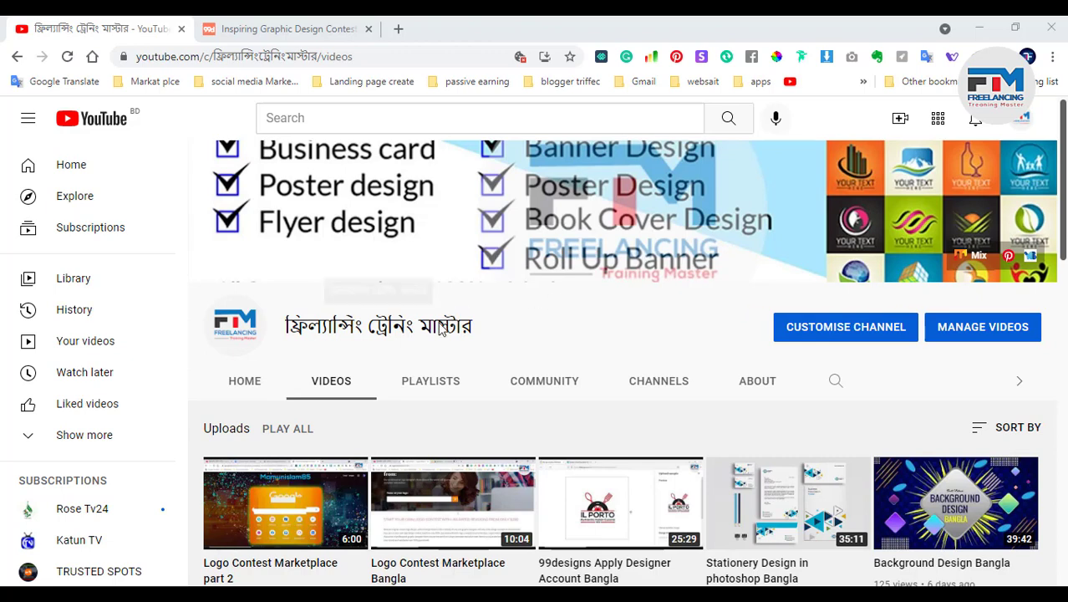
# Switch to the 99designs tab listing 19 open 'home page' contests
pyautogui.click(285, 25)
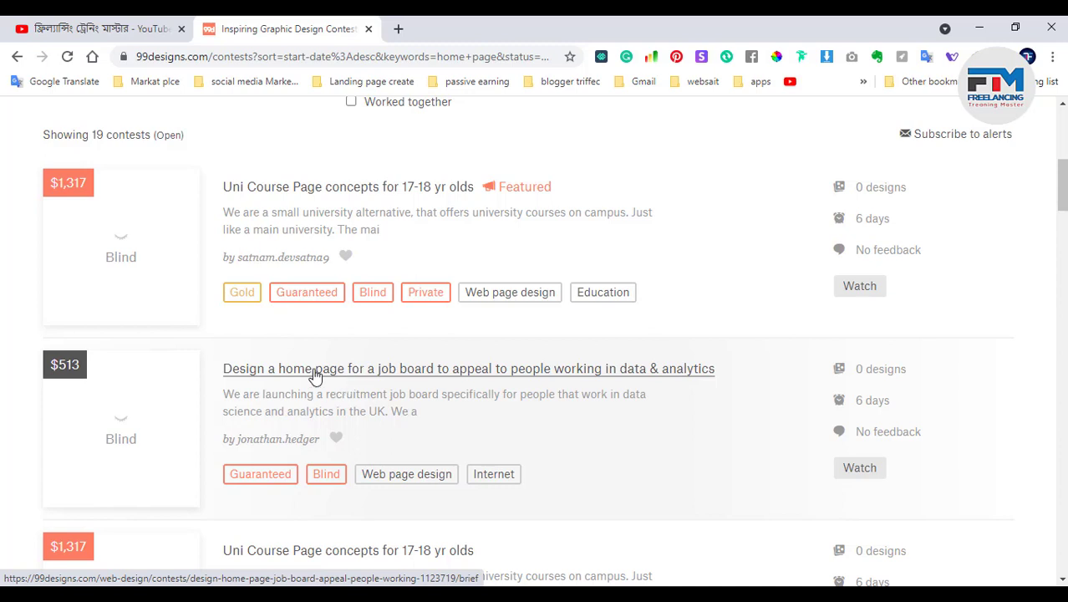
pyautogui.moveTo(54, 184)
pyautogui.moveTo(55, 184); pyautogui.dragTo(86, 189)
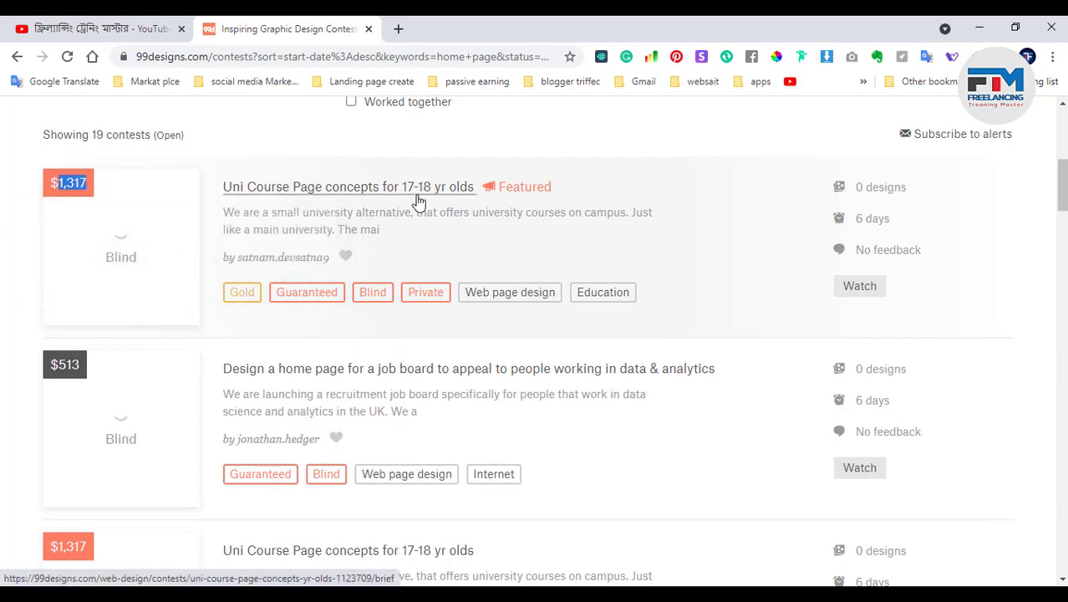
pyautogui.moveTo(52, 365)
pyautogui.moveTo(52, 364); pyautogui.dragTo(75, 364)
pyautogui.scroll(-3, 269, 366)
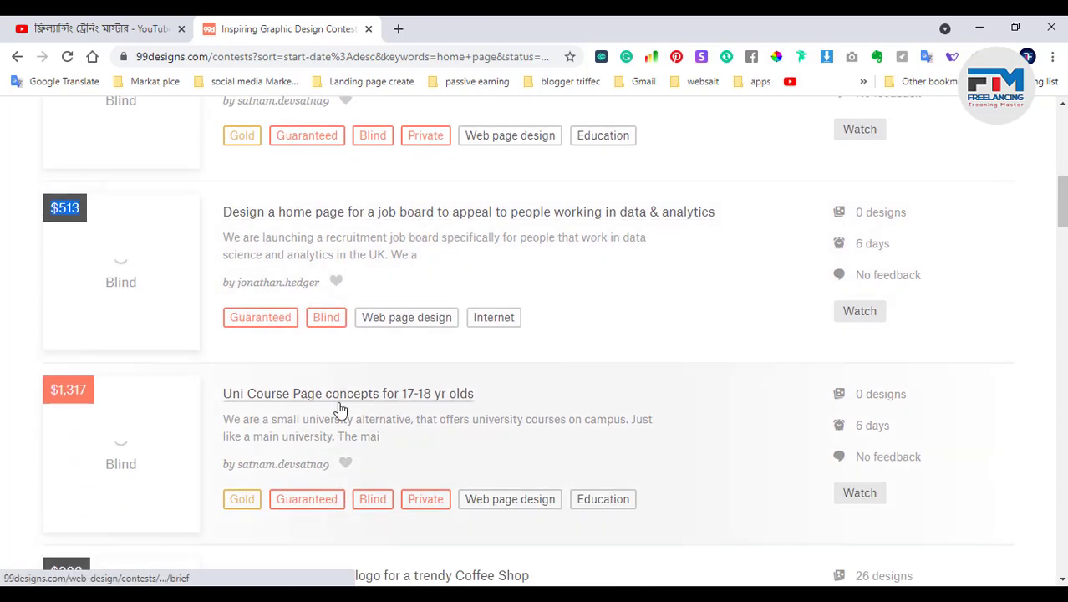
pyautogui.scroll(-2, 202, 441)
pyautogui.scroll(-3, 177, 417)
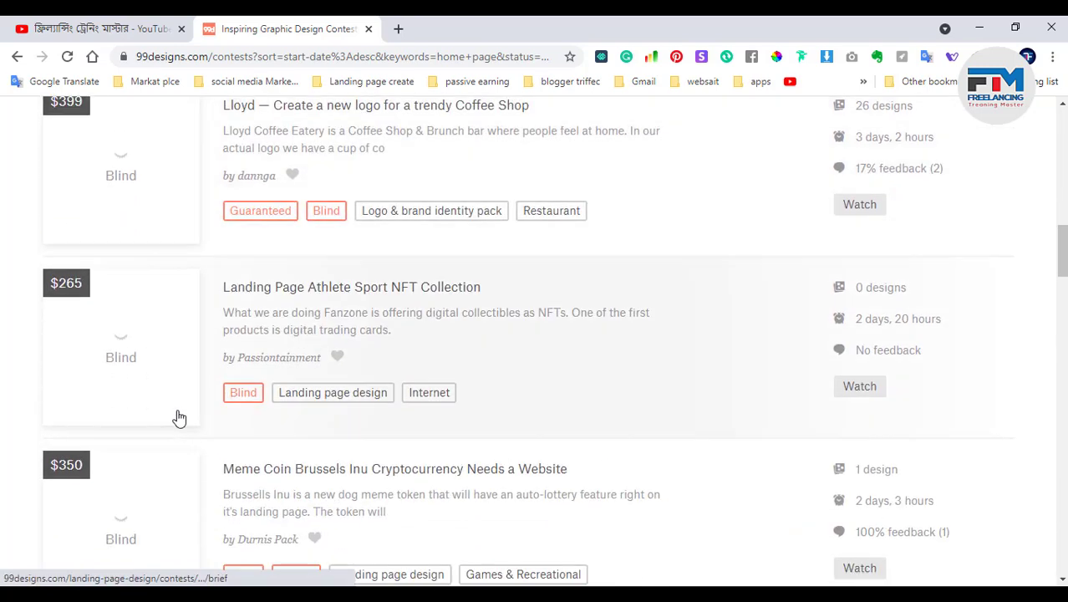
pyautogui.scroll(-2, 251, 393)
pyautogui.scroll(-2, 125, 431)
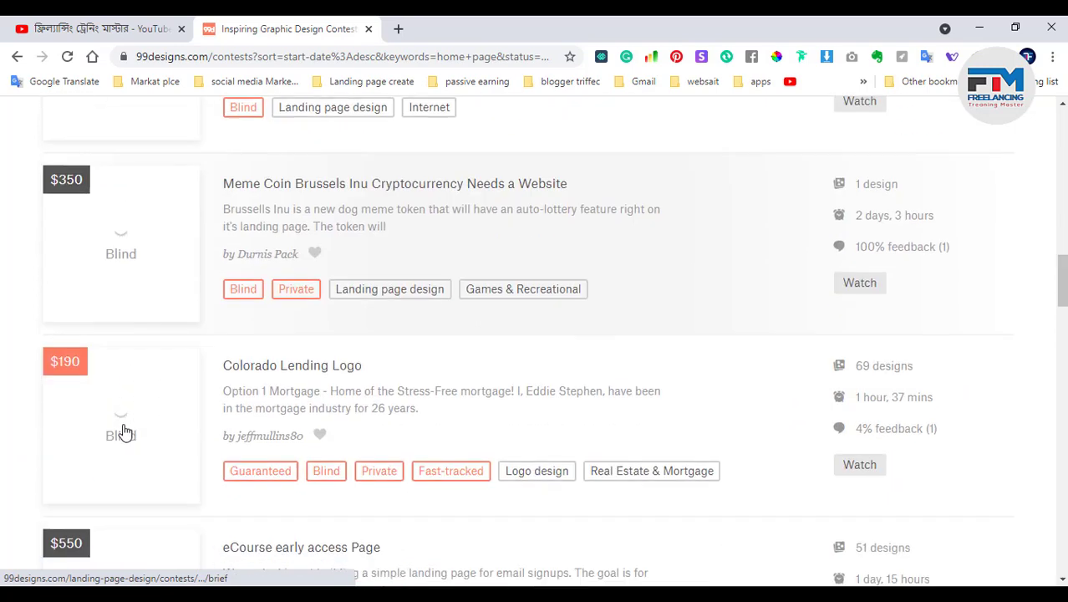
pyautogui.scroll(-3, 76, 473)
pyautogui.scroll(-2, 105, 453)
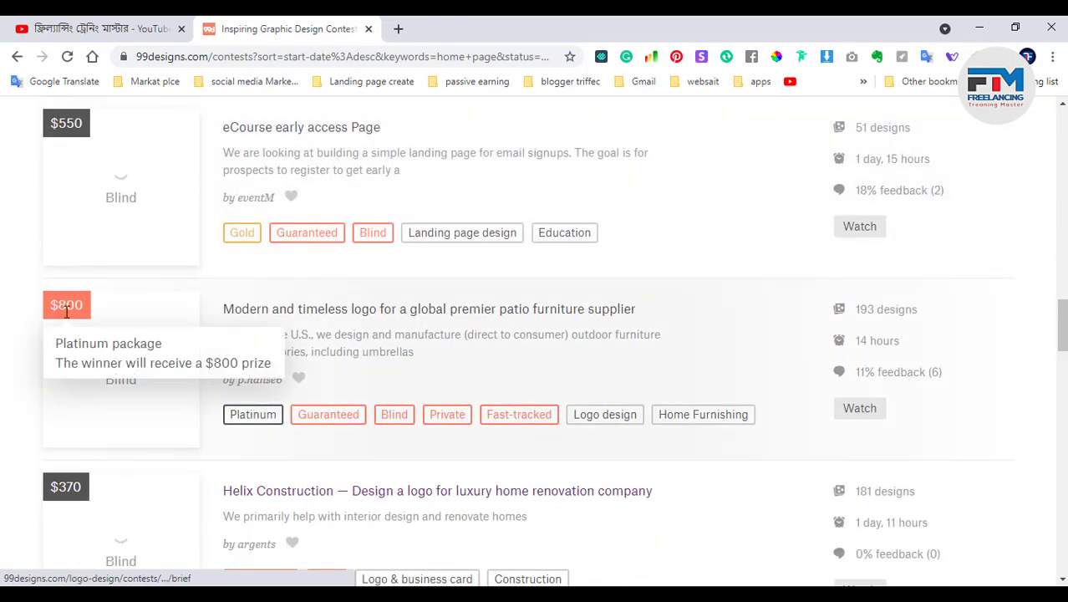
pyautogui.moveTo(59, 308); pyautogui.dragTo(85, 308)
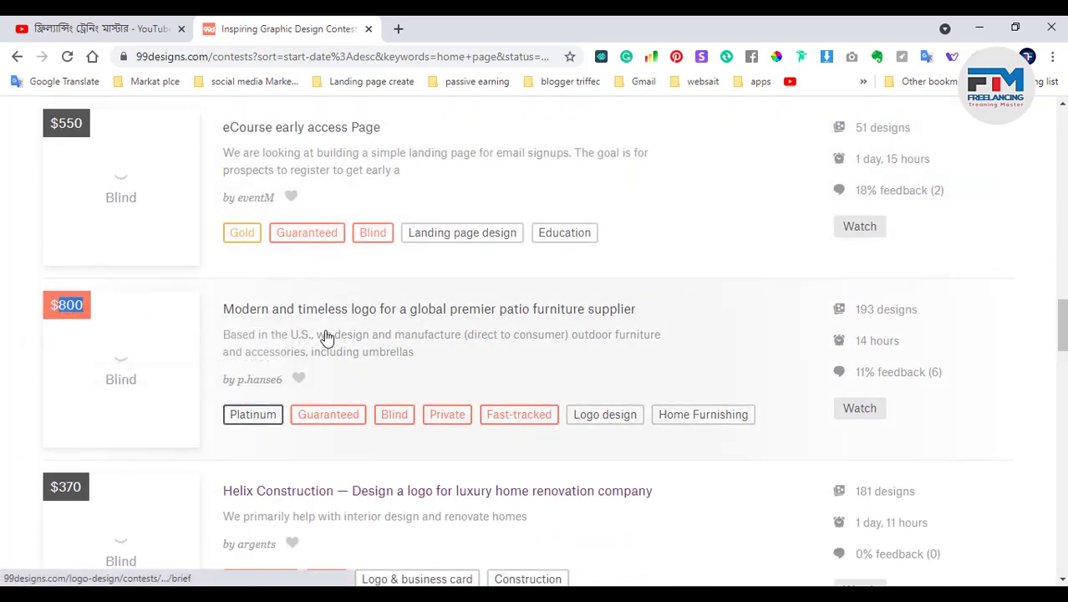
pyautogui.scroll(-1, 472, 367)
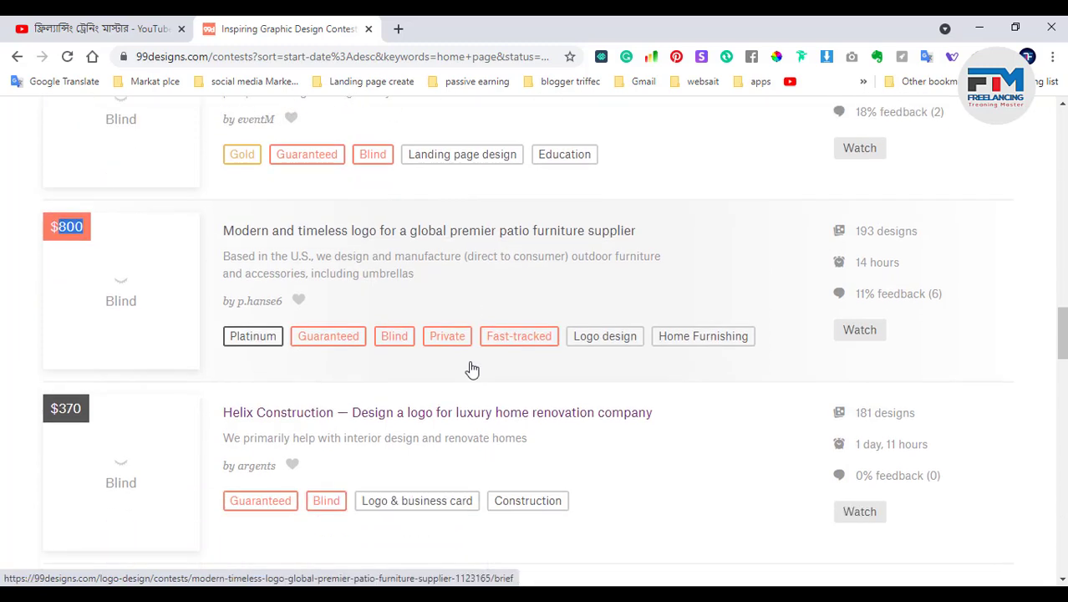
pyautogui.scroll(-2, 473, 368)
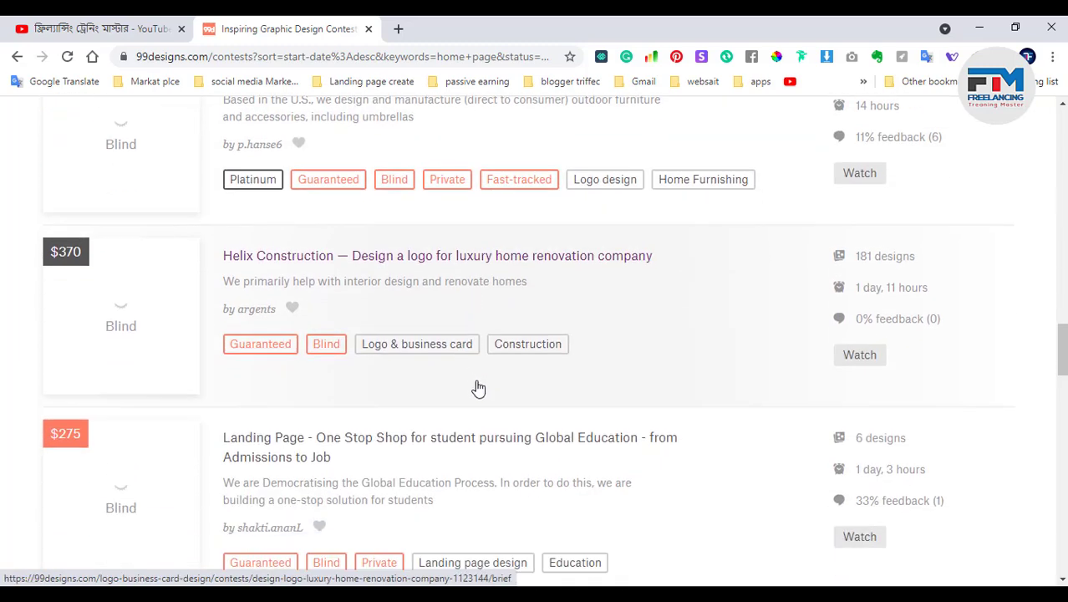
pyautogui.scroll(-5, 478, 389)
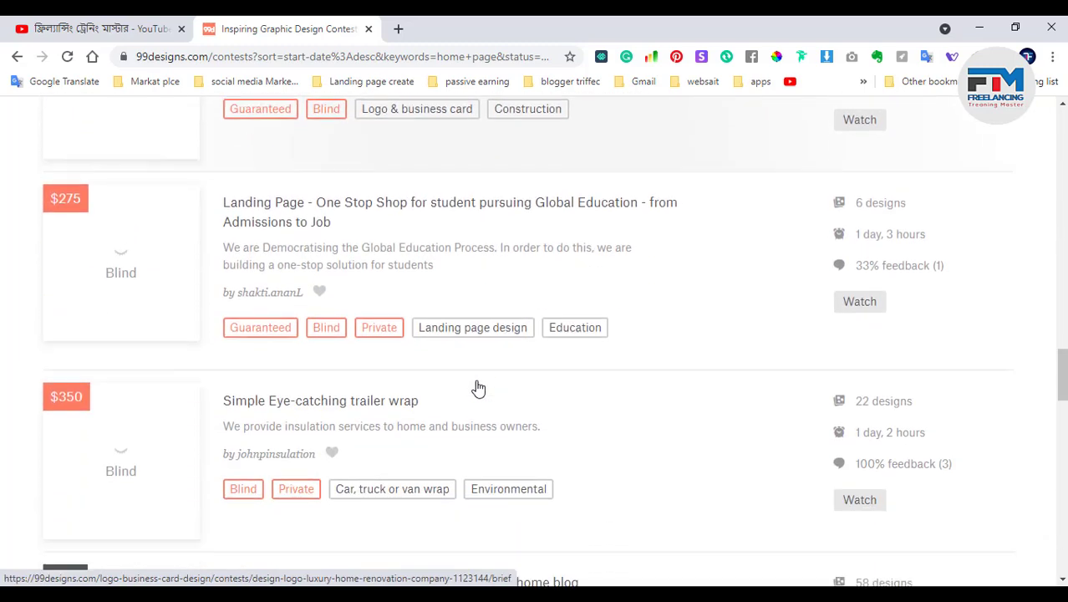
pyautogui.scroll(-1, 476, 387)
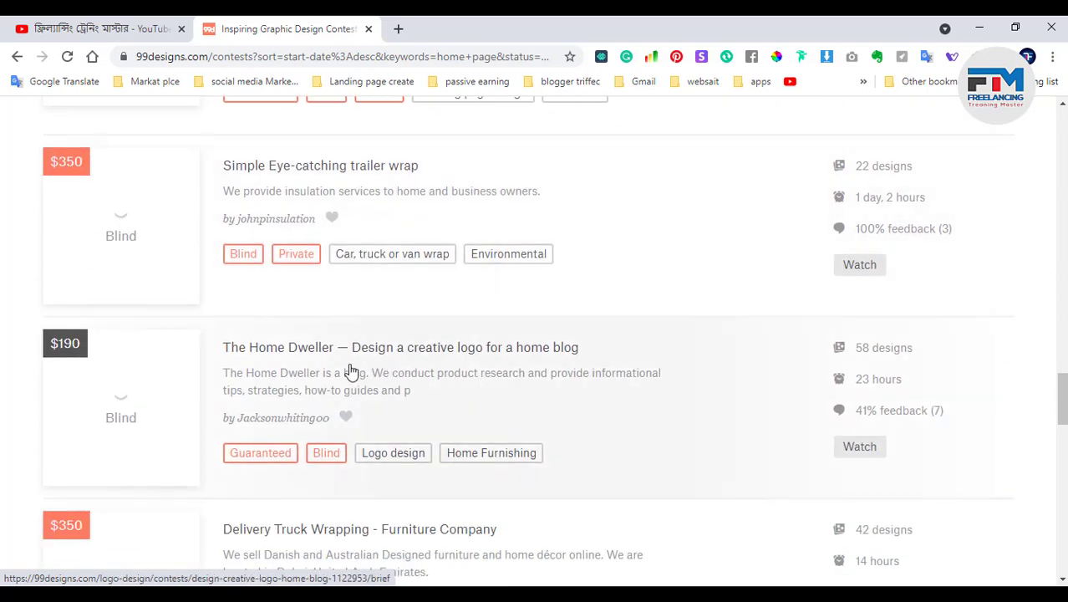
pyautogui.scroll(-2, 288, 395)
pyautogui.scroll(-3, 383, 470)
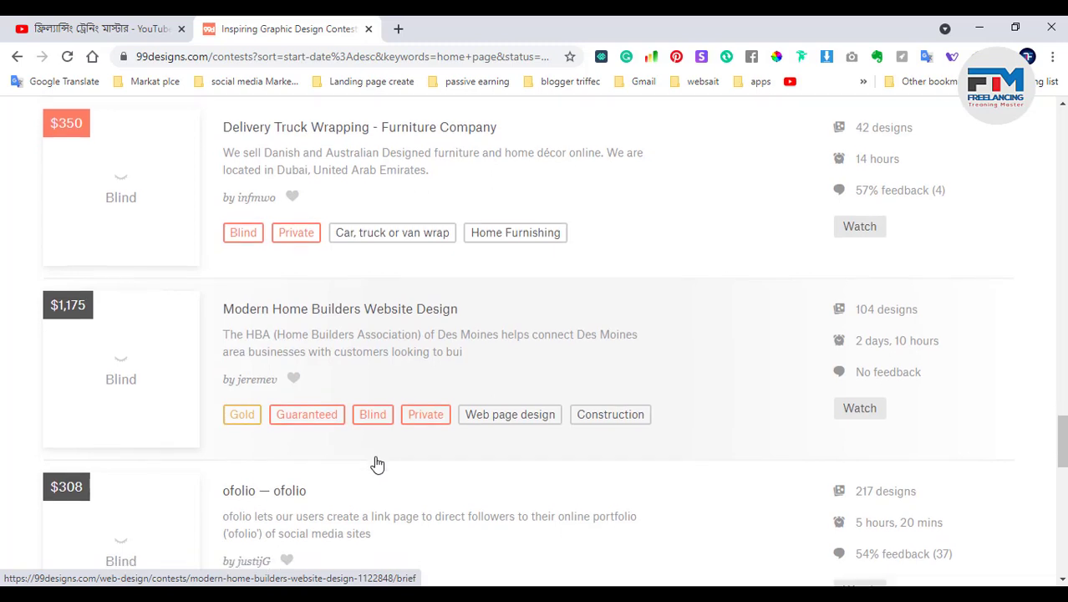
pyautogui.scroll(-4, 376, 464)
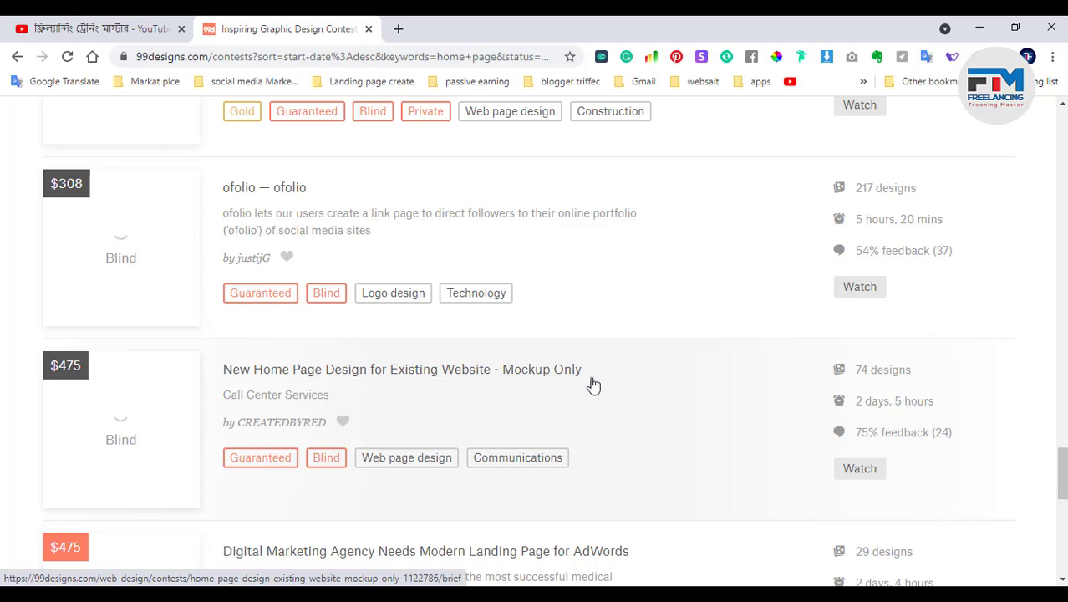
pyautogui.scroll(-1, 417, 424)
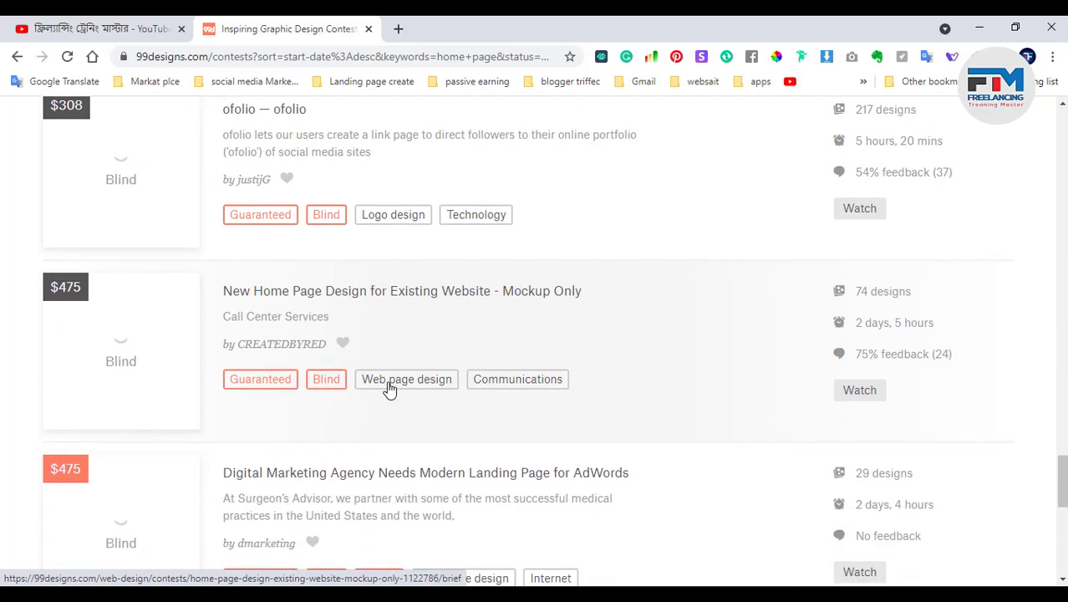
pyautogui.scroll(-1, 389, 387)
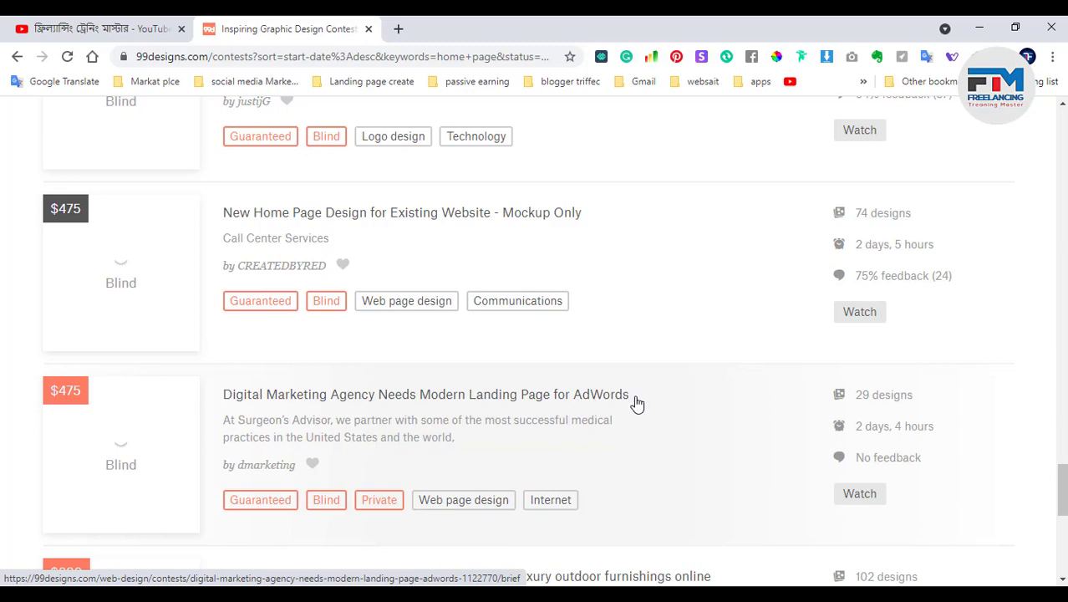
pyautogui.scroll(-1, 637, 403)
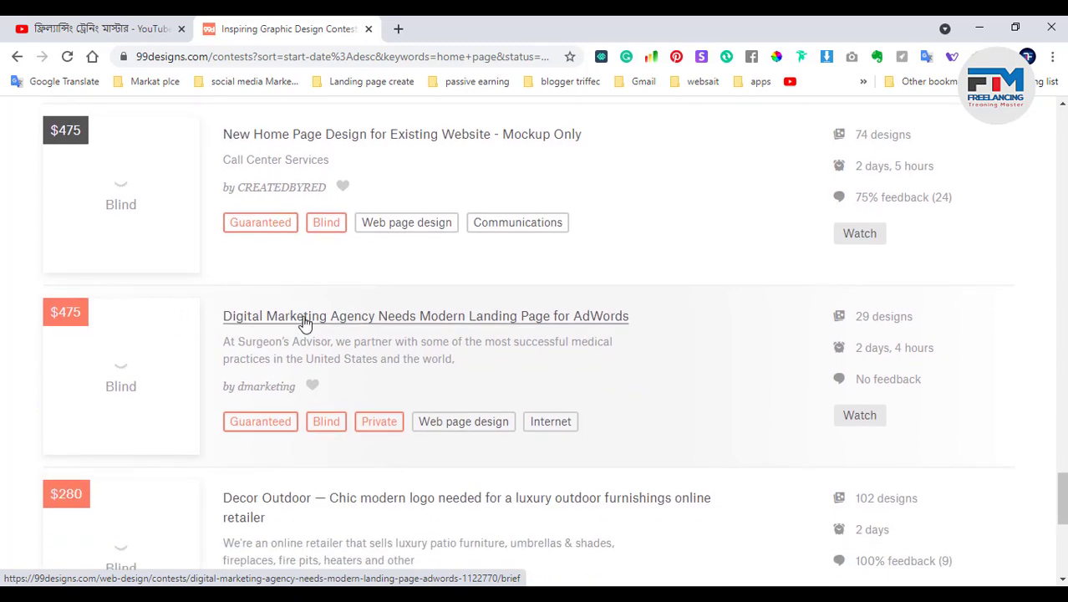
pyautogui.doubleClick(69, 313)
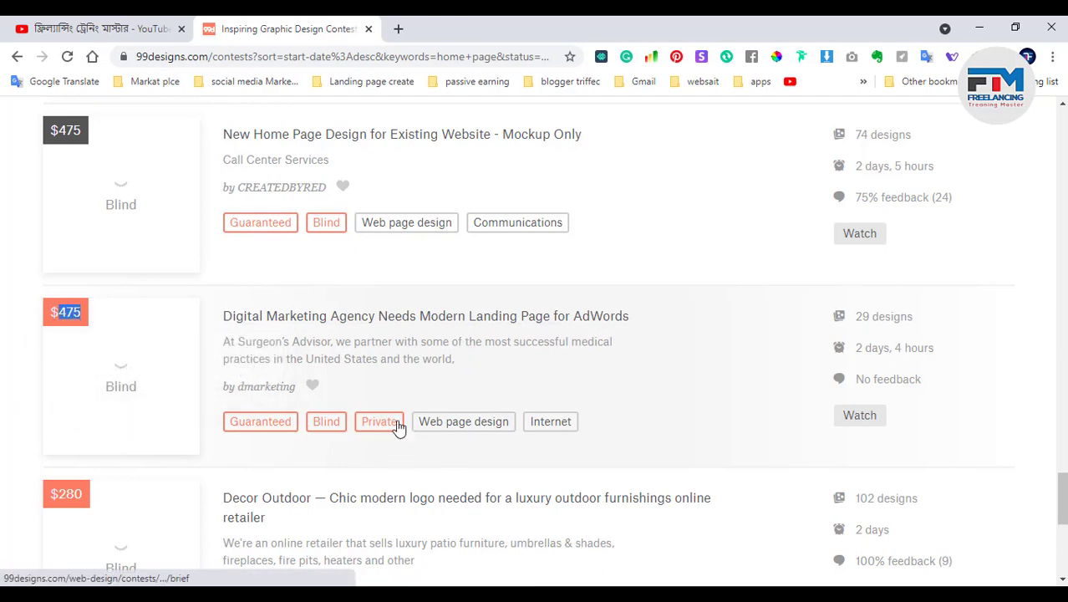
pyautogui.scroll(3, 472, 363)
pyautogui.scroll(15, 491, 358)
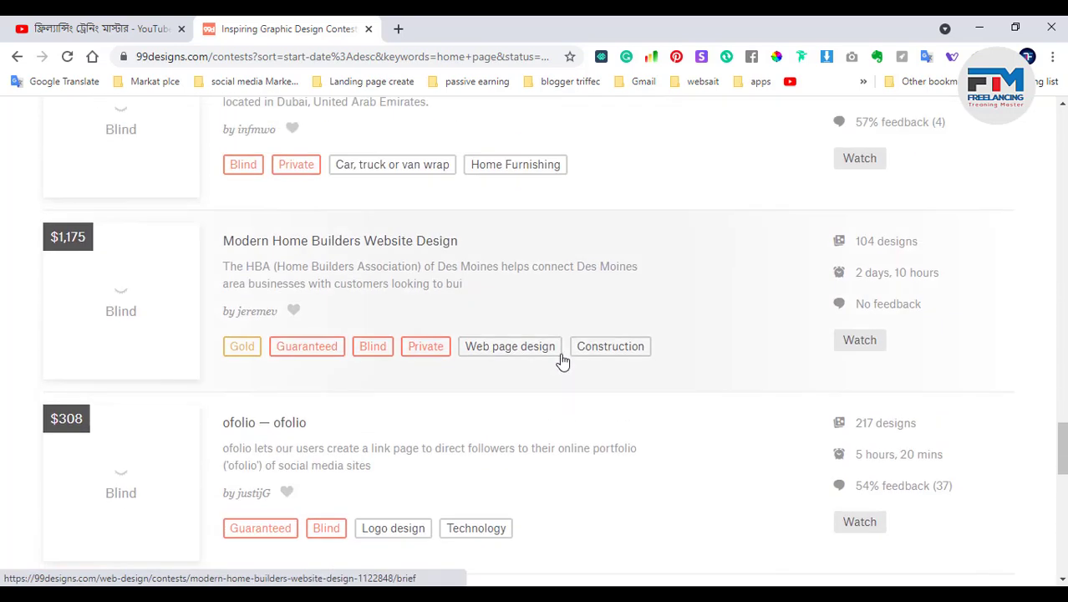
pyautogui.scroll(10, 534, 335)
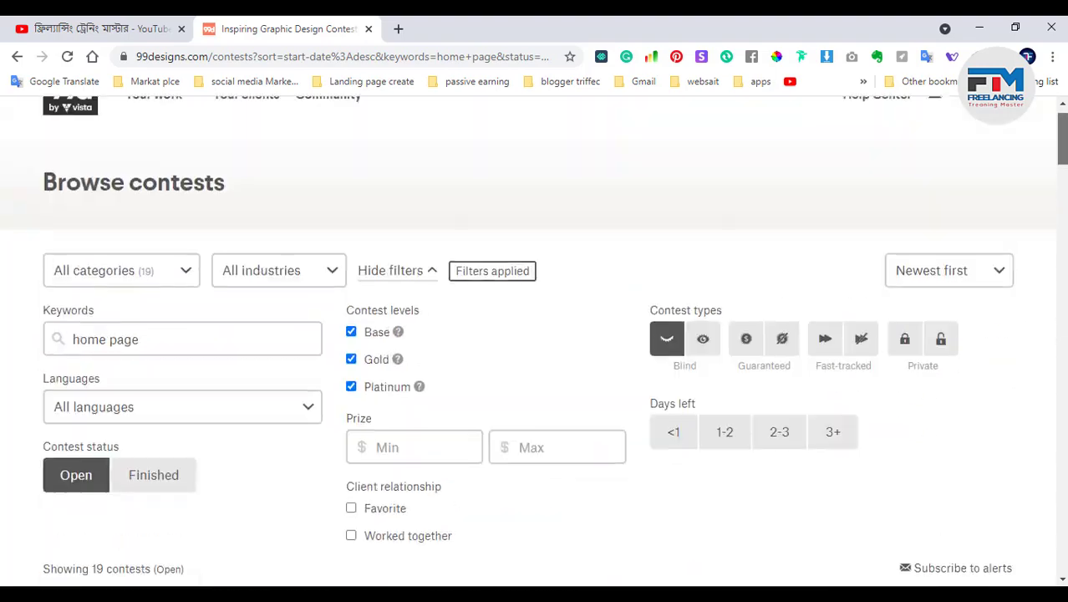
pyautogui.moveTo(1065, 140); pyautogui.dragTo(1064, 216)
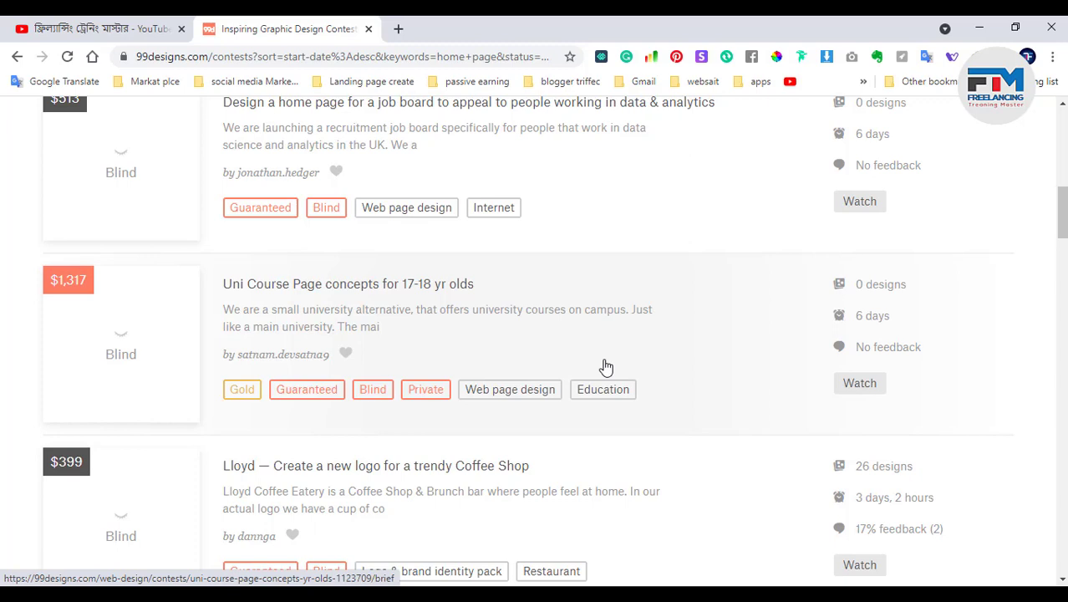
# Open a new tab and load techperhours.com from the address-bar suggestion
pyautogui.click(398, 28)
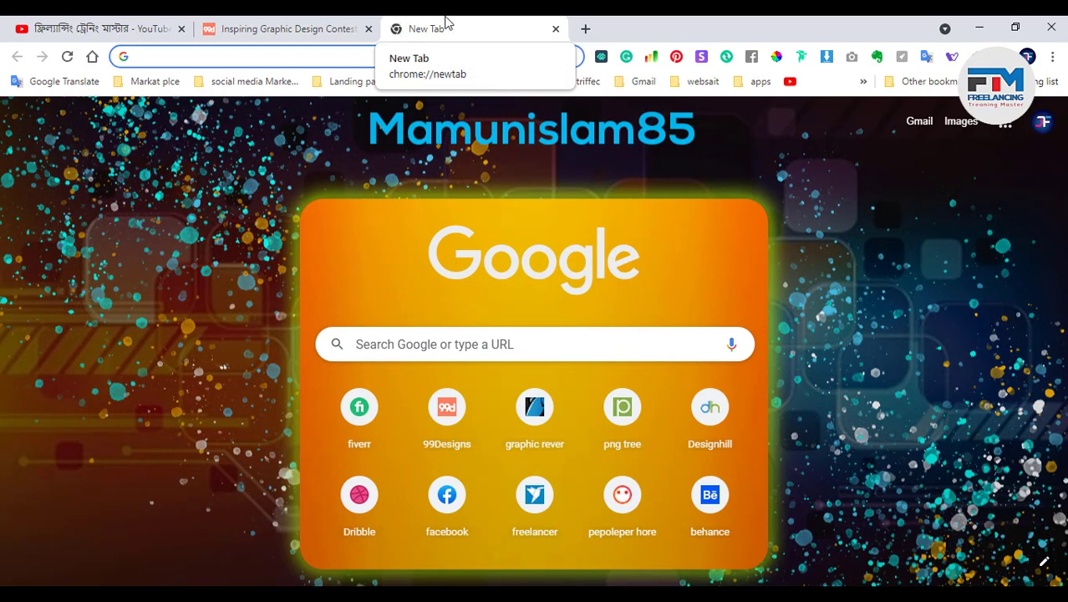
pyautogui.click(301, 58)
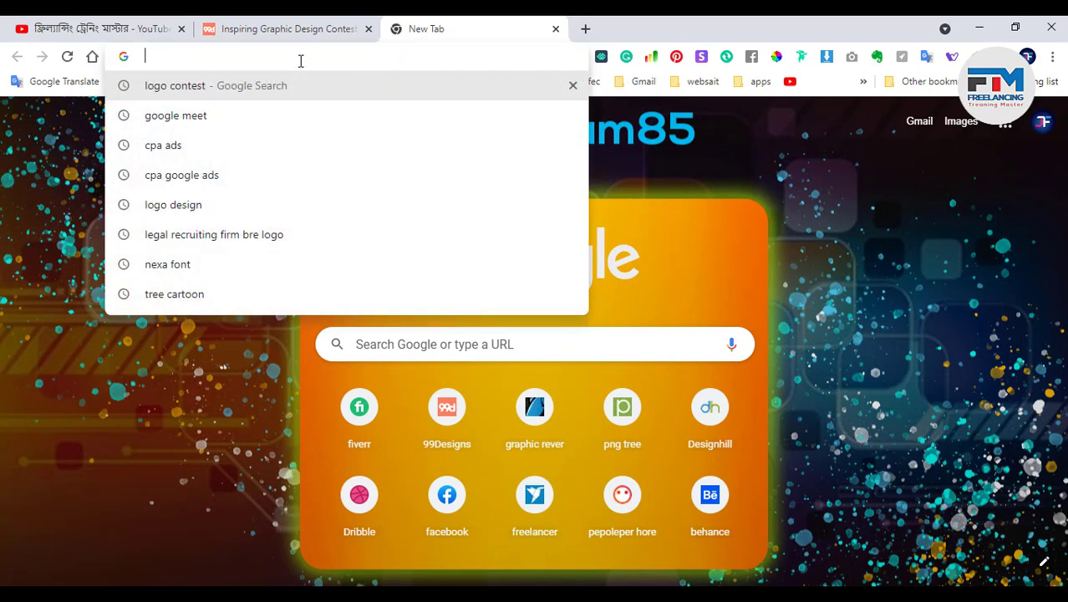
pyautogui.write('te')
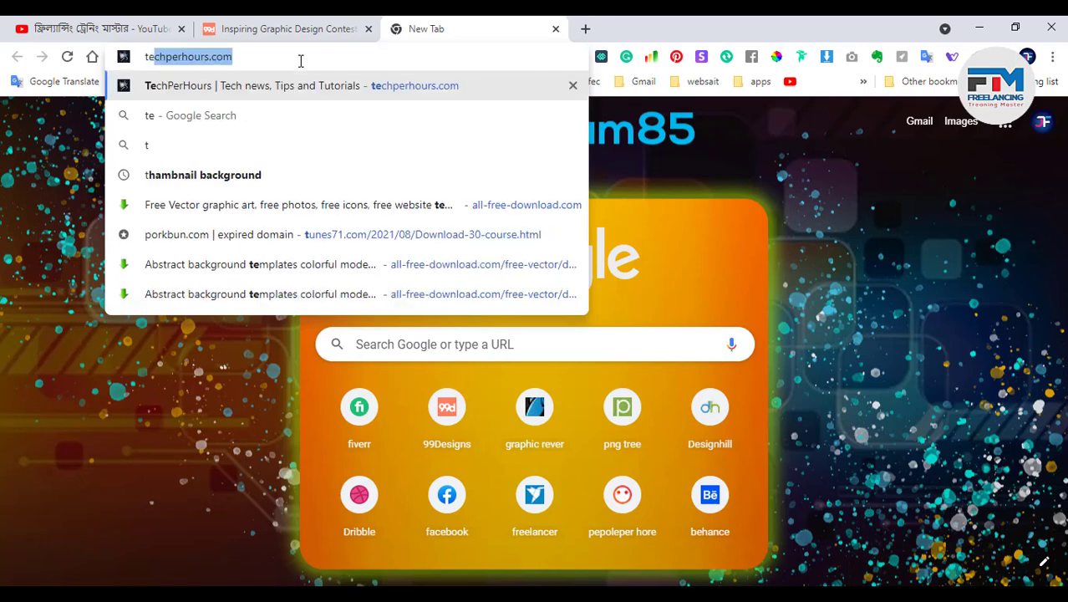
pyautogui.press('BackSpace')
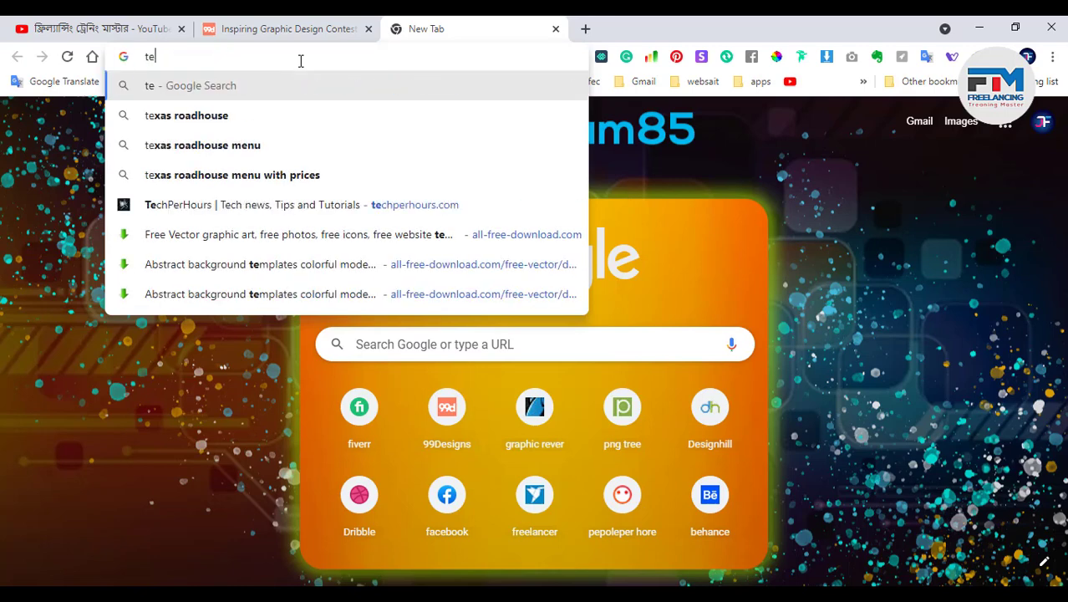
pyautogui.press('Escape')
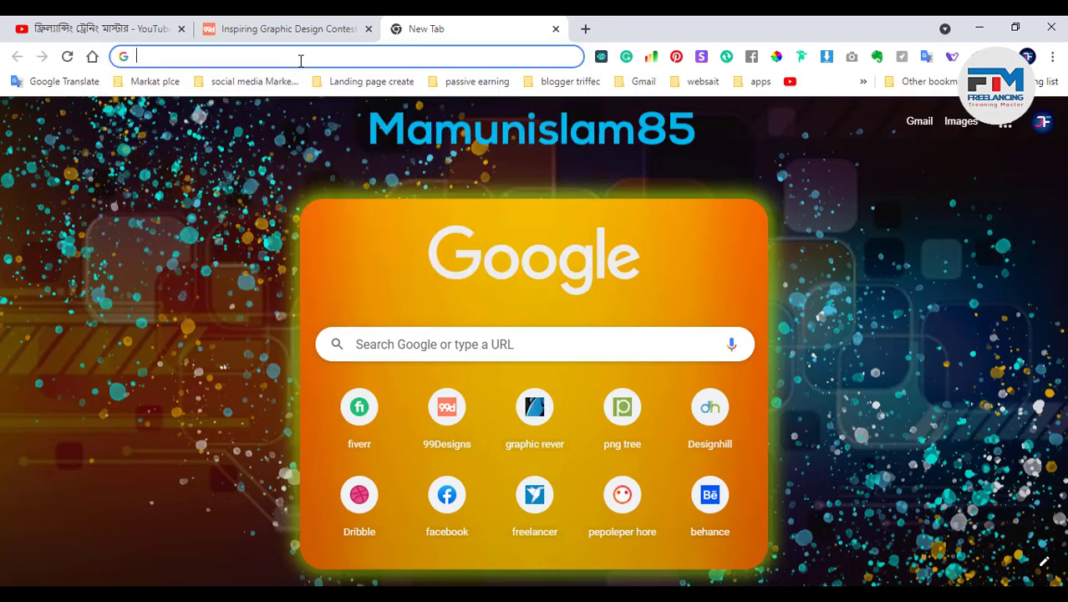
pyautogui.write('te')
pyautogui.press('Return')
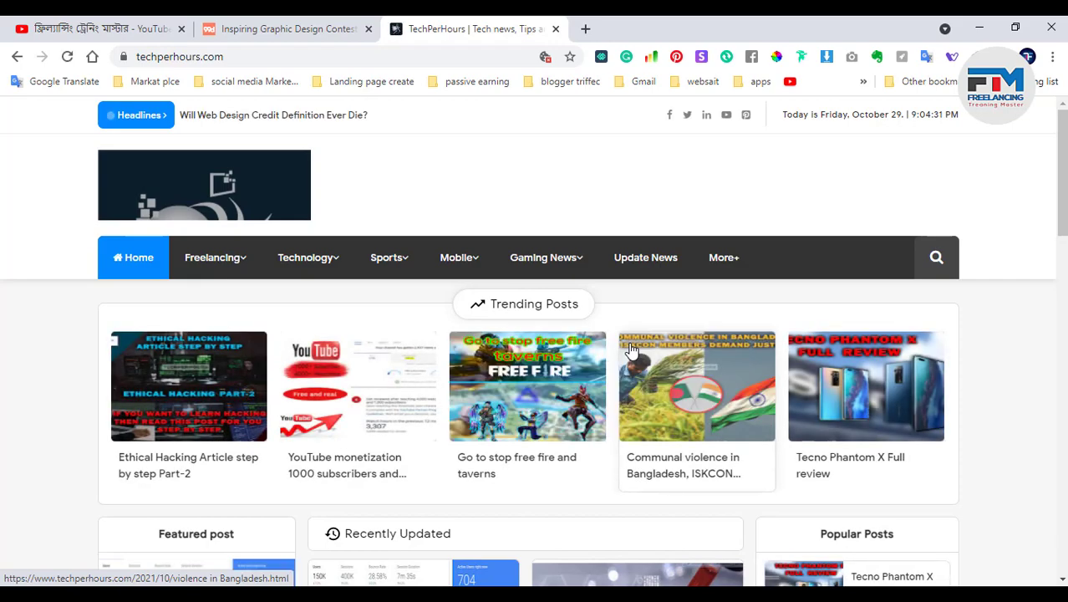
pyautogui.scroll(-6, 537, 334)
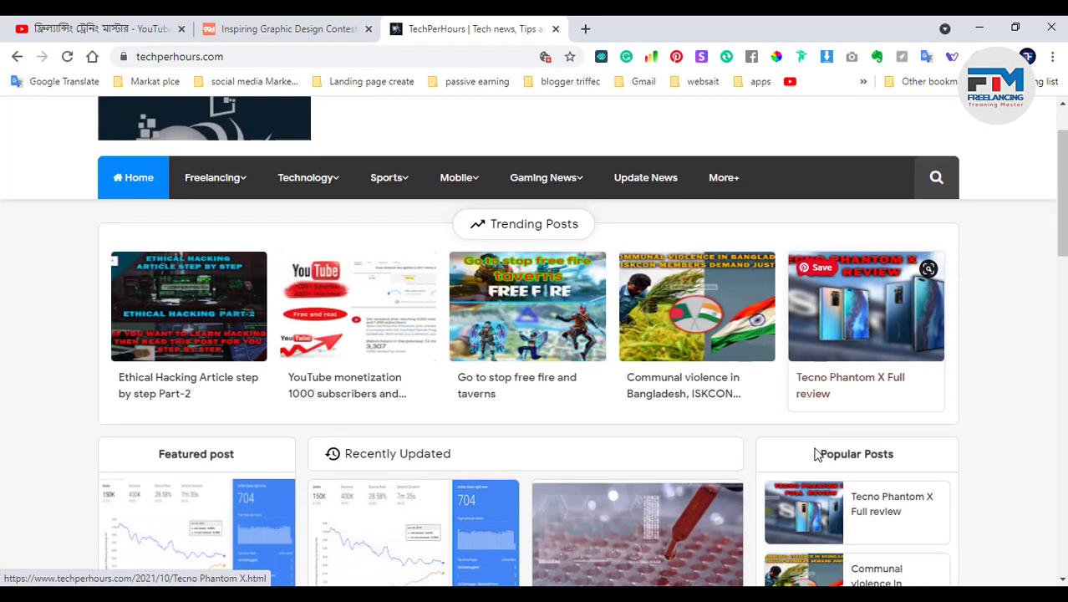
pyautogui.scroll(6, 611, 395)
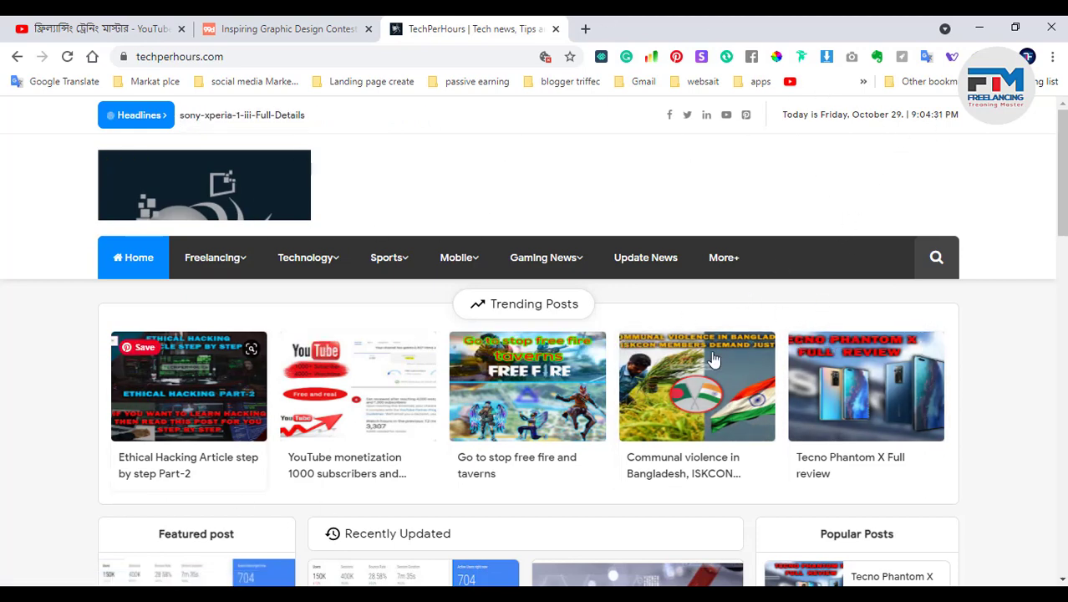
# Capture the full TechPerHours home page with GoFullPage, then close the capture result
pyautogui.click(852, 57)
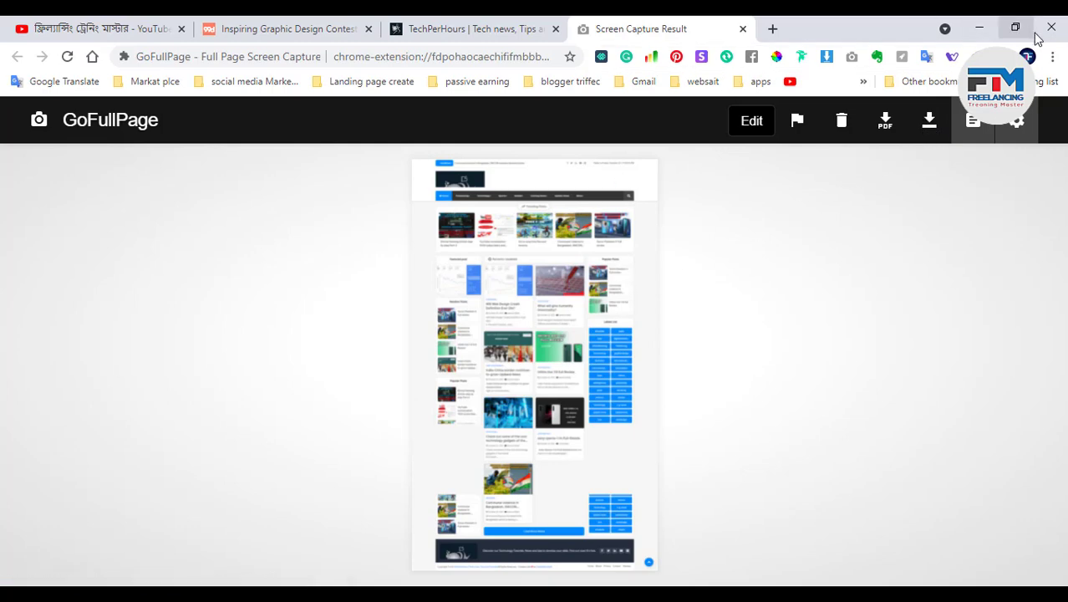
pyautogui.click(743, 29)
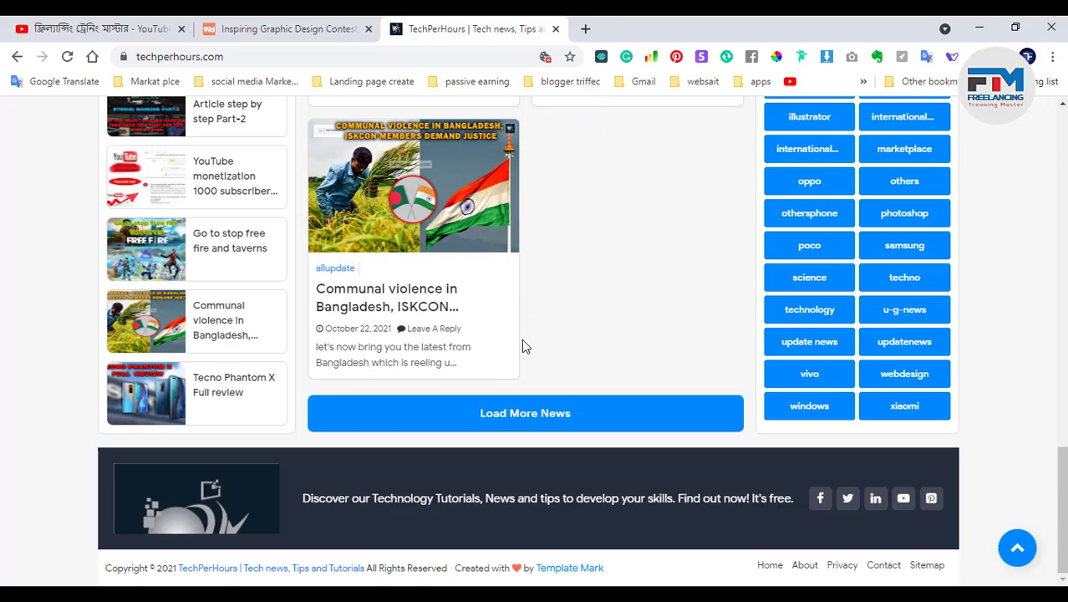
# Review the Freelancing, Technology, Gaming News and Mobile menus, then minimize Chrome
pyautogui.scroll(4, 522, 339)
pyautogui.scroll(12, 521, 341)
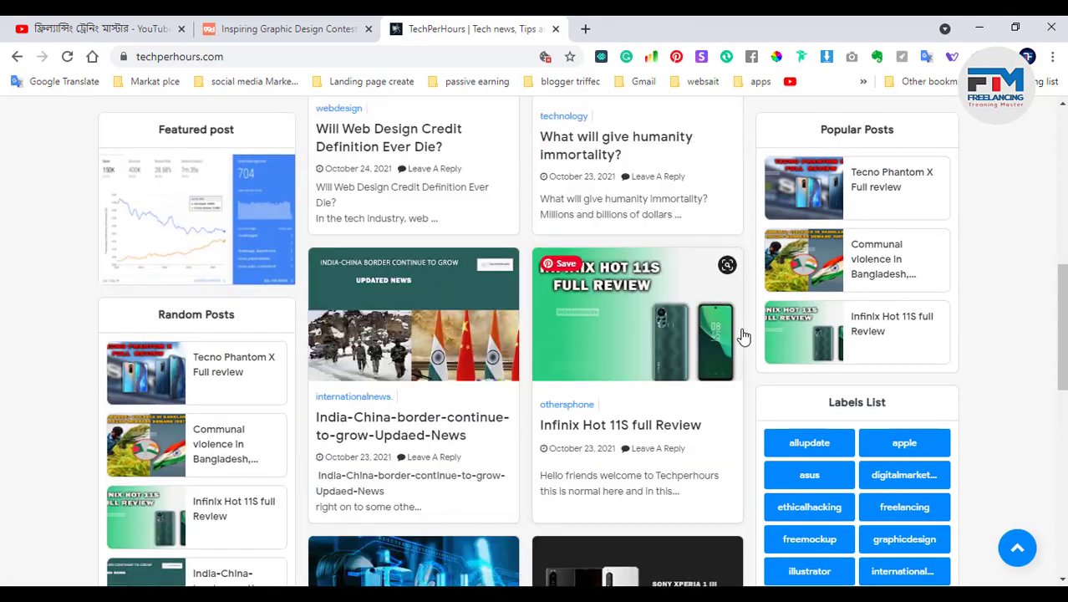
pyautogui.scroll(-4, 715, 269)
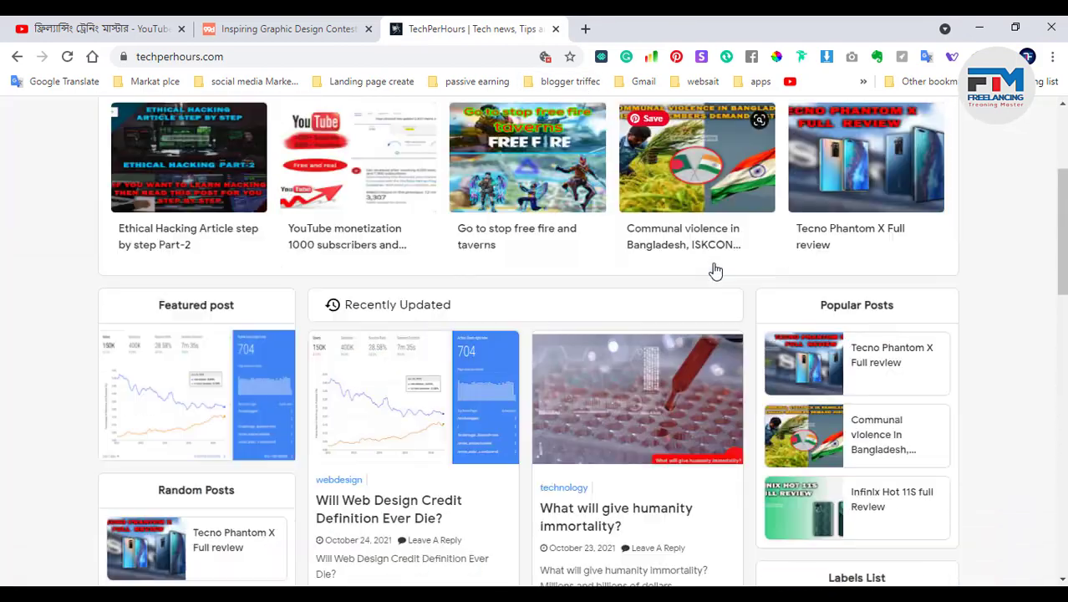
pyautogui.scroll(4, 392, 373)
pyautogui.moveTo(251, 266)
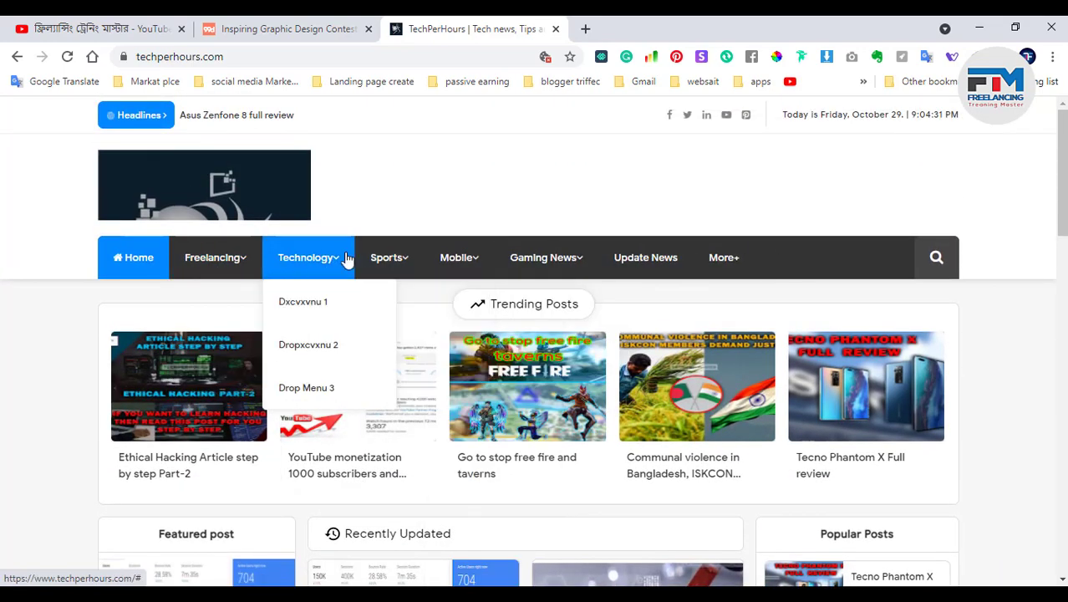
pyautogui.moveTo(523, 255)
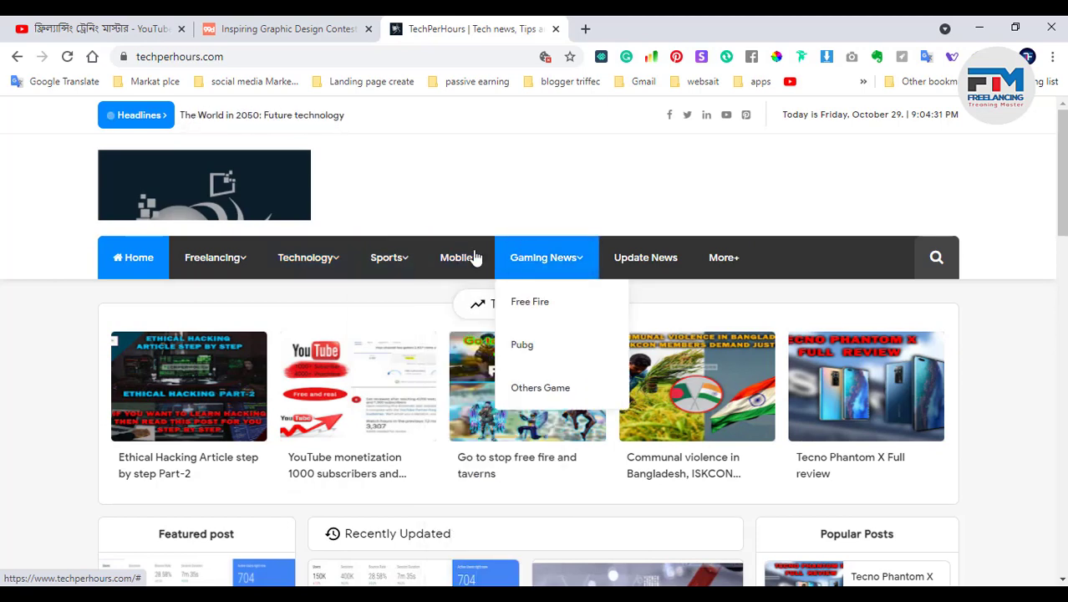
pyautogui.moveTo(467, 257)
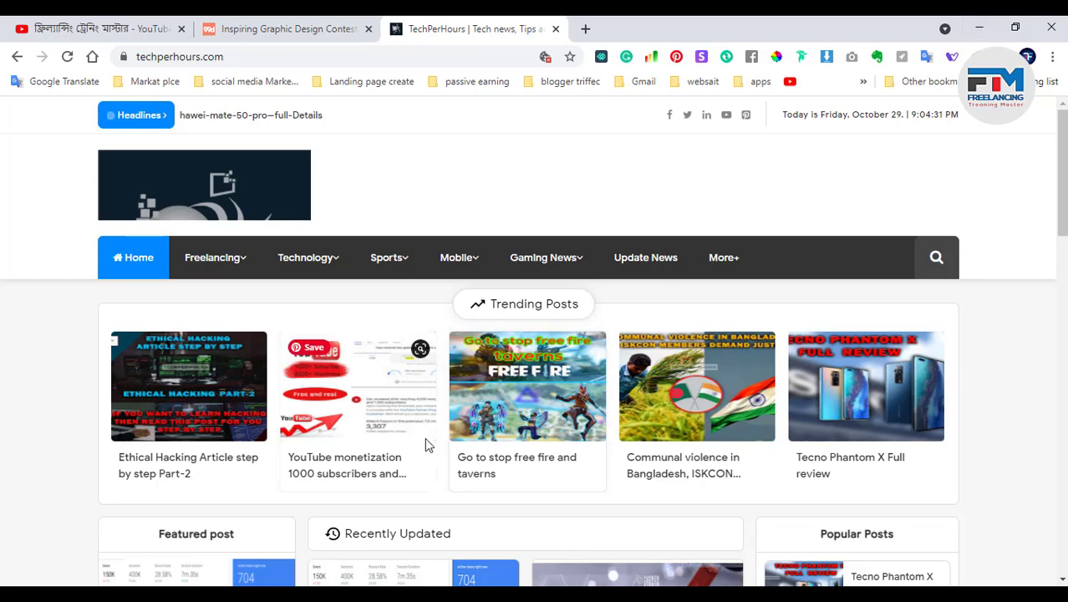
pyautogui.moveTo(215, 259)
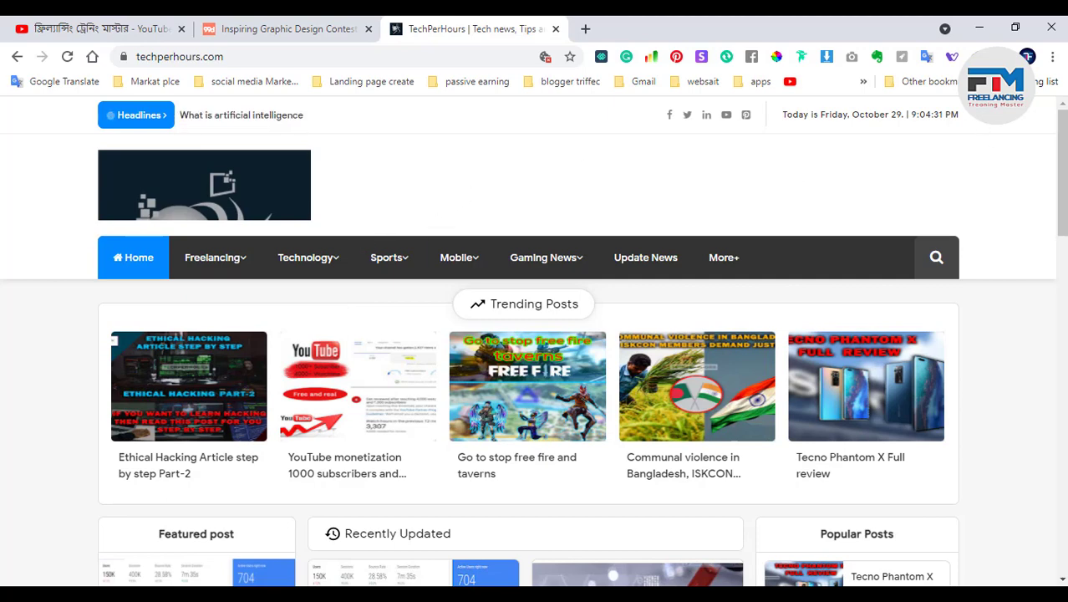
pyautogui.click(978, 31)
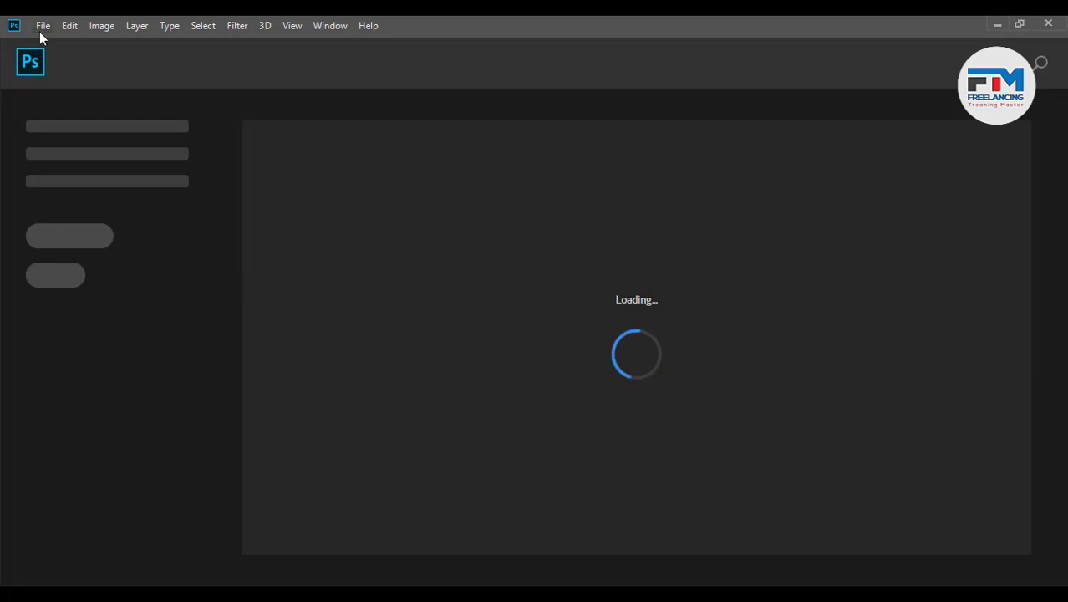
# Create a new document in inches, 18.972 wide by 32 tall at 72 pixels/inch
pyautogui.click(40, 29)
pyautogui.click(94, 43)
pyautogui.hotkey('ctrl', 'n')
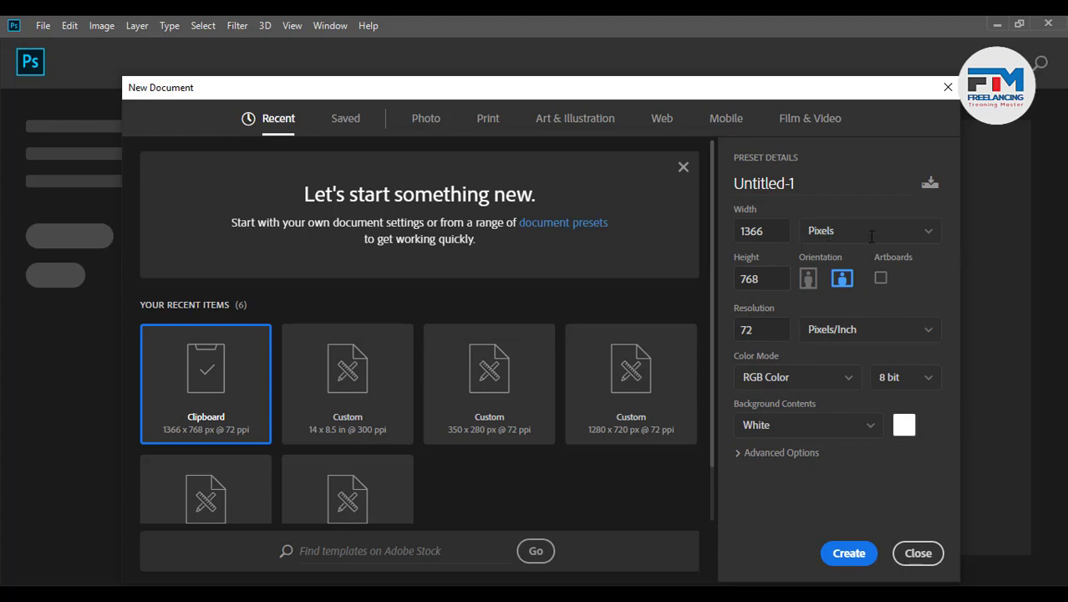
pyautogui.click(871, 243)
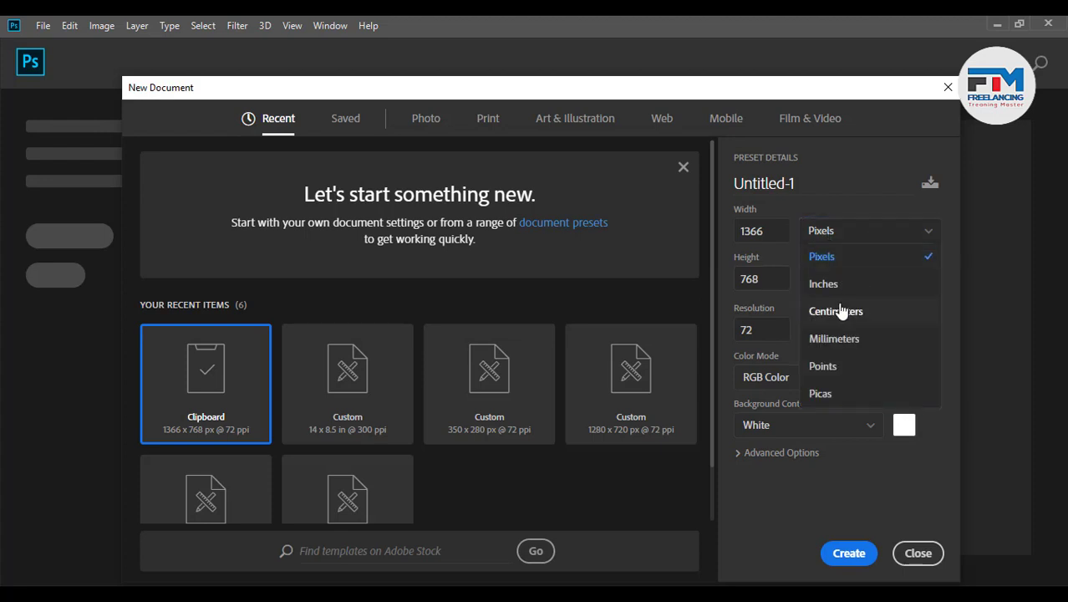
pyautogui.click(846, 284)
pyautogui.moveTo(774, 235); pyautogui.dragTo(724, 238)
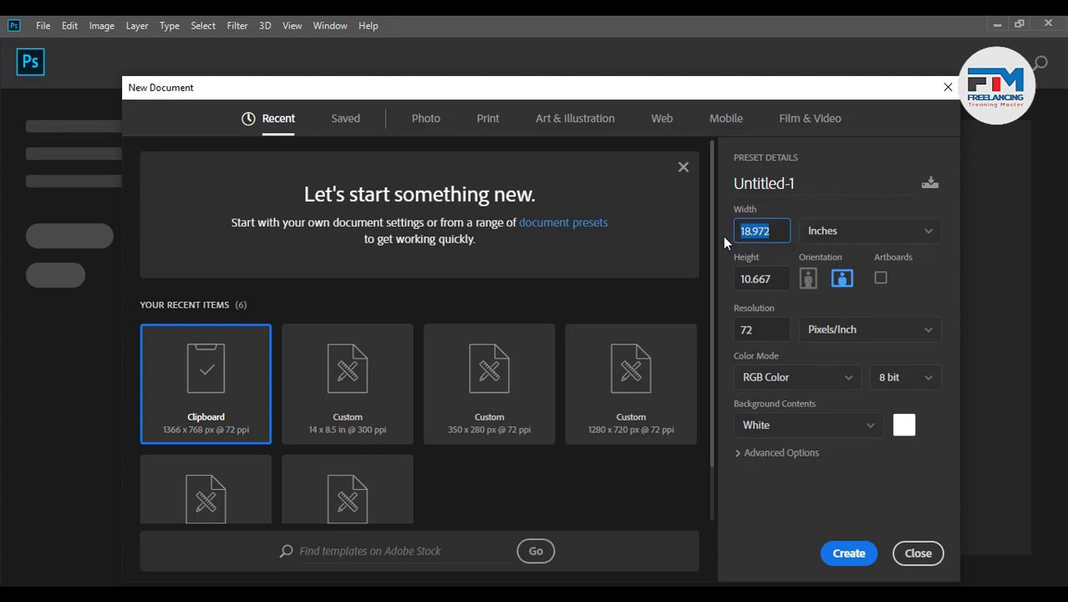
pyautogui.moveTo(781, 283); pyautogui.dragTo(728, 286)
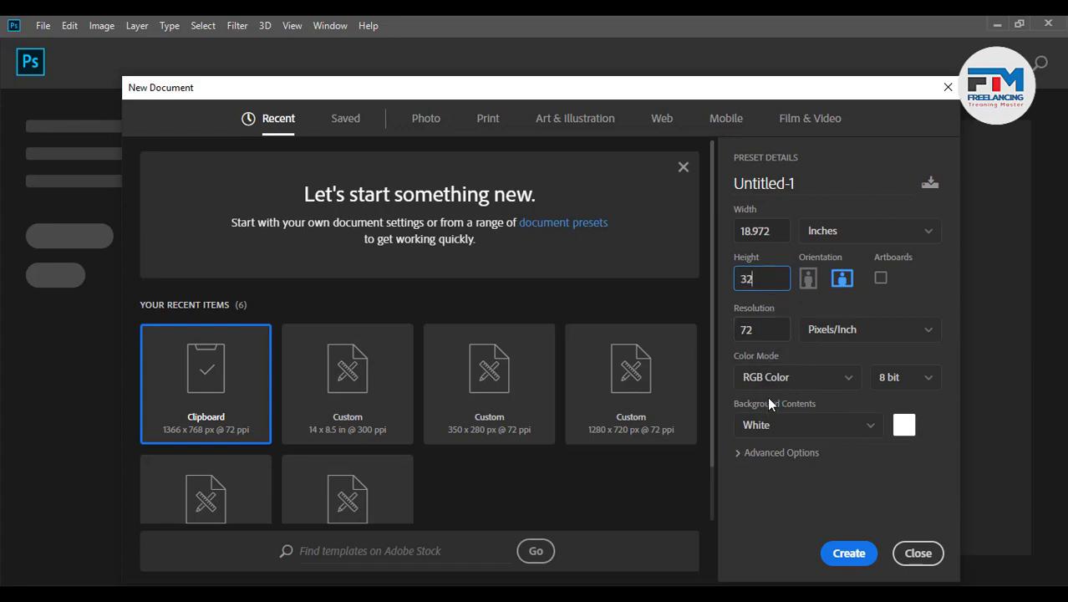
pyautogui.click(850, 553)
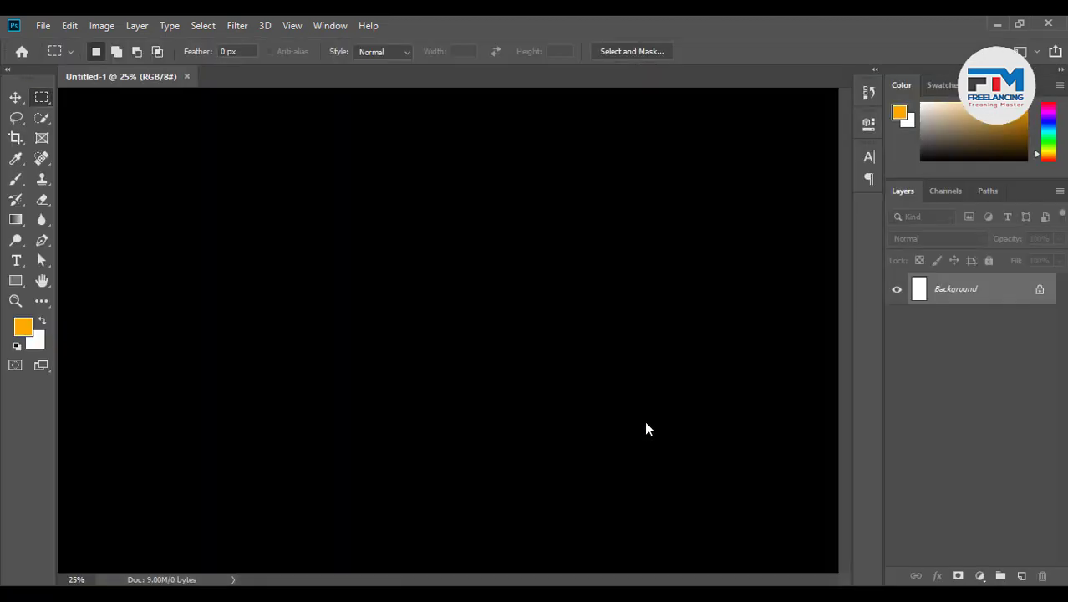
# Turn on rulers around the blank Untitled-1 canvas
pyautogui.scroll(4, 462, 277)
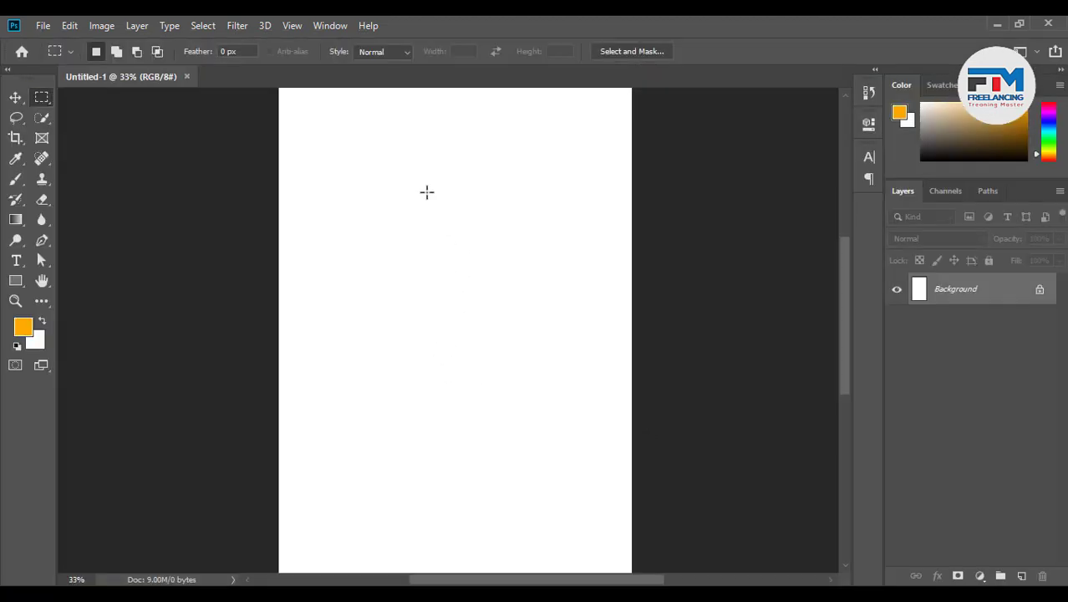
pyautogui.scroll(2, 518, 231)
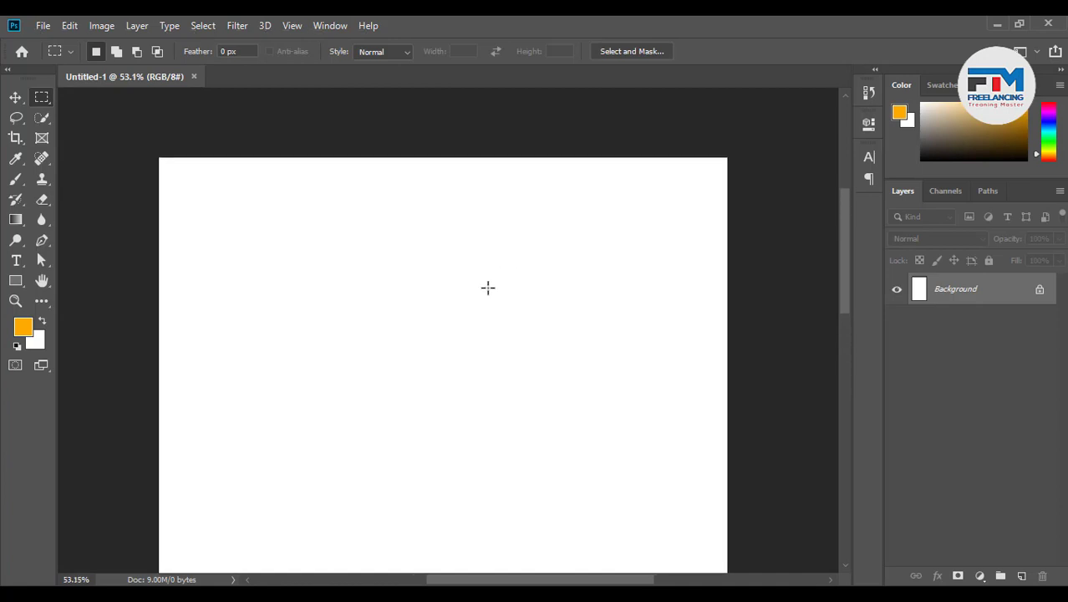
pyautogui.scroll(-1, 487, 286)
pyautogui.scroll(-1, 541, 334)
pyautogui.scroll(-3, 543, 360)
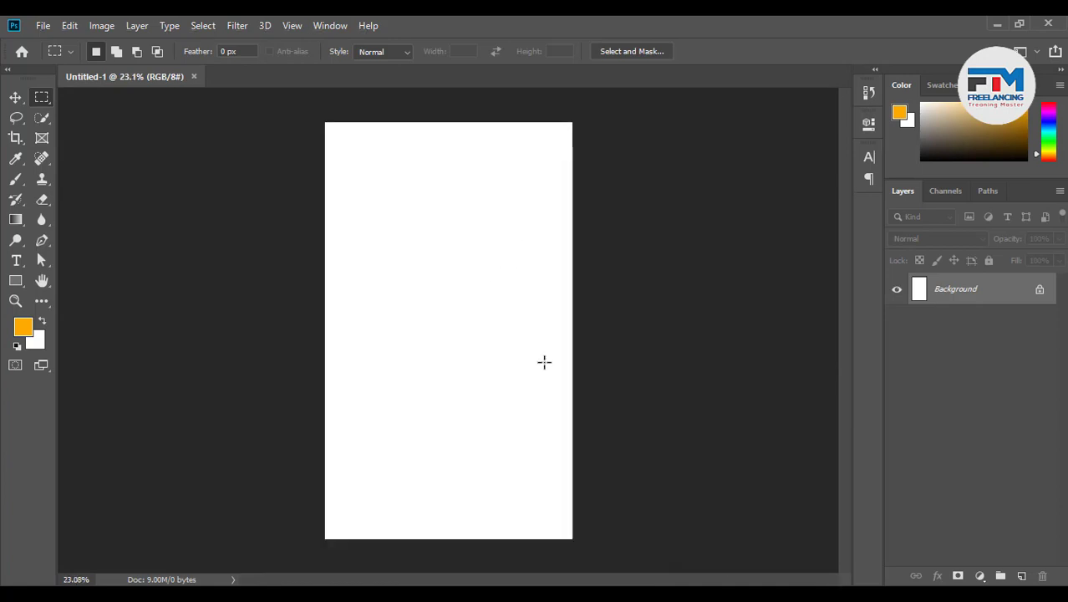
pyautogui.scroll(-1, 451, 289)
pyautogui.scroll(1, 427, 269)
pyautogui.scroll(1, 426, 269)
pyautogui.scroll(1, 377, 243)
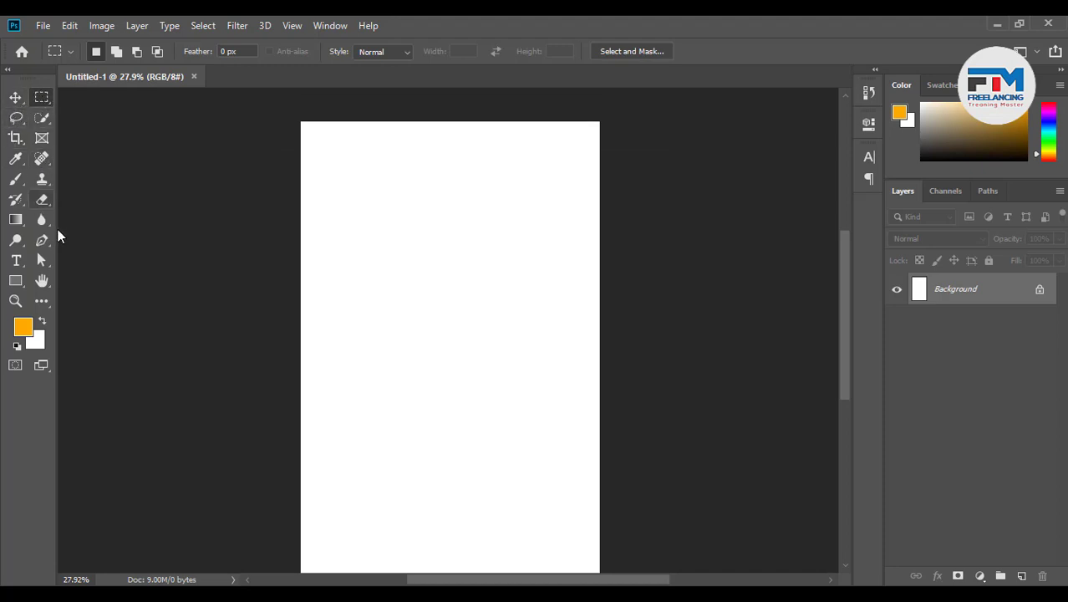
pyautogui.hotkey('ctrl', 'r')
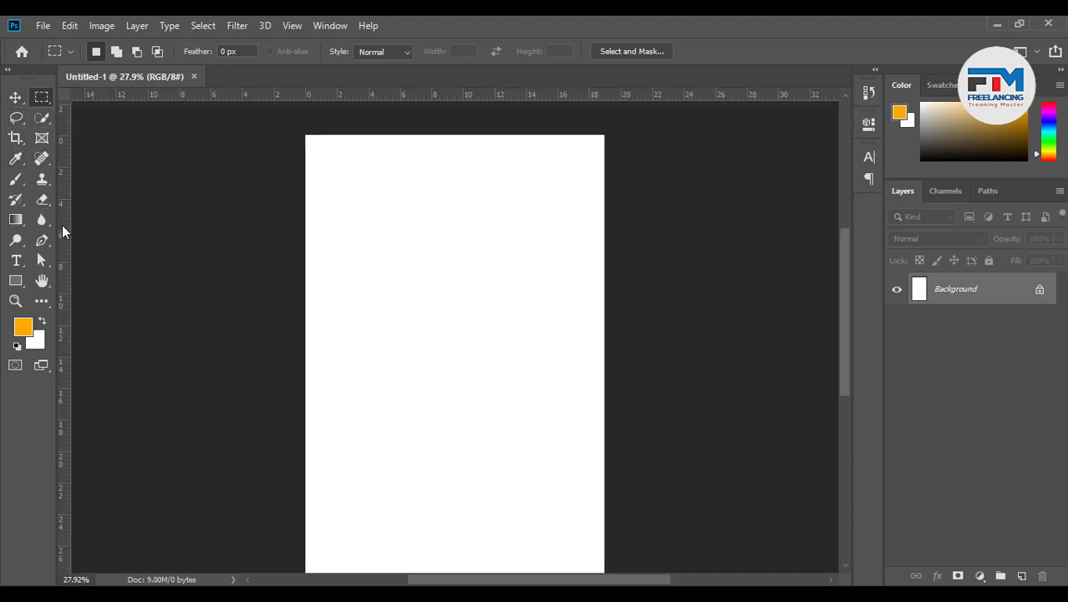
# Place a horizontal guide near the canvas top, undoing a stray vertical guide
pyautogui.moveTo(65, 221); pyautogui.dragTo(312, 192)
pyautogui.moveTo(335, 95); pyautogui.dragTo(433, 153)
pyautogui.press('alt')
pyautogui.hotkey('ctrl', 'z')
pyautogui.moveTo(67, 174); pyautogui.dragTo(397, 149)
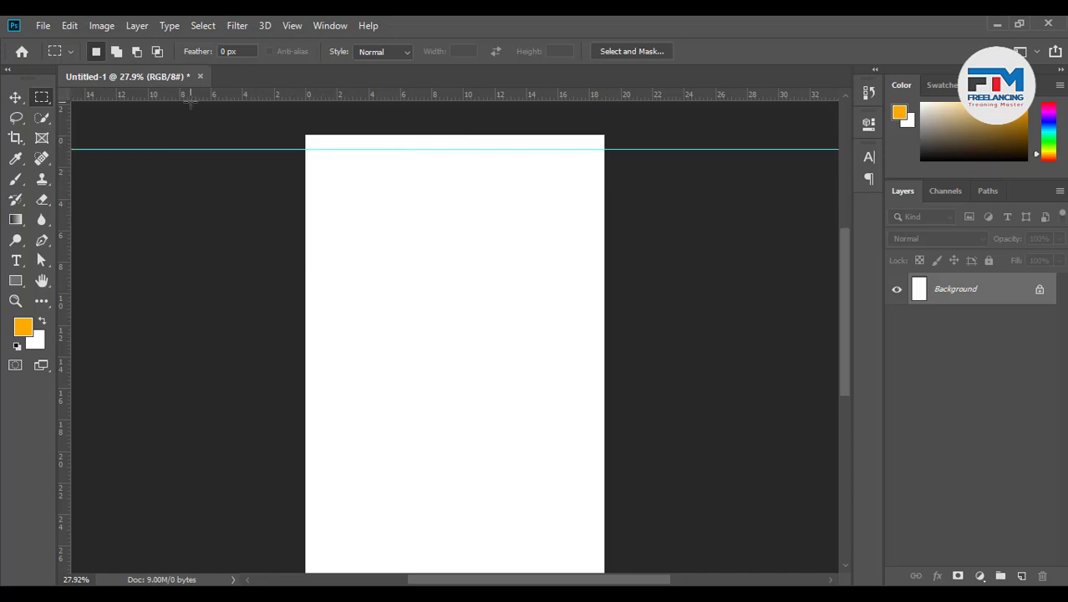
pyautogui.click(43, 26)
pyautogui.click(75, 57)
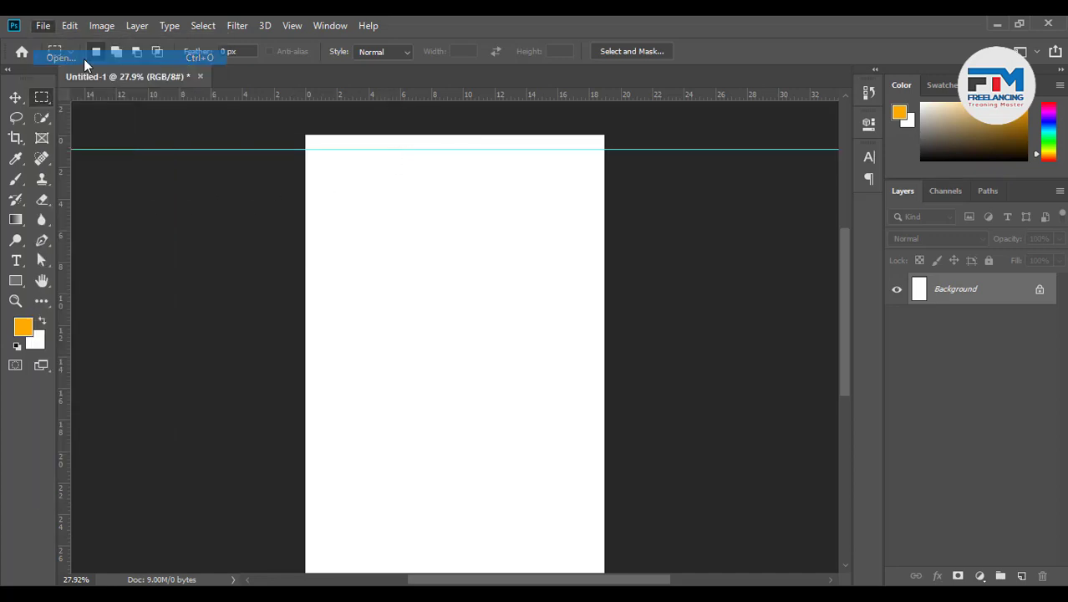
pyautogui.doubleClick(242, 179)
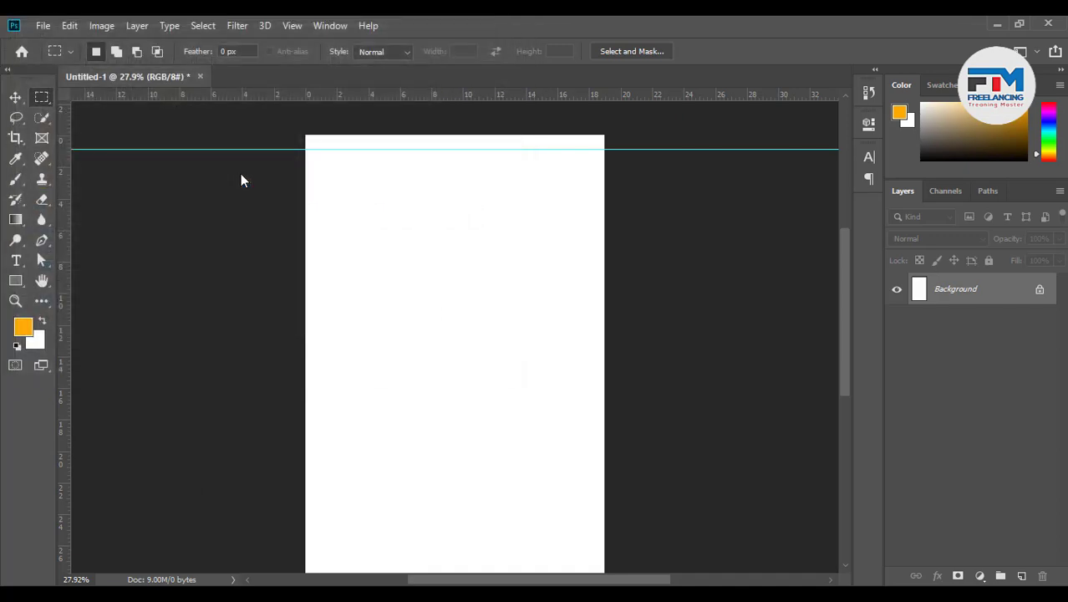
pyautogui.scroll(5, 438, 175)
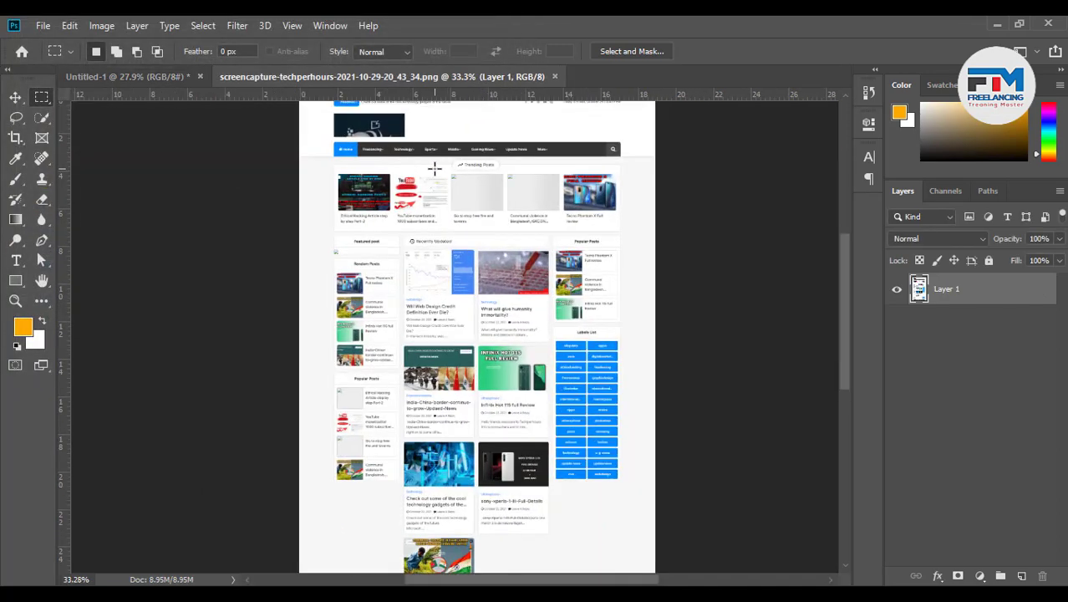
pyautogui.scroll(3, 450, 194)
pyautogui.scroll(1, 572, 184)
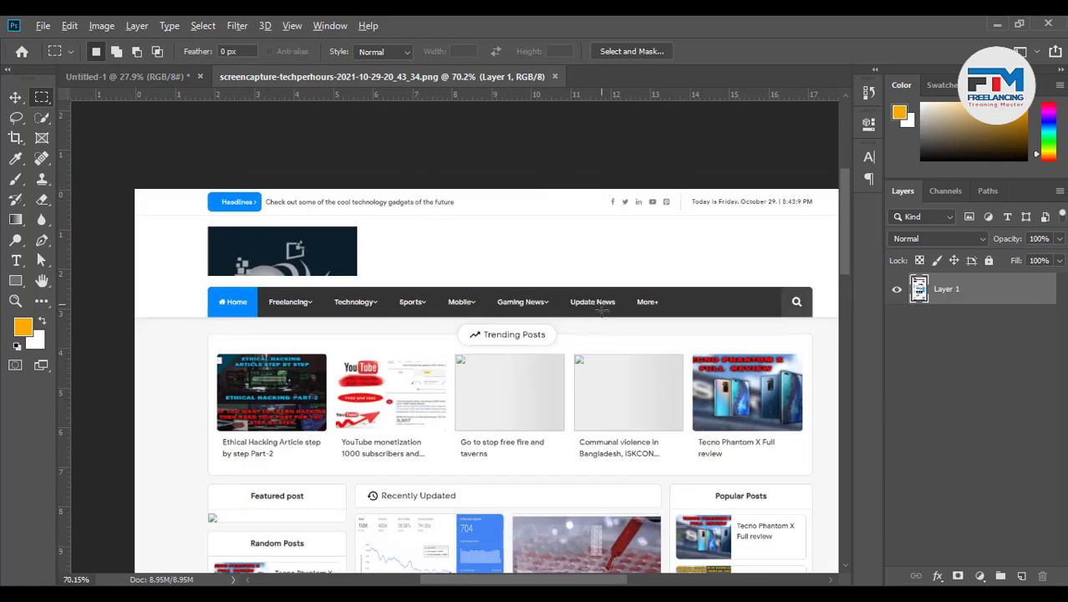
pyautogui.scroll(-2, 577, 322)
pyautogui.scroll(-3, 758, 385)
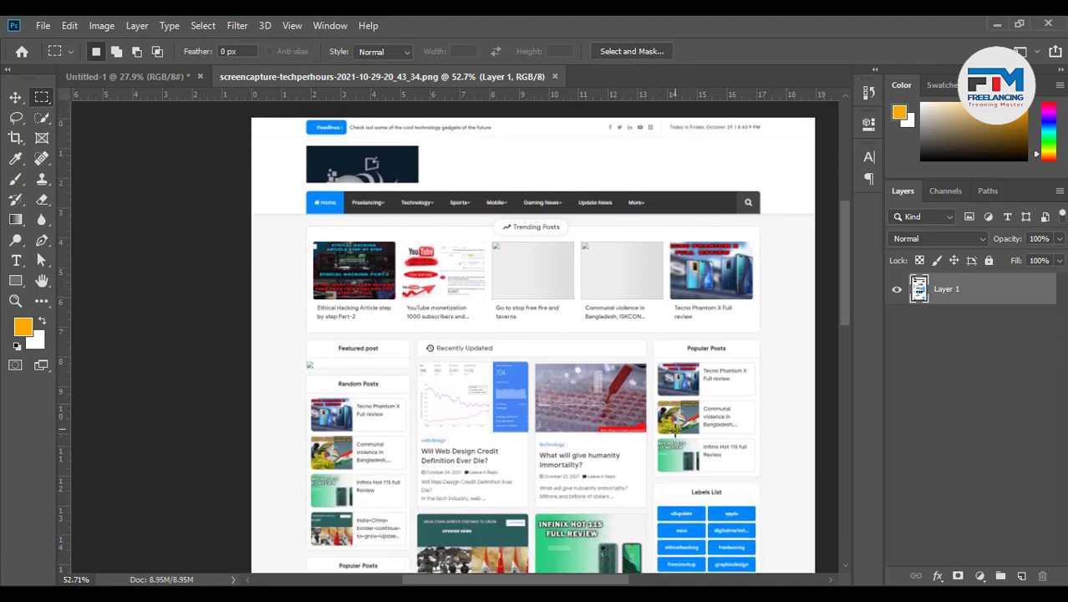
pyautogui.scroll(1, 590, 416)
pyautogui.scroll(-1, 590, 416)
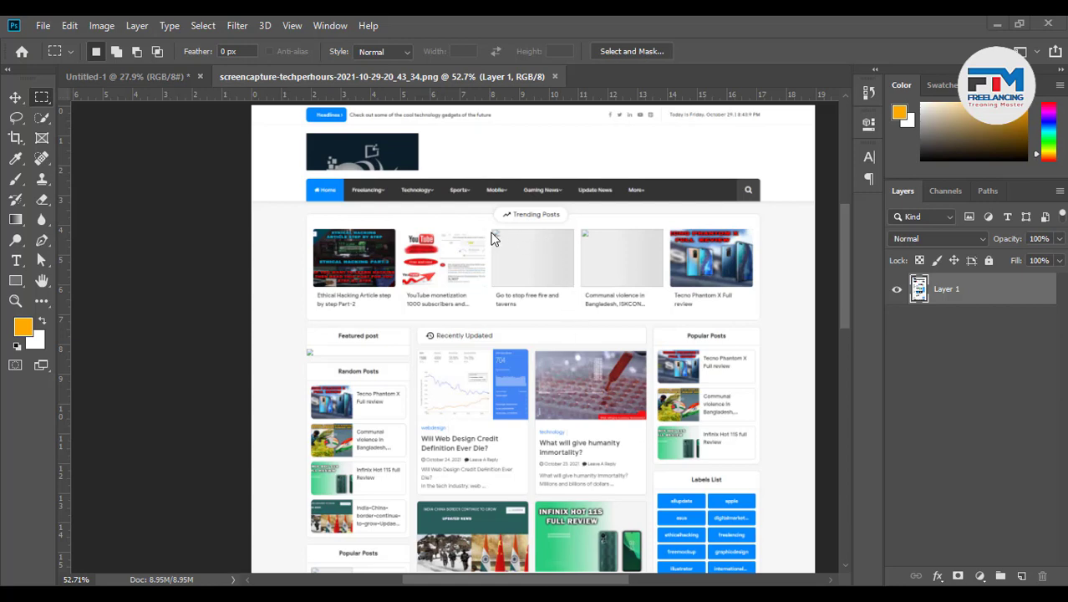
pyautogui.scroll(3, 583, 231)
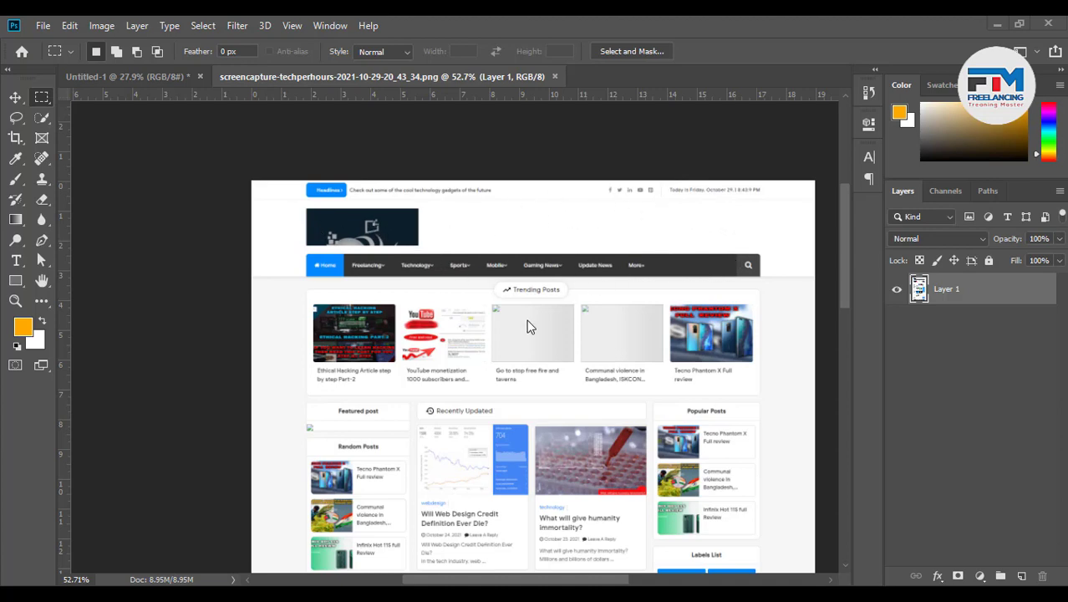
# On Untitled-1, use the Move tool to drag a horizontal guide near 4 inches
pyautogui.click(154, 77)
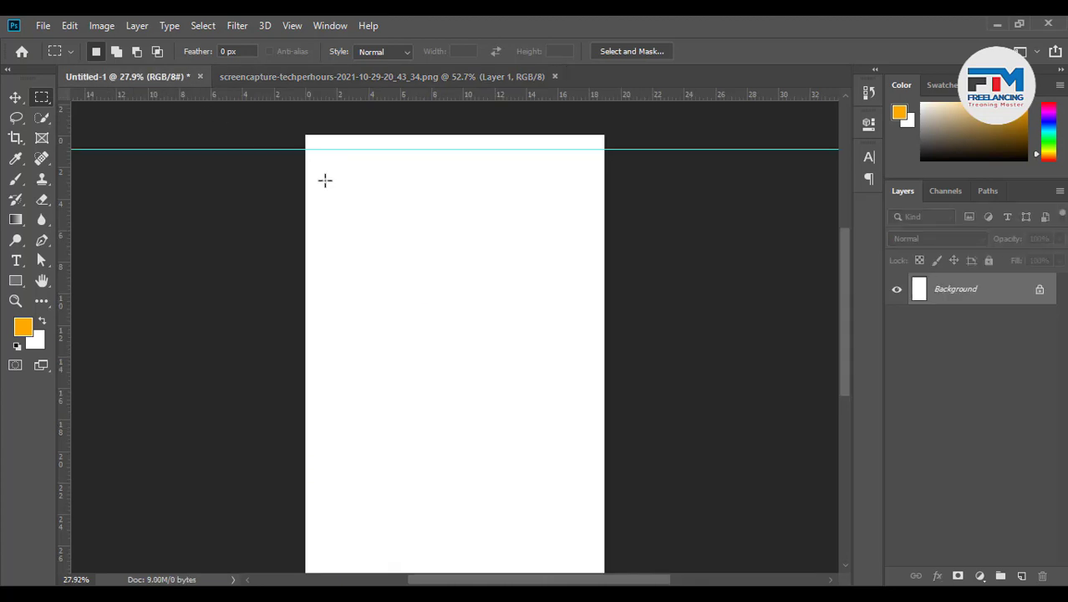
pyautogui.click(16, 98)
pyautogui.scroll(2, 296, 163)
pyautogui.scroll(2, 398, 128)
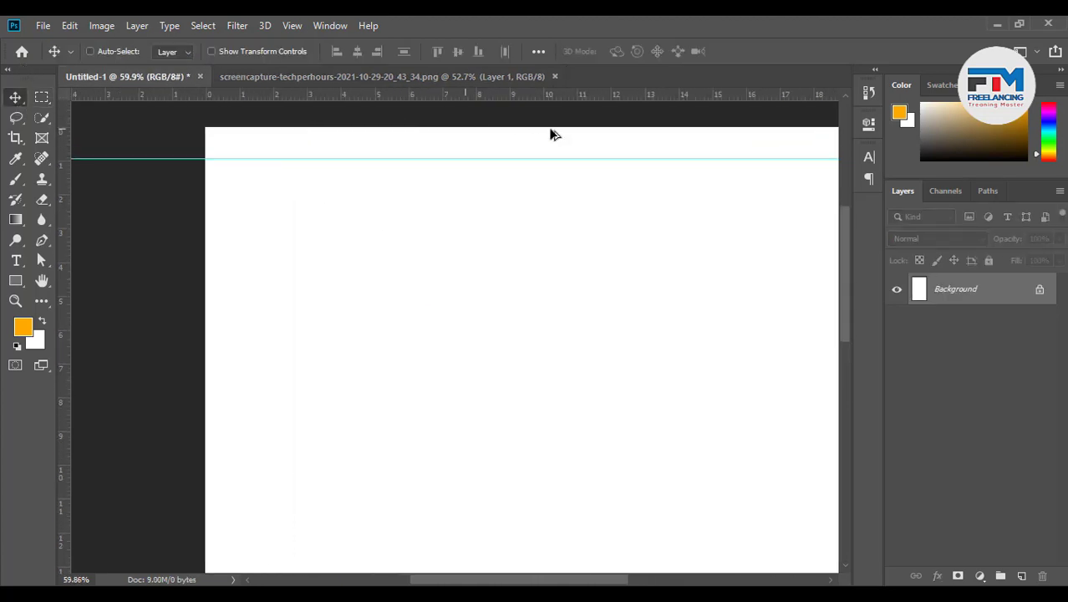
pyautogui.moveTo(521, 158)
pyautogui.mouseDown()
pyautogui.moveTo(520, 171)
pyautogui.moveTo(520, 158)
pyautogui.mouseUp()
pyautogui.scroll(-1, 324, 240)
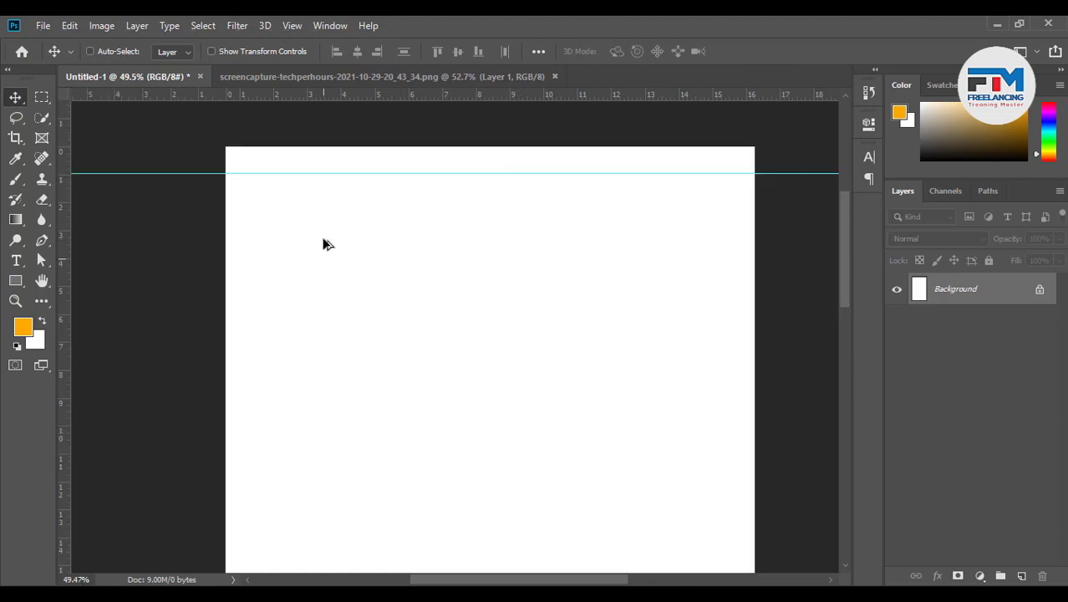
pyautogui.scroll(-1, 325, 240)
pyautogui.moveTo(67, 210); pyautogui.dragTo(422, 216)
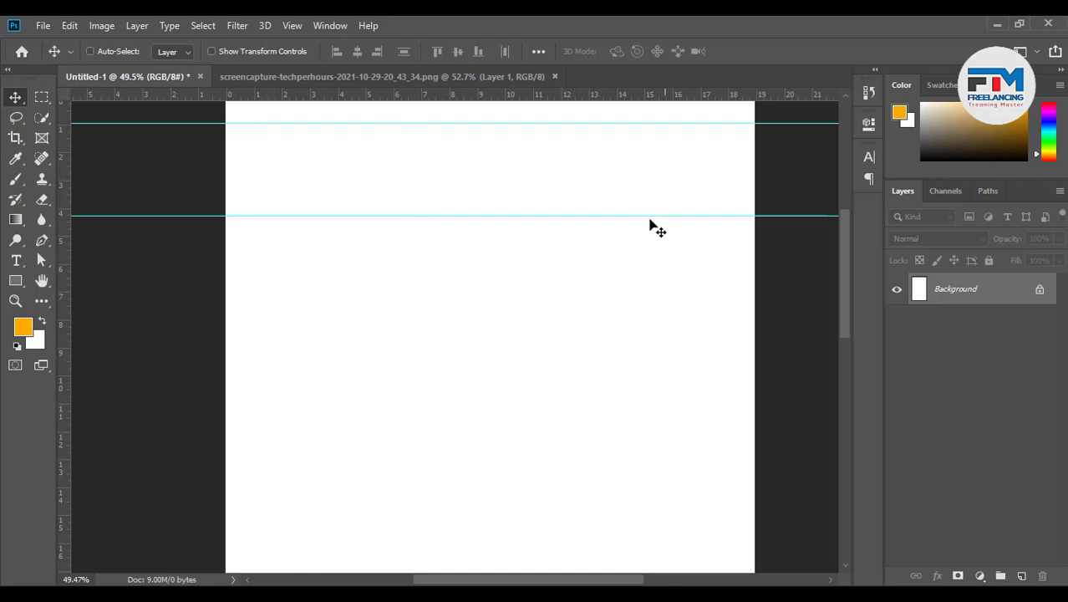
# Add another horizontal guide near 5.3 inches, then return to the screenshot document
pyautogui.scroll(-3, 407, 339)
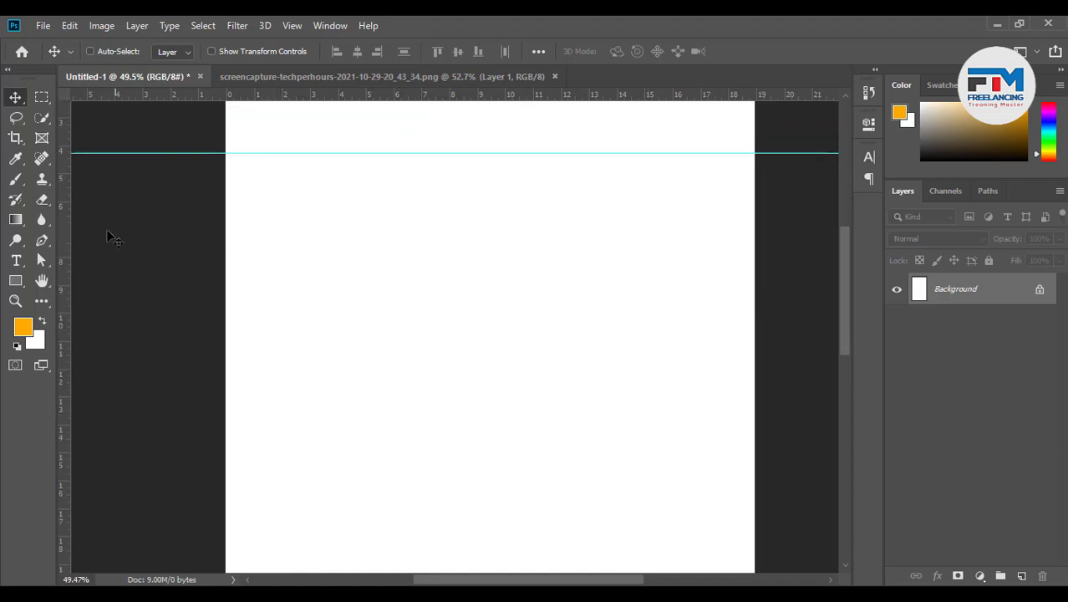
pyautogui.moveTo(64, 226); pyautogui.dragTo(293, 215)
pyautogui.moveTo(349, 187); pyautogui.dragTo(390, 184)
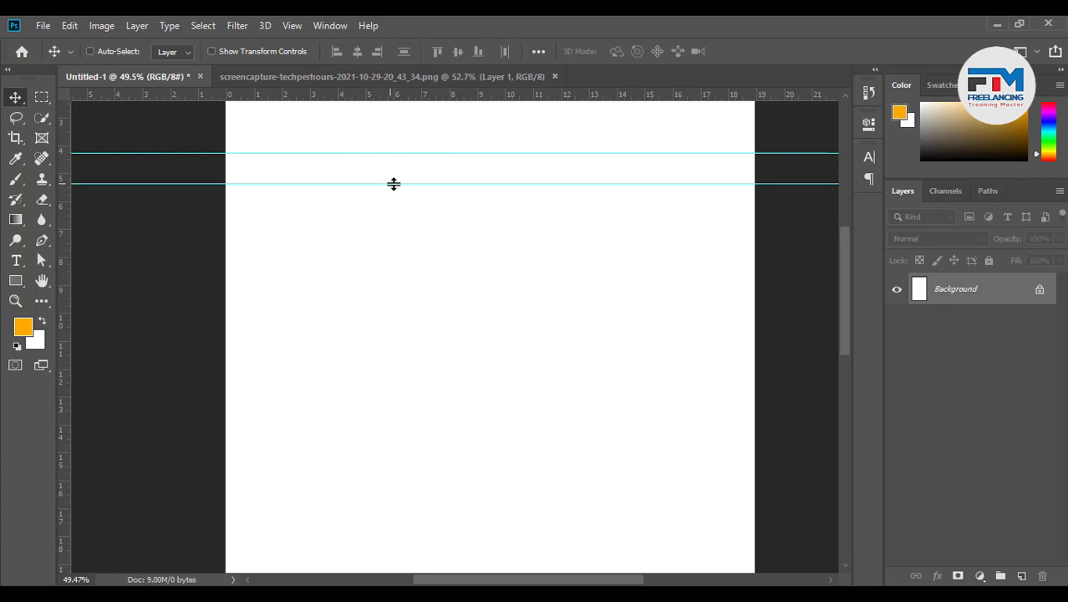
pyautogui.click(337, 85)
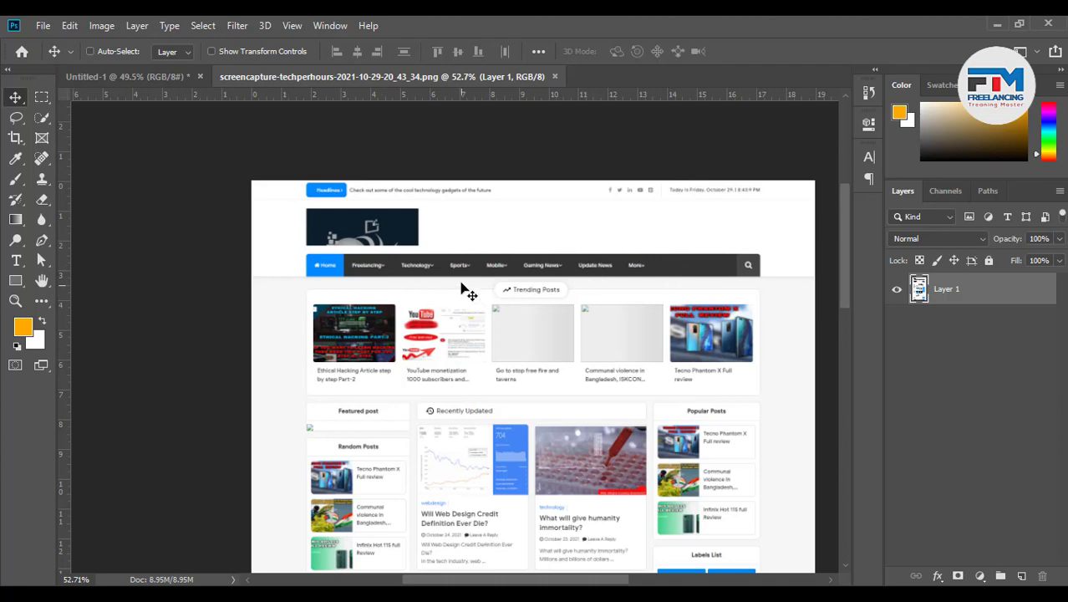
# Scroll the screenshot's header area, then switch back to the guided Untitled-1 canvas
pyautogui.scroll(-5, 616, 310)
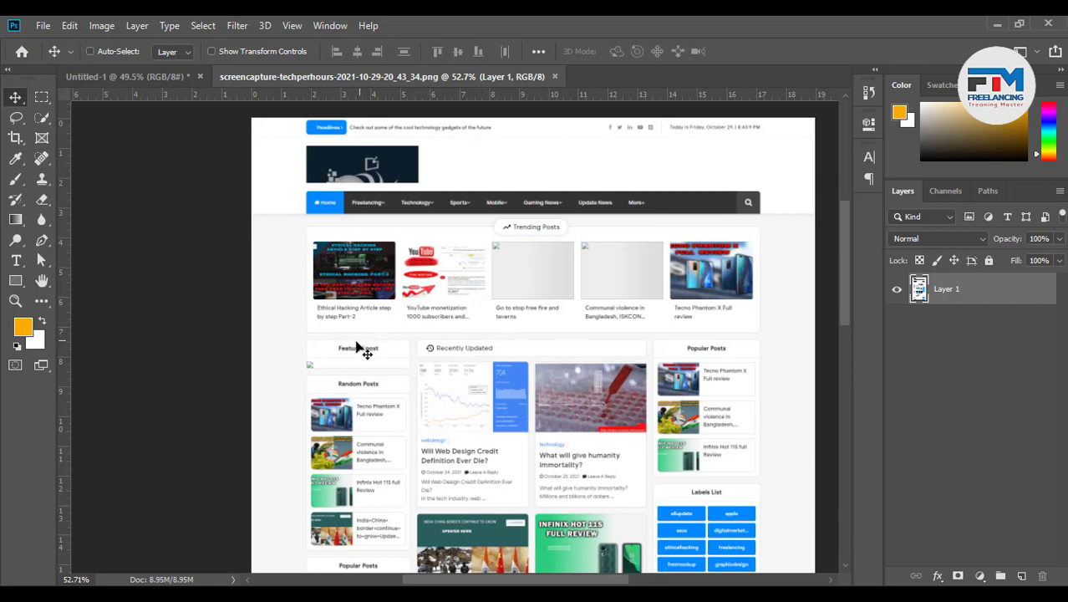
pyautogui.click(122, 77)
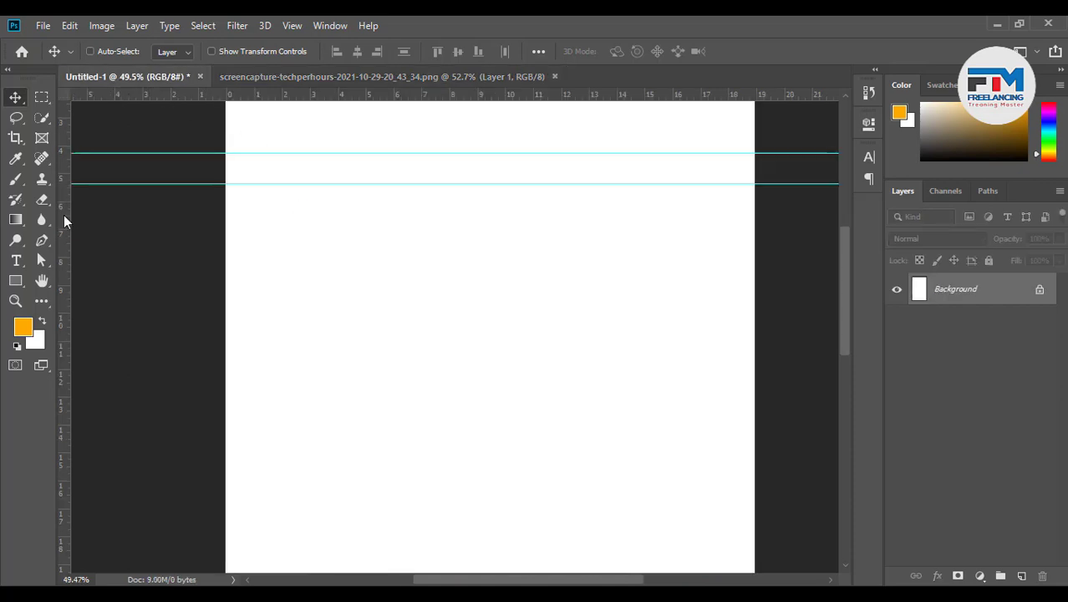
# Add a lower horizontal guide and vertical guides near 1.84, 6, 12.6 and 17.28 inches
pyautogui.moveTo(64, 221); pyautogui.dragTo(367, 315)
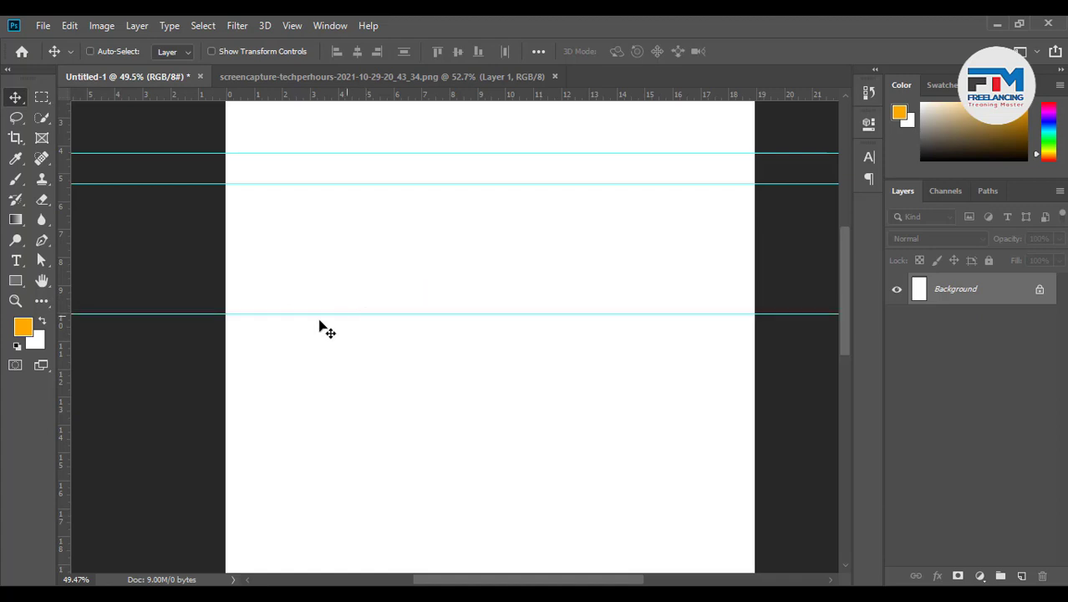
pyautogui.moveTo(114, 283); pyautogui.dragTo(393, 275)
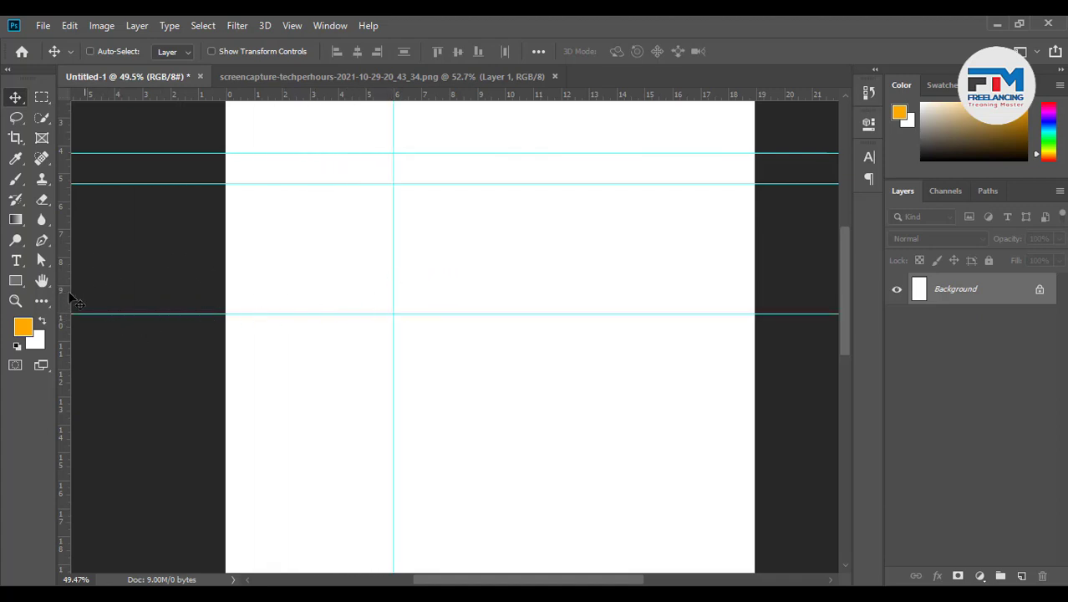
pyautogui.moveTo(66, 290); pyautogui.dragTo(578, 272)
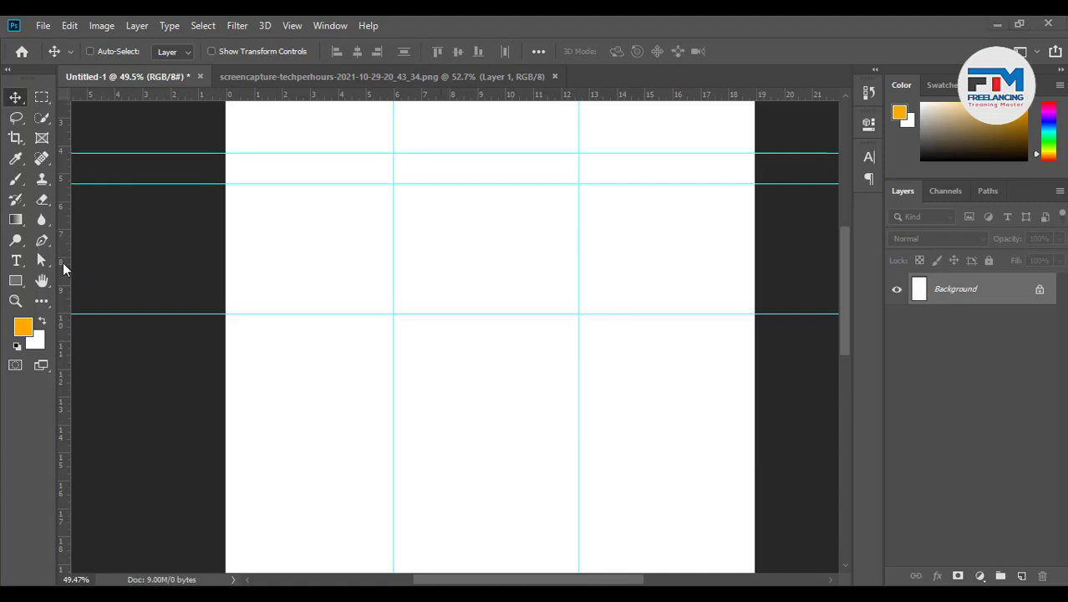
pyautogui.moveTo(93, 259); pyautogui.dragTo(274, 263)
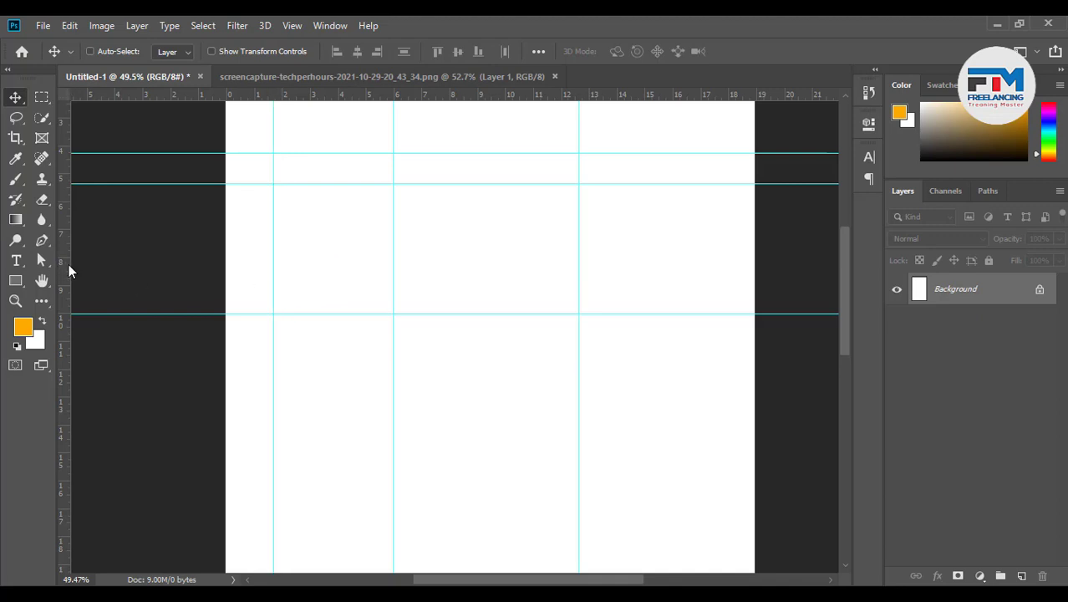
pyautogui.moveTo(69, 264); pyautogui.dragTo(713, 304)
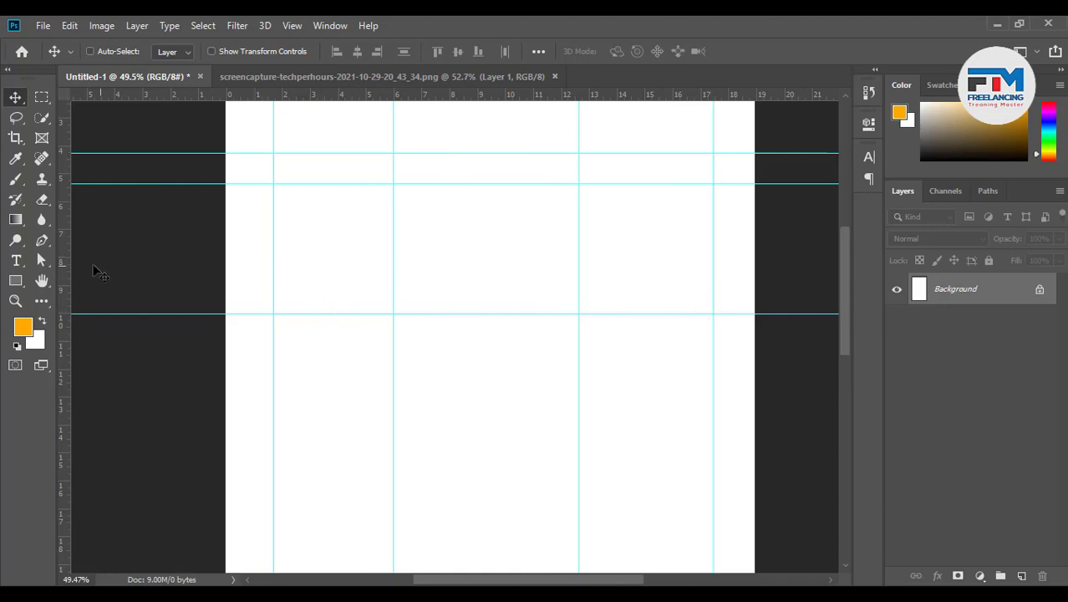
pyautogui.click(15, 280)
# Draw an orange rectangle and move it to the page's right edge
pyautogui.scroll(5, 262, 258)
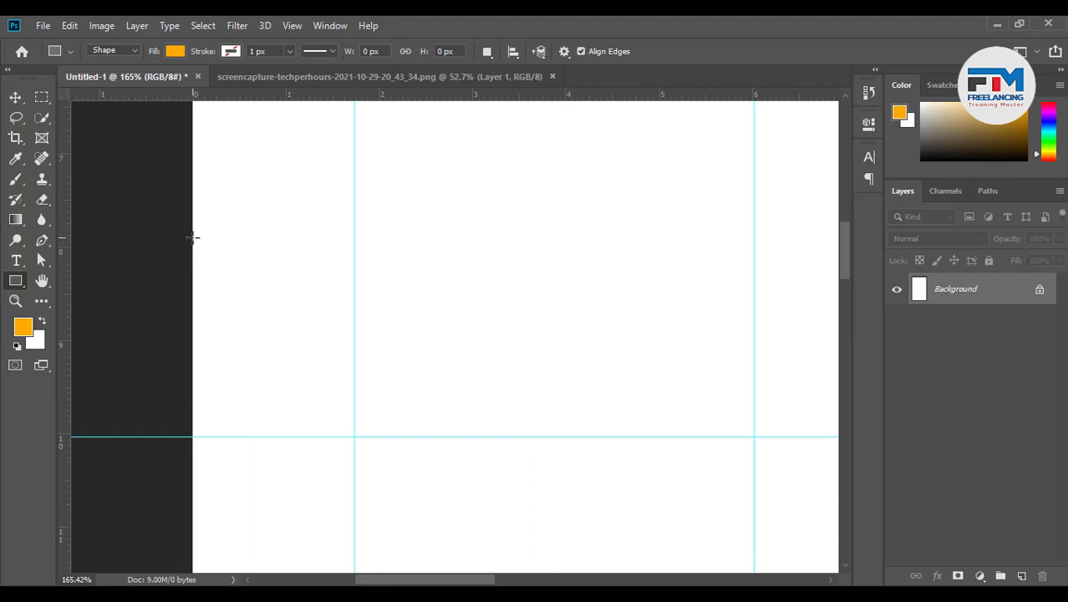
pyautogui.moveTo(194, 238); pyautogui.dragTo(354, 321)
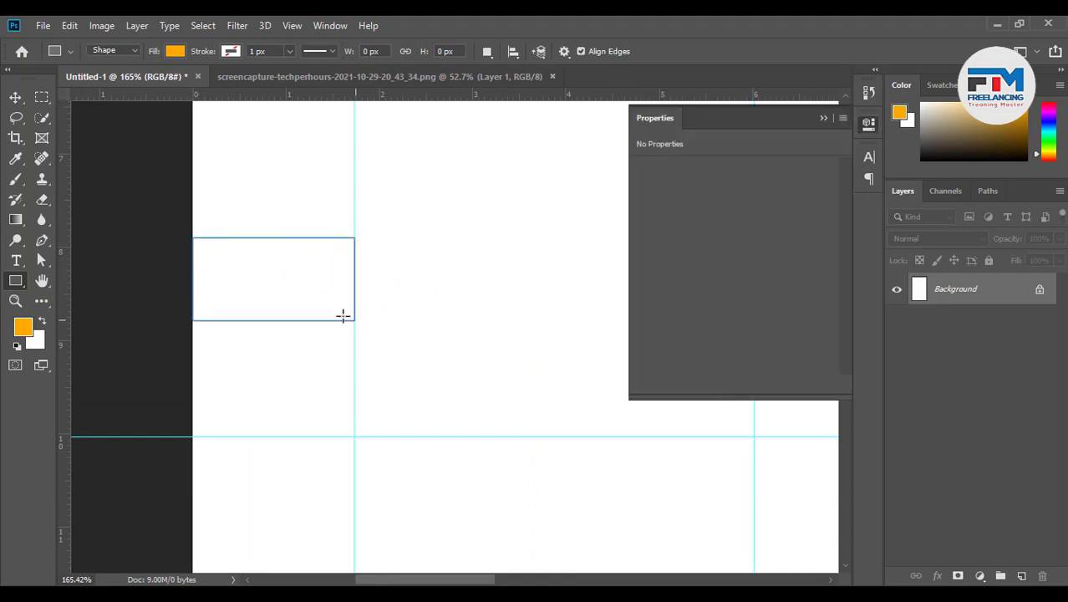
pyautogui.click(824, 118)
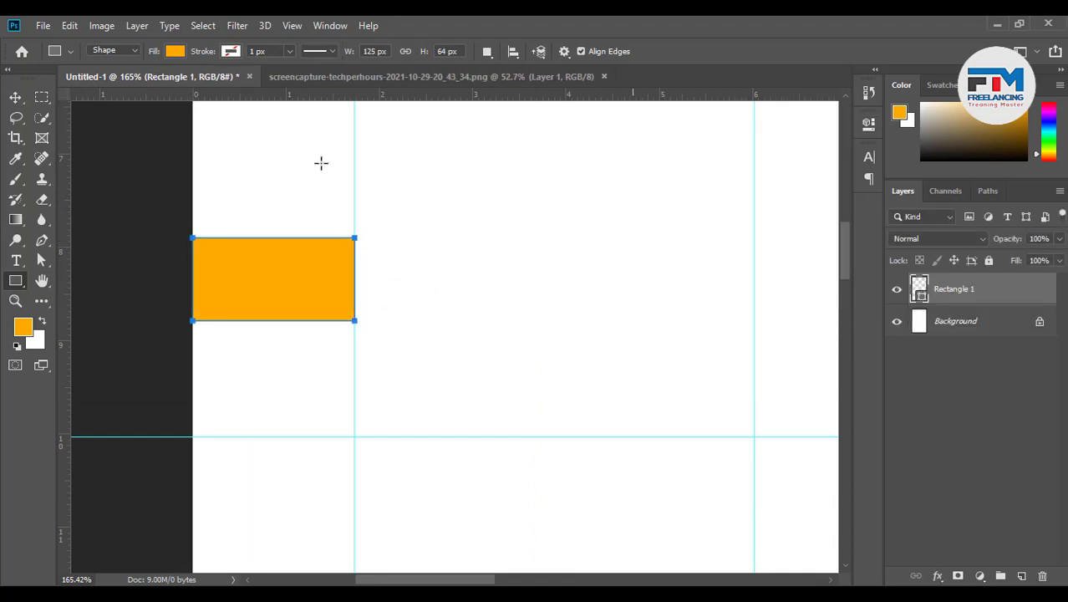
pyautogui.click(15, 97)
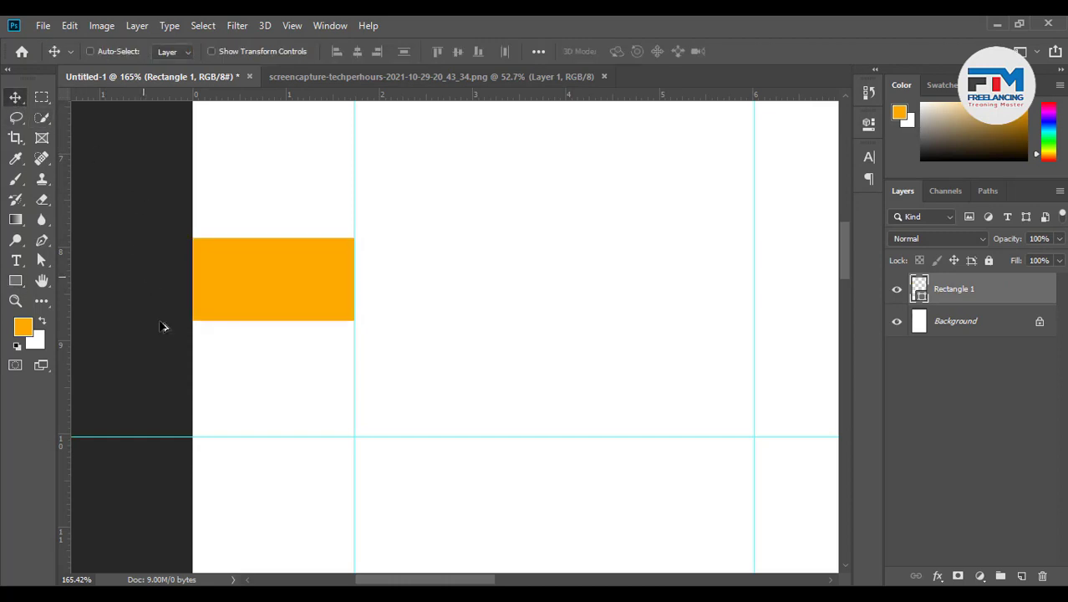
pyautogui.scroll(-5, 205, 327)
pyautogui.scroll(-1, 200, 348)
pyautogui.moveTo(209, 321); pyautogui.dragTo(721, 322)
# Line a guide up with the rectangle's left edge and move the rectangle left and down
pyautogui.scroll(8, 721, 322)
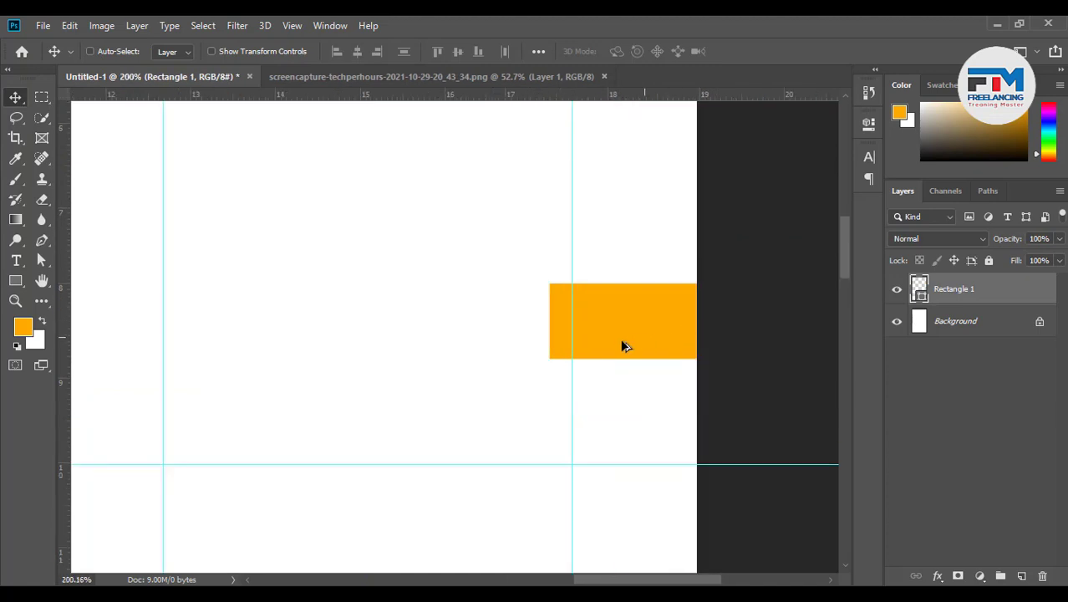
pyautogui.moveTo(527, 397); pyautogui.dragTo(506, 397)
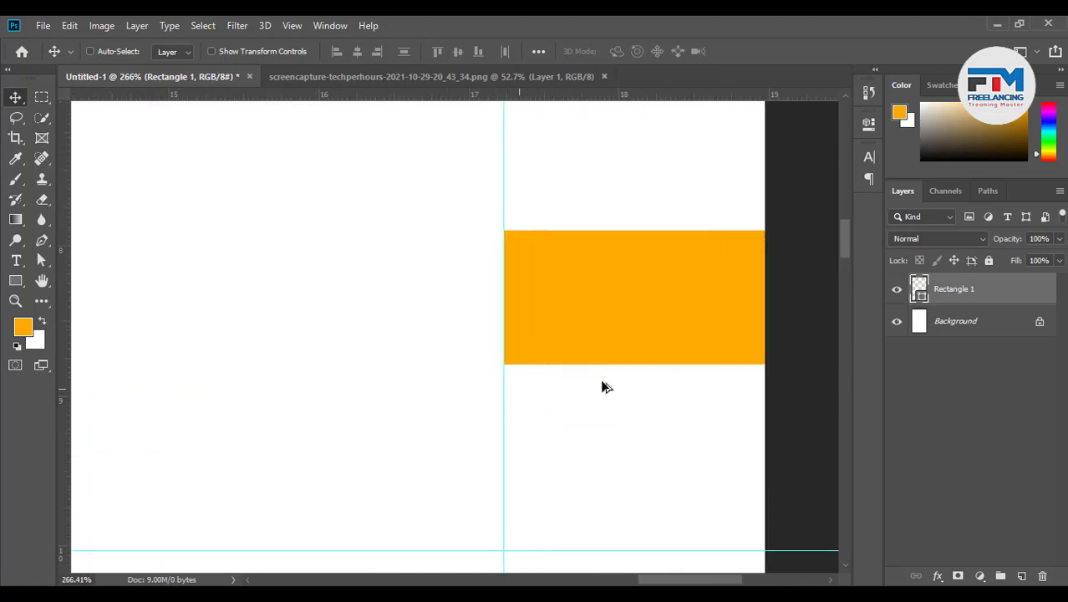
pyautogui.scroll(-6, 602, 391)
pyautogui.scroll(2, 465, 368)
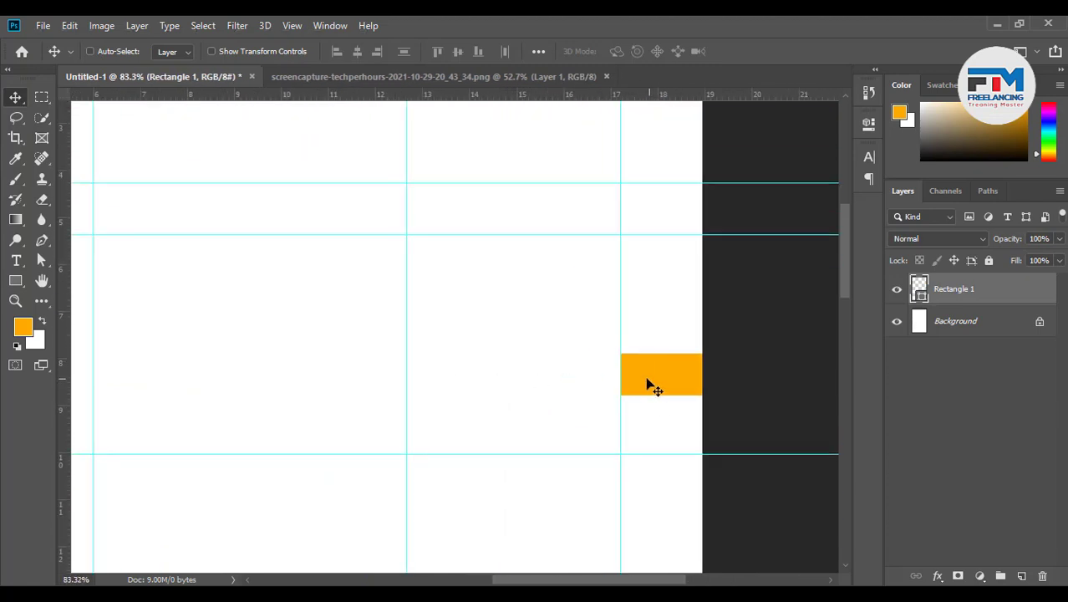
pyautogui.moveTo(649, 382); pyautogui.dragTo(568, 434)
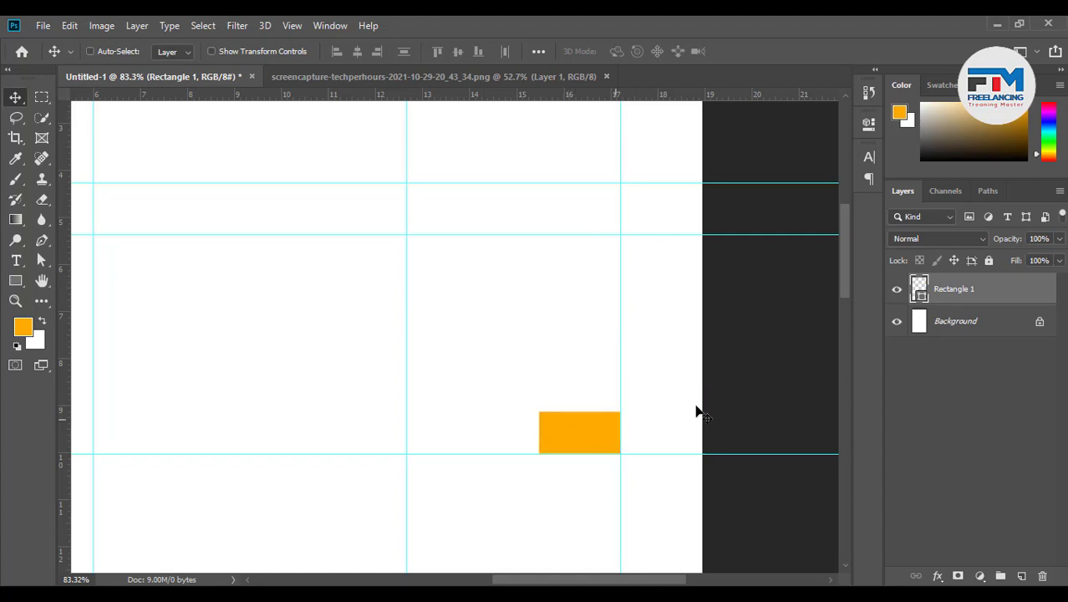
pyautogui.scroll(-2, 622, 419)
pyautogui.scroll(1, 421, 453)
pyautogui.scroll(1, 421, 453)
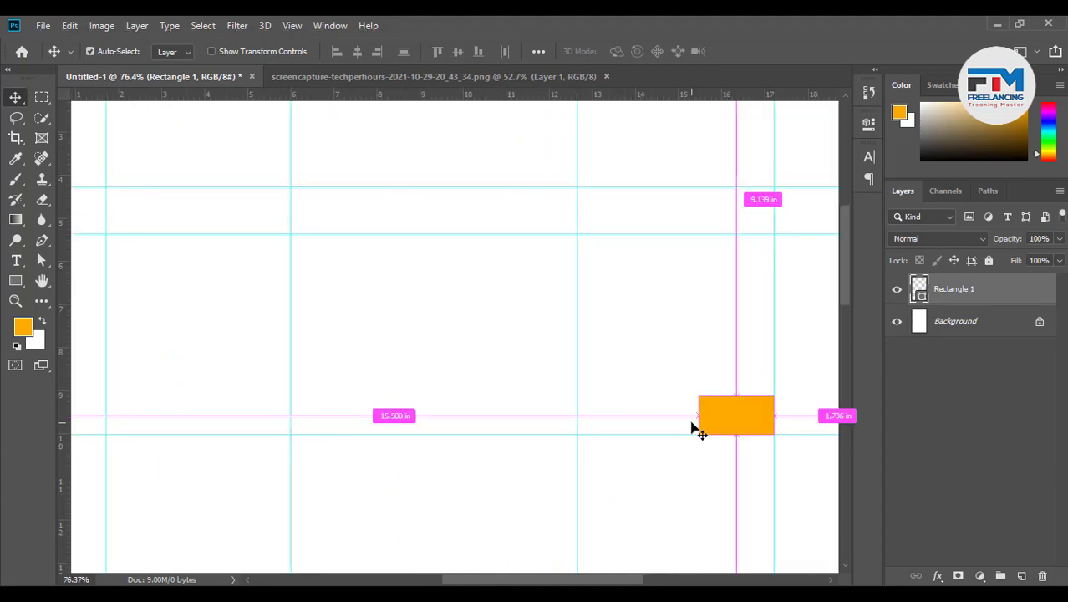
# Stretch the orange bar between the outer vertical guides with Free Transform and commit
pyautogui.hotkey('ctrl', 't')
pyautogui.moveTo(698, 421); pyautogui.dragTo(226, 423)
pyautogui.scroll(-2, 322, 429)
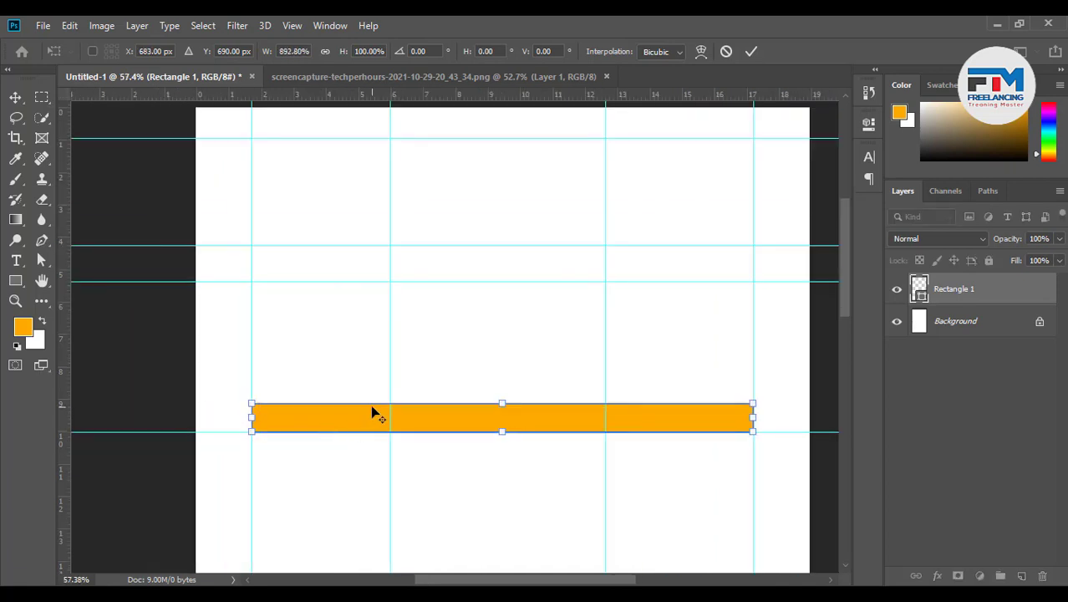
pyautogui.scroll(1, 505, 450)
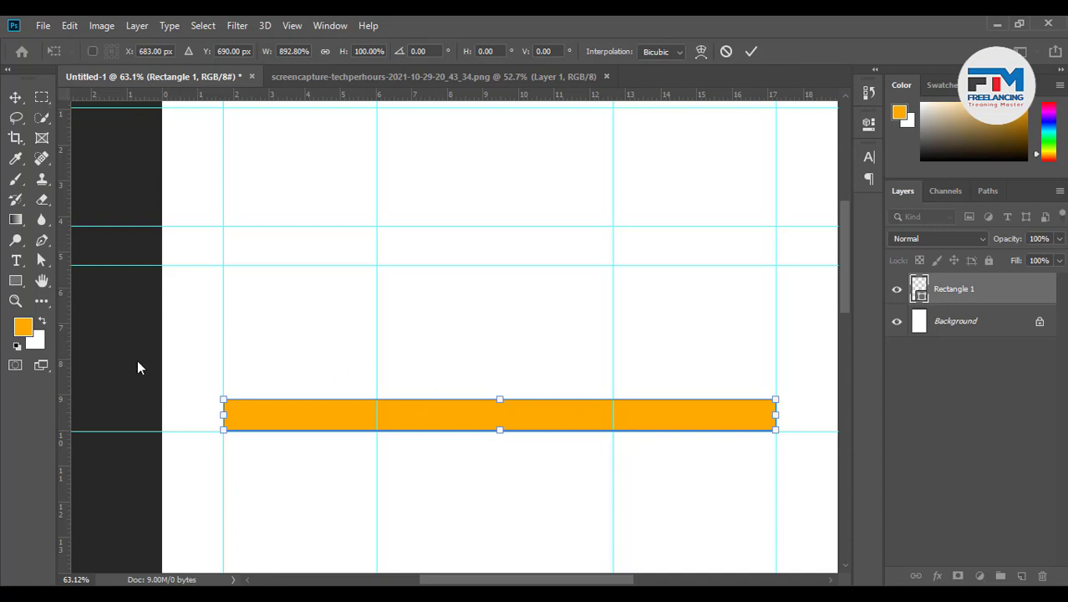
pyautogui.press('Return')
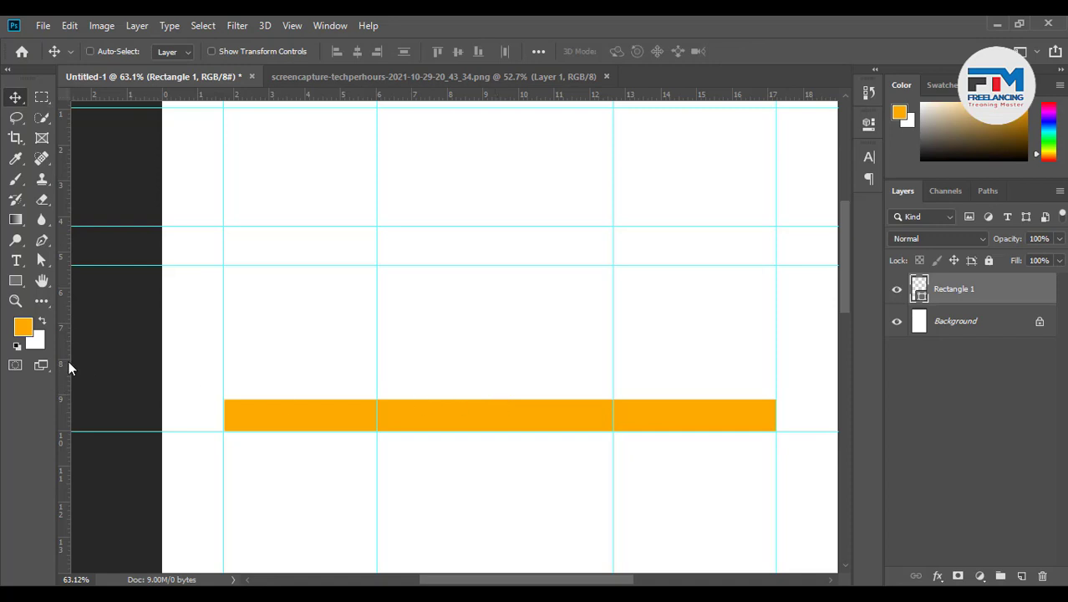
# Add a centre vertical guide and shrink the orange bar to end at it
pyautogui.moveTo(69, 368); pyautogui.dragTo(500, 377)
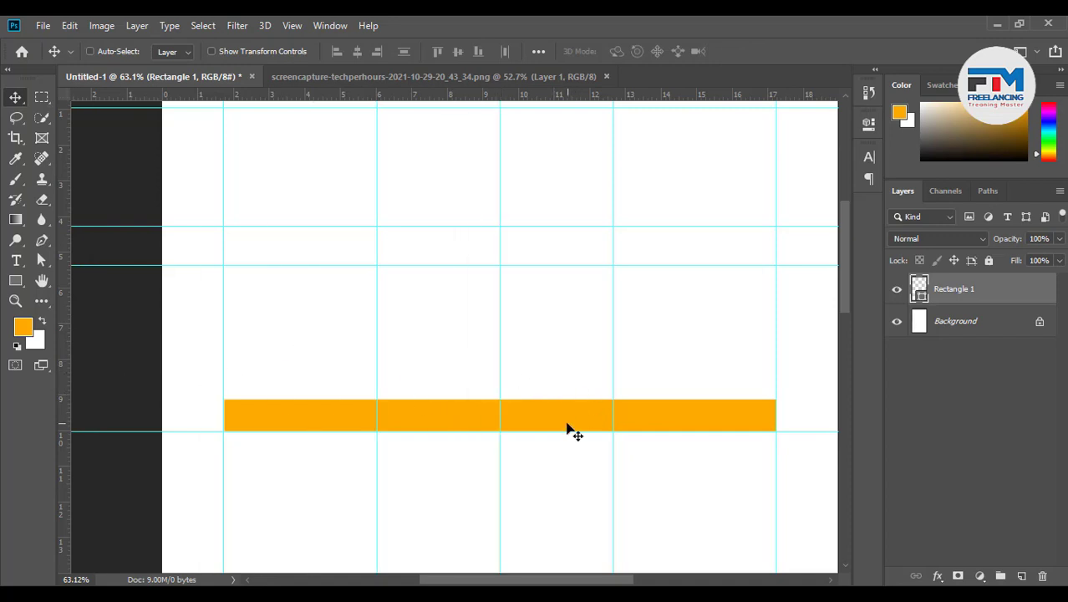
pyautogui.press('ctrl')
pyautogui.press('ctrl')
pyautogui.hotkey('ctrl', 't')
pyautogui.moveTo(776, 414); pyautogui.dragTo(504, 421)
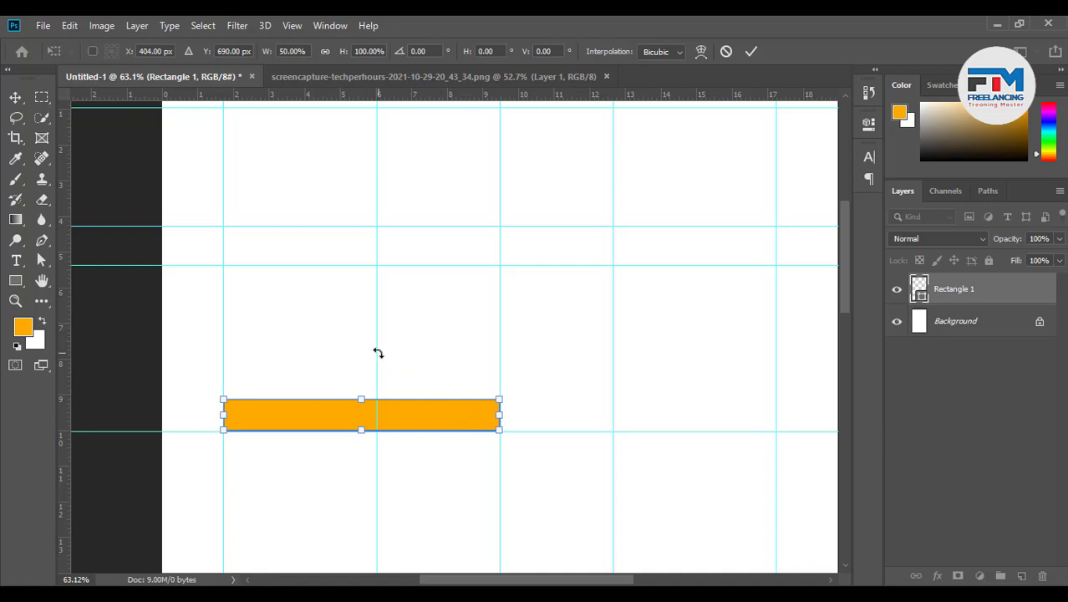
pyautogui.click(750, 49)
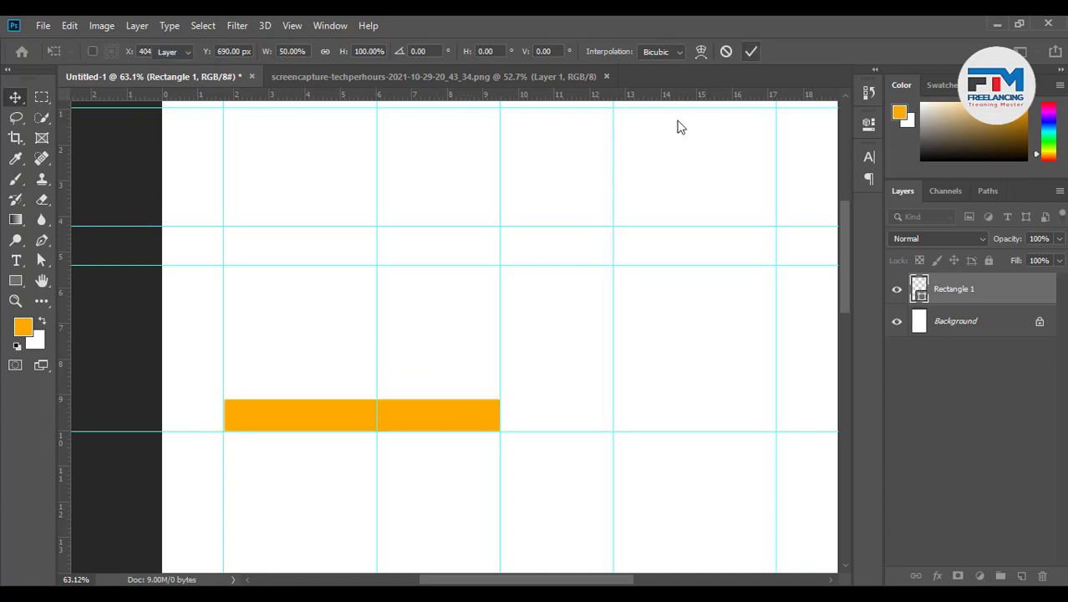
# Remove the vertical guides at about 6 and 12.5 inches, then delete the orange bar
pyautogui.moveTo(374, 332); pyautogui.dragTo(65, 290)
pyautogui.moveTo(616, 366); pyautogui.dragTo(845, 317)
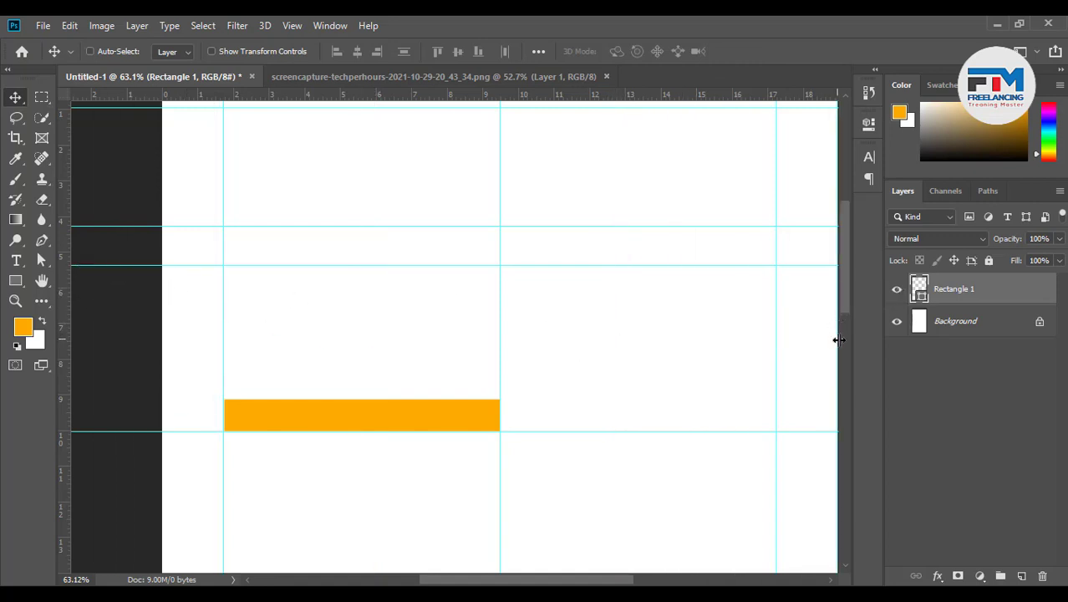
pyautogui.click(841, 339)
pyautogui.click(841, 302)
pyautogui.moveTo(838, 324); pyautogui.dragTo(35, 332)
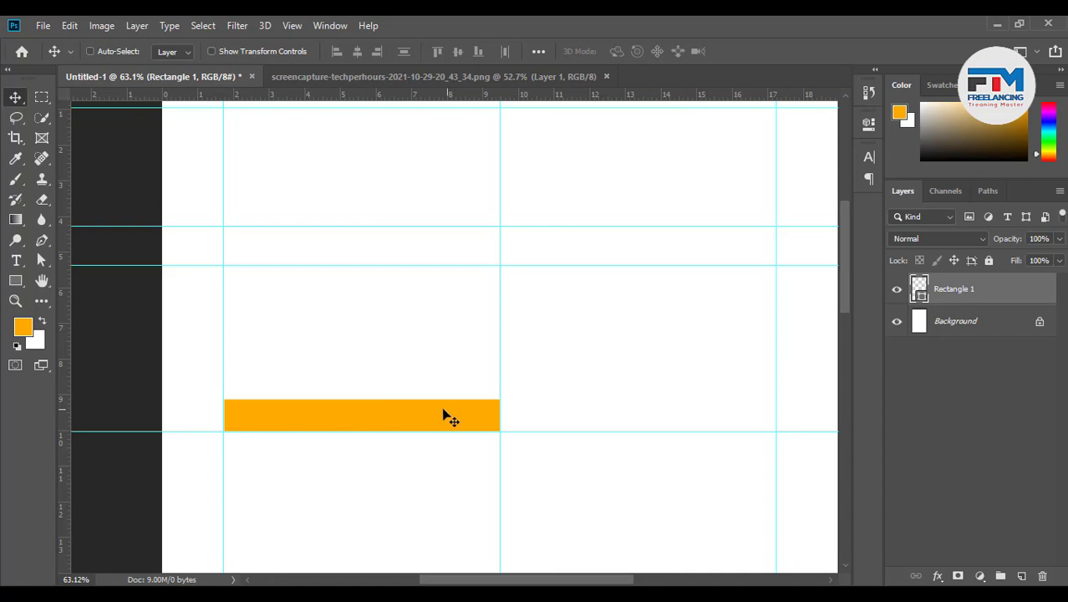
pyautogui.moveTo(436, 416); pyautogui.dragTo(713, 416)
pyautogui.press('Delete')
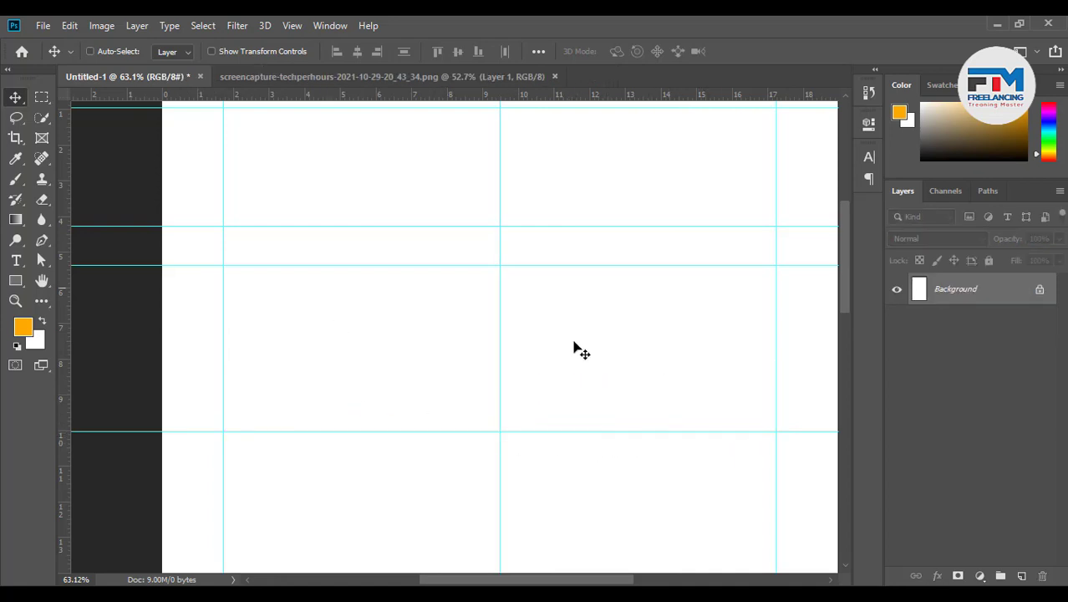
# Draw a rounded rectangle near the top of the page
pyautogui.scroll(1, 398, 395)
pyautogui.scroll(4, 399, 393)
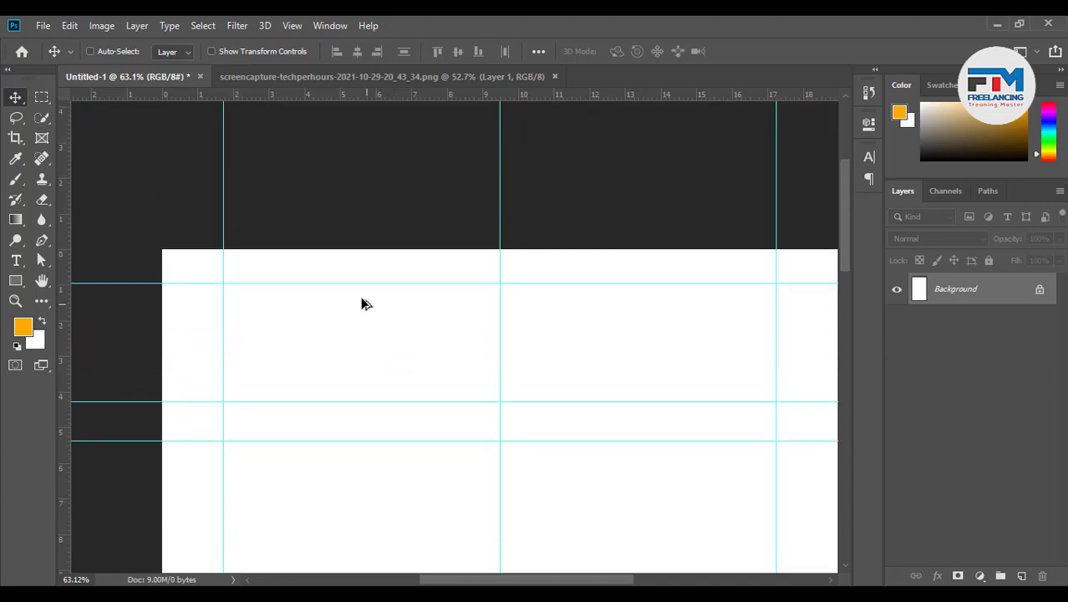
pyautogui.scroll(3, 366, 303)
pyautogui.scroll(-2, 562, 309)
pyautogui.scroll(6, 284, 265)
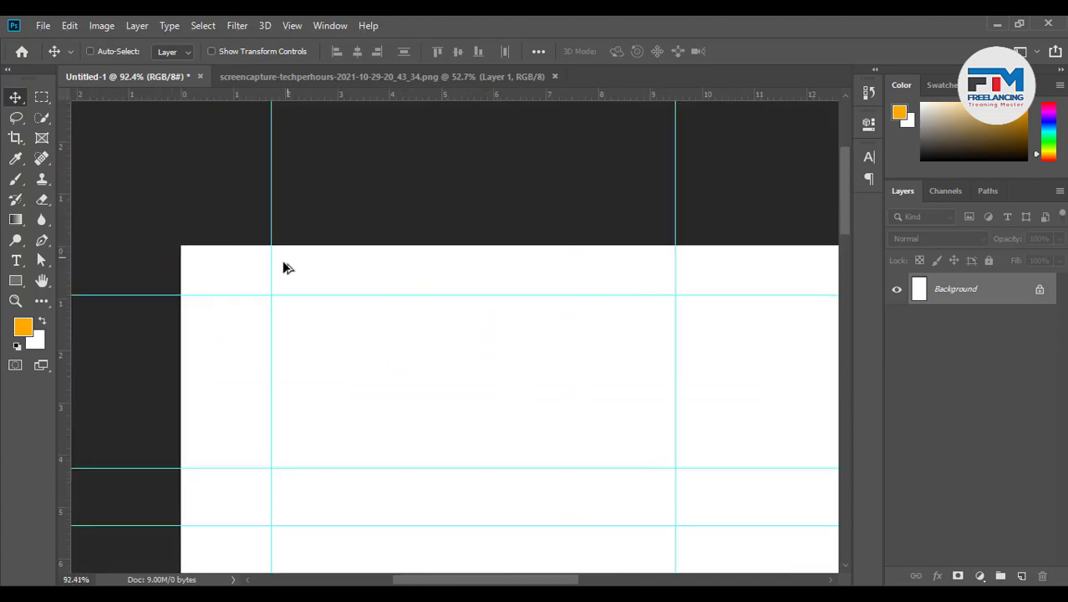
pyautogui.scroll(1, 309, 267)
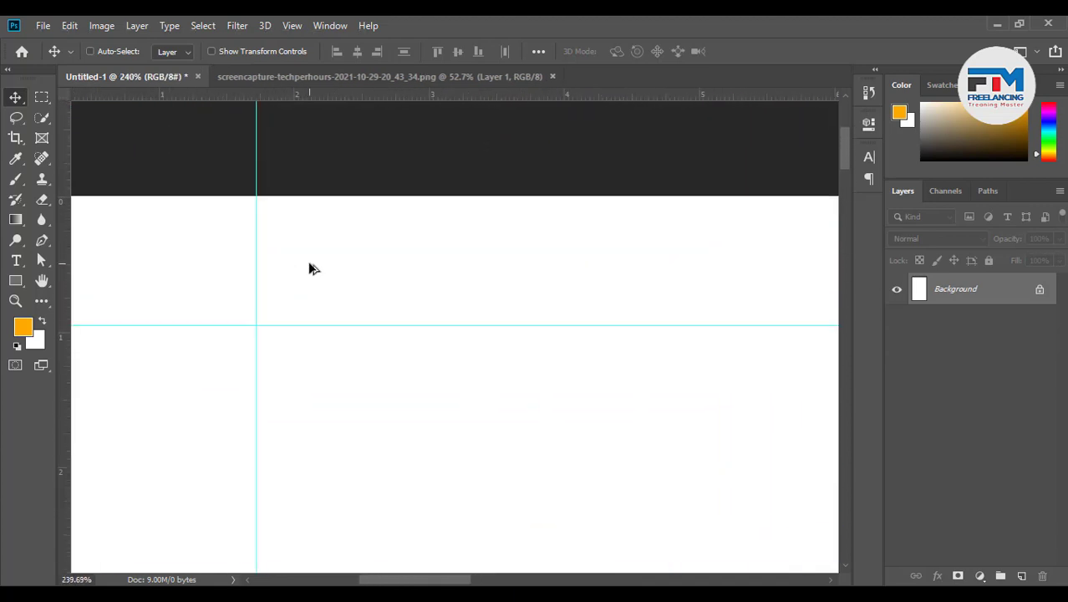
pyautogui.click(16, 281)
pyautogui.rightClick(17, 282)
pyautogui.click(81, 287)
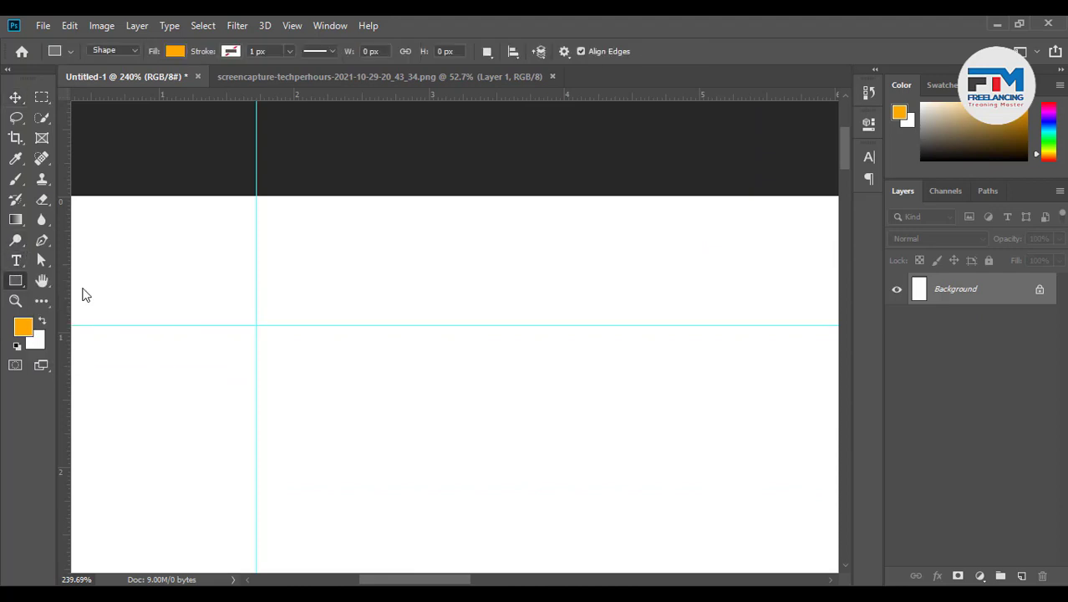
pyautogui.rightClick(17, 282)
pyautogui.click(92, 296)
pyautogui.moveTo(277, 225); pyautogui.dragTo(529, 304)
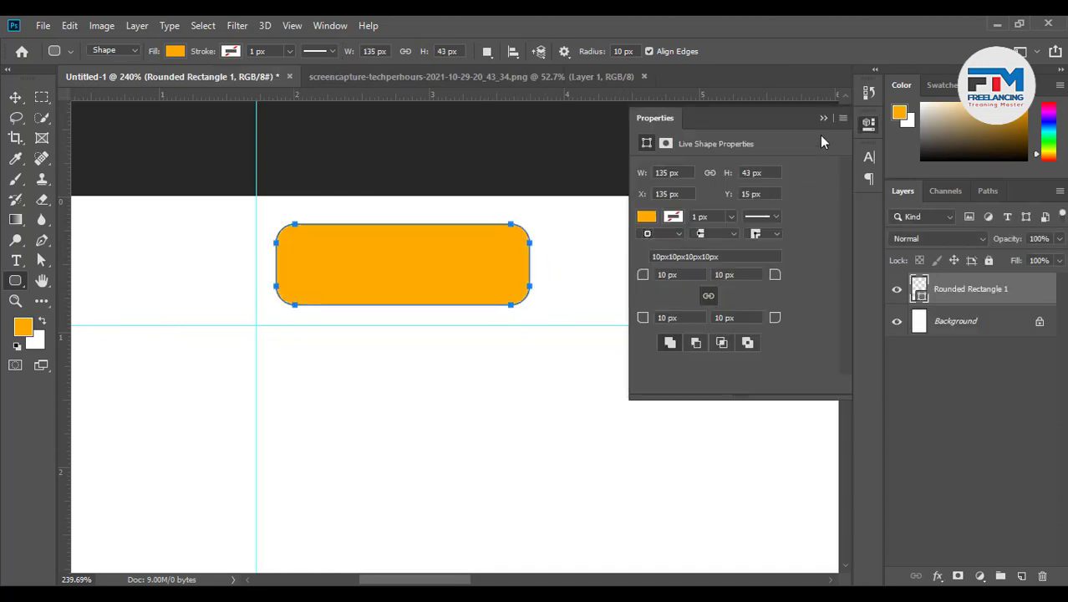
pyautogui.click(823, 118)
# Draw a full-width rounded bar across the page top, then undo it
pyautogui.scroll(-5, 262, 315)
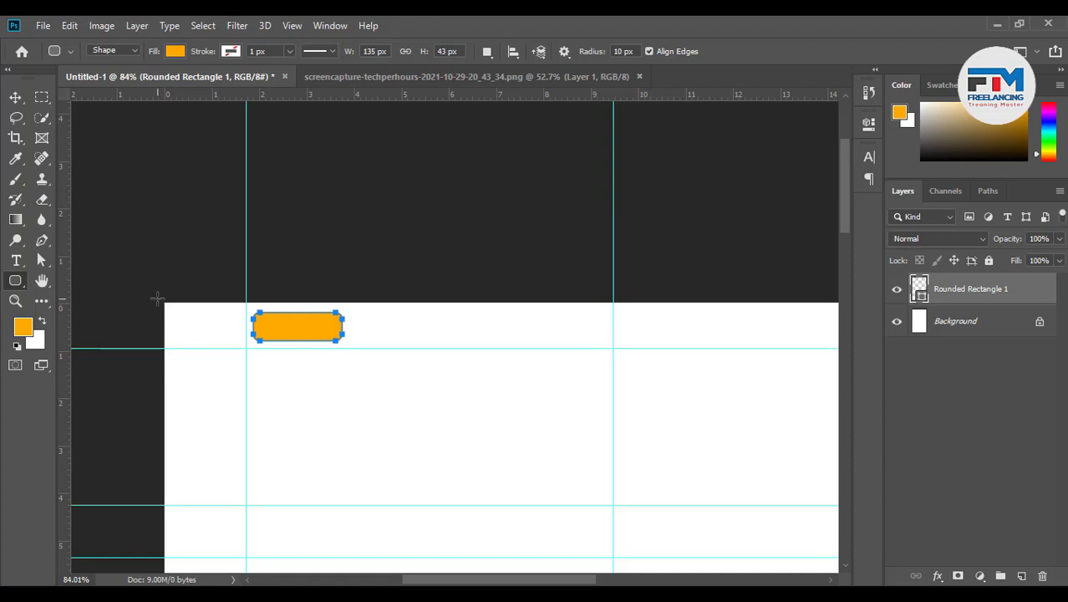
pyautogui.moveTo(157, 298); pyautogui.dragTo(841, 350)
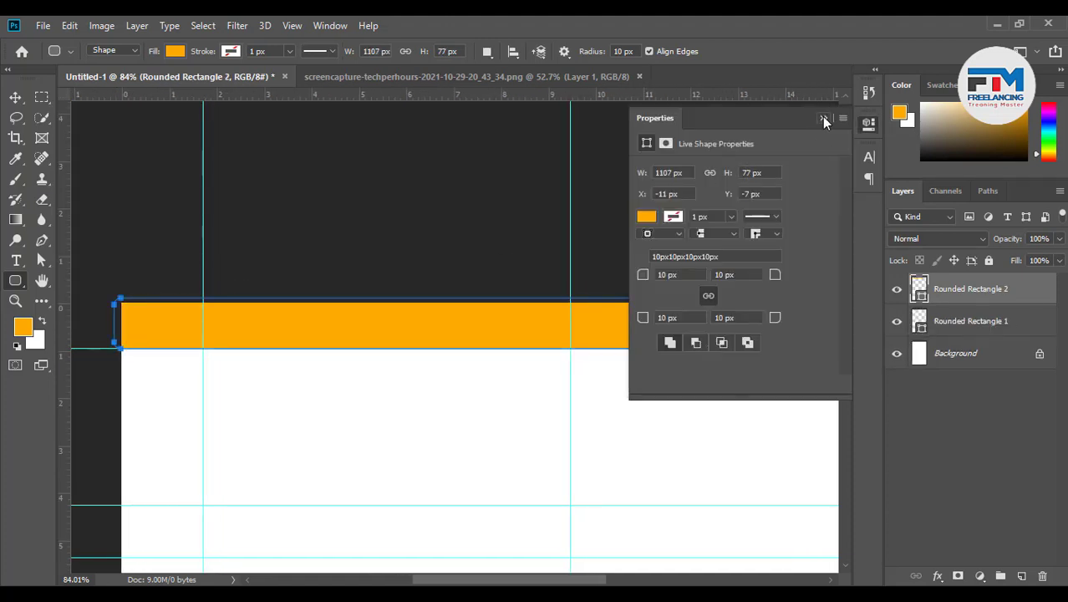
pyautogui.click(823, 118)
pyautogui.scroll(-2, 317, 334)
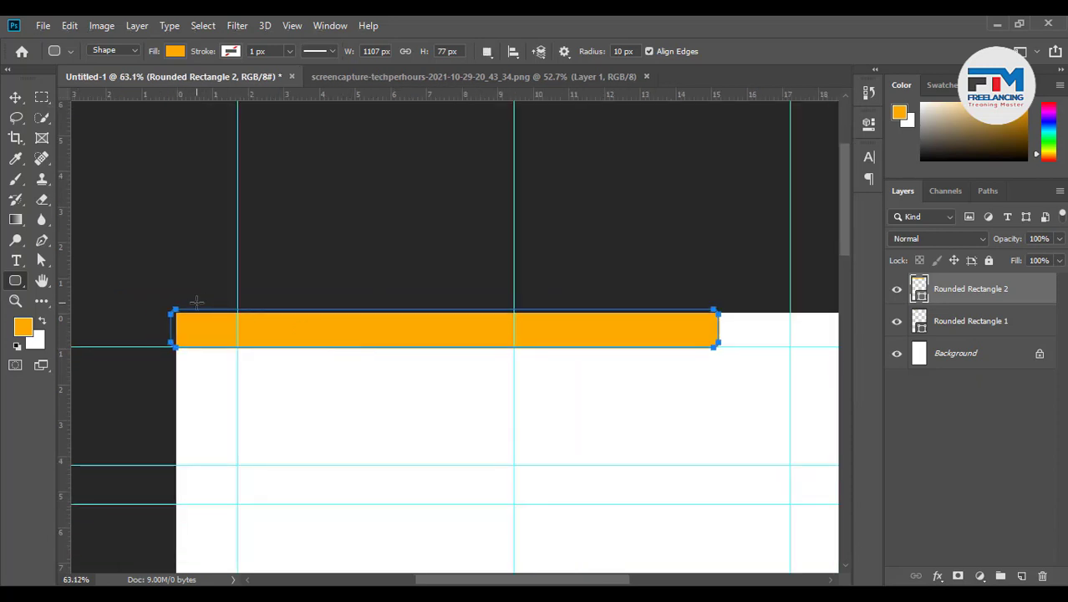
pyautogui.hotkey('ctrl', 'z')
# Draw a plain full-width orange bar along the top and stack it beneath the rounded rectangle
pyautogui.rightClick(15, 281)
pyautogui.click(66, 280)
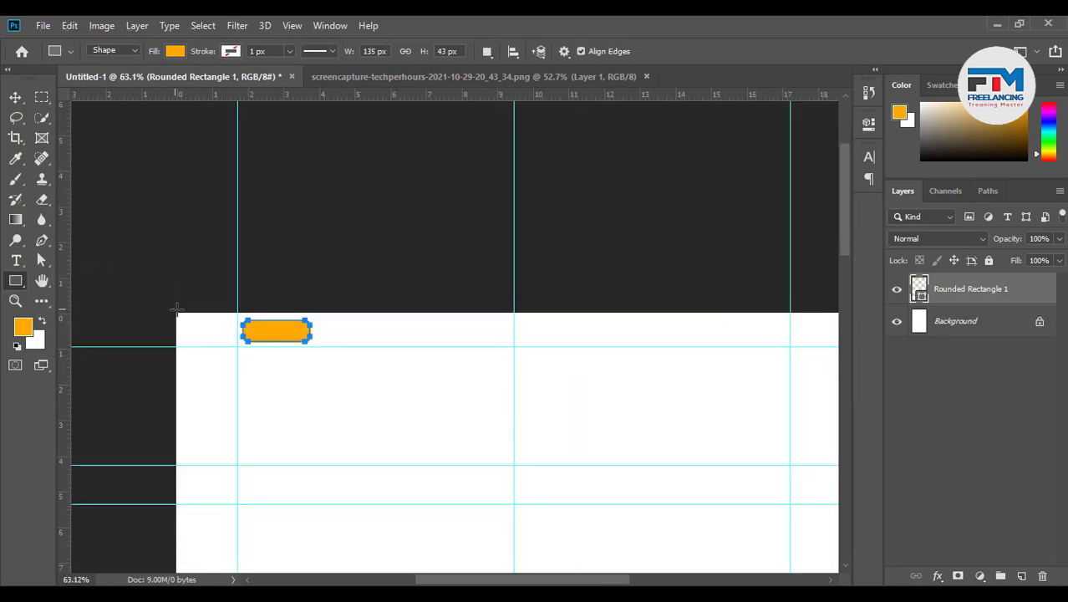
pyautogui.moveTo(173, 309); pyautogui.dragTo(649, 346)
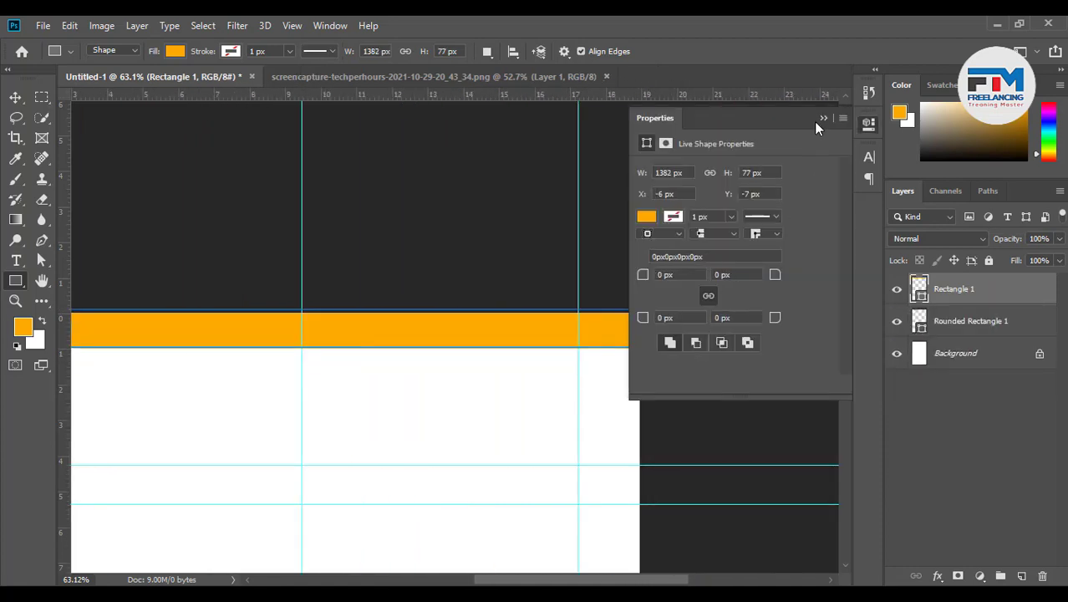
pyautogui.click(822, 118)
pyautogui.hotkey('ctrl', '0')
pyautogui.scroll(3, 502, 376)
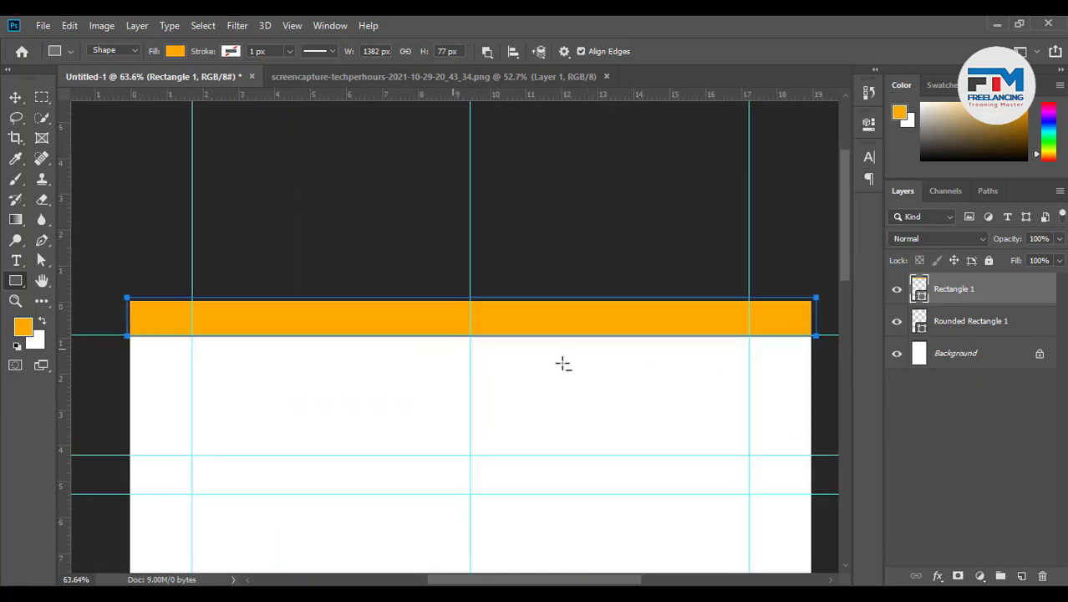
pyautogui.moveTo(943, 303); pyautogui.dragTo(970, 336)
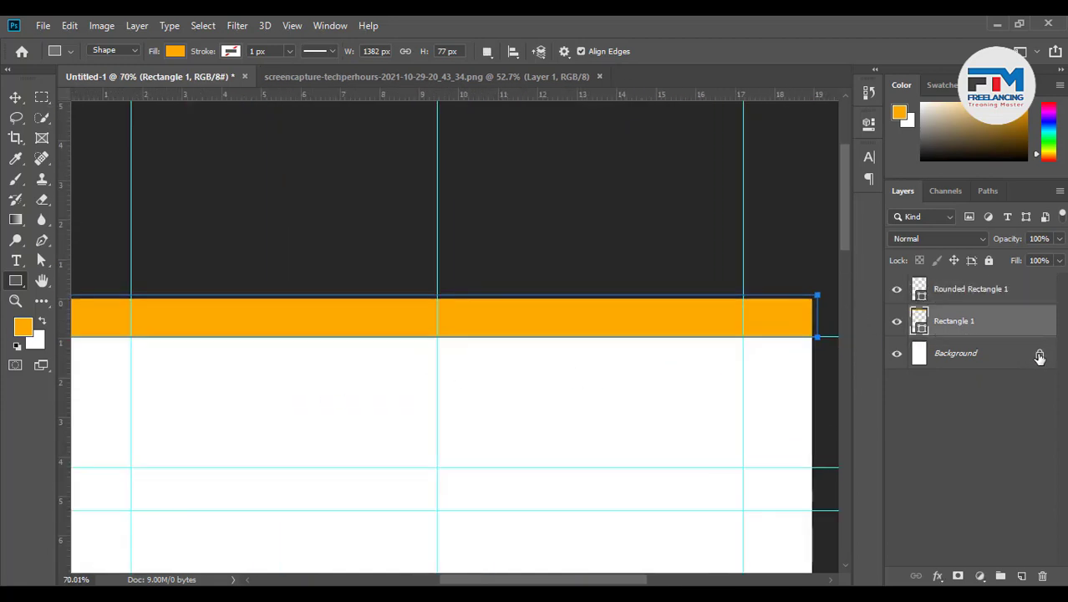
# Unlock the Background, add a white Solid Color fill layer, and delete the old layer
pyautogui.click(1039, 357)
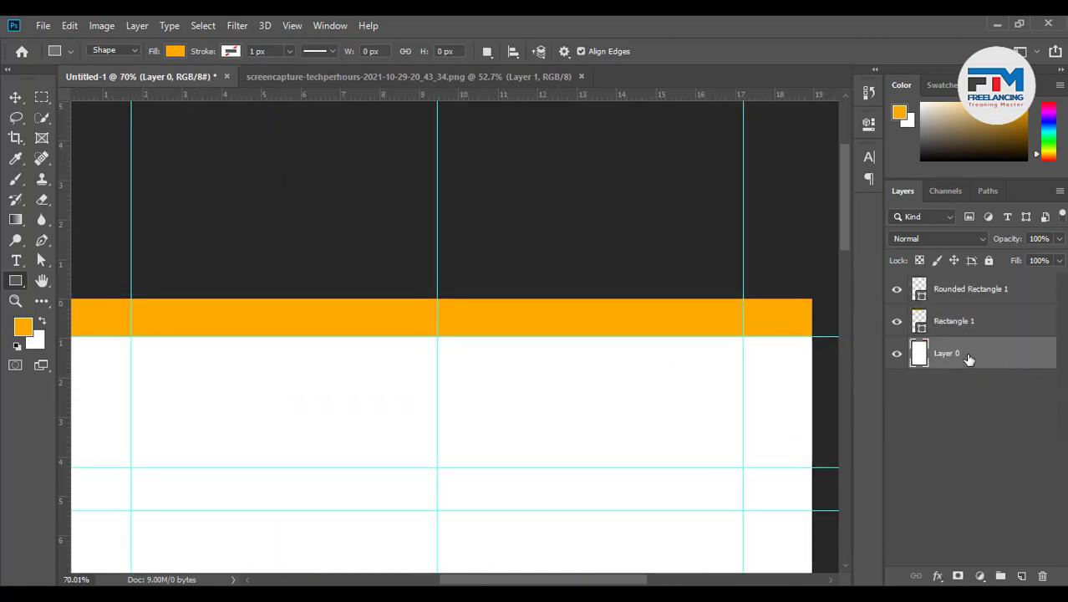
pyautogui.click(980, 576)
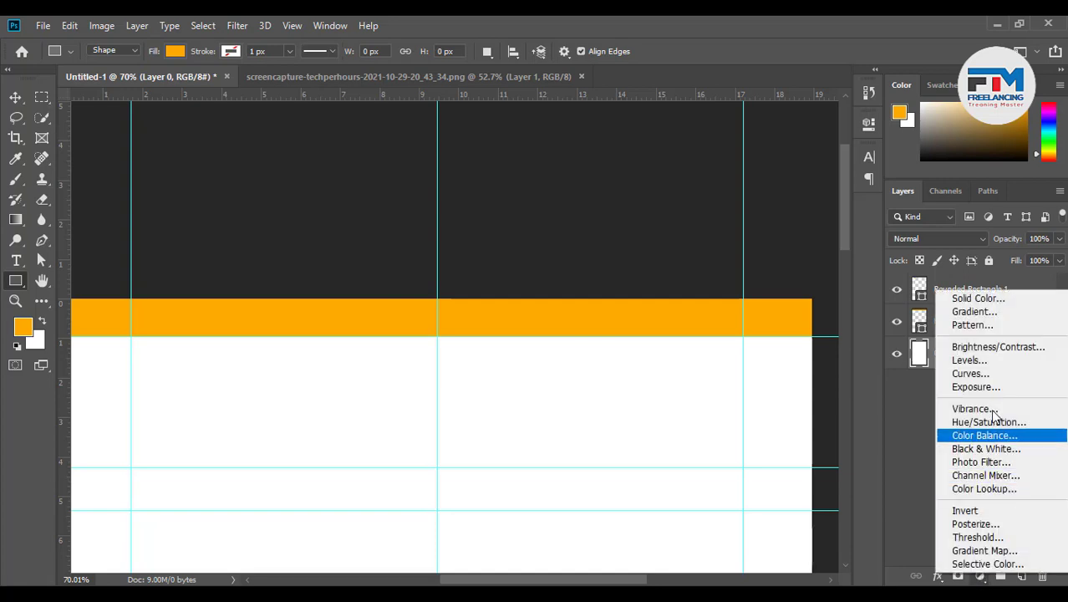
pyautogui.click(988, 302)
pyautogui.moveTo(719, 230); pyautogui.dragTo(589, 127)
pyautogui.click(966, 149)
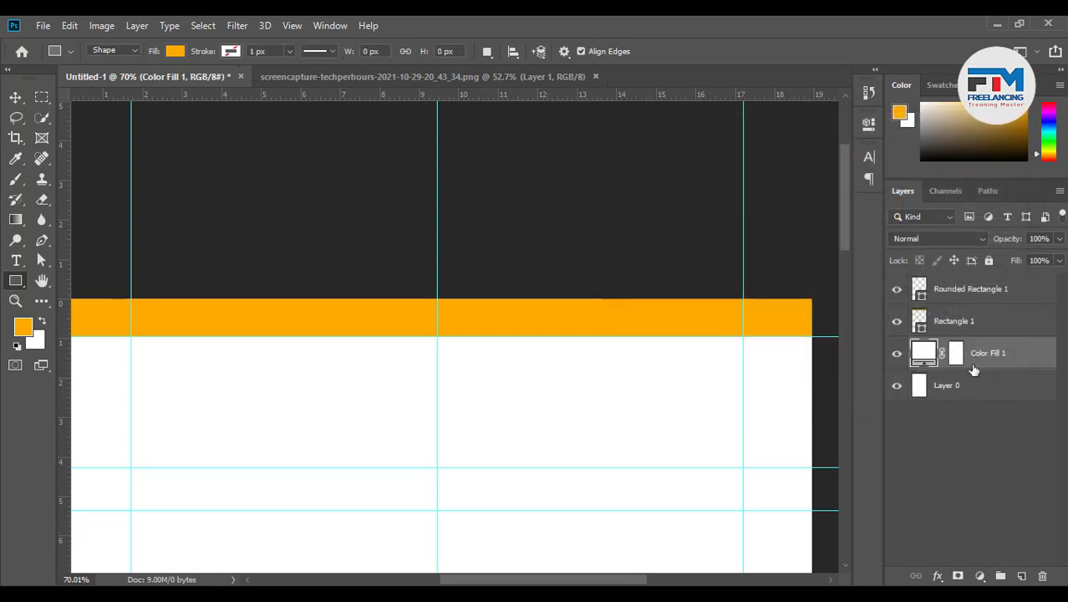
pyautogui.click(947, 388)
pyautogui.press('Delete')
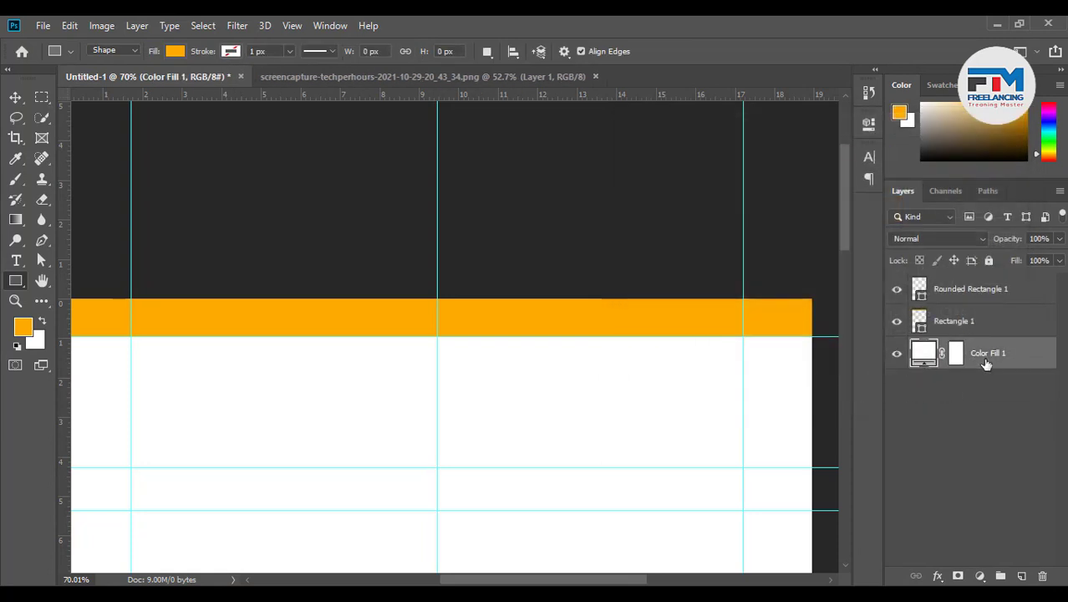
# Group the white fill layer and name the group BG
pyautogui.hotkey('ctrl', 'g')
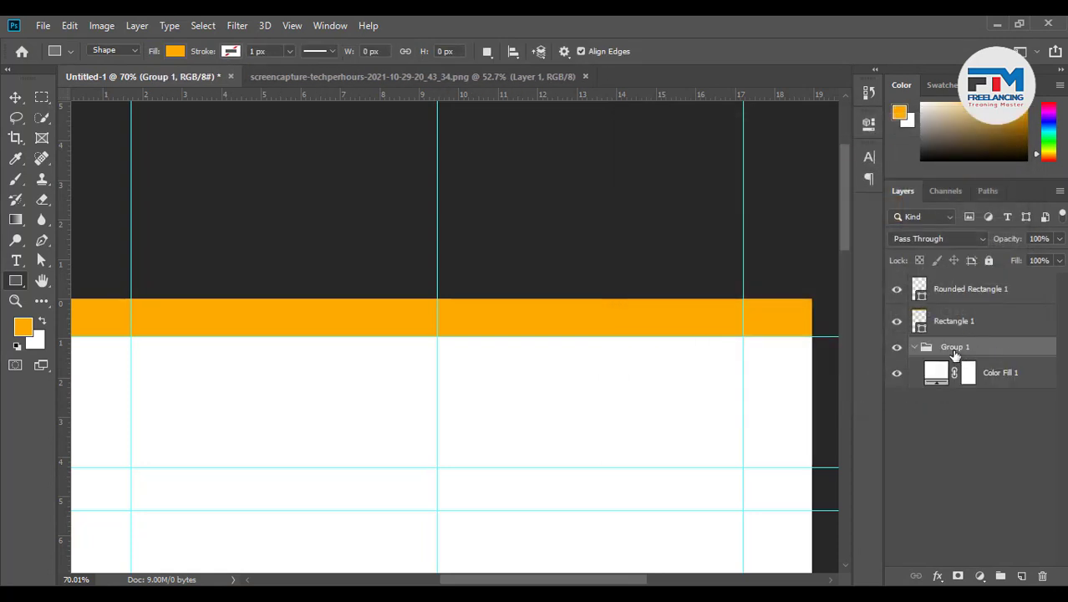
pyautogui.doubleClick(955, 348)
pyautogui.press('Return')
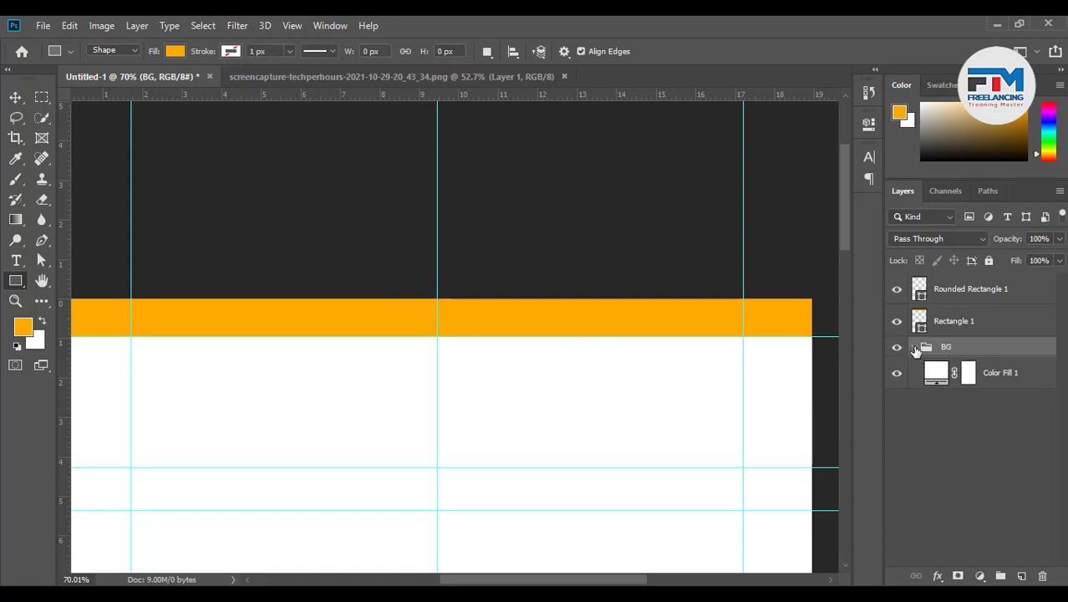
pyautogui.click(914, 347)
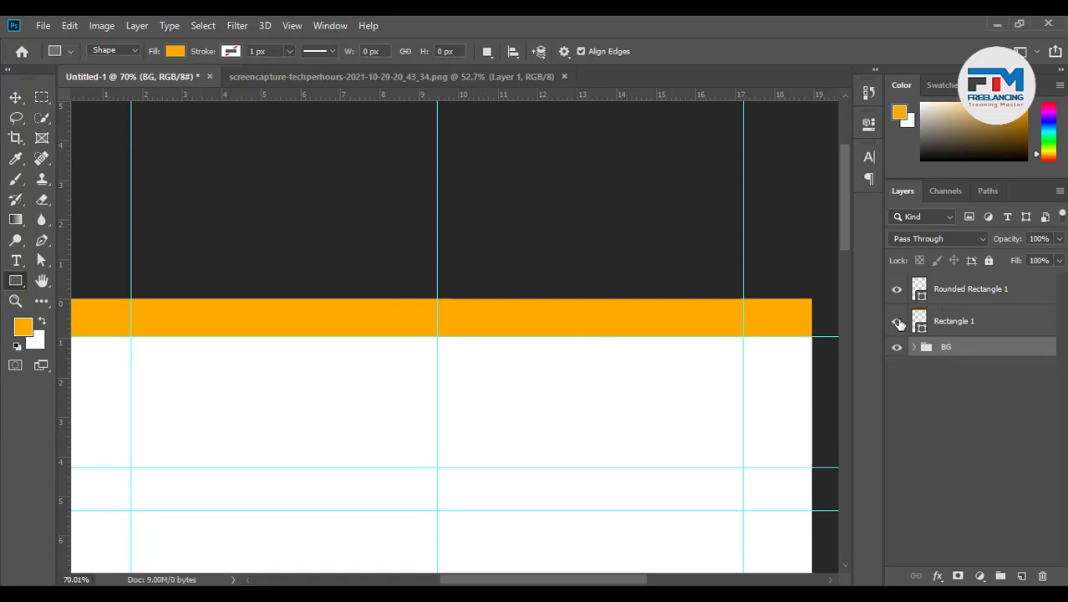
# Rename the orange bar's layer Rectangle 1 to F BG
pyautogui.click(898, 322)
pyautogui.click(898, 322)
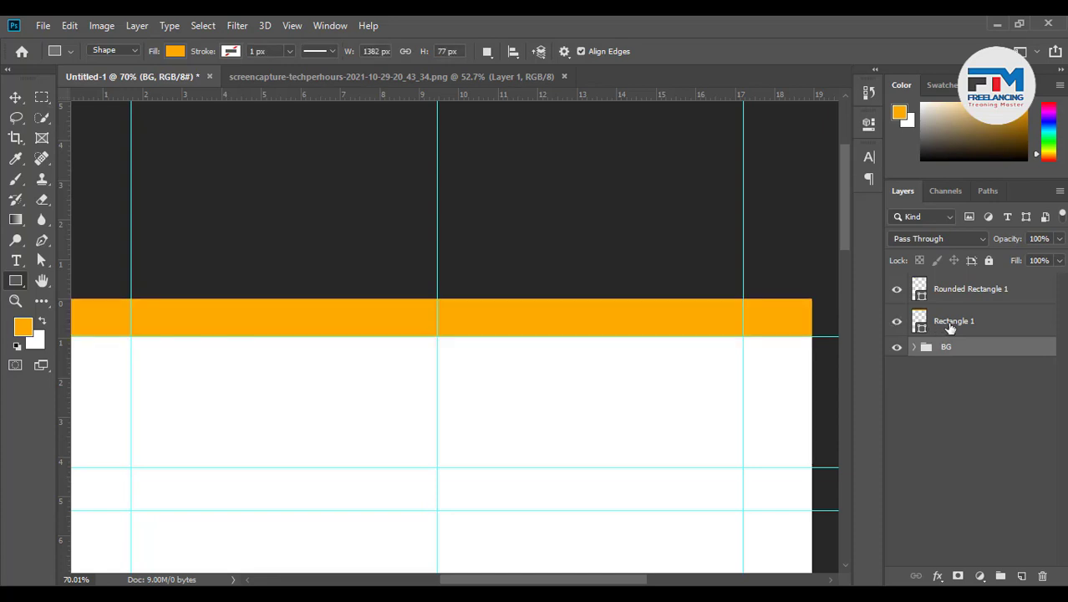
pyautogui.click(950, 326)
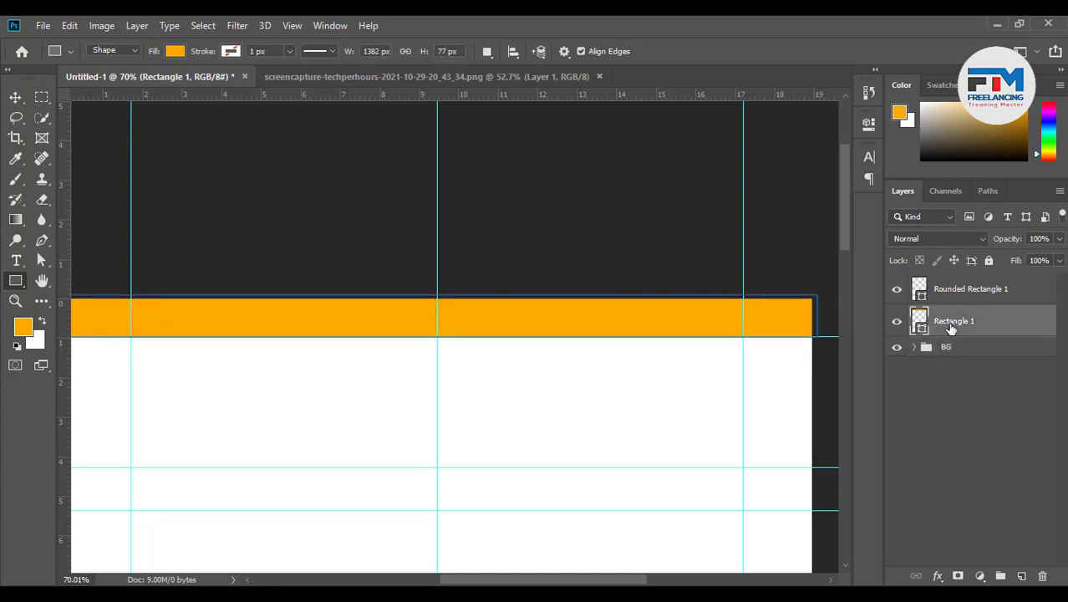
pyautogui.doubleClick(957, 323)
pyautogui.write('F B')
pyautogui.press('Return')
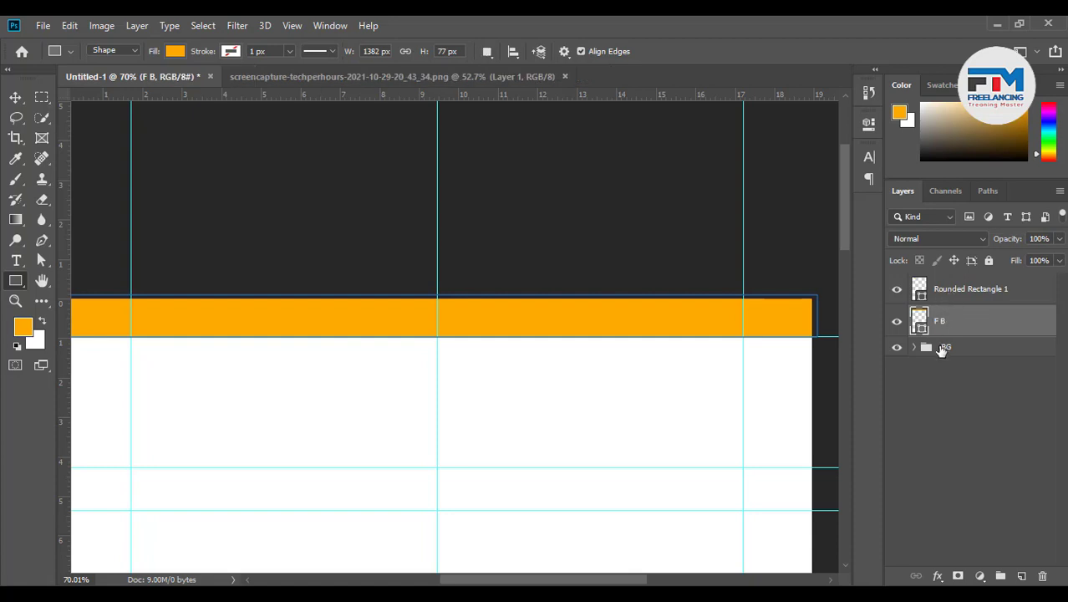
pyautogui.doubleClick(950, 322)
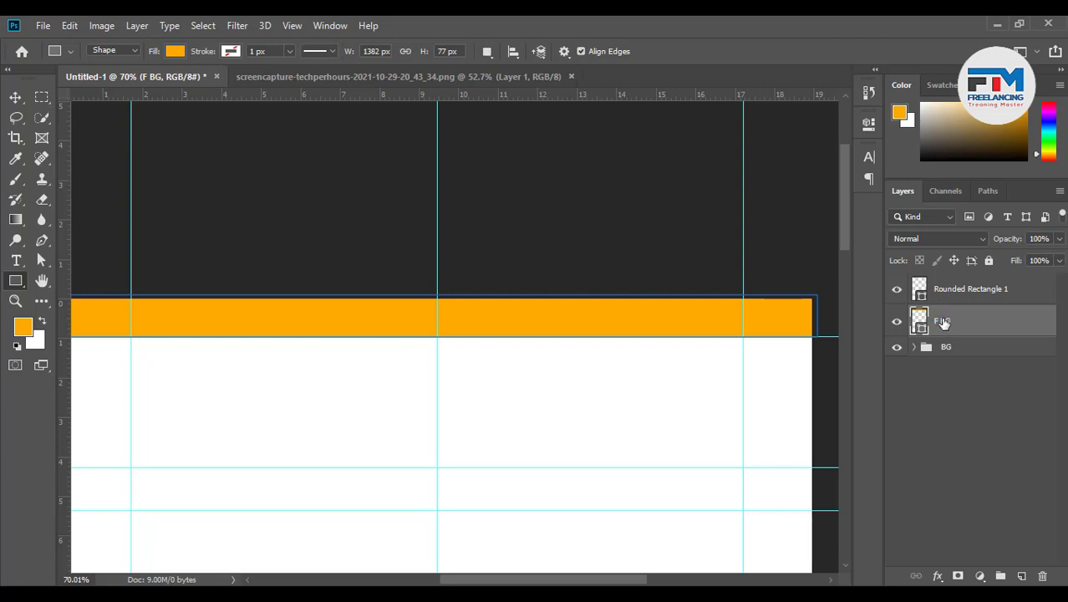
pyautogui.scroll(-2, 766, 392)
pyautogui.scroll(2, 458, 385)
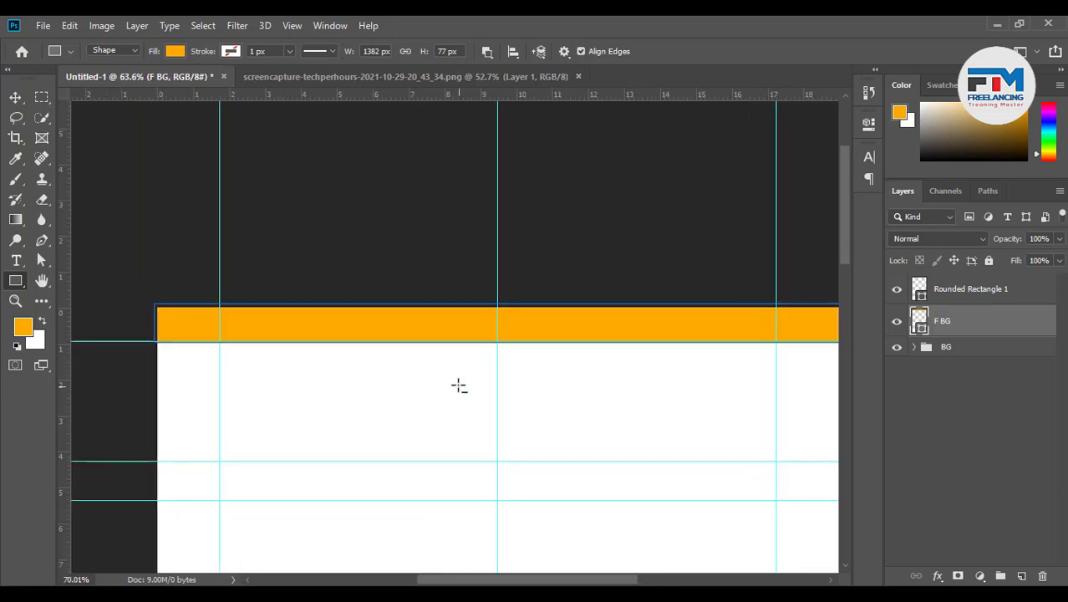
# Change the F BG bar's fill colour to light grey efefef
pyautogui.doubleClick(919, 321)
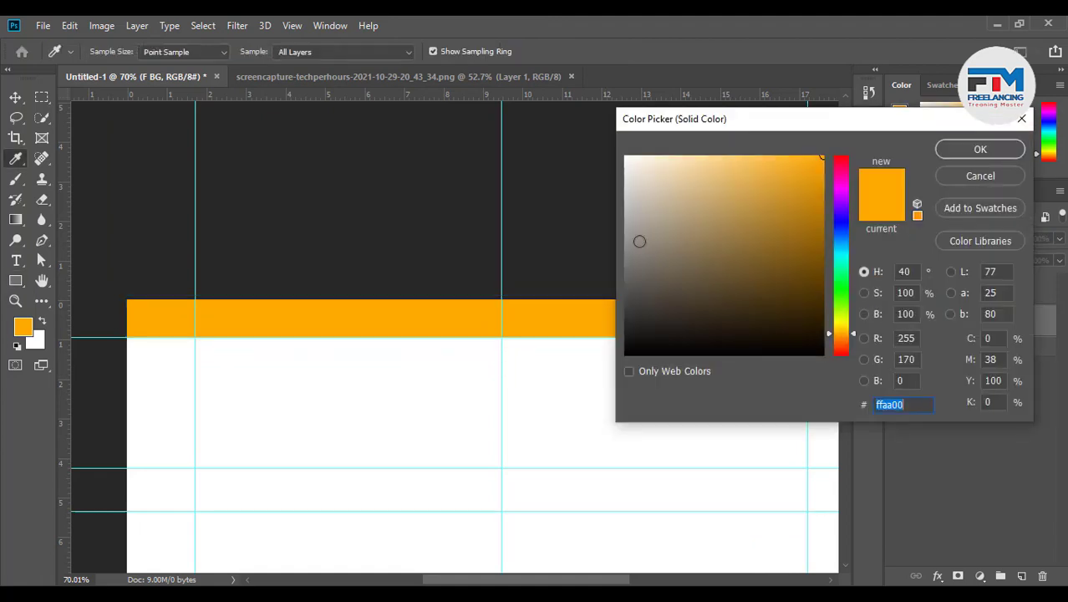
pyautogui.moveTo(638, 241); pyautogui.dragTo(603, 168)
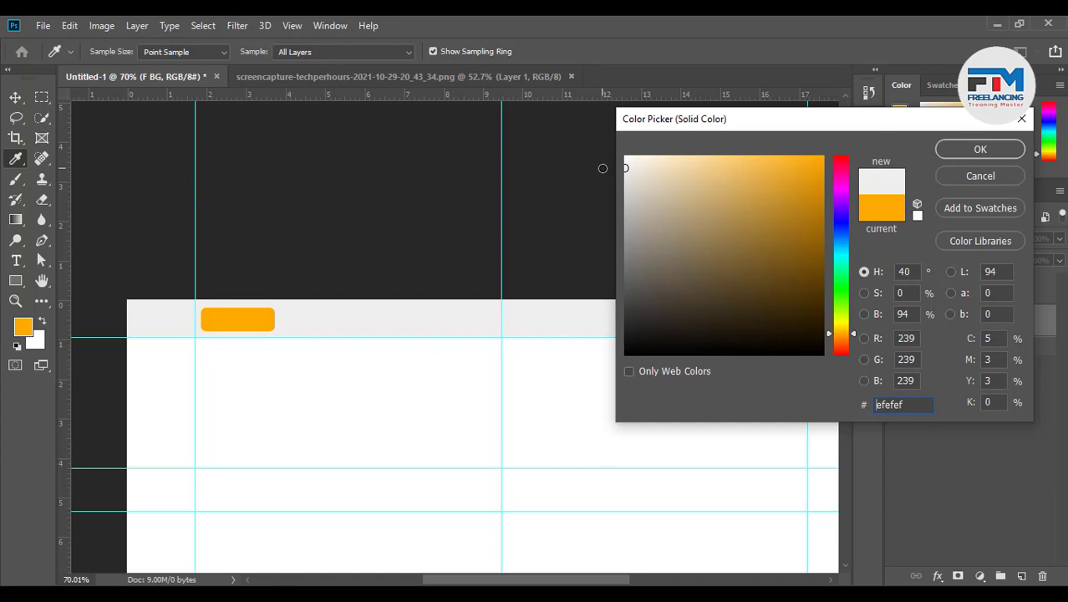
pyautogui.click(958, 153)
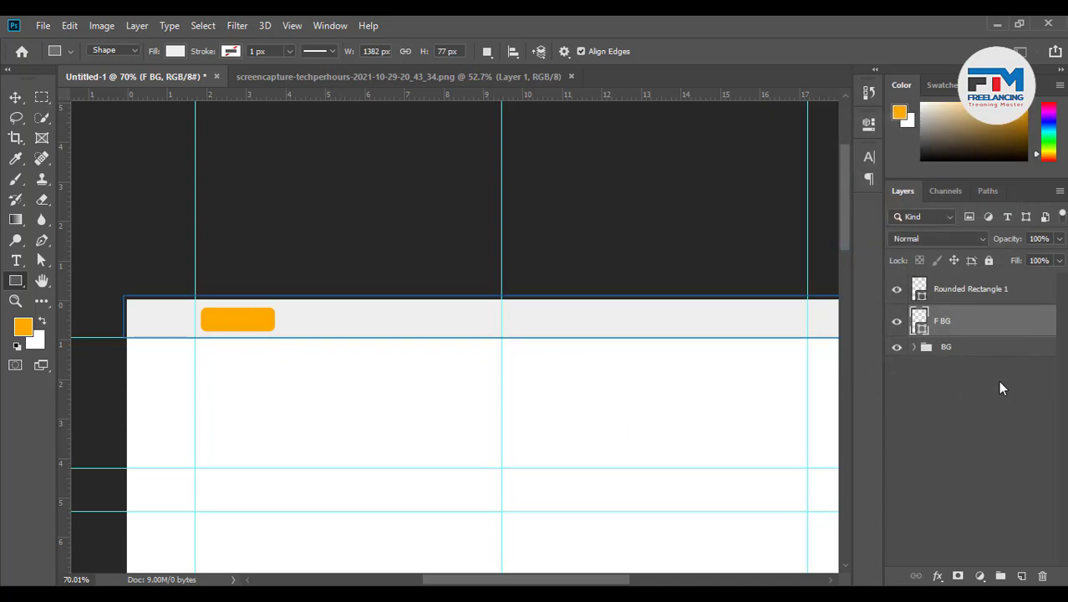
# Give the grey bar a Drop Shadow at 38% opacity and 9 px size
pyautogui.doubleClick(983, 326)
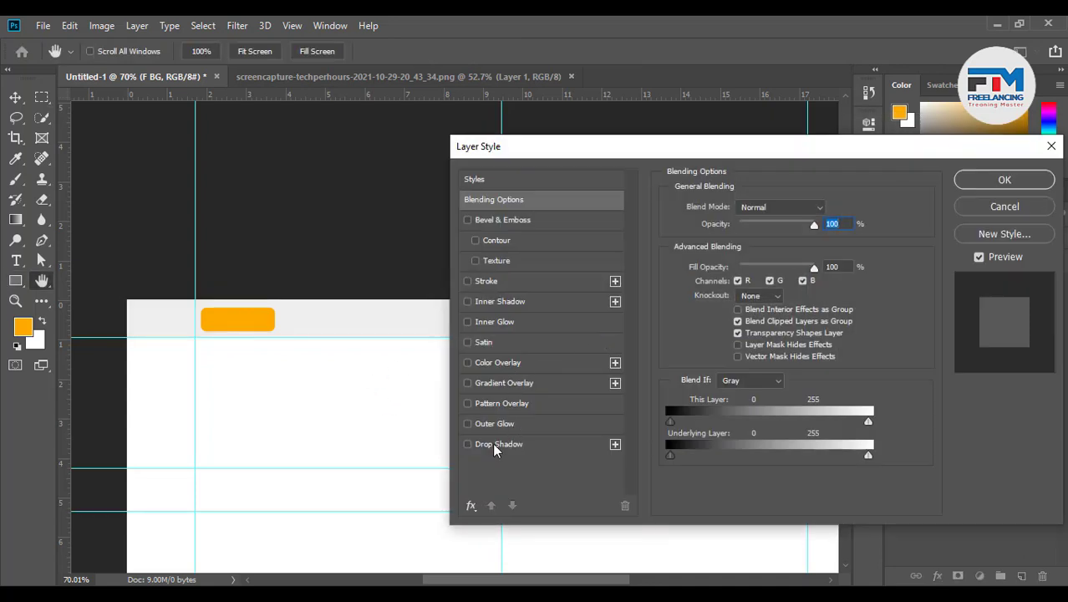
pyautogui.click(493, 447)
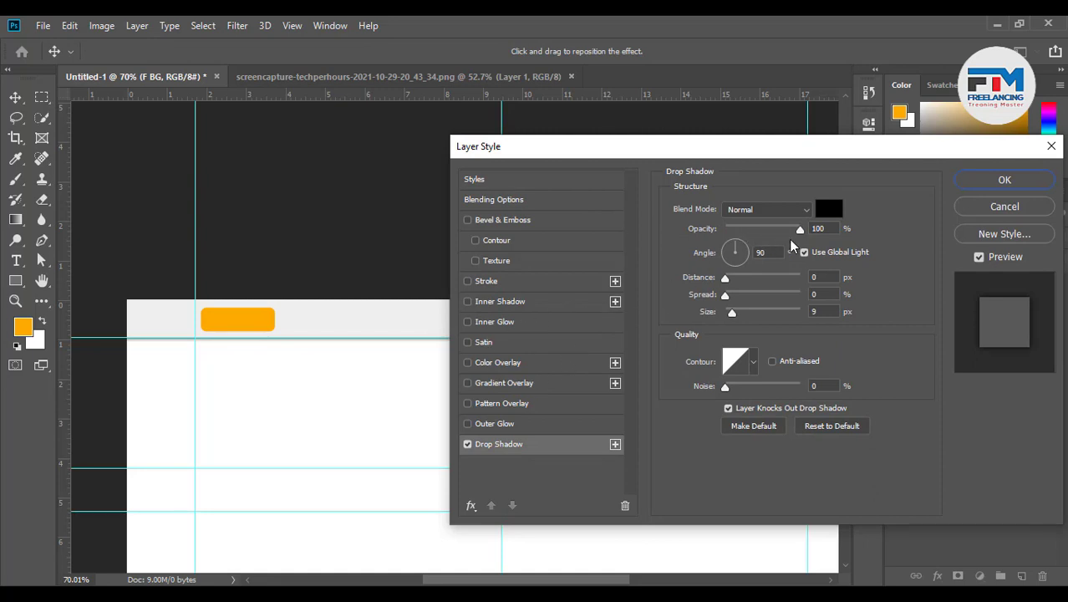
pyautogui.moveTo(800, 229); pyautogui.dragTo(756, 232)
pyautogui.click(1016, 178)
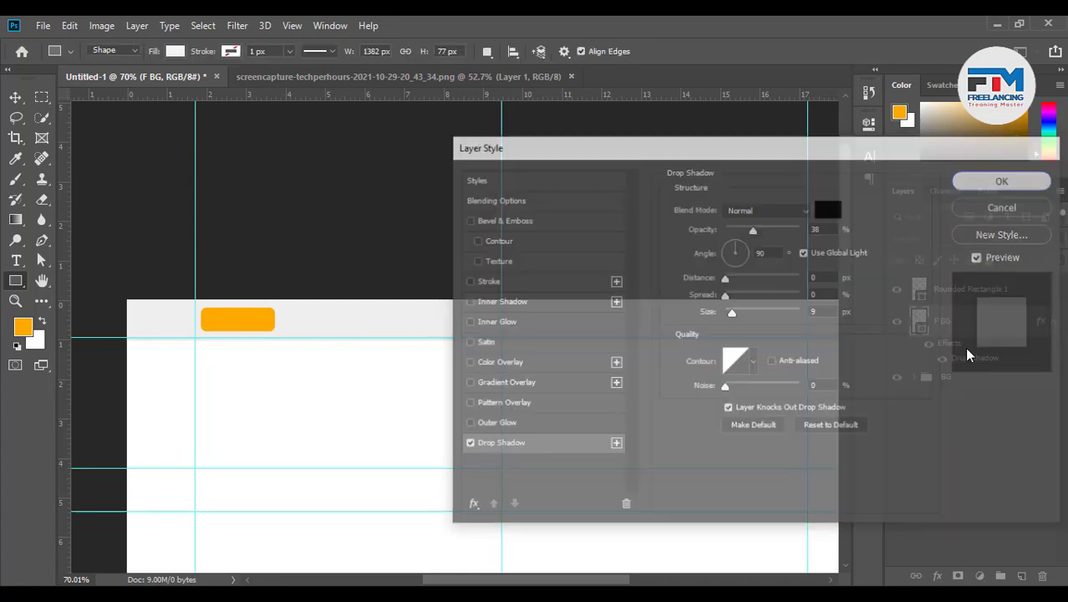
pyautogui.click(956, 299)
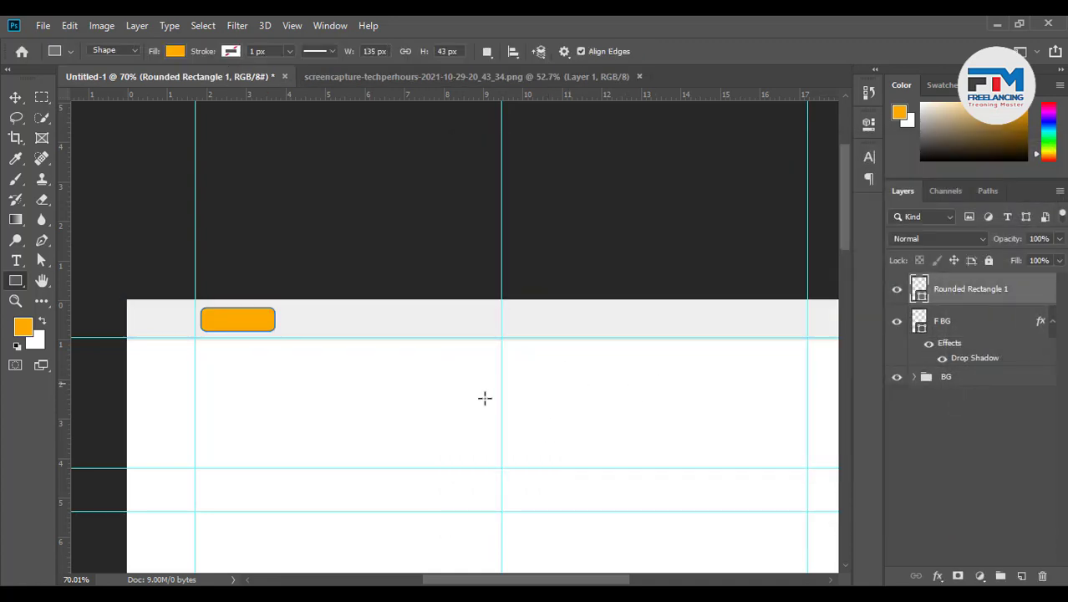
# Recolour Rounded Rectangle 1 bright blue (#009aea)
pyautogui.doubleClick(918, 288)
pyautogui.click(823, 175)
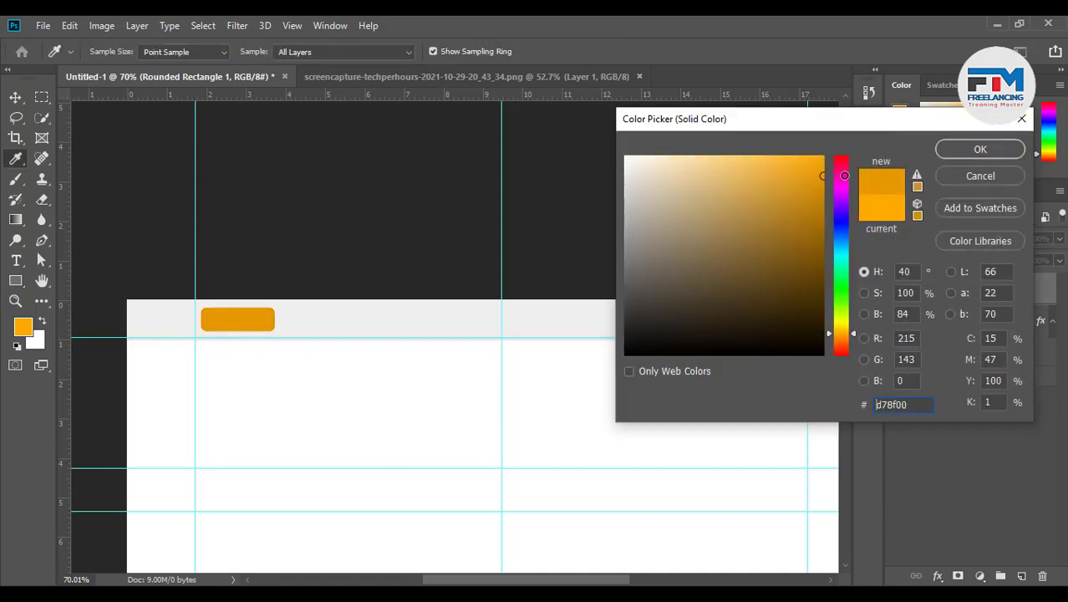
pyautogui.moveTo(844, 175)
pyautogui.mouseDown()
pyautogui.moveTo(840, 254)
pyautogui.moveTo(838, 244)
pyautogui.mouseUp()
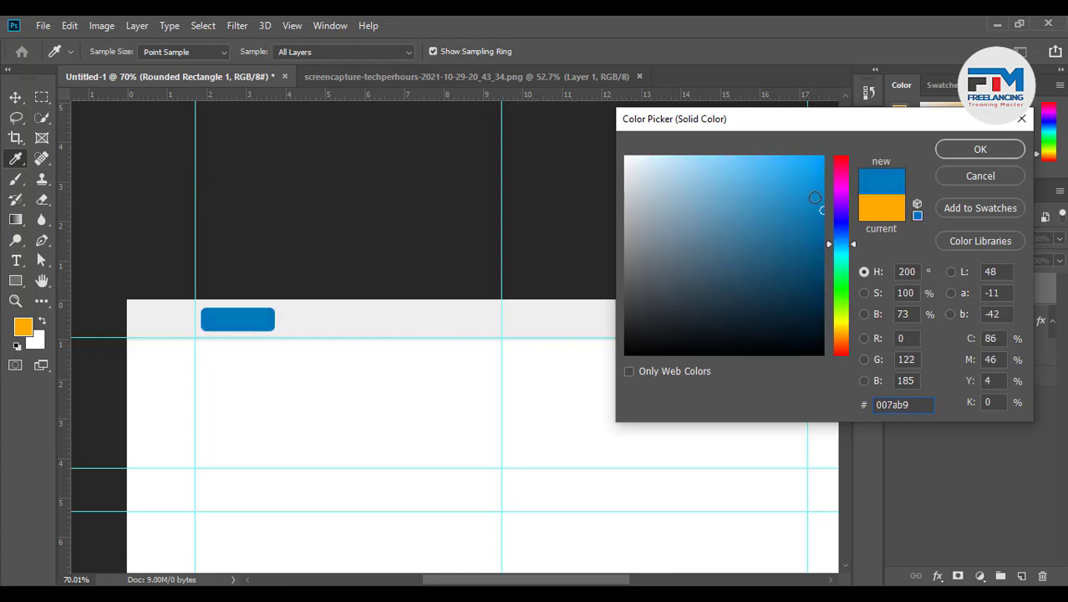
pyautogui.moveTo(815, 198); pyautogui.dragTo(823, 172)
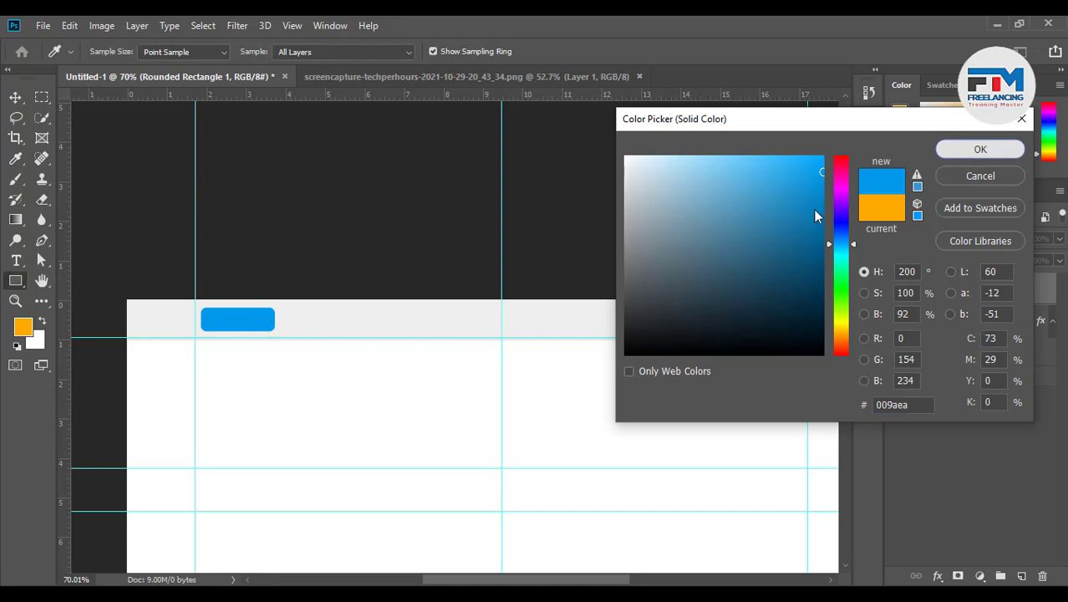
pyautogui.press('Return')
# Stretch the blue rounded rectangle's top and bottom edges to about 0.75 inches tall
pyautogui.click(15, 97)
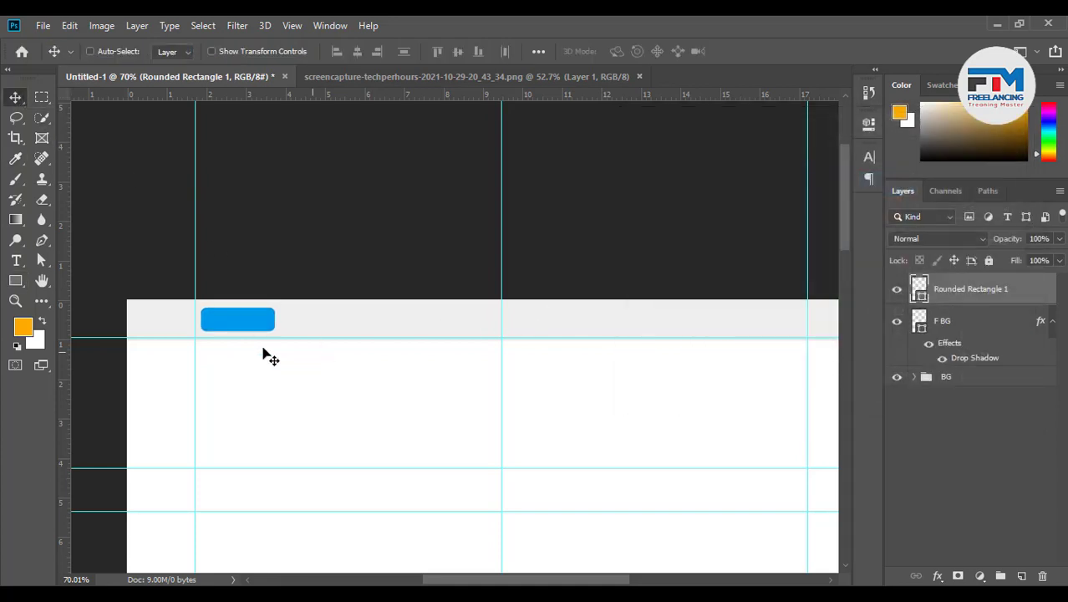
pyautogui.scroll(5, 216, 314)
pyautogui.scroll(3, 280, 343)
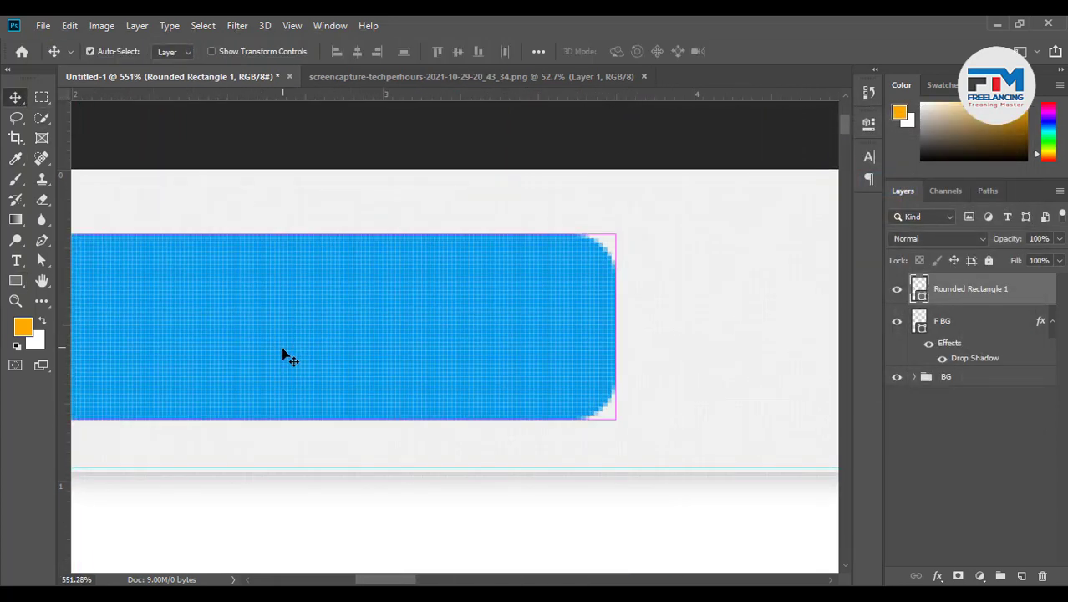
pyautogui.hotkey('ctrl', 't')
pyautogui.scroll(-2, 641, 353)
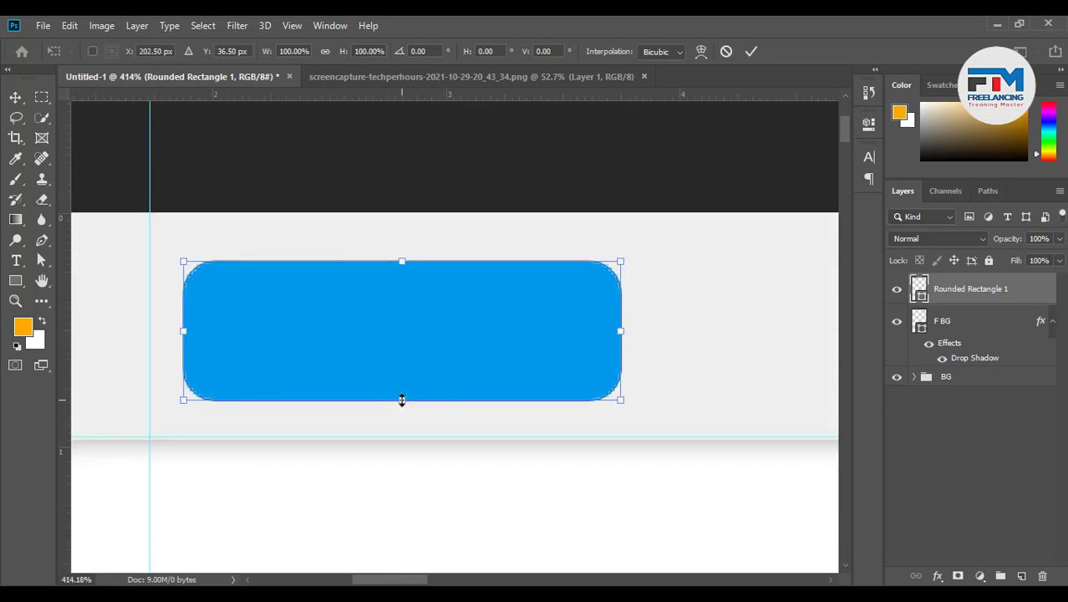
pyautogui.moveTo(402, 400); pyautogui.dragTo(401, 415)
pyautogui.moveTo(397, 259); pyautogui.dragTo(401, 237)
pyautogui.click(751, 51)
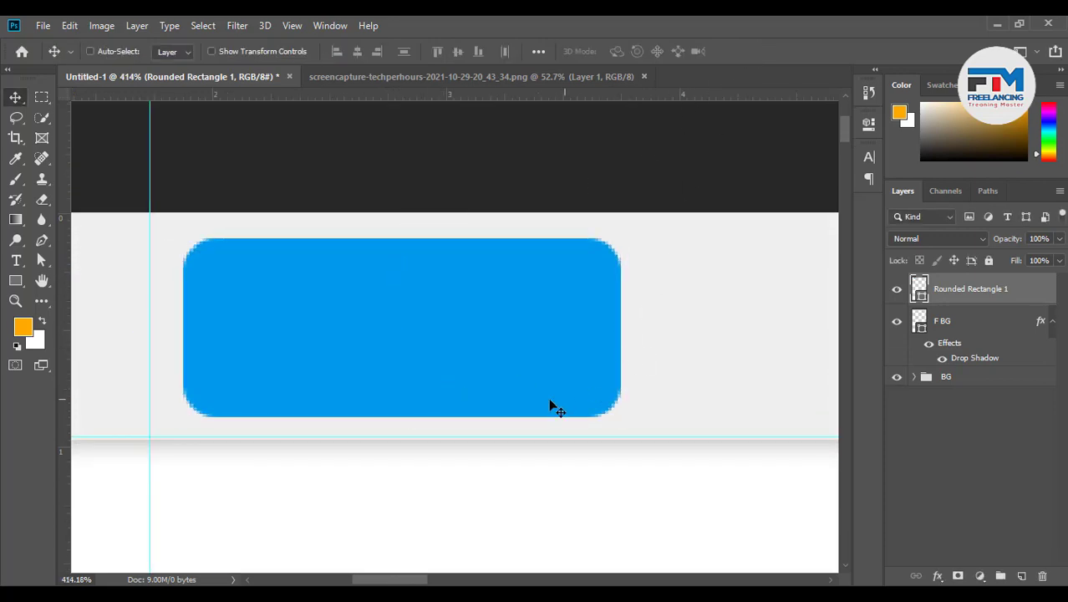
pyautogui.scroll(-3, 379, 446)
# Start a 15 pt text layer and move it into the blue rounded rectangle
pyautogui.scroll(1, 336, 443)
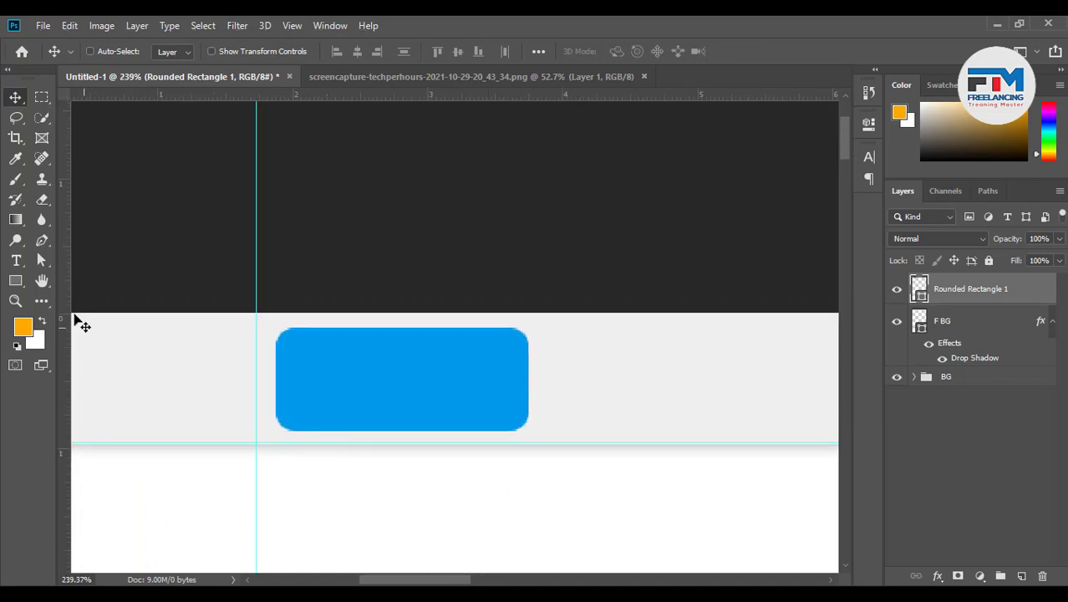
pyautogui.click(16, 261)
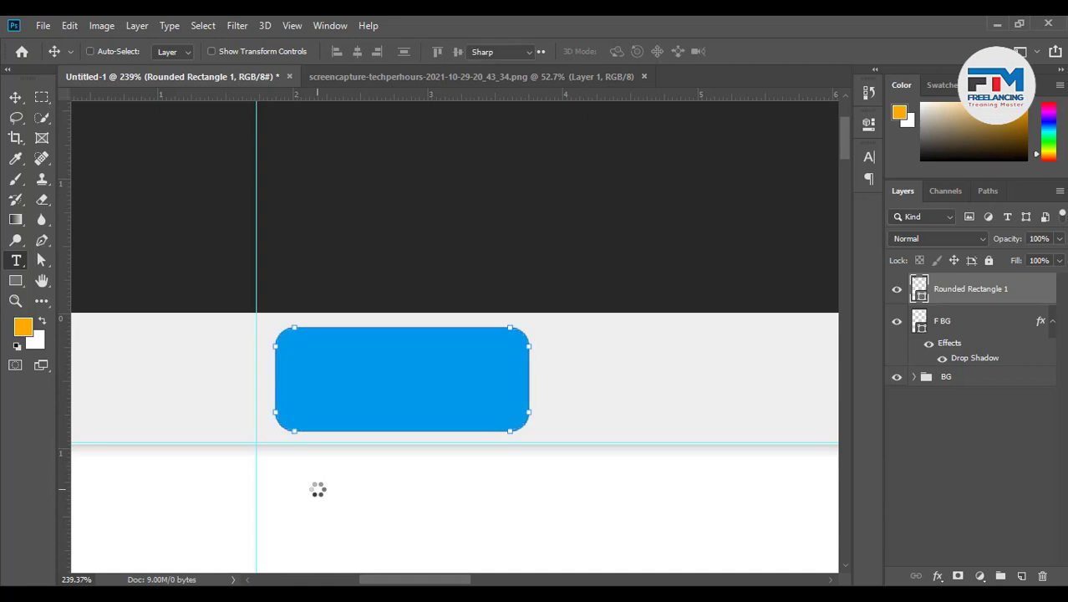
pyautogui.click(319, 488)
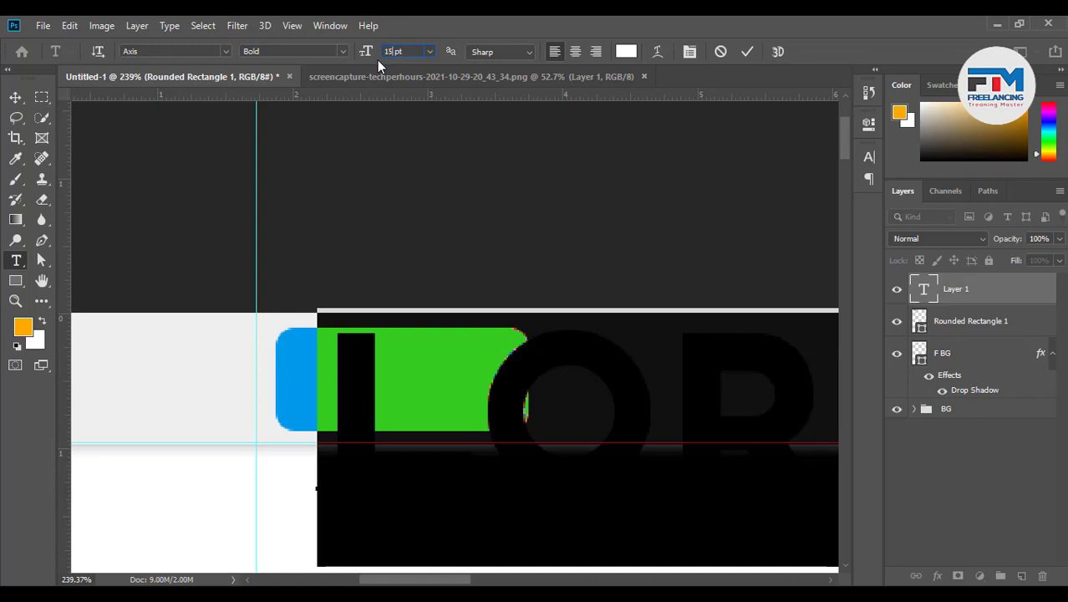
pyautogui.write('15')
pyautogui.press('Return')
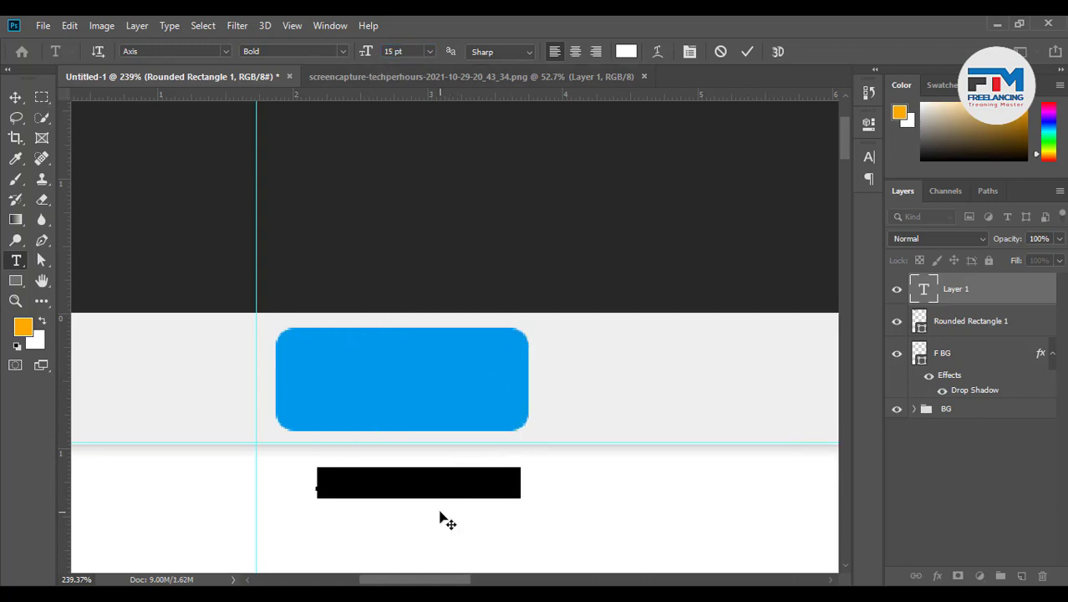
pyautogui.moveTo(440, 520); pyautogui.dragTo(424, 392)
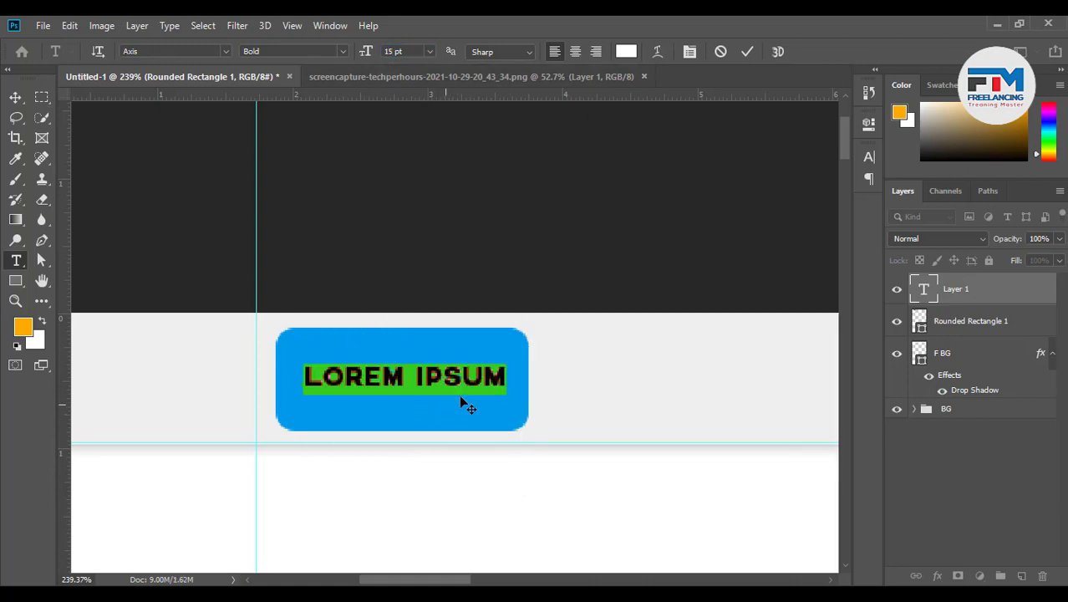
# Type 'HAED LINE', enlarge it to 20 pt, commit, and shift it slightly down
pyautogui.write('HA')
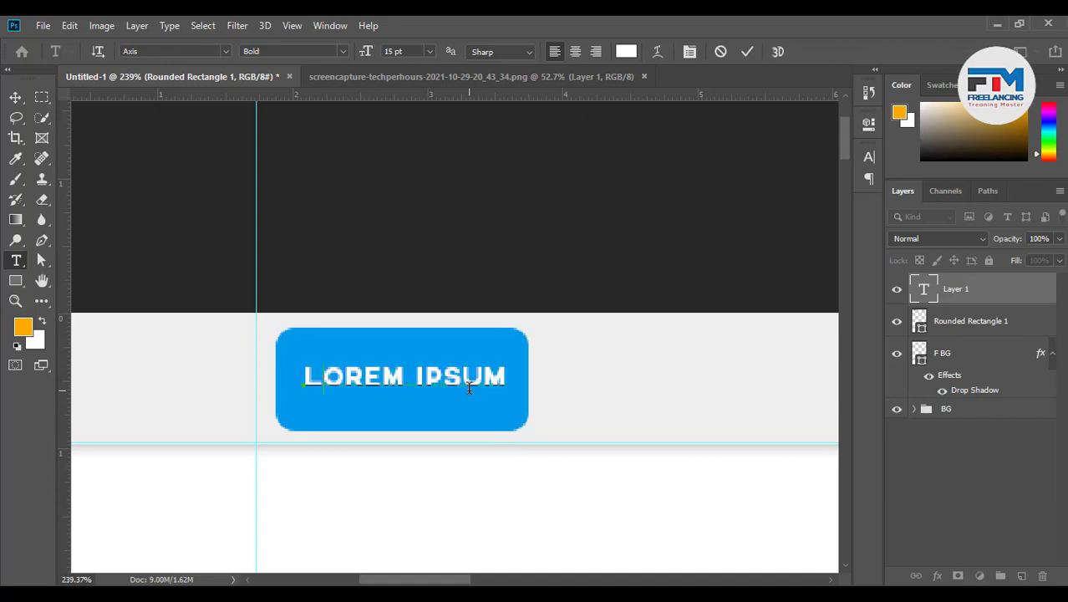
pyautogui.write('D')
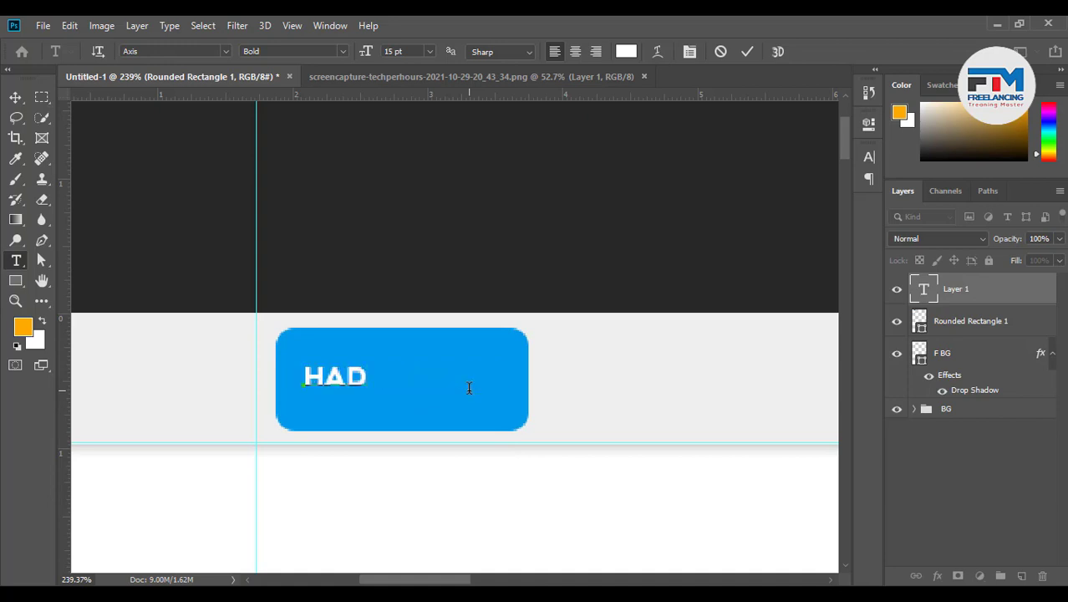
pyautogui.press('BackSpace')
pyautogui.write('ED LINE')
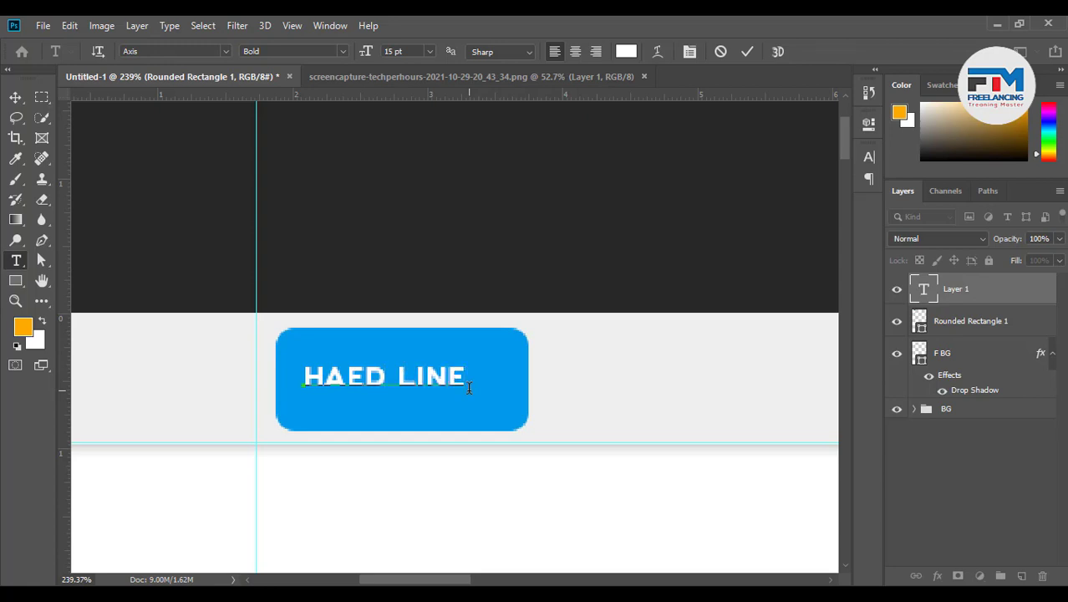
pyautogui.moveTo(466, 376); pyautogui.dragTo(272, 370)
pyautogui.click(401, 50)
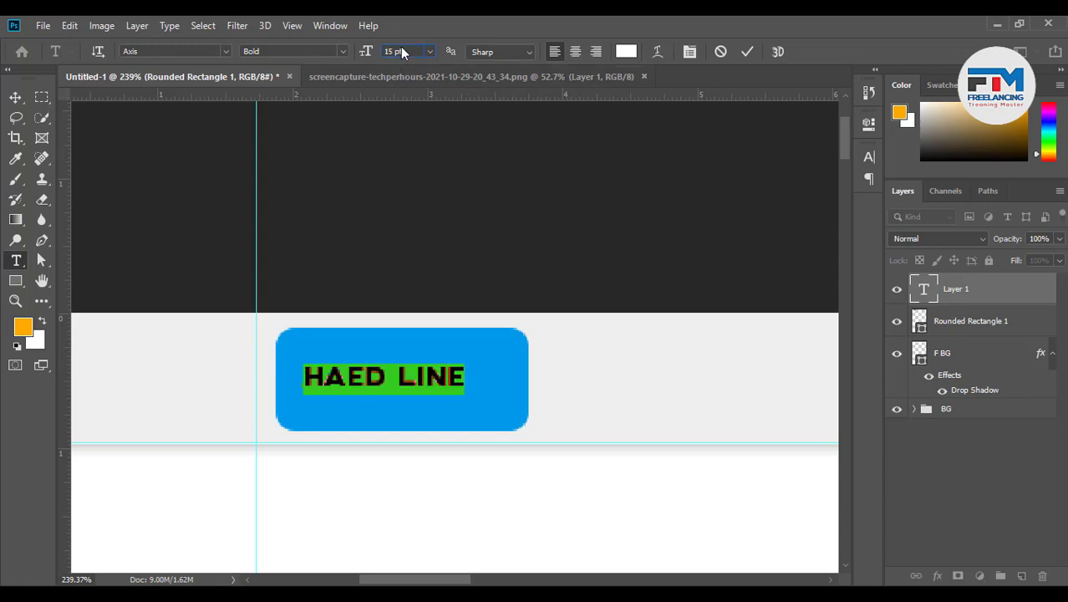
pyautogui.scroll(4, 402, 50)
pyautogui.scroll(1, 401, 51)
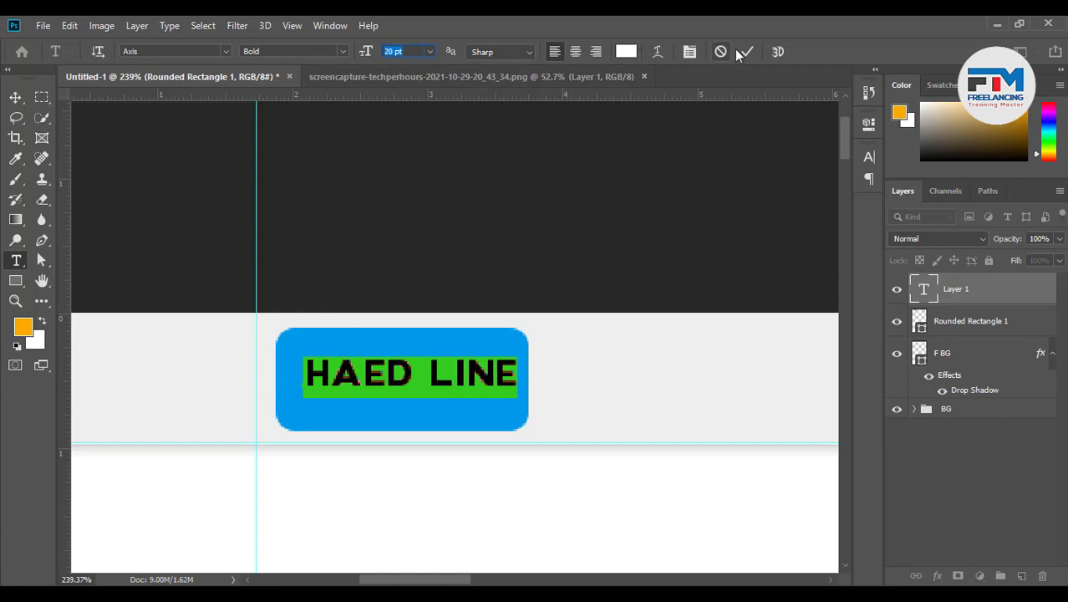
pyautogui.hotkey('ctrl', 'Return')
pyautogui.press('v')
pyautogui.moveTo(430, 368); pyautogui.dragTo(423, 387)
# Nudge the HAED LINE text up one pixel, then bring up techperhours.com in Chrome
pyautogui.scroll(-5, 351, 442)
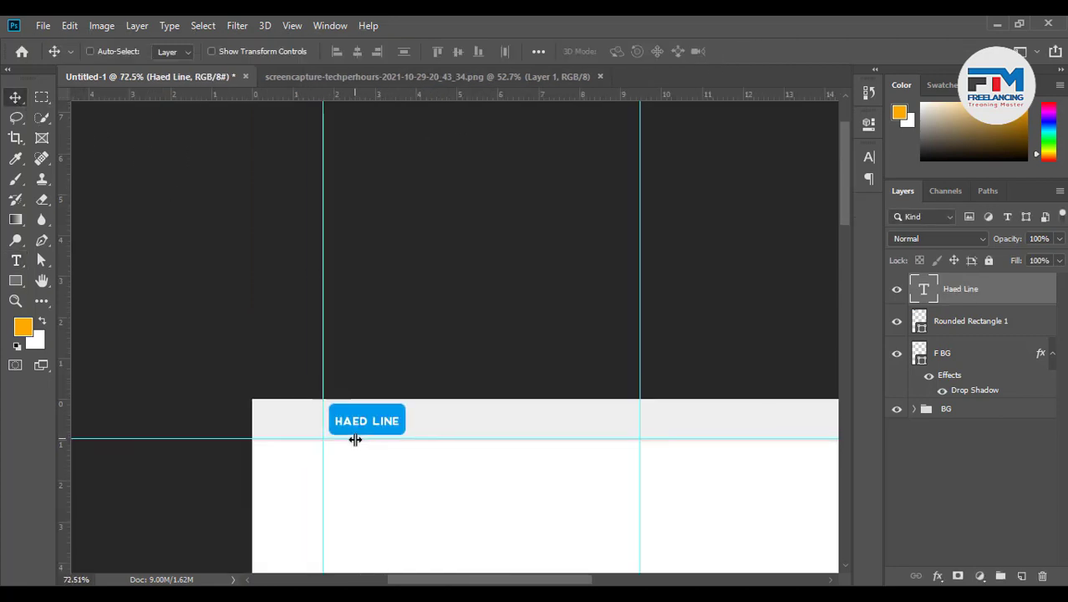
pyautogui.press('Up')
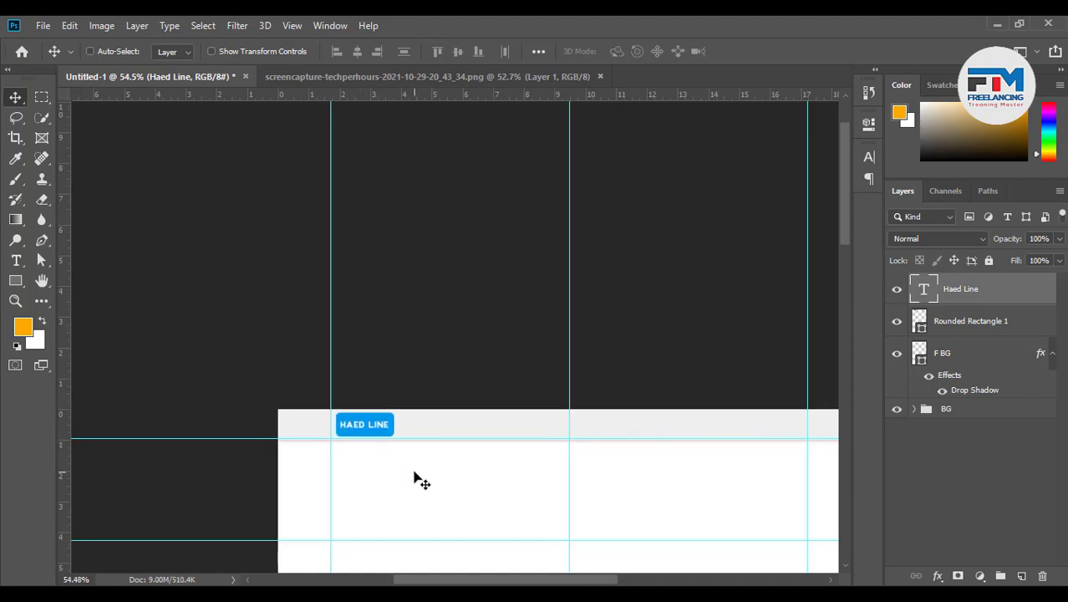
pyautogui.scroll(3, 401, 444)
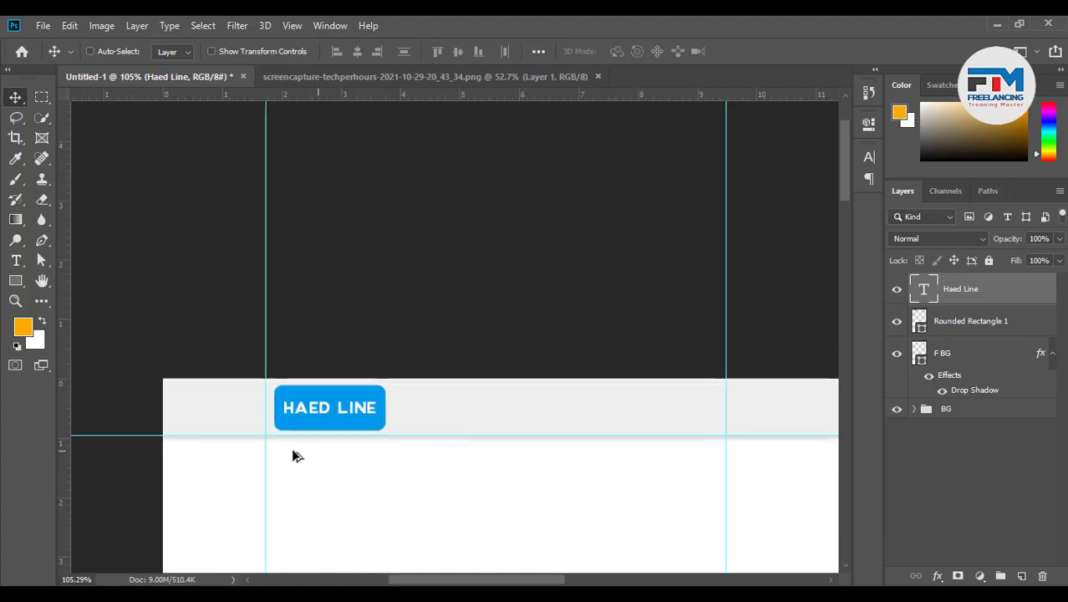
pyautogui.scroll(4, 429, 440)
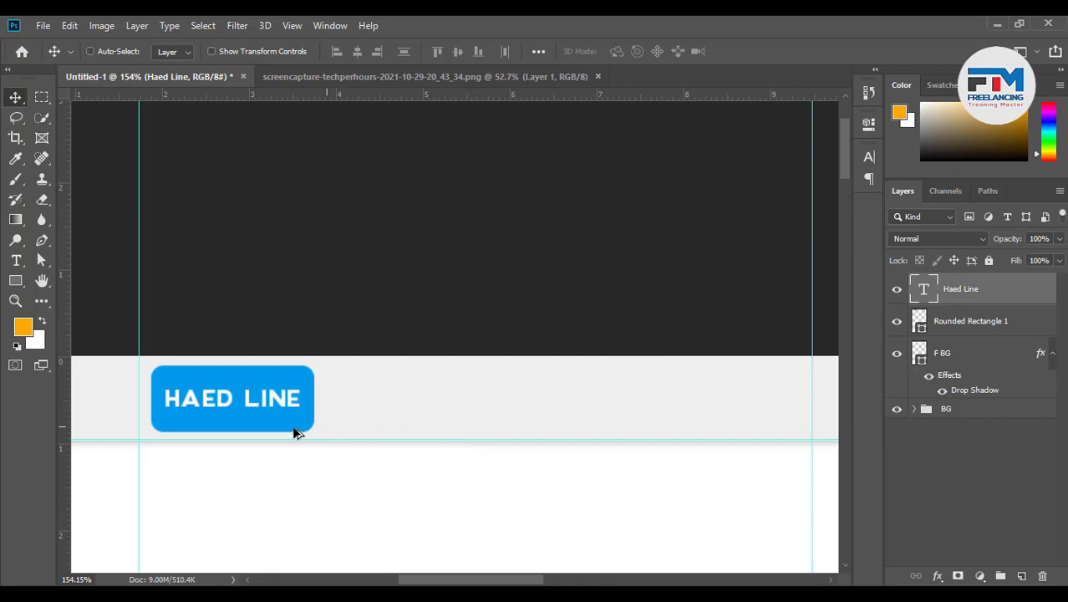
pyautogui.scroll(-3, 239, 424)
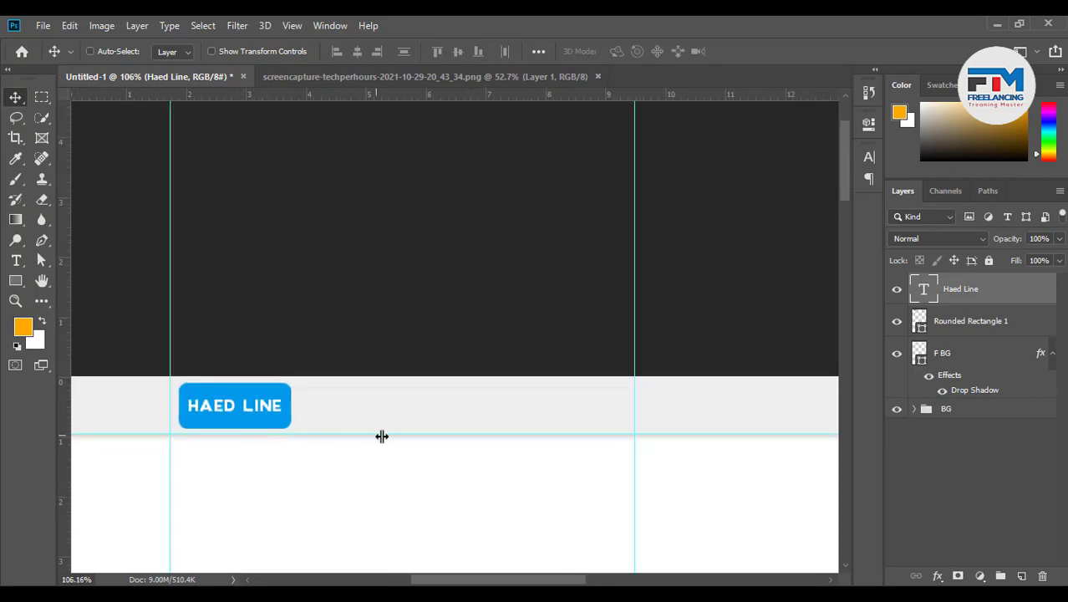
pyautogui.scroll(2, 465, 452)
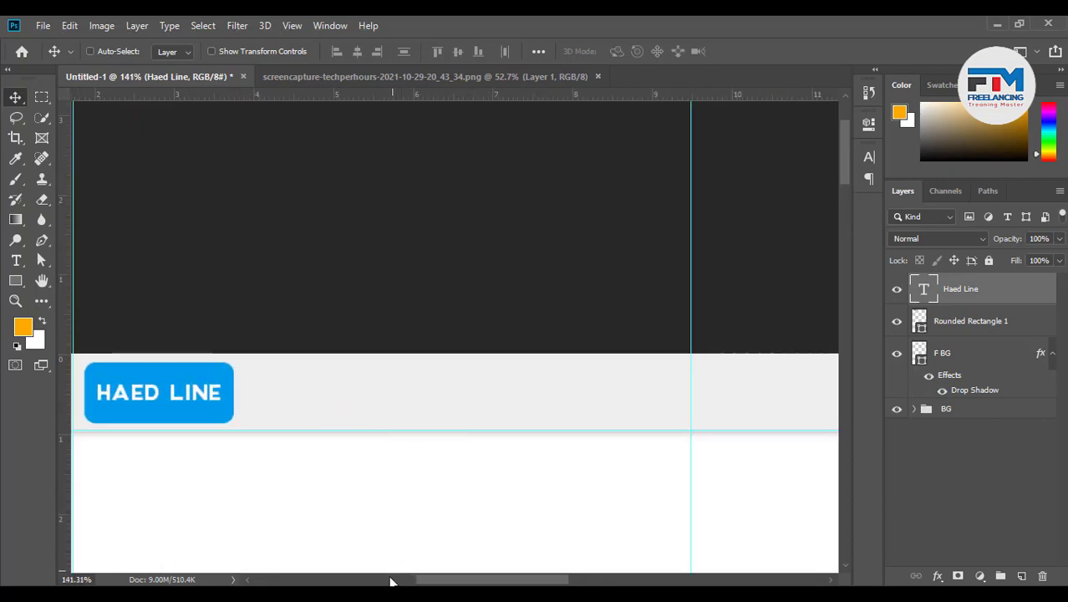
pyautogui.click(296, 594)
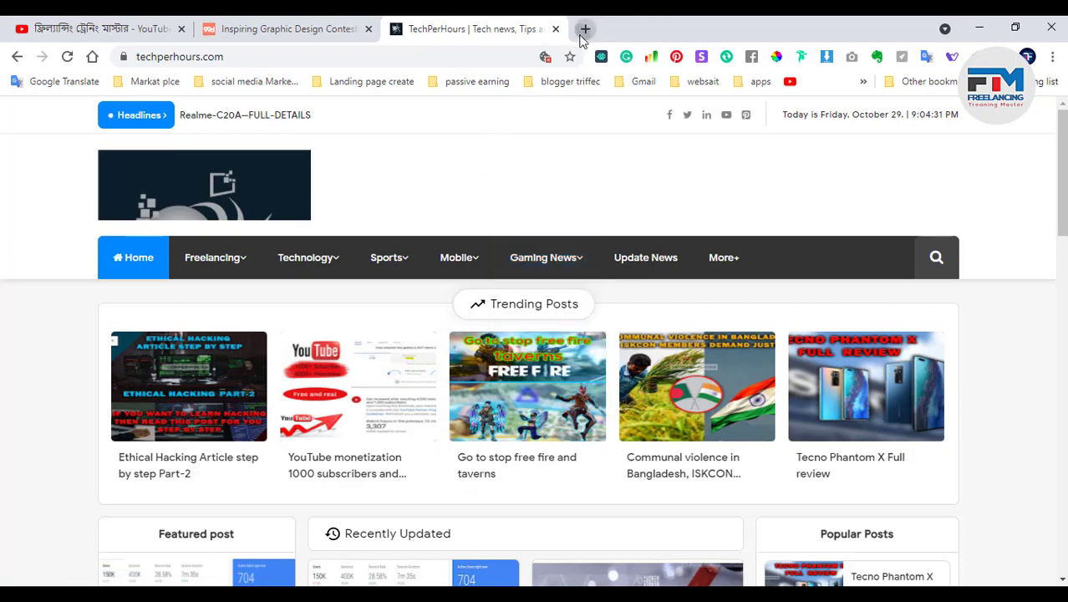
# Search for 'lorem' in a new tab and open lipsum.com
pyautogui.click(585, 29)
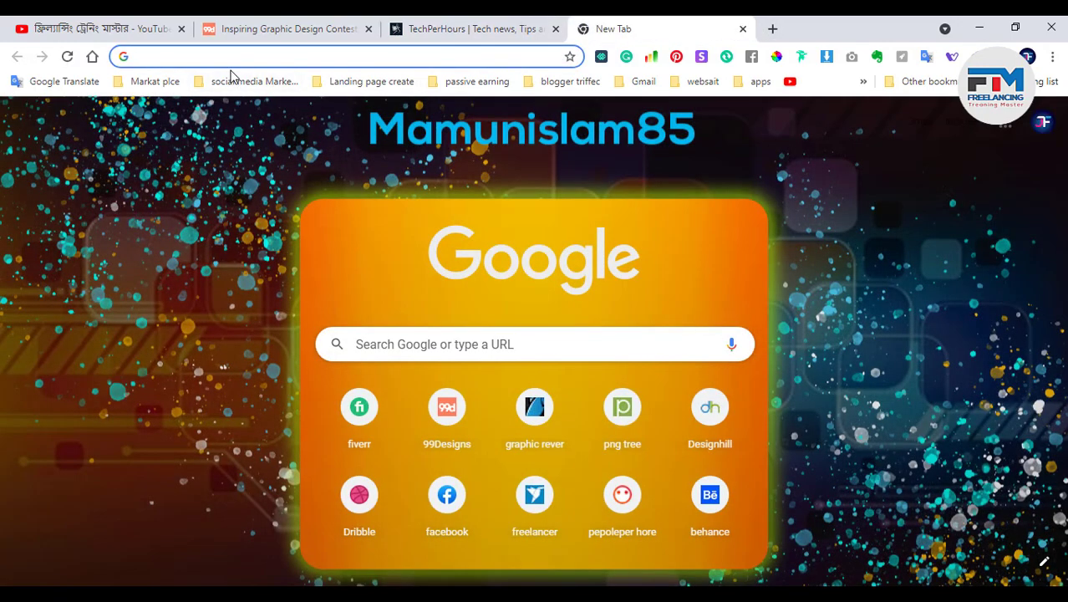
pyautogui.write('lo')
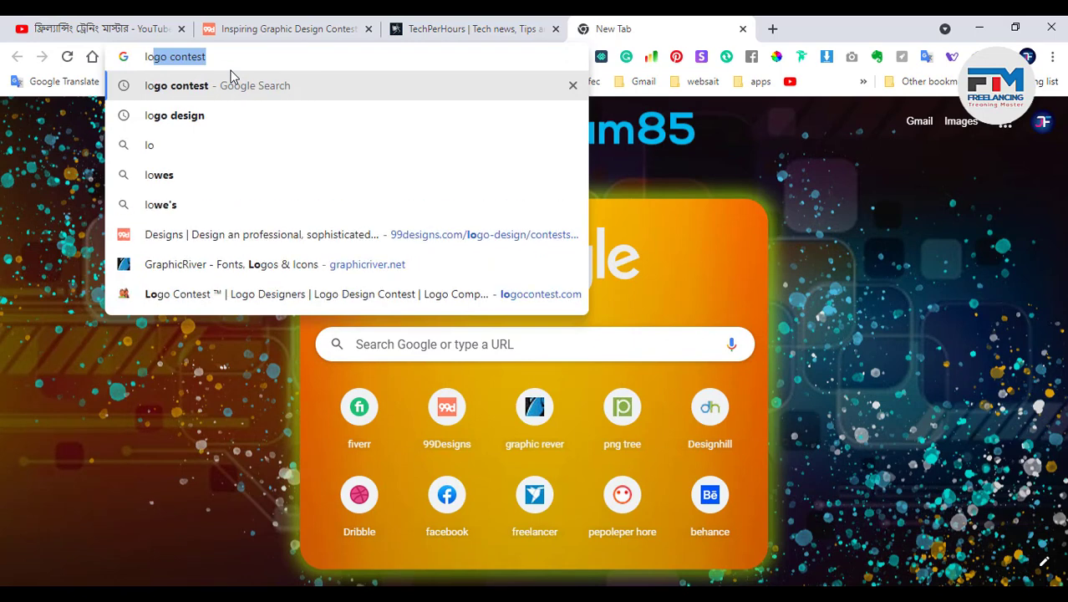
pyautogui.write('erm')
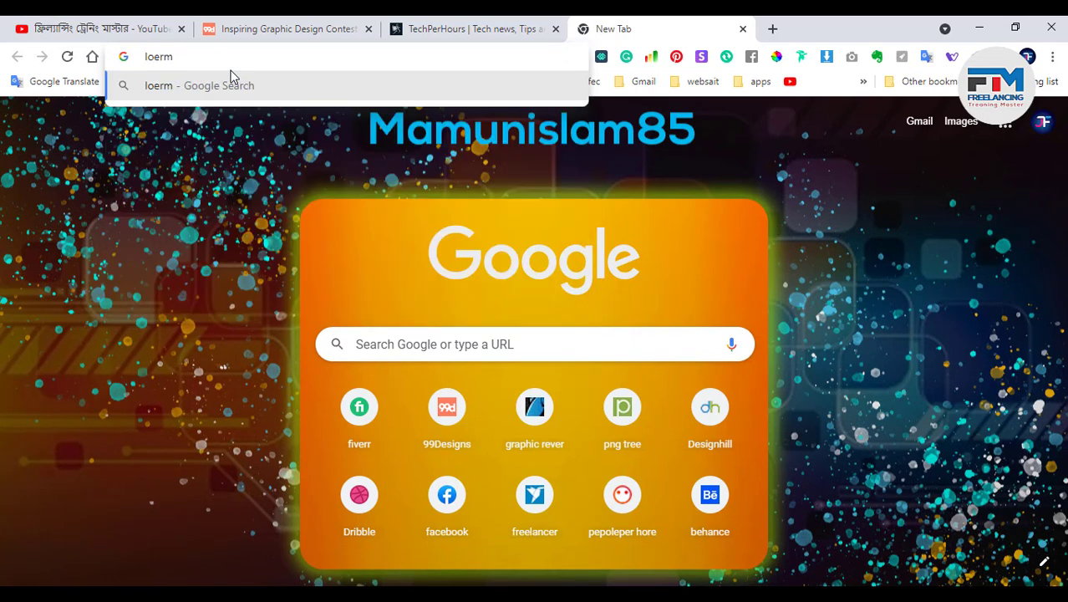
pyautogui.press('Return')
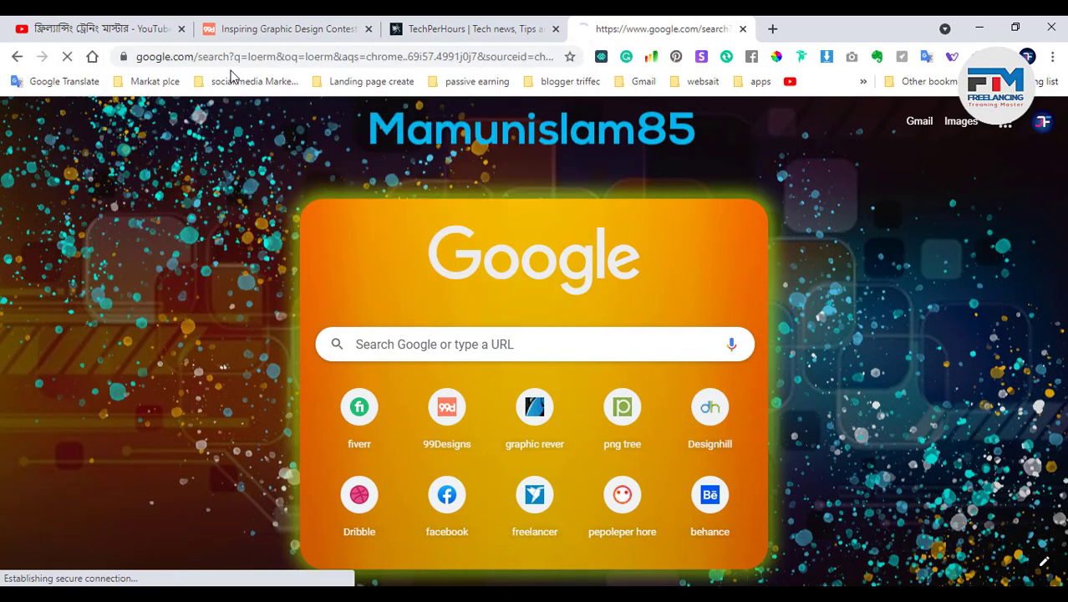
pyautogui.click(284, 253)
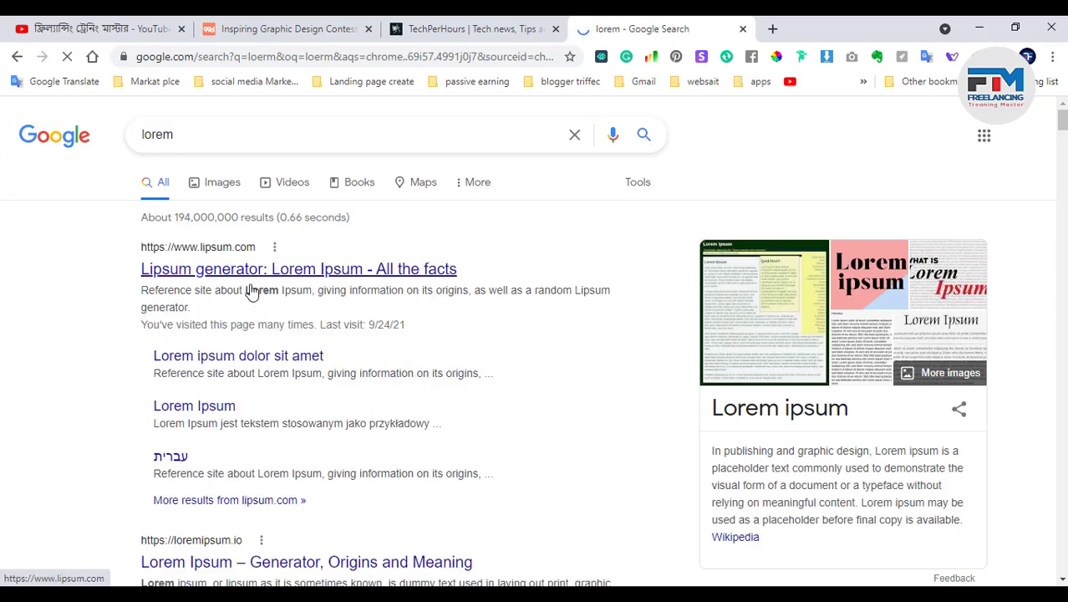
pyautogui.click(280, 268)
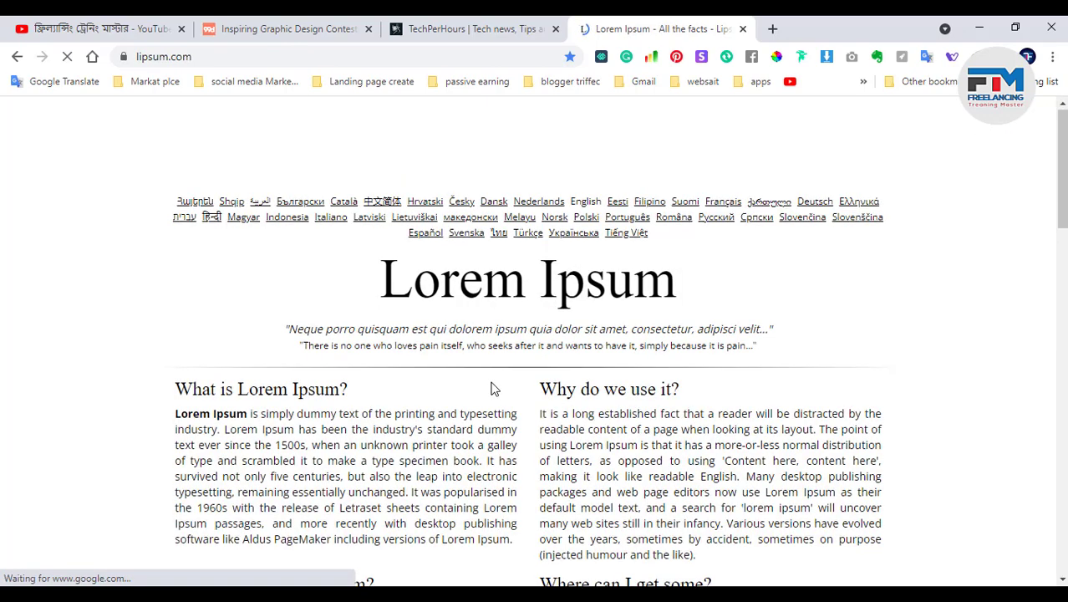
# Copy the Neque porro quisquam quote and return to Photoshop
pyautogui.scroll(-1, 494, 386)
pyautogui.moveTo(287, 252); pyautogui.dragTo(629, 245)
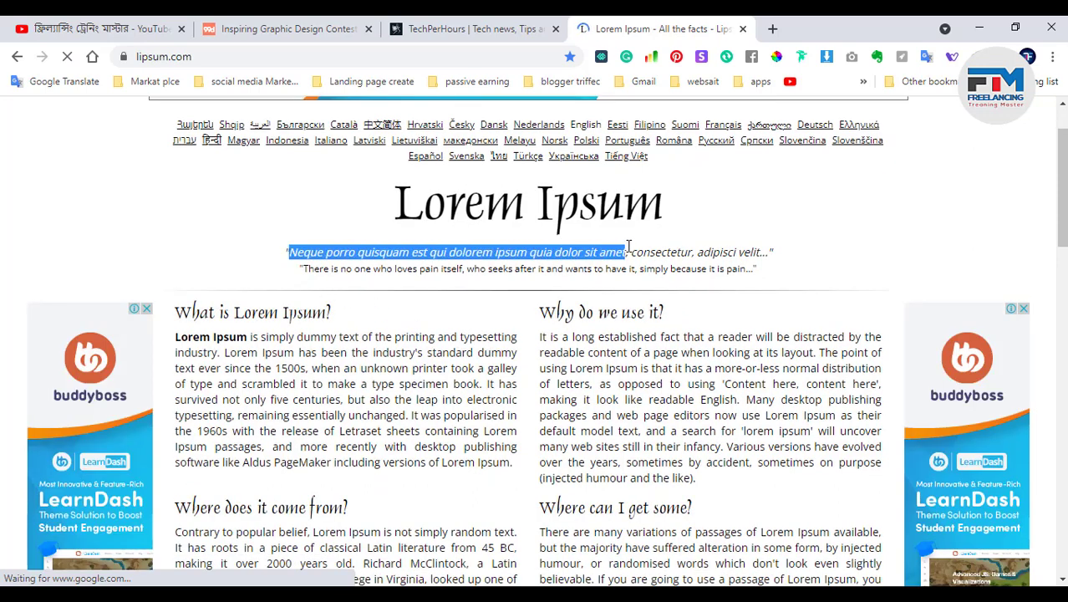
pyautogui.click(979, 28)
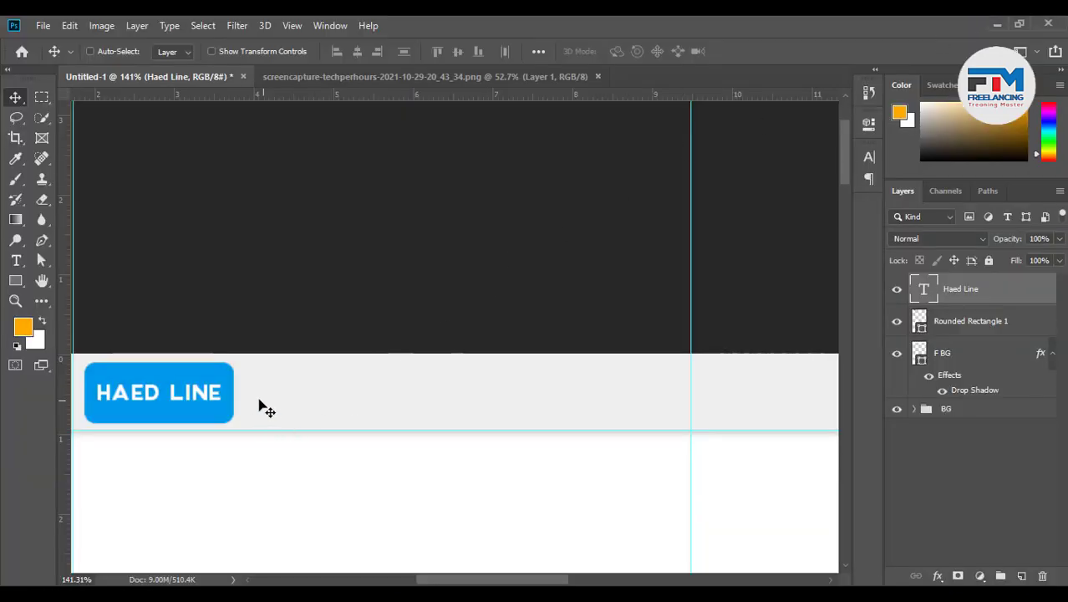
# Paste the Neque porro quisquam sentence as a new text line beside the logo
pyautogui.click(16, 260)
pyautogui.click(270, 395)
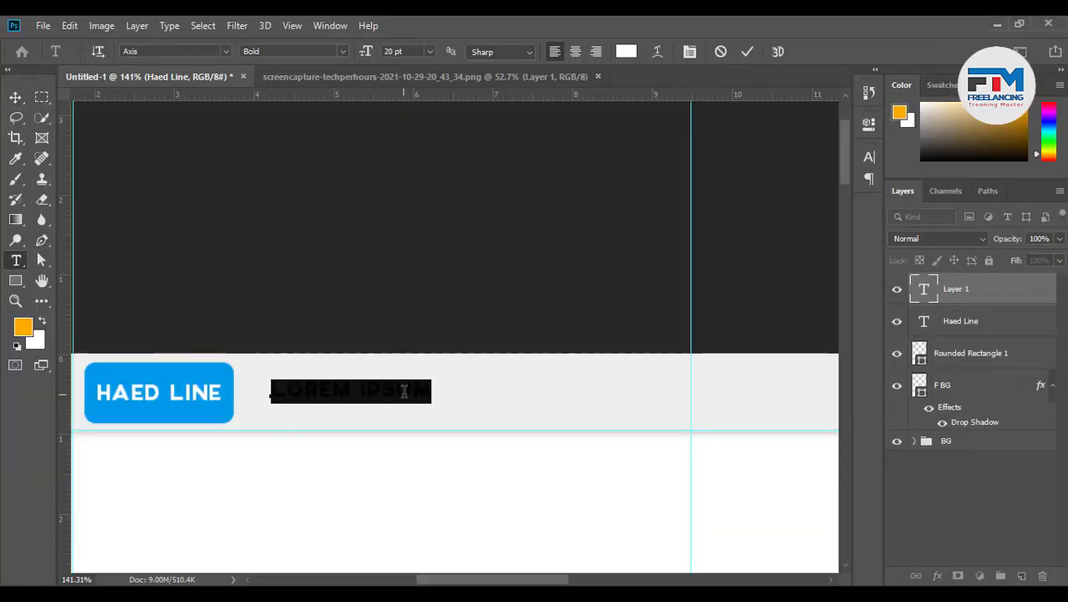
pyautogui.hotkey('ctrl', 'v')
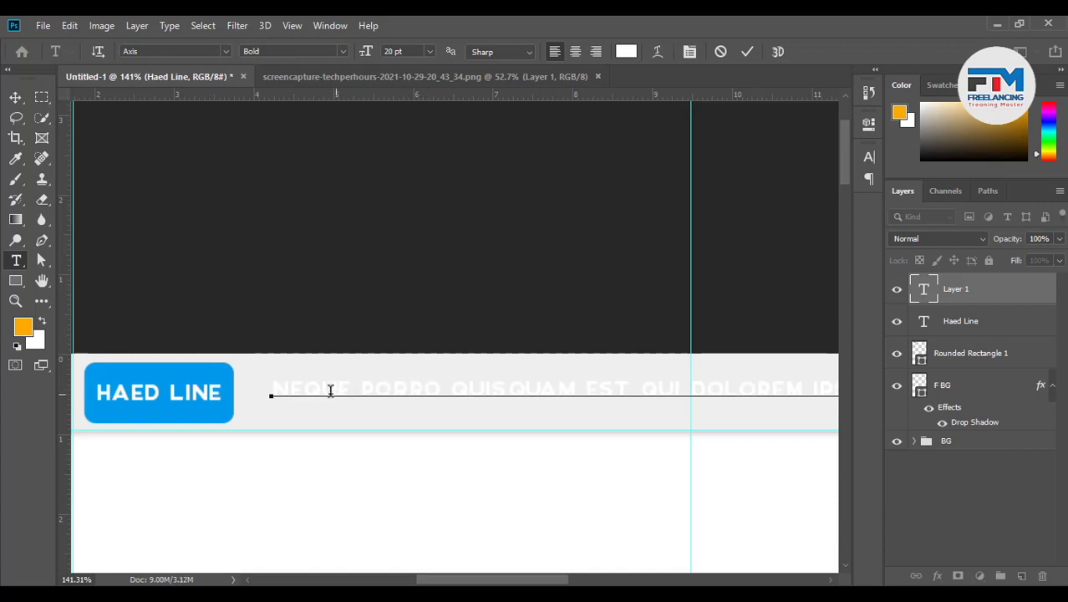
pyautogui.moveTo(272, 390); pyautogui.dragTo(673, 398)
pyautogui.scroll(-4, 667, 410)
pyautogui.scroll(5, 355, 445)
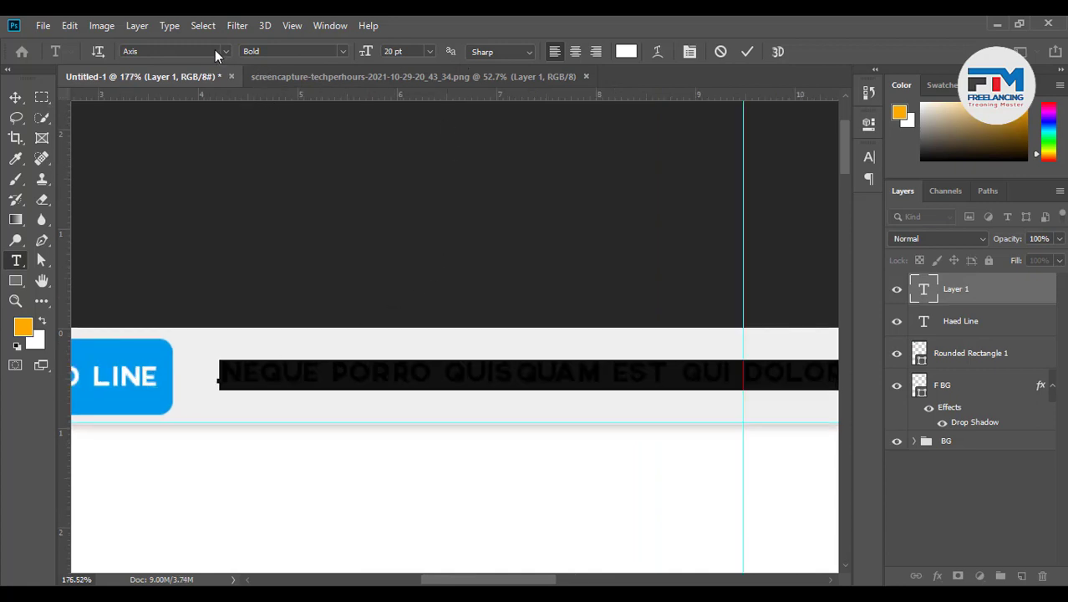
# Keep the pasted line's font style Bold before changing its font family
pyautogui.click(266, 51)
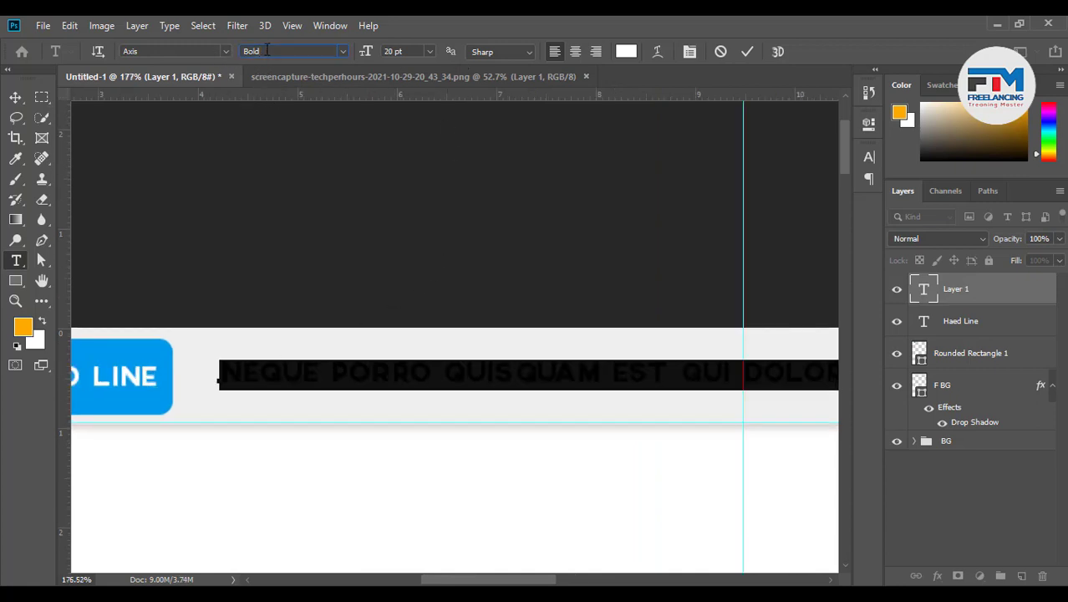
pyautogui.click(343, 51)
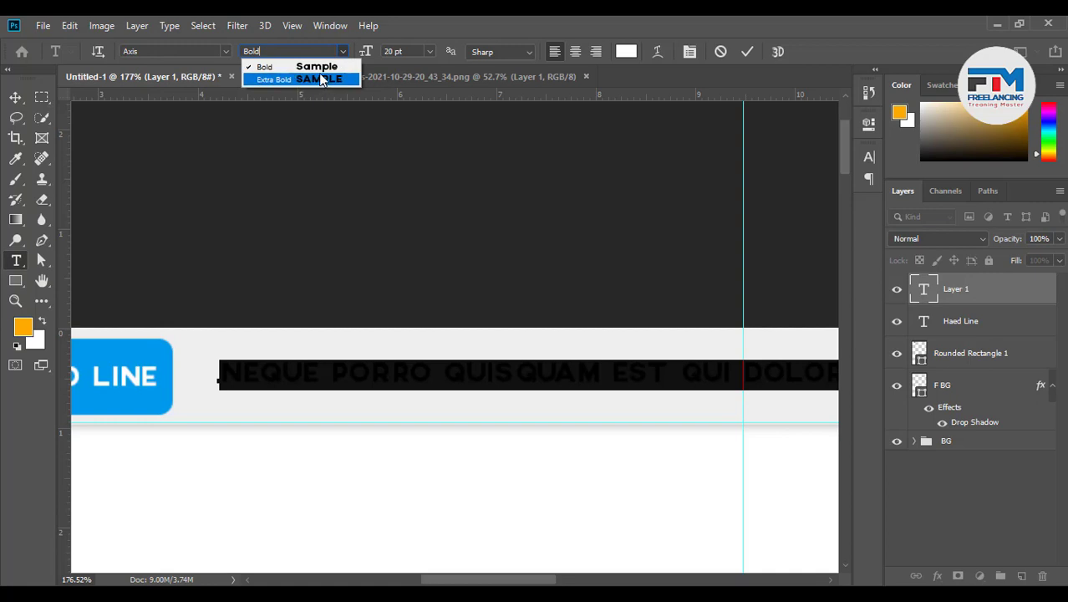
pyautogui.click(318, 71)
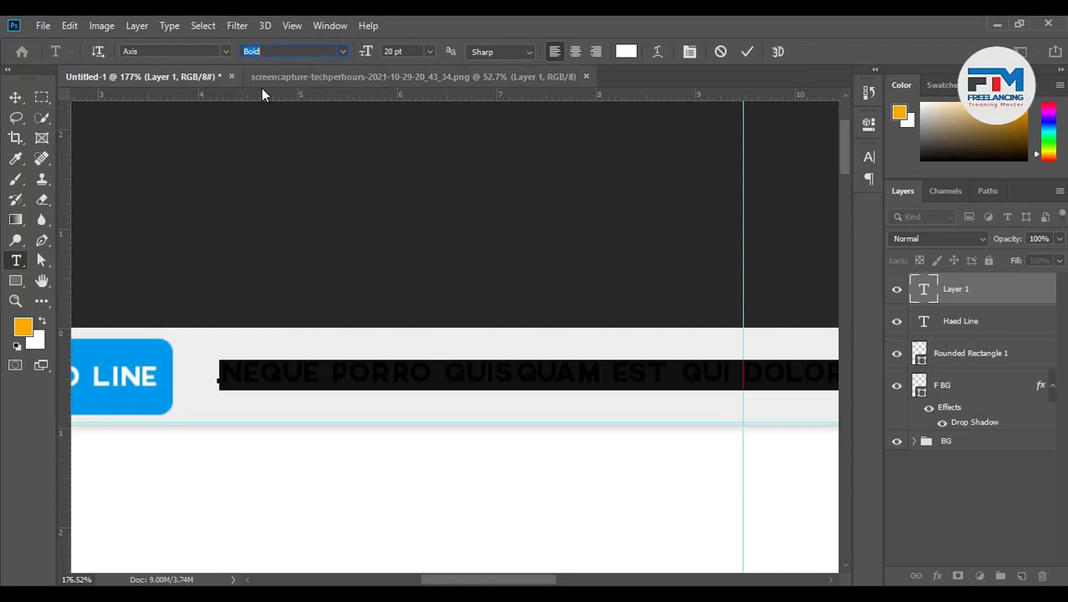
pyautogui.click(186, 52)
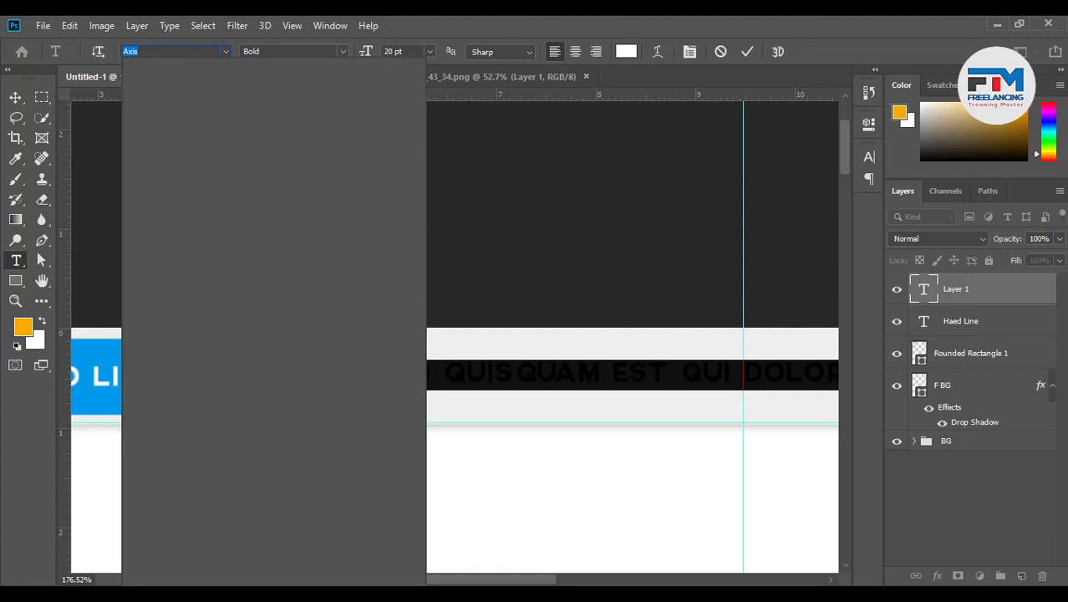
# Set the pasted tagline in Nexa Light at 11 pt
pyautogui.write('nex')
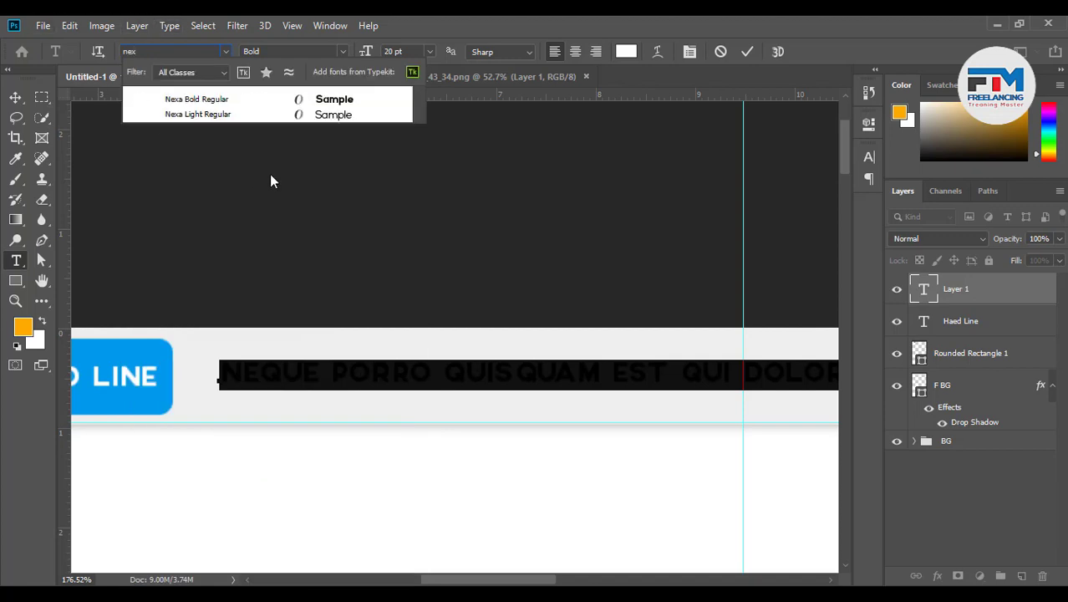
pyautogui.click(273, 116)
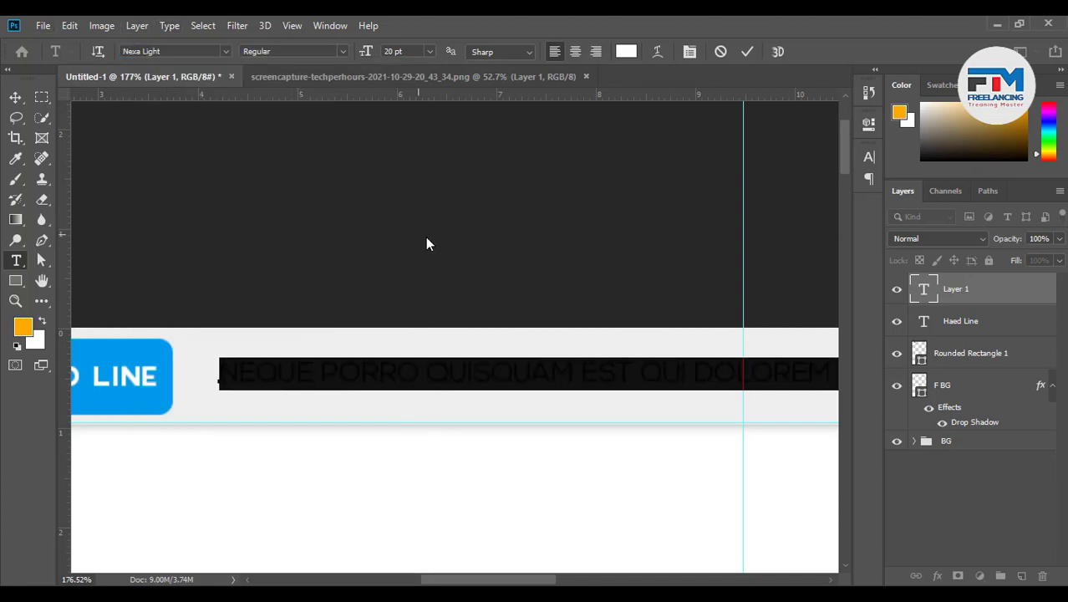
pyautogui.doubleClick(399, 52)
pyautogui.write('7')
pyautogui.press('Return')
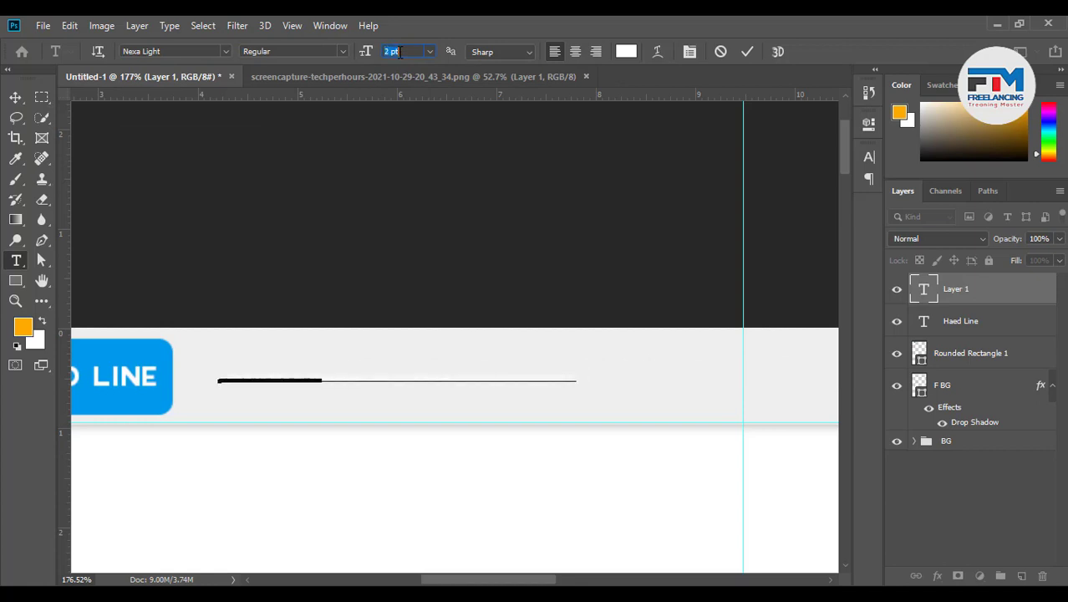
pyautogui.press('Up')
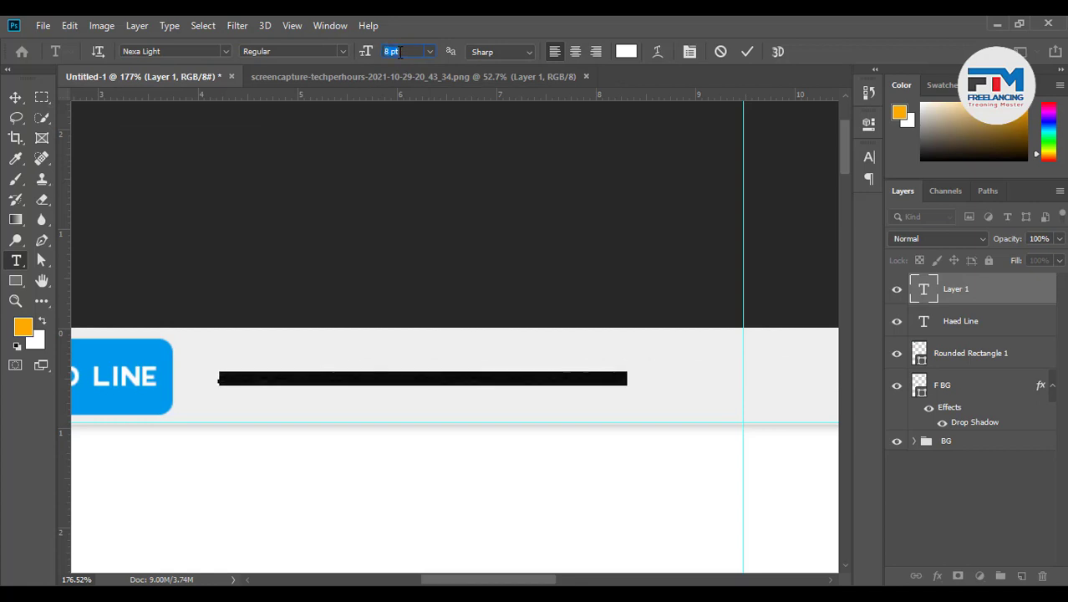
pyautogui.press('Up')
pyautogui.press('Up')
pyautogui.press('Up')
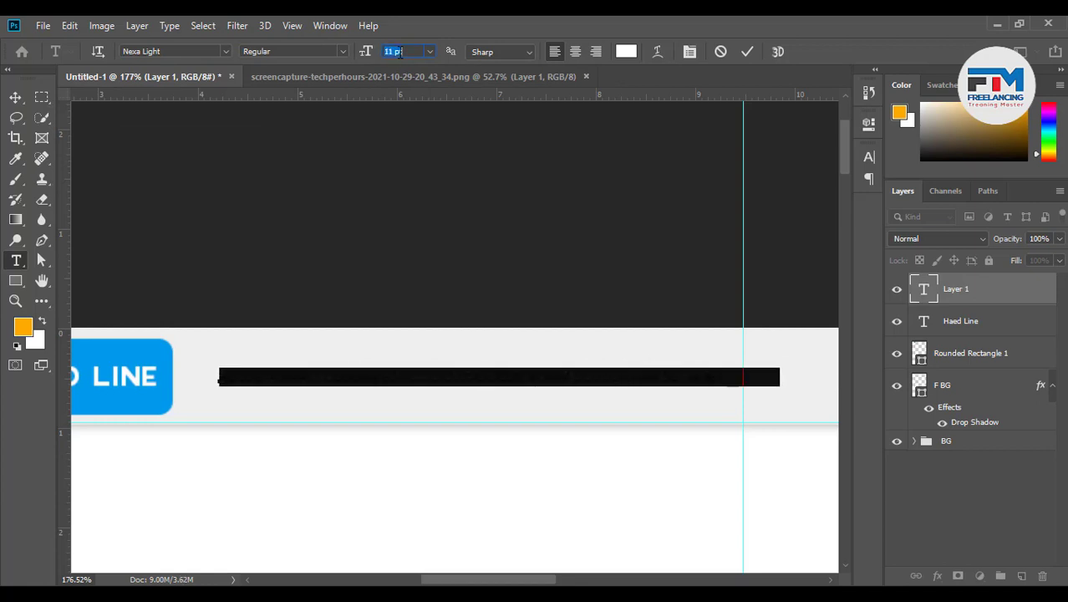
pyautogui.press('Down')
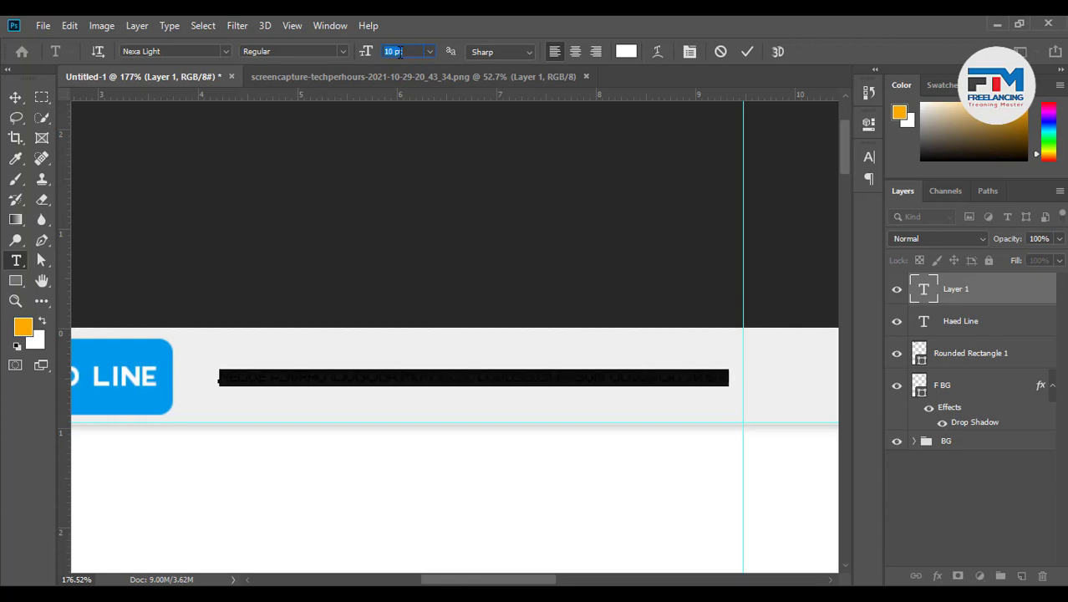
pyautogui.press('Up')
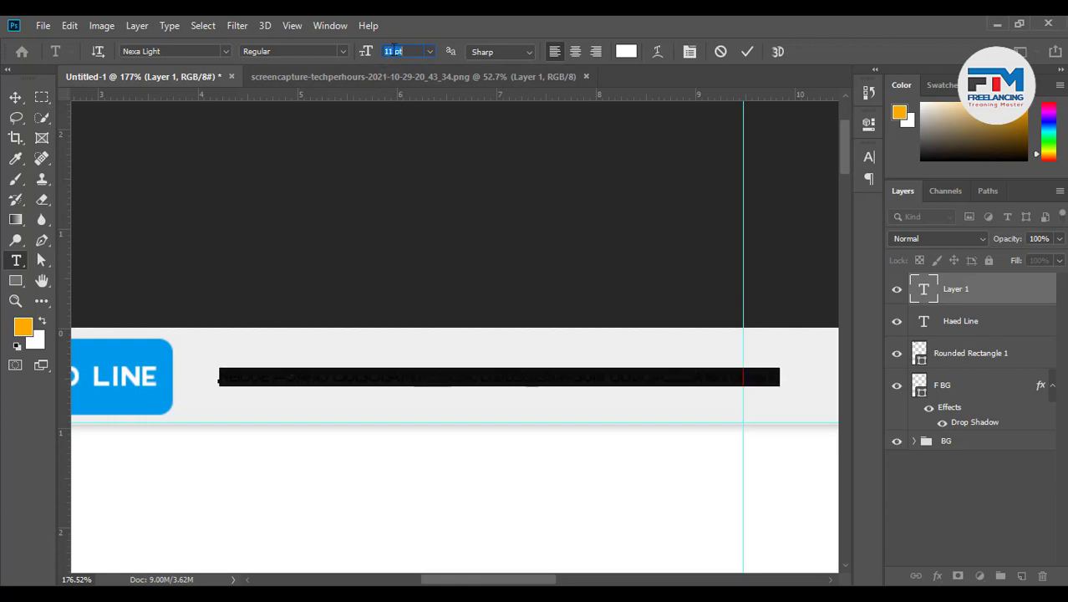
# Move the tagline left so it ends at the guide, commit, then select its text
pyautogui.moveTo(430, 391); pyautogui.dragTo(410, 414)
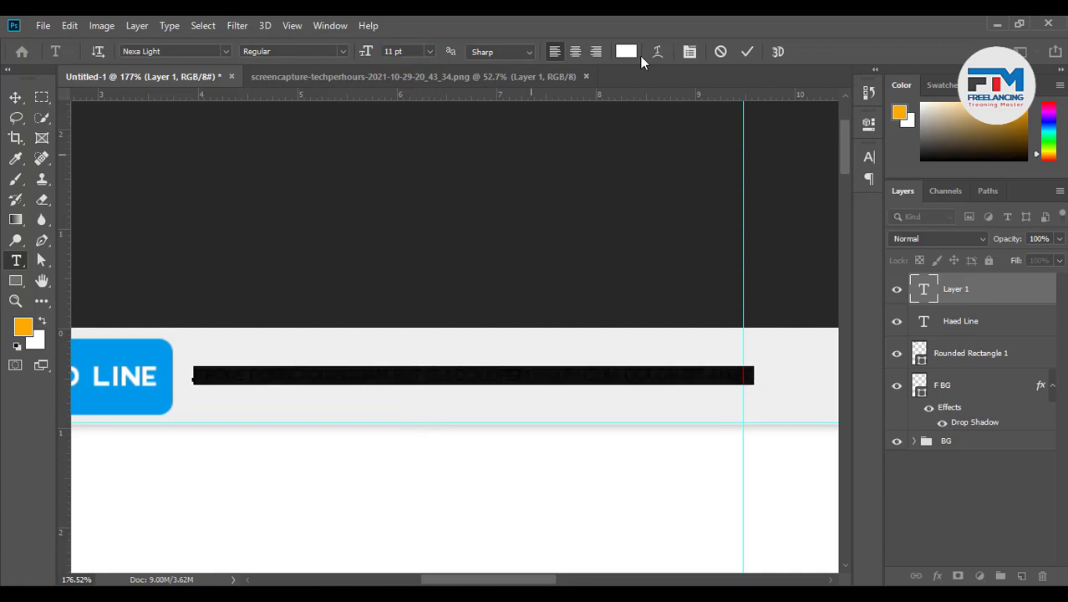
pyautogui.click(747, 51)
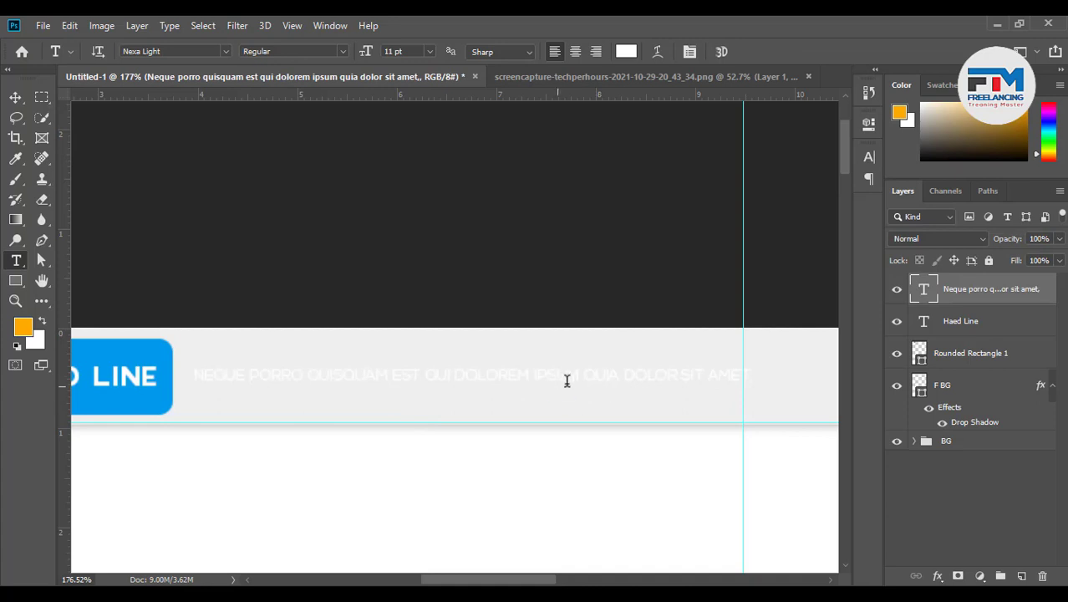
pyautogui.click(602, 378)
pyautogui.moveTo(746, 377); pyautogui.dragTo(193, 378)
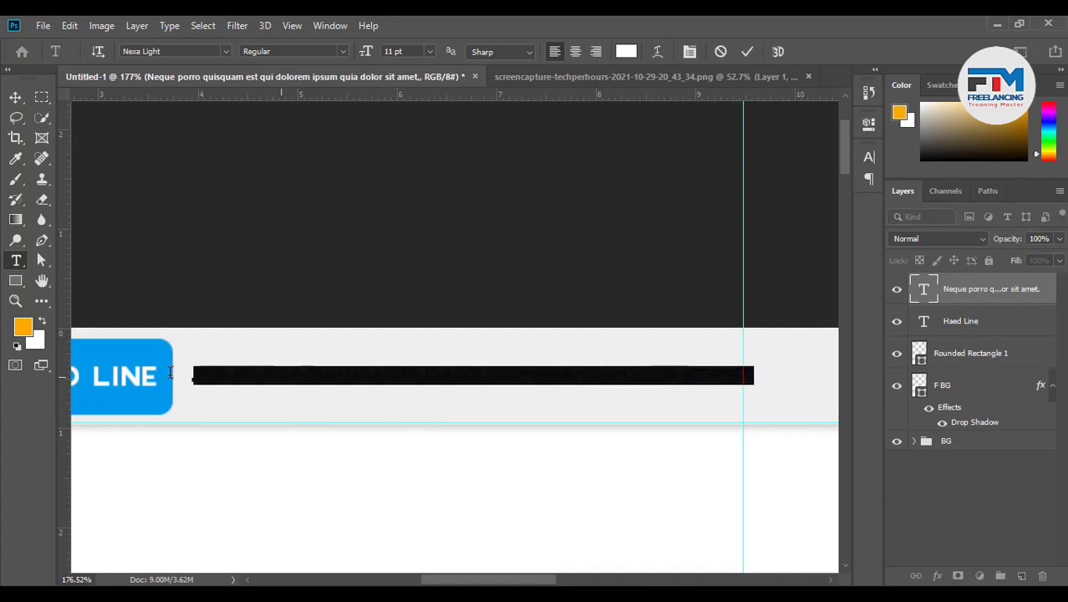
# Recolour the selected tagline text to black (000000), commit it, and return to the Move tool
pyautogui.click(626, 51)
pyautogui.write('000000')
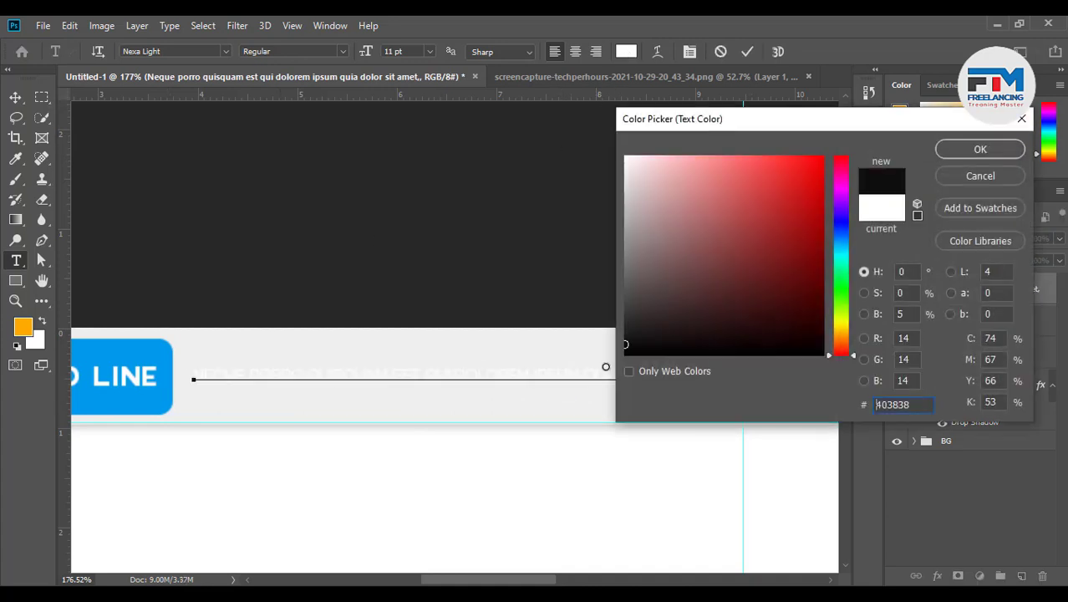
pyautogui.click(979, 150)
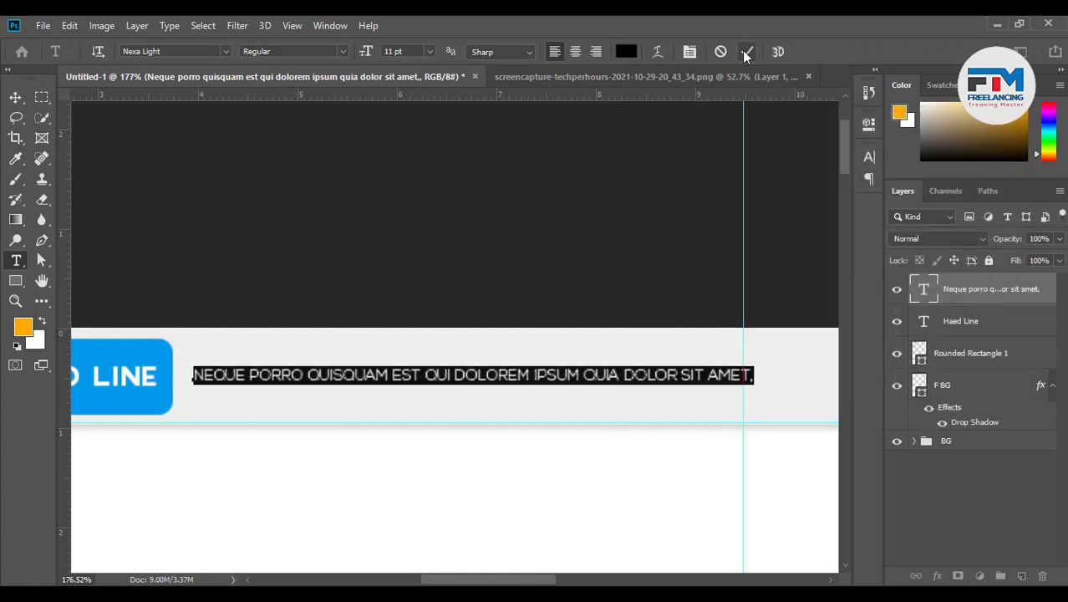
pyautogui.click(747, 51)
pyautogui.scroll(-2, 540, 463)
pyautogui.scroll(-3, 539, 462)
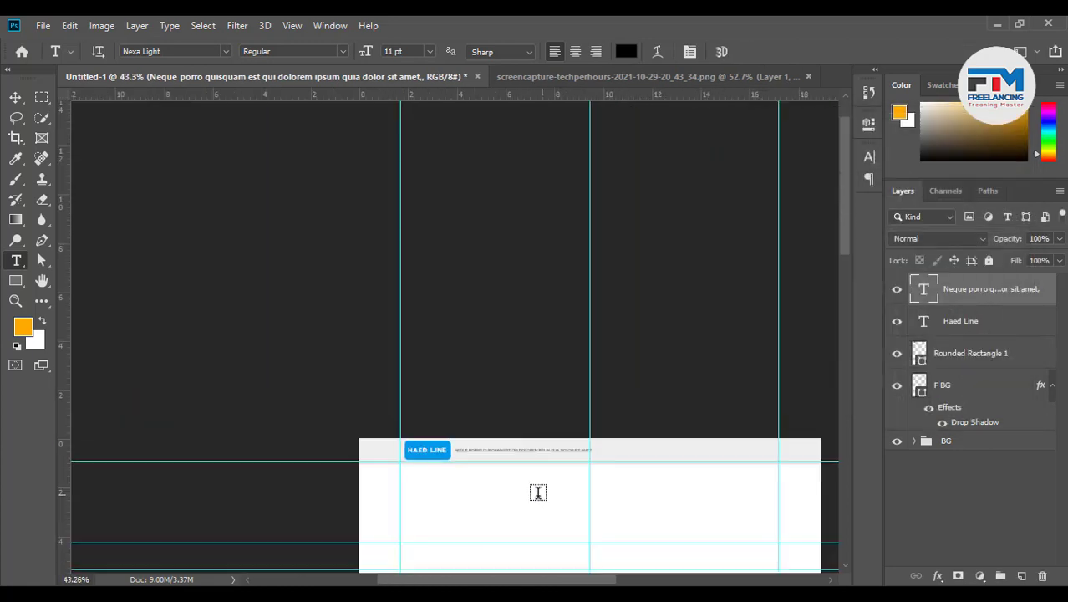
pyautogui.scroll(2, 748, 499)
pyautogui.scroll(1, 747, 499)
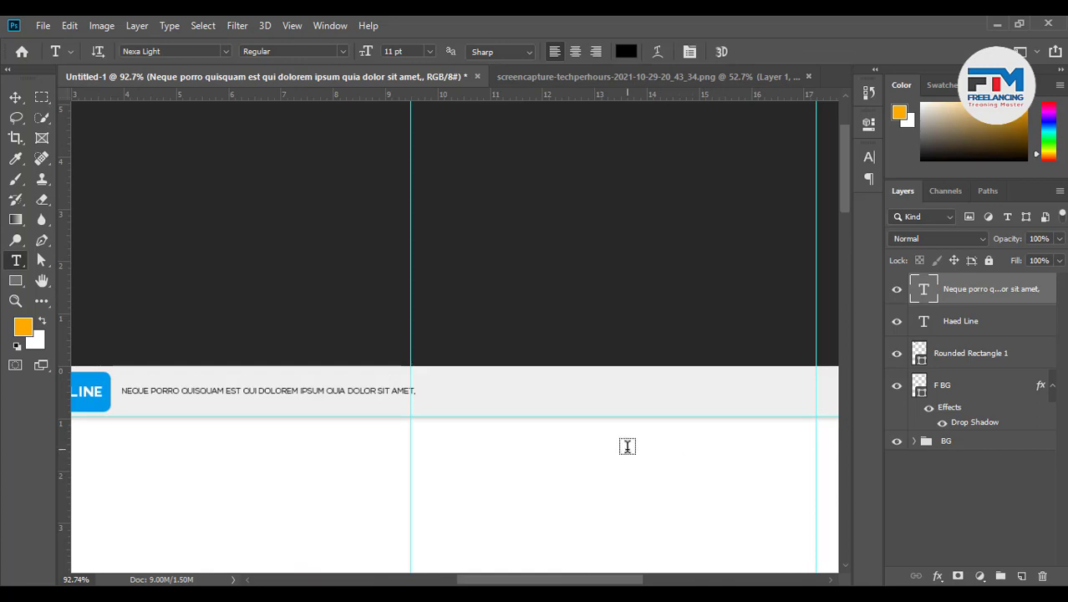
pyautogui.click(16, 97)
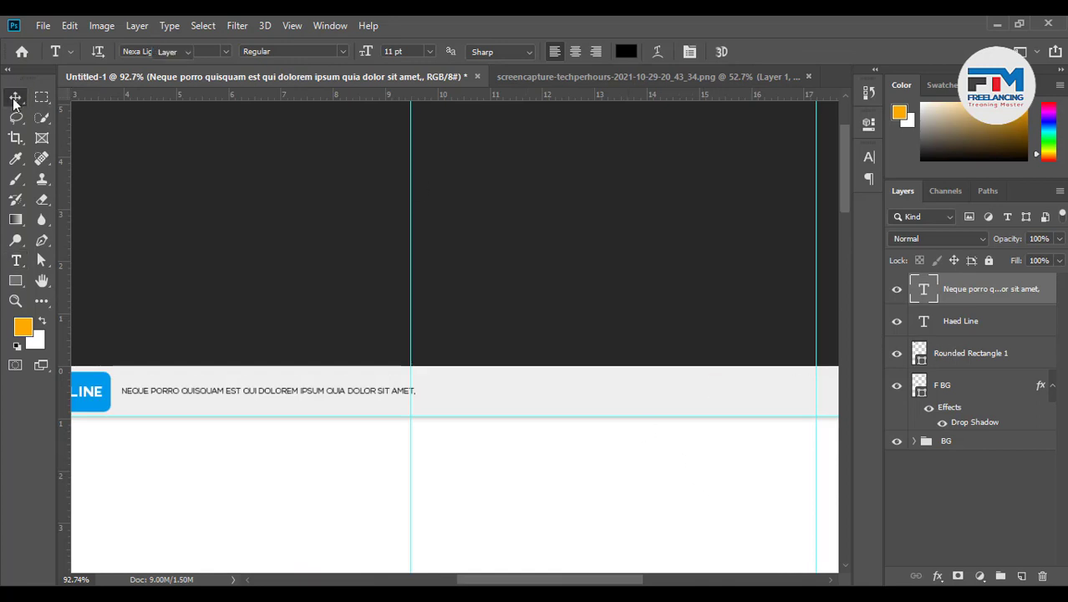
pyautogui.scroll(-2, 400, 391)
pyautogui.scroll(3, 577, 383)
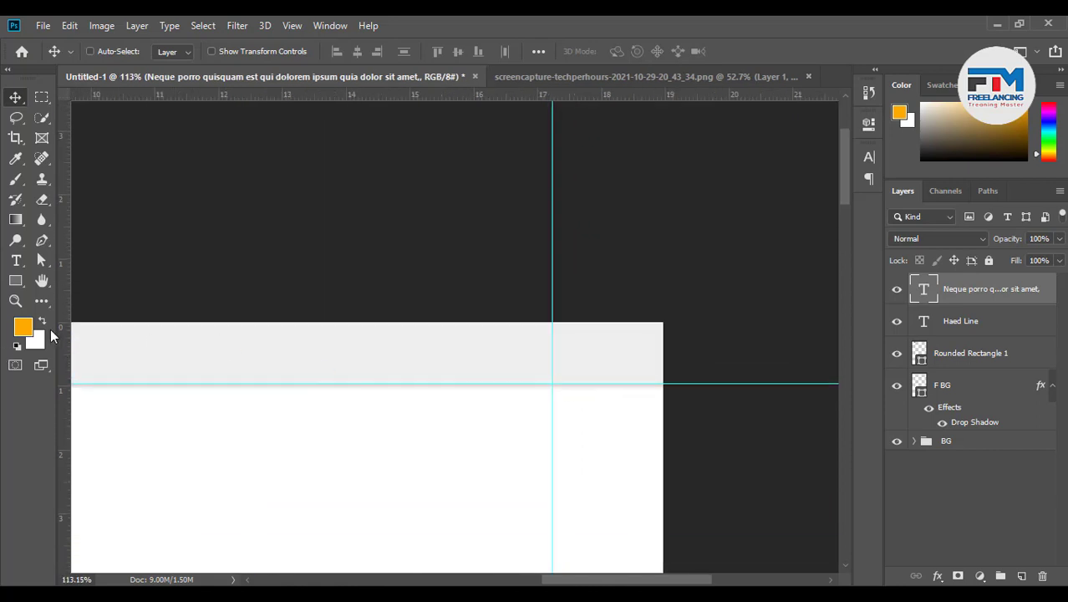
# Place two horizontal guides across the grey header bar and draw a rectangle between them
pyautogui.moveTo(63, 335); pyautogui.dragTo(467, 357)
pyautogui.moveTo(82, 274); pyautogui.dragTo(382, 340)
pyautogui.scroll(4, 468, 356)
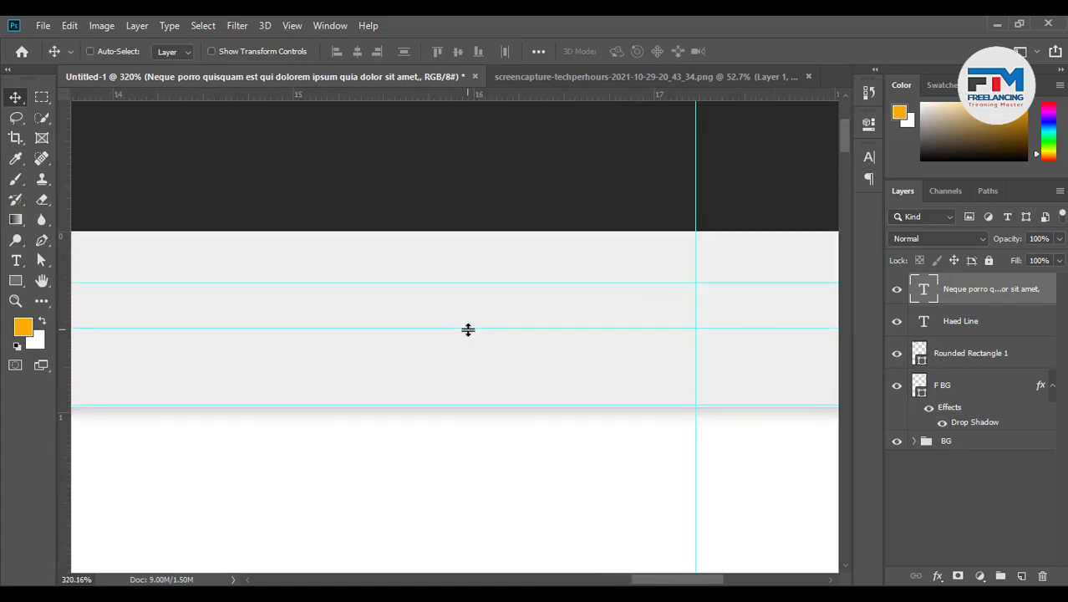
pyautogui.moveTo(467, 327); pyautogui.dragTo(465, 357)
pyautogui.moveTo(460, 283); pyautogui.dragTo(460, 305)
pyautogui.scroll(-5, 473, 360)
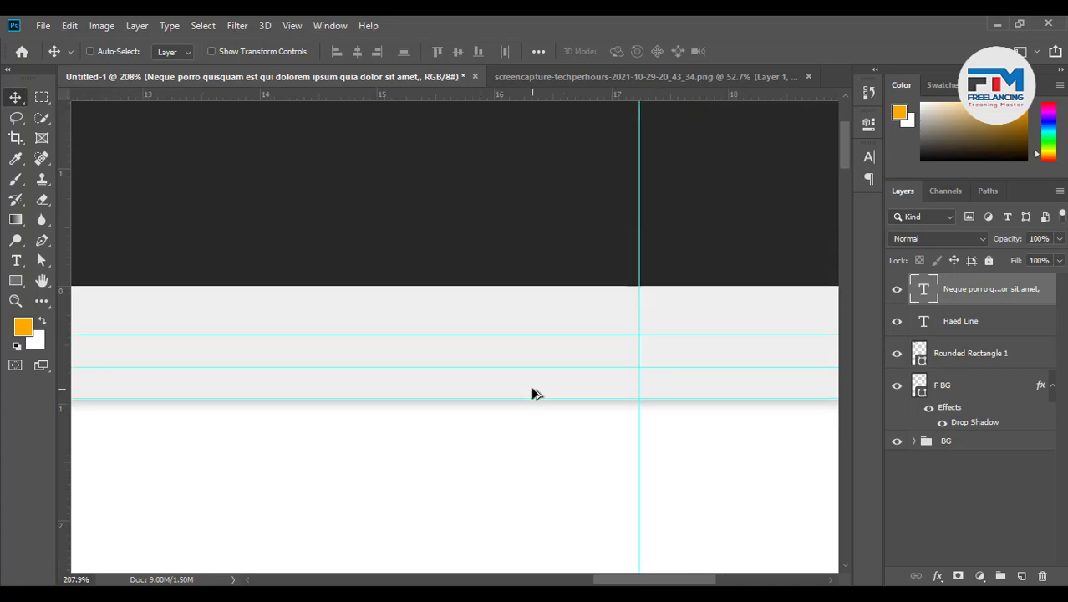
pyautogui.scroll(5, 699, 426)
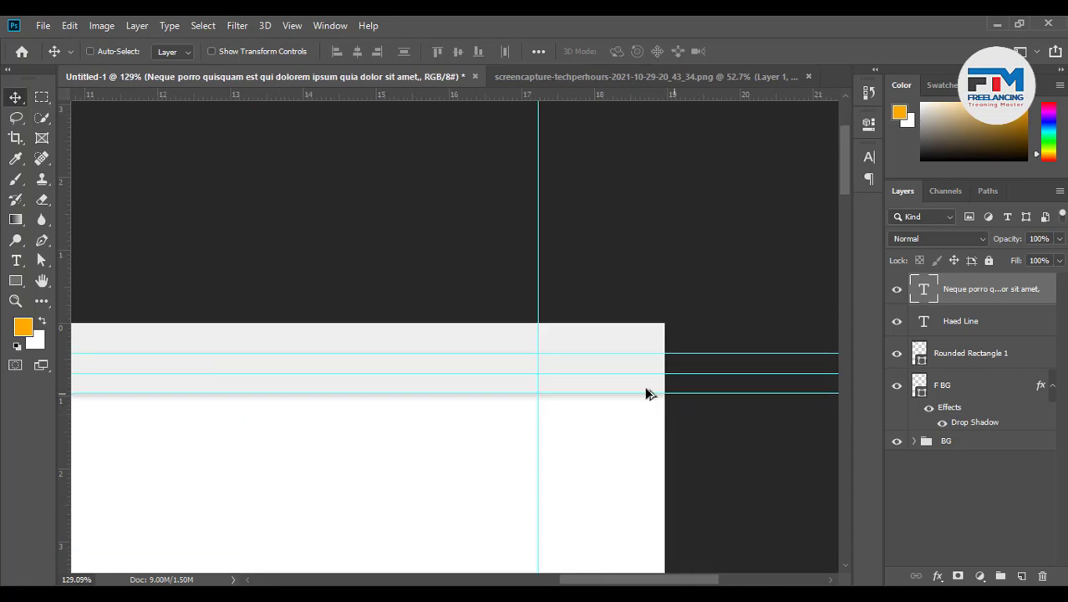
pyautogui.click(15, 280)
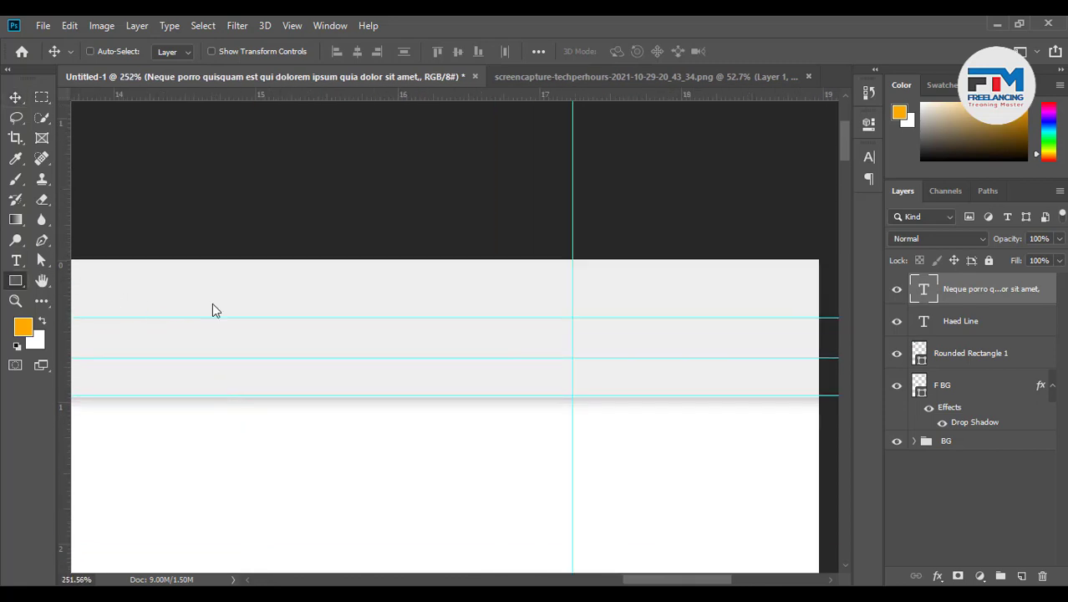
pyautogui.moveTo(278, 324); pyautogui.dragTo(419, 359)
# Vertically centre the orange Rectangle 1 on the F BG header bar
pyautogui.click(824, 119)
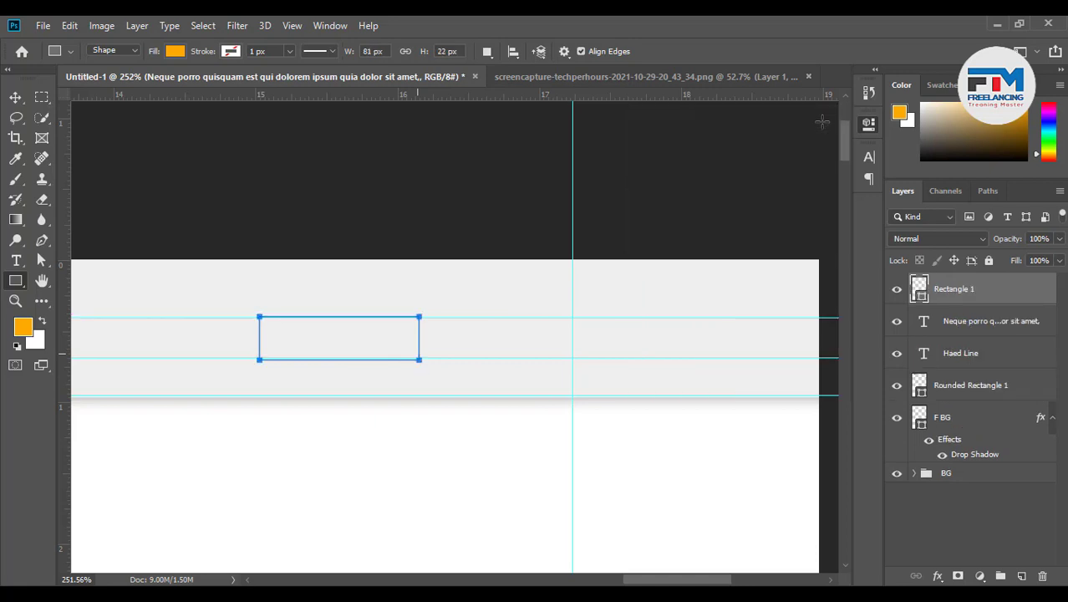
pyautogui.keyDown('ctrl'); pyautogui.click(961, 425); pyautogui.keyUp('ctrl')
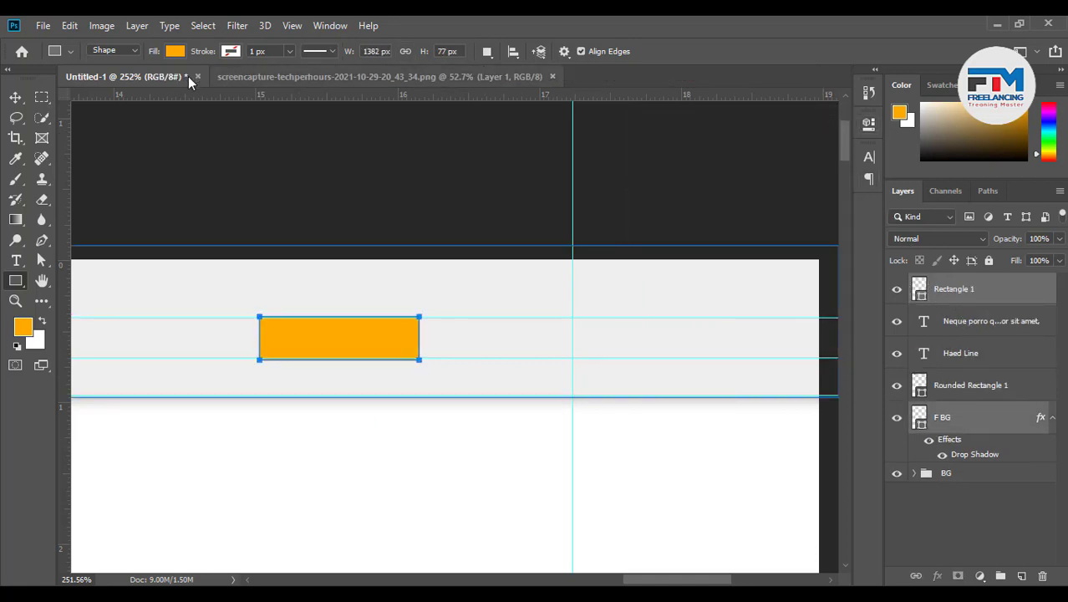
pyautogui.click(15, 97)
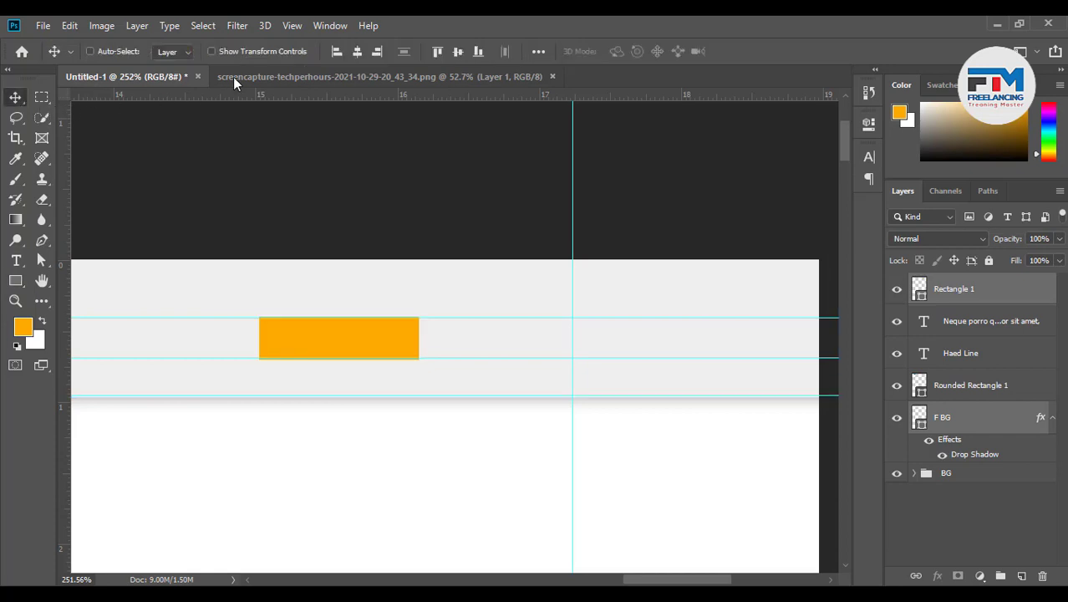
pyautogui.click(457, 51)
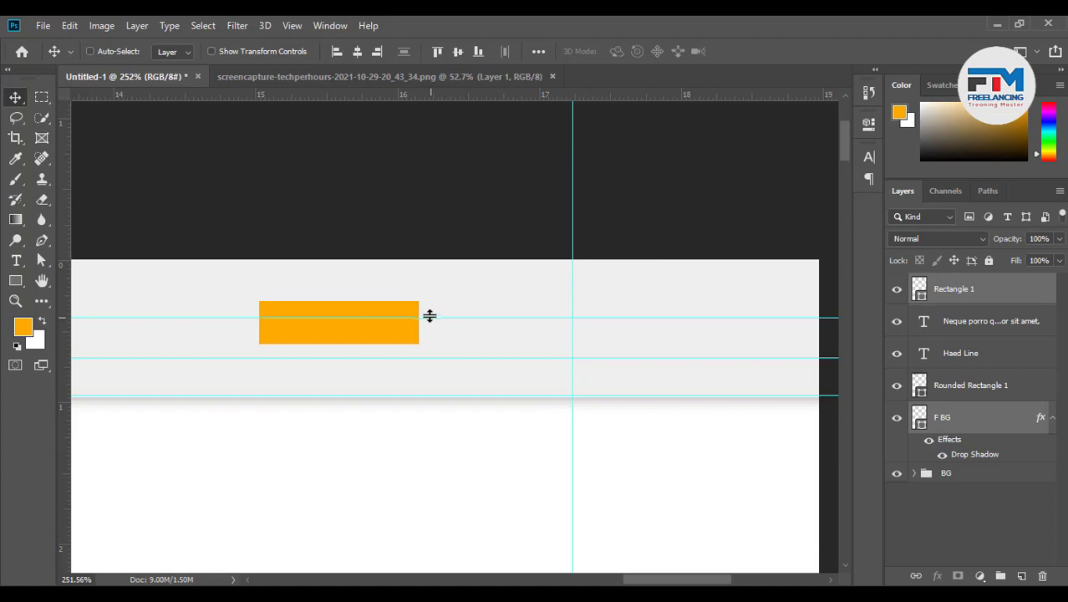
# Snap the guides to the rectangle's top and bottom edges, then delete Rectangle 1
pyautogui.moveTo(430, 316); pyautogui.dragTo(422, 300)
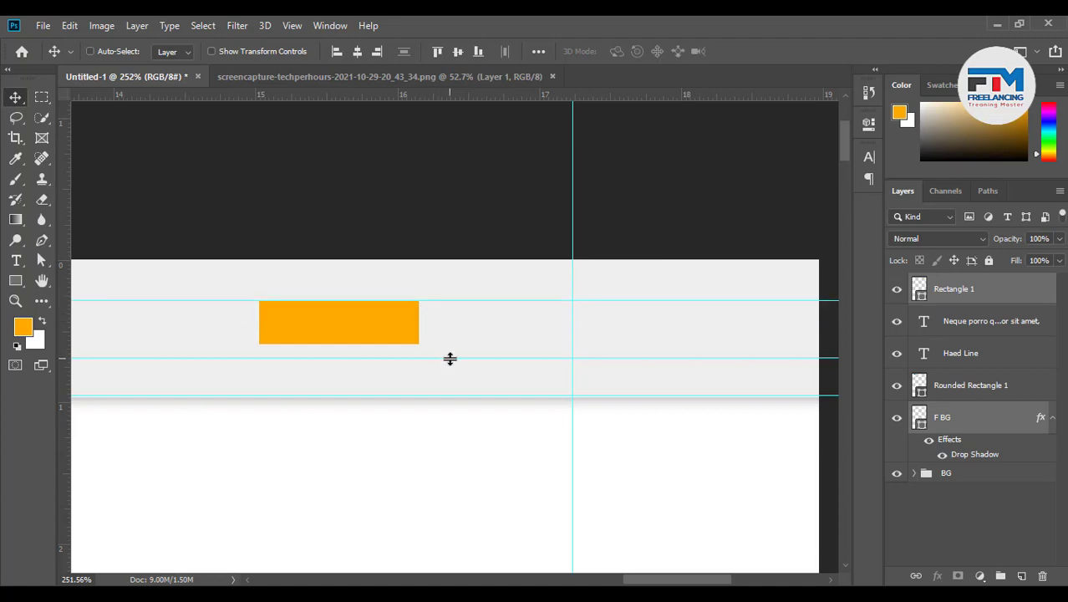
pyautogui.moveTo(450, 359); pyautogui.dragTo(445, 344)
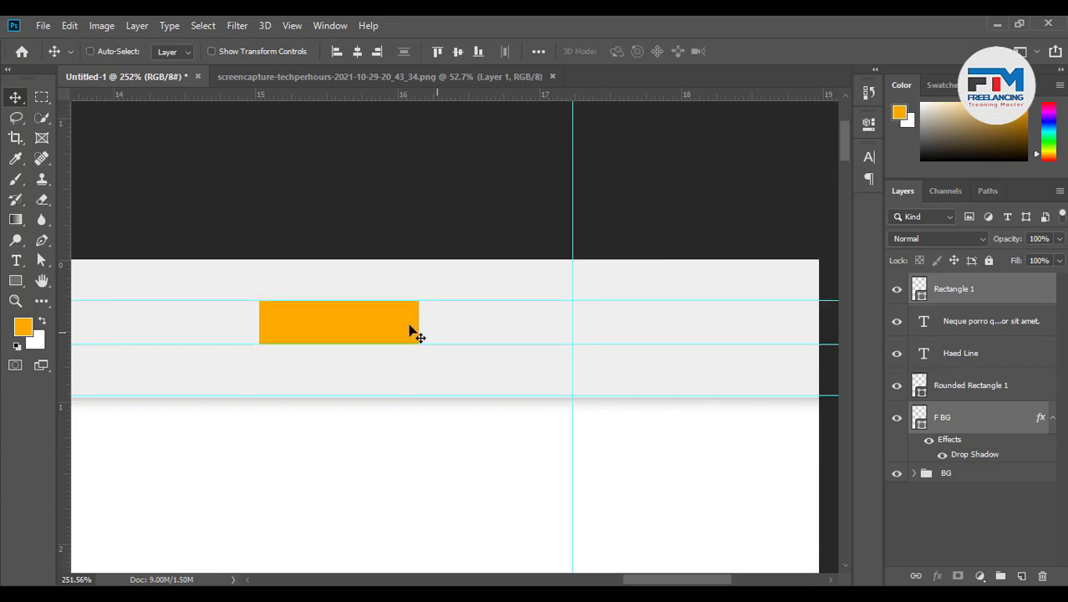
pyautogui.click(986, 291)
pyautogui.press('Delete')
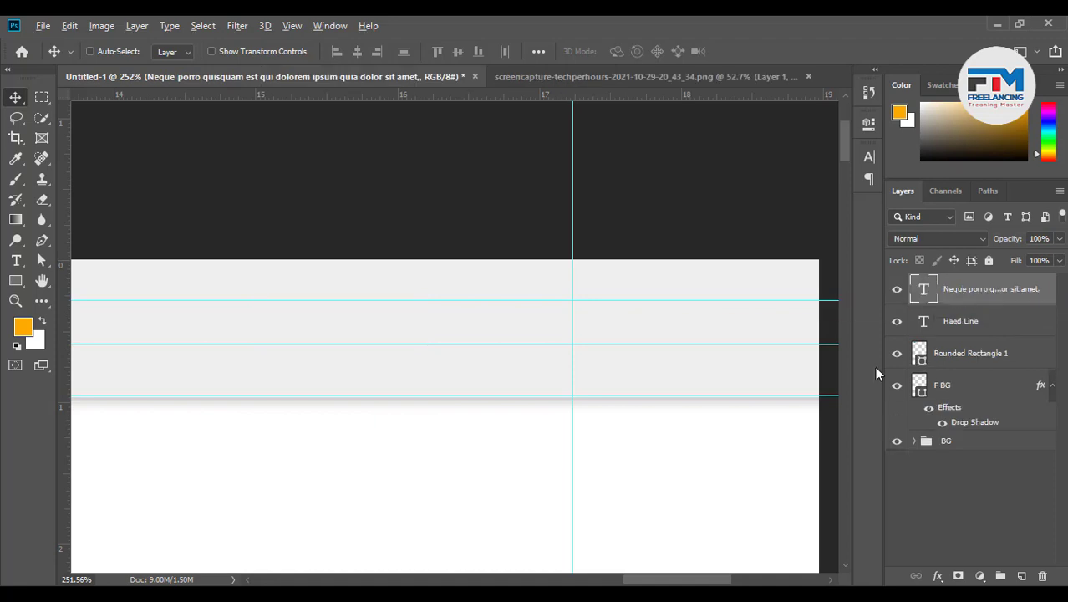
pyautogui.scroll(-3, 767, 380)
pyautogui.scroll(-1, 684, 392)
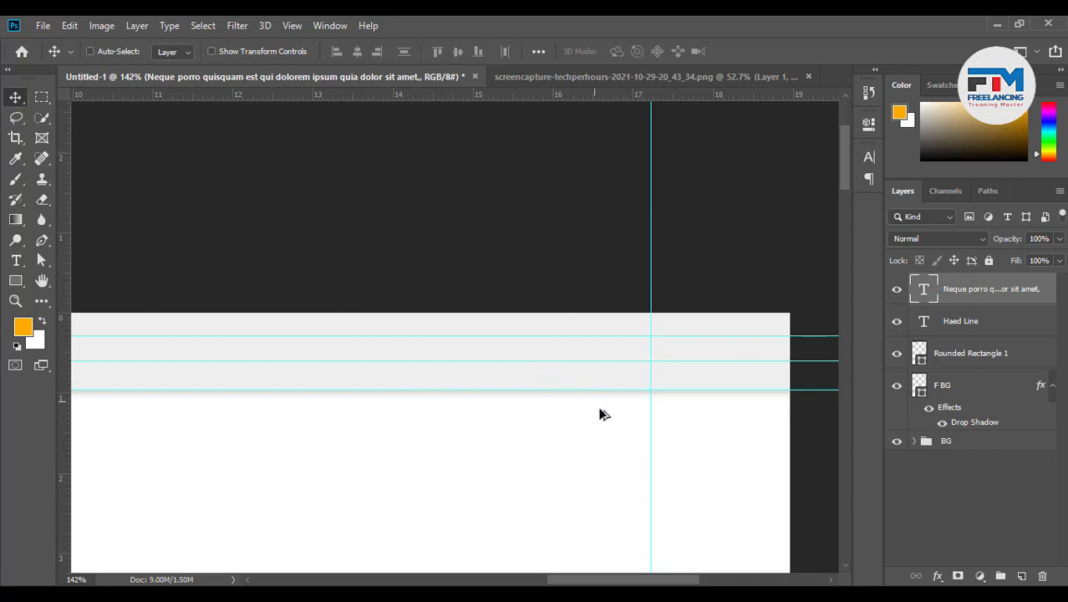
pyautogui.scroll(-2, 604, 426)
pyautogui.scroll(1, 609, 376)
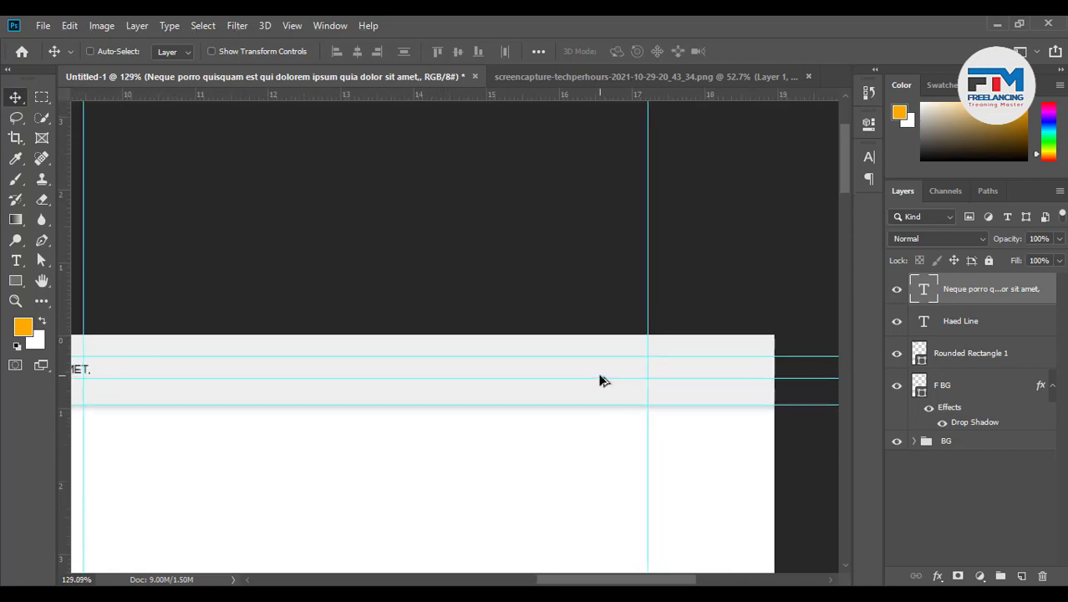
pyautogui.scroll(1, 602, 380)
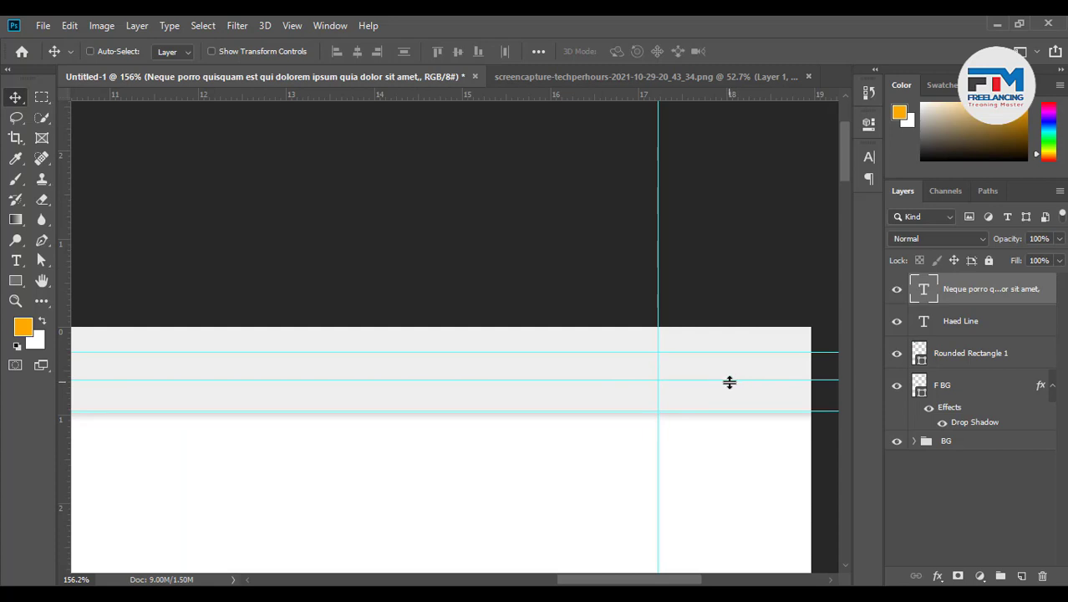
pyautogui.scroll(-1, 732, 386)
pyautogui.scroll(-1, 726, 392)
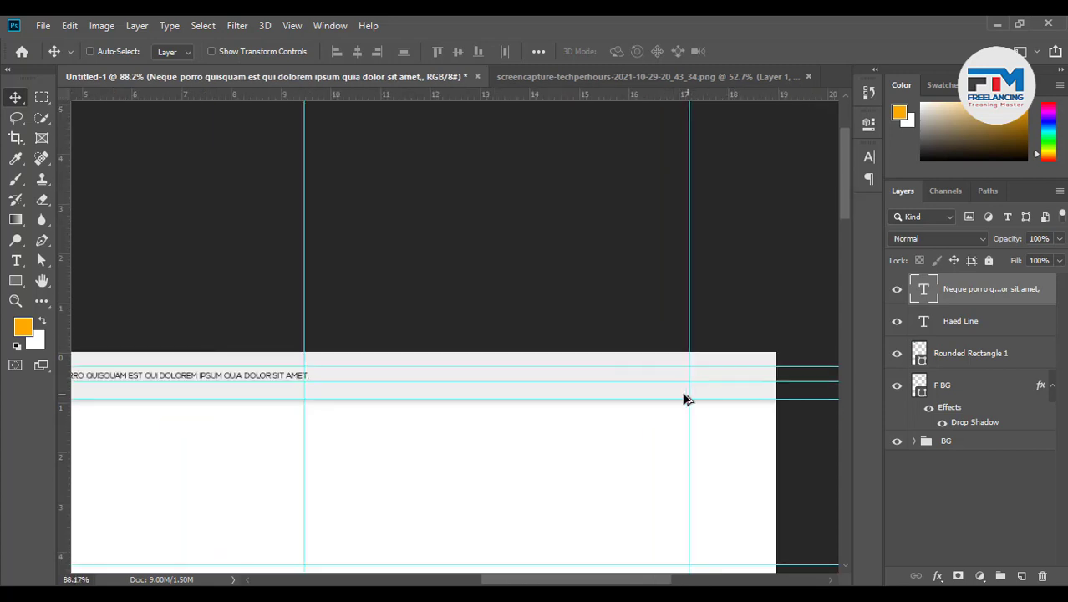
pyautogui.scroll(1, 529, 376)
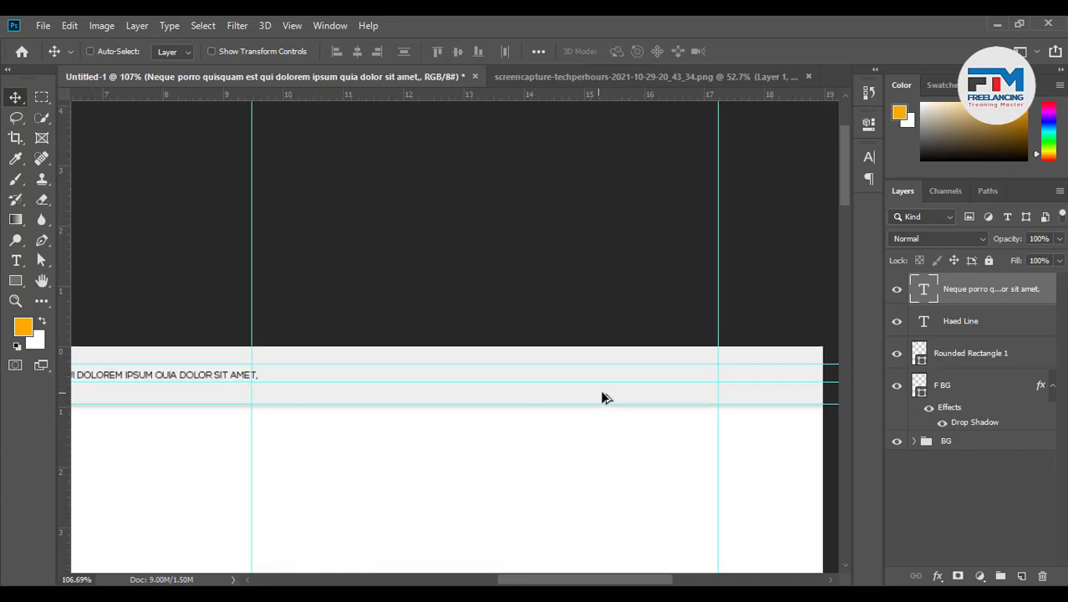
pyautogui.scroll(1, 603, 392)
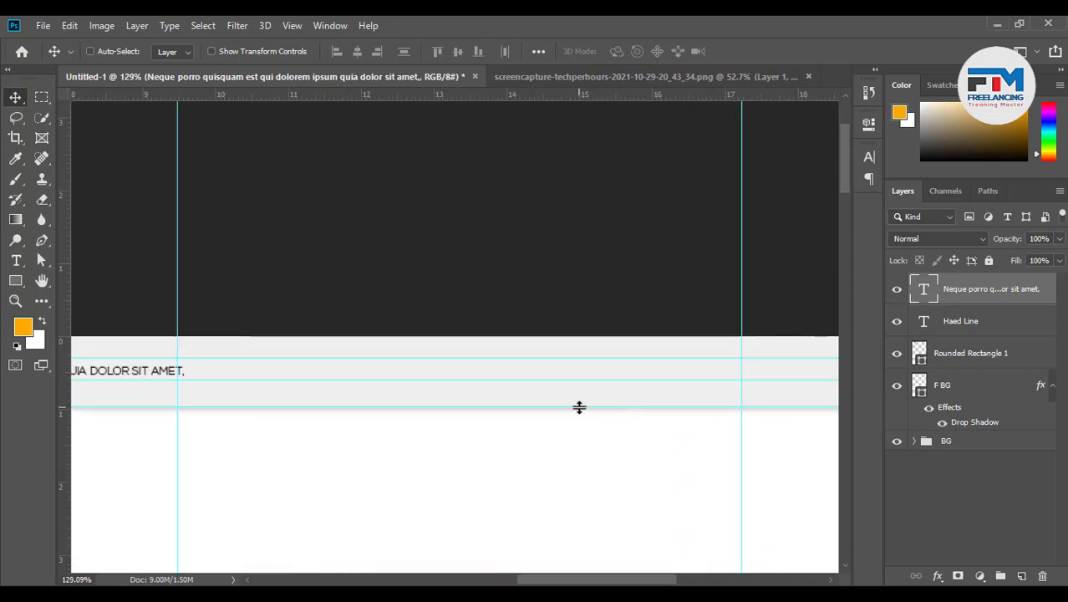
pyautogui.scroll(-3, 590, 414)
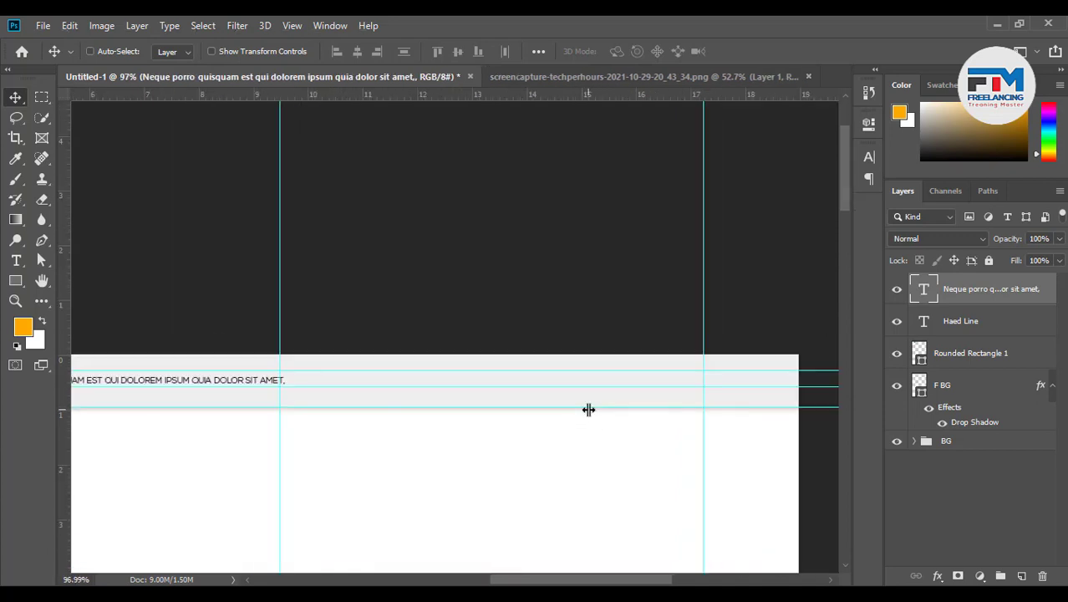
pyautogui.scroll(5, 255, 398)
pyautogui.scroll(3, 317, 388)
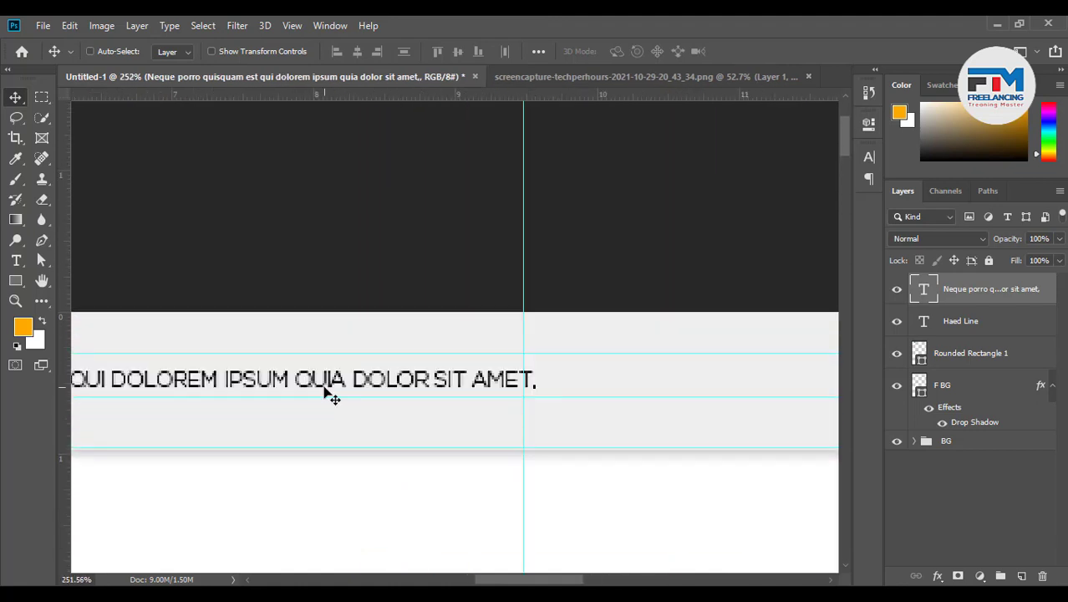
# Trim the tagline's ending so it finishes at 'dolorem ipsum?' and commit the edit
pyautogui.press('t')
pyautogui.tripleClick(299, 378)
pyautogui.moveTo(292, 377); pyautogui.dragTo(803, 367)
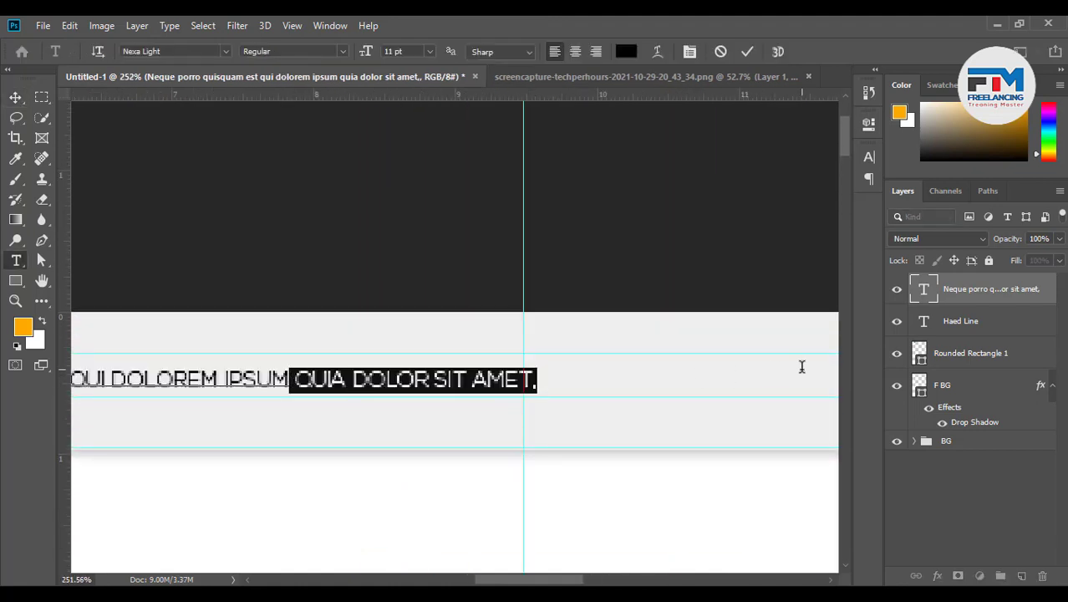
pyautogui.press('BackSpace')
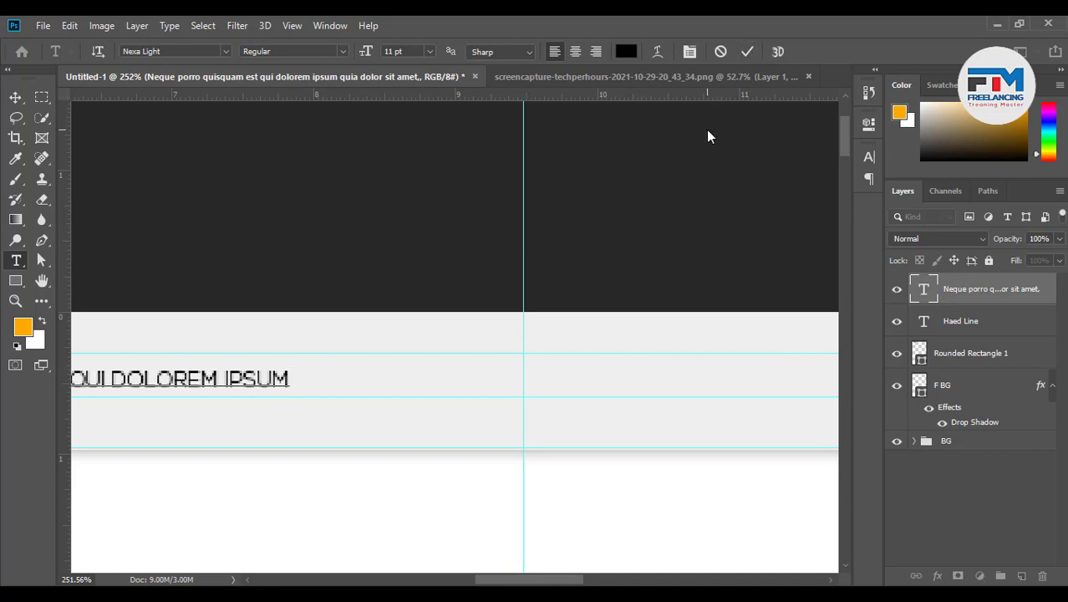
pyautogui.click(747, 51)
pyautogui.press('v')
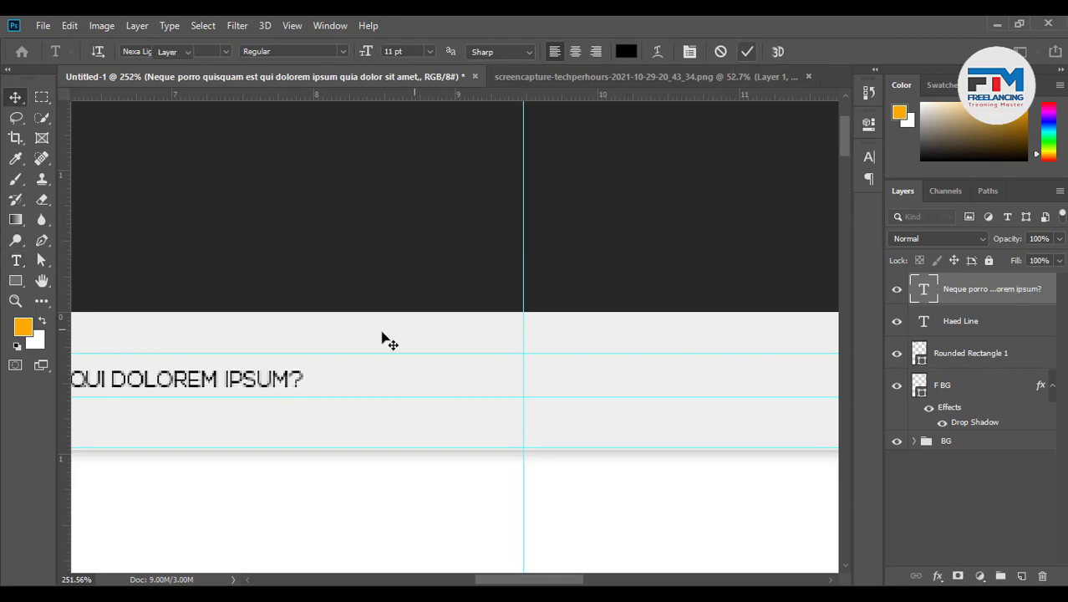
pyautogui.scroll(-2, 368, 384)
pyautogui.scroll(-3, 356, 419)
pyautogui.scroll(6, 168, 422)
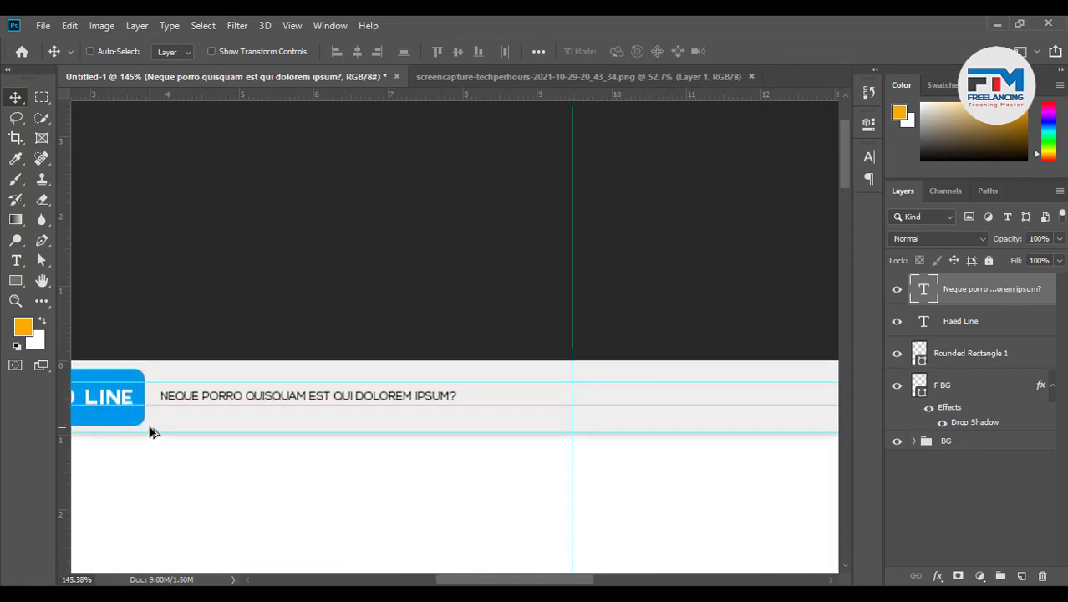
# Vertically centre the tagline on the F BG header bar
pyautogui.scroll(1, 207, 411)
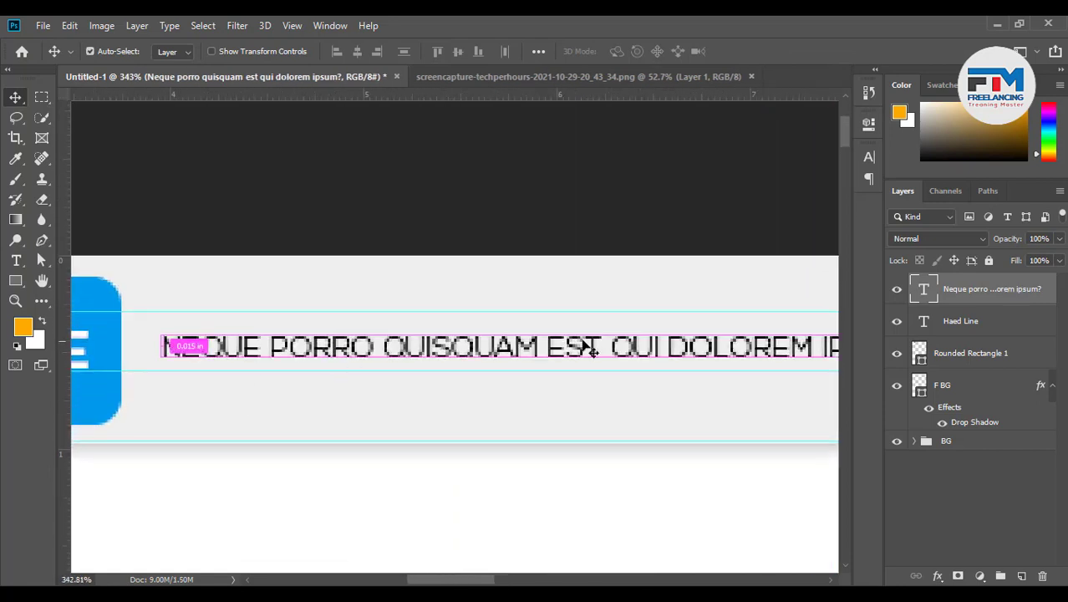
pyautogui.keyDown('ctrl'); pyautogui.click(978, 383); pyautogui.keyUp('ctrl')
pyautogui.click(457, 55)
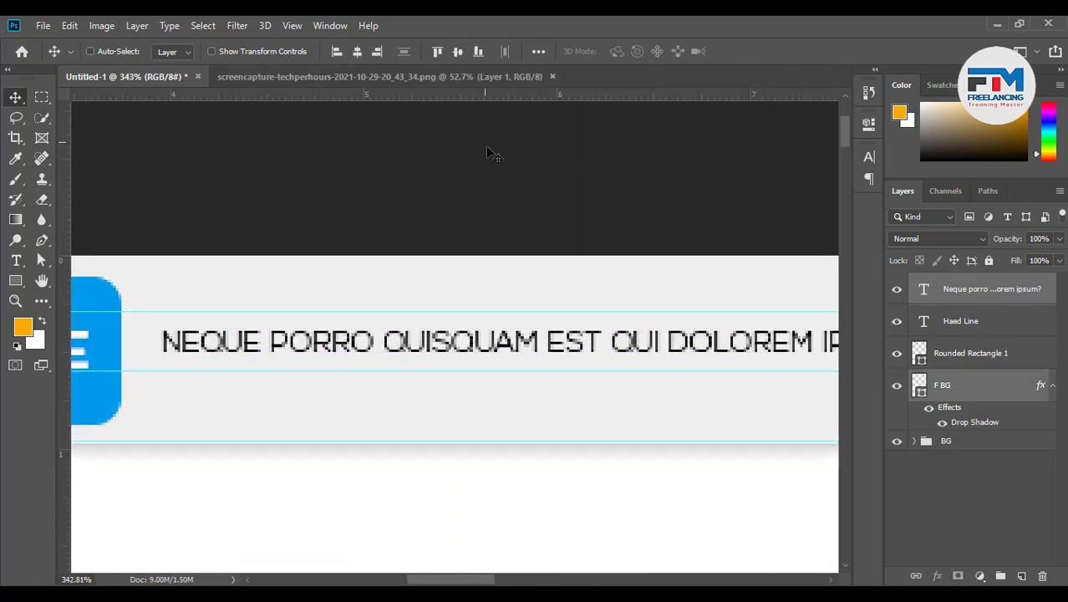
pyautogui.keyDown('ctrl'); pyautogui.click(982, 298); pyautogui.keyUp('ctrl')
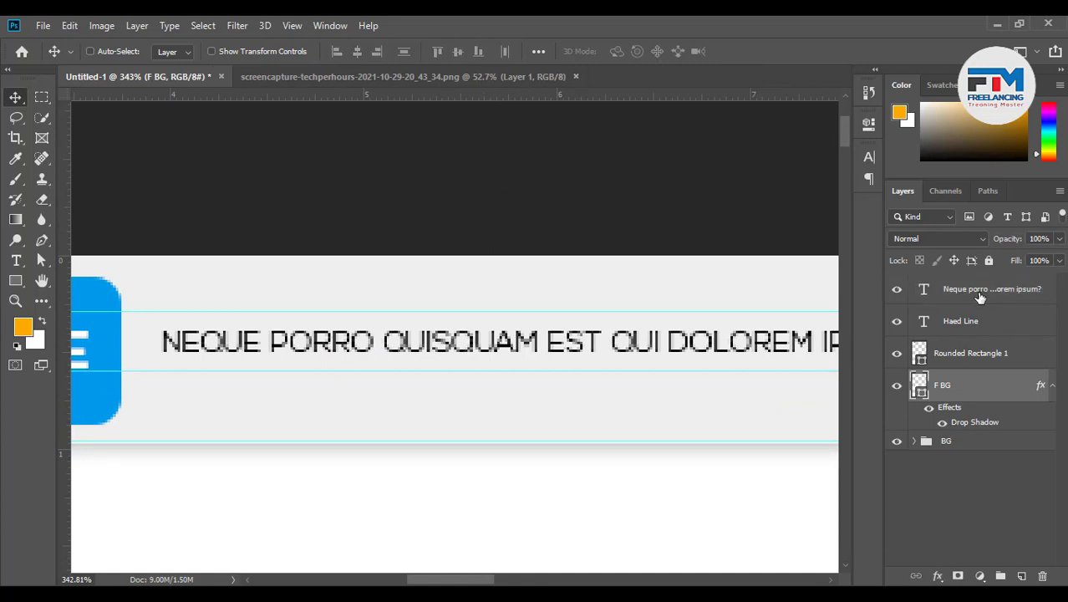
pyautogui.scroll(-8, 488, 398)
pyautogui.scroll(8, 161, 384)
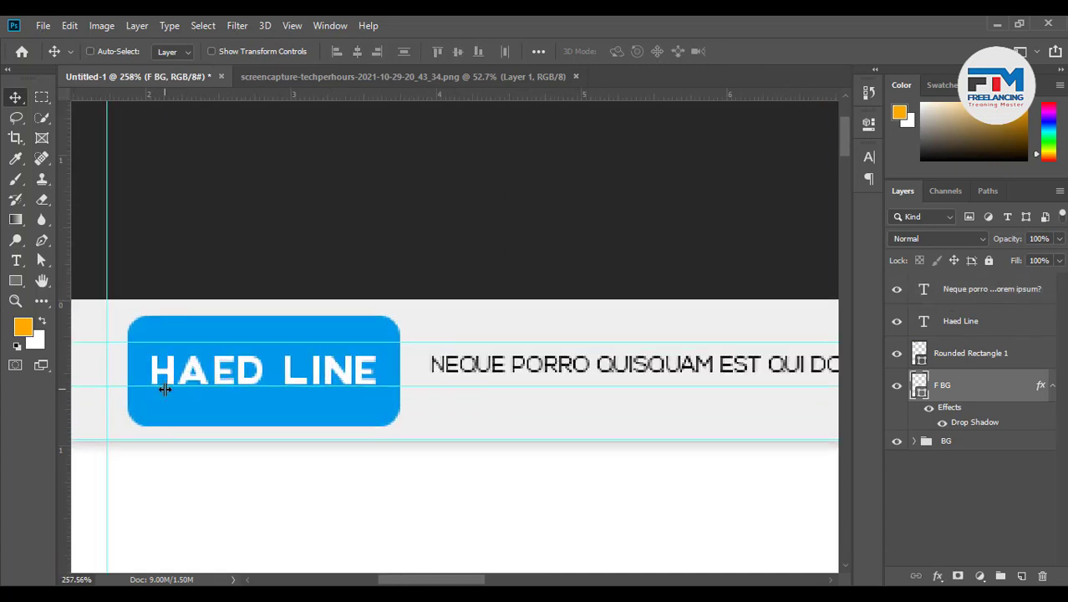
# Vertically centre the HAED LINE text and its blue Rounded Rectangle 1 on the F BG bar
pyautogui.click(235, 376)
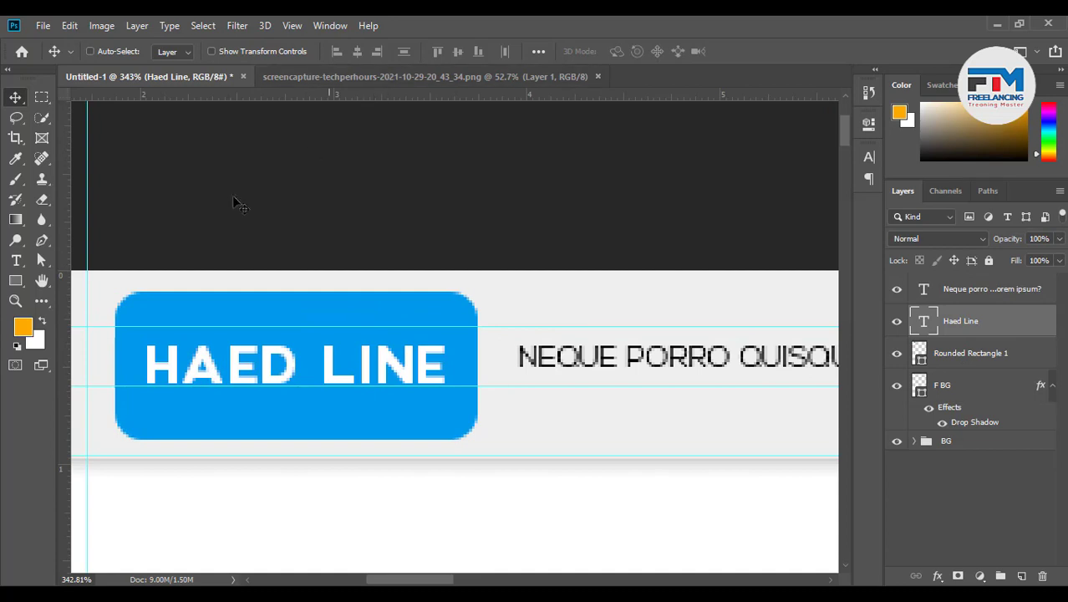
pyautogui.keyDown('ctrl'); pyautogui.keyDown('shift'); pyautogui.click(576, 429); pyautogui.keyUp('shift'); pyautogui.keyUp('ctrl')
pyautogui.click(457, 52)
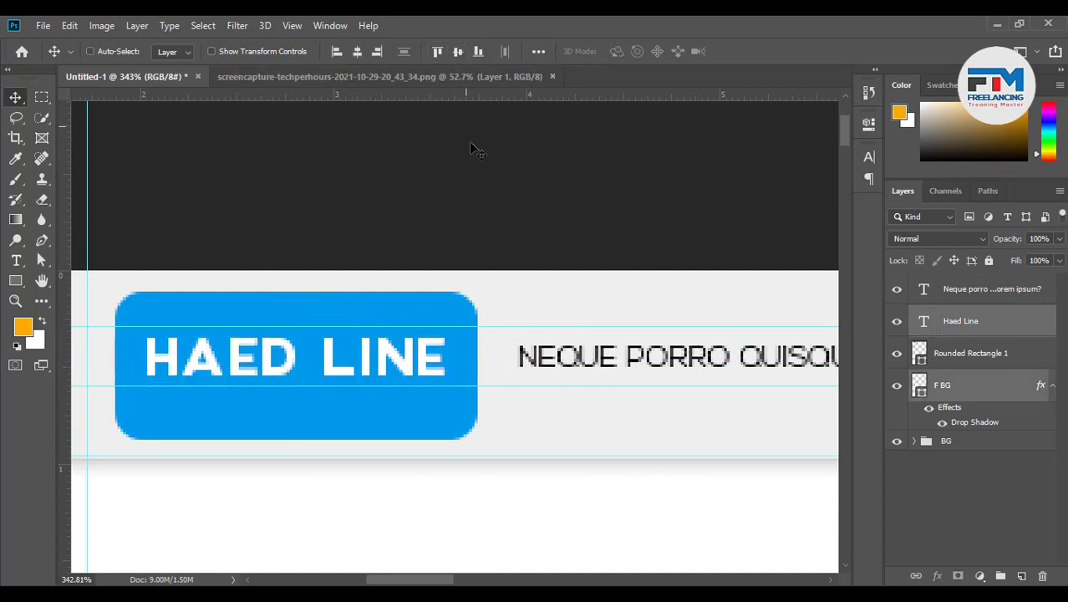
pyautogui.click(959, 353)
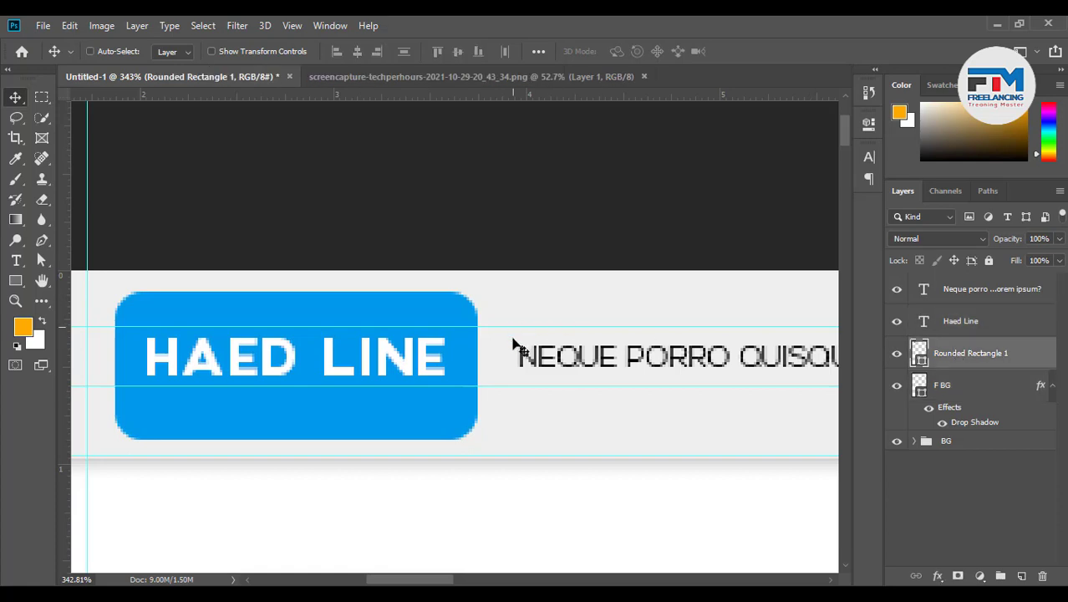
pyautogui.keyDown('ctrl'); pyautogui.click(986, 397); pyautogui.keyUp('ctrl')
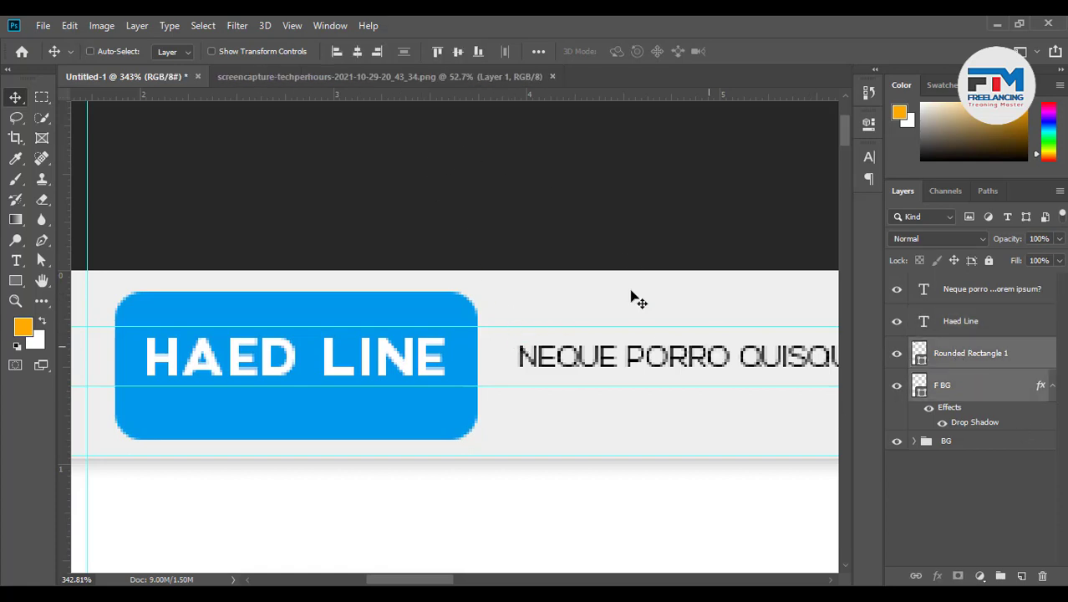
pyautogui.click(458, 52)
pyautogui.scroll(-8, 332, 362)
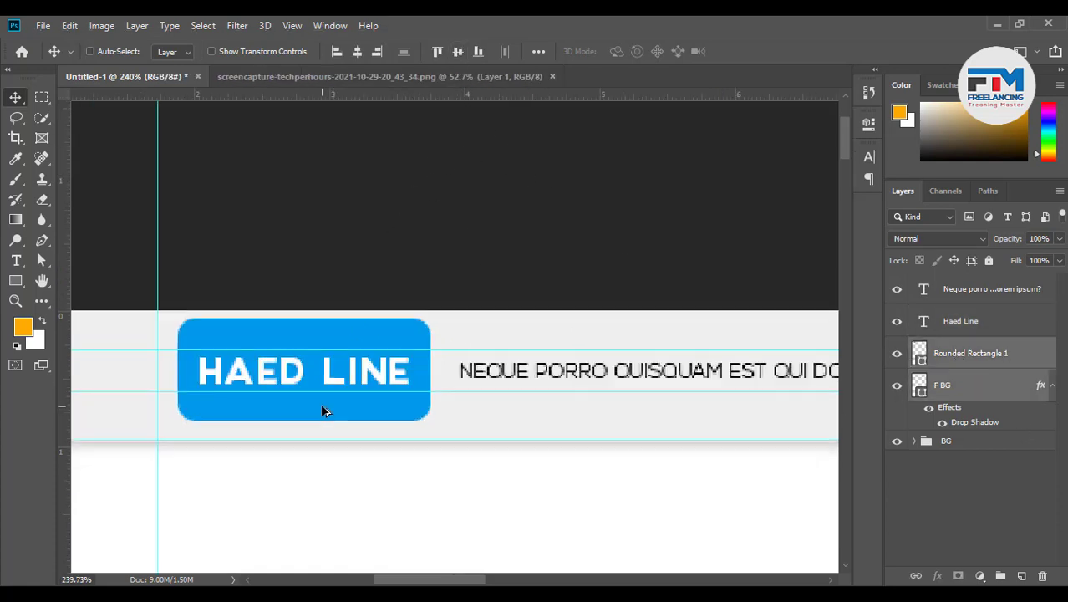
pyautogui.scroll(3, 747, 432)
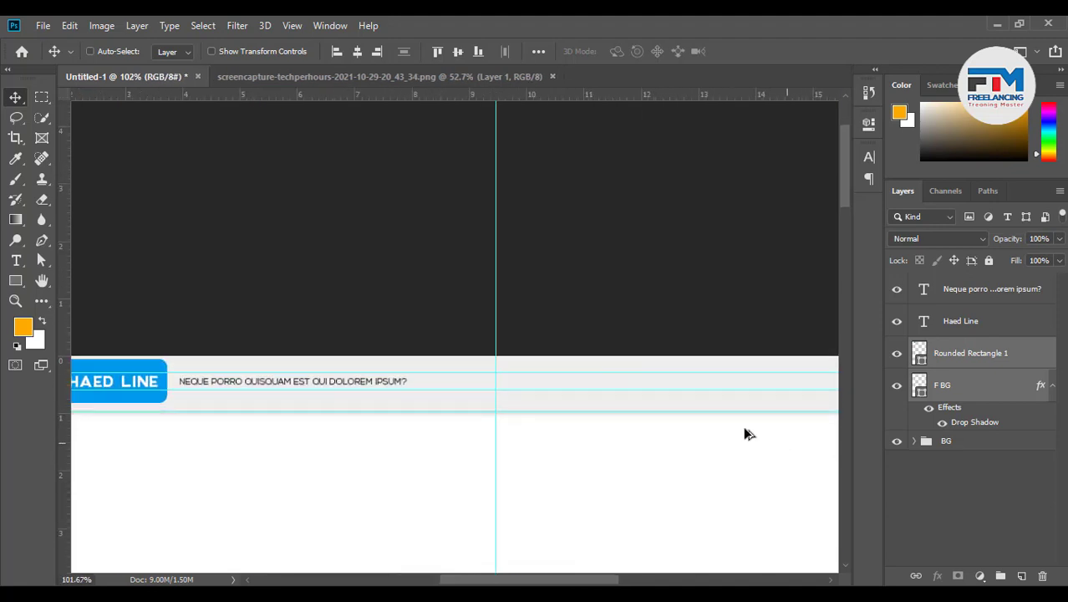
pyautogui.scroll(-3, 701, 383)
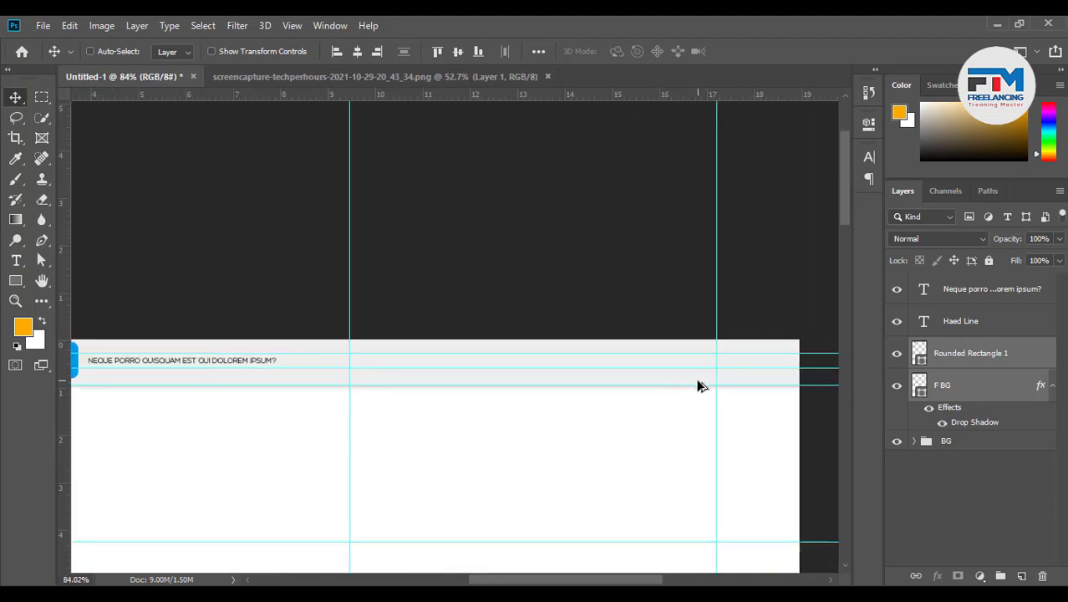
pyautogui.scroll(5, 721, 370)
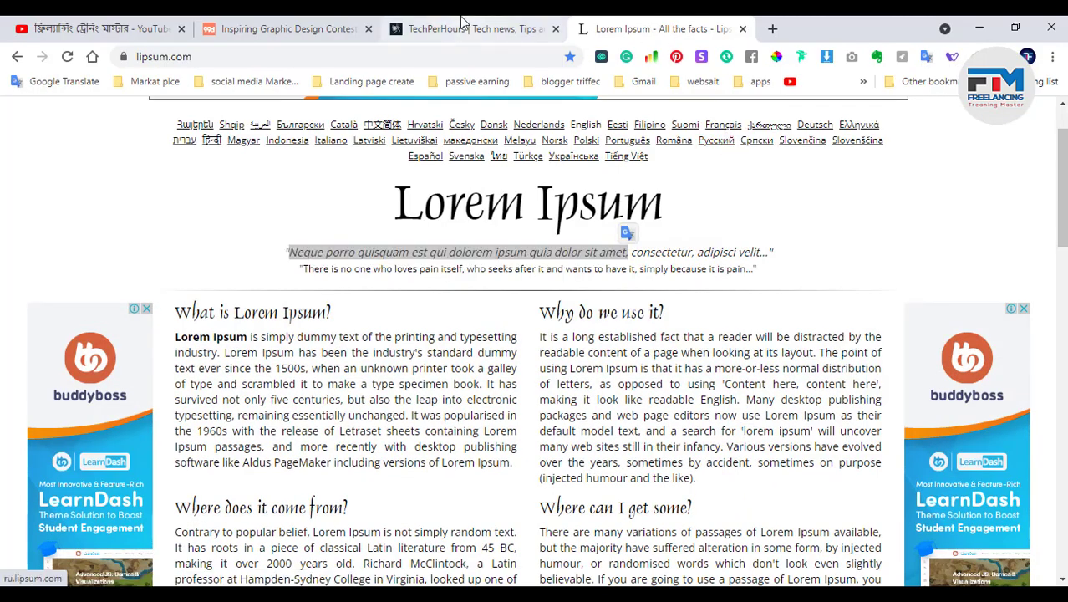
# Select the 'Today is Friday, October 29. | 9:04:31 PM' line in the TechPerHours header
pyautogui.click(462, 25)
pyautogui.moveTo(782, 120); pyautogui.dragTo(968, 126)
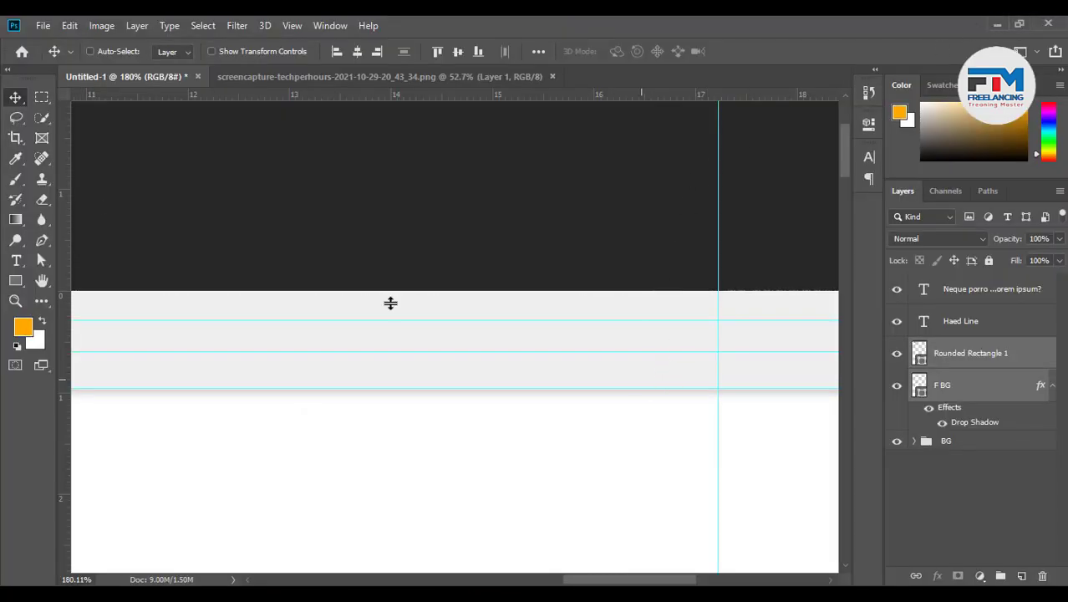
# Paste the copied date line as new text below the header bar
pyautogui.click(16, 261)
pyautogui.moveTo(440, 328); pyautogui.dragTo(429, 443)
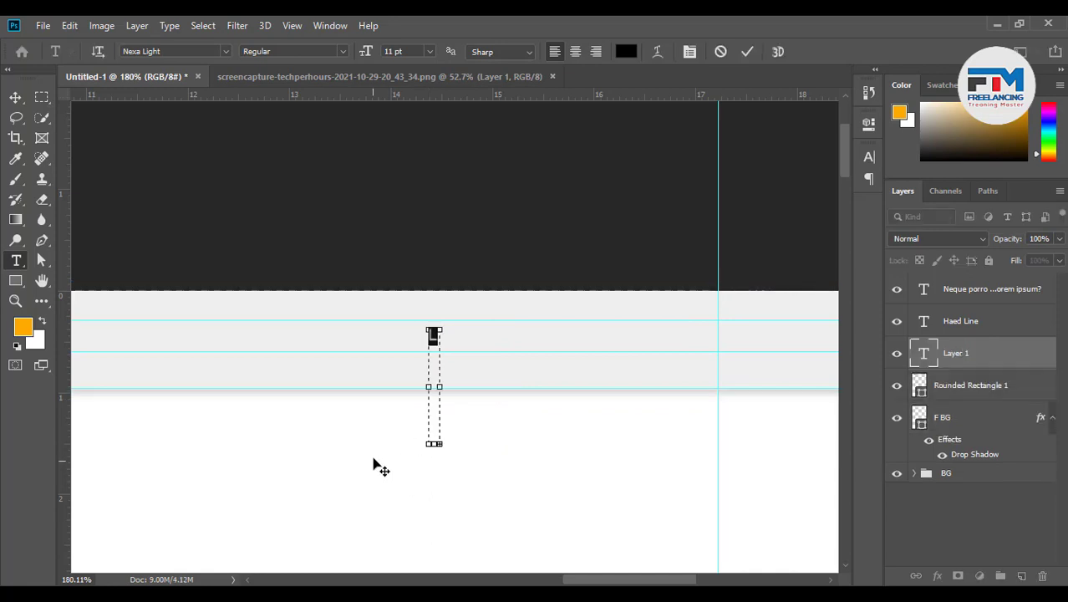
pyautogui.click(720, 54)
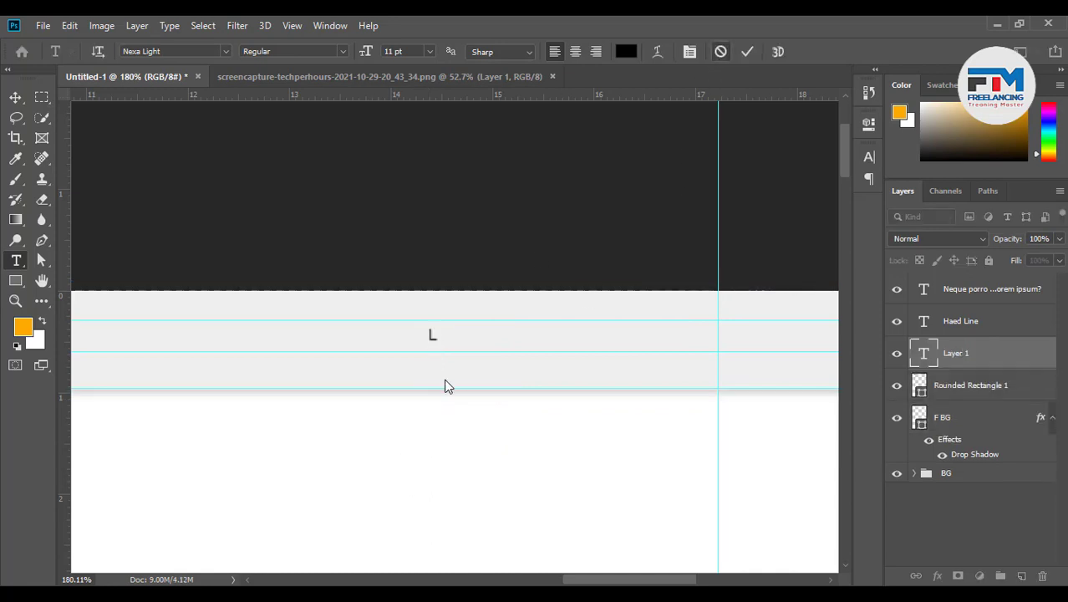
pyautogui.click(399, 446)
pyautogui.write('TODAY IS FRIDAY, OCTOBER 29, | 9:04:31 PM')
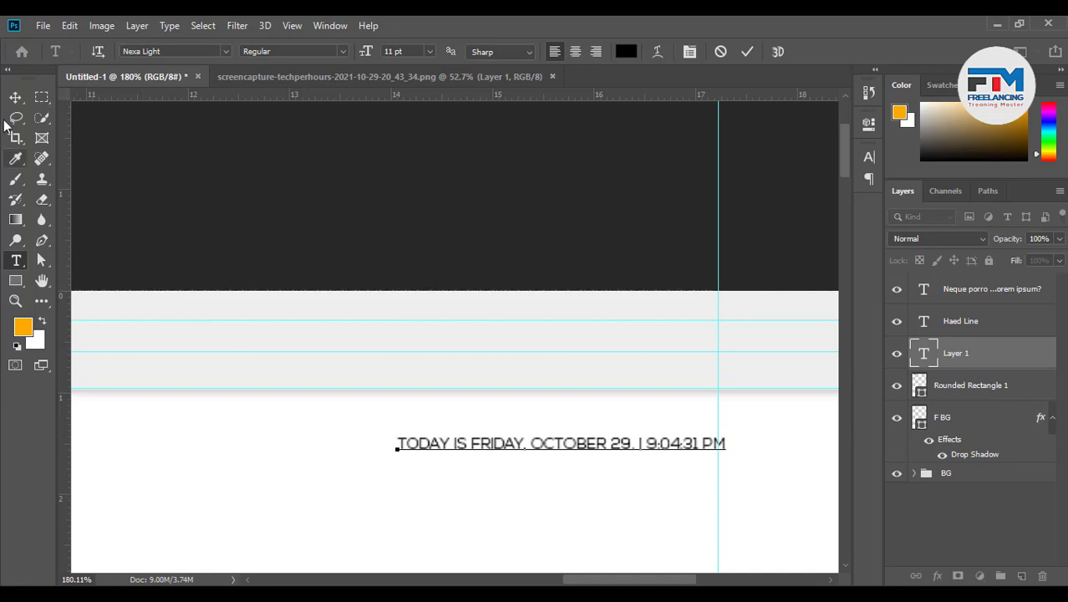
# Set the date text to 8 pt and commit it
pyautogui.click(15, 98)
pyautogui.doubleClick(613, 448)
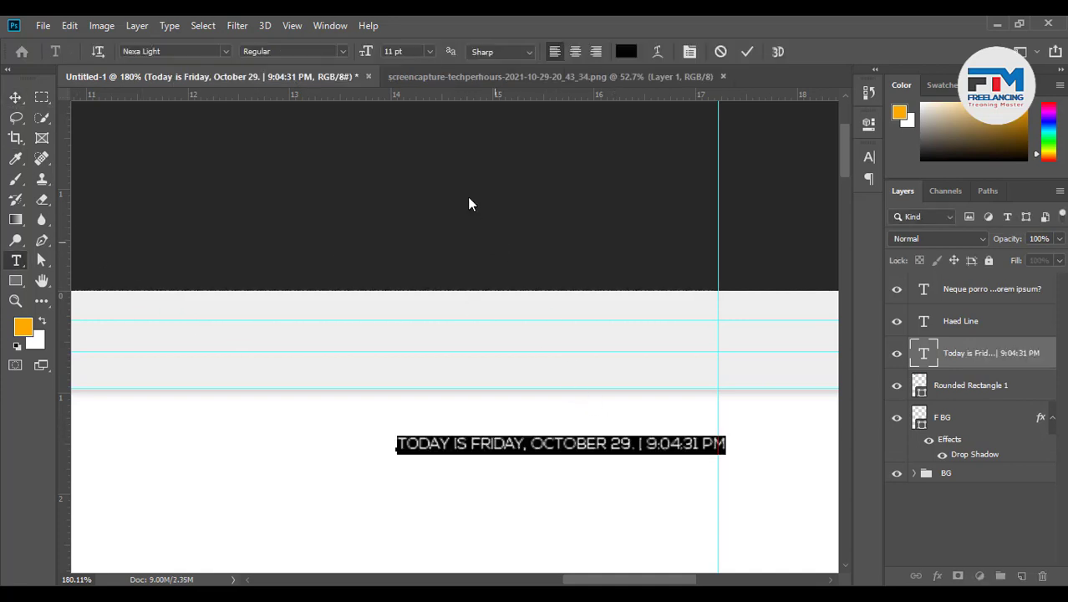
pyautogui.click(415, 51)
pyautogui.write('9')
pyautogui.press('Return')
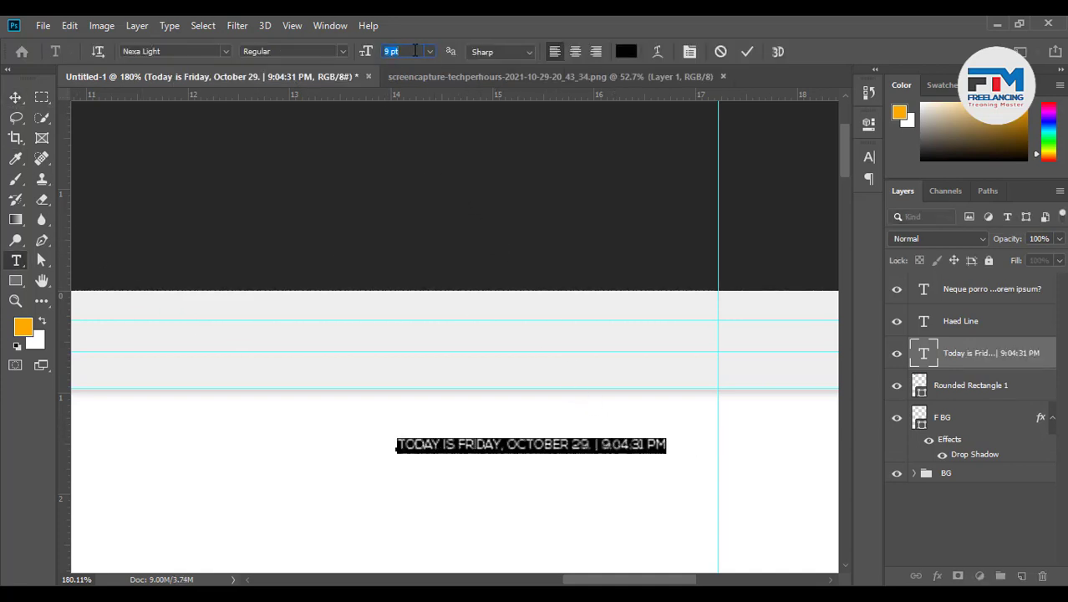
pyautogui.write('8')
pyautogui.press('Return')
pyautogui.click(745, 52)
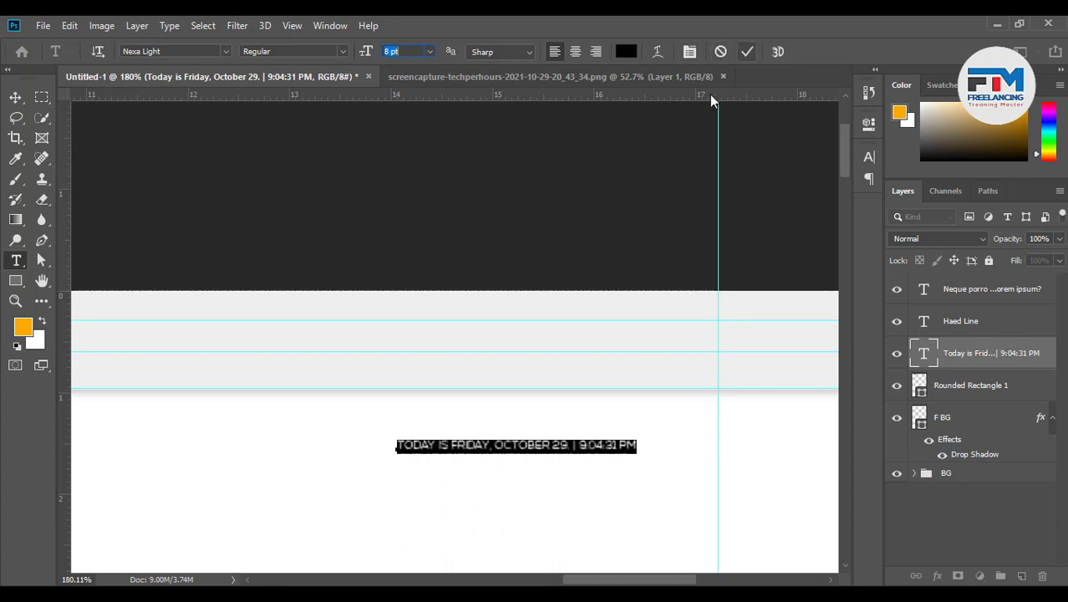
# Move the date line into the grey header bar and add a vertical guide beside it
pyautogui.moveTo(568, 493); pyautogui.dragTo(638, 377)
pyautogui.scroll(-6, 742, 398)
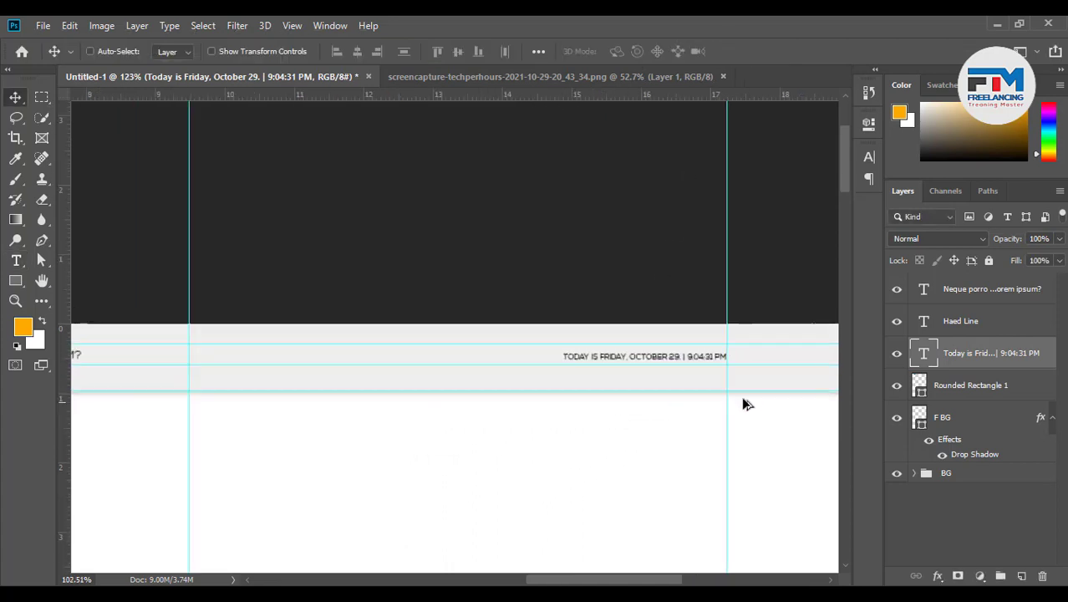
pyautogui.scroll(5, 535, 387)
pyautogui.scroll(1, 526, 385)
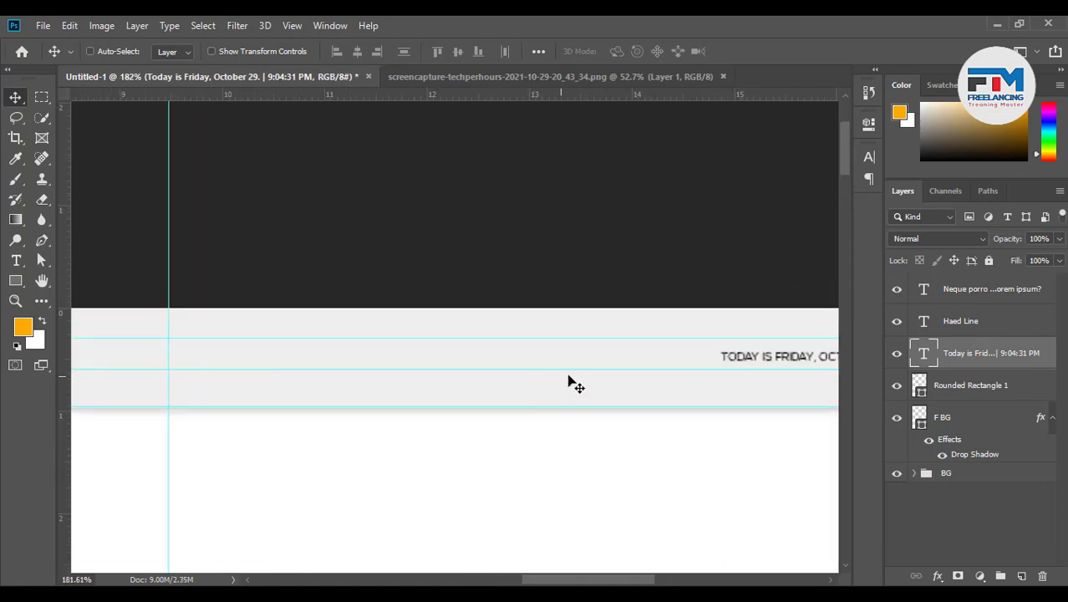
pyautogui.moveTo(107, 359); pyautogui.dragTo(719, 378)
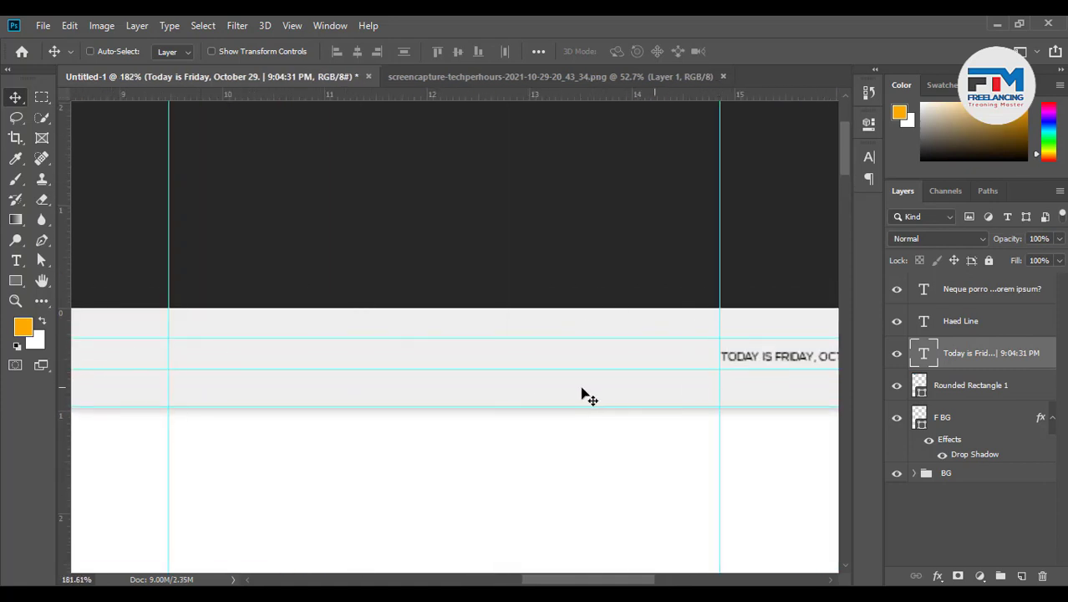
pyautogui.scroll(-3, 584, 394)
pyautogui.scroll(4, 585, 423)
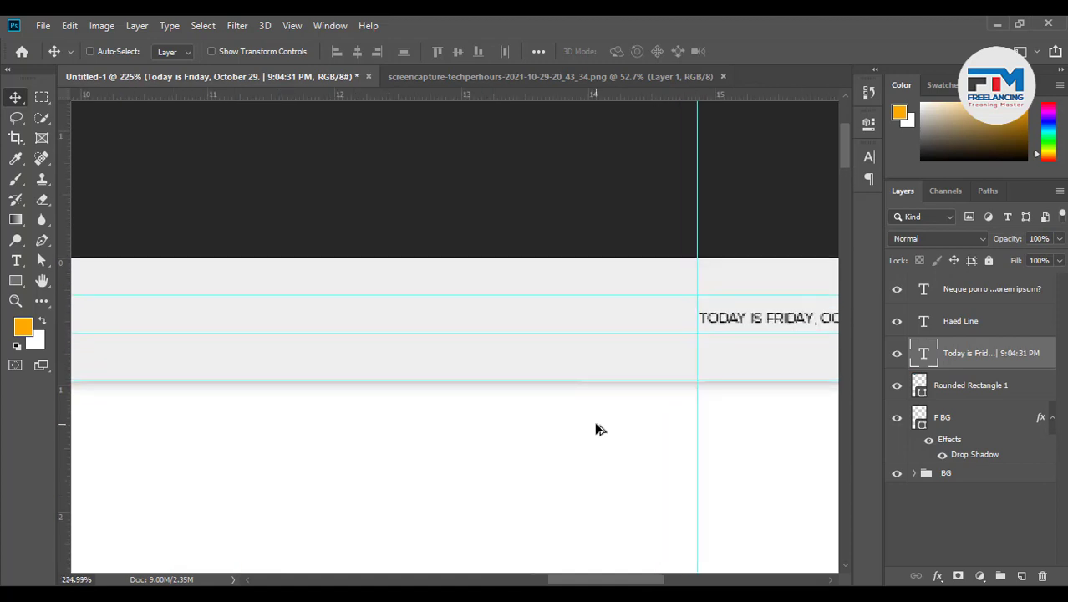
pyautogui.scroll(-2, 653, 369)
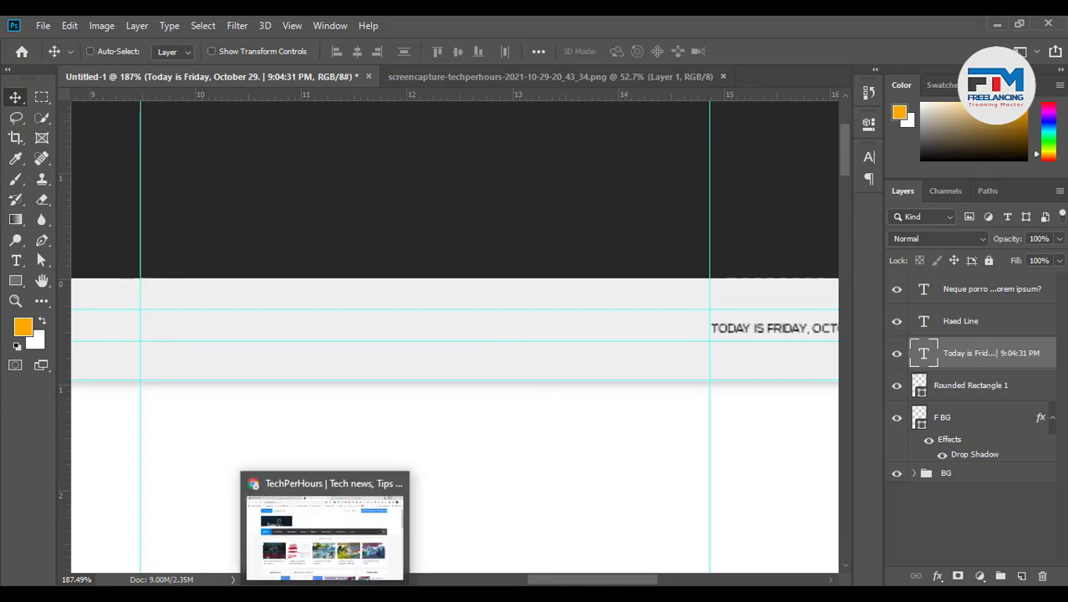
# Search Google in a new Chrome tab for 'social icon' images
pyautogui.click(324, 526)
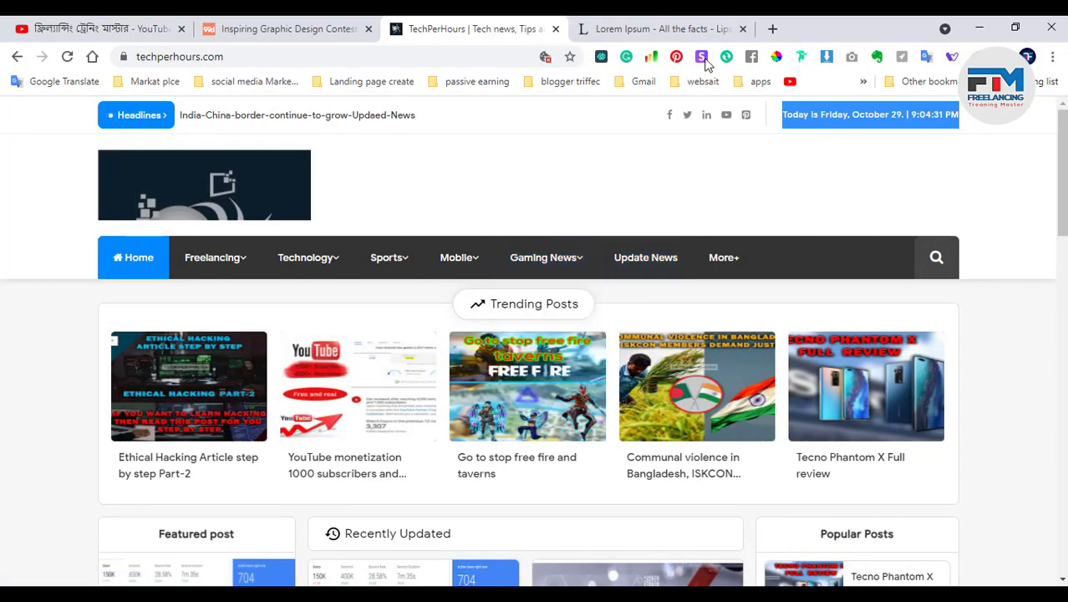
pyautogui.click(660, 28)
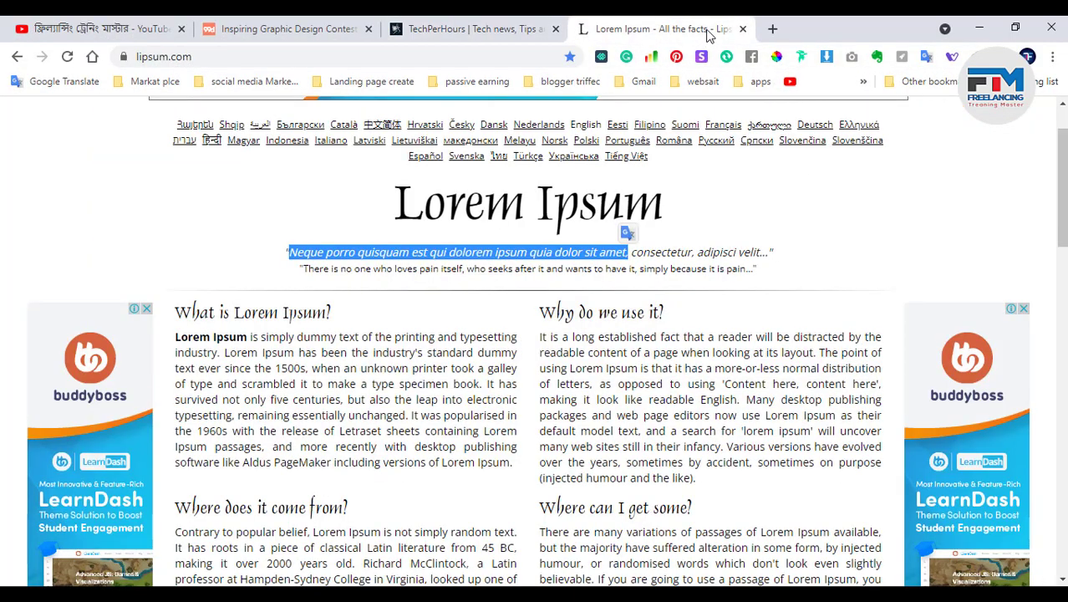
pyautogui.click(772, 29)
pyautogui.write('s')
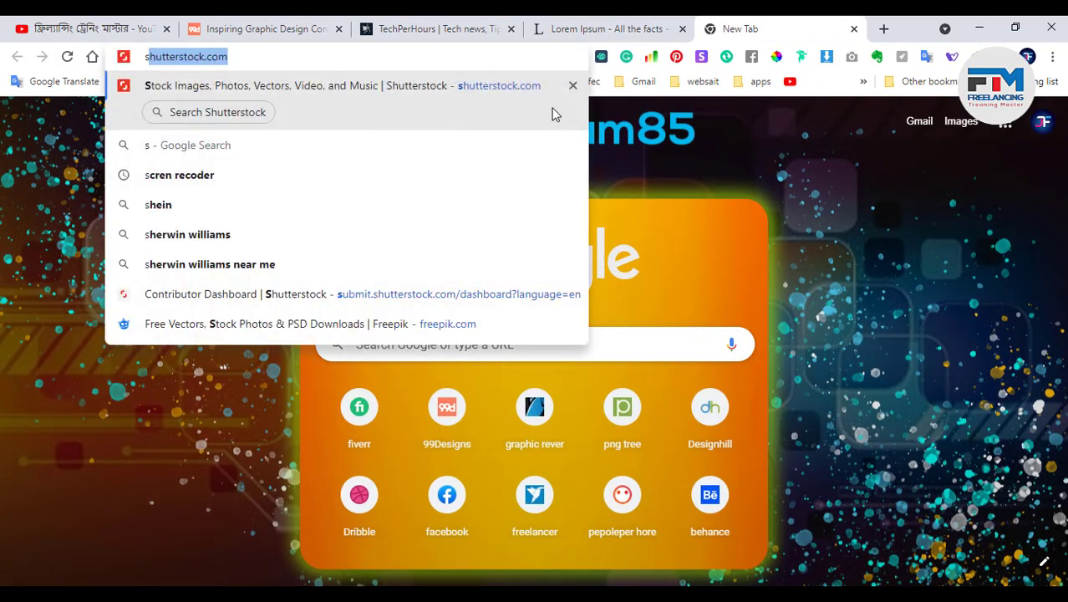
pyautogui.write('ocail')
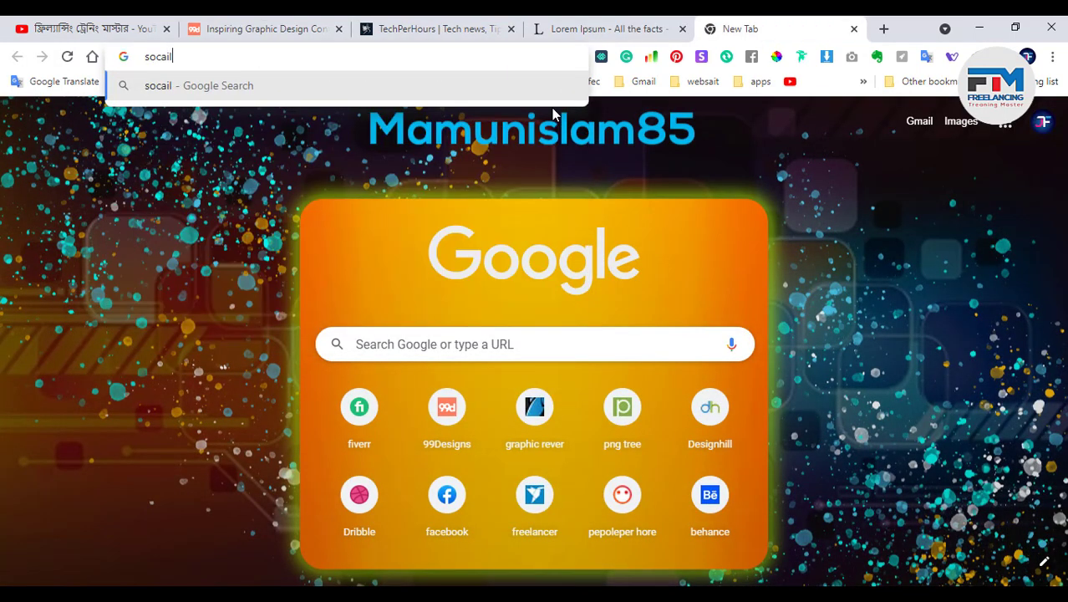
pyautogui.write(' icol')
pyautogui.press('Return')
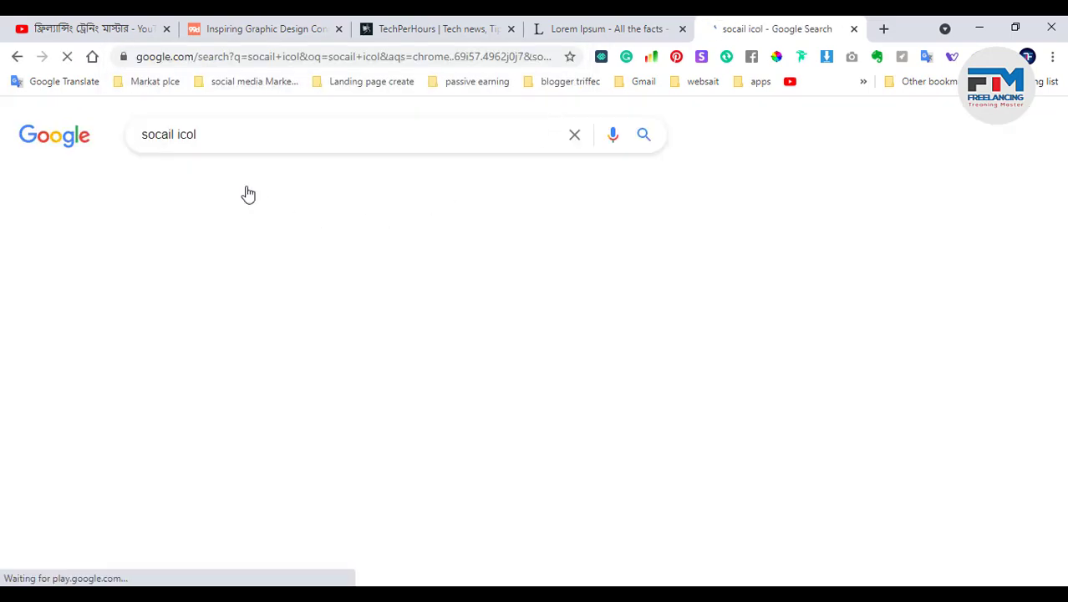
pyautogui.click(314, 252)
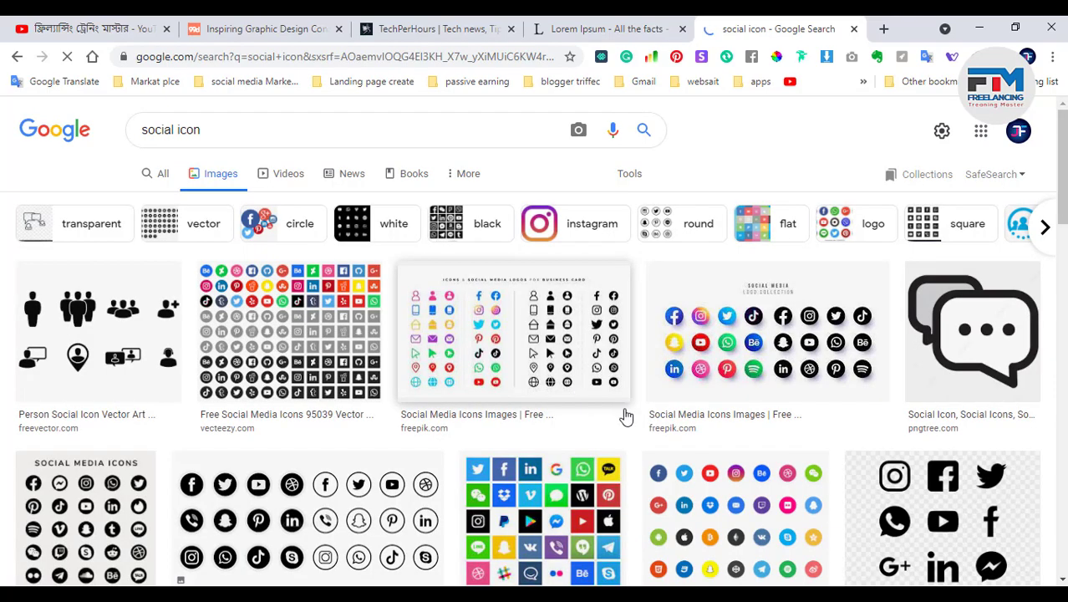
pyautogui.scroll(-2, 532, 475)
# Copy the white social media icons image and return to Photoshop
pyautogui.click(275, 398)
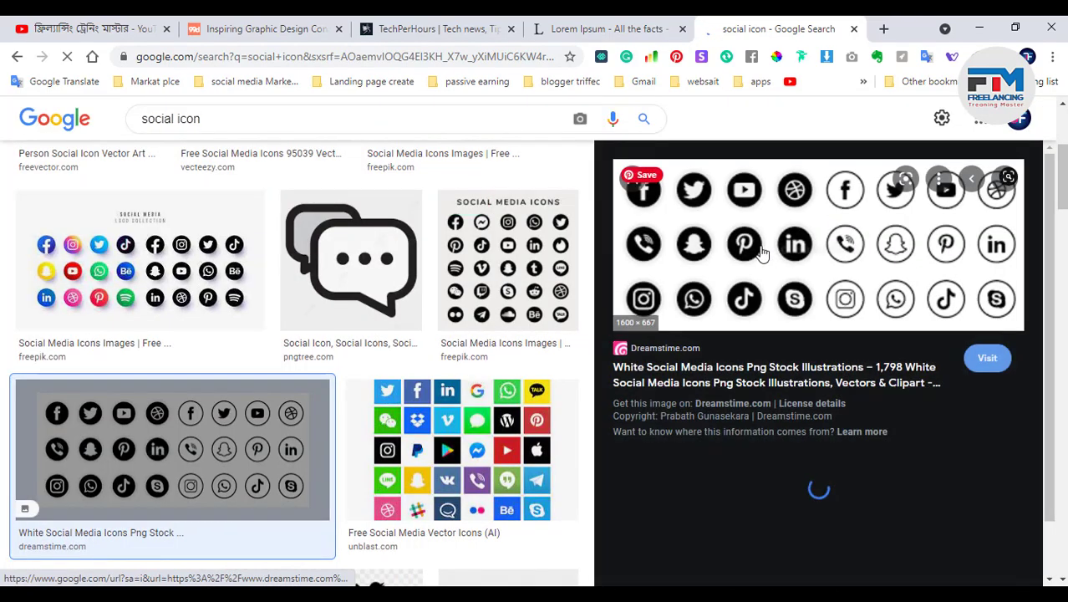
pyautogui.rightClick(777, 230)
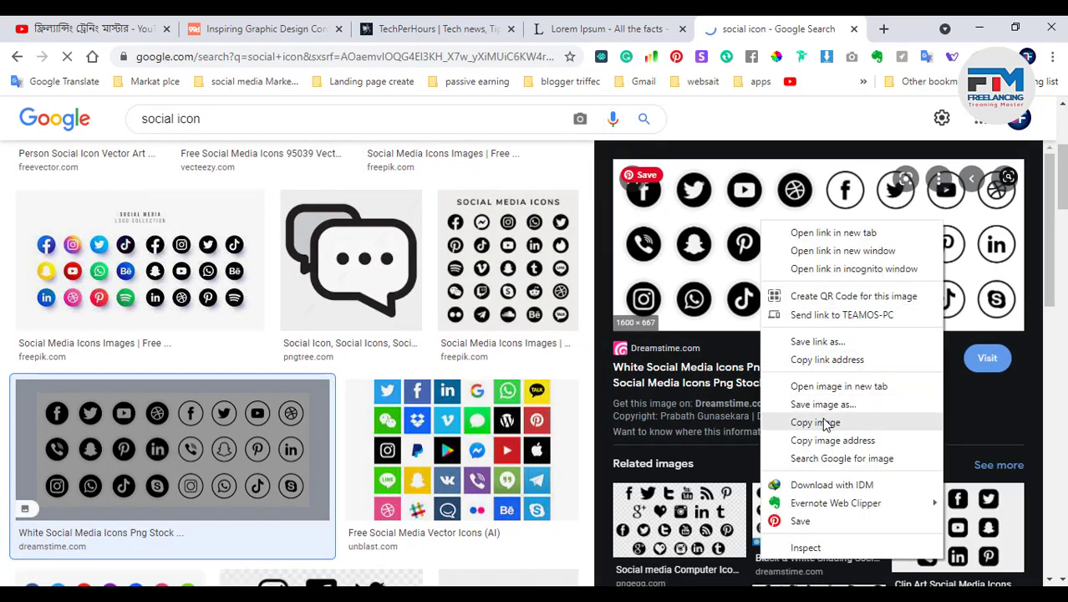
pyautogui.click(823, 423)
pyautogui.click(979, 28)
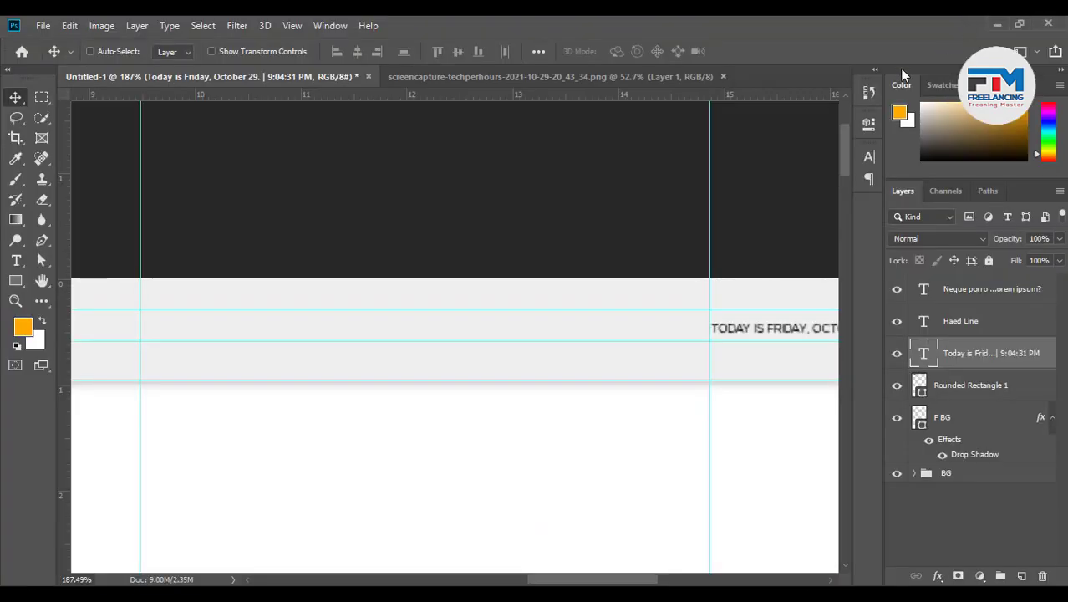
# Paste the social icons as Layer 1, scaled to 9.41% and placed beside the date line
pyautogui.hotkey('ctrl', 'v')
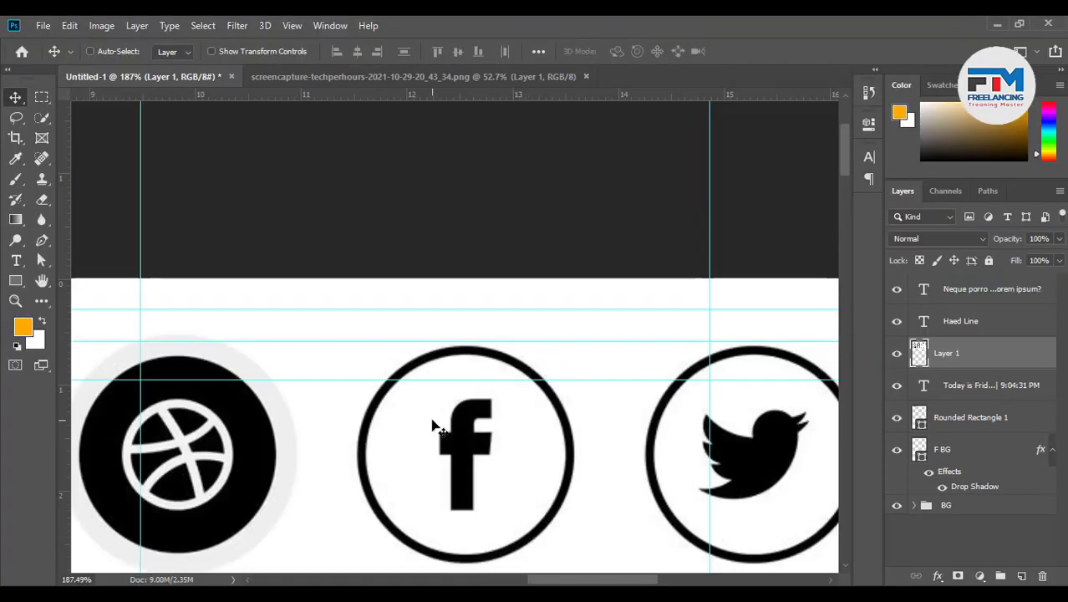
pyautogui.hotkey('ctrl', 't')
pyautogui.moveTo(310, 284); pyautogui.dragTo(382, 520)
pyautogui.moveTo(410, 536); pyautogui.dragTo(380, 502)
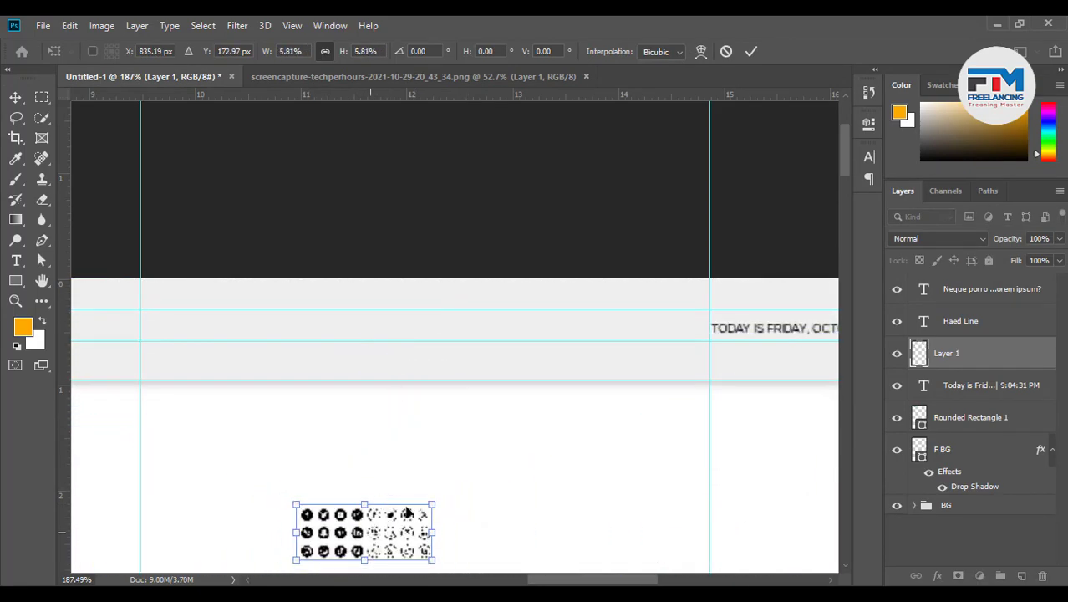
pyautogui.moveTo(427, 552); pyautogui.dragTo(689, 396)
pyautogui.moveTo(673, 358); pyautogui.dragTo(657, 383)
pyautogui.scroll(8, 659, 378)
pyautogui.scroll(2, 660, 383)
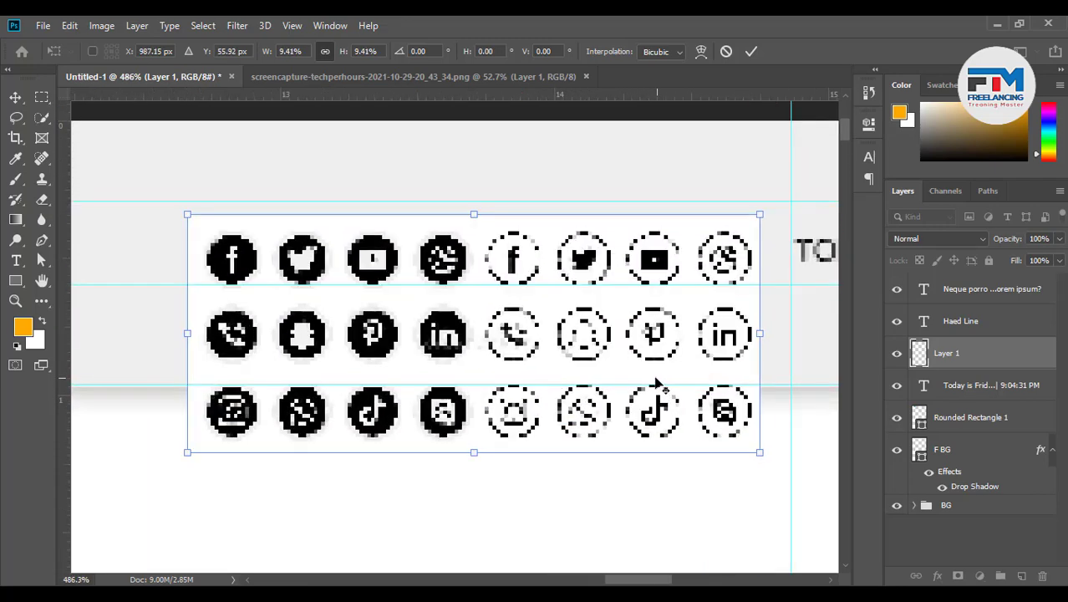
pyautogui.click(750, 51)
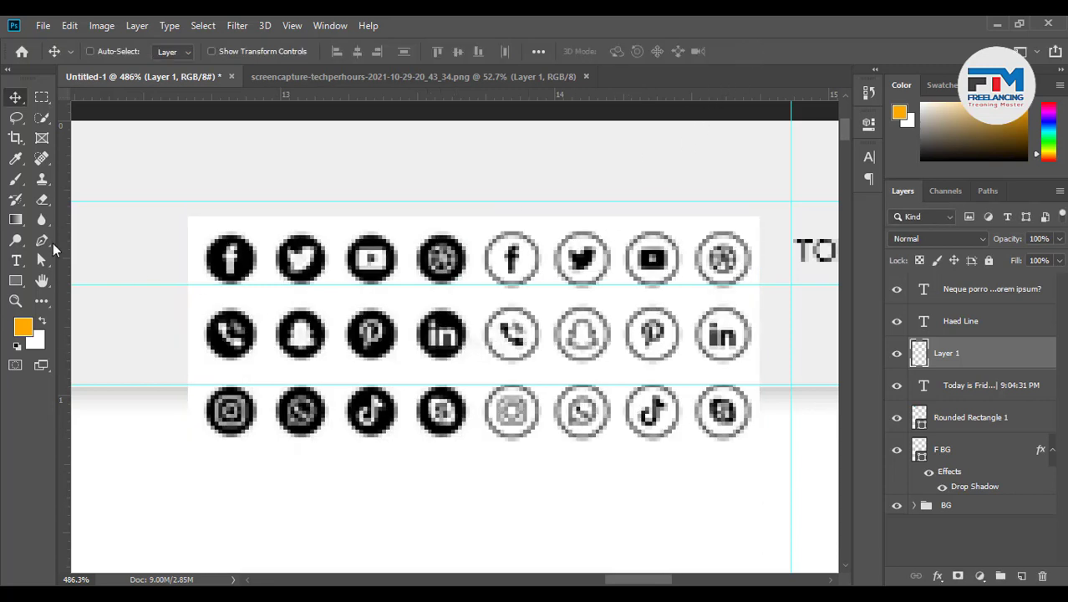
# Delete the lower two icon rows and the four outline icons using rectangular marquee selections
pyautogui.click(41, 97)
pyautogui.moveTo(173, 496); pyautogui.dragTo(765, 302)
pyautogui.press('Delete')
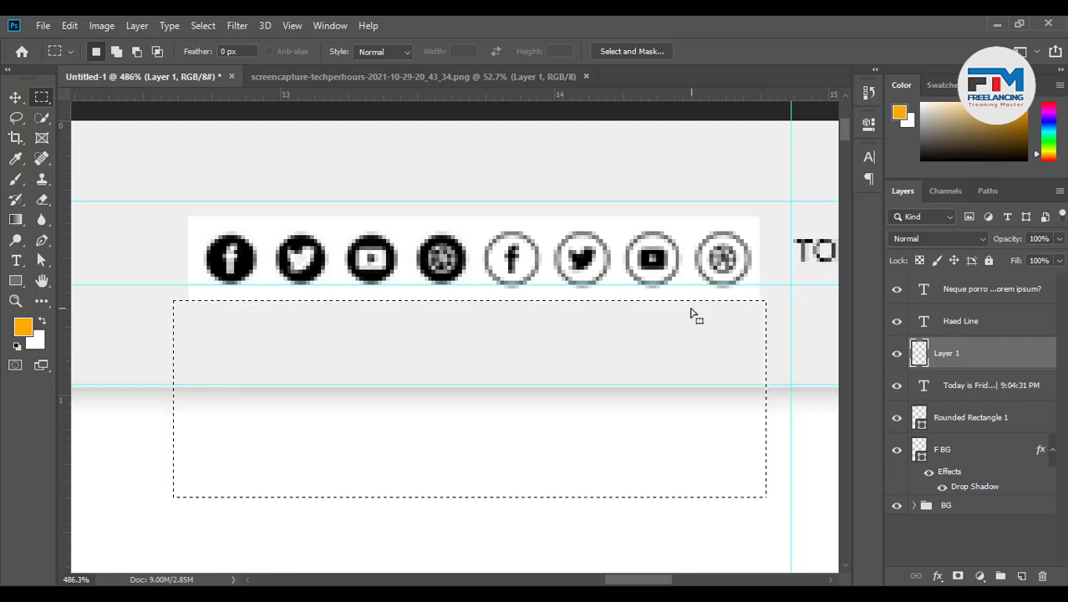
pyautogui.hotkey('ctrl', 'd')
pyautogui.moveTo(479, 207); pyautogui.dragTo(794, 336)
pyautogui.press('Delete')
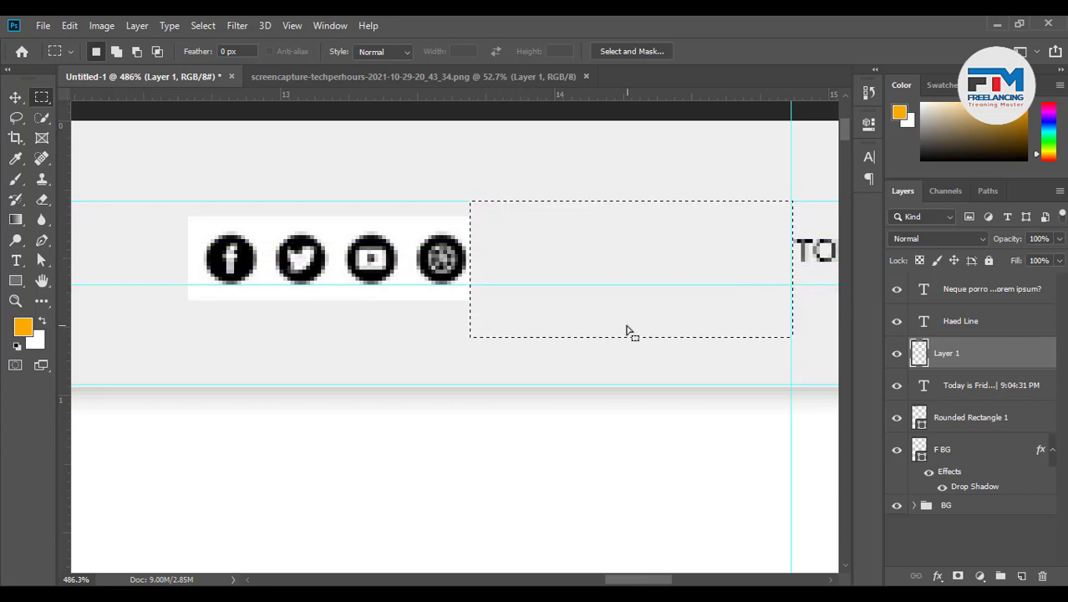
pyautogui.hotkey('ctrl', 'd')
# Erase the white background around the icons with the Magic Eraser
pyautogui.click(15, 98)
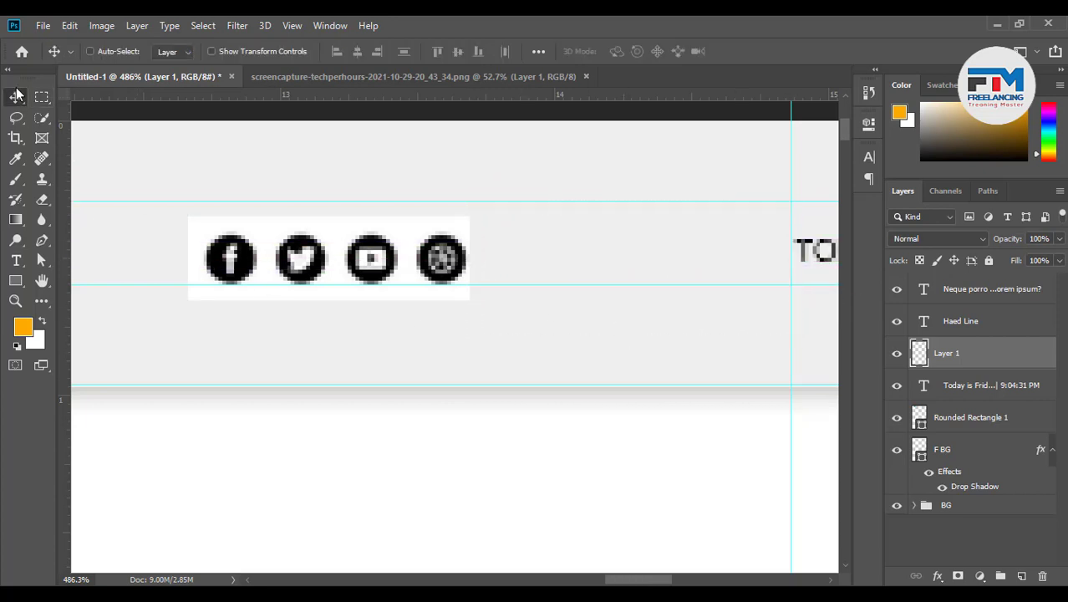
pyautogui.rightClick(43, 201)
pyautogui.click(83, 229)
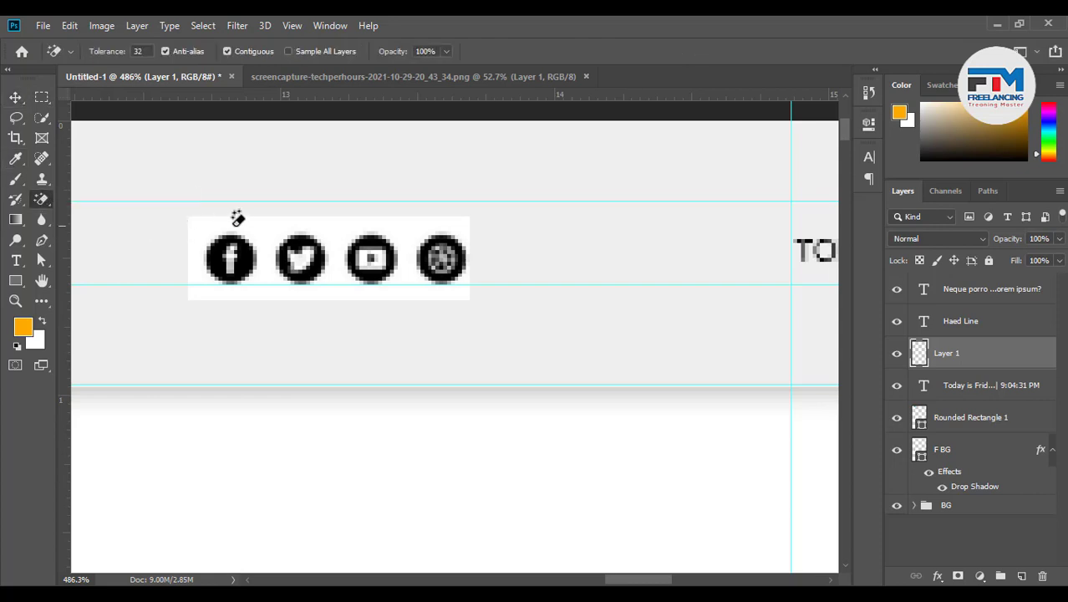
pyautogui.click(245, 219)
pyautogui.scroll(-10, 398, 254)
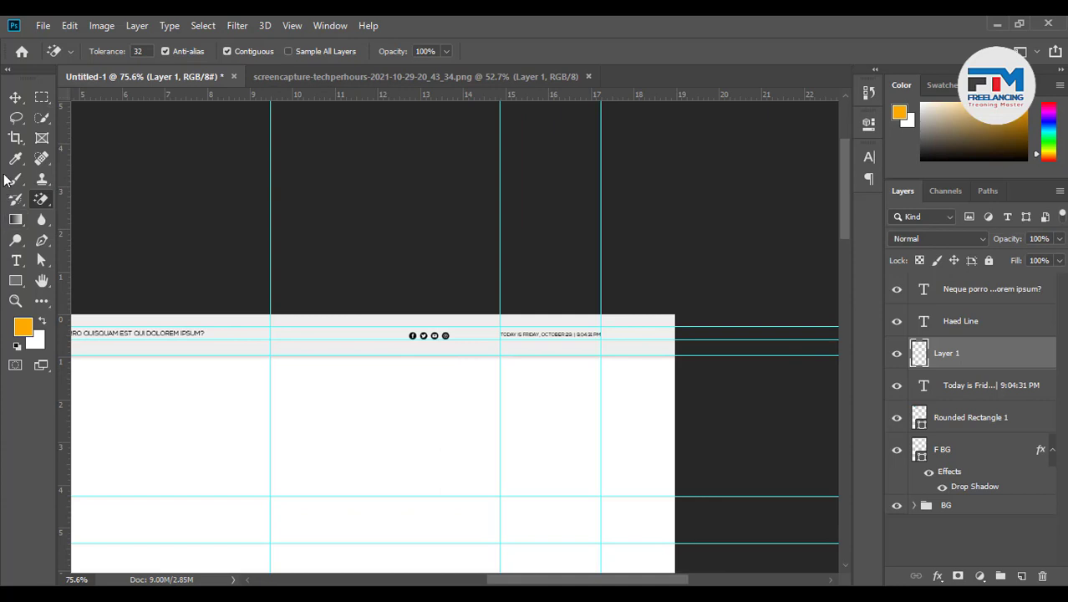
# Move the social icons along the header to sit just left of the date text
pyautogui.click(15, 97)
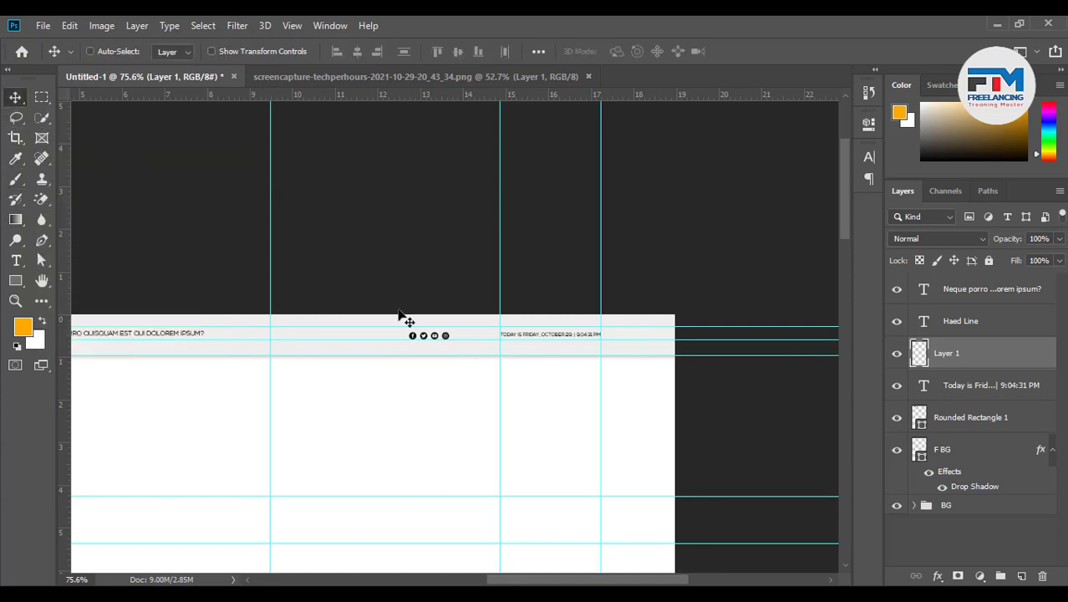
pyautogui.moveTo(447, 338); pyautogui.dragTo(461, 383)
pyautogui.scroll(5, 473, 386)
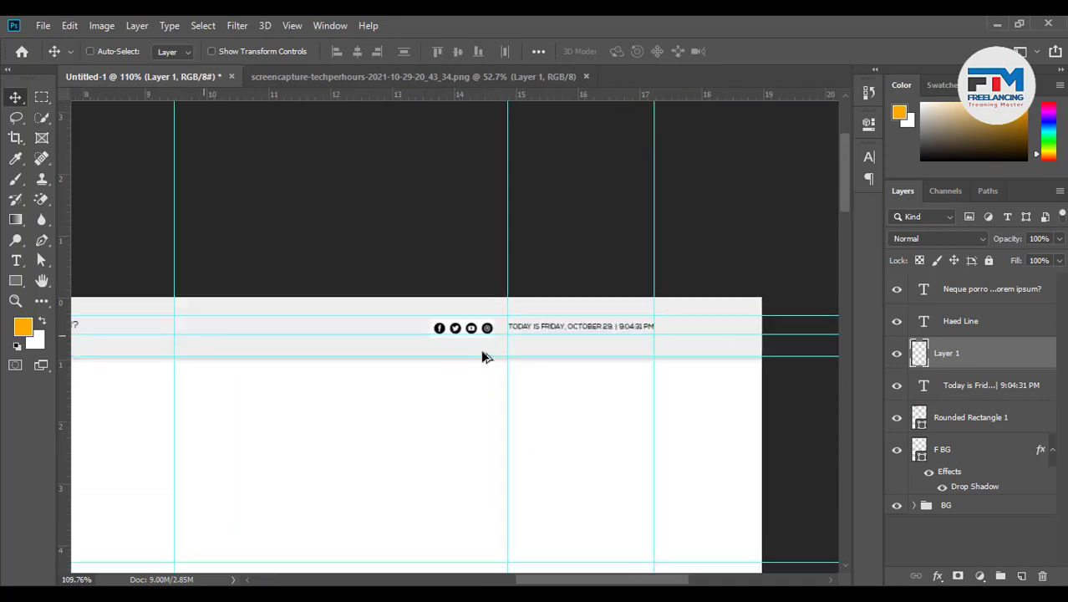
pyautogui.scroll(2, 482, 351)
pyautogui.moveTo(470, 327)
pyautogui.mouseDown()
pyautogui.moveTo(478, 310)
pyautogui.moveTo(500, 315)
pyautogui.moveTo(471, 314)
pyautogui.mouseUp()
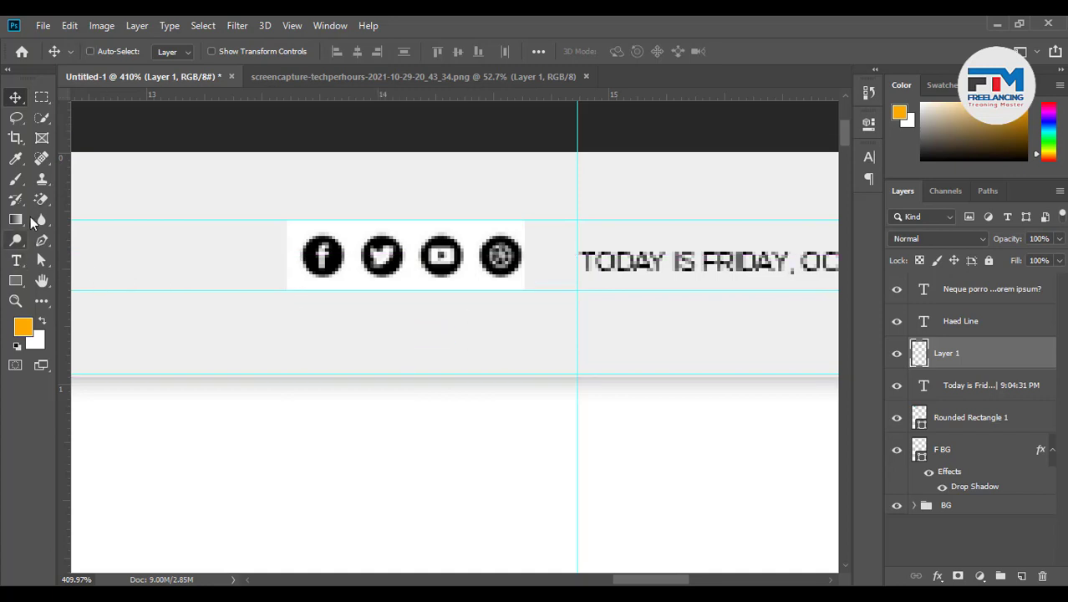
# Erase the remaining white behind the icons with the Magic Eraser
pyautogui.click(41, 202)
pyautogui.click(294, 226)
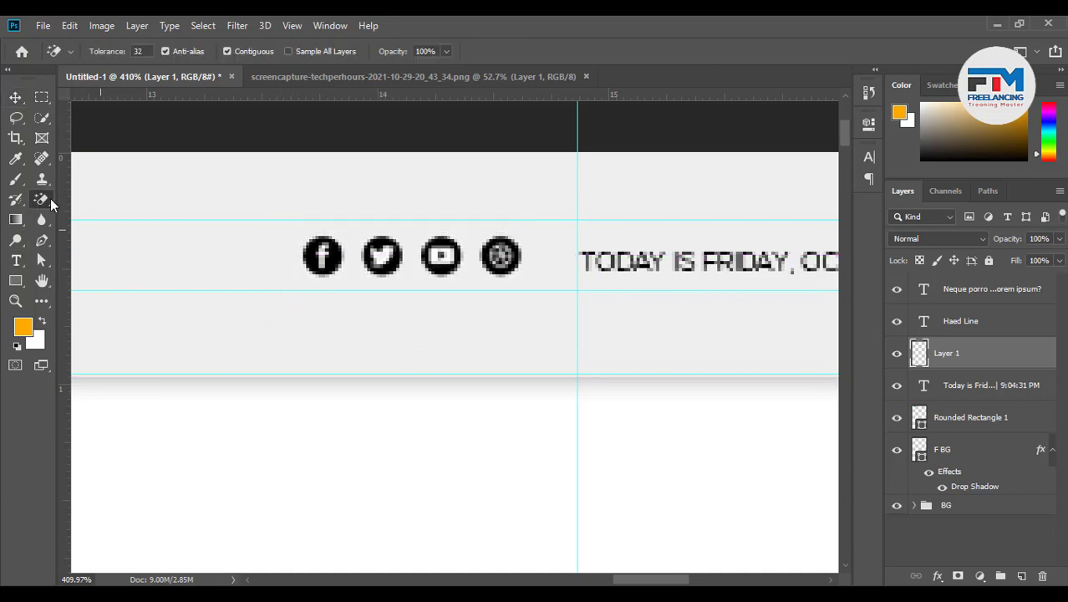
pyautogui.click(15, 97)
pyautogui.scroll(-5, 613, 434)
pyautogui.scroll(-4, 613, 441)
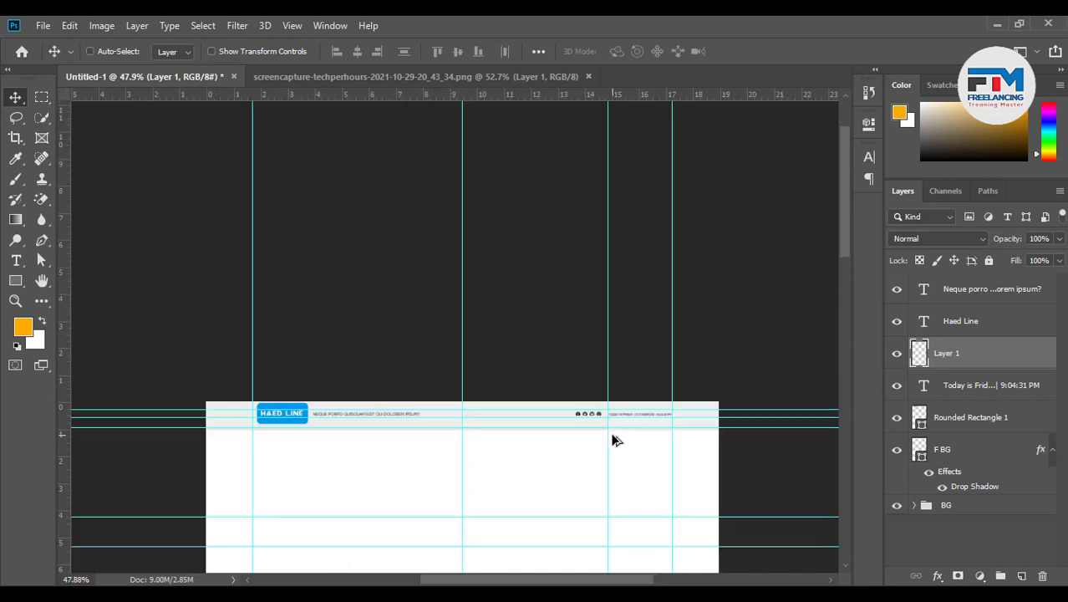
# Group the six header layers from F BG up to Neque porro into a group named Fotter
pyautogui.scroll(-3, 548, 356)
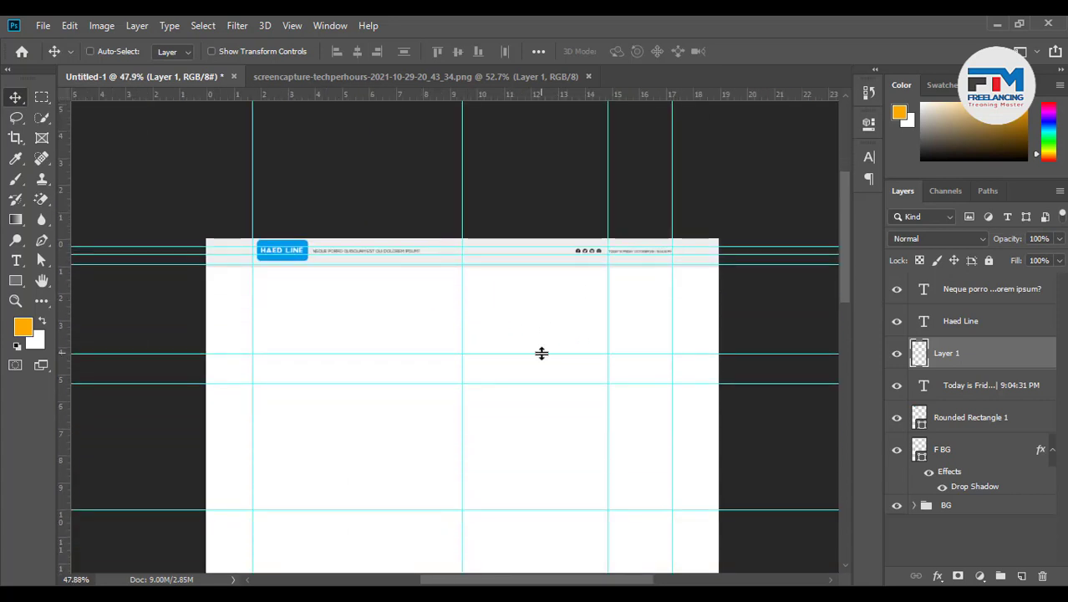
pyautogui.click(968, 451)
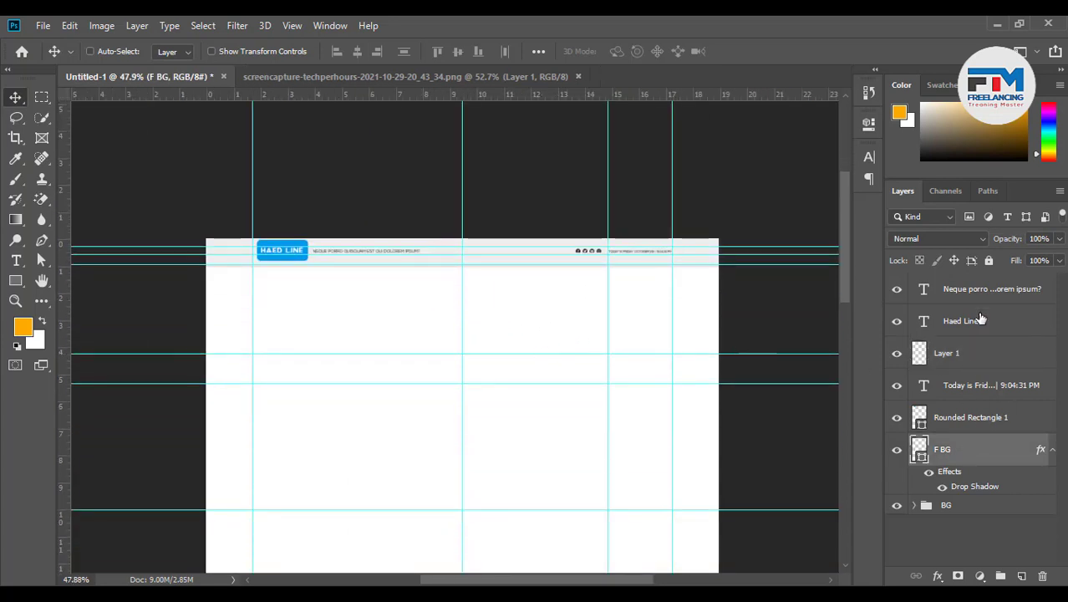
pyautogui.keyDown('shift'); pyautogui.click(978, 306); pyautogui.keyUp('shift')
pyautogui.hotkey('ctrl', 'g')
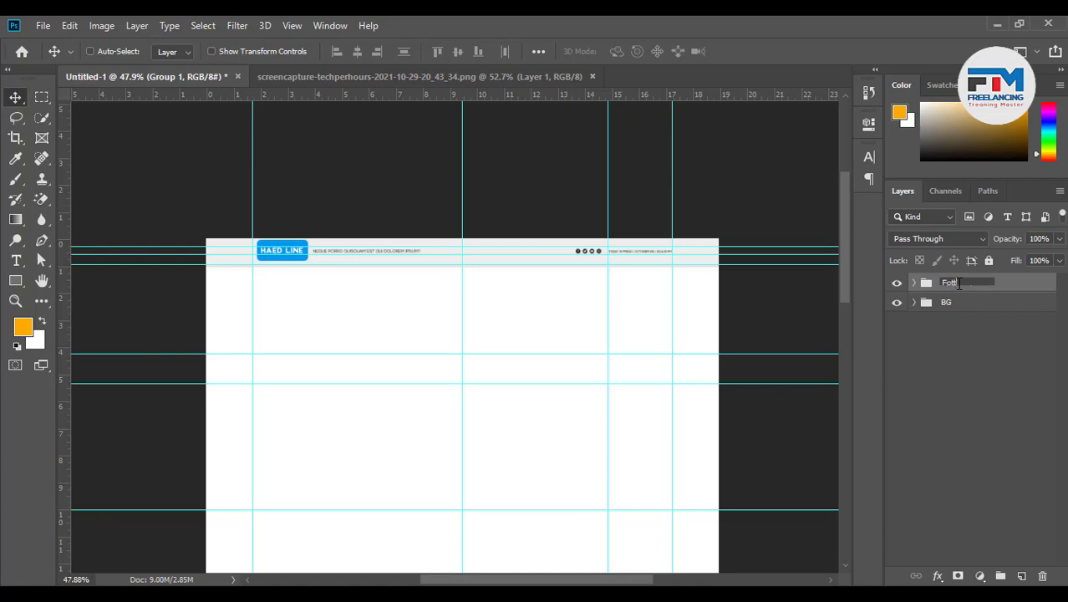
pyautogui.press('Return')
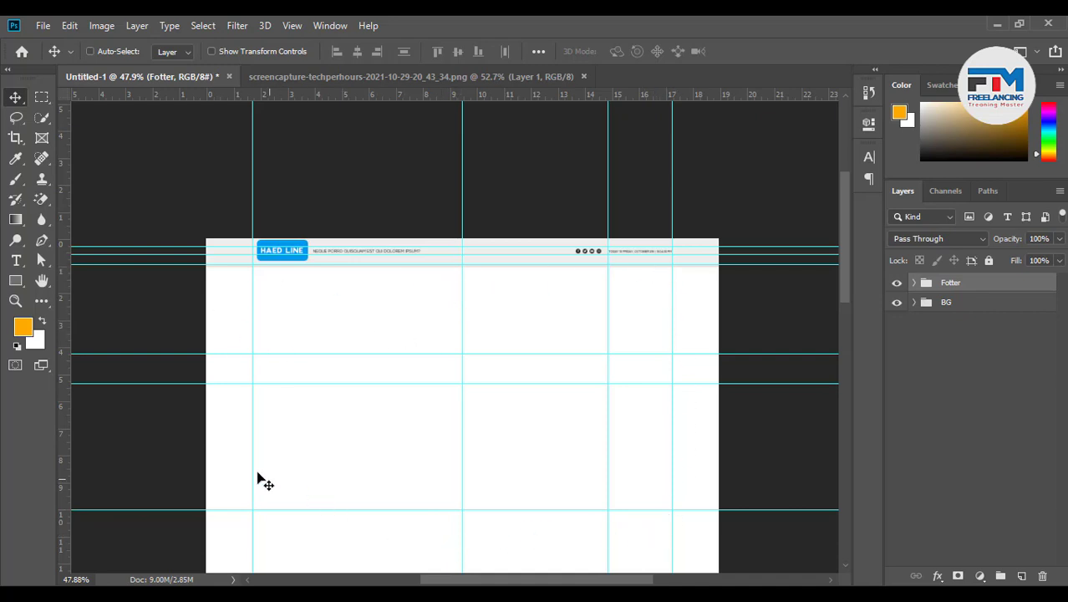
pyautogui.scroll(-6, 368, 468)
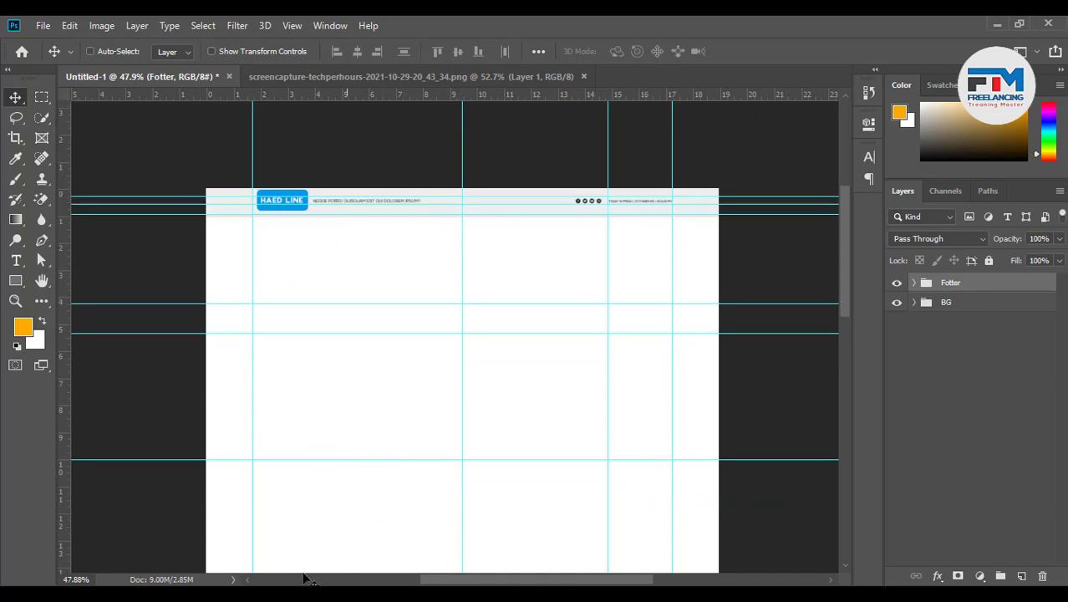
pyautogui.scroll(5, 589, 520)
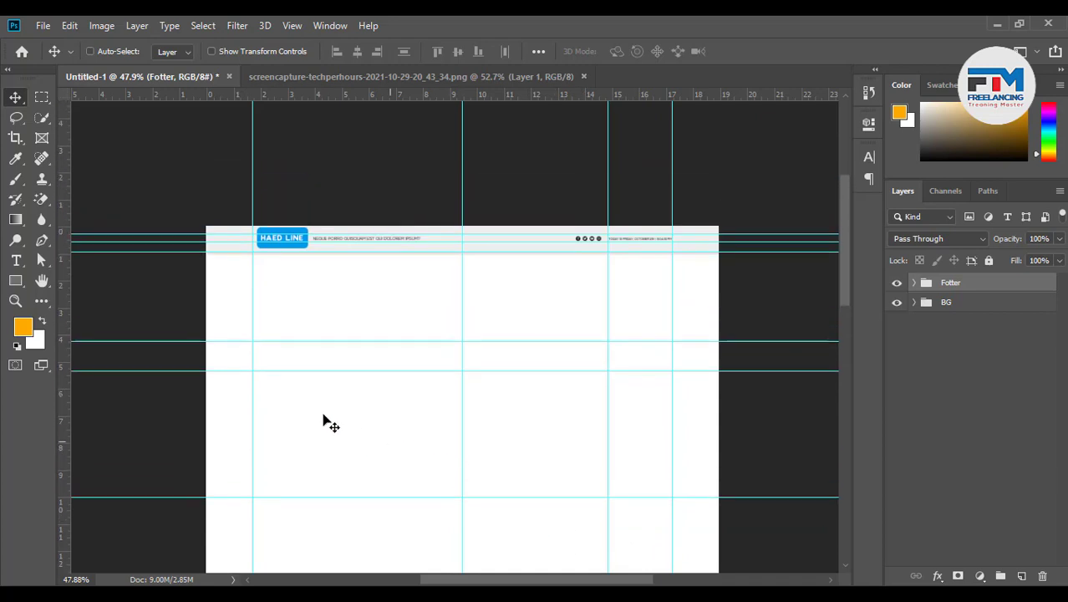
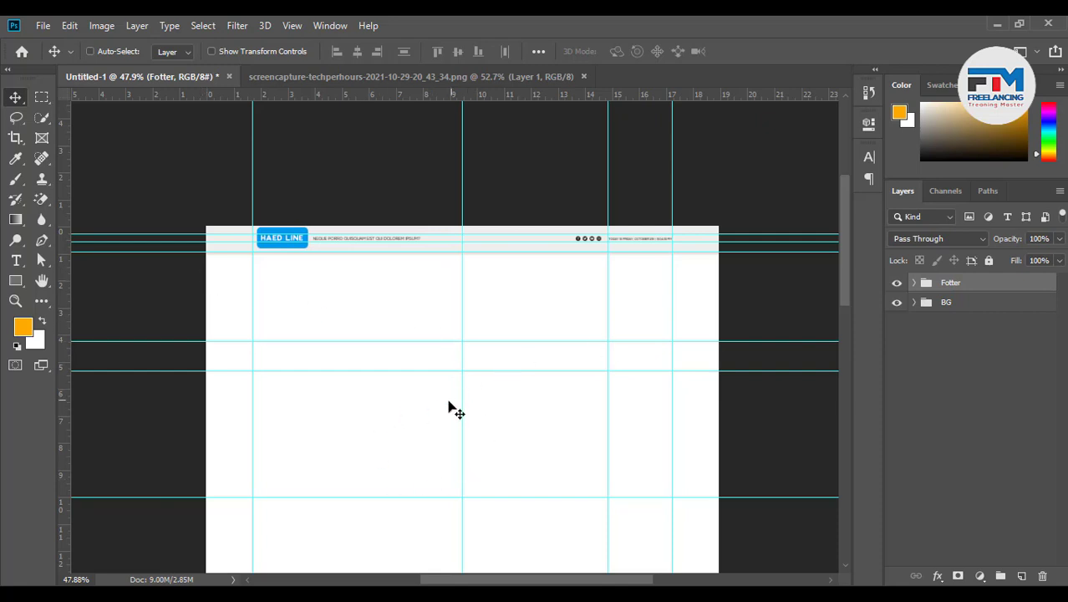
# Draw a rectangle filling the page between the outer guides and move it into the BG group
pyautogui.scroll(-2, 449, 408)
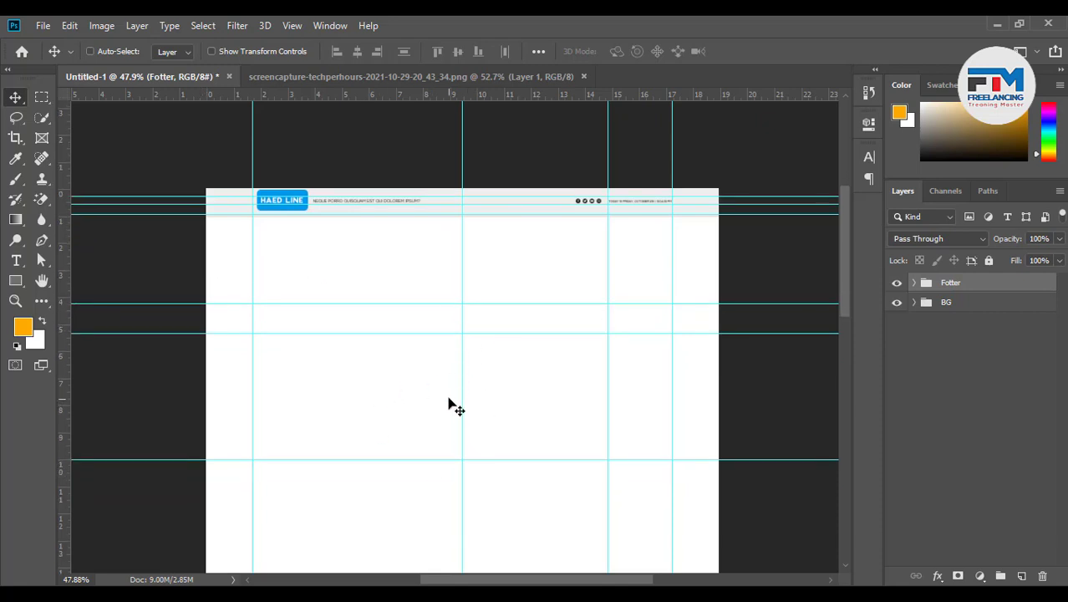
pyautogui.click(15, 282)
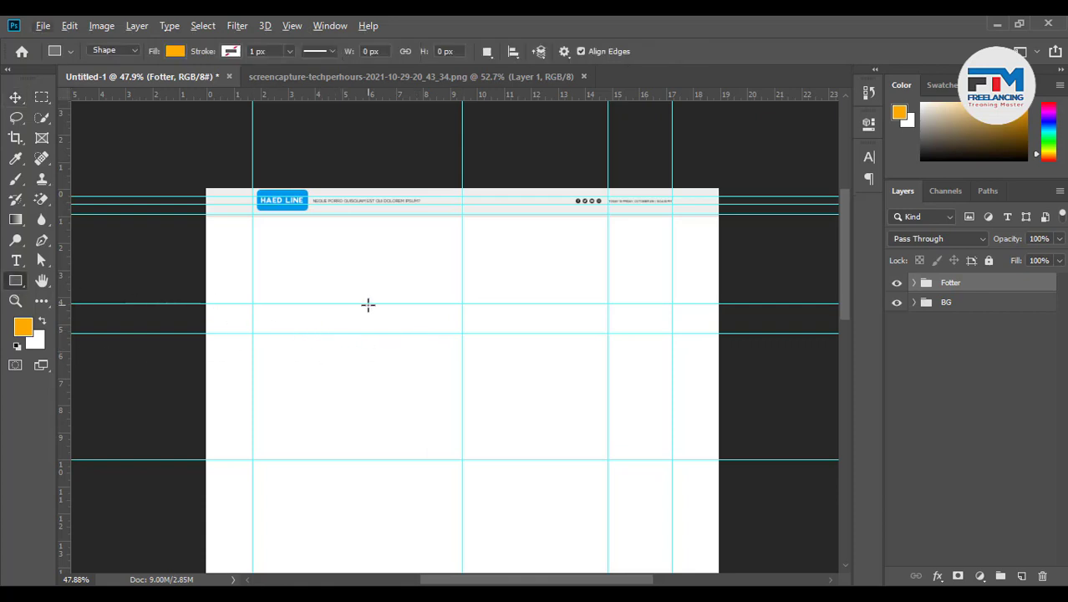
pyautogui.scroll(-4, 367, 305)
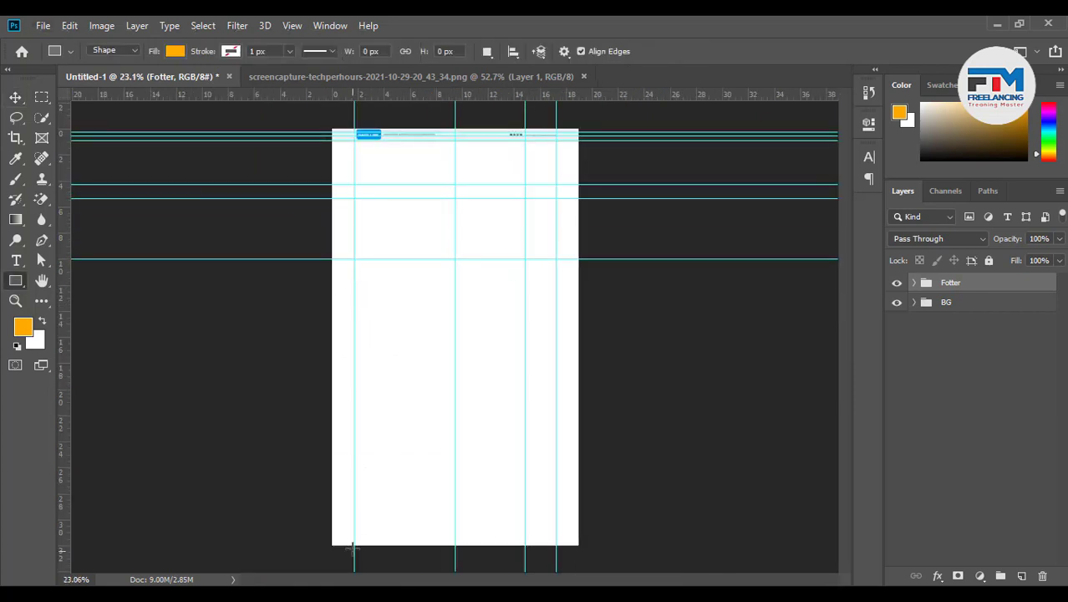
pyautogui.moveTo(355, 543); pyautogui.dragTo(555, 141)
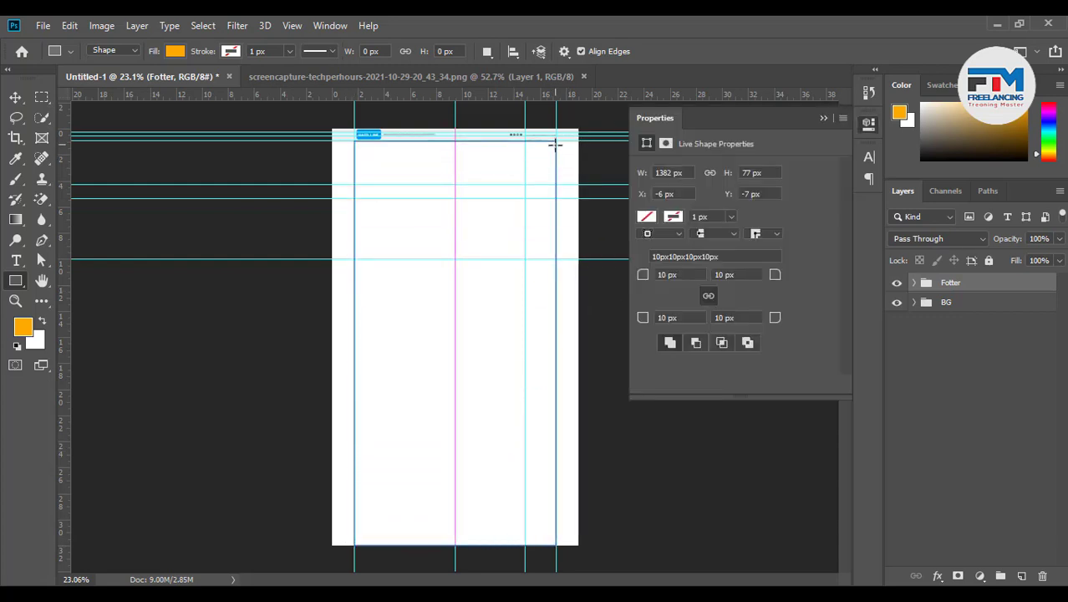
pyautogui.press('v')
pyautogui.moveTo(963, 289); pyautogui.dragTo(923, 293)
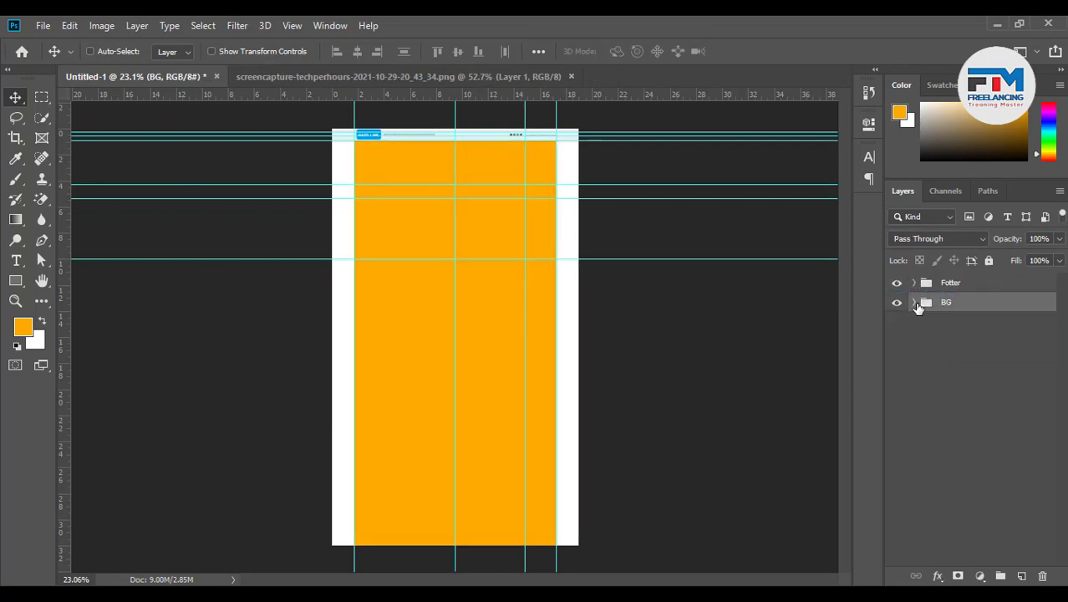
# Fill the new BG rectangle with light grey #f6f6f6
pyautogui.click(915, 303)
pyautogui.doubleClick(932, 328)
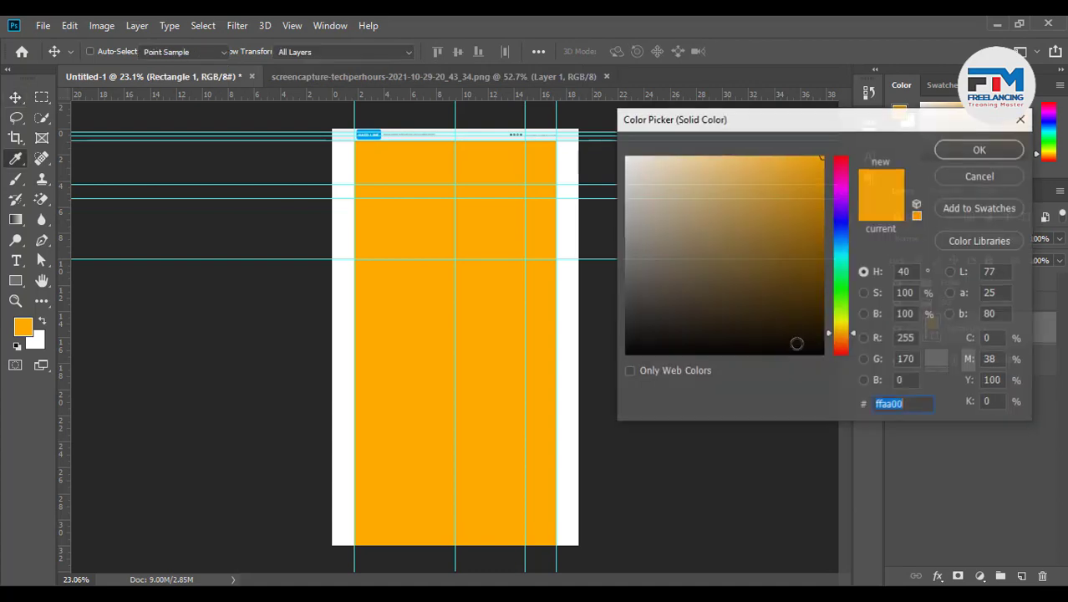
pyautogui.moveTo(656, 258); pyautogui.dragTo(605, 164)
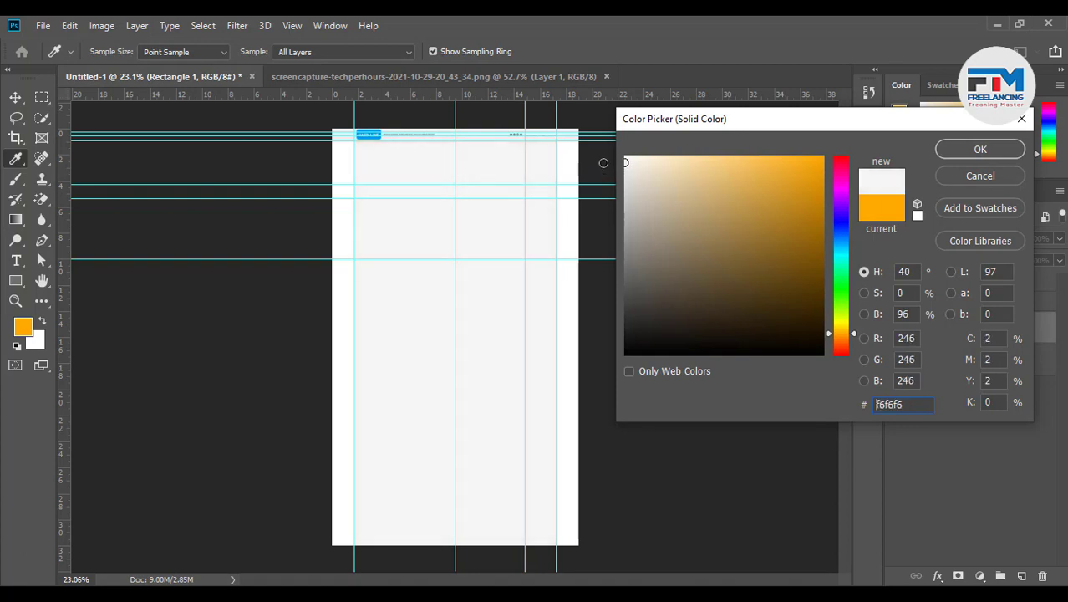
pyautogui.click(1000, 149)
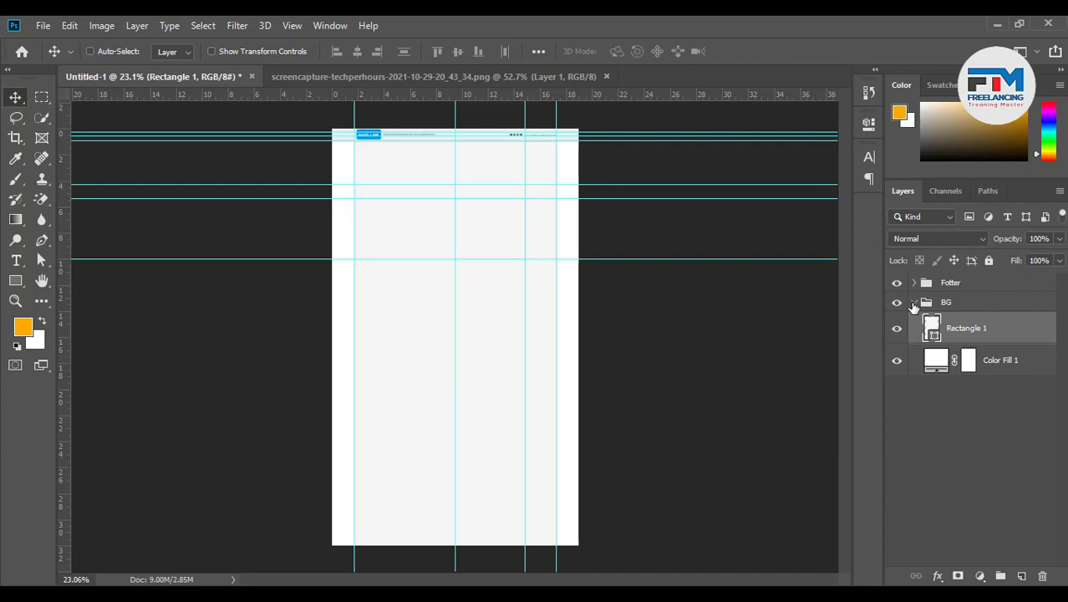
pyautogui.click(914, 303)
pyautogui.scroll(3, 429, 137)
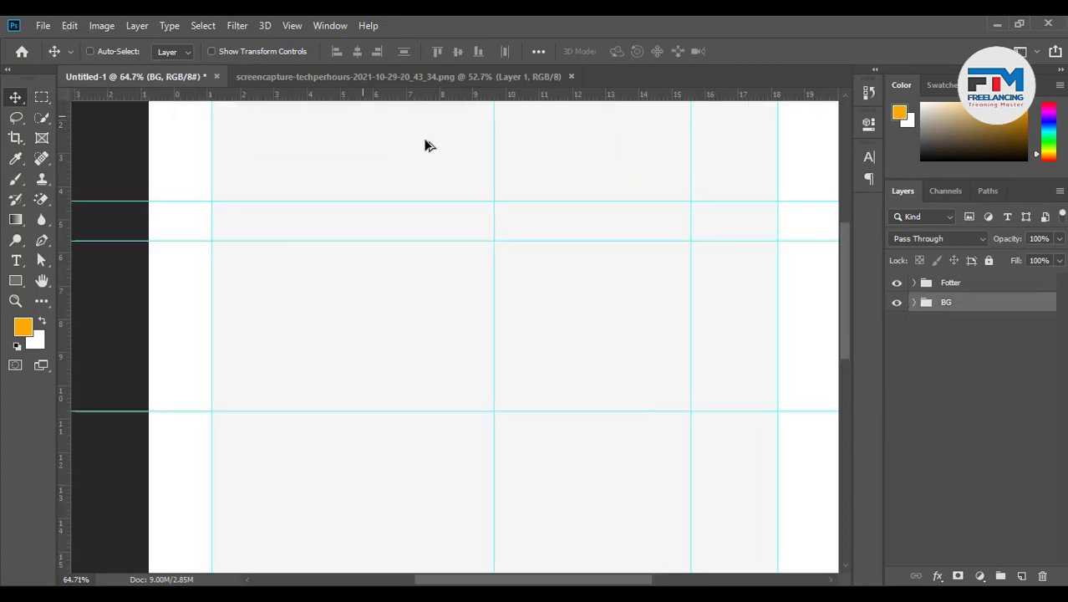
# Draw a wide rectangle bar between the guides just below the header
pyautogui.scroll(-2, 284, 303)
pyautogui.scroll(1, 374, 230)
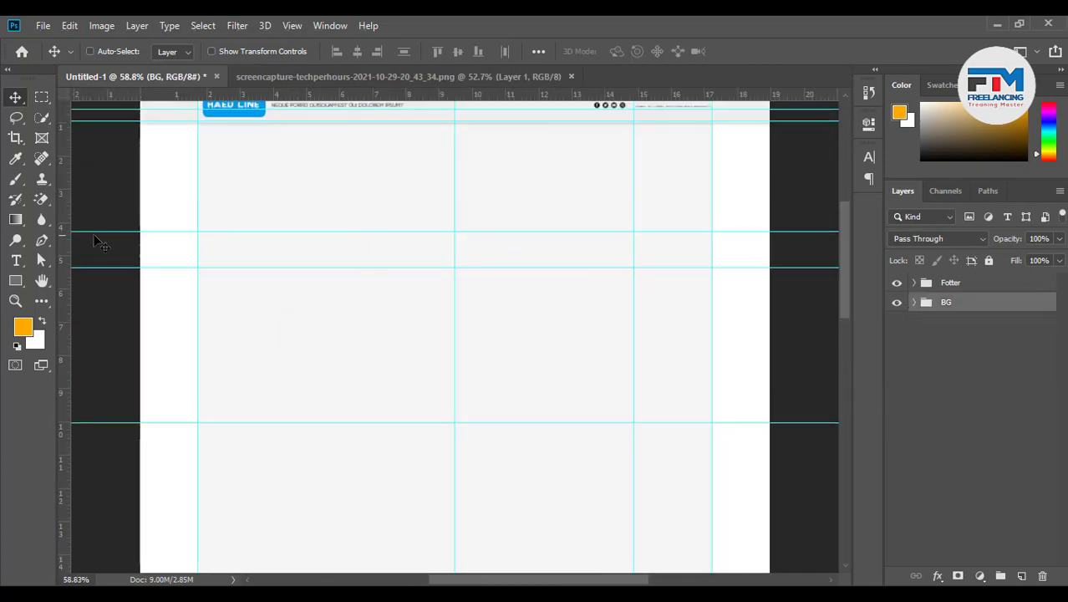
pyautogui.click(17, 281)
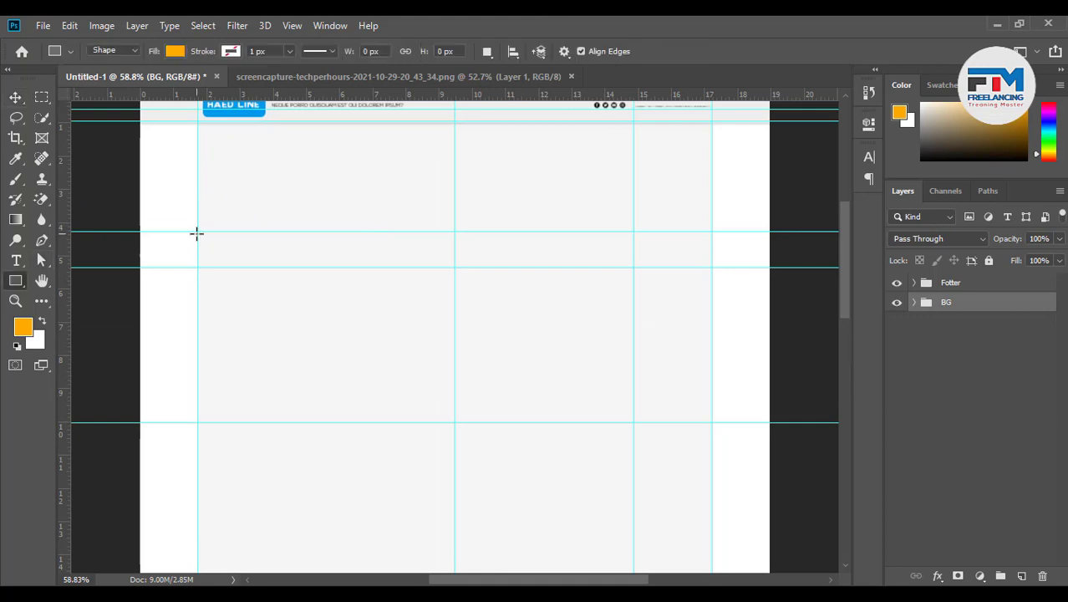
pyautogui.moveTo(197, 232); pyautogui.dragTo(712, 267)
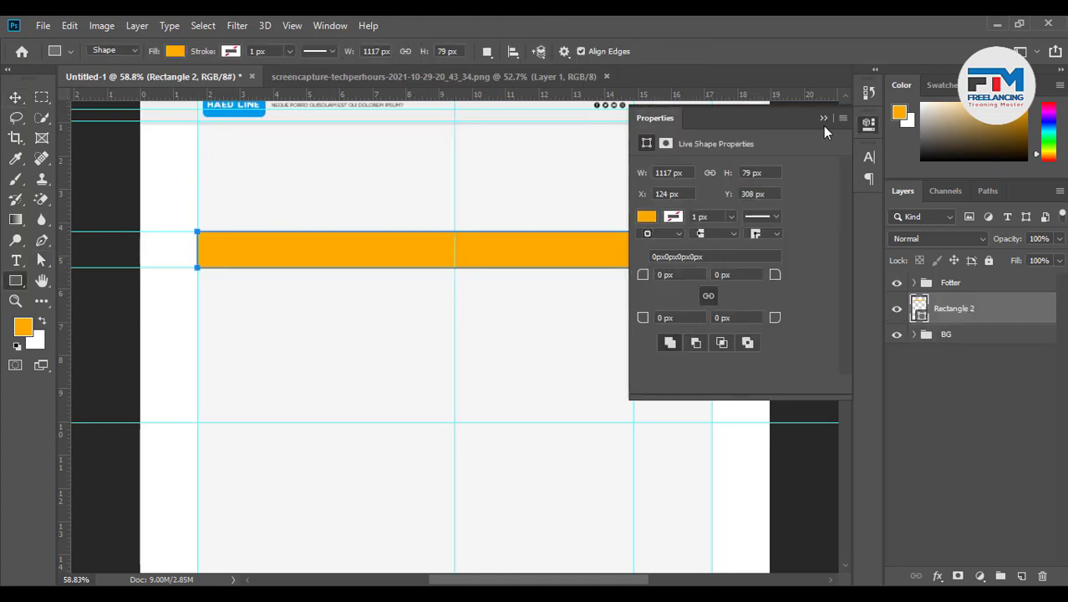
pyautogui.click(824, 118)
pyautogui.click(15, 97)
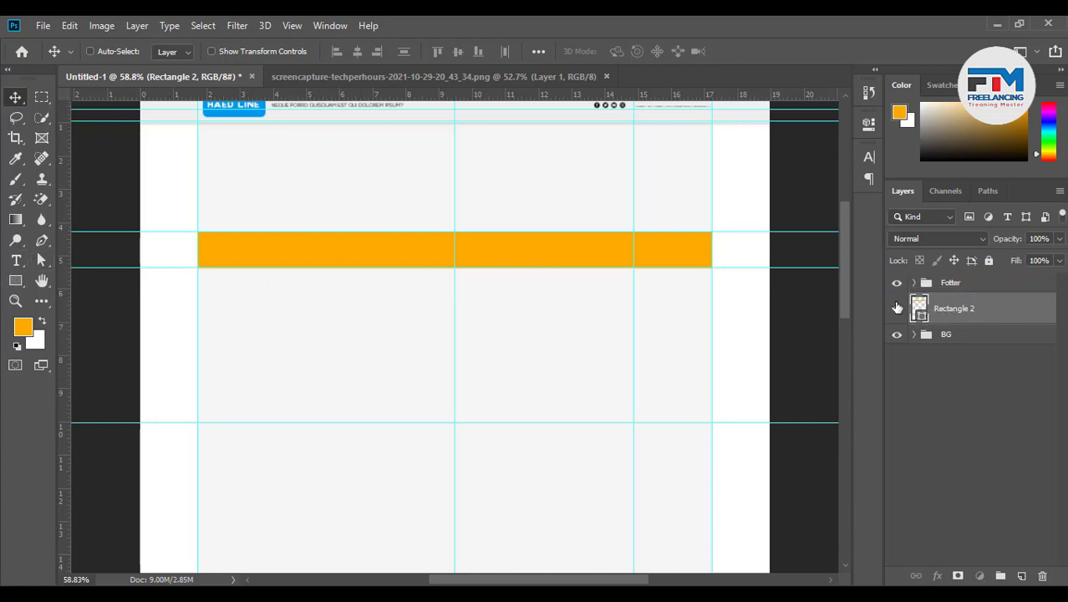
# Fill the new bar with dark grey #4e4e4e
pyautogui.doubleClick(919, 308)
pyautogui.moveTo(801, 317); pyautogui.dragTo(572, 295)
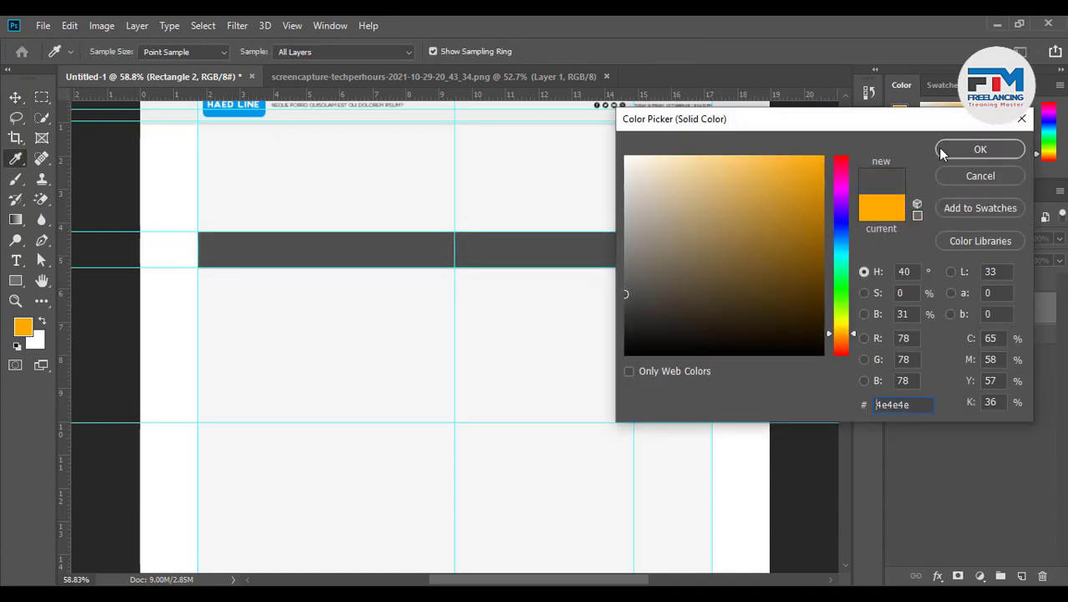
pyautogui.click(980, 150)
pyautogui.click(15, 97)
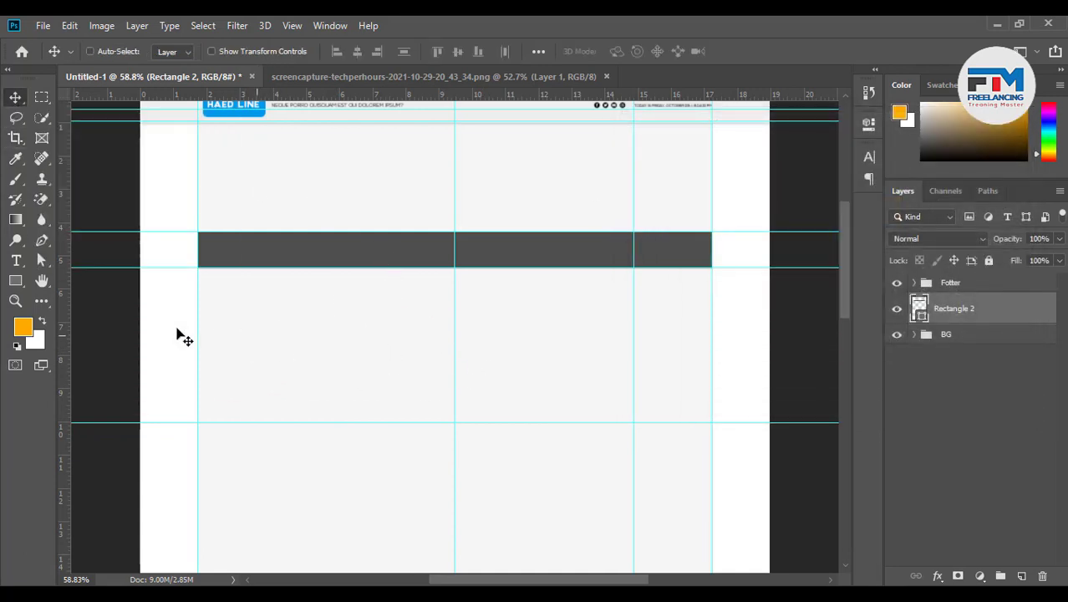
# Add a HOME text label below the bar and scale it up
pyautogui.click(16, 262)
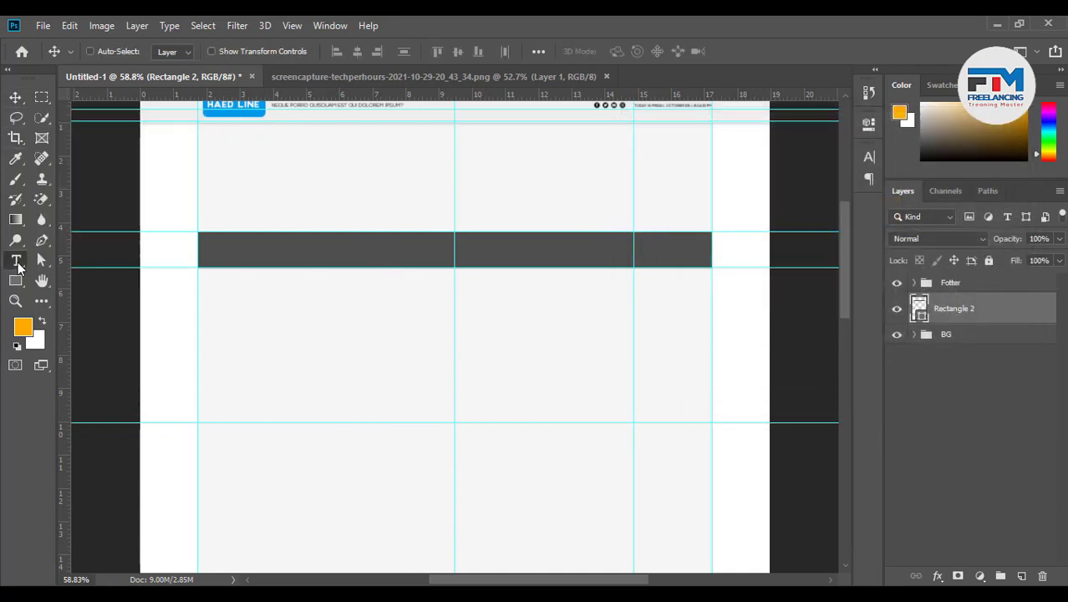
pyautogui.click(258, 327)
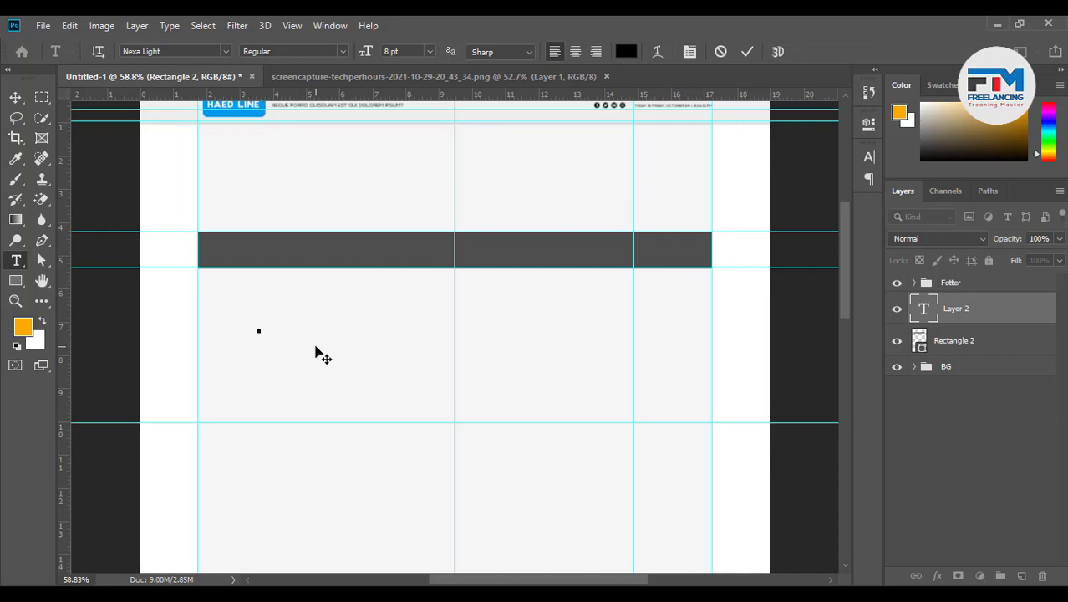
pyautogui.press('ctrl')
pyautogui.moveTo(272, 334)
pyautogui.mouseDown()
pyautogui.moveTo(314, 361)
pyautogui.moveTo(281, 348)
pyautogui.mouseUp()
# Set the HOME text's font to Nexa Bold
pyautogui.click(172, 51)
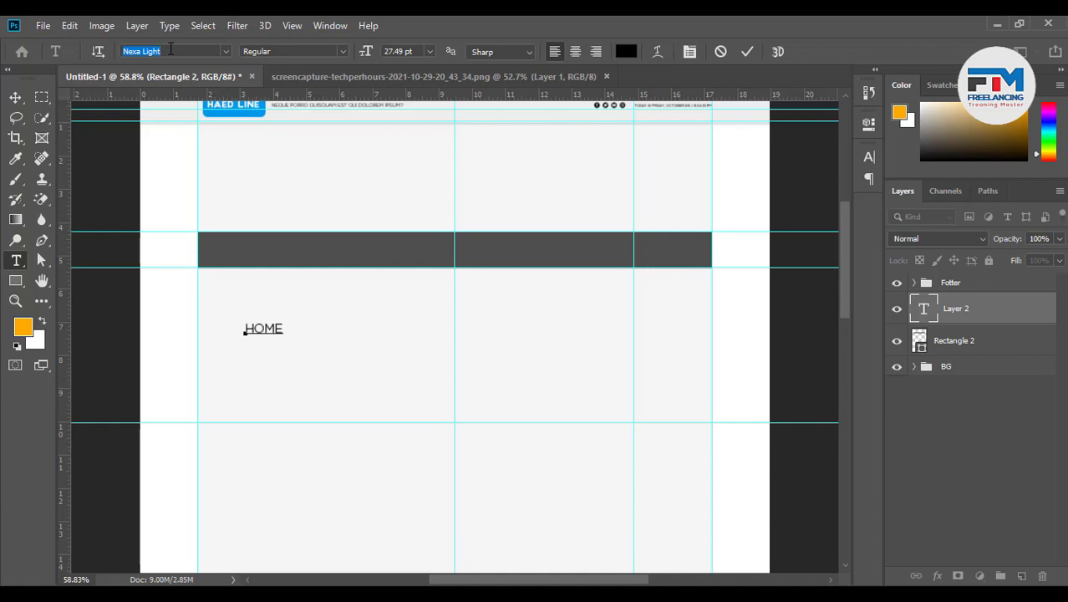
pyautogui.click(170, 50)
pyautogui.press('BackSpace')
pyautogui.press('BackSpace')
pyautogui.press('BackSpace')
pyautogui.press('BackSpace')
pyautogui.press('BackSpace')
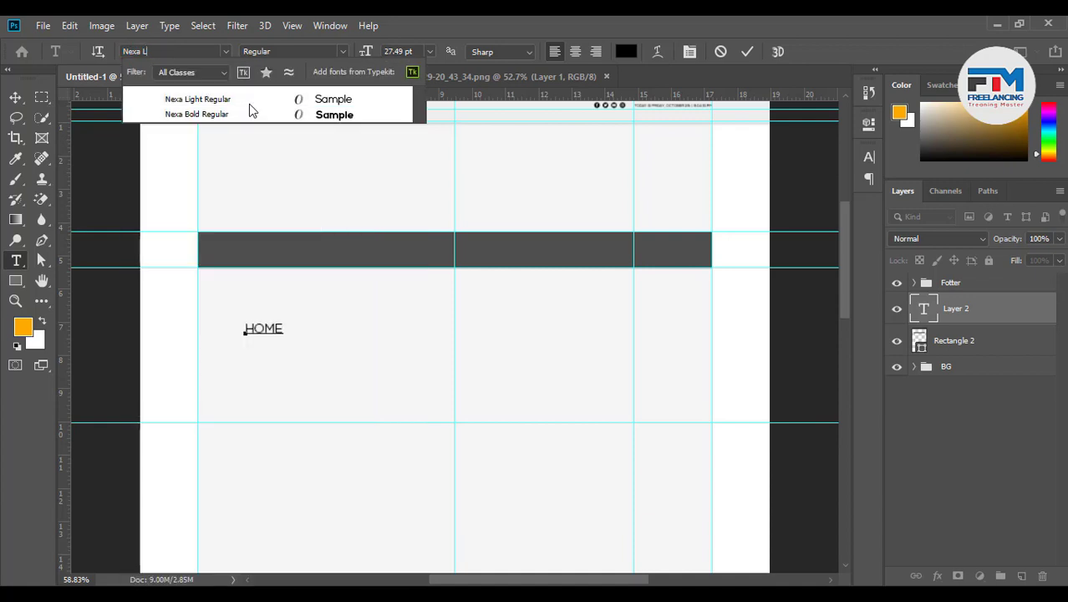
pyautogui.click(286, 99)
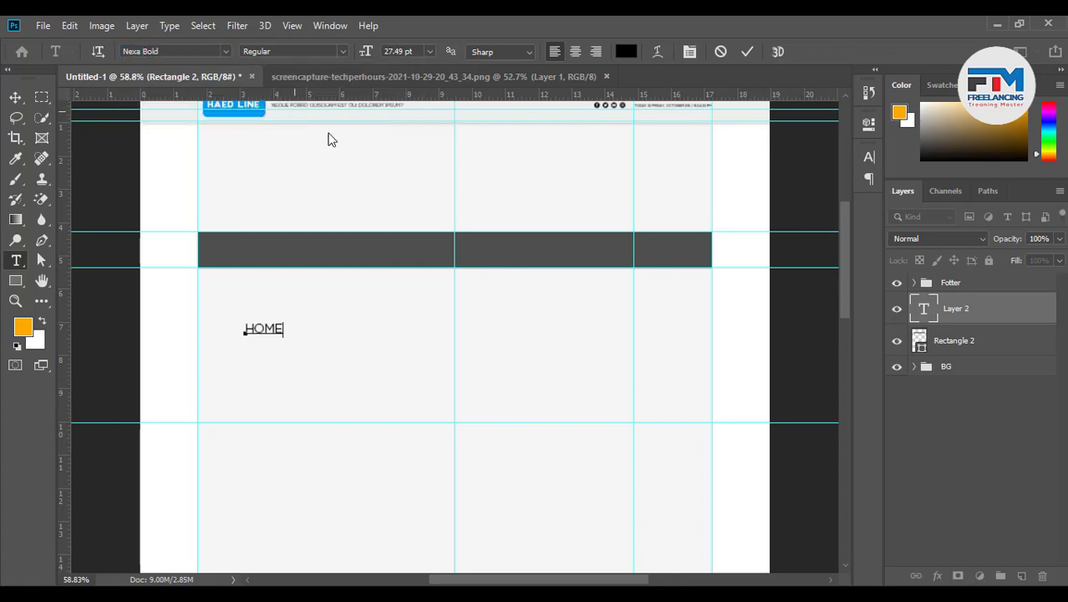
pyautogui.moveTo(282, 327); pyautogui.dragTo(201, 316)
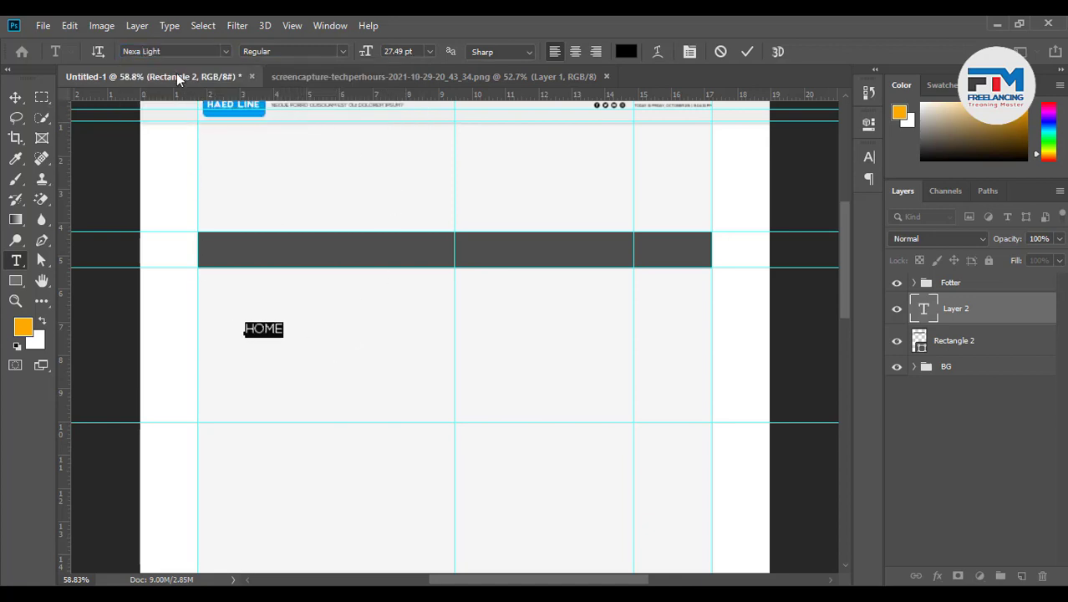
pyautogui.click(161, 51)
pyautogui.click(145, 51)
pyautogui.press('BackSpace')
pyautogui.click(226, 100)
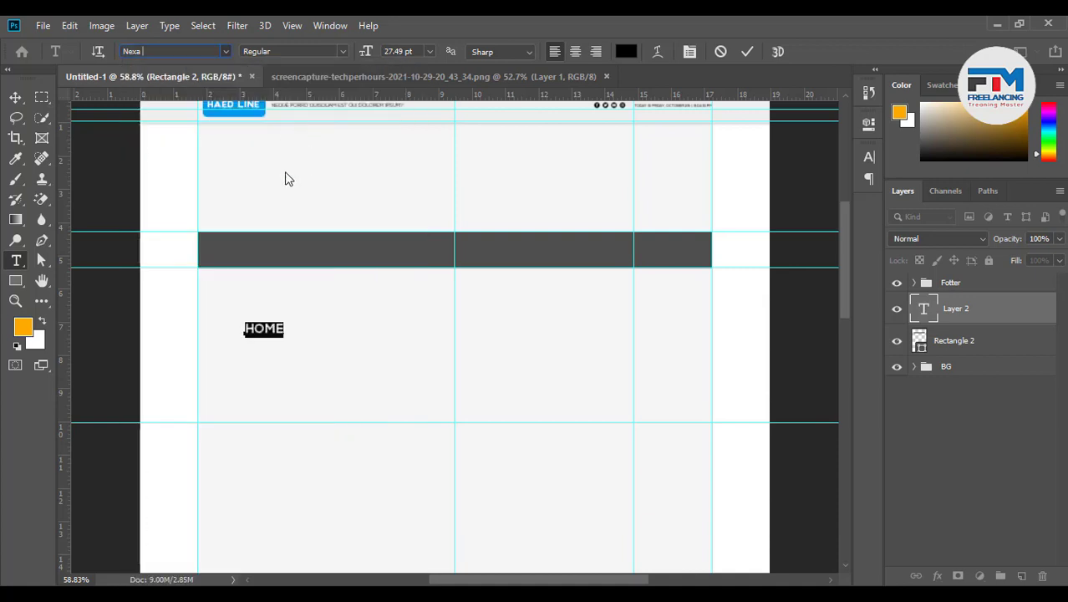
pyautogui.click(15, 97)
# Move HOME up to the left end of the dark navigation bar
pyautogui.scroll(2, 232, 289)
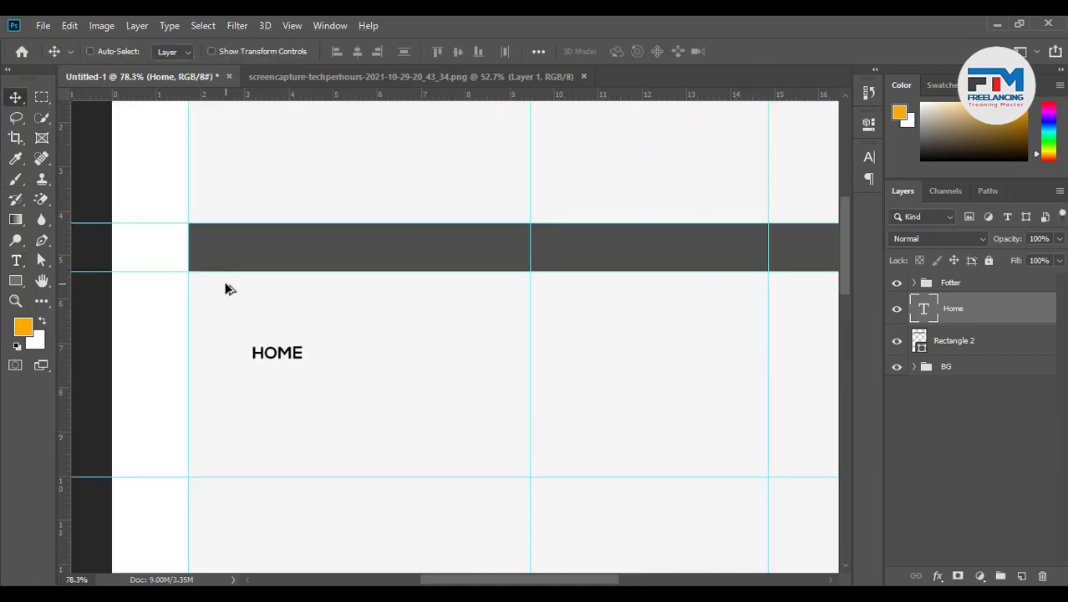
pyautogui.moveTo(302, 368); pyautogui.dragTo(247, 242)
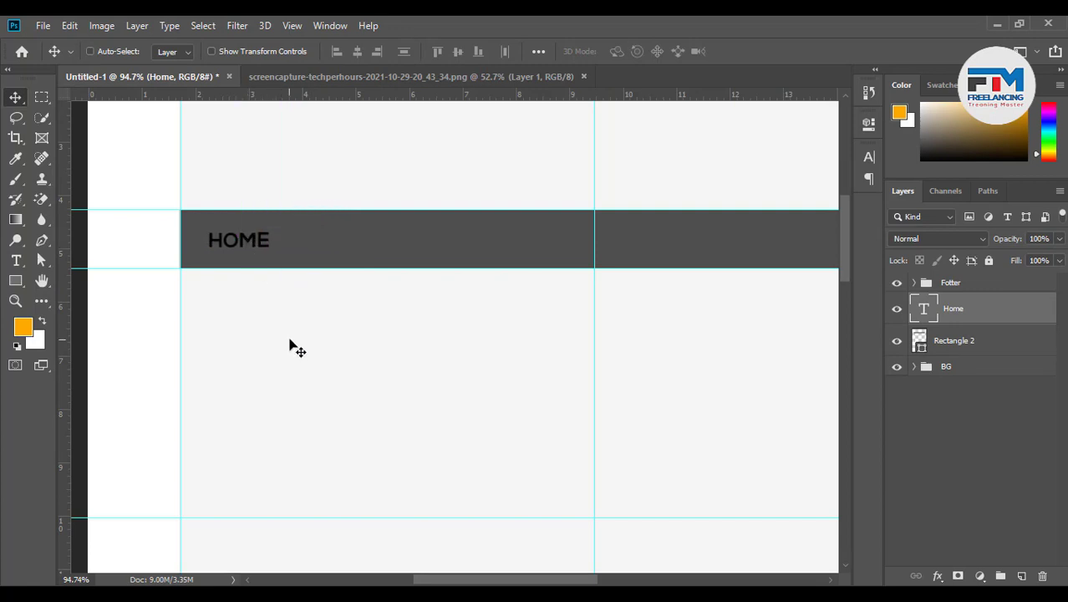
pyautogui.click(19, 281)
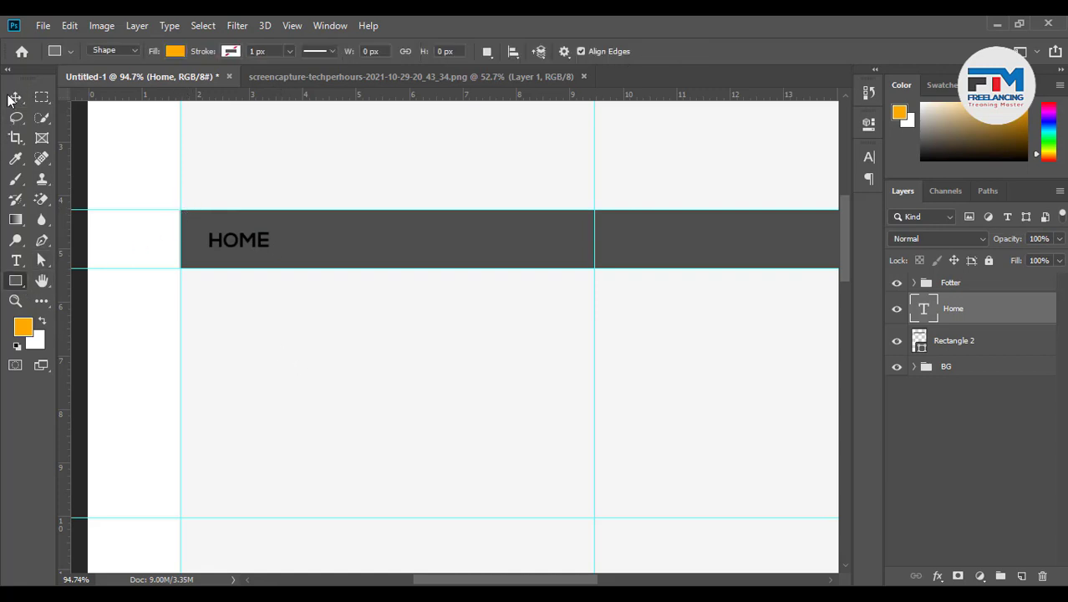
pyautogui.click(12, 98)
# Change the HOME text colour from black to white
pyautogui.doubleClick(925, 310)
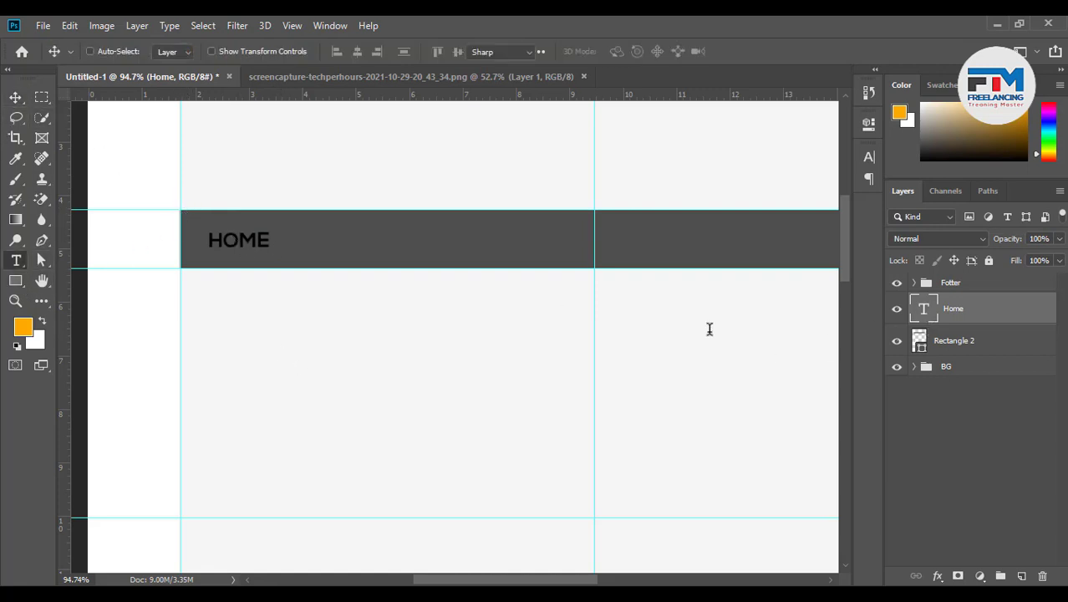
pyautogui.click(624, 55)
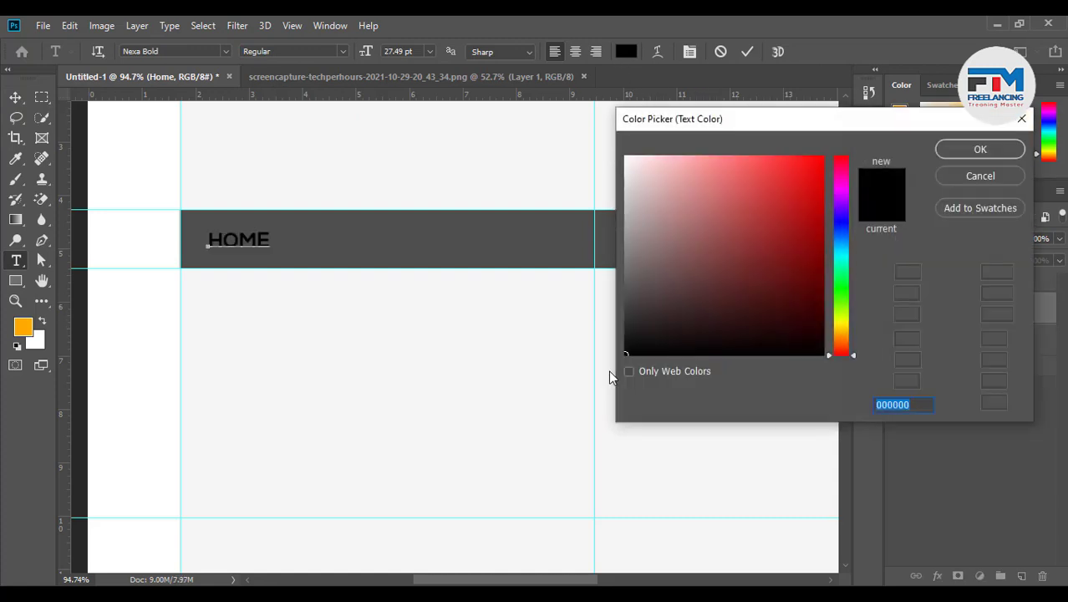
pyautogui.moveTo(689, 185); pyautogui.dragTo(622, 127)
pyautogui.click(977, 149)
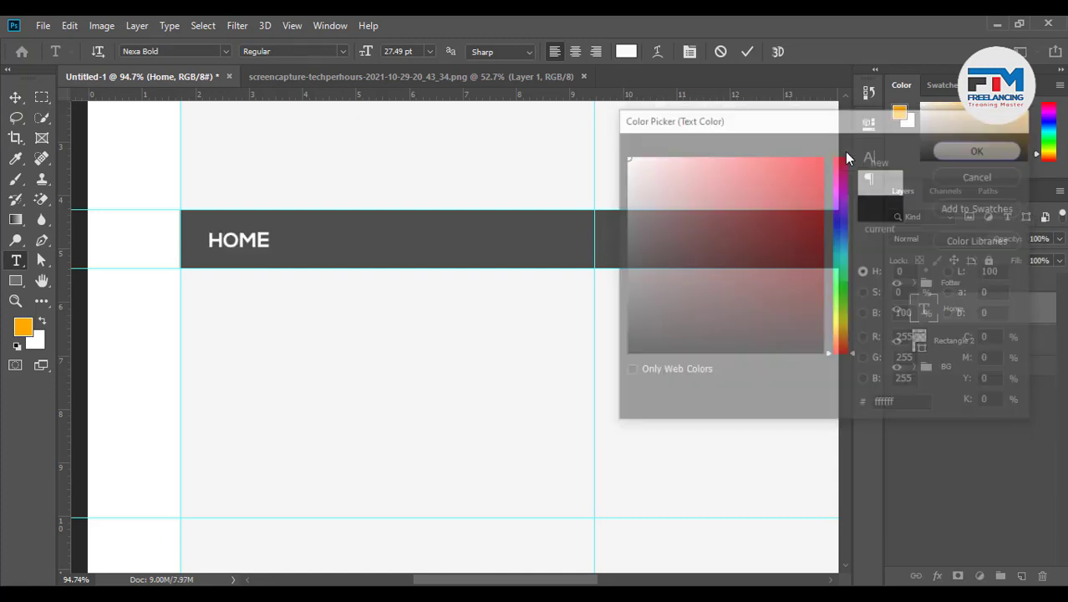
pyautogui.click(746, 52)
pyautogui.press('v')
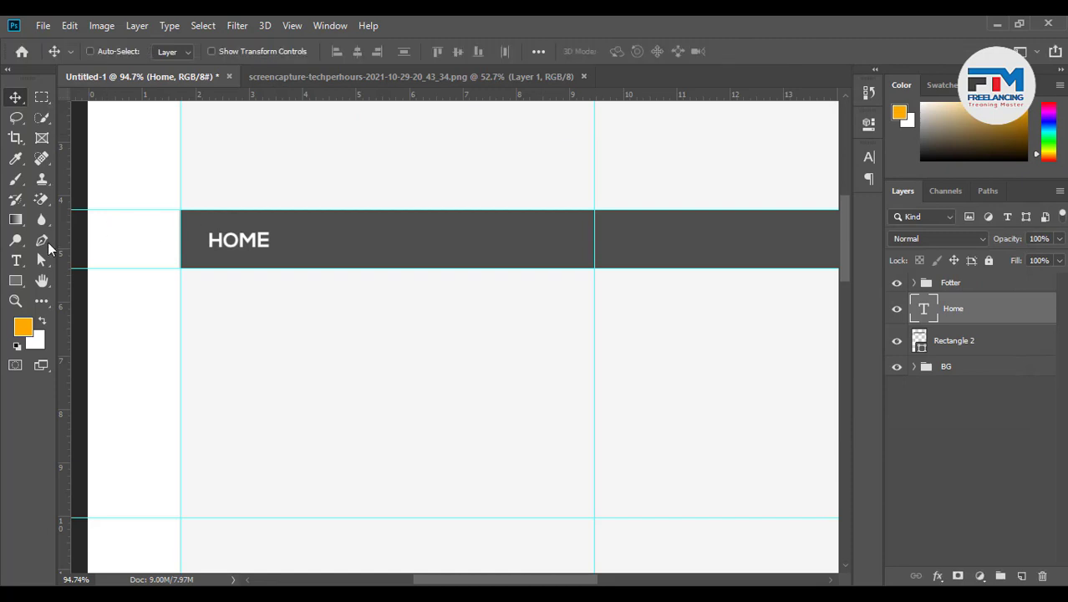
pyautogui.click(15, 281)
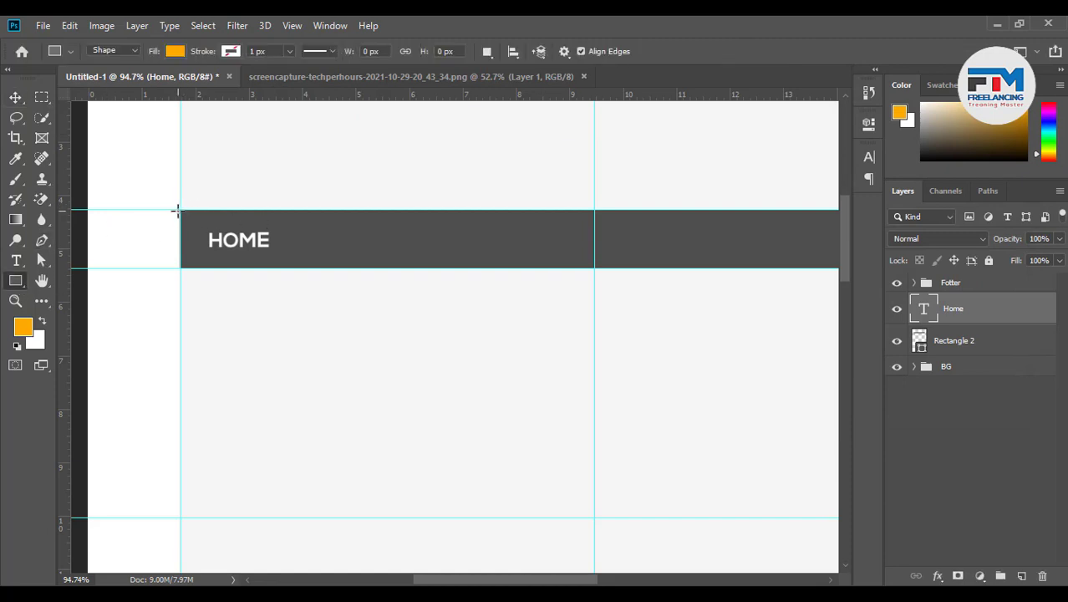
# Draw a rectangle over HOME at the left end of the nav bar
pyautogui.moveTo(177, 209); pyautogui.dragTo(293, 269)
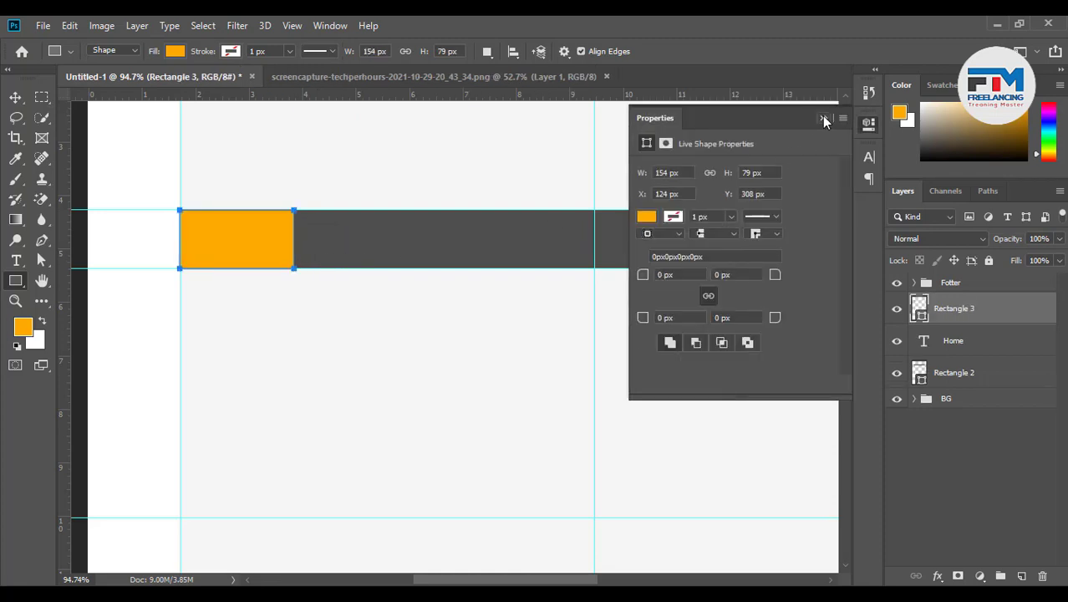
pyautogui.click(824, 120)
pyautogui.scroll(12, 190, 232)
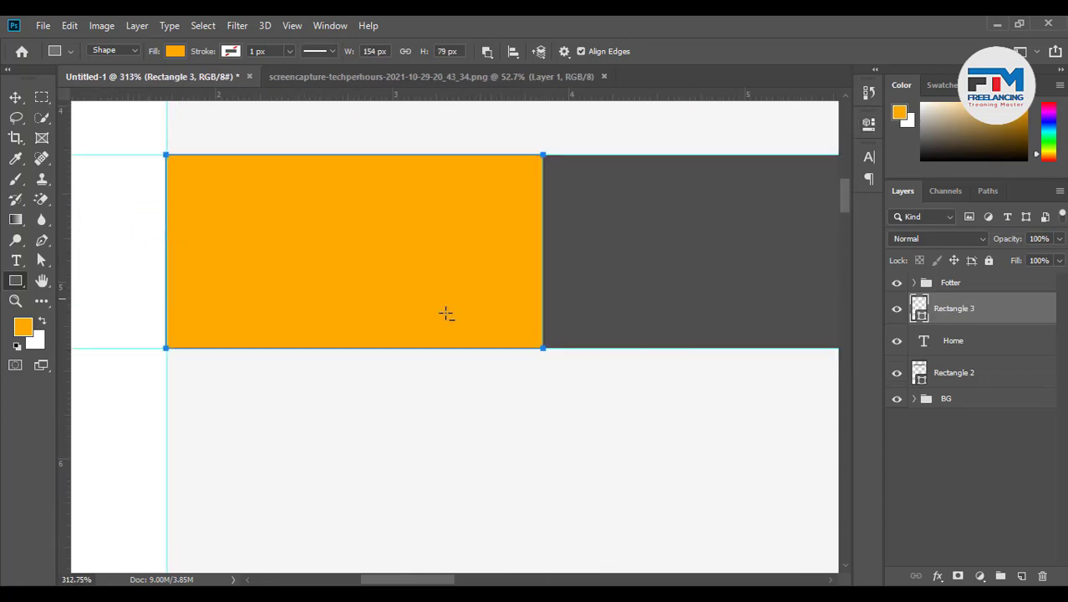
pyautogui.scroll(-1, 457, 321)
# Use Free Transform to align the rectangle's left edge onto the guide
pyautogui.click(14, 100)
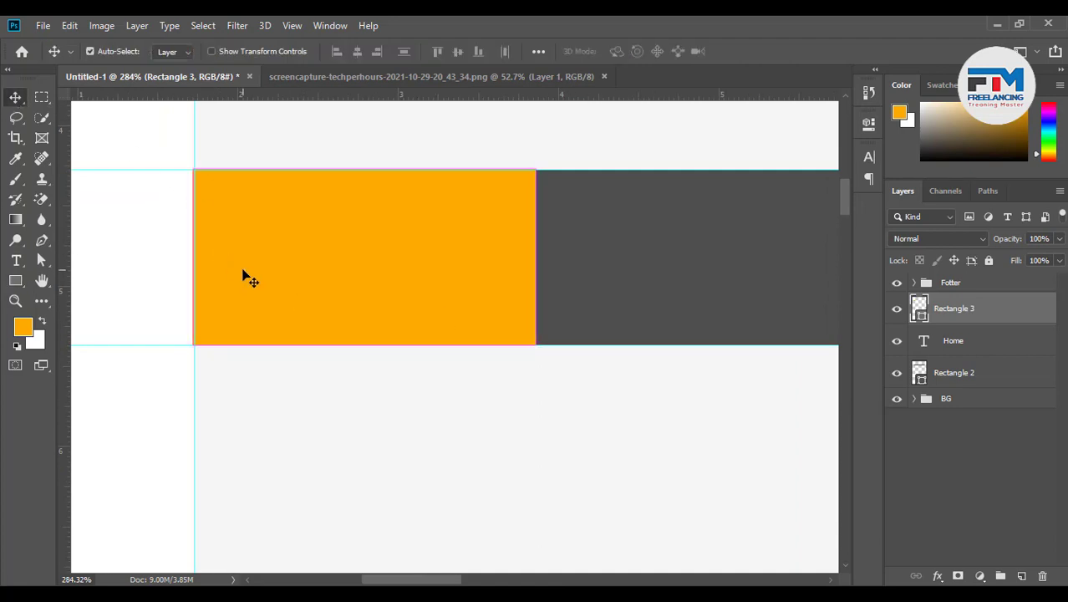
pyautogui.hotkey('ctrl', 't')
pyautogui.moveTo(195, 261); pyautogui.dragTo(197, 258)
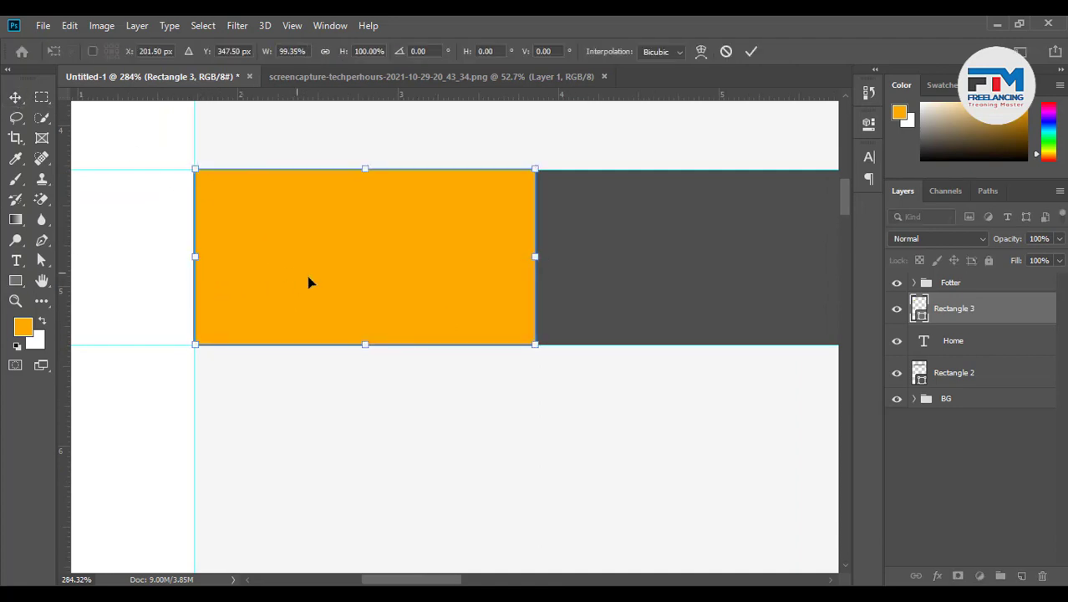
pyautogui.click(752, 51)
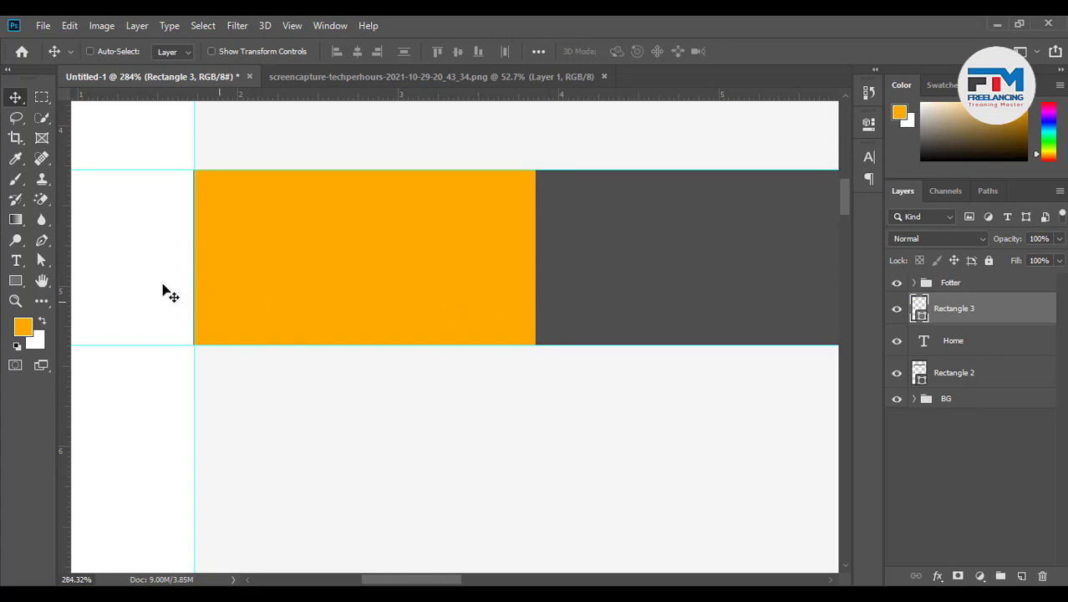
pyautogui.scroll(5, 162, 268)
pyautogui.scroll(5, 209, 284)
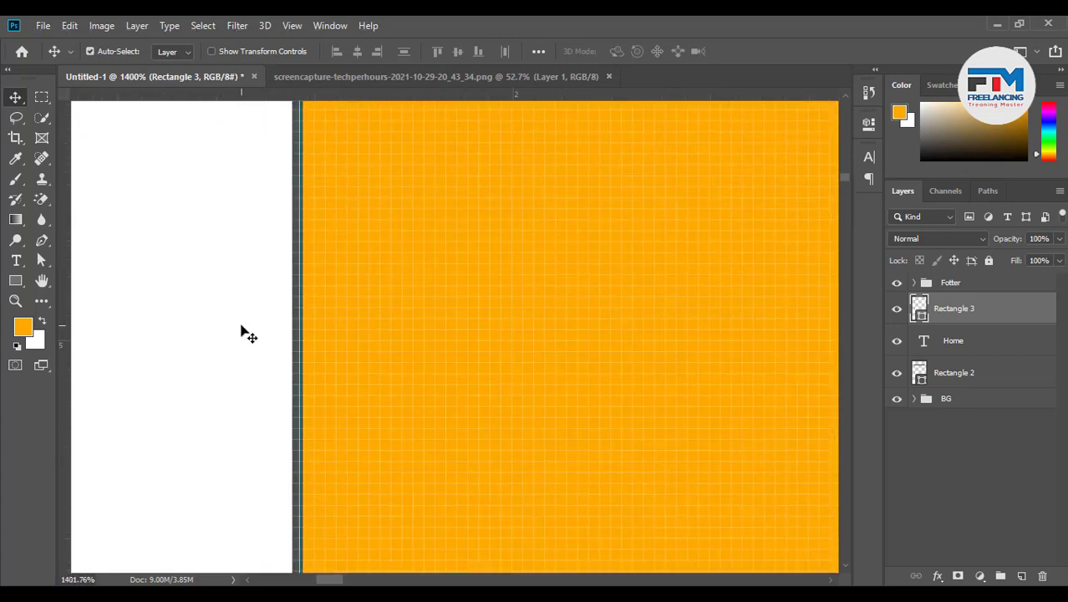
pyautogui.hotkey('ctrl', 't')
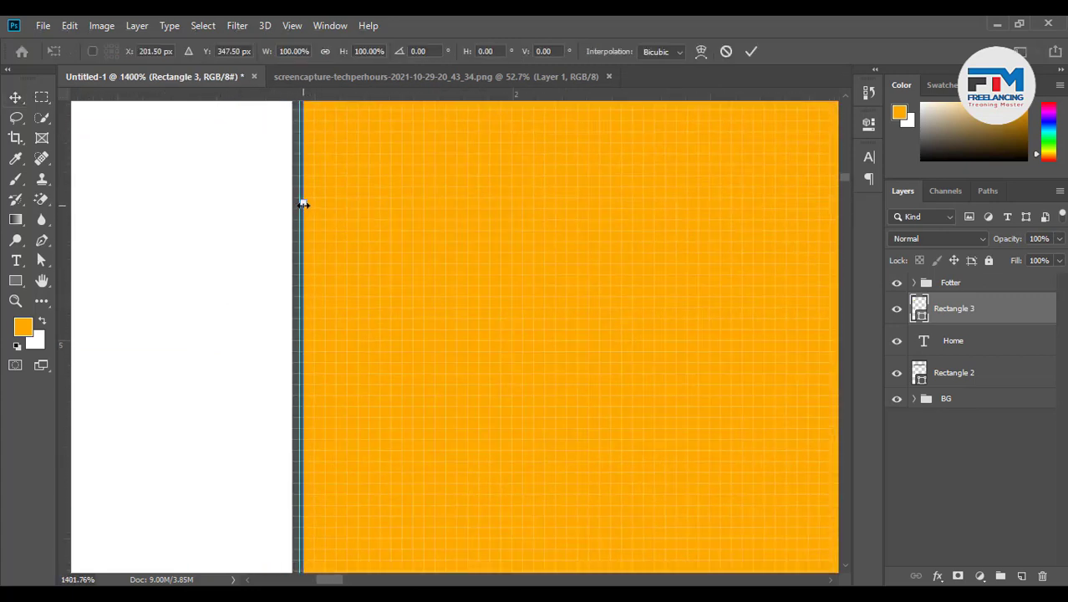
pyautogui.moveTo(304, 204); pyautogui.dragTo(293, 208)
pyautogui.click(752, 51)
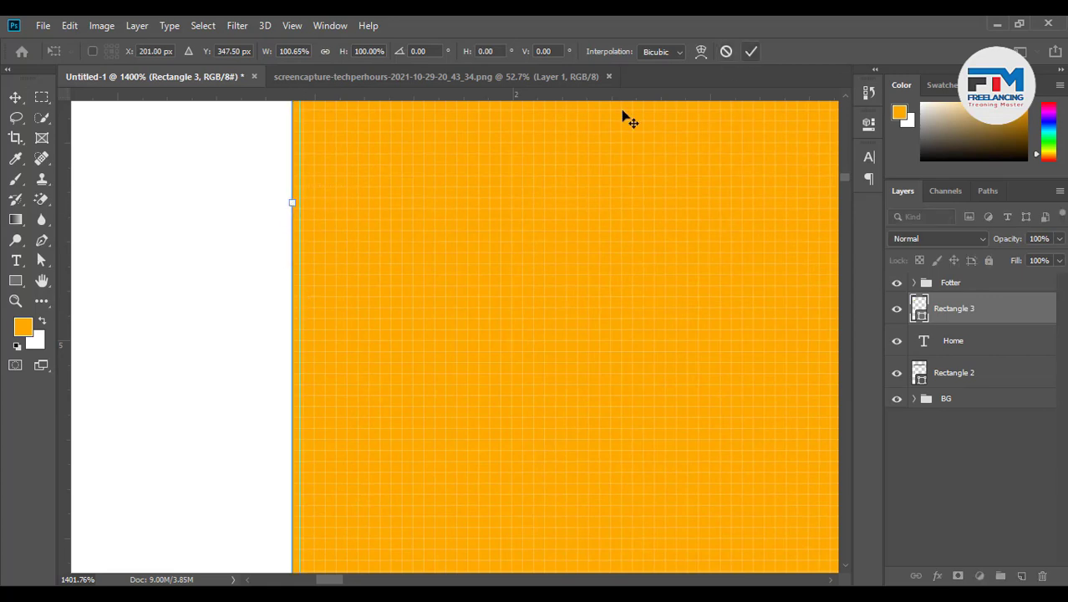
pyautogui.scroll(-6, 263, 303)
pyautogui.scroll(-3, 263, 311)
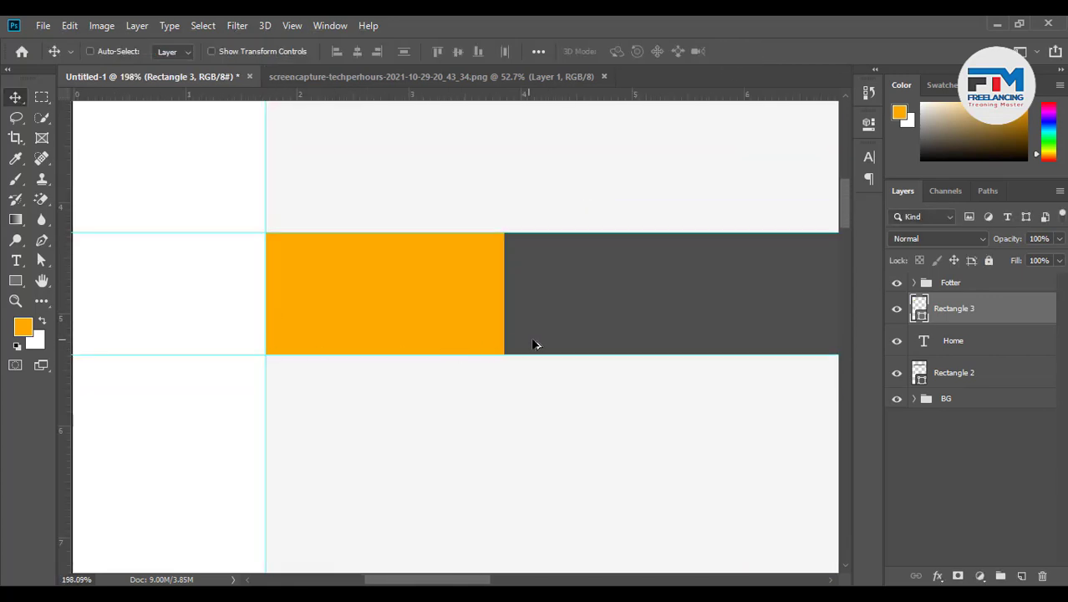
pyautogui.scroll(2, 535, 344)
# Move the rectangle below the Home text layer and fill it with the HAED LINE badge blue
pyautogui.moveTo(960, 312); pyautogui.dragTo(942, 346)
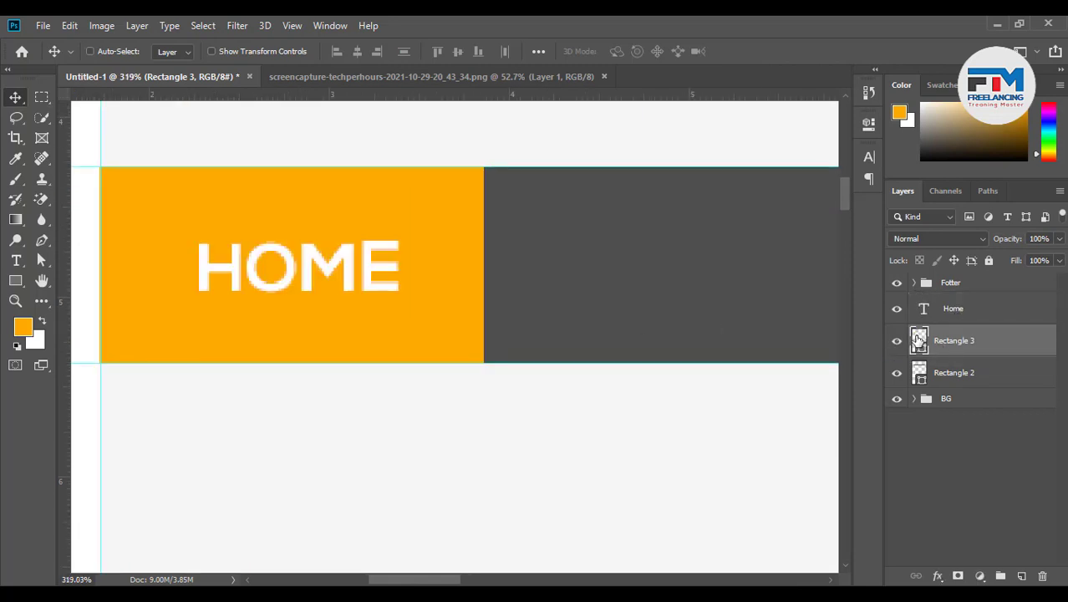
pyautogui.doubleClick(919, 339)
pyautogui.click(707, 232)
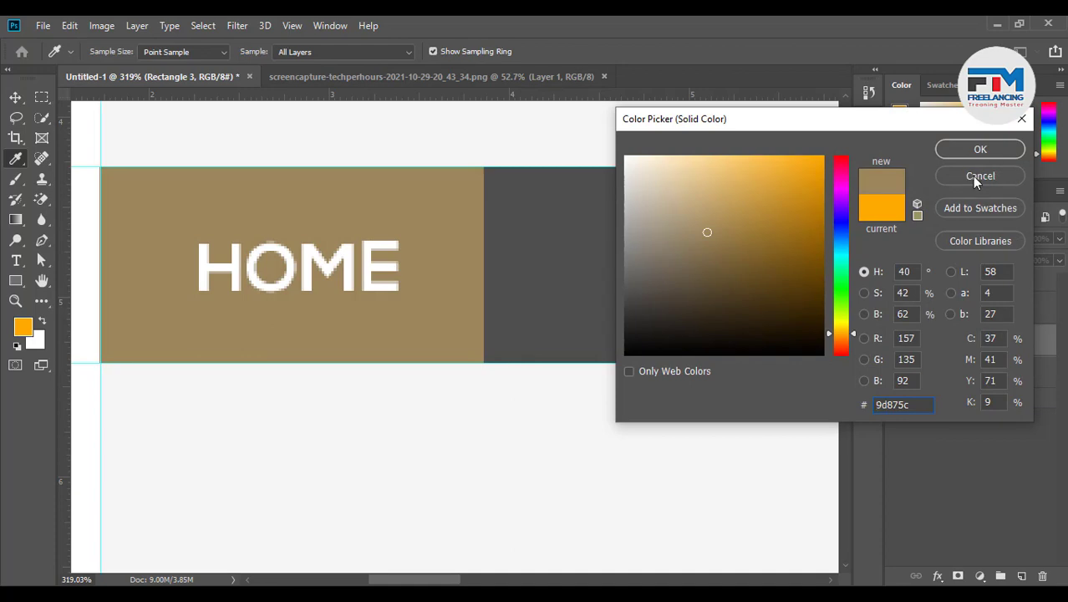
pyautogui.click(980, 176)
pyautogui.scroll(-4, 363, 476)
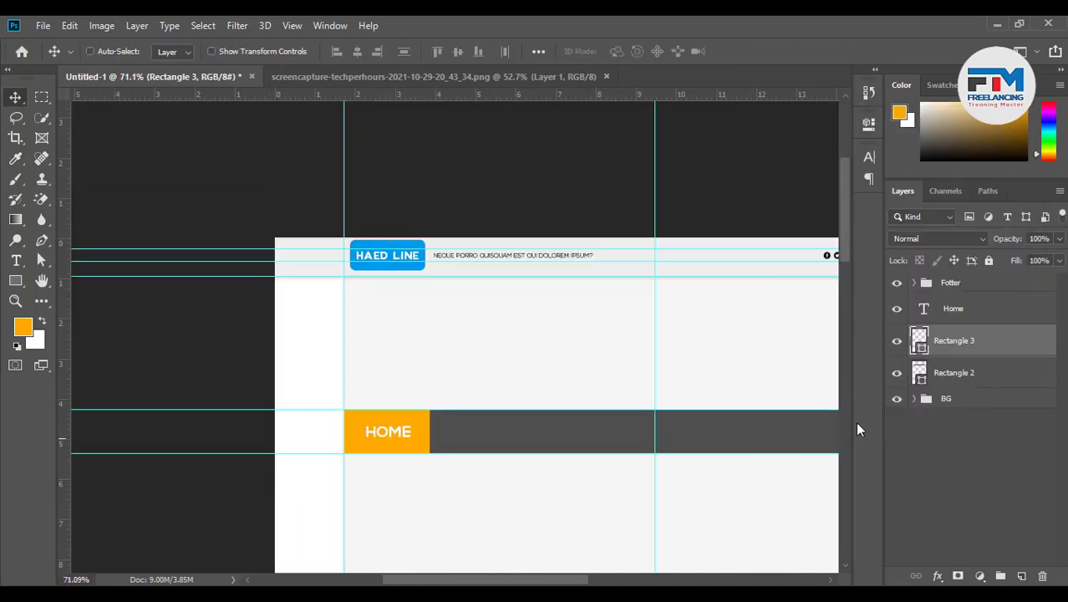
pyautogui.doubleClick(919, 339)
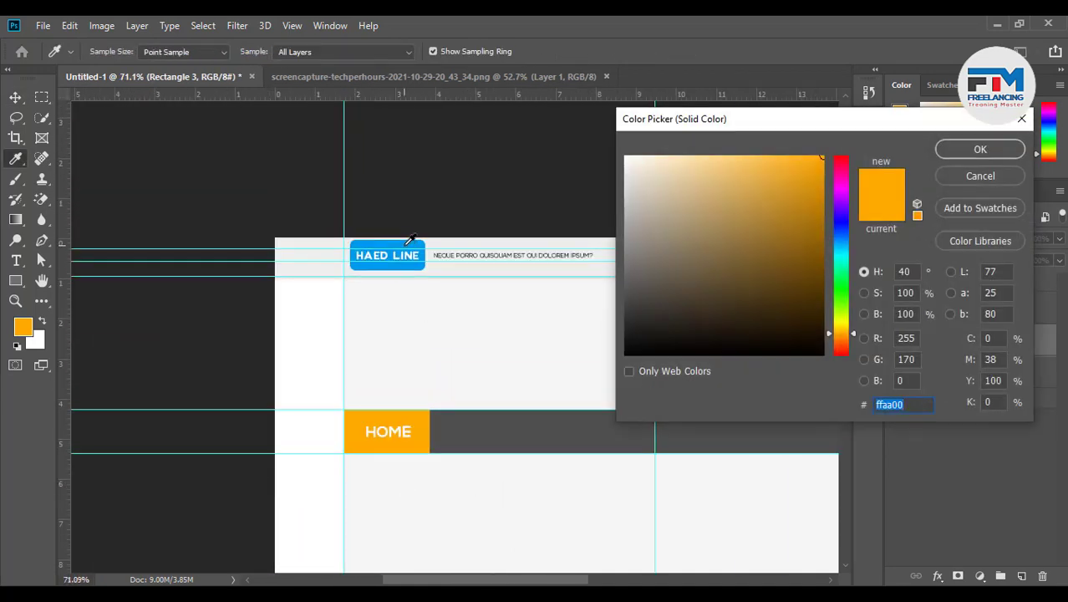
pyautogui.click(410, 248)
pyautogui.click(978, 149)
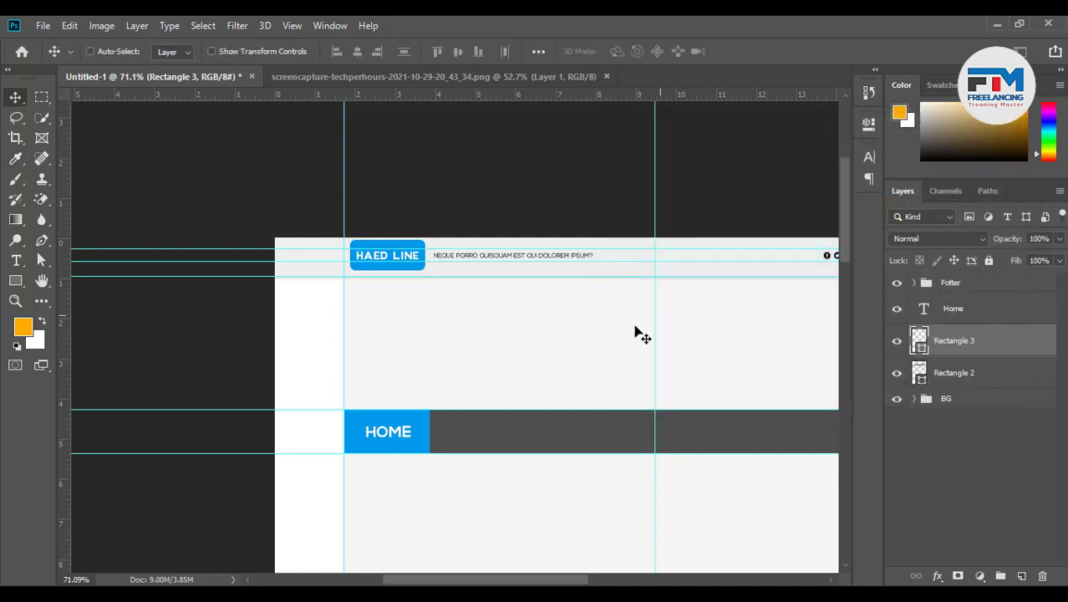
pyautogui.scroll(2, 553, 482)
pyautogui.scroll(-1, 218, 416)
pyautogui.scroll(3, 486, 434)
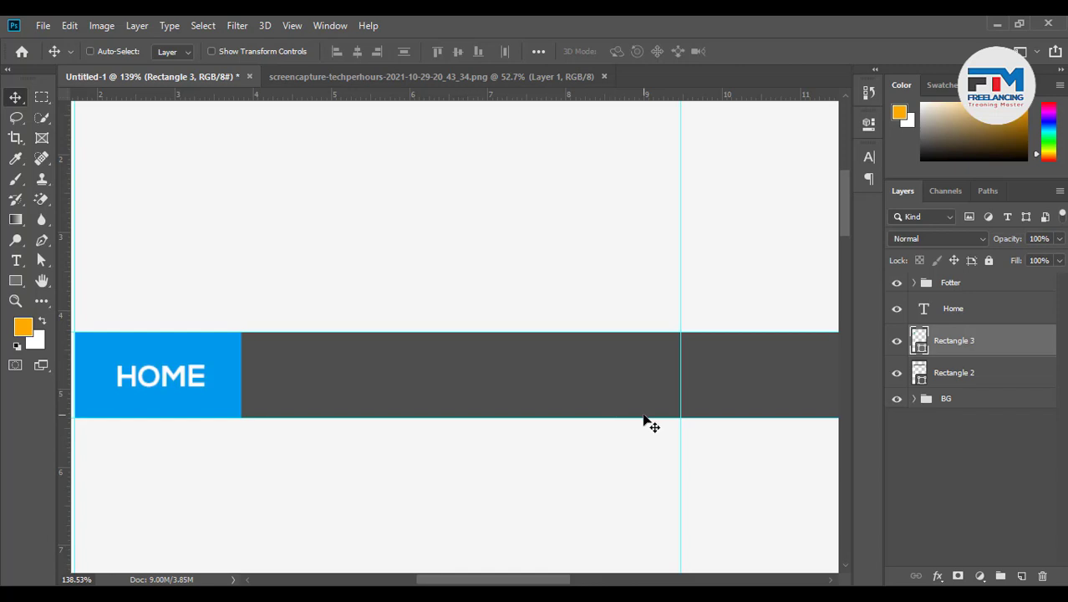
# Recolour the HAED LINE badge (Rounded Rectangle 1) to purple #b000ea
pyautogui.scroll(-3, 522, 422)
pyautogui.scroll(2, 372, 316)
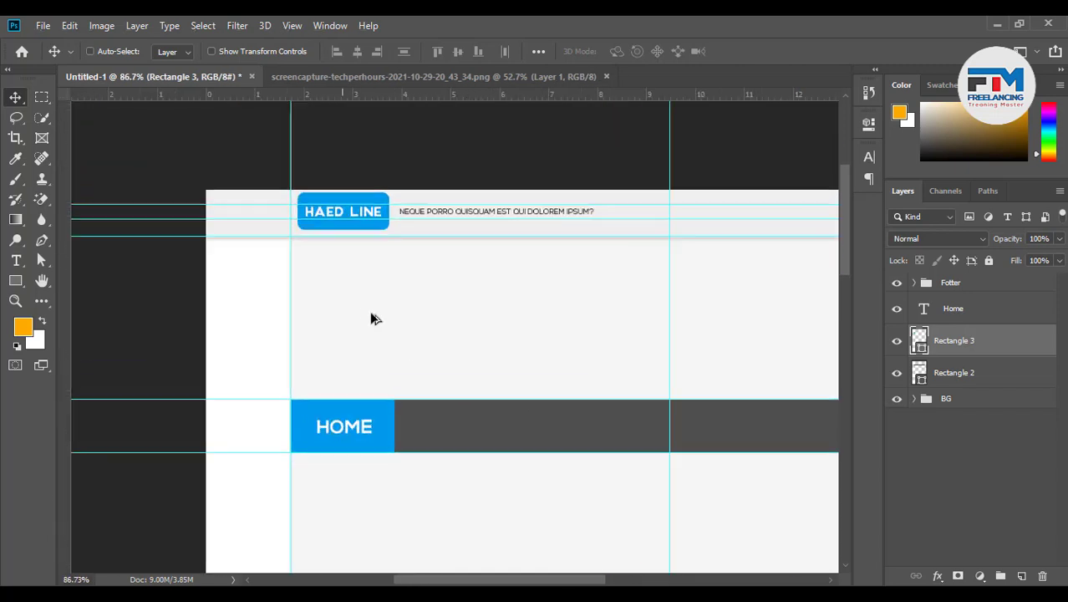
pyautogui.press('ctrl')
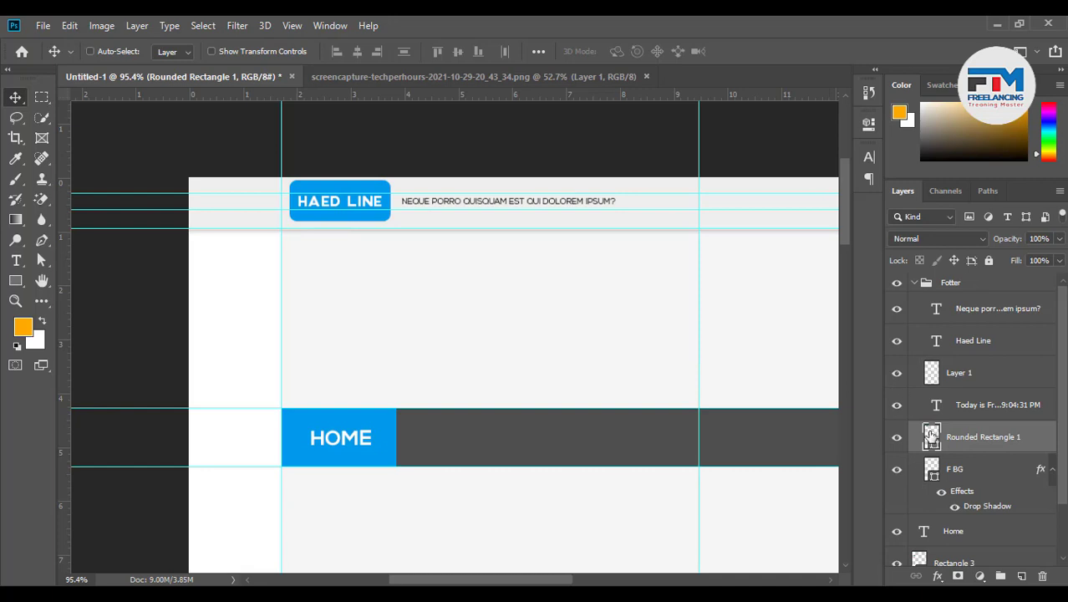
pyautogui.doubleClick(930, 436)
pyautogui.click(841, 299)
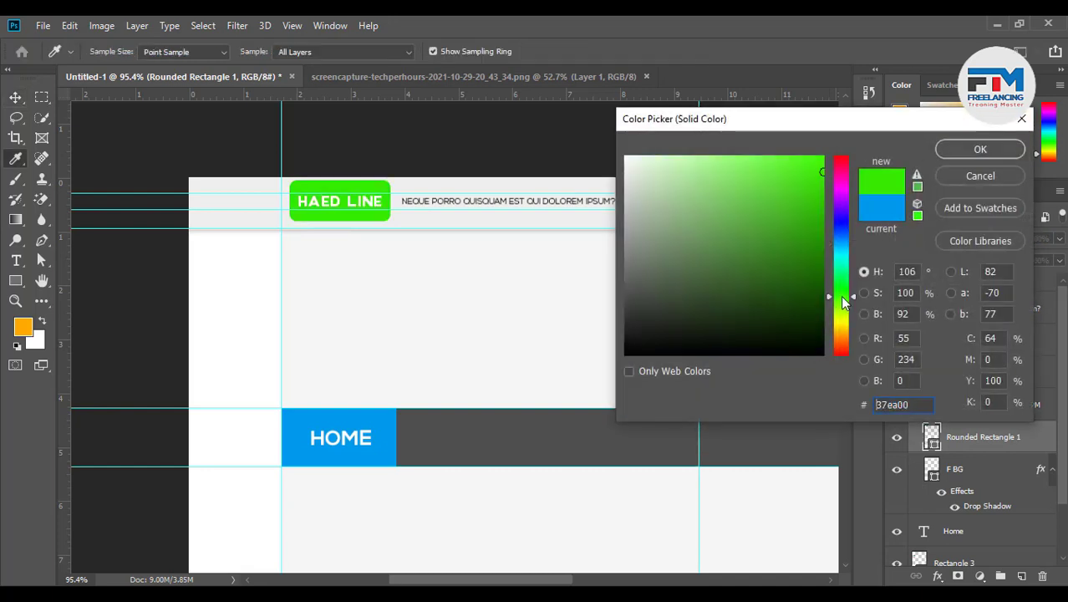
pyautogui.moveTo(841, 273); pyautogui.dragTo(839, 333)
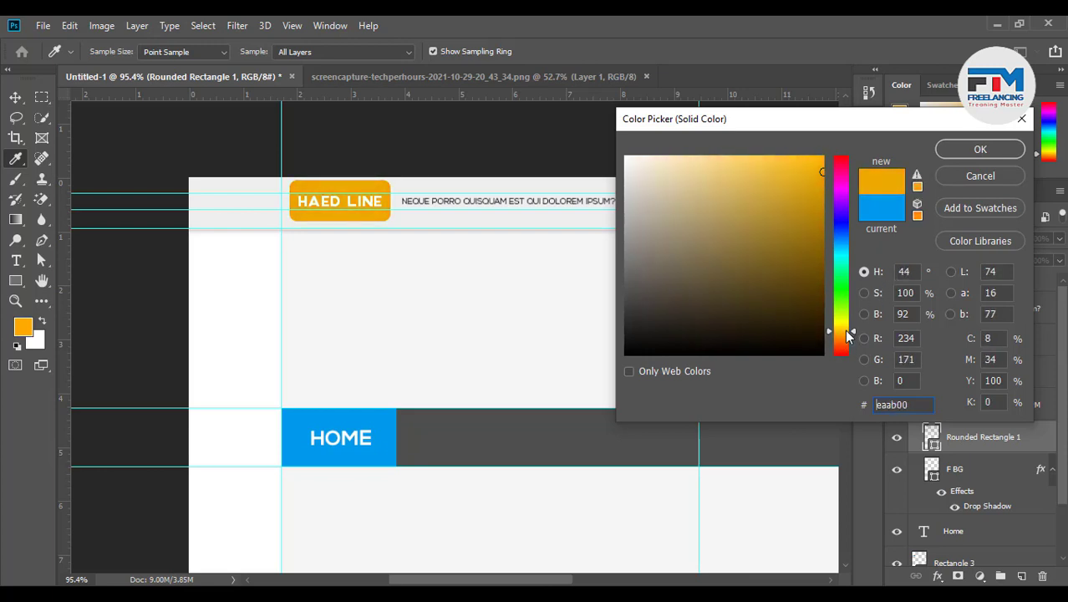
pyautogui.click(827, 205)
pyautogui.moveTo(826, 201); pyautogui.dragTo(826, 197)
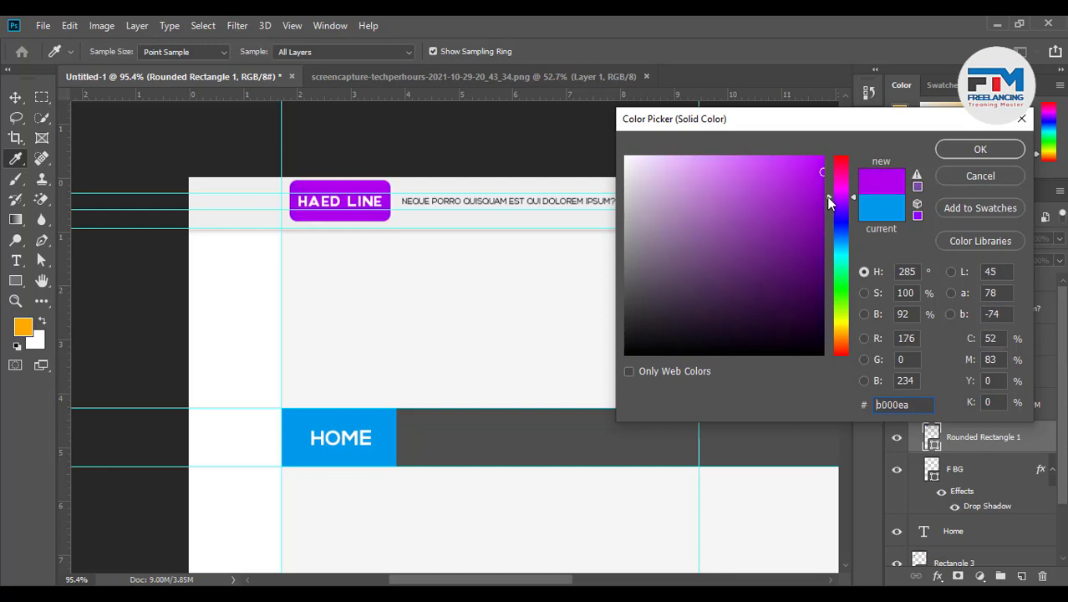
pyautogui.click(980, 150)
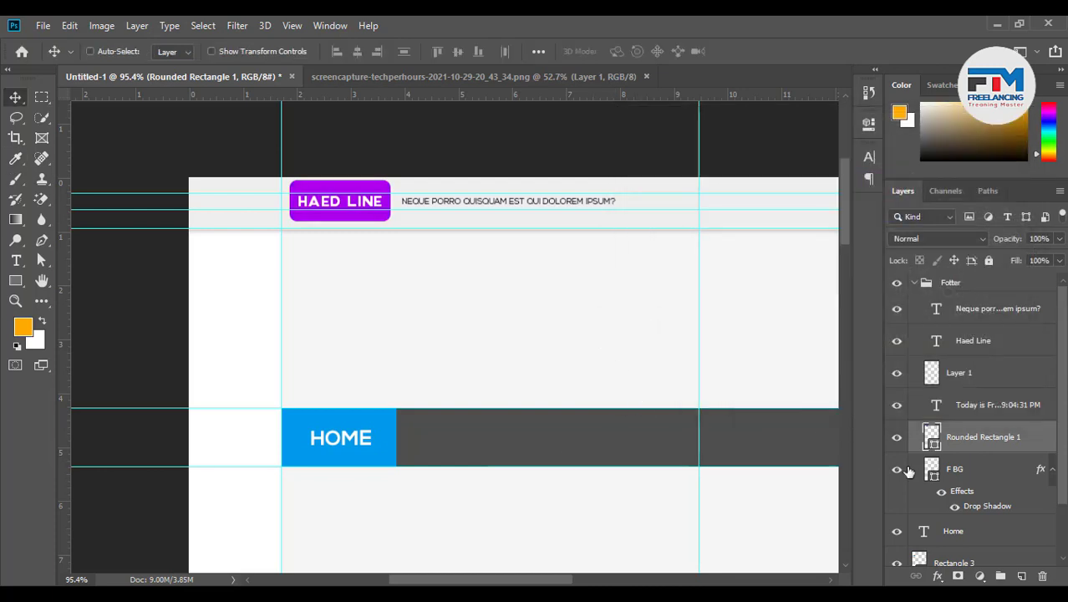
# Eyedrop the badge purple into Rectangle 3 behind HOME, then collapse the Fotter group
pyautogui.click(957, 553)
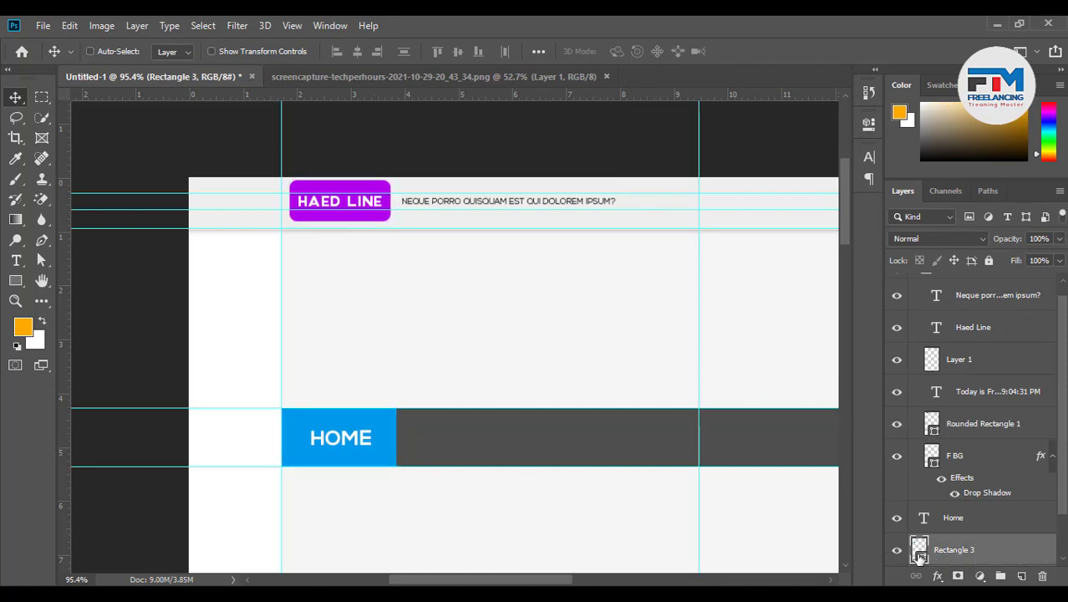
pyautogui.doubleClick(919, 549)
pyautogui.click(352, 189)
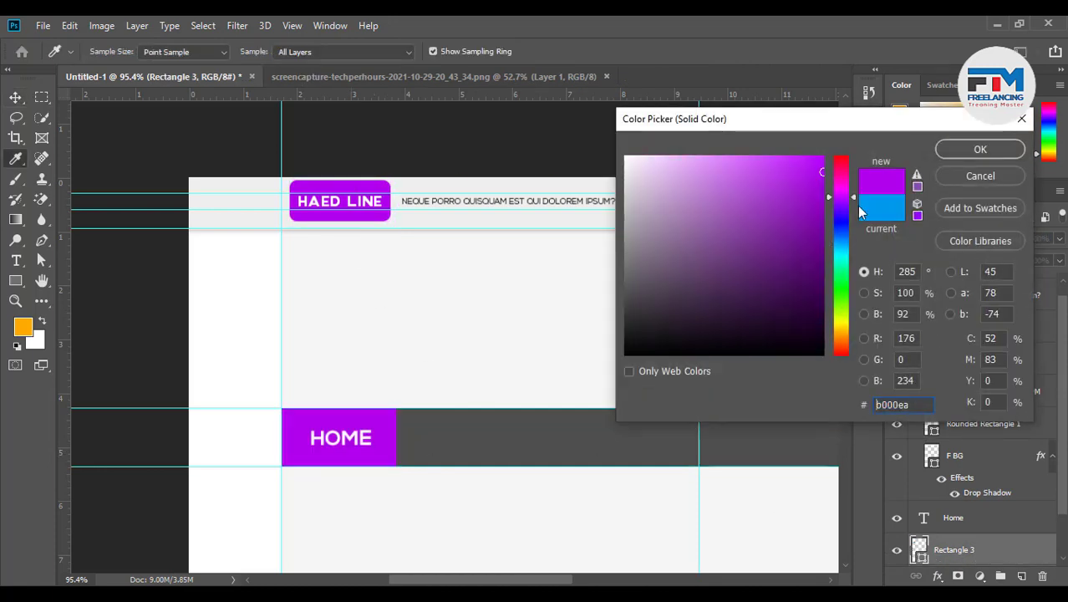
pyautogui.click(951, 149)
pyautogui.scroll(1, 941, 392)
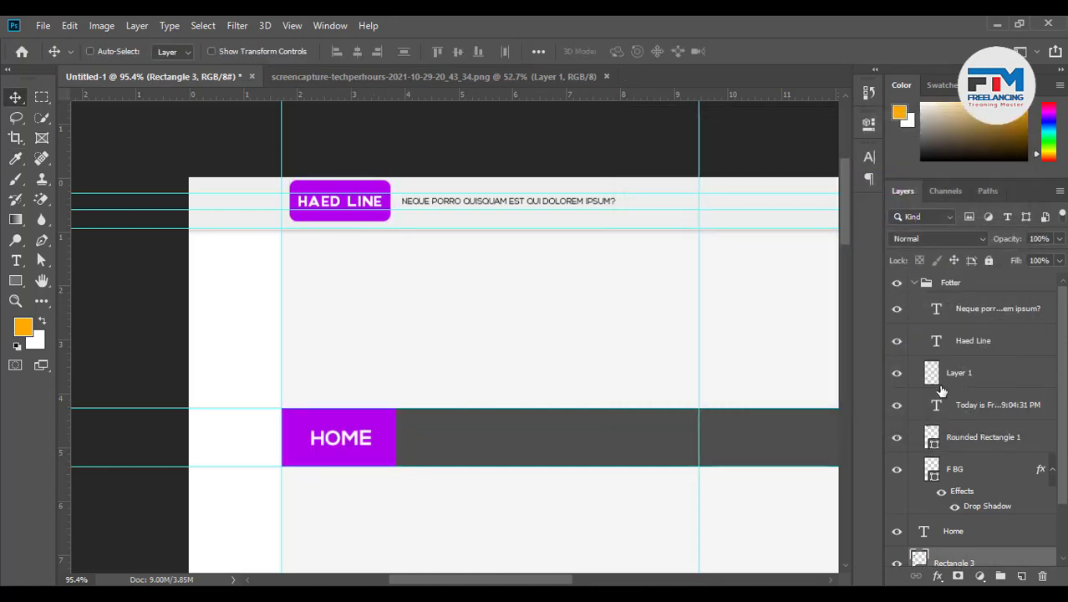
pyautogui.click(915, 283)
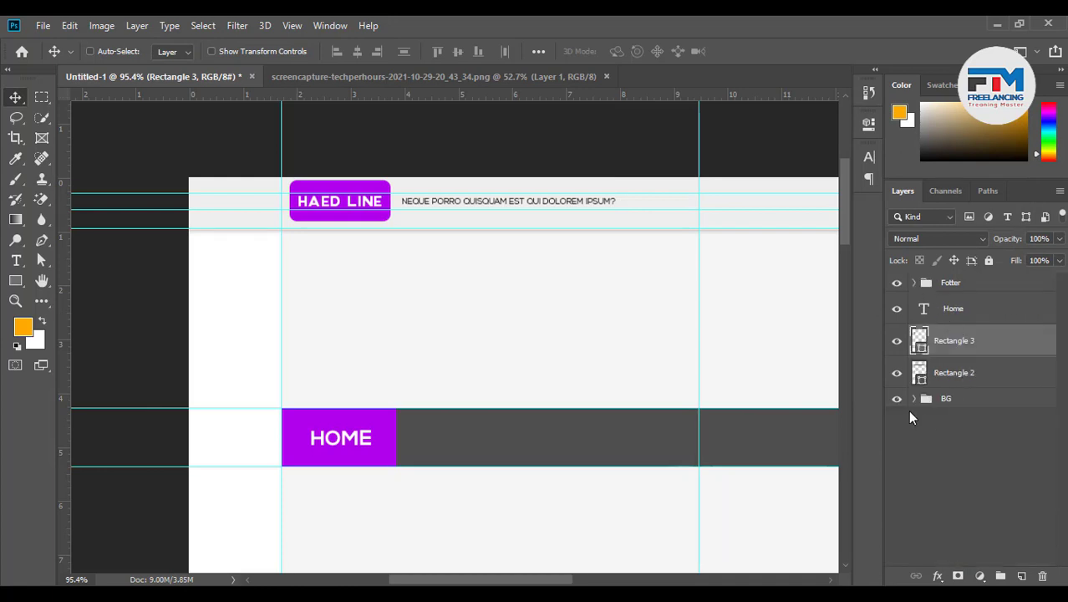
# Rename the Rectangle 3 layer to Hover
pyautogui.doubleClick(970, 341)
pyautogui.write('Hover')
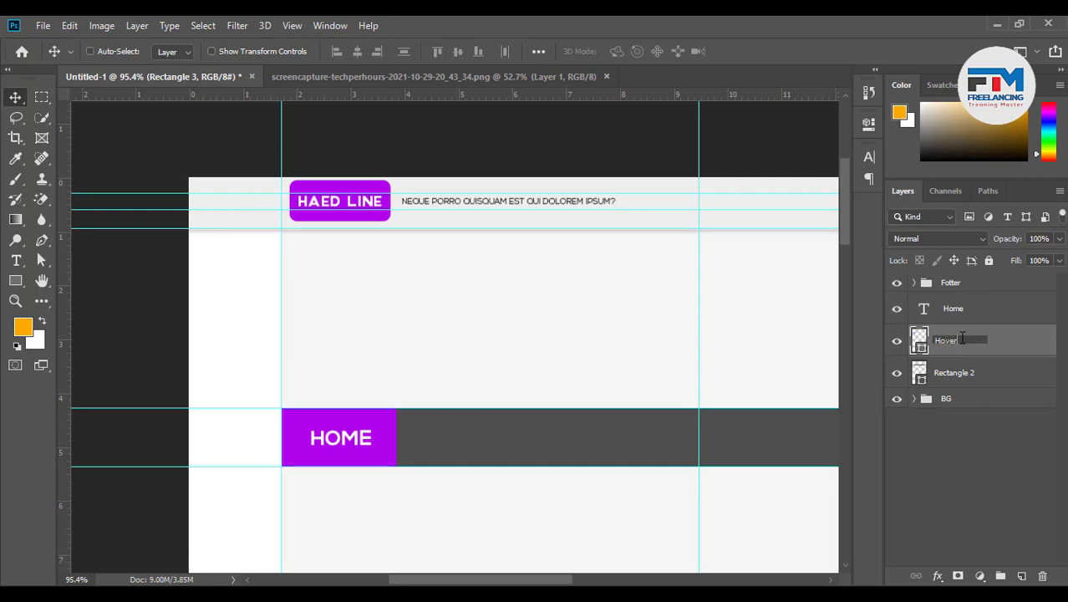
pyautogui.press('Return')
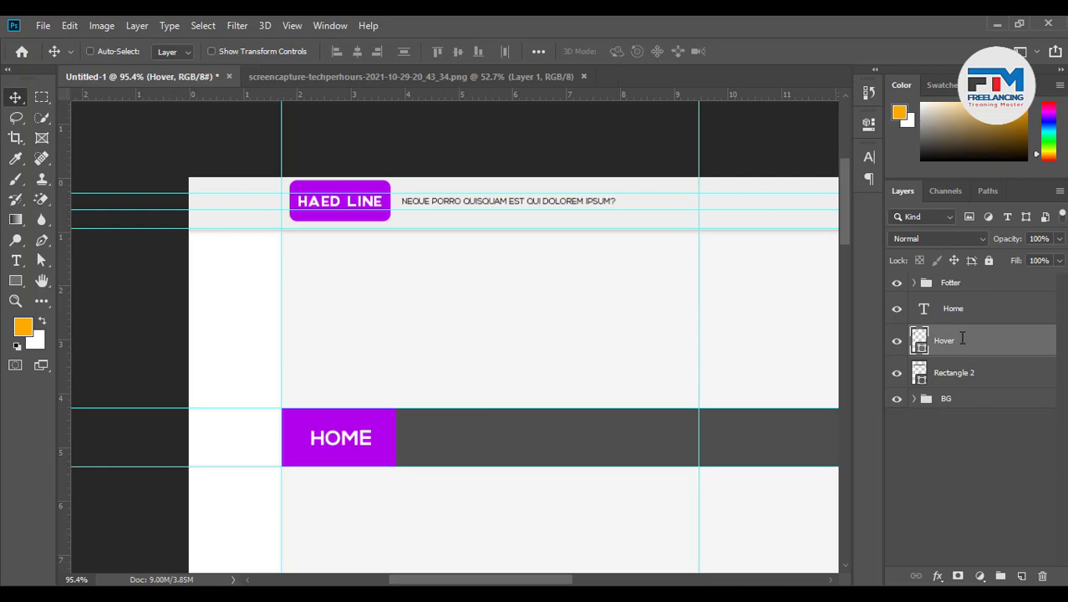
pyautogui.scroll(-3, 368, 439)
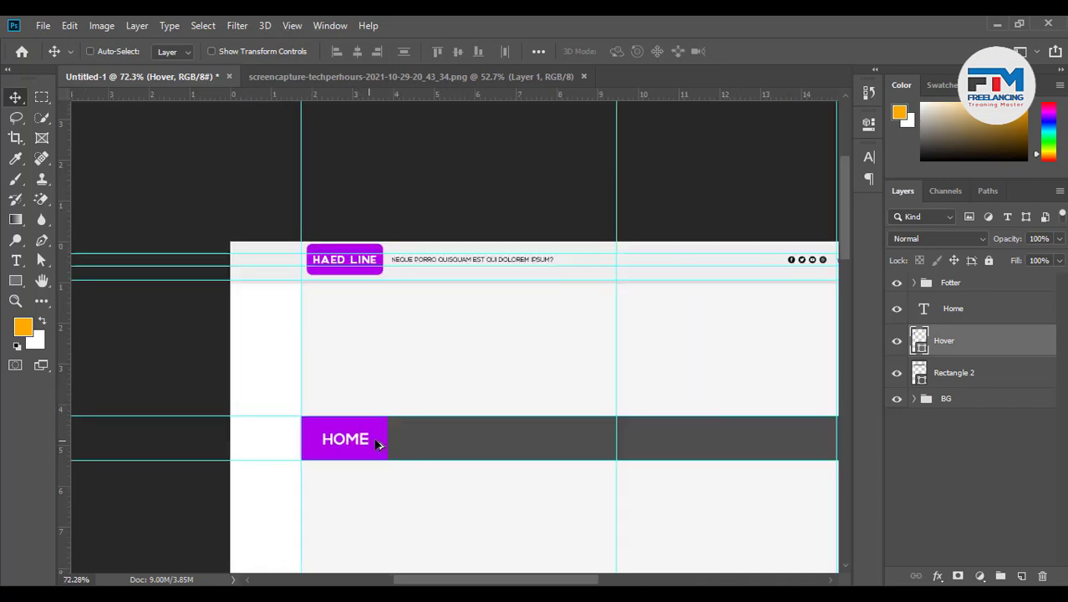
pyautogui.scroll(4, 576, 497)
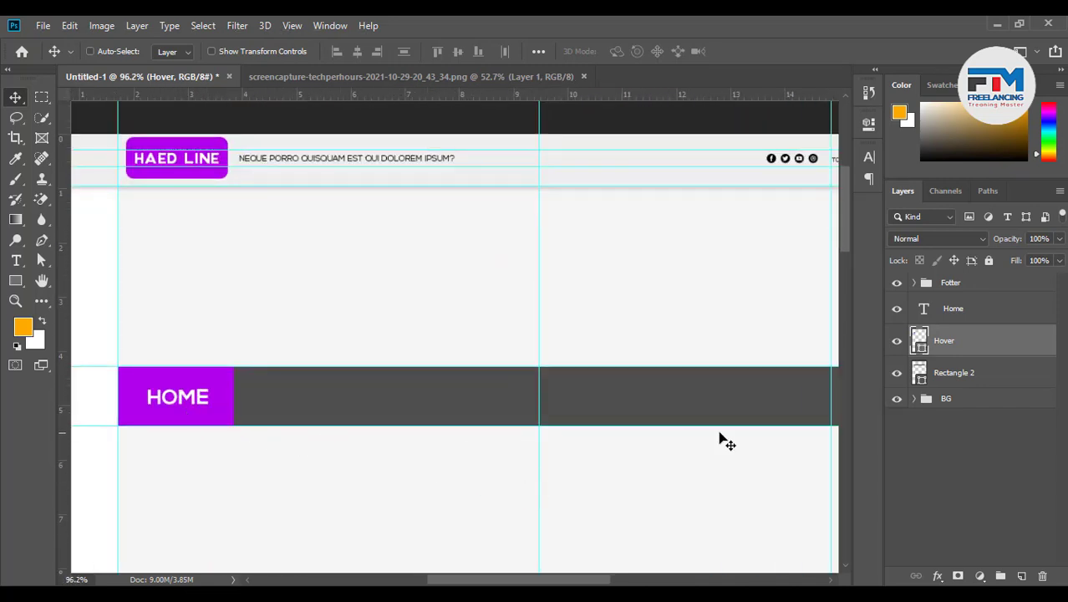
# Duplicate HOME to its right and retype the copy as FREELANCING
pyautogui.keyDown('shift'); pyautogui.click(985, 311); pyautogui.keyUp('shift')
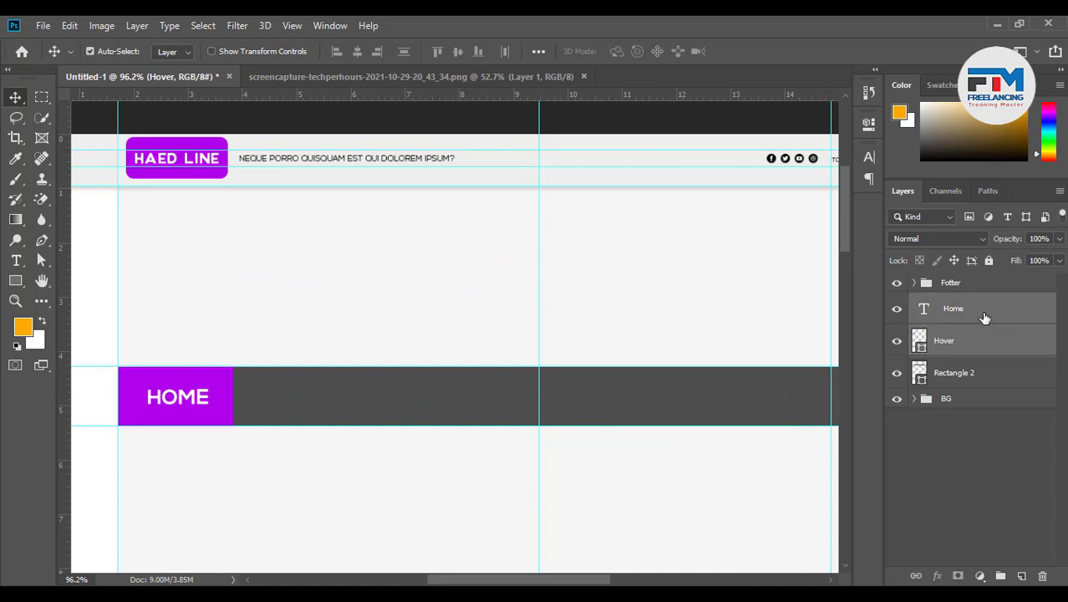
pyautogui.click(963, 375)
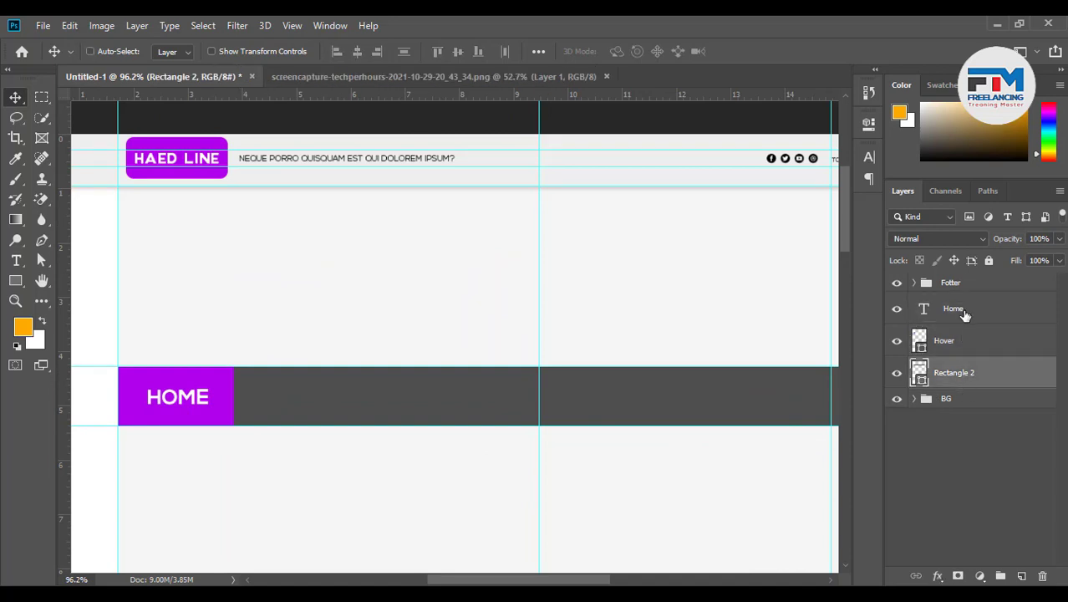
pyautogui.click(964, 309)
pyautogui.moveTo(208, 402); pyautogui.dragTo(349, 412)
pyautogui.press('t')
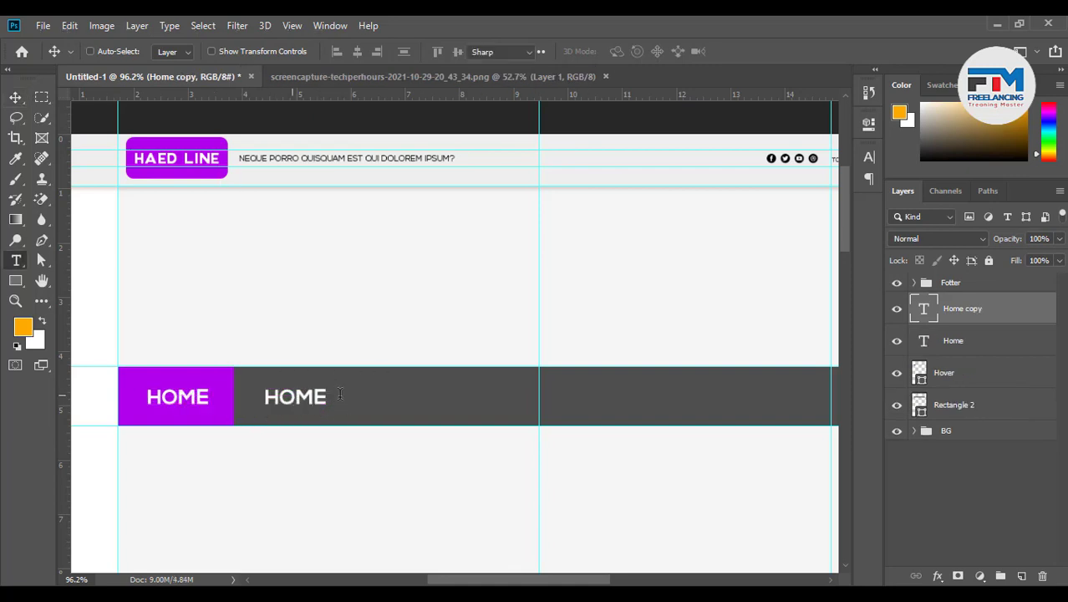
pyautogui.doubleClick(347, 396)
pyautogui.write('FREE')
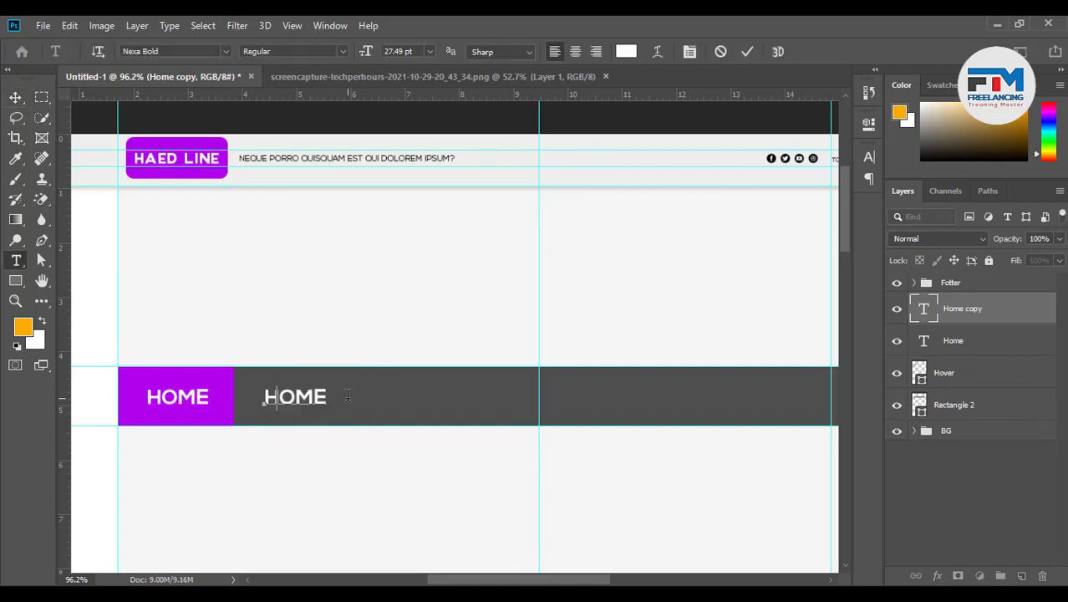
pyautogui.write('LANCING')
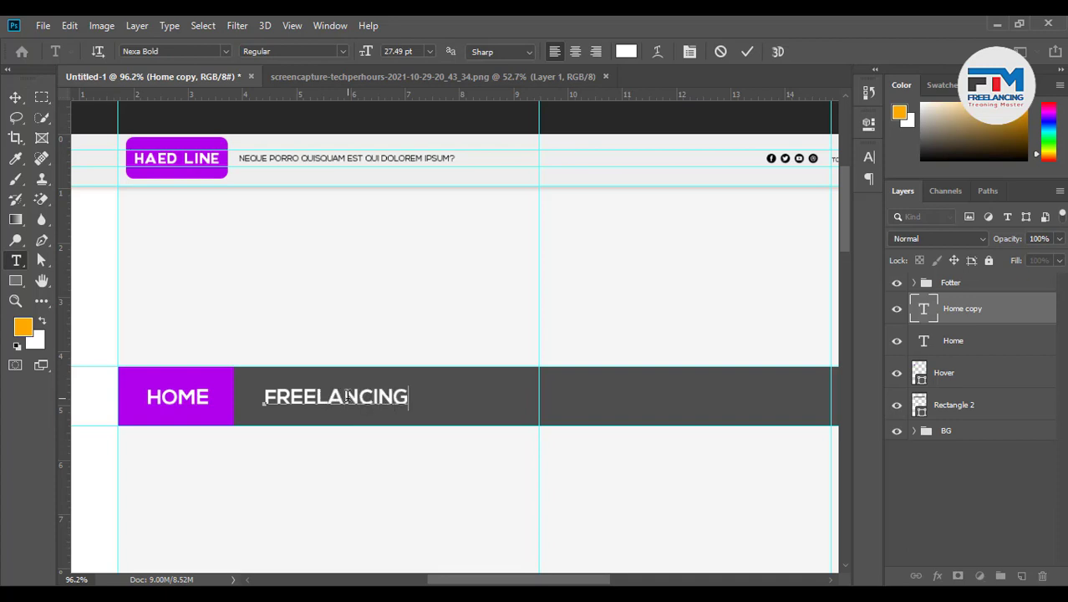
pyautogui.click(747, 52)
# Centre HOME horizontally within the purple Hover box
pyautogui.press('v')
pyautogui.scroll(-1, 165, 446)
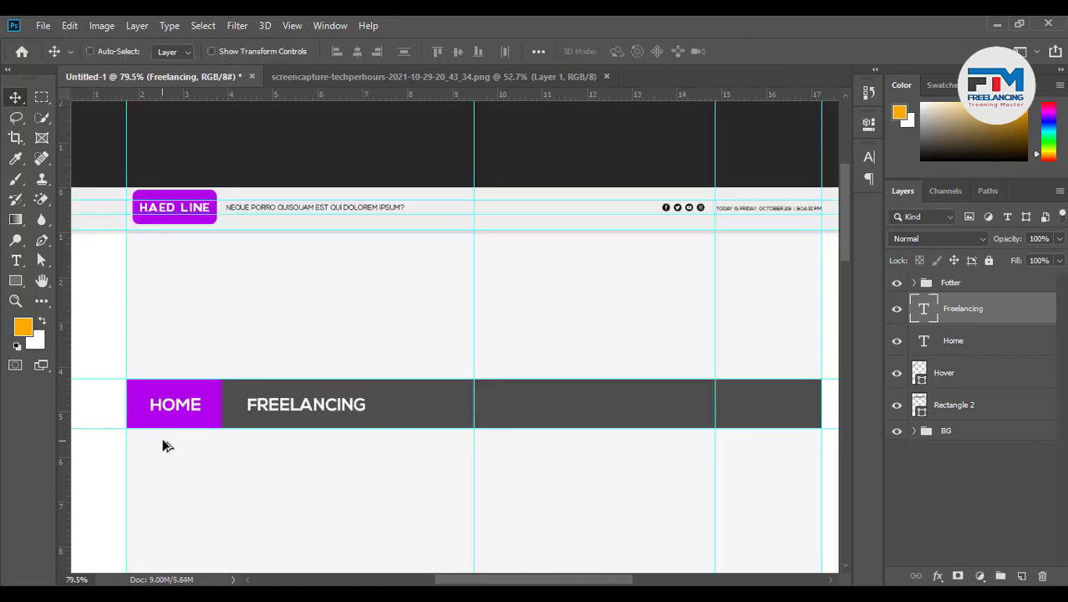
pyautogui.scroll(4, 167, 443)
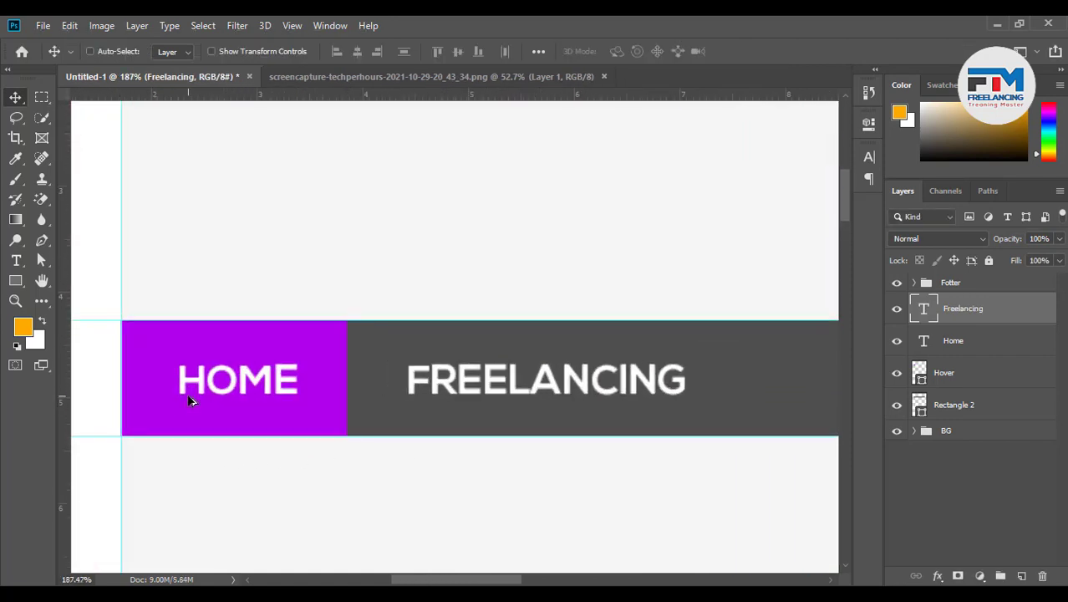
pyautogui.scroll(2, 189, 401)
pyautogui.keyDown('ctrl'); pyautogui.click(238, 381); pyautogui.keyUp('ctrl')
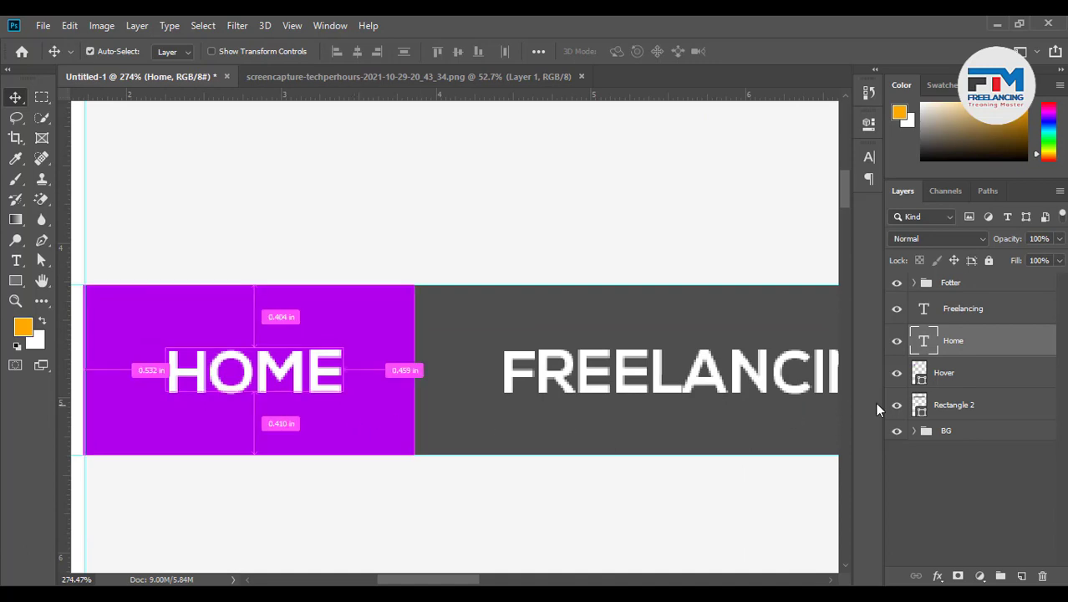
pyautogui.keyDown('shift'); pyautogui.click(966, 379); pyautogui.keyUp('shift')
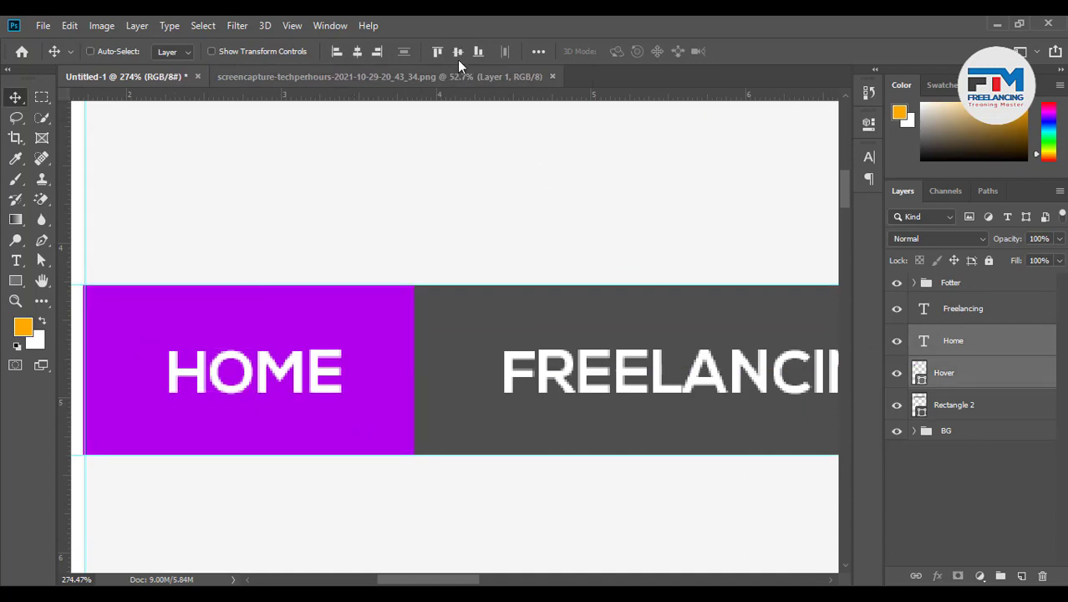
pyautogui.click(360, 50)
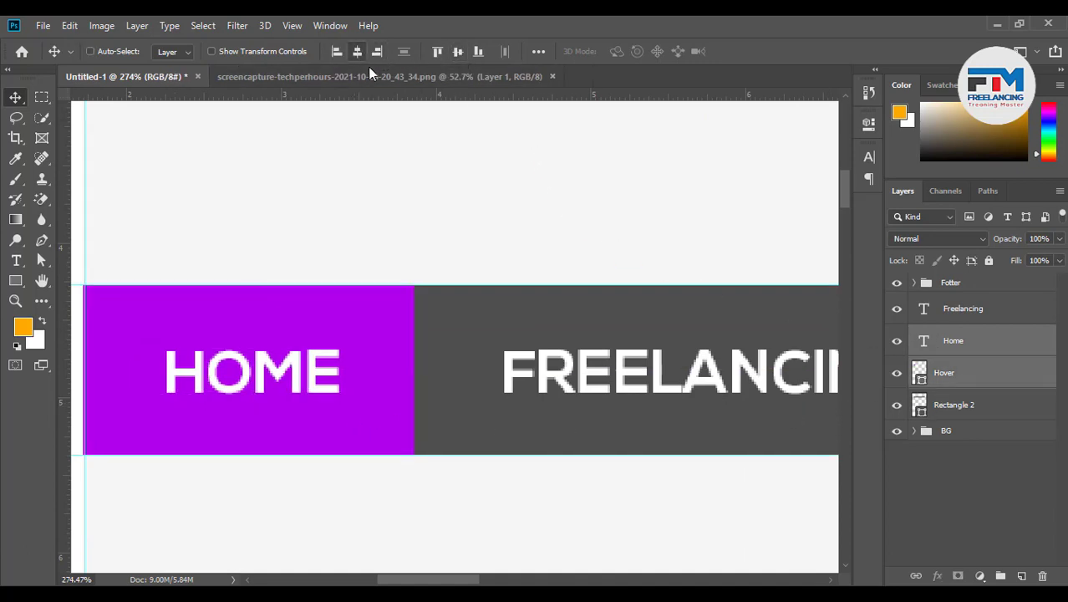
# Nudge FREELANCING slightly left and place a copy of it further right along the bar
pyautogui.click(971, 318)
pyautogui.keyDown('ctrl'); pyautogui.click(940, 410); pyautogui.keyUp('ctrl')
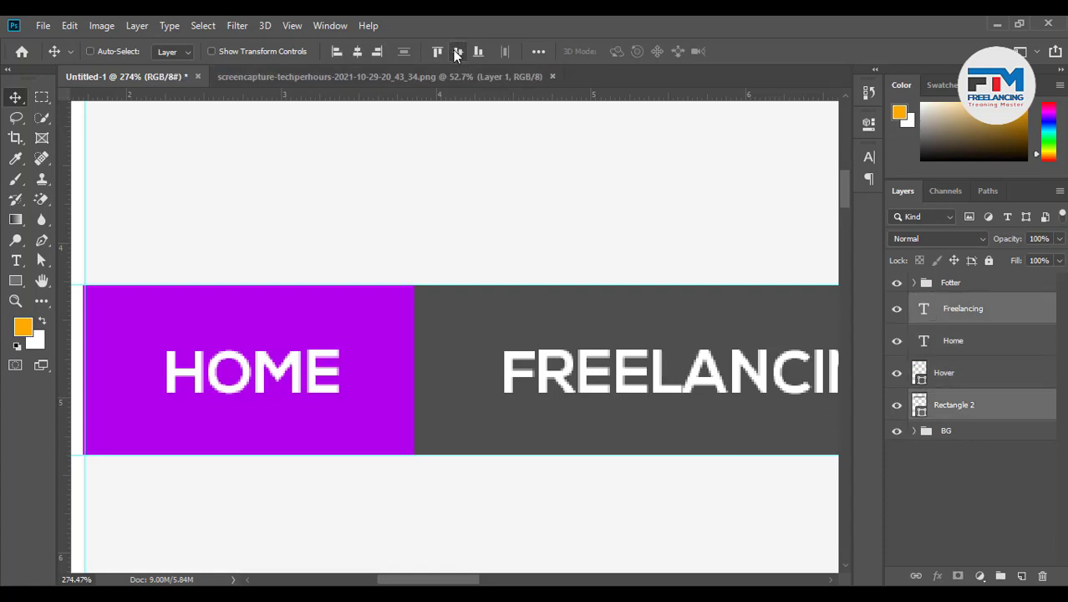
pyautogui.click(965, 320)
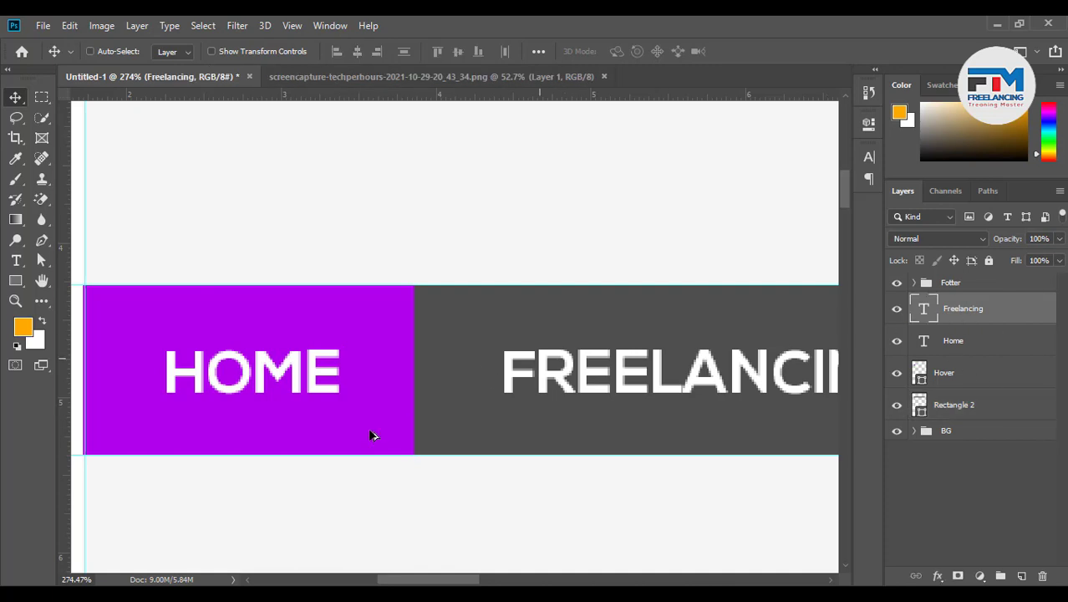
pyautogui.scroll(-3, 372, 435)
pyautogui.scroll(3, 384, 449)
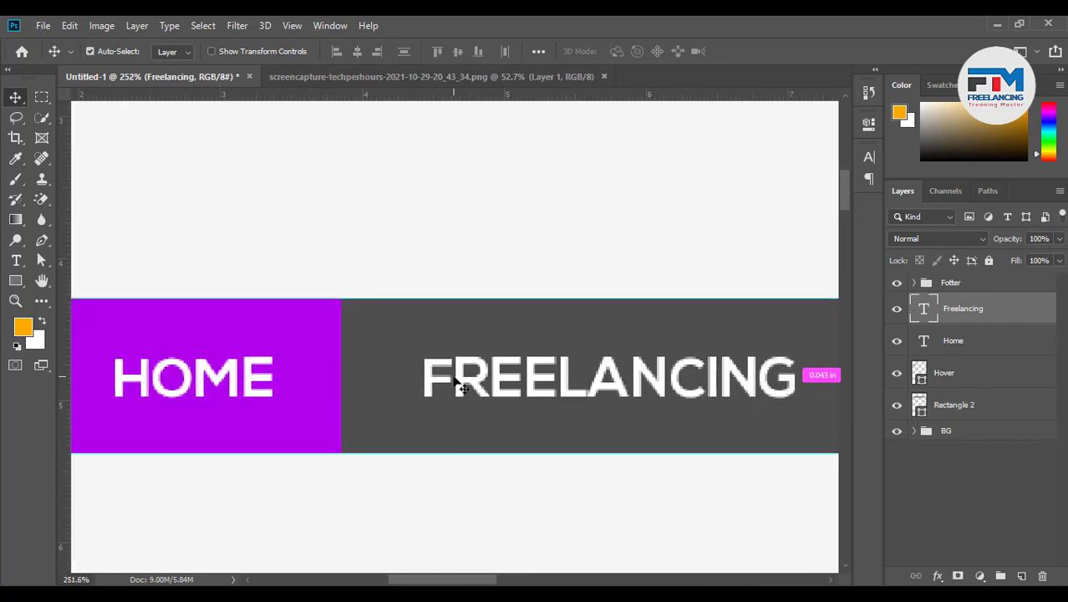
pyautogui.moveTo(489, 389); pyautogui.dragTo(461, 389)
pyautogui.scroll(-3, 351, 430)
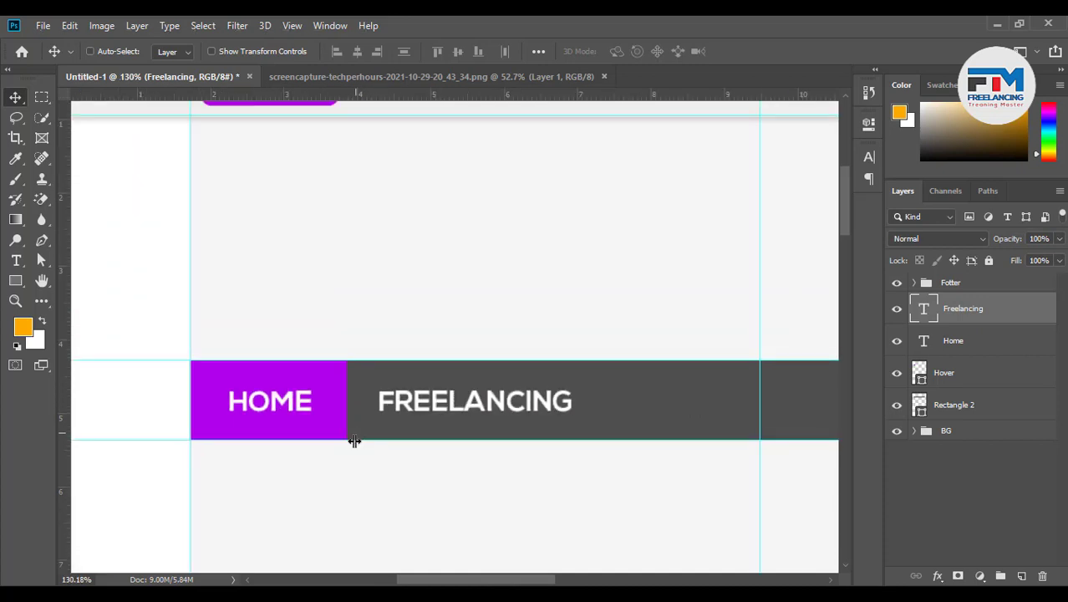
pyautogui.scroll(-2, 385, 451)
pyautogui.scroll(4, 629, 453)
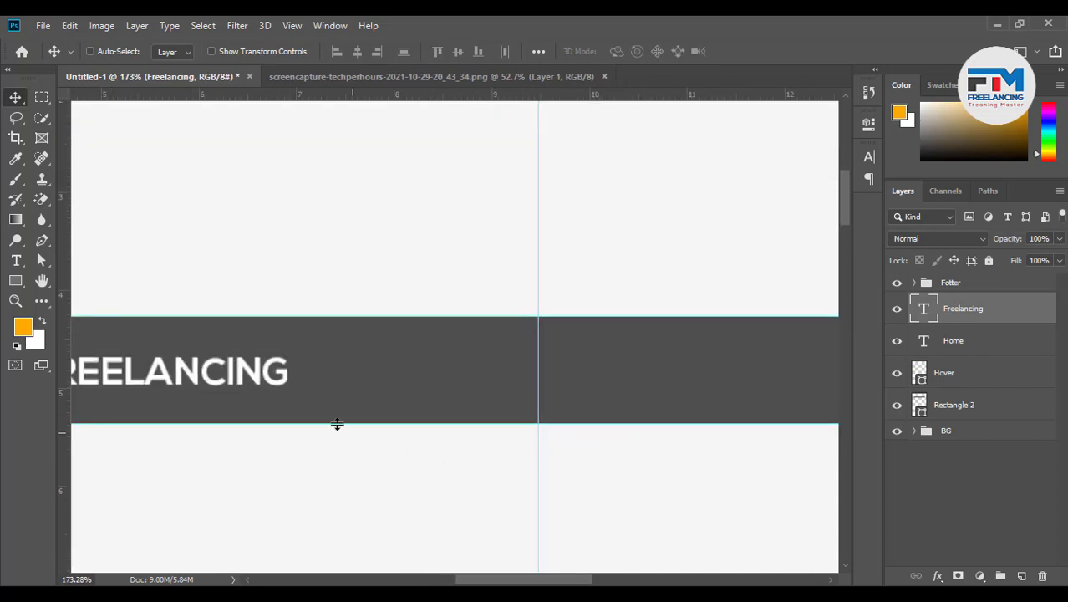
pyautogui.moveTo(226, 389); pyautogui.dragTo(525, 399)
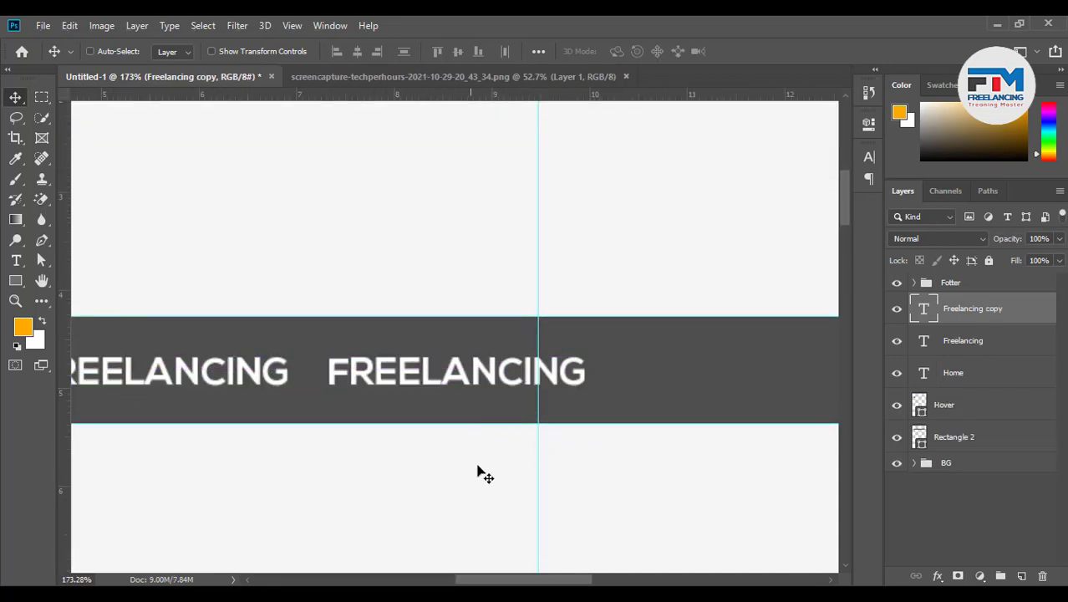
# Narrow the purple Hover box by pulling its right edge inward with Free Transform
pyautogui.scroll(-2, 484, 473)
pyautogui.scroll(-1, 483, 476)
pyautogui.scroll(8, 90, 437)
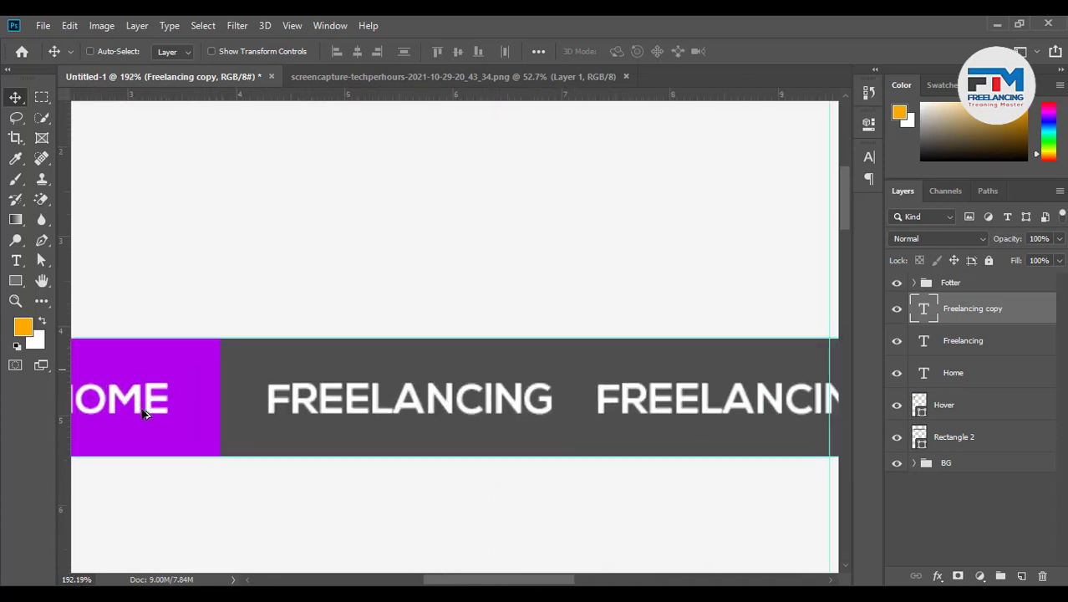
pyautogui.keyDown('ctrl'); pyautogui.click(278, 424); pyautogui.keyUp('ctrl')
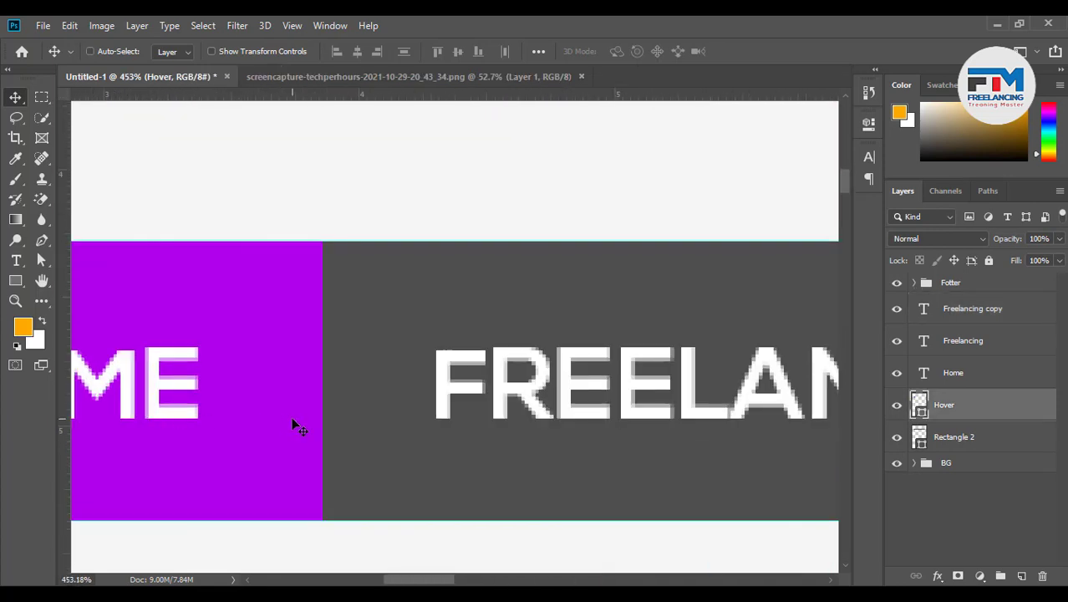
pyautogui.hotkey('ctrl', 't')
pyautogui.moveTo(326, 386); pyautogui.dragTo(266, 384)
pyautogui.click(752, 51)
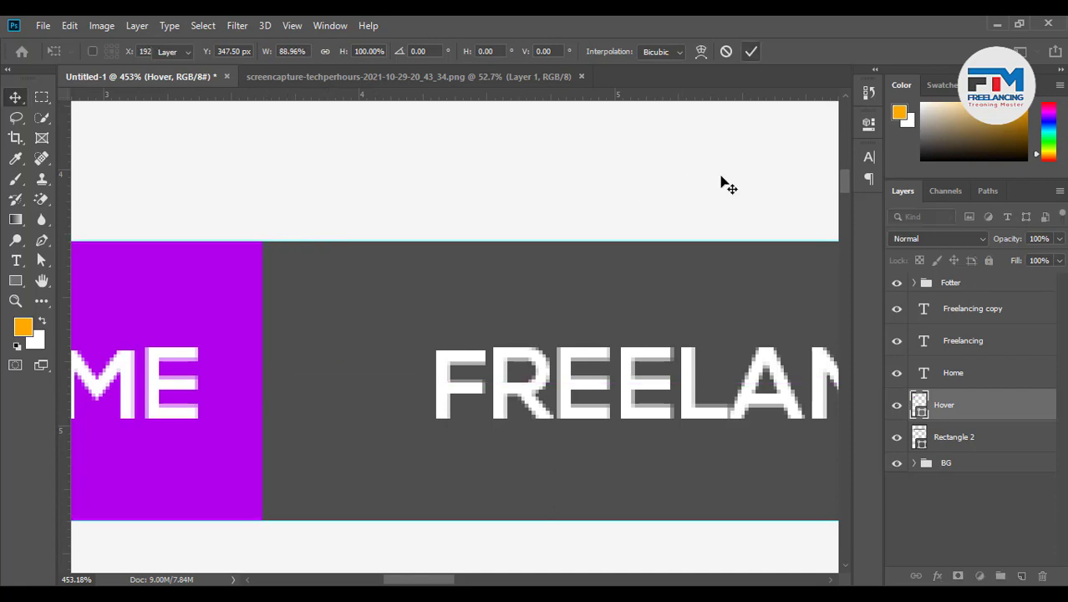
pyautogui.scroll(-3, 656, 446)
pyautogui.scroll(2, 326, 468)
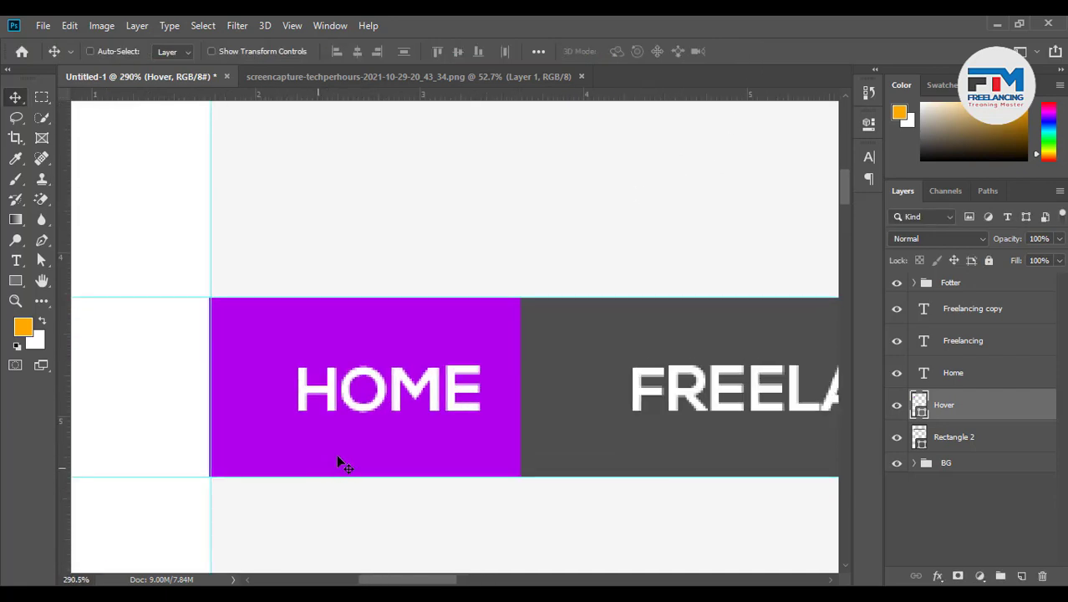
# Re-centre HOME horizontally inside the narrower Hover box
pyautogui.keyDown('ctrl'); pyautogui.click(407, 404); pyautogui.keyUp('ctrl')
pyautogui.moveTo(406, 404); pyautogui.dragTo(372, 404)
pyautogui.keyDown('shift'); pyautogui.click(953, 407); pyautogui.keyUp('shift')
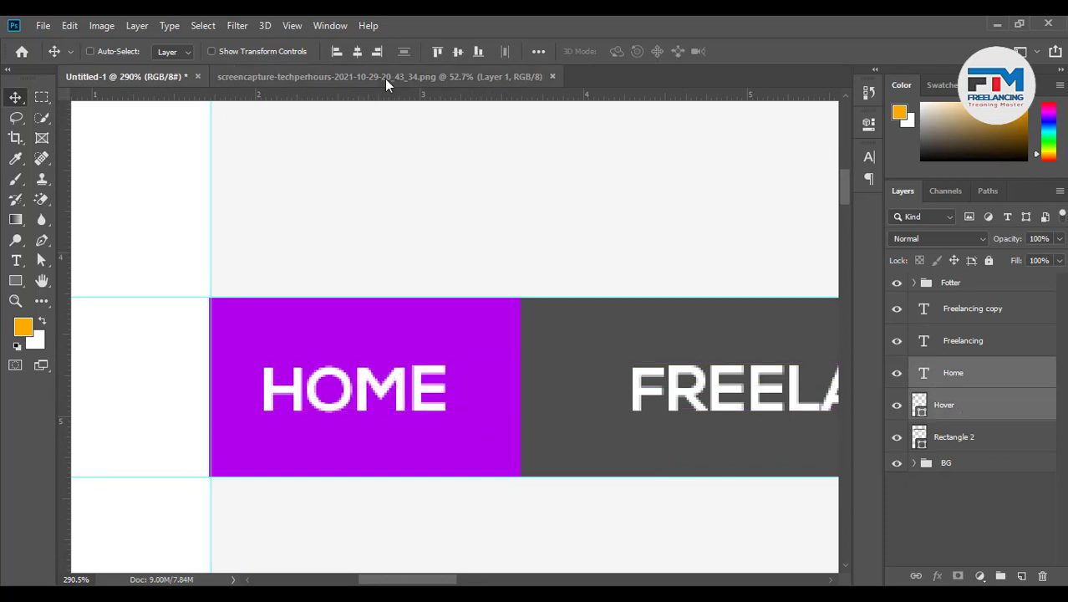
pyautogui.click(357, 51)
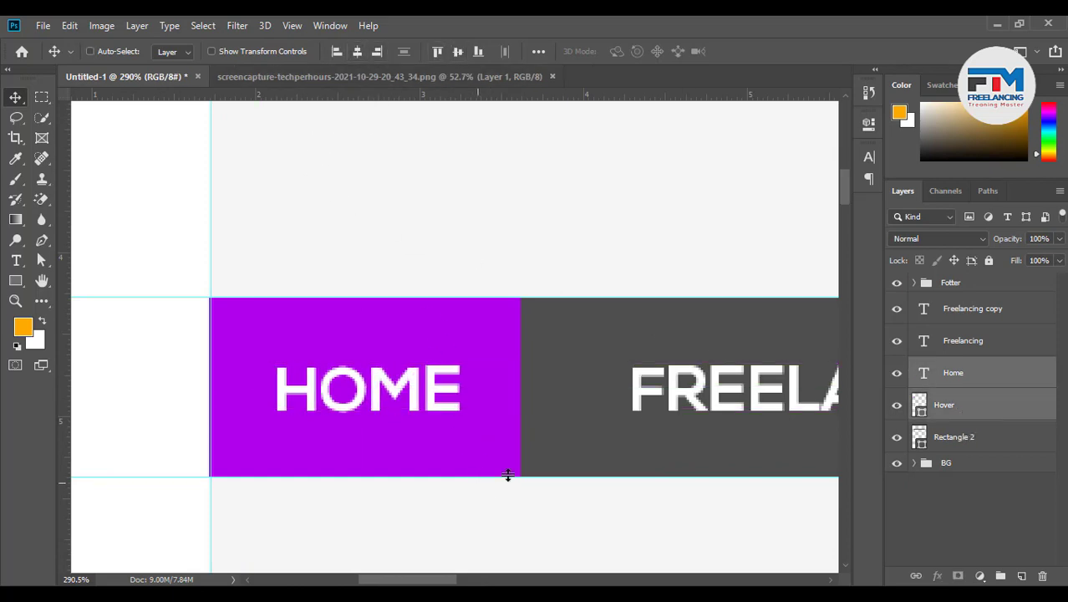
# Shift the FREELANCING labels slightly left to adjust their spacing along the bar
pyautogui.moveTo(669, 401); pyautogui.dragTo(628, 399)
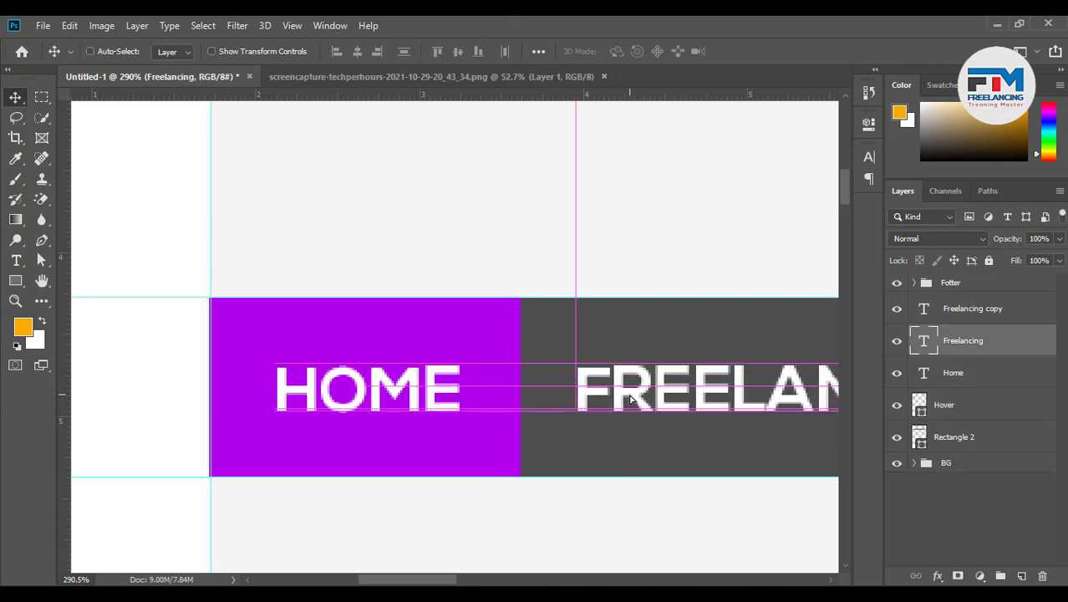
pyautogui.scroll(-2, 285, 500)
pyautogui.scroll(-3, 322, 484)
pyautogui.scroll(3, 582, 494)
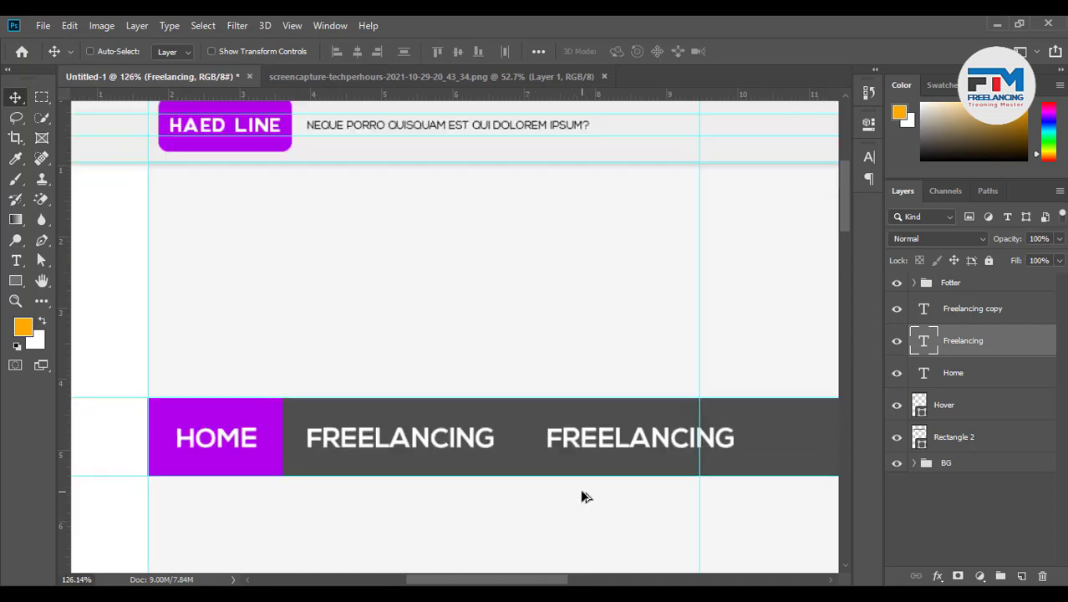
pyautogui.scroll(1, 600, 466)
pyautogui.moveTo(602, 422)
pyautogui.mouseDown()
pyautogui.moveTo(553, 414)
pyautogui.moveTo(591, 412)
pyautogui.mouseUp()
pyautogui.scroll(4, 433, 435)
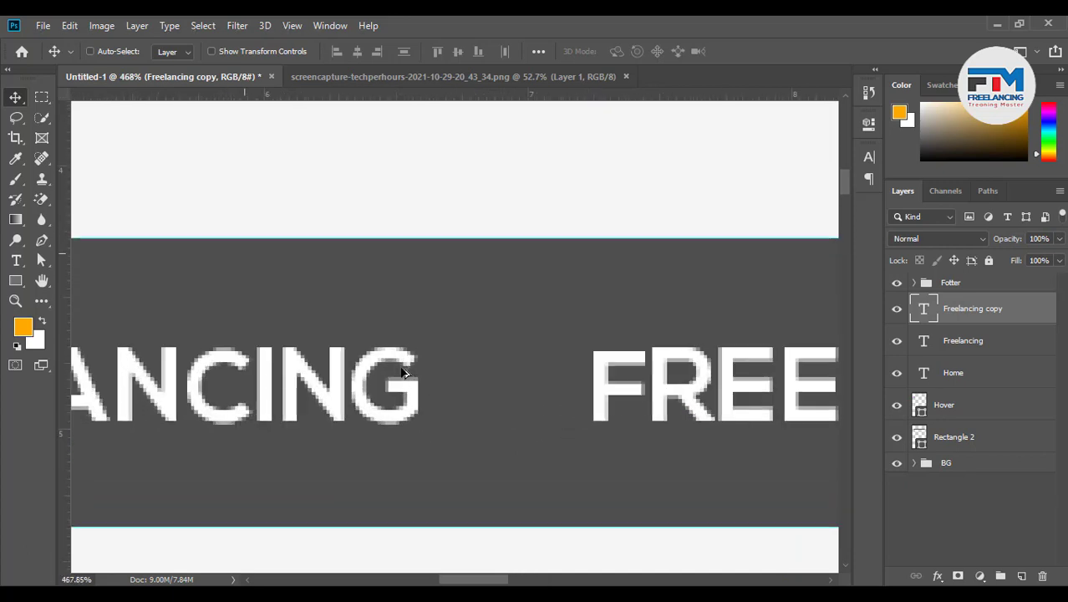
pyautogui.click(17, 281)
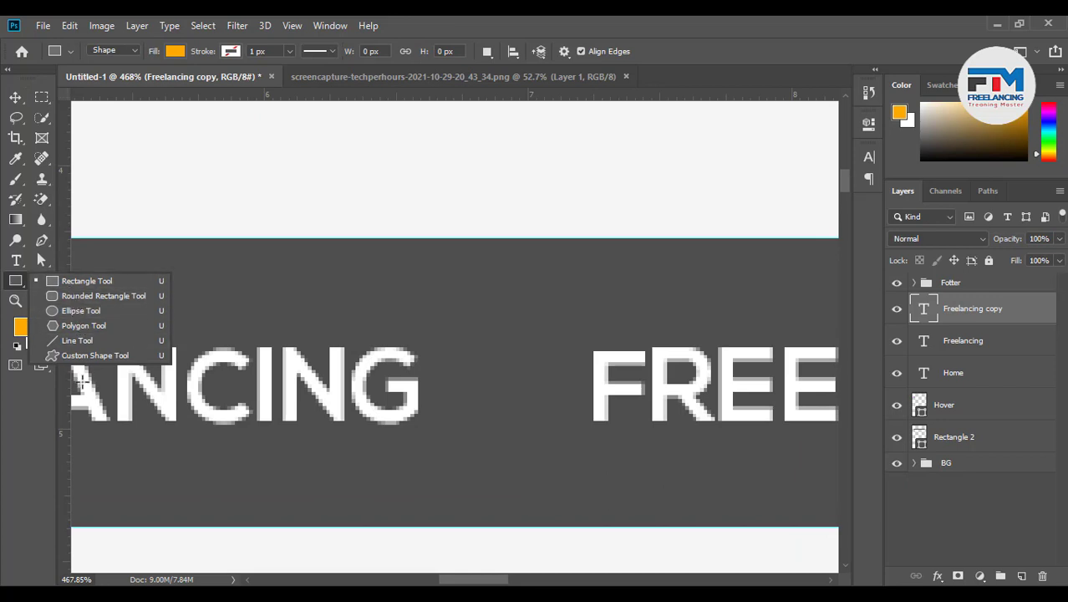
# Draw a small Arrow 2 custom-shape chevron beside the FREELANCING label
pyautogui.click(86, 355)
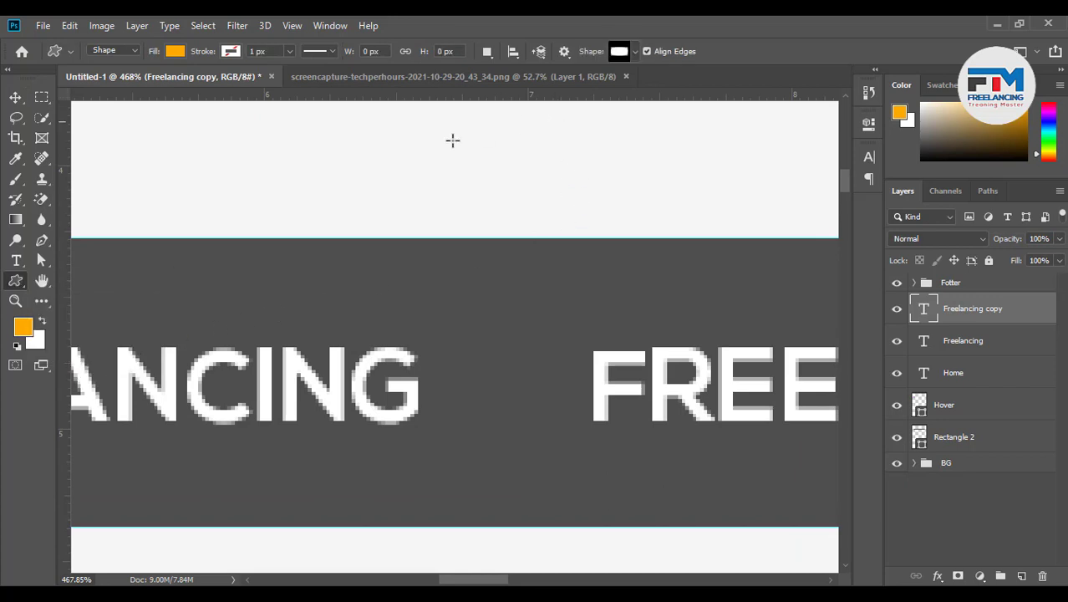
pyautogui.click(635, 52)
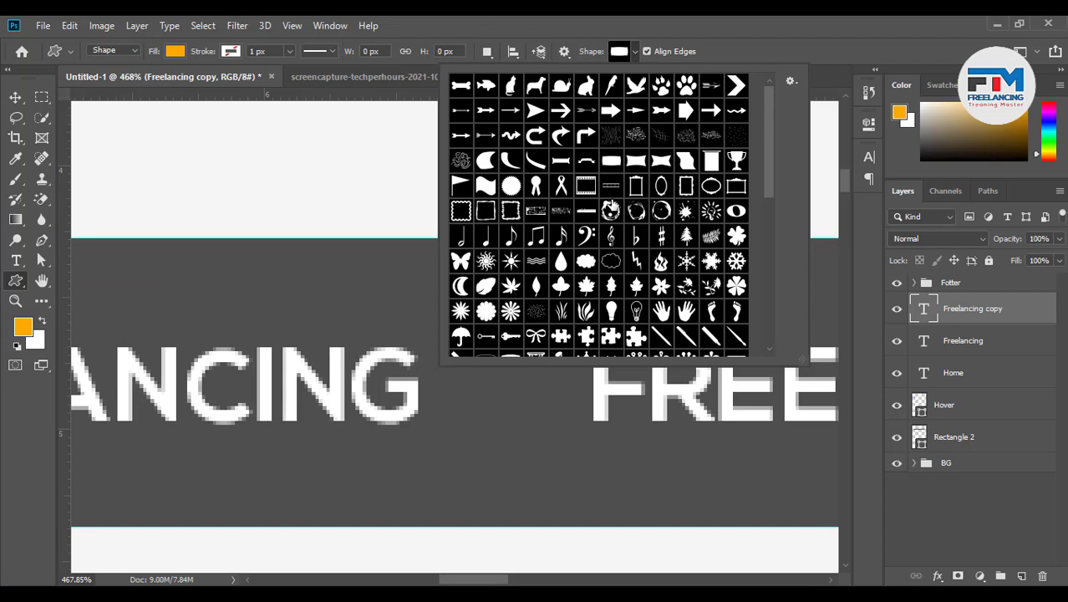
pyautogui.click(738, 88)
pyautogui.moveTo(372, 303); pyautogui.dragTo(401, 343)
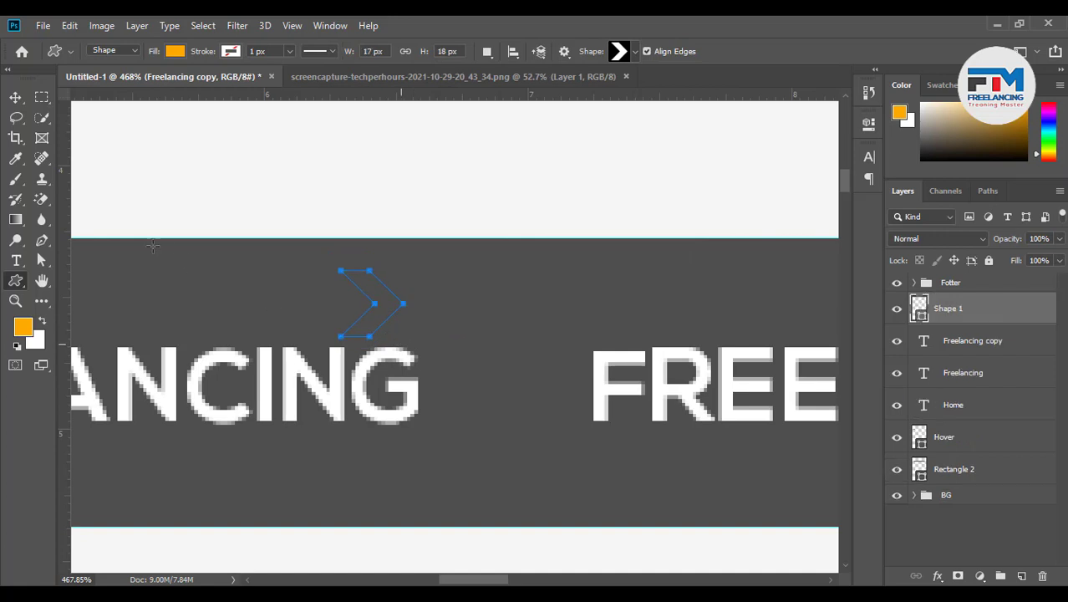
pyautogui.click(15, 97)
# Colour the chevron with the HOME box purple (b000ea) sampled from the canvas
pyautogui.scroll(-4, 585, 353)
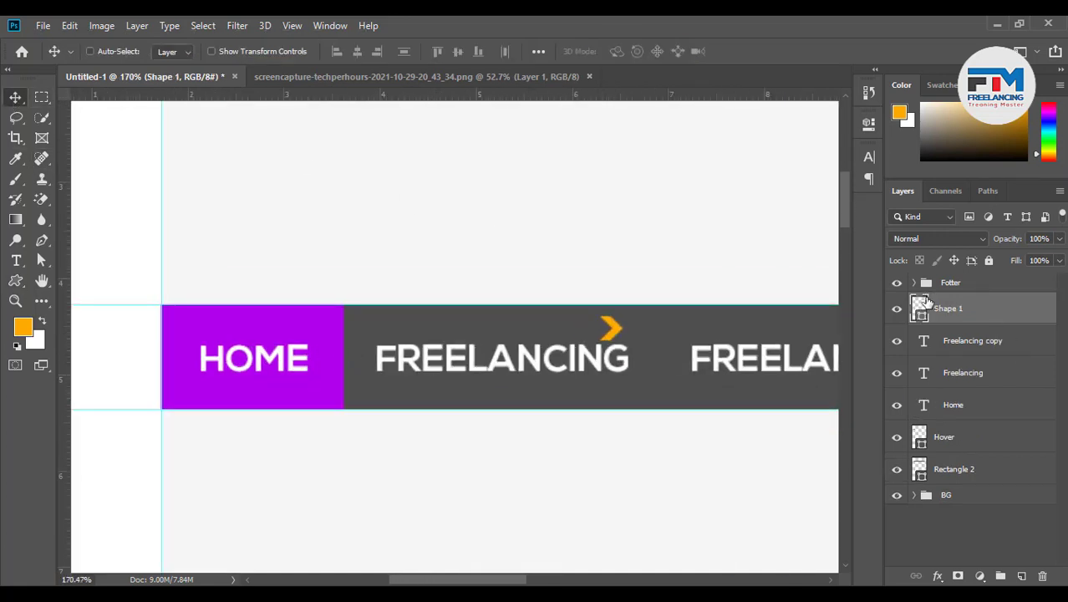
pyautogui.doubleClick(919, 308)
pyautogui.click(333, 346)
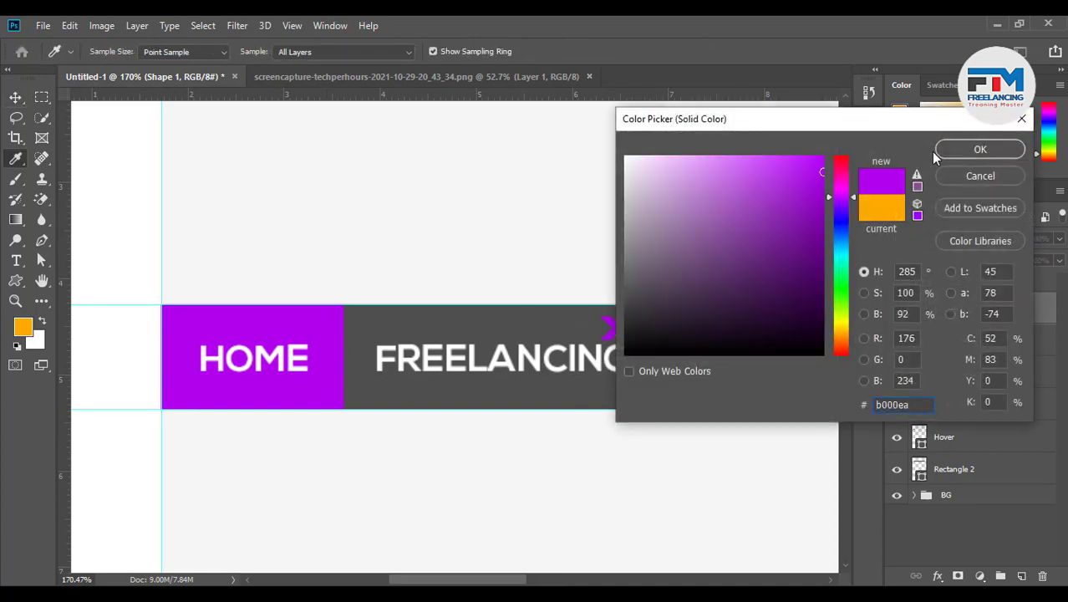
pyautogui.click(974, 149)
pyautogui.scroll(4, 614, 388)
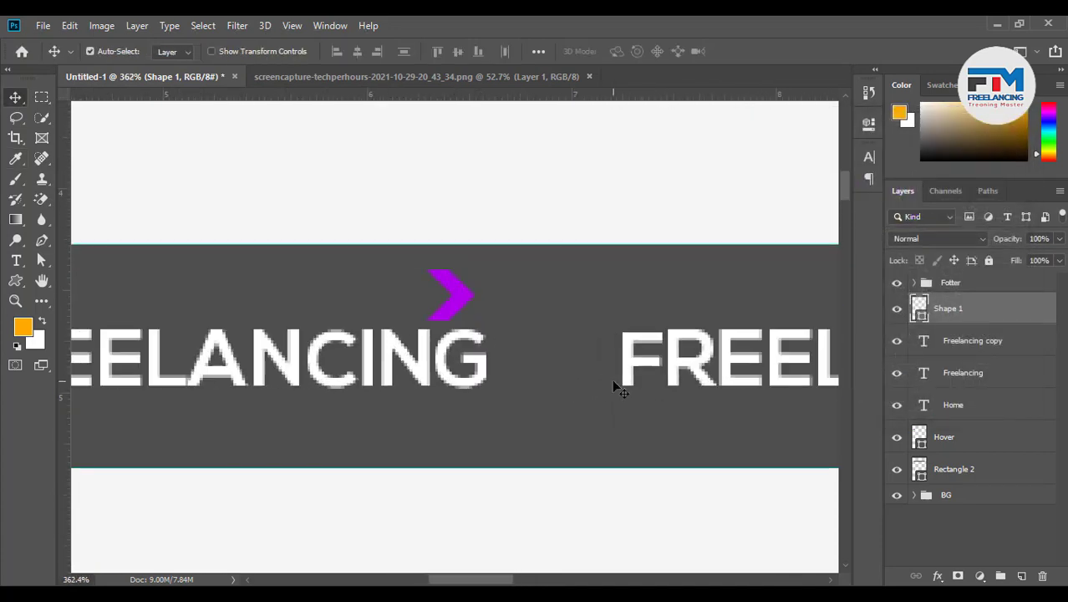
# Rotate the chevron 90° to point down and shrink it to about 60%
pyautogui.hotkey('ctrl', 't')
pyautogui.moveTo(486, 262); pyautogui.dragTo(523, 378)
pyautogui.click(751, 51)
pyautogui.scroll(5, 542, 385)
pyautogui.click(535, 389)
pyautogui.hotkey('ctrl', 't')
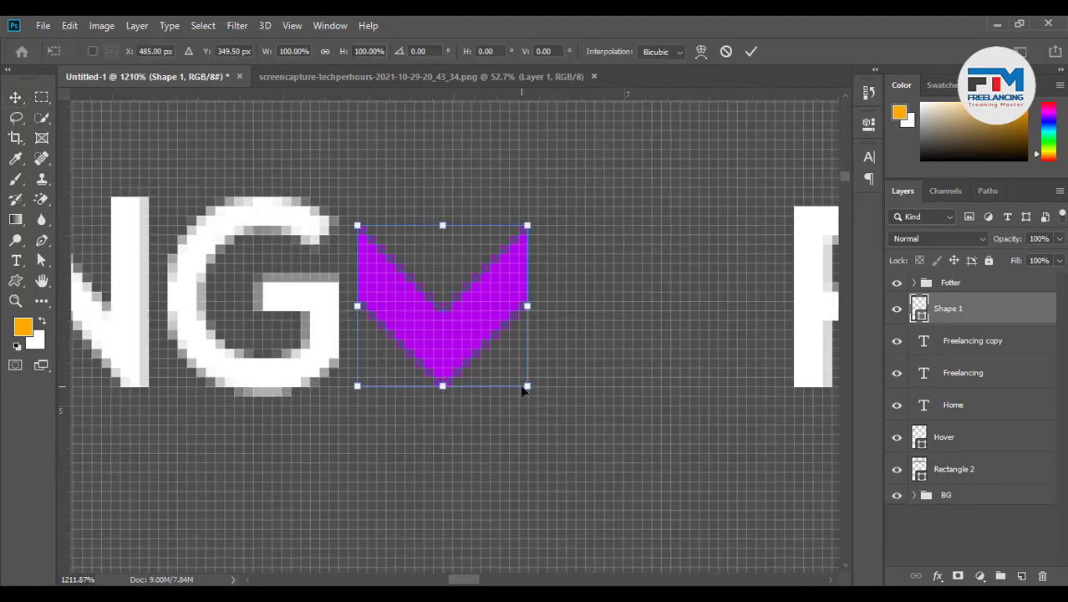
pyautogui.moveTo(525, 388); pyautogui.dragTo(441, 383)
pyautogui.click(751, 51)
# Enlarge the chevron to about 120% and move it up onto the magenta guide
pyautogui.scroll(-8, 604, 255)
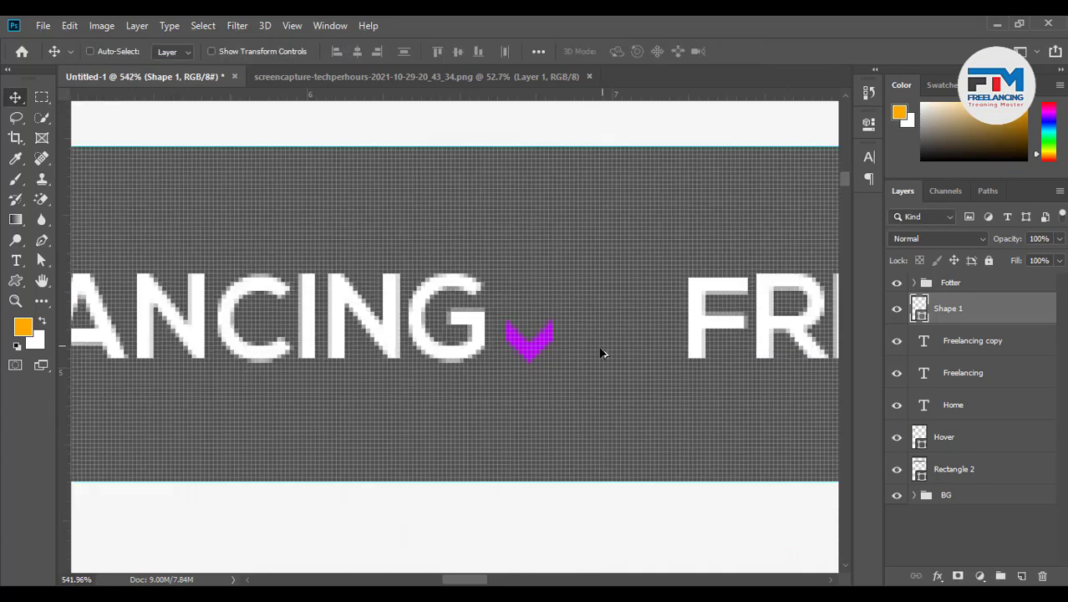
pyautogui.scroll(-3, 404, 431)
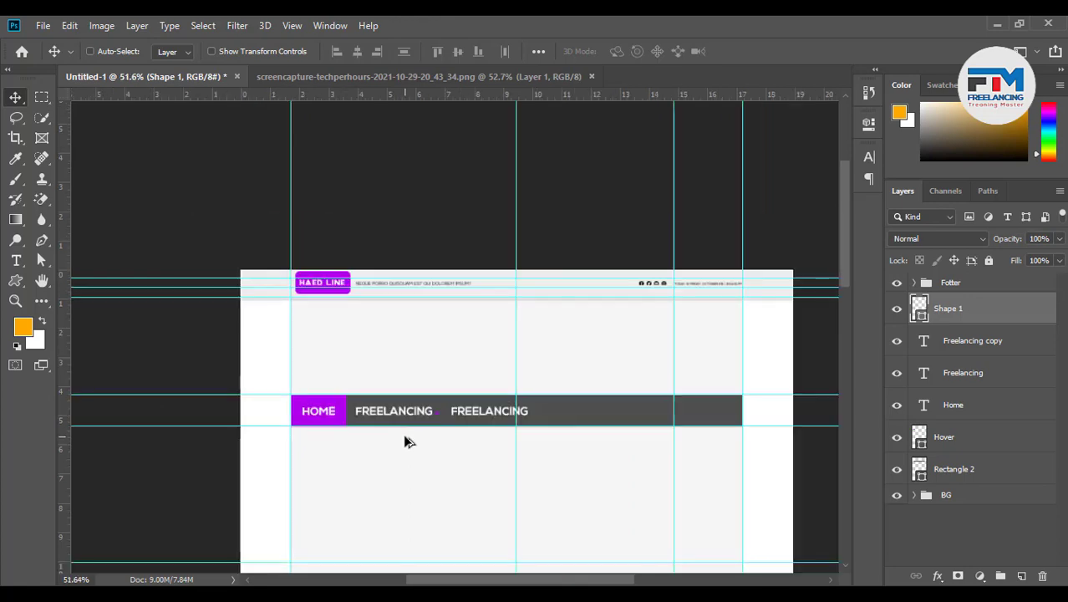
pyautogui.scroll(10, 414, 409)
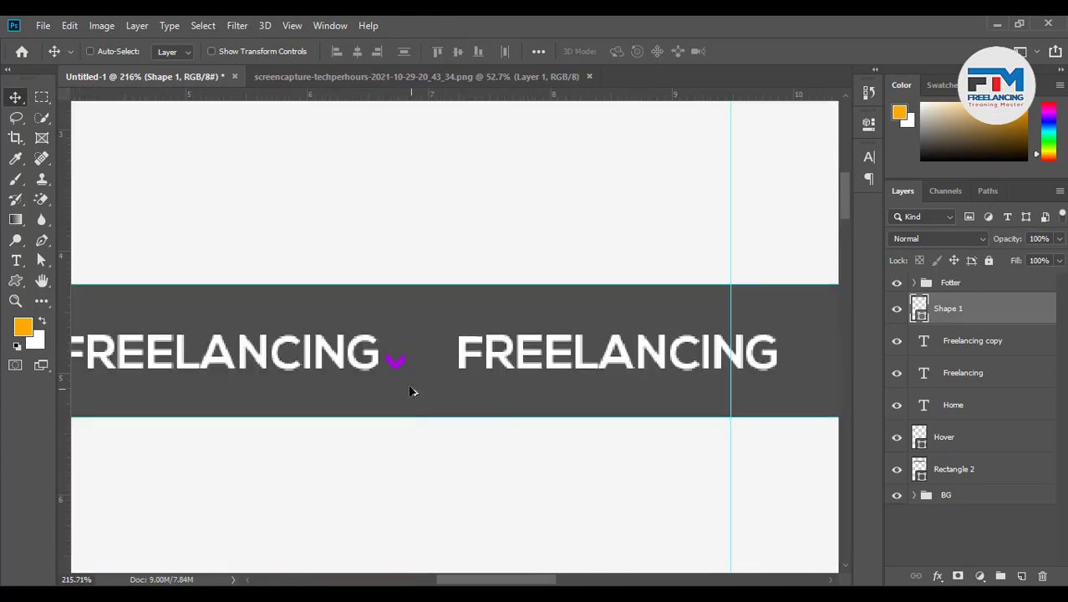
pyautogui.hotkey('ctrl', 't')
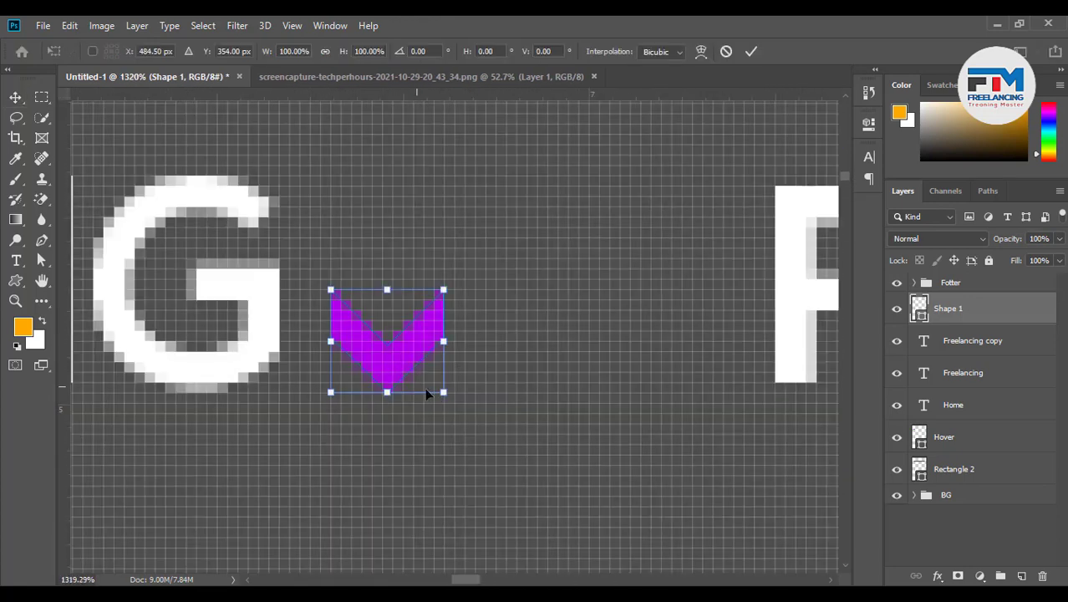
pyautogui.moveTo(443, 393); pyautogui.dragTo(454, 400)
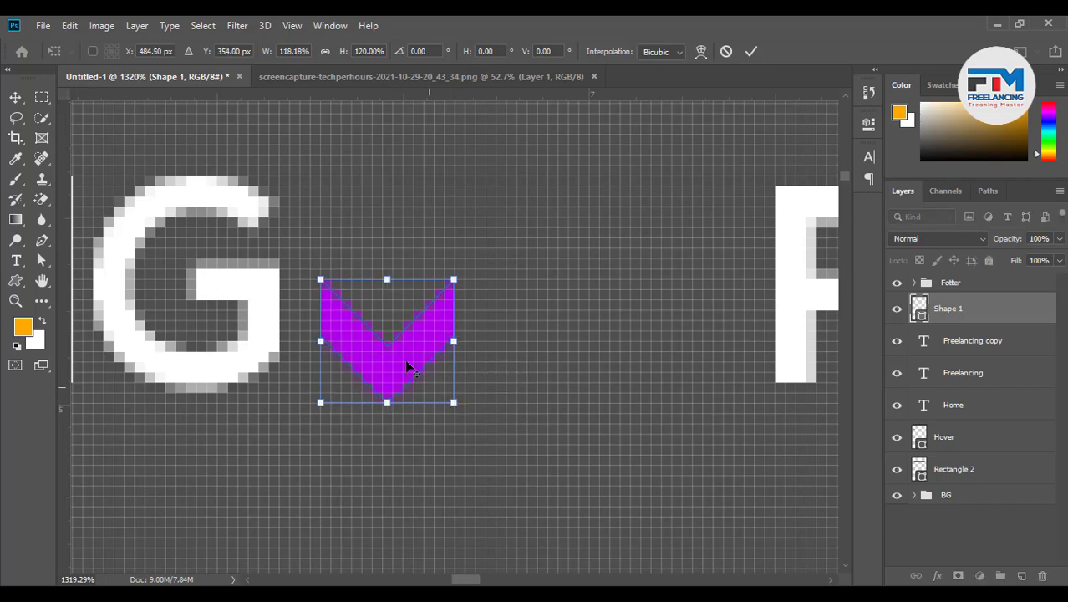
pyautogui.moveTo(400, 354); pyautogui.dragTo(400, 311)
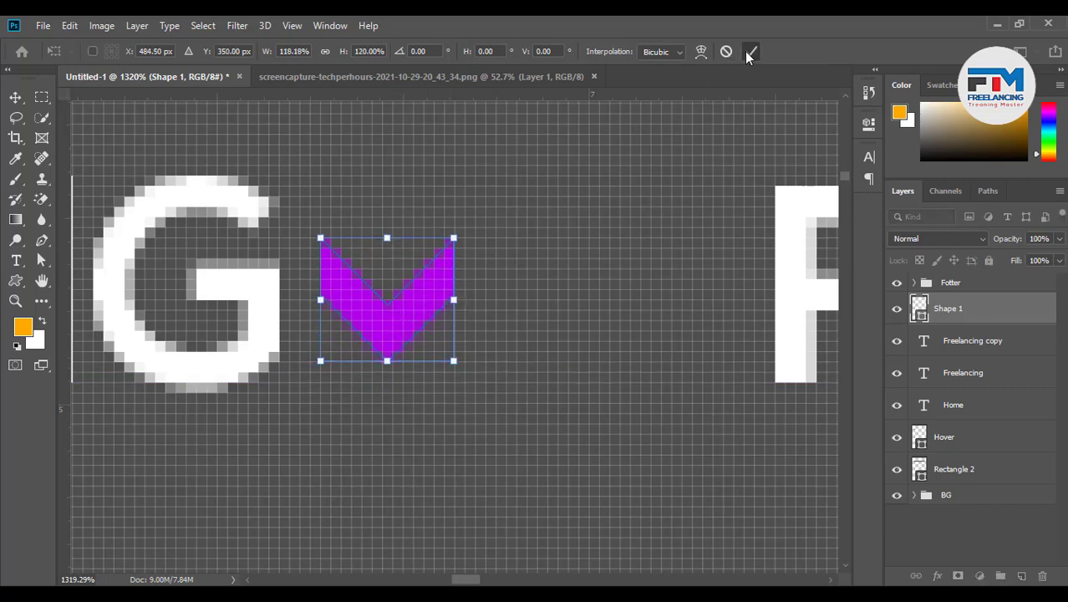
pyautogui.click(752, 51)
# Recolour the chevron white
pyautogui.scroll(-10, 459, 410)
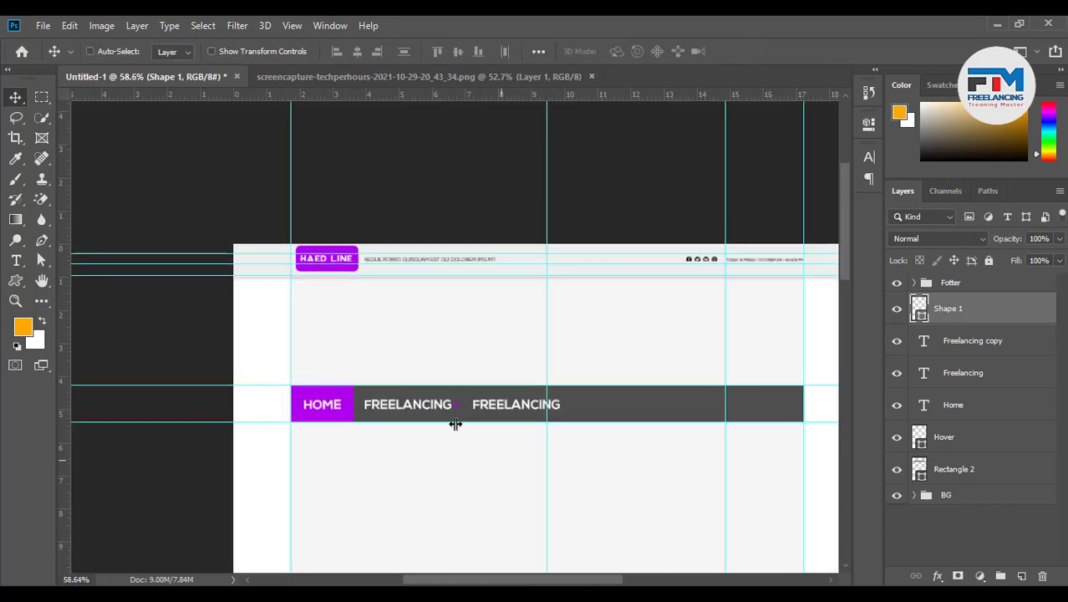
pyautogui.scroll(3, 473, 442)
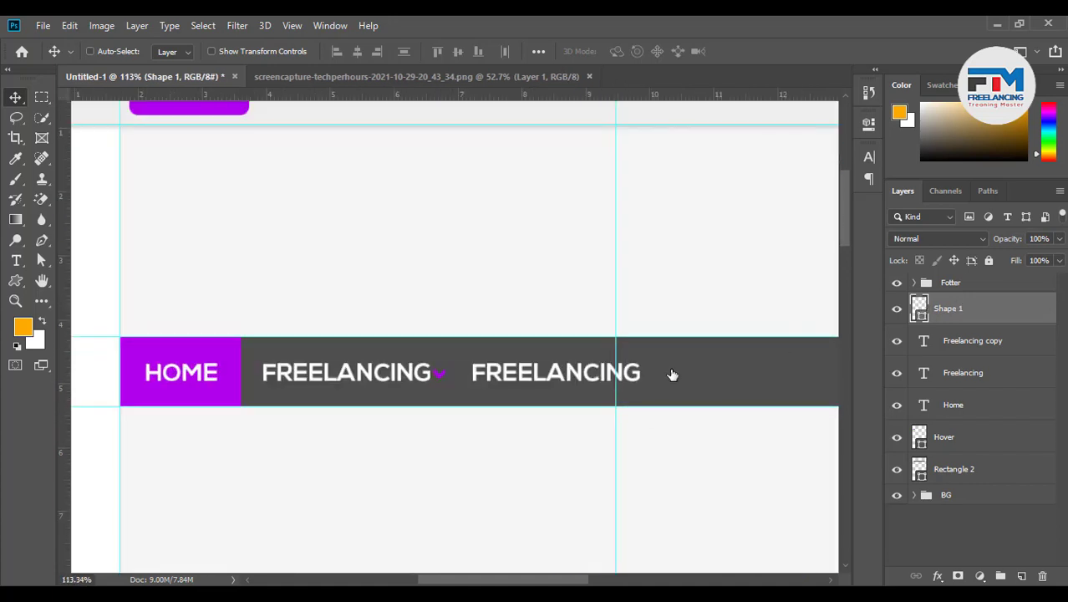
pyautogui.click(423, 328)
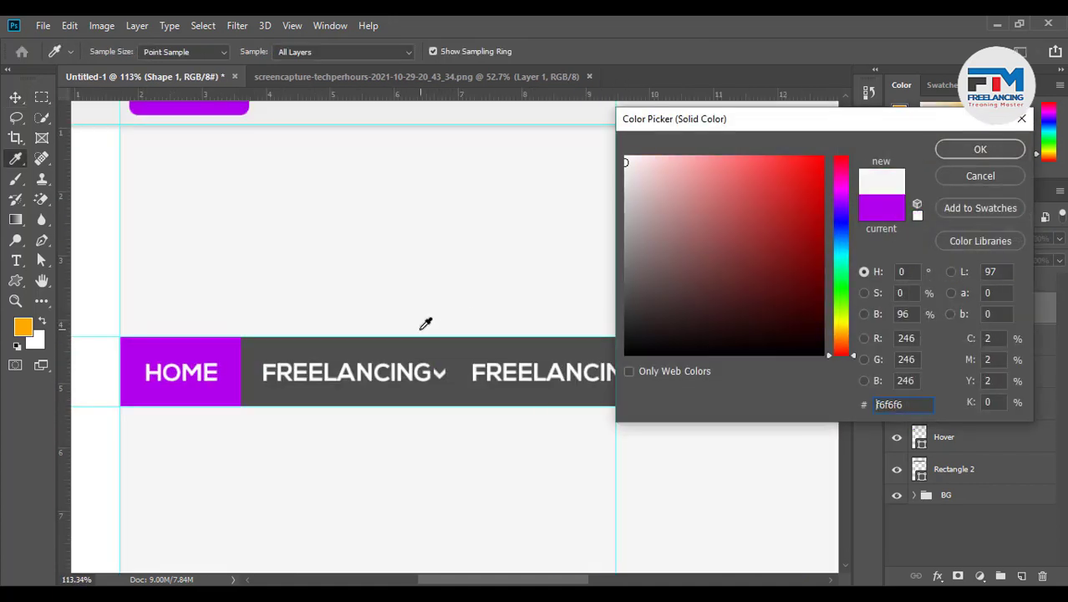
pyautogui.click(118, 283)
pyautogui.click(955, 150)
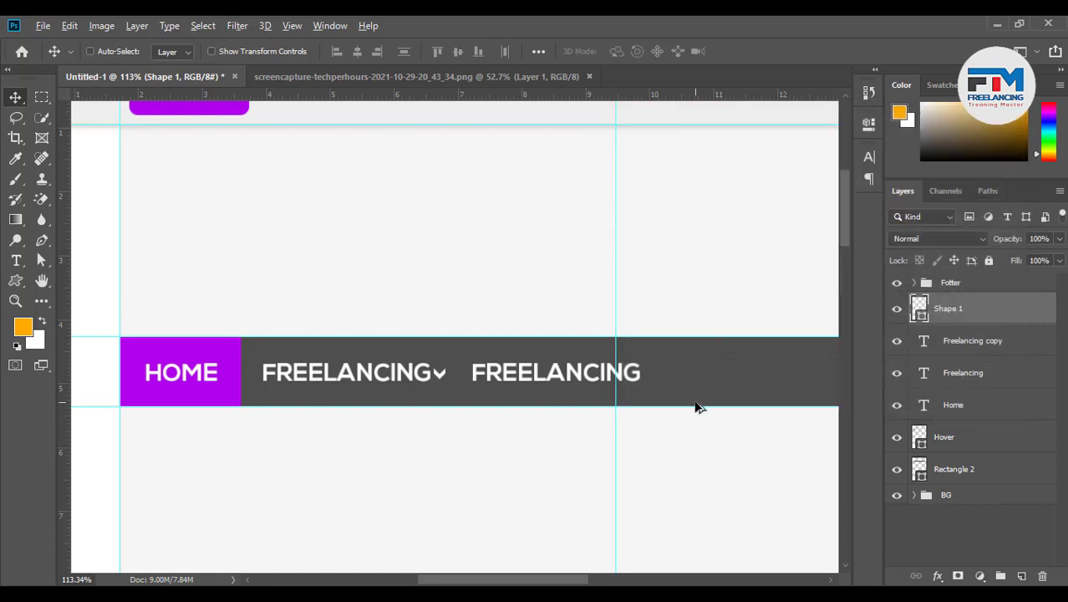
pyautogui.scroll(-2, 697, 406)
# Nudge the second FREELANCING label slightly to the right
pyautogui.scroll(3, 492, 407)
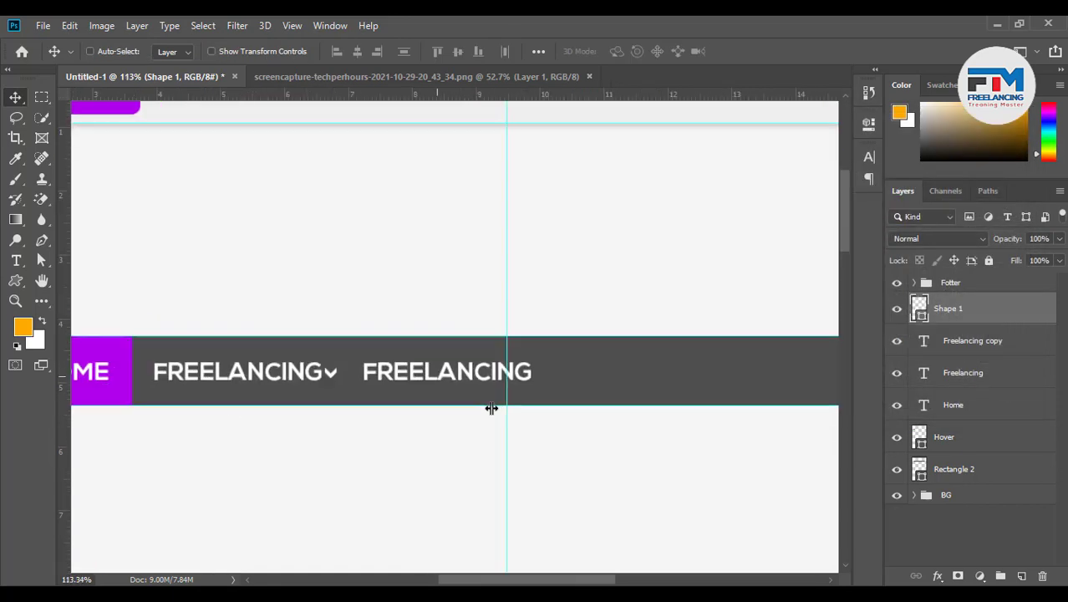
pyautogui.doubleClick(410, 366)
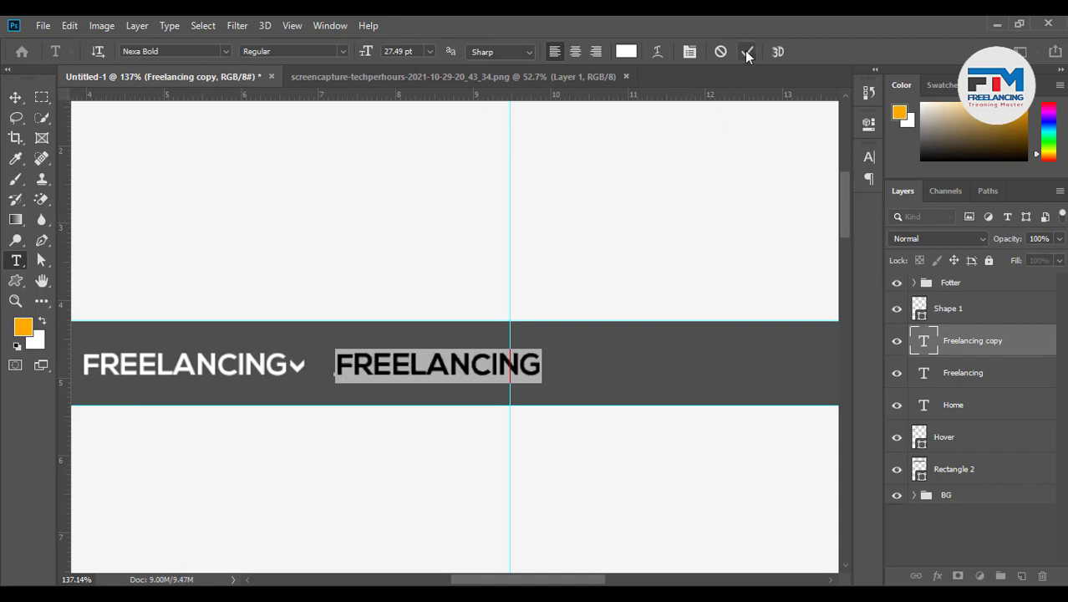
pyautogui.click(747, 56)
pyautogui.press('v')
pyautogui.moveTo(416, 380); pyautogui.dragTo(435, 376)
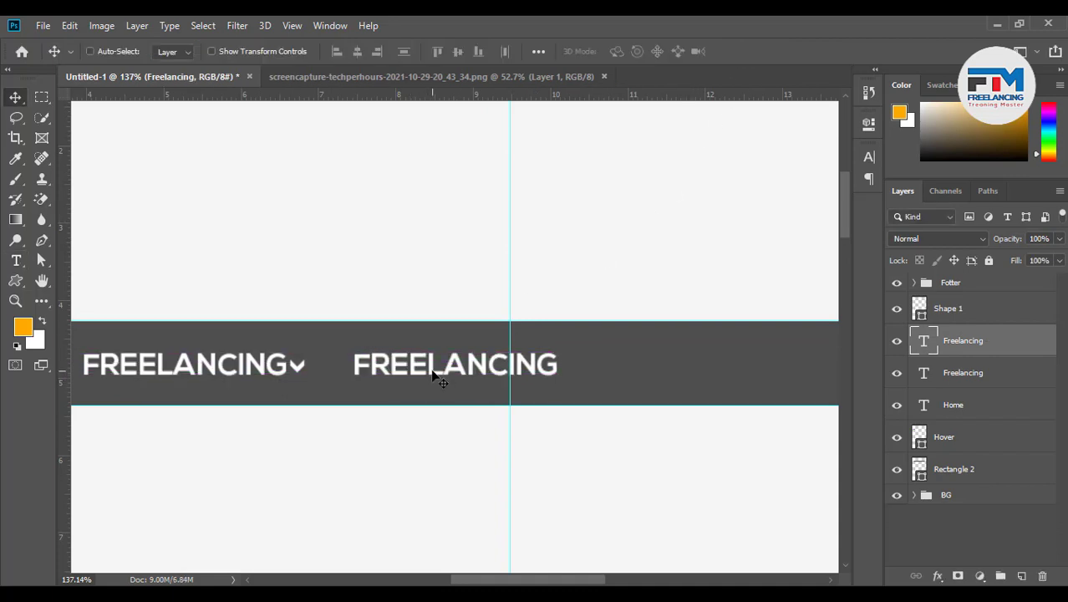
# Change the second FREELANCING label's text to TECHNOLOGY
pyautogui.press('t')
pyautogui.doubleClick(515, 363)
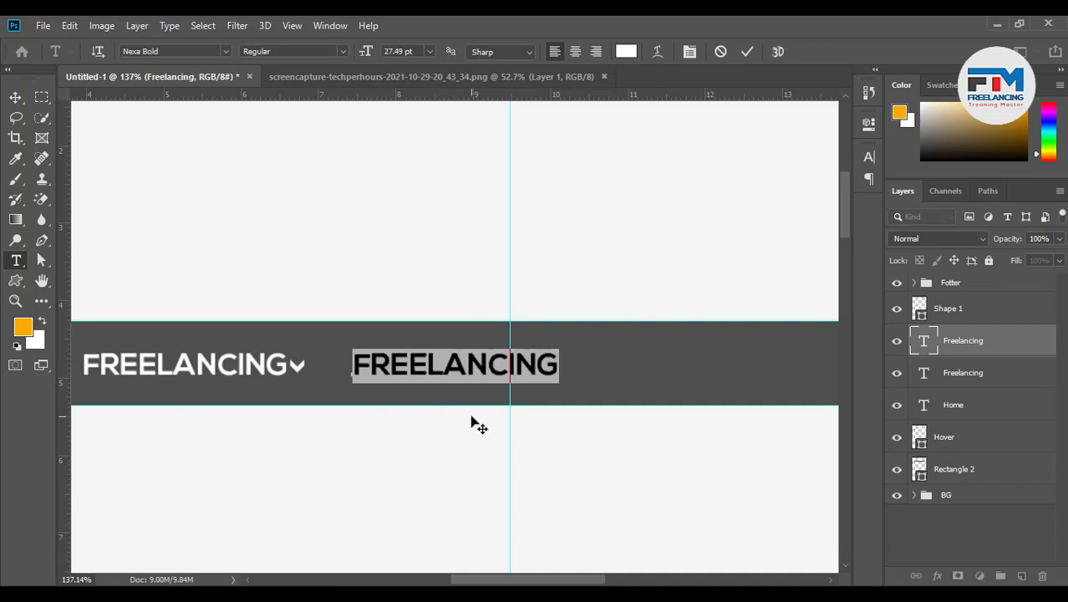
pyautogui.write('TEC')
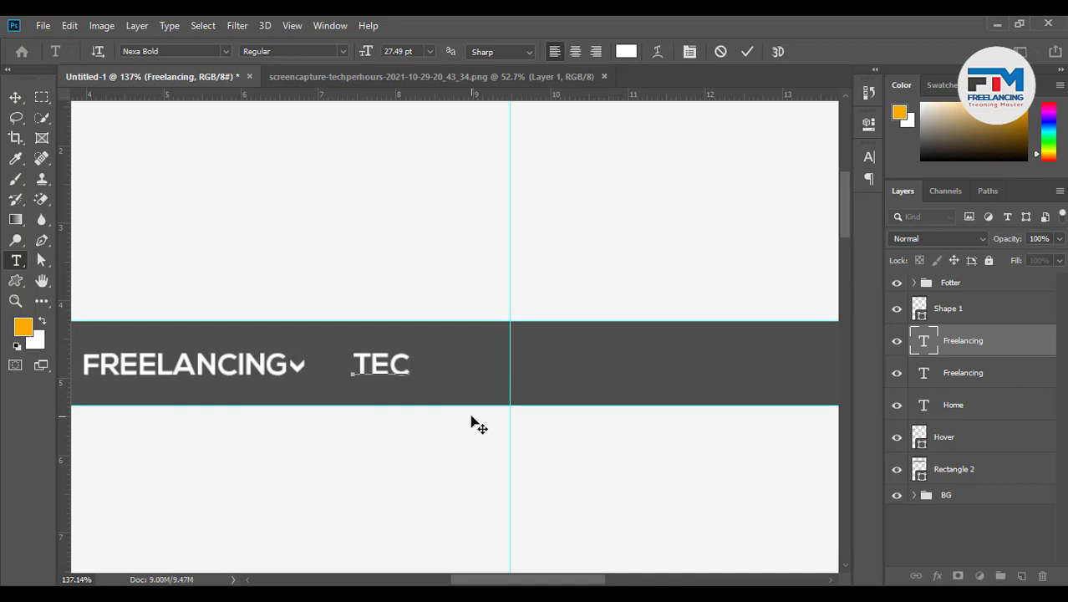
pyautogui.write('HNO')
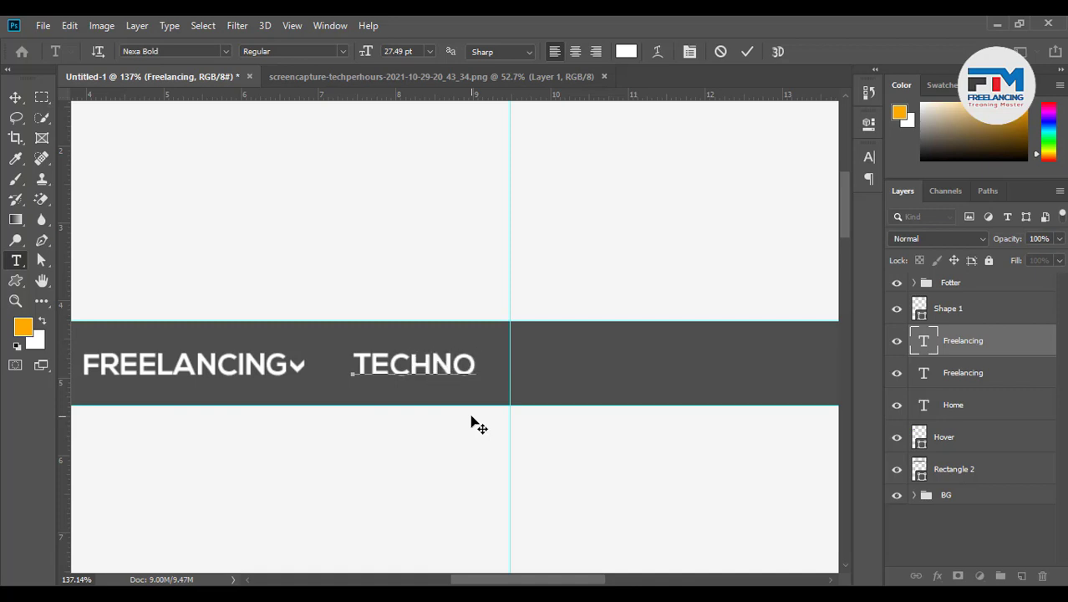
pyautogui.write('LOGY')
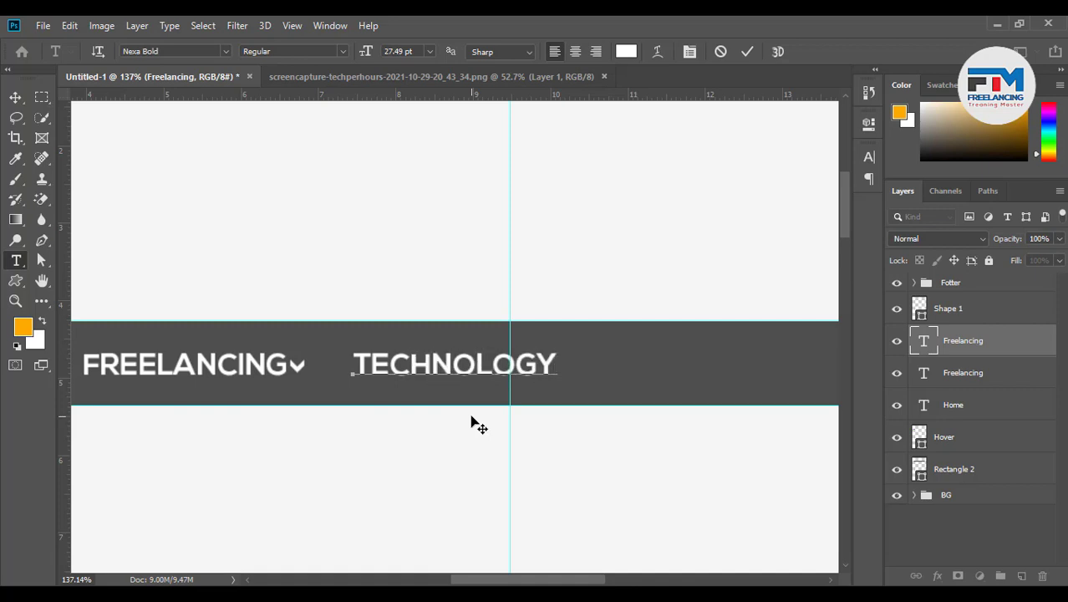
pyautogui.click(748, 52)
pyautogui.press('v')
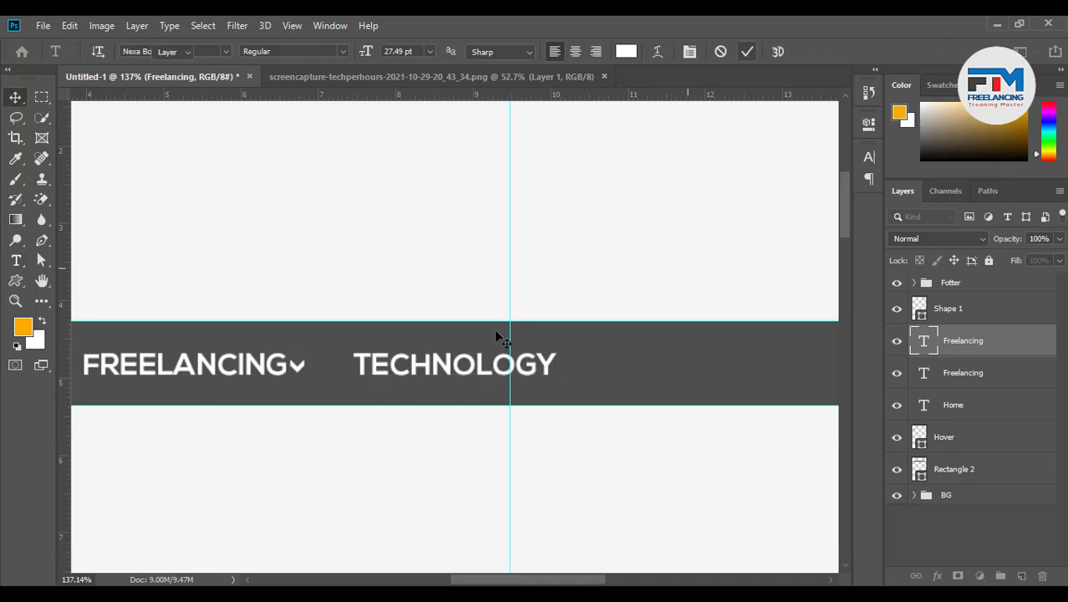
# Duplicate the chevron and place the copy just after TECHNOLOGY
pyautogui.click(953, 311)
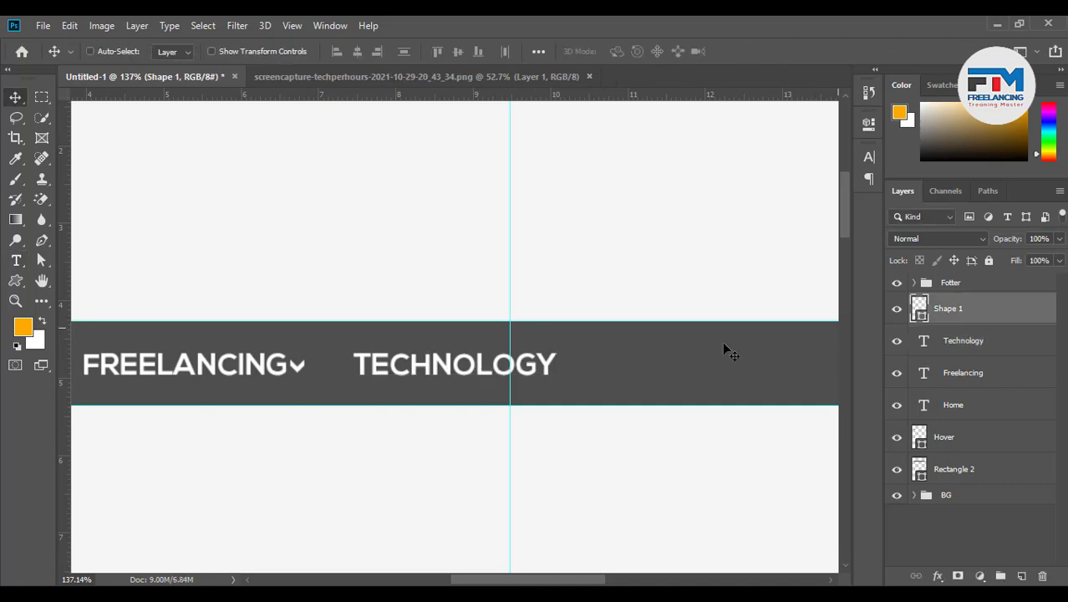
pyautogui.moveTo(397, 378); pyautogui.dragTo(669, 385)
pyautogui.scroll(-3, 258, 394)
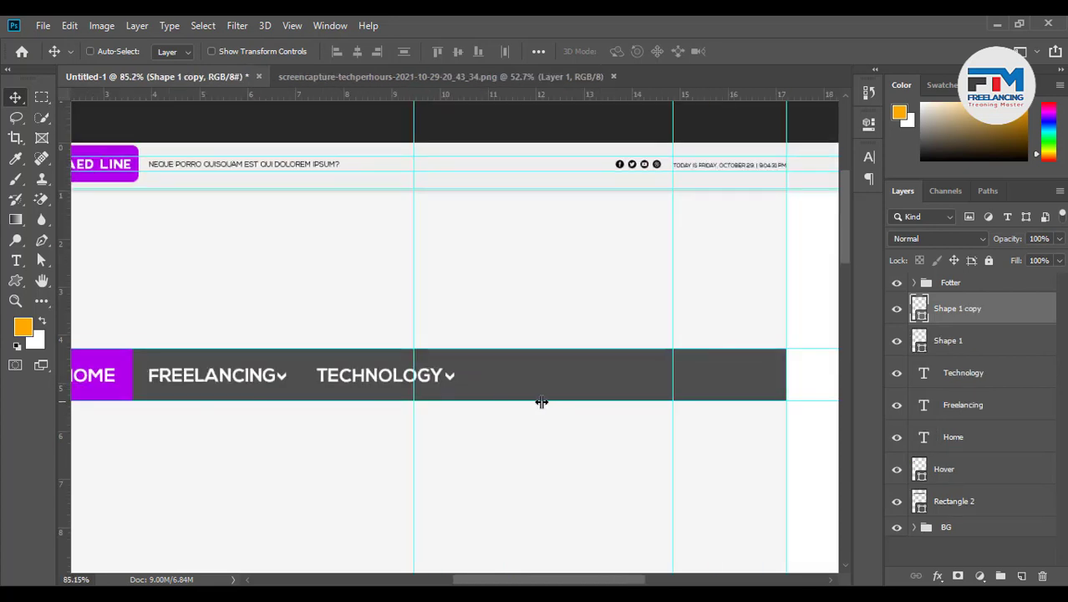
pyautogui.scroll(-4, 736, 415)
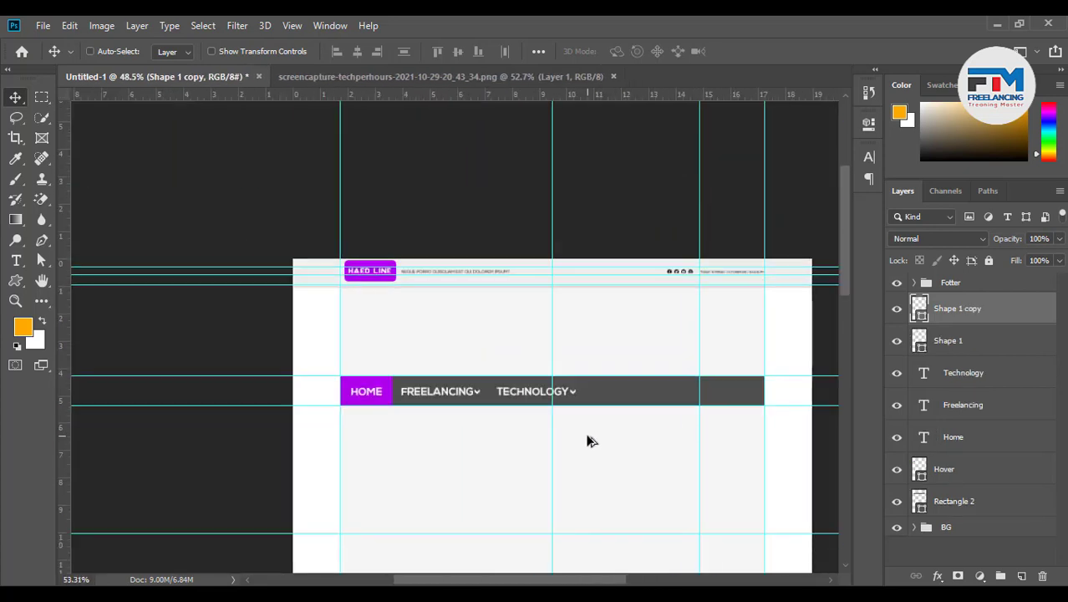
pyautogui.scroll(3, 588, 441)
pyautogui.scroll(1, 613, 422)
pyautogui.scroll(-2, 585, 420)
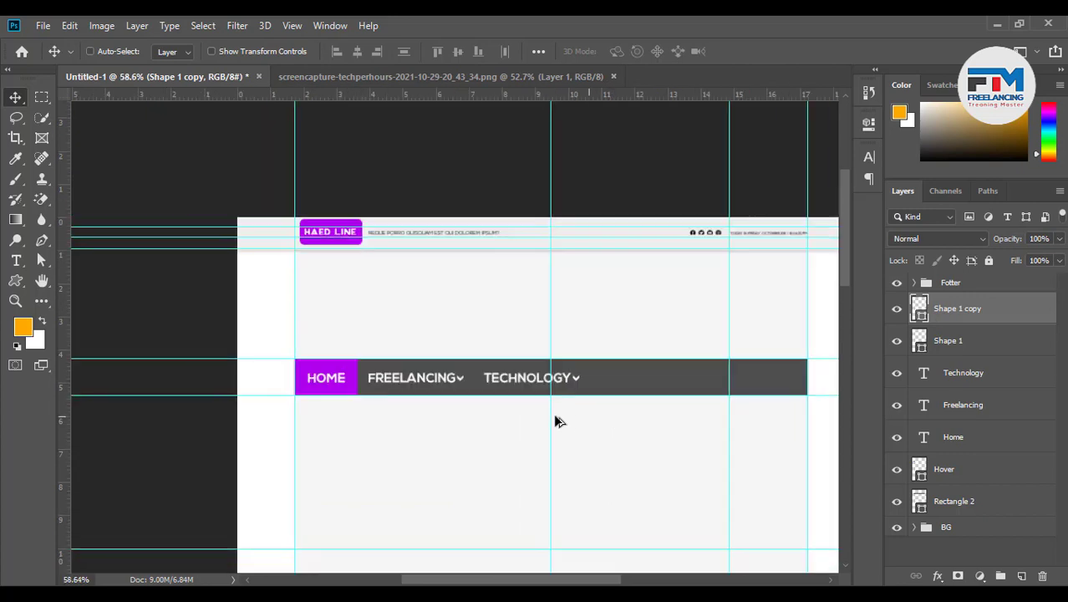
pyautogui.scroll(4, 322, 393)
# Set the HOME label's font size to 16 pt
pyautogui.scroll(2, 328, 382)
pyautogui.doubleClick(341, 343)
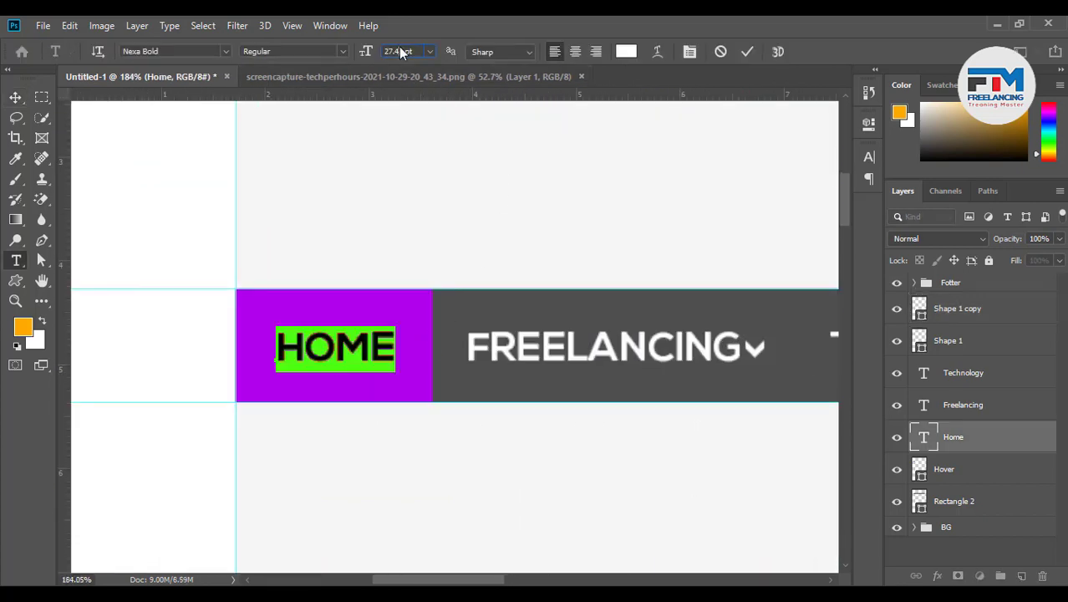
pyautogui.scroll(-11, 398, 46)
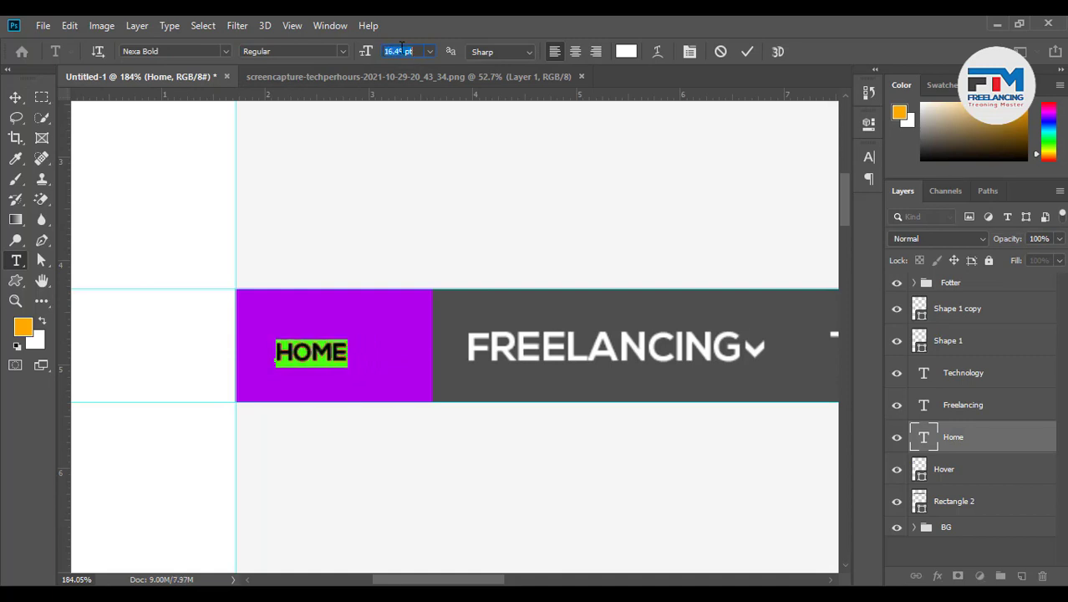
pyautogui.scroll(-2, 402, 48)
pyautogui.write('16')
pyautogui.press('Return')
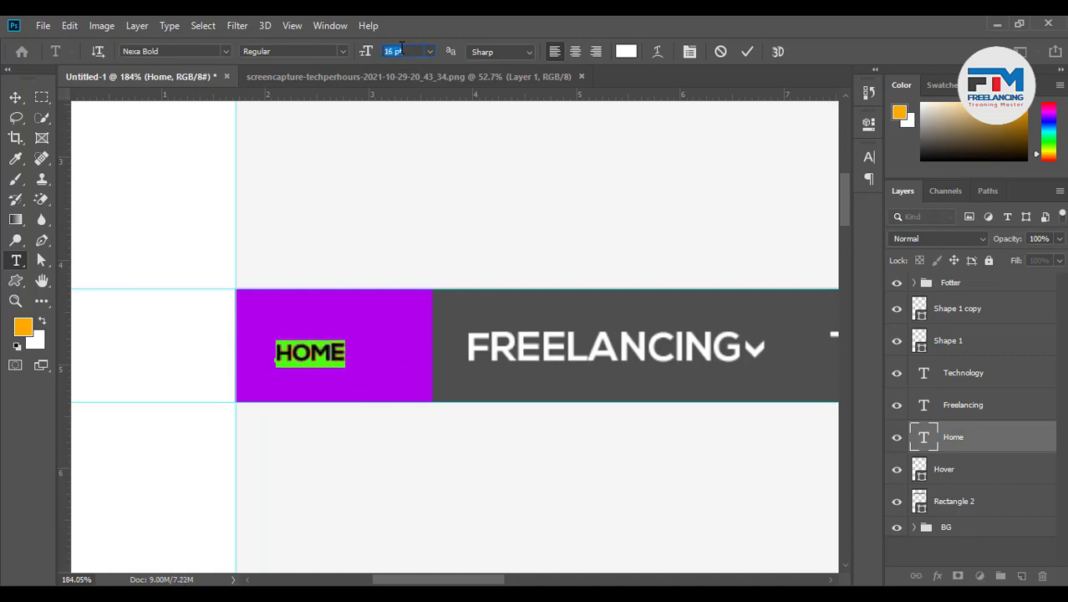
pyautogui.click(747, 52)
# Move the chevron next to the resized FREELANCING label
pyautogui.keyDown('ctrl'); pyautogui.click(575, 346); pyautogui.keyUp('ctrl')
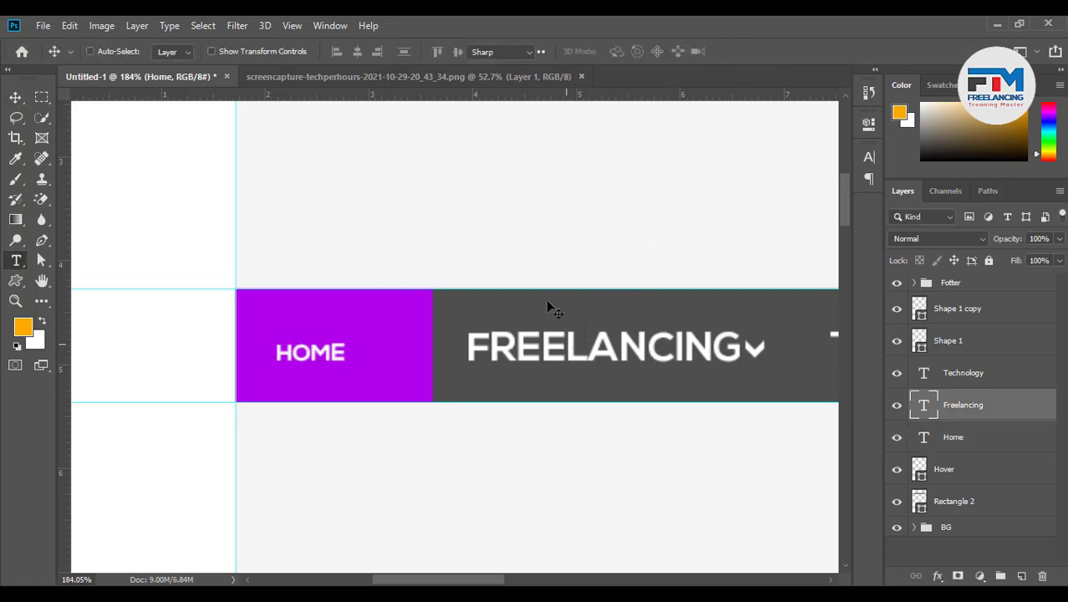
pyautogui.doubleClick(547, 311)
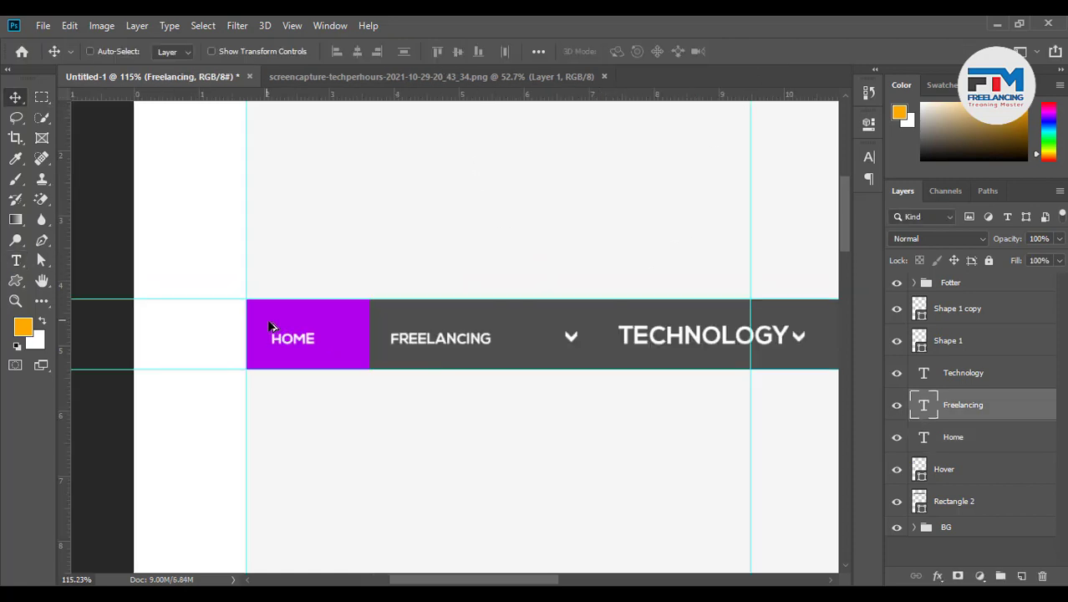
pyautogui.scroll(-1, 489, 341)
pyautogui.scroll(3, 489, 341)
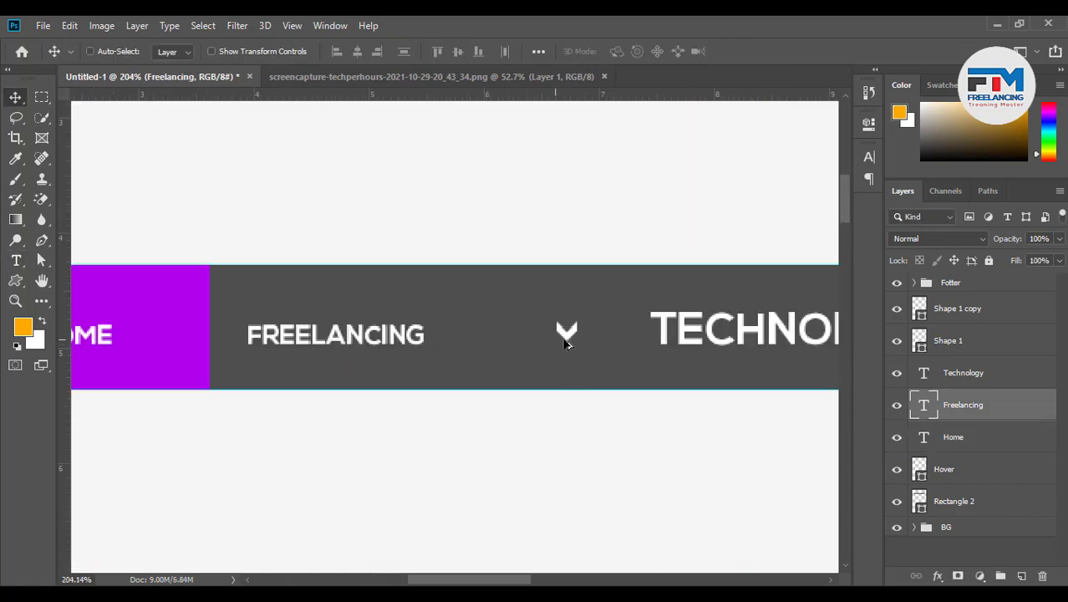
pyautogui.scroll(1, 565, 343)
pyautogui.keyDown('ctrl'); pyautogui.click(567, 334); pyautogui.keyUp('ctrl')
pyautogui.moveTo(567, 335); pyautogui.dragTo(420, 345)
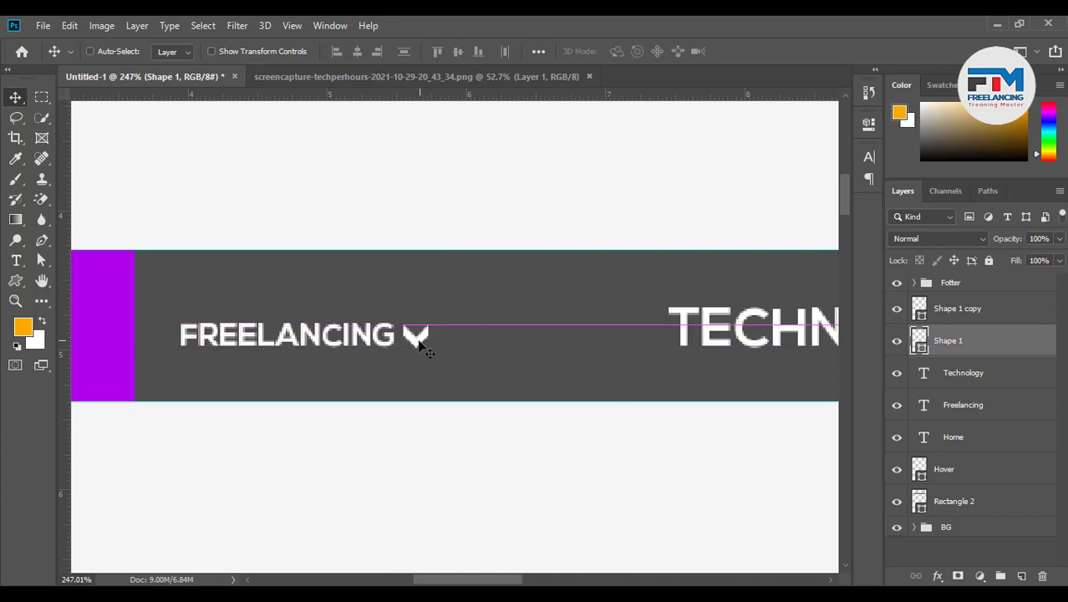
# Move the TECHNOLOGY label left, closer to FREELANCING
pyautogui.scroll(-3, 334, 352)
pyautogui.scroll(3, 534, 366)
pyautogui.keyDown('ctrl'); pyautogui.click(512, 350); pyautogui.keyUp('ctrl')
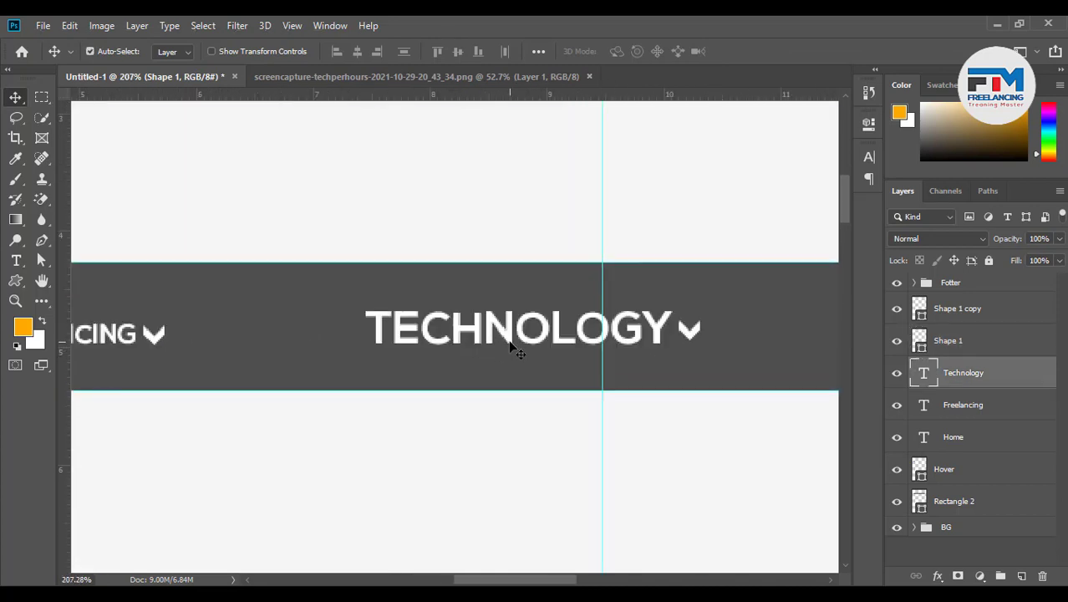
pyautogui.moveTo(512, 349); pyautogui.dragTo(399, 346)
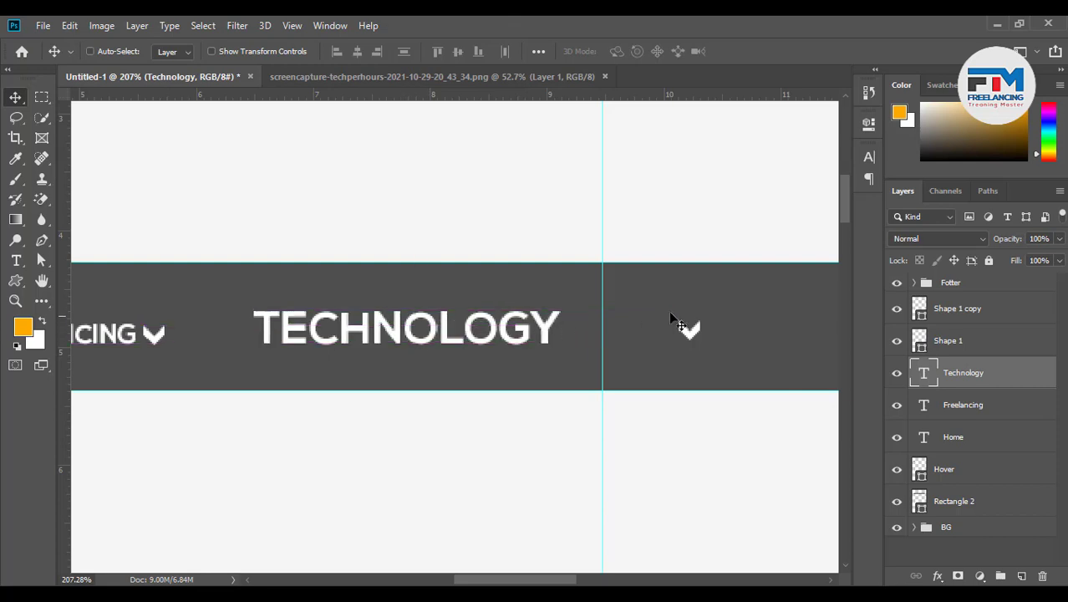
pyautogui.moveTo(689, 328); pyautogui.dragTo(608, 342)
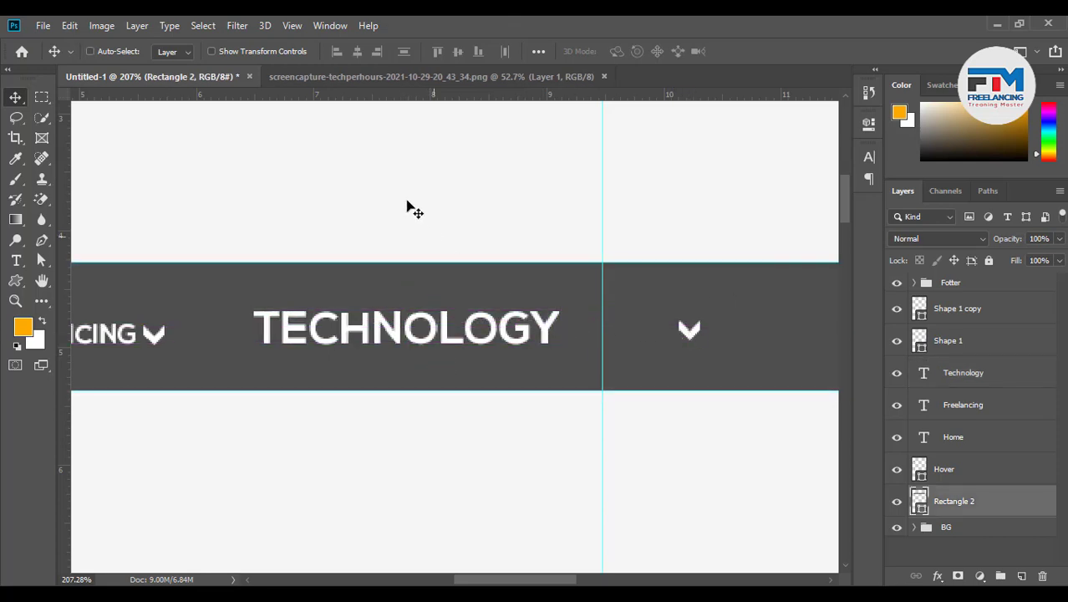
# Set the TECHNOLOGY text to 16 pt
pyautogui.doubleClick(447, 333)
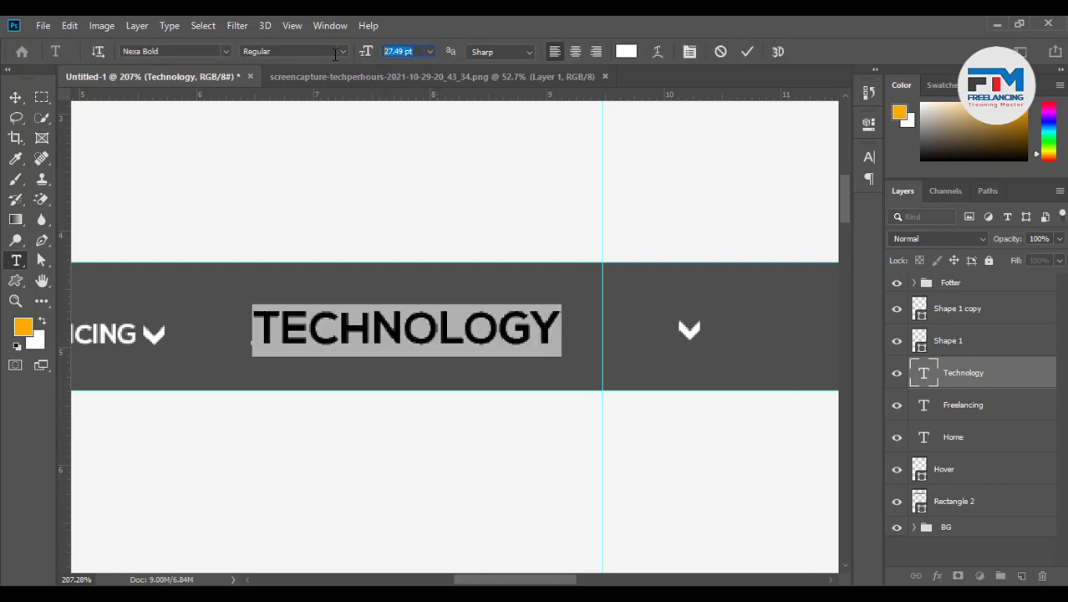
pyautogui.press('Return')
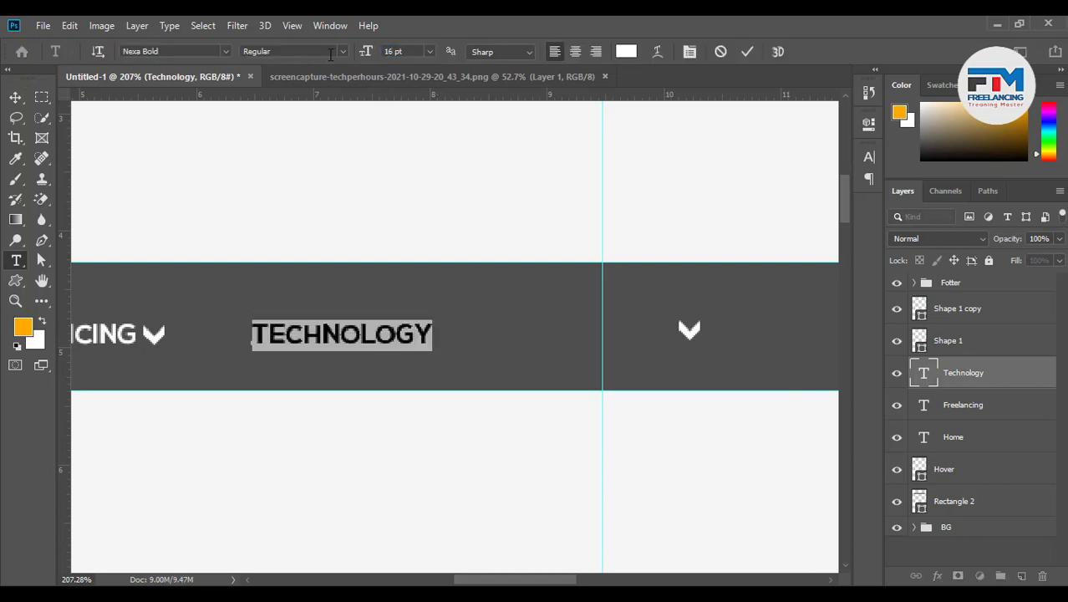
pyautogui.click(721, 227)
pyautogui.keyDown('ctrl'); pyautogui.click(690, 337); pyautogui.keyUp('ctrl')
# Place the chevron beside TECHNOLOGY and centre TECHNOLOGY vertically on the nav bar
pyautogui.moveTo(694, 340); pyautogui.dragTo(459, 348)
pyautogui.keyDown('ctrl'); pyautogui.click(393, 341); pyautogui.keyUp('ctrl')
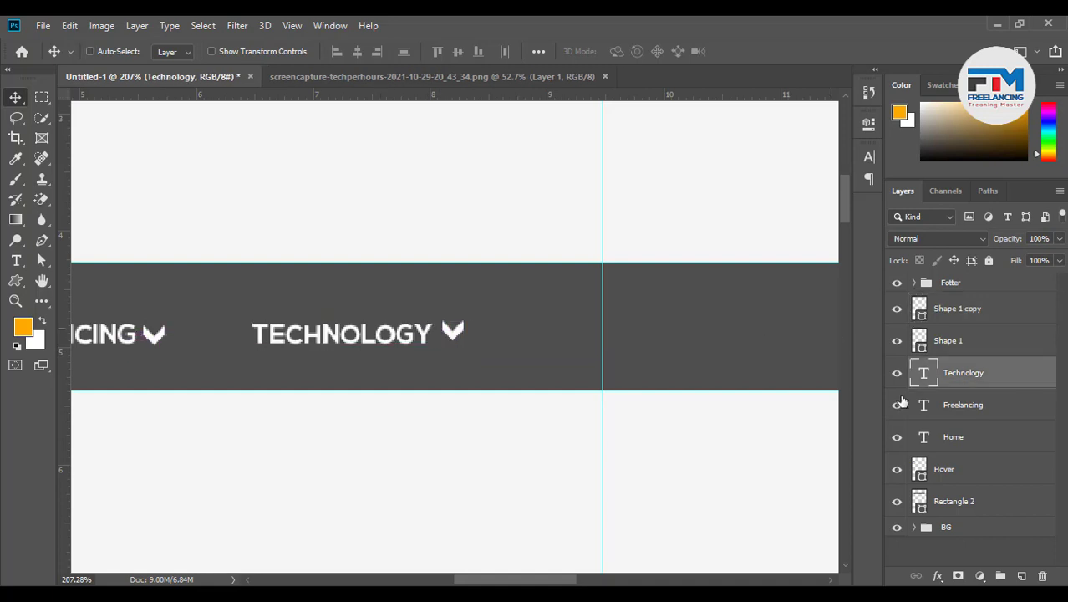
pyautogui.keyDown('ctrl'); pyautogui.click(955, 501); pyautogui.keyUp('ctrl')
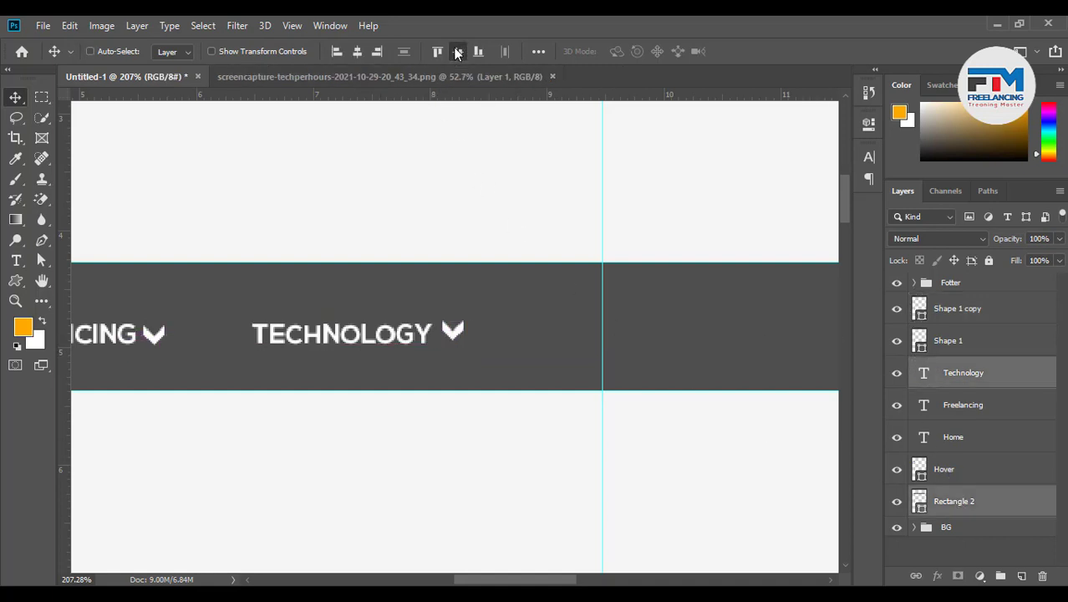
pyautogui.click(458, 52)
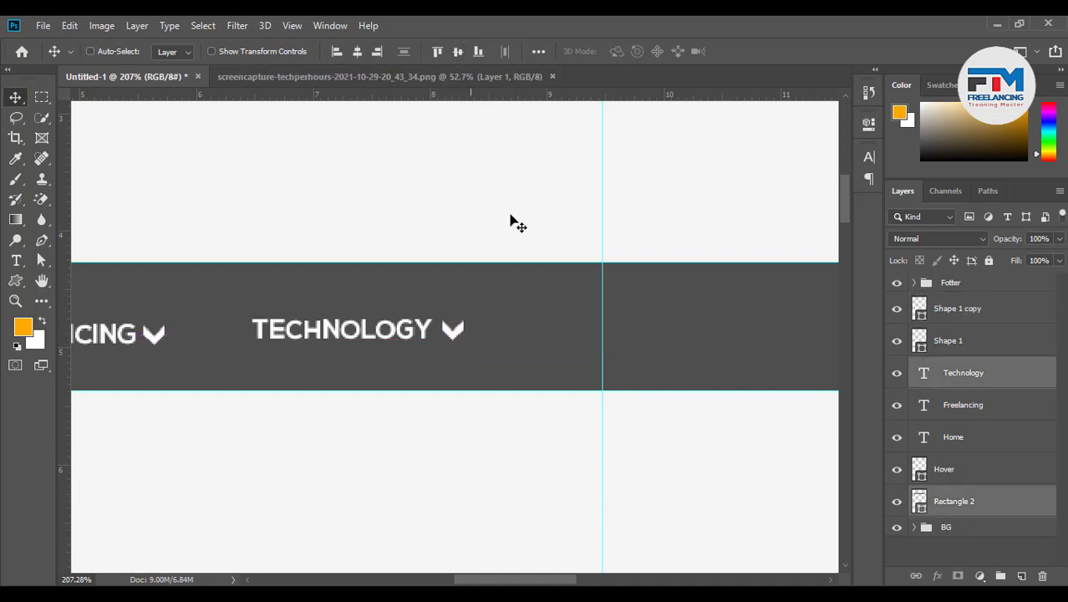
# Centre FREELANCING and its chevron vertically on the nav bar
pyautogui.keyDown('ctrl'); pyautogui.click(159, 337); pyautogui.keyUp('ctrl')
pyautogui.keyDown('ctrl'); pyautogui.keyDown('shift'); pyautogui.click(129, 332); pyautogui.keyUp('shift'); pyautogui.keyUp('ctrl')
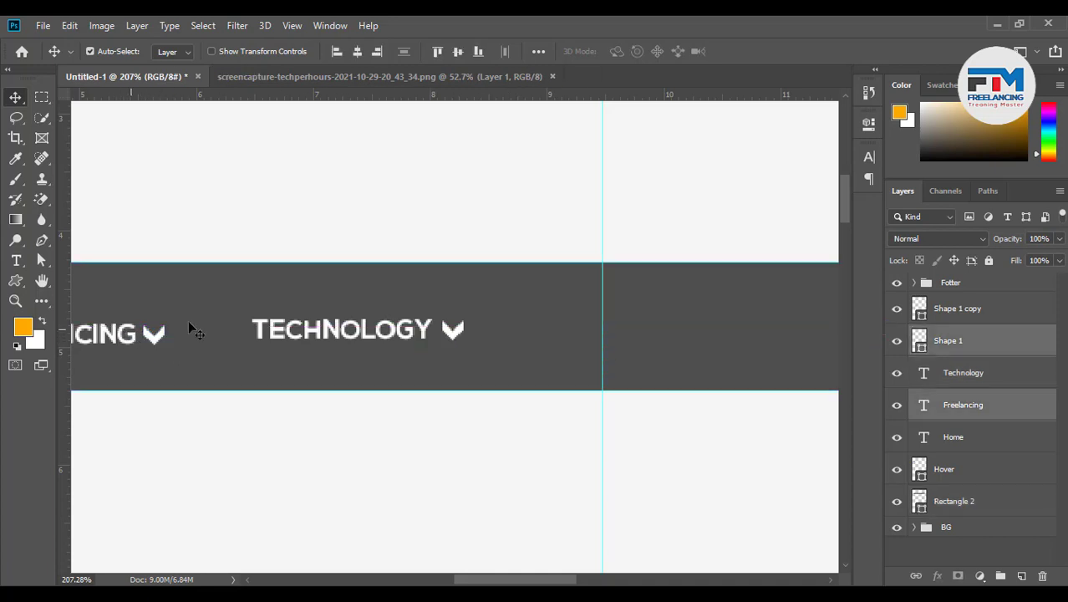
pyautogui.keyDown('ctrl'); pyautogui.click(937, 502); pyautogui.keyUp('ctrl')
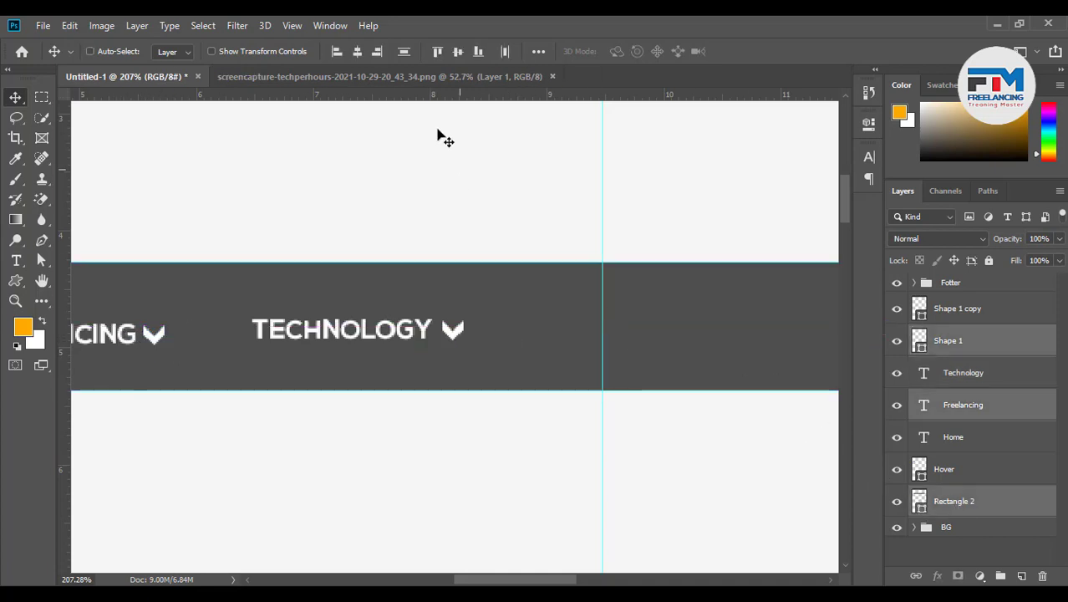
pyautogui.click(464, 50)
pyautogui.scroll(-3, 491, 348)
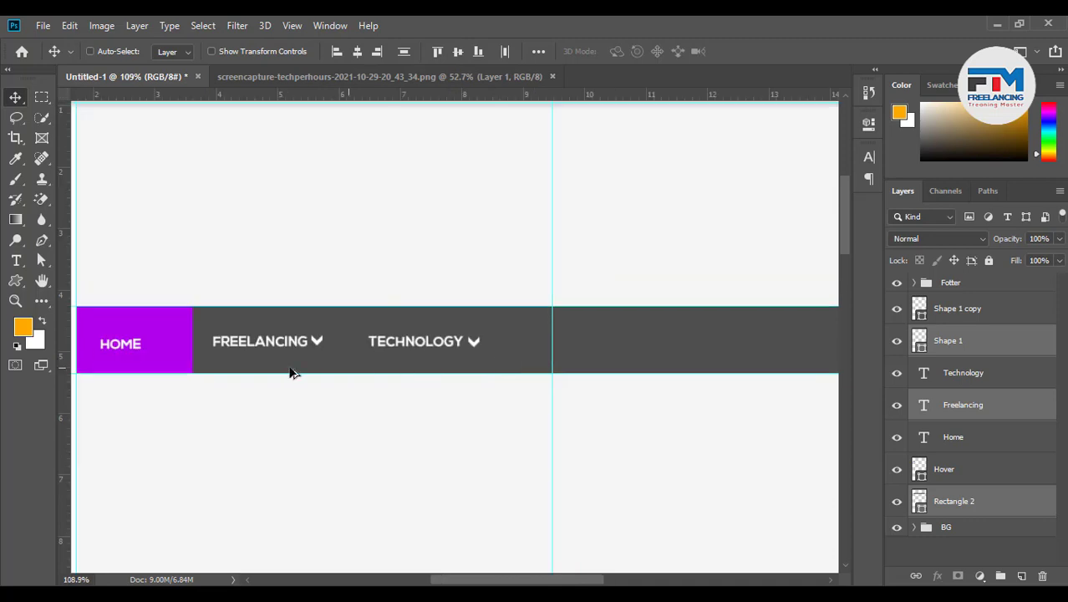
pyautogui.scroll(-2, 367, 415)
pyautogui.scroll(4, 315, 377)
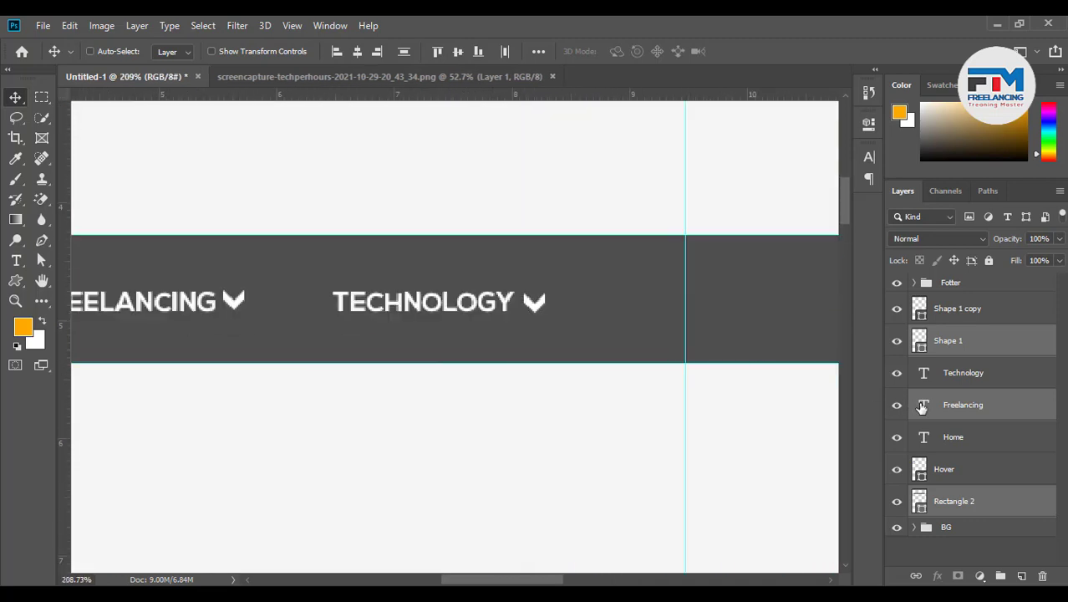
# Shift TECHNOLOGY and its chevron left together
pyautogui.click(969, 373)
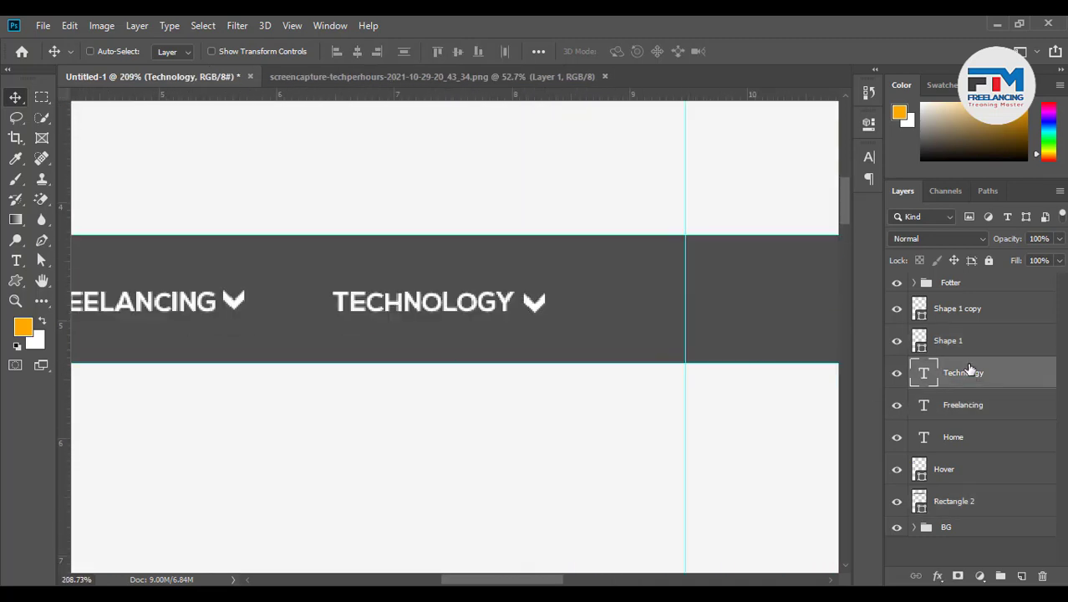
pyautogui.keyDown('ctrl'); pyautogui.click(940, 310); pyautogui.keyUp('ctrl')
pyautogui.moveTo(489, 303); pyautogui.dragTo(445, 310)
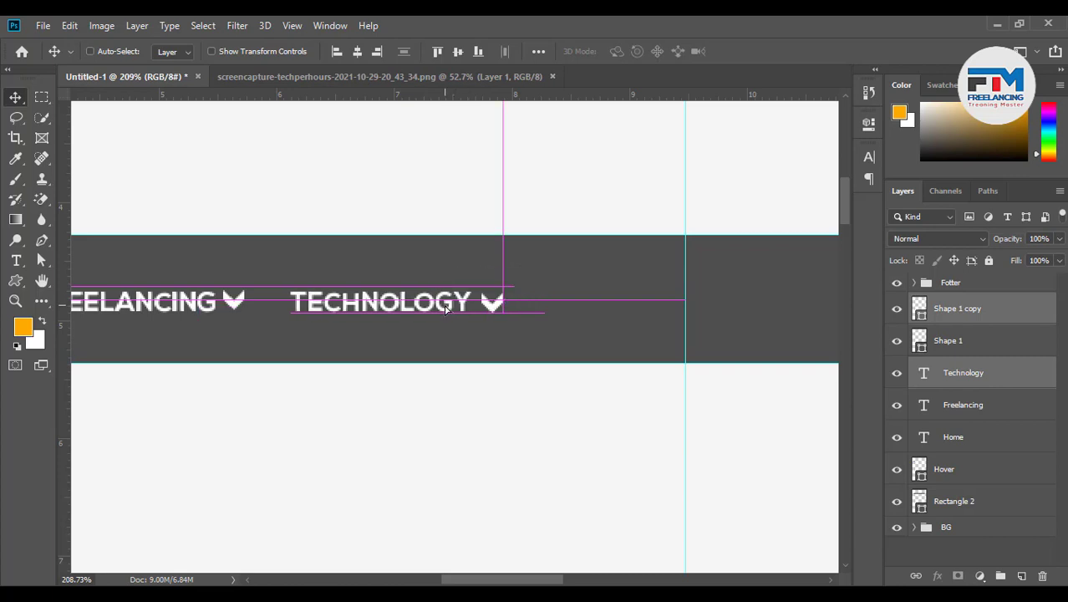
pyautogui.scroll(-5, 368, 408)
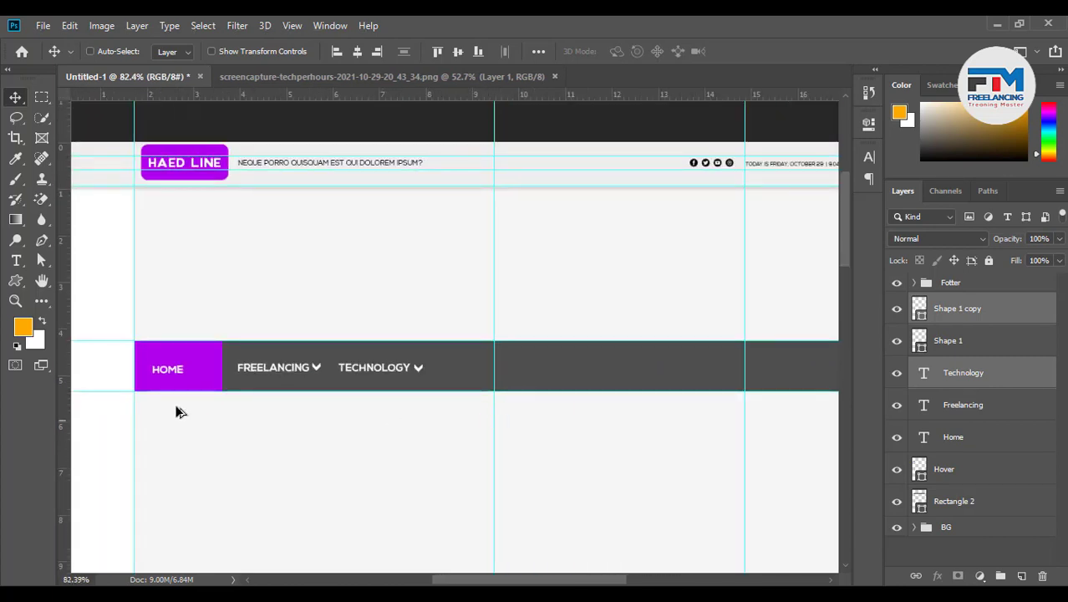
pyautogui.scroll(4, 176, 411)
# Centre HOME horizontally and vertically inside the purple Hover box
pyautogui.keyDown('ctrl'); pyautogui.click(179, 350); pyautogui.keyUp('ctrl')
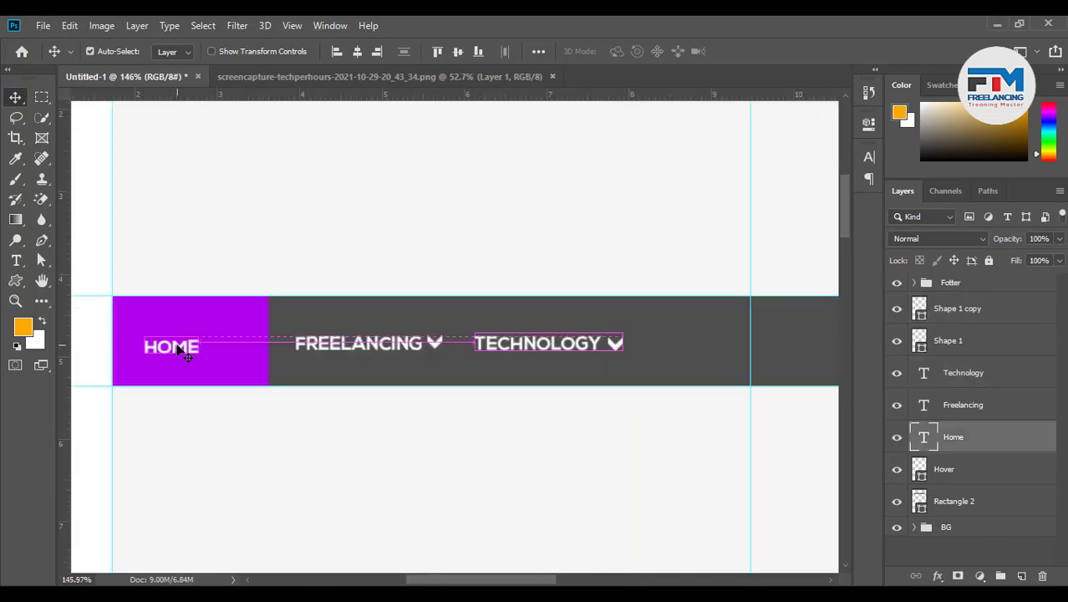
pyautogui.keyDown('ctrl'); pyautogui.click(984, 471); pyautogui.keyUp('ctrl')
pyautogui.click(356, 51)
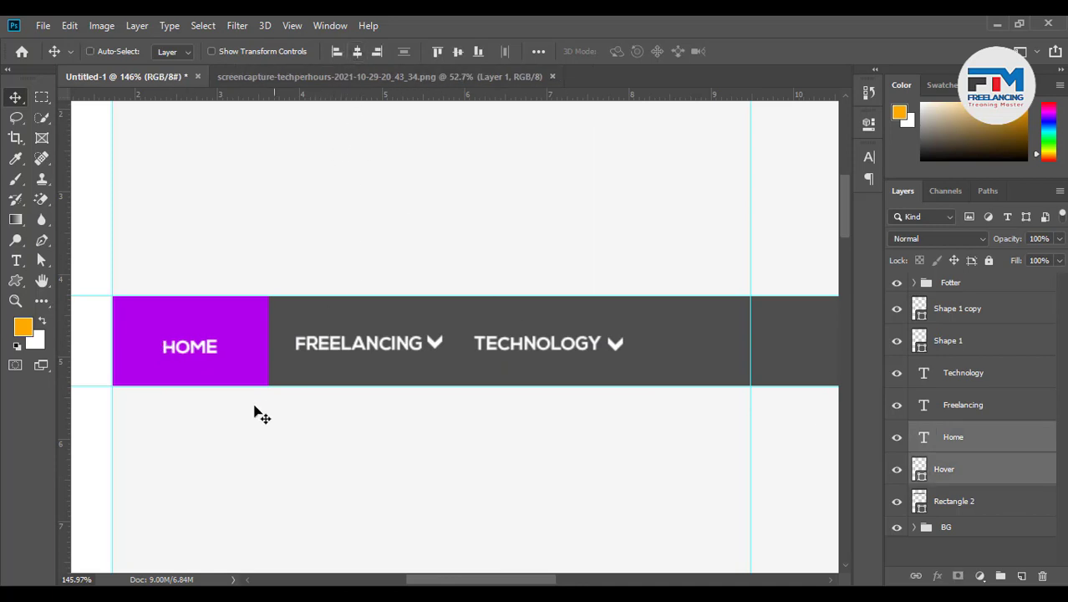
pyautogui.click(458, 51)
pyautogui.scroll(-3, 259, 384)
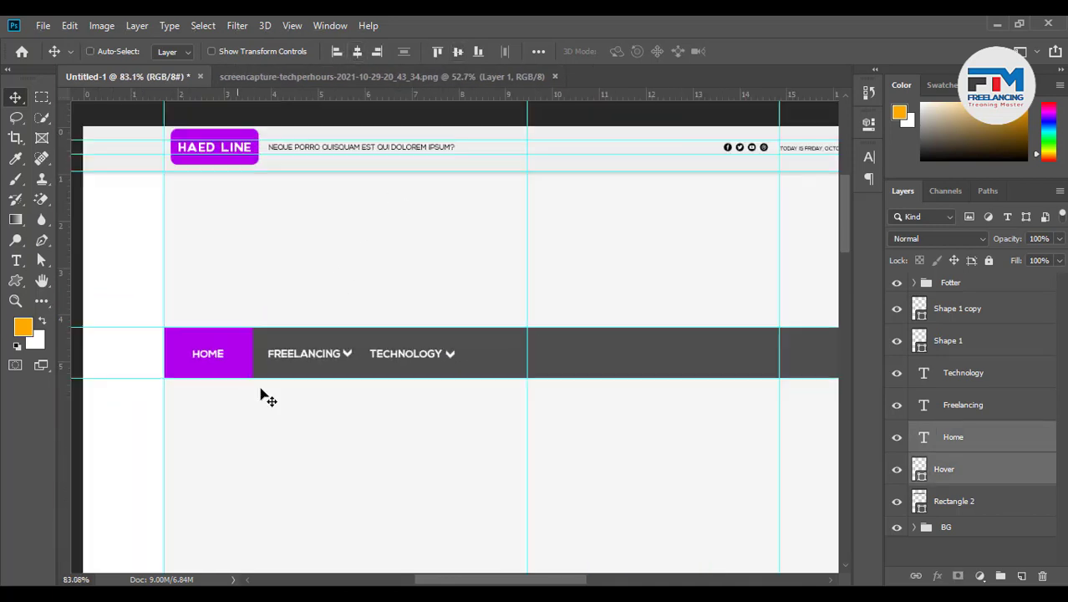
pyautogui.scroll(2, 581, 396)
pyautogui.scroll(3, 581, 396)
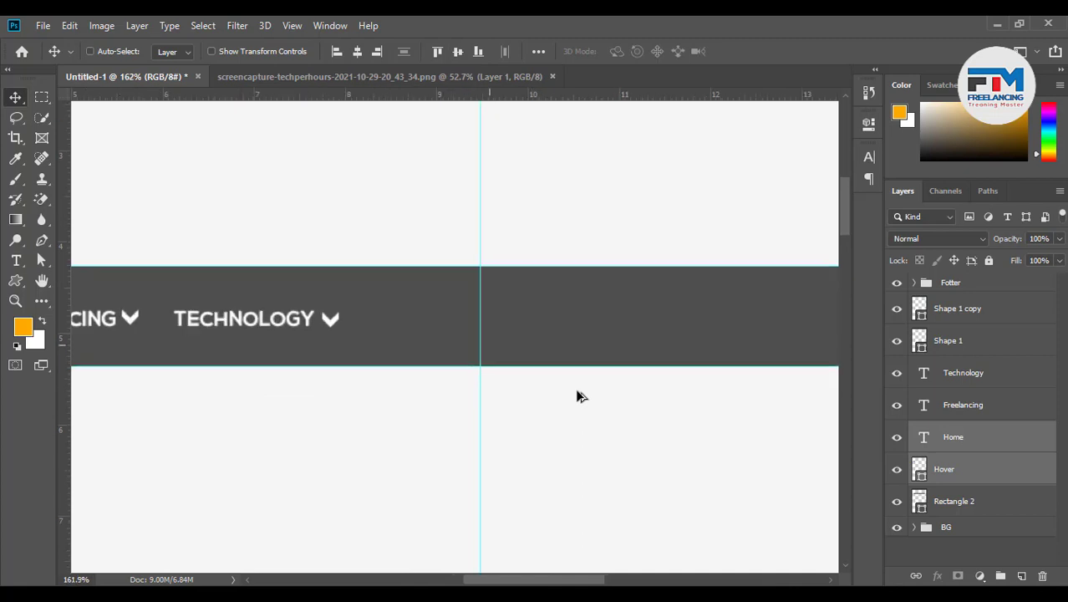
pyautogui.scroll(-5, 286, 347)
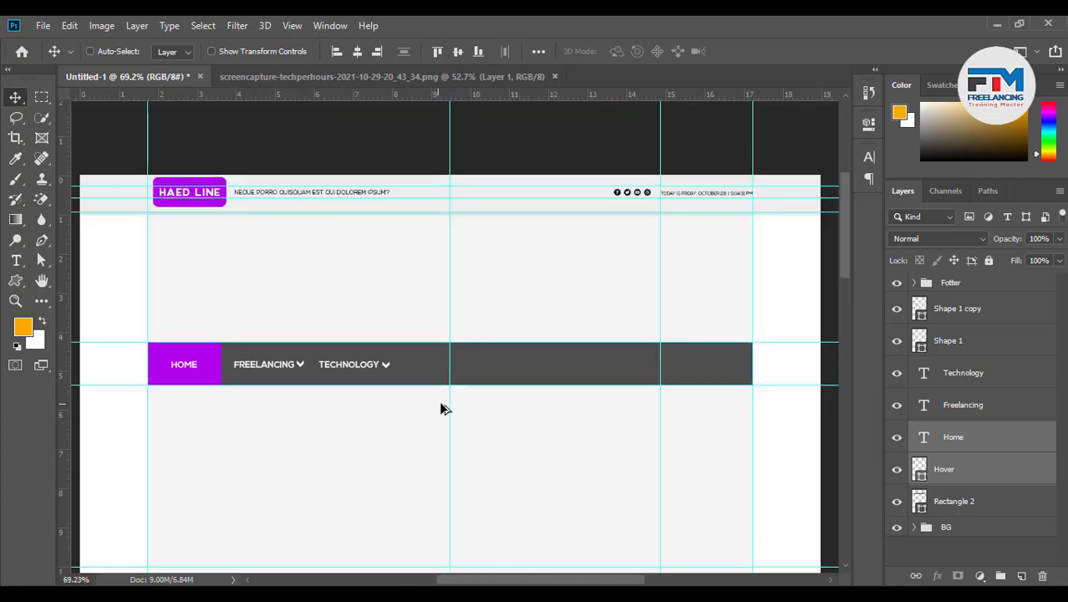
pyautogui.scroll(2, 484, 411)
pyautogui.scroll(4, 472, 400)
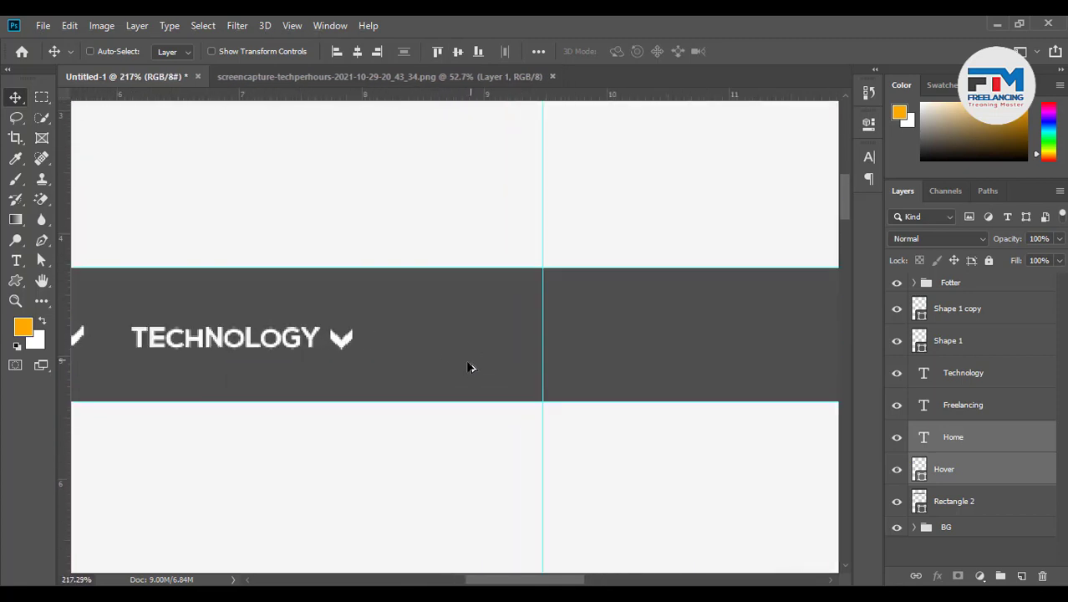
pyautogui.click(257, 337)
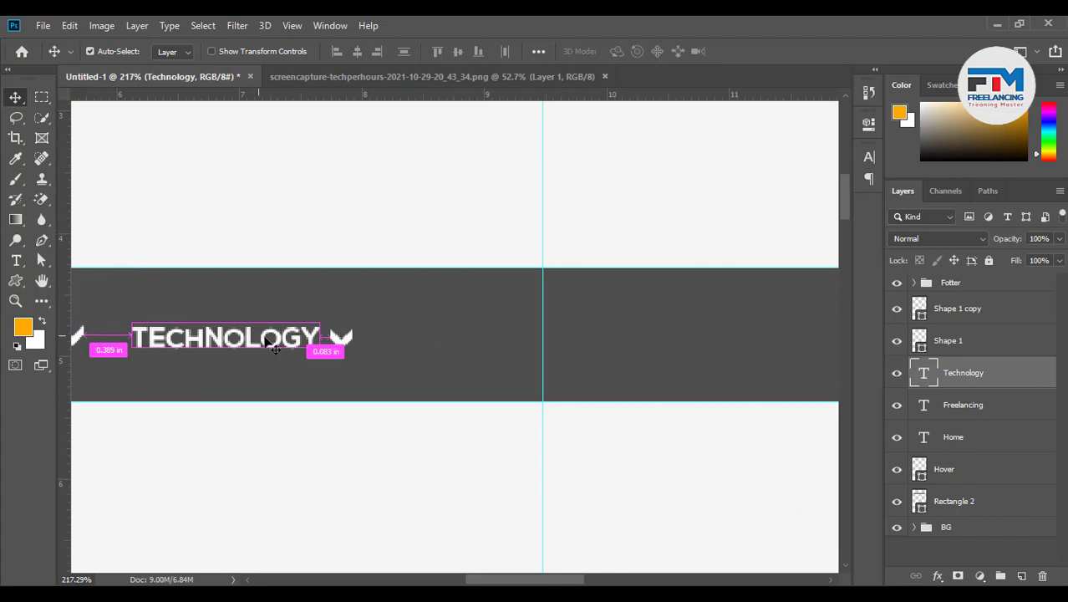
# Duplicate TECHNOLOGY and its chevron to the right
pyautogui.keyDown('shift'); pyautogui.click(344, 340); pyautogui.keyUp('shift')
pyautogui.moveTo(346, 343); pyautogui.dragTo(599, 362)
pyautogui.scroll(3, 602, 346)
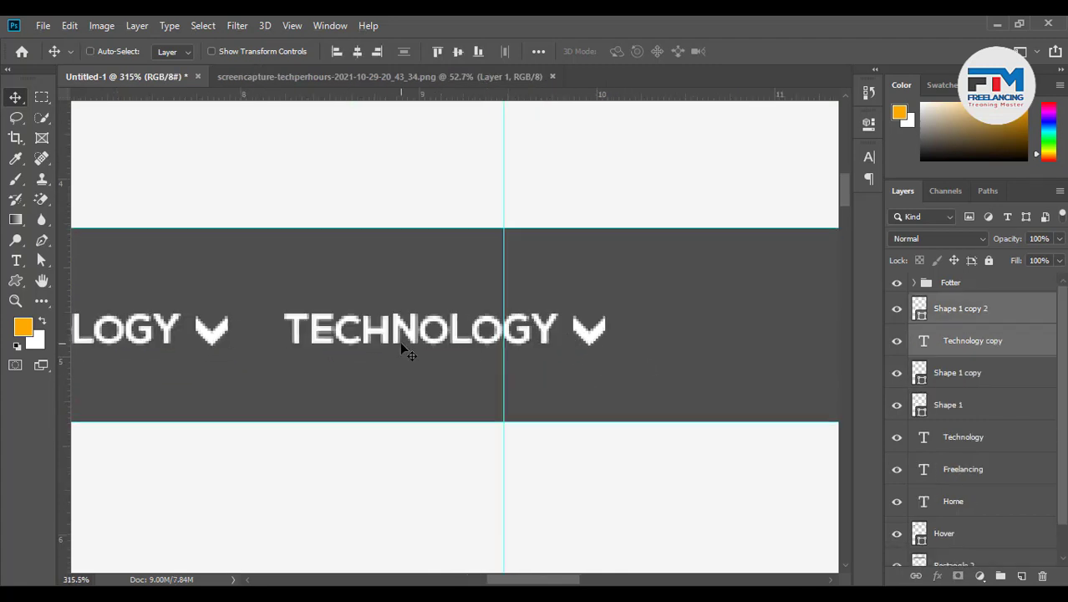
pyautogui.click(923, 350)
# Rename the copied label to GAMING
pyautogui.press('t')
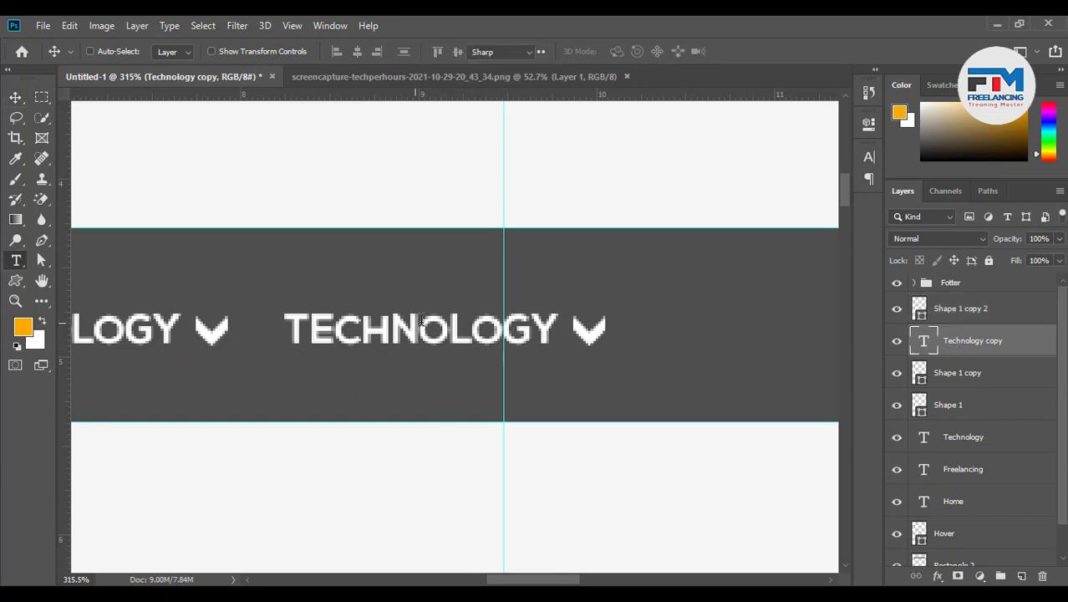
pyautogui.doubleClick(466, 322)
pyautogui.write('GR')
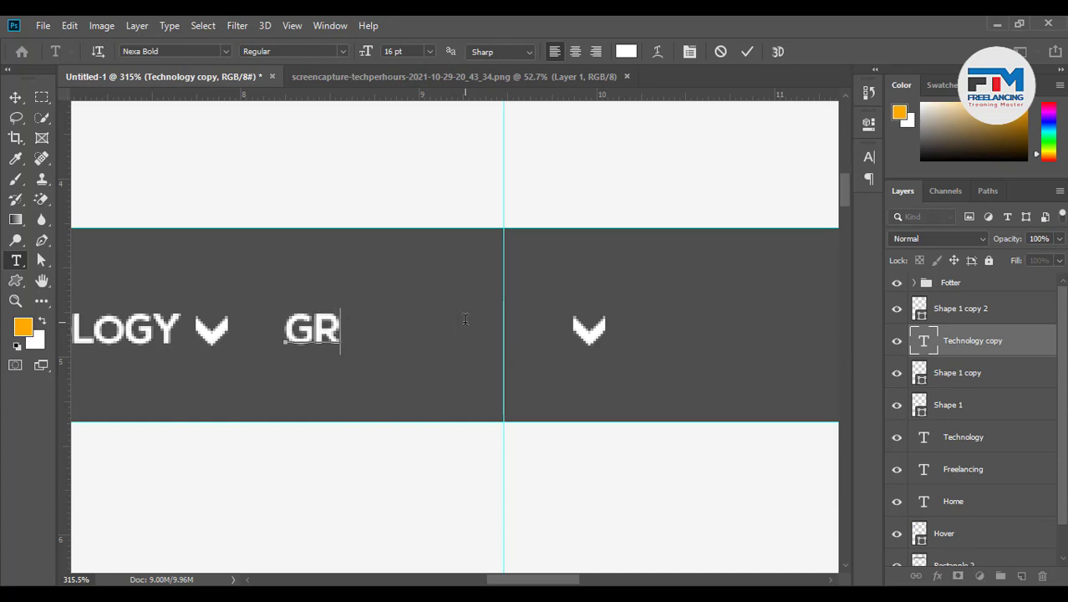
pyautogui.press('BackSpace')
pyautogui.write('AMING')
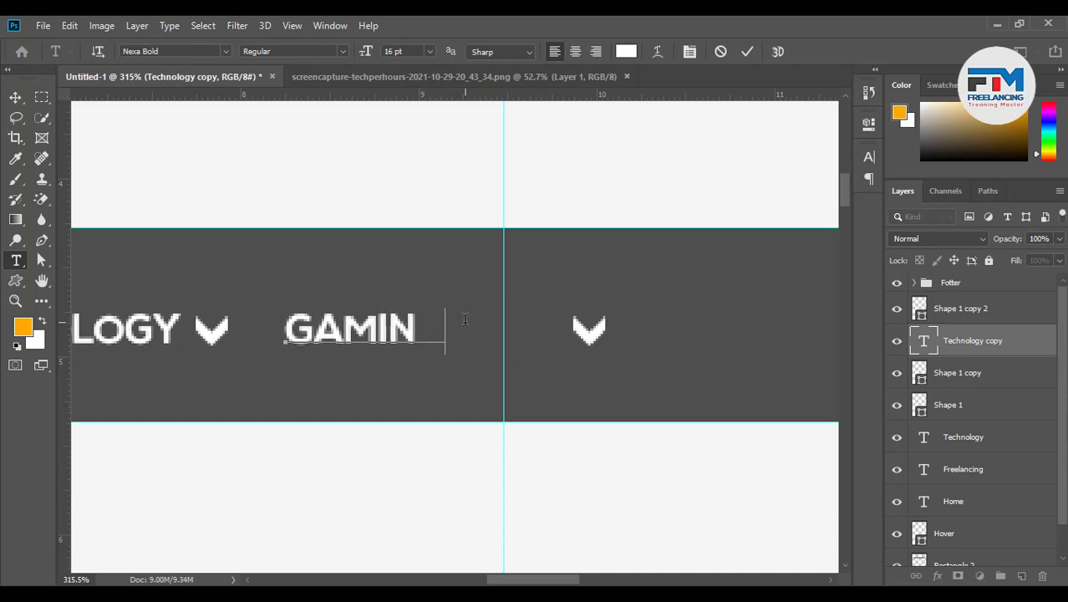
pyautogui.click(748, 51)
pyautogui.press('v')
pyautogui.moveTo(588, 342); pyautogui.dragTo(474, 339)
# Duplicate GAMING and its chevron further right in the nav bar
pyautogui.keyDown('ctrl'); pyautogui.click(591, 335); pyautogui.keyUp('ctrl')
pyautogui.scroll(-8, 356, 385)
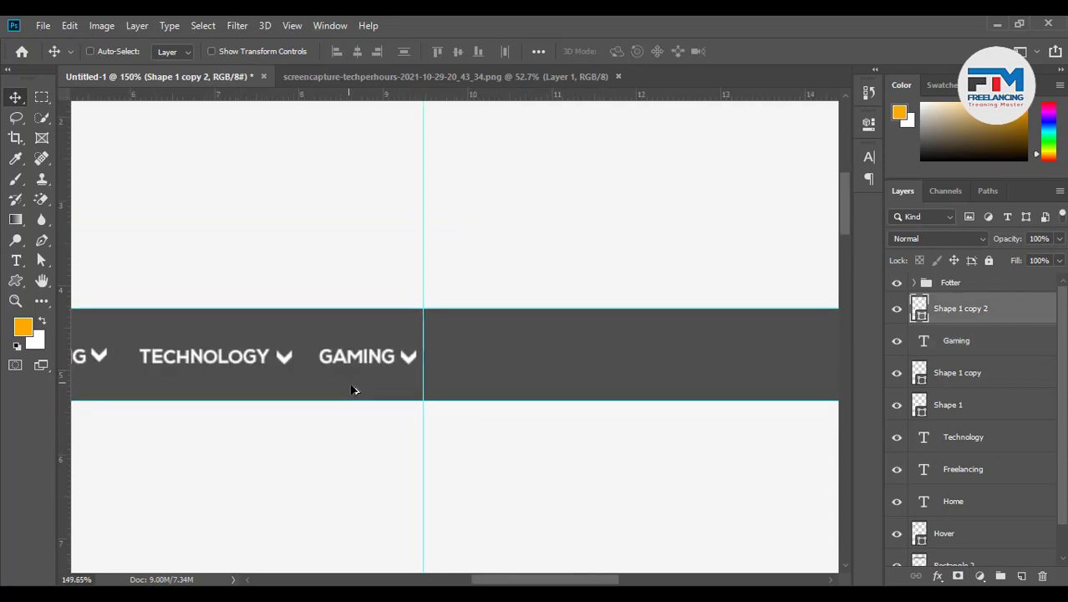
pyautogui.scroll(6, 559, 402)
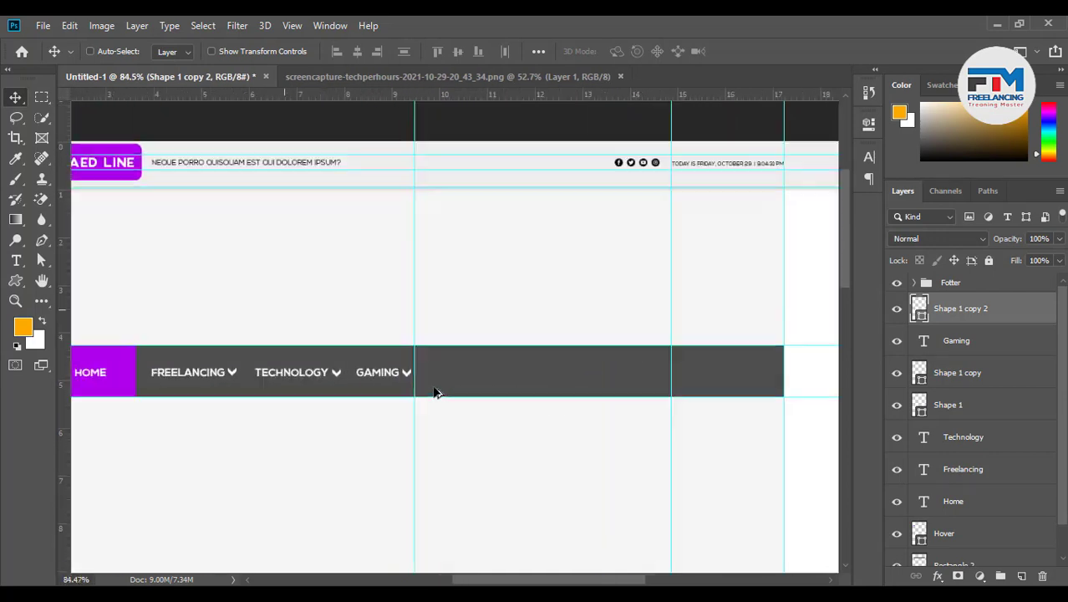
pyautogui.scroll(1, 332, 377)
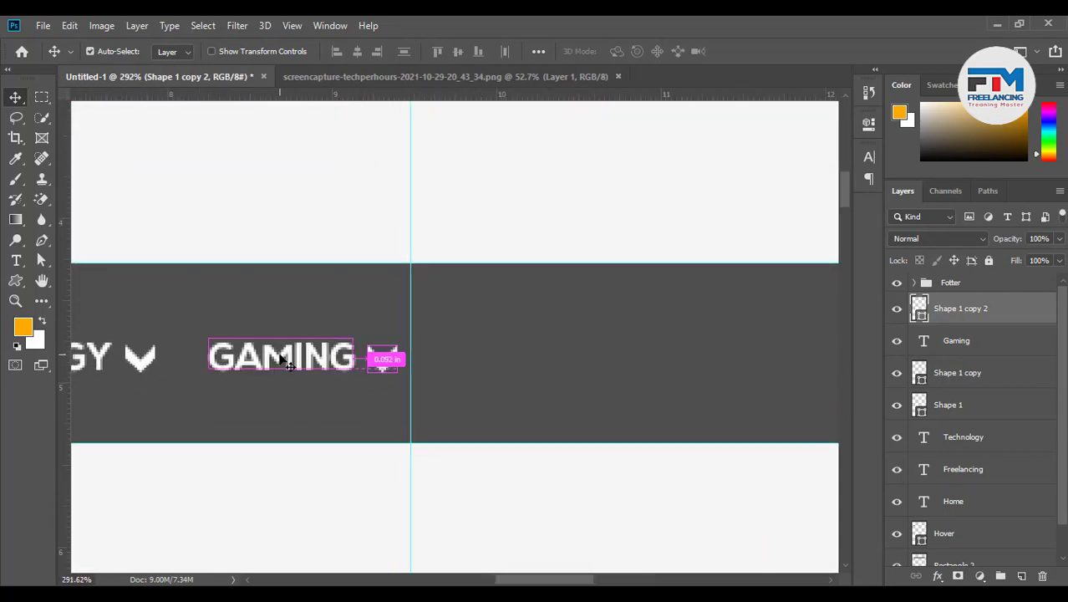
pyautogui.moveTo(278, 362); pyautogui.dragTo(444, 362)
pyautogui.hotkey('ctrl', 'z')
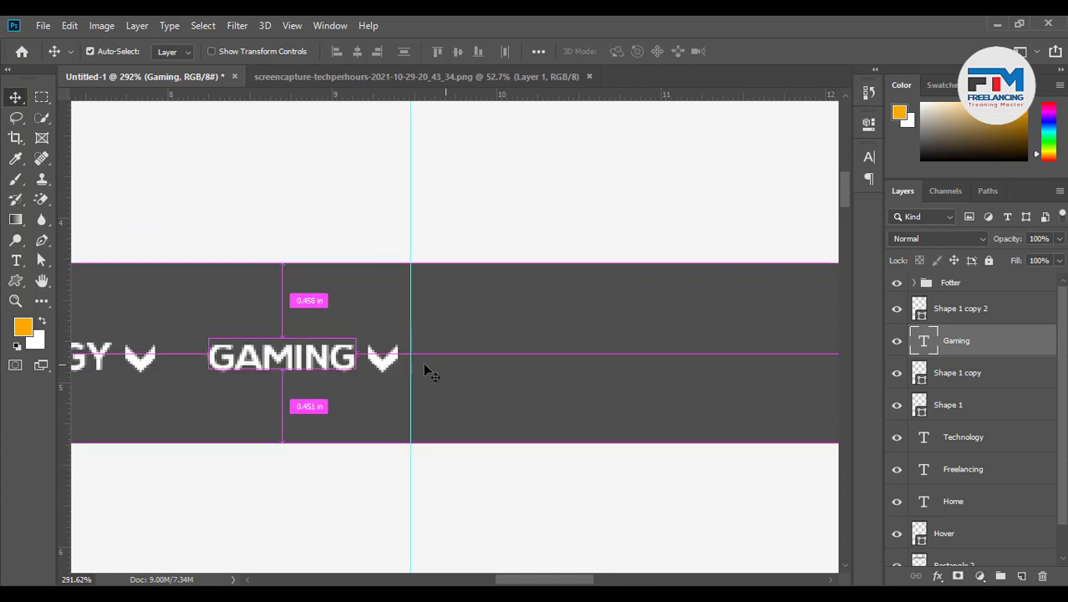
pyautogui.keyDown('shift'); pyautogui.click(1007, 311); pyautogui.keyUp('shift')
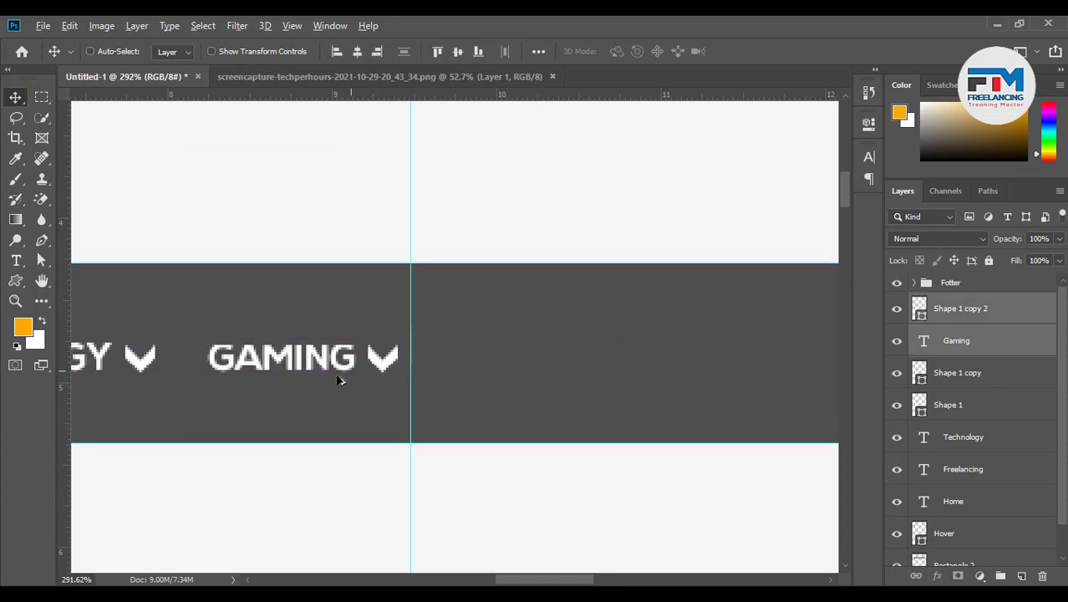
pyautogui.moveTo(338, 380); pyautogui.dragTo(547, 374)
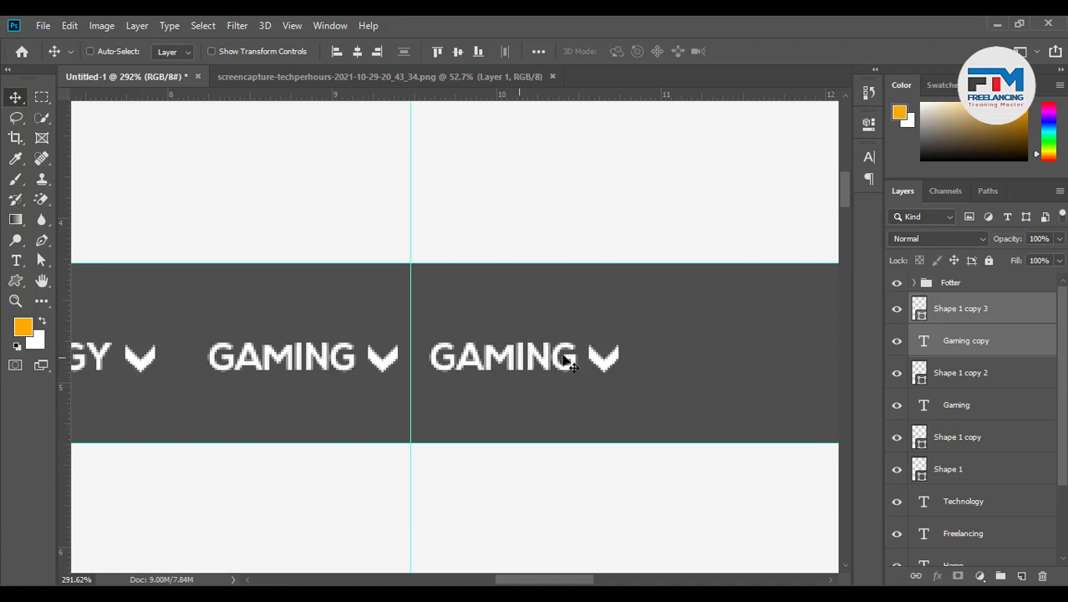
# Change the copied label's text to NEWS
pyautogui.click(931, 341)
pyautogui.doubleClick(500, 365)
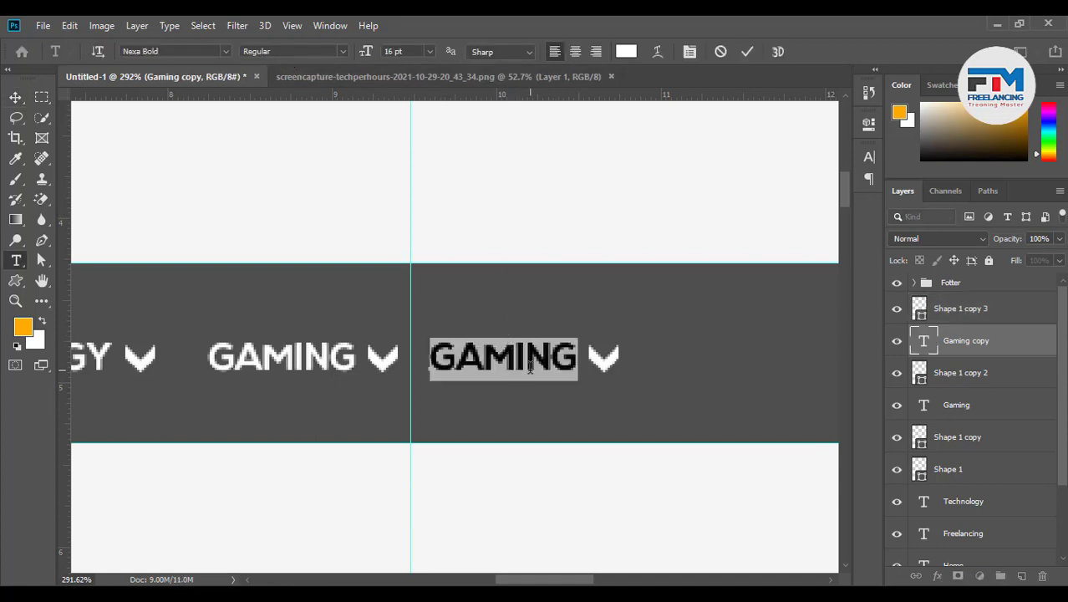
pyautogui.write('NEWS')
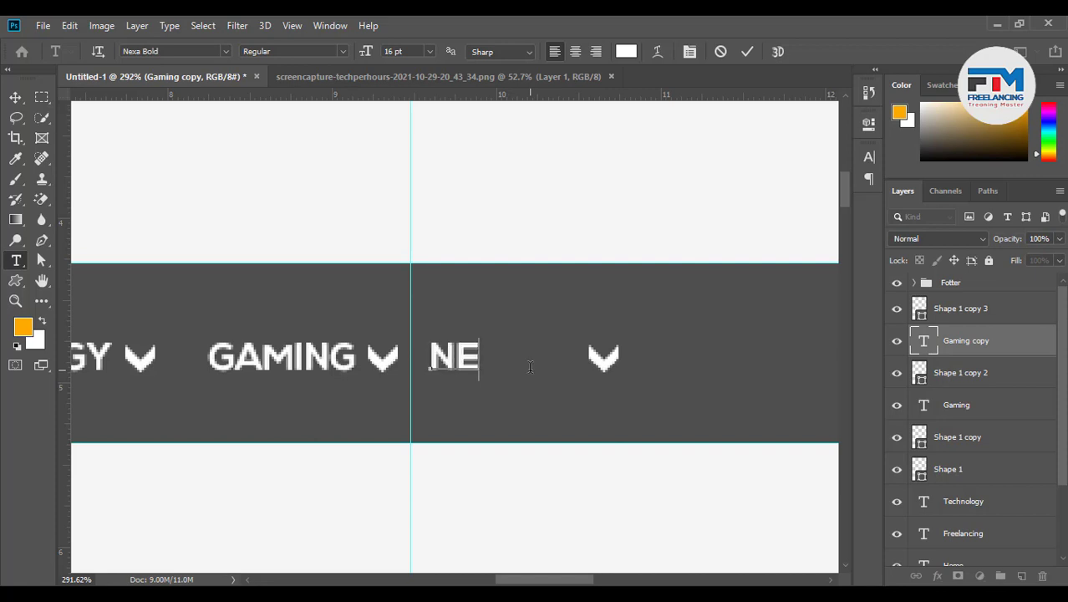
pyautogui.click(748, 50)
pyautogui.press('v')
# Move the chevron beside NEWS and nudge both slightly right
pyautogui.click(606, 362)
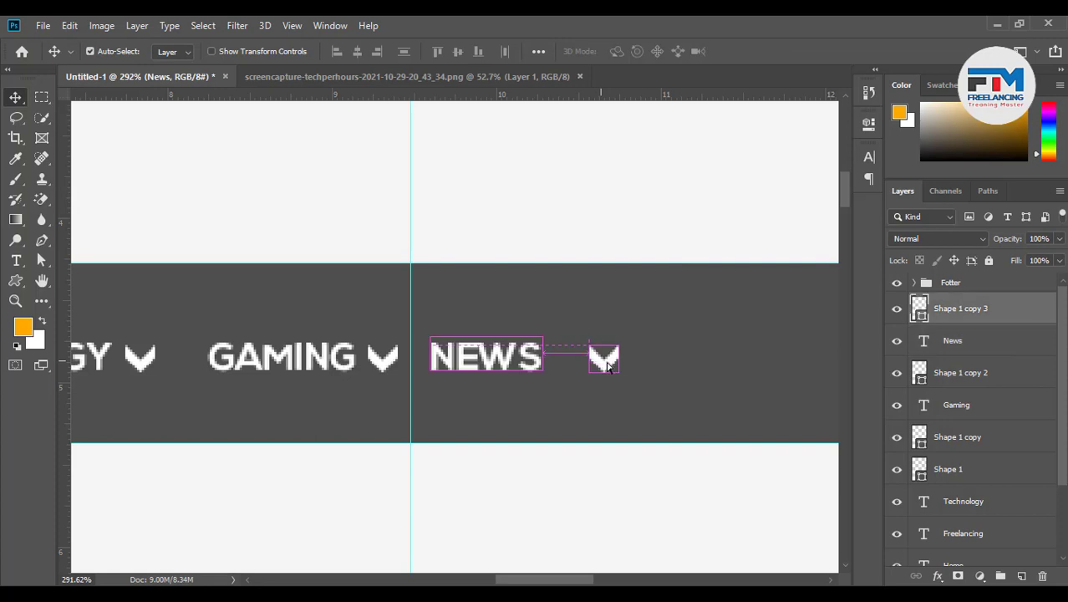
pyautogui.moveTo(608, 367); pyautogui.dragTo(570, 365)
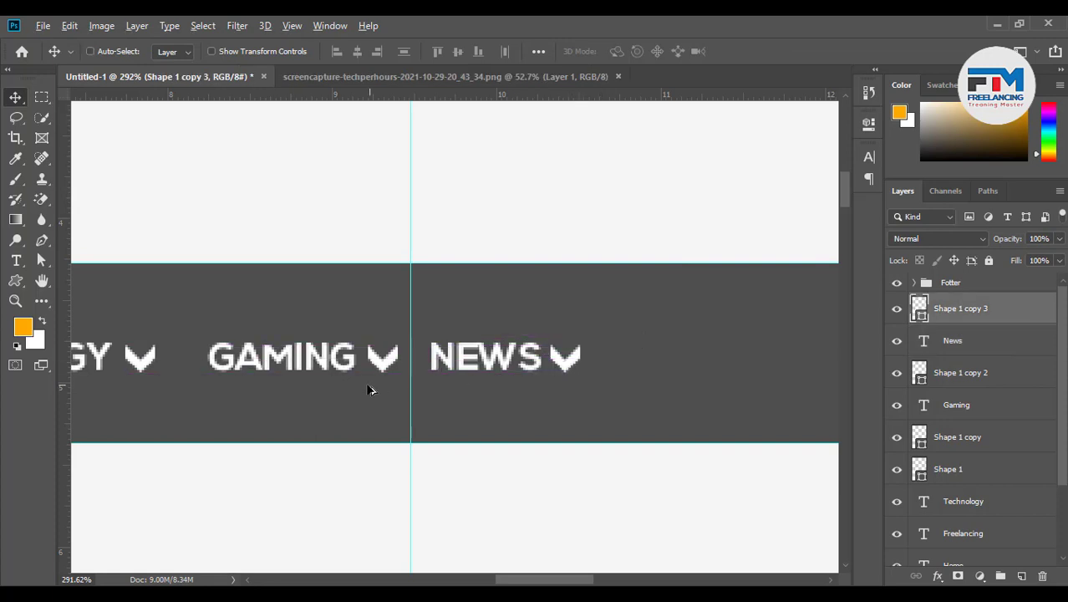
pyautogui.scroll(-4, 393, 405)
pyautogui.scroll(3, 527, 443)
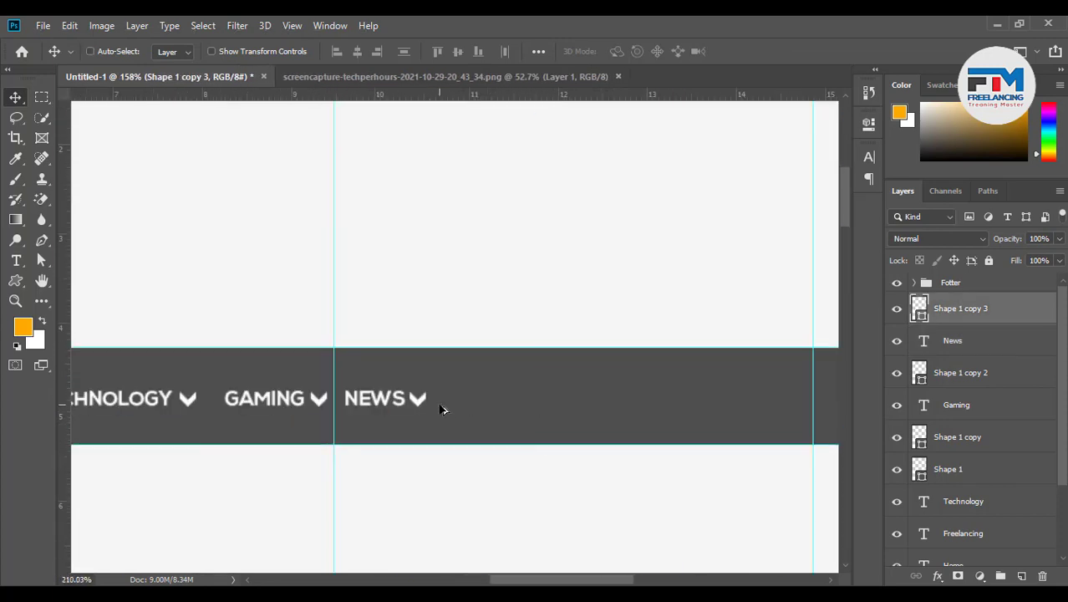
pyautogui.scroll(1, 441, 410)
pyautogui.keyDown('ctrl'); pyautogui.click(953, 341); pyautogui.keyUp('ctrl')
pyautogui.moveTo(378, 421); pyautogui.dragTo(394, 420)
# Duplicate NEWS and its chevron further to the right
pyautogui.scroll(-3, 409, 427)
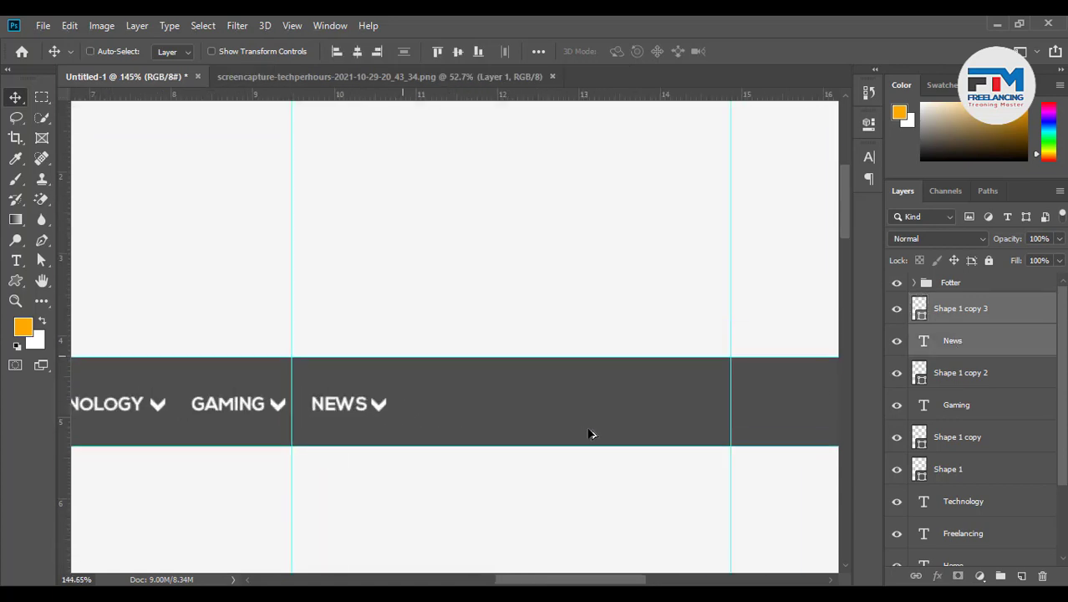
pyautogui.scroll(1, 543, 433)
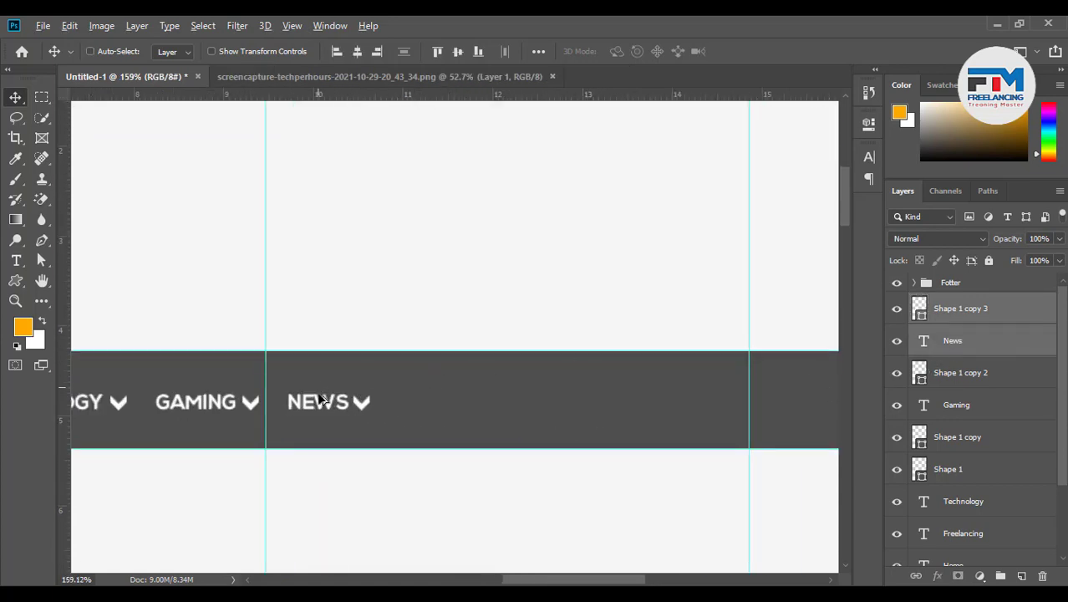
pyautogui.keyDown('alt'); pyautogui.moveTo(320, 400); pyautogui.dragTo(458, 408); pyautogui.keyUp('alt')
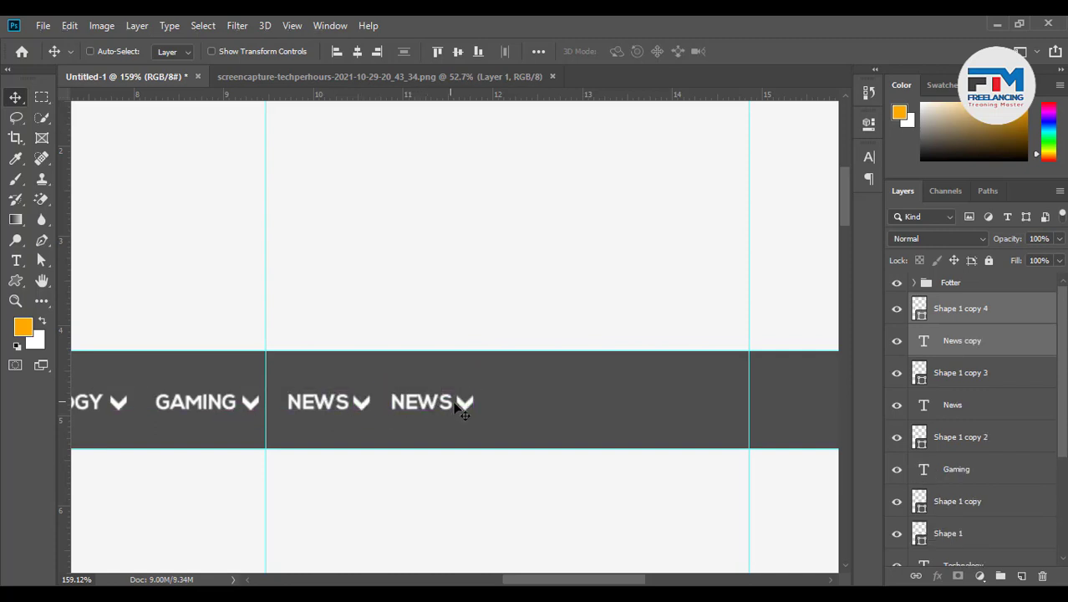
# Delete the copied chevron and change the last nav item's text to MORE+
pyautogui.click(954, 325)
pyautogui.press('Delete')
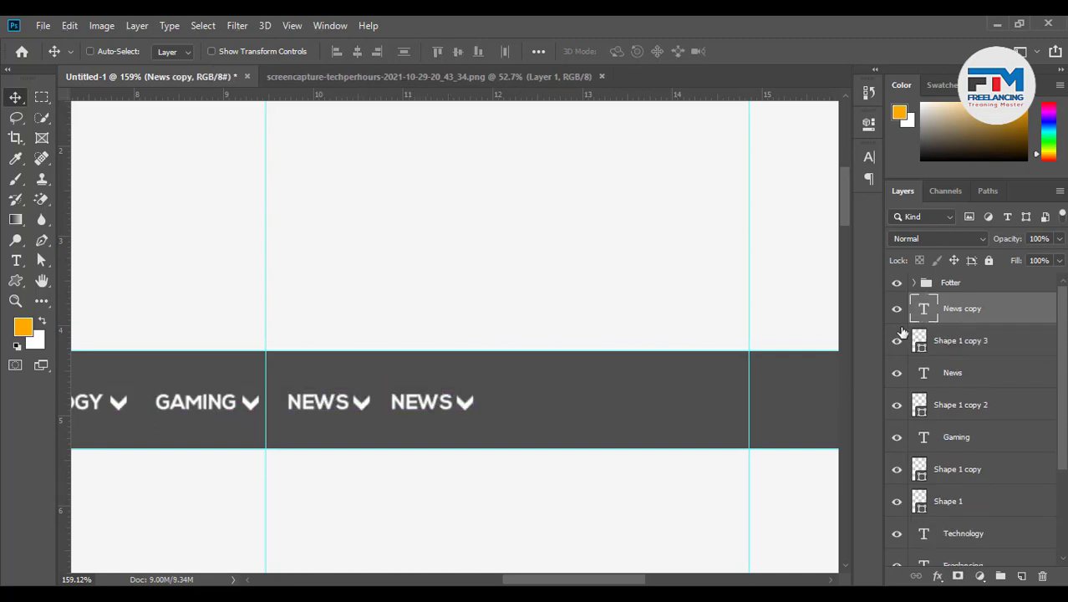
pyautogui.moveTo(434, 406); pyautogui.dragTo(441, 407)
pyautogui.press('t')
pyautogui.doubleClick(459, 402)
pyautogui.write('MORE+')
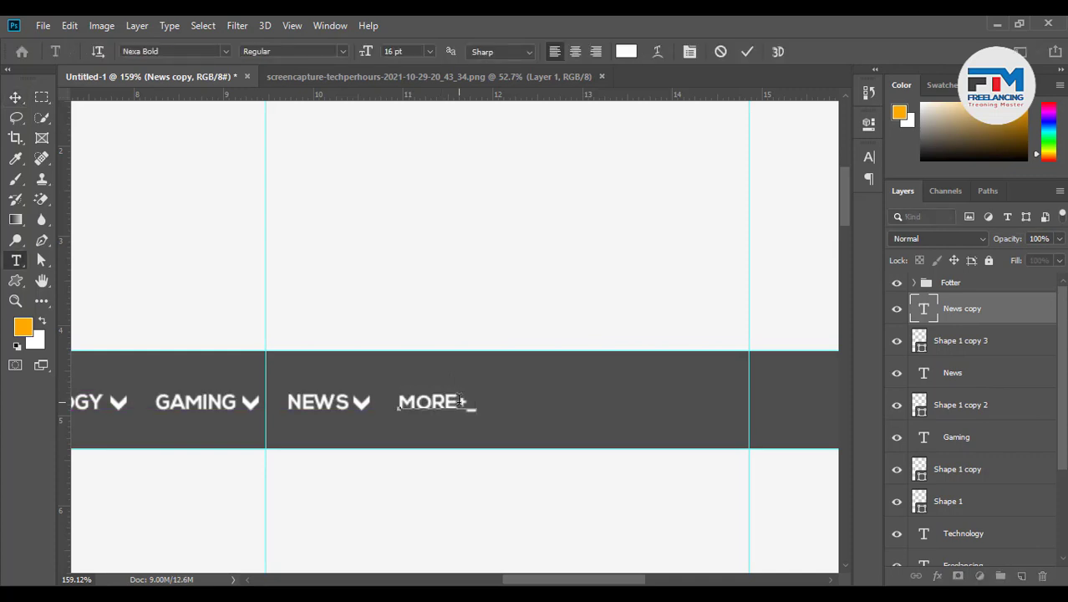
pyautogui.click(746, 52)
pyautogui.press('v')
# Compare the nav bar mockup against the reference website screenshot
pyautogui.scroll(-5, 632, 449)
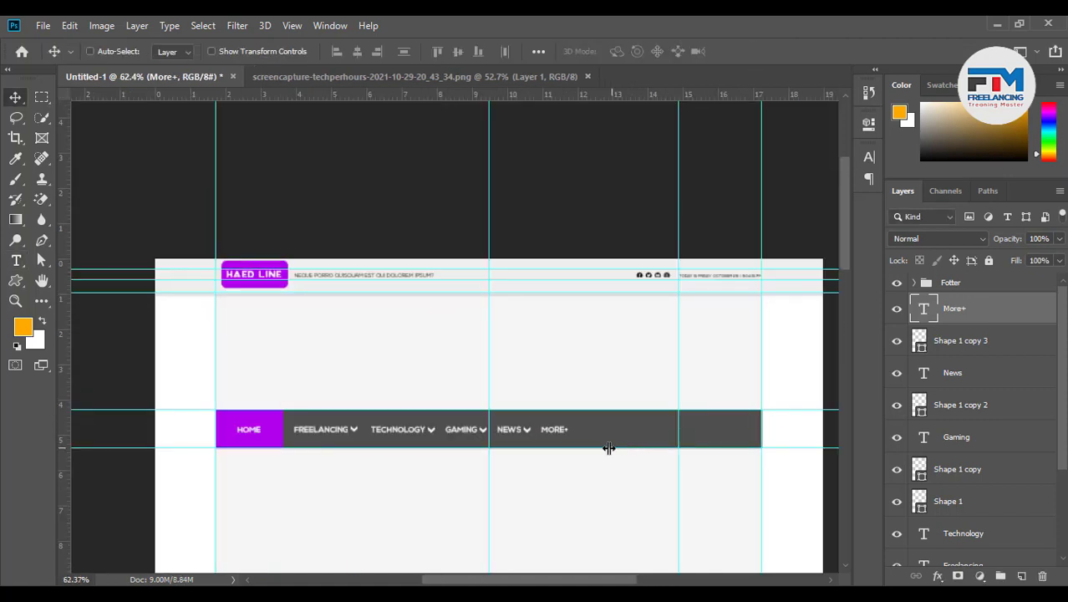
pyautogui.scroll(1, 498, 444)
pyautogui.scroll(-3, 499, 444)
pyautogui.scroll(-2, 534, 429)
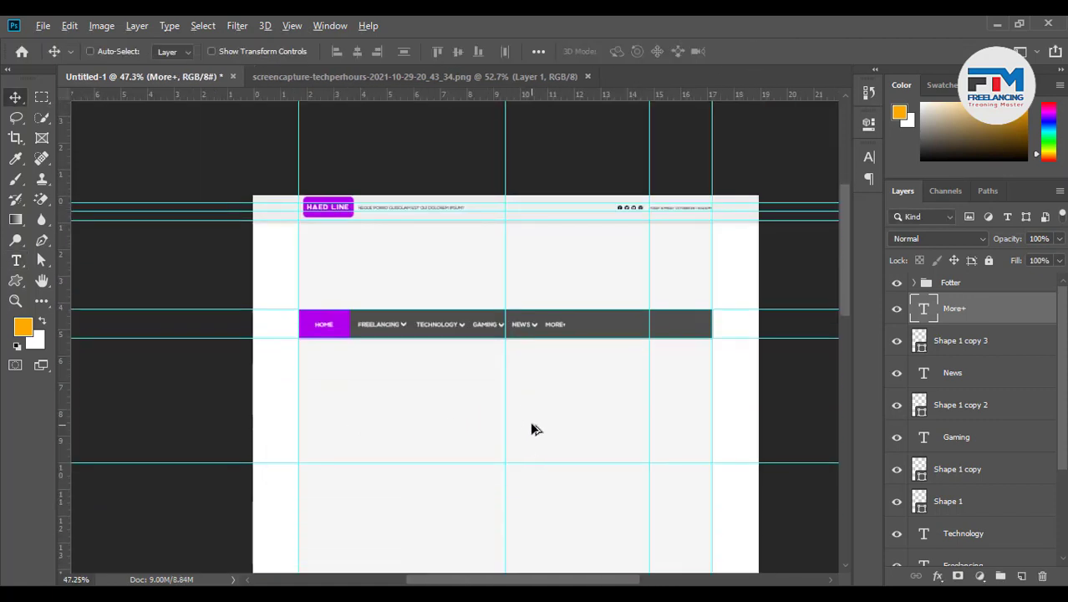
pyautogui.scroll(3, 585, 390)
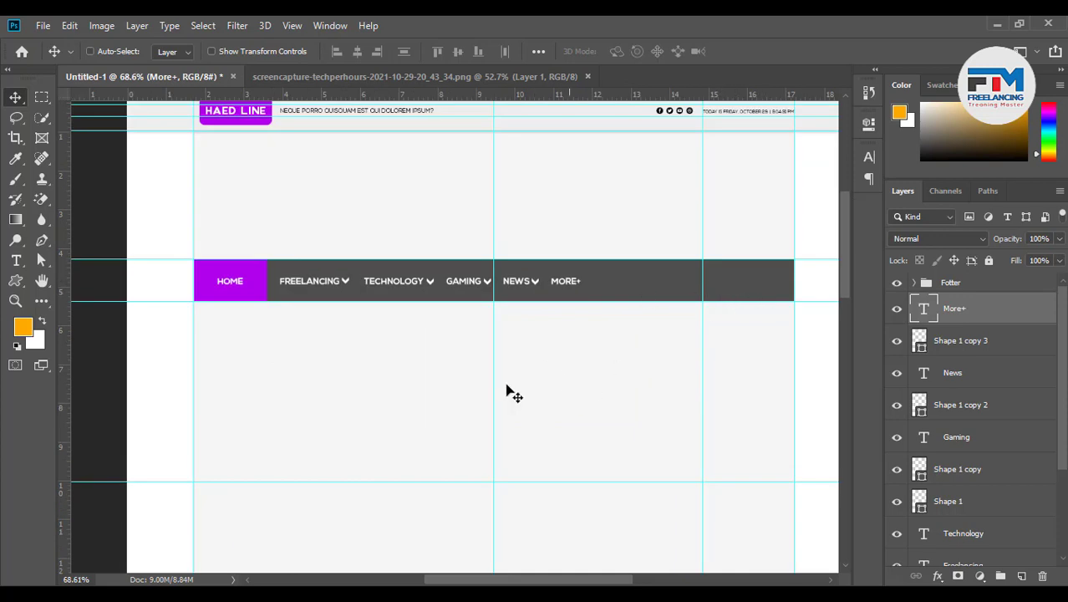
pyautogui.click(423, 83)
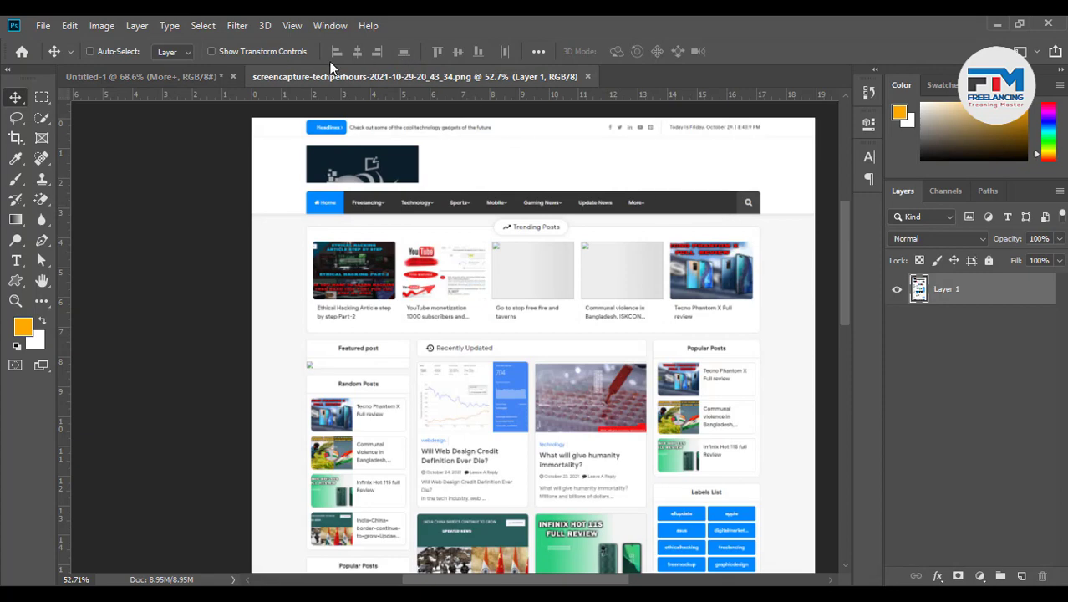
pyautogui.click(184, 73)
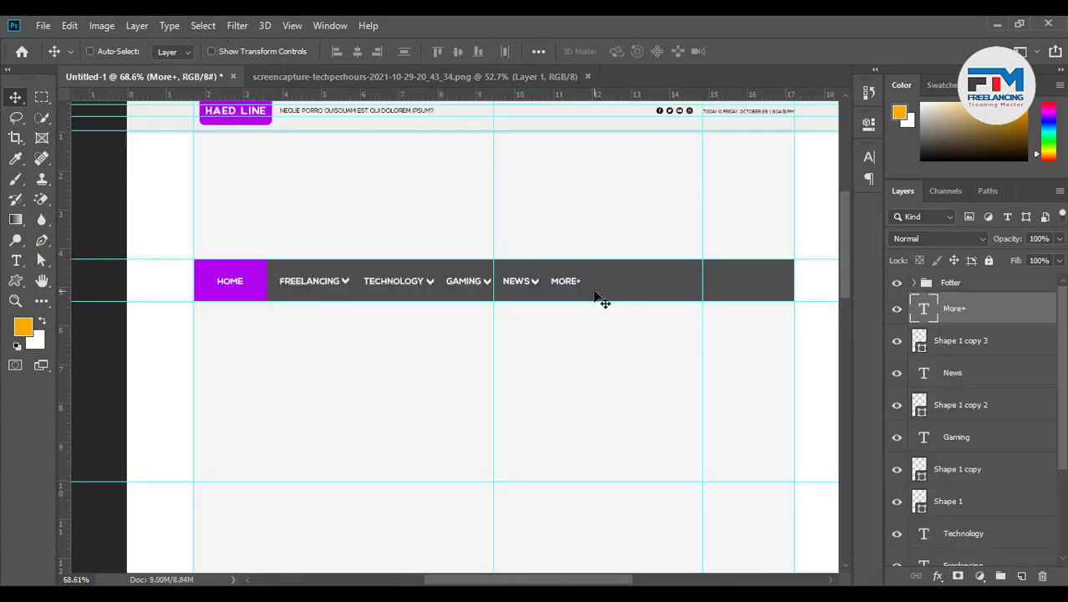
# Bring up the Google Images results for "social icon" in Chrome
pyautogui.scroll(5, 596, 301)
pyautogui.scroll(-4, 343, 341)
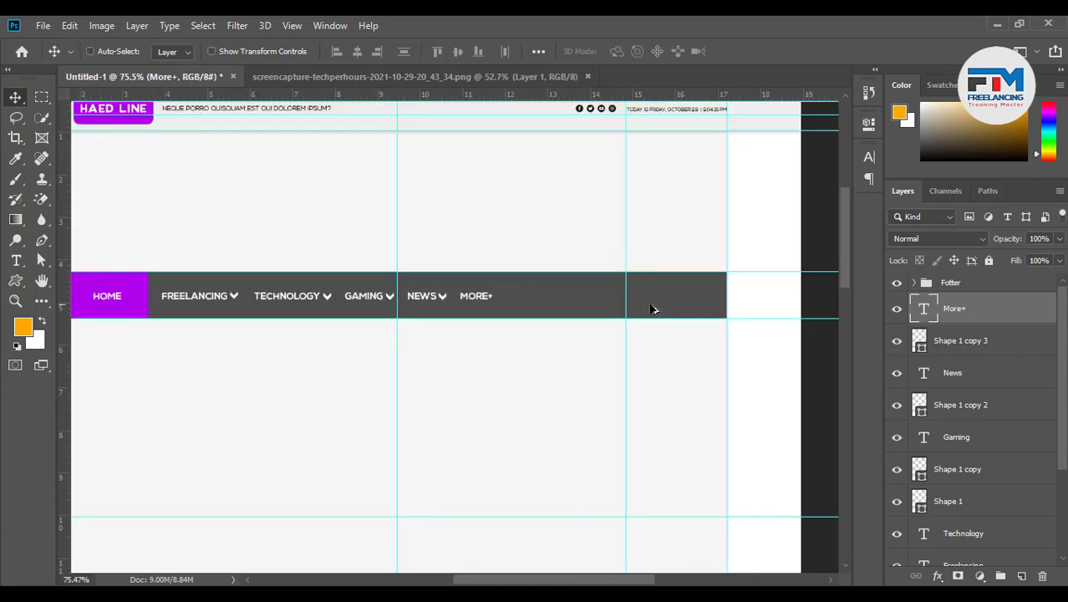
pyautogui.scroll(4, 698, 301)
pyautogui.scroll(2, 723, 301)
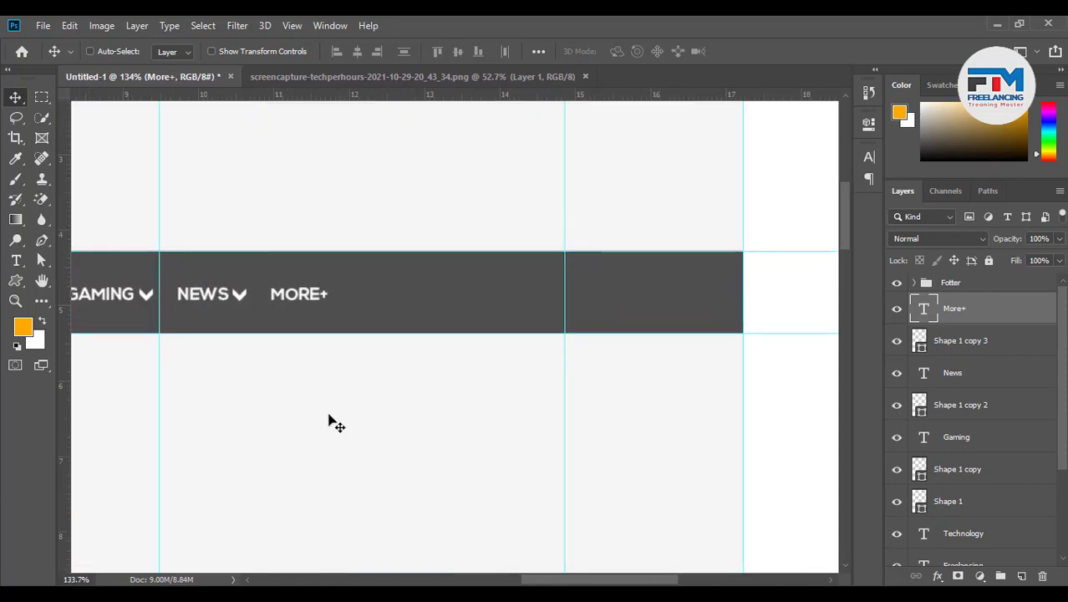
pyautogui.click(361, 593)
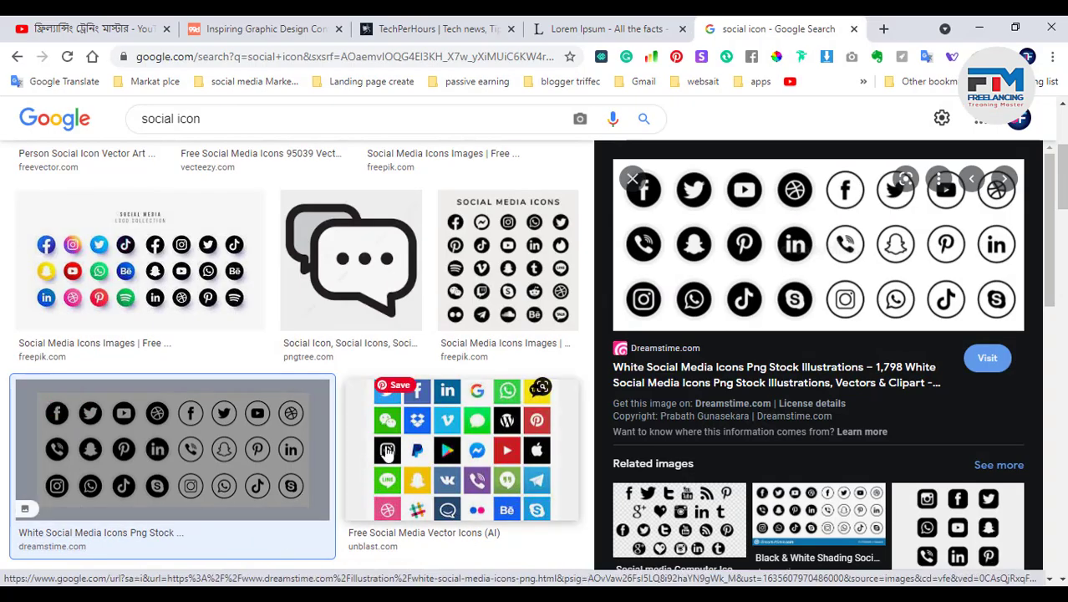
# Search Google Images for "search", accepting the corrected spelling
pyautogui.click(210, 117)
pyautogui.hotkey('ctrl', 'a')
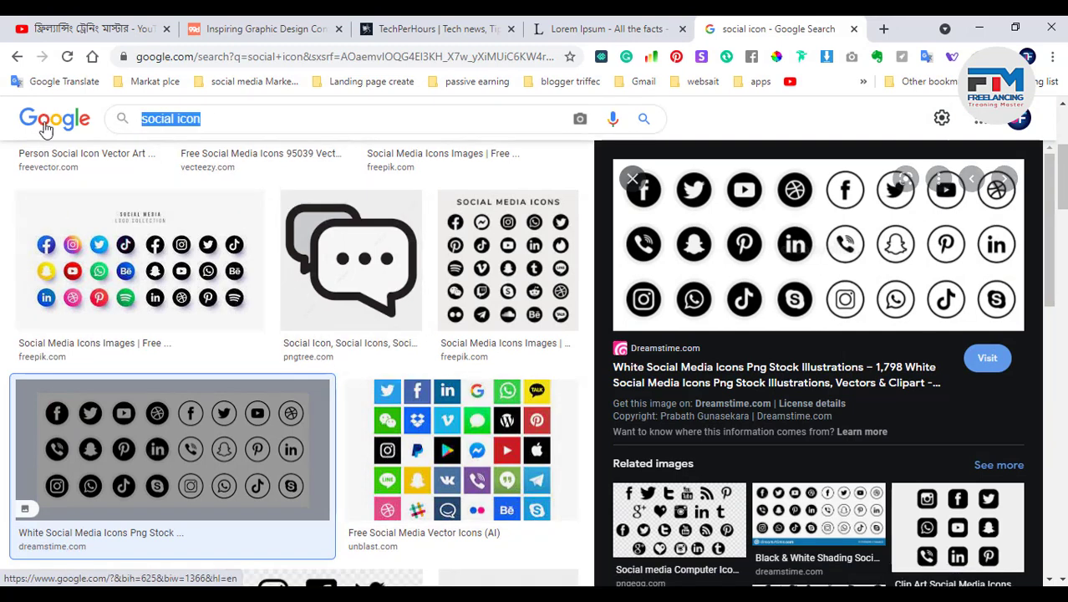
pyautogui.write('scerc')
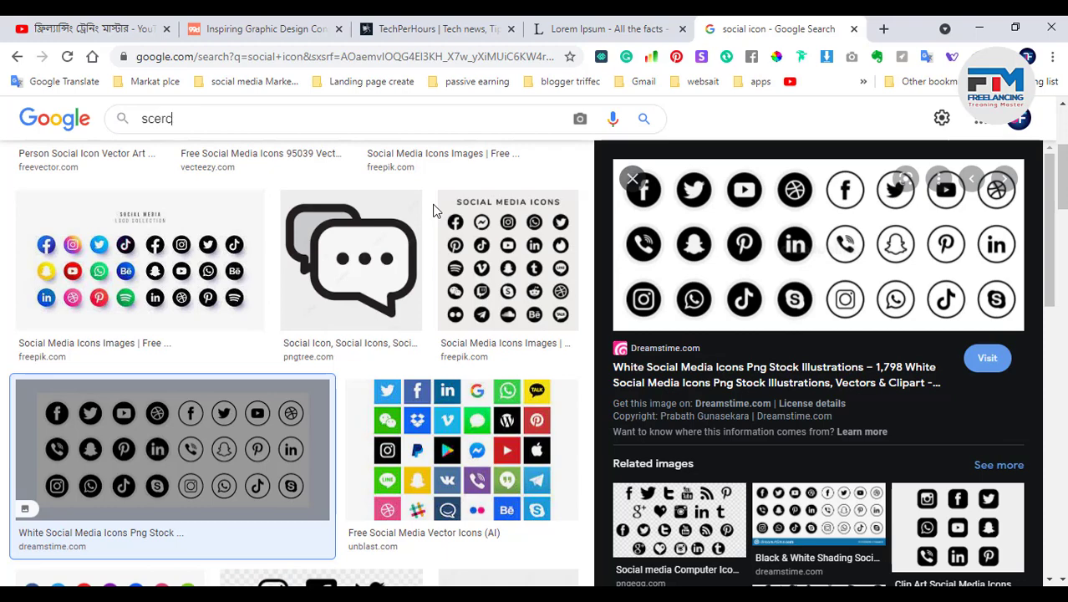
pyautogui.write('h')
pyautogui.press('Return')
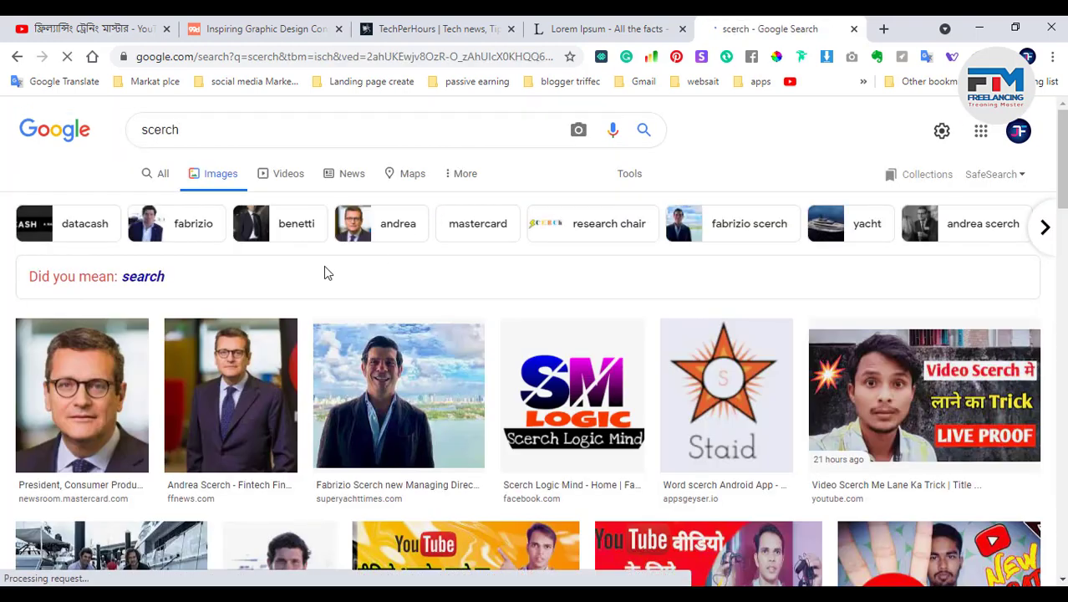
pyautogui.click(151, 290)
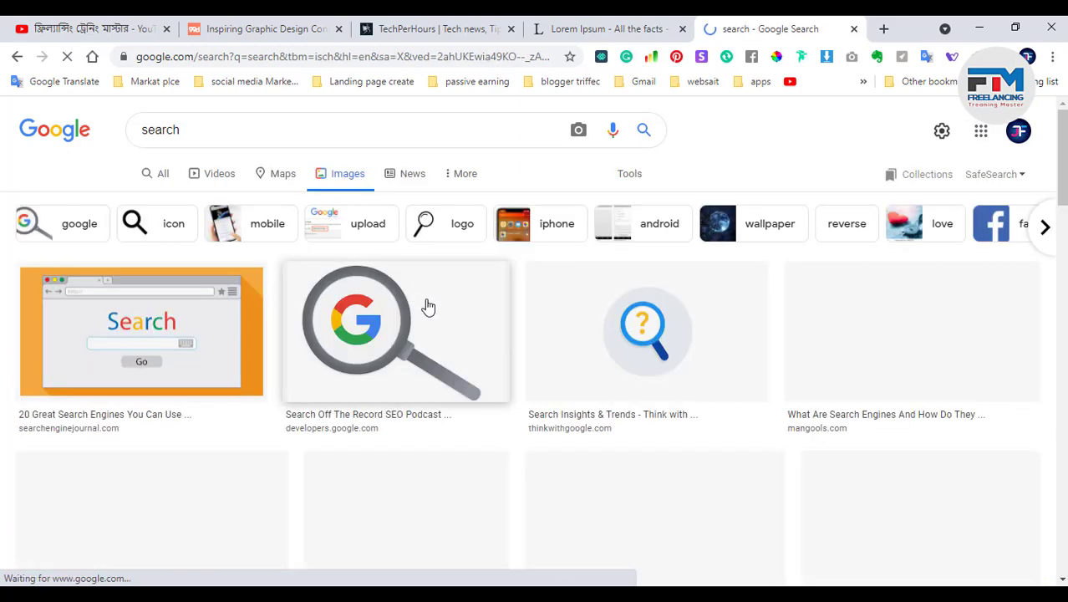
pyautogui.scroll(-4, 429, 329)
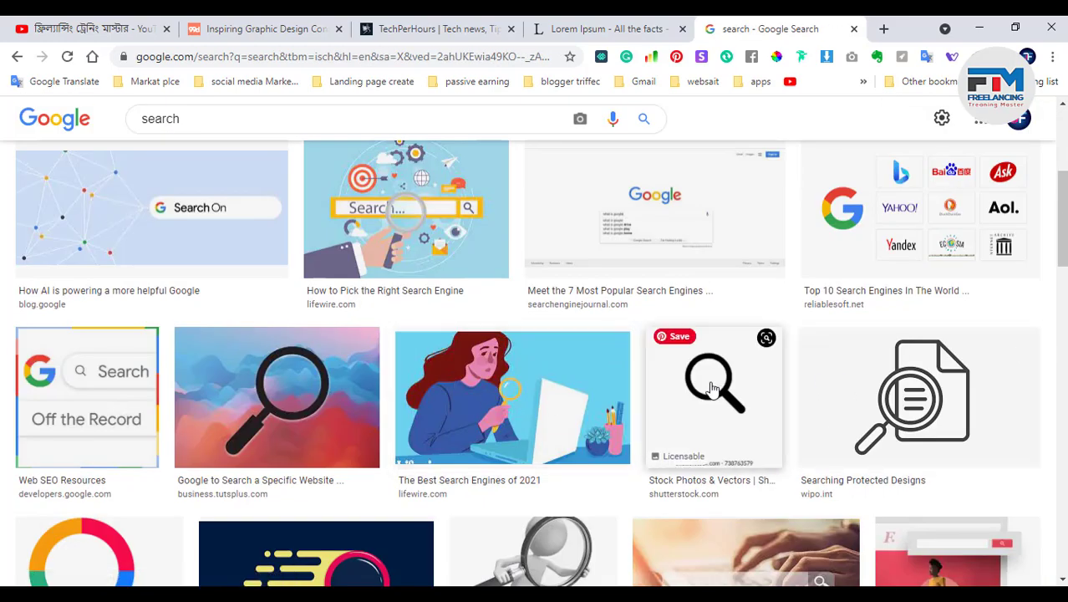
# Copy the VectorStock black magnifier icon image and minimize Chrome
pyautogui.click(712, 390)
pyautogui.scroll(-5, 715, 402)
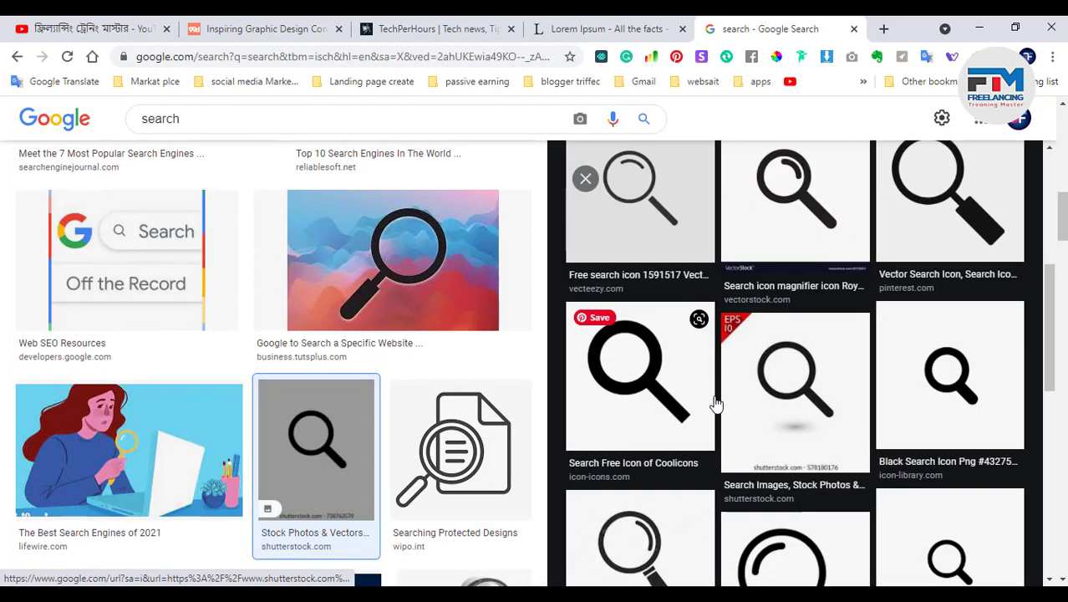
pyautogui.scroll(5, 715, 412)
pyautogui.scroll(-3, 736, 409)
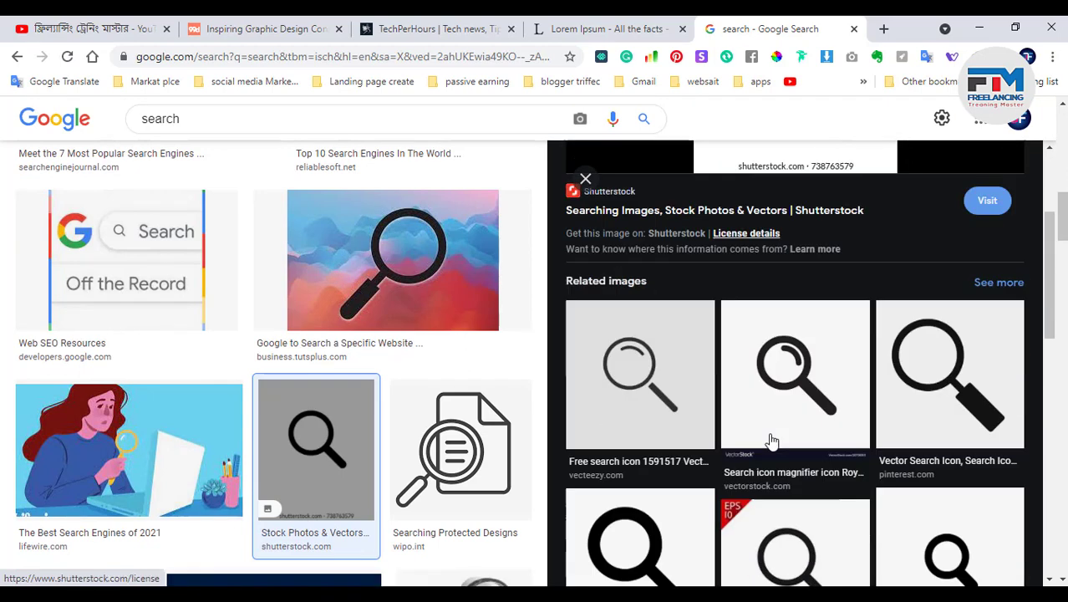
pyautogui.click(806, 364)
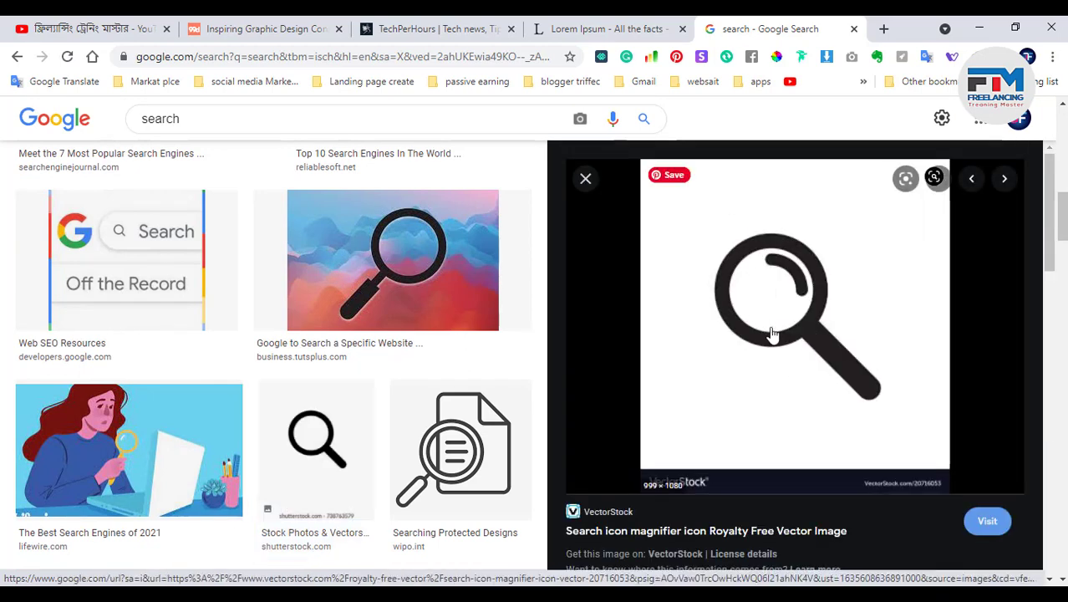
pyautogui.rightClick(772, 333)
pyautogui.click(828, 454)
pyautogui.click(979, 27)
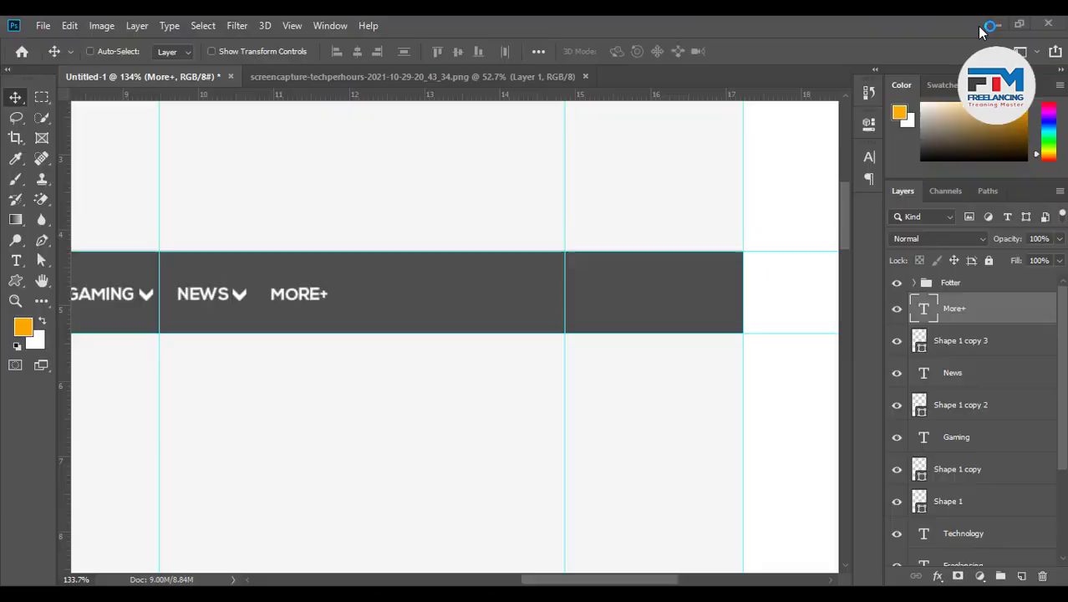
# Paste the magnifier icon into the mockup and shrink it
pyautogui.hotkey('ctrl', 'v')
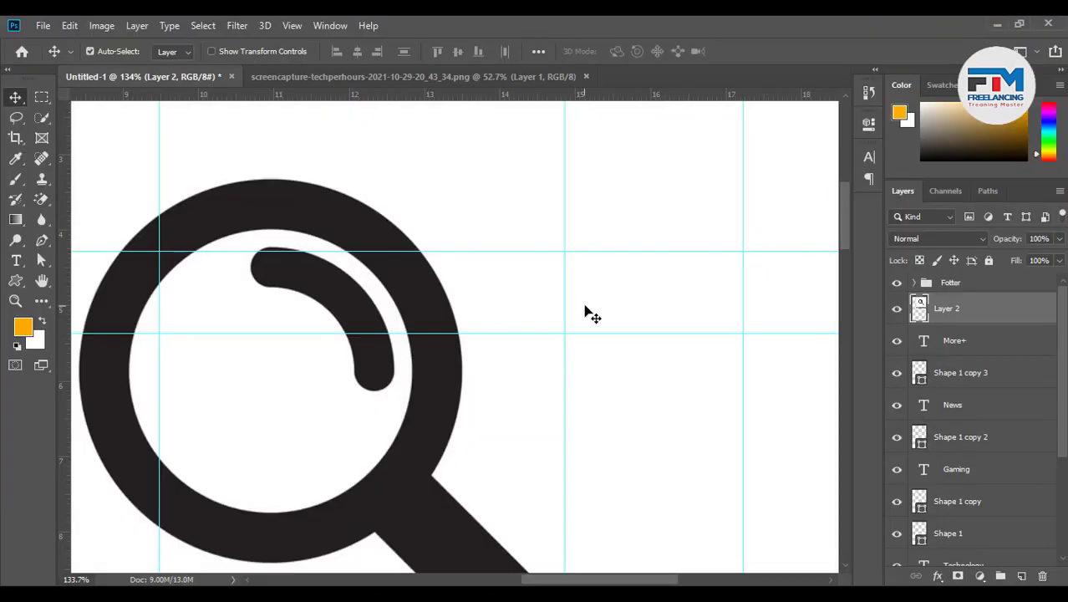
pyautogui.hotkey('ctrl', 't')
pyautogui.scroll(-3, 684, 351)
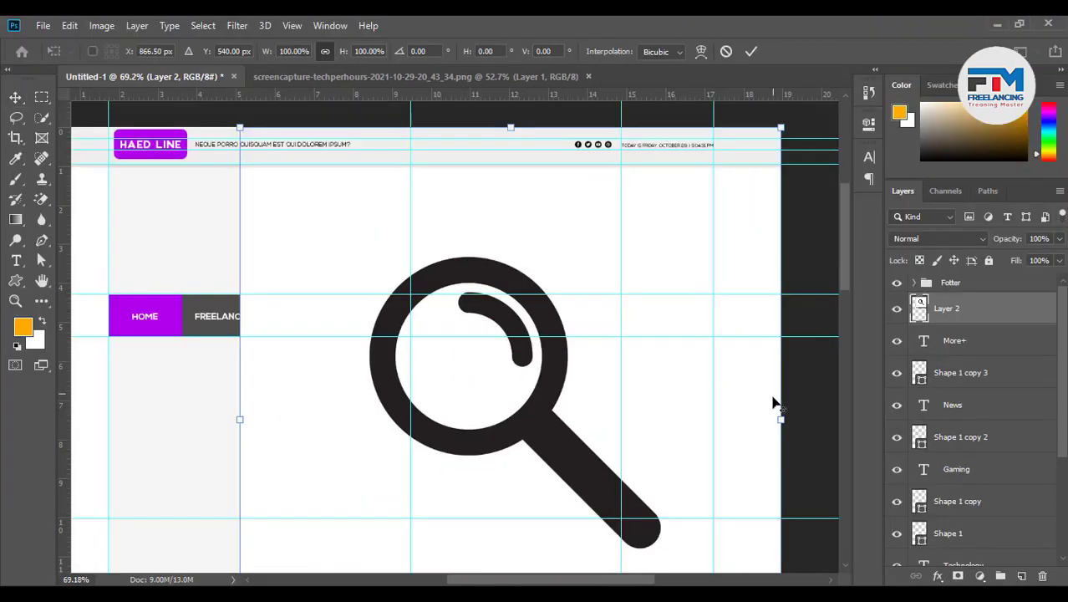
pyautogui.moveTo(776, 418); pyautogui.dragTo(640, 418)
pyautogui.click(751, 51)
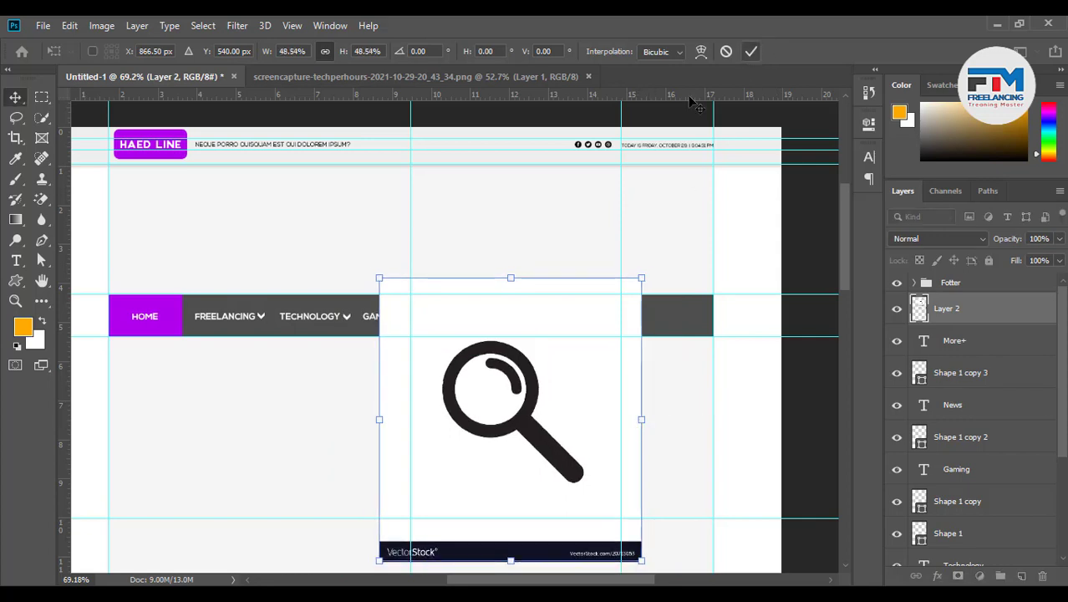
# Delete the VectorStock watermark strip from the bottom of the icon
pyautogui.click(42, 97)
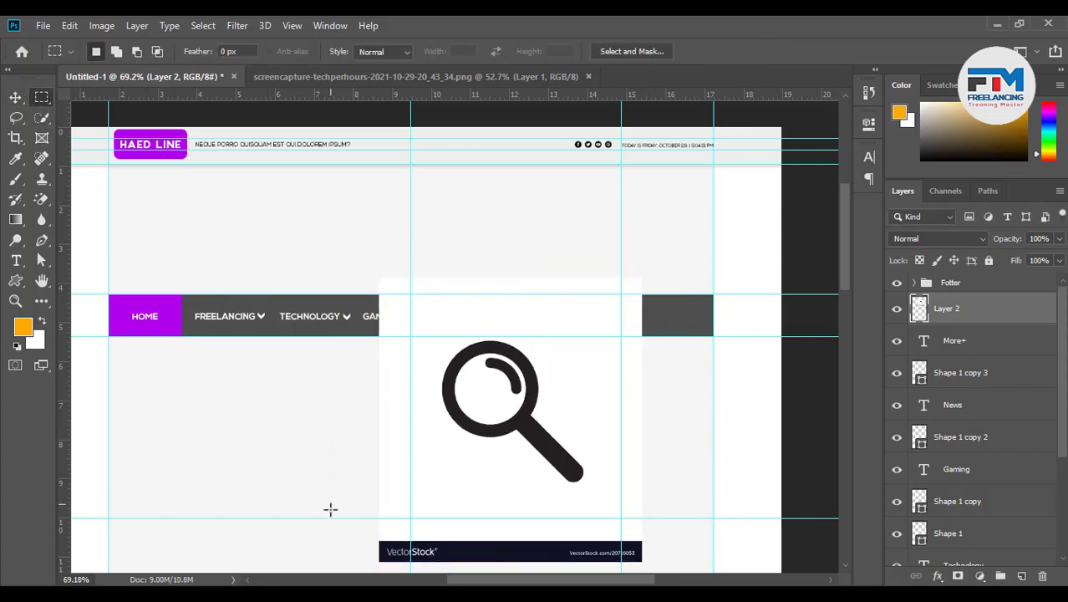
pyautogui.moveTo(330, 509); pyautogui.dragTo(663, 571)
pyautogui.press('Delete')
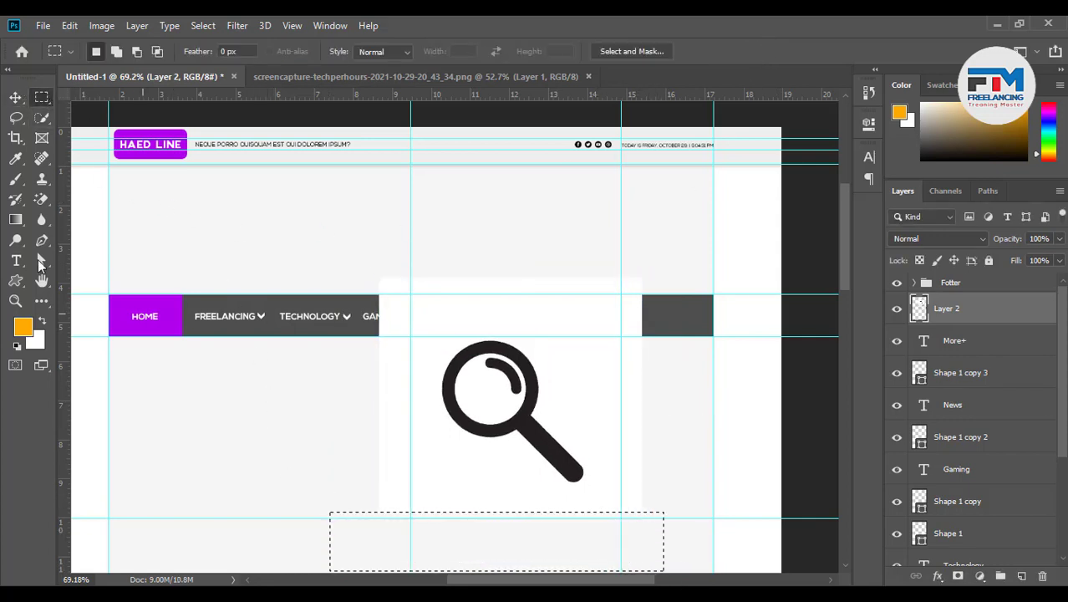
pyautogui.click(15, 97)
pyautogui.hotkey('ctrl', 'd')
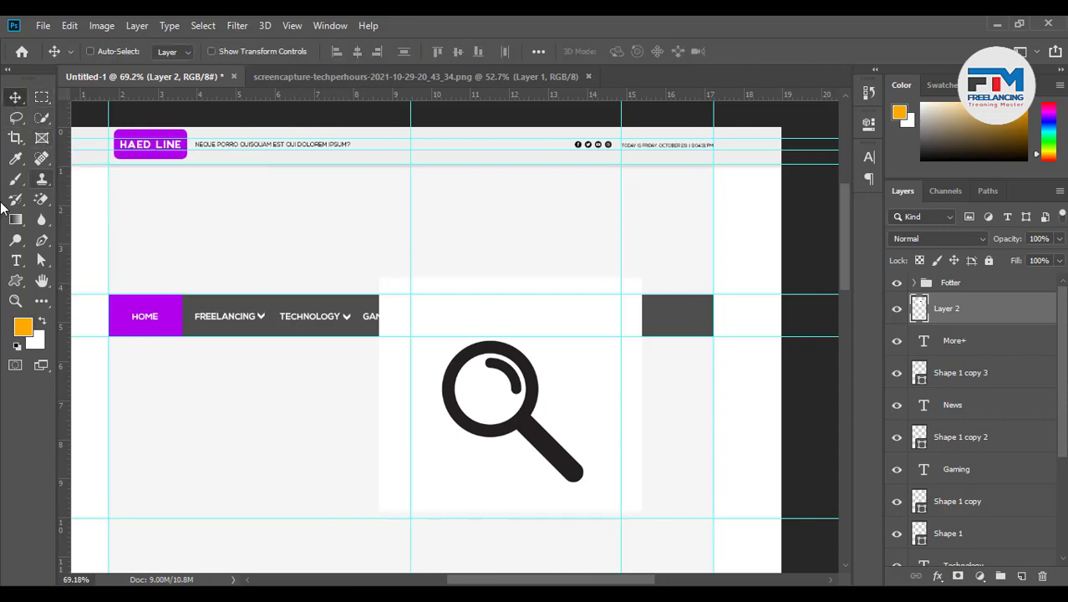
# Erase the white background around the magnifier with the Magic Eraser
pyautogui.click(42, 199)
pyautogui.click(427, 306)
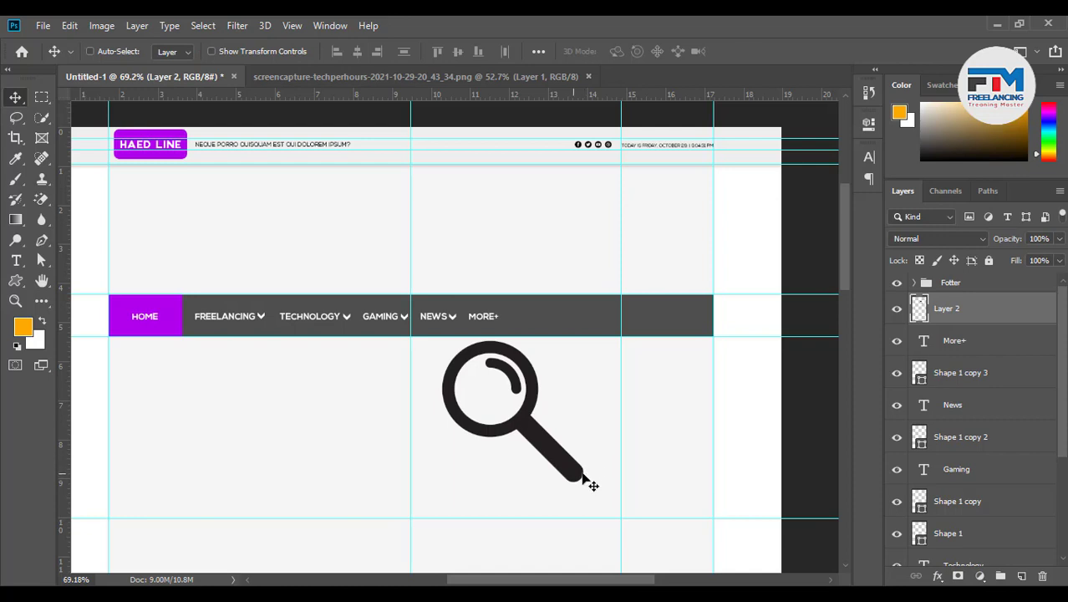
pyautogui.scroll(3, 587, 486)
pyautogui.scroll(-3, 496, 464)
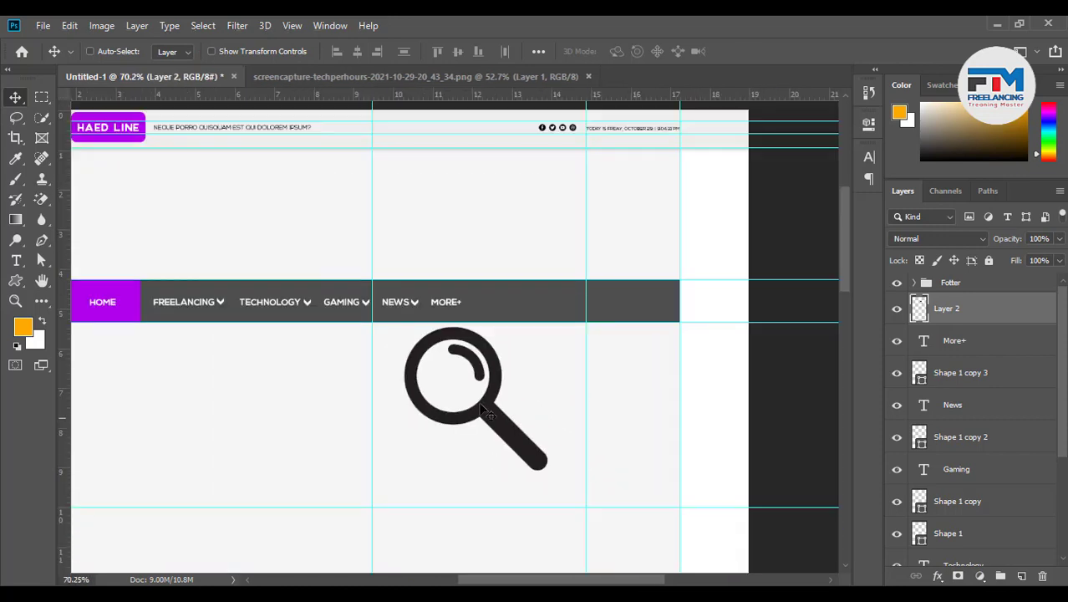
# Scale the magnifier to 15.67% and move it to the nav bar's right end
pyautogui.moveTo(547, 466); pyautogui.dragTo(621, 367)
pyautogui.hotkey('ctrl', 't')
pyautogui.scroll(3, 715, 347)
pyautogui.scroll(1, 599, 347)
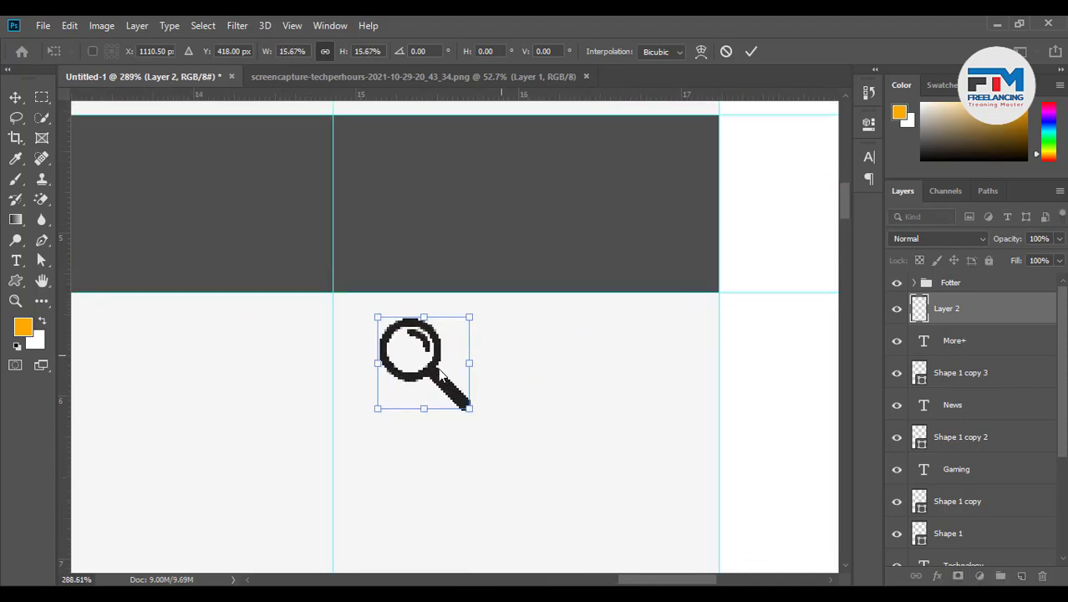
pyautogui.moveTo(448, 349); pyautogui.dragTo(653, 212)
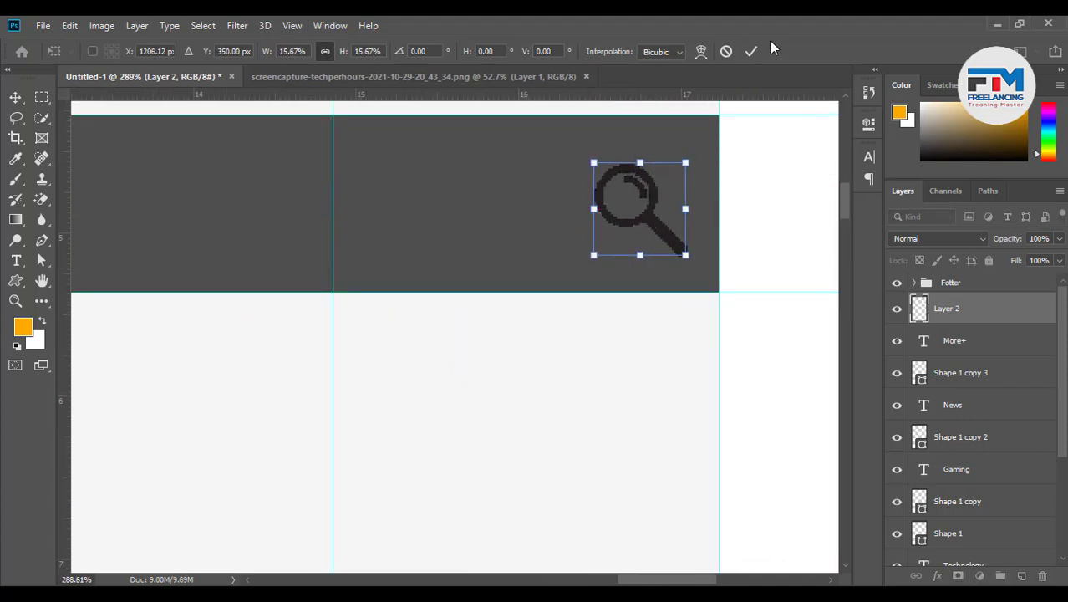
pyautogui.click(752, 51)
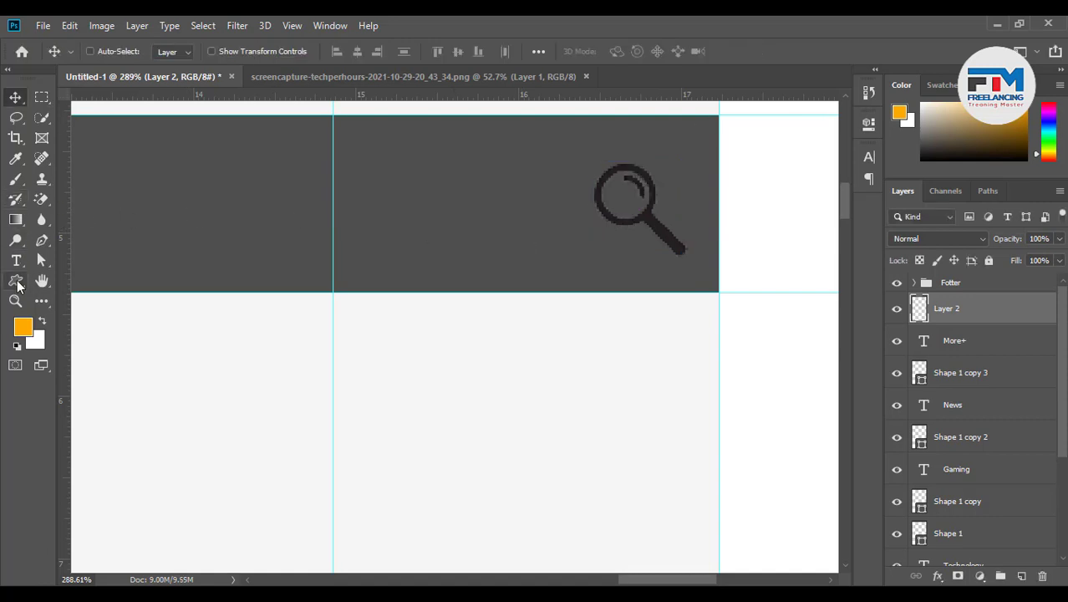
# Draw a square over the magnifier and place it beneath Layer 2
pyautogui.click(15, 282)
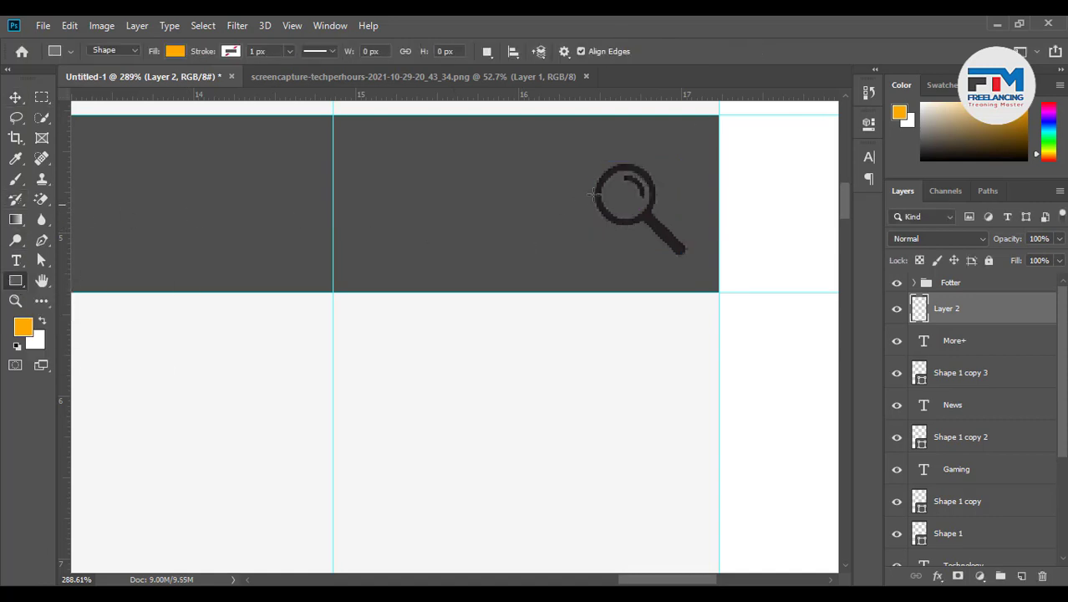
pyautogui.scroll(1, 615, 272)
pyautogui.scroll(3, 470, 276)
pyautogui.scroll(-7, 645, 296)
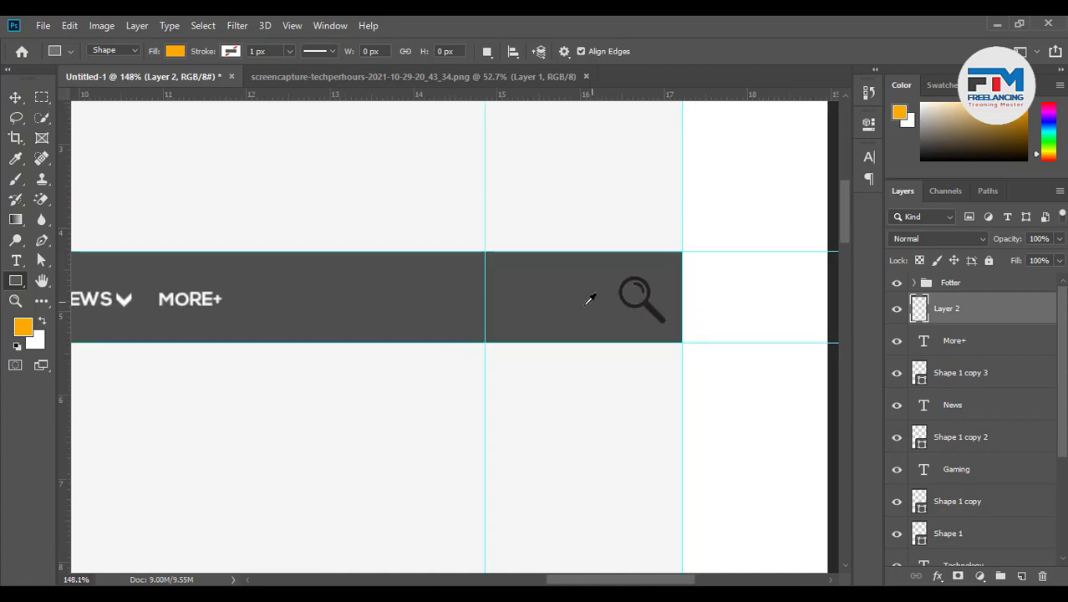
pyautogui.scroll(2, 561, 313)
pyautogui.scroll(2, 635, 288)
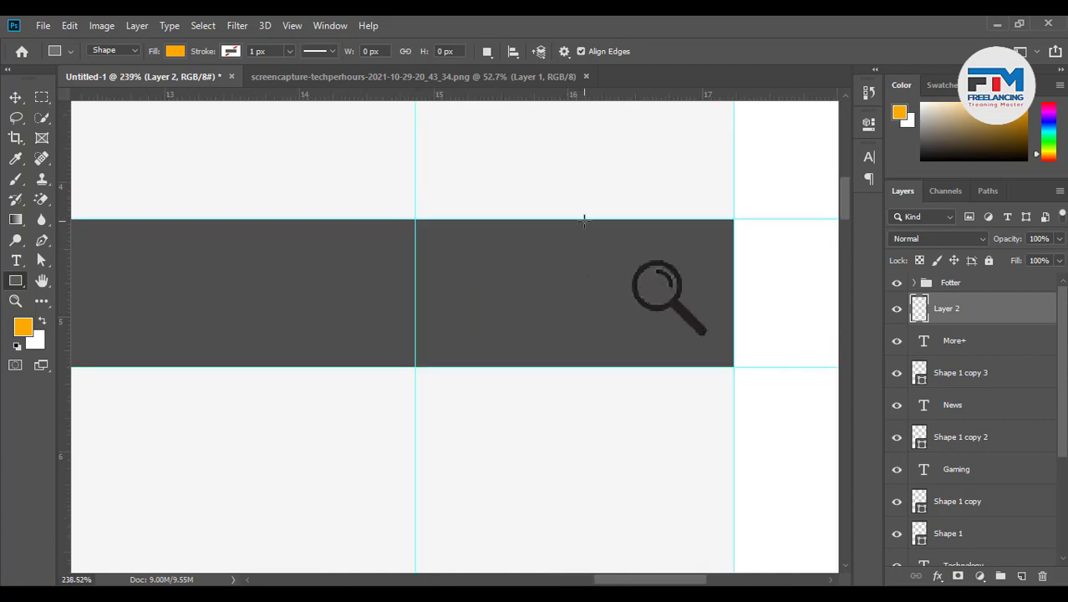
pyautogui.moveTo(580, 219); pyautogui.dragTo(733, 366)
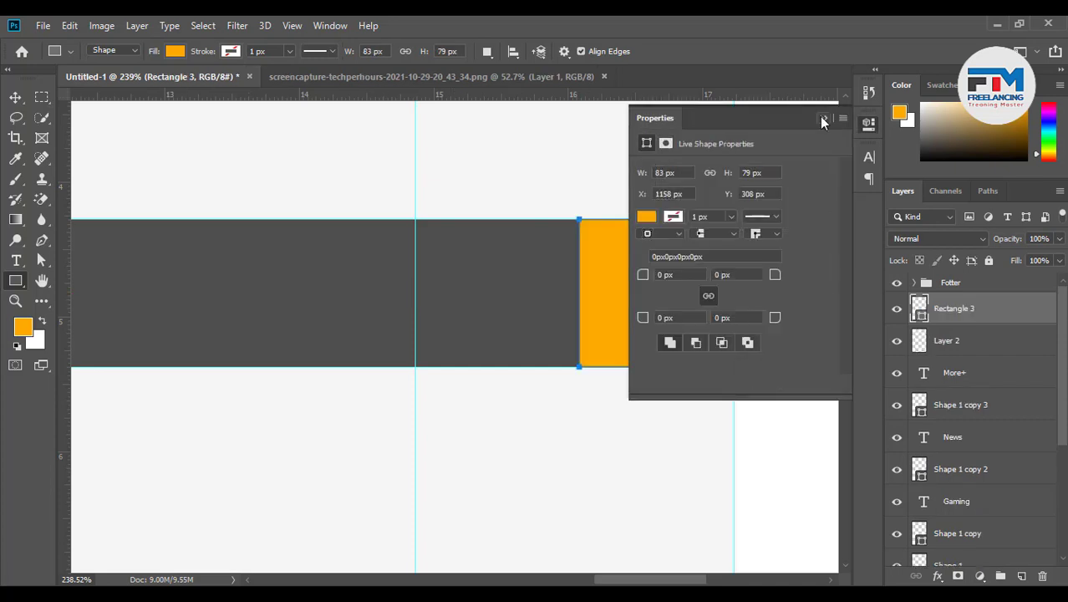
pyautogui.moveTo(974, 315); pyautogui.dragTo(990, 358)
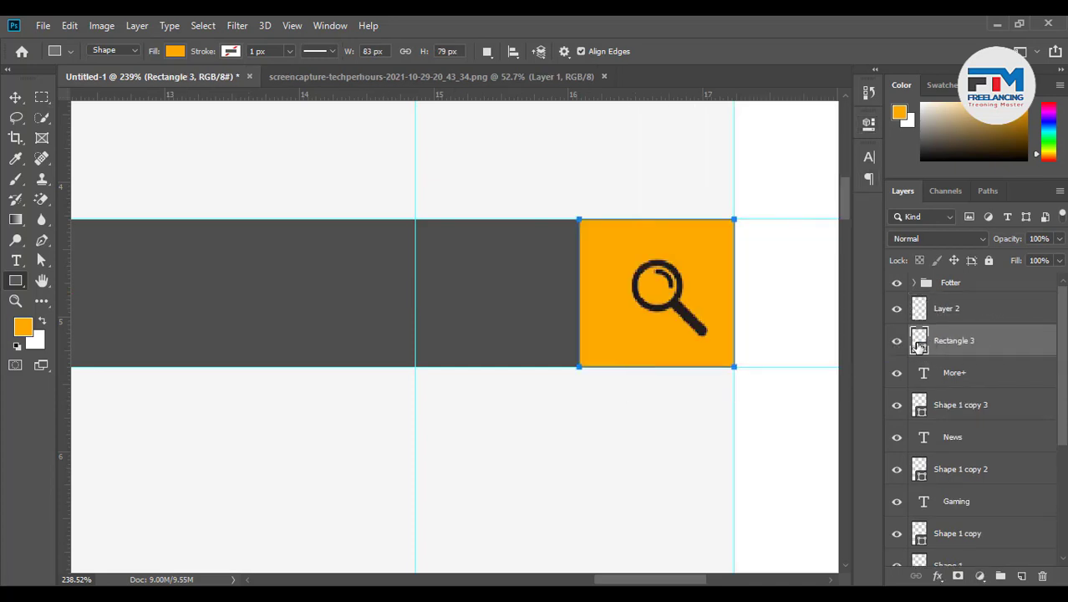
# Fill the square with the HOME button's purple, #b000ea
pyautogui.doubleClick(919, 336)
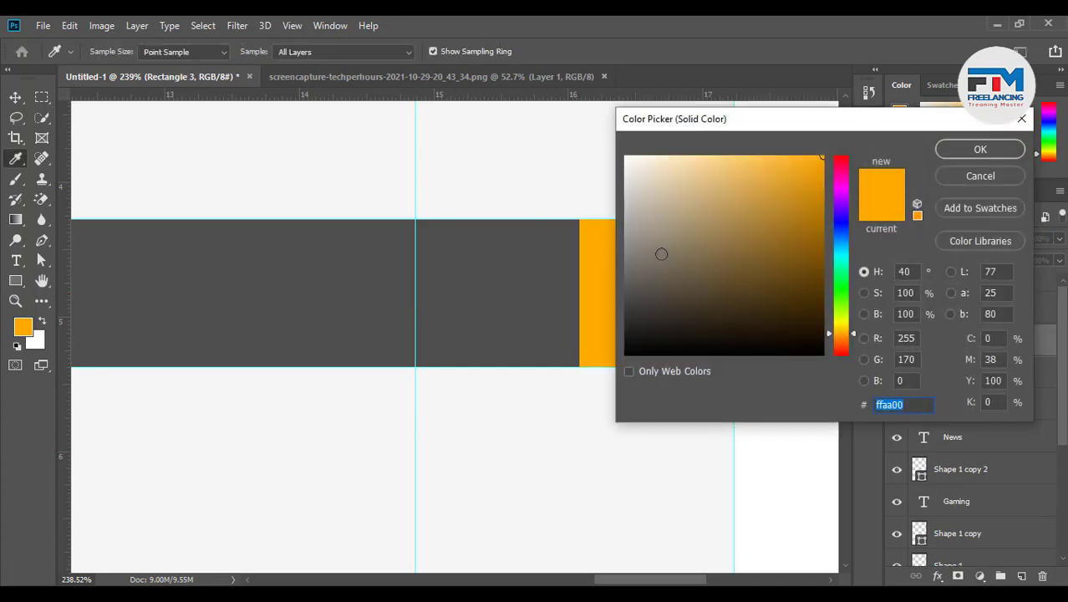
pyautogui.press('Return')
pyautogui.scroll(-5, 710, 337)
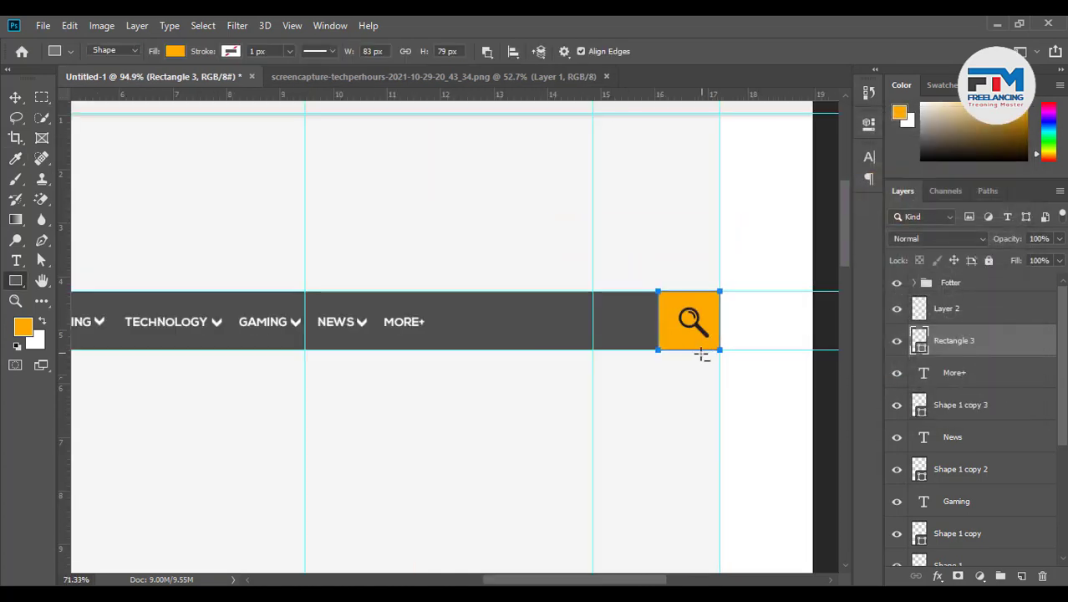
pyautogui.scroll(2, 591, 359)
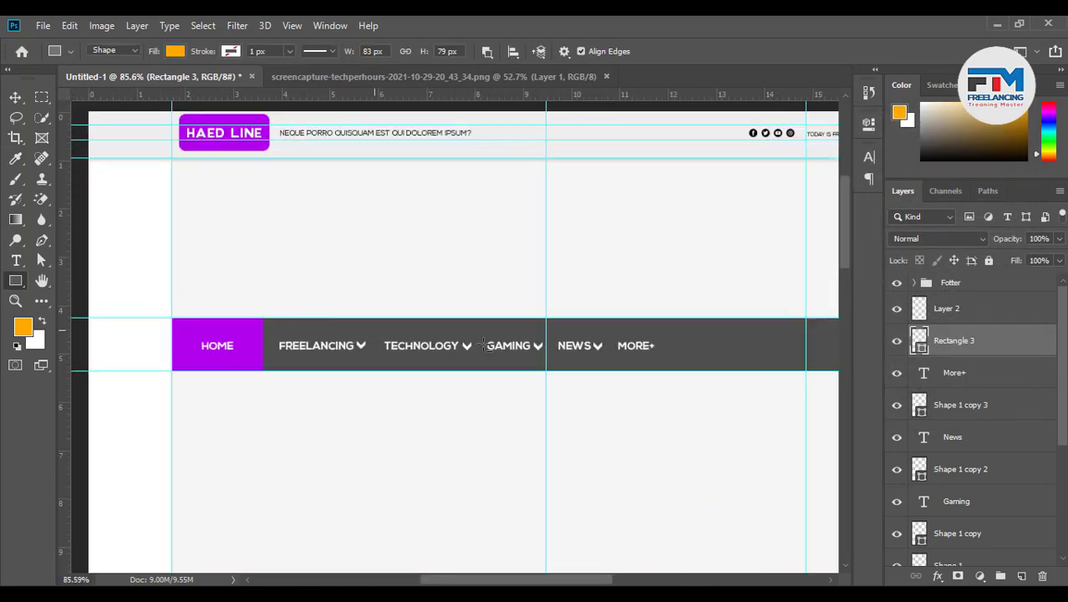
pyautogui.doubleClick(919, 340)
pyautogui.click(245, 341)
pyautogui.click(975, 151)
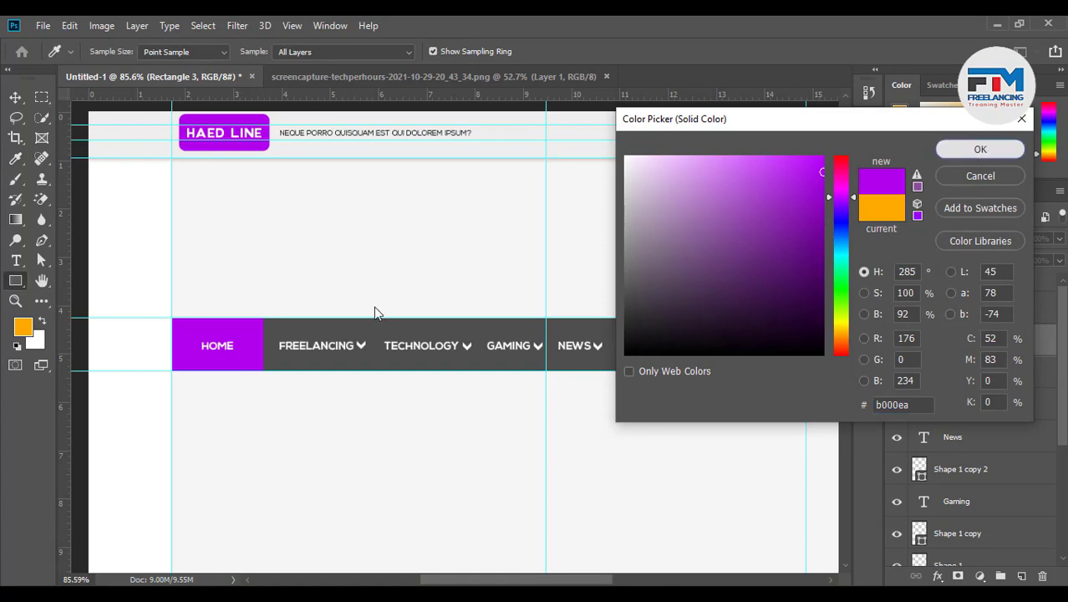
pyautogui.scroll(-3, 577, 341)
pyautogui.scroll(2, 577, 341)
pyautogui.scroll(2, 577, 341)
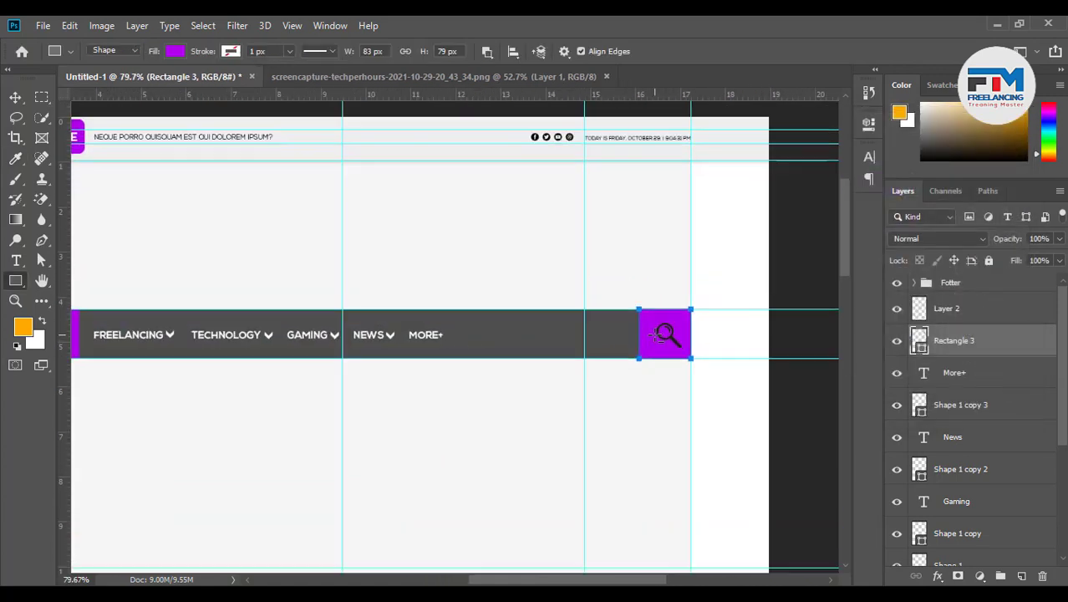
# Centre the magnifier icon on the purple square
pyautogui.click(15, 97)
pyautogui.scroll(6, 661, 358)
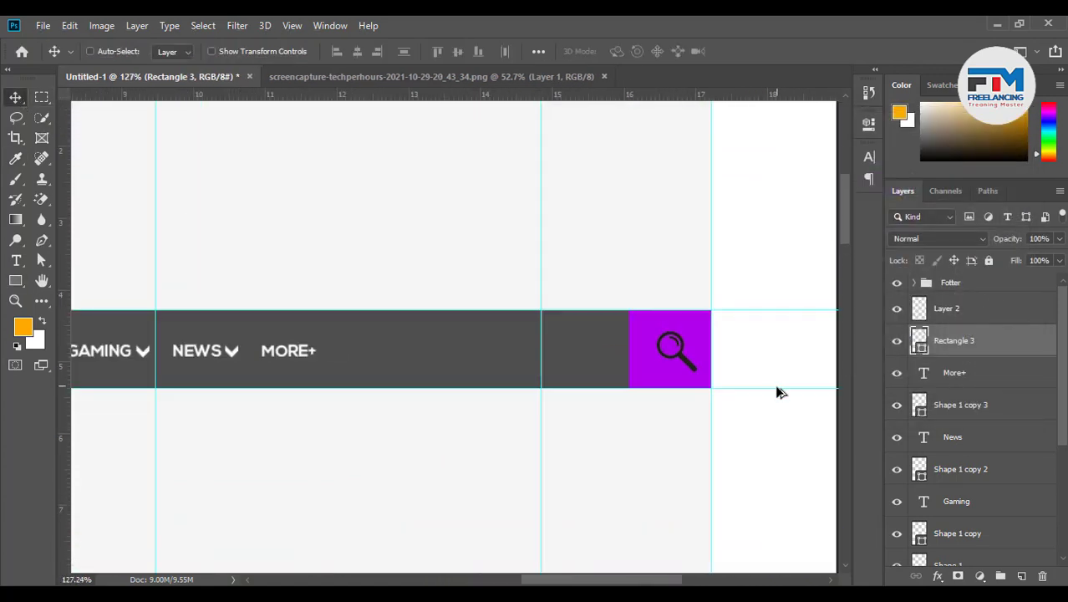
pyautogui.keyDown('ctrl'); pyautogui.click(656, 361); pyautogui.keyUp('ctrl')
pyautogui.moveTo(657, 361); pyautogui.dragTo(634, 373)
pyautogui.keyDown('shift'); pyautogui.click(987, 351); pyautogui.keyUp('shift')
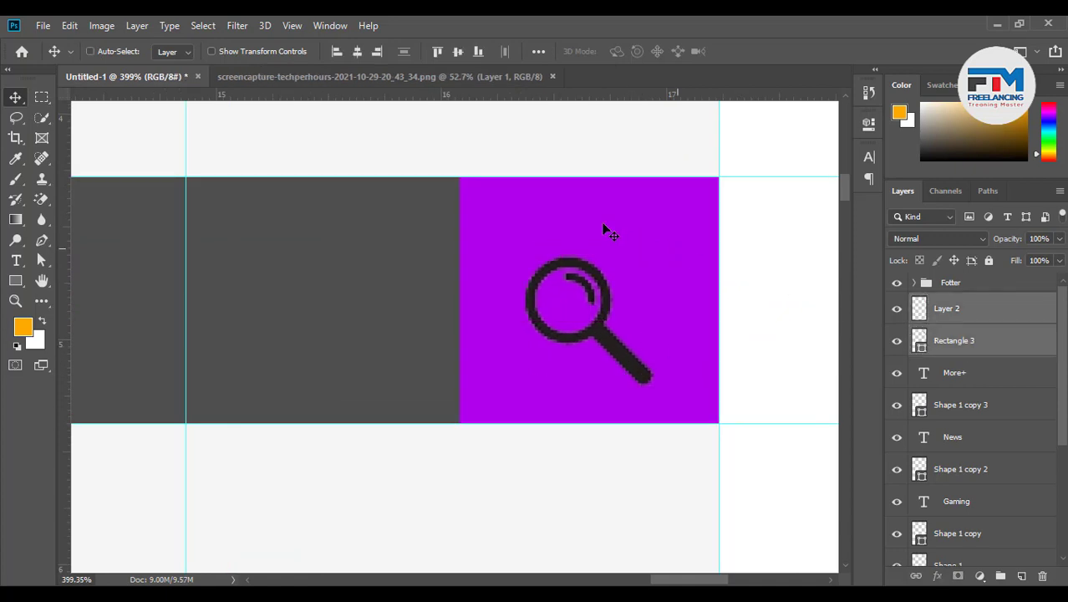
pyautogui.click(457, 52)
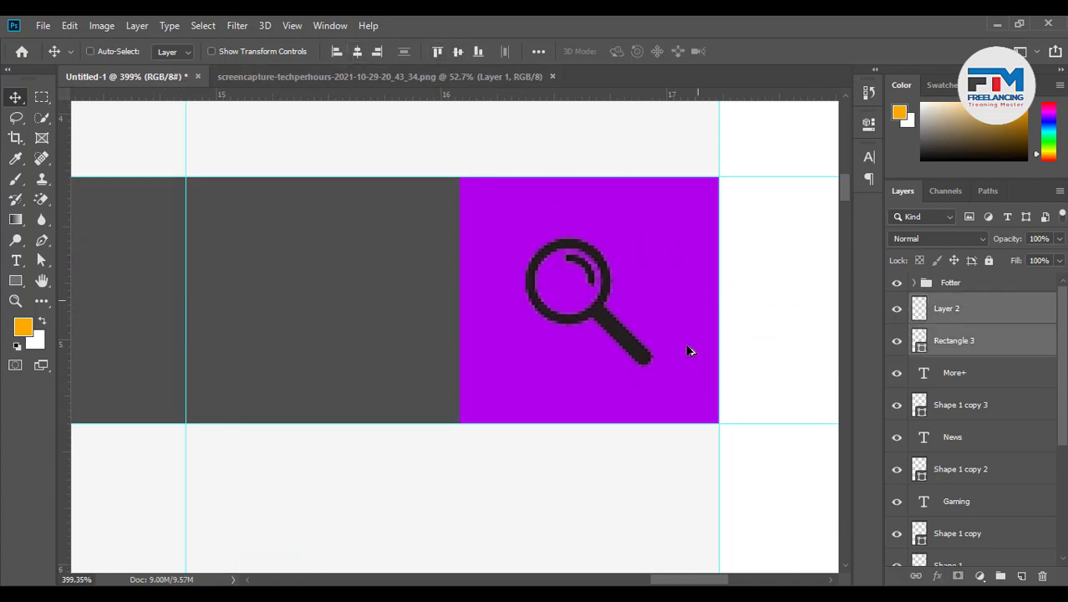
pyautogui.scroll(-3, 687, 355)
pyautogui.keyDown('ctrl'); pyautogui.click(919, 344); pyautogui.keyUp('ctrl')
pyautogui.doubleClick(919, 343)
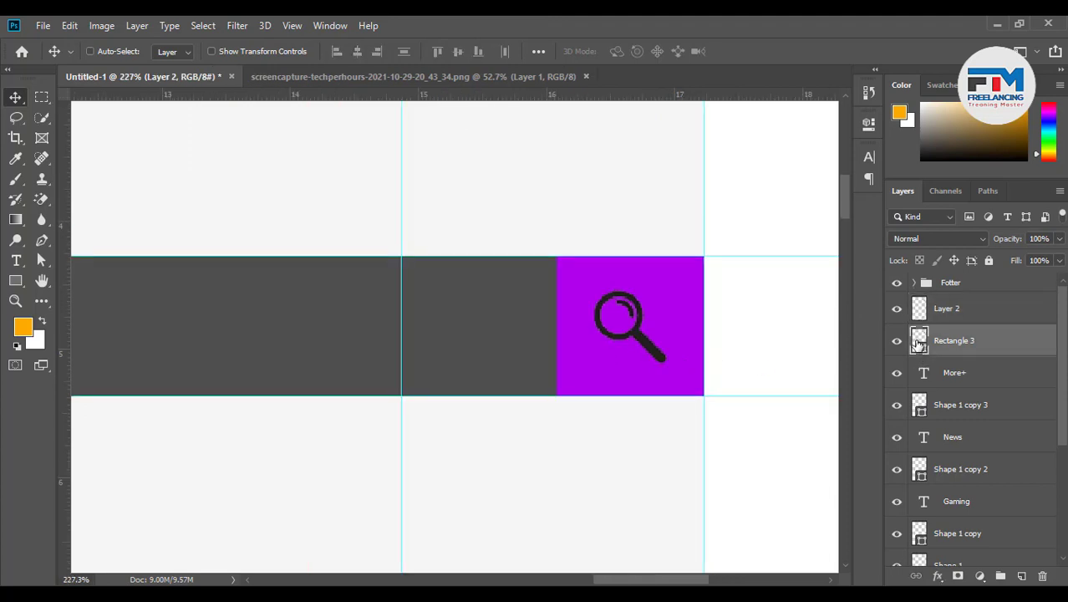
pyautogui.click(973, 311)
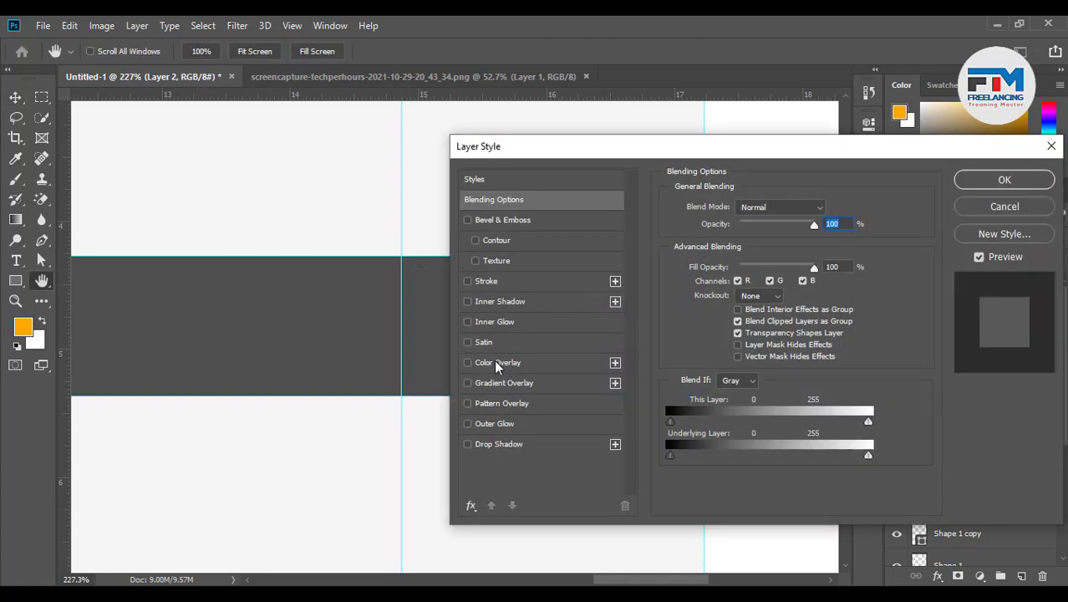
# Apply a white Color Overlay layer style to the magnifier on Layer 2
pyautogui.click(498, 362)
pyautogui.click(816, 214)
pyautogui.click(620, 187)
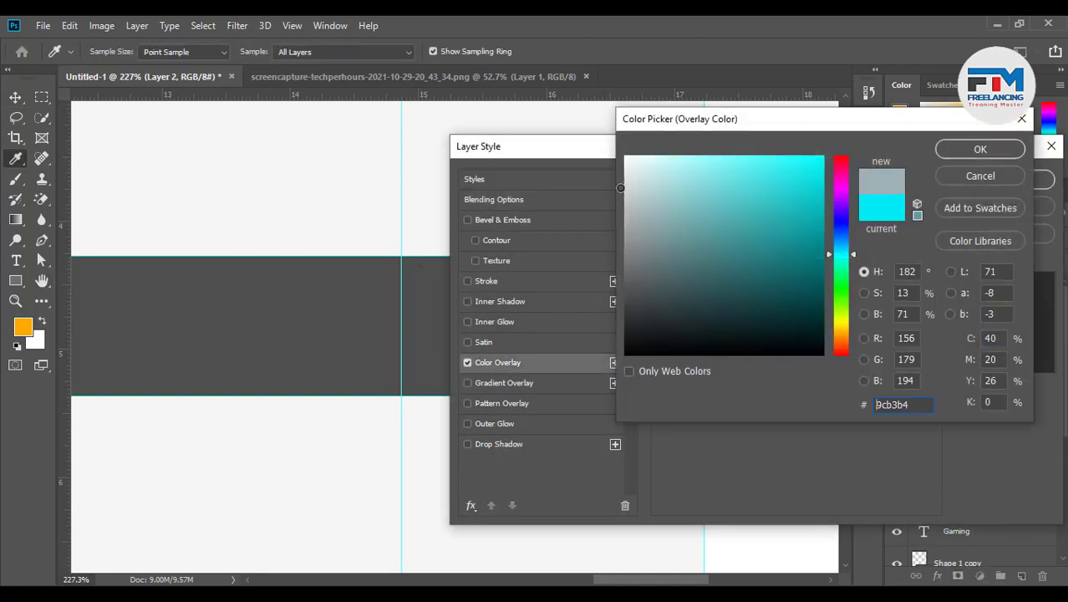
pyautogui.moveTo(621, 188); pyautogui.dragTo(609, 155)
pyautogui.click(961, 152)
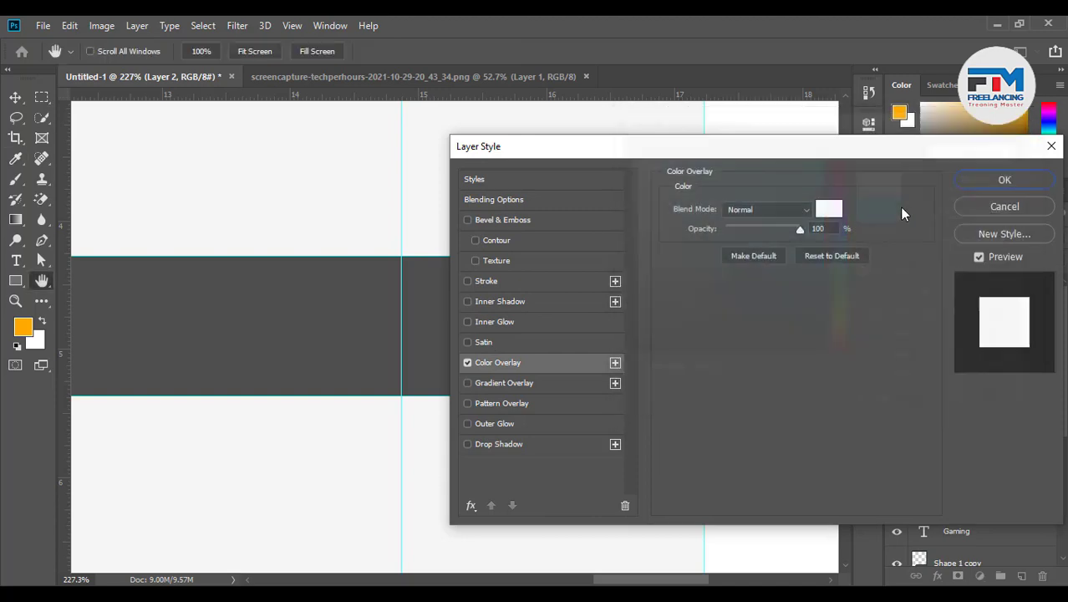
pyautogui.click(1008, 178)
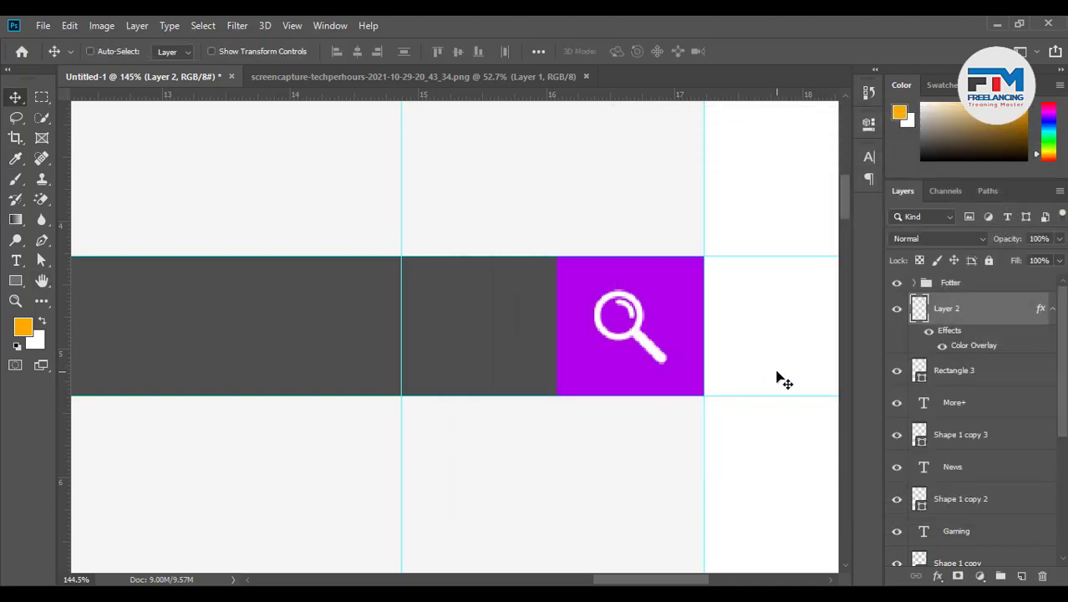
pyautogui.scroll(-6, 777, 377)
pyautogui.scroll(5, 669, 378)
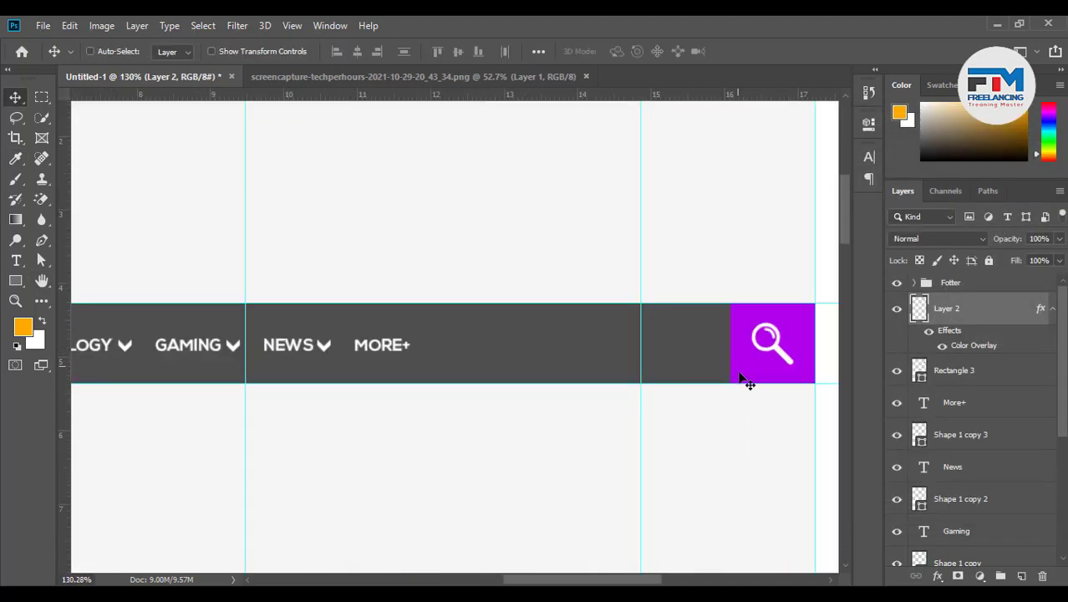
pyautogui.keyDown('shift'); pyautogui.click(982, 373); pyautogui.keyUp('shift')
# Group the magnifier and square as Group 1, then group the menu layers More+ to Hover
pyautogui.hotkey('ctrl', 'g')
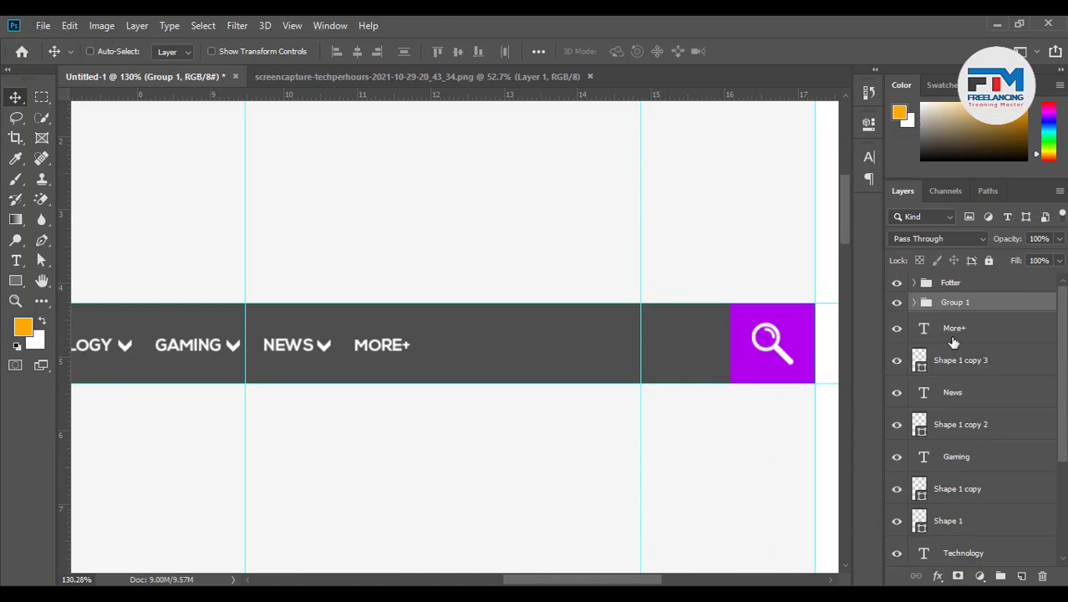
pyautogui.click(954, 333)
pyautogui.scroll(-4, 960, 435)
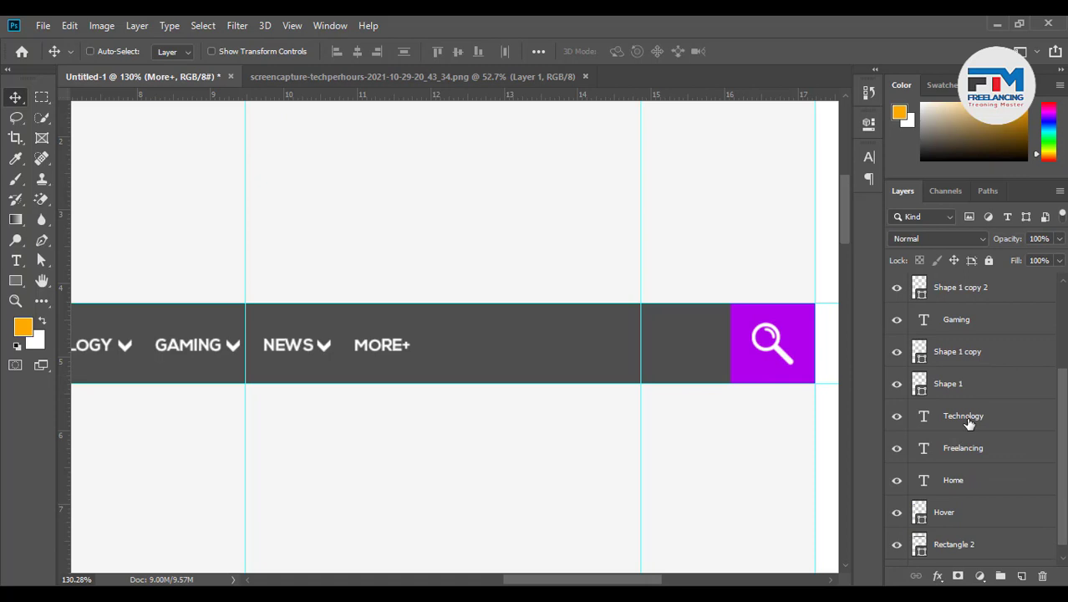
pyautogui.keyDown('shift'); pyautogui.click(958, 500); pyautogui.keyUp('shift')
pyautogui.hotkey('ctrl', 'g')
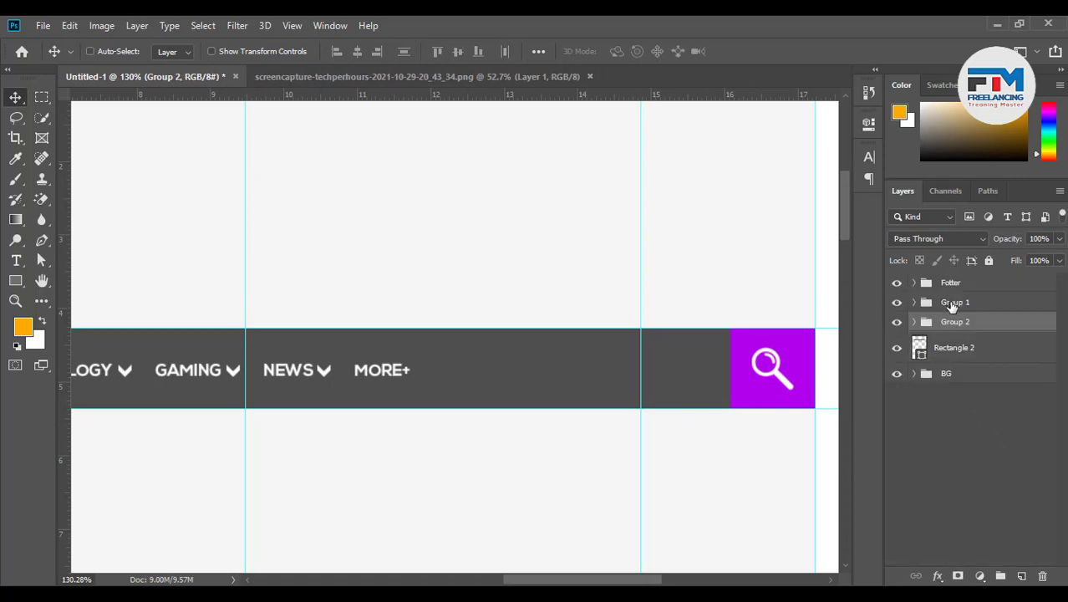
# Rename the new menu group to Main Menu Text
pyautogui.doubleClick(955, 322)
pyautogui.press('Return')
pyautogui.click(954, 305)
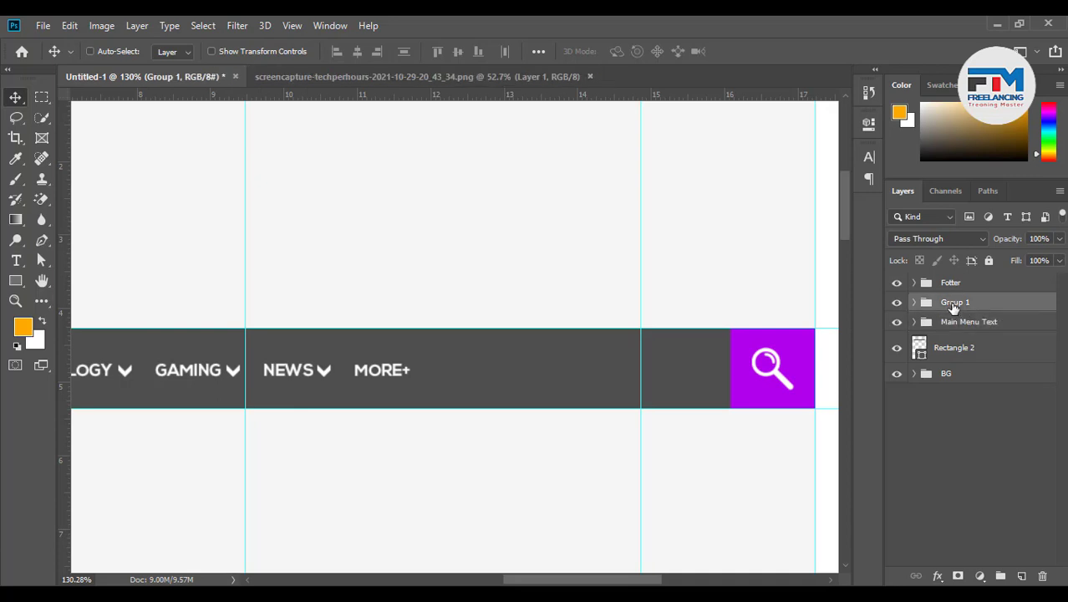
pyautogui.scroll(-3, 612, 385)
pyautogui.scroll(3, 408, 385)
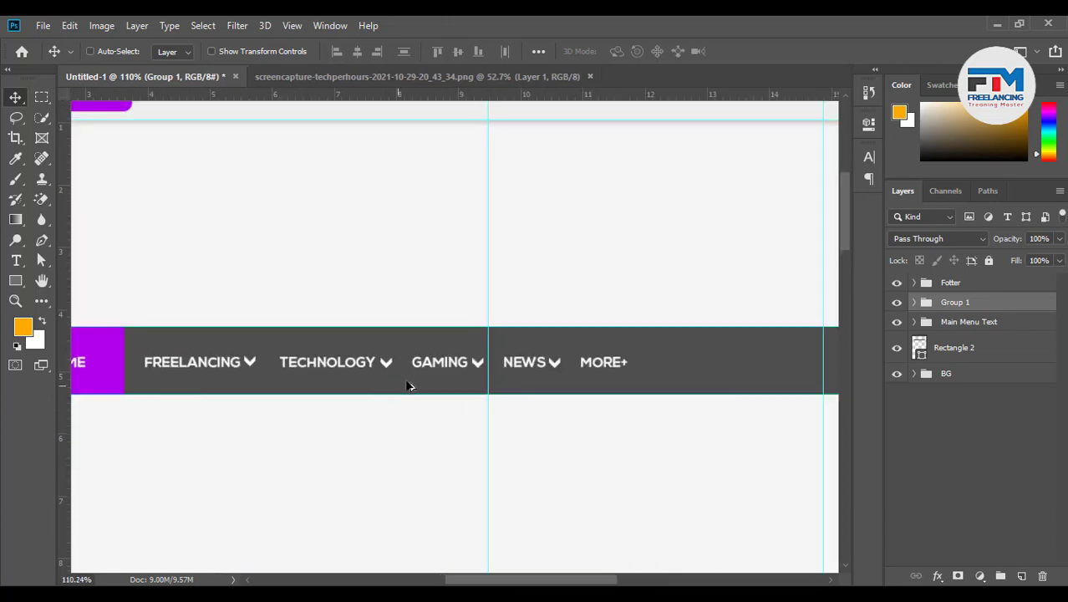
pyautogui.scroll(-2, 479, 389)
pyautogui.scroll(5, 413, 374)
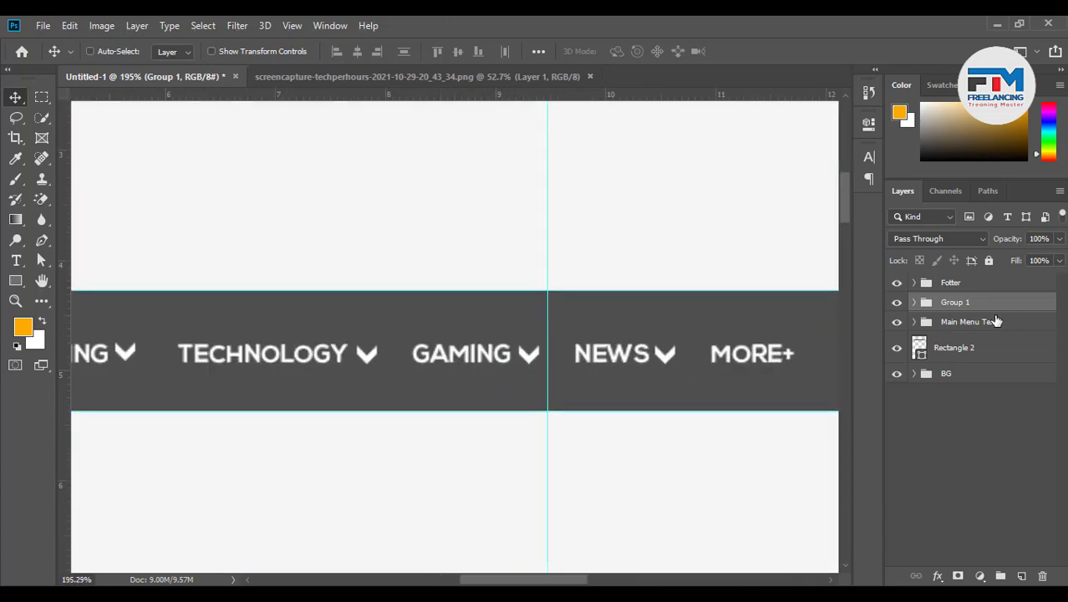
pyautogui.scroll(-3, 528, 380)
pyautogui.scroll(6, 528, 380)
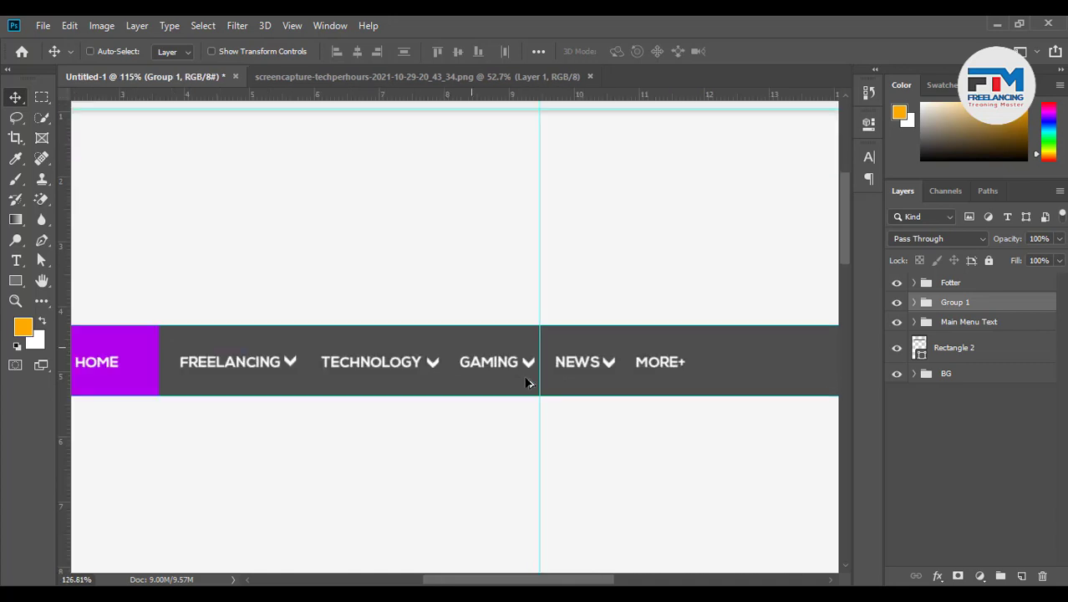
# Draw a box over GAMING and move Rectangle 4 into the Main Menu Text group
pyautogui.click(15, 281)
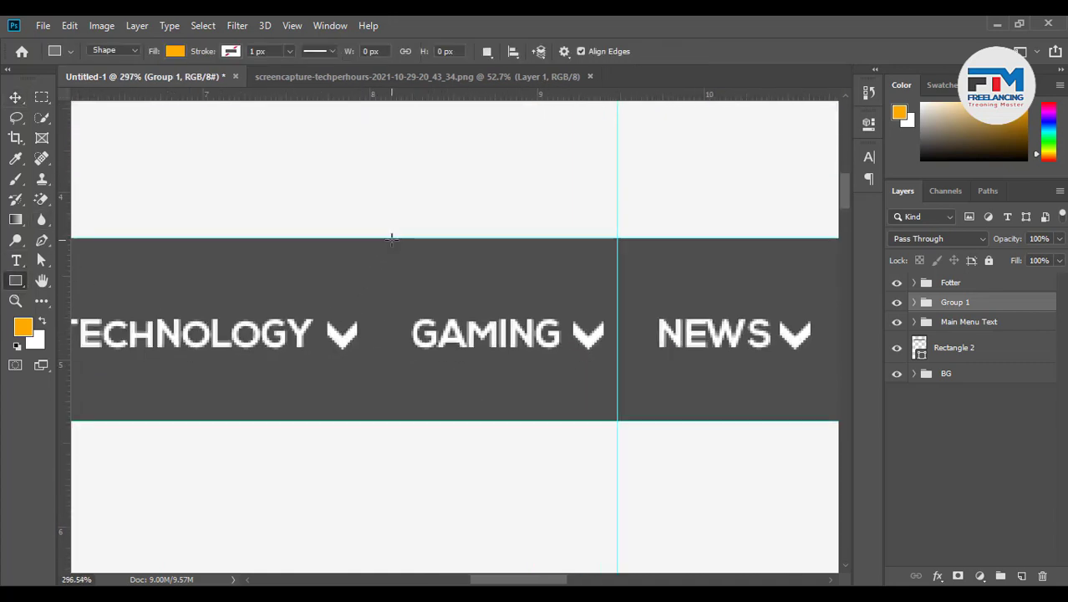
pyautogui.moveTo(392, 239); pyautogui.dragTo(623, 422)
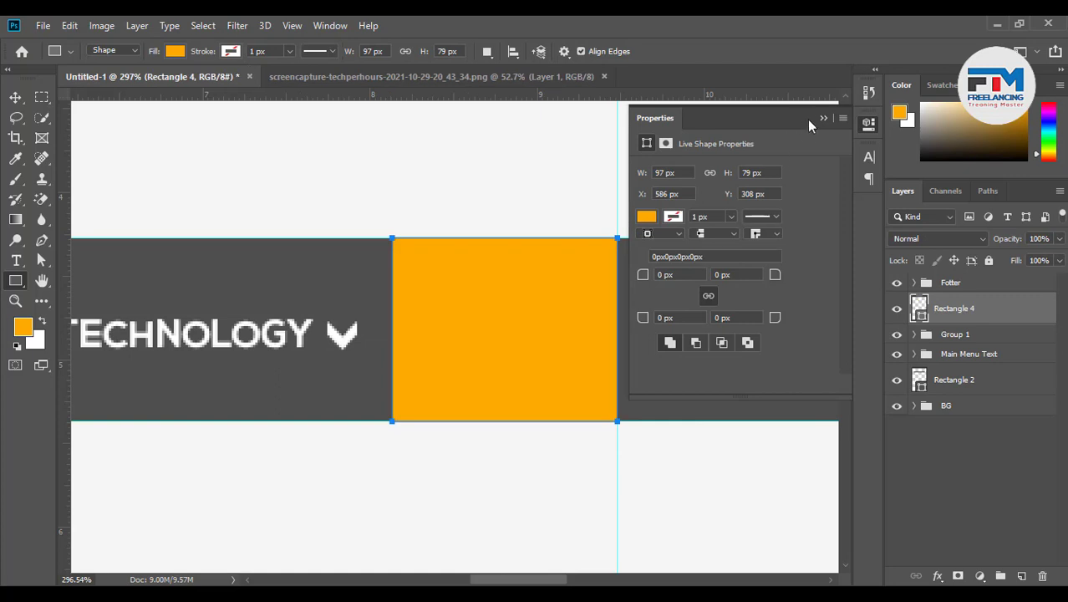
pyautogui.click(819, 120)
pyautogui.moveTo(948, 318); pyautogui.dragTo(979, 465)
pyautogui.click(915, 322)
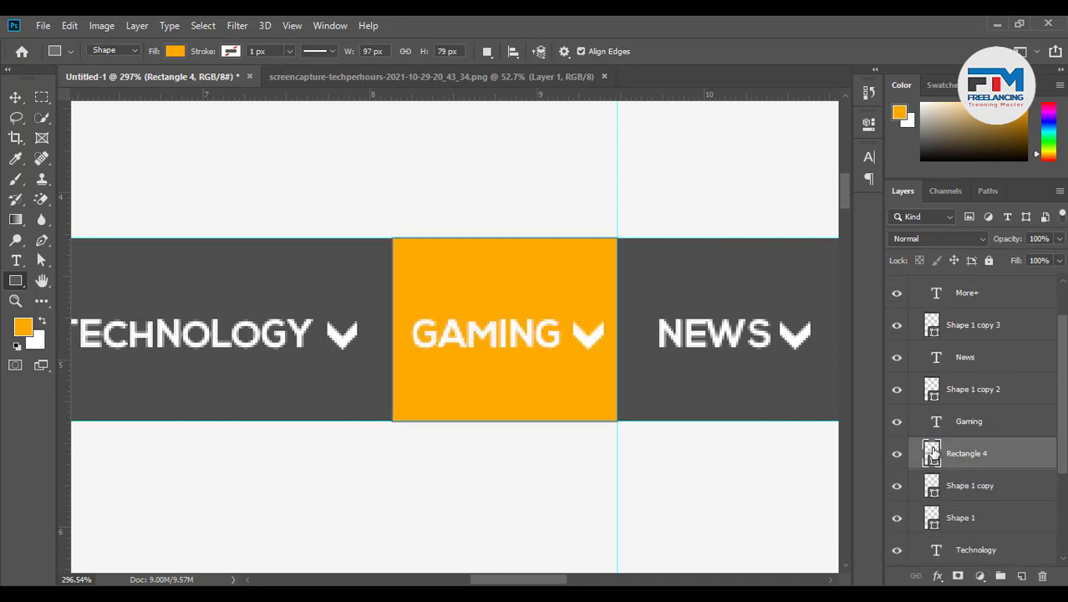
# Fill the GAMING box with the purple sampled from the HOME highlight
pyautogui.doubleClick(932, 453)
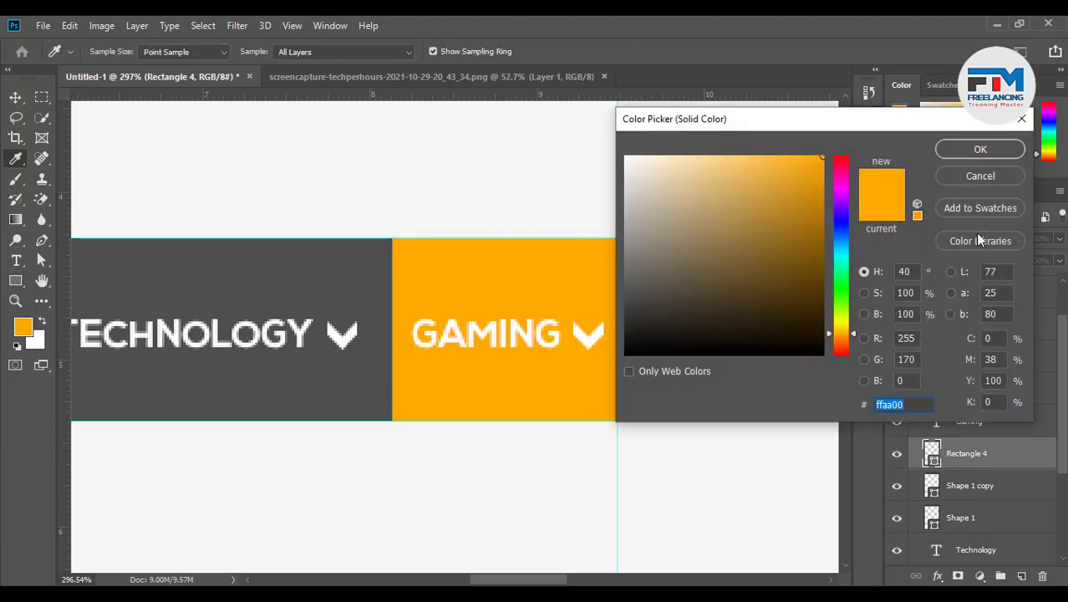
pyautogui.click(980, 176)
pyautogui.scroll(-5, 591, 360)
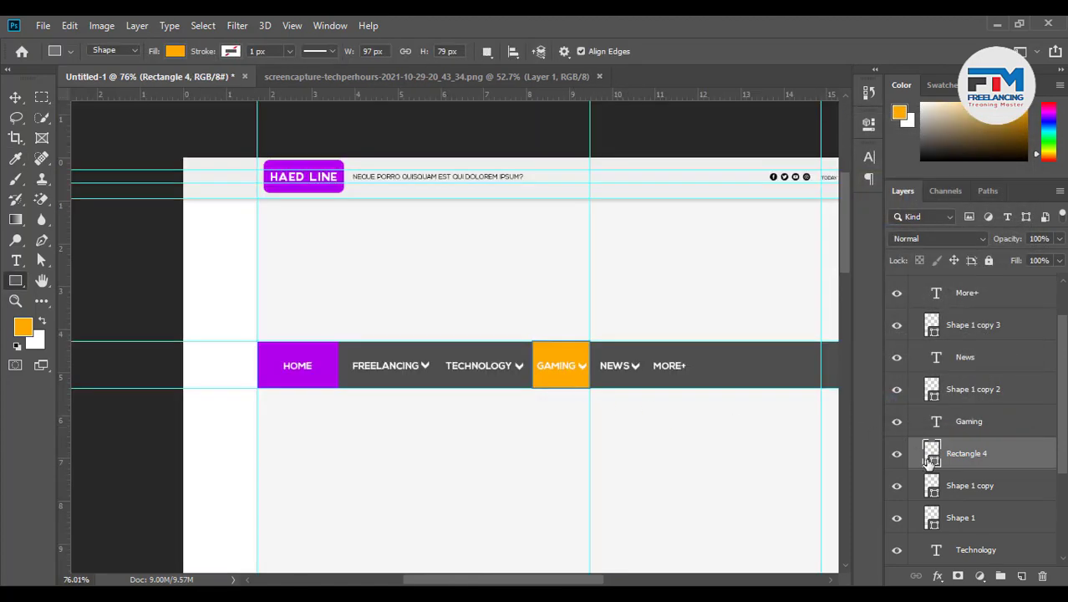
pyautogui.doubleClick(930, 451)
pyautogui.click(306, 348)
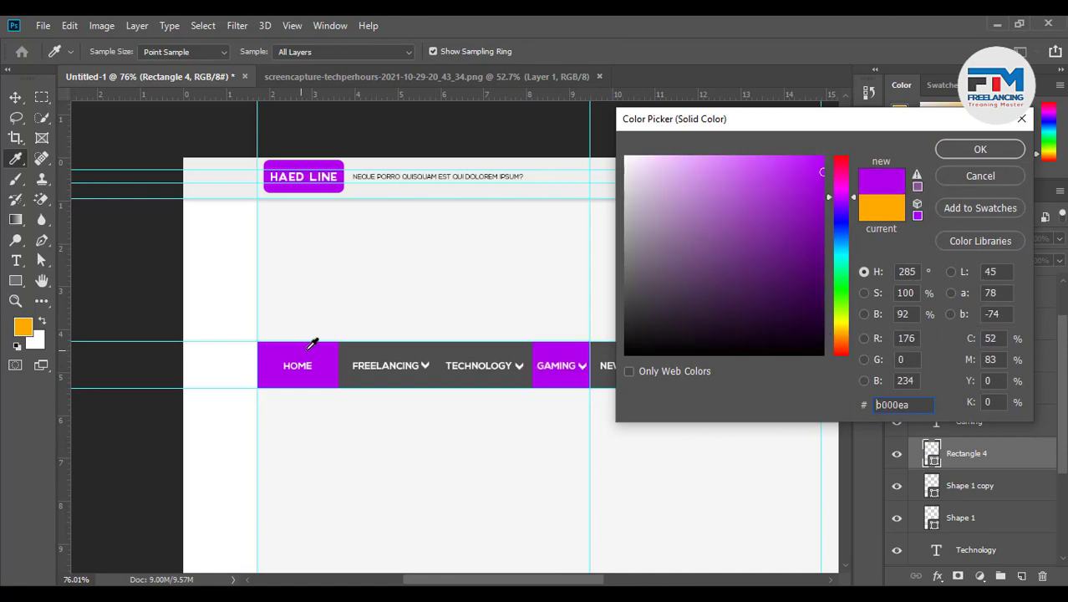
pyautogui.click(970, 150)
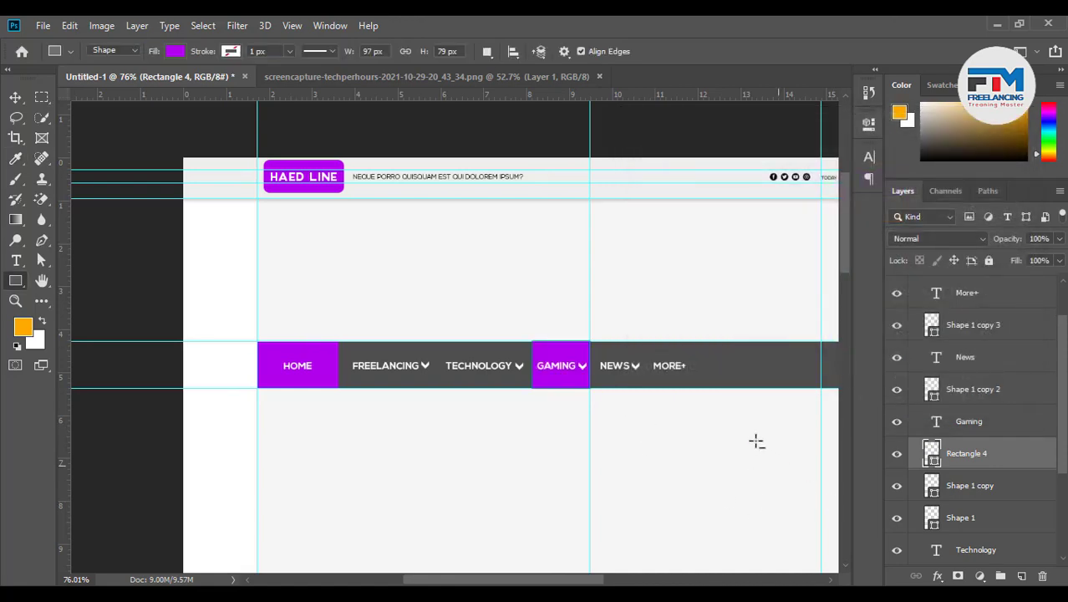
# Draw a 245×48 px search-field rectangle beside the purple search square
pyautogui.scroll(2, 576, 409)
pyautogui.scroll(2, 531, 393)
pyautogui.scroll(-5, 389, 420)
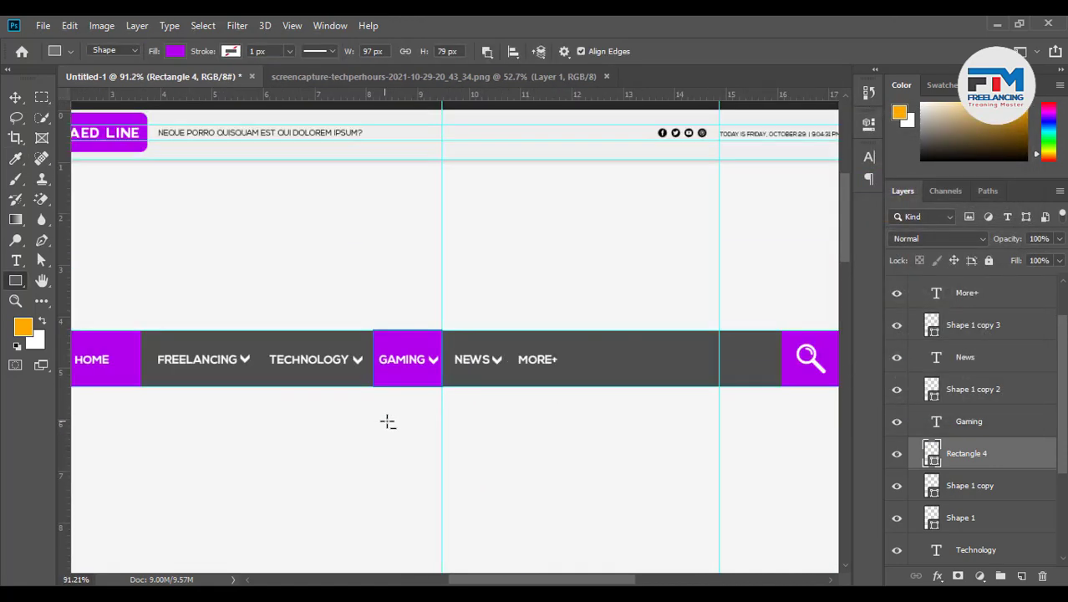
pyautogui.scroll(3, 389, 422)
pyautogui.scroll(2, 548, 418)
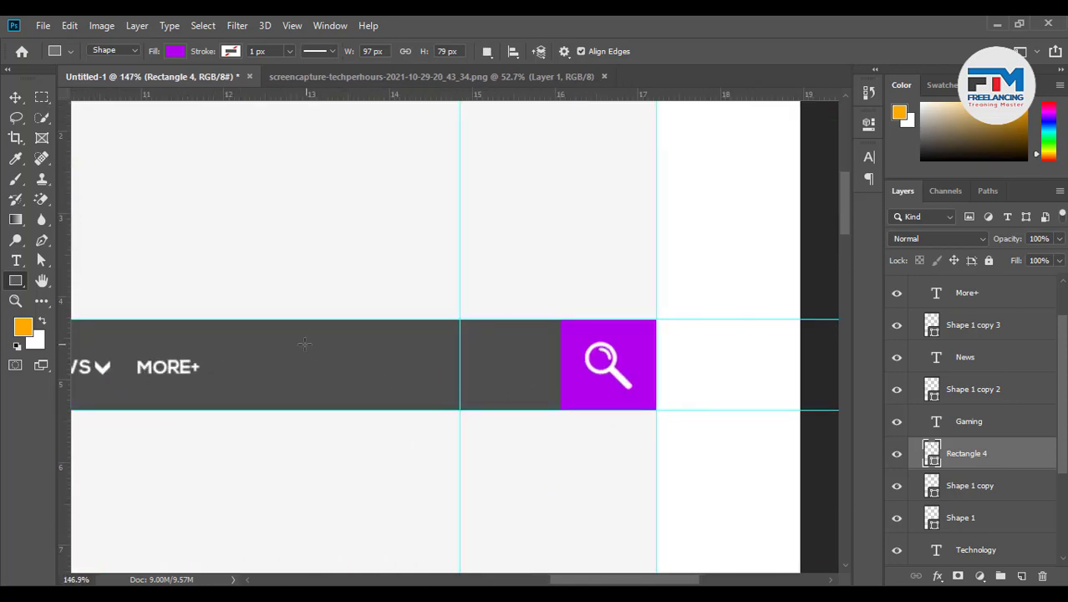
pyautogui.moveTo(271, 341); pyautogui.dragTo(552, 396)
# Move the Rectangle 5 search bar into Group 1
pyautogui.click(824, 117)
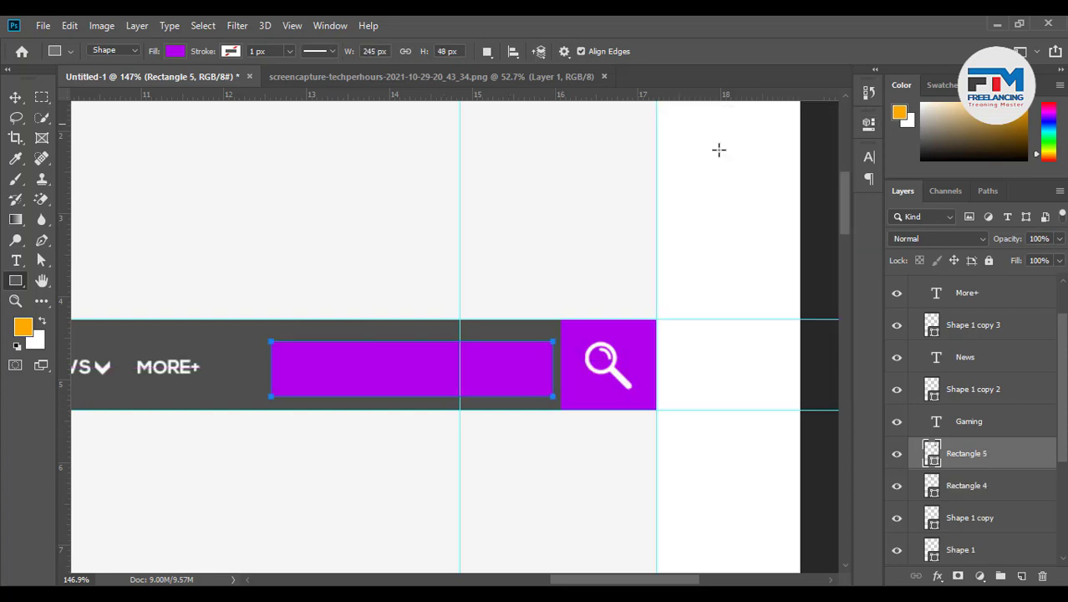
pyautogui.click(15, 97)
pyautogui.scroll(2, 405, 389)
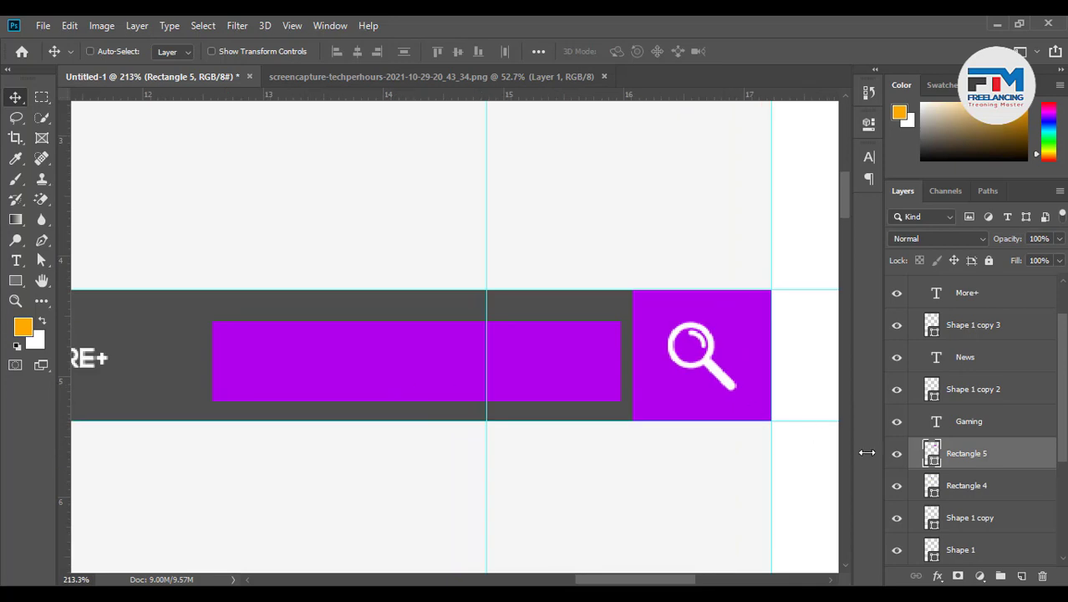
pyautogui.scroll(-4, 968, 493)
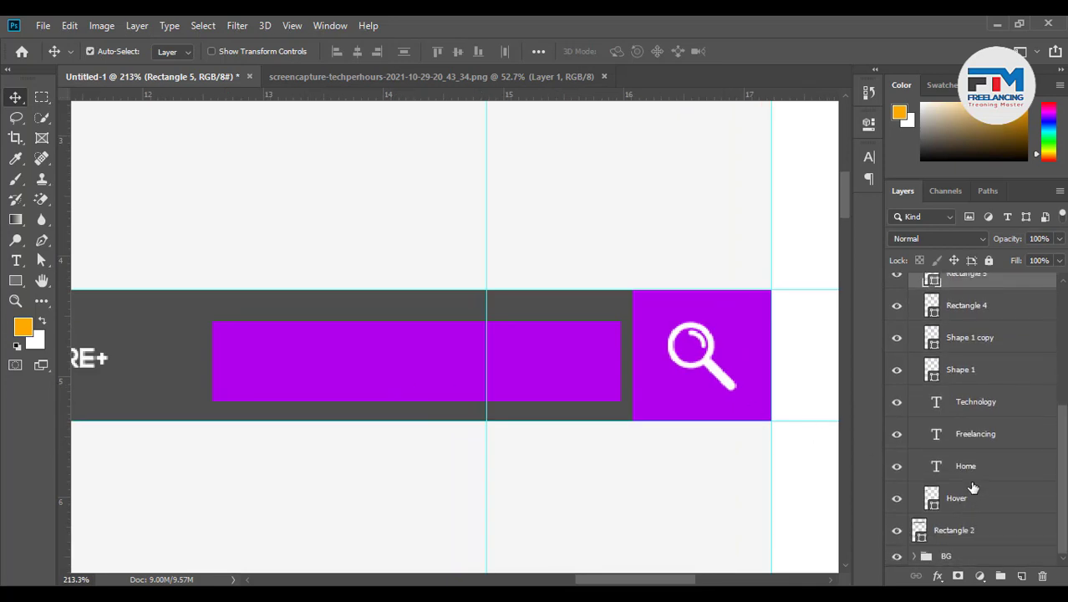
pyautogui.scroll(5, 971, 499)
pyautogui.scroll(1, 970, 499)
pyautogui.moveTo(970, 487); pyautogui.dragTo(951, 312)
pyautogui.click(914, 301)
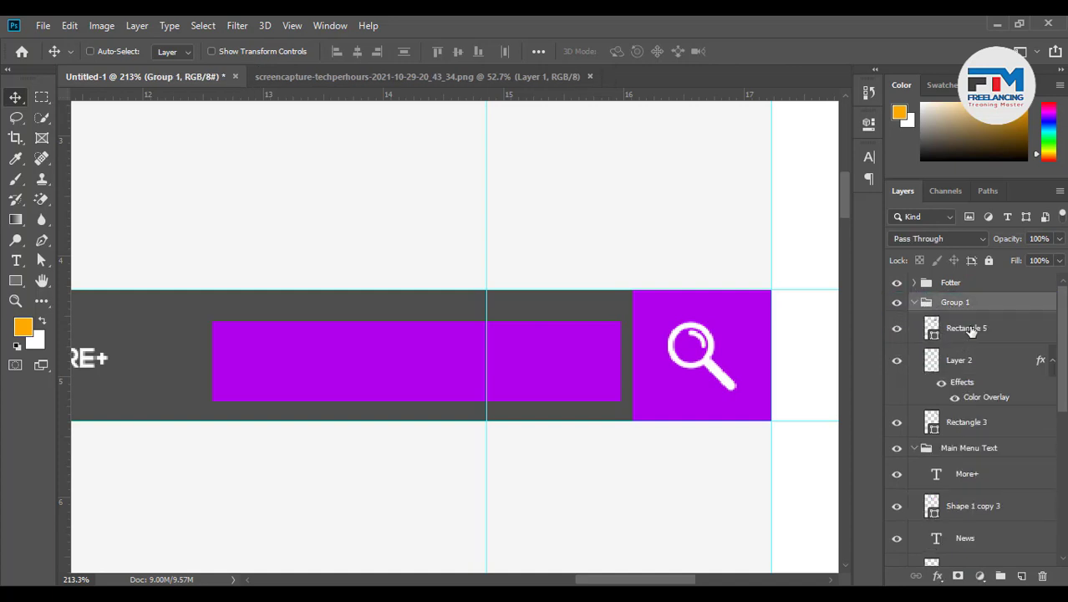
pyautogui.click(968, 329)
pyautogui.click(915, 448)
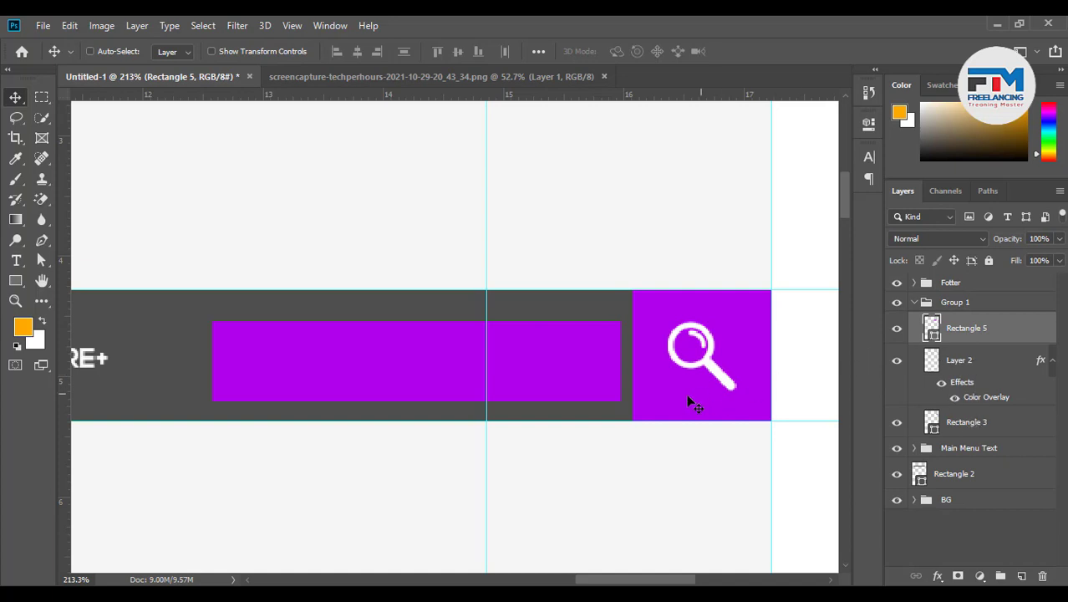
# Vertically centre Rectangle 5 on the grey nav bar with Align Vertical Centers
pyautogui.press('ctrl')
pyautogui.keyDown('ctrl'); pyautogui.keyDown('shift'); pyautogui.click(424, 303); pyautogui.keyUp('shift'); pyautogui.keyUp('ctrl')
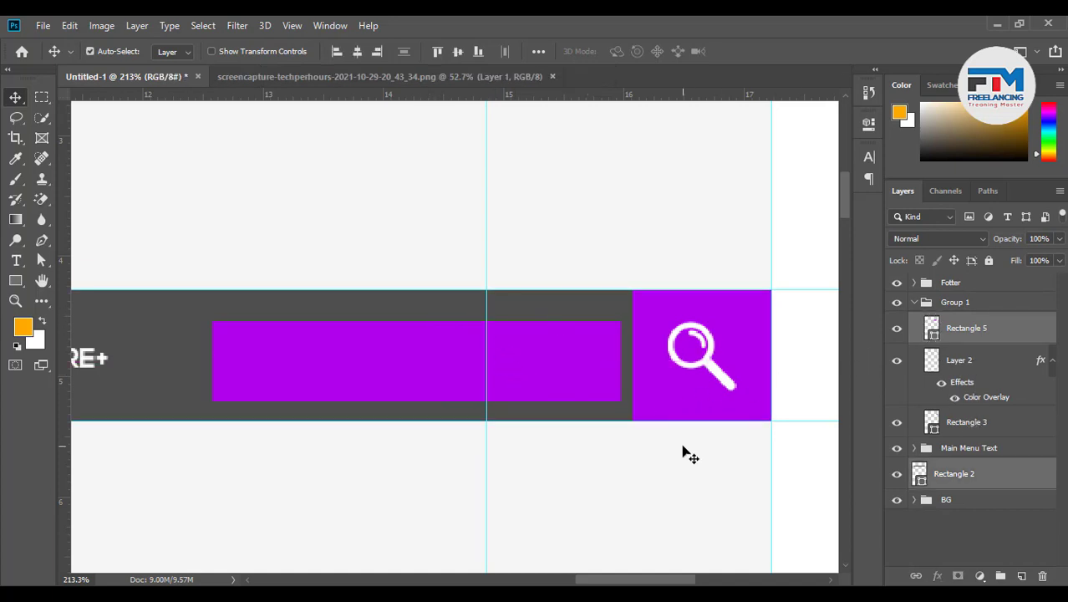
pyautogui.click(454, 51)
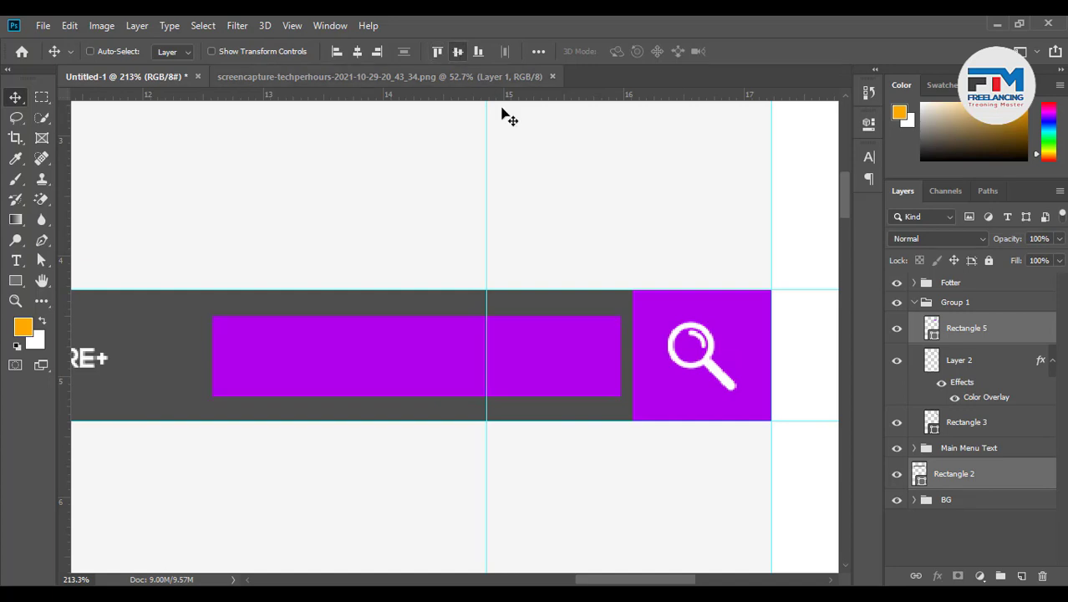
pyautogui.click(933, 329)
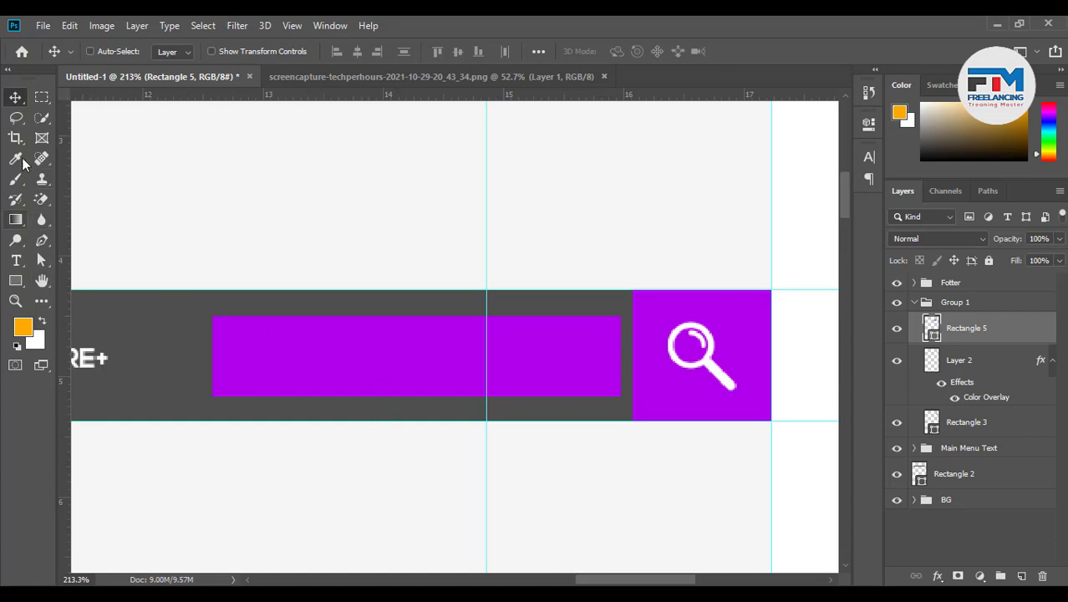
pyautogui.click(15, 260)
# Remove the search rectangle's fill and give it a purple outline sampled from the search button
pyautogui.click(10, 283)
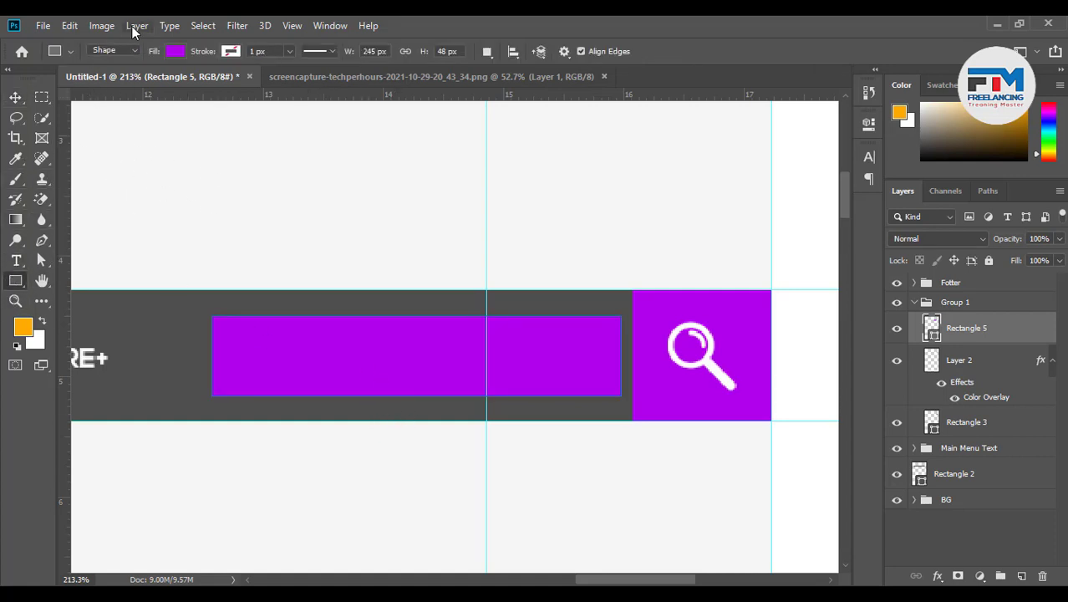
pyautogui.click(175, 52)
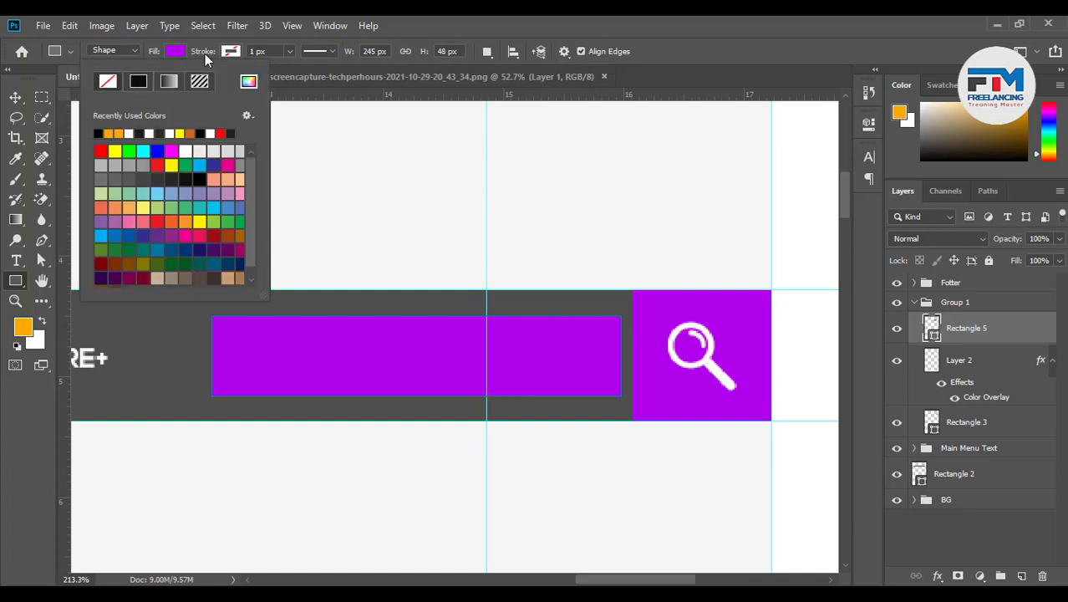
pyautogui.click(227, 52)
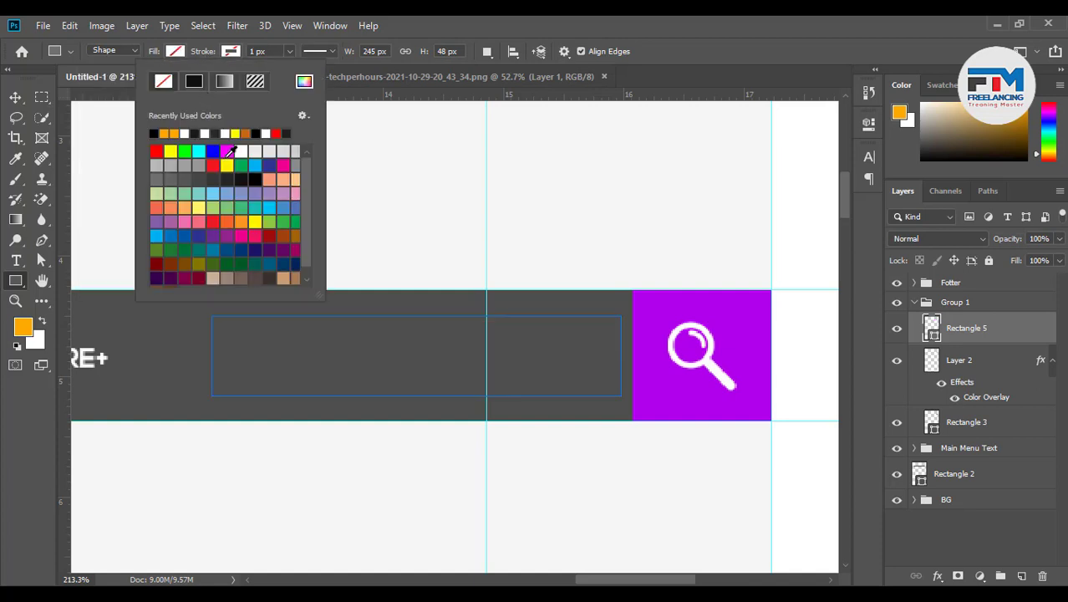
pyautogui.click(304, 82)
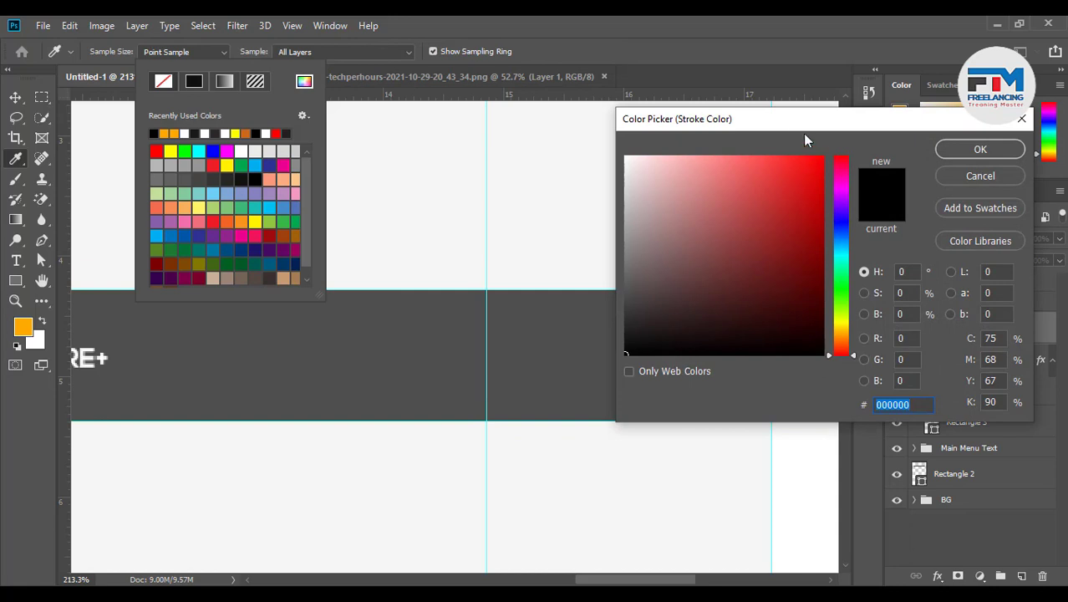
pyautogui.moveTo(802, 133); pyautogui.dragTo(827, 371)
pyautogui.click(763, 334)
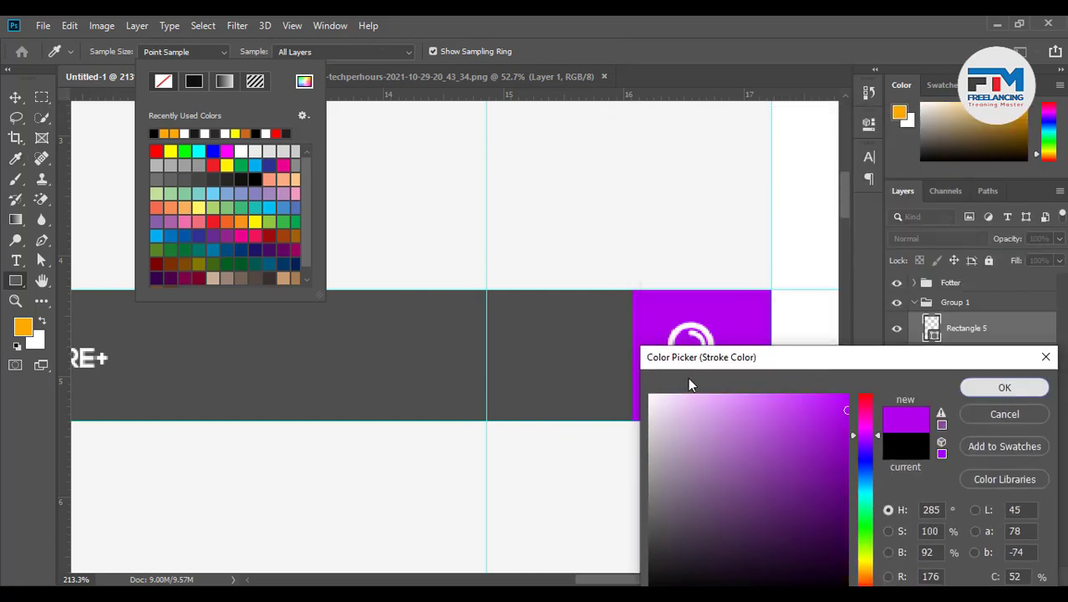
pyautogui.press('Return')
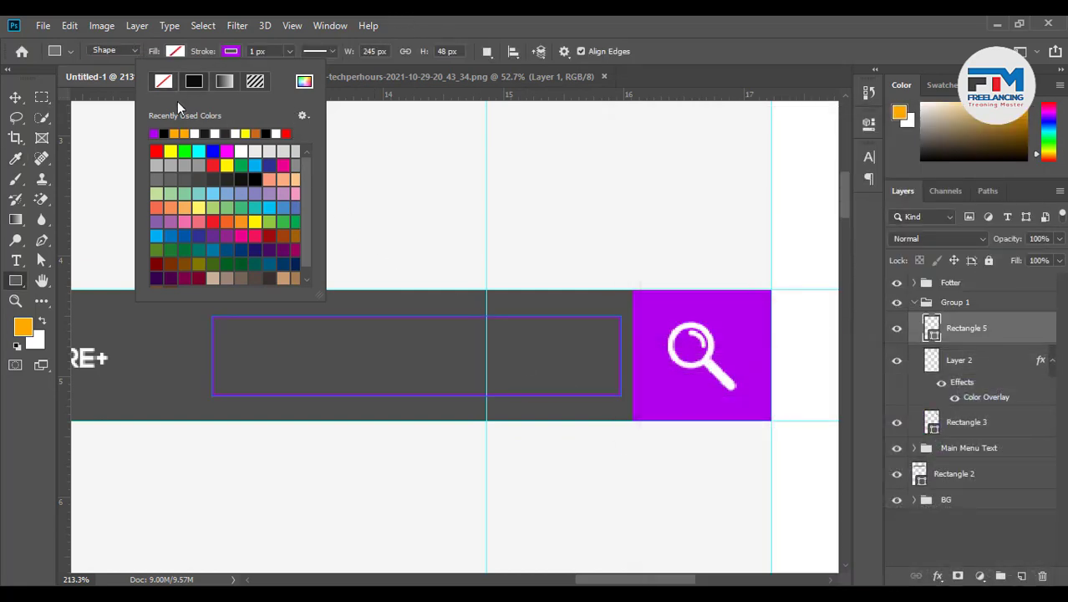
# Check Rectangle 5's fill colour in the Layers panel, cancelling without changes
pyautogui.click(19, 97)
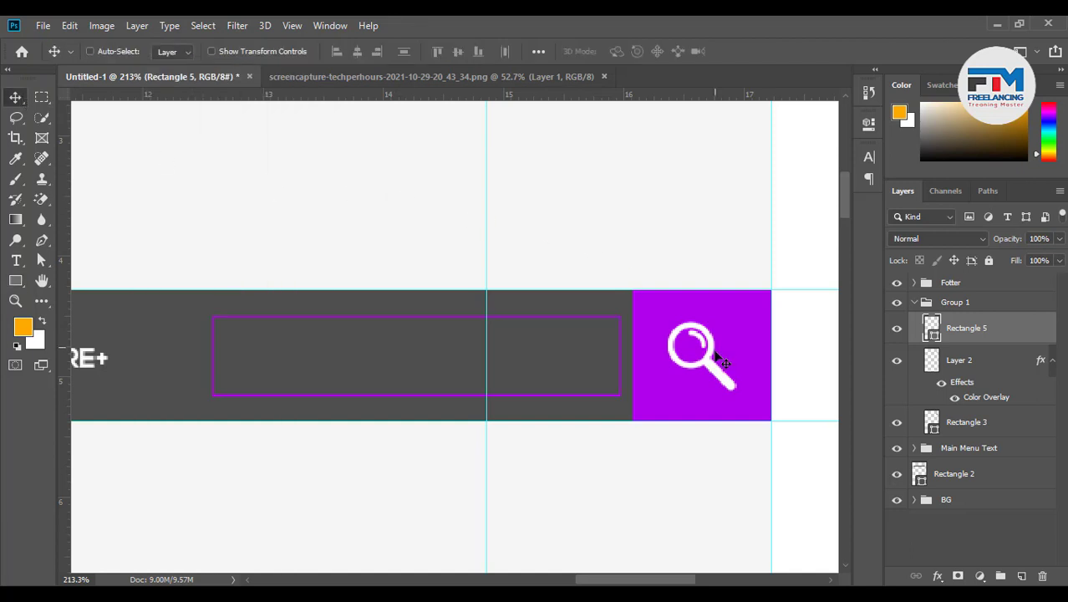
pyautogui.scroll(-2, 694, 422)
pyautogui.scroll(-5, 694, 422)
pyautogui.scroll(5, 592, 451)
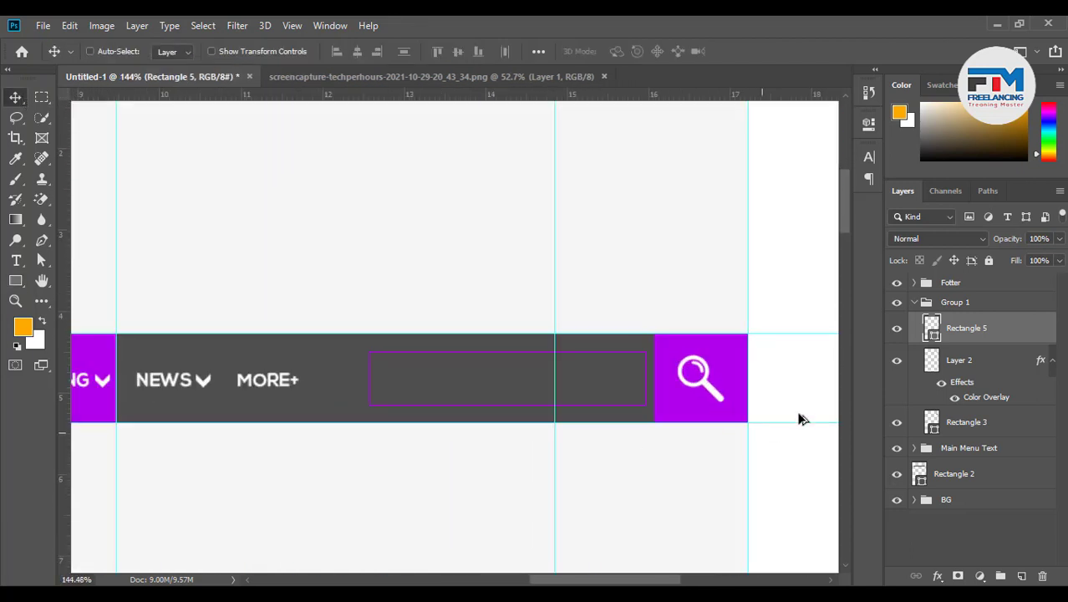
pyautogui.doubleClick(931, 329)
pyautogui.click(982, 334)
# Change the search rectangle's outline to white and nudge it slightly into place
pyautogui.click(15, 281)
pyautogui.click(231, 52)
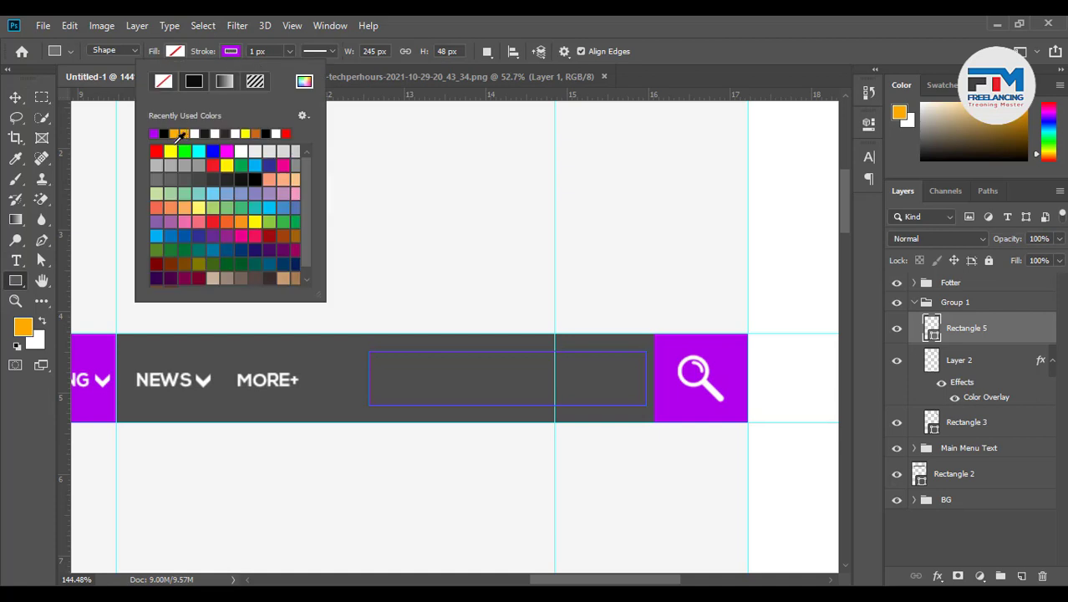
pyautogui.click(198, 132)
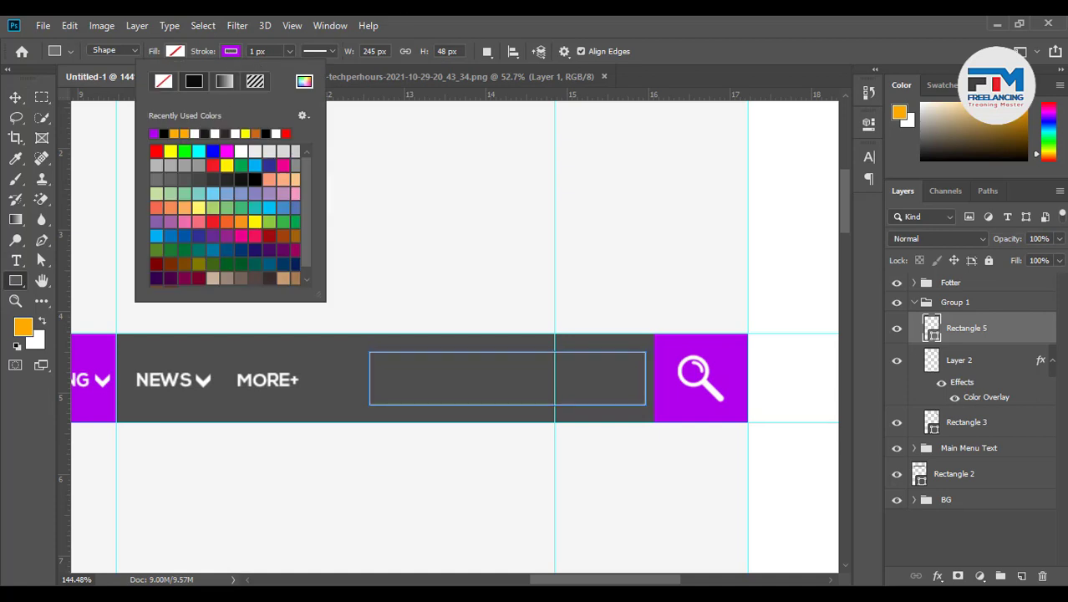
pyautogui.click(15, 97)
pyautogui.moveTo(619, 446); pyautogui.dragTo(583, 449)
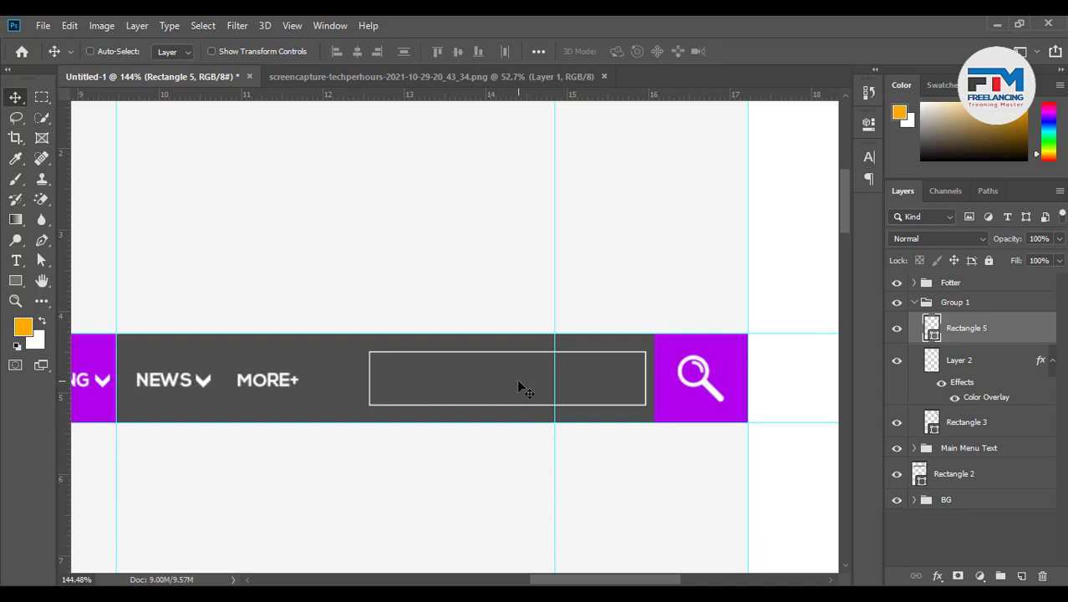
# Add 13 pt 'YOUR TEXT HERE' placeholder text inside the search field outline
pyautogui.click(16, 260)
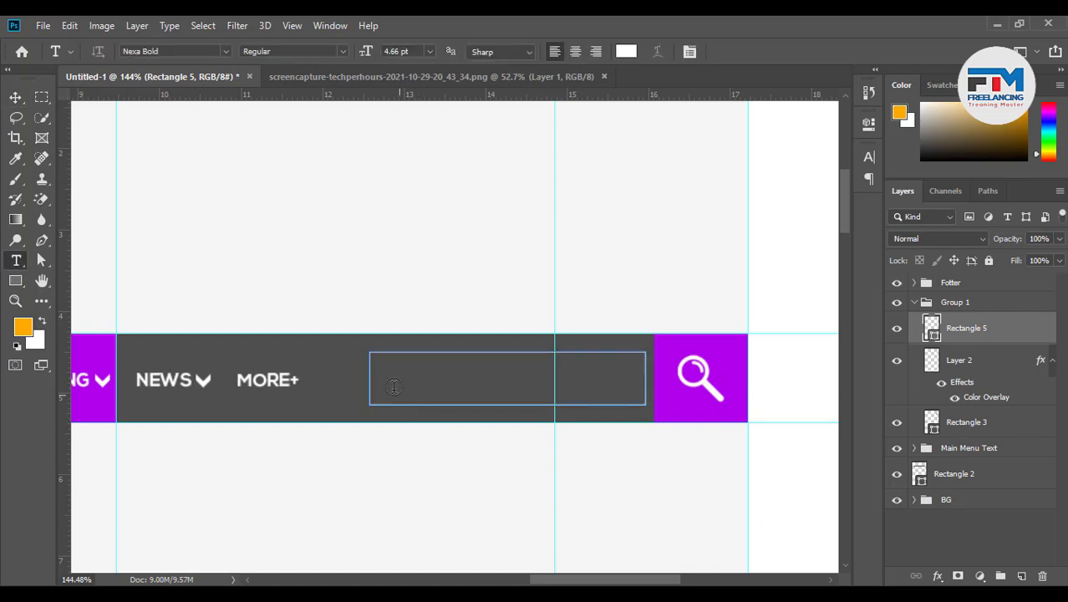
pyautogui.click(396, 488)
pyautogui.write('S')
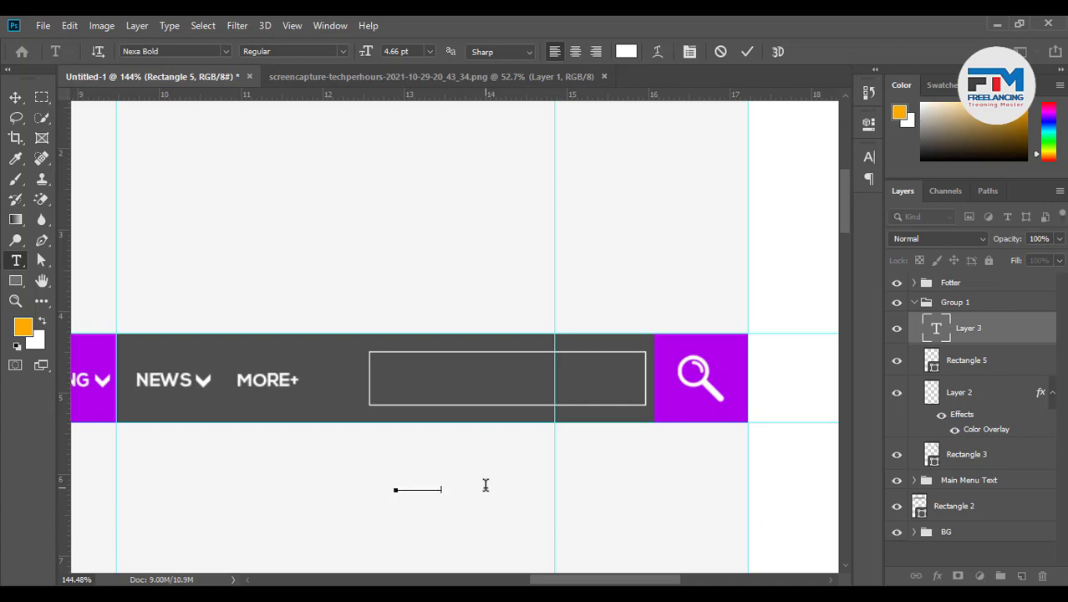
pyautogui.moveTo(450, 494); pyautogui.dragTo(475, 381)
pyautogui.moveTo(388, 384); pyautogui.dragTo(366, 383)
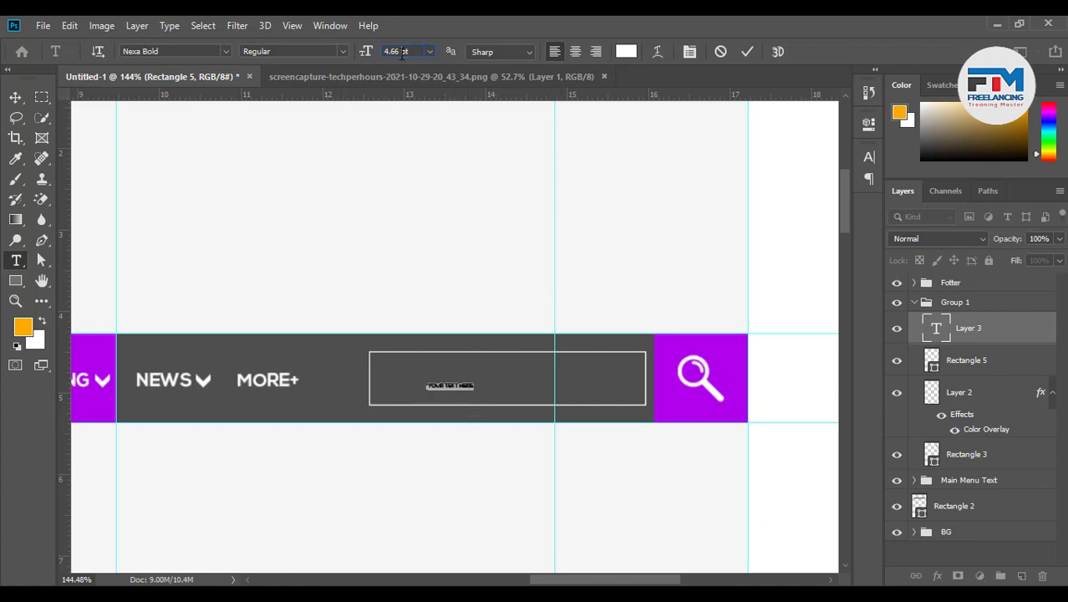
pyautogui.scroll(8, 402, 53)
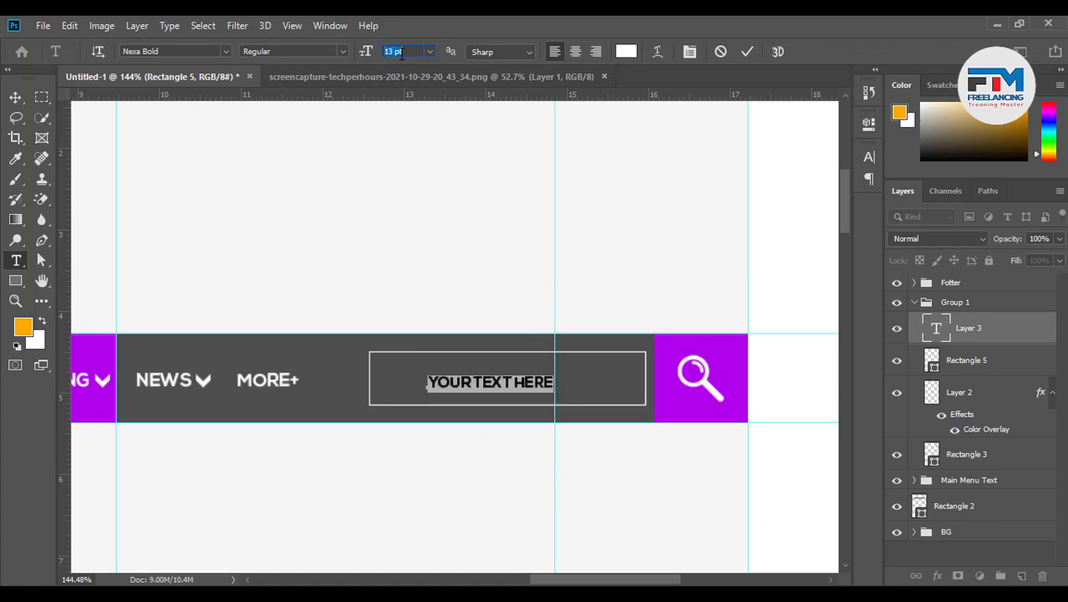
pyautogui.click(748, 51)
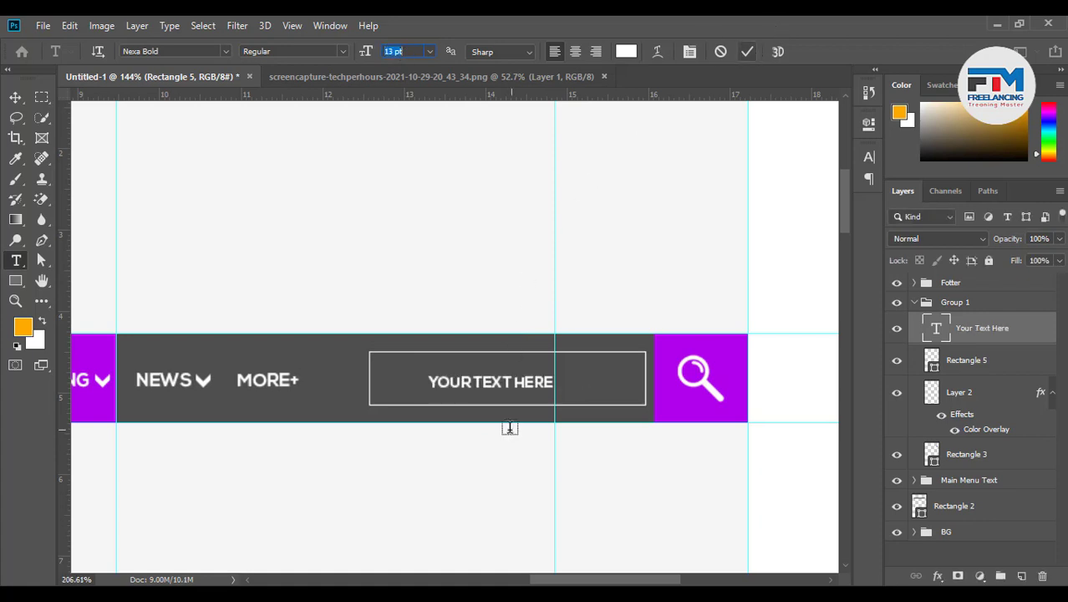
# Append trailing dots so the placeholder reads 'YOUR TEXT HERE..........'
pyautogui.scroll(3, 507, 428)
pyautogui.click(617, 353)
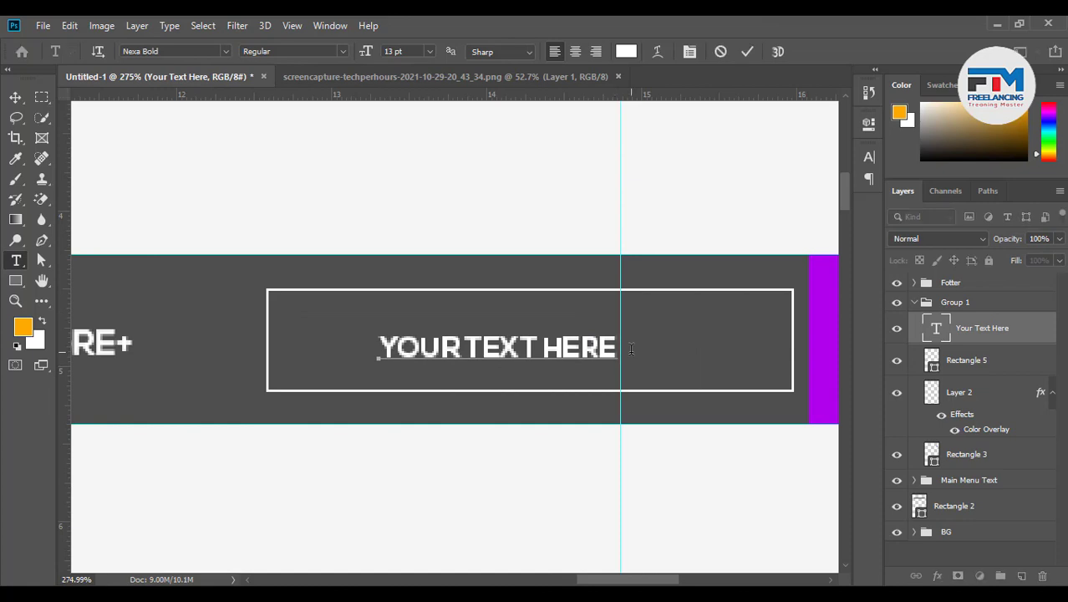
pyautogui.write('..........')
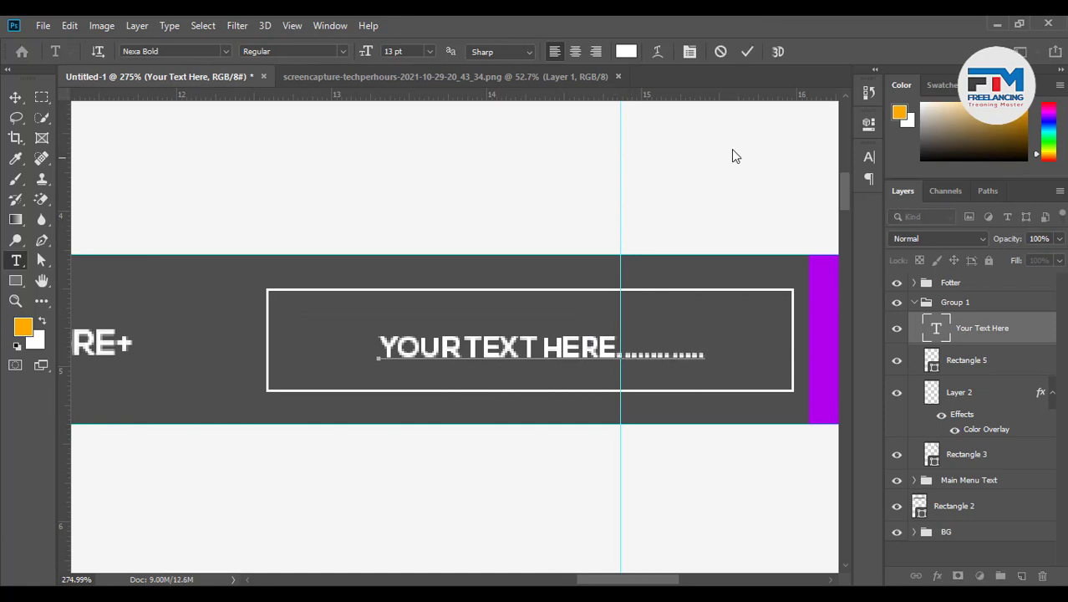
pyautogui.click(748, 51)
# Shift the placeholder to the field's left side and lower its opacity to about 9%
pyautogui.press('v')
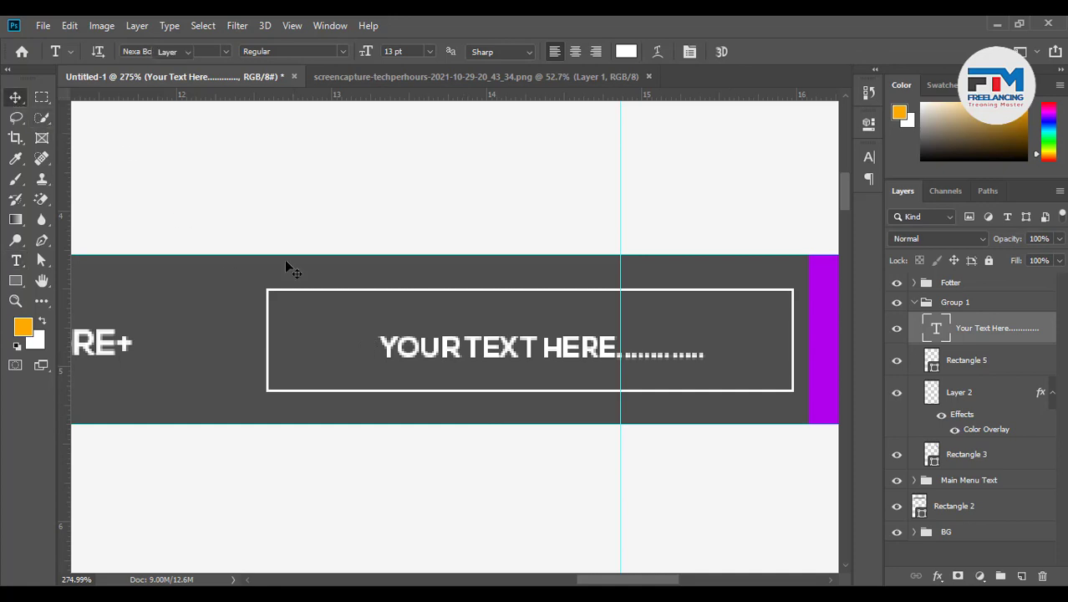
pyautogui.moveTo(454, 348); pyautogui.dragTo(364, 349)
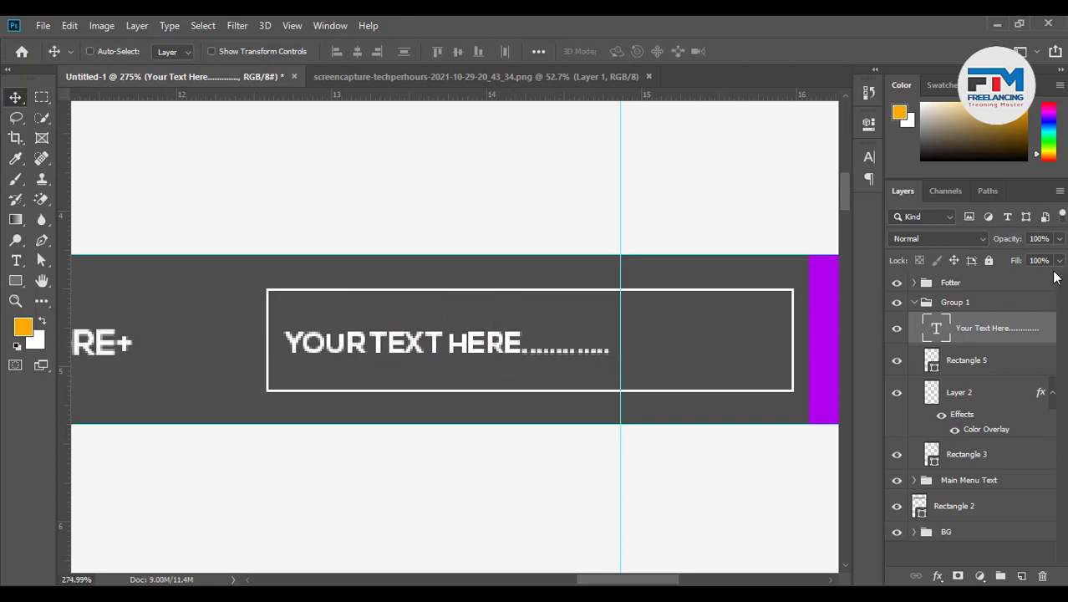
pyautogui.moveTo(1059, 240); pyautogui.dragTo(994, 263)
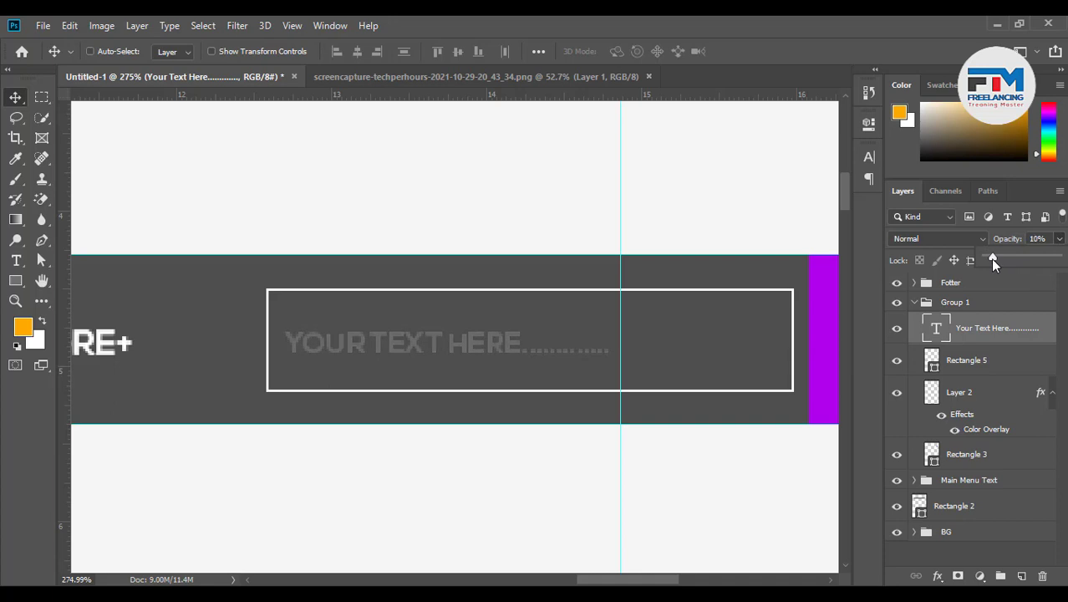
pyautogui.scroll(-1, 694, 414)
pyautogui.scroll(-5, 694, 414)
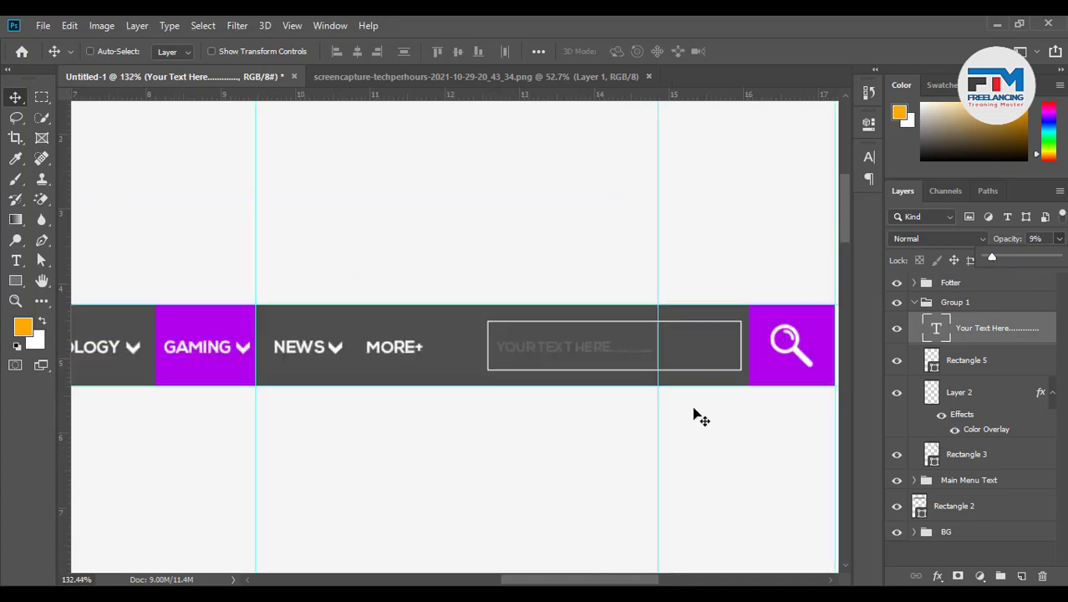
pyautogui.scroll(1, 658, 465)
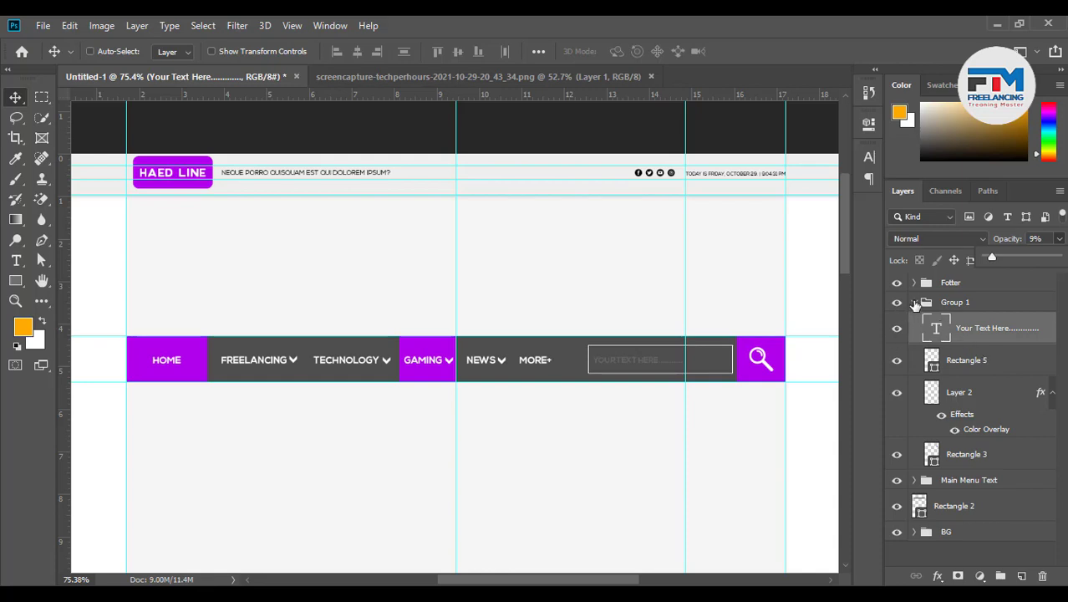
# Group the placeholder text and Rectangle 5 into a group named 'Hide'
pyautogui.click(914, 302)
pyautogui.click(898, 303)
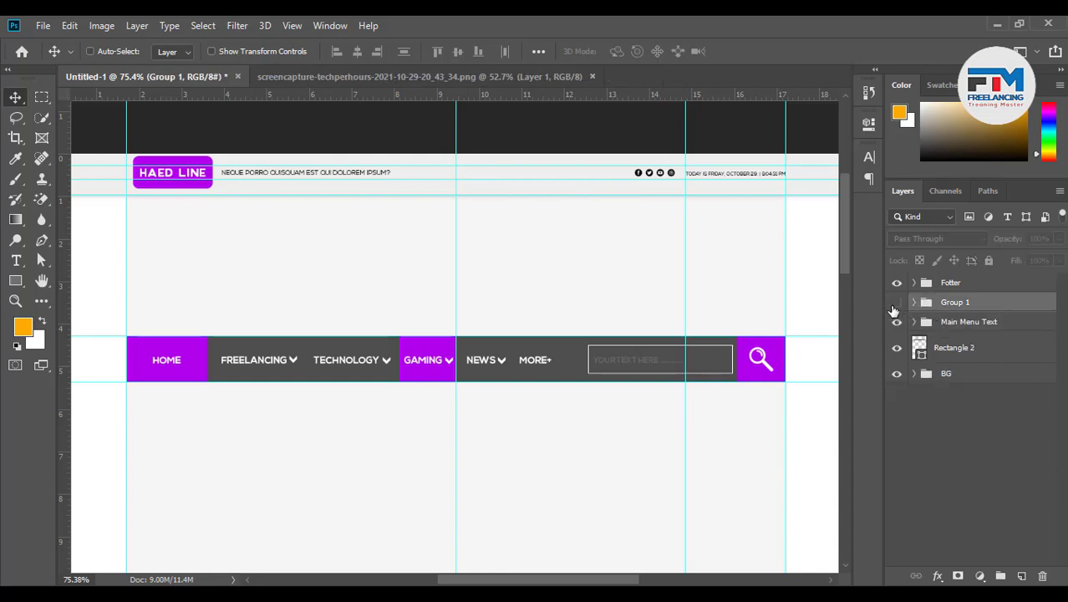
pyautogui.click(899, 306)
pyautogui.click(914, 303)
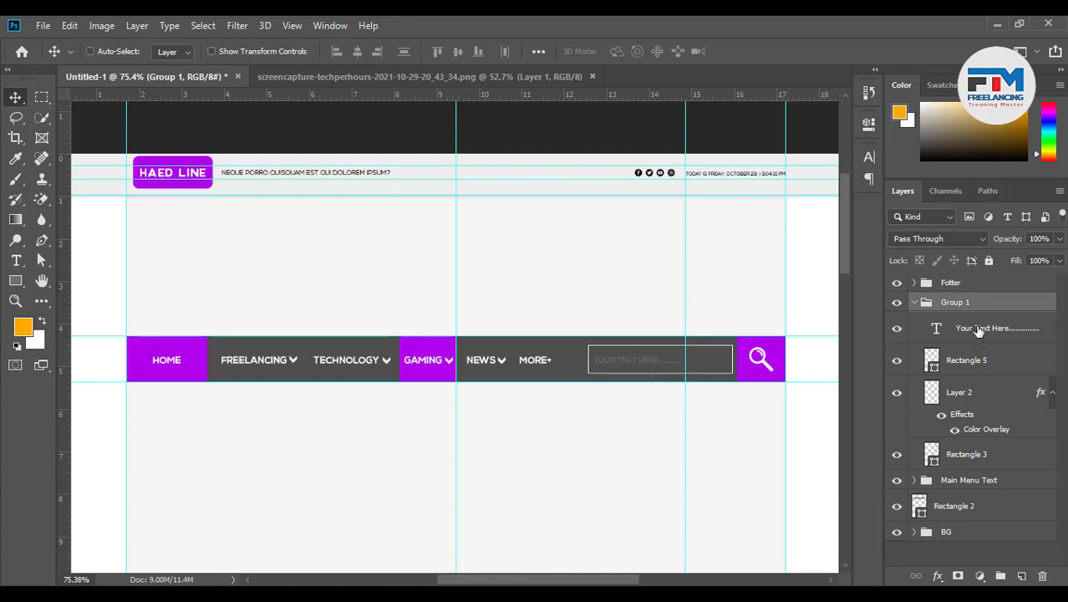
pyautogui.click(986, 328)
pyautogui.click(974, 367)
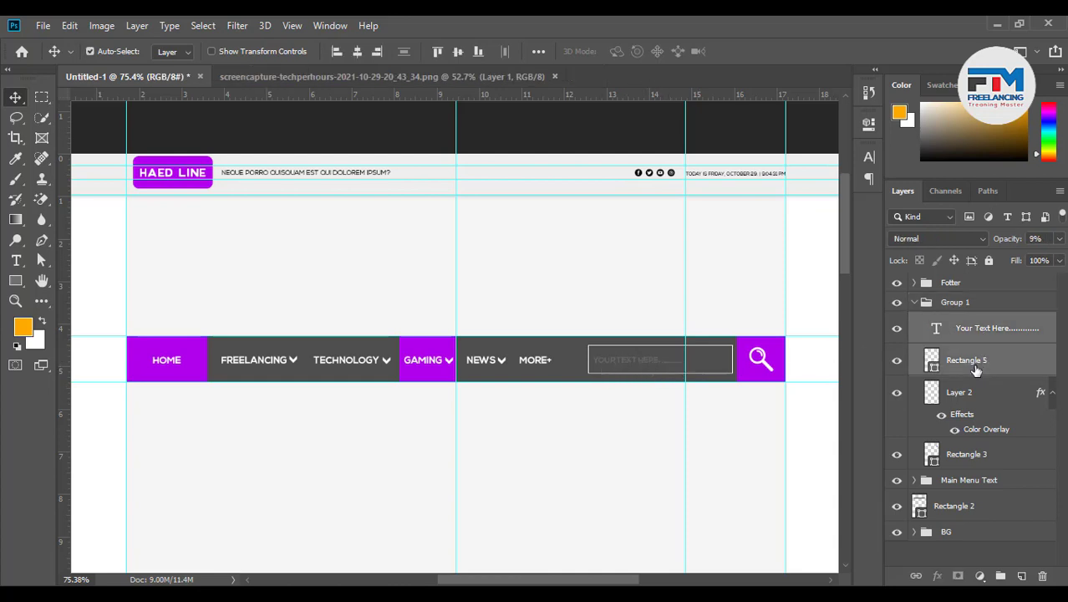
pyautogui.hotkey('ctrl', 'g')
pyautogui.doubleClick(967, 323)
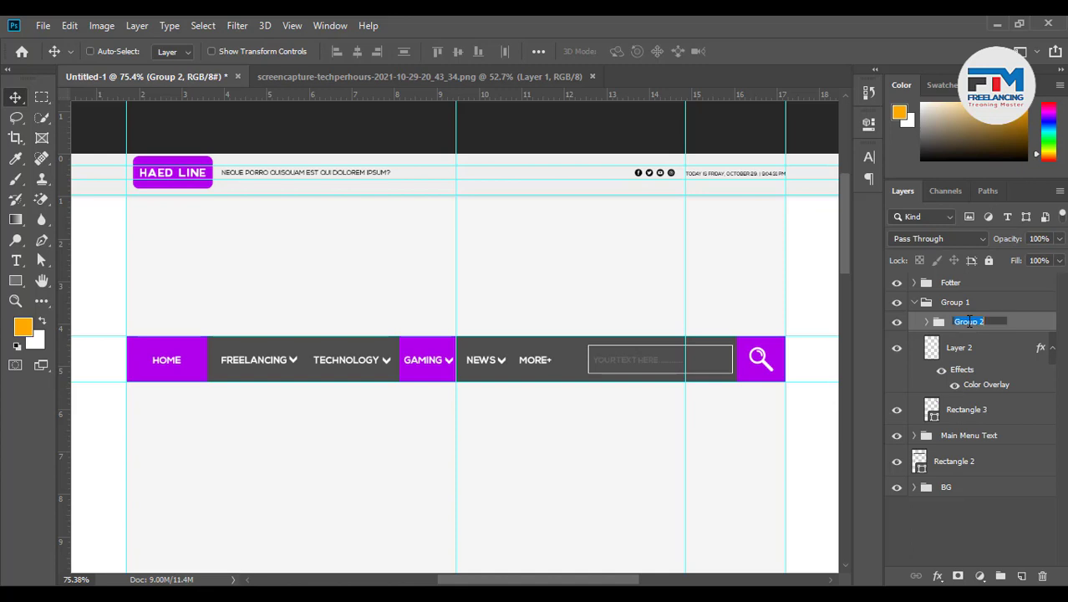
pyautogui.write('Hide')
pyautogui.press('Return')
# Group Layer 2 and Rectangle 3 into a group named 'Icon BG'
pyautogui.click(976, 386)
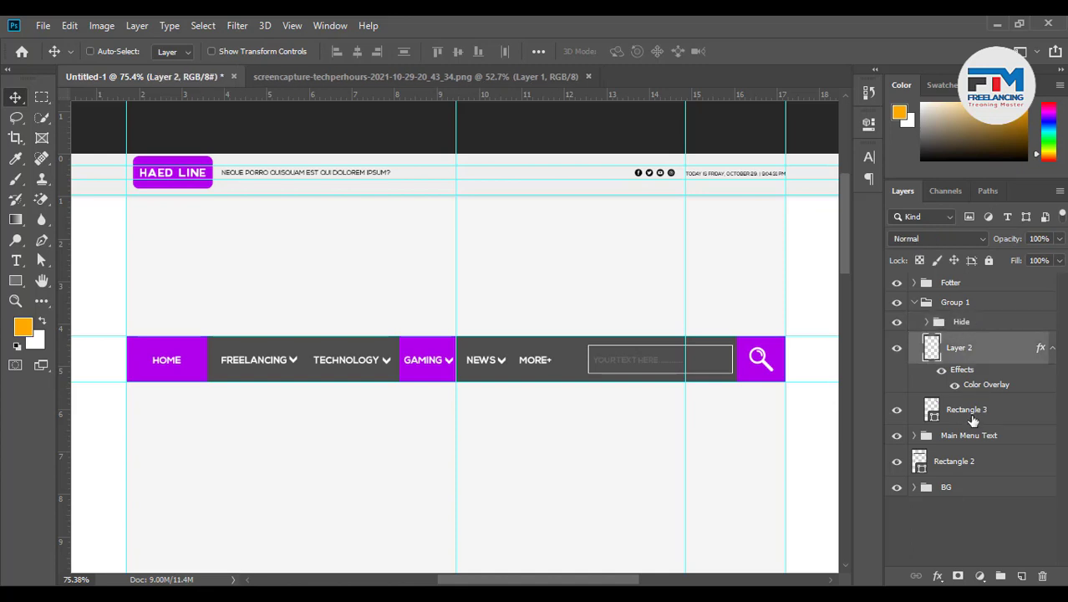
pyautogui.hotkey('ctrl', 'g')
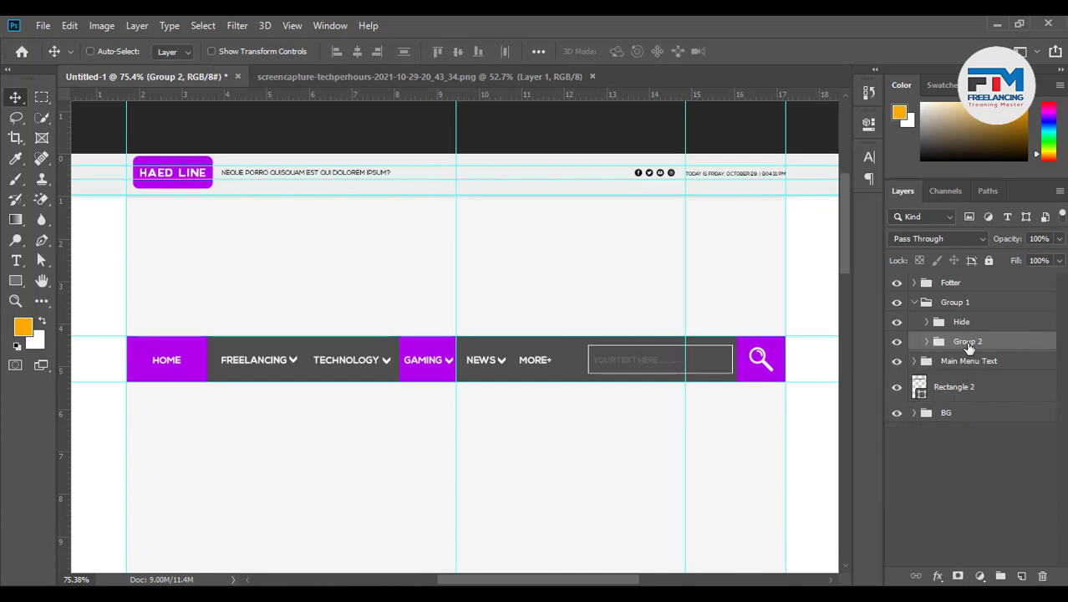
pyautogui.doubleClick(969, 344)
pyautogui.write('Icon BG')
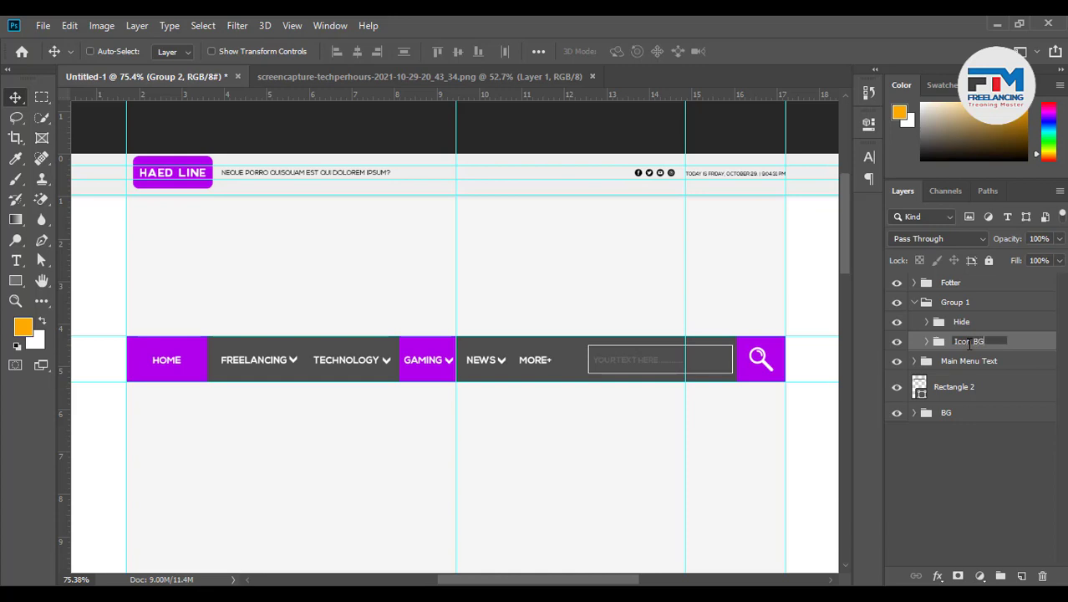
pyautogui.press('Return')
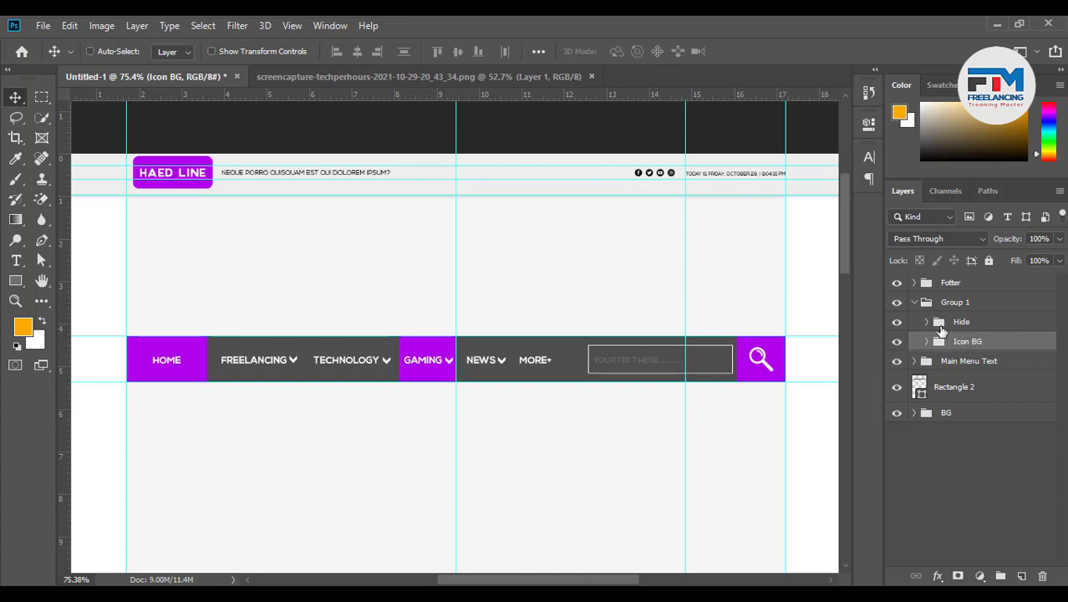
# Hide the 'Hide' group, leaving the outline and placeholder invisible
pyautogui.click(916, 302)
pyautogui.click(897, 303)
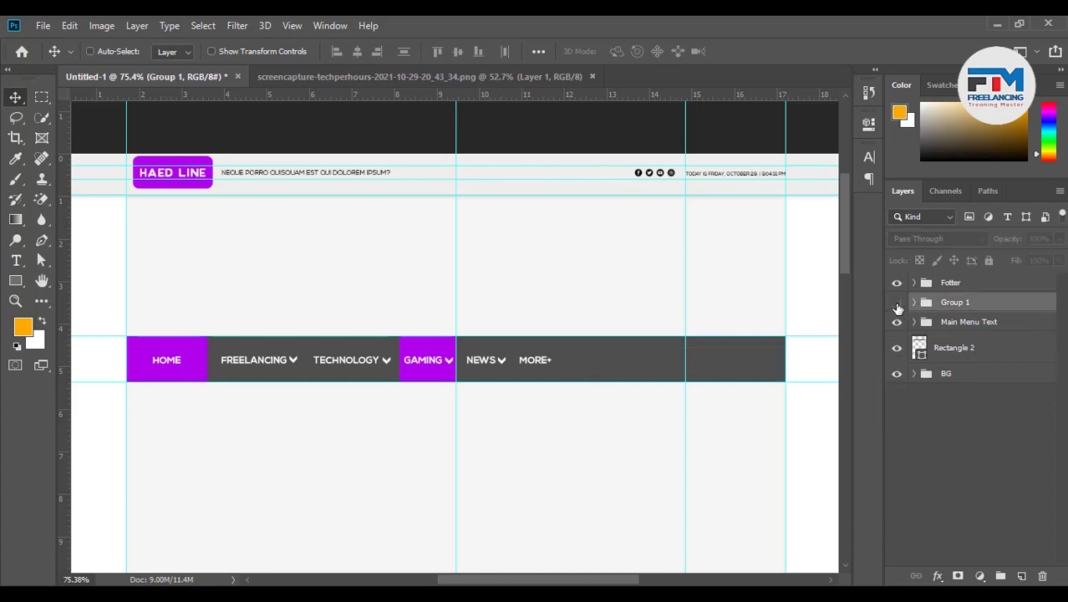
pyautogui.click(897, 303)
pyautogui.click(915, 303)
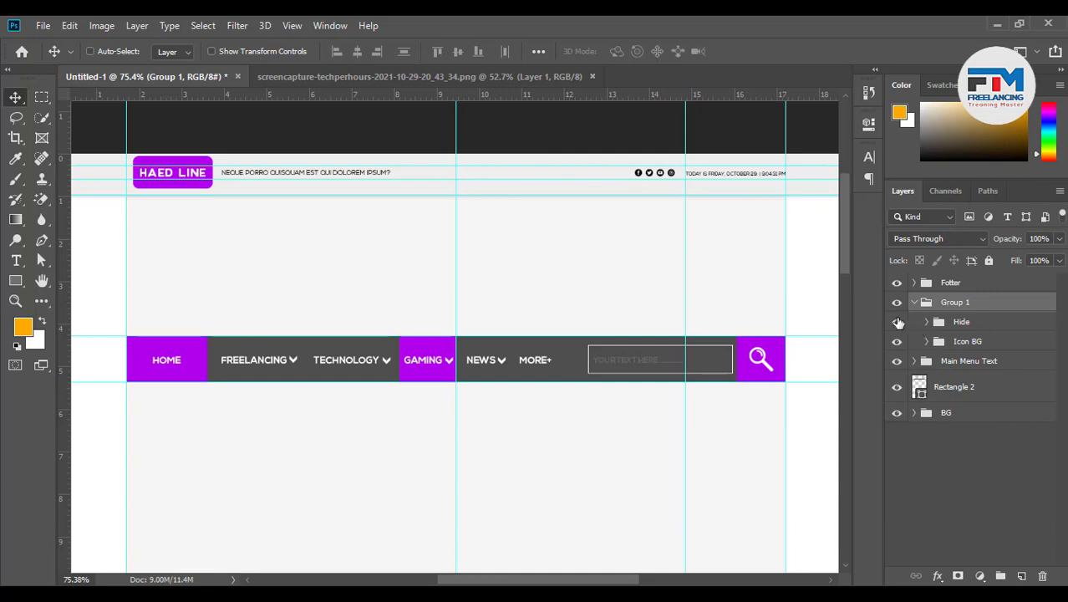
pyautogui.click(897, 322)
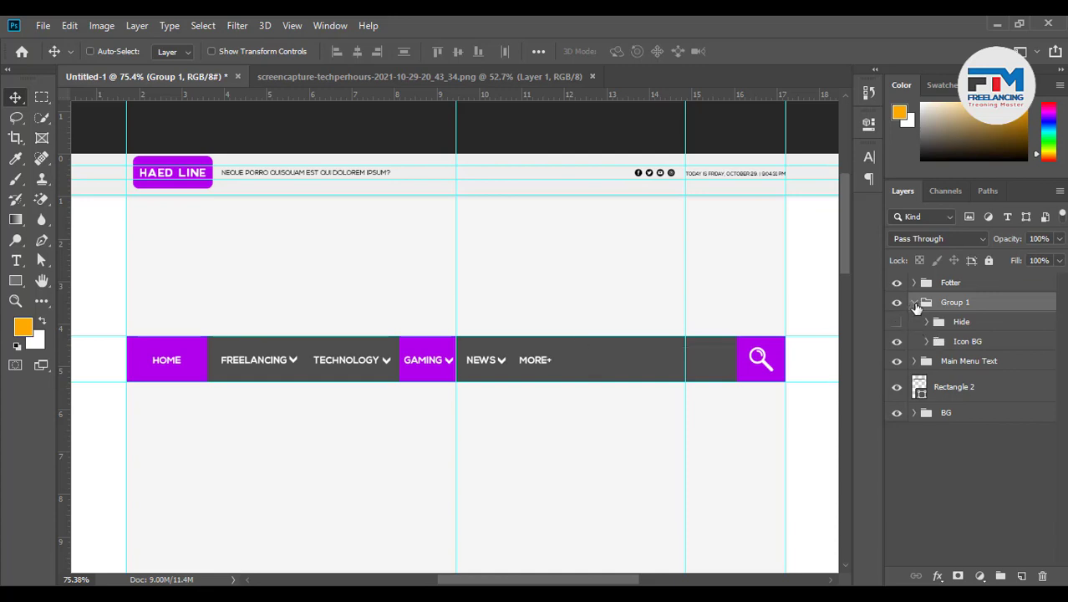
# Rename Group 1 to 'Secher'
pyautogui.click(915, 303)
pyautogui.doubleClick(955, 303)
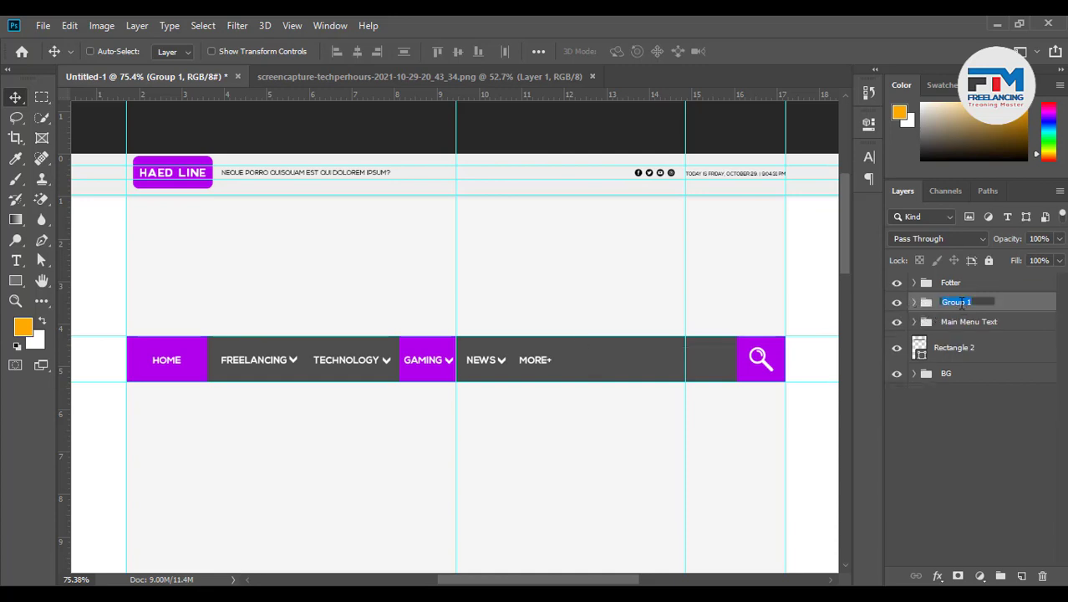
pyautogui.write('Secher')
pyautogui.press('Return')
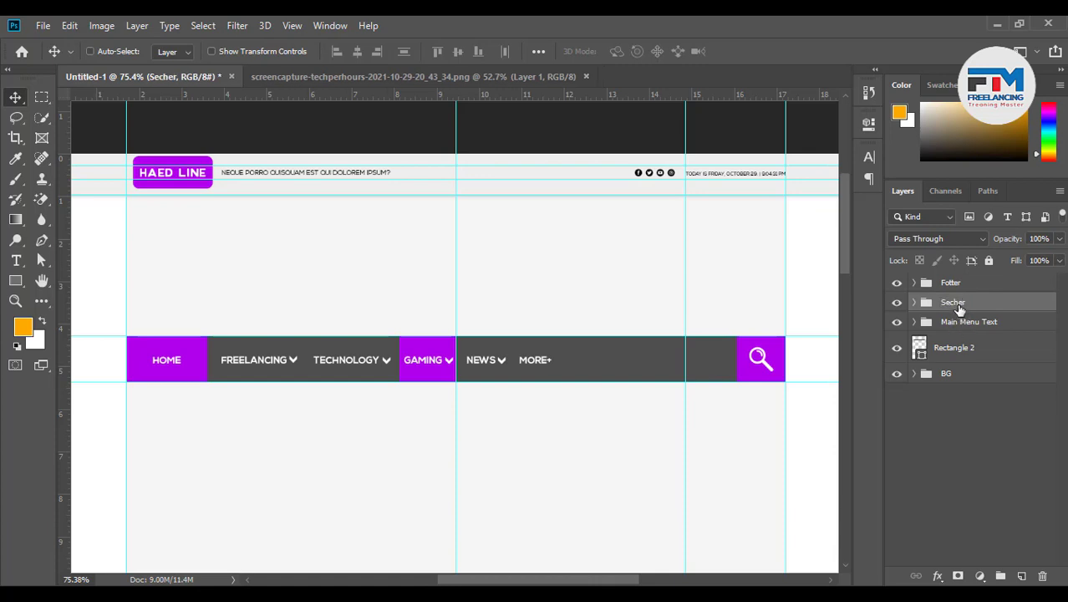
pyautogui.doubleClick(961, 305)
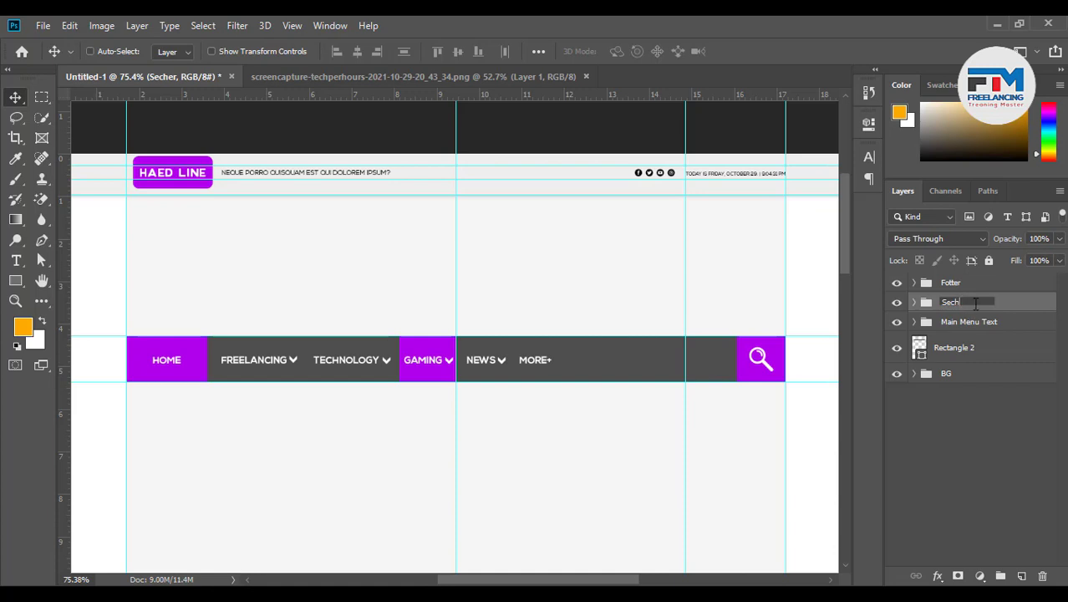
# Commit the 'Sech' group name and check that its search text box layer stays hidden
pyautogui.press('Return')
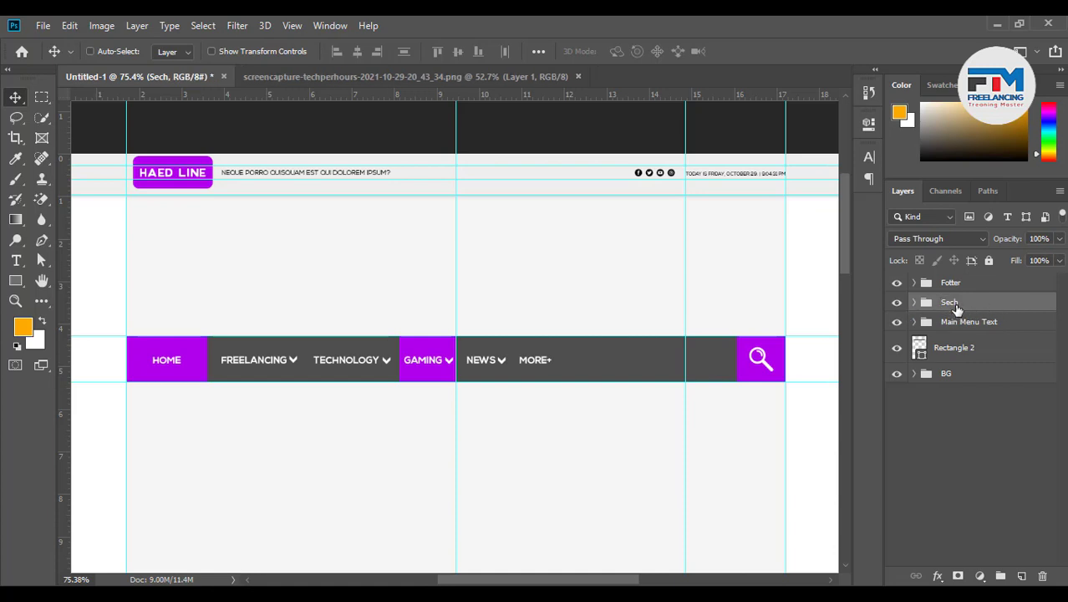
pyautogui.click(895, 303)
pyautogui.click(894, 304)
pyautogui.click(913, 303)
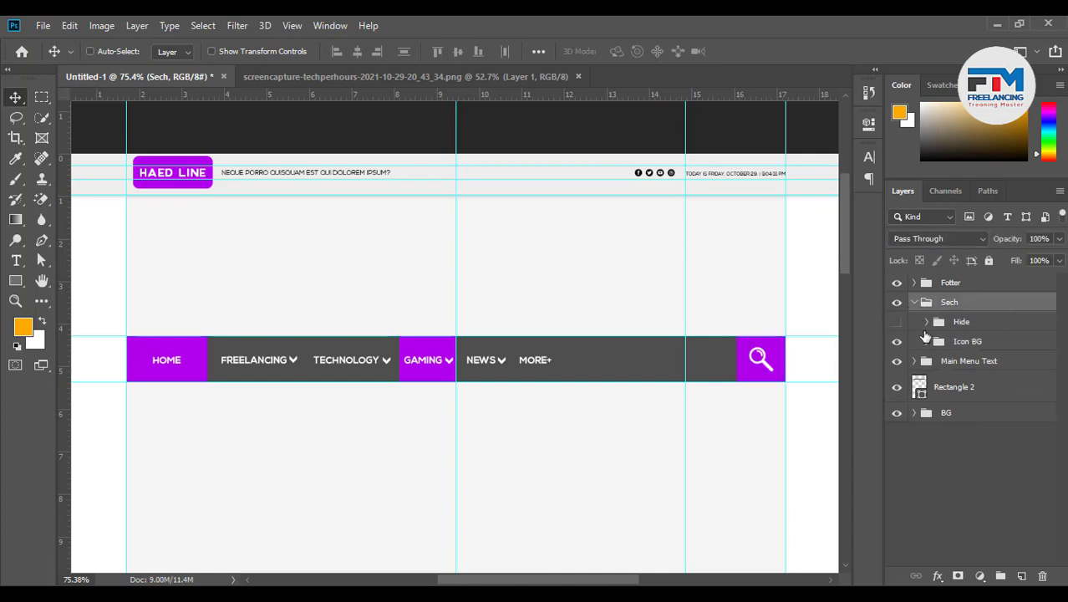
pyautogui.click(898, 323)
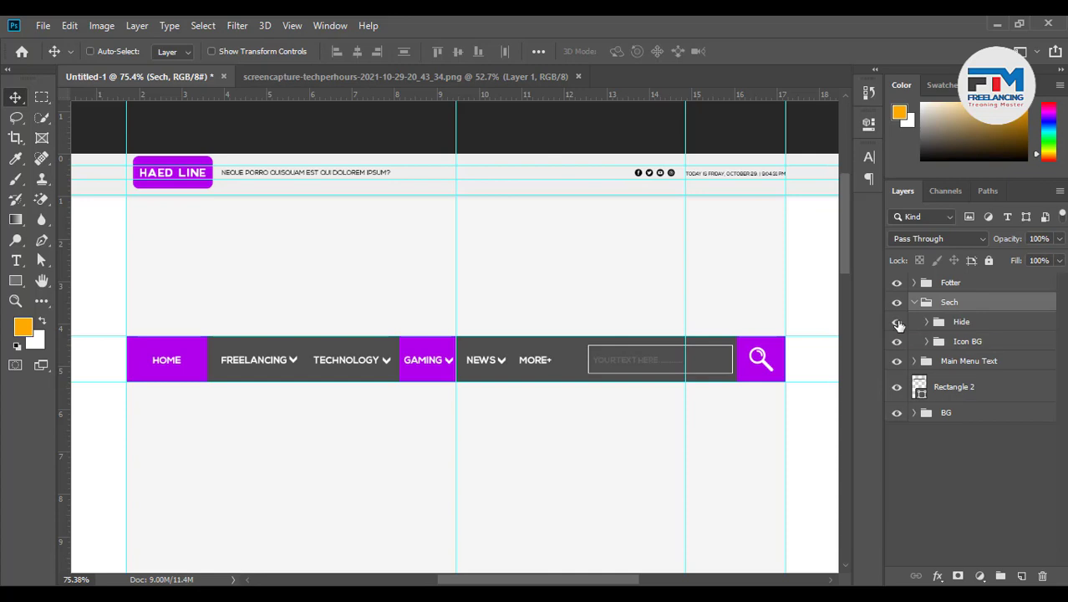
pyautogui.click(898, 322)
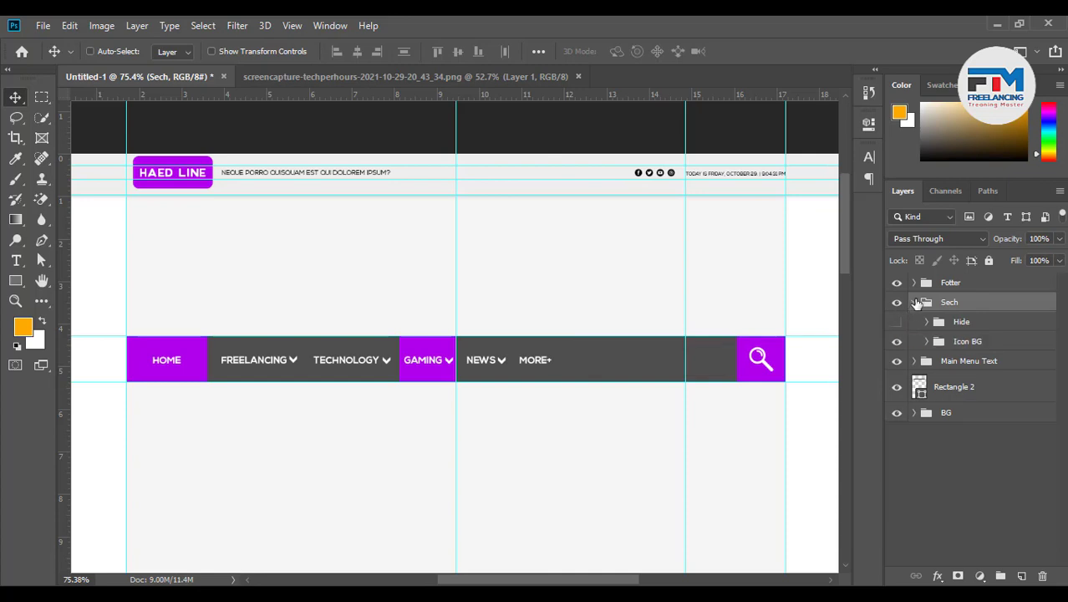
pyautogui.click(914, 303)
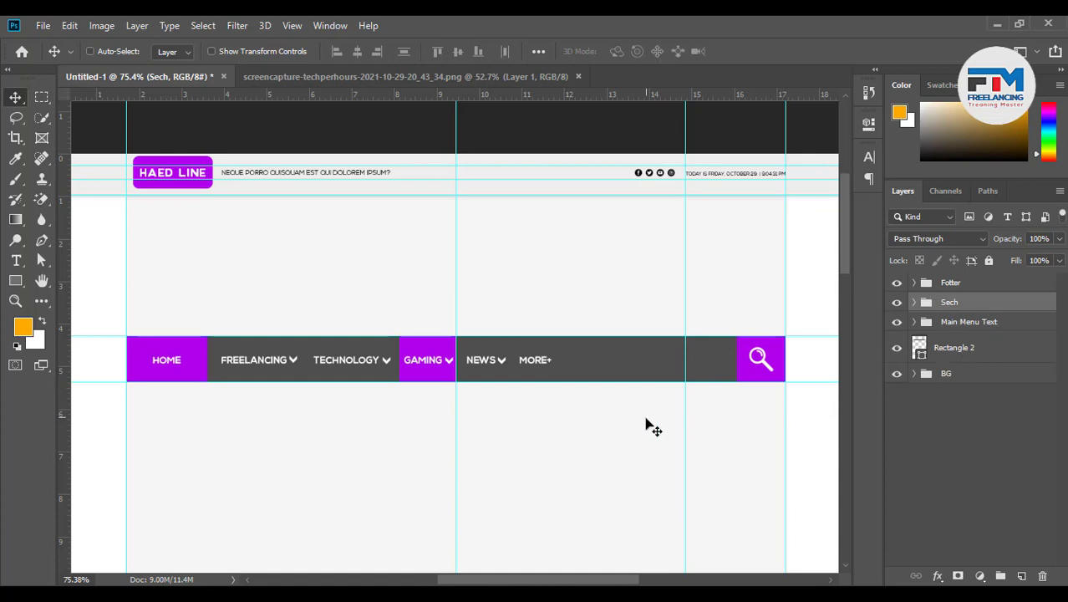
pyautogui.scroll(-3, 653, 423)
pyautogui.scroll(2, 586, 410)
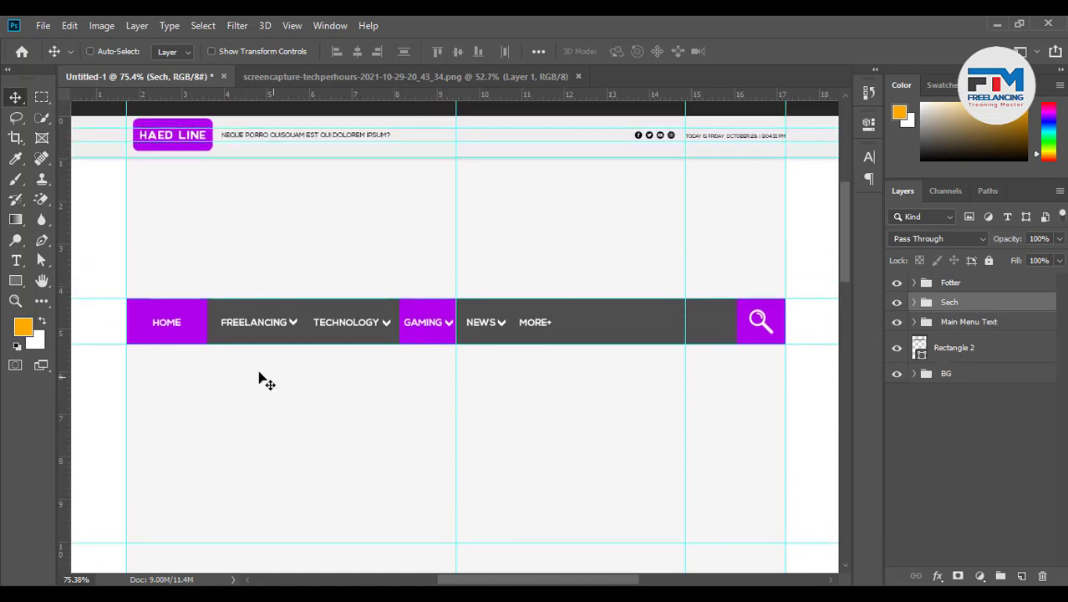
# Copy the Google homepage screenshot image from Chrome's image results and return to Photoshop
pyautogui.hotkey('alt', 'Tab')
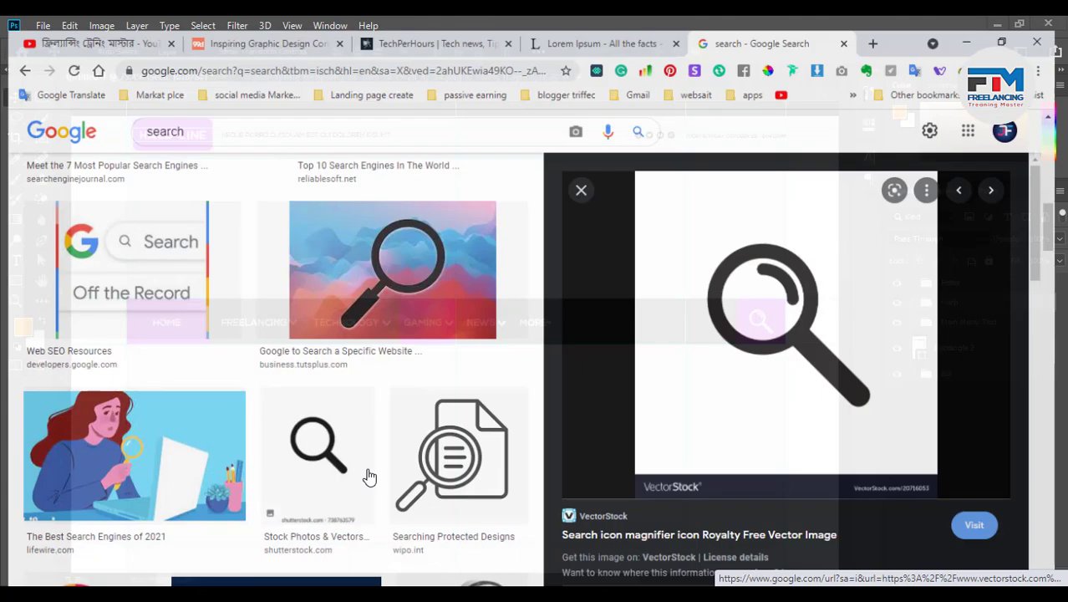
pyautogui.scroll(7, 350, 346)
pyautogui.scroll(2, 351, 352)
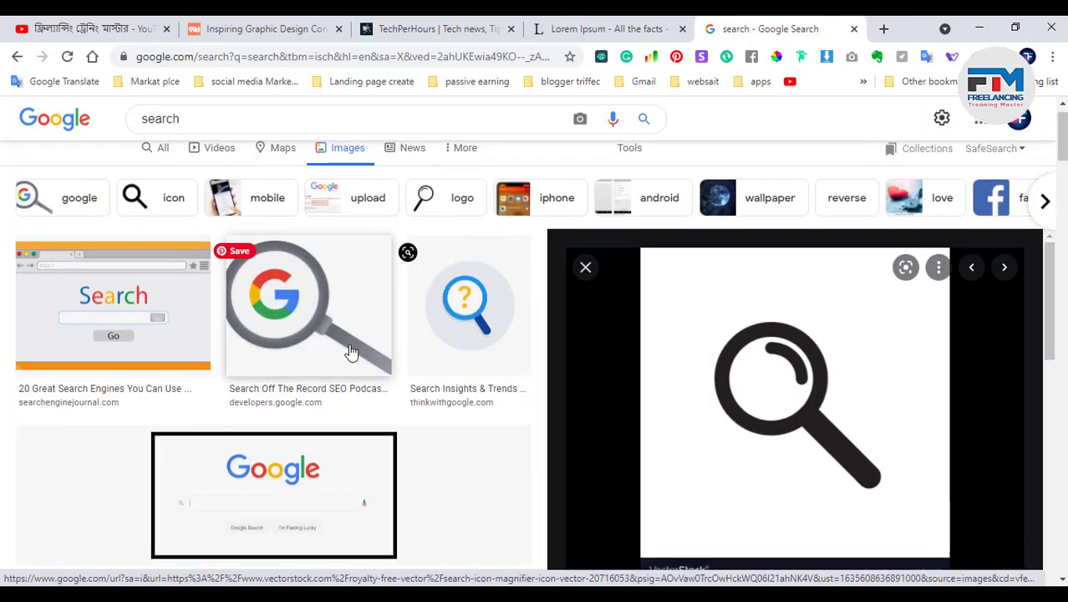
pyautogui.scroll(-4, 355, 356)
pyautogui.scroll(2, 362, 367)
pyautogui.scroll(3, 362, 367)
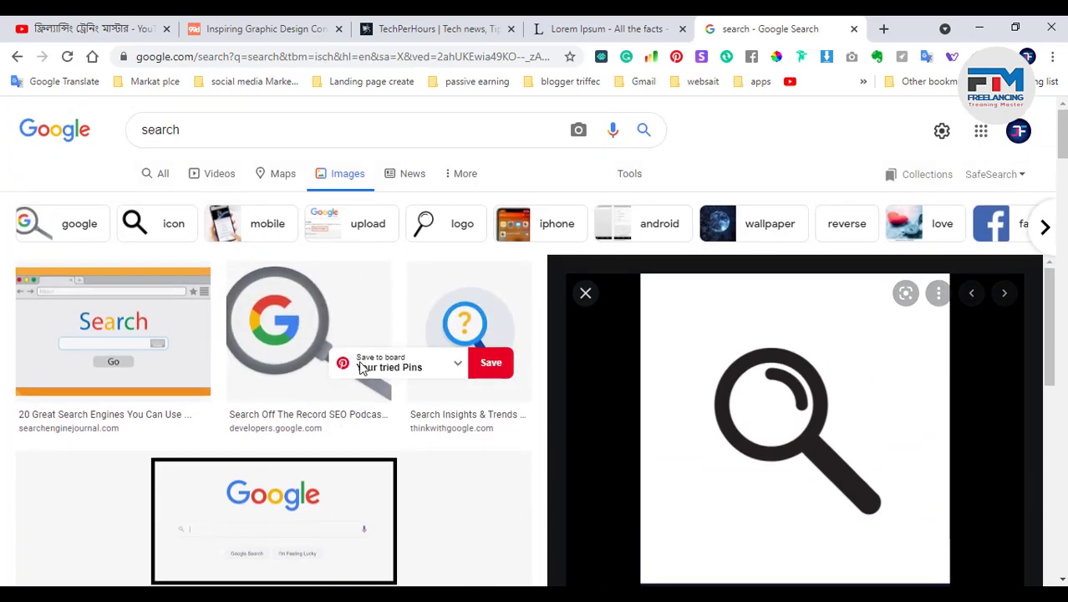
pyautogui.scroll(-4, 351, 359)
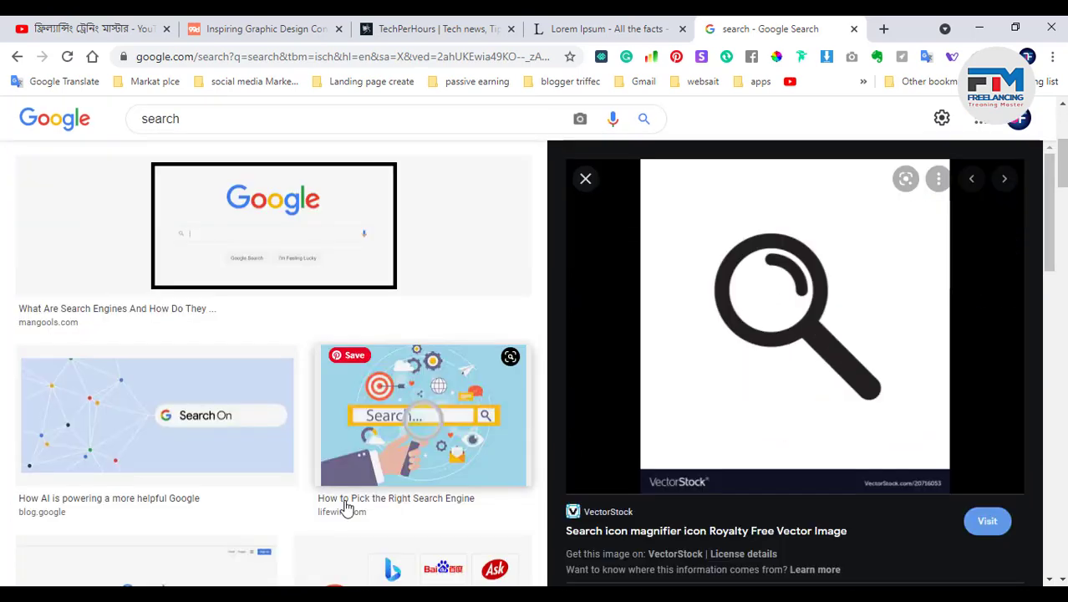
pyautogui.click(282, 222)
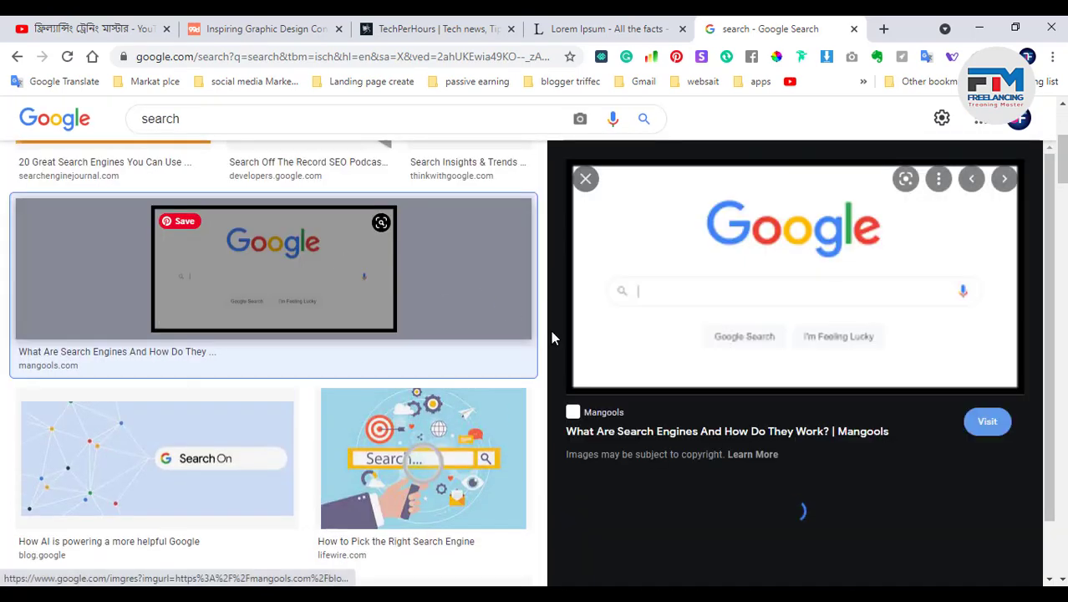
pyautogui.rightClick(768, 253)
pyautogui.click(811, 449)
pyautogui.click(983, 26)
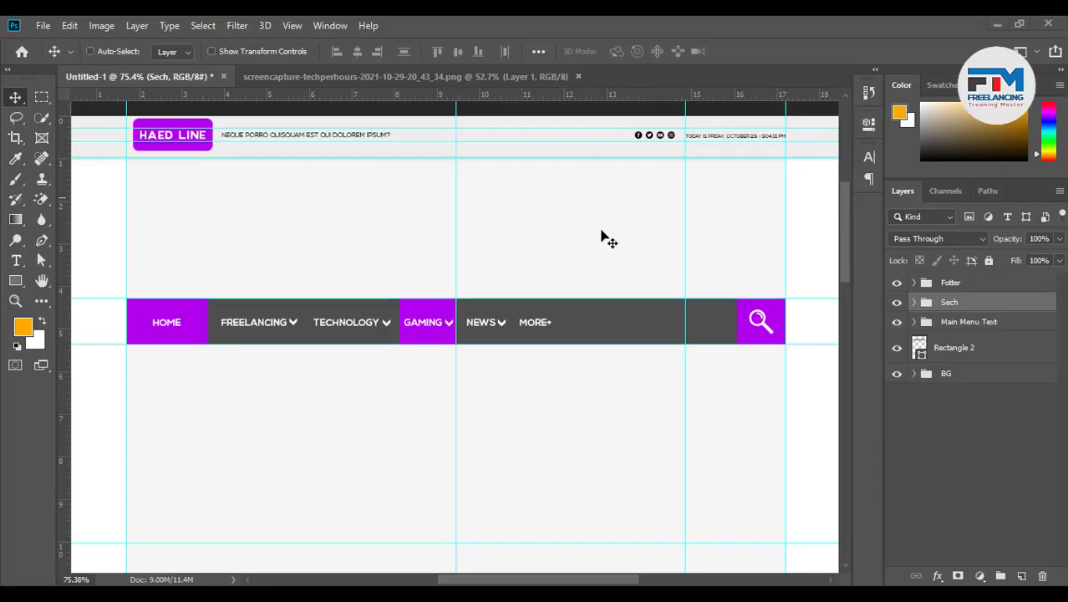
# Paste the screenshot, cut the Google logo onto its own layer and delete the leftover screenshot layer
pyautogui.hotkey('ctrl', 'v')
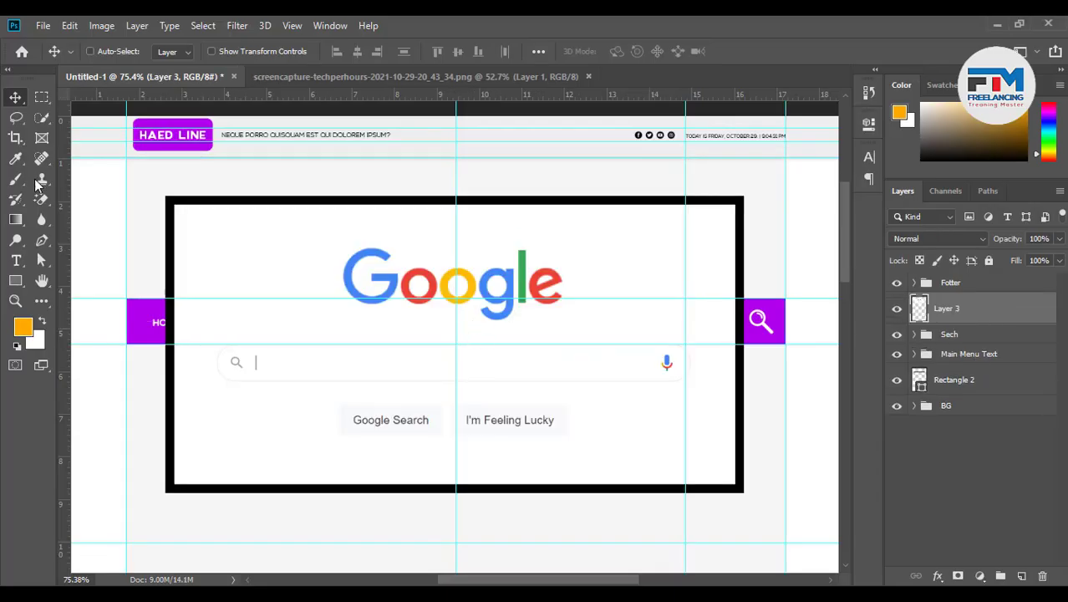
pyautogui.click(42, 97)
pyautogui.moveTo(332, 232); pyautogui.dragTo(583, 335)
pyautogui.press('Delete')
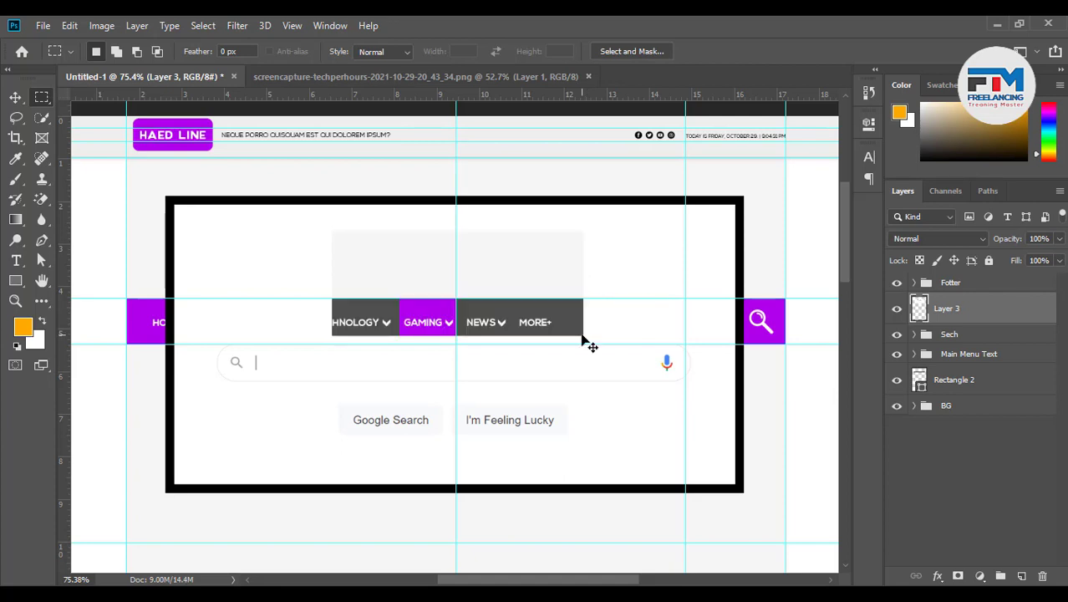
pyautogui.hotkey('ctrl', 'v')
pyautogui.press('v')
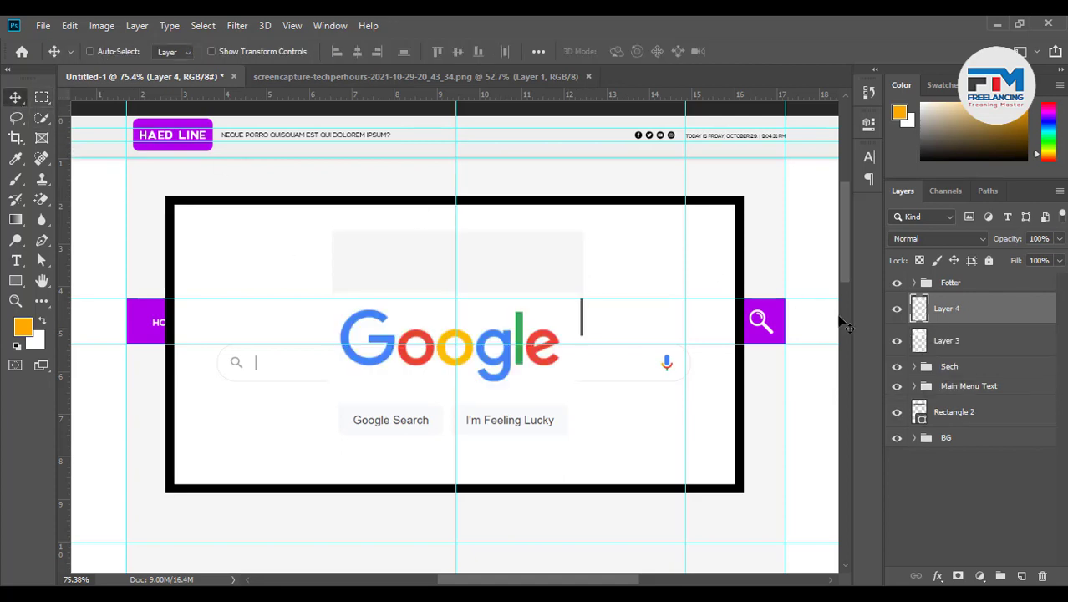
pyautogui.click(959, 341)
pyautogui.press('Delete')
pyautogui.click(955, 309)
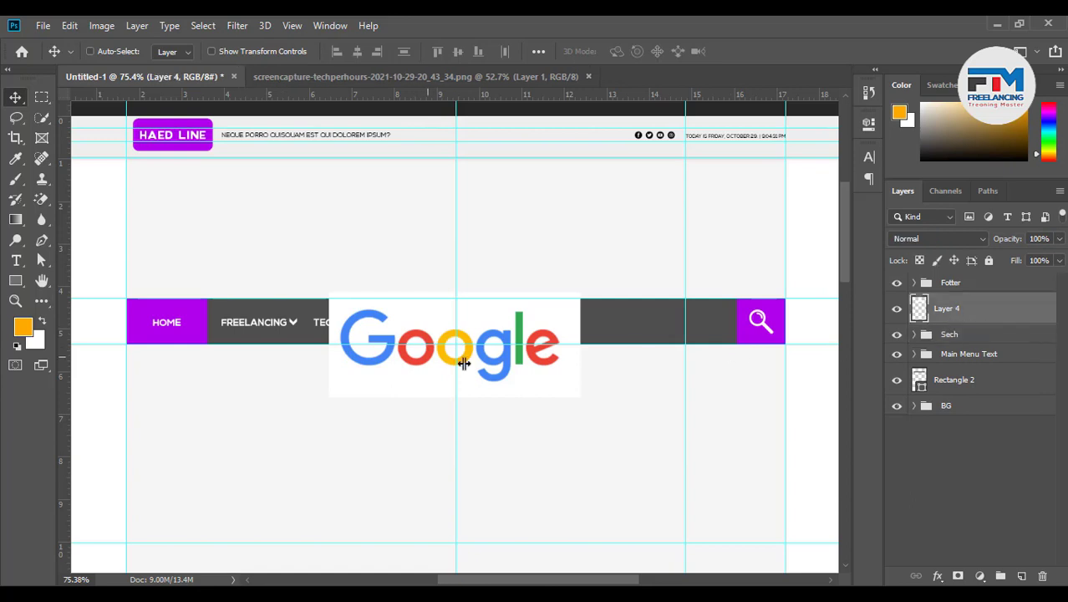
# Move the Google logo above the nav bar's left end and scale it to about 80%
pyautogui.moveTo(474, 373); pyautogui.dragTo(303, 260)
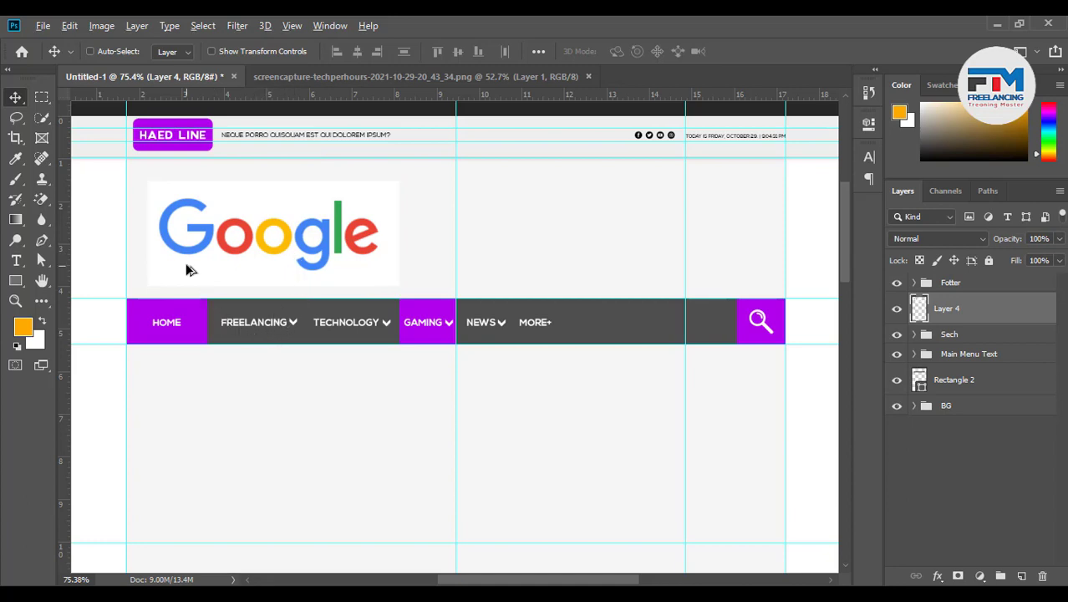
pyautogui.scroll(1, 186, 270)
pyautogui.scroll(1, 268, 266)
pyautogui.hotkey('ctrl', 't')
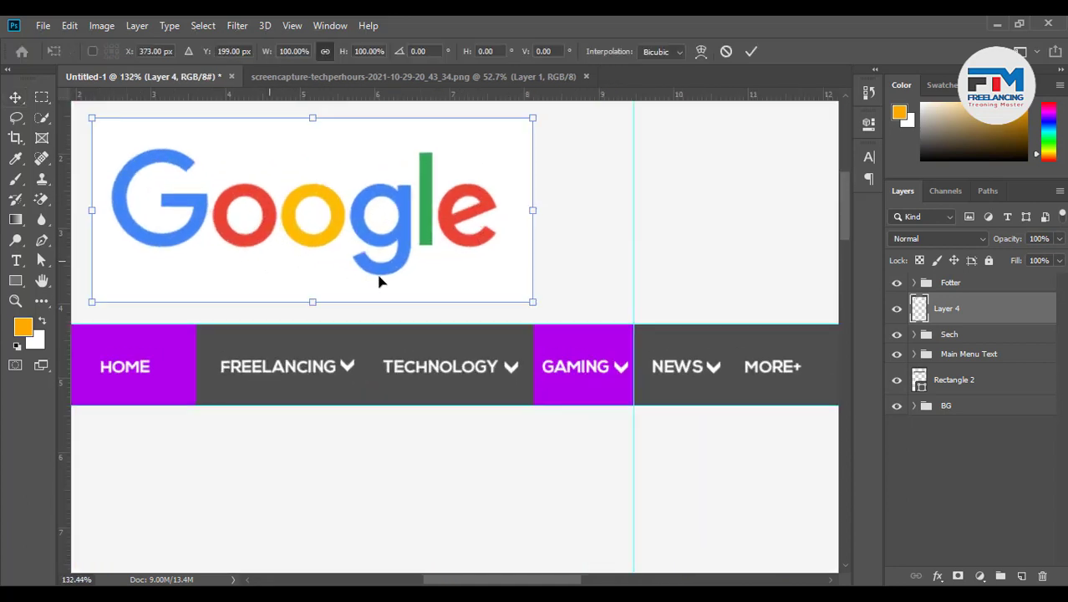
pyautogui.moveTo(530, 300); pyautogui.dragTo(485, 288)
pyautogui.scroll(-1, 539, 362)
pyautogui.scroll(-1, 539, 362)
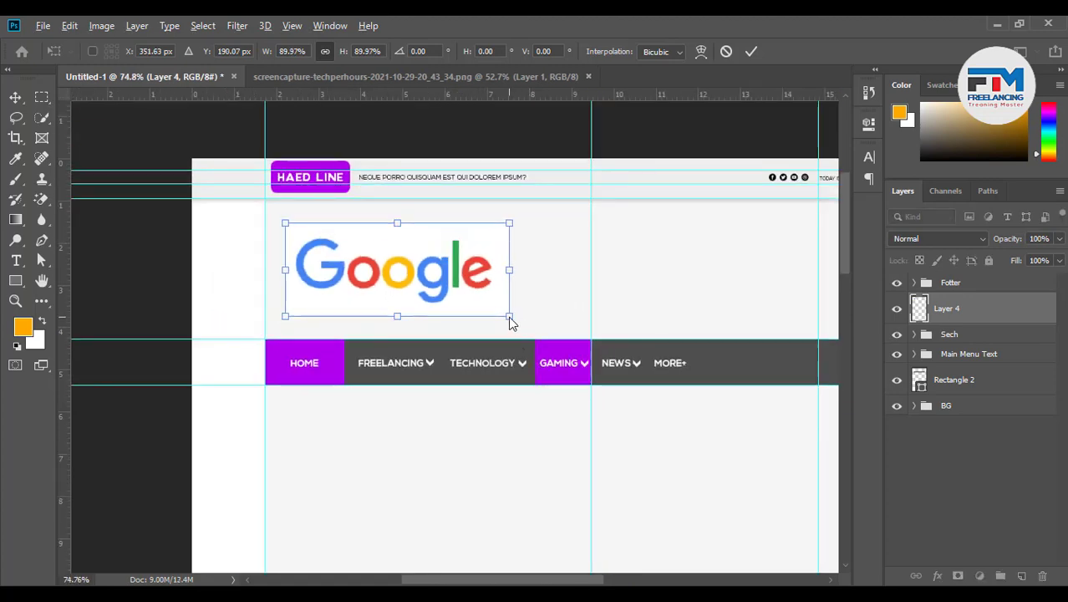
pyautogui.moveTo(508, 323); pyautogui.dragTo(495, 311)
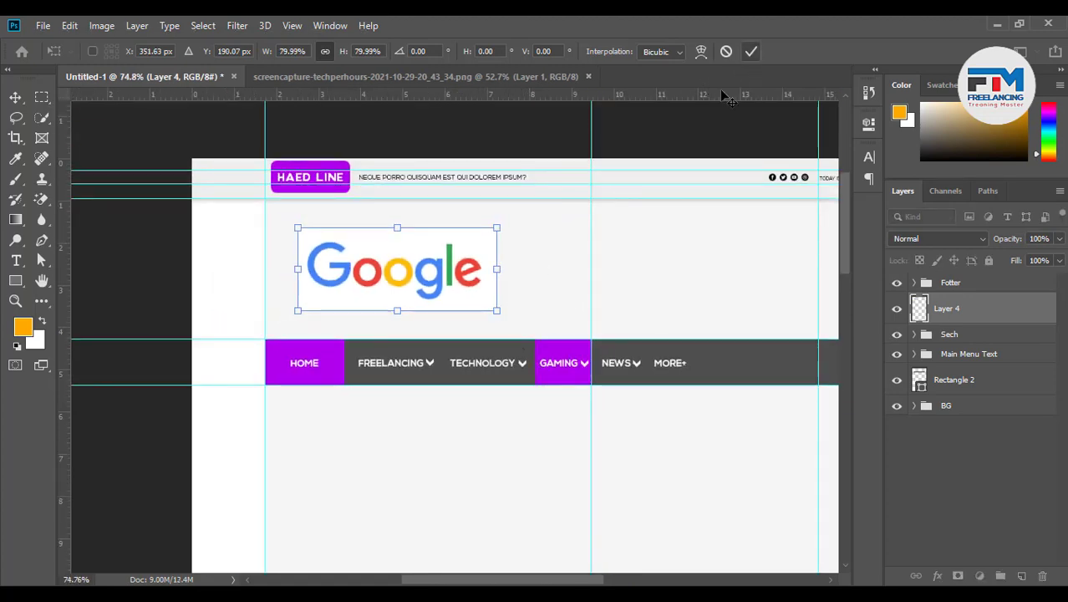
pyautogui.click(752, 51)
pyautogui.scroll(-2, 279, 394)
pyautogui.scroll(1, 575, 378)
pyautogui.scroll(1, 519, 378)
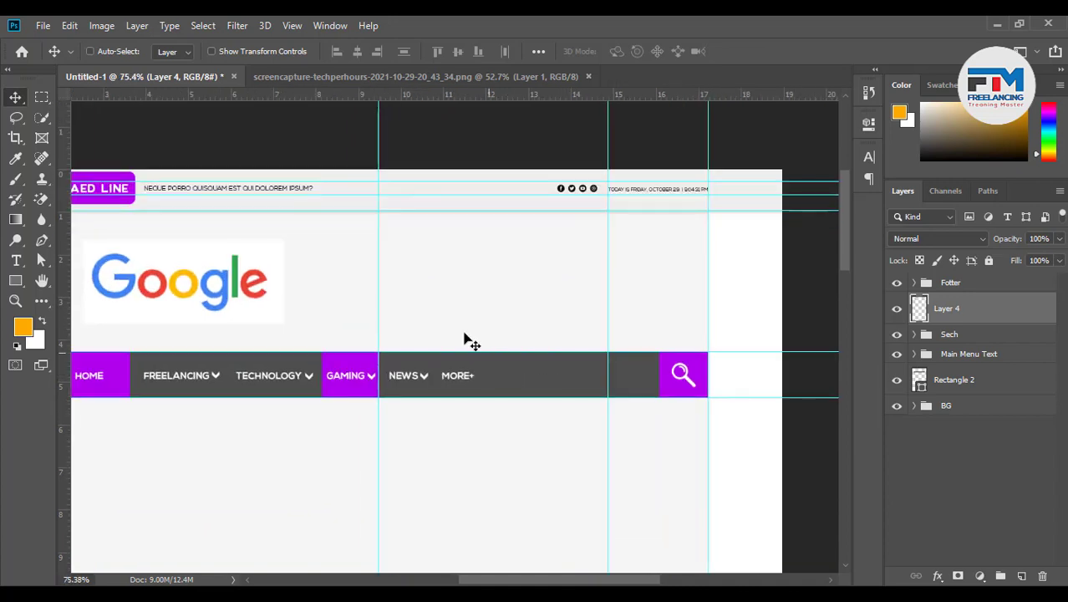
pyautogui.click(14, 283)
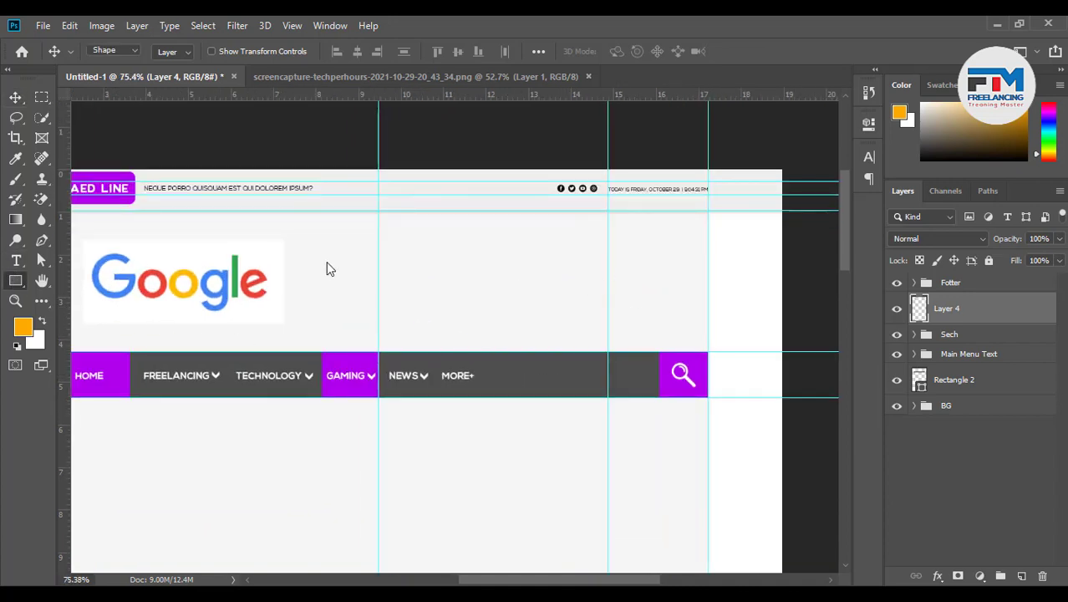
# Draw a 631 × 138 px orange banner rectangle (Rectangle 6) right of the Google logo
pyautogui.moveTo(316, 243)
pyautogui.mouseDown()
pyautogui.moveTo(414, 285)
pyautogui.moveTo(689, 325)
pyautogui.mouseUp()
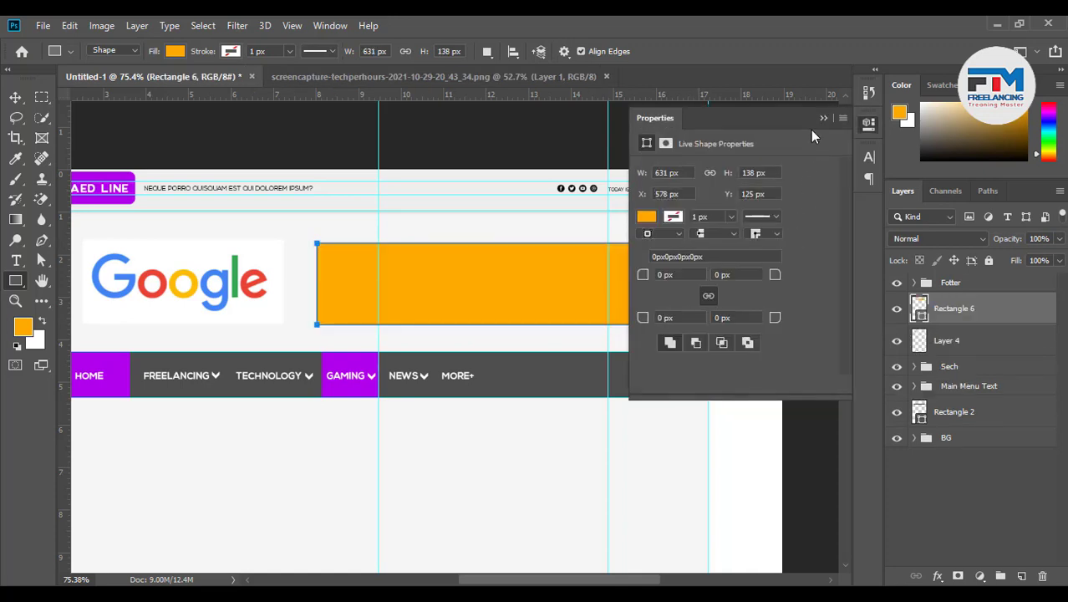
pyautogui.click(821, 119)
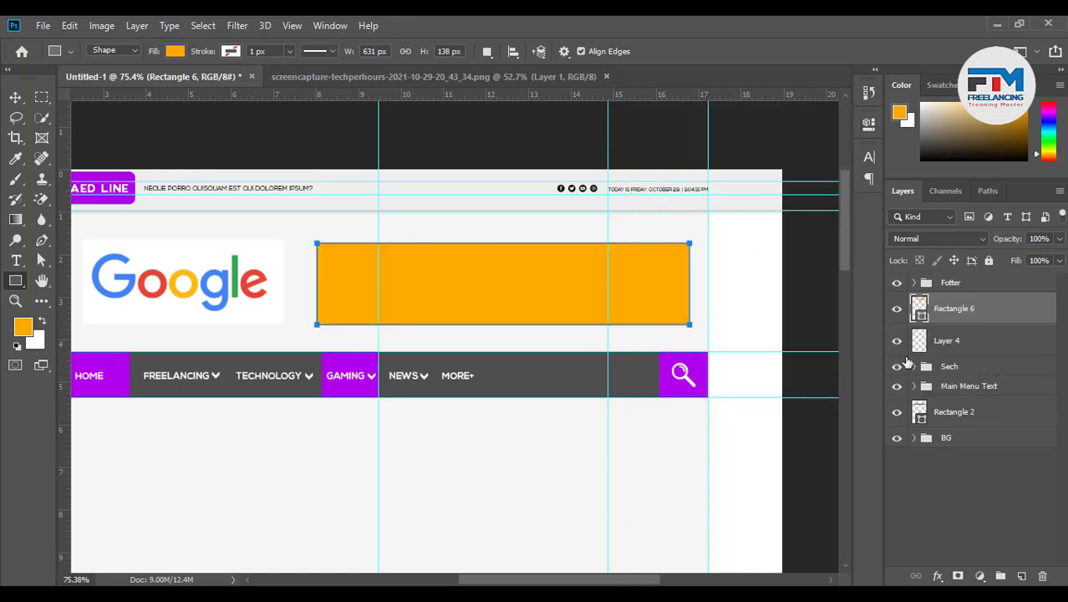
pyautogui.click(15, 97)
pyautogui.scroll(-3, 595, 431)
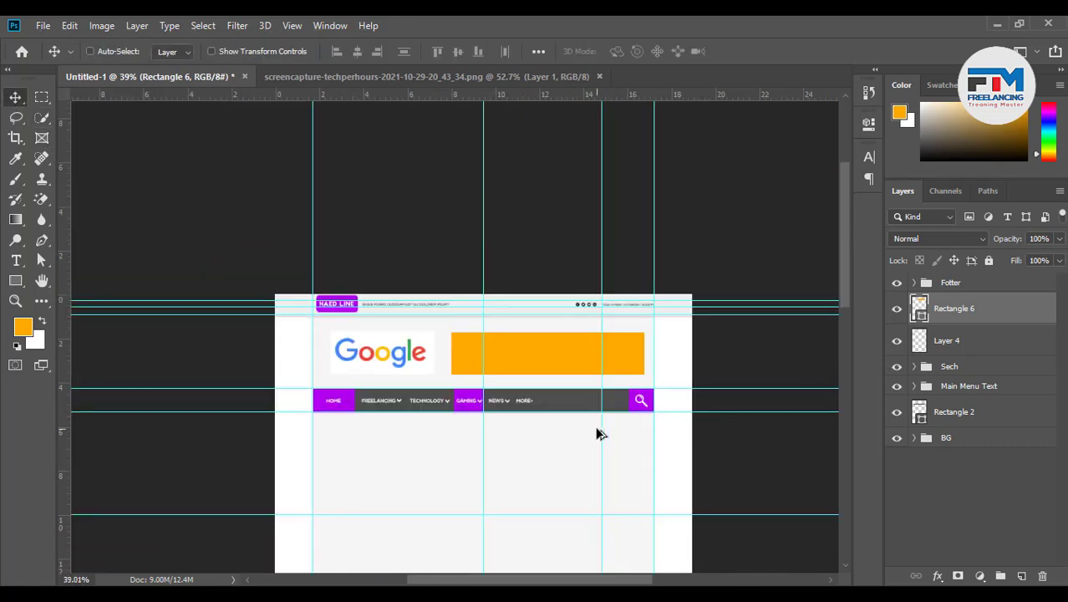
pyautogui.scroll(2, 494, 487)
# Search Google Images for 'ads' in Chrome and browse the results
pyautogui.click(334, 595)
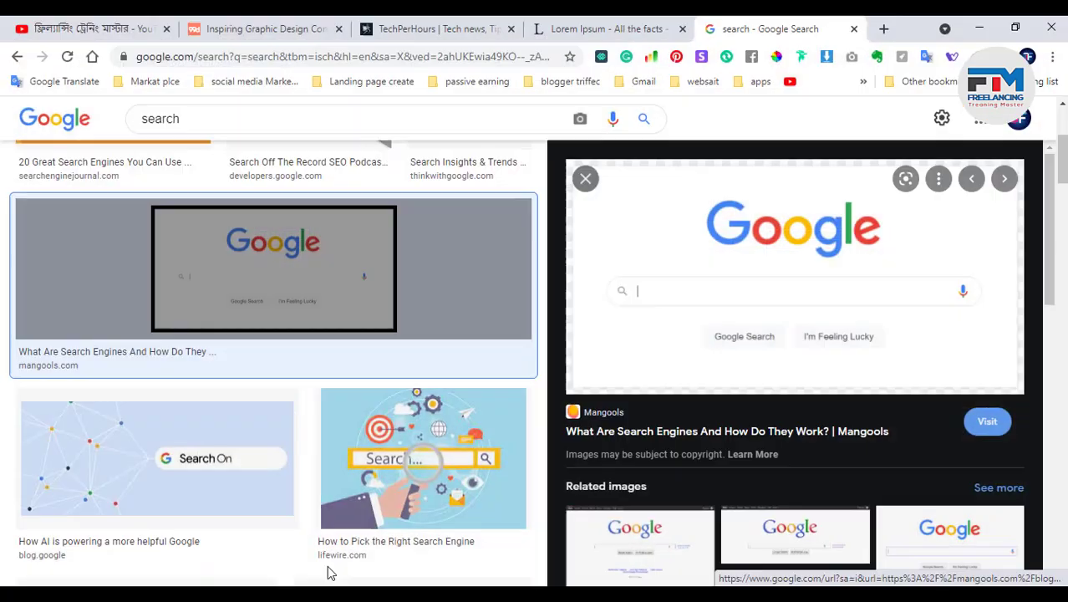
pyautogui.moveTo(195, 120); pyautogui.dragTo(101, 110)
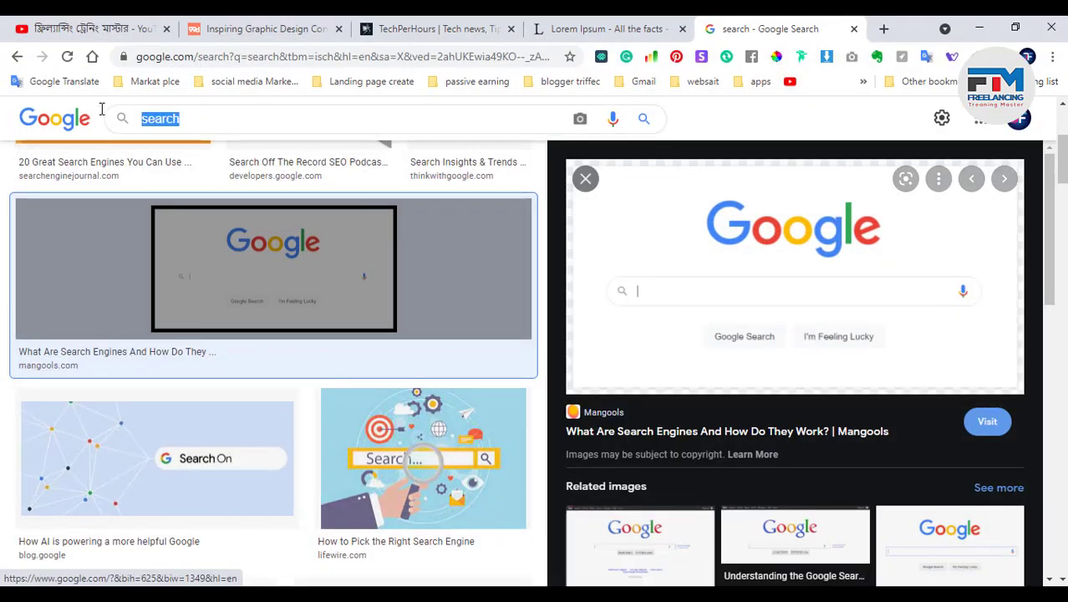
pyautogui.write('ads')
pyautogui.press('Return')
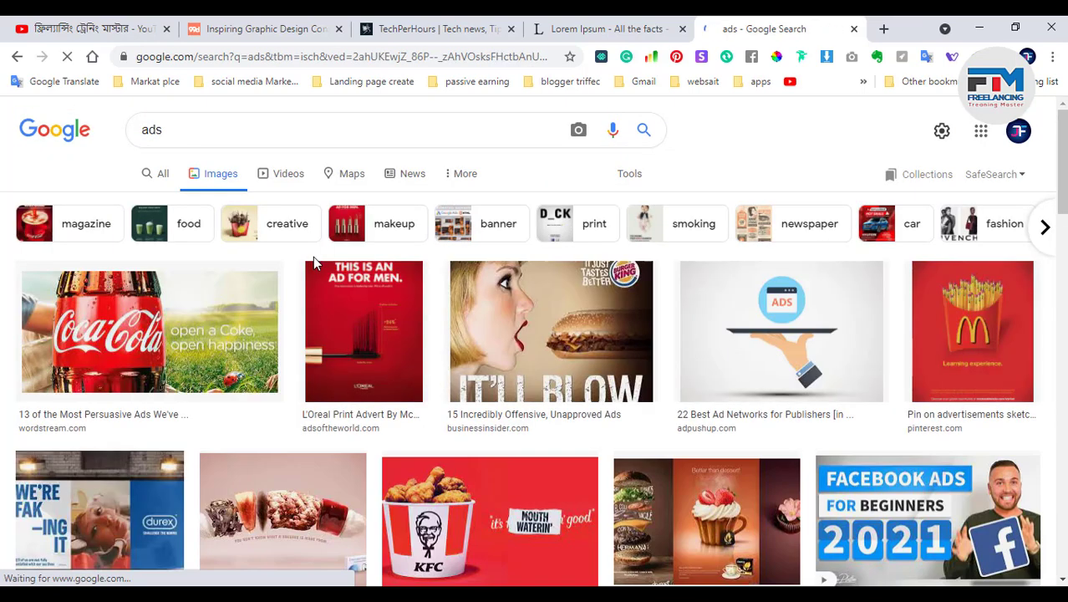
pyautogui.scroll(-3, 529, 405)
pyautogui.scroll(-4, 530, 406)
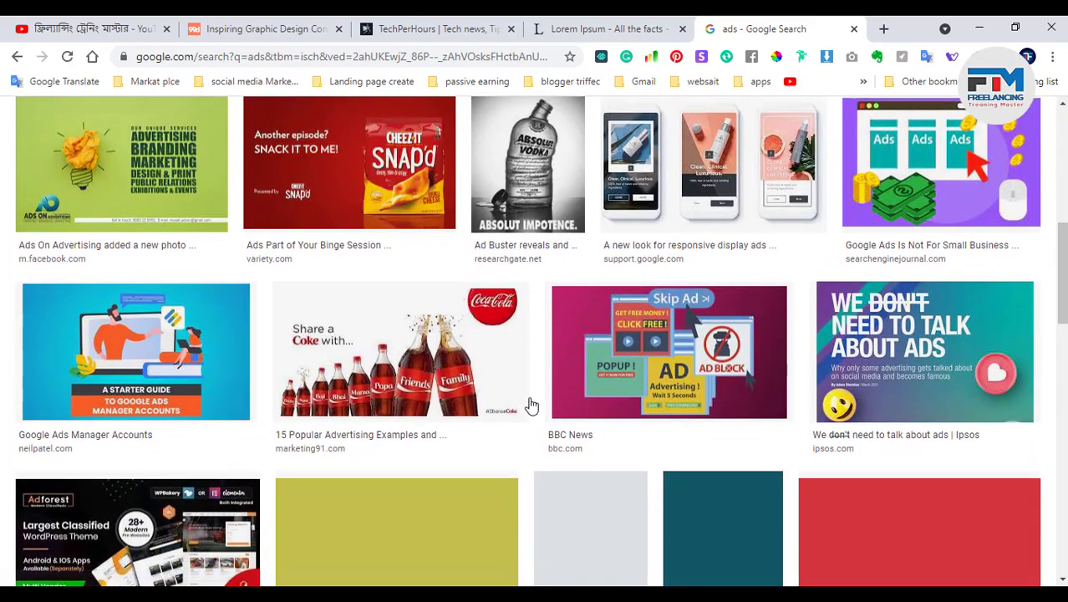
pyautogui.scroll(-3, 543, 407)
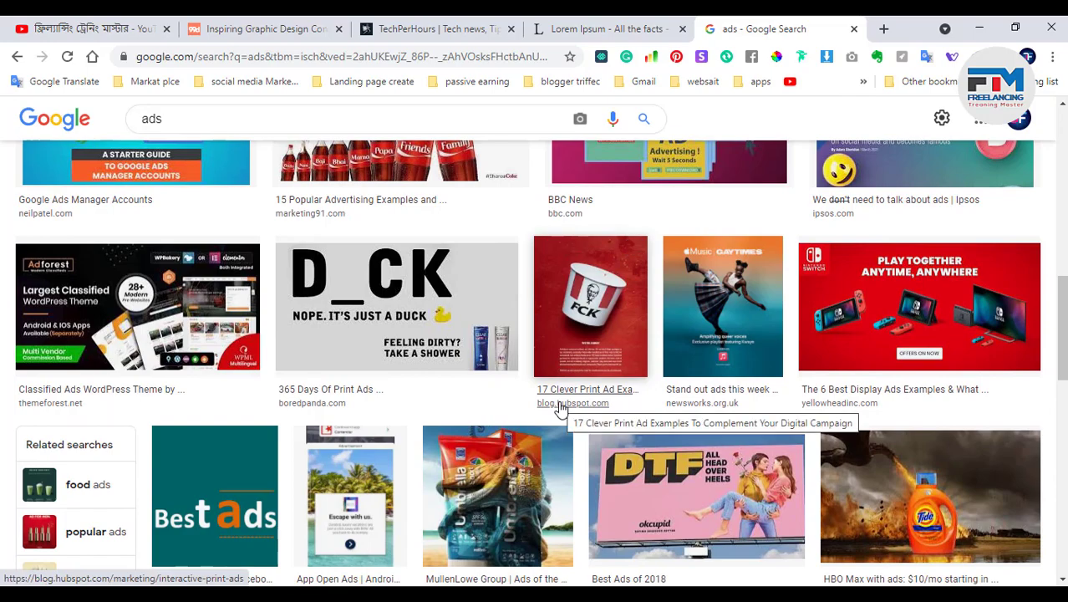
pyautogui.scroll(-6, 560, 408)
pyautogui.scroll(-8, 561, 408)
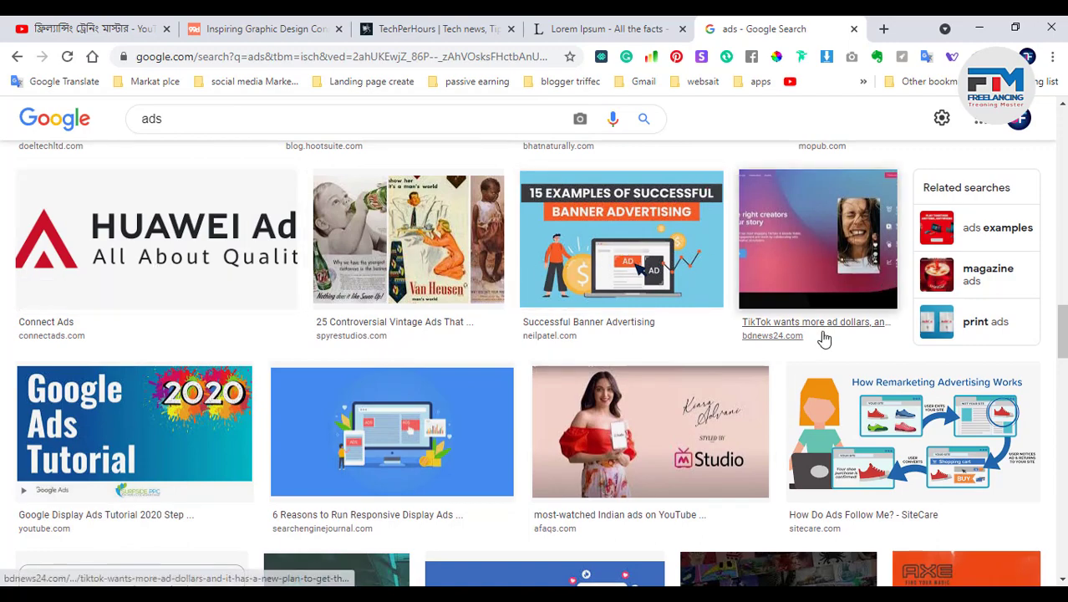
pyautogui.scroll(-5, 787, 317)
pyautogui.scroll(-1, 677, 403)
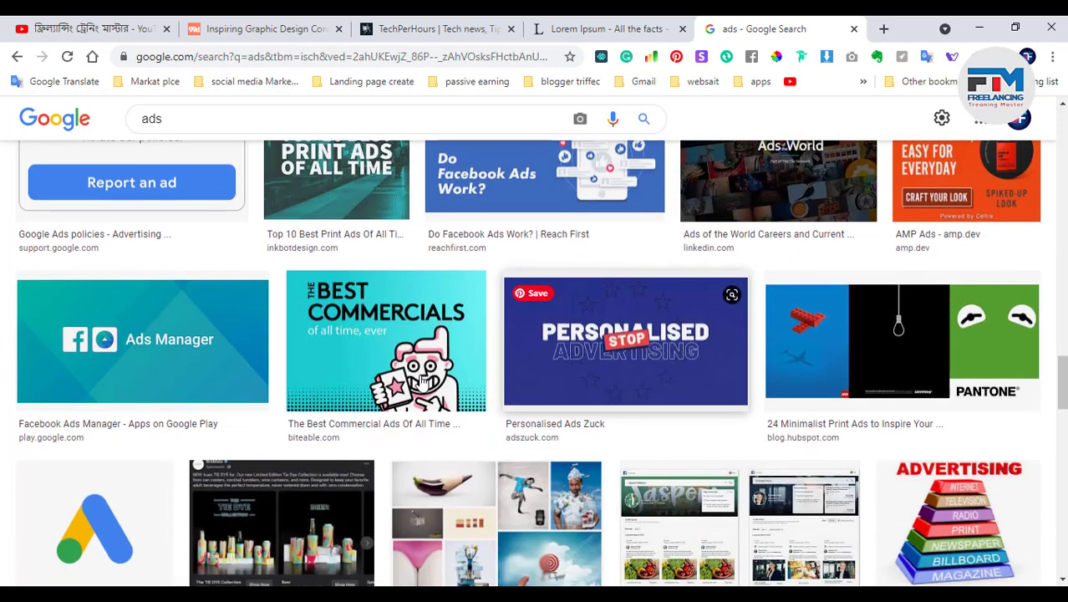
pyautogui.scroll(-1, 543, 326)
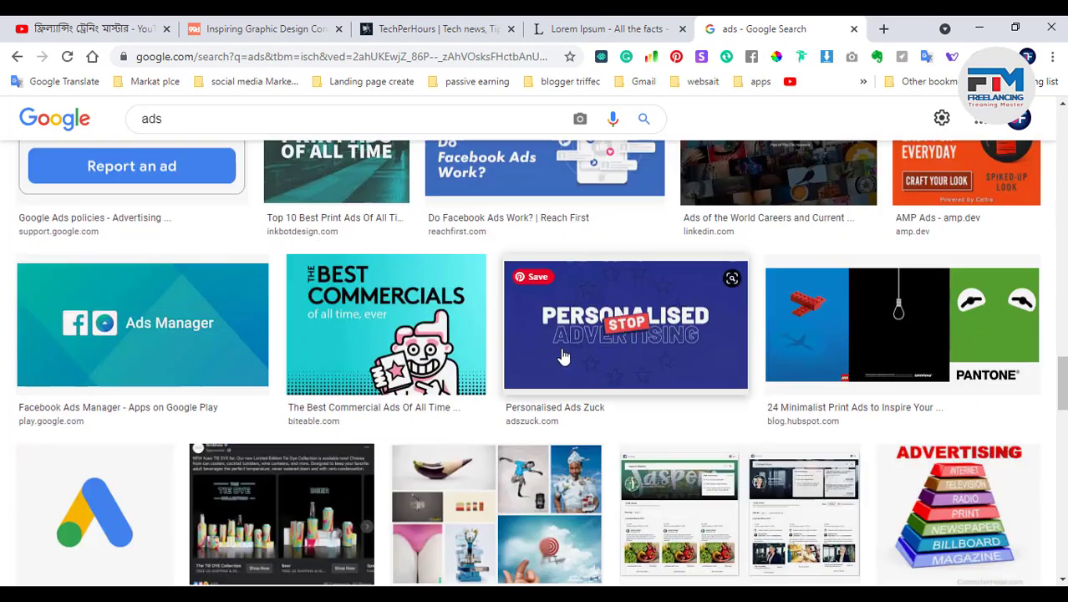
pyautogui.scroll(2, 518, 382)
# Copy the 'When to Refresh Facebook Ad Creative' image and return to the Photoshop mockup
pyautogui.click(498, 331)
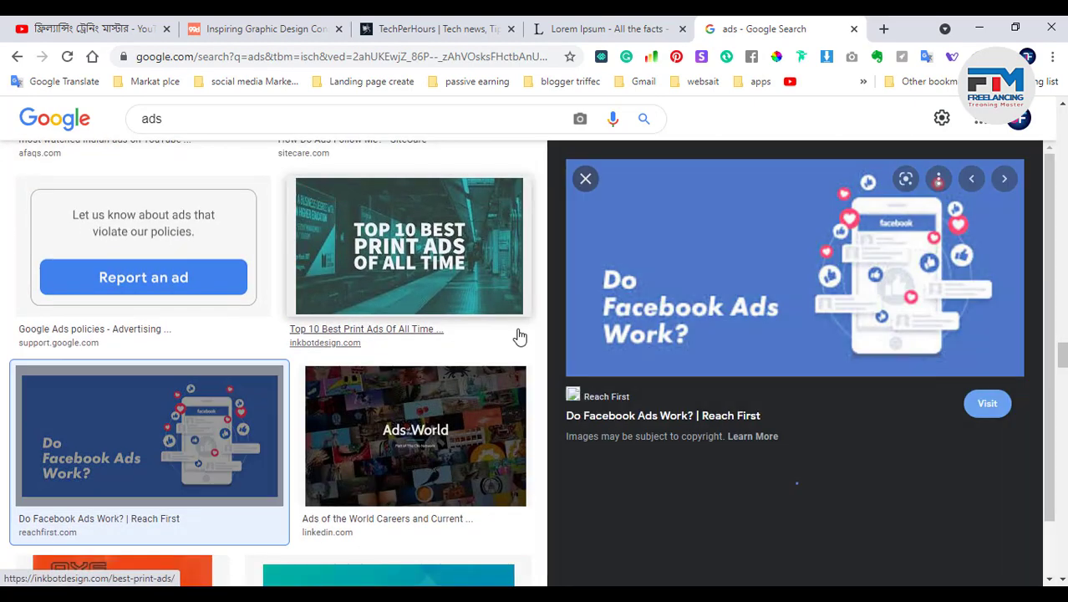
pyautogui.scroll(-4, 747, 404)
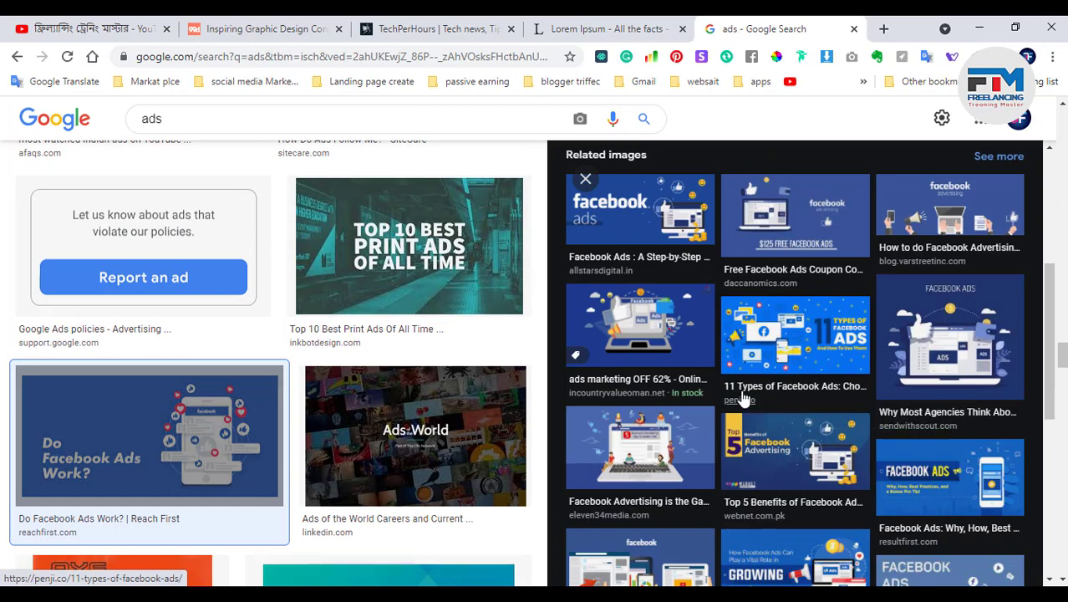
pyautogui.scroll(-2, 744, 399)
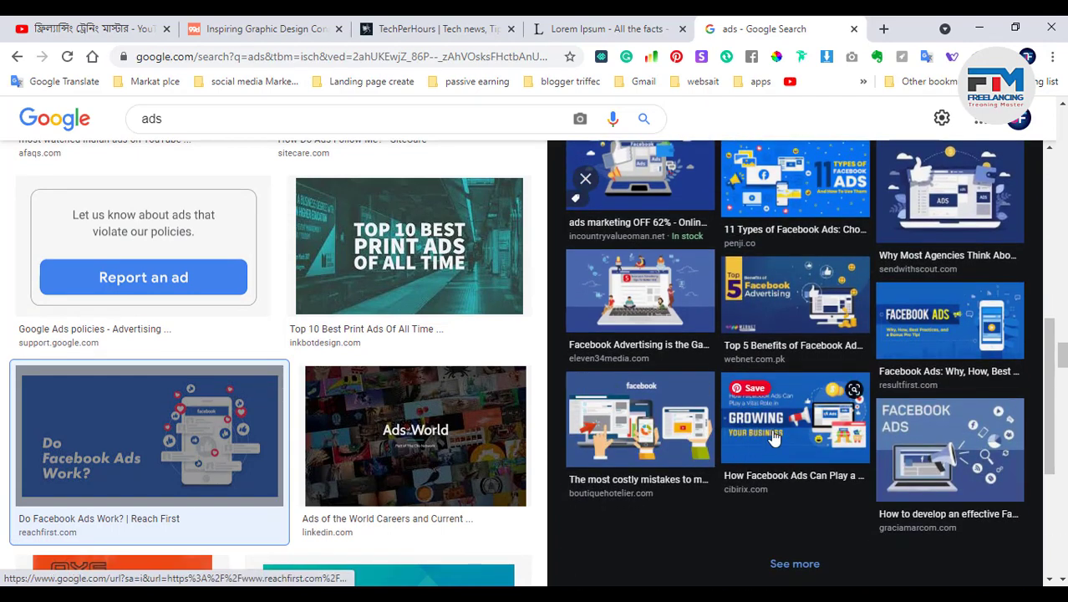
pyautogui.click(981, 339)
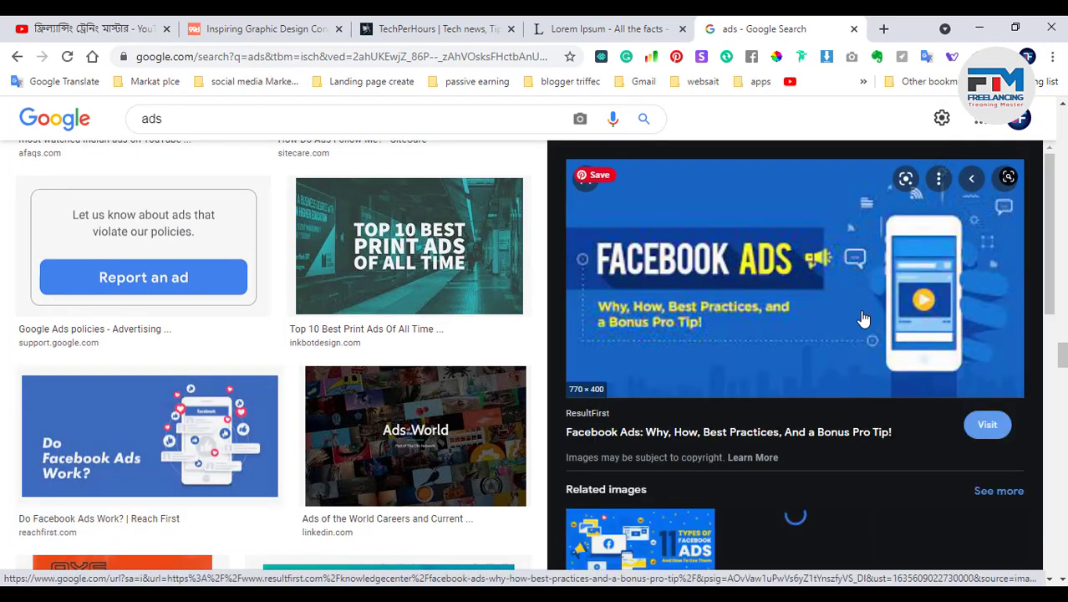
pyautogui.rightClick(730, 310)
pyautogui.rightClick(642, 315)
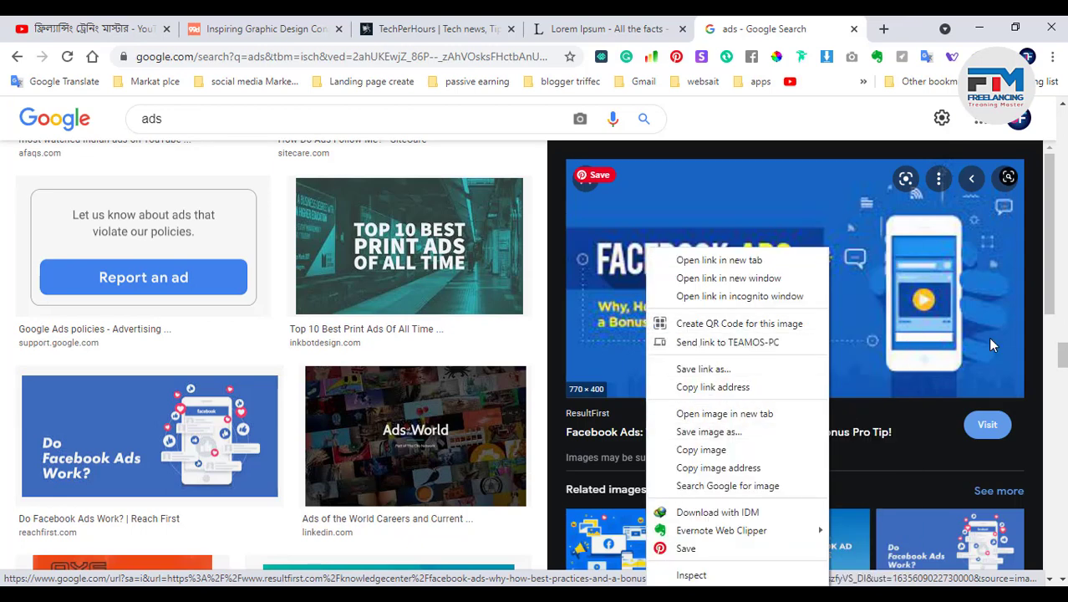
pyautogui.click(905, 23)
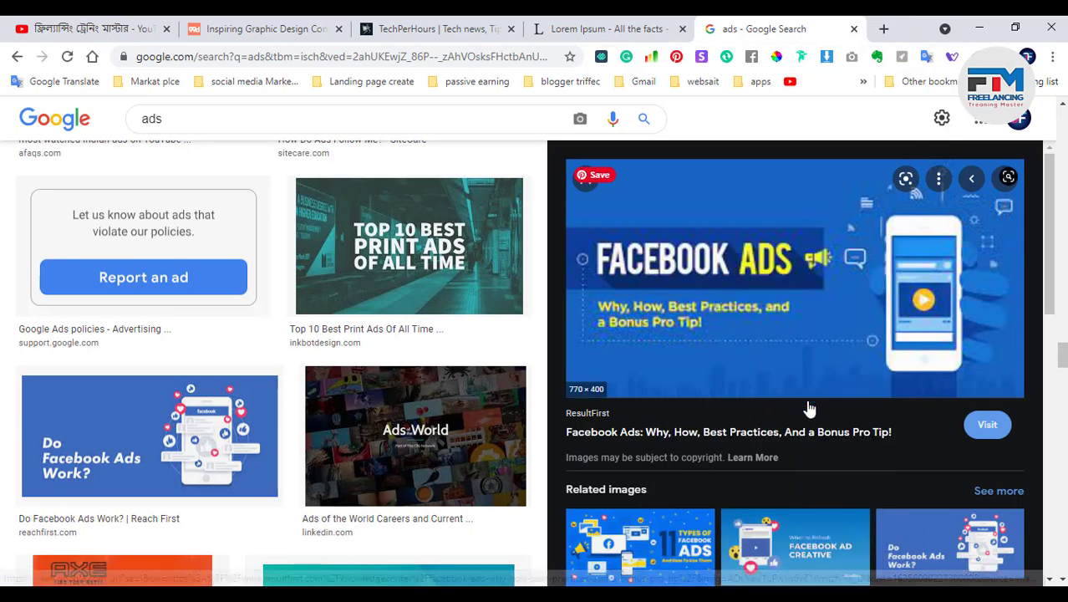
pyautogui.scroll(-3, 808, 410)
pyautogui.click(815, 330)
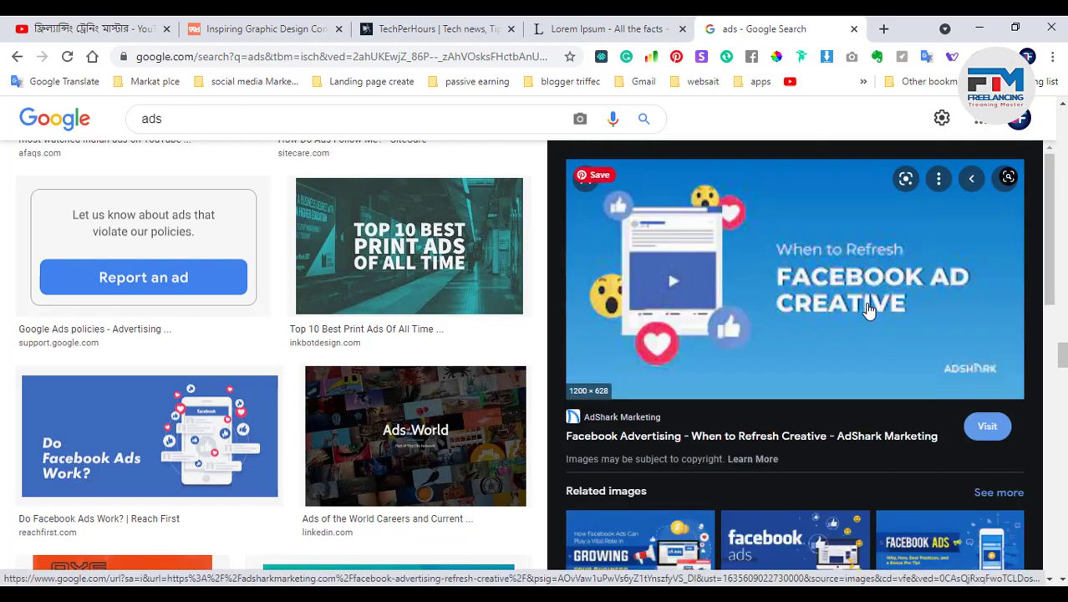
pyautogui.scroll(2, 869, 311)
pyautogui.rightClick(833, 245)
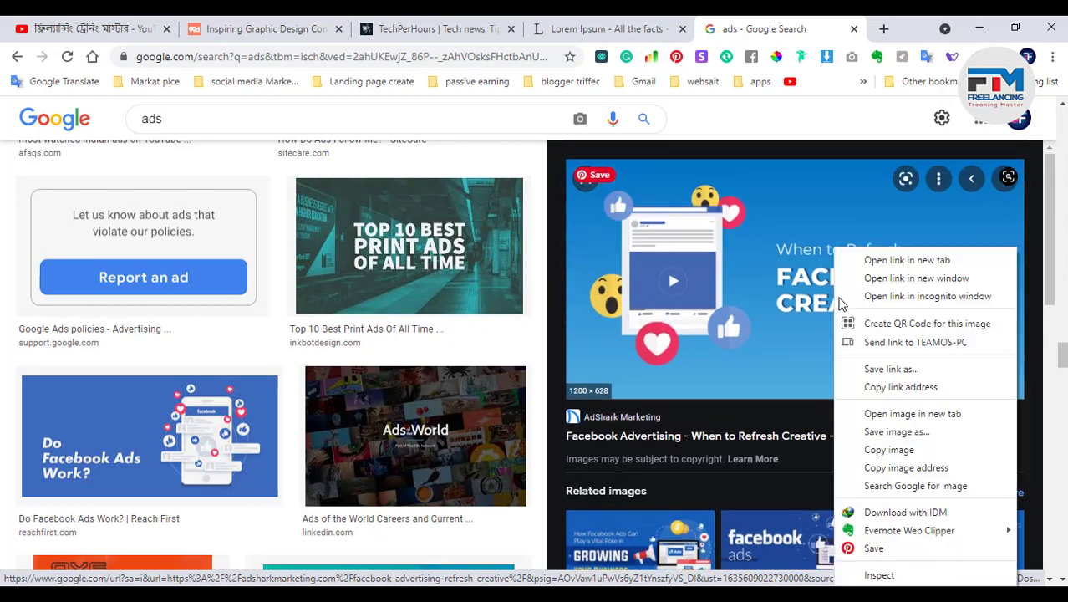
pyautogui.click(897, 446)
pyautogui.click(979, 26)
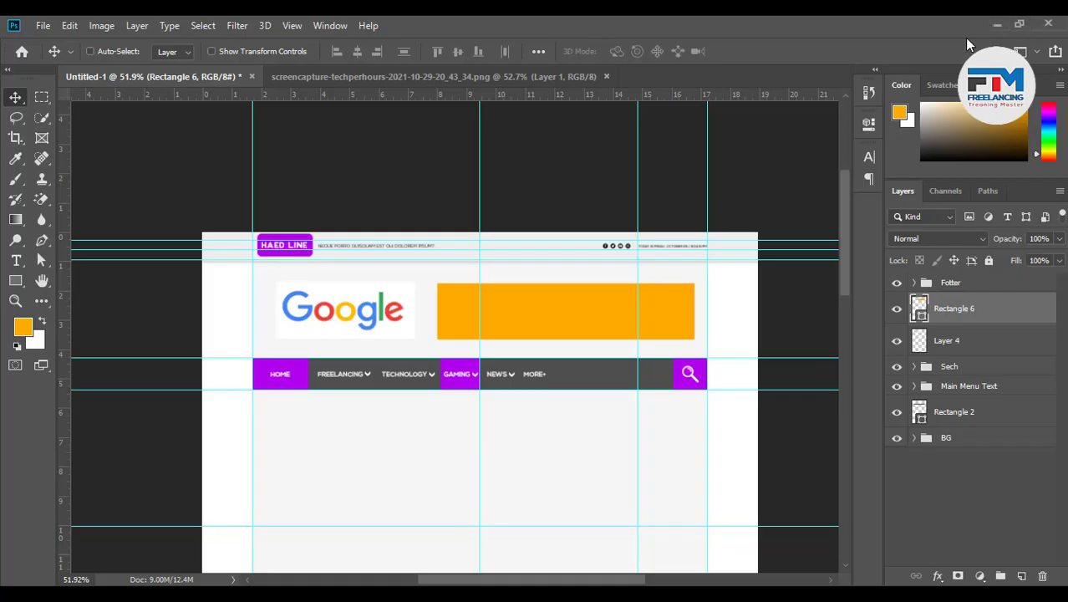
# Paste the ad image as Layer 5, clip it to Rectangle 6, and scale it to 54.6% over the banner
pyautogui.hotkey('ctrl', 'v')
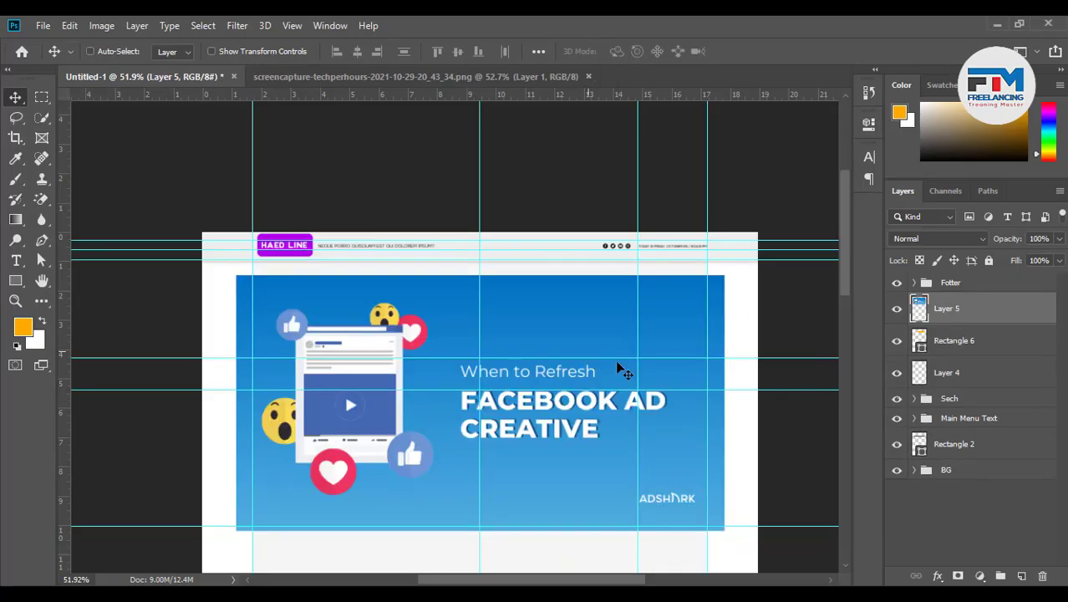
pyautogui.scroll(1, 616, 361)
pyautogui.rightClick(987, 328)
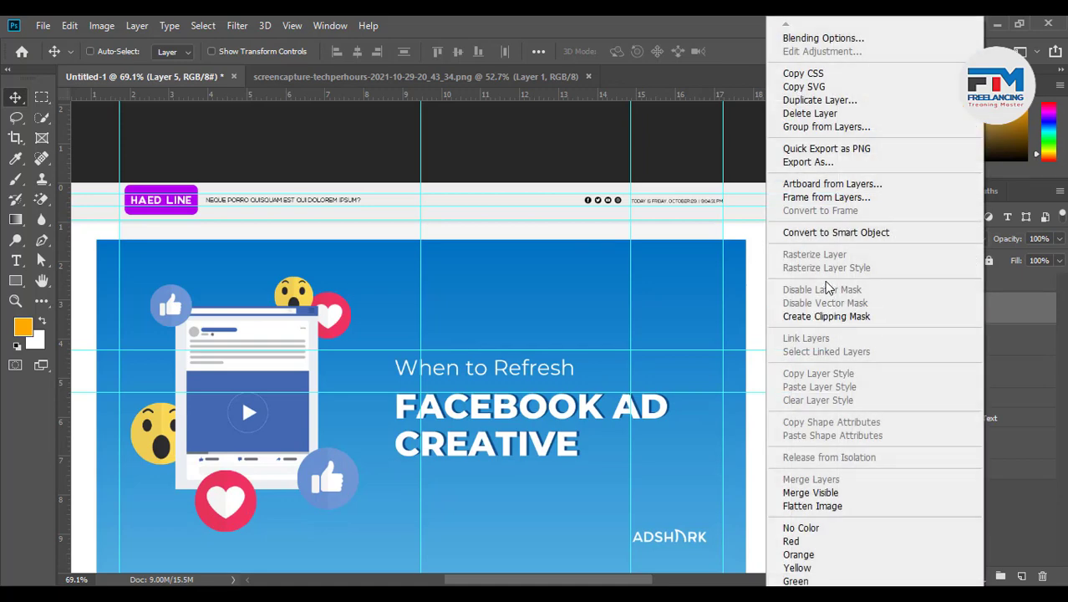
pyautogui.click(824, 317)
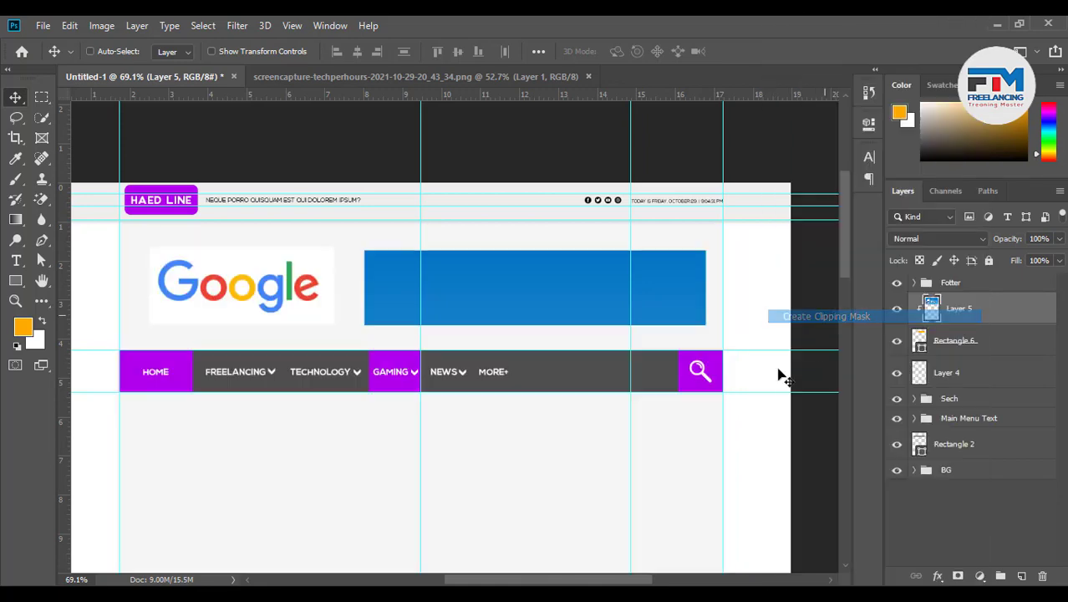
pyautogui.press('ctrl')
pyautogui.hotkey('ctrl', 't')
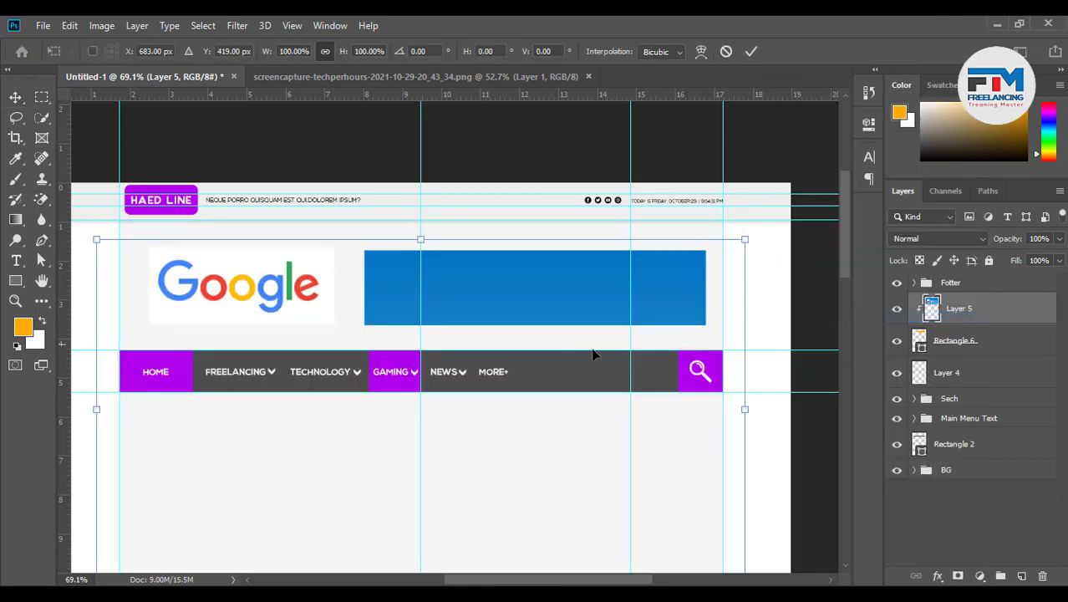
pyautogui.moveTo(140, 410); pyautogui.dragTo(353, 383)
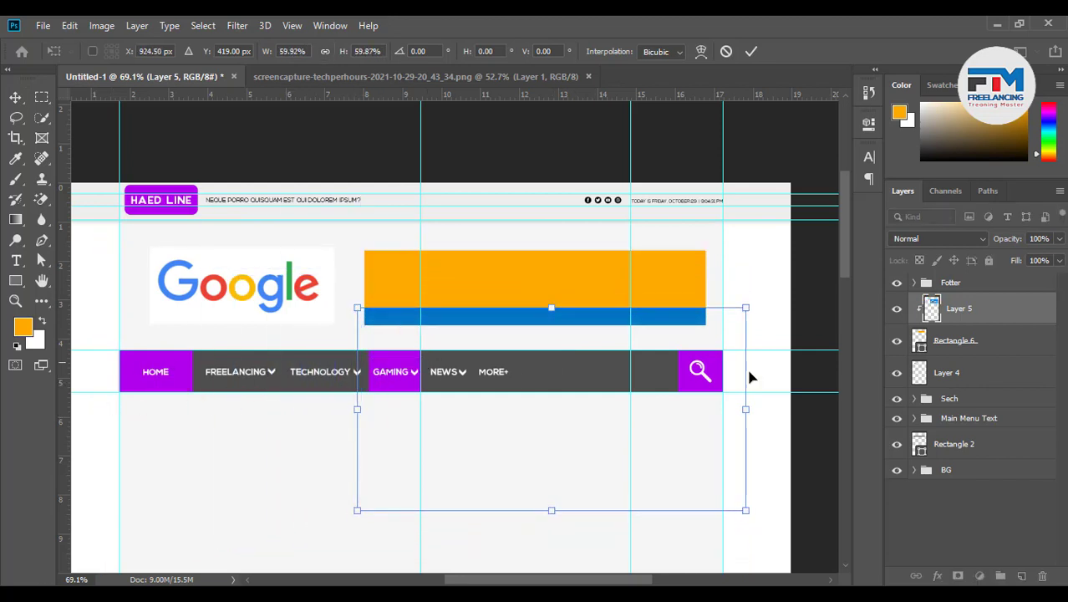
pyautogui.moveTo(755, 410); pyautogui.dragTo(712, 410)
pyautogui.moveTo(611, 434); pyautogui.dragTo(612, 319)
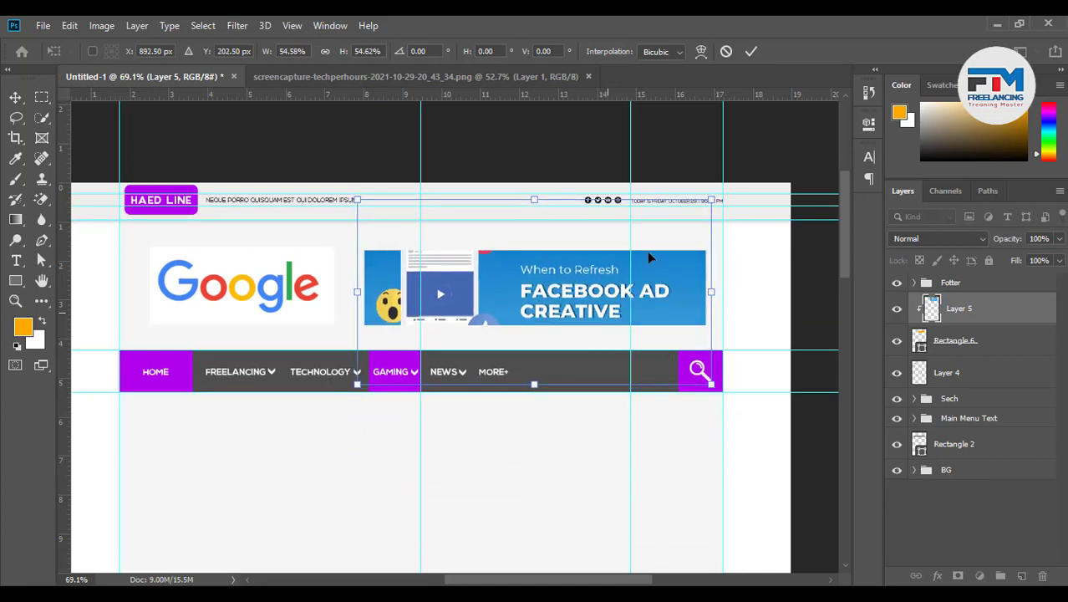
pyautogui.click(751, 51)
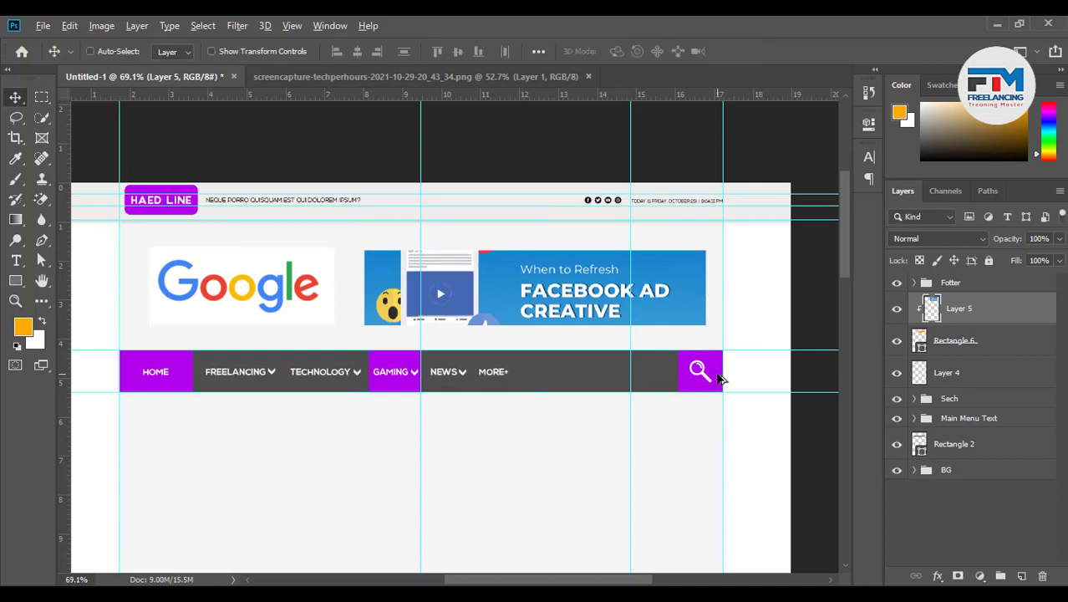
# Move the lower horizontal guide slightly down
pyautogui.scroll(-2, 719, 378)
pyautogui.scroll(-1, 618, 410)
pyautogui.scroll(-2, 531, 350)
pyautogui.scroll(2, 515, 381)
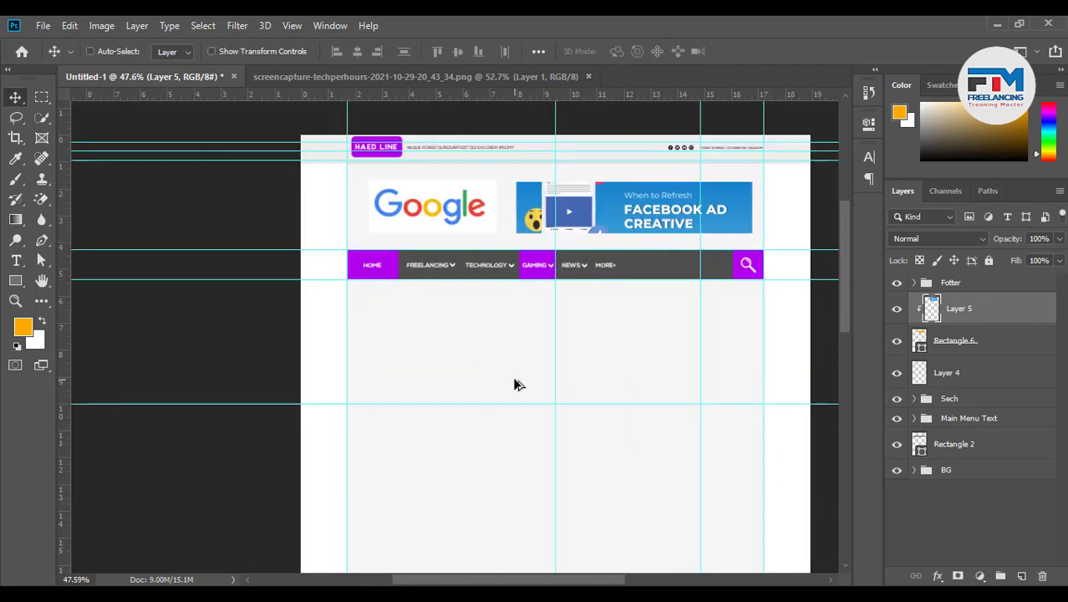
pyautogui.scroll(1, 515, 384)
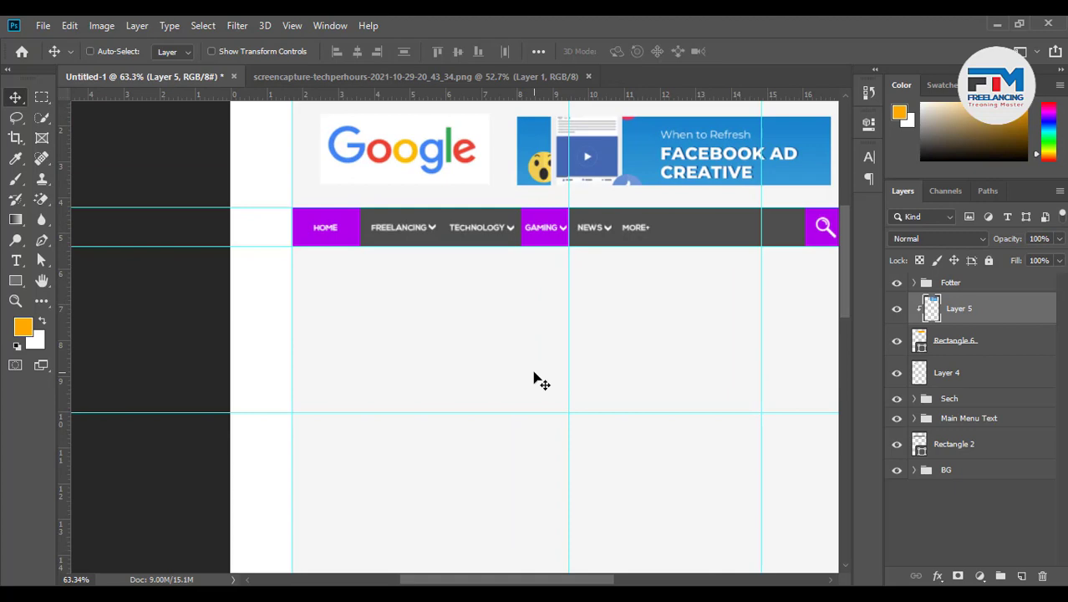
pyautogui.scroll(-3, 539, 402)
pyautogui.scroll(2, 546, 429)
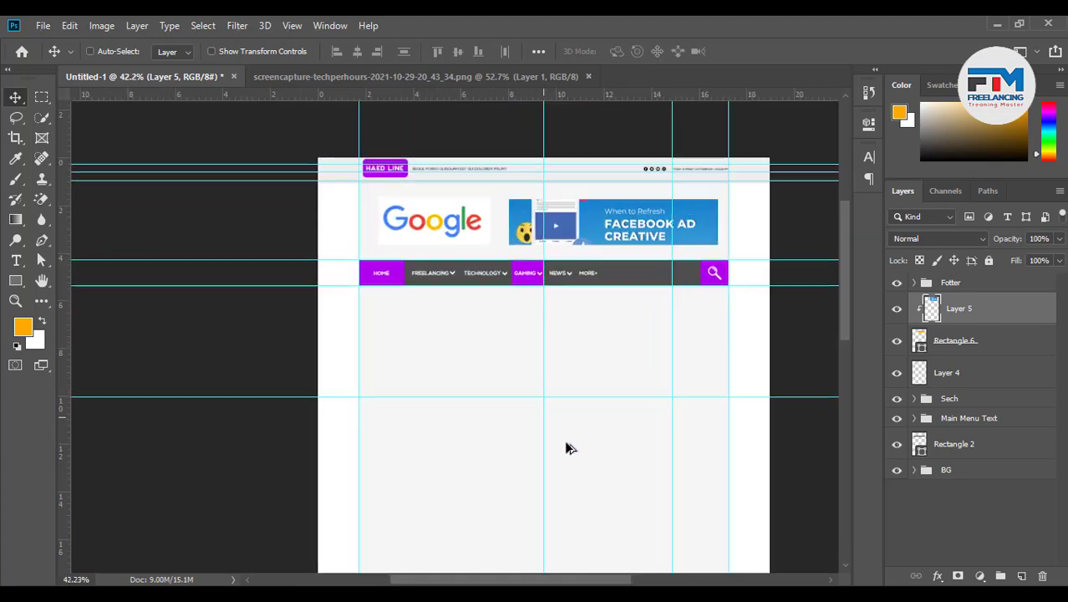
pyautogui.scroll(-1, 586, 442)
pyautogui.scroll(1, 611, 410)
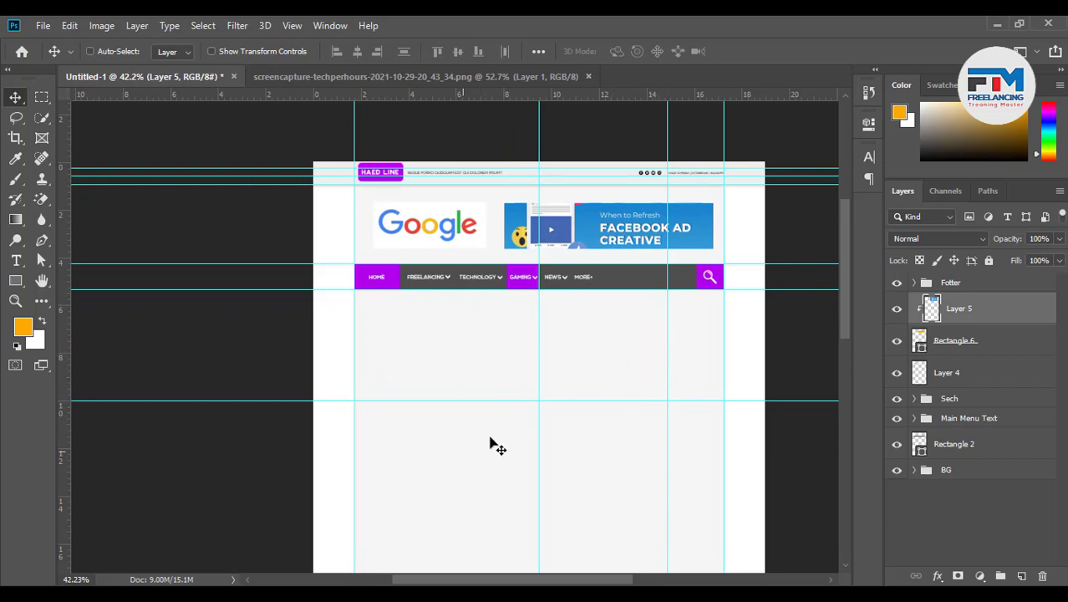
pyautogui.scroll(1, 498, 422)
pyautogui.moveTo(501, 394); pyautogui.dragTo(501, 411)
pyautogui.scroll(2, 456, 353)
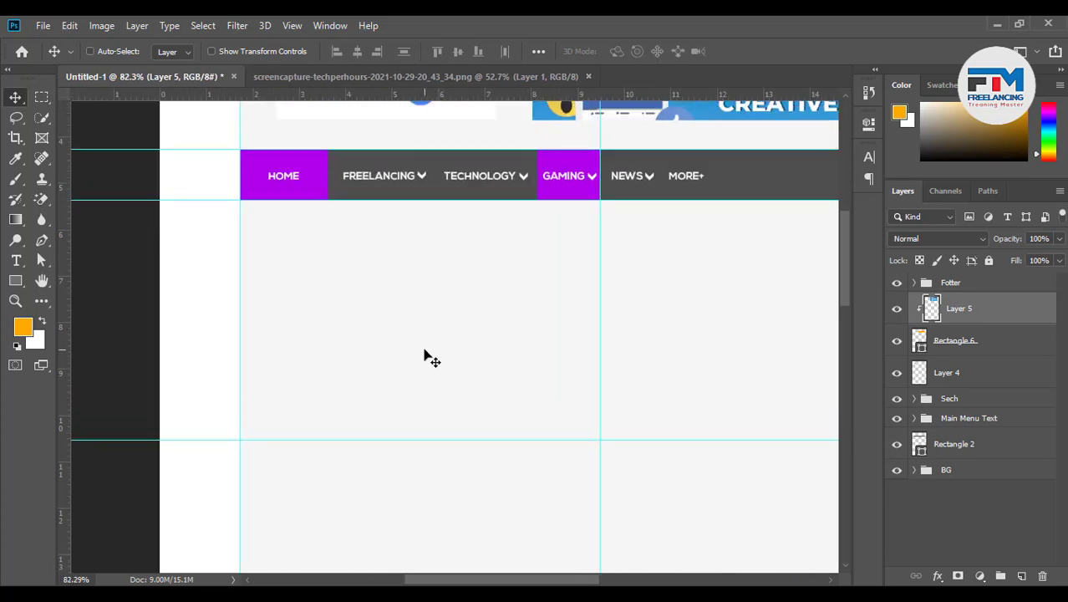
# Draw orange Rectangle 7 under the nav bar and trim its height to 96.26%, leaving a gap below the menu
pyautogui.click(16, 280)
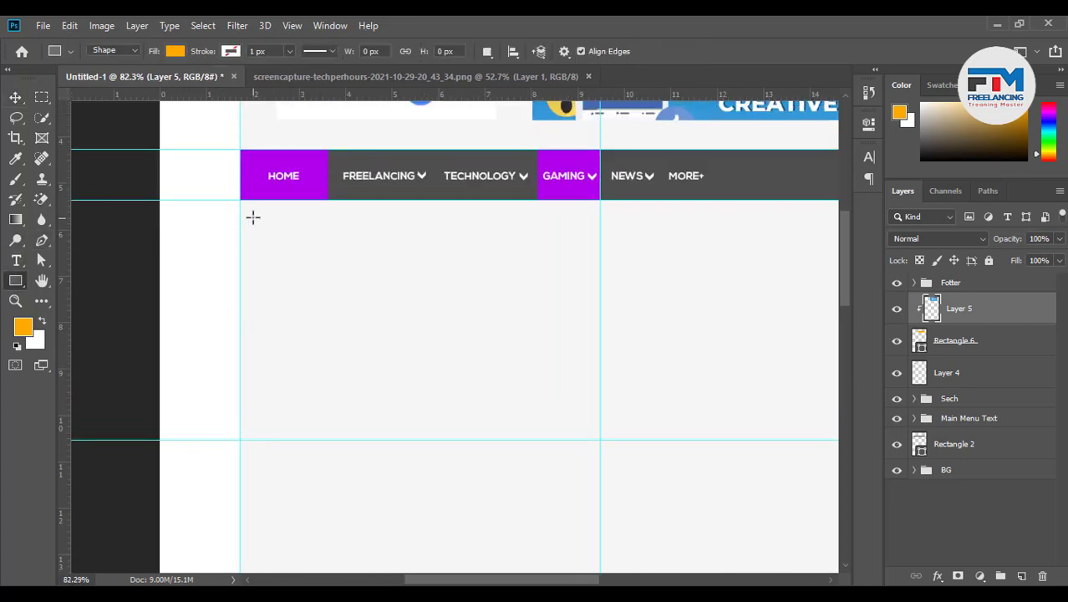
pyautogui.moveTo(241, 201)
pyautogui.mouseDown()
pyautogui.moveTo(350, 308)
pyautogui.moveTo(598, 438)
pyautogui.mouseUp()
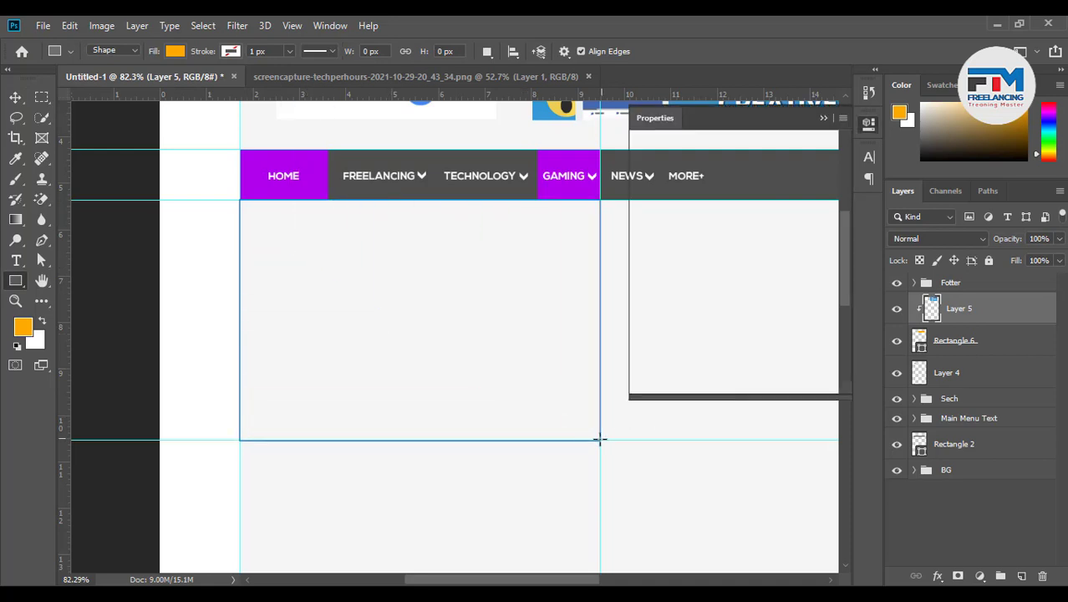
pyautogui.click(823, 117)
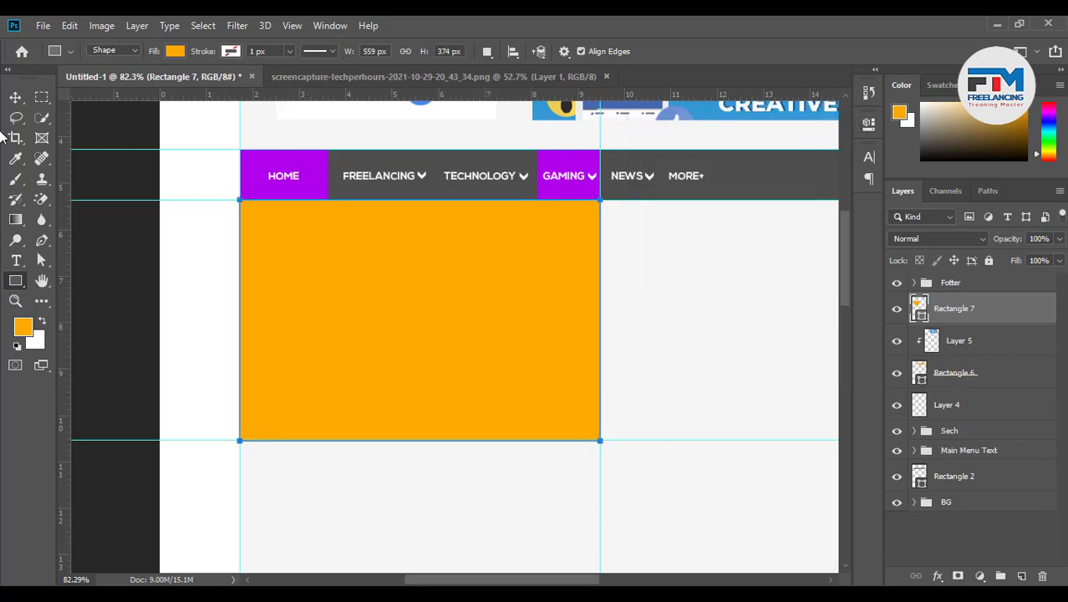
pyautogui.click(15, 97)
pyautogui.scroll(3, 312, 284)
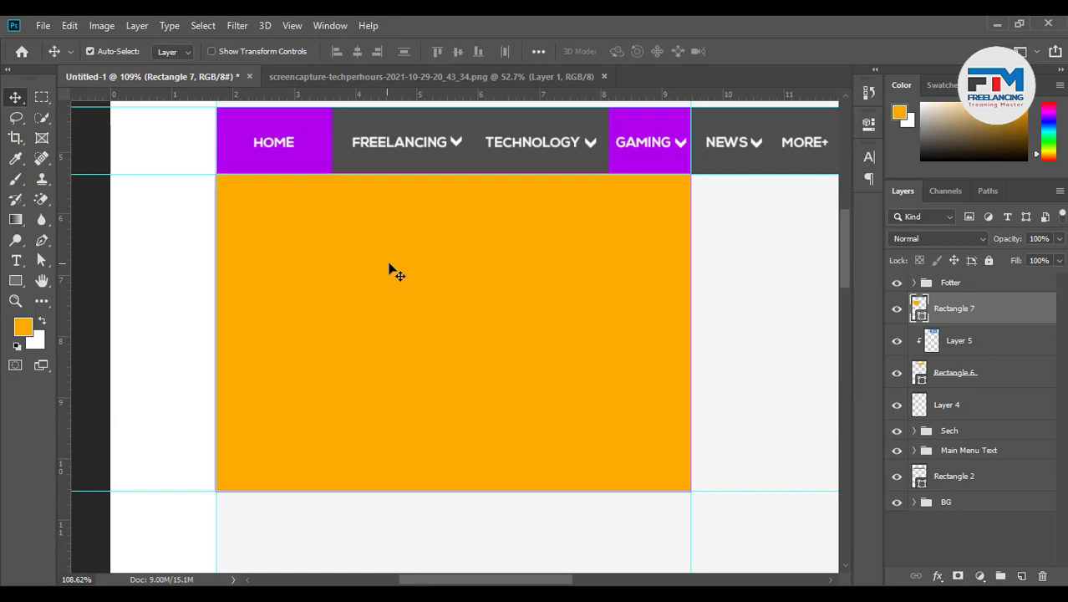
pyautogui.hotkey('ctrl', 't')
pyautogui.moveTo(454, 175); pyautogui.dragTo(454, 185)
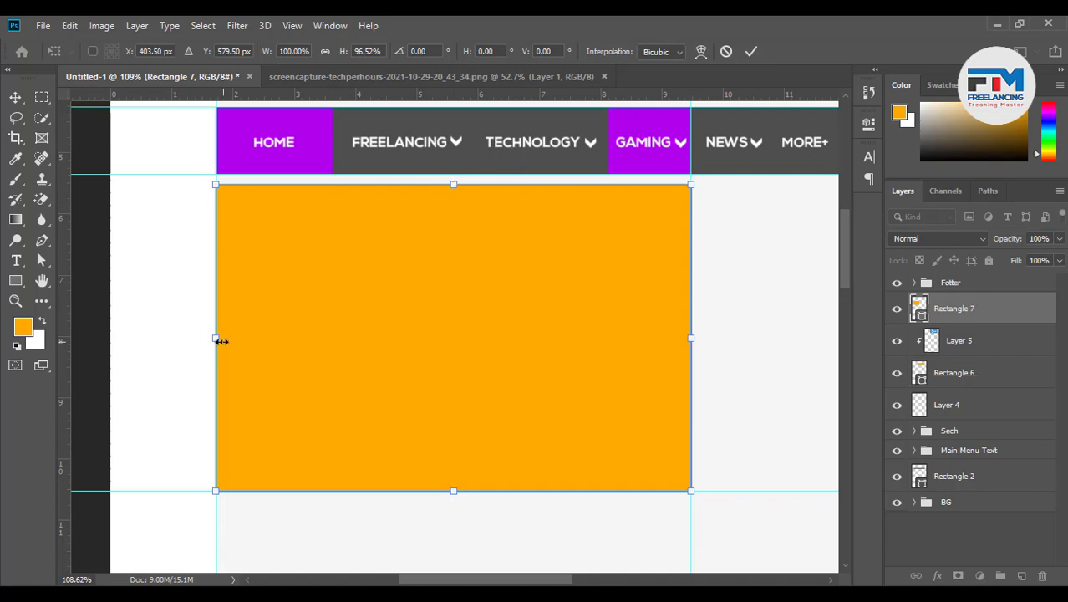
pyautogui.moveTo(455, 491); pyautogui.dragTo(454, 490)
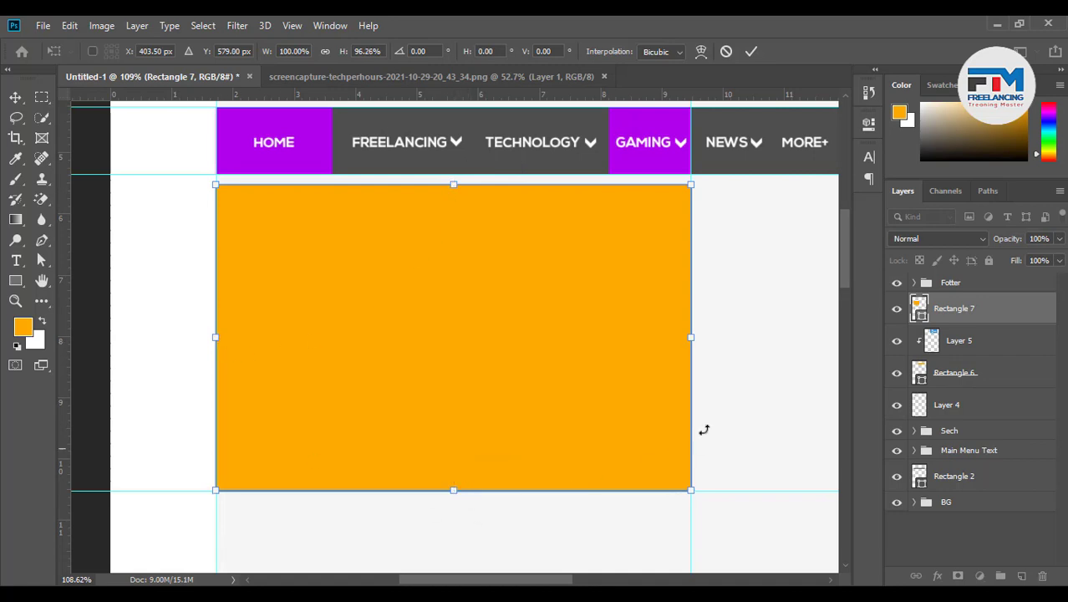
pyautogui.click(751, 51)
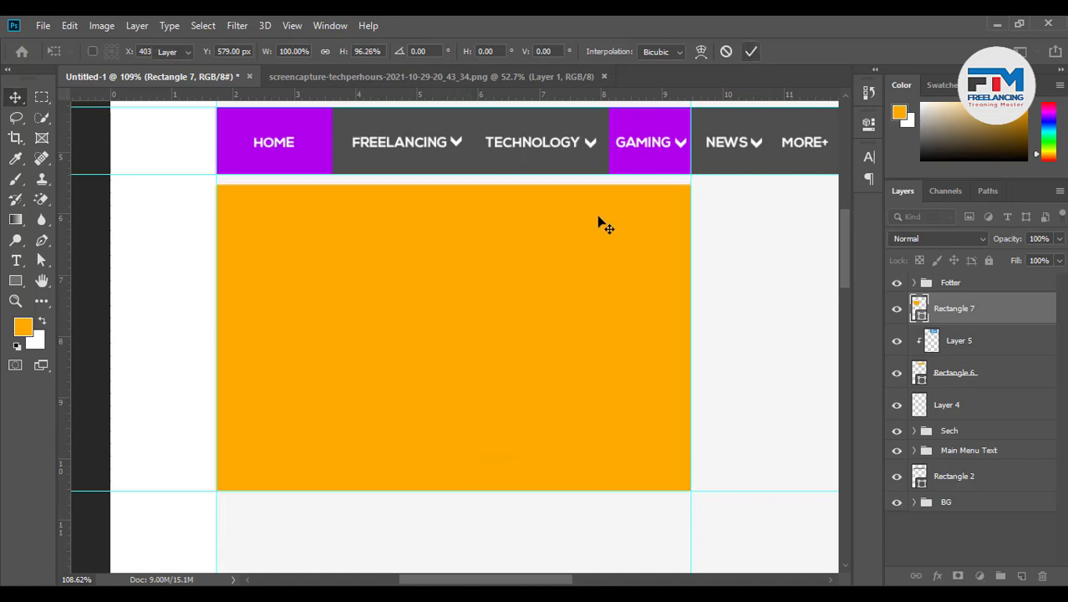
pyautogui.scroll(-5, 458, 383)
pyautogui.scroll(3, 525, 462)
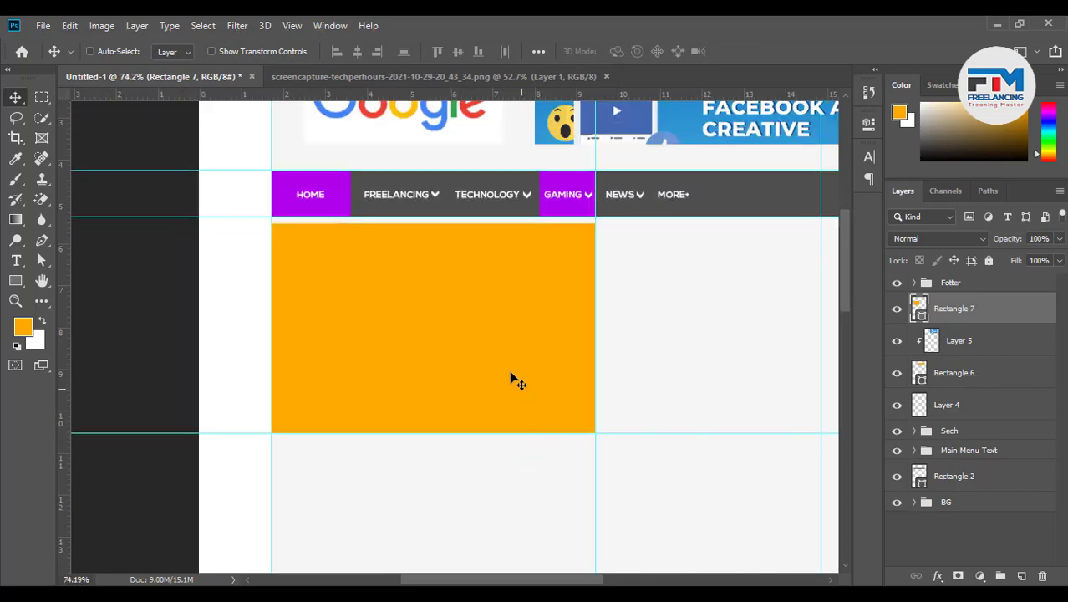
# Add a drop shadow to Rectangle 7 with 145° angle, 29% opacity and 4 px size
pyautogui.doubleClick(1010, 322)
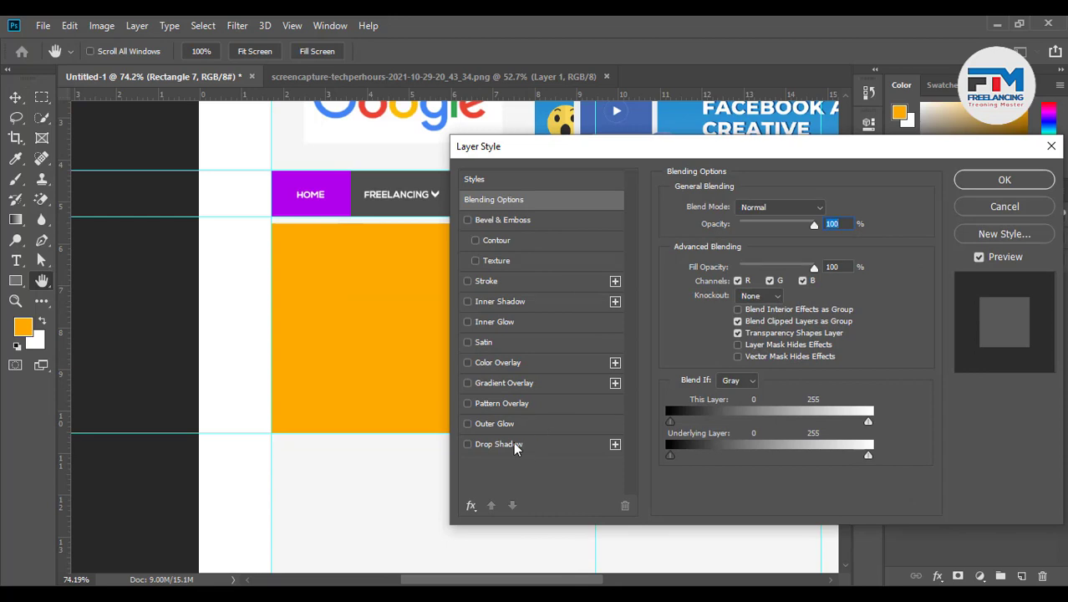
pyautogui.click(500, 444)
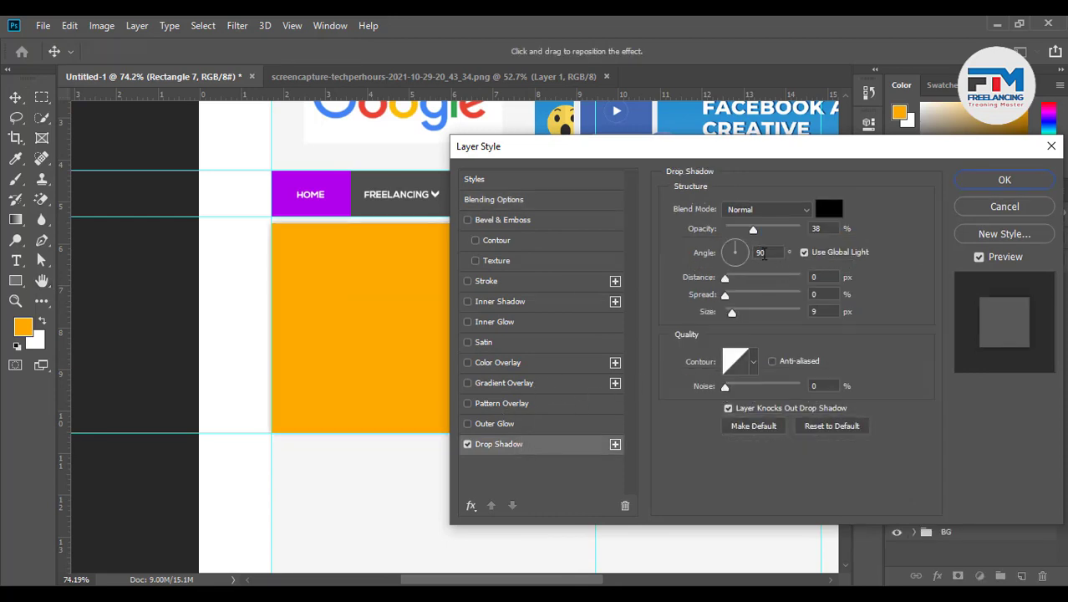
pyautogui.doubleClick(762, 254)
pyautogui.moveTo(762, 254); pyautogui.dragTo(730, 254)
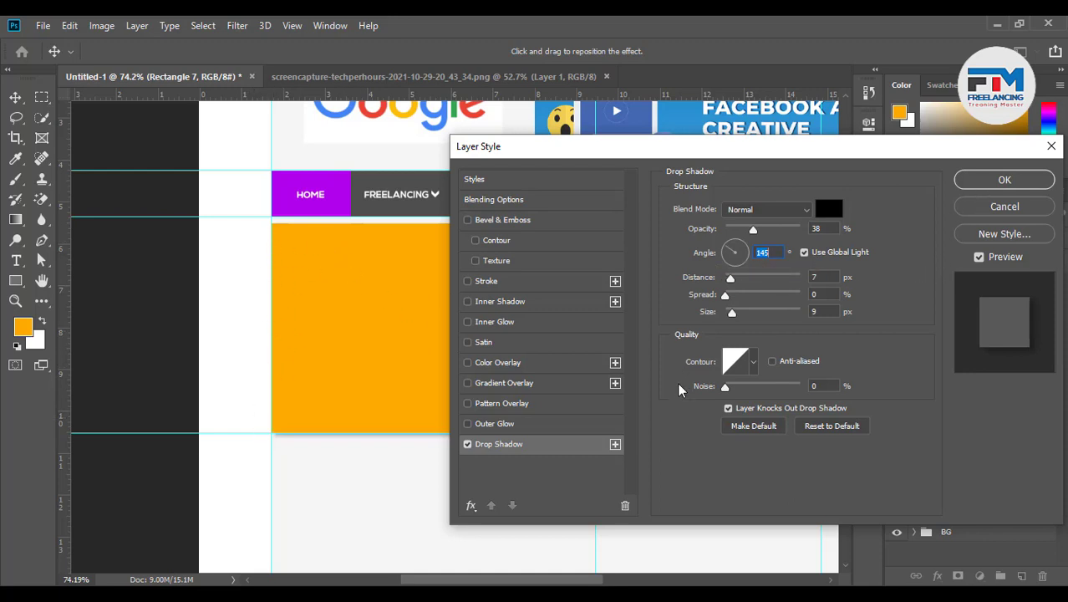
pyautogui.moveTo(753, 231); pyautogui.dragTo(747, 231)
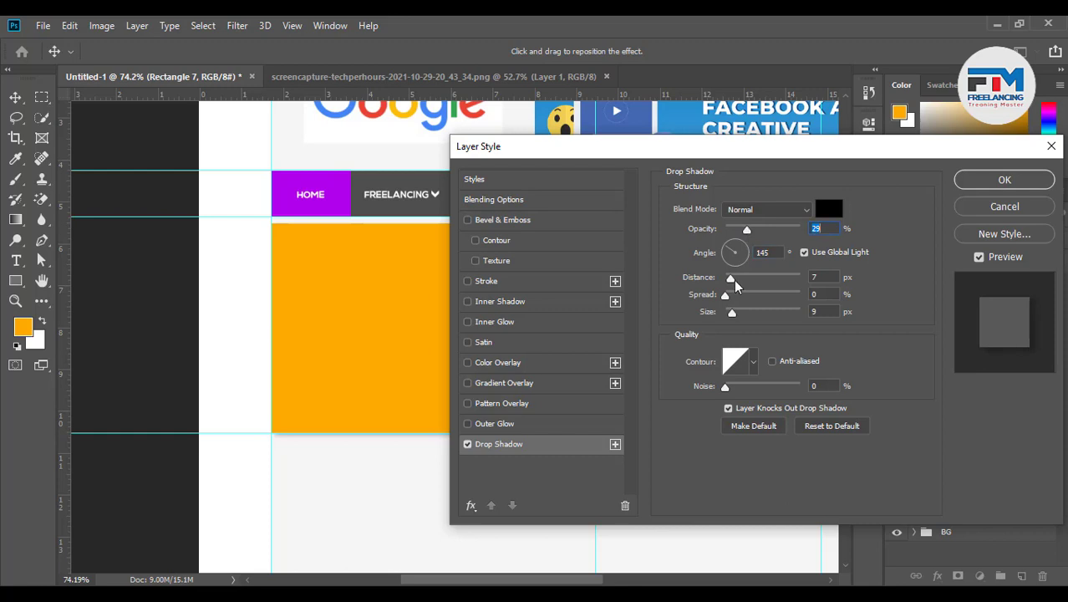
pyautogui.moveTo(732, 313); pyautogui.dragTo(729, 314)
pyautogui.click(985, 181)
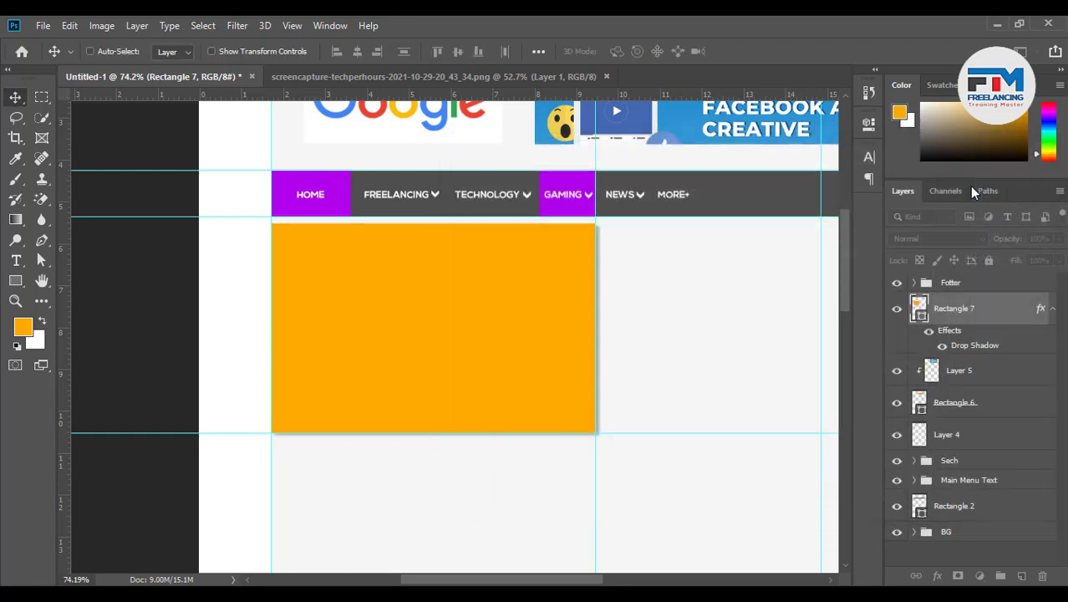
pyautogui.scroll(4, 627, 422)
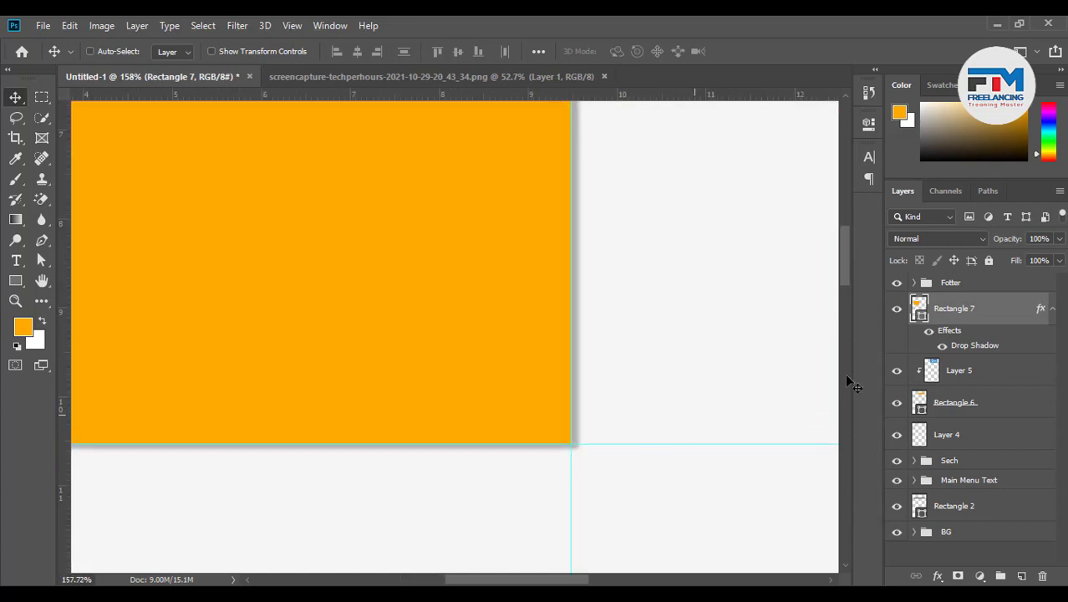
pyautogui.scroll(-5, 583, 439)
pyautogui.scroll(1, 698, 444)
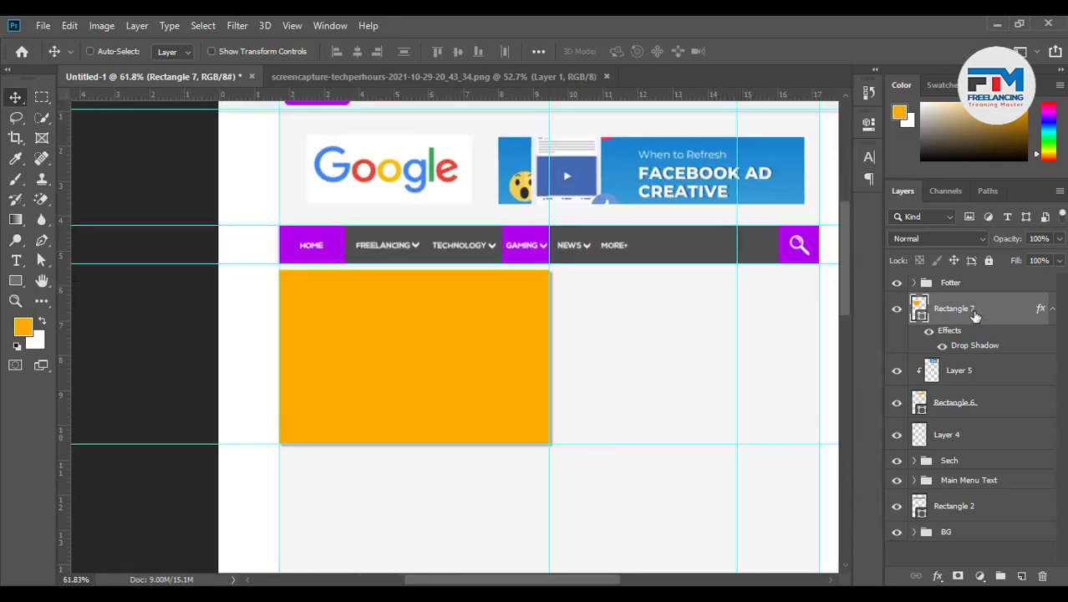
# Adjust the drop shadow to 5 px distance and 6 px size
pyautogui.doubleClick(1012, 316)
pyautogui.moveTo(575, 155); pyautogui.dragTo(779, 148)
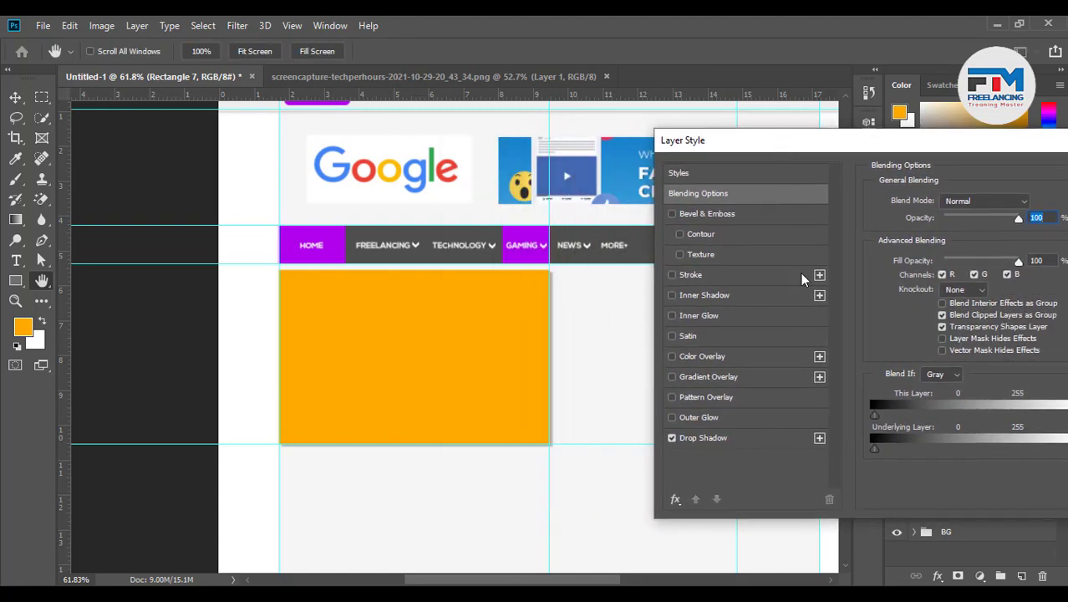
pyautogui.click(724, 437)
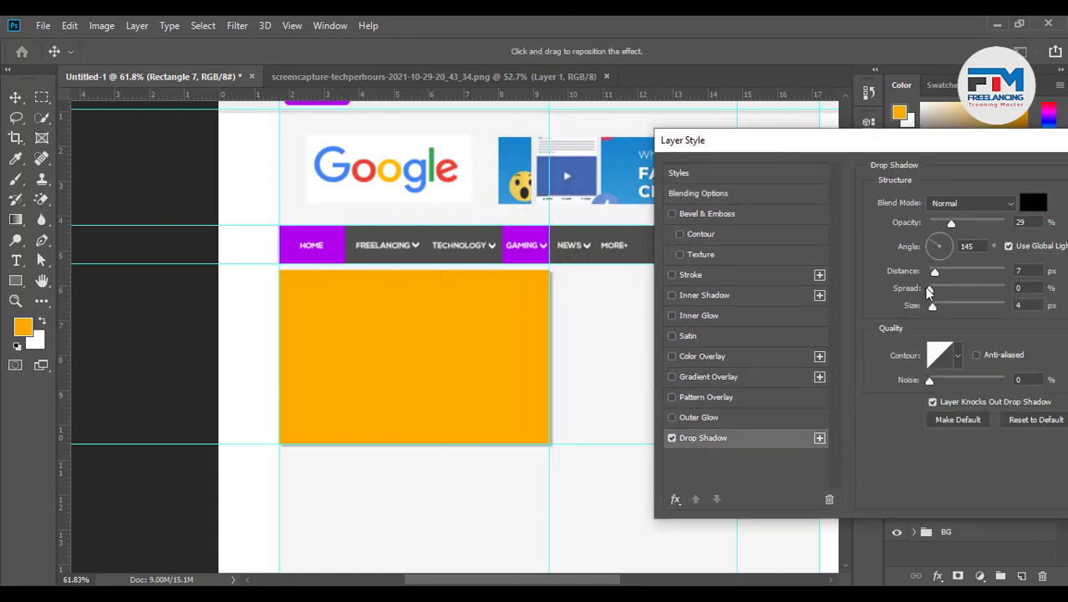
pyautogui.moveTo(936, 274); pyautogui.dragTo(937, 276)
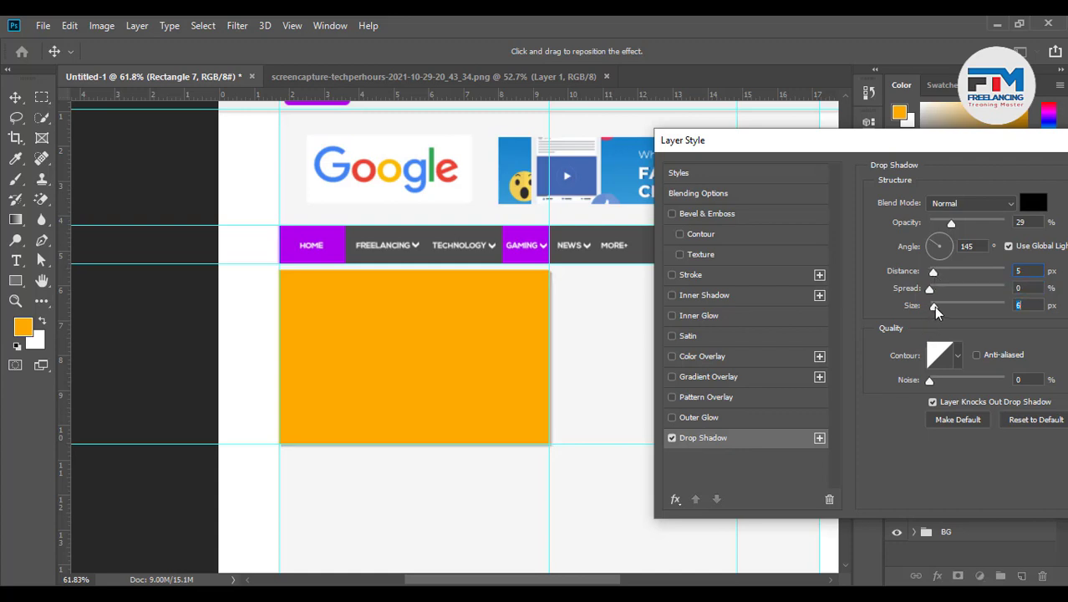
pyautogui.moveTo(901, 142); pyautogui.dragTo(783, 169)
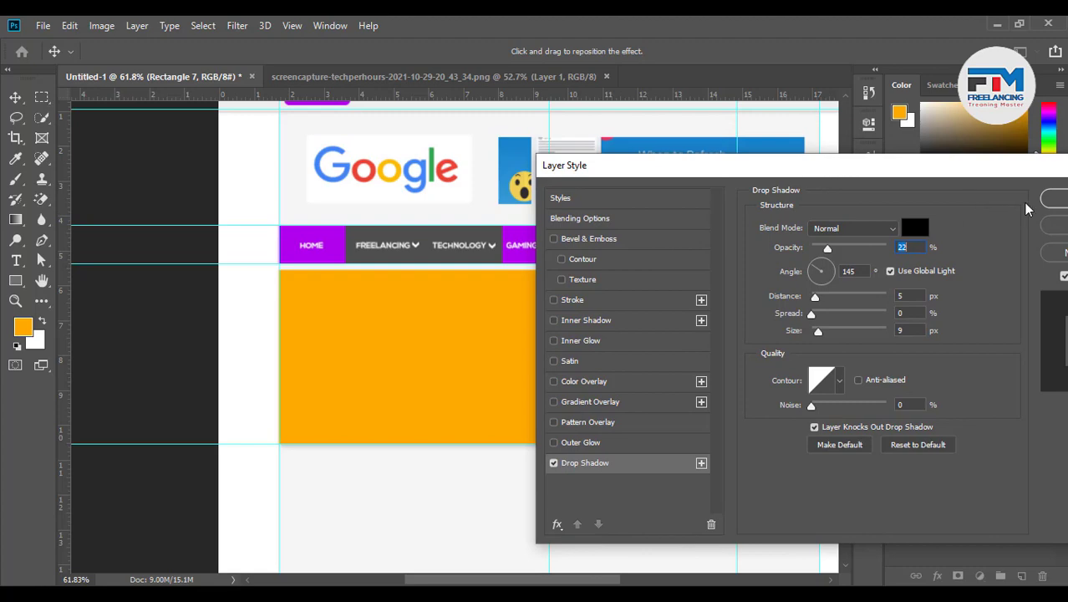
pyautogui.click(1038, 206)
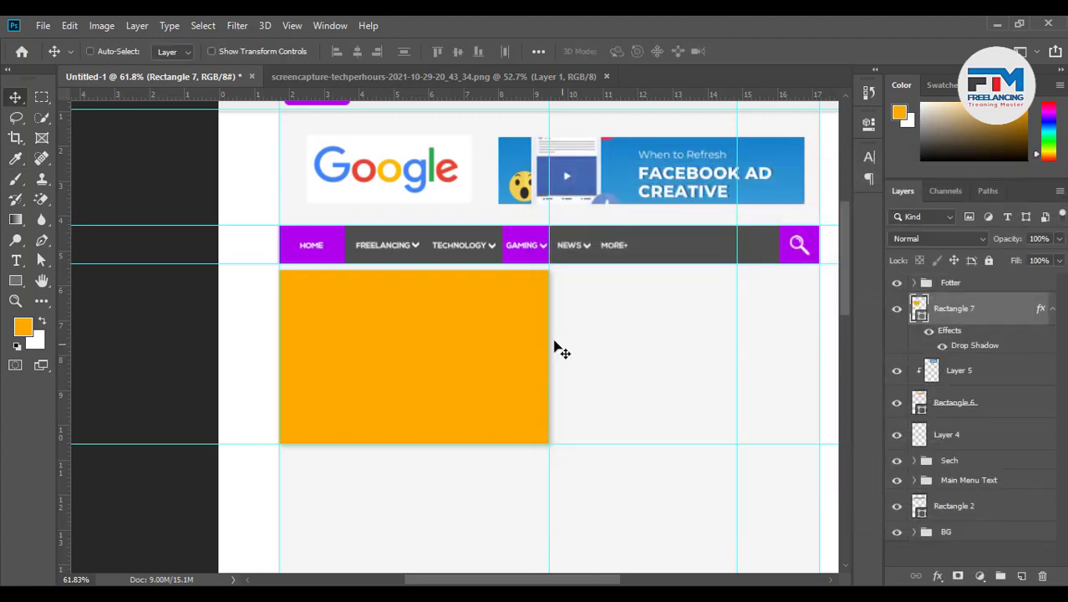
# Recolour Rectangle 7 to the GAMING tab's purple #b000ea and place a copy to its right
pyautogui.doubleClick(924, 308)
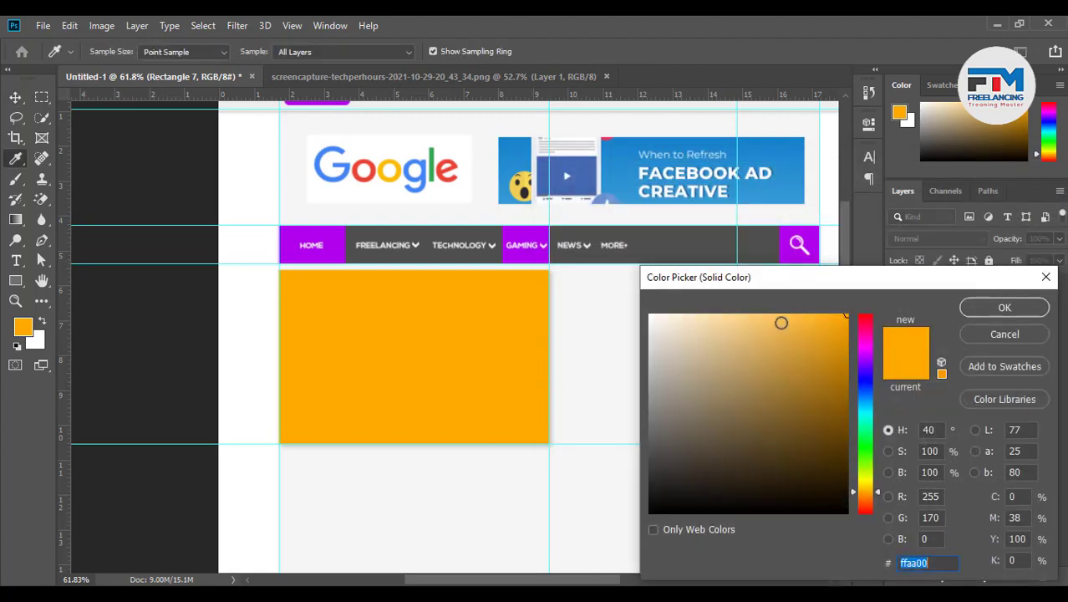
pyautogui.click(810, 329)
pyautogui.click(525, 237)
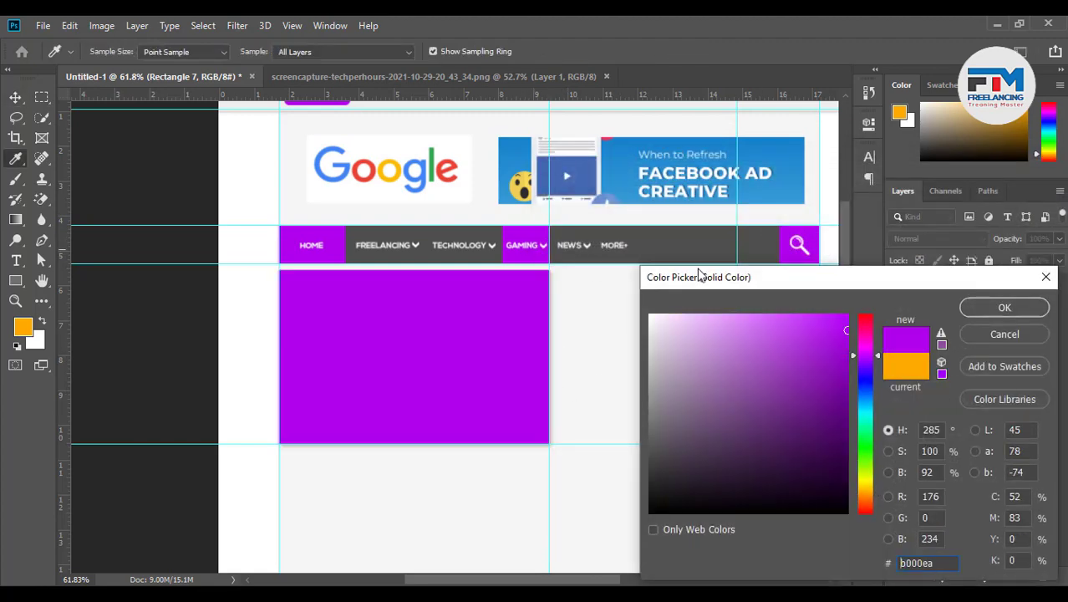
pyautogui.click(1003, 309)
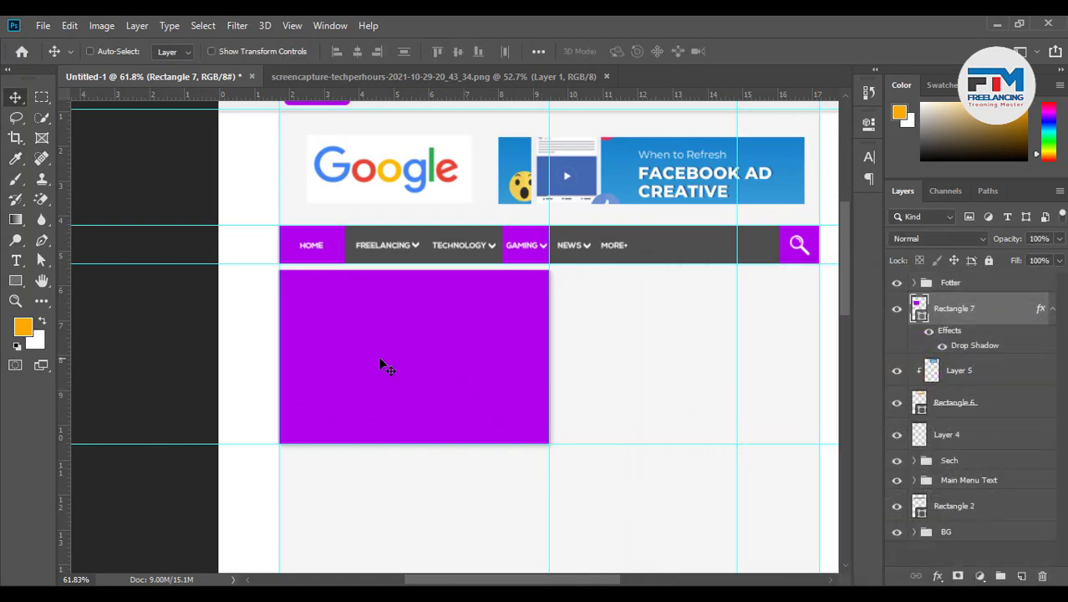
pyautogui.moveTo(358, 371); pyautogui.dragTo(628, 365)
# Add a second vertical guide and pull the right purple box's left edge to it
pyautogui.scroll(5, 648, 373)
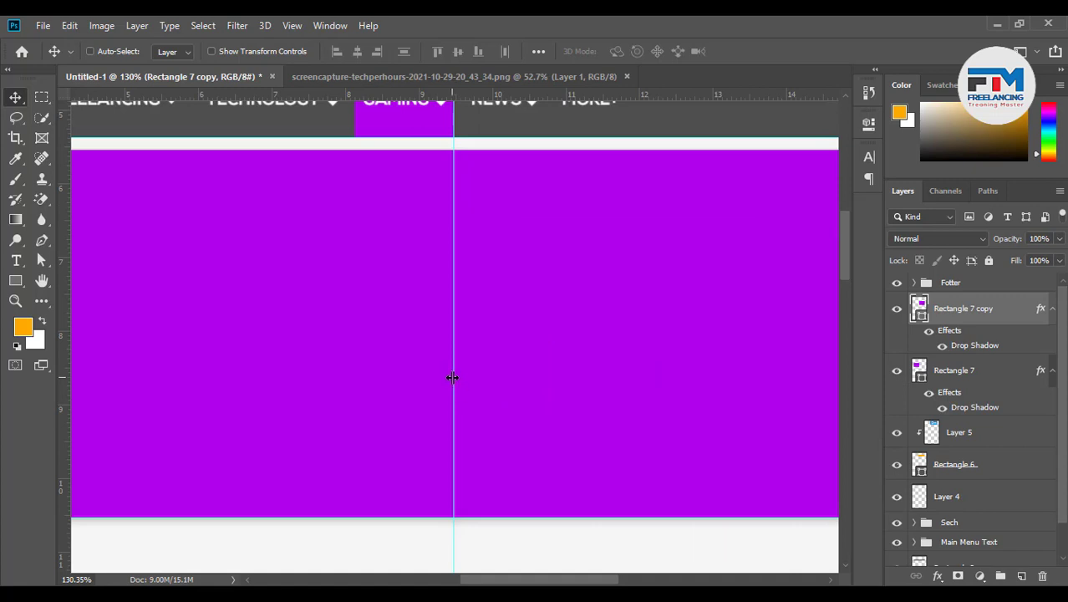
pyautogui.press('ctrl')
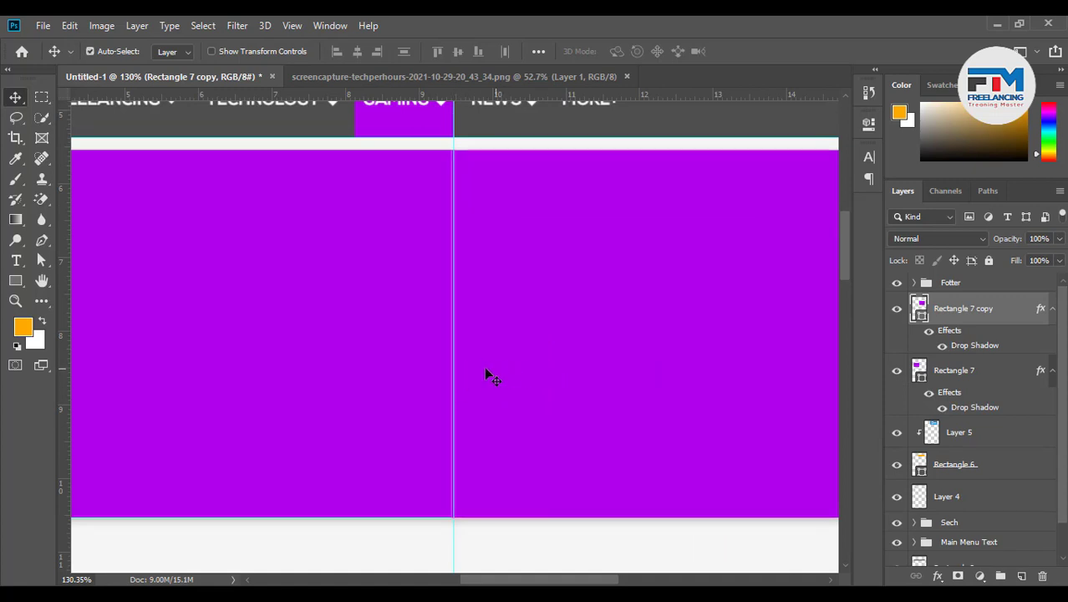
pyautogui.moveTo(449, 366); pyautogui.dragTo(458, 365)
pyautogui.hotkey('ctrl', 'z')
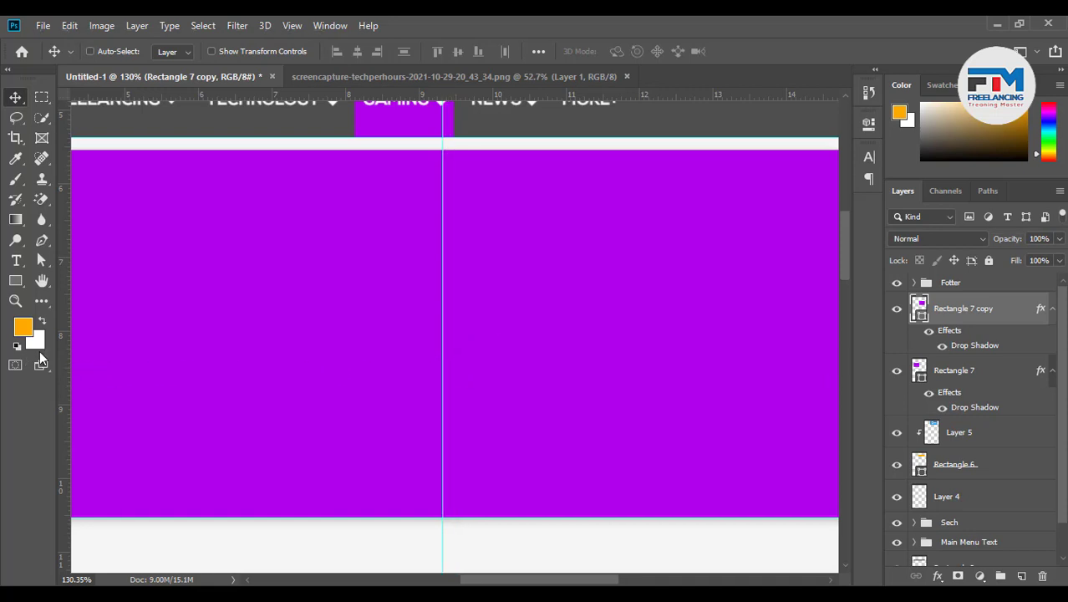
pyautogui.moveTo(64, 362); pyautogui.dragTo(465, 365)
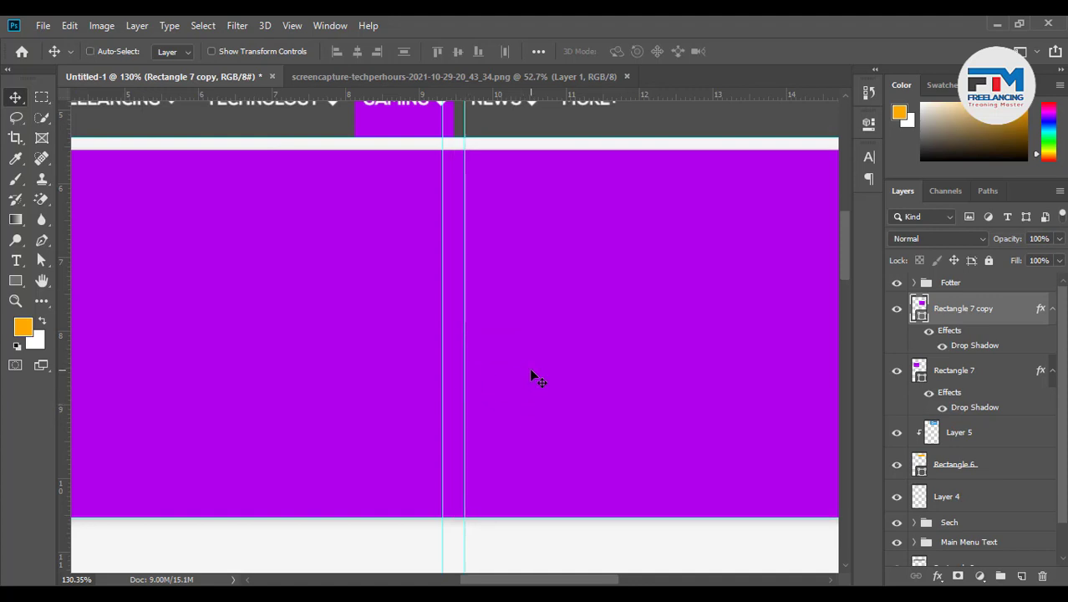
pyautogui.hotkey('ctrl', 't')
pyautogui.moveTo(451, 335); pyautogui.dragTo(465, 333)
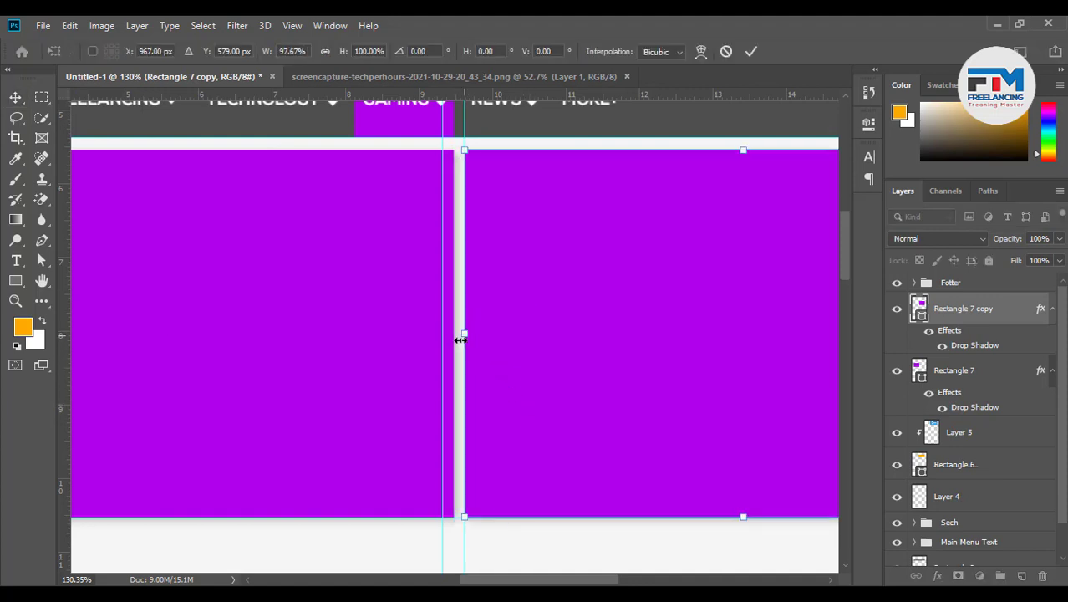
pyautogui.click(751, 52)
# Pull the left purple box's right edge to the first guide, leaving a small gap
pyautogui.click(379, 301)
pyautogui.hotkey('ctrl', 't')
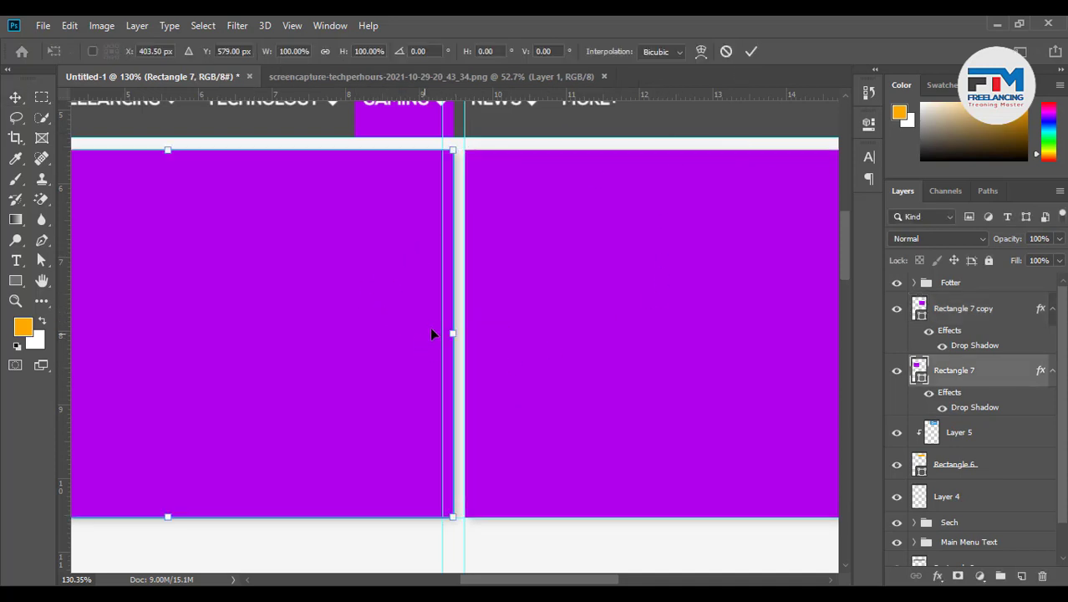
pyautogui.moveTo(452, 332); pyautogui.dragTo(441, 332)
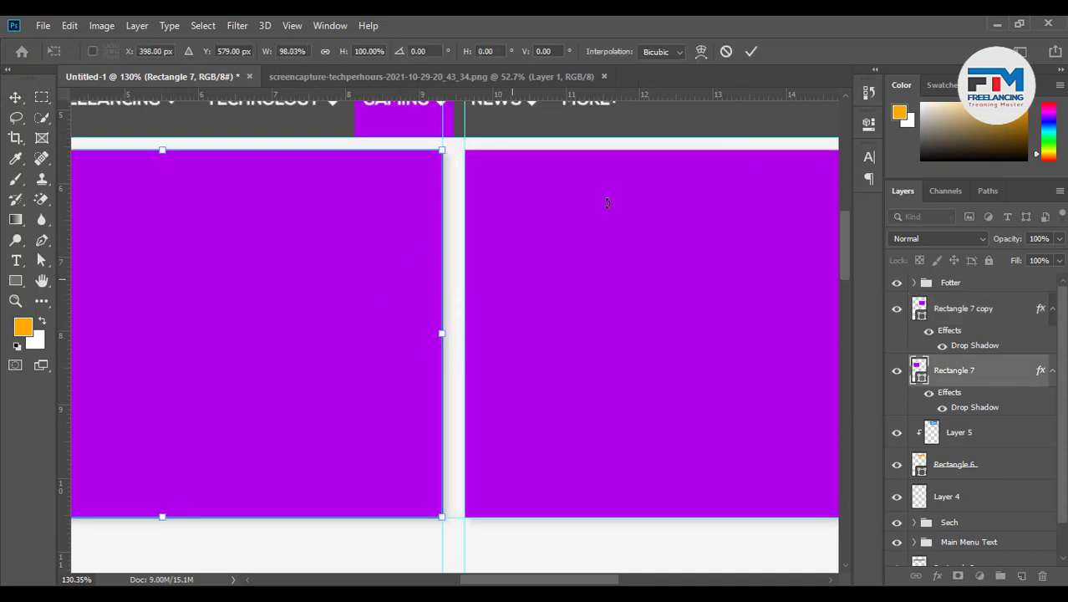
pyautogui.click(750, 51)
pyautogui.scroll(-5, 417, 400)
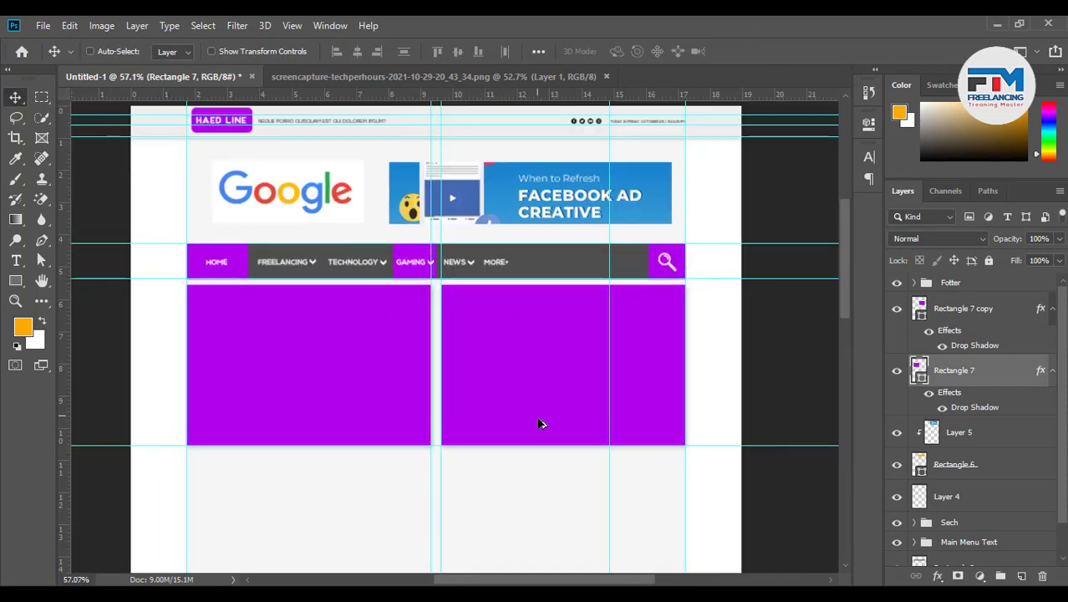
pyautogui.scroll(2, 582, 459)
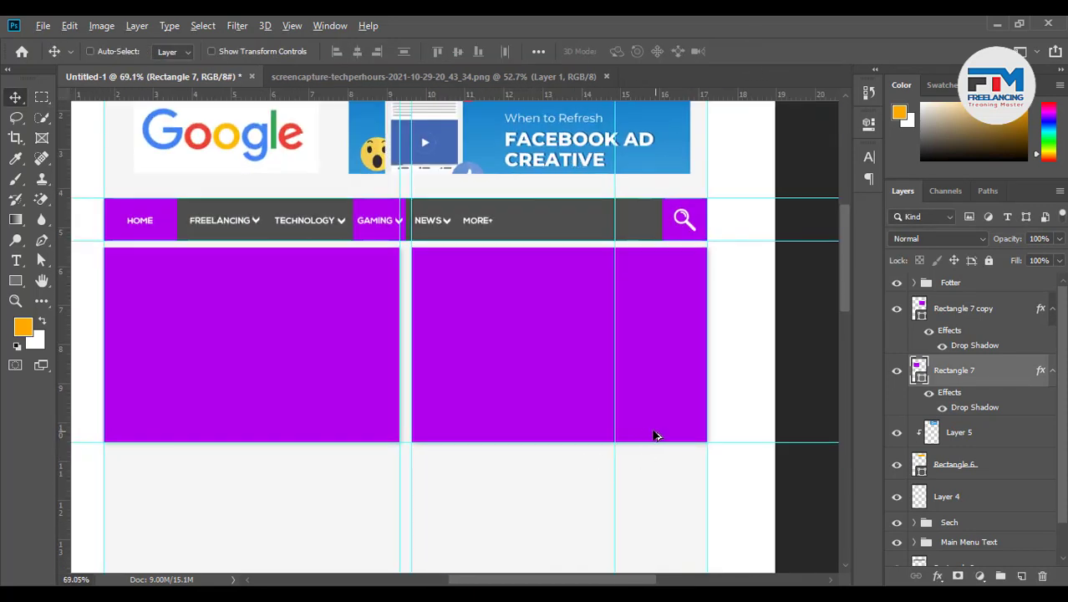
pyautogui.scroll(1, 644, 434)
pyautogui.scroll(1, 602, 433)
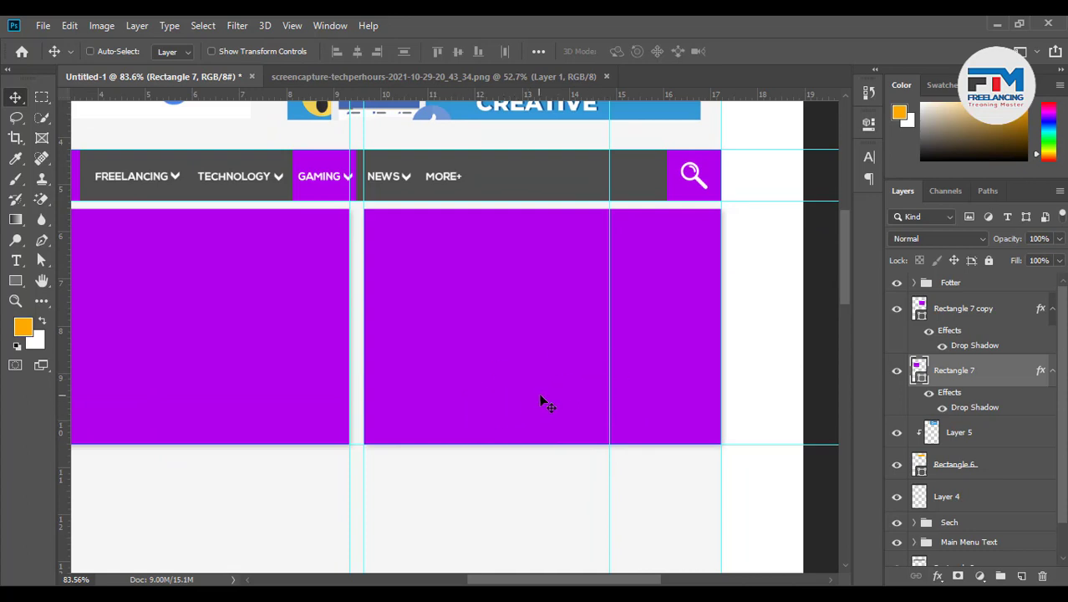
# Set the right box's drop shadow to a 90° angle, with Use Global Light off
pyautogui.keyDown('ctrl'); pyautogui.click(682, 385); pyautogui.keyUp('ctrl')
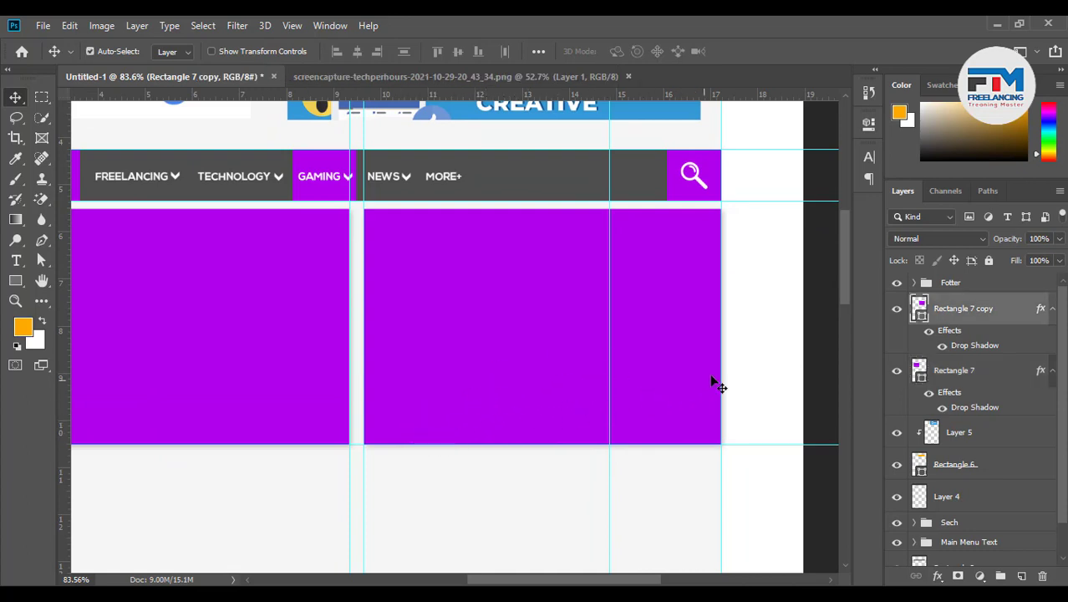
pyautogui.doubleClick(1037, 311)
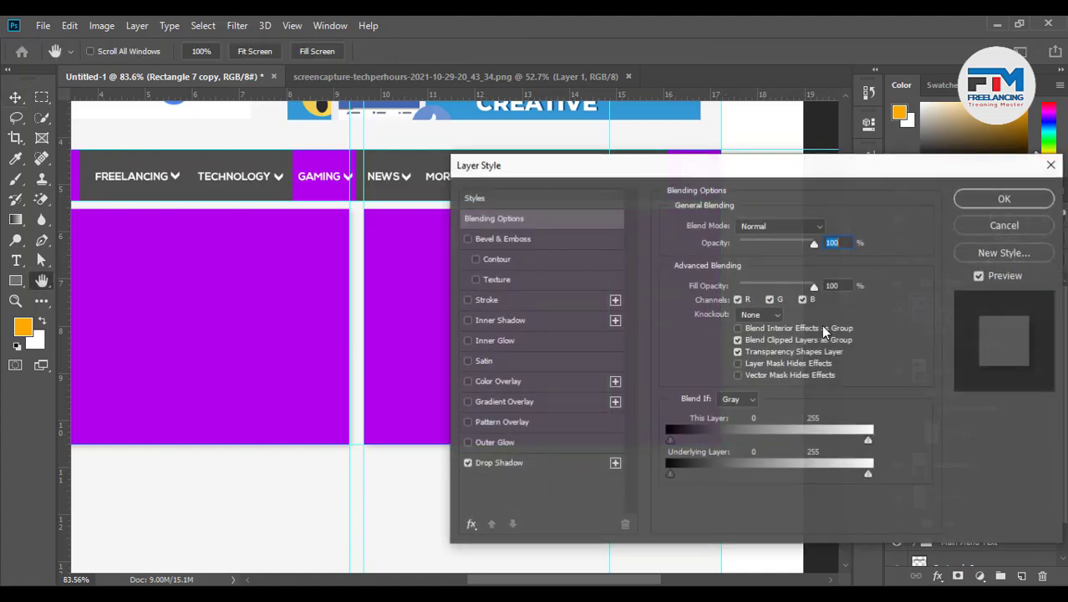
pyautogui.moveTo(621, 168); pyautogui.dragTo(862, 164)
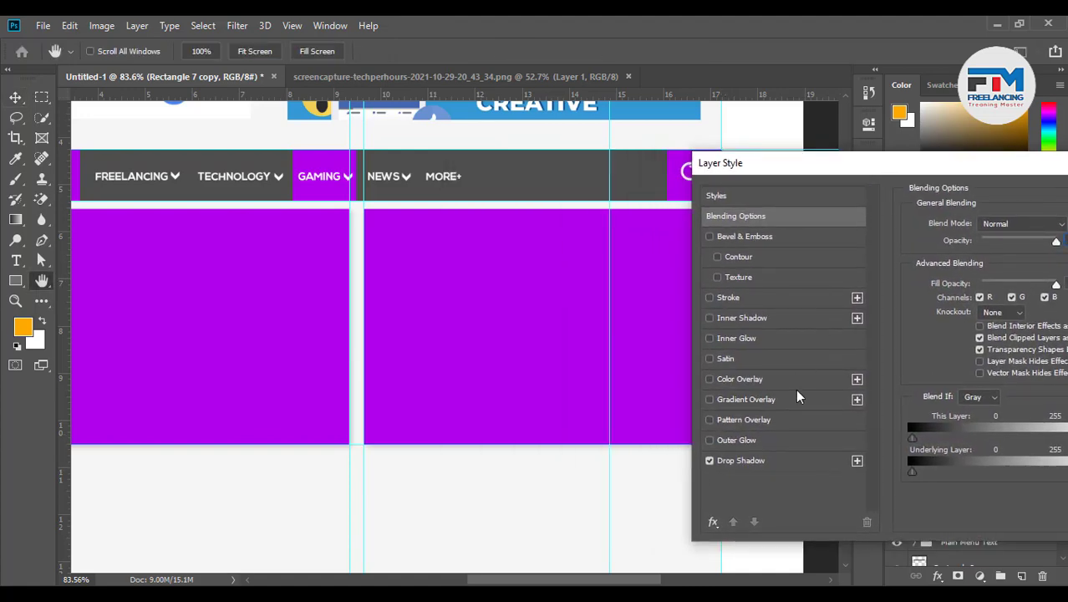
pyautogui.click(793, 465)
pyautogui.click(1048, 269)
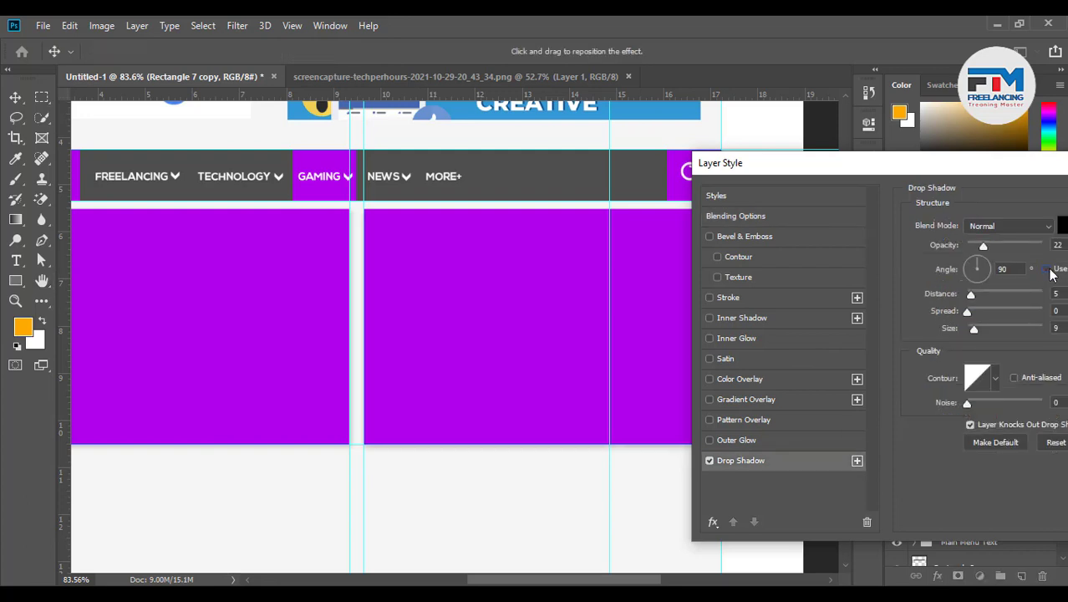
pyautogui.moveTo(788, 163); pyautogui.dragTo(711, 234)
pyautogui.click(869, 251)
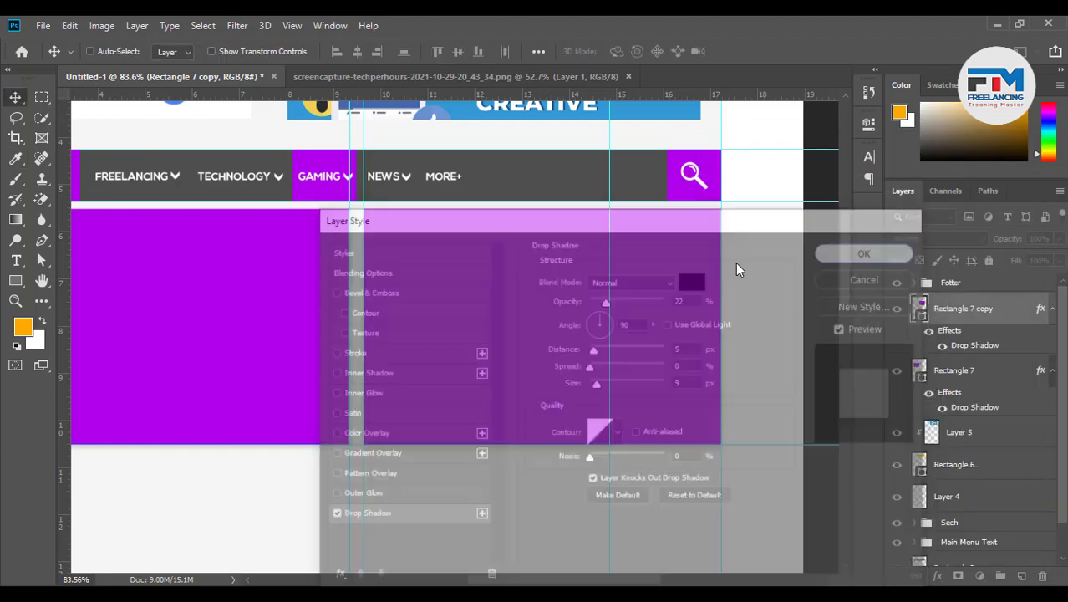
pyautogui.scroll(-4, 608, 407)
pyautogui.scroll(-1, 599, 435)
pyautogui.scroll(-5, 604, 444)
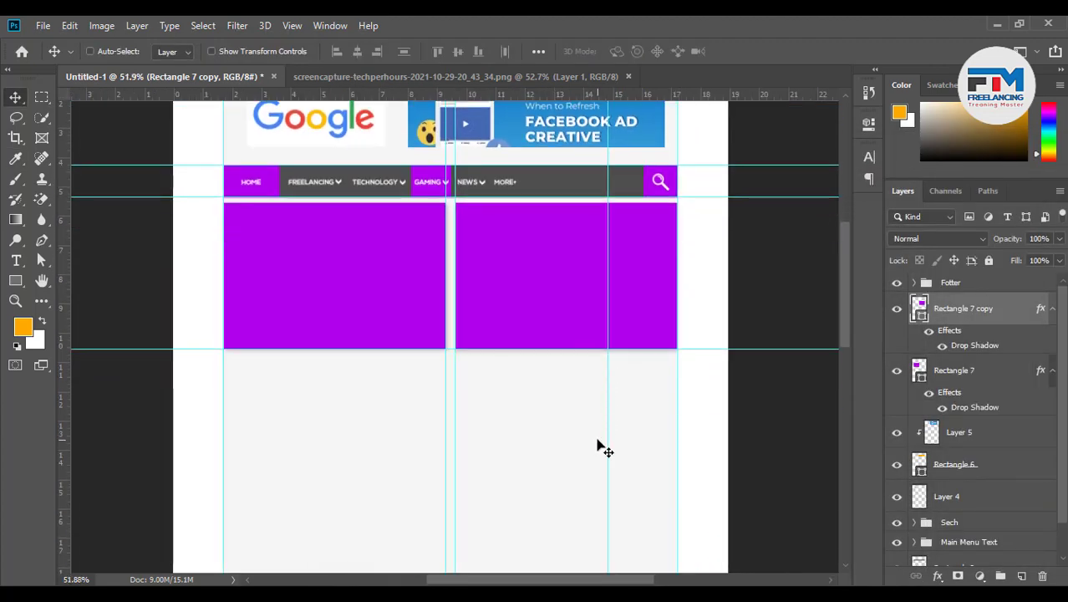
pyautogui.scroll(1, 531, 397)
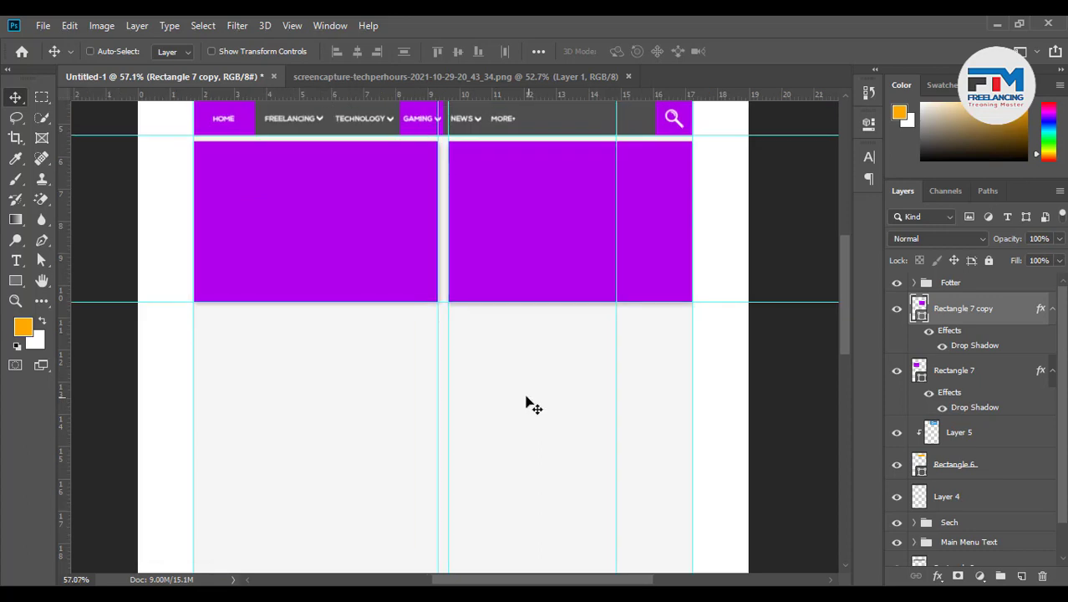
# Group the two purple boxes as 'Blog Post' and move the group down the layer stack
pyautogui.keyDown('ctrl'); pyautogui.click(965, 378); pyautogui.keyUp('ctrl')
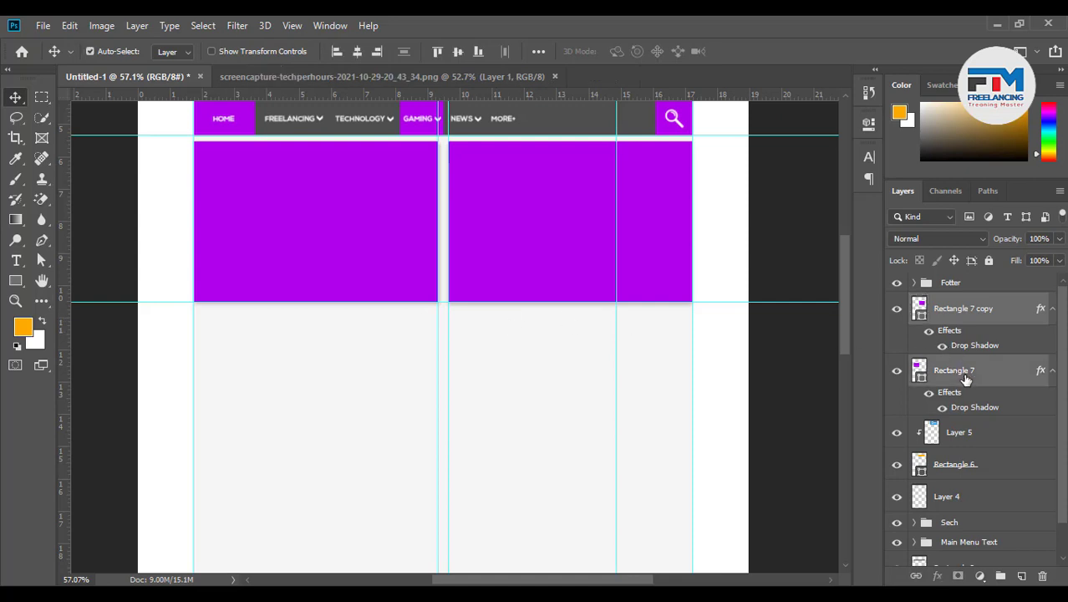
pyautogui.hotkey('ctrl', 'g')
pyautogui.doubleClick(955, 305)
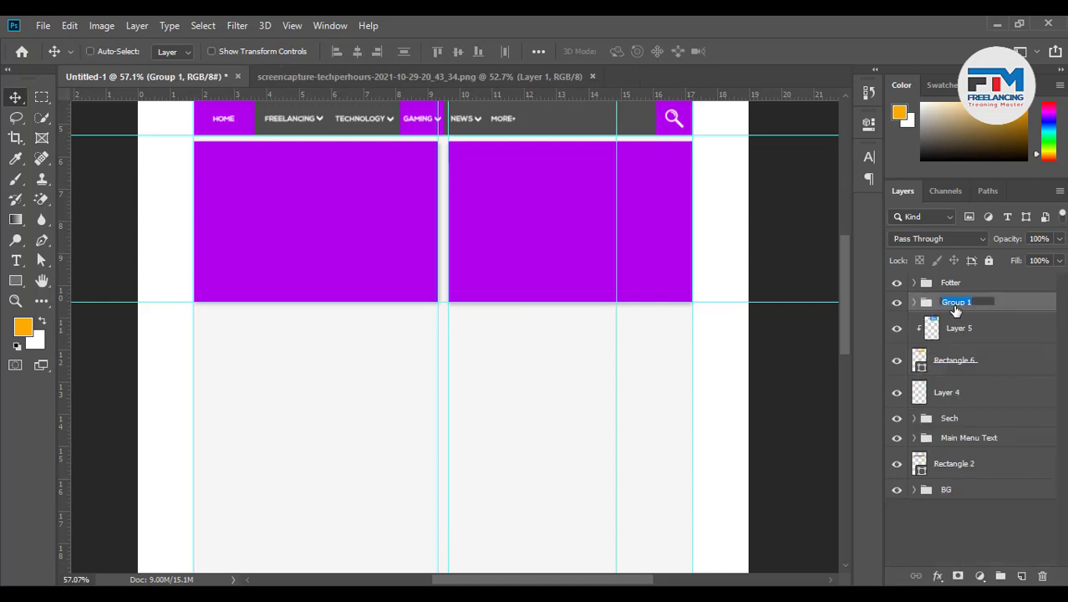
pyautogui.write('Blog Post')
pyautogui.press('Return')
pyautogui.moveTo(955, 309); pyautogui.dragTo(953, 416)
# Keep the Sech group name, undo the accidental pasted search icon, and switch to Chrome
pyautogui.doubleClick(951, 422)
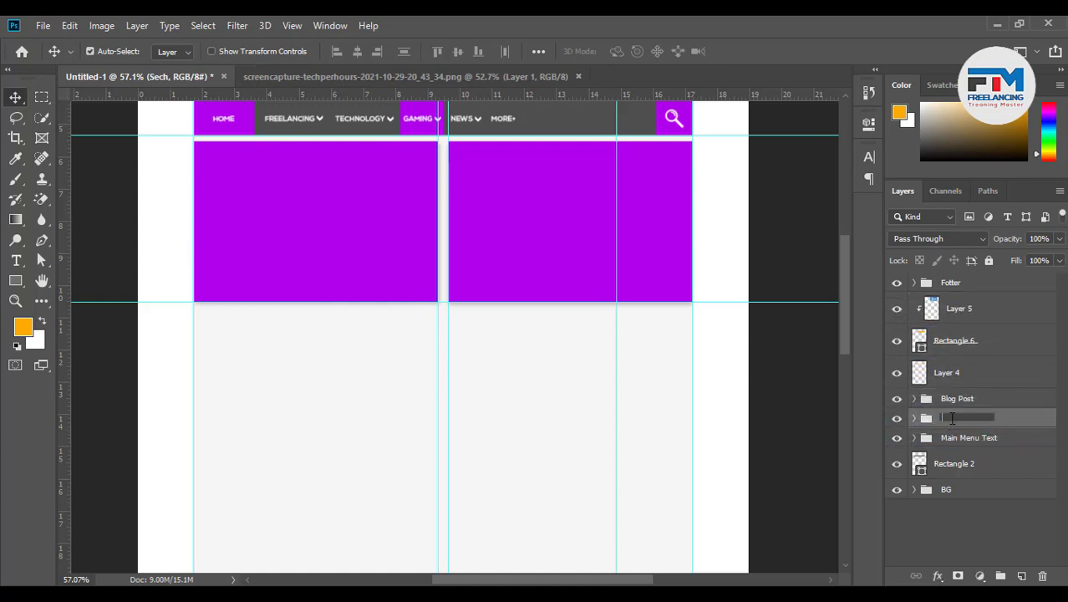
pyautogui.press('Return')
pyautogui.hotkey('ctrl', 'v')
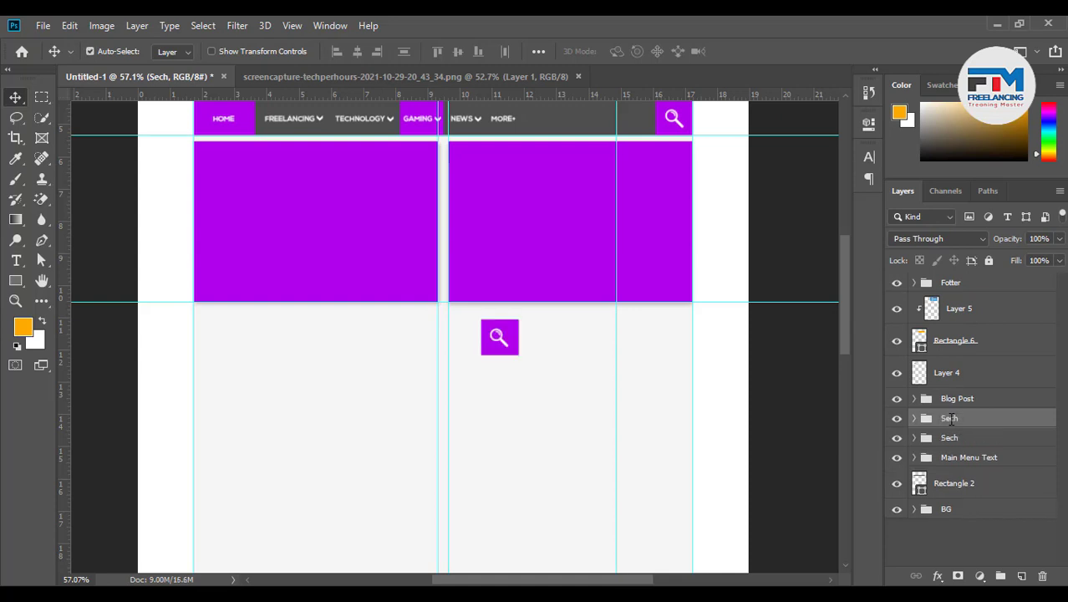
pyautogui.hotkey('ctrl', 'z')
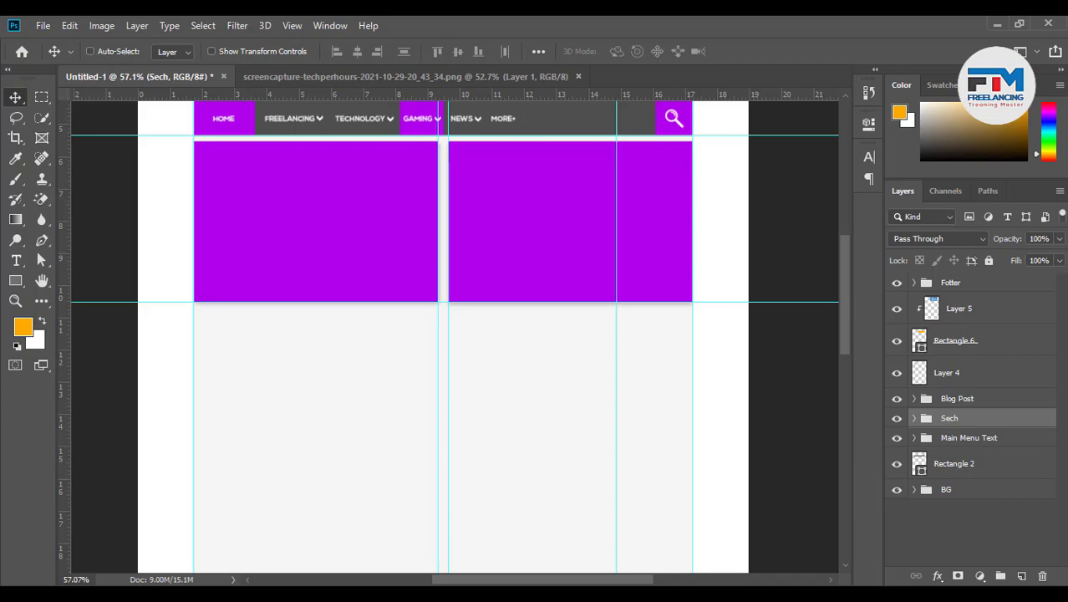
pyautogui.click(353, 595)
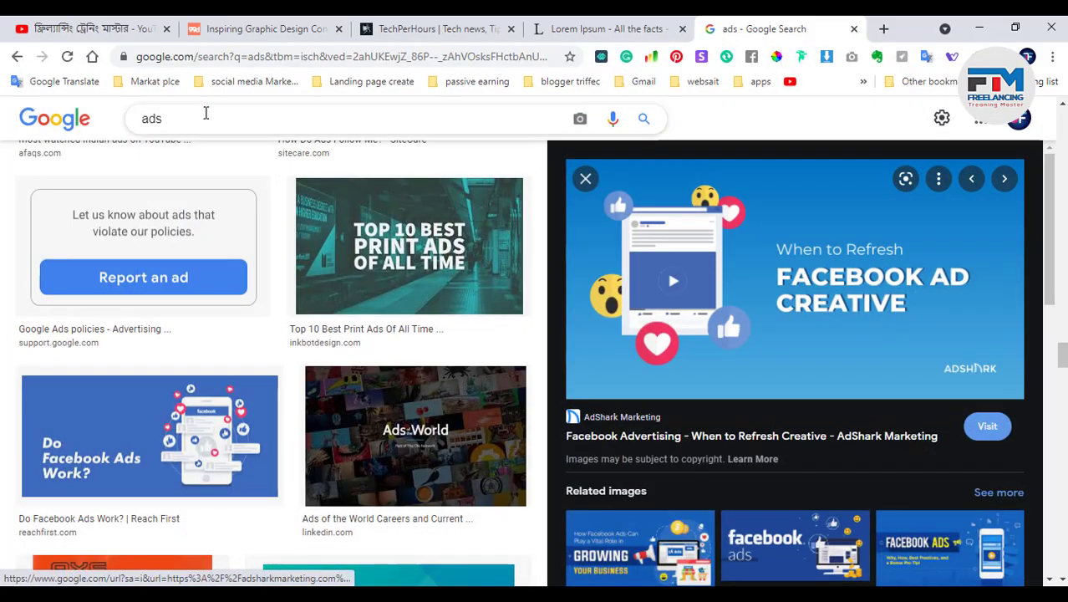
# Go back to the 'search' image results, clear the query box, and minimize Chrome
pyautogui.click(16, 57)
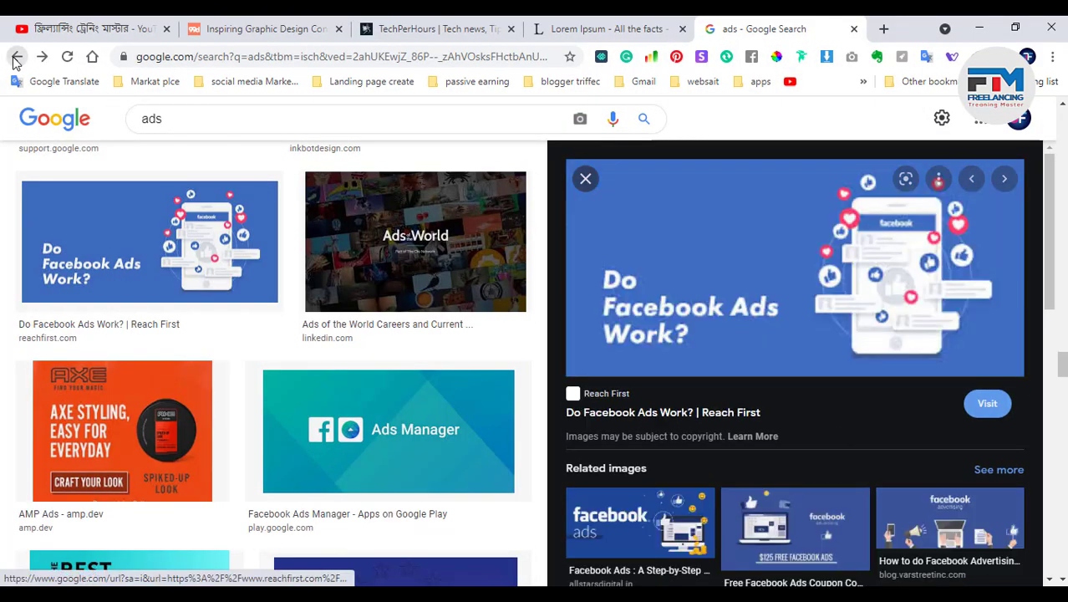
pyautogui.click(17, 57)
pyautogui.click(17, 56)
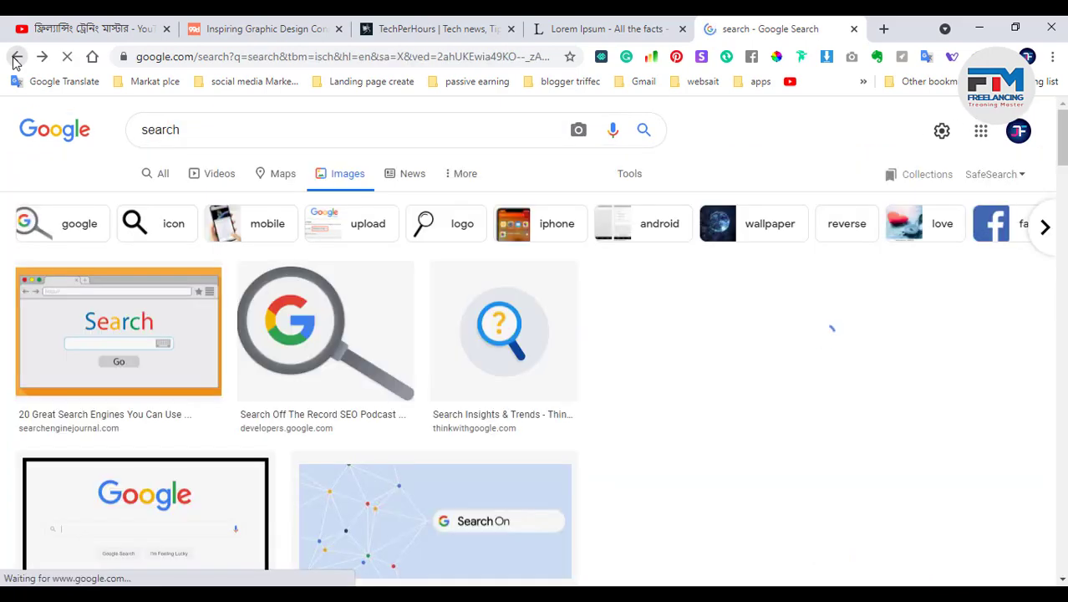
pyautogui.doubleClick(170, 133)
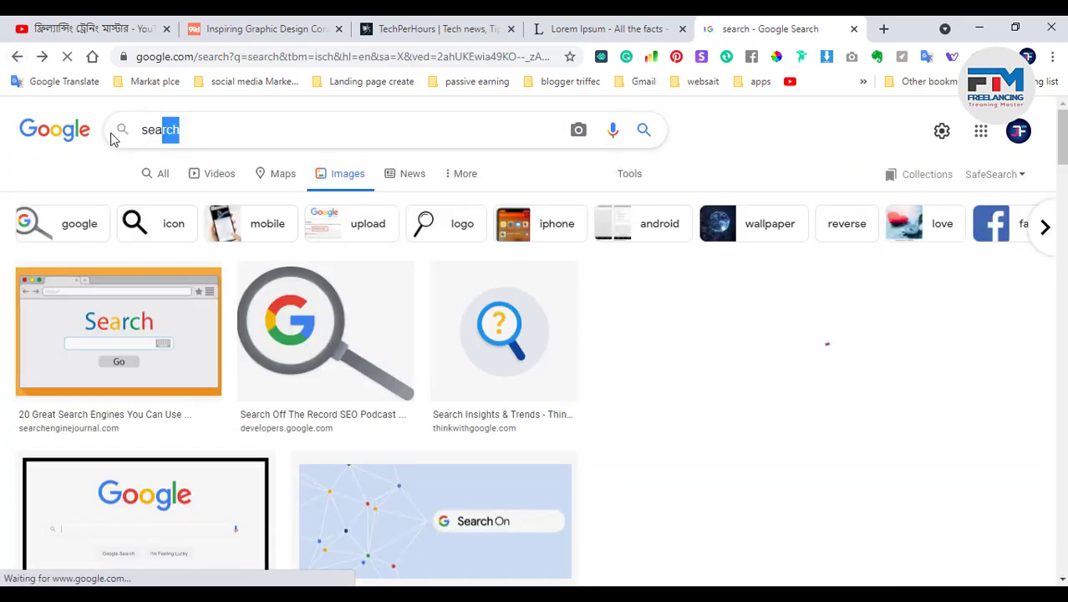
pyautogui.doubleClick(174, 118)
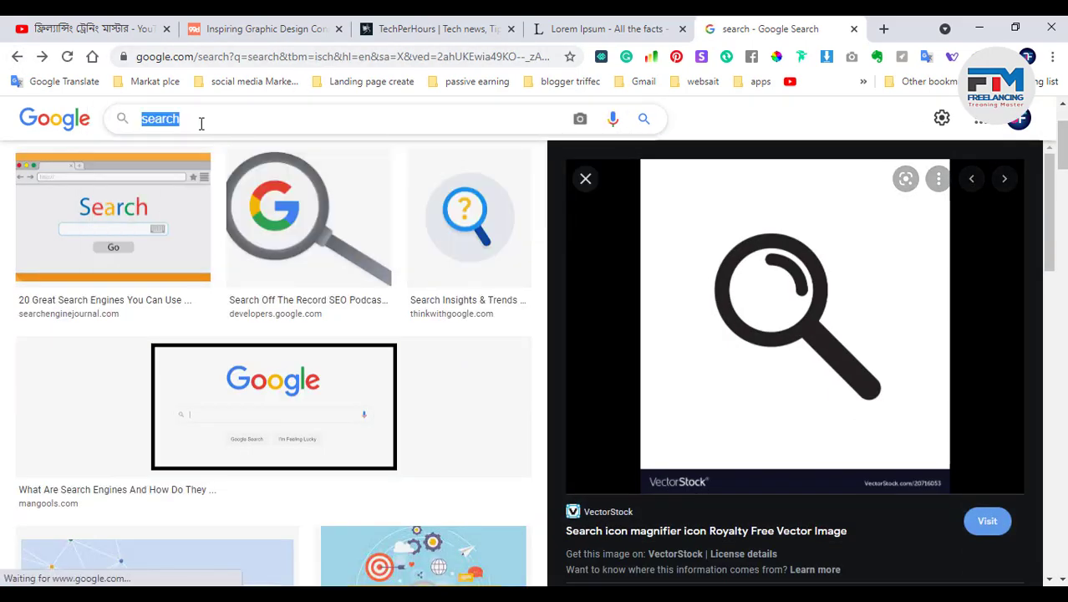
pyautogui.press('BackSpace')
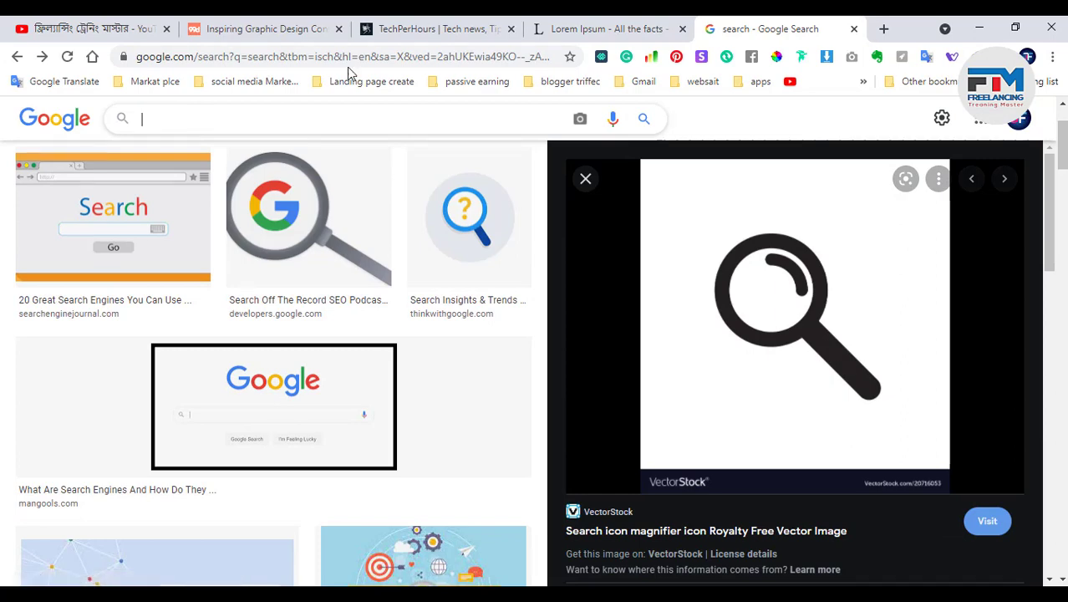
pyautogui.click(980, 23)
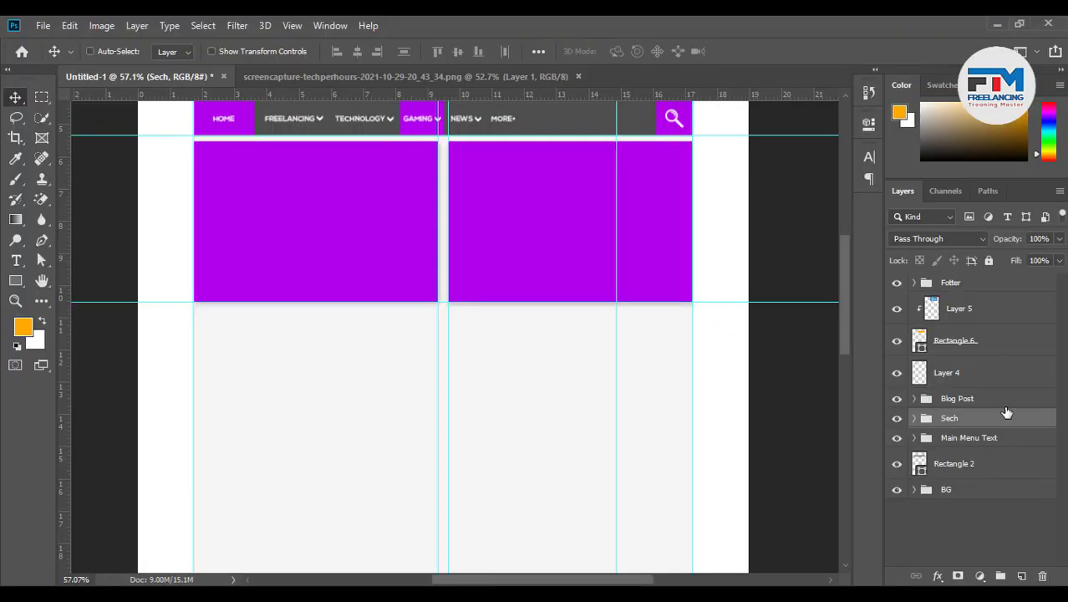
# Rename the Sech group to 'search' and make Rectangle 6 visible again
pyautogui.write('search')
pyautogui.press('Return')
pyautogui.scroll(1, 945, 371)
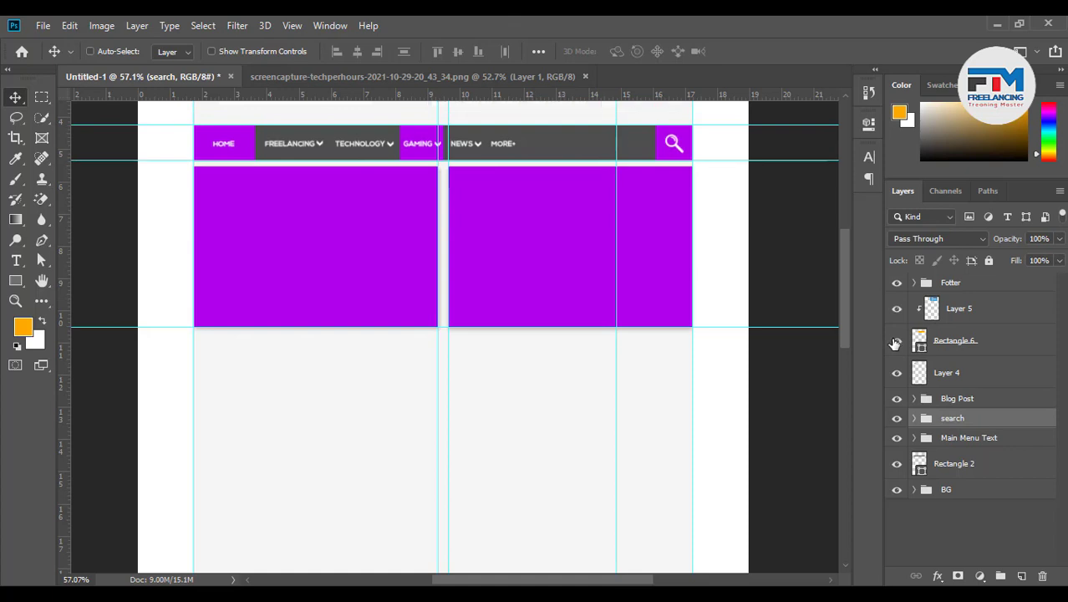
pyautogui.click(897, 342)
pyautogui.scroll(4, 522, 375)
# Group Layer 4 through Layer 5 as 'Fotter Ads Banner', then switch back to Chrome
pyautogui.click(953, 375)
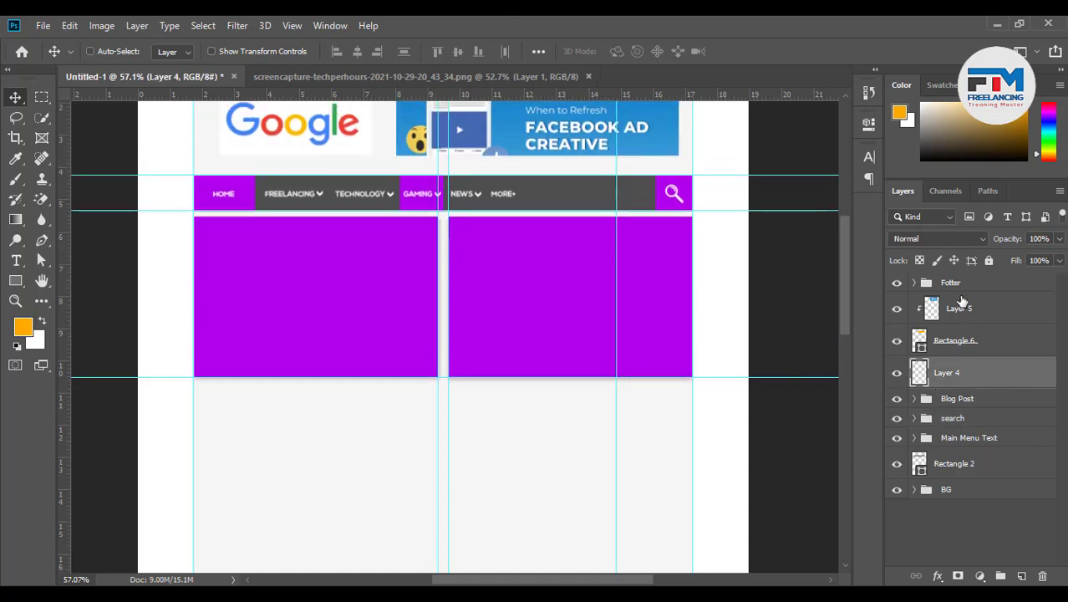
pyautogui.keyDown('shift'); pyautogui.click(959, 308); pyautogui.keyUp('shift')
pyautogui.hotkey('ctrl', 'g')
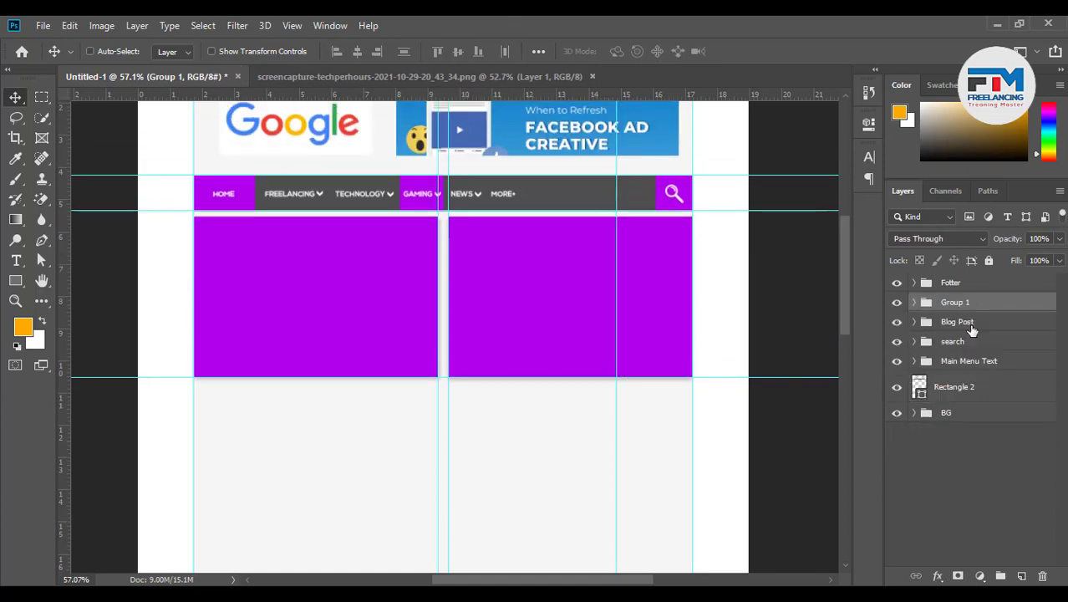
pyautogui.scroll(3, 960, 312)
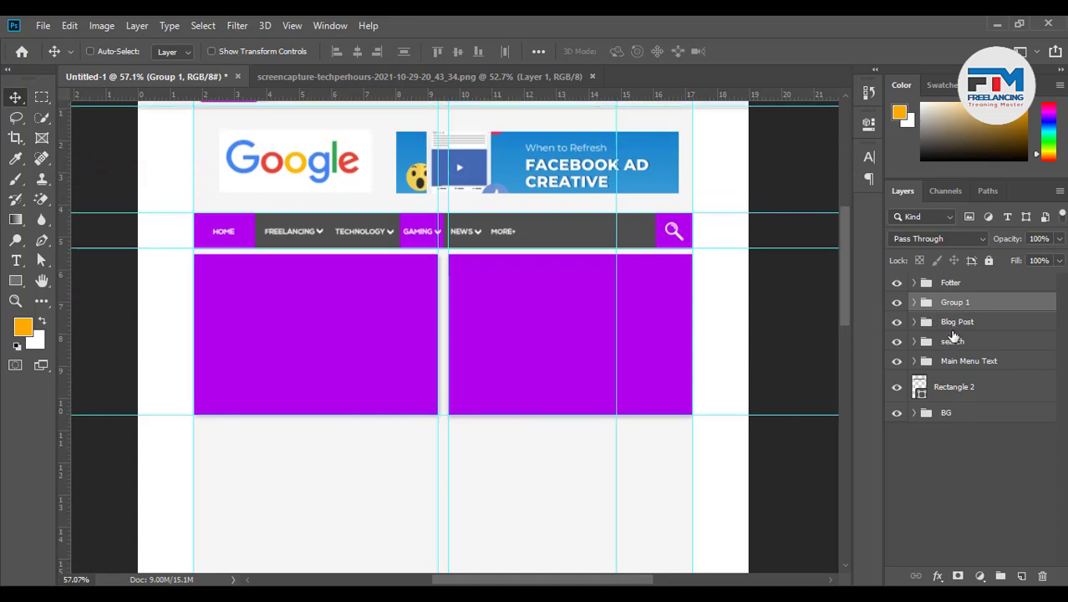
pyautogui.doubleClick(955, 302)
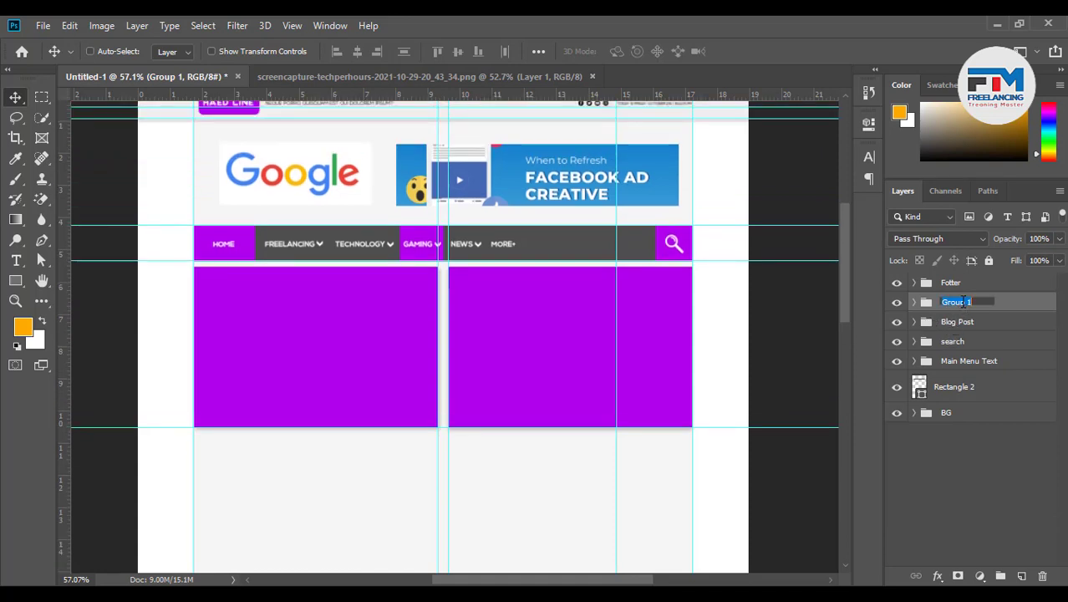
pyautogui.write('Fotter Ads')
pyautogui.press('Return')
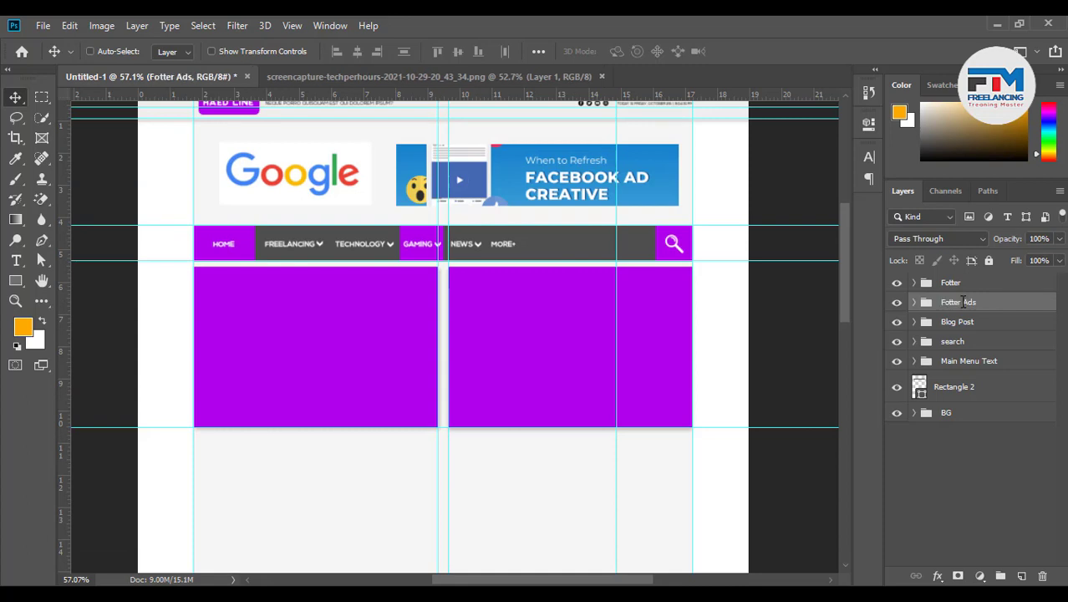
pyautogui.doubleClick(975, 302)
pyautogui.click(987, 303)
pyautogui.press('Return')
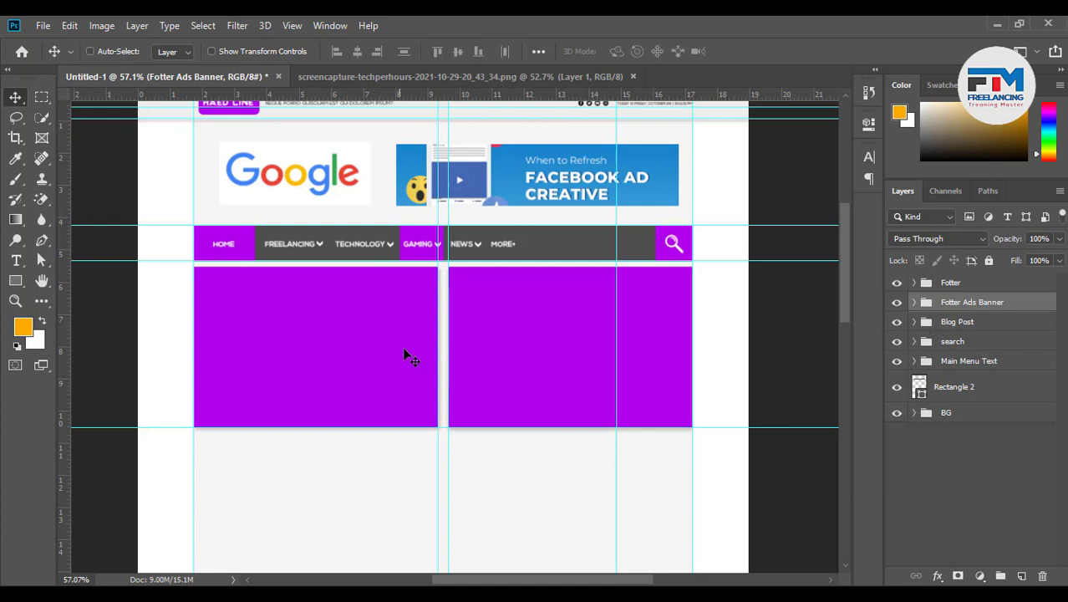
pyautogui.keyDown('ctrl'); pyautogui.click(290, 348); pyautogui.keyUp('ctrl')
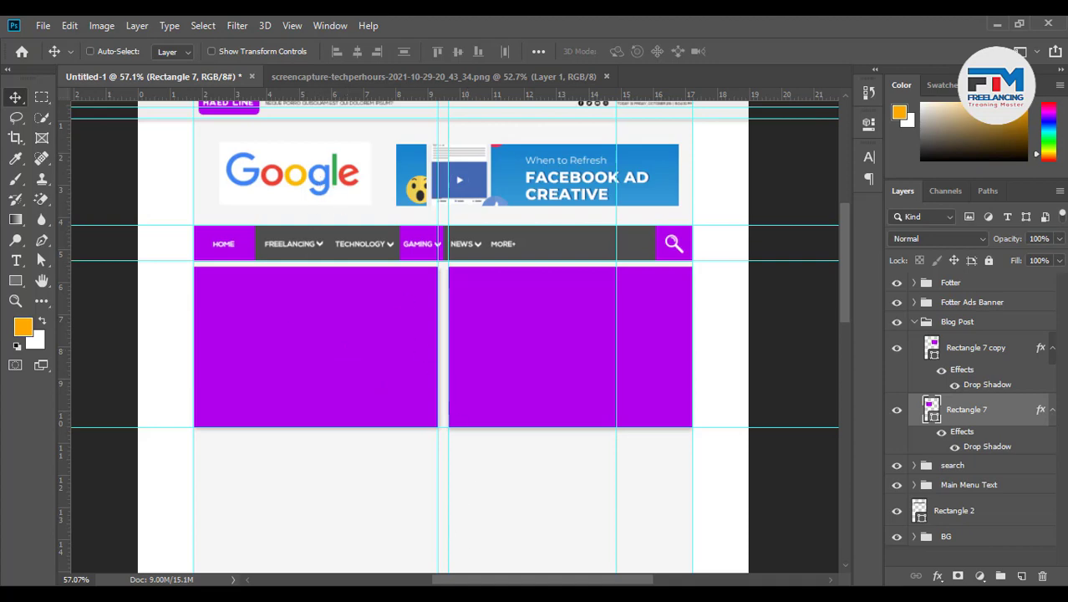
pyautogui.click(322, 536)
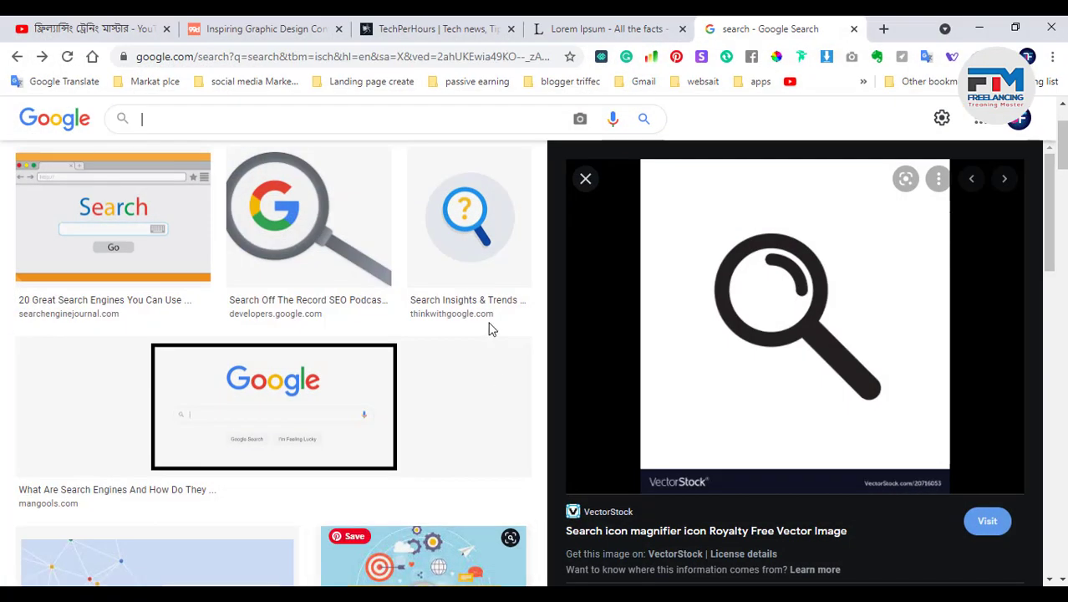
# Search Google Images for 'hacking' and copy the weirdest hacking techniques illustration
pyautogui.click(200, 125)
pyautogui.write('hacking')
pyautogui.press('Return')
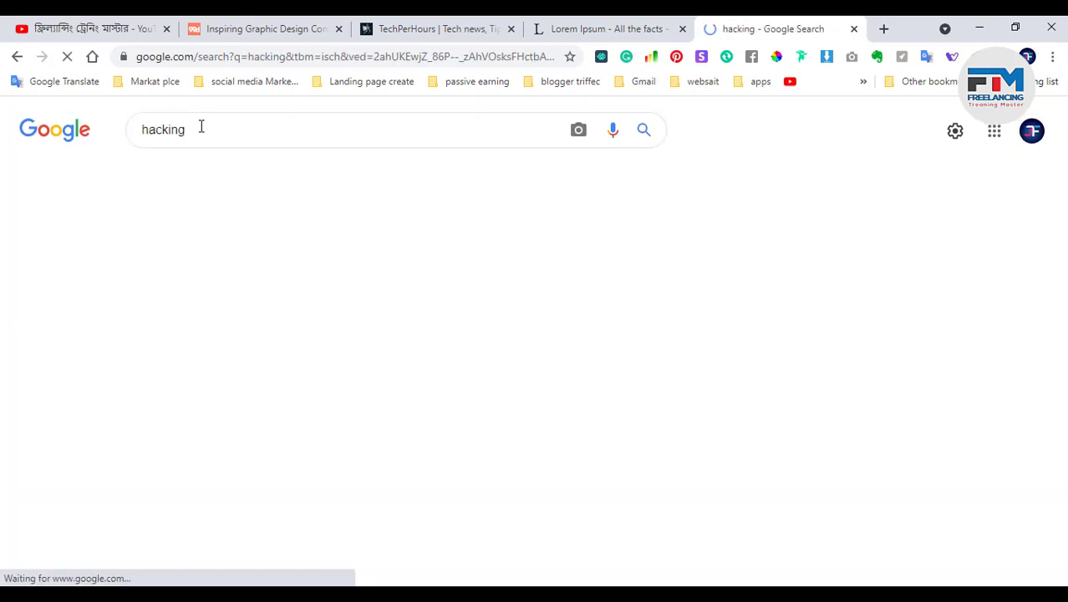
pyautogui.scroll(-10, 360, 346)
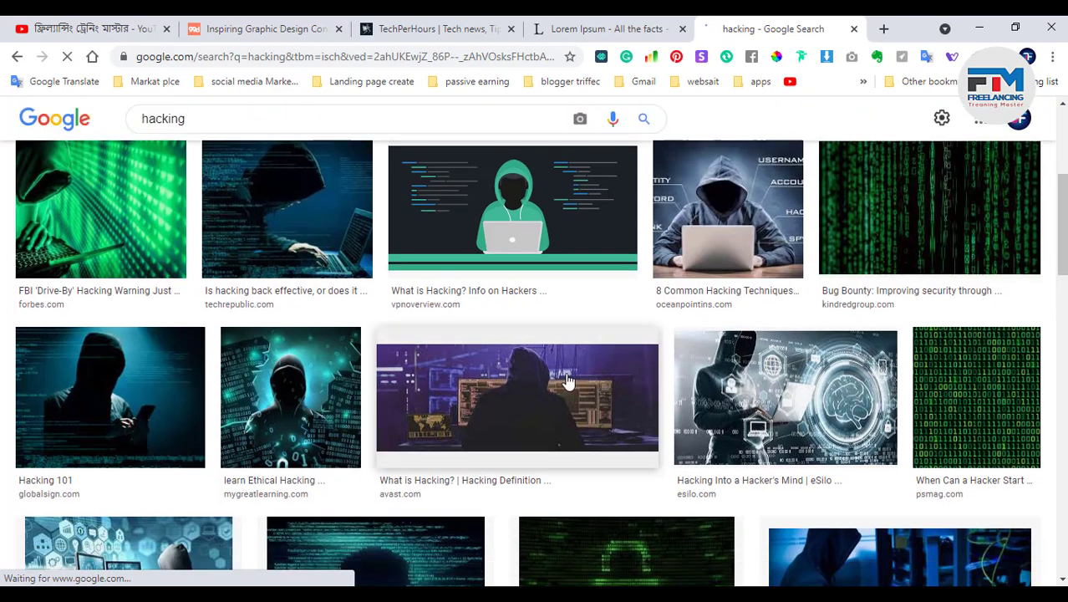
pyautogui.scroll(2, 567, 383)
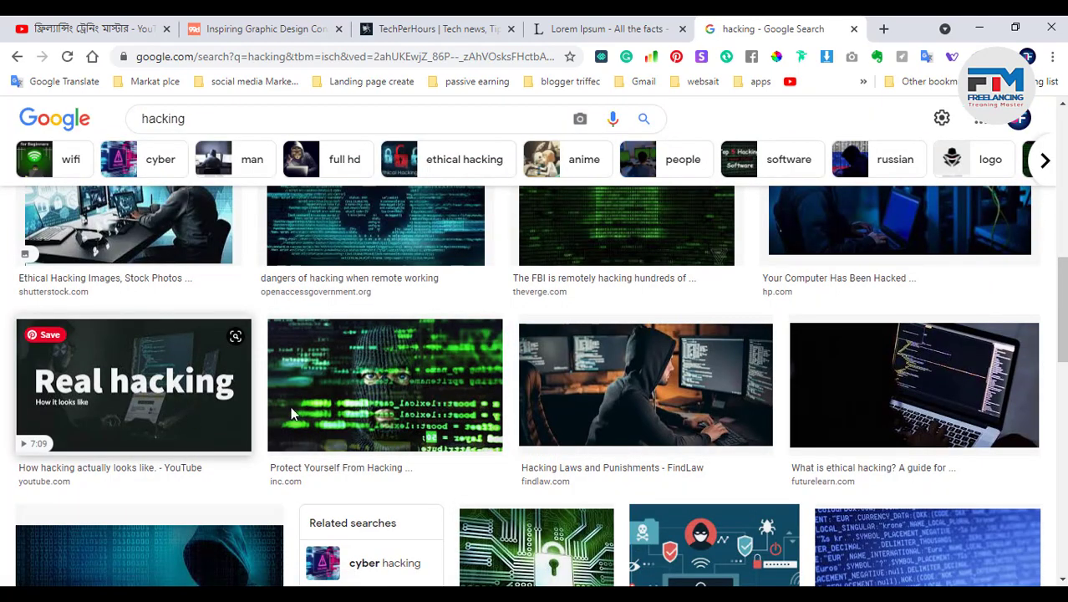
pyautogui.scroll(-4, 540, 418)
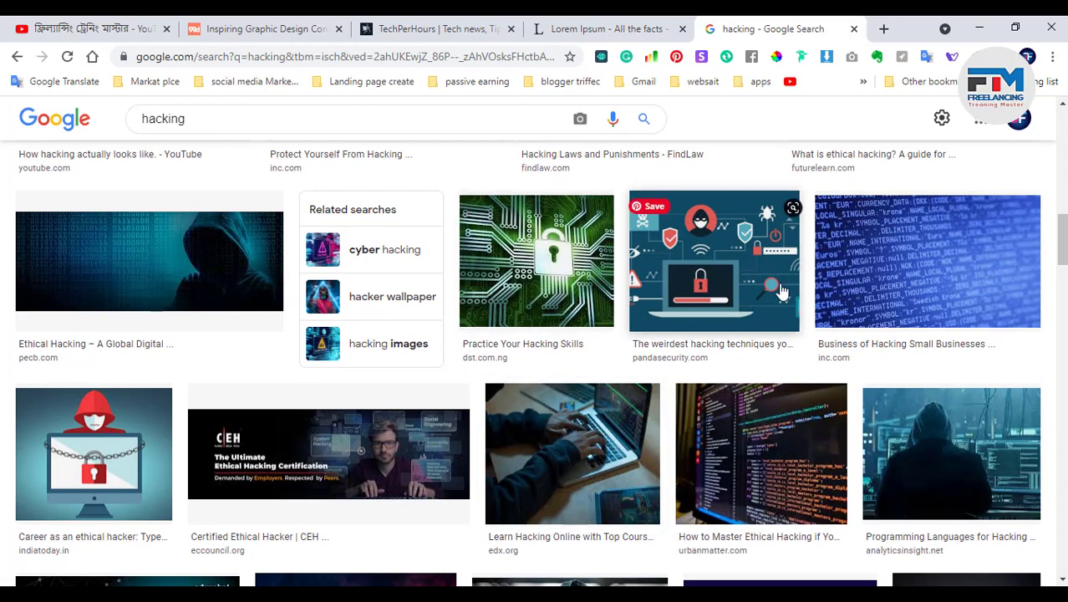
pyautogui.click(729, 284)
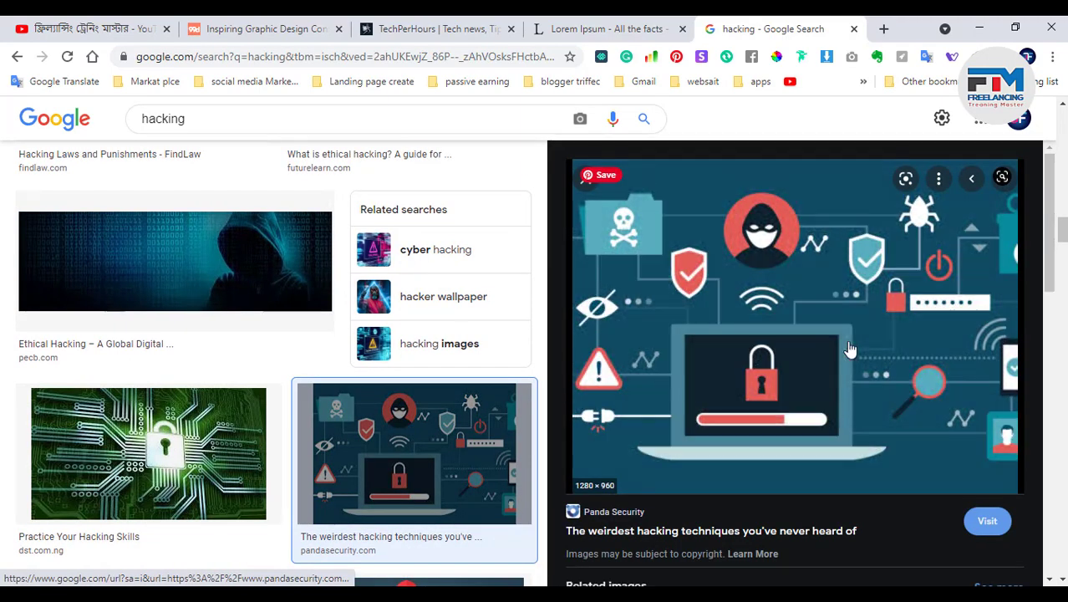
pyautogui.rightClick(768, 341)
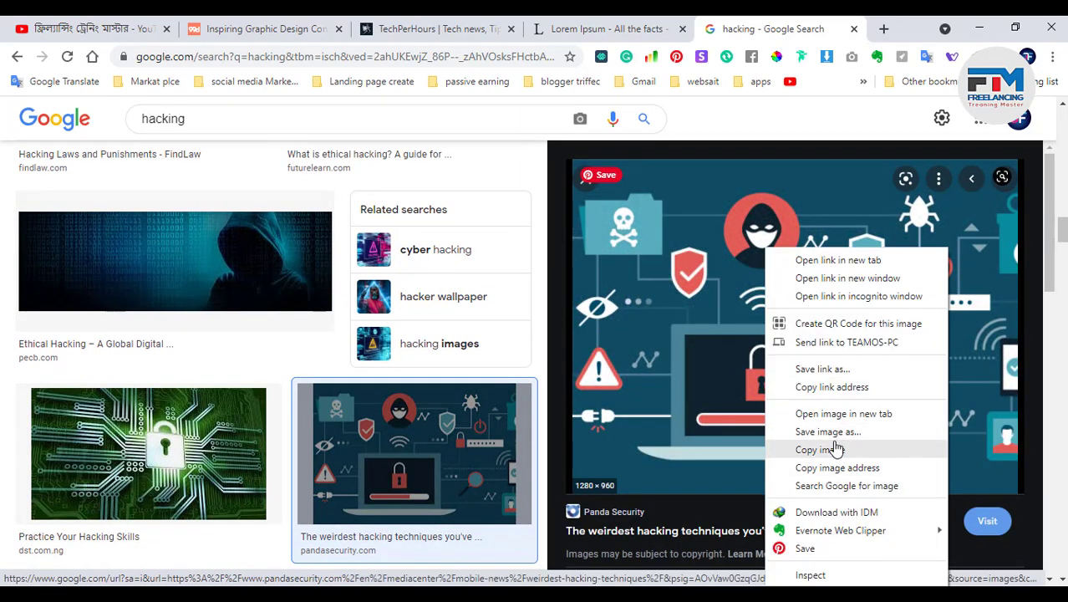
pyautogui.click(835, 450)
pyautogui.click(979, 27)
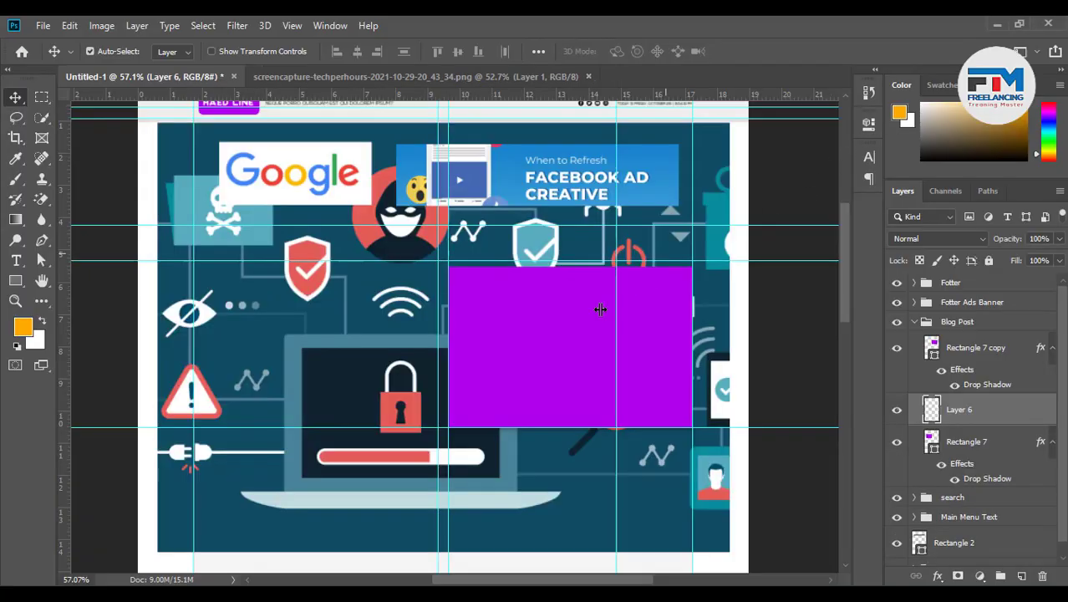
# Paste the hacking illustration as Layer 6, clip it to the box, and scale it to 44.70%
pyautogui.hotkey('ctrl', 'v')
pyautogui.rightClick(1013, 406)
pyautogui.click(847, 318)
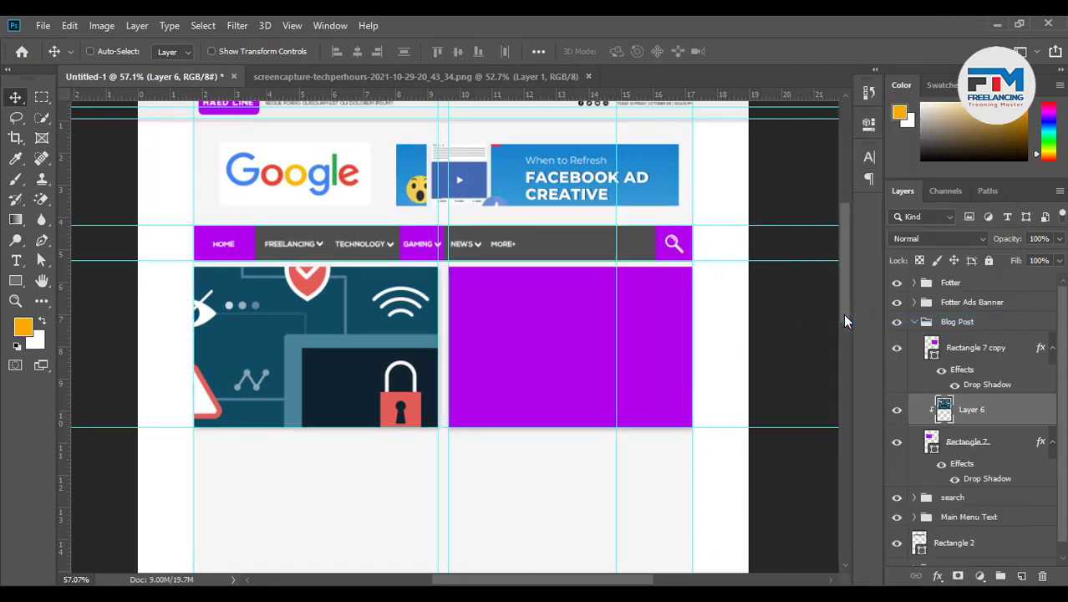
pyautogui.hotkey('ctrl', 't')
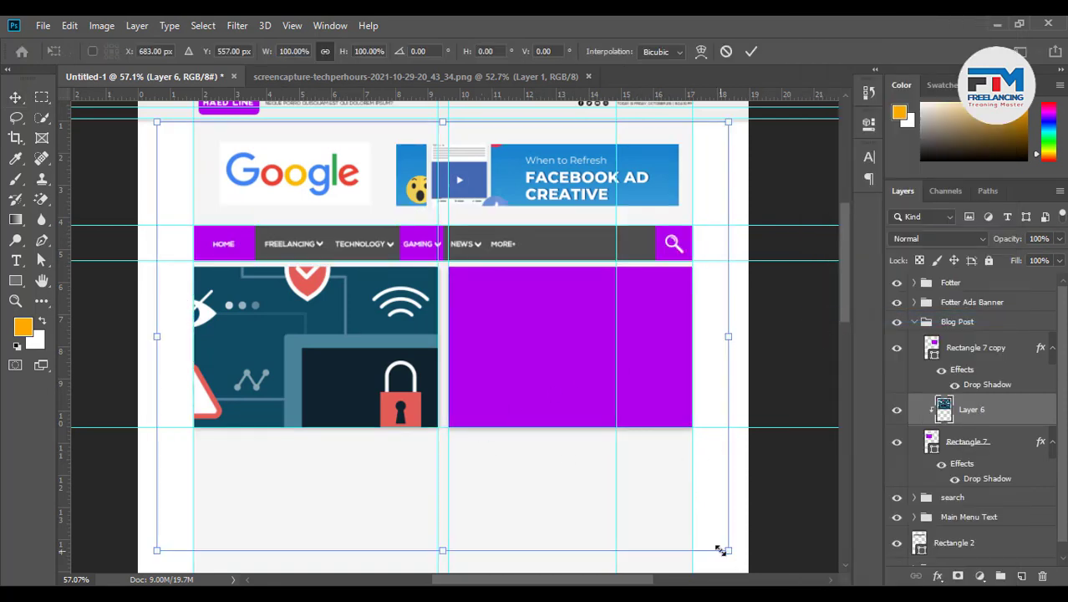
pyautogui.moveTo(721, 550); pyautogui.dragTo(573, 459)
pyautogui.moveTo(538, 395); pyautogui.dragTo(408, 393)
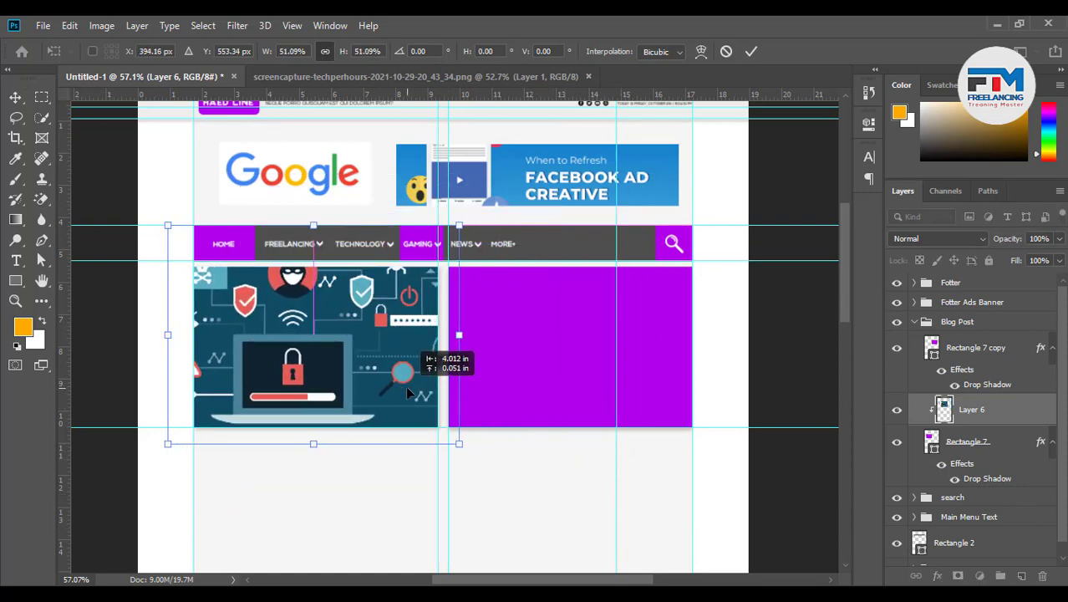
pyautogui.moveTo(456, 446); pyautogui.dragTo(431, 444)
pyautogui.moveTo(406, 388); pyautogui.dragTo(371, 386)
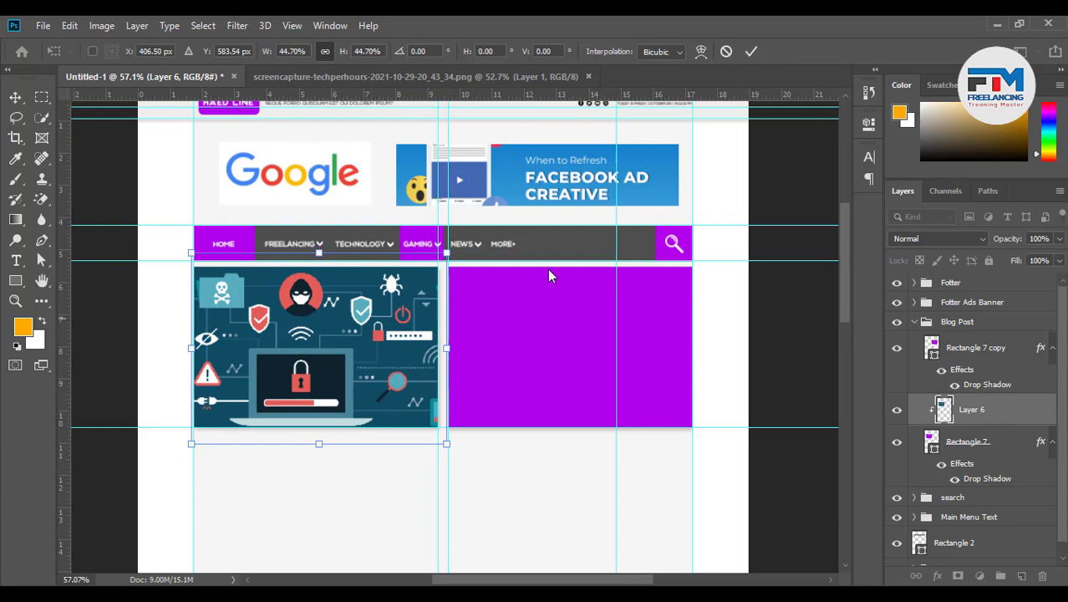
pyautogui.click(751, 51)
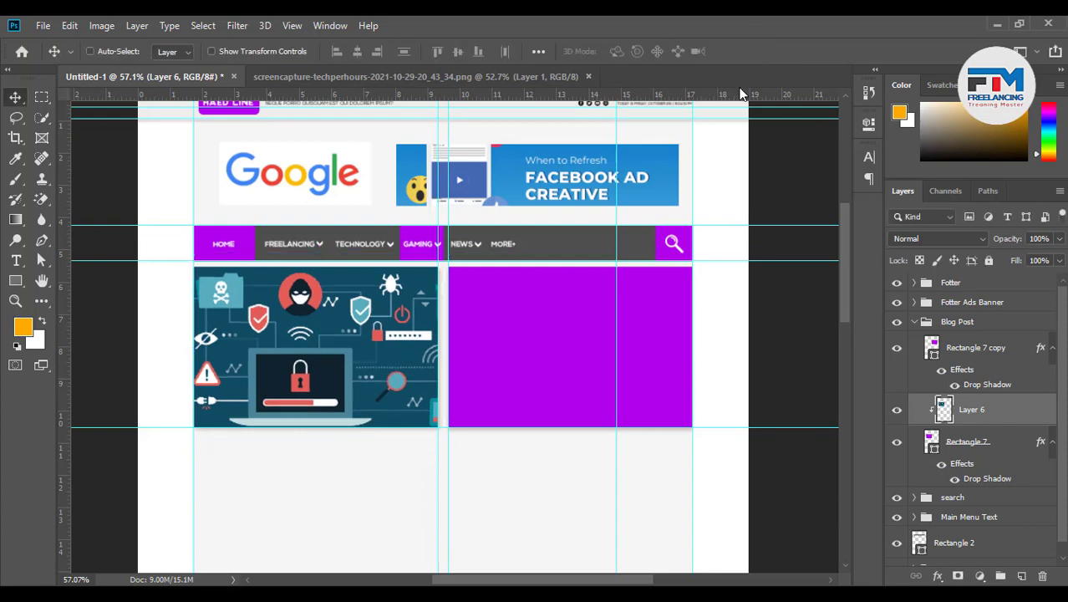
# Duplicate Rectangle 7 above Layer 6 and clip the illustration to the original box
pyautogui.keyDown('alt'); pyautogui.scroll(5, 146, 430); pyautogui.keyUp('alt')
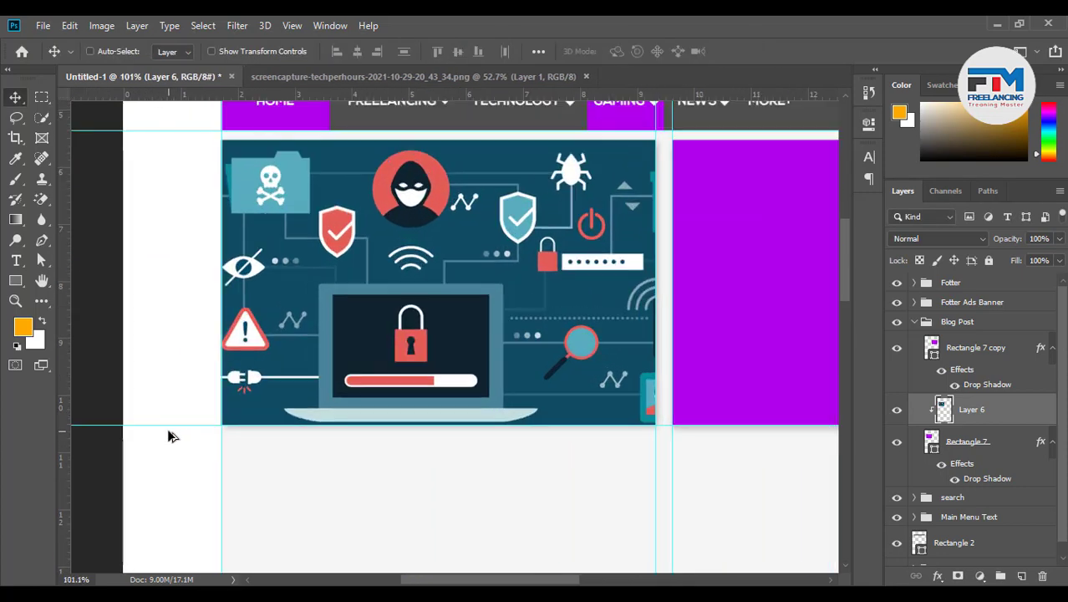
pyautogui.scroll(1, 334, 435)
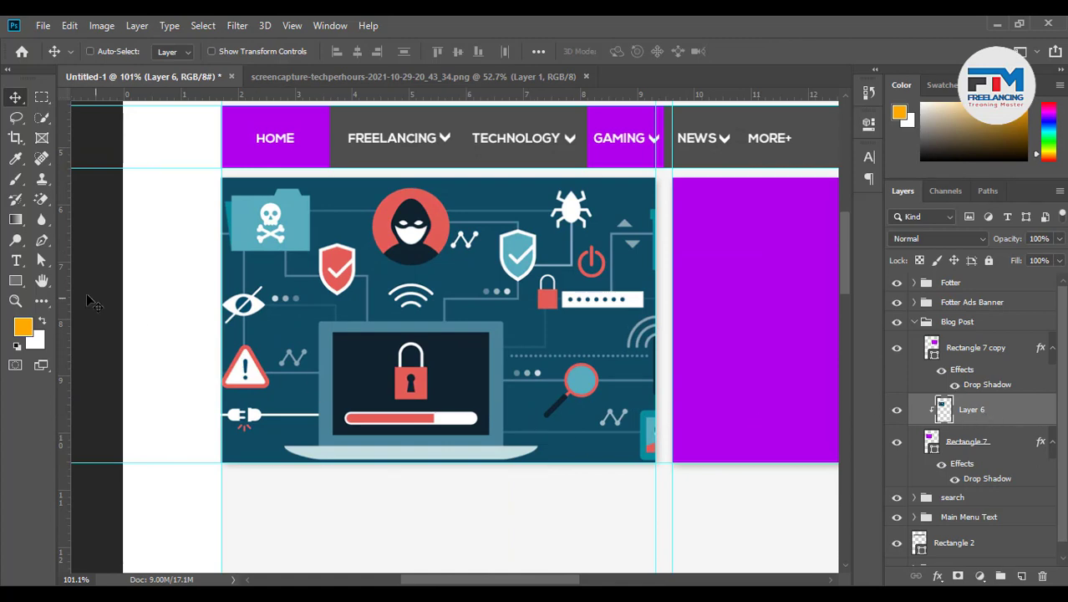
pyautogui.moveTo(1001, 444); pyautogui.dragTo(1022, 575)
pyautogui.moveTo(985, 446); pyautogui.dragTo(978, 400)
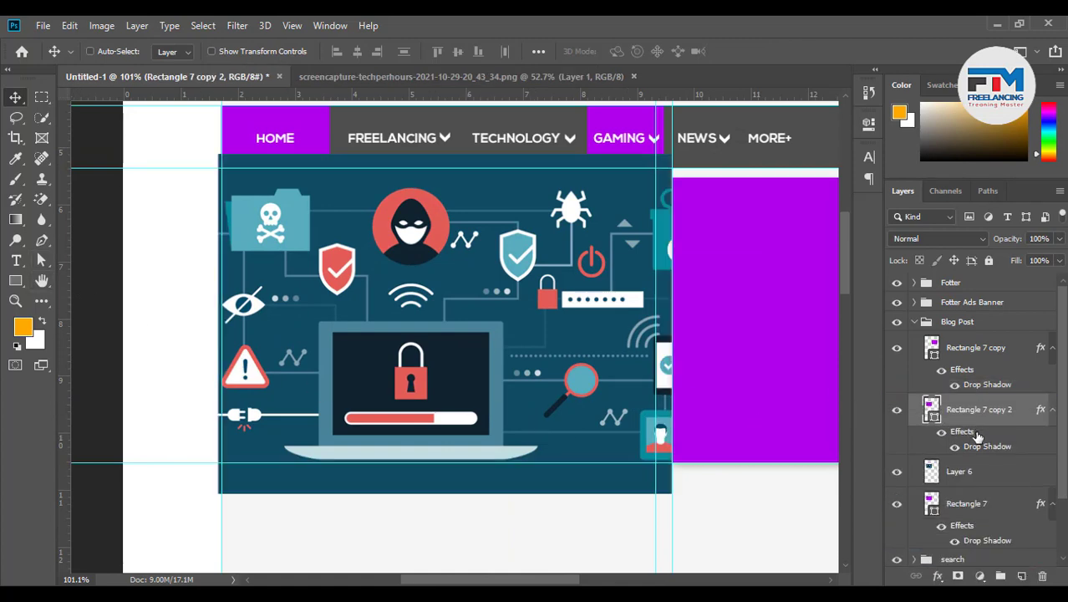
pyautogui.rightClick(982, 476)
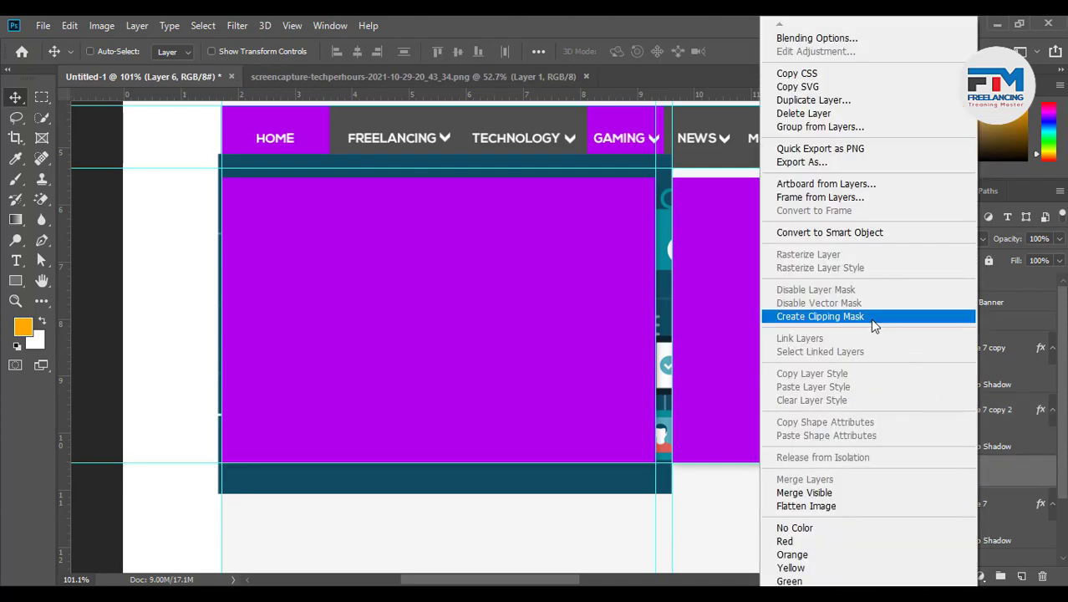
pyautogui.click(870, 314)
pyautogui.click(976, 418)
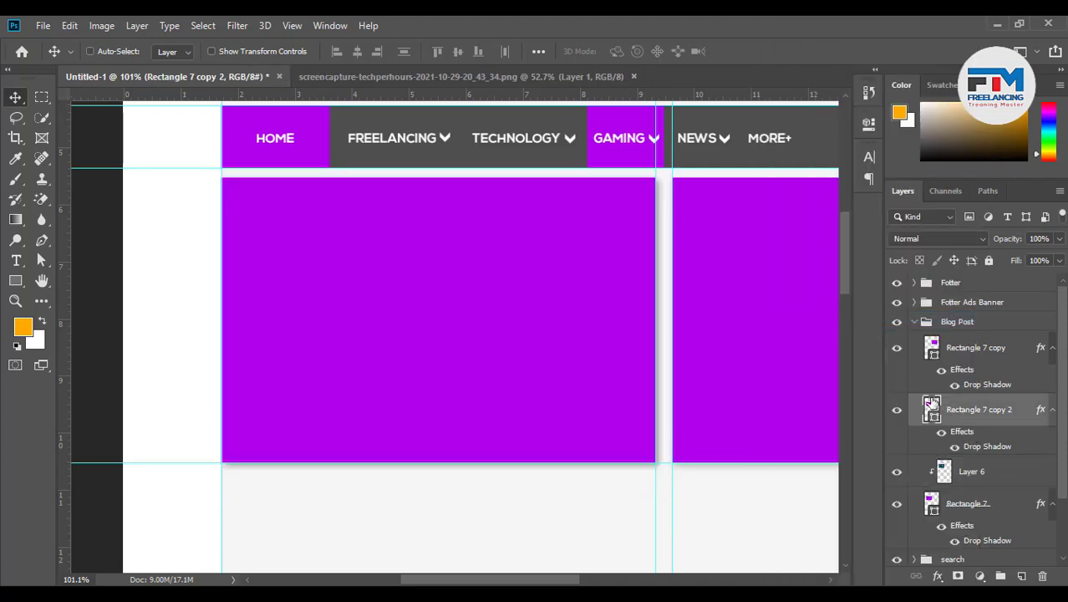
pyautogui.doubleClick(933, 409)
# Fill the box copy with 222222 at 28% opacity and save the document
pyautogui.write('222222')
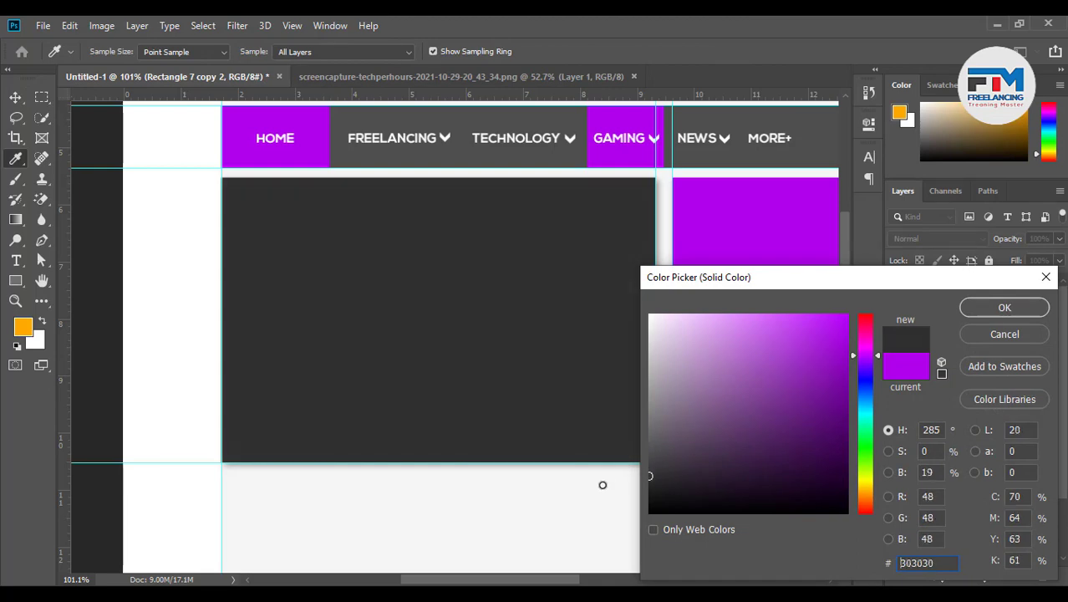
pyautogui.click(991, 311)
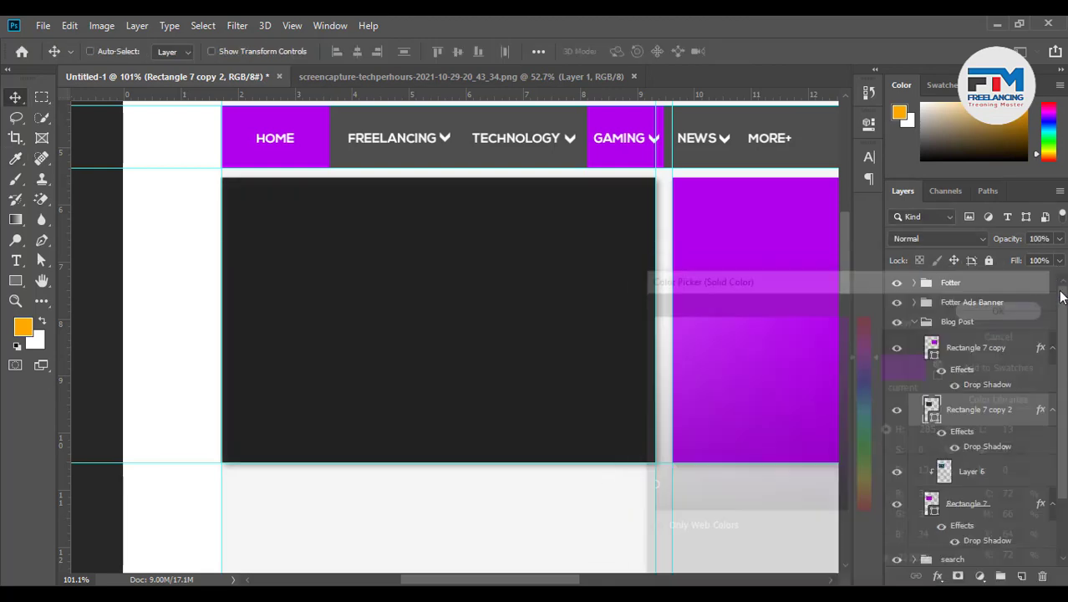
pyautogui.click(1060, 239)
pyautogui.moveTo(1020, 253); pyautogui.dragTo(1005, 256)
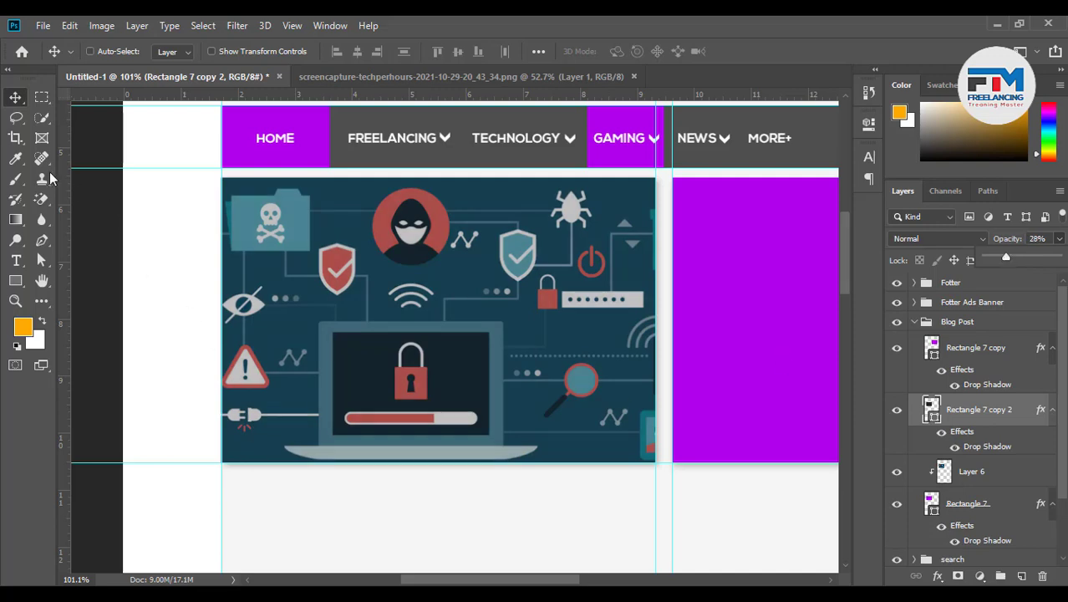
pyautogui.click(19, 98)
pyautogui.hotkey('ctrl', 's')
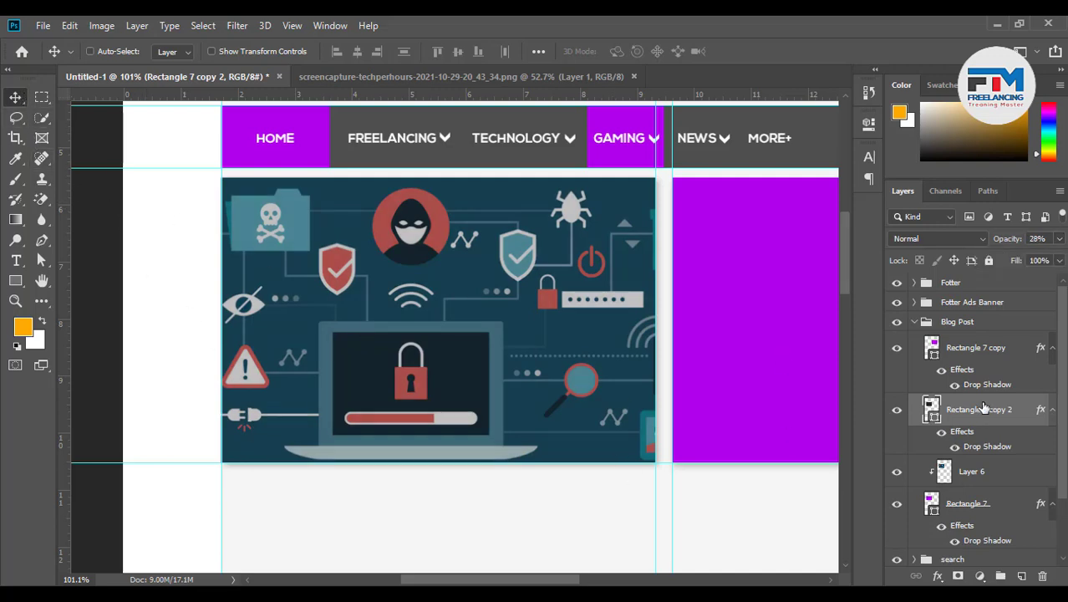
# Group the box, illustration and overlay layers as Group 1 and select the overlay
pyautogui.keyDown('shift'); pyautogui.click(988, 506); pyautogui.keyUp('shift')
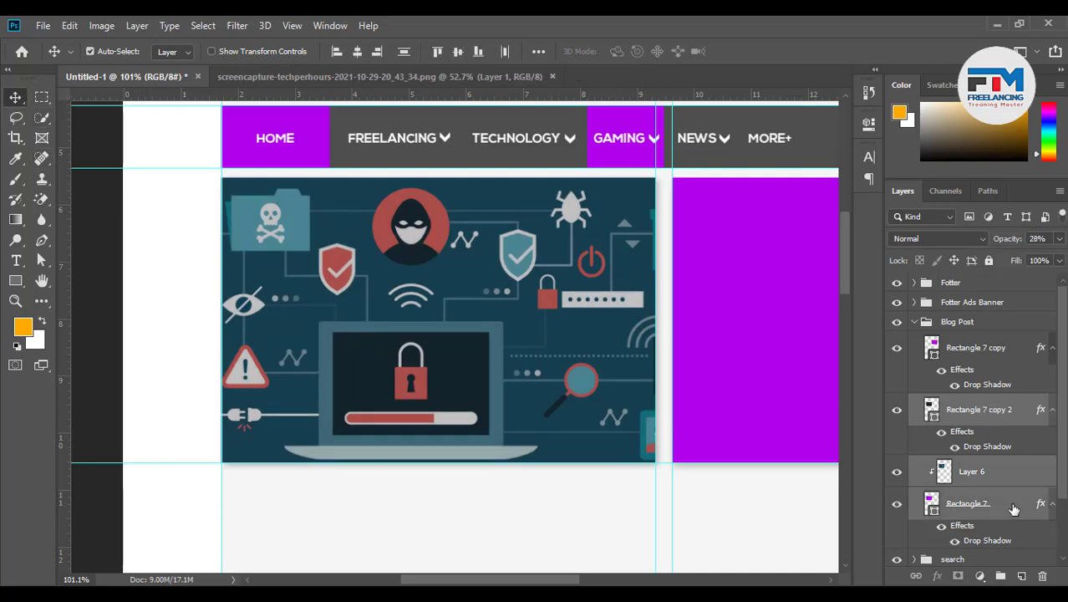
pyautogui.hotkey('ctrl', 'g')
pyautogui.click(926, 404)
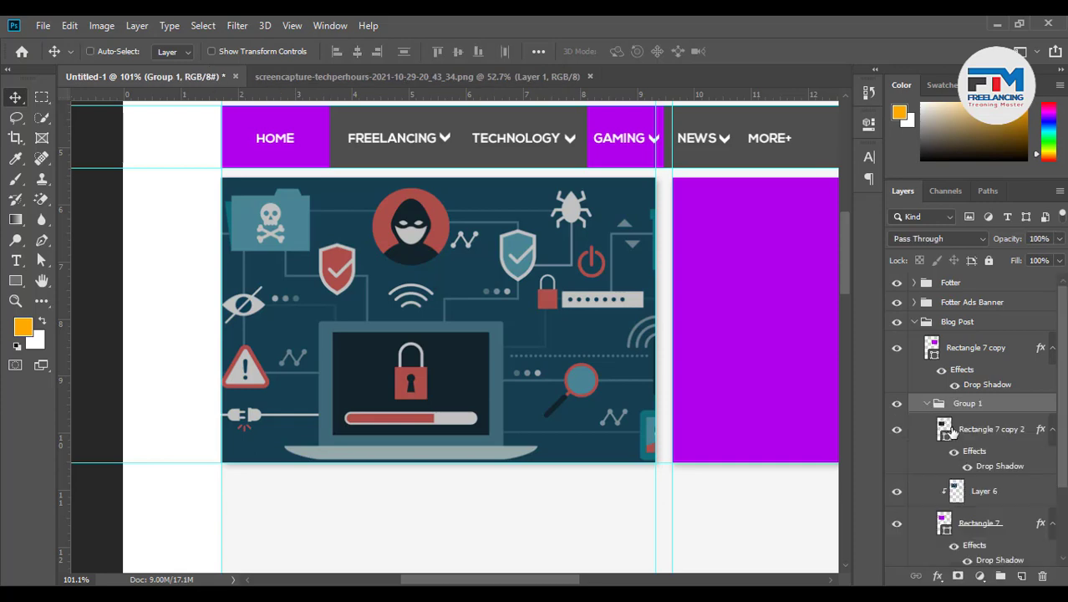
pyautogui.click(980, 435)
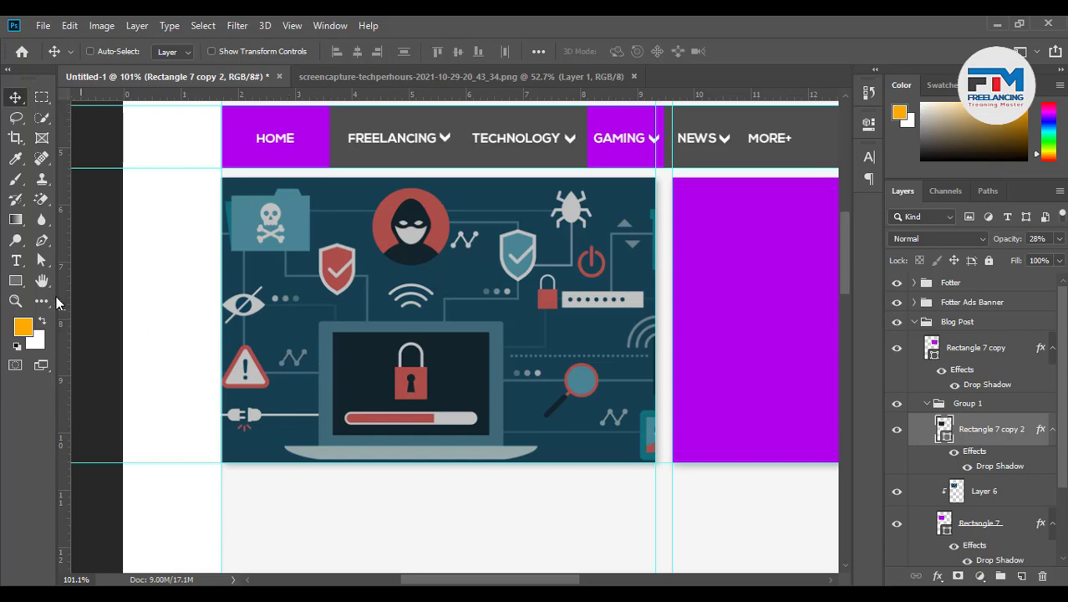
pyautogui.click(16, 260)
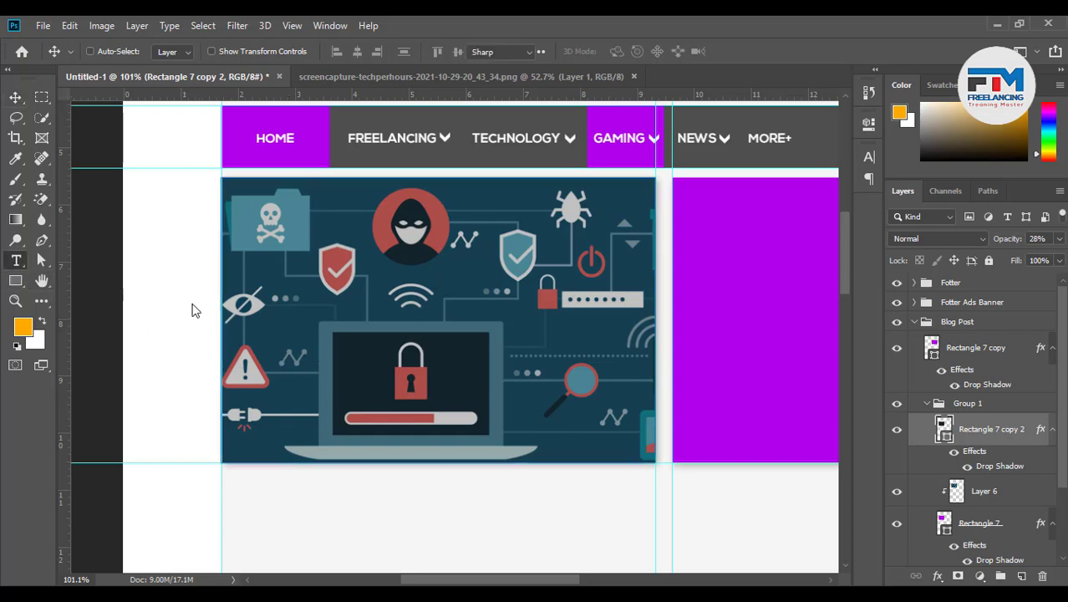
# Add a 28 pt Nexa Bold headline 'How To Hack Facebook account' across the image's lower part
pyautogui.click(418, 529)
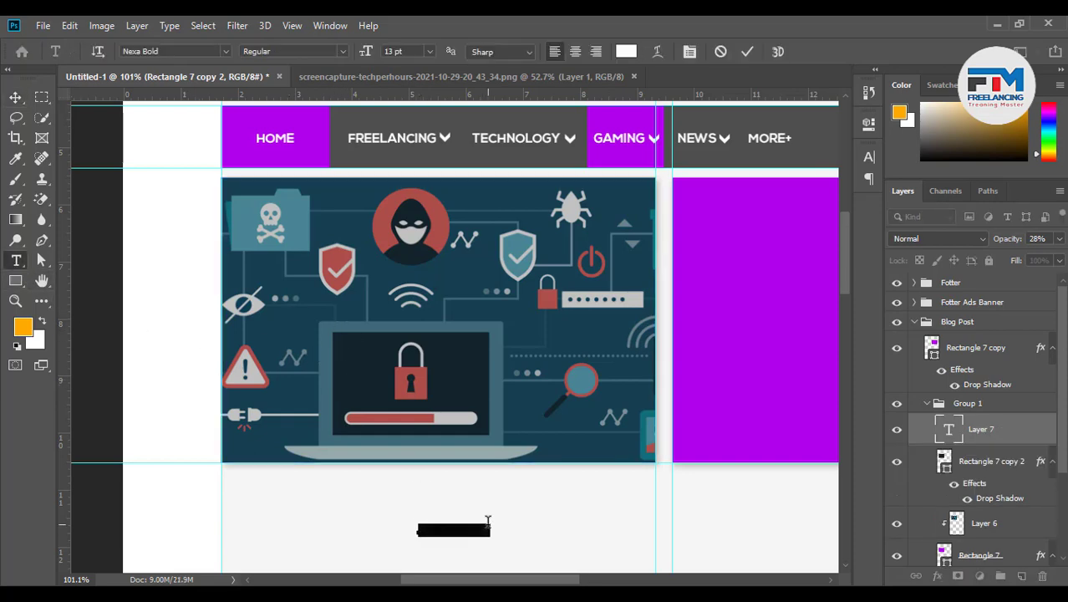
pyautogui.write('How')
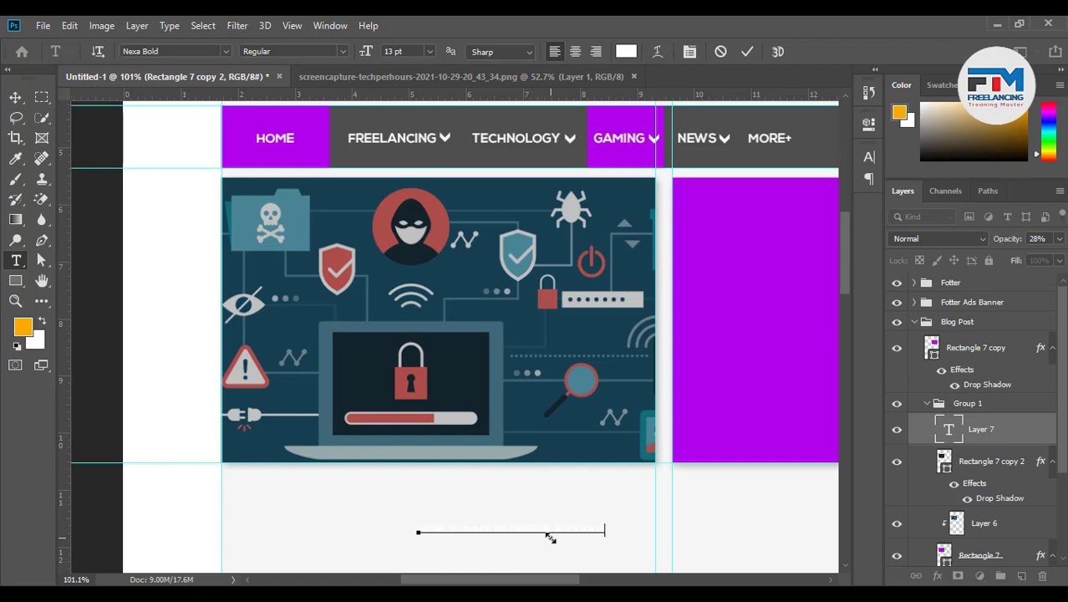
pyautogui.moveTo(604, 527); pyautogui.dragTo(377, 502)
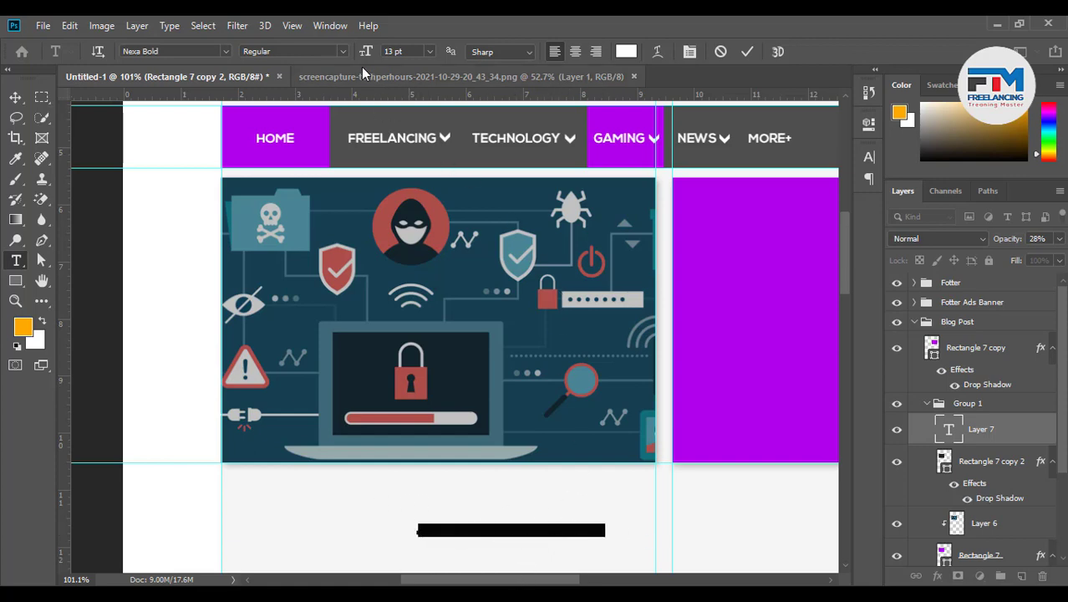
pyautogui.click(410, 52)
pyautogui.scroll(9, 409, 52)
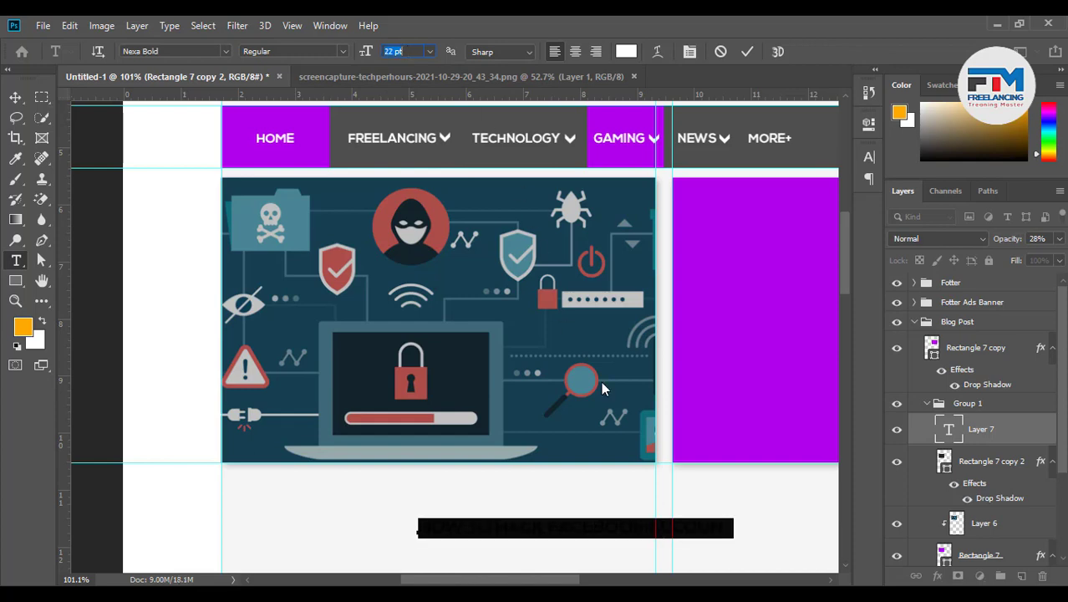
pyautogui.moveTo(610, 558); pyautogui.dragTo(473, 443)
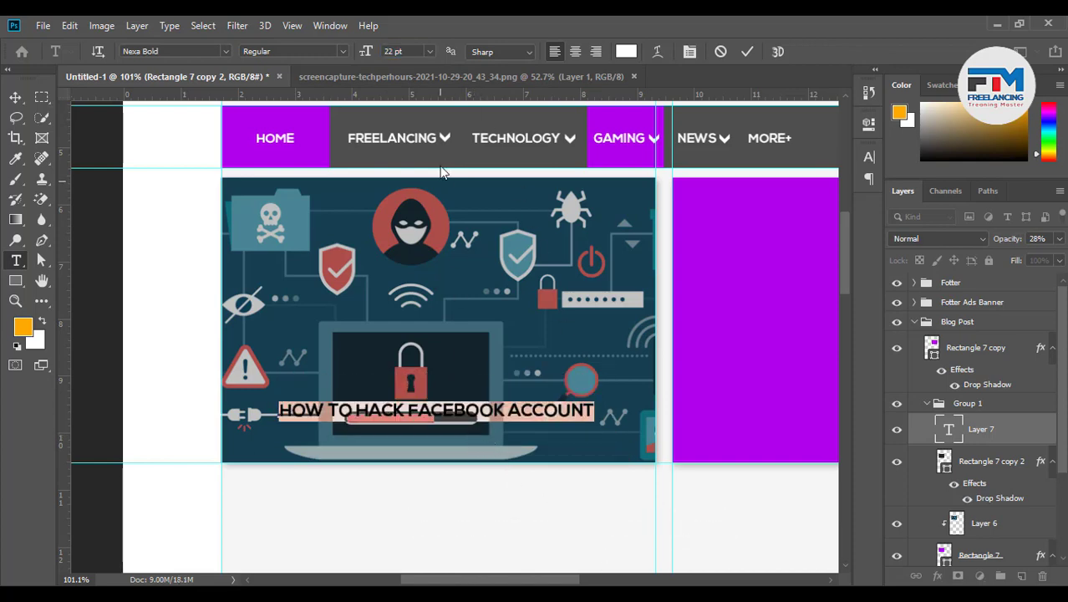
pyautogui.scroll(6, 395, 51)
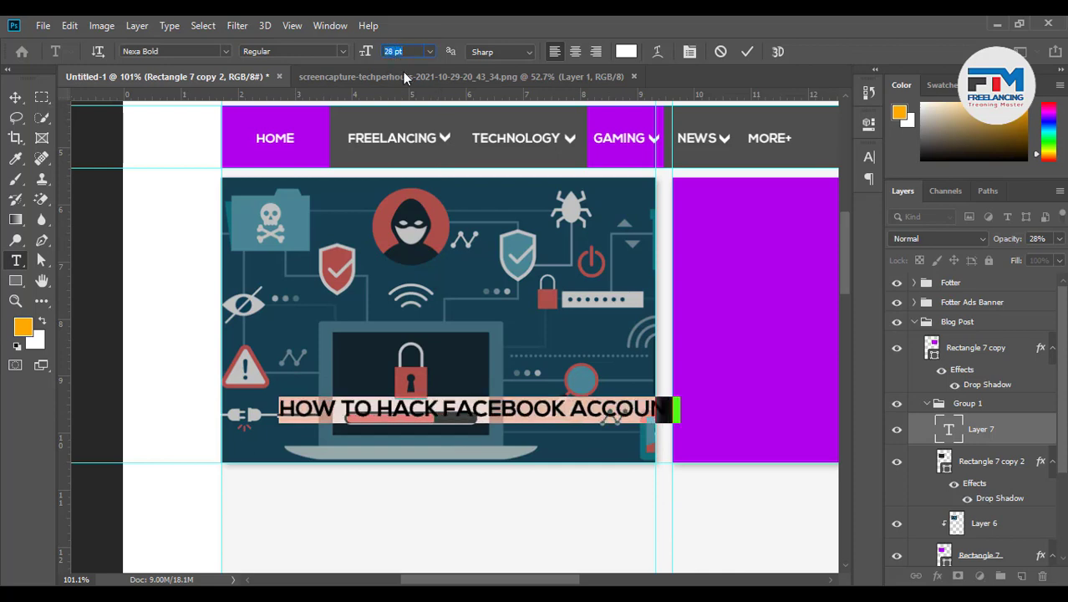
pyautogui.moveTo(568, 468); pyautogui.dragTo(534, 458)
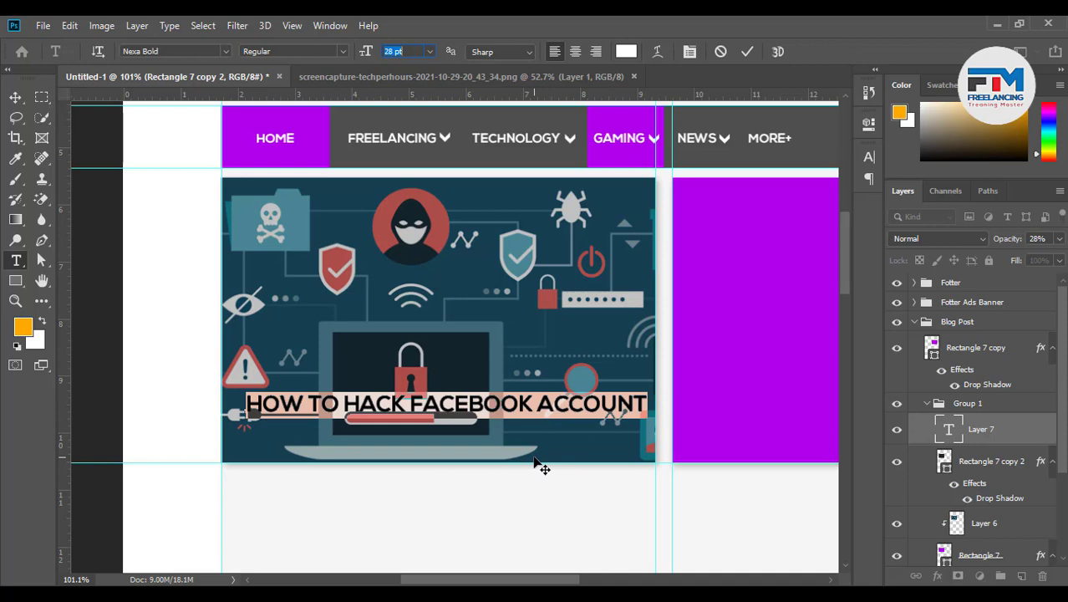
pyautogui.click(747, 51)
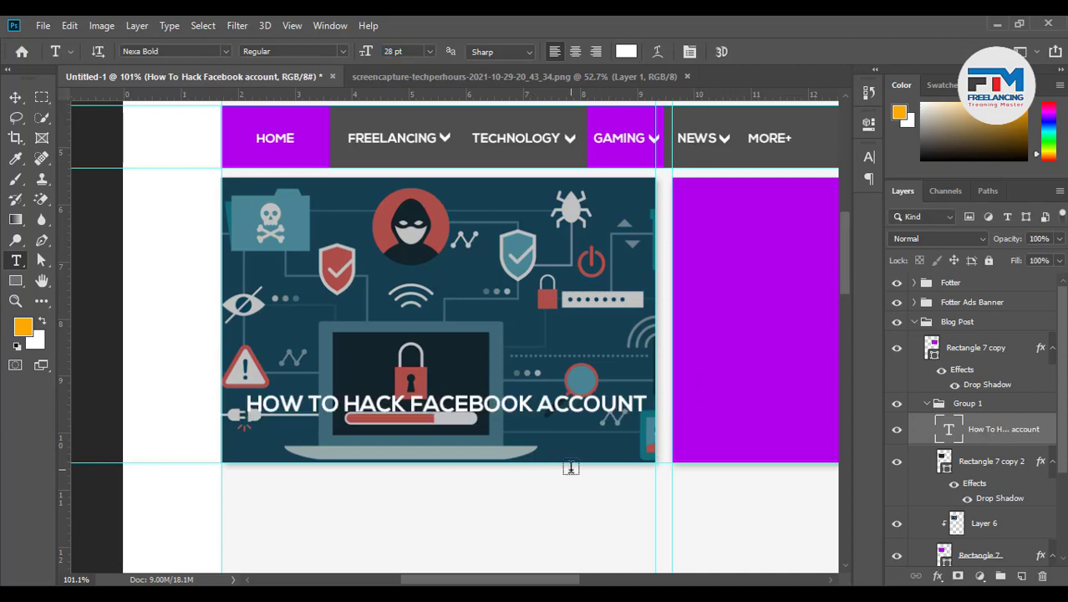
# Nudge the headline up and raise the dark overlay's opacity to 52%
pyautogui.click(15, 97)
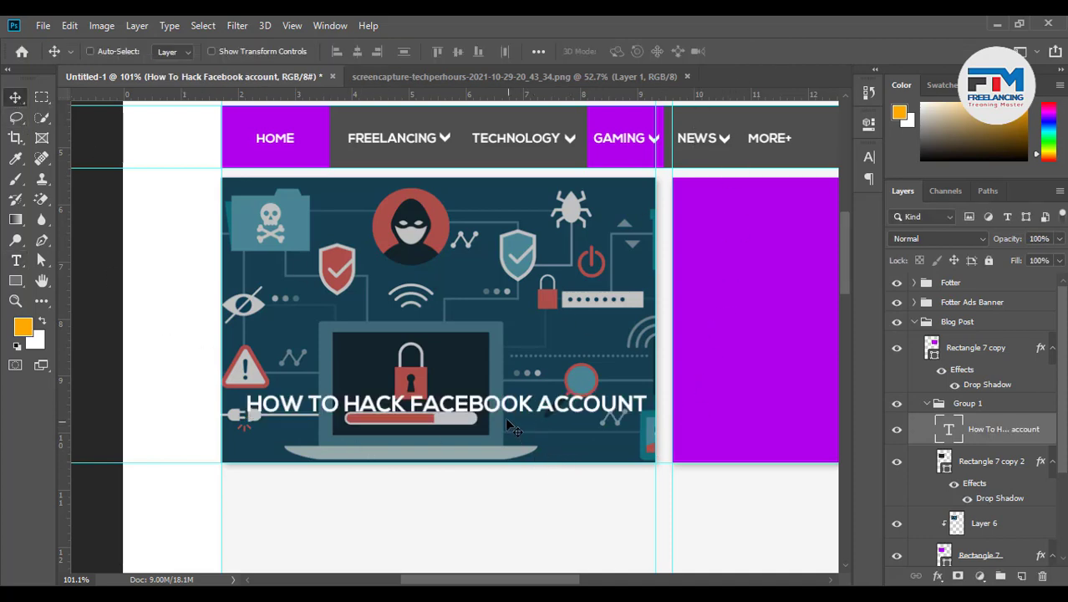
pyautogui.moveTo(513, 427); pyautogui.dragTo(511, 418)
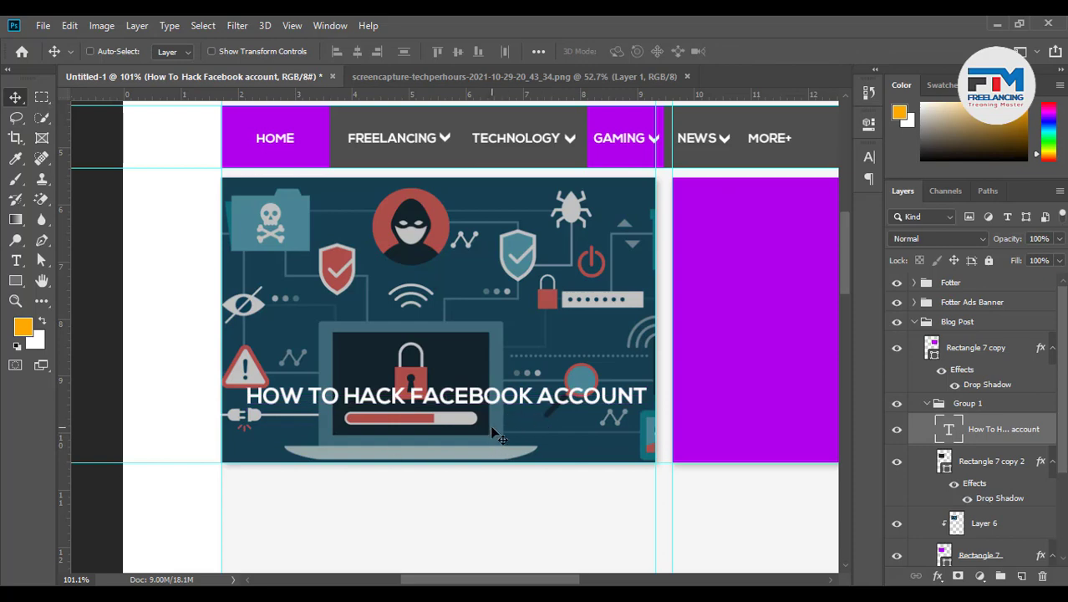
pyautogui.click(980, 463)
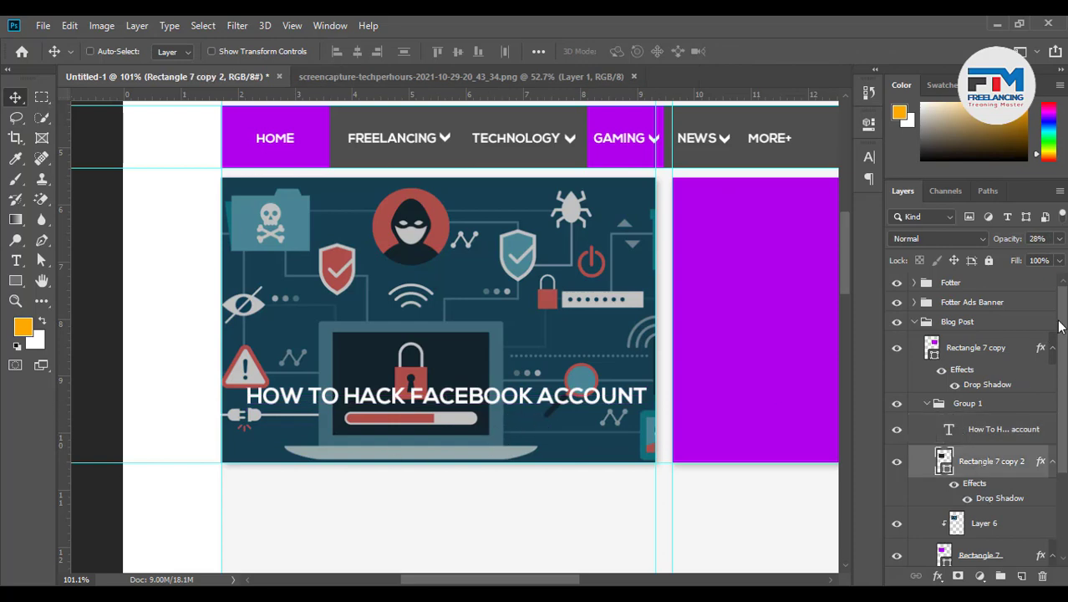
pyautogui.click(1059, 240)
pyautogui.moveTo(1014, 258); pyautogui.dragTo(1023, 257)
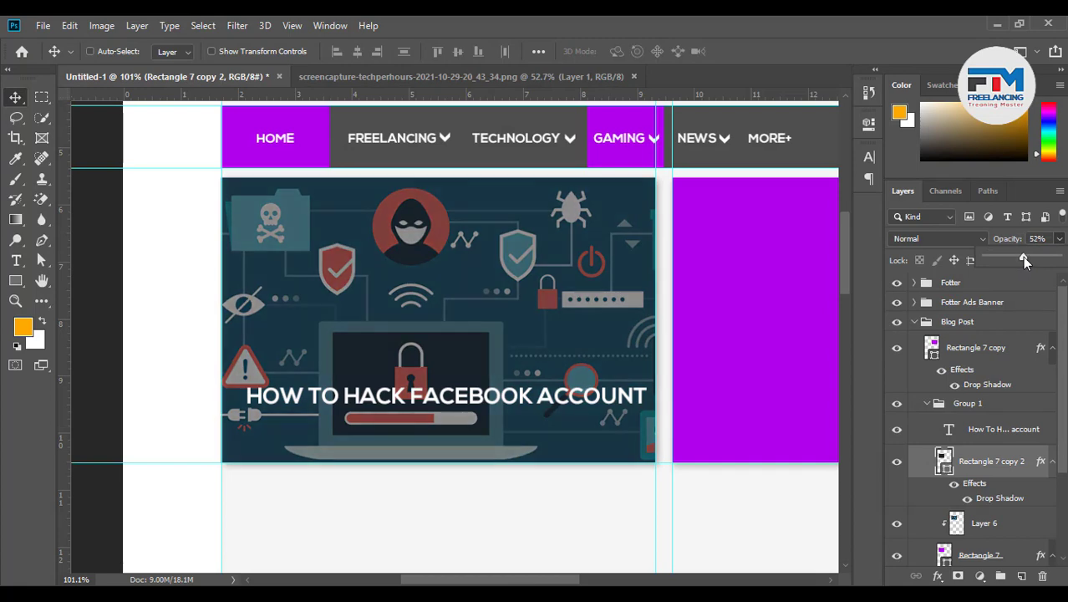
# Select the headline text and bring up the Lorem Ipsum page in Chrome
pyautogui.doubleClick(490, 404)
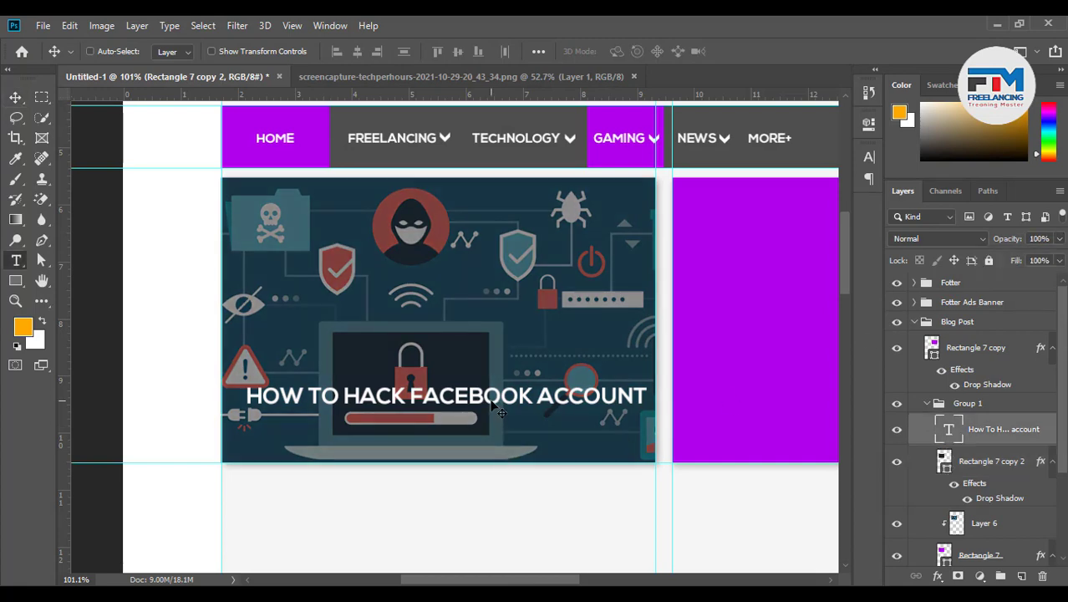
pyautogui.click(394, 595)
pyautogui.click(608, 29)
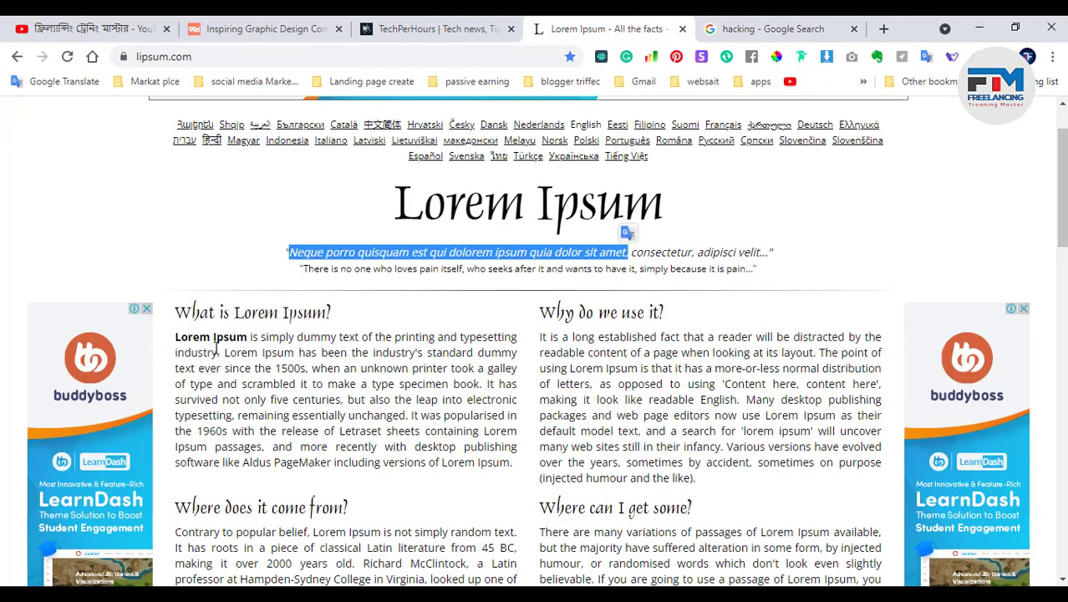
# Copy the opening 'What is Lorem Ipsum?' sentences from lipsum.com and minimize Chrome
pyautogui.moveTo(176, 337); pyautogui.dragTo(308, 367)
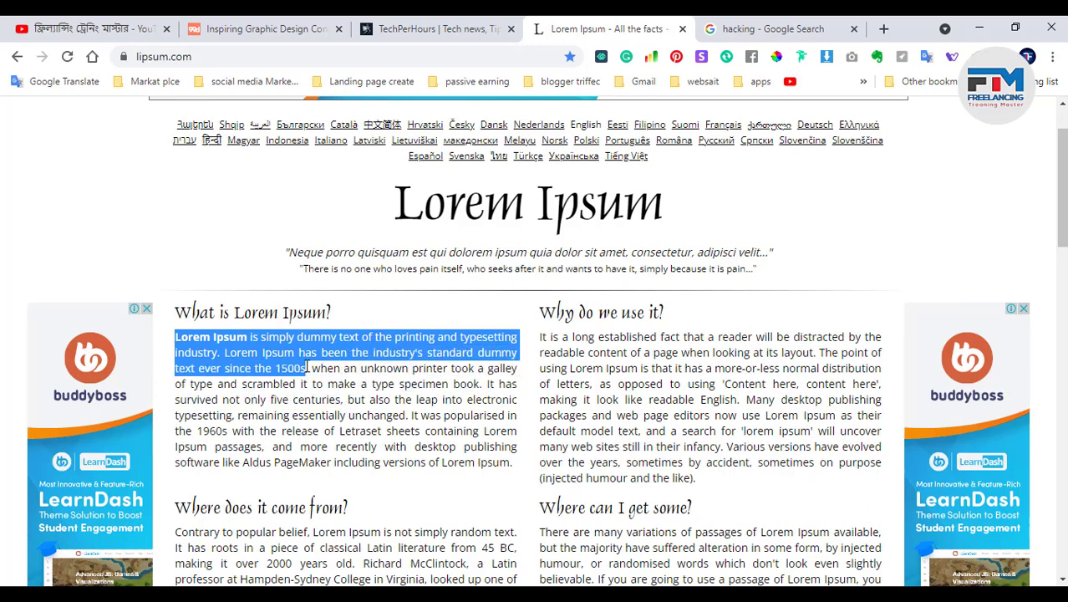
pyautogui.click(979, 28)
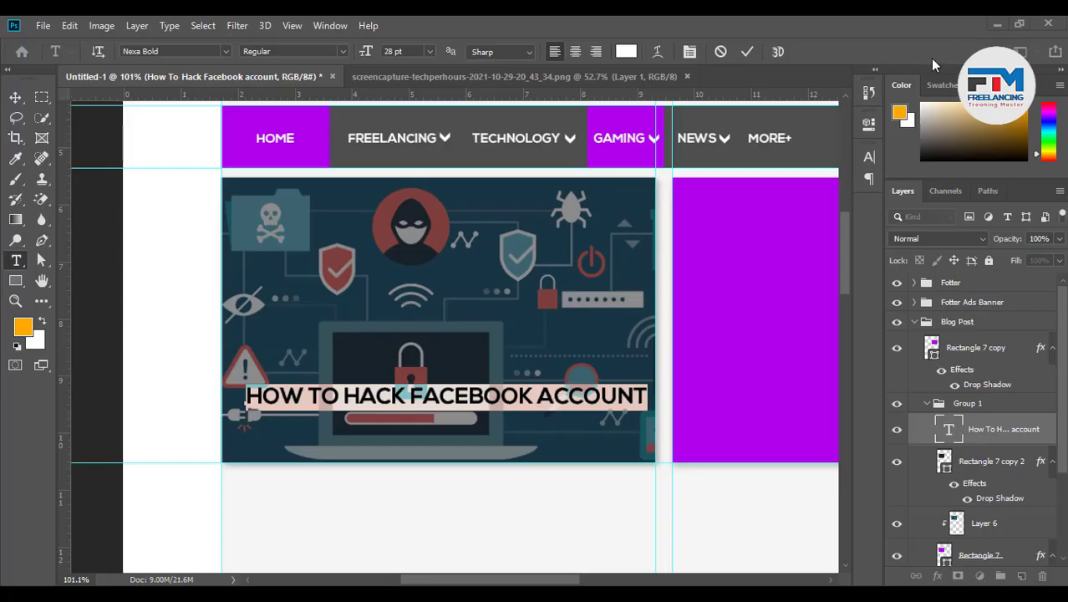
# Replace the blog headline with the pasted Lorem Ipsum text, broken after DUMMY and trimmed after AND
pyautogui.hotkey('ctrl', 'v')
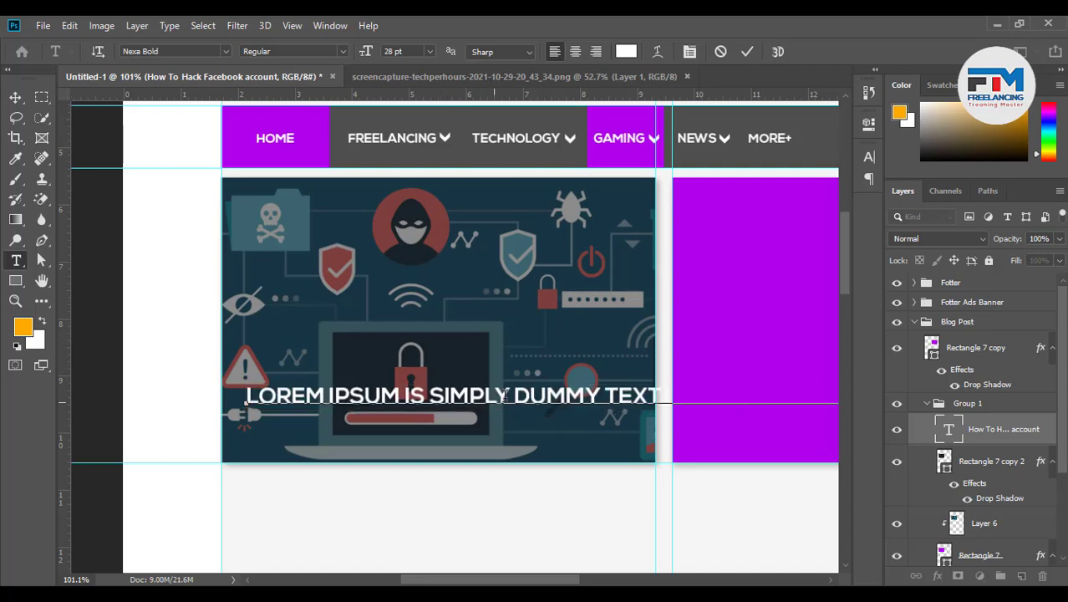
pyautogui.press('Return')
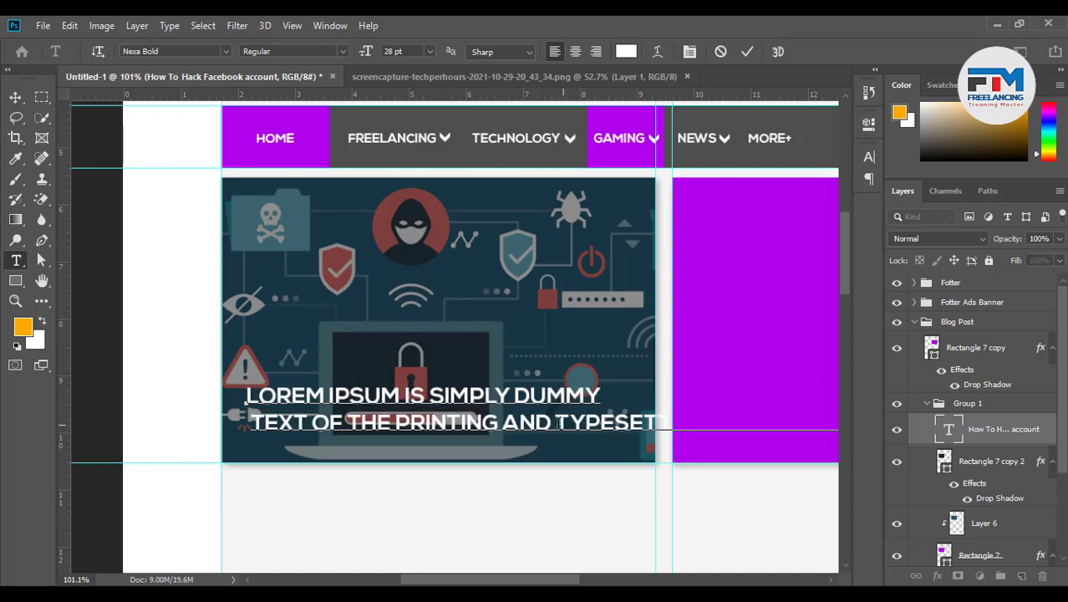
pyautogui.press('Delete')
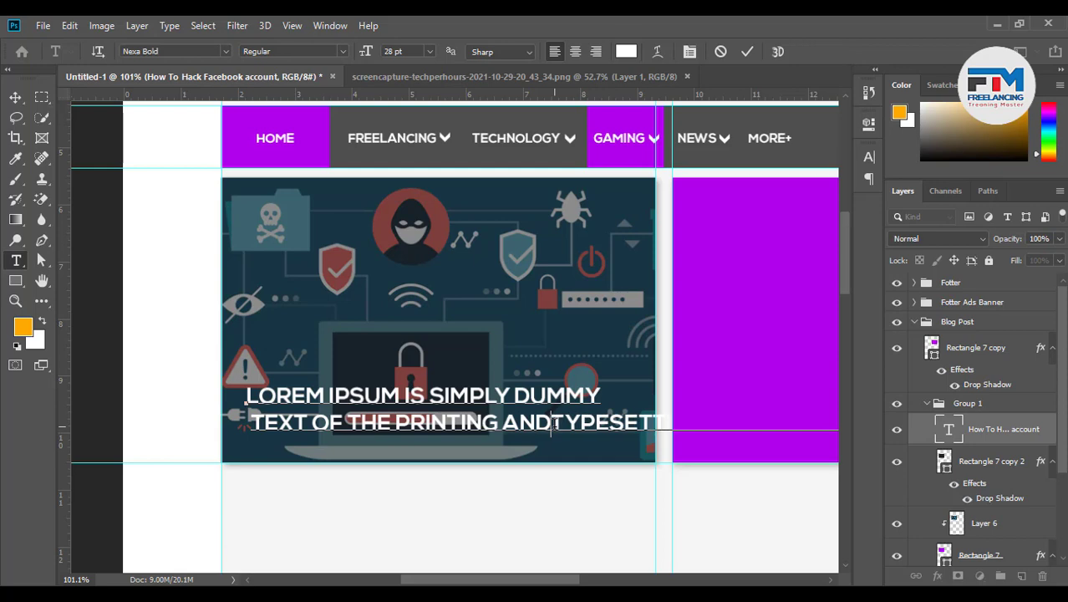
pyautogui.moveTo(553, 425); pyautogui.dragTo(938, 416)
pyautogui.press('Delete')
pyautogui.scroll(-10, 666, 470)
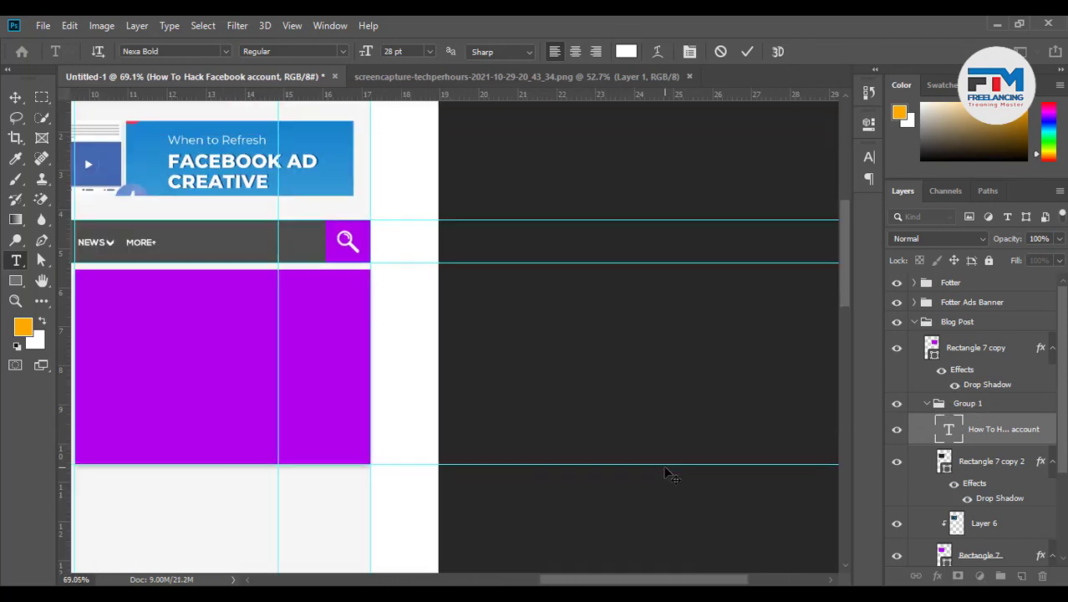
pyautogui.scroll(5, 189, 473)
pyautogui.scroll(2, 175, 458)
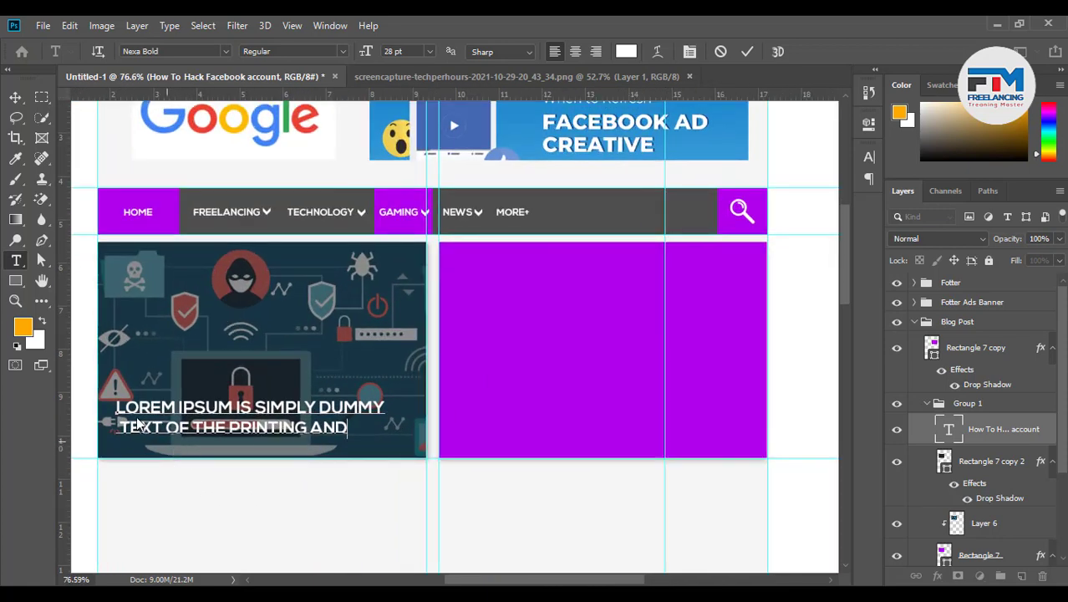
pyautogui.click(15, 97)
# Nudge the headline slightly right and down, then collapse Group 1
pyautogui.scroll(-2, 568, 468)
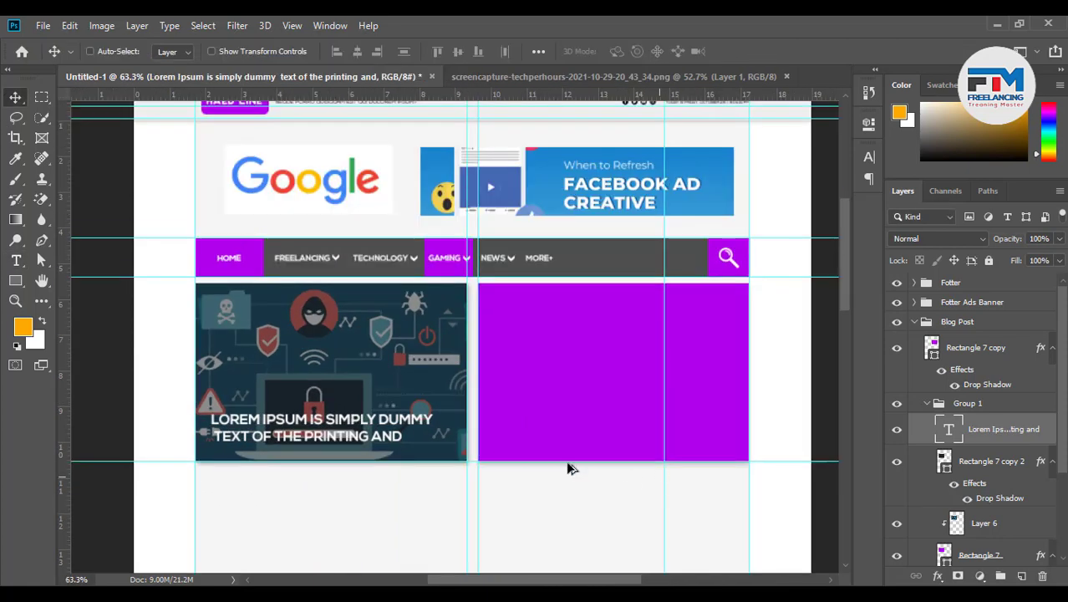
pyautogui.scroll(4, 246, 308)
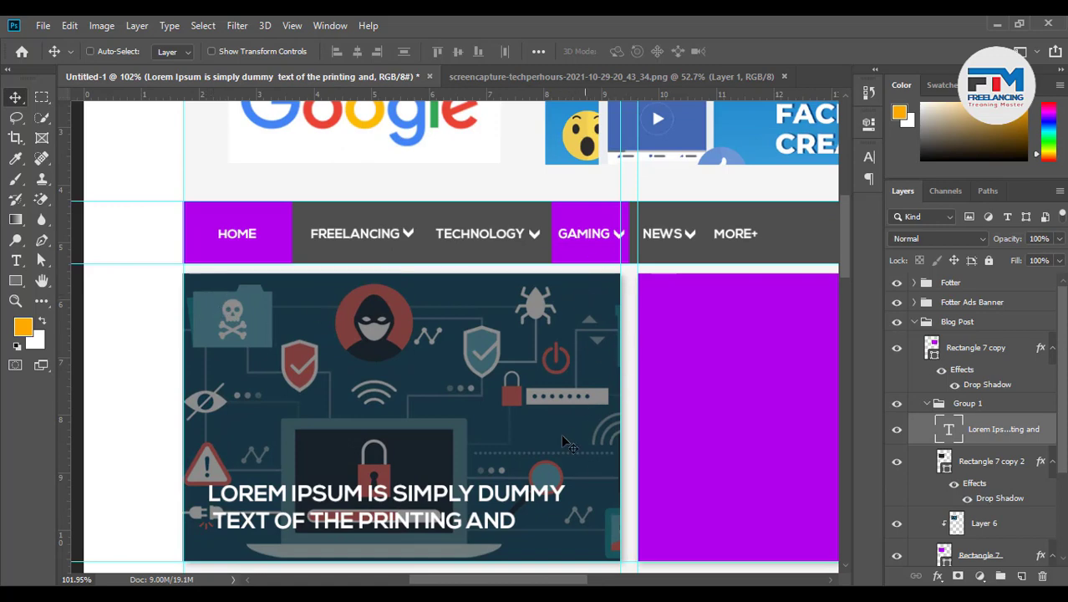
pyautogui.scroll(-3, 276, 415)
pyautogui.moveTo(360, 489); pyautogui.dragTo(377, 496)
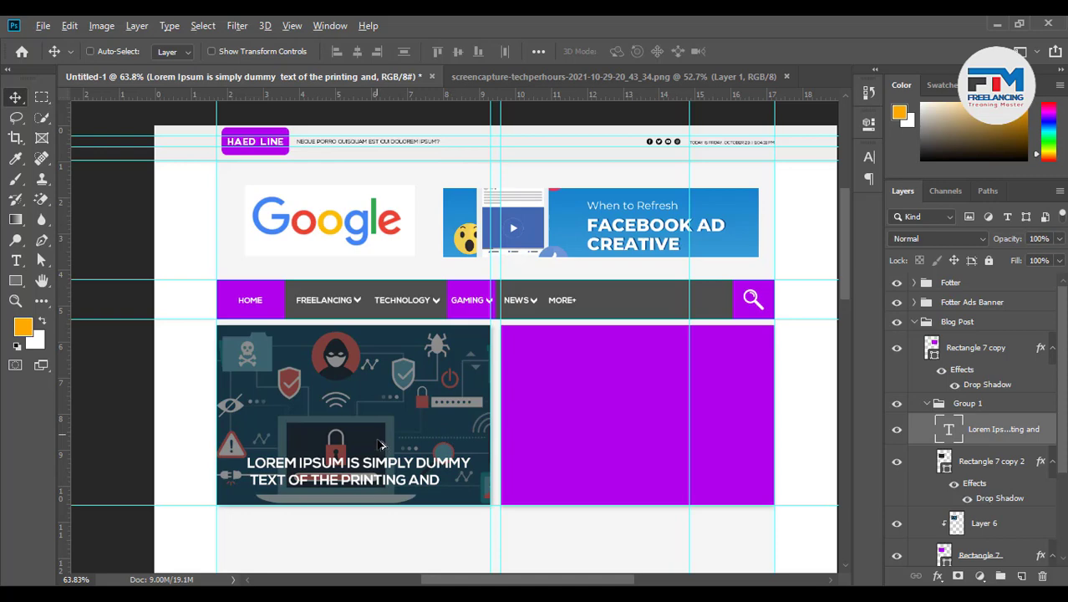
pyautogui.scroll(-2, 378, 444)
pyautogui.scroll(2, 627, 489)
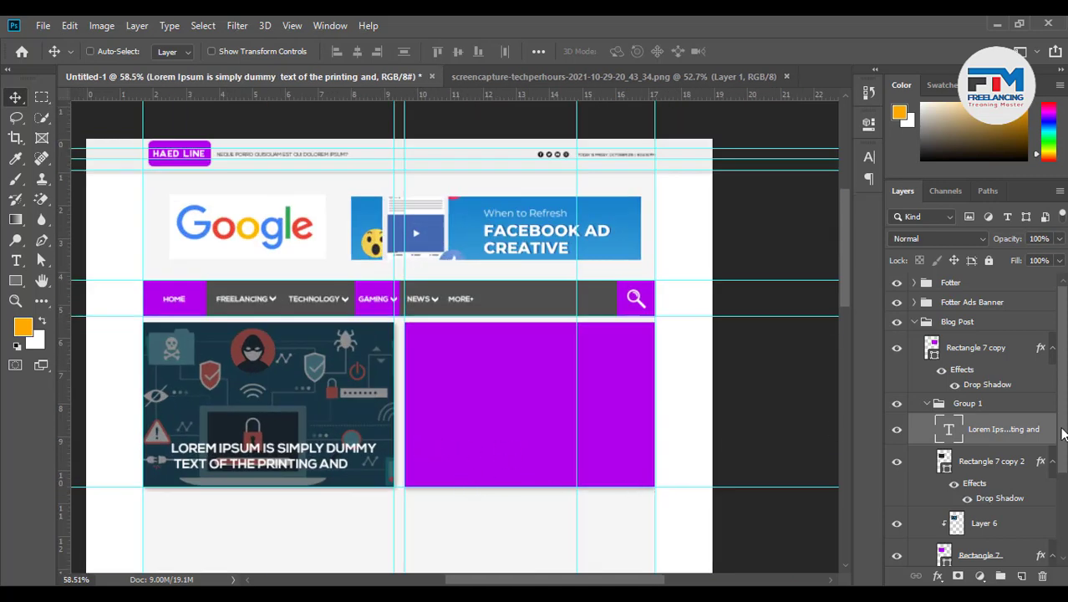
pyautogui.click(928, 407)
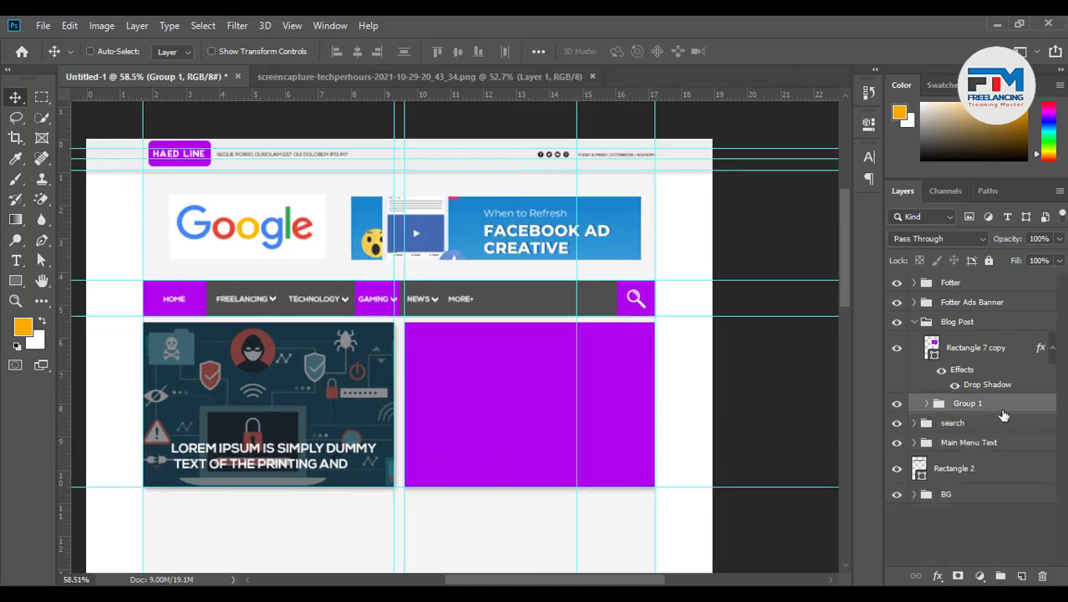
# Rename Group 1 to 'Post 1' and duplicate the purple Rectangle 7 copy layer
pyautogui.doubleClick(968, 404)
pyautogui.press('Return')
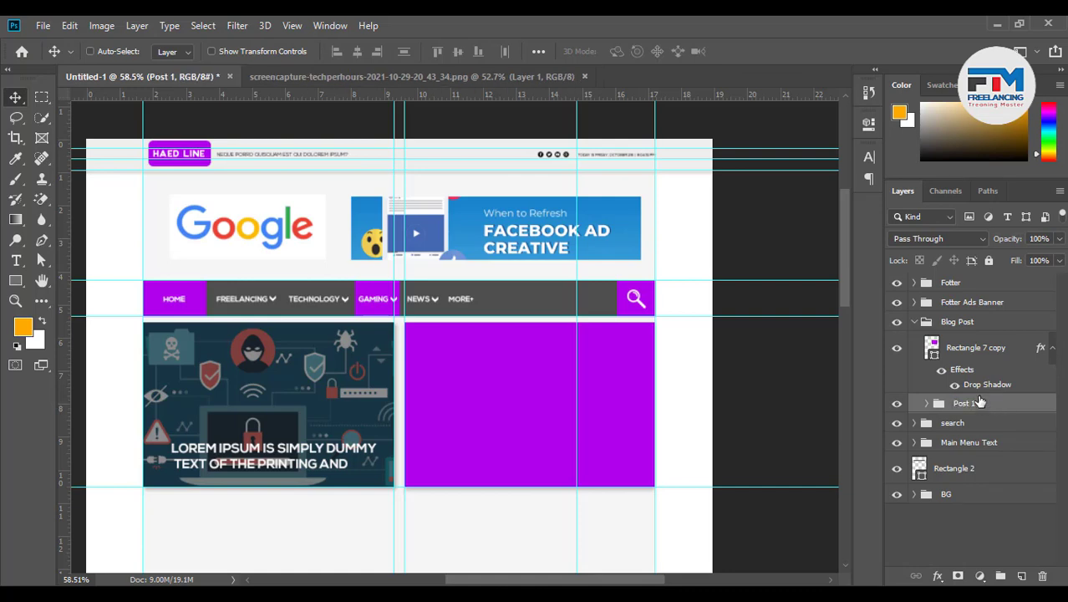
pyautogui.click(988, 357)
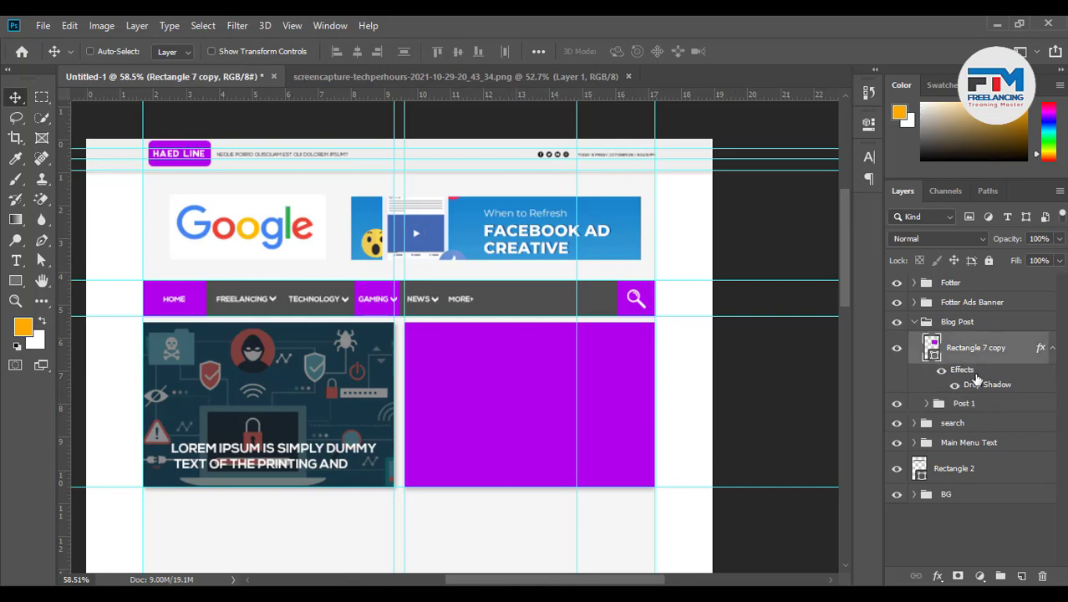
pyautogui.moveTo(976, 380); pyautogui.dragTo(1022, 576)
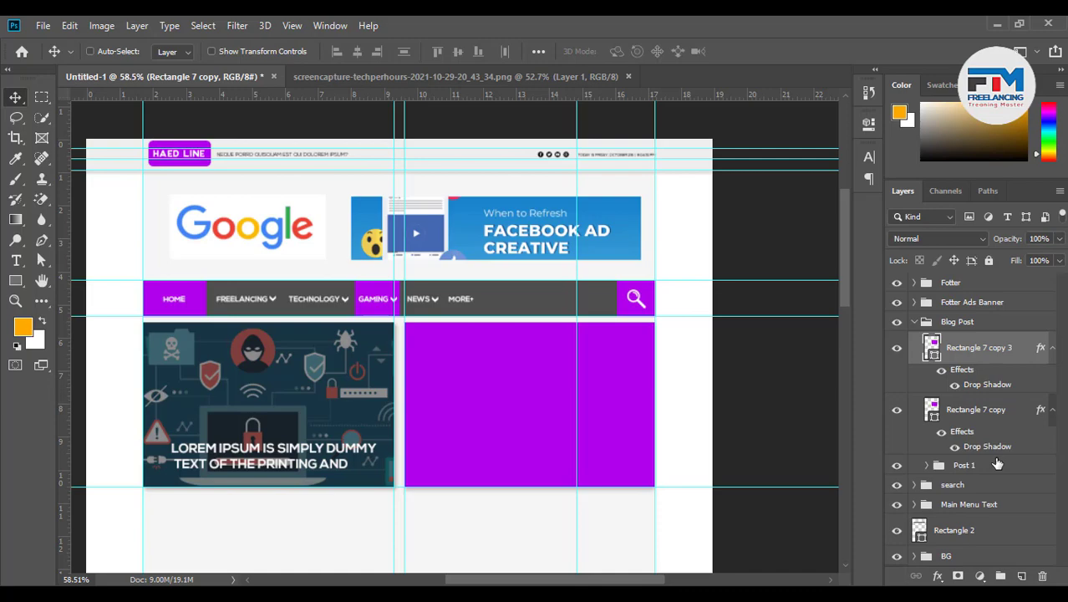
pyautogui.click(983, 407)
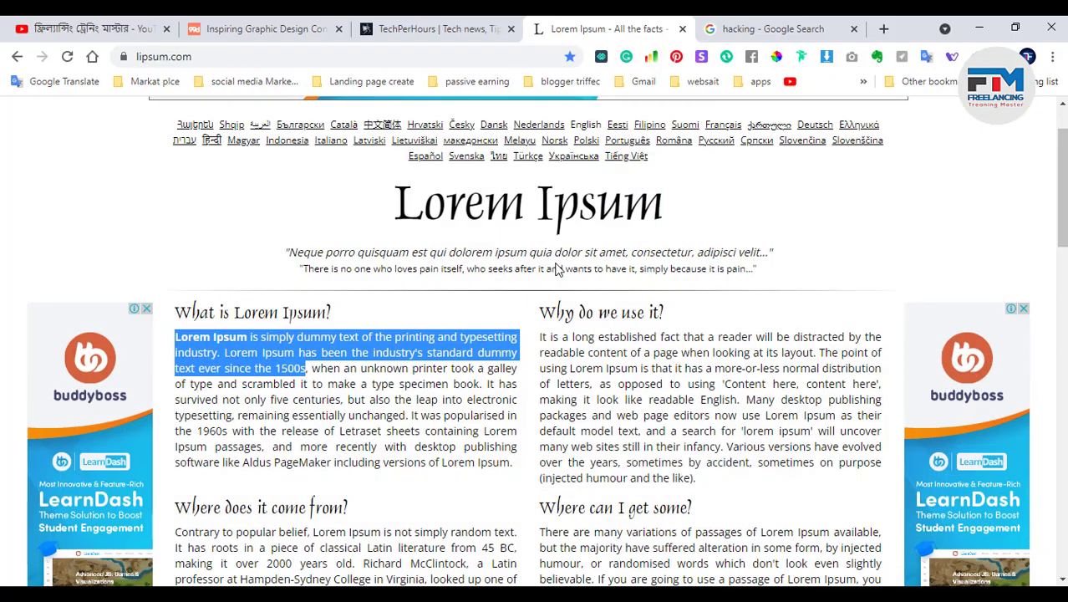
pyautogui.click(740, 27)
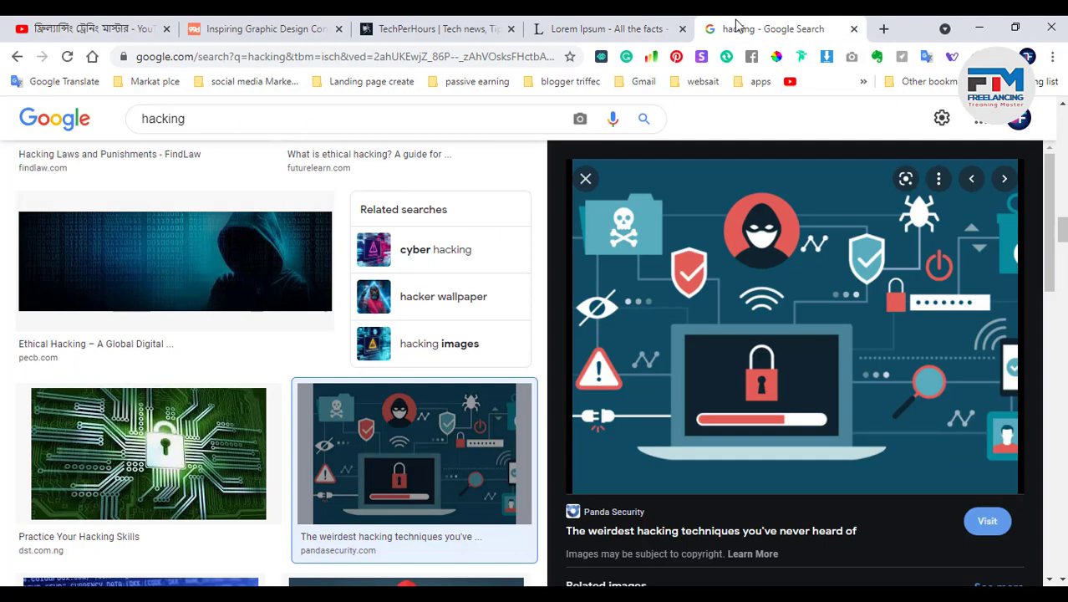
# Open the 'hacker wallpaper' related image search and browse the results
pyautogui.scroll(-1, 400, 468)
pyautogui.scroll(2, 399, 401)
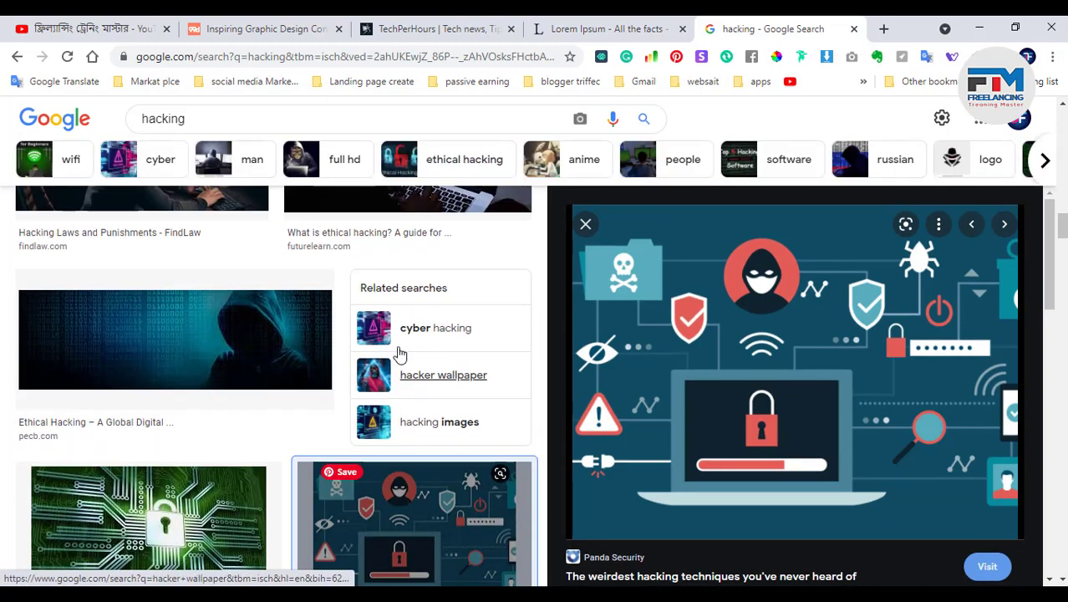
pyautogui.click(384, 380)
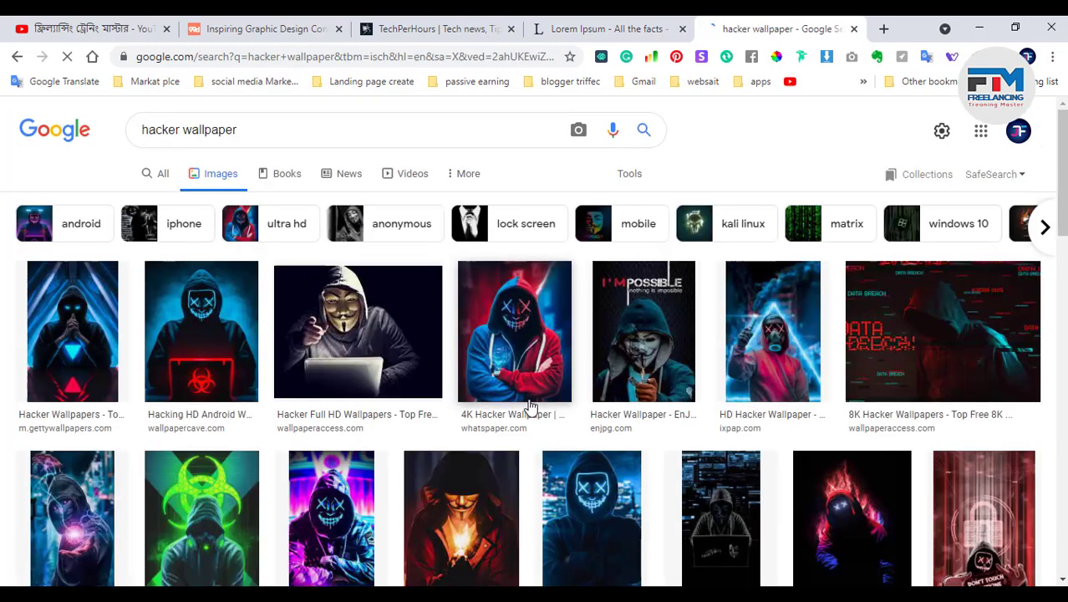
pyautogui.scroll(-3, 552, 455)
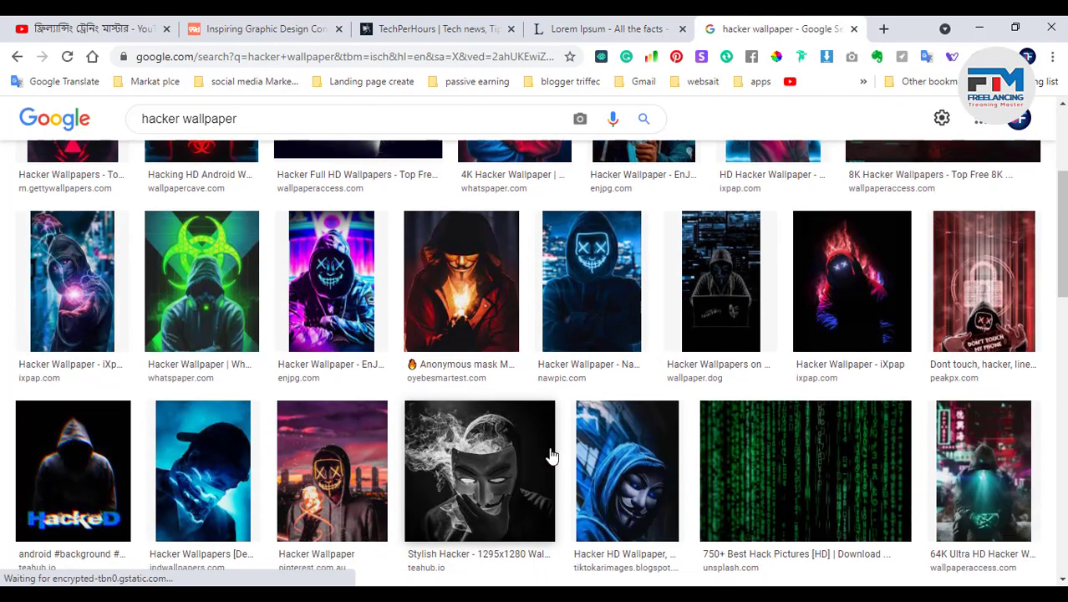
pyautogui.scroll(-5, 552, 456)
pyautogui.scroll(-8, 552, 456)
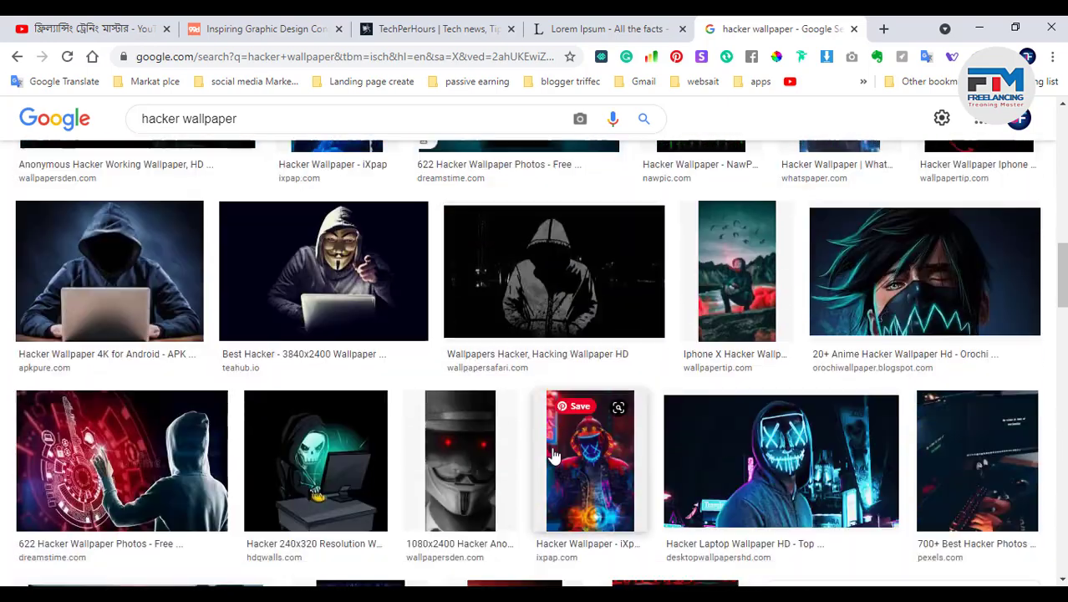
pyautogui.scroll(-4, 553, 455)
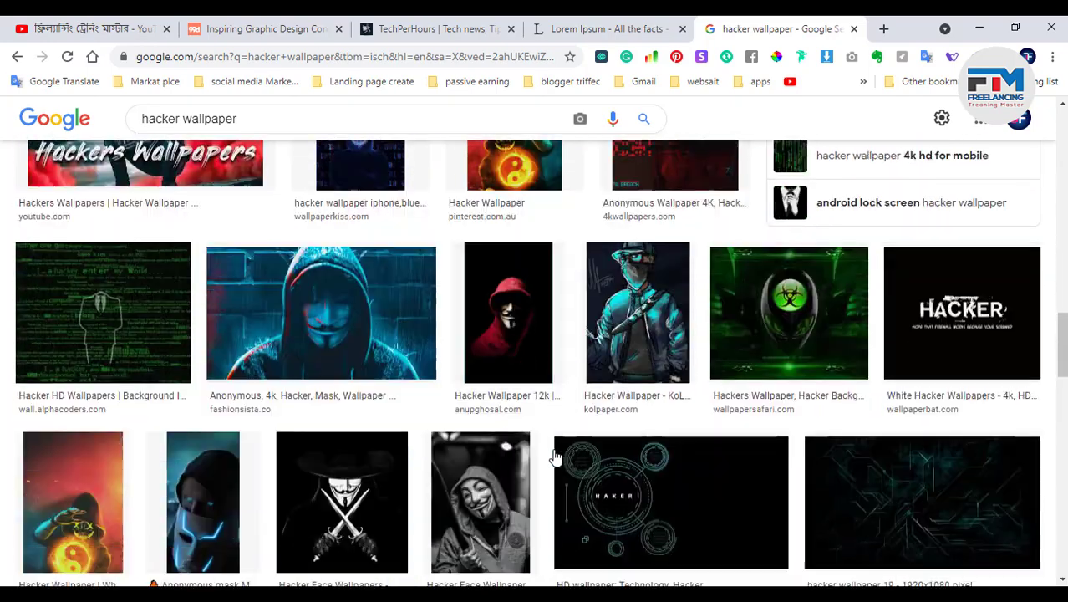
pyautogui.scroll(2, 773, 383)
pyautogui.scroll(-2, 773, 383)
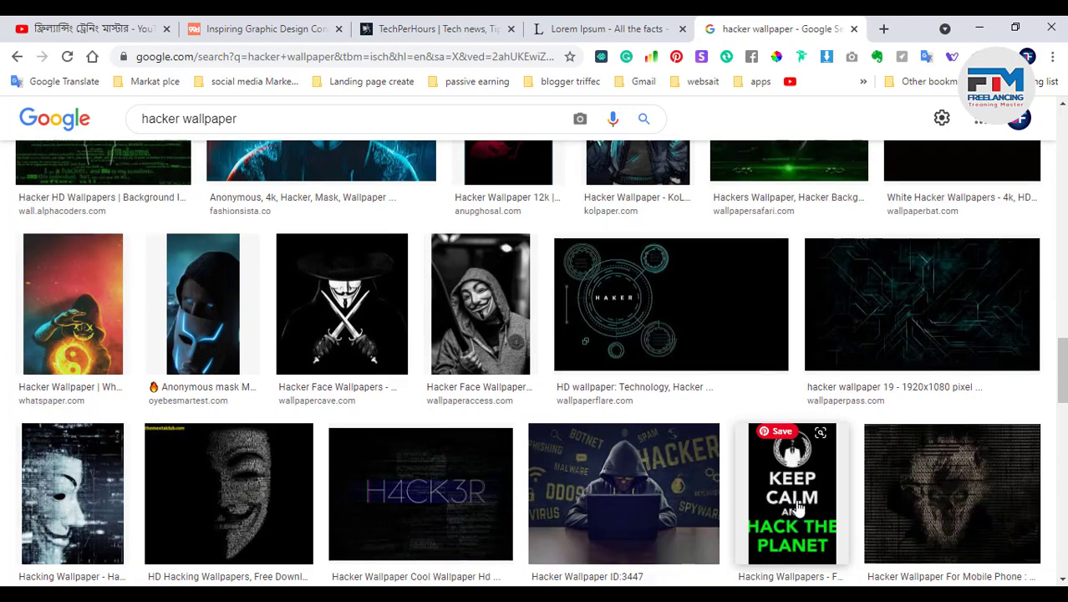
pyautogui.scroll(-5, 776, 451)
pyautogui.scroll(-9, 776, 458)
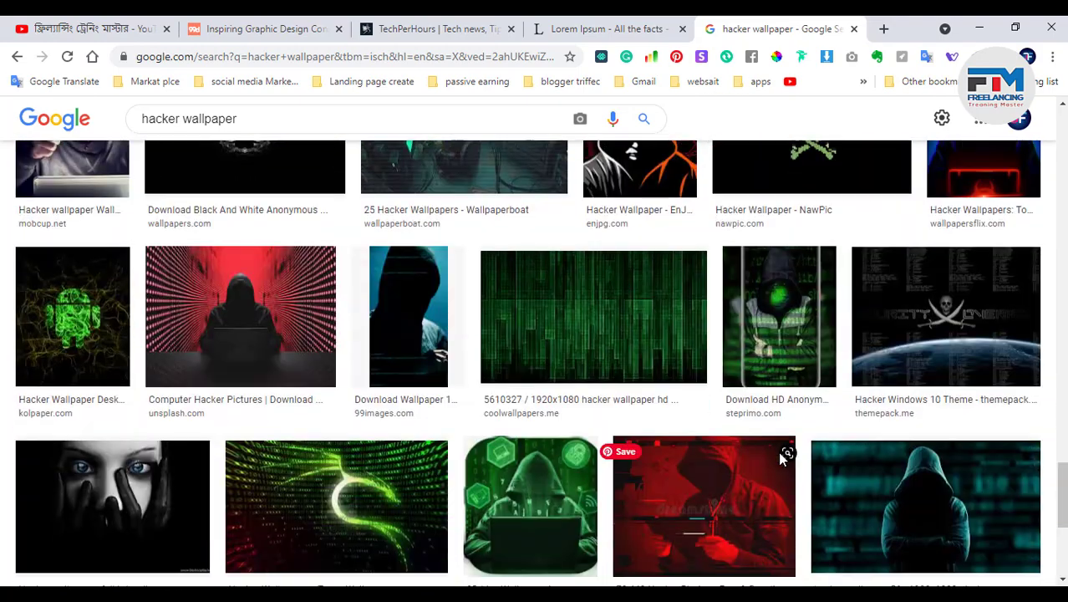
pyautogui.scroll(2, 780, 458)
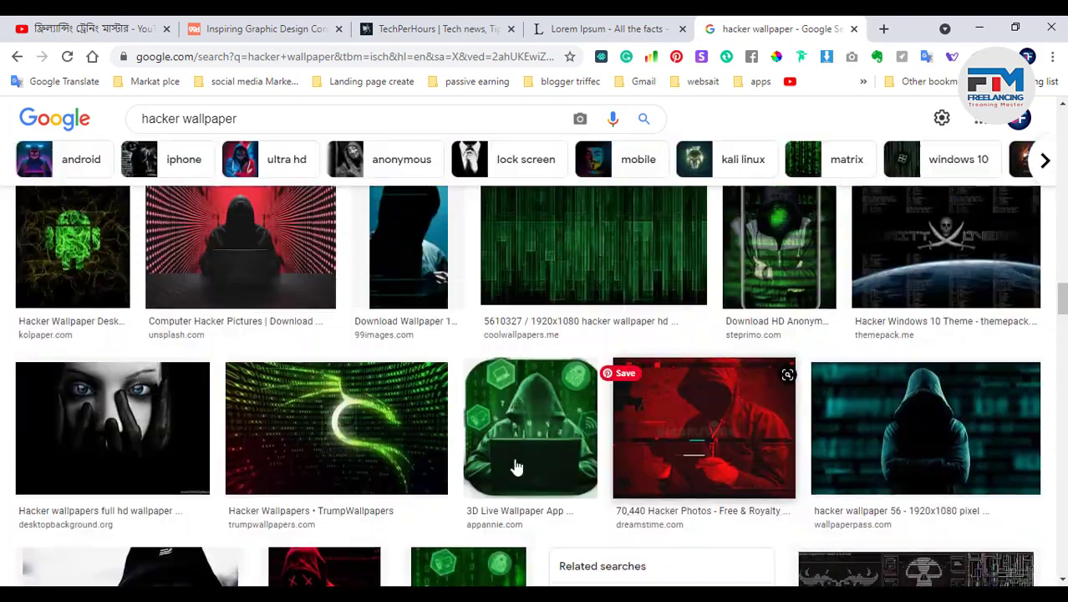
# Copy the green Android hacker wallpaper image and minimize Chrome
pyautogui.click(69, 275)
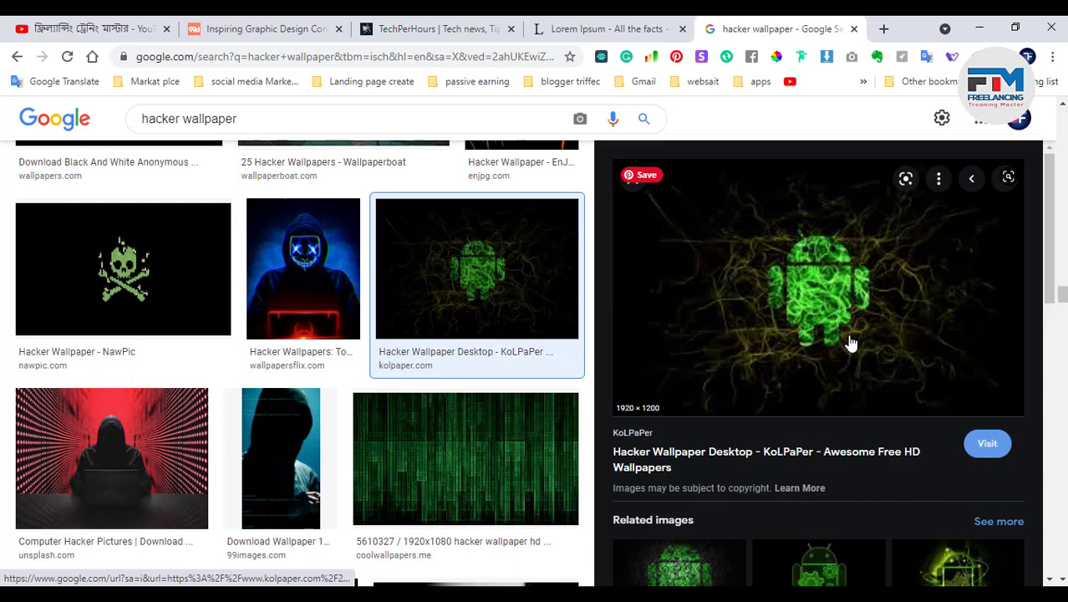
pyautogui.rightClick(795, 306)
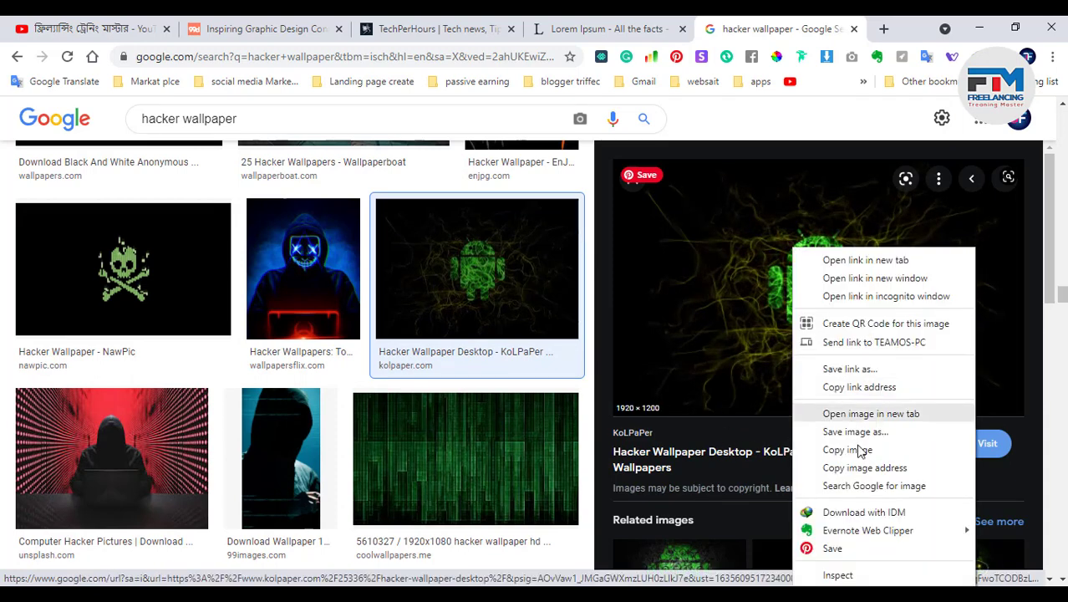
pyautogui.click(859, 447)
pyautogui.click(979, 29)
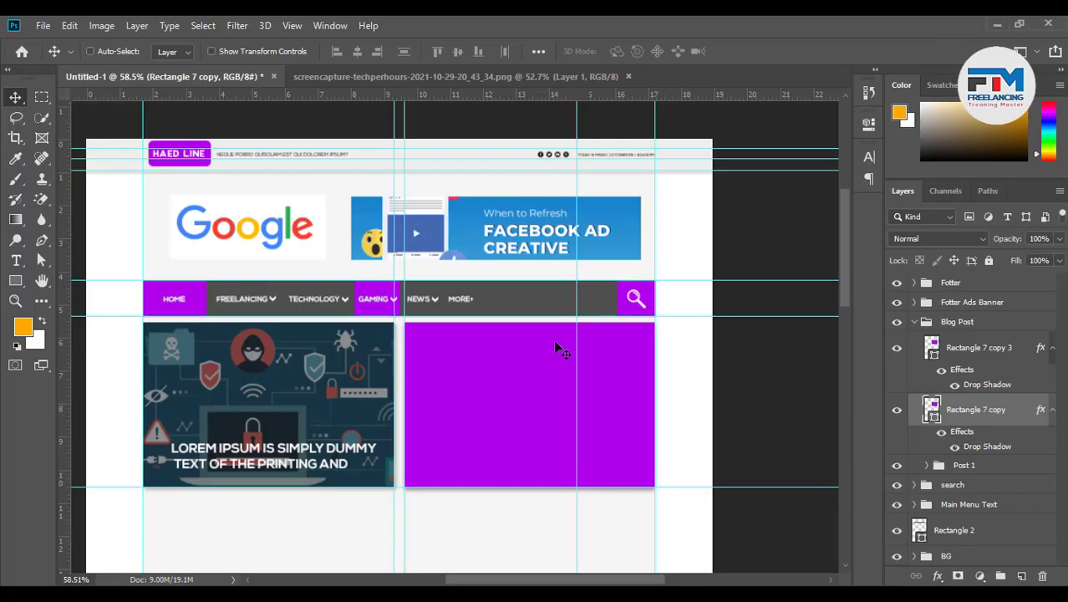
# Paste the Android wallpaper as a layer clipped into the second blog box's rectangle
pyautogui.hotkey('ctrl', 'v')
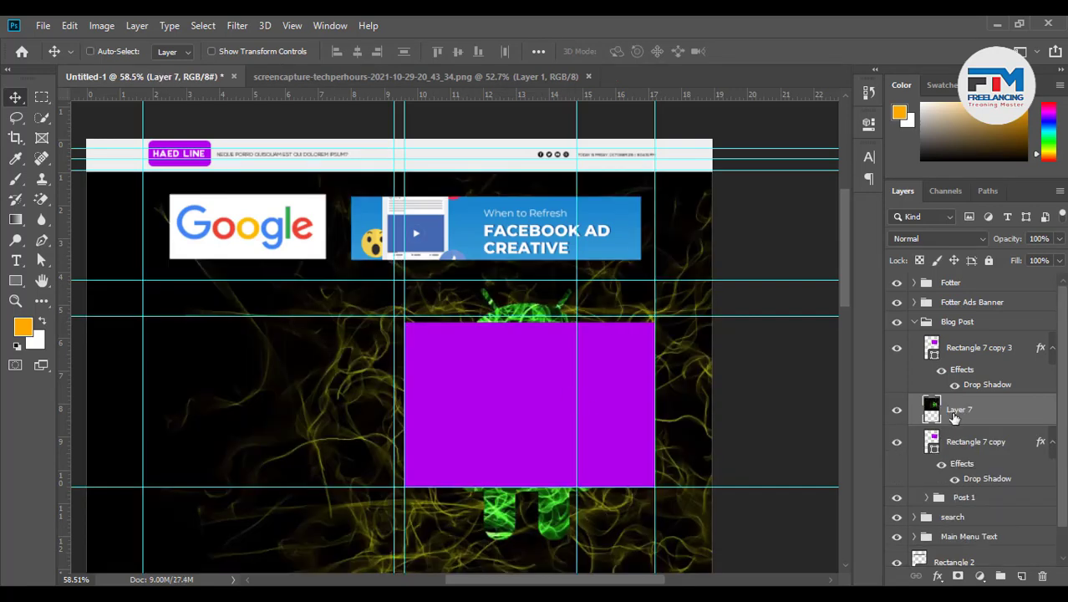
pyautogui.rightClick(1009, 409)
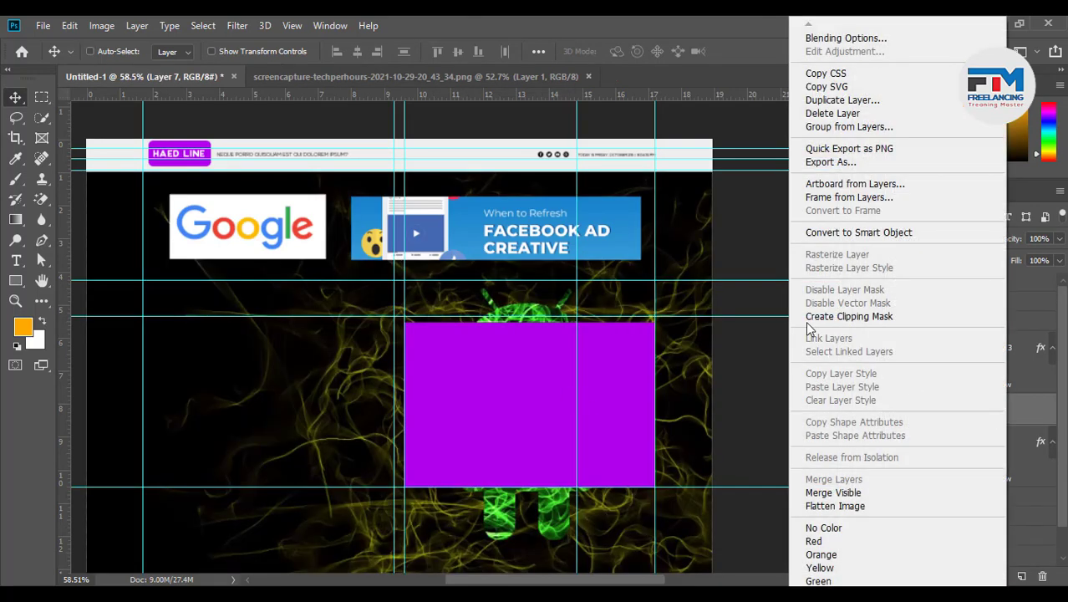
pyautogui.click(862, 316)
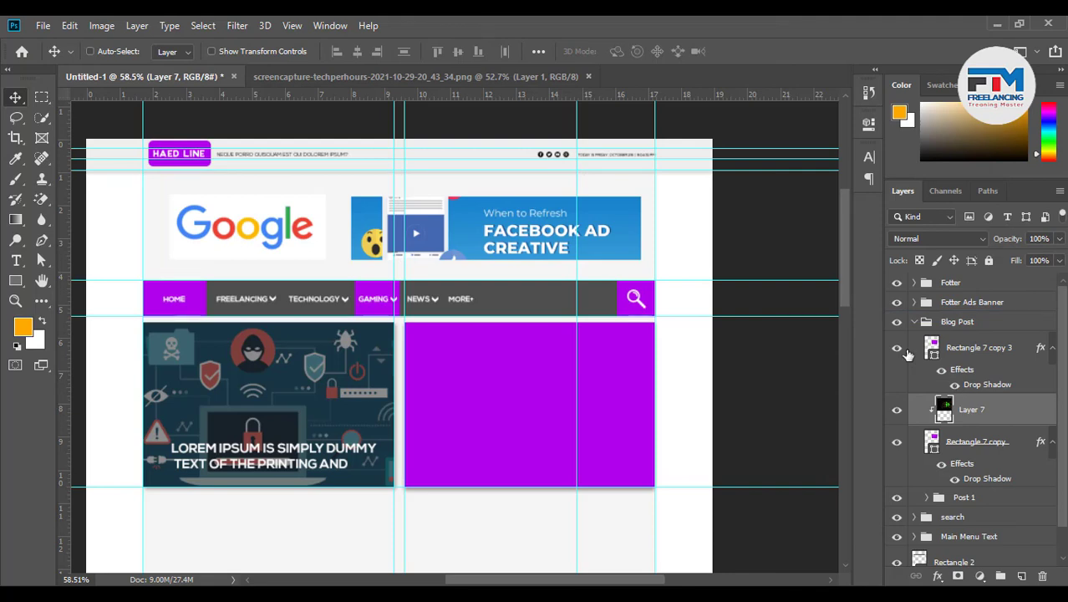
pyautogui.click(898, 347)
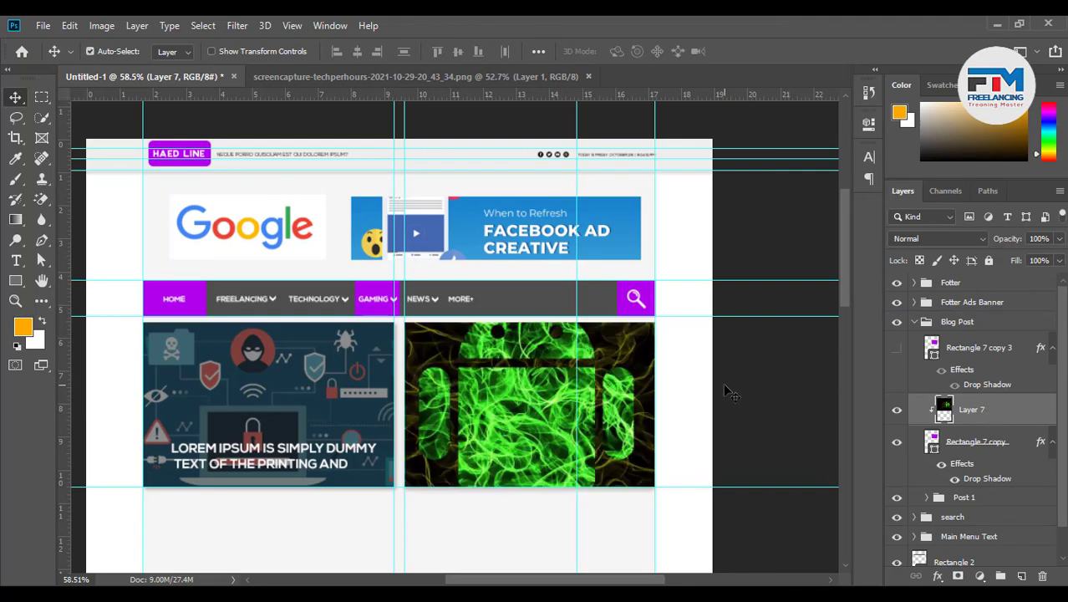
# Scale the wallpaper down to about a third and position it to fill the second box
pyautogui.hotkey('ctrl', 't')
pyautogui.scroll(-2, 610, 351)
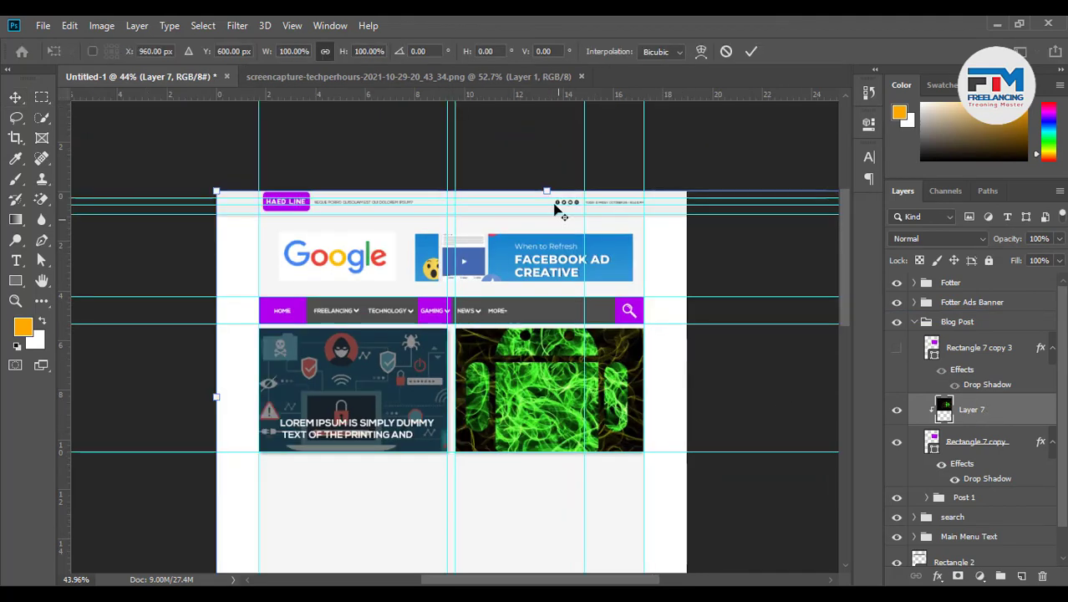
pyautogui.moveTo(548, 194); pyautogui.dragTo(546, 322)
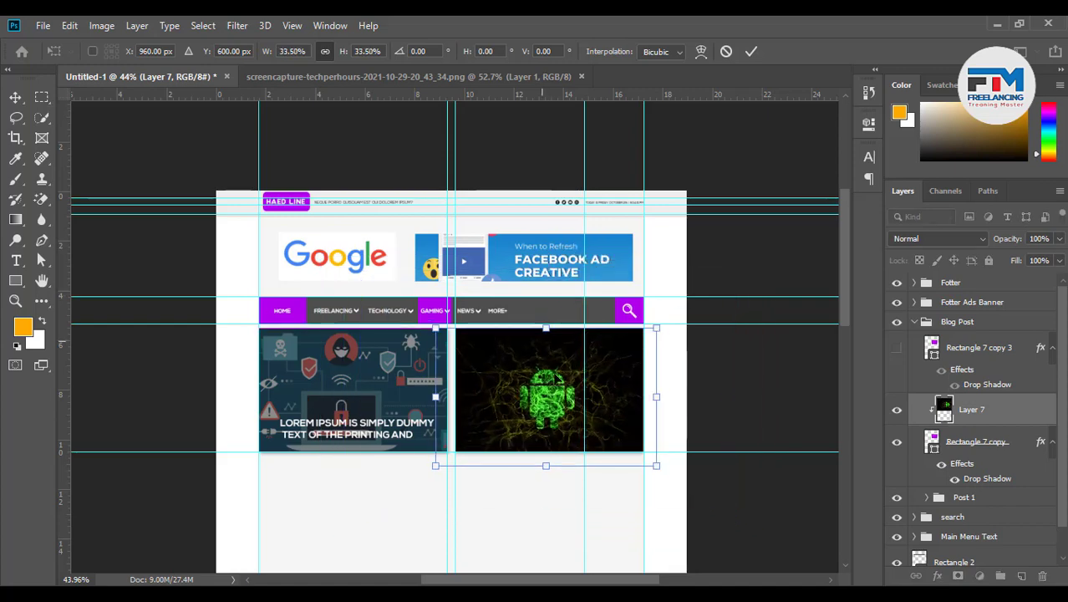
pyautogui.scroll(2, 612, 425)
pyautogui.scroll(3, 614, 423)
pyautogui.moveTo(703, 386); pyautogui.dragTo(677, 386)
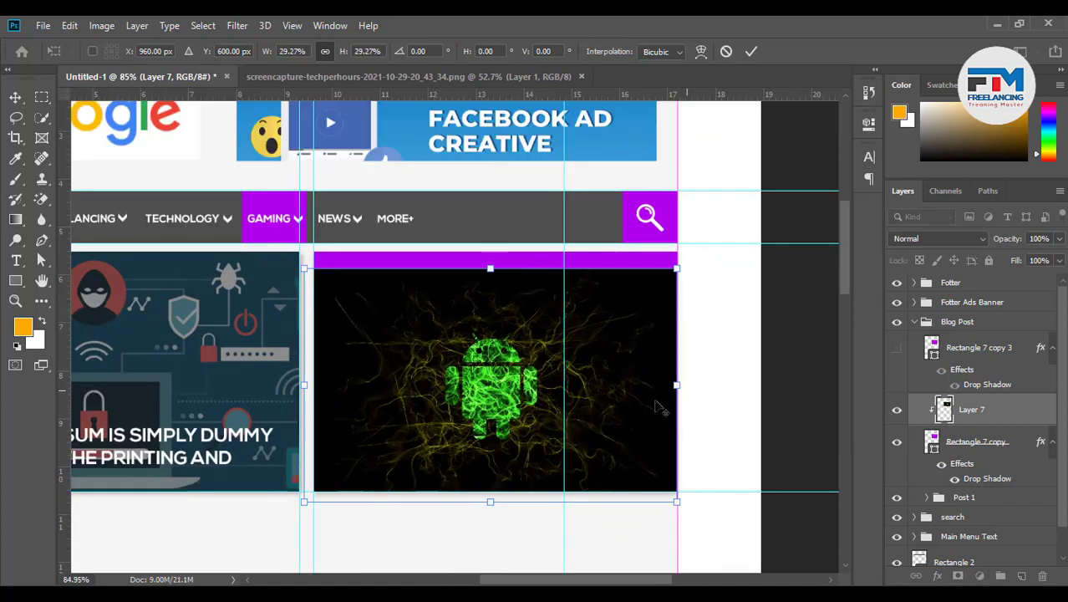
pyautogui.moveTo(601, 406); pyautogui.dragTo(601, 393)
pyautogui.moveTo(685, 377); pyautogui.dragTo(694, 377)
pyautogui.moveTo(617, 390); pyautogui.dragTo(624, 397)
pyautogui.click(751, 51)
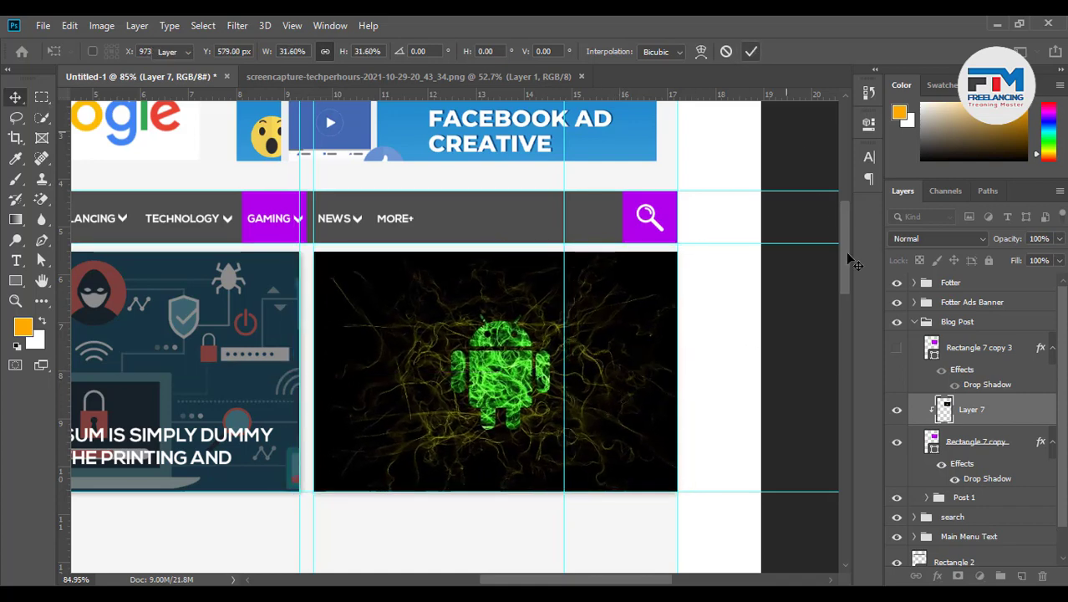
# Fill Rectangle 7 copy 3 with black (000000) and lower its opacity to about 17%
pyautogui.click(970, 361)
pyautogui.click(897, 348)
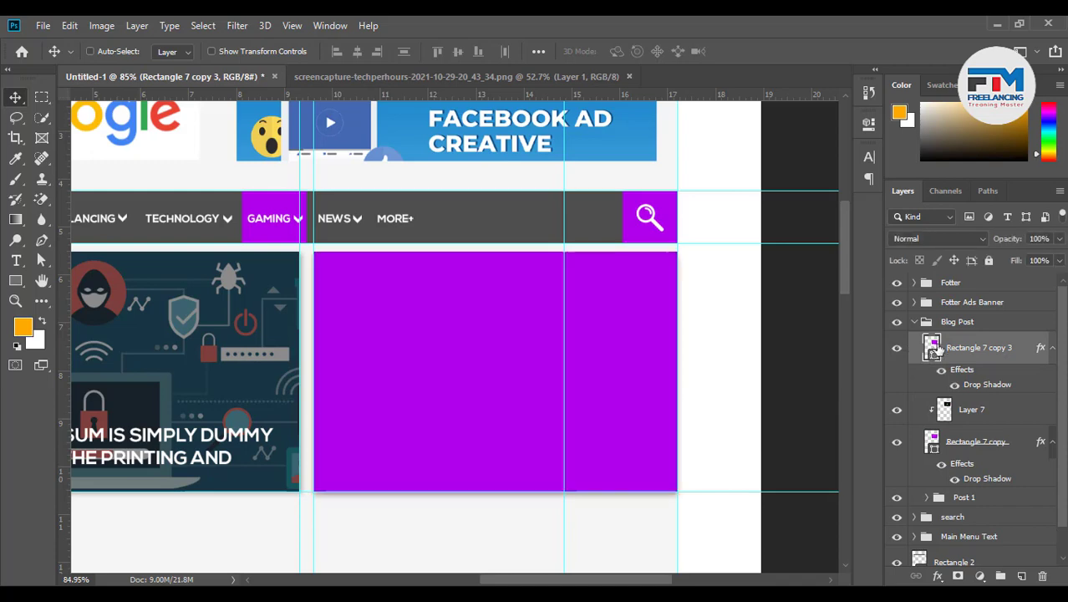
pyautogui.doubleClick(922, 352)
pyautogui.write('000000')
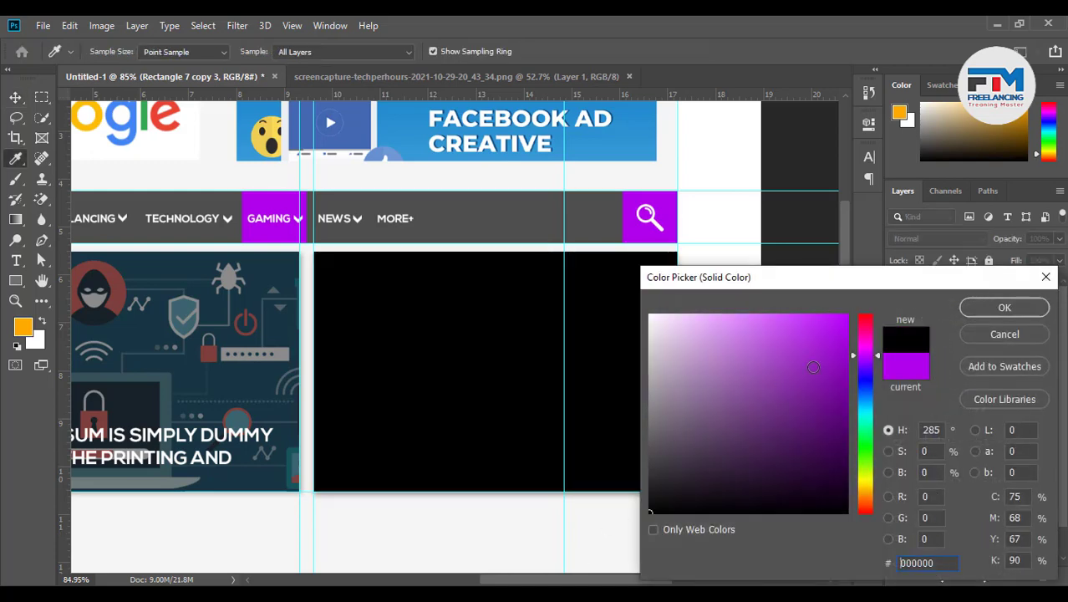
pyautogui.click(1001, 308)
pyautogui.click(1060, 239)
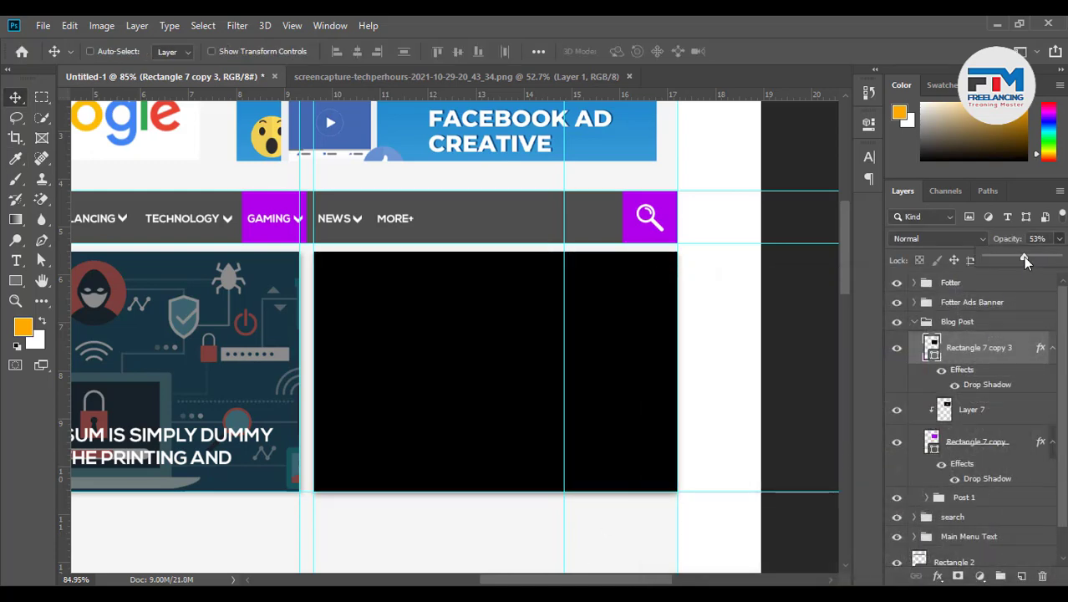
pyautogui.moveTo(1023, 257); pyautogui.dragTo(999, 260)
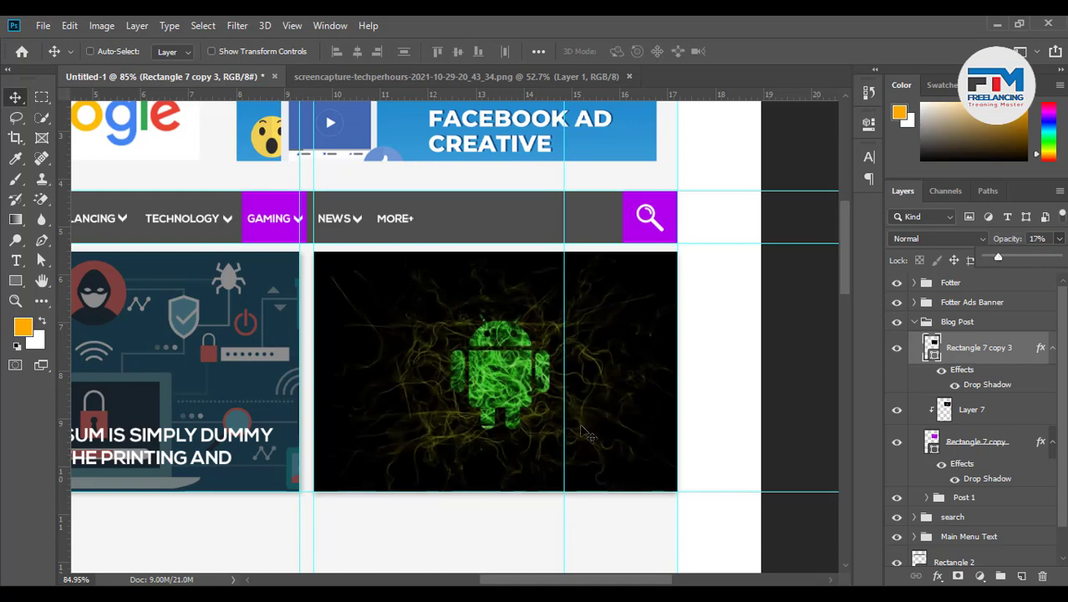
# Duplicate the white title text toward the second blog box
pyautogui.scroll(-3, 720, 470)
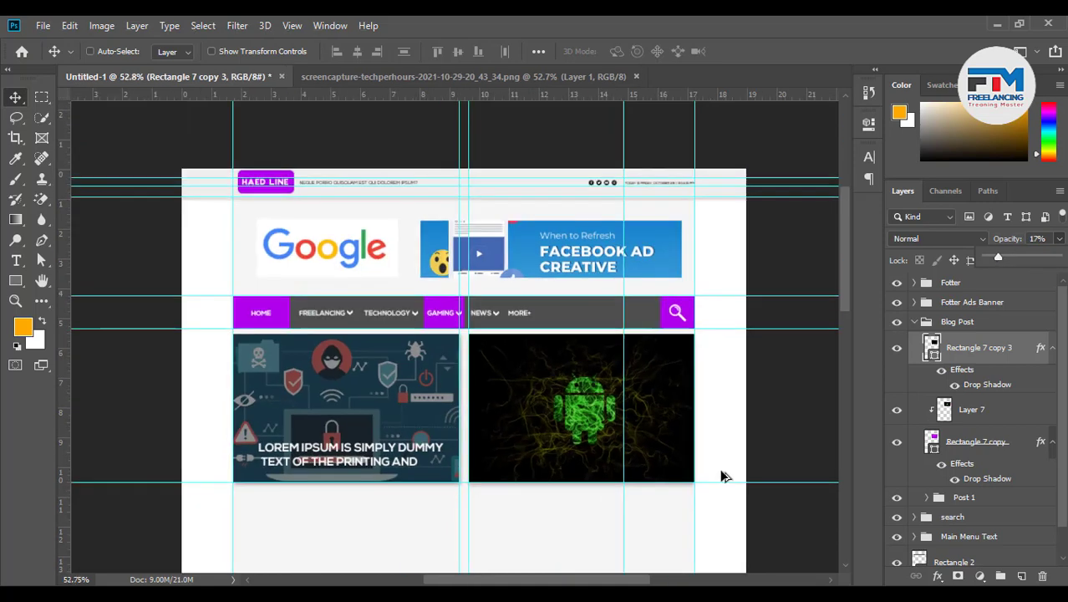
pyautogui.scroll(2, 679, 485)
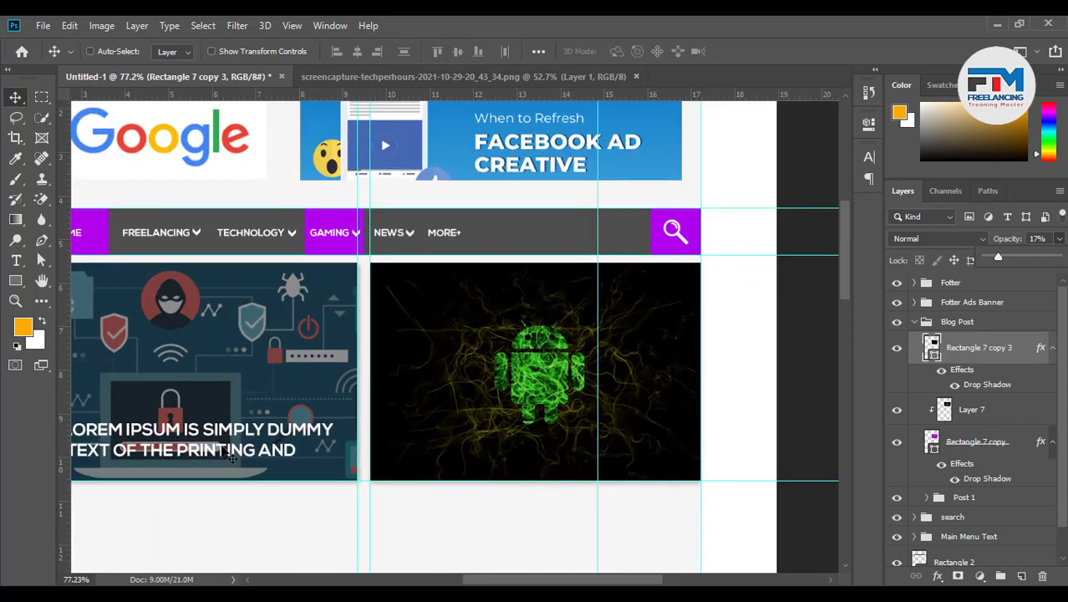
pyautogui.moveTo(232, 457); pyautogui.dragTo(551, 443)
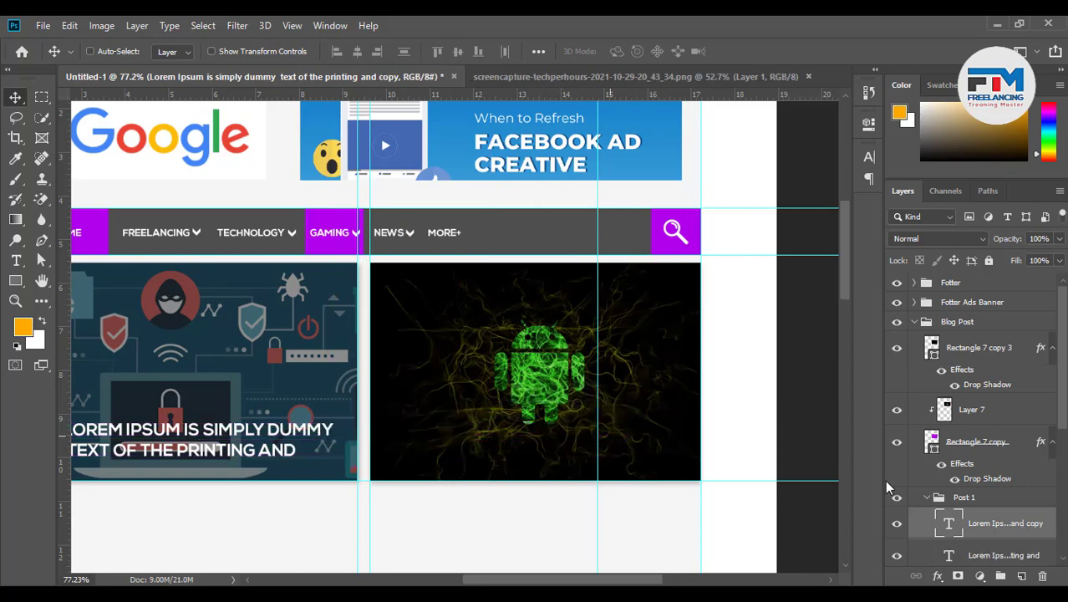
# Move the title copy above the Android image and group the second box's four layers
pyautogui.moveTo(1006, 523); pyautogui.dragTo(934, 354)
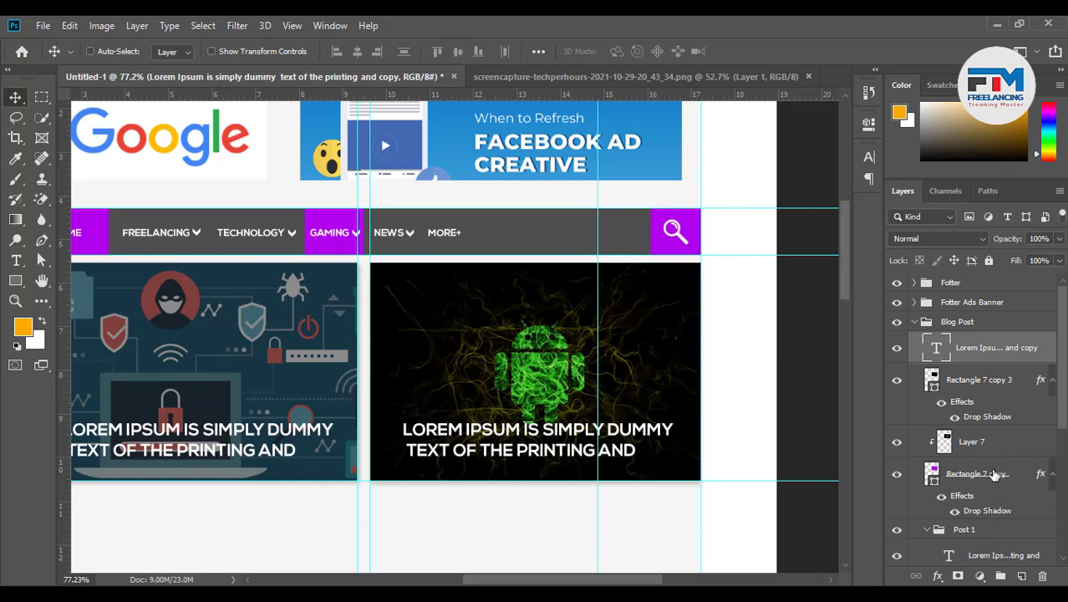
pyautogui.keyDown('shift'); pyautogui.click(1035, 477); pyautogui.keyUp('shift')
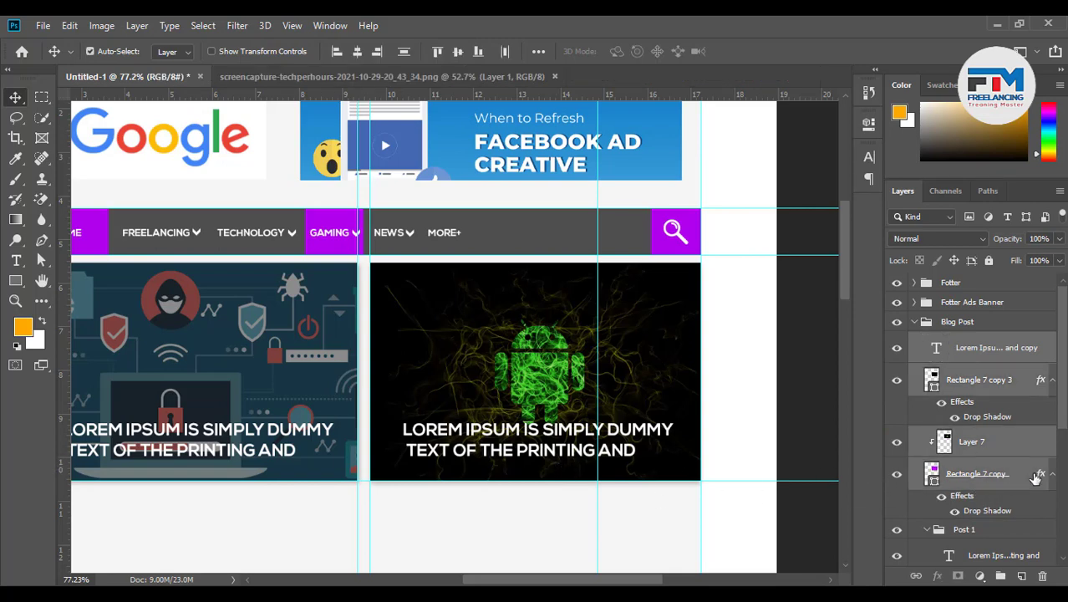
pyautogui.hotkey('ctrl', 'g')
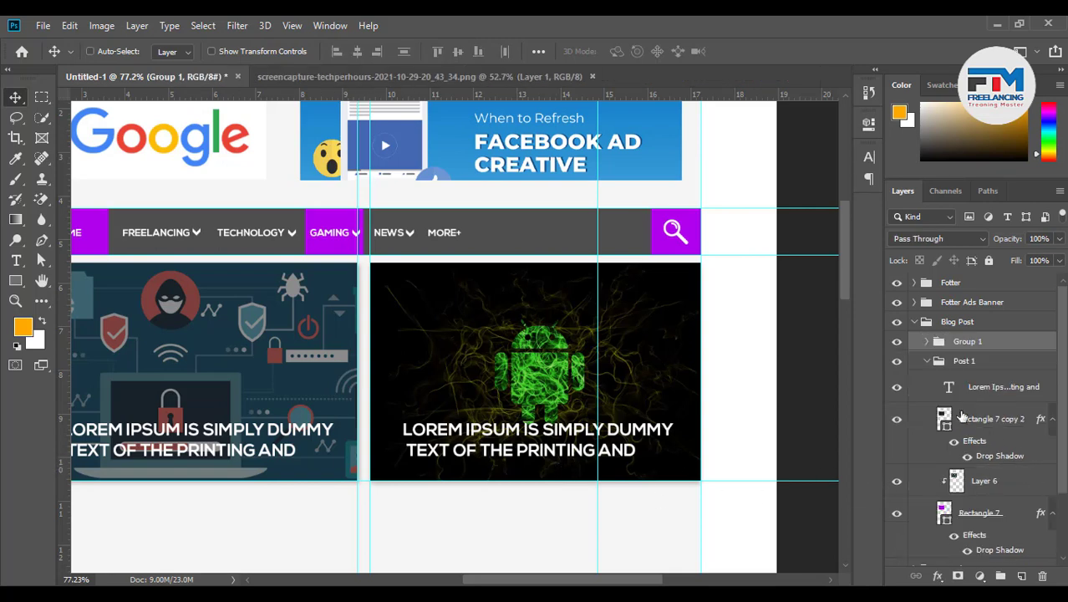
pyautogui.click(927, 361)
# Name the new group 'Post 2' and collapse the Blog Post folder
pyautogui.doubleClick(968, 341)
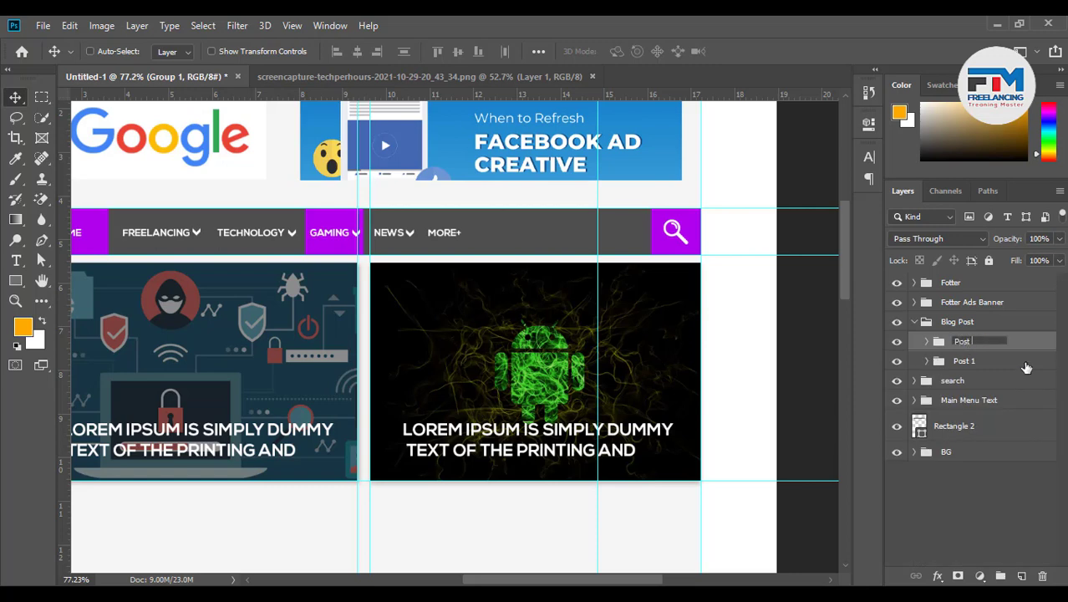
pyautogui.write('Post 2')
pyautogui.press('Return')
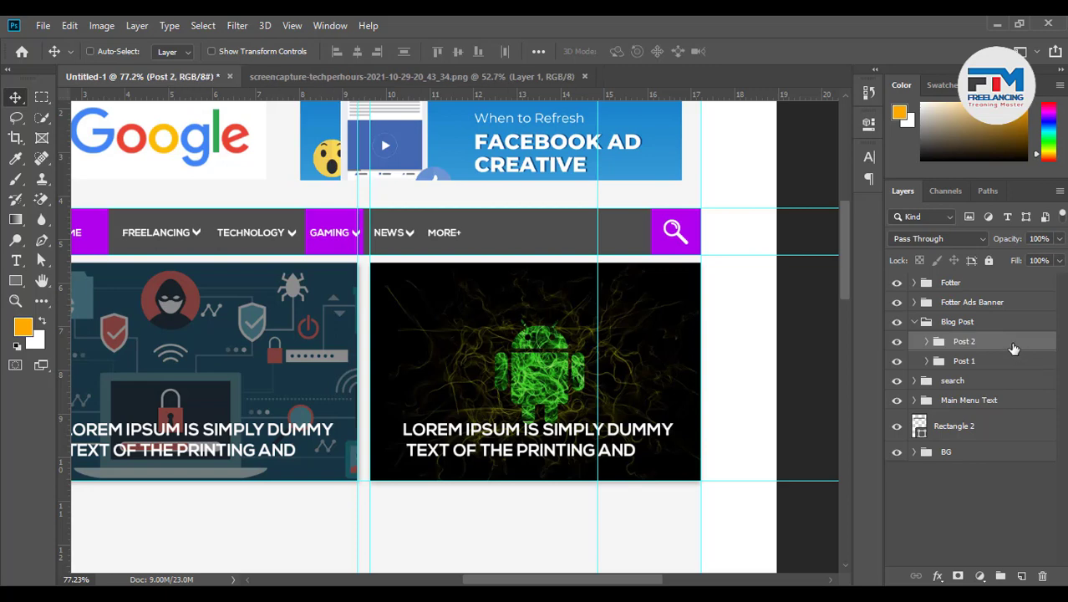
pyautogui.moveTo(1009, 342); pyautogui.dragTo(980, 347)
pyautogui.hotkey('ctrl', 'z')
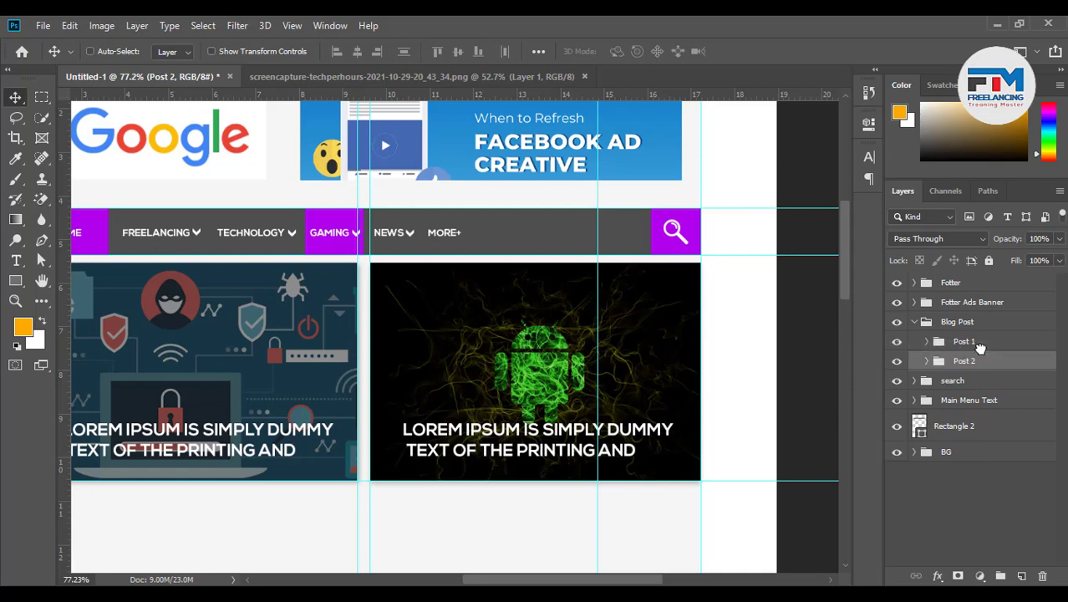
pyautogui.click(914, 322)
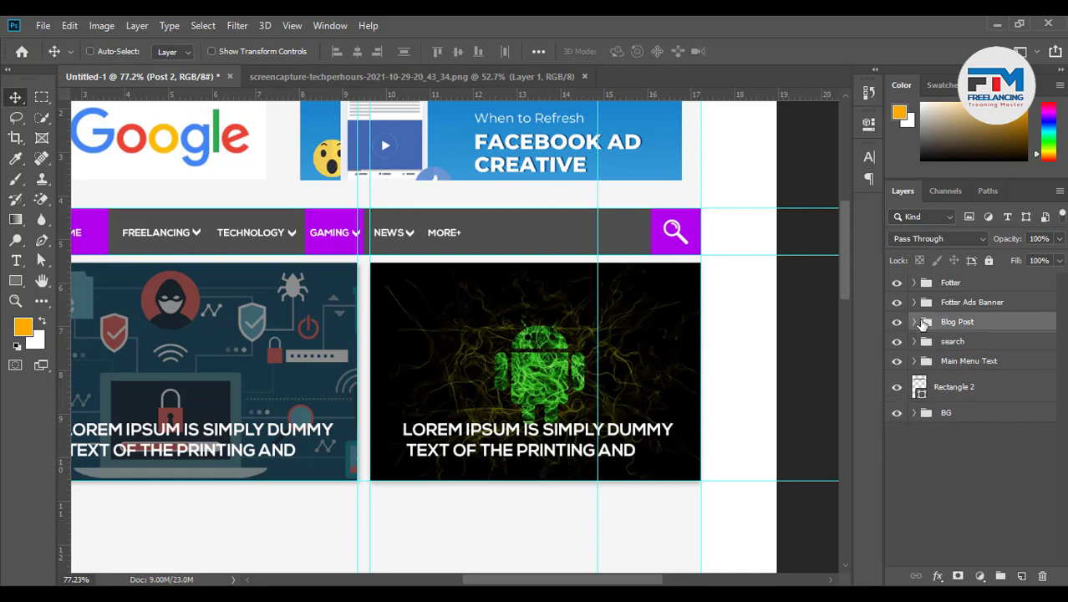
pyautogui.click(925, 321)
pyautogui.scroll(-5, 699, 405)
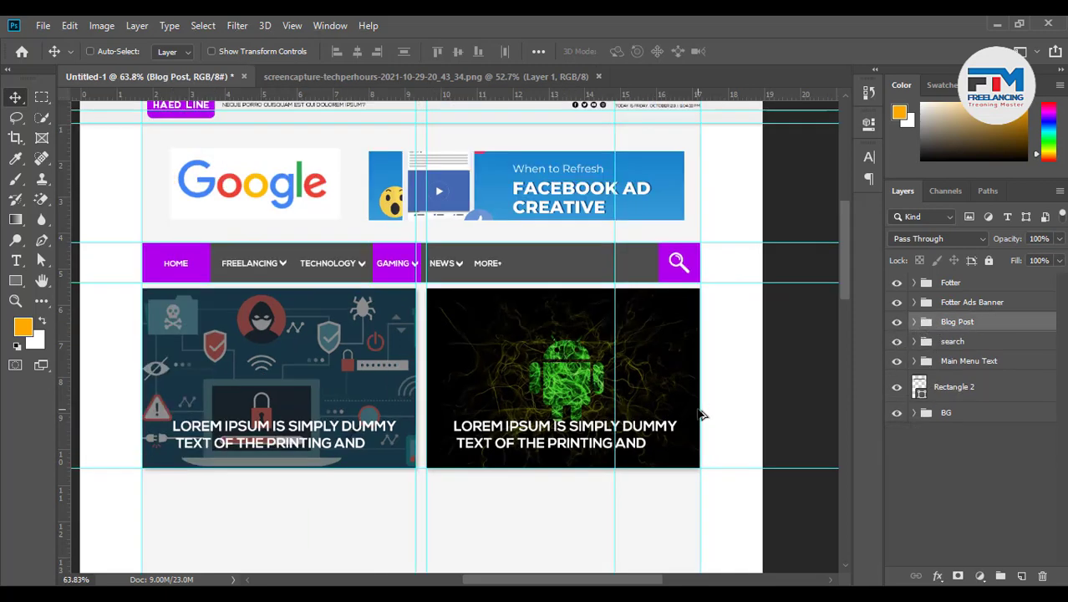
# Compare the mockup against the reference website screenshot, then return to Untitled-1
pyautogui.scroll(4, 583, 422)
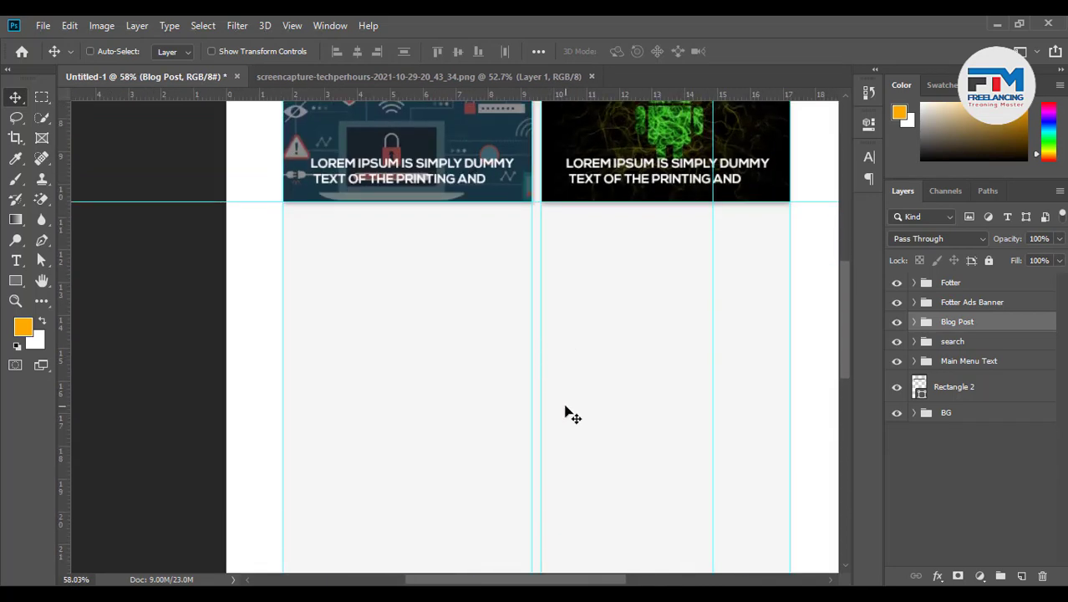
pyautogui.scroll(-4, 565, 413)
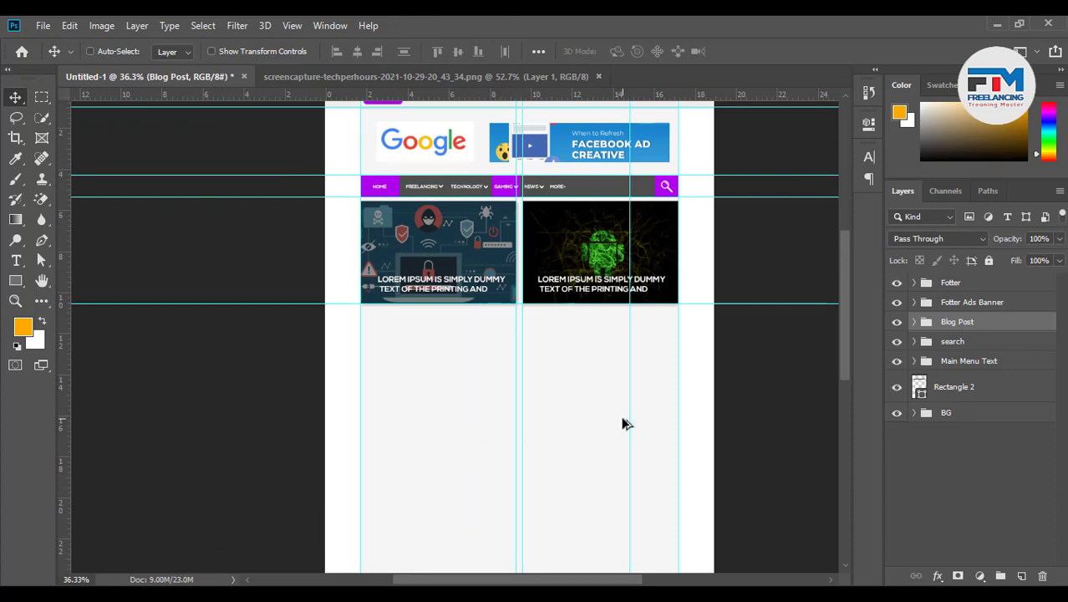
pyautogui.scroll(4, 622, 424)
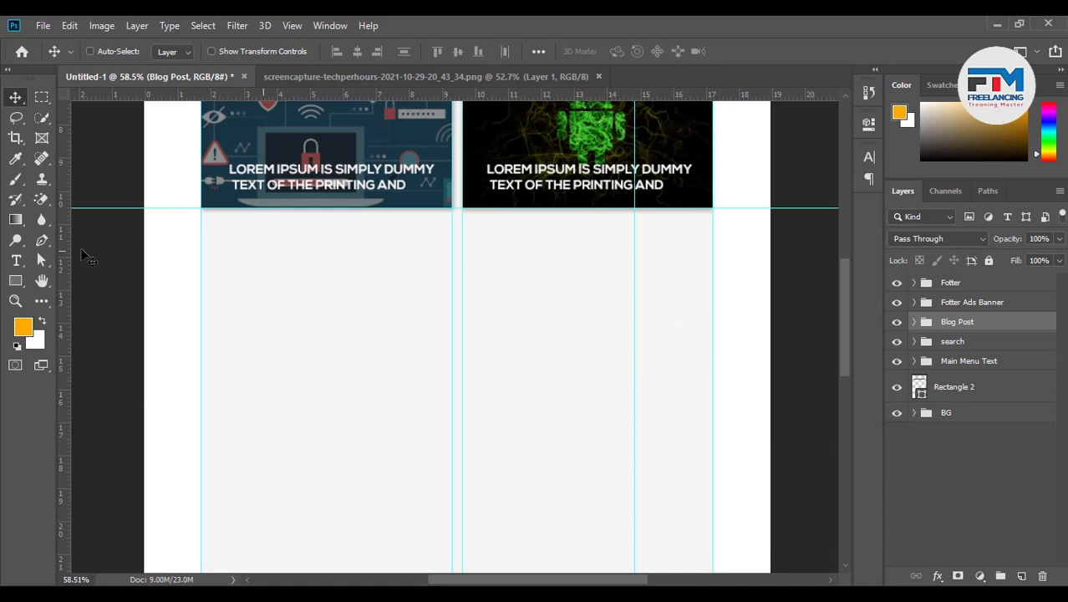
pyautogui.click(519, 76)
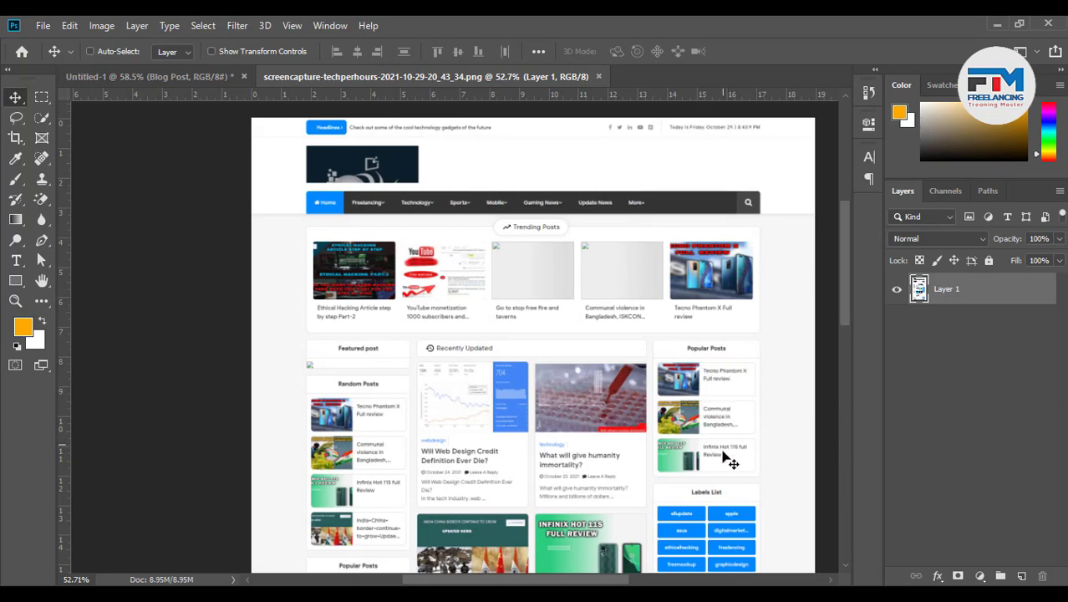
pyautogui.scroll(-1, 697, 468)
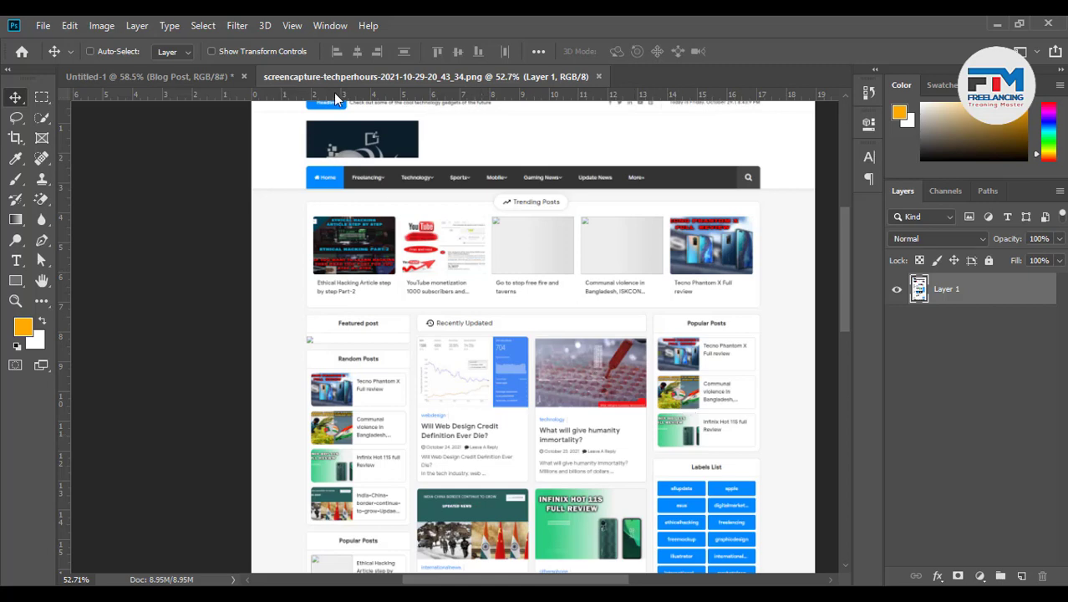
pyautogui.click(194, 77)
pyautogui.scroll(2, 684, 384)
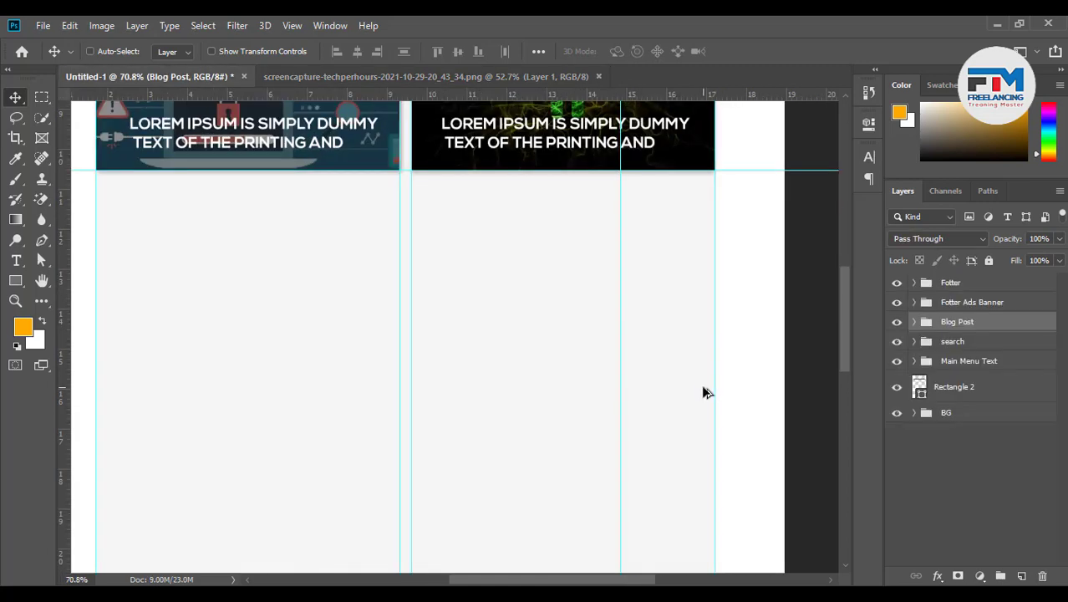
# Place a vertical guide at the layout's right edge and hide guides with Ctrl+;
pyautogui.moveTo(619, 363); pyautogui.dragTo(65, 294)
pyautogui.press('ctrl')
pyautogui.hotkey('ctrl', 'z')
pyautogui.hotkey('ctrl', ';')
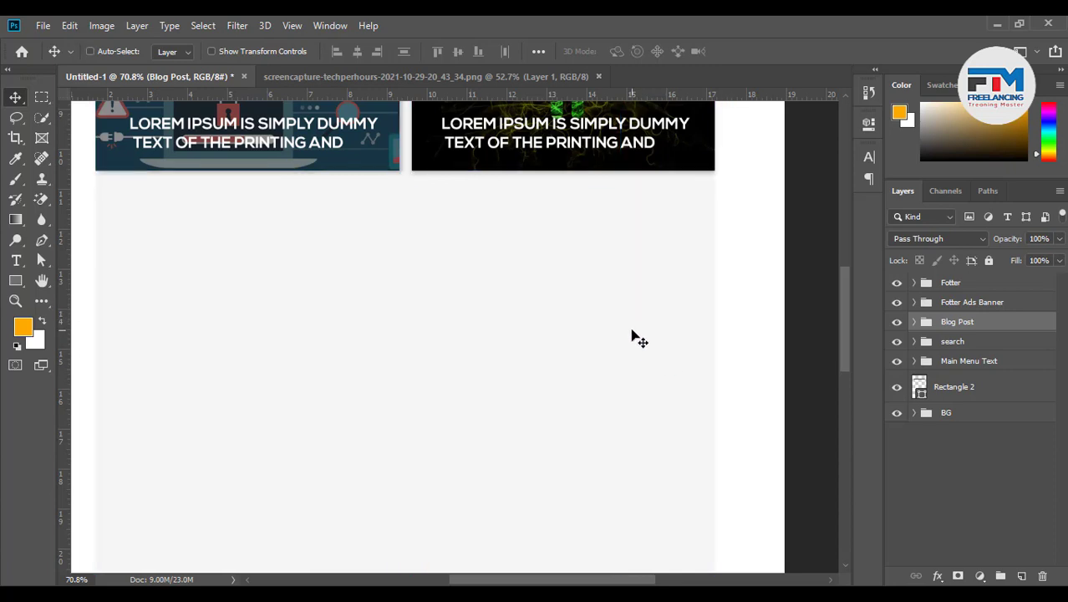
pyautogui.scroll(-3, 618, 341)
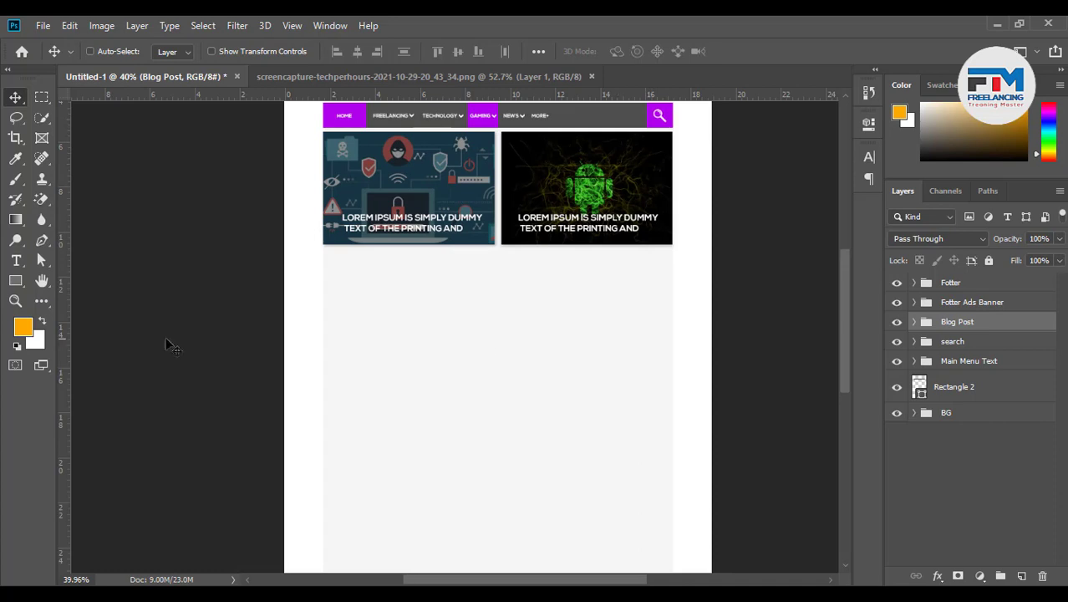
pyautogui.moveTo(68, 321); pyautogui.dragTo(613, 348)
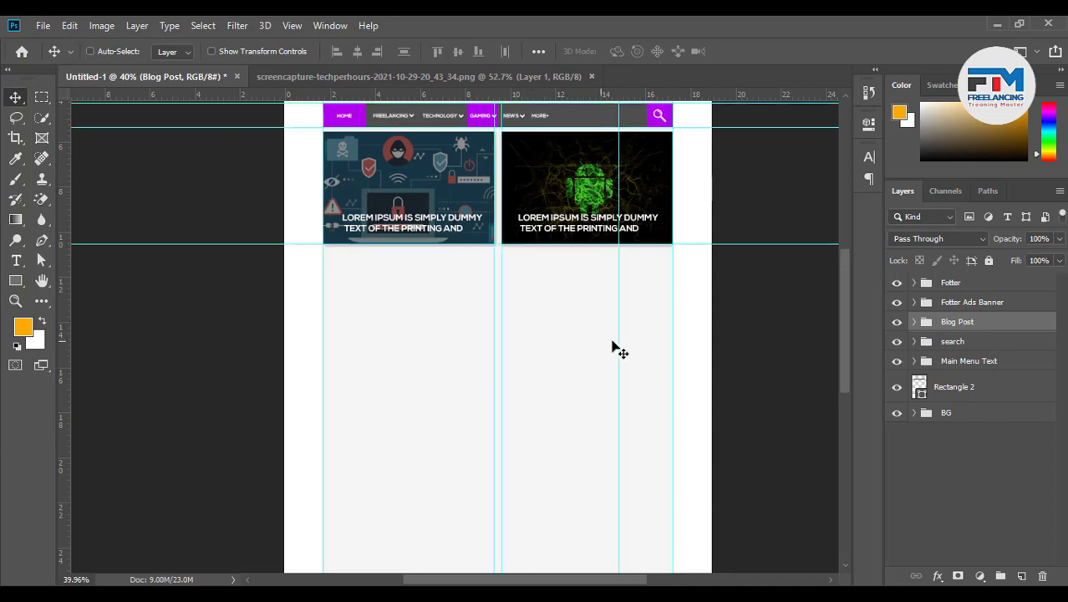
pyautogui.press('ctrl')
pyautogui.hotkey('ctrl', ';')
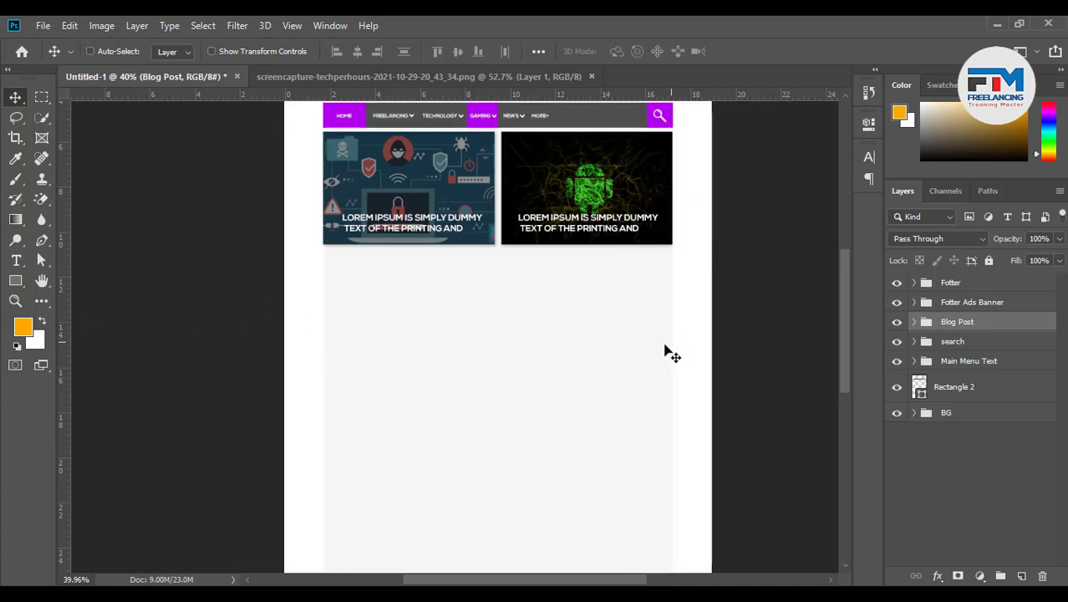
pyautogui.scroll(2, 635, 340)
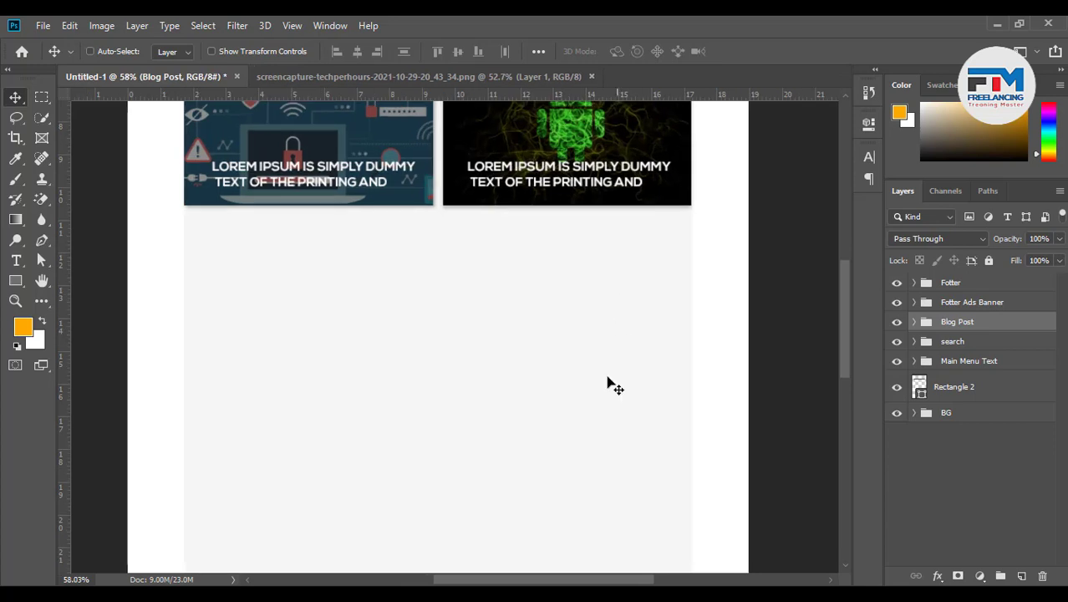
# Draw an orange 268 × 540 px rectangle (Rectangle 8) beneath the right blog card
pyautogui.click(15, 281)
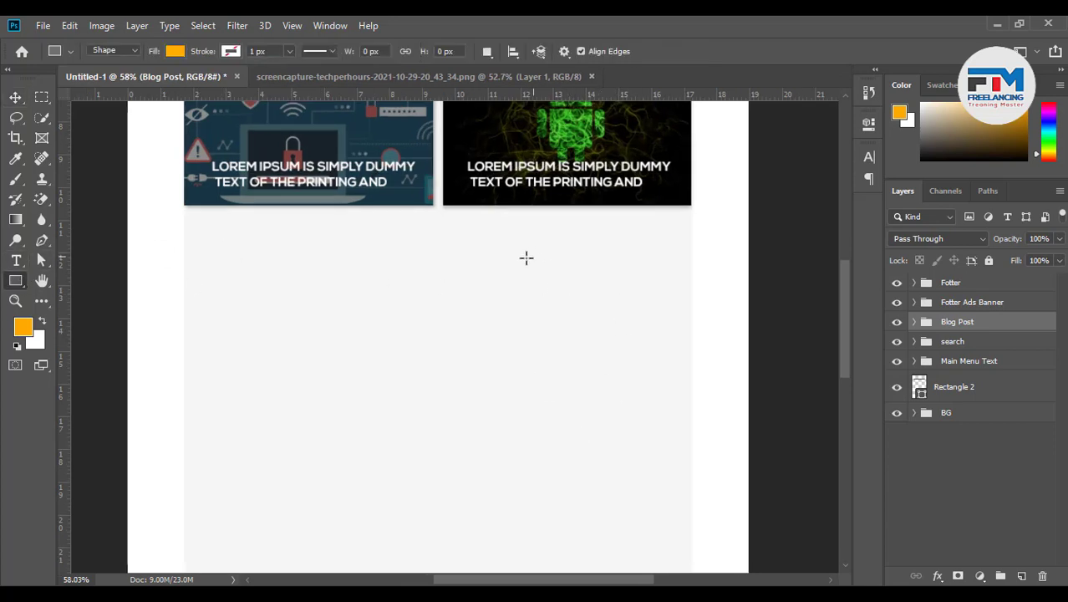
pyautogui.click(16, 264)
pyautogui.click(16, 281)
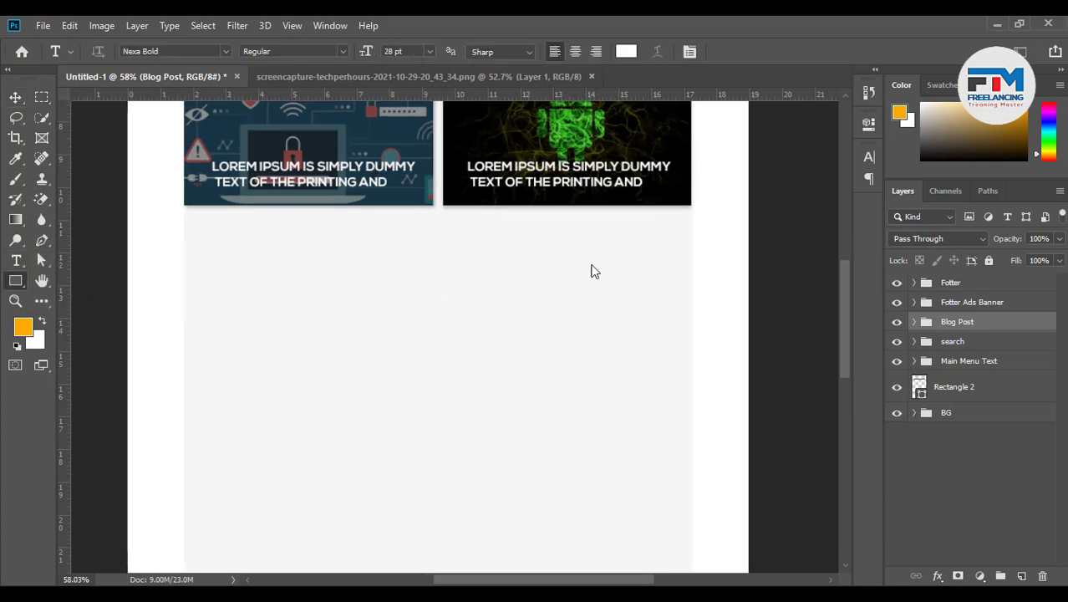
pyautogui.moveTo(562, 228); pyautogui.dragTo(684, 474)
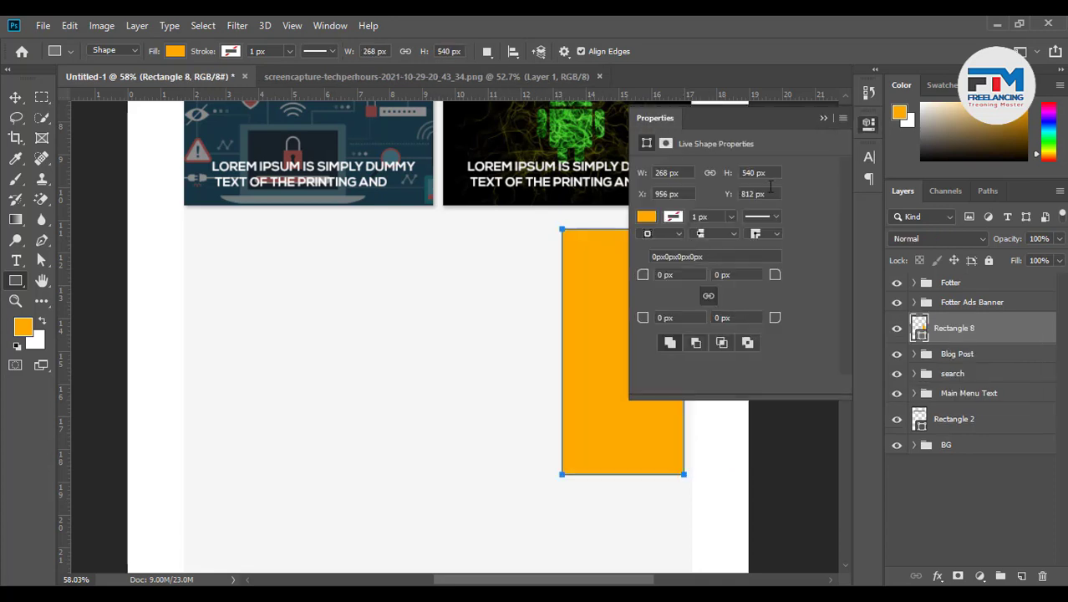
pyautogui.click(823, 118)
pyautogui.scroll(2, 702, 304)
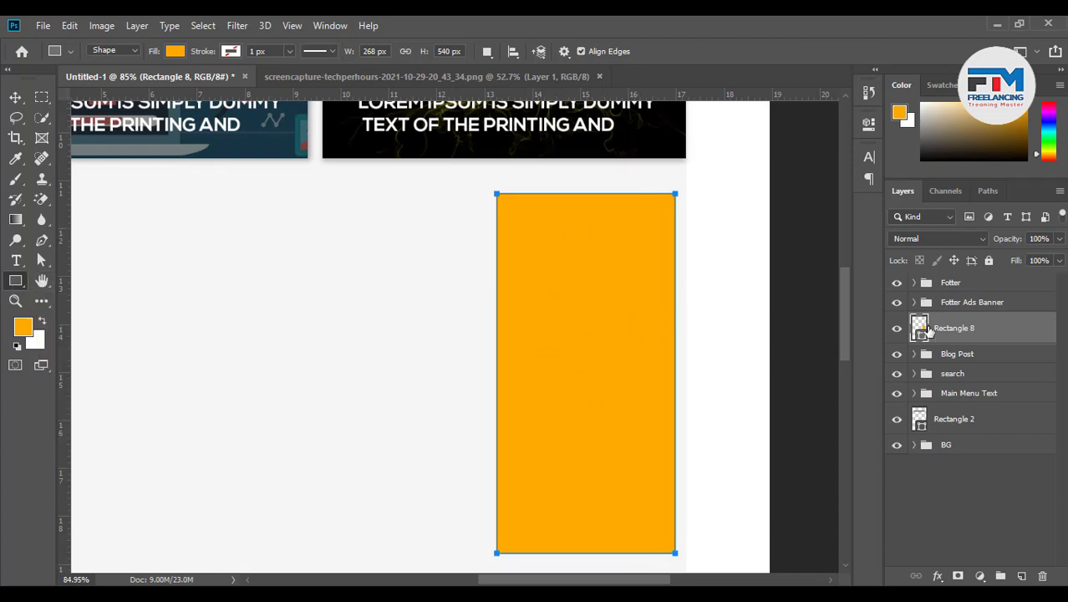
# Round all four corners of the orange Rectangle 8 to 10 px
pyautogui.click(868, 124)
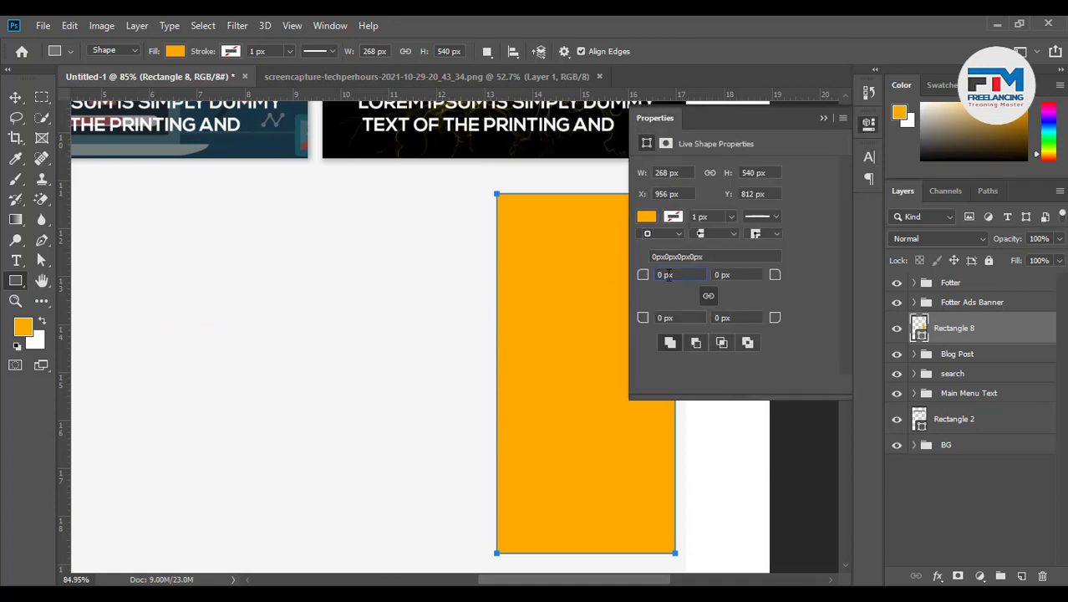
pyautogui.scroll(4, 669, 275)
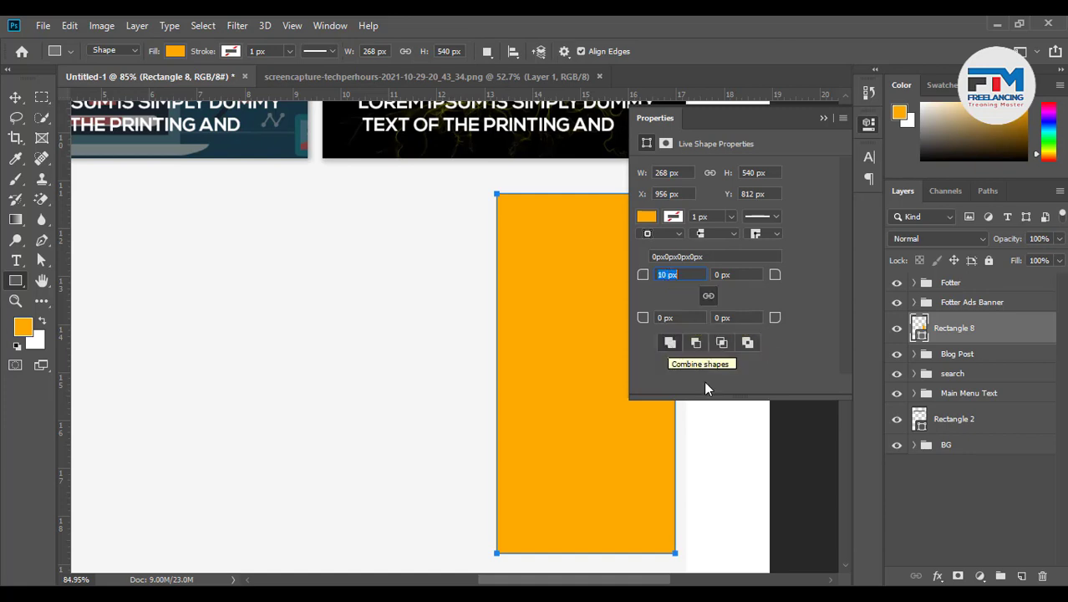
pyautogui.click(675, 318)
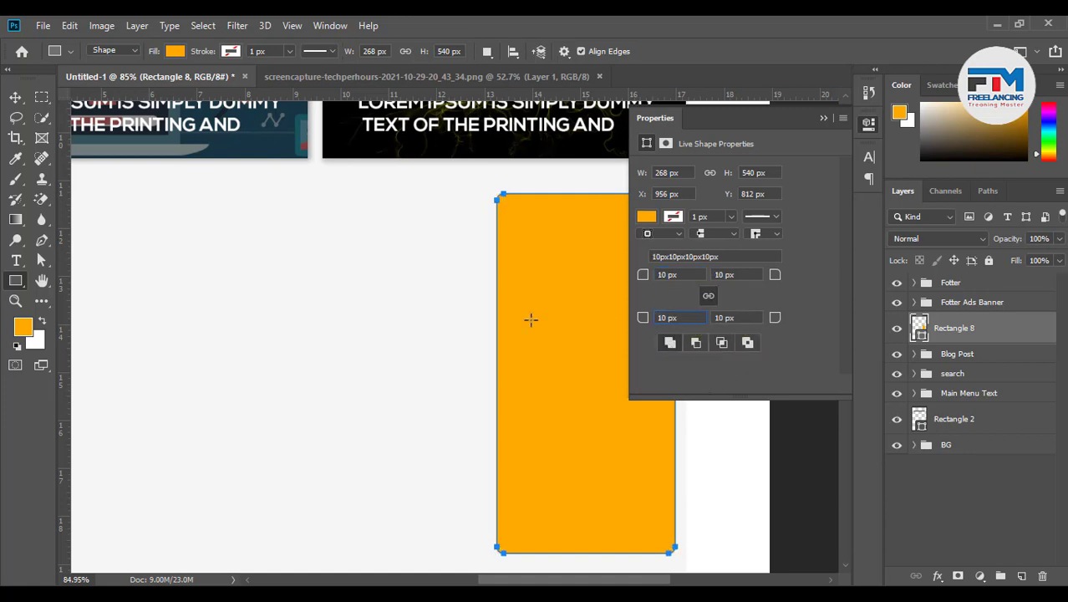
pyautogui.click(15, 98)
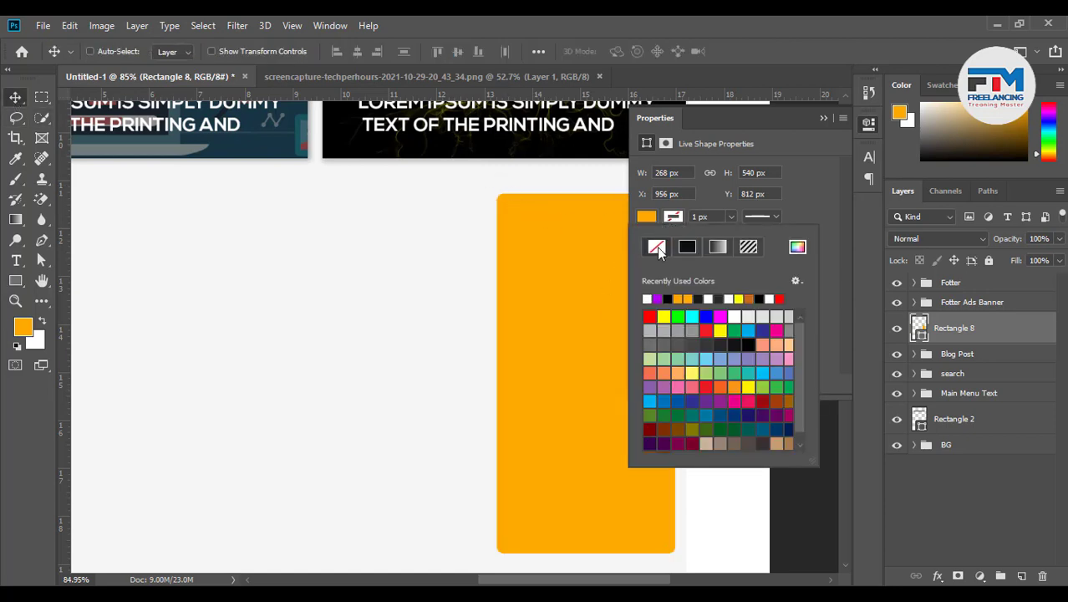
# Remove the card's orange fill and give it a 1 px black stroke
pyautogui.click(648, 216)
pyautogui.click(649, 215)
pyautogui.click(657, 246)
pyautogui.click(669, 298)
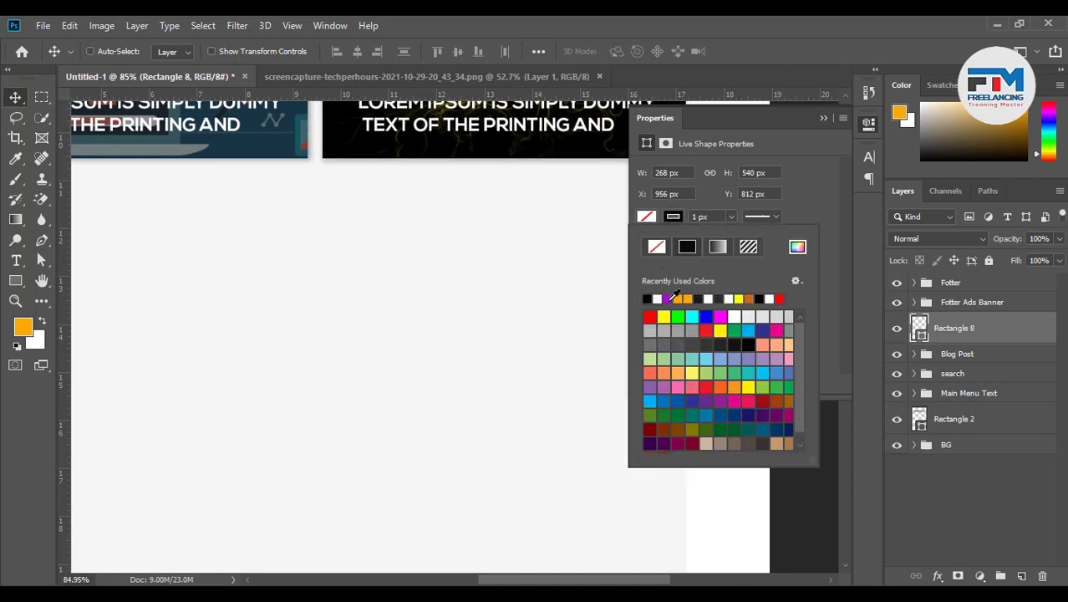
pyautogui.click(819, 119)
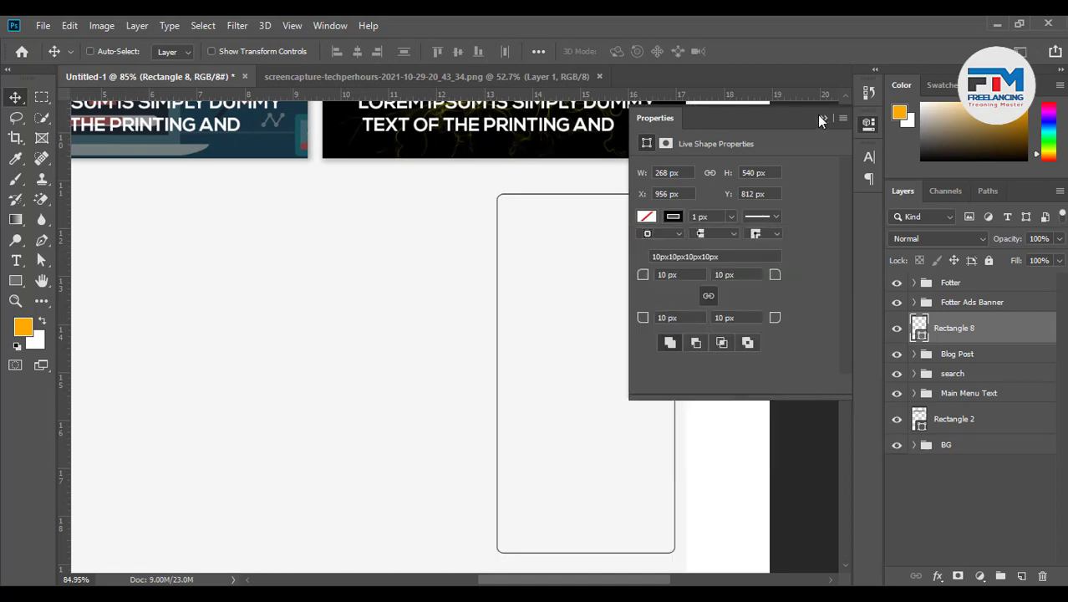
pyautogui.click(819, 116)
pyautogui.scroll(3, 618, 318)
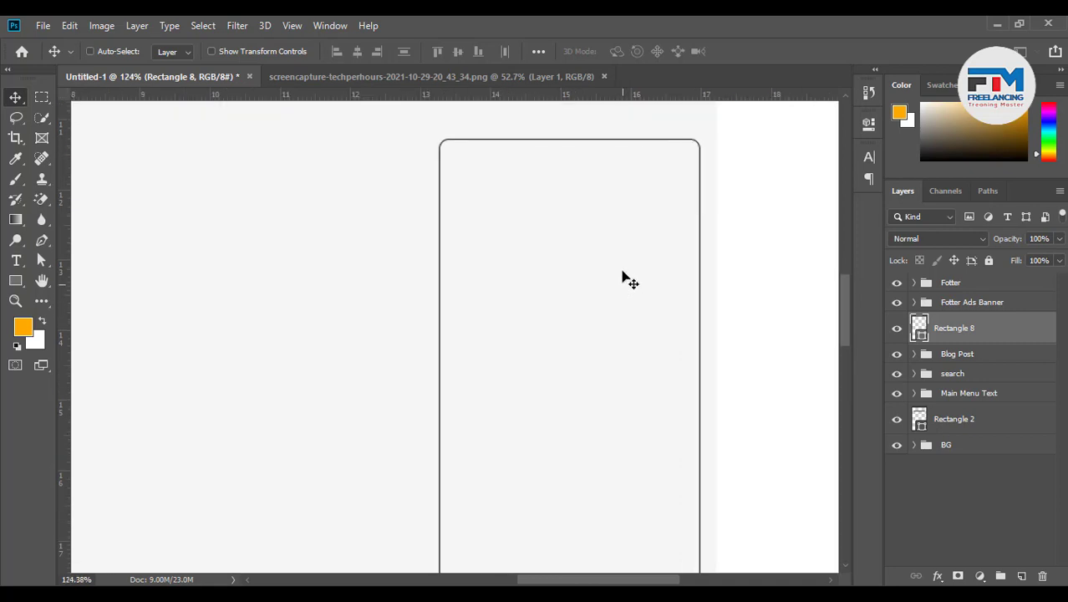
pyautogui.scroll(2, 615, 137)
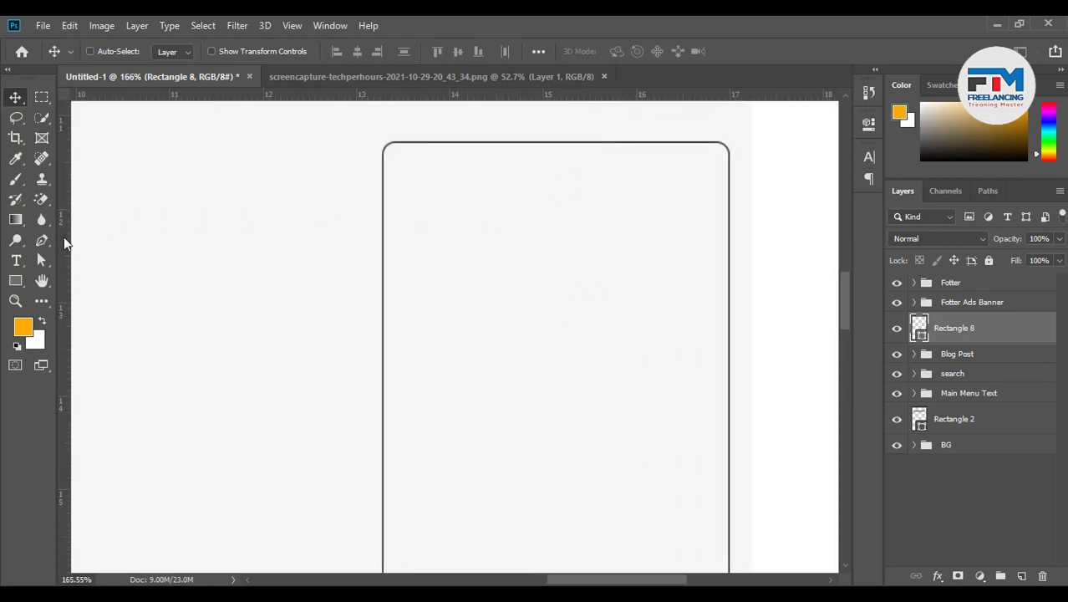
pyautogui.click(15, 280)
pyautogui.scroll(-3, 434, 237)
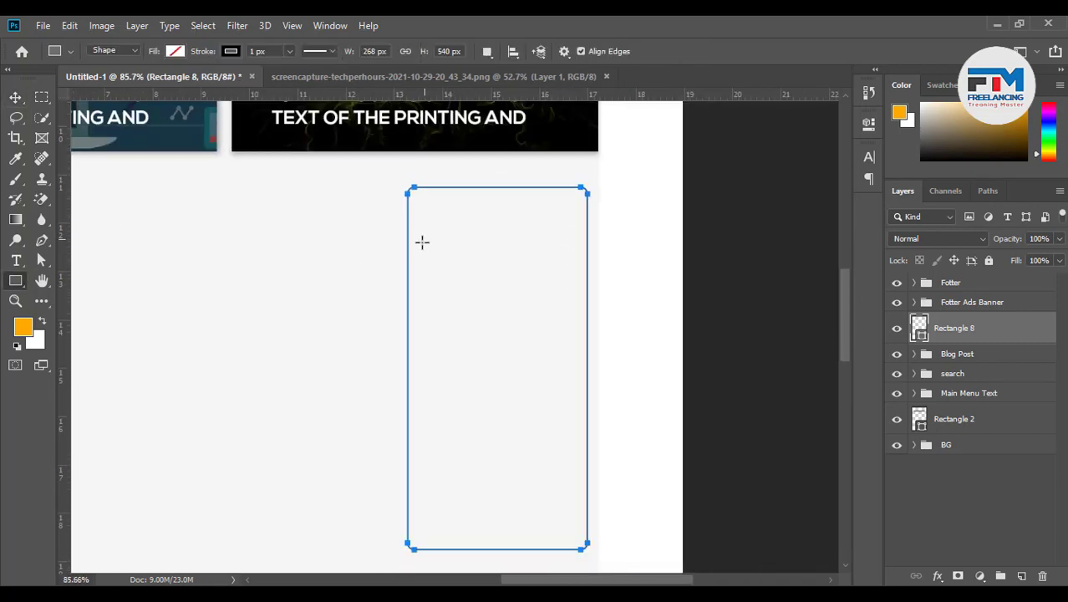
# Draw a thin 2 px black strip across the card near its top
pyautogui.moveTo(407, 220); pyautogui.dragTo(588, 221)
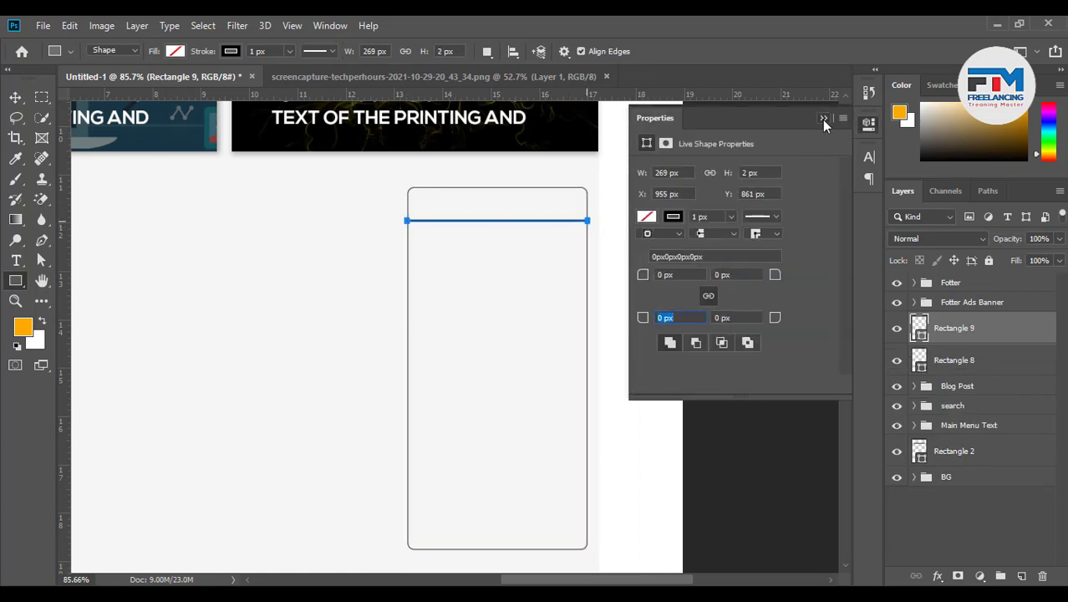
pyautogui.click(824, 118)
pyautogui.press('v')
pyautogui.scroll(2, 577, 205)
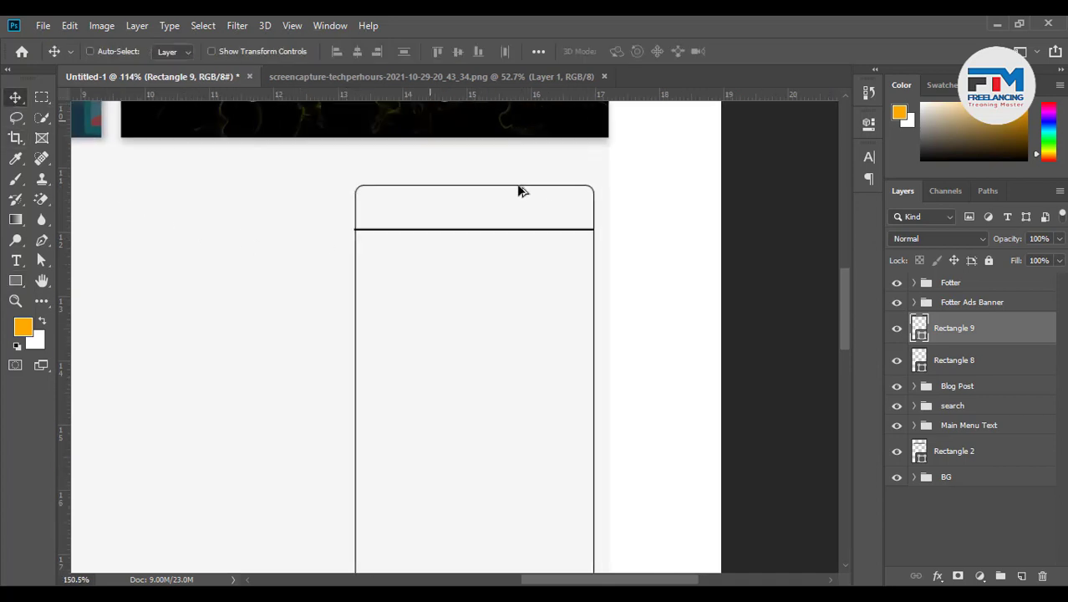
pyautogui.scroll(12, 519, 201)
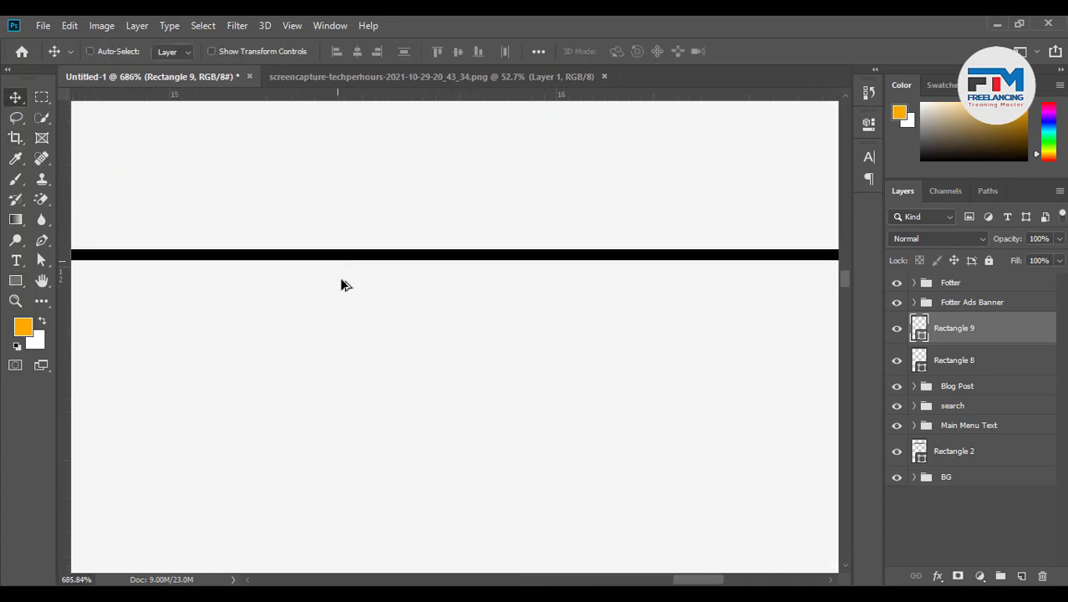
pyautogui.scroll(-4, 577, 313)
pyautogui.scroll(10, 657, 310)
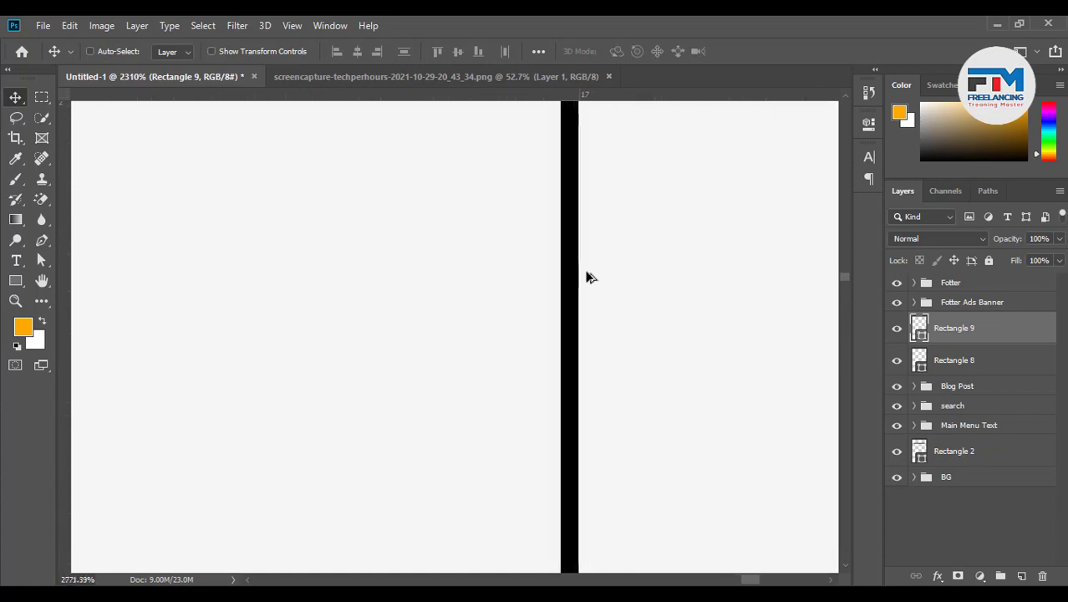
pyautogui.scroll(12, 569, 275)
pyautogui.scroll(-12, 559, 271)
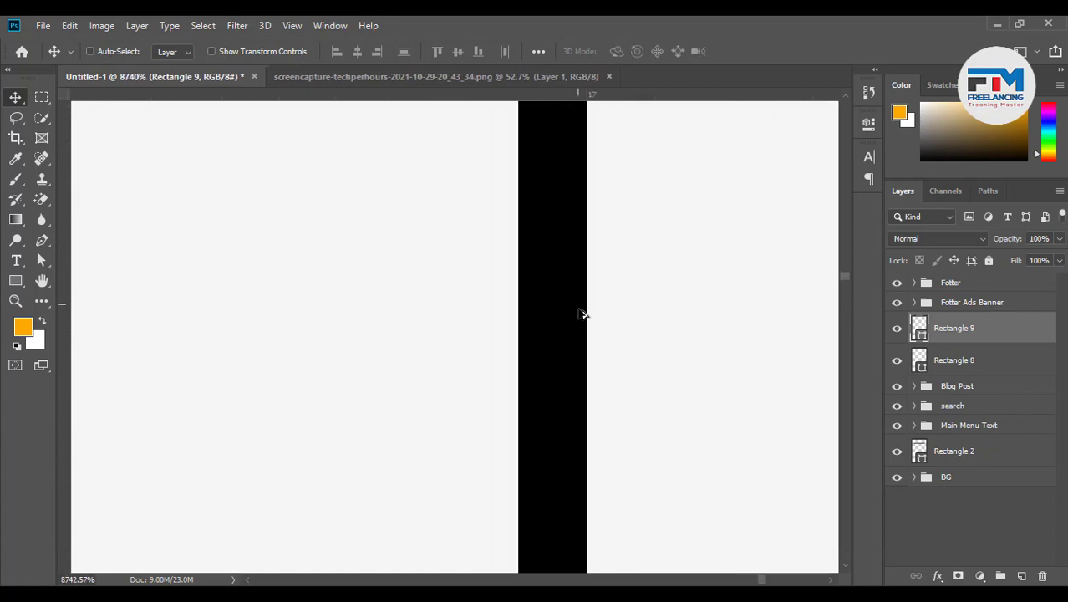
pyautogui.scroll(4, 556, 247)
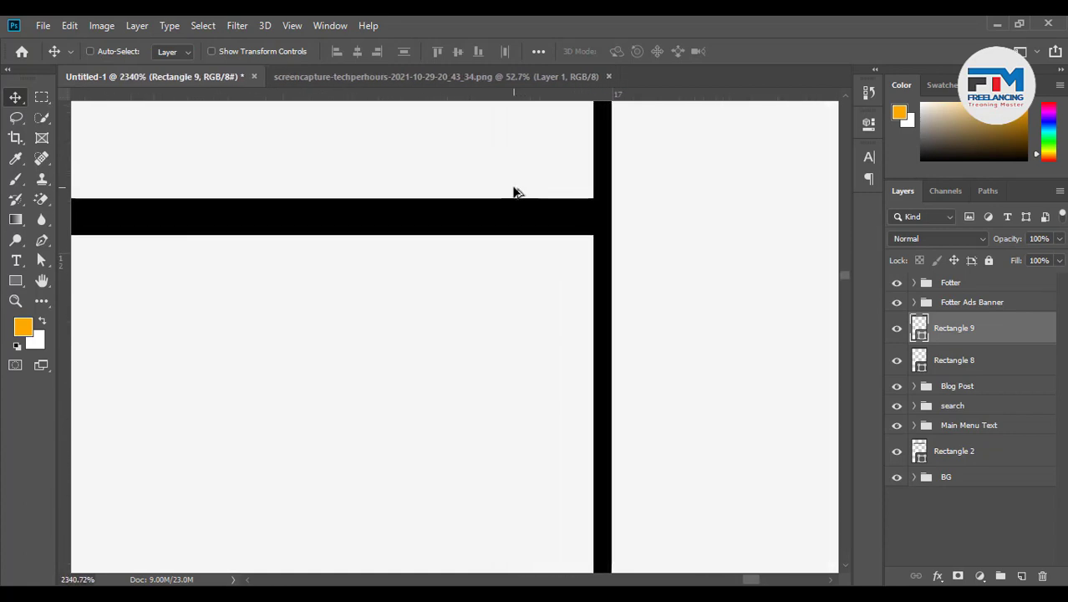
# Transform the strip down to 50% height to make a thinner divider
pyautogui.hotkey('ctrl', 't')
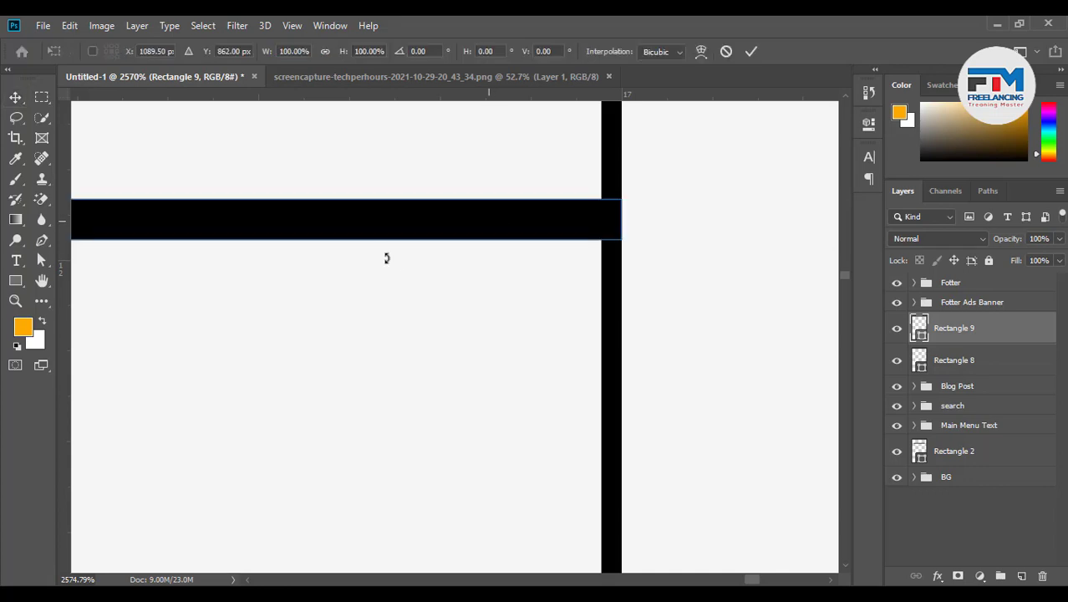
pyautogui.moveTo(621, 241); pyautogui.dragTo(625, 219)
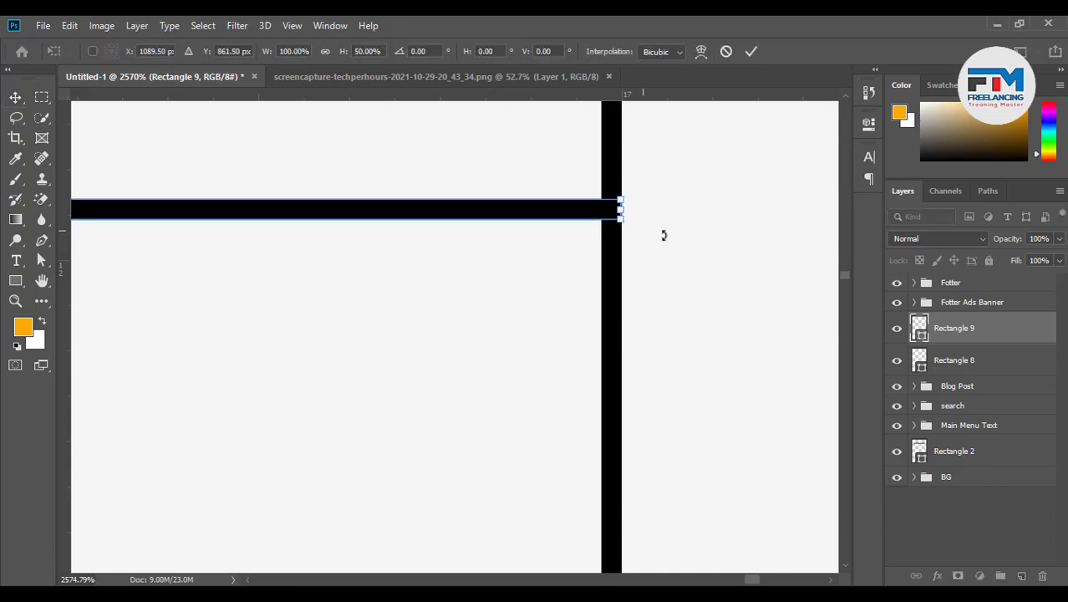
pyautogui.scroll(-8, 663, 243)
pyautogui.click(751, 52)
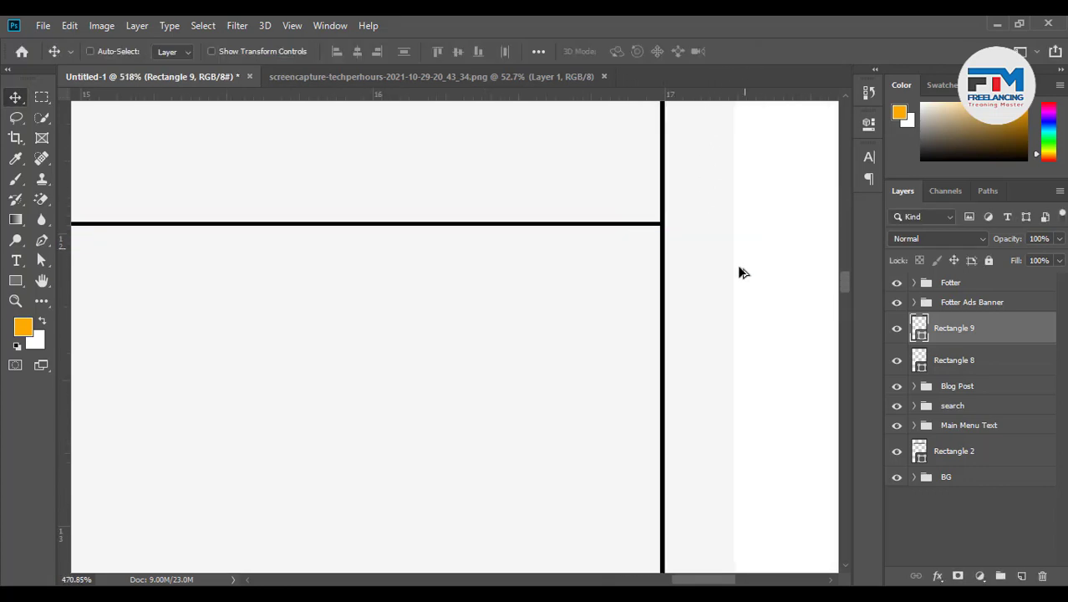
pyautogui.scroll(-4, 727, 280)
pyautogui.scroll(1, 501, 233)
pyautogui.scroll(1, 466, 227)
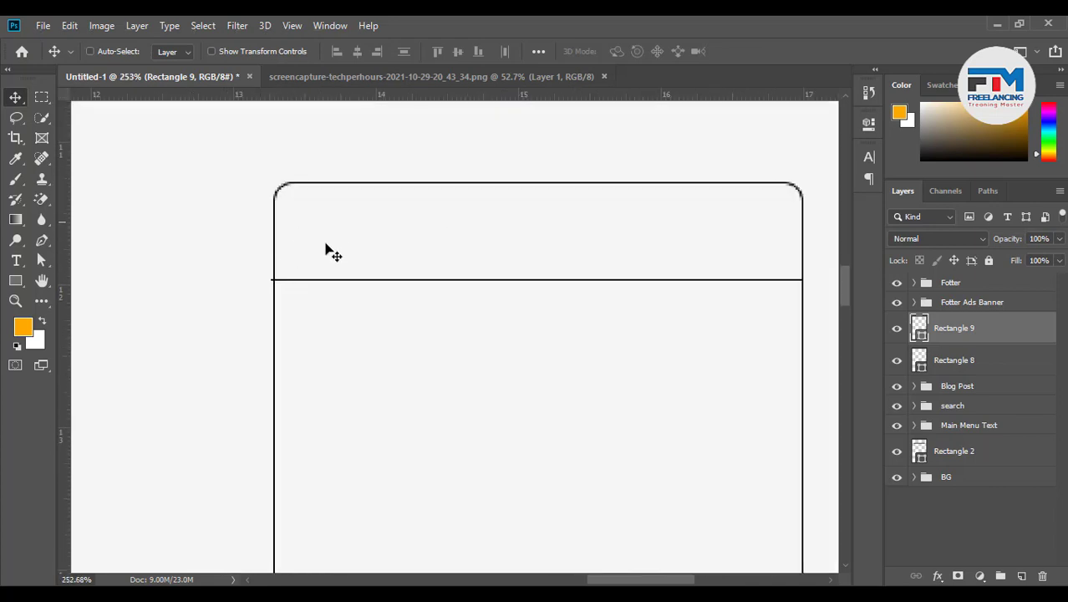
pyautogui.click(16, 260)
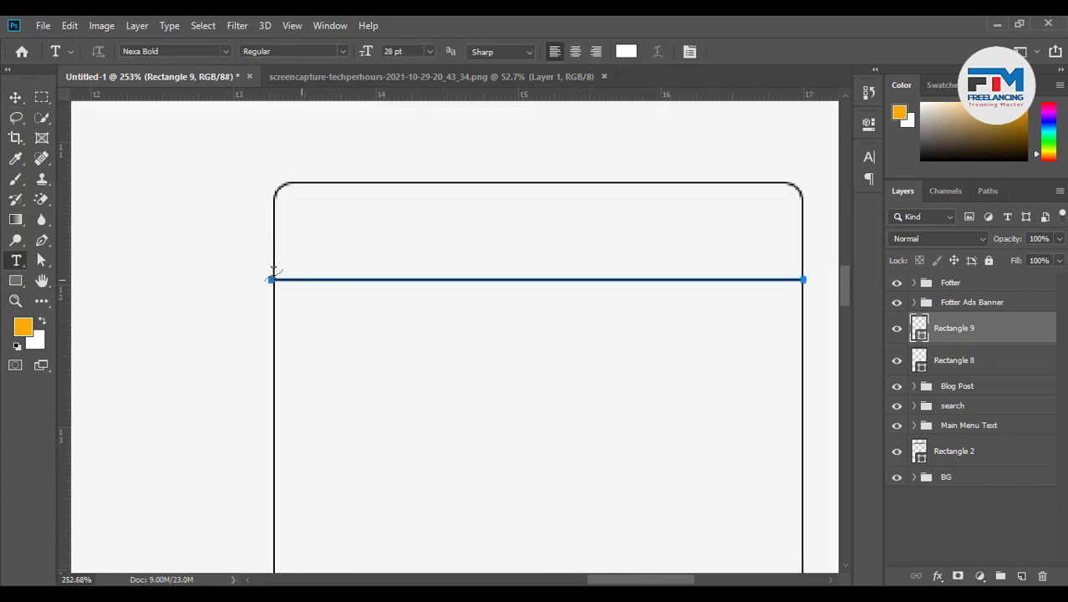
# Add a Lorem Ipsum text layer and move it into the card's top section
pyautogui.scroll(-4, 487, 320)
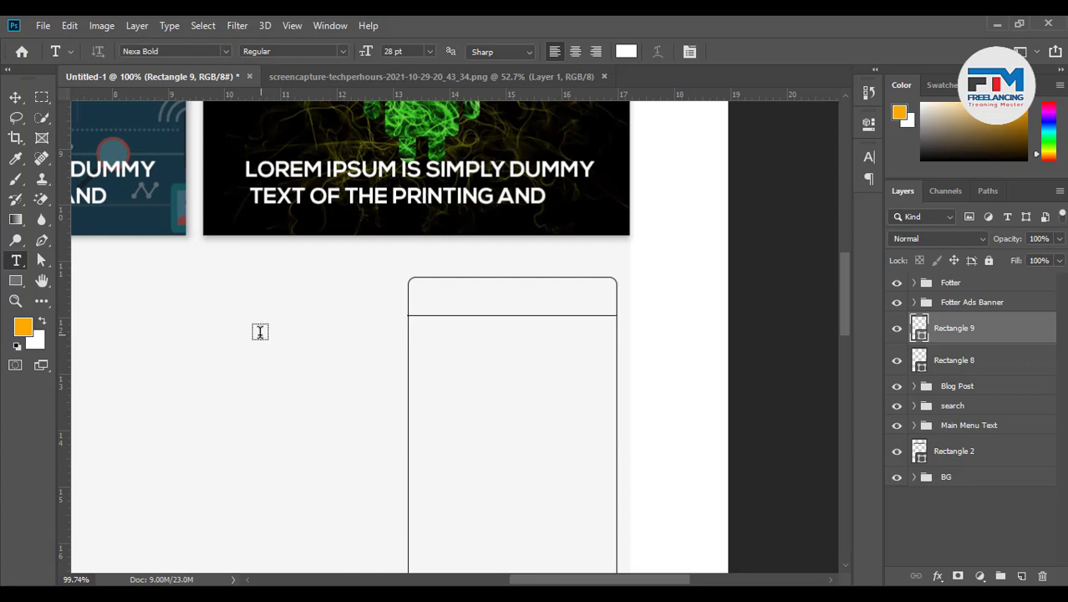
pyautogui.click(260, 331)
pyautogui.click(15, 98)
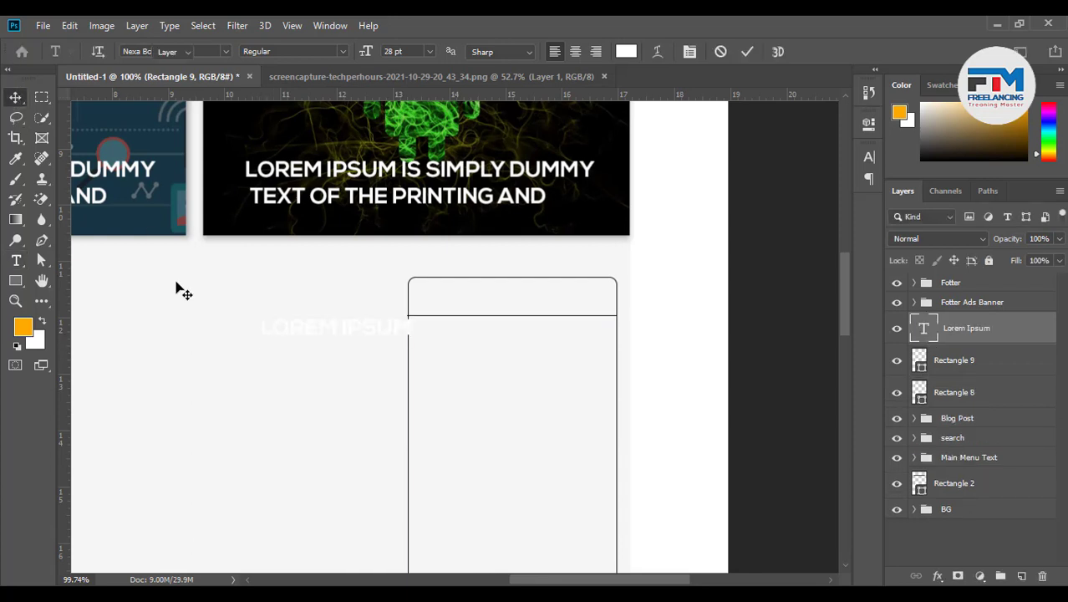
pyautogui.moveTo(332, 327); pyautogui.dragTo(503, 299)
# Set the heading to 21 pt black #000000 and centre it above the divider
pyautogui.press('t')
pyautogui.press('Return')
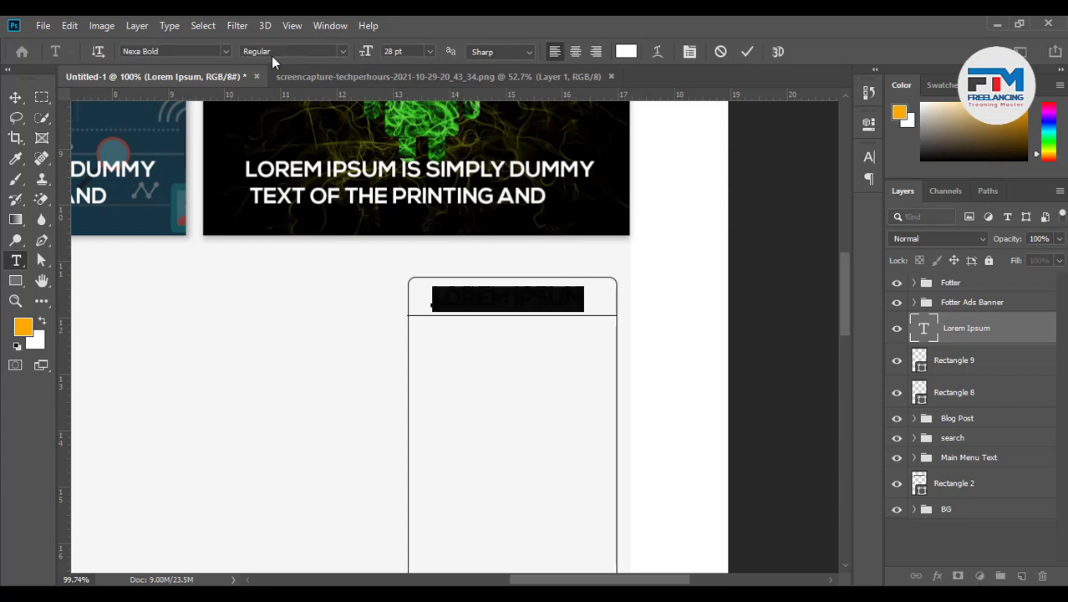
pyautogui.click(405, 52)
pyautogui.scroll(-7, 406, 52)
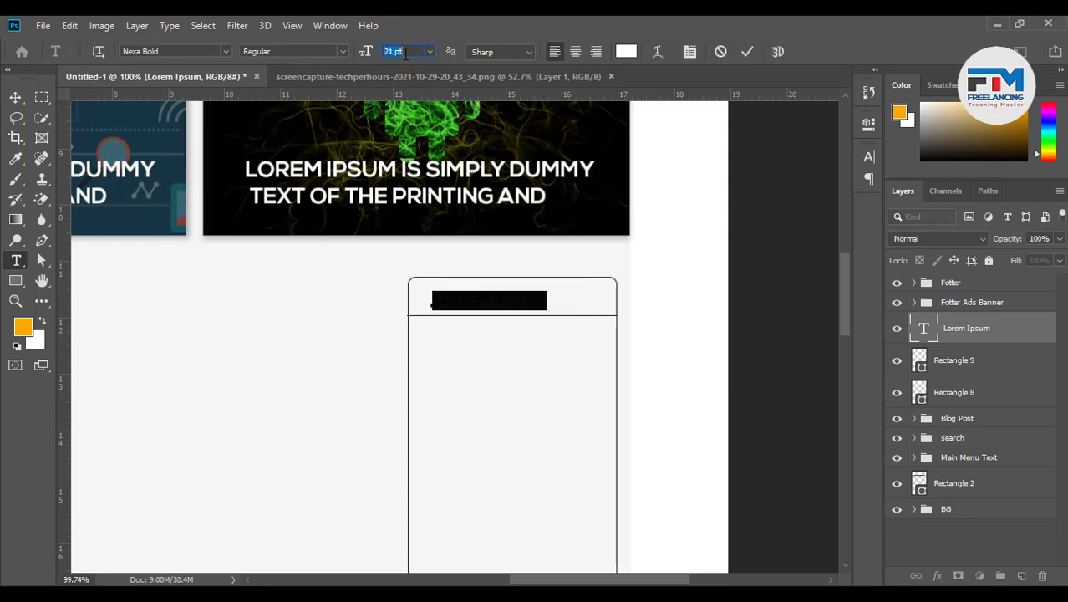
pyautogui.click(164, 51)
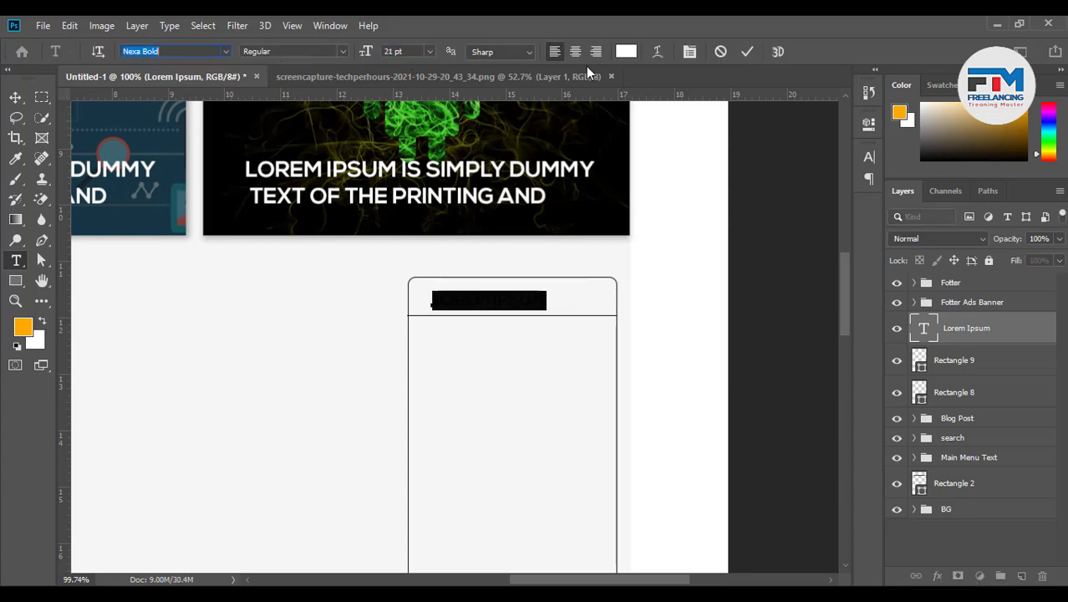
pyautogui.click(626, 52)
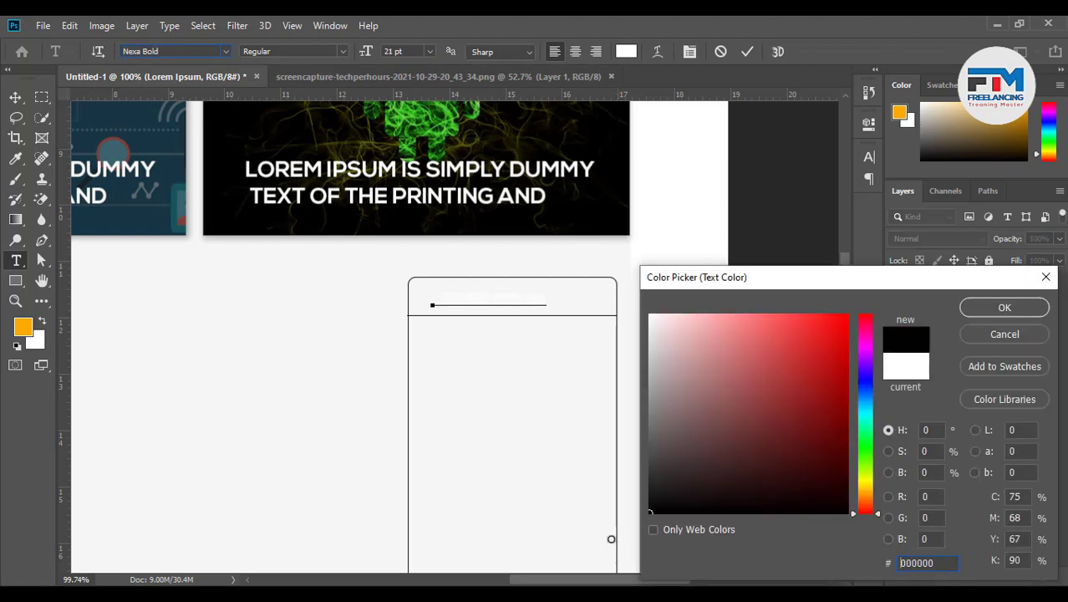
pyautogui.click(987, 307)
pyautogui.click(16, 98)
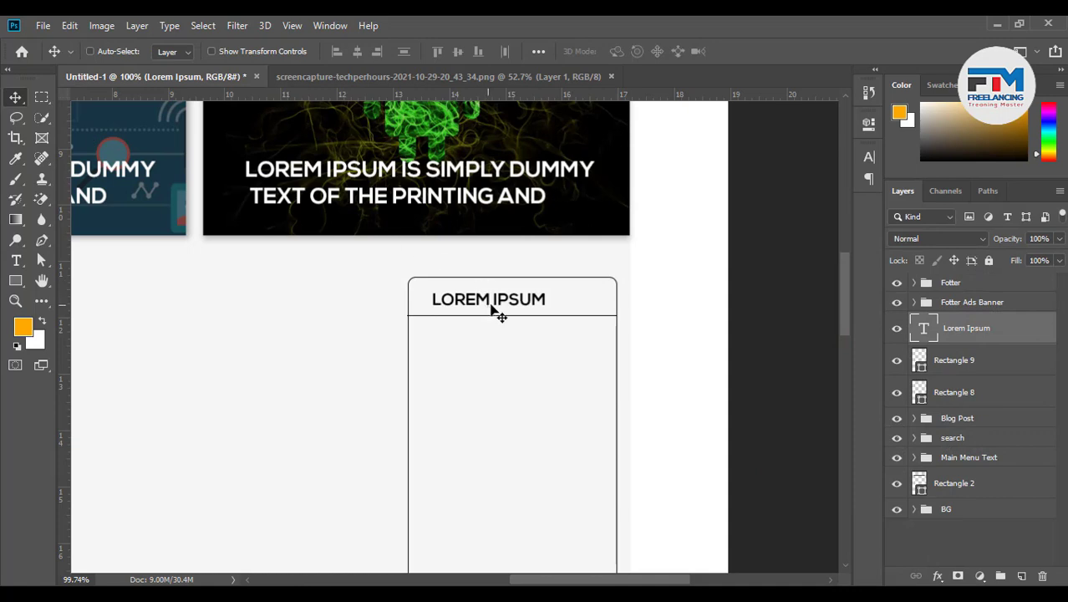
pyautogui.moveTo(493, 310); pyautogui.dragTo(518, 309)
pyautogui.scroll(-2, 604, 331)
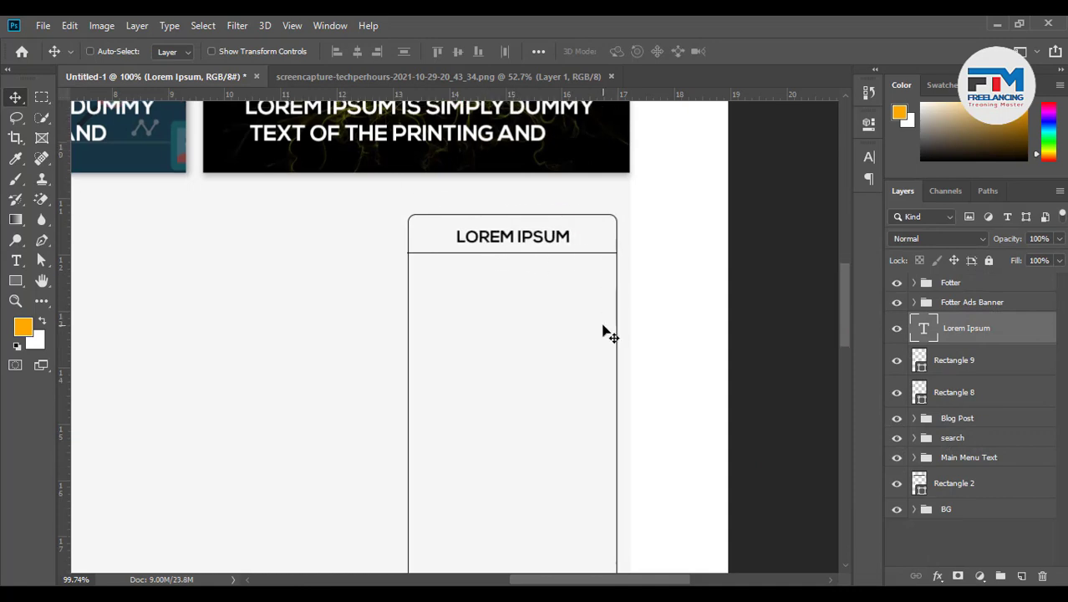
pyautogui.scroll(-2, 604, 333)
pyautogui.click(15, 281)
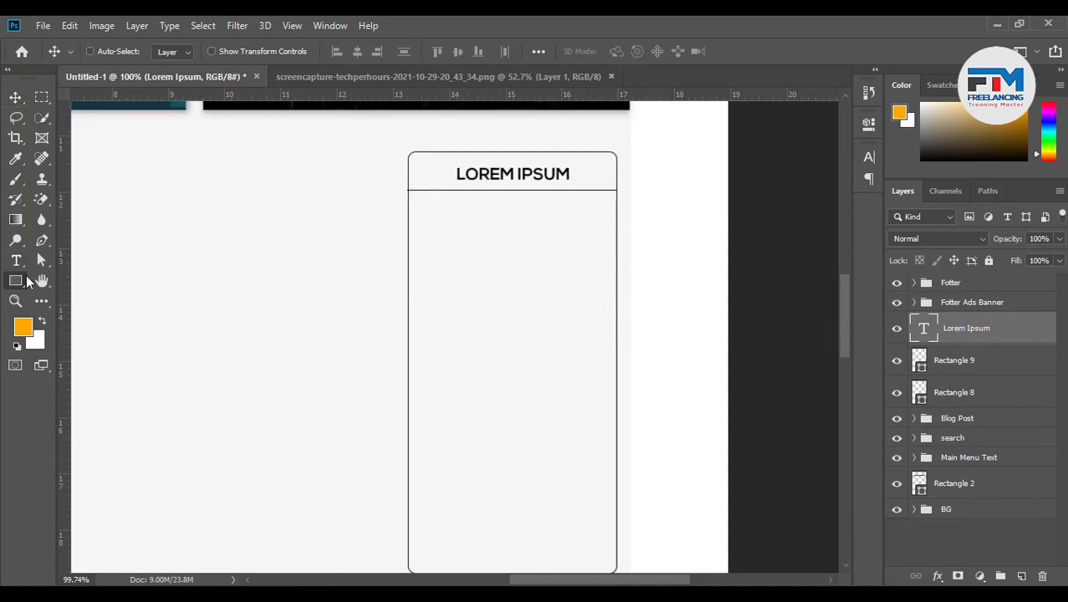
# Draw an orange square under the heading and duplicate it into a vertical stack of four
pyautogui.moveTo(426, 205); pyautogui.dragTo(504, 266)
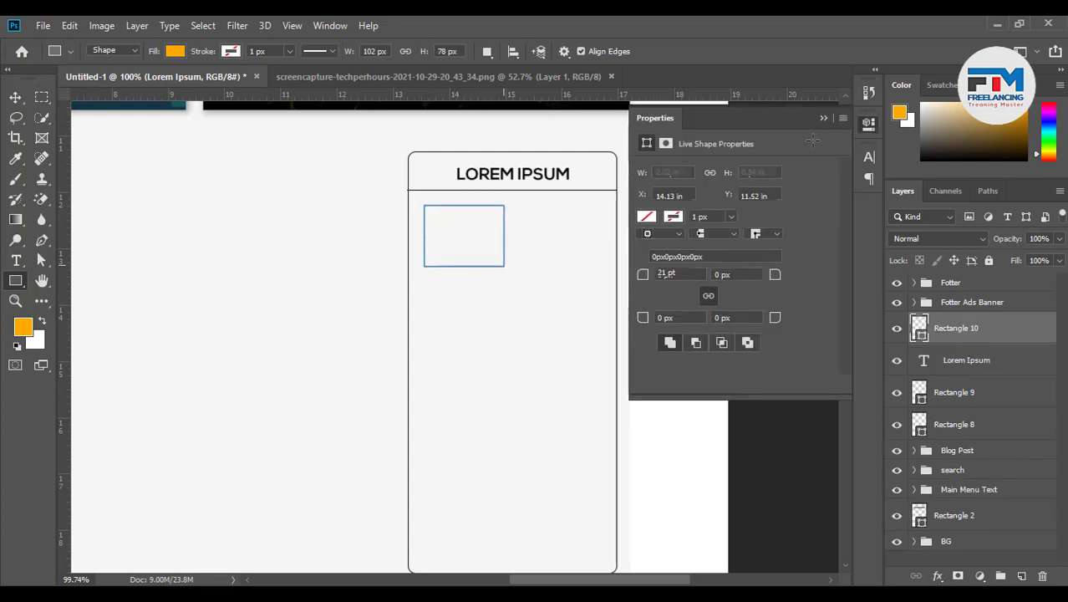
pyautogui.click(841, 108)
pyautogui.click(15, 97)
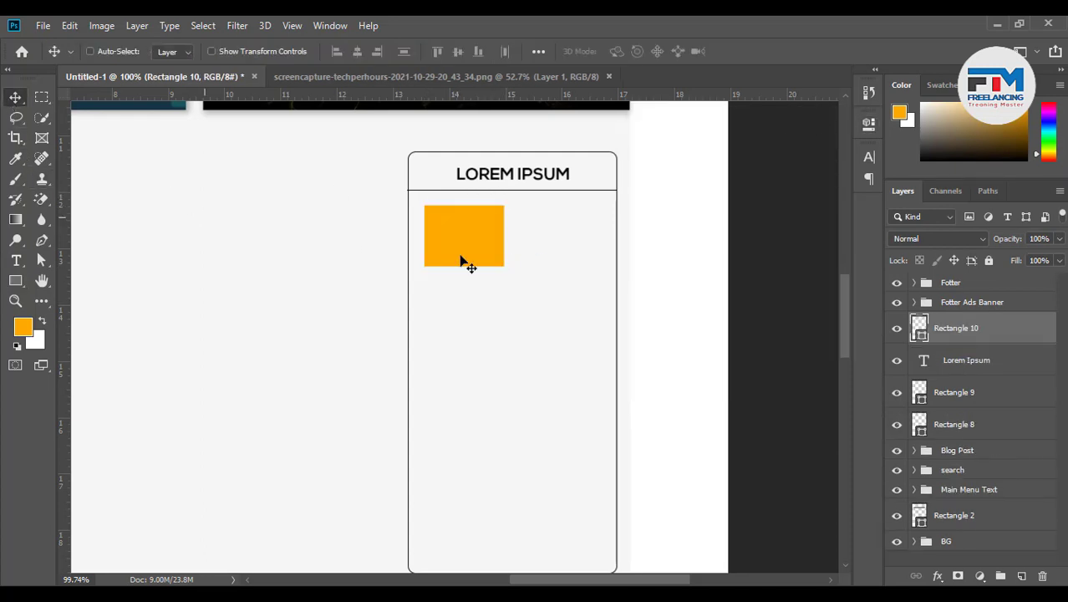
pyautogui.scroll(-3, 461, 257)
pyautogui.moveTo(480, 165); pyautogui.dragTo(489, 381)
pyautogui.scroll(-2, 483, 208)
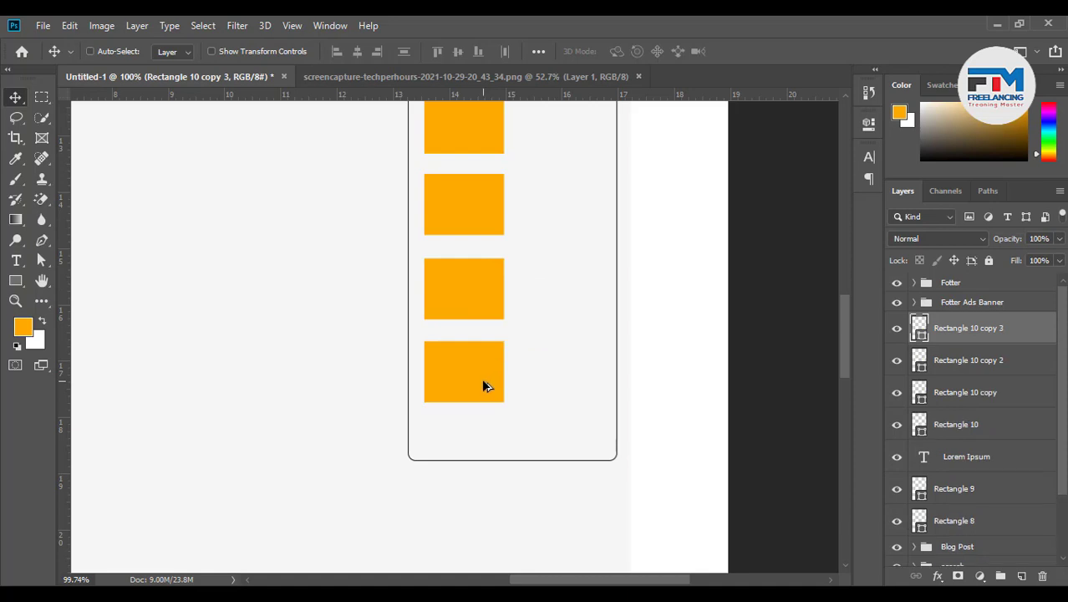
# Shorten the Rectangle 8 card so it ends just below the squares
pyautogui.click(522, 467)
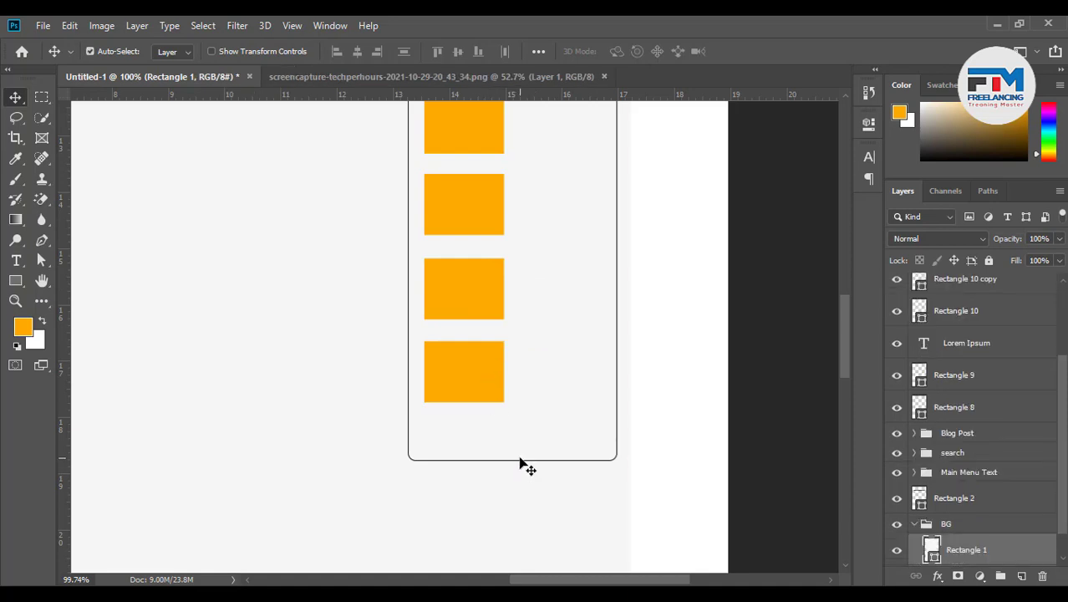
pyautogui.click(519, 461)
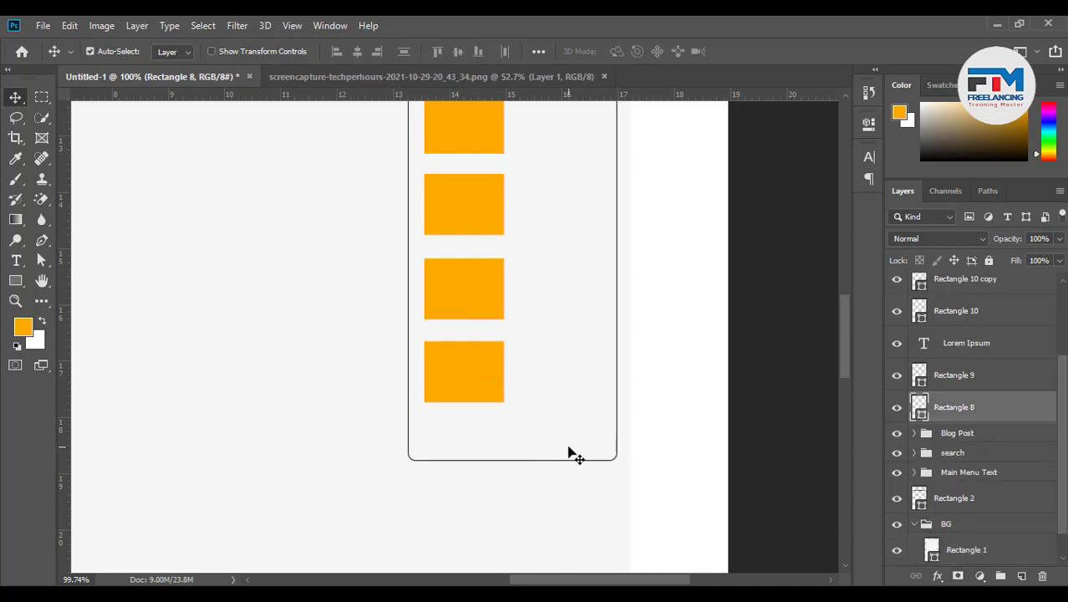
pyautogui.hotkey('ctrl', 't')
pyautogui.moveTo(520, 459); pyautogui.dragTo(520, 420)
pyautogui.click(751, 51)
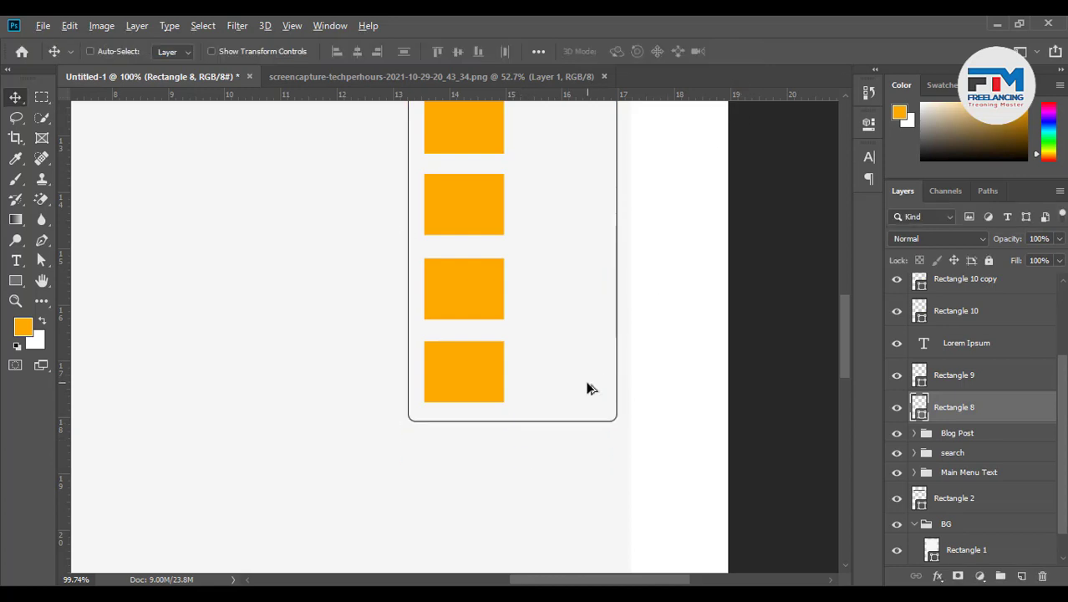
pyautogui.scroll(-2, 586, 381)
pyautogui.scroll(2, 596, 291)
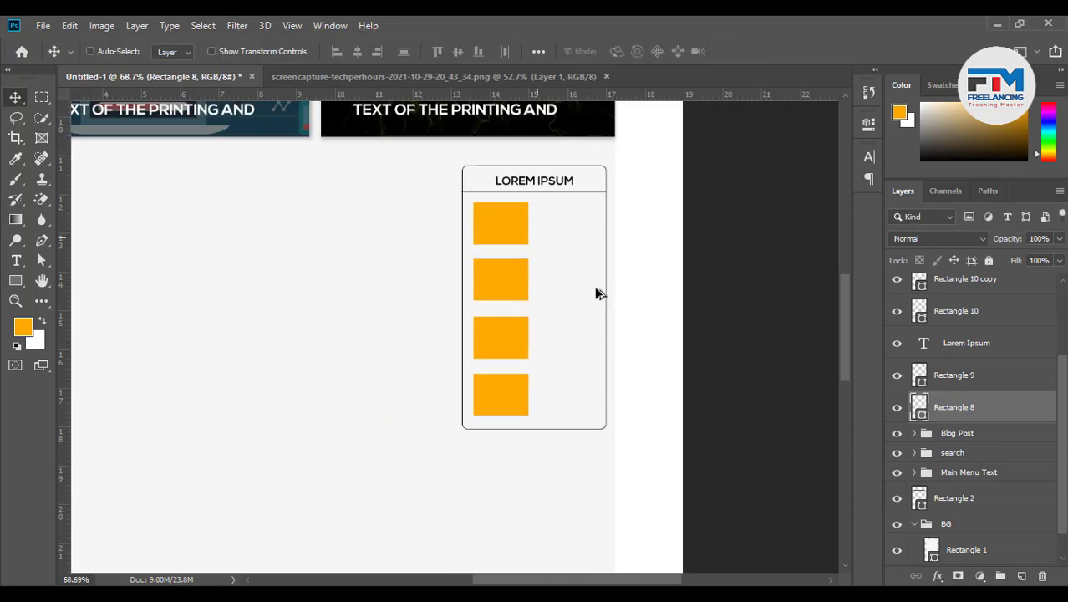
# Group the four squares as Group 1 and start recolouring the bottom one grey
pyautogui.keyDown('ctrl'); pyautogui.click(493, 402); pyautogui.keyUp('ctrl')
pyautogui.keyDown('ctrl'); pyautogui.keyDown('shift'); pyautogui.click(496, 329); pyautogui.keyUp('shift'); pyautogui.keyUp('ctrl')
pyautogui.keyDown('ctrl'); pyautogui.keyDown('shift'); pyautogui.click(497, 274); pyautogui.keyUp('shift'); pyautogui.keyUp('ctrl')
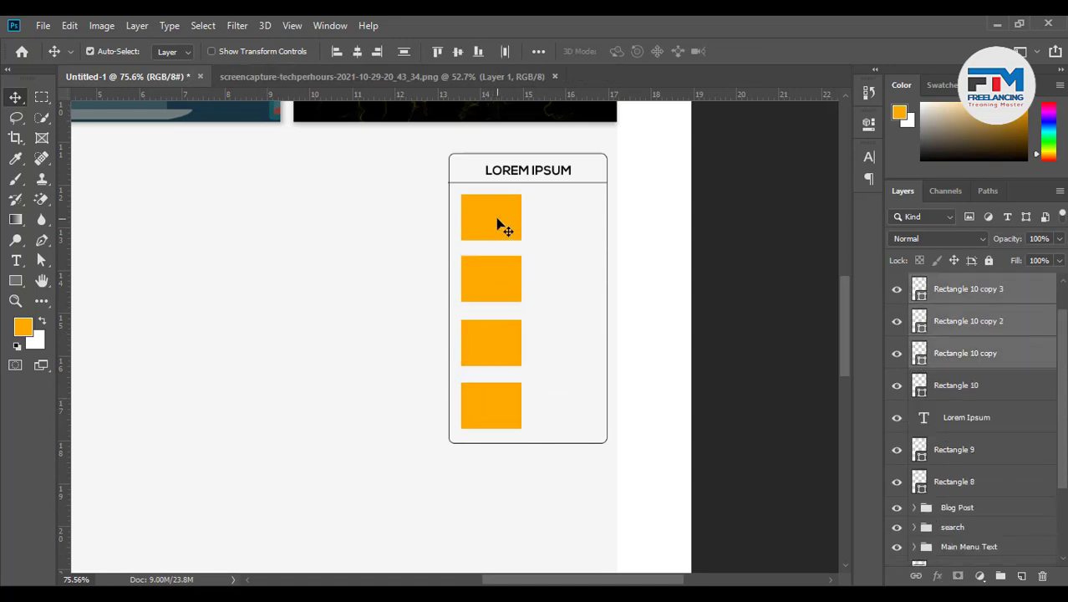
pyautogui.keyDown('ctrl'); pyautogui.keyDown('shift'); pyautogui.click(497, 221); pyautogui.keyUp('shift'); pyautogui.keyUp('ctrl')
pyautogui.click(539, 51)
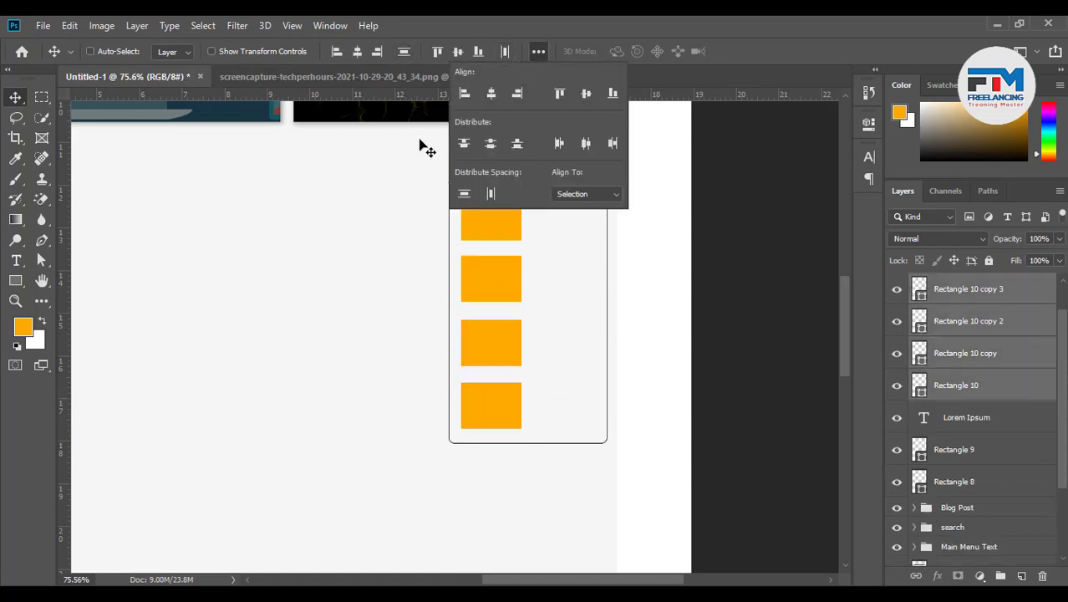
pyautogui.click(691, 22)
pyautogui.scroll(2, 599, 334)
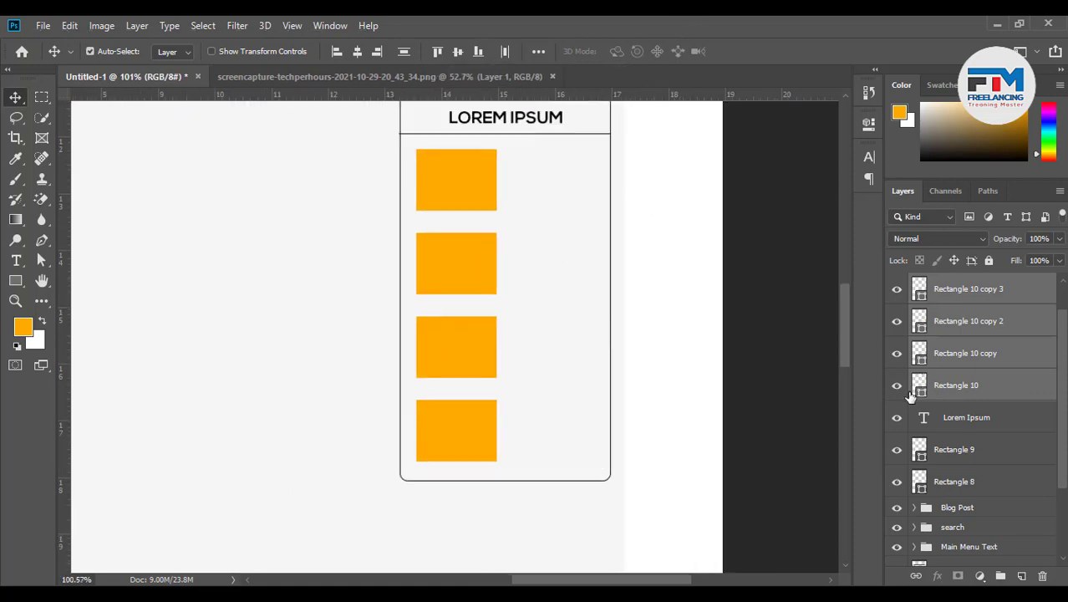
pyautogui.hotkey('ctrl', 'g')
pyautogui.scroll(3, 766, 401)
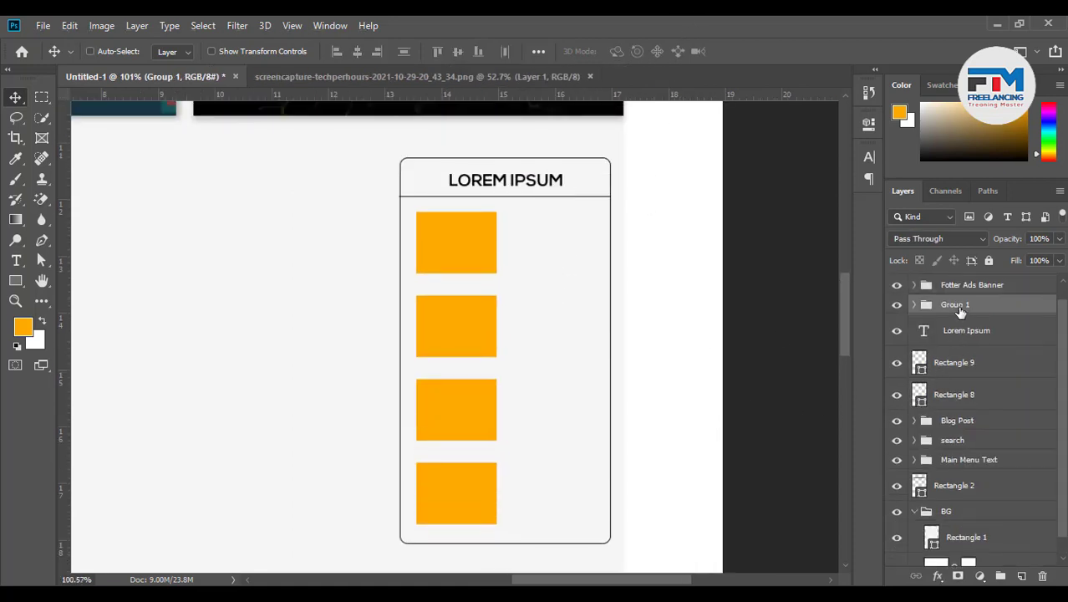
pyautogui.click(916, 305)
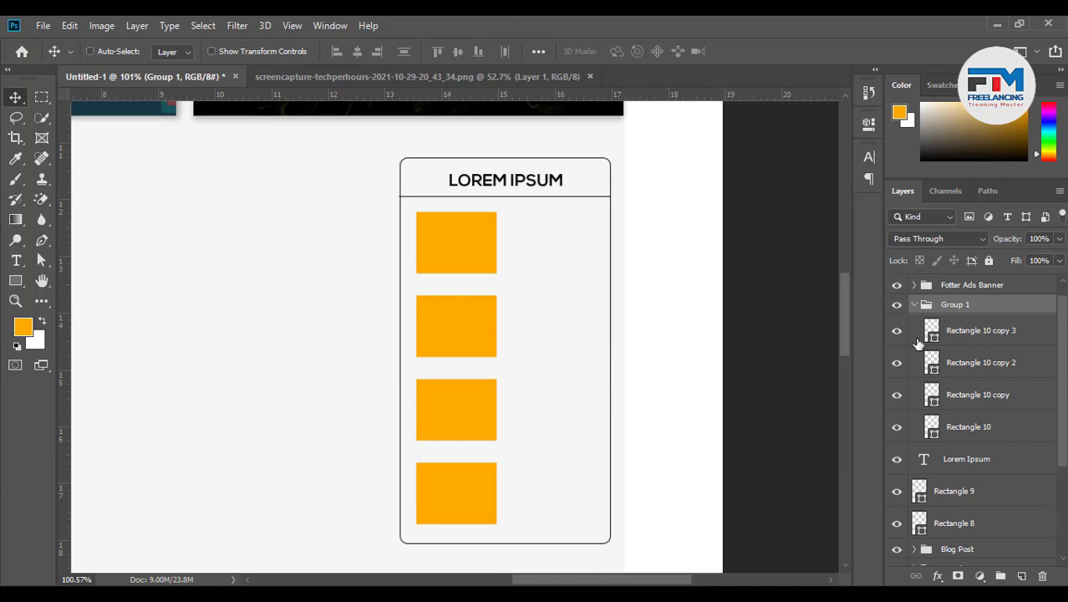
pyautogui.doubleClick(932, 333)
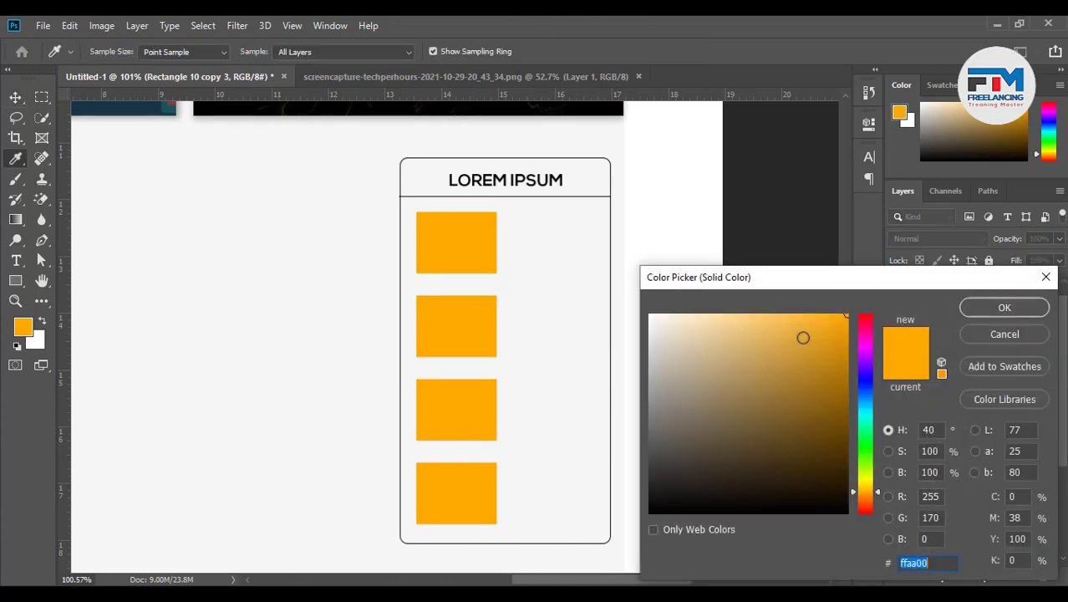
pyautogui.moveTo(723, 387)
pyautogui.mouseDown()
pyautogui.moveTo(673, 441)
pyautogui.moveTo(646, 409)
pyautogui.moveTo(640, 378)
pyautogui.moveTo(650, 368)
pyautogui.mouseUp()
# Confirm the bottom square's grey and set the third square to dark grey
pyautogui.click(1005, 307)
pyautogui.doubleClick(933, 361)
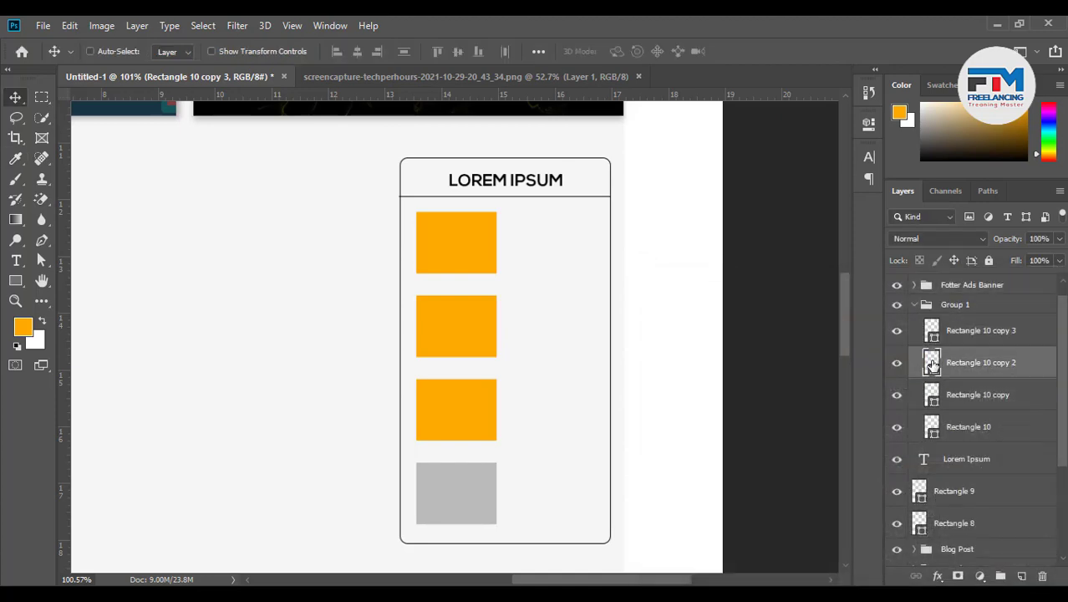
pyautogui.click(684, 441)
pyautogui.moveTo(634, 474)
pyautogui.mouseDown()
pyautogui.moveTo(688, 431)
pyautogui.moveTo(634, 467)
pyautogui.mouseUp()
pyautogui.click(1003, 309)
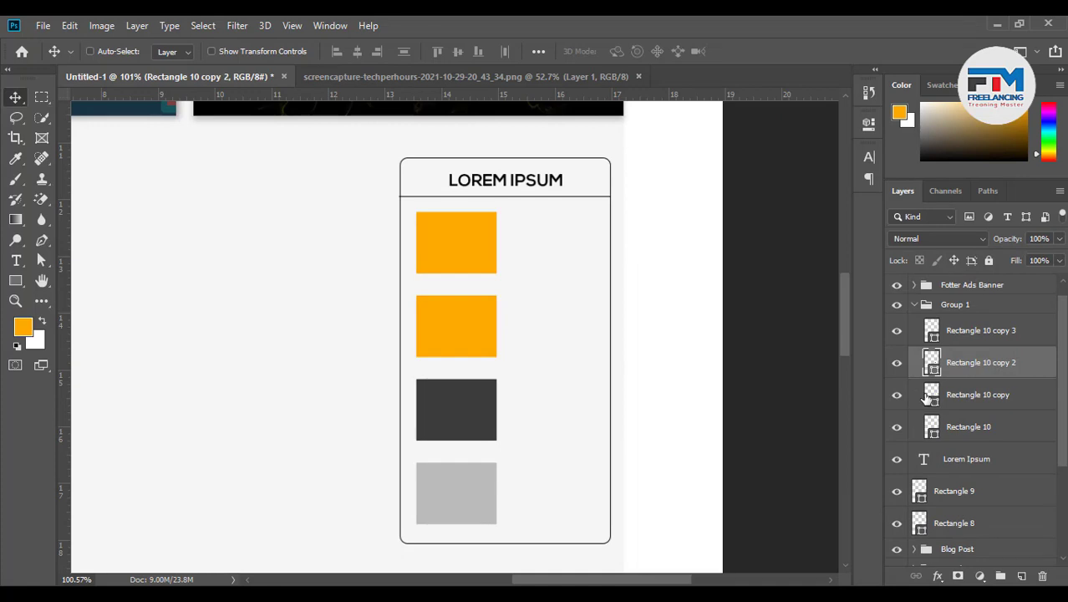
# Make the second square green and the top square dark grey
pyautogui.doubleClick(931, 394)
pyautogui.click(851, 428)
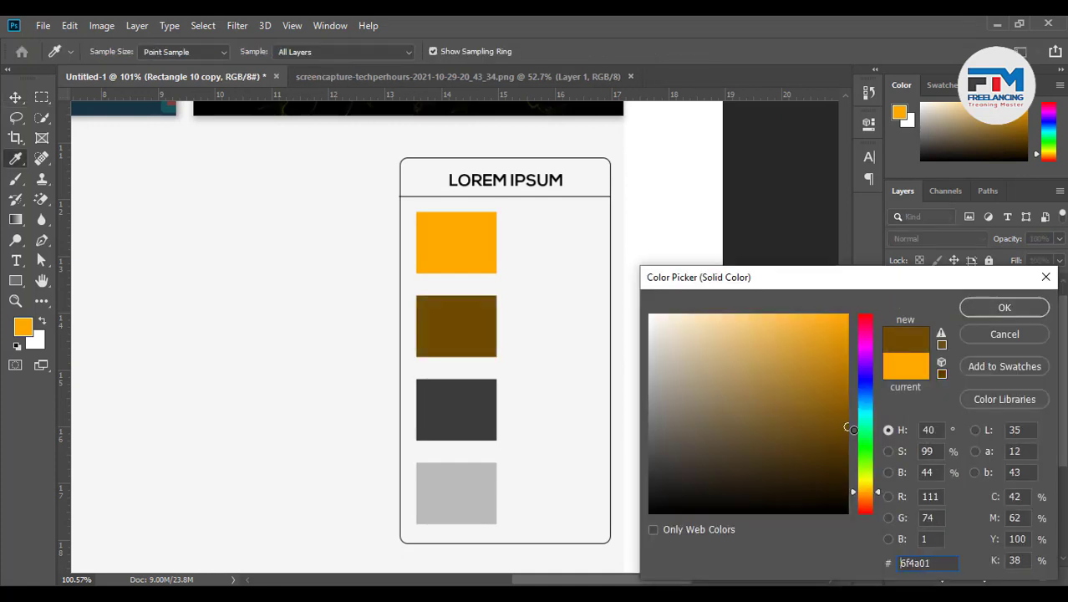
pyautogui.click(866, 440)
pyautogui.moveTo(822, 331); pyautogui.dragTo(845, 360)
pyautogui.click(1000, 309)
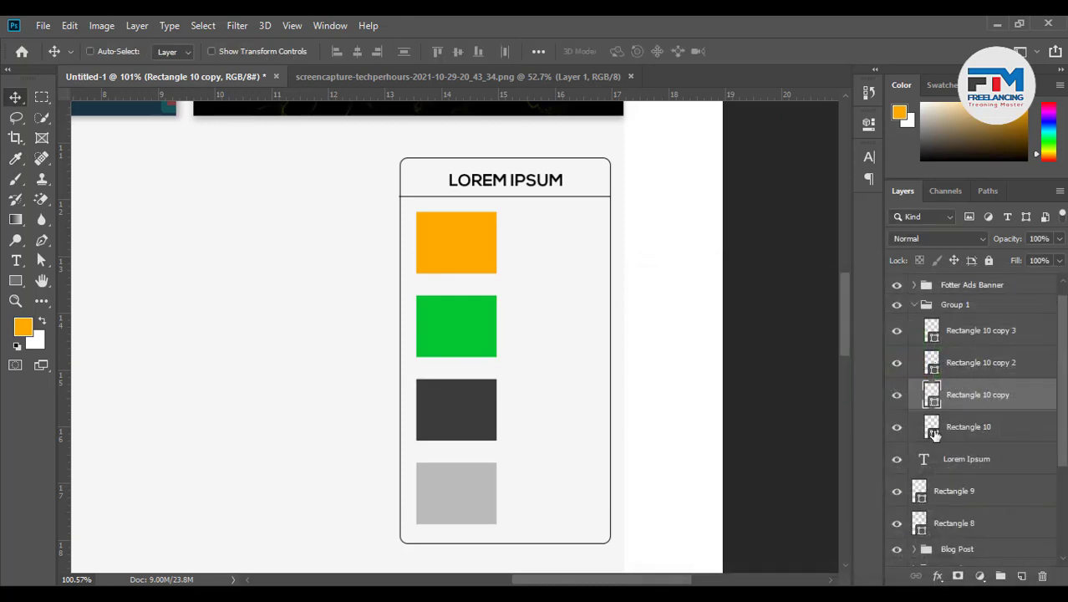
pyautogui.doubleClick(933, 428)
pyautogui.moveTo(707, 444); pyautogui.dragTo(638, 449)
pyautogui.click(987, 309)
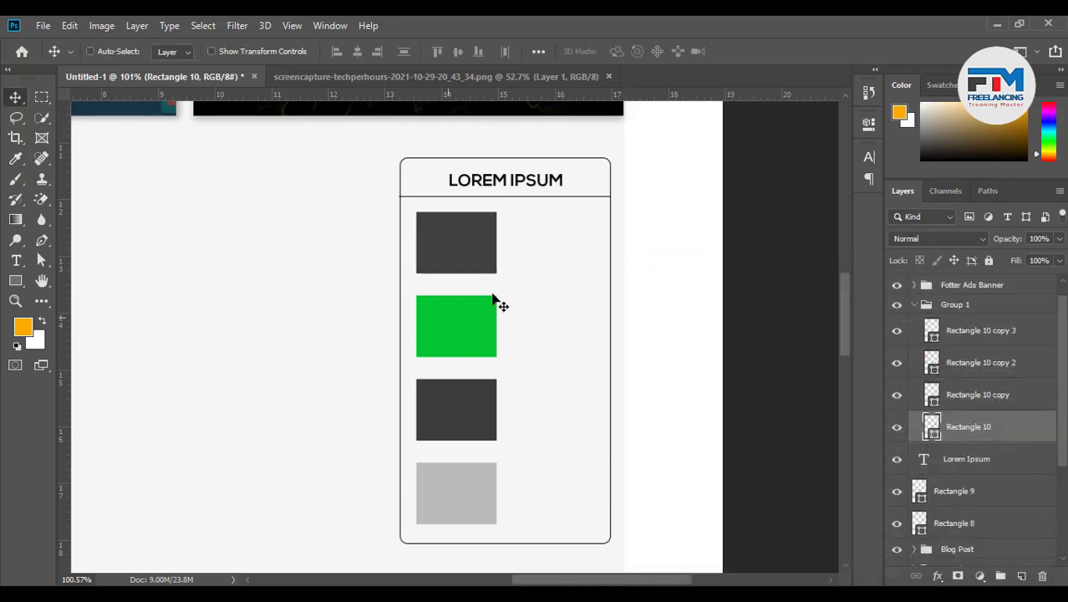
# Start a text layer beside the top square, then switch to the web browser
pyautogui.scroll(5, 487, 270)
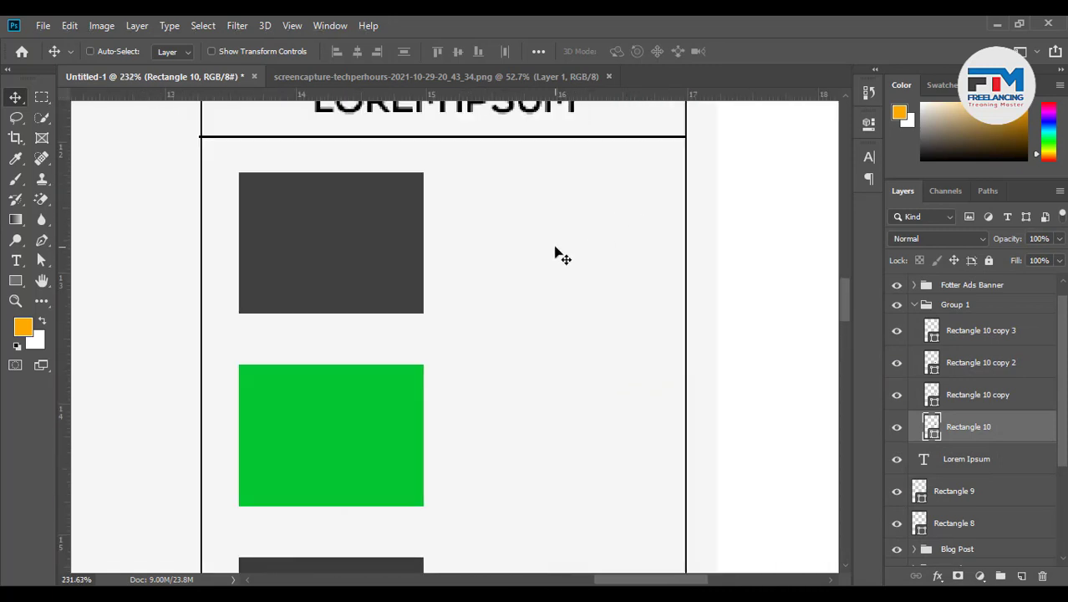
pyautogui.scroll(2, 507, 238)
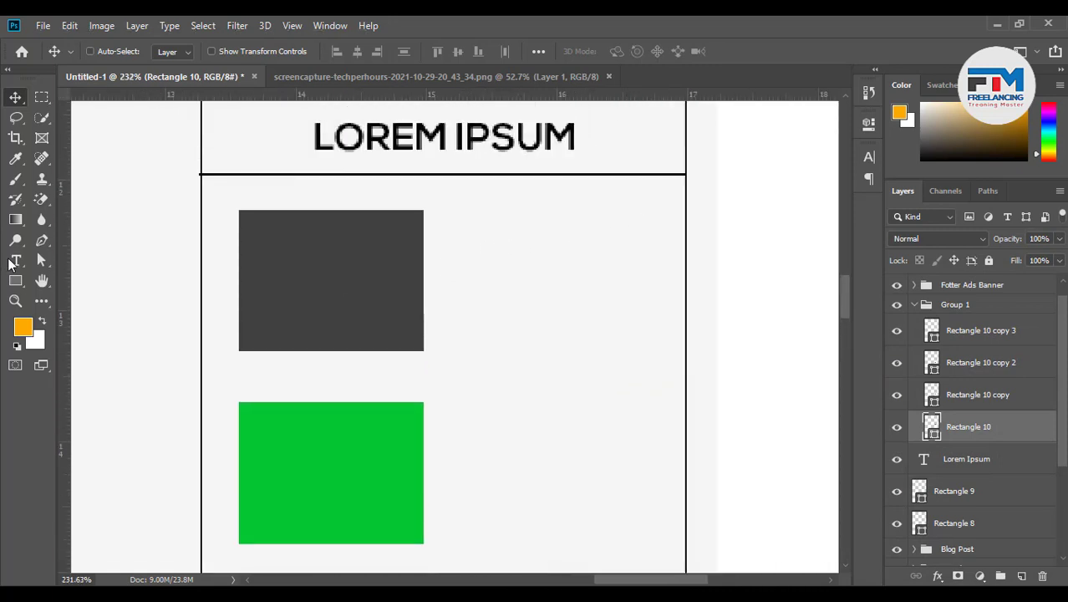
pyautogui.click(15, 261)
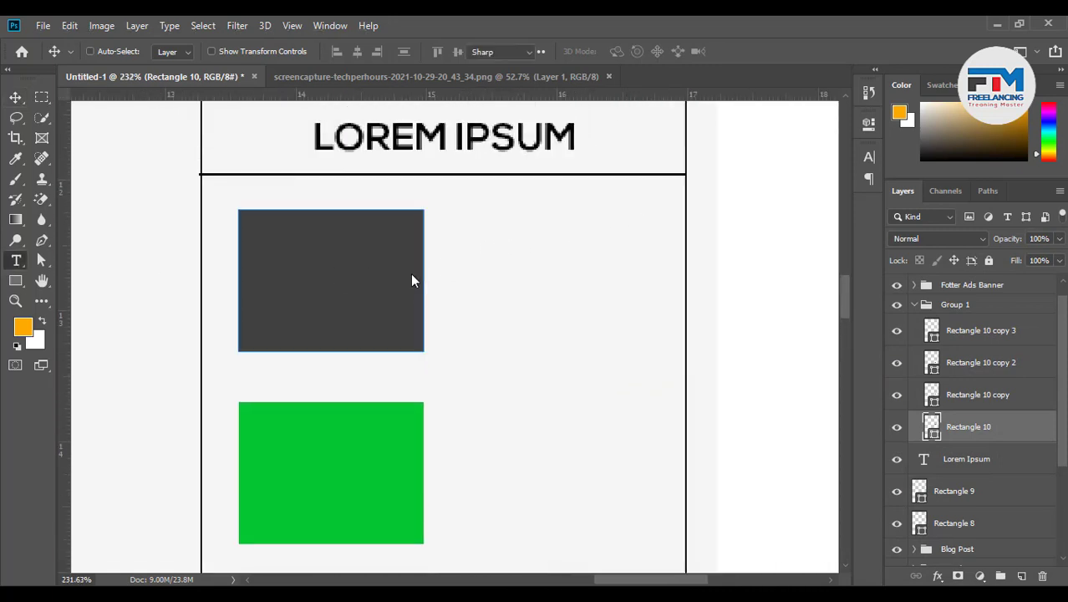
pyautogui.click(464, 239)
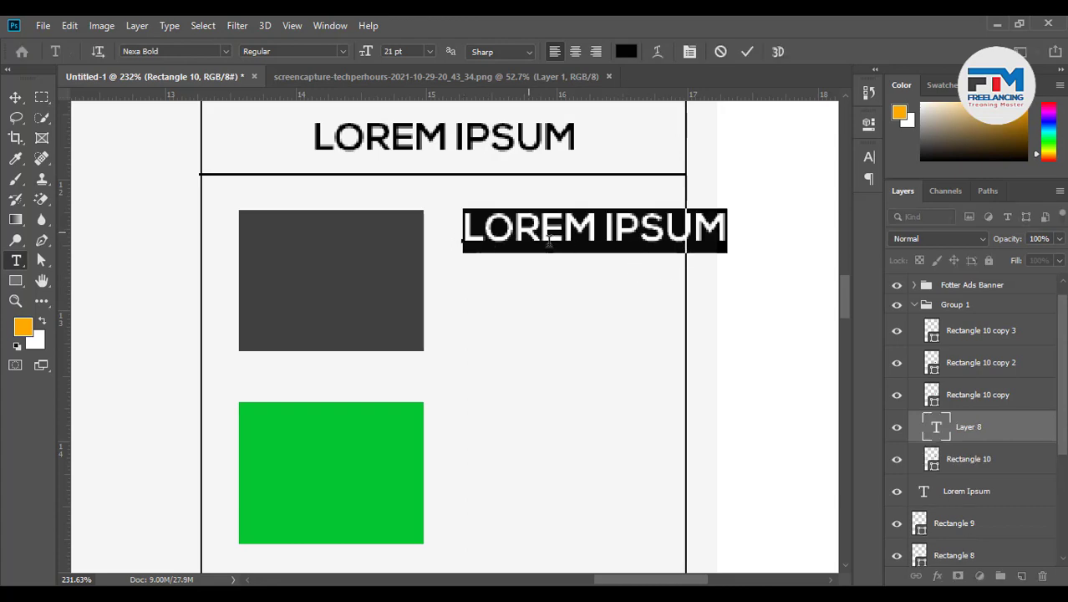
pyautogui.scroll(-3, 606, 318)
pyautogui.click(337, 589)
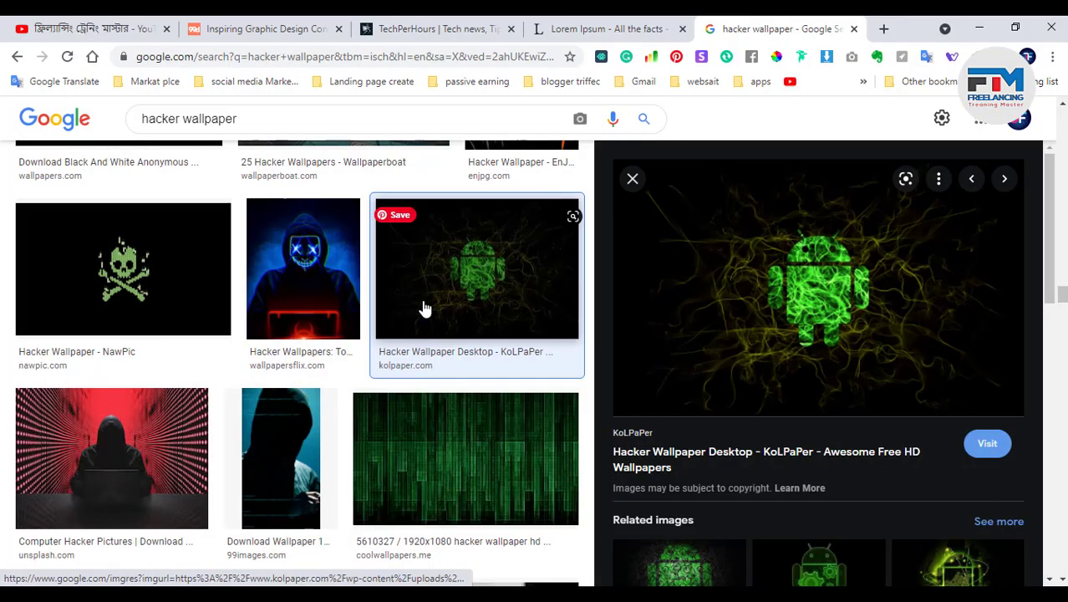
# On the lipsum.com tab, copy 'Lorem Ipsum is simply dummy text of the printing and', then go back to Photoshop
pyautogui.click(604, 29)
pyautogui.click(329, 369)
pyautogui.rightClick(329, 368)
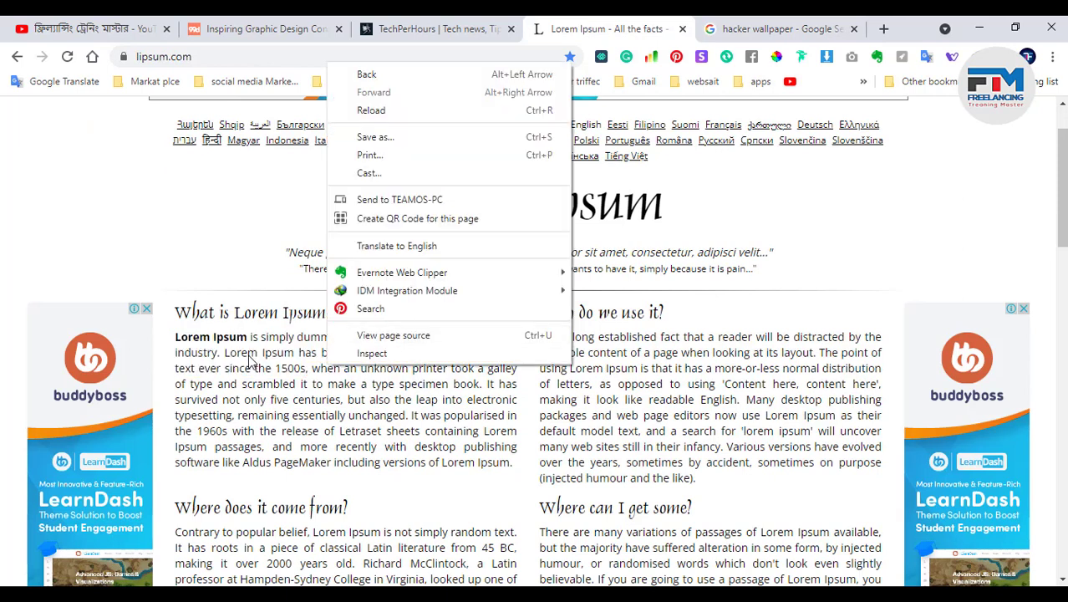
pyautogui.moveTo(177, 339); pyautogui.dragTo(456, 339)
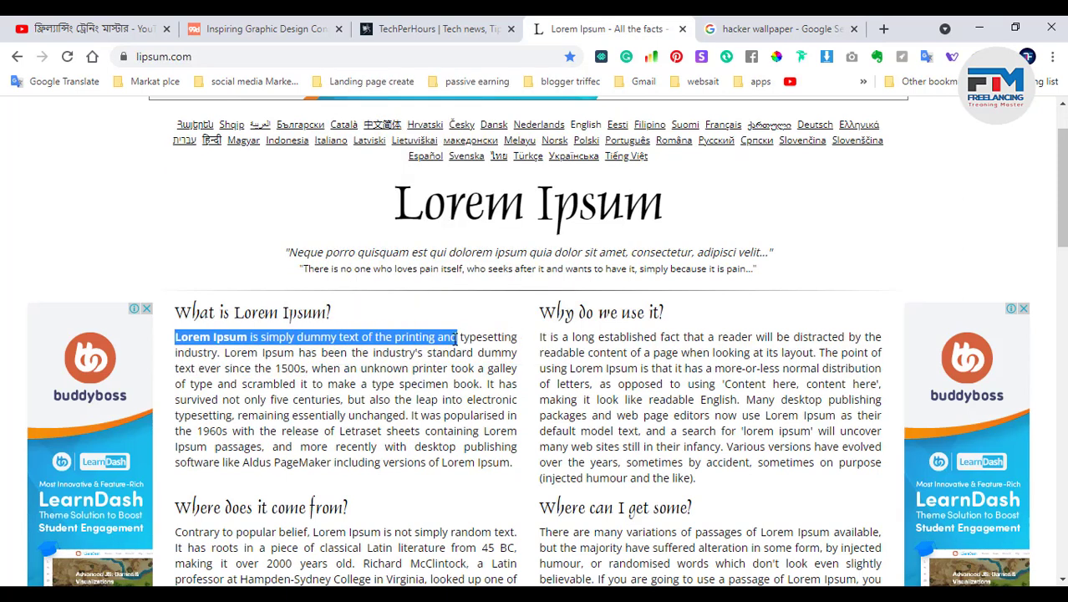
pyautogui.click(978, 27)
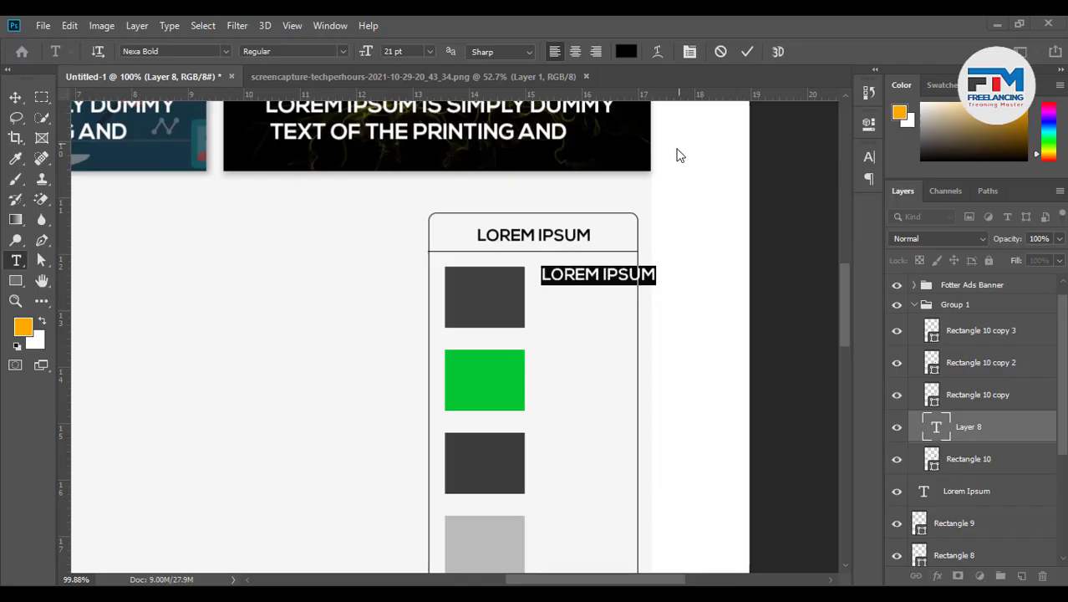
# Paste the copied Lorem Ipsum phrase over the square's caption text
pyautogui.scroll(5, 577, 273)
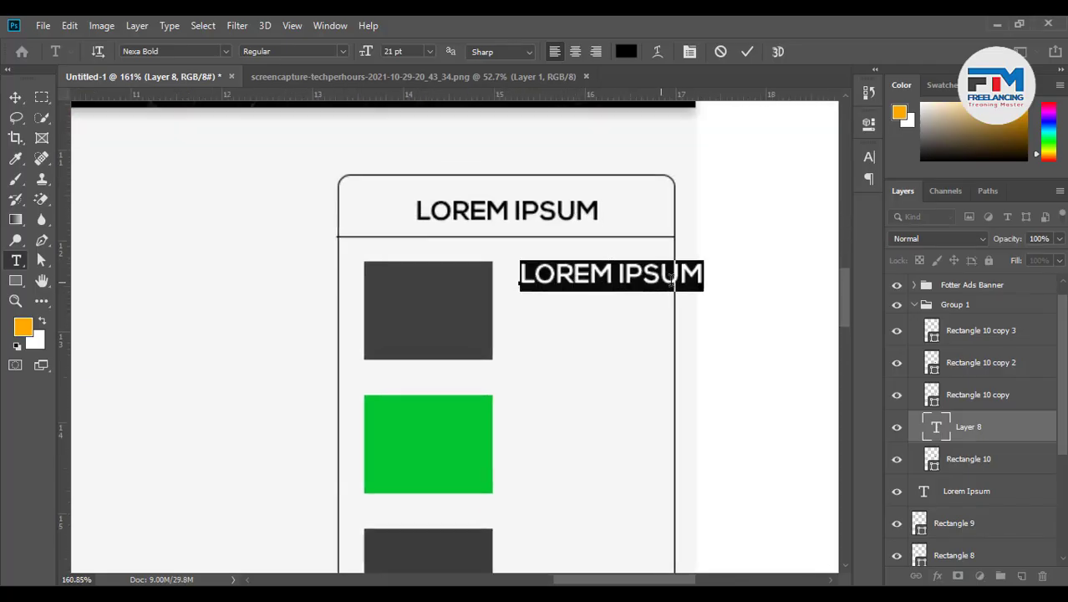
pyautogui.click(699, 276)
pyautogui.moveTo(705, 274); pyautogui.dragTo(411, 283)
pyautogui.hotkey('ctrl', 'v')
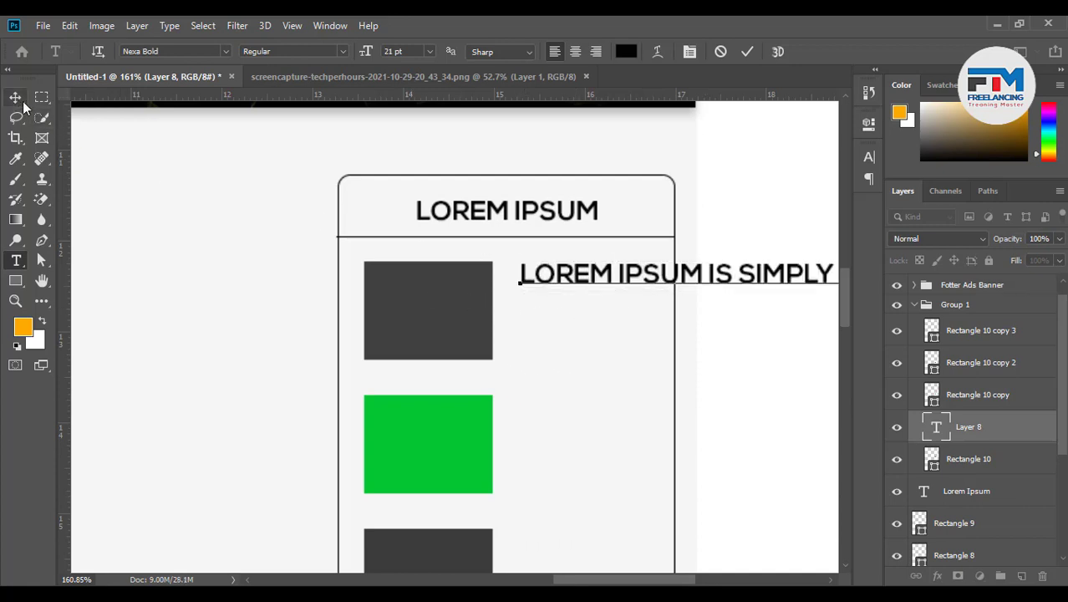
pyautogui.click(19, 98)
# Nudge the caption left and break it onto a second line after SIMPLY
pyautogui.doubleClick(565, 278)
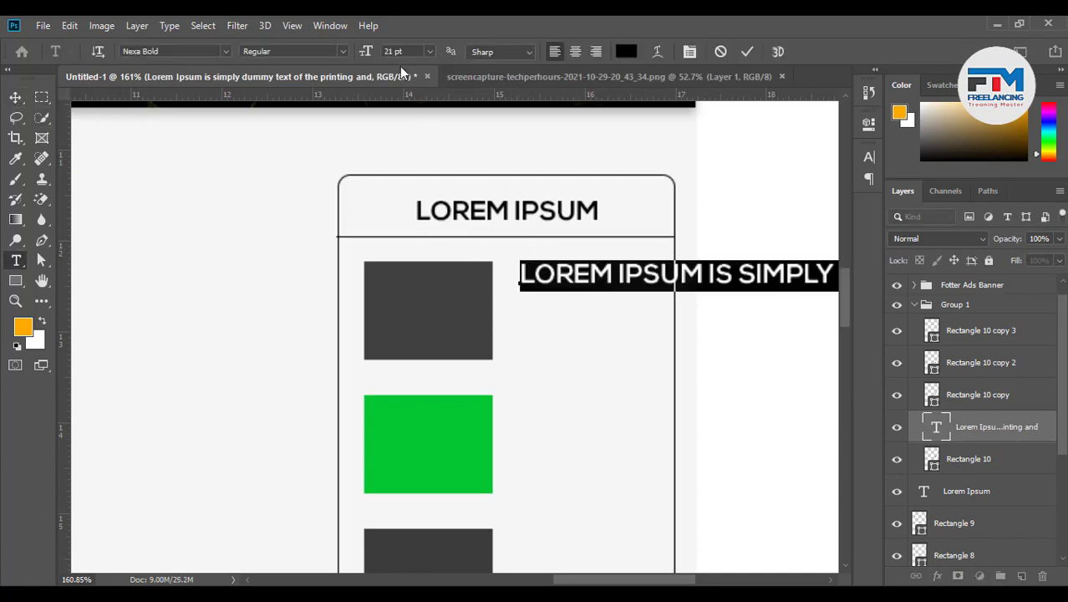
pyautogui.scroll(-18, 390, 52)
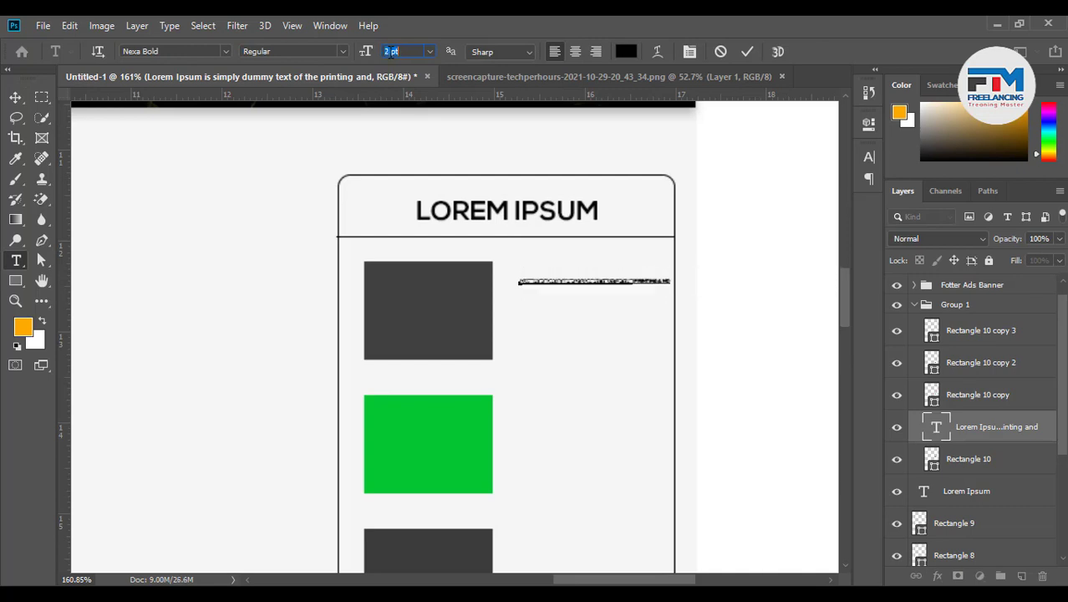
pyautogui.scroll(6, 391, 52)
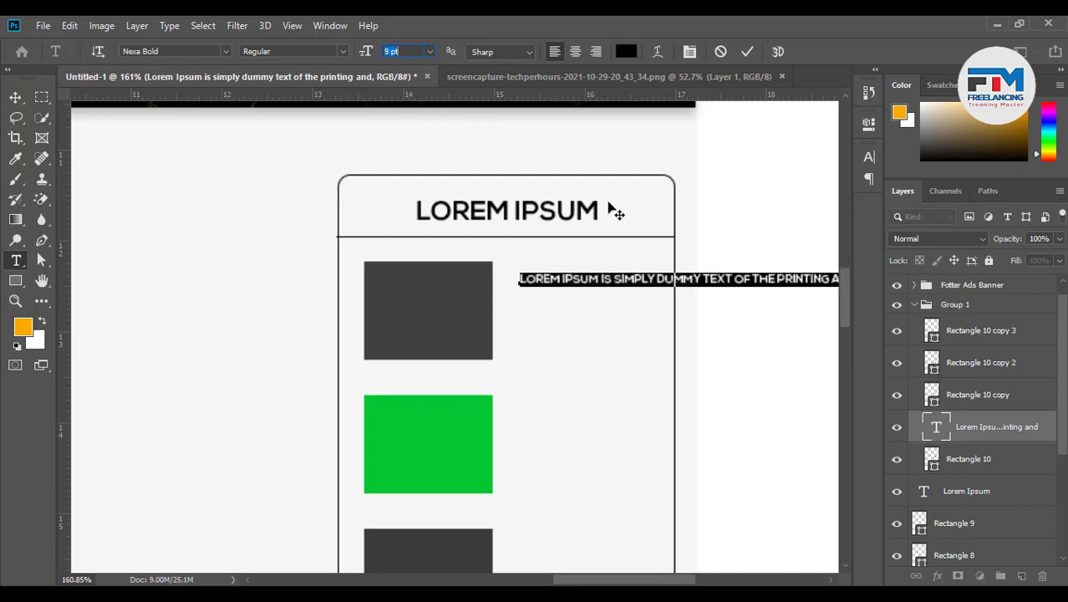
pyautogui.scroll(9, 629, 354)
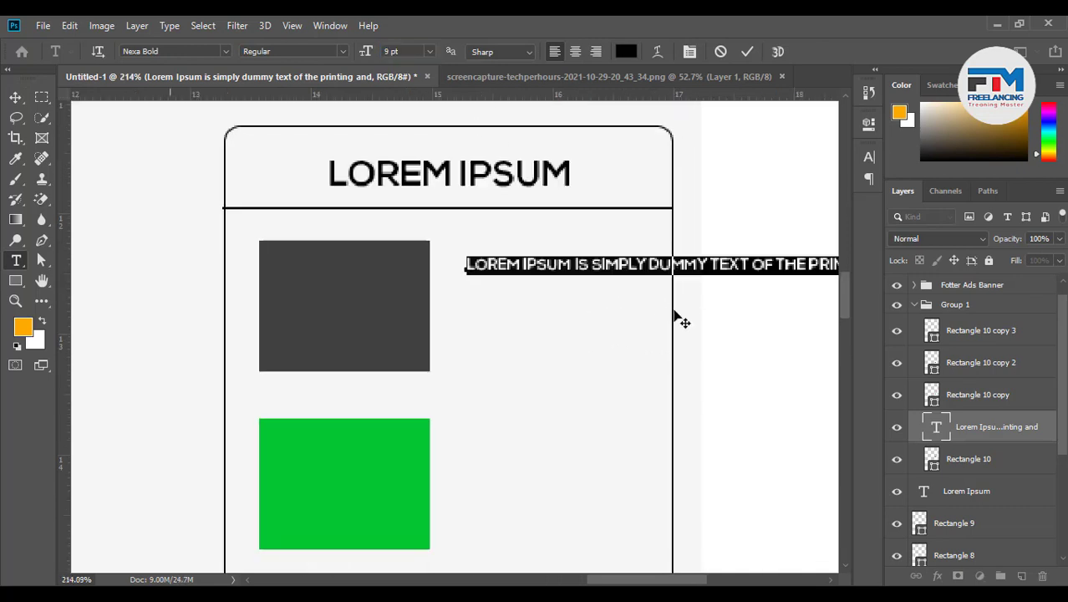
pyautogui.moveTo(529, 290); pyautogui.dragTo(519, 292)
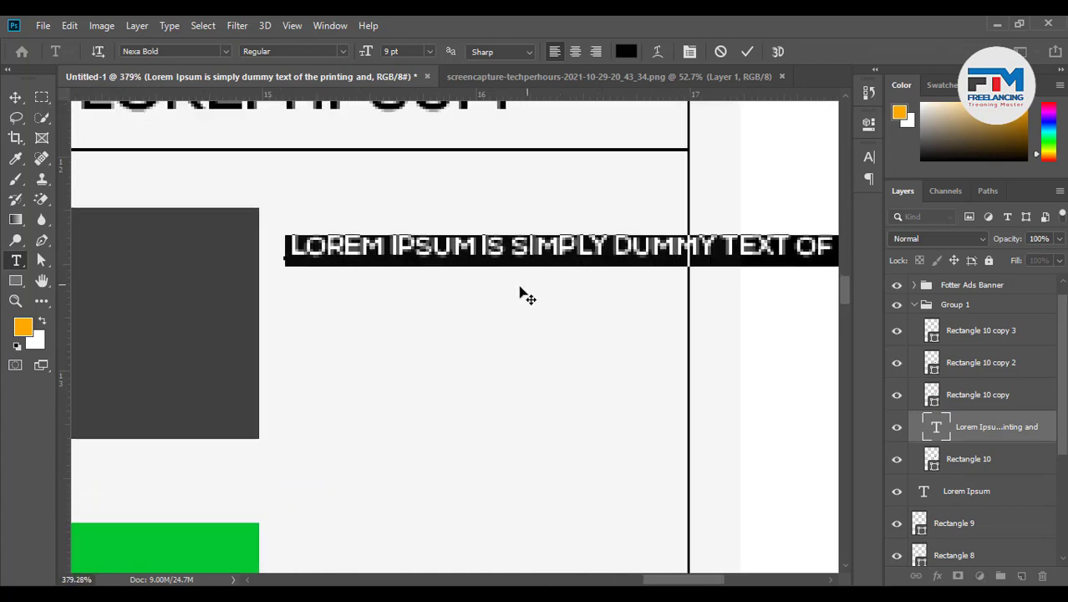
pyautogui.click(601, 249)
pyautogui.press('Return')
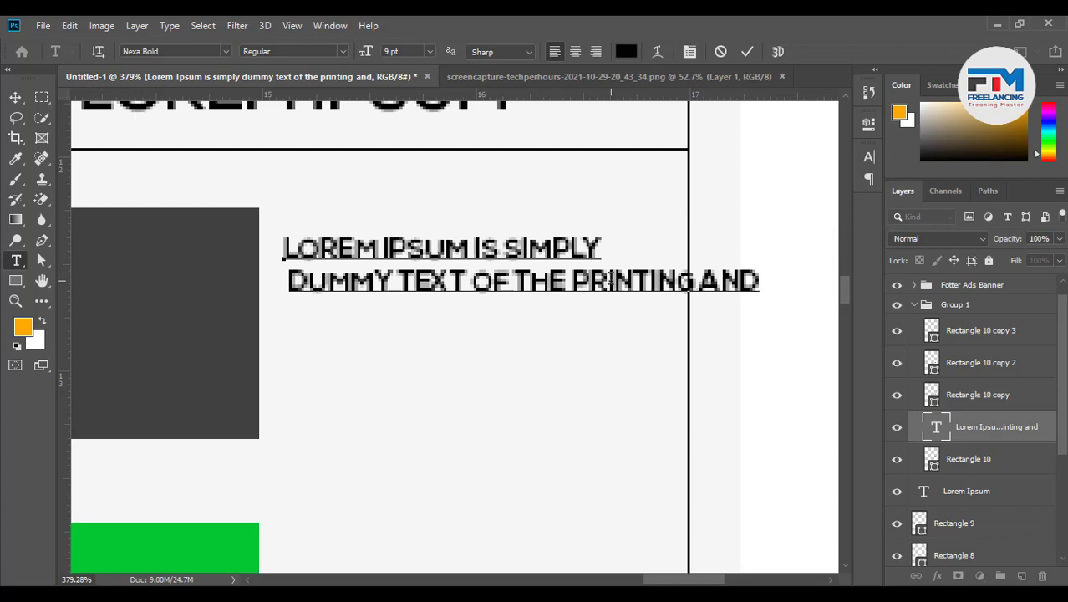
# Delete PRINTING AND so the caption ends at THE
pyautogui.moveTo(608, 284); pyautogui.dragTo(911, 251)
pyautogui.click(608, 286)
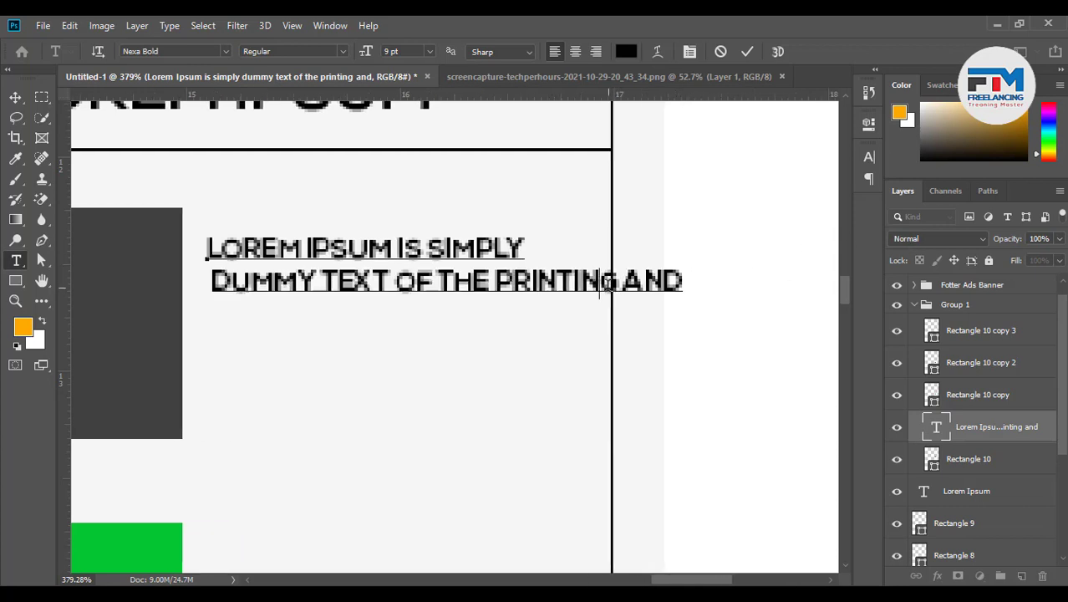
pyautogui.moveTo(494, 284); pyautogui.dragTo(805, 260)
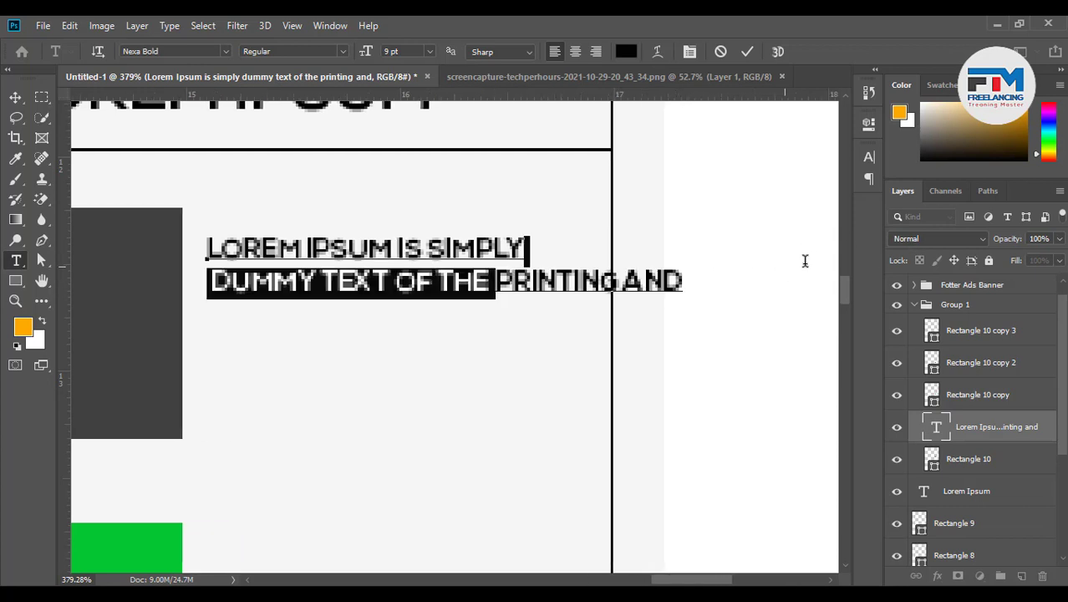
pyautogui.press('BackSpace')
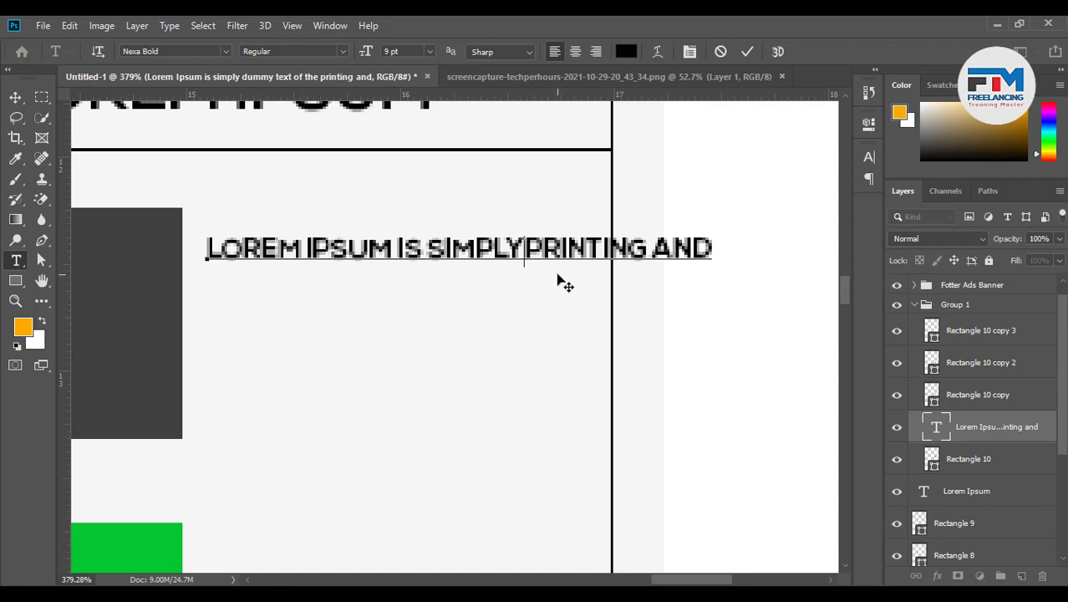
pyautogui.hotkey('ctrl', 'z')
pyautogui.click(492, 281)
pyautogui.moveTo(490, 281); pyautogui.dragTo(688, 278)
pyautogui.press('BackSpace')
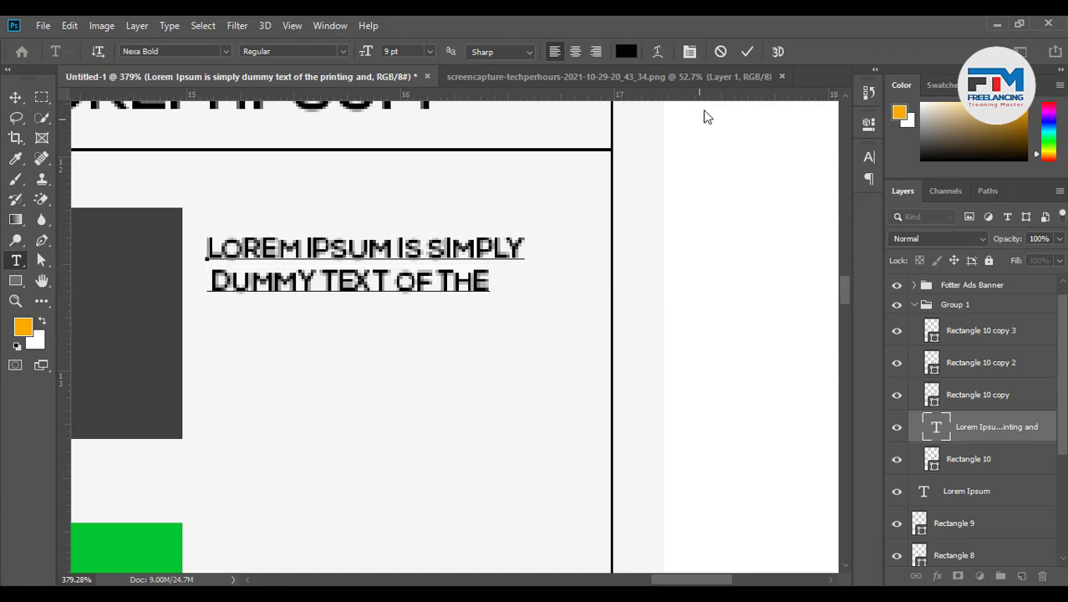
pyautogui.click(748, 51)
# Remove the leading space before DUMMY and Alt-drag a duplicate caption below
pyautogui.press('v')
pyautogui.scroll(2, 220, 365)
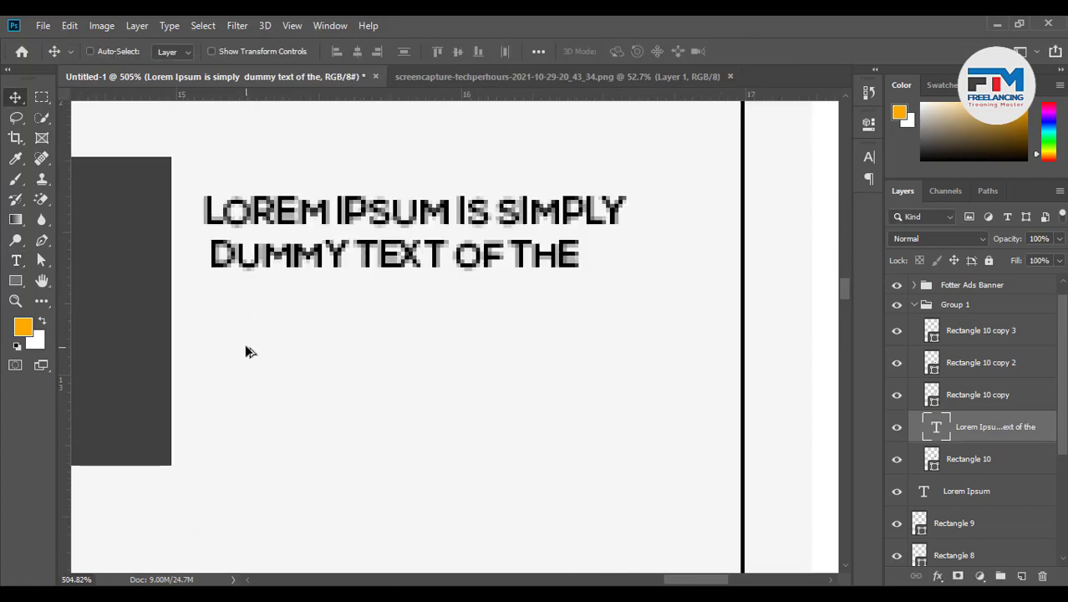
pyautogui.scroll(2, 246, 348)
pyautogui.doubleClick(252, 249)
pyautogui.click(207, 238)
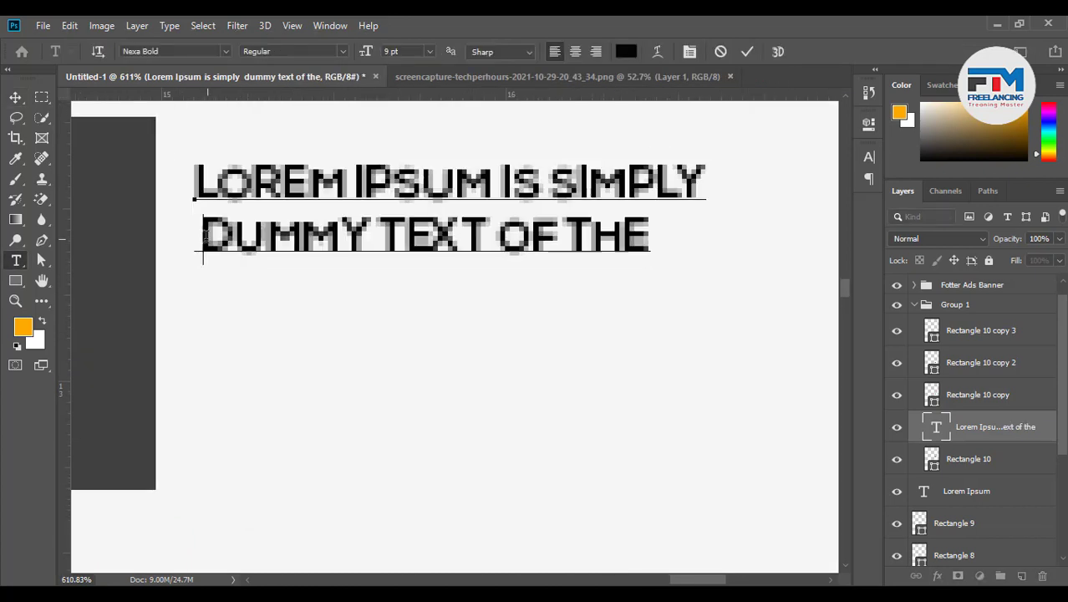
pyautogui.press('BackSpace')
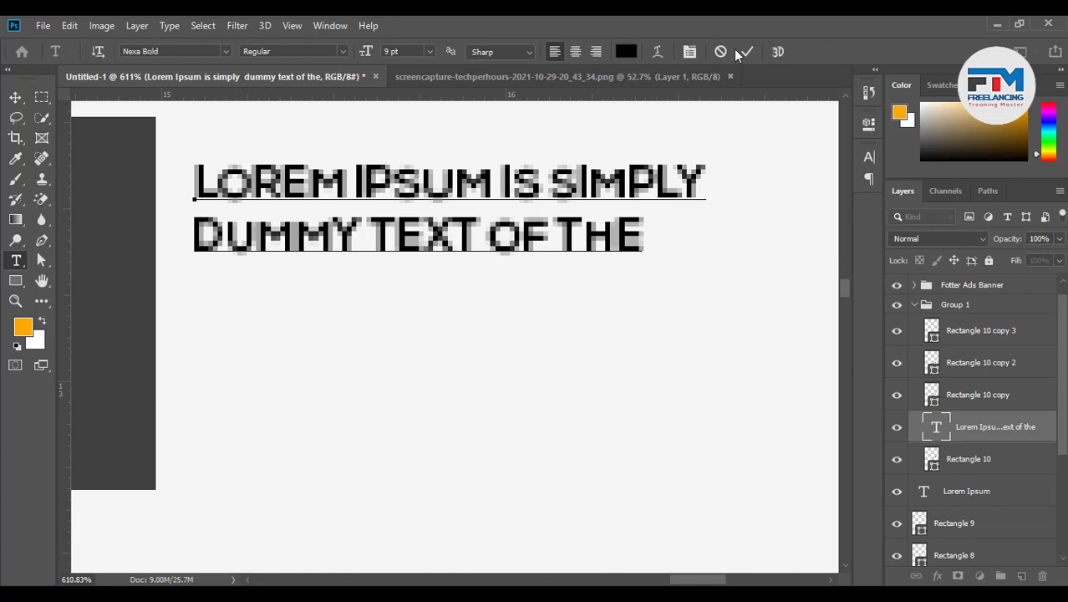
pyautogui.click(747, 51)
pyautogui.press('v')
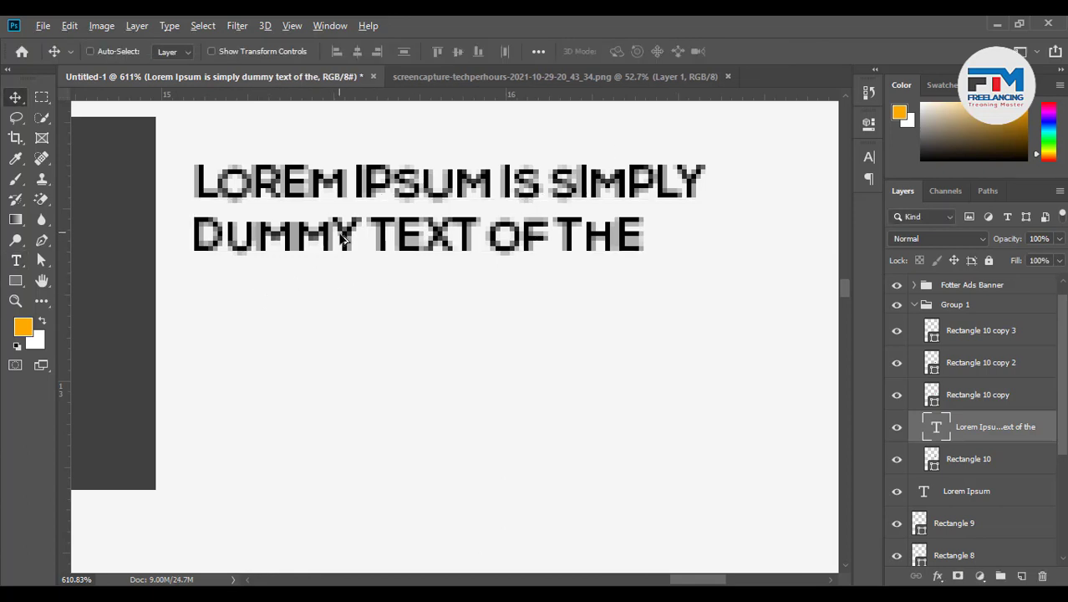
pyautogui.moveTo(341, 191); pyautogui.dragTo(341, 310)
# Replace the copied caption with the long 5 pt description, broken into two lines before 'OF'
pyautogui.press('t')
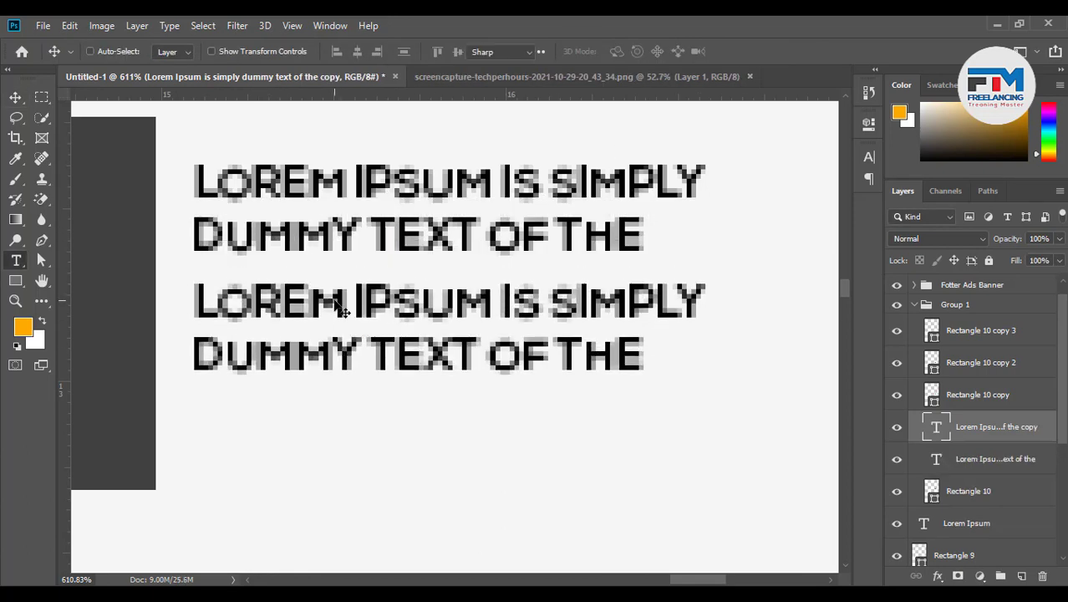
pyautogui.click(341, 309)
pyautogui.hotkey('ctrl', 'a')
pyautogui.hotkey('ctrl', 'v')
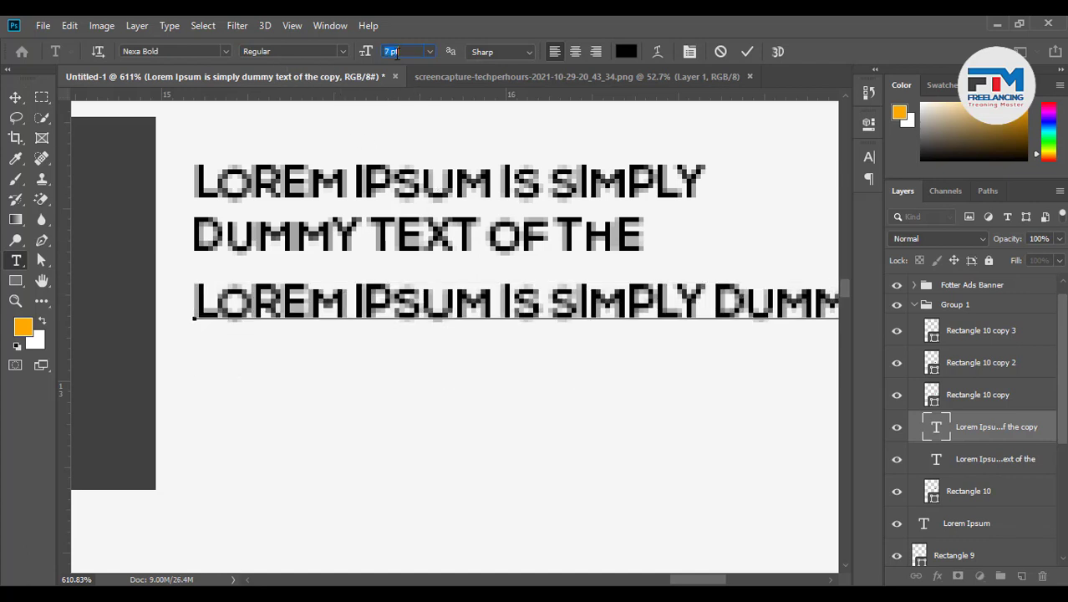
pyautogui.tripleClick(383, 312)
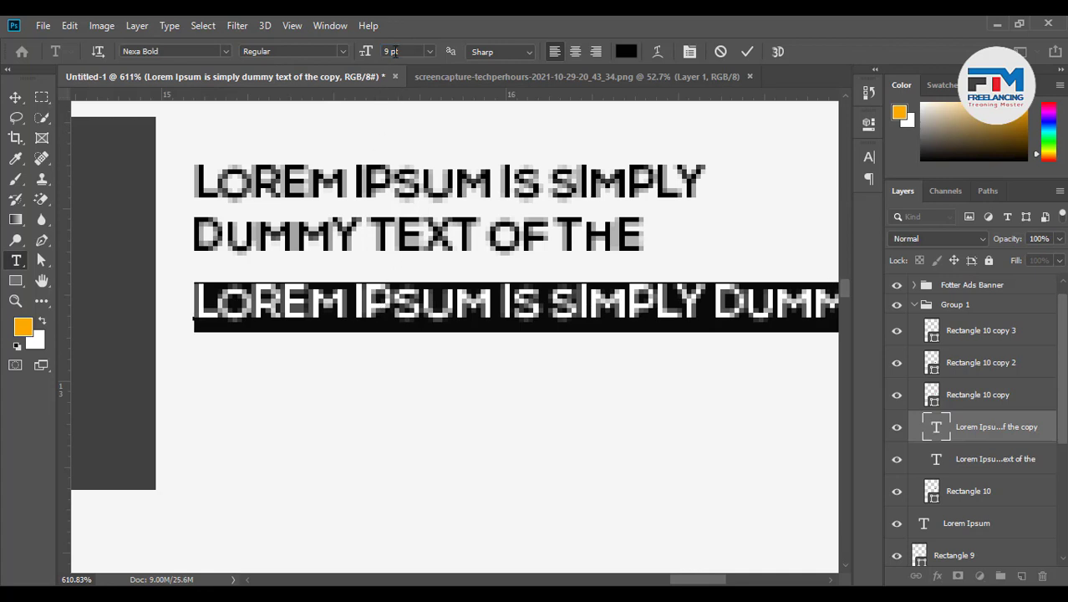
pyautogui.scroll(-4, 393, 51)
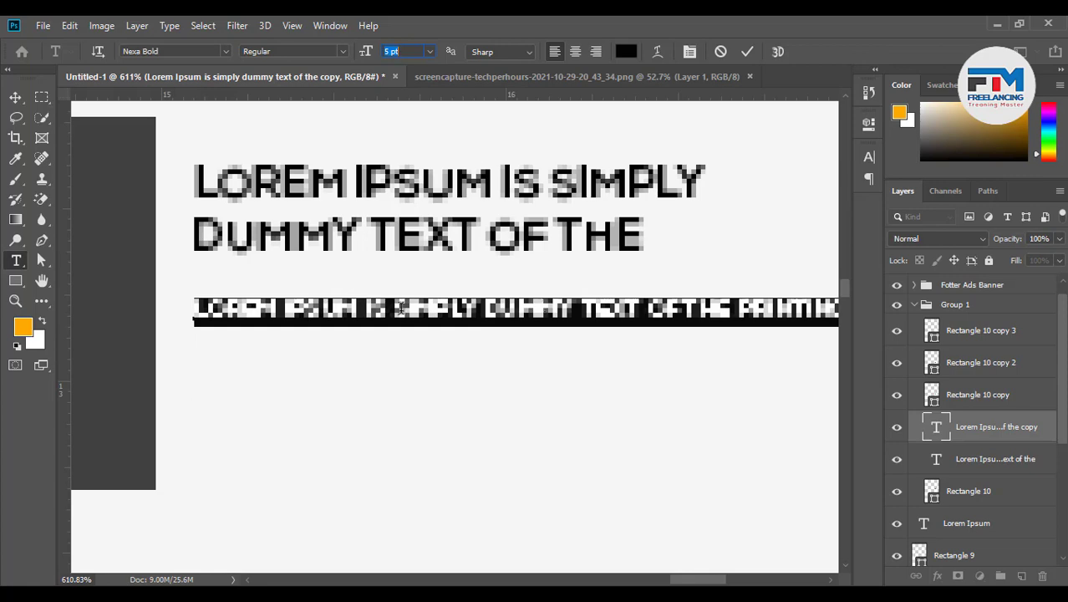
pyautogui.scroll(-5, 508, 336)
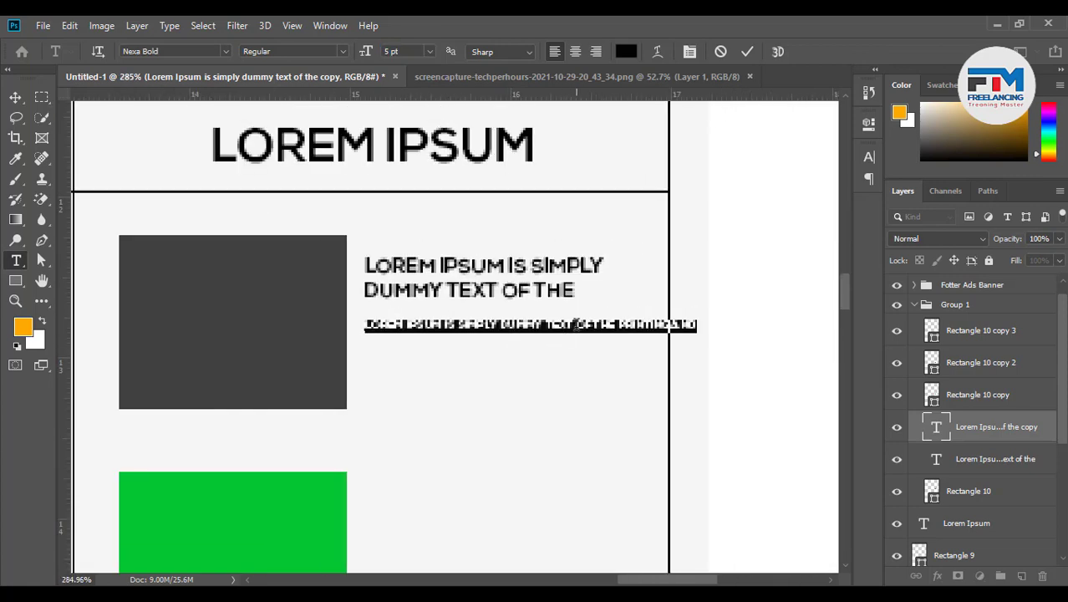
pyautogui.click(577, 324)
pyautogui.press('Return')
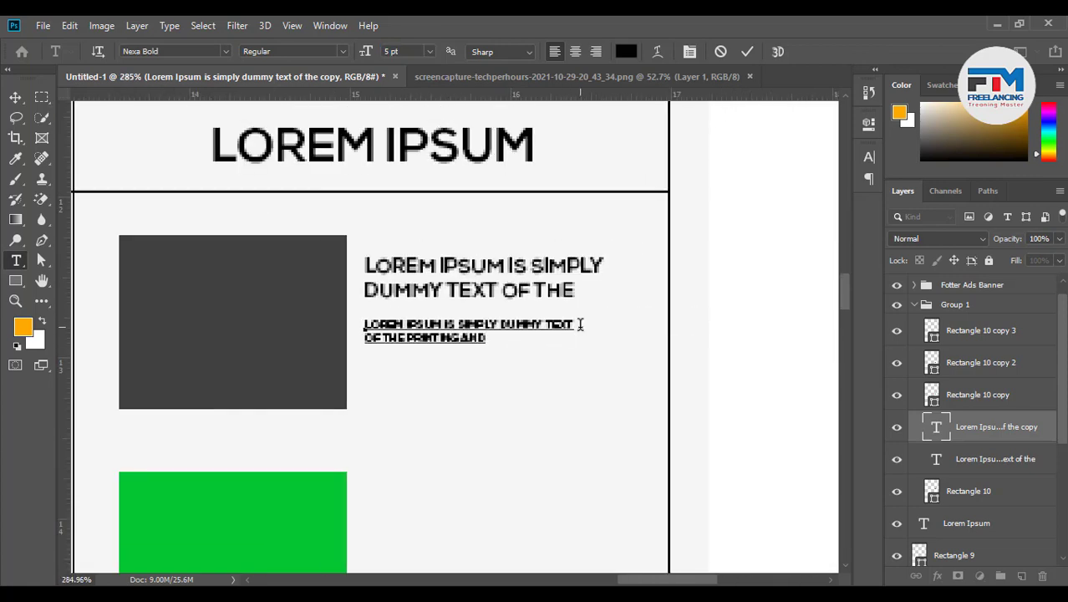
pyautogui.hotkey('ctrl', 'Return')
# Nudge the two-line description up slightly beneath the title
pyautogui.press('v')
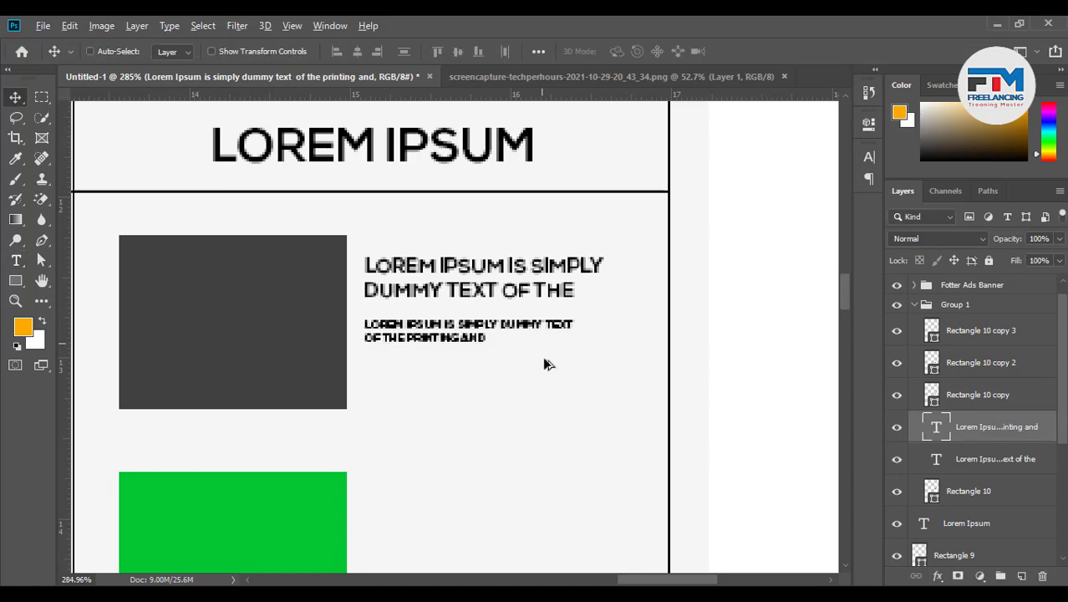
pyautogui.scroll(-6, 542, 360)
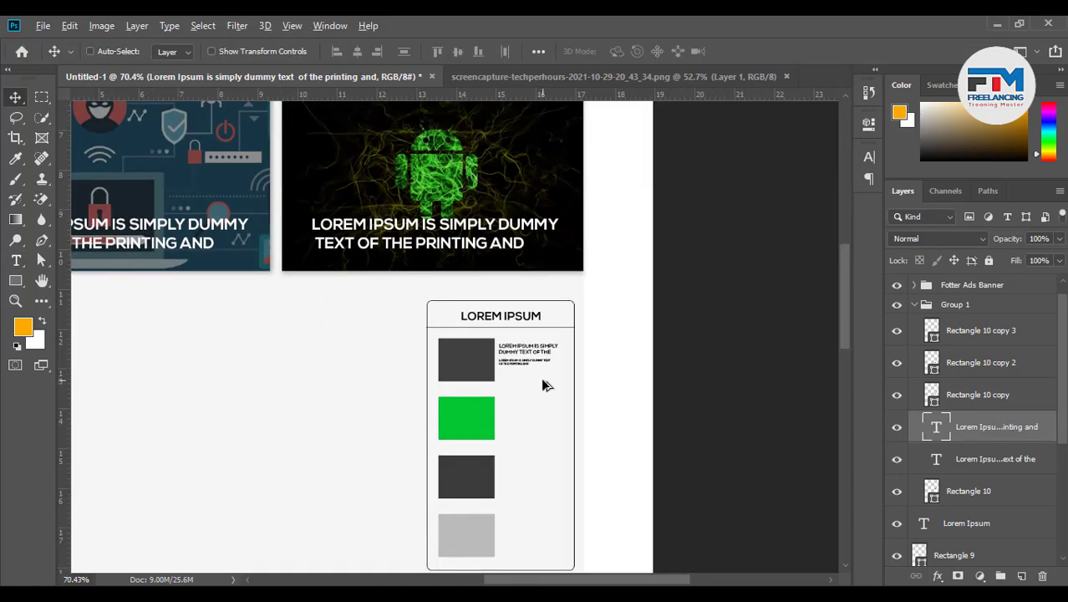
pyautogui.scroll(2, 543, 384)
pyautogui.moveTo(523, 369); pyautogui.dragTo(520, 360)
pyautogui.scroll(4, 544, 374)
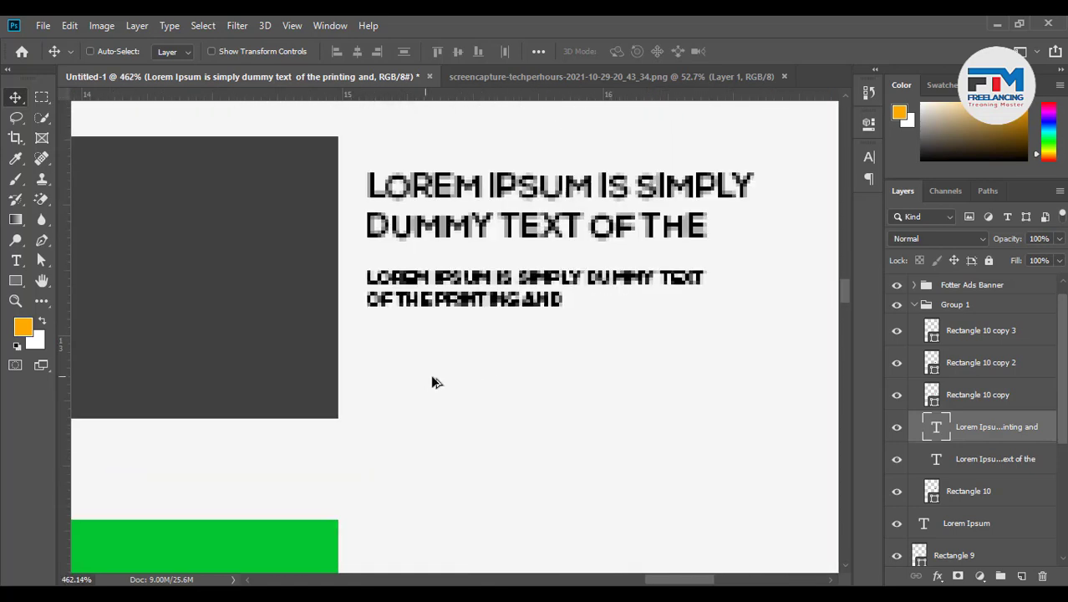
pyautogui.scroll(-6, 434, 381)
pyautogui.scroll(-2, 507, 392)
pyautogui.click(15, 260)
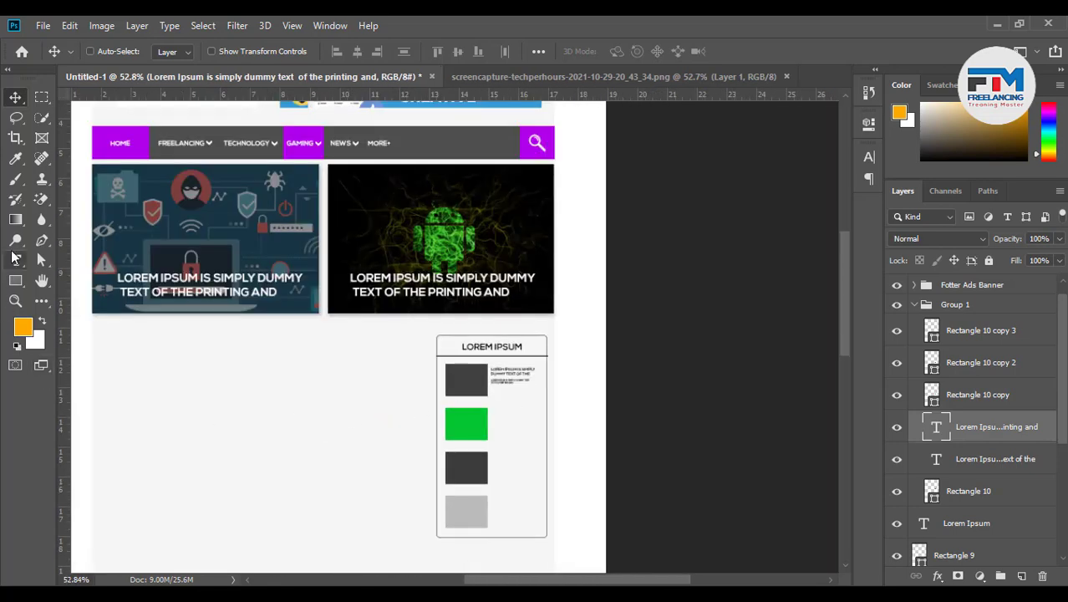
# Add a new 'CREATE BY' text line followed by the author's name
pyautogui.click(207, 392)
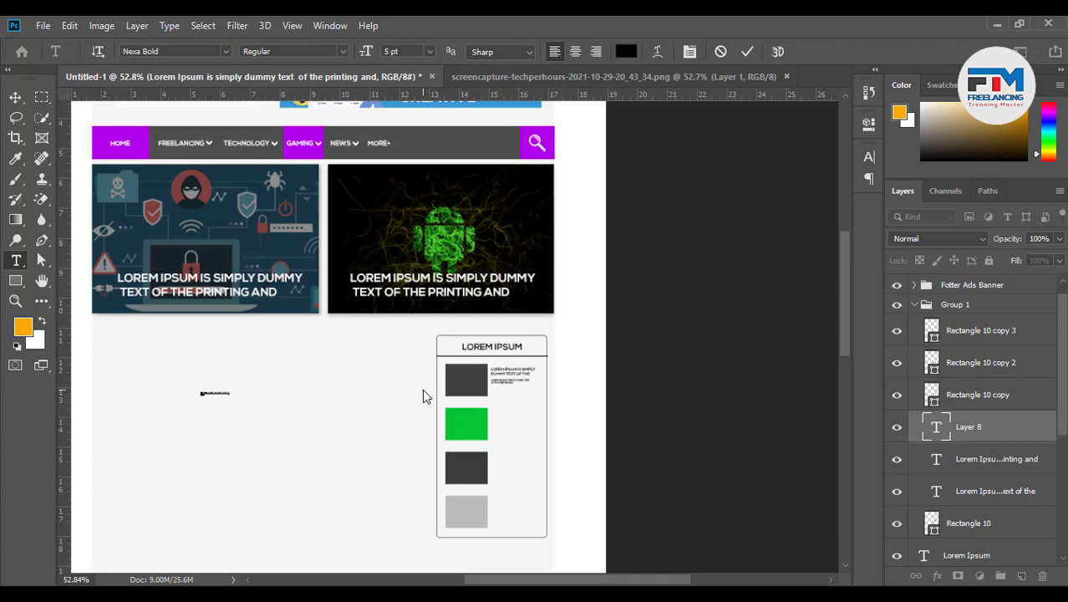
pyautogui.scroll(7, 498, 405)
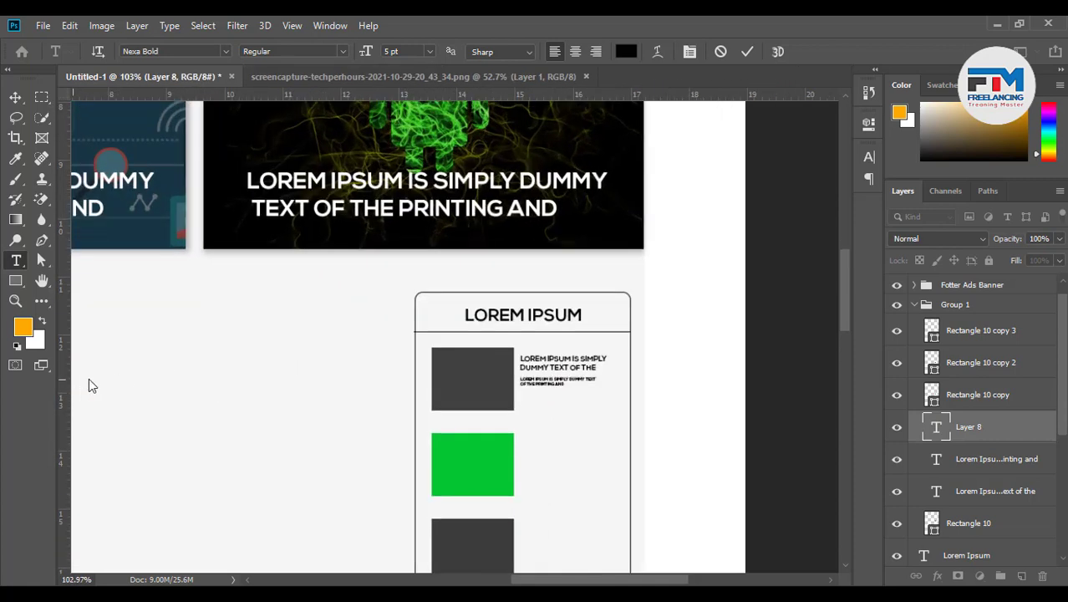
pyautogui.hotkey('ctrl', 'Return')
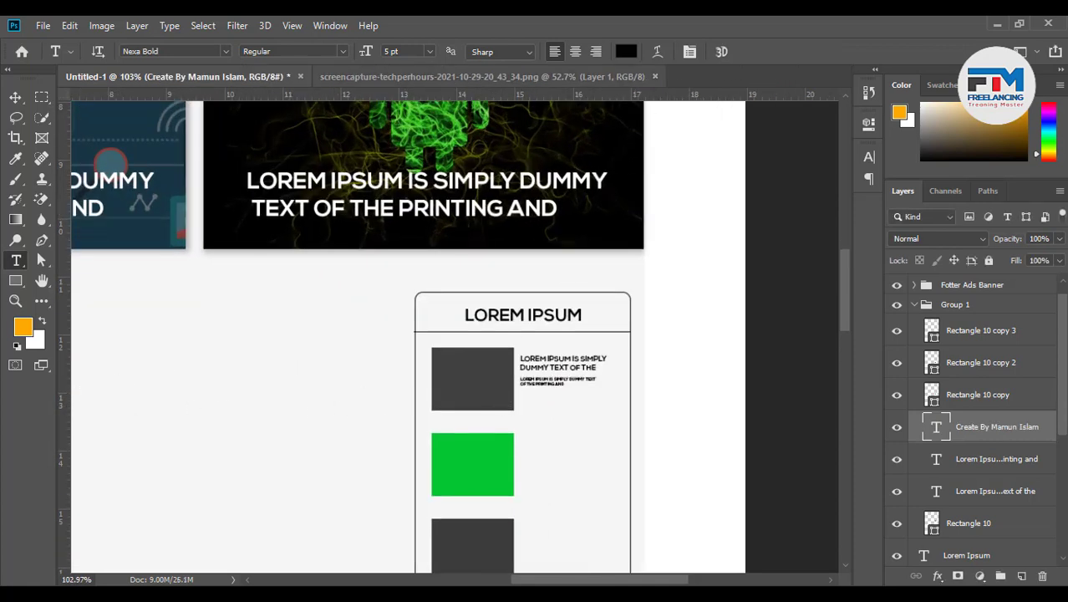
# Move the byline into the card under the description, left-aligned with it
pyautogui.click(15, 98)
pyautogui.scroll(-2, 387, 400)
pyautogui.scroll(-2, 385, 400)
pyautogui.moveTo(186, 425); pyautogui.dragTo(560, 423)
pyautogui.scroll(10, 513, 410)
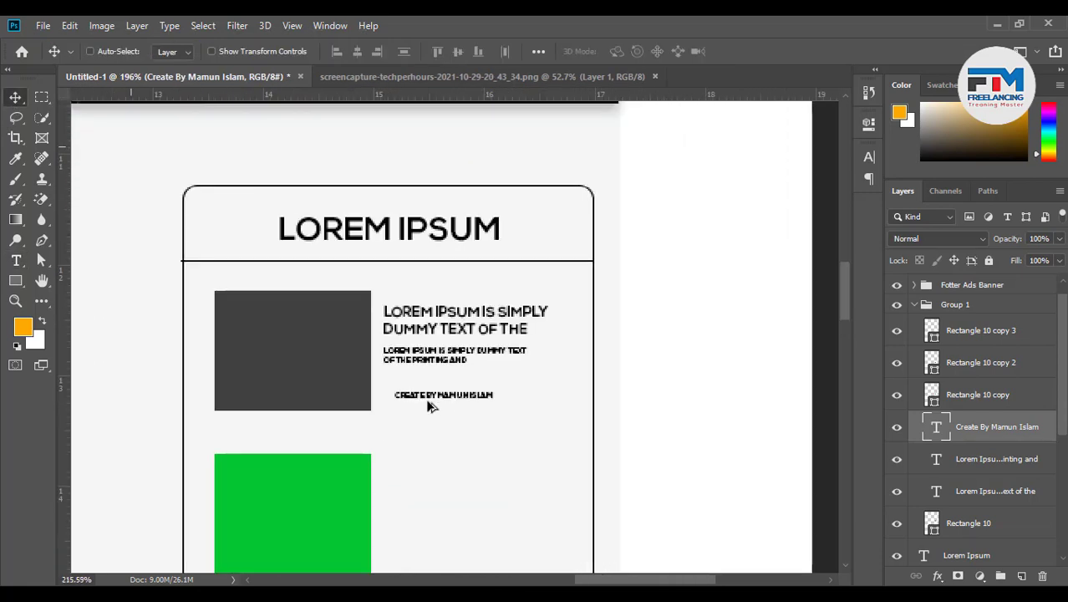
pyautogui.moveTo(447, 403); pyautogui.dragTo(434, 403)
# Group the three caption text layers together as Group 2
pyautogui.scroll(-10, 445, 410)
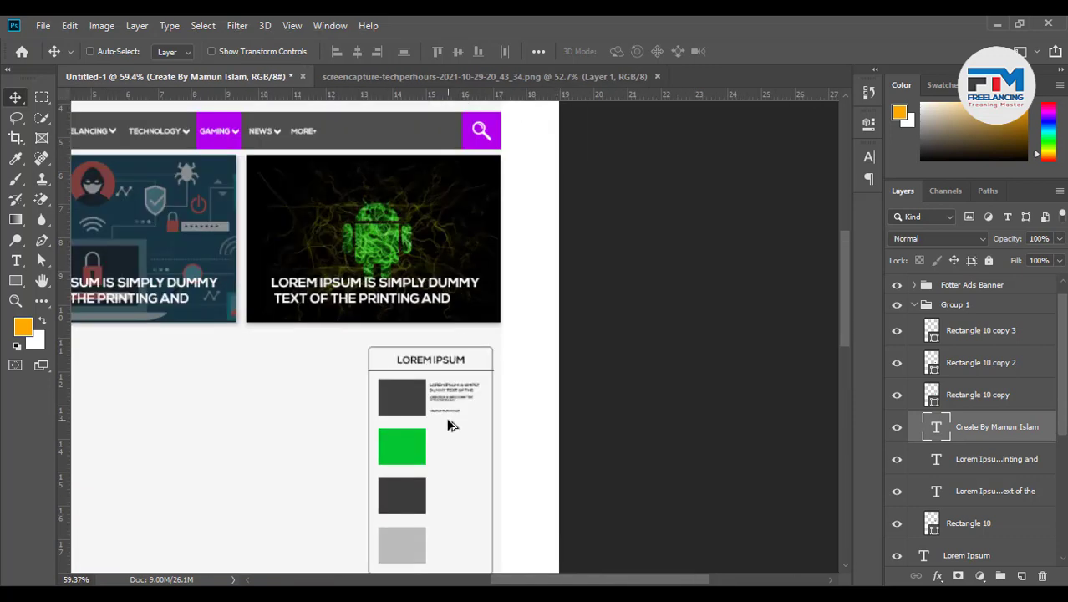
pyautogui.scroll(-2, 933, 440)
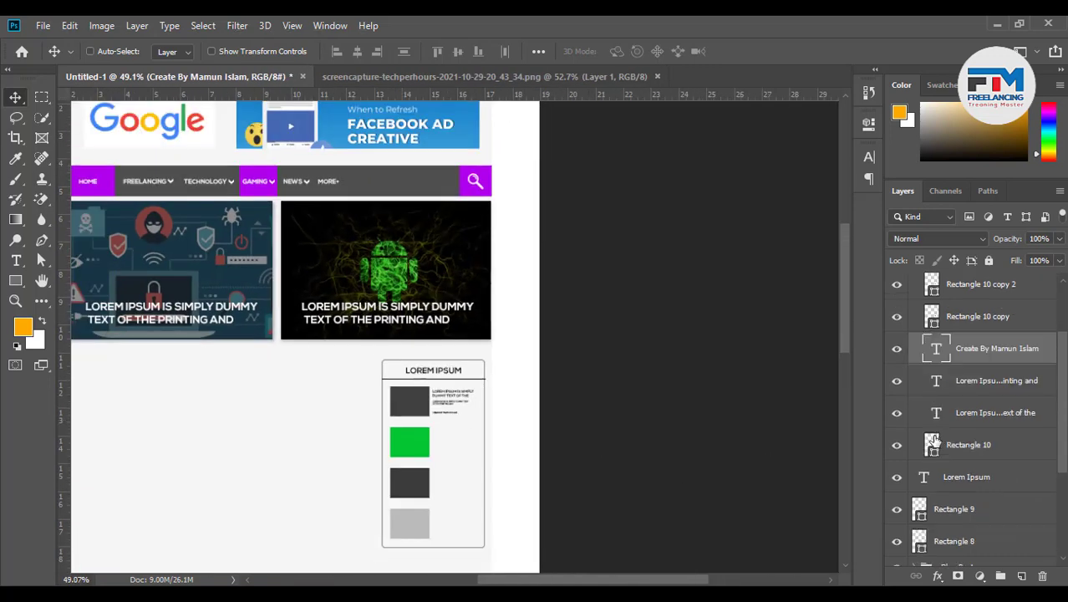
pyautogui.keyDown('shift'); pyautogui.click(987, 414); pyautogui.keyUp('shift')
pyautogui.hotkey('ctrl', 'g')
# Find the top dark square's layer and group Rectangle 10 with the caption as Group 3
pyautogui.scroll(3, 926, 404)
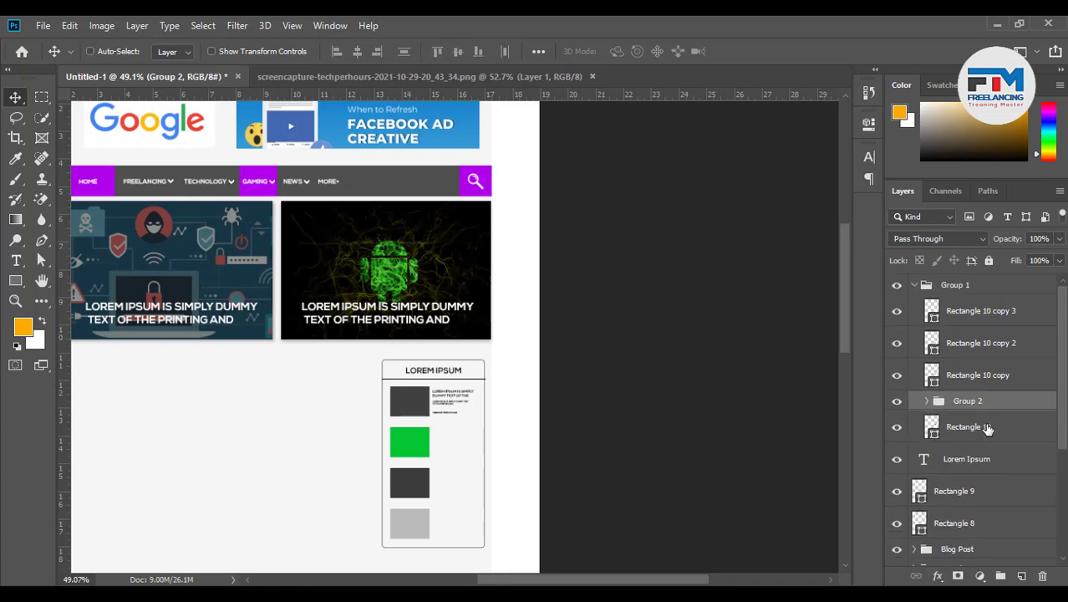
pyautogui.click(899, 348)
pyautogui.click(899, 348)
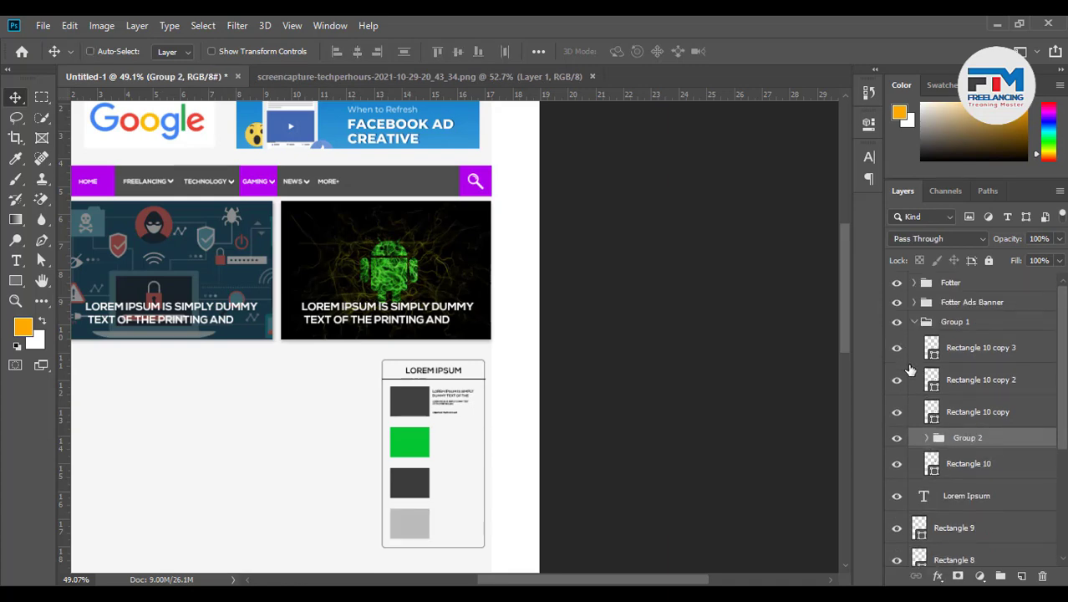
pyautogui.click(897, 381)
pyautogui.click(897, 380)
pyautogui.click(898, 414)
pyautogui.click(898, 414)
pyautogui.click(898, 465)
pyautogui.click(898, 465)
pyautogui.keyDown('shift'); pyautogui.click(967, 473); pyautogui.keyUp('shift')
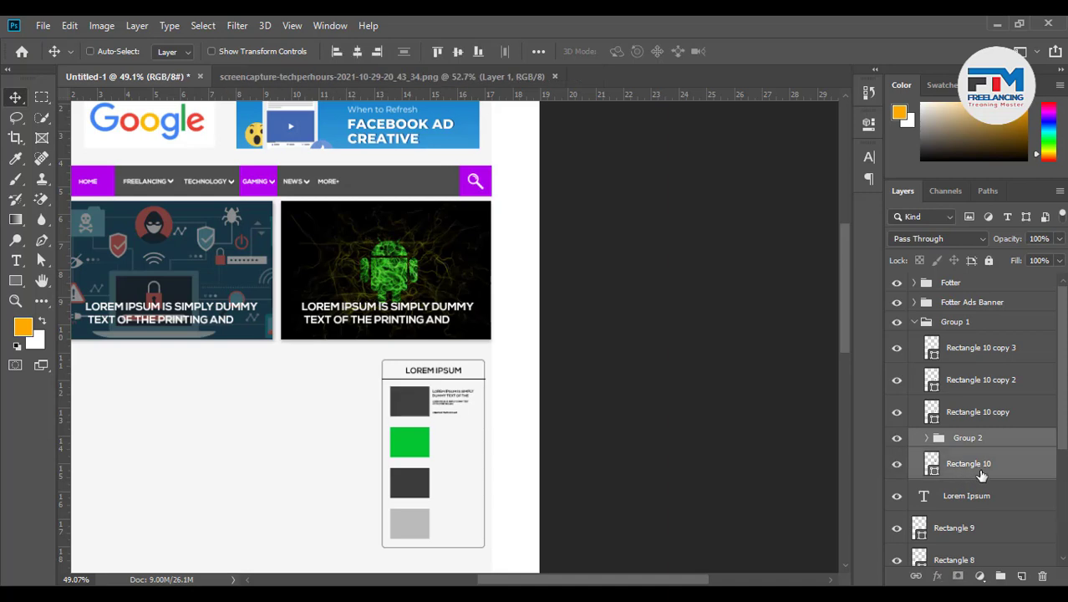
pyautogui.hotkey('ctrl', 'g')
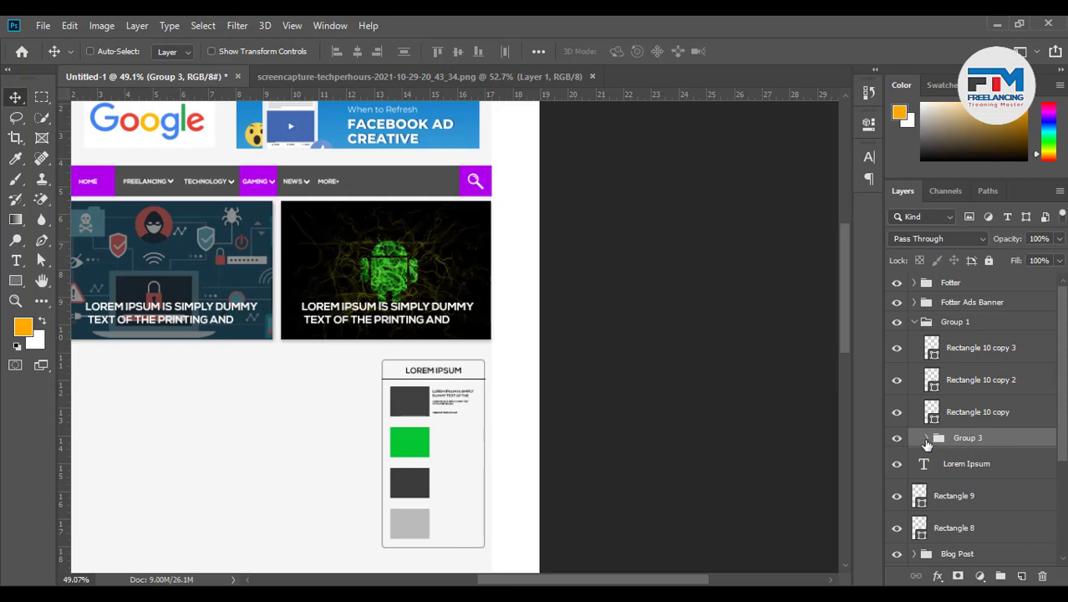
# Duplicate Group 2 and move the copy beside the green square, above Rectangle 10 copy
pyautogui.click(928, 438)
pyautogui.moveTo(983, 458); pyautogui.dragTo(925, 457)
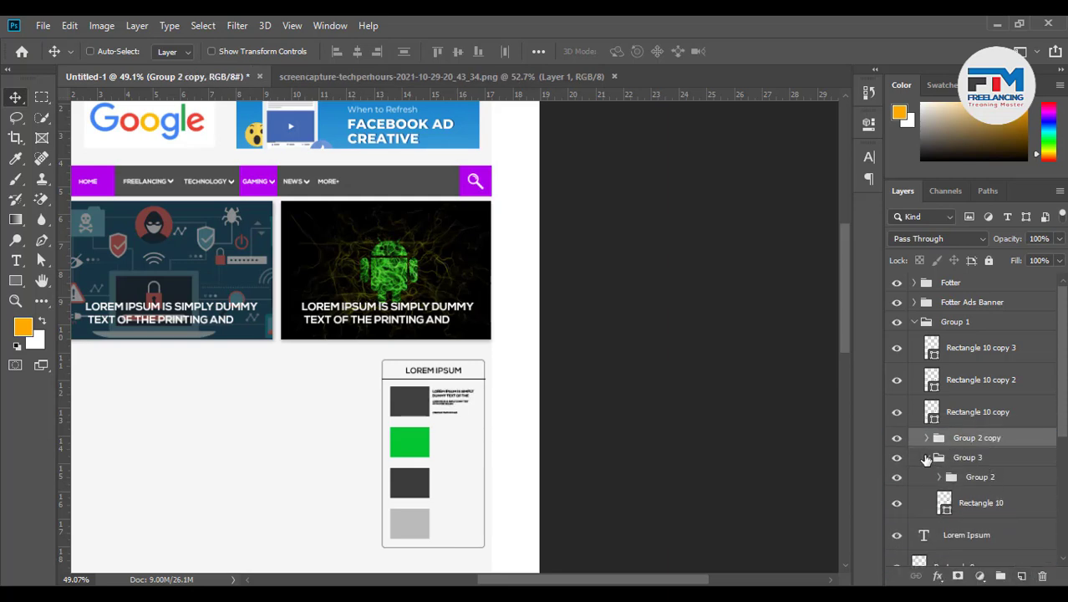
pyautogui.click(926, 458)
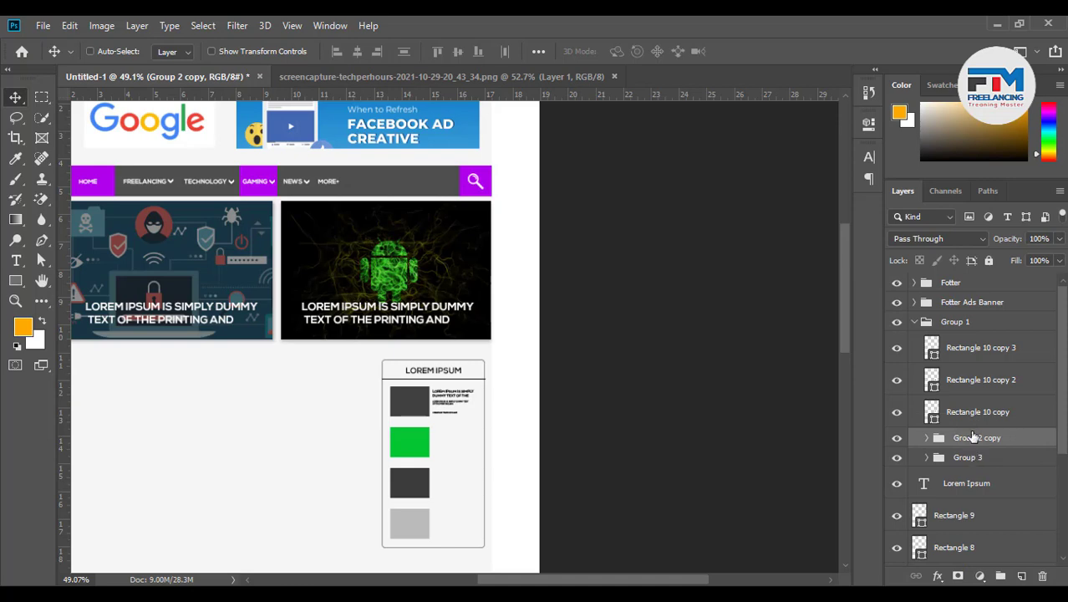
pyautogui.moveTo(970, 439); pyautogui.dragTo(961, 399)
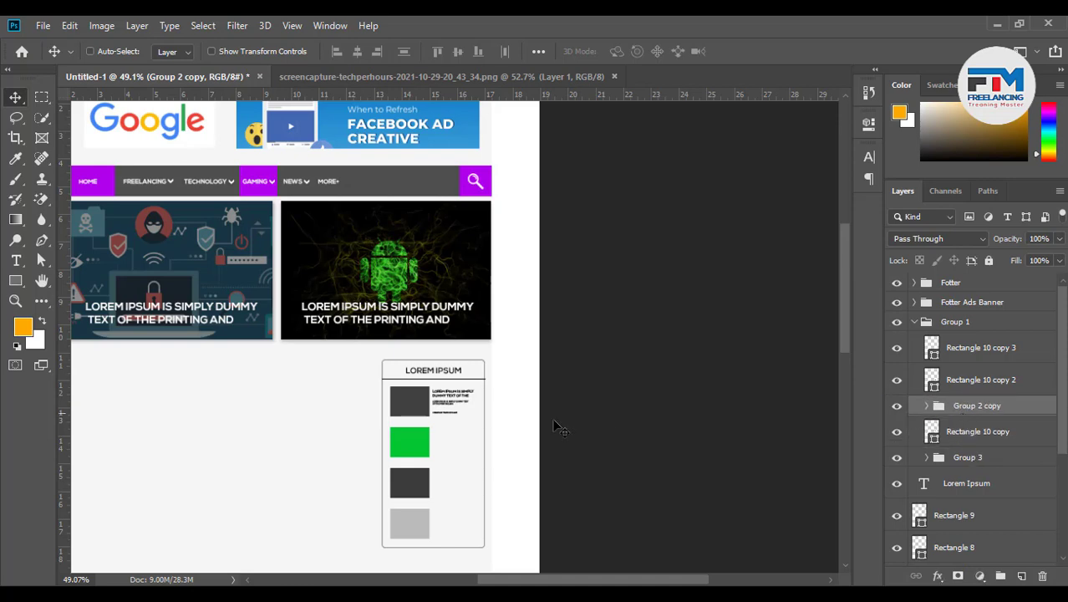
pyautogui.moveTo(535, 427); pyautogui.dragTo(536, 468)
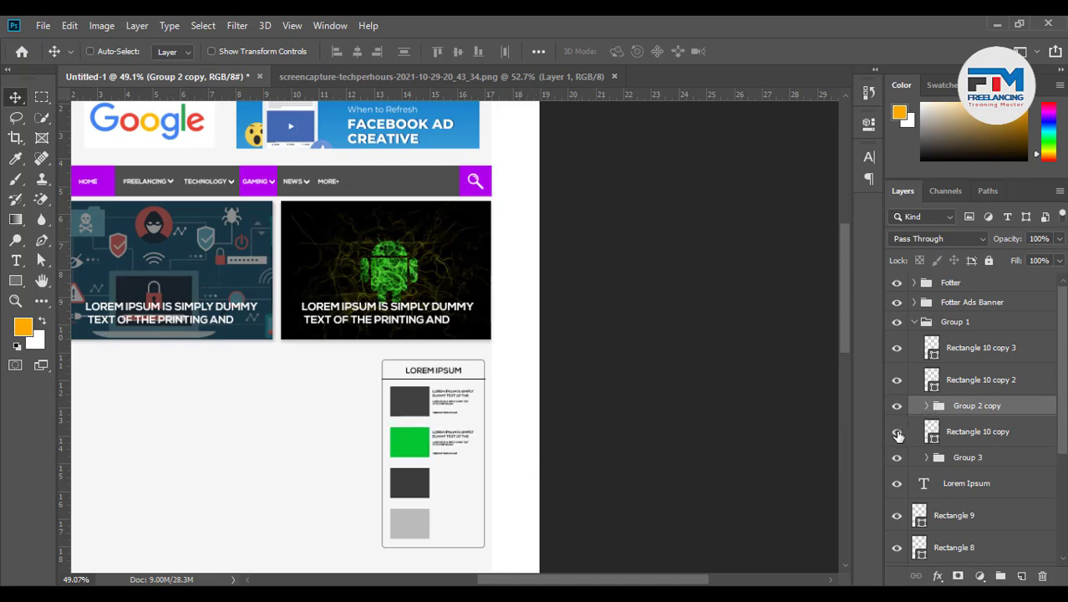
# Make two more copies of the caption group
pyautogui.keyDown('ctrl'); pyautogui.click(975, 432); pyautogui.keyUp('ctrl')
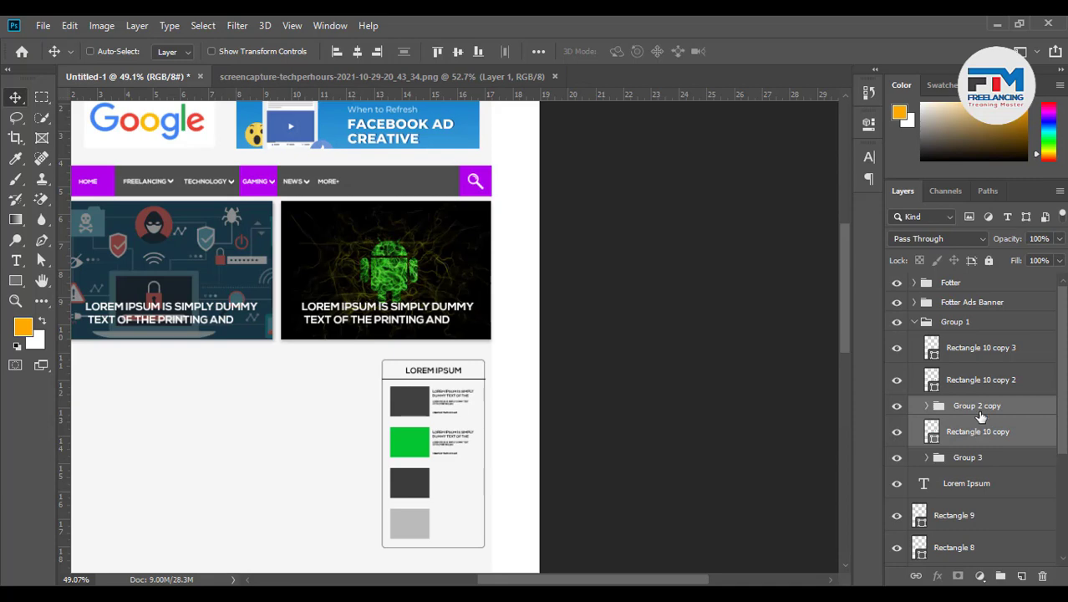
pyautogui.moveTo(981, 416); pyautogui.dragTo(1021, 576)
pyautogui.moveTo(978, 374); pyautogui.dragTo(972, 335)
# Group the green square, Rectangle 10 copy, with its Group 2 copy caption
pyautogui.click(966, 481)
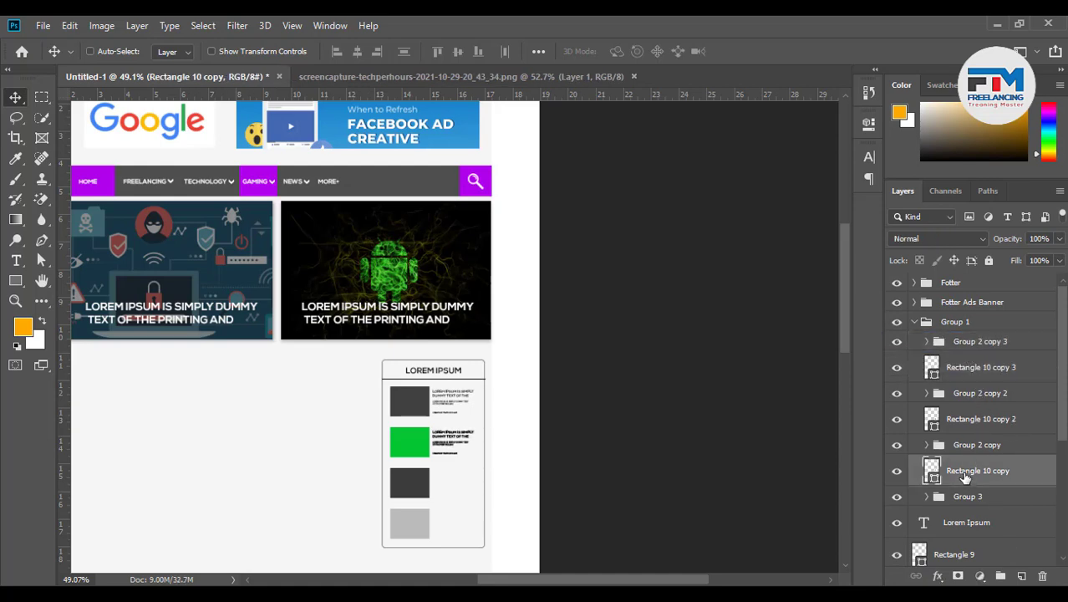
pyautogui.keyDown('shift'); pyautogui.click(973, 451); pyautogui.keyUp('shift')
pyautogui.hotkey('ctrl', 'g')
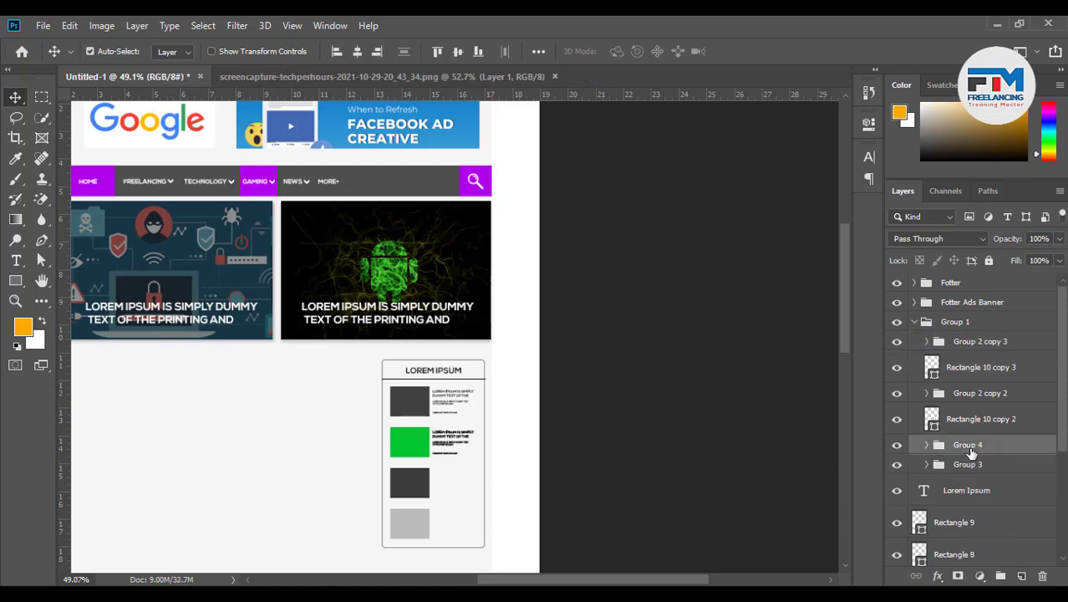
# Move Group 2 copy 2 beside the third square and group it with Rectangle 10 copy 2
pyautogui.click(970, 420)
pyautogui.keyDown('shift'); pyautogui.click(968, 397); pyautogui.keyUp('shift')
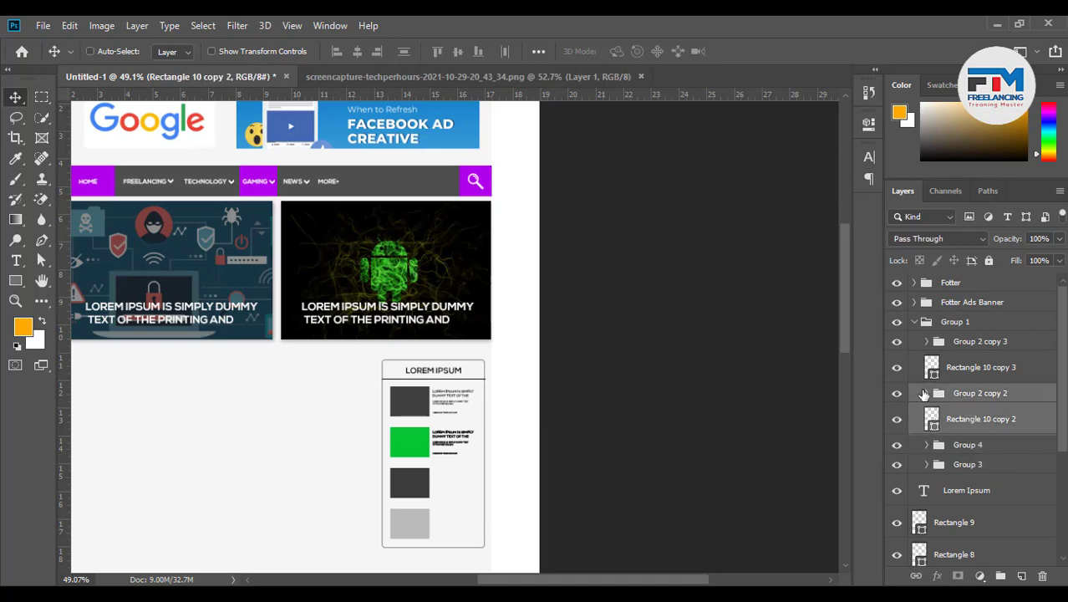
pyautogui.click(462, 50)
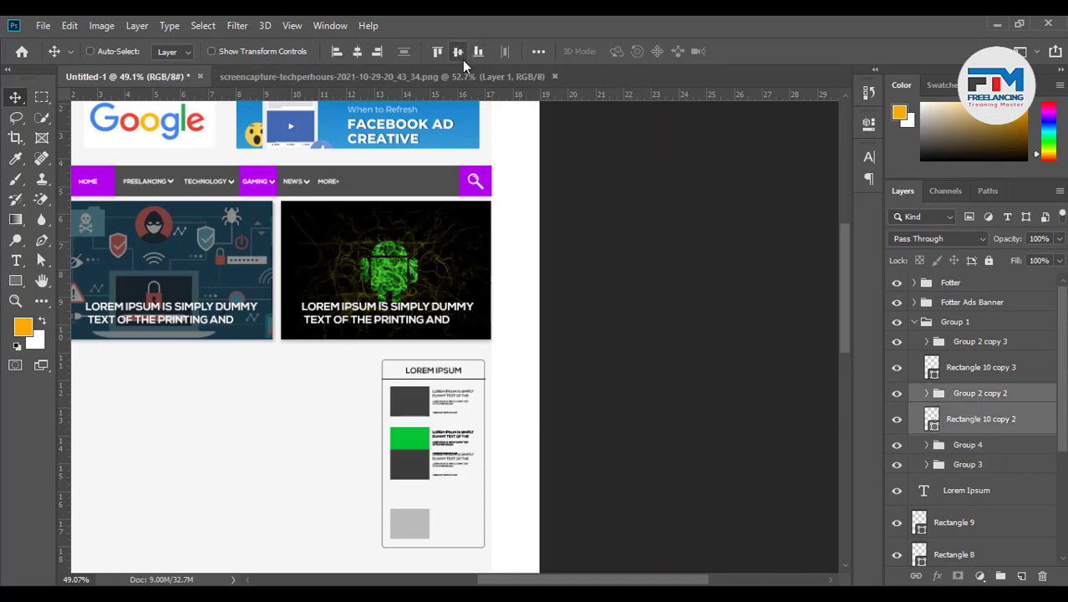
pyautogui.hotkey('ctrl', 'z')
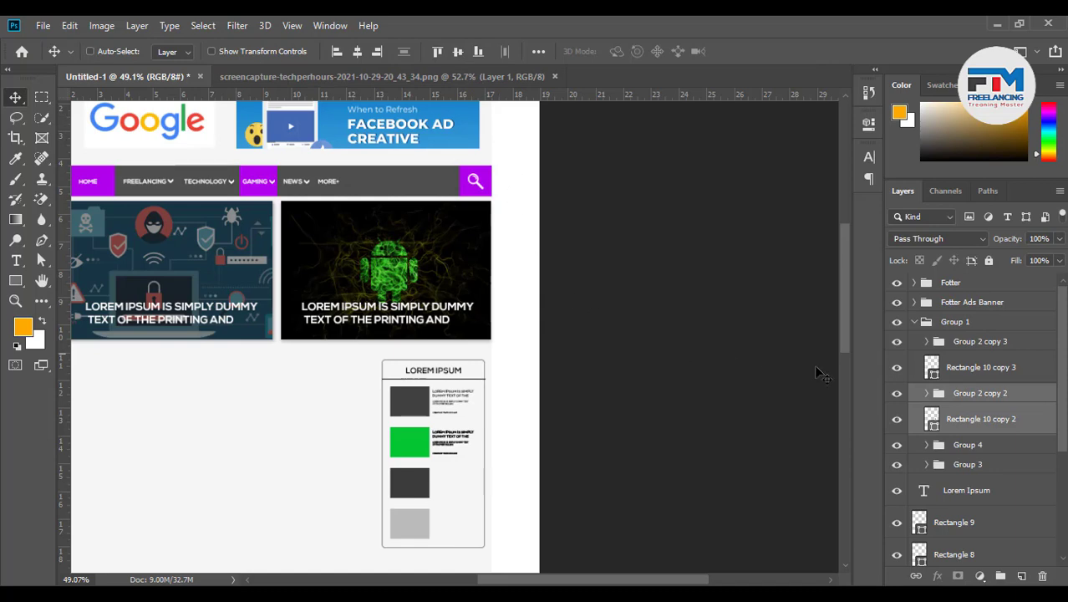
pyautogui.click(985, 399)
pyautogui.moveTo(604, 429); pyautogui.dragTo(577, 477)
pyautogui.keyDown('ctrl'); pyautogui.click(978, 419); pyautogui.keyUp('ctrl')
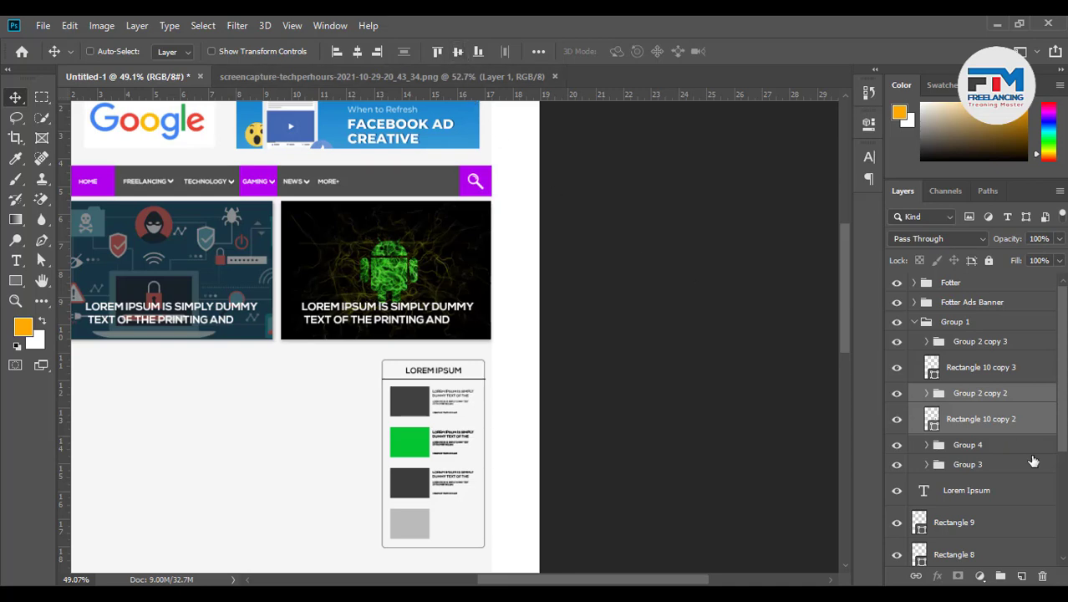
pyautogui.hotkey('ctrl', 'g')
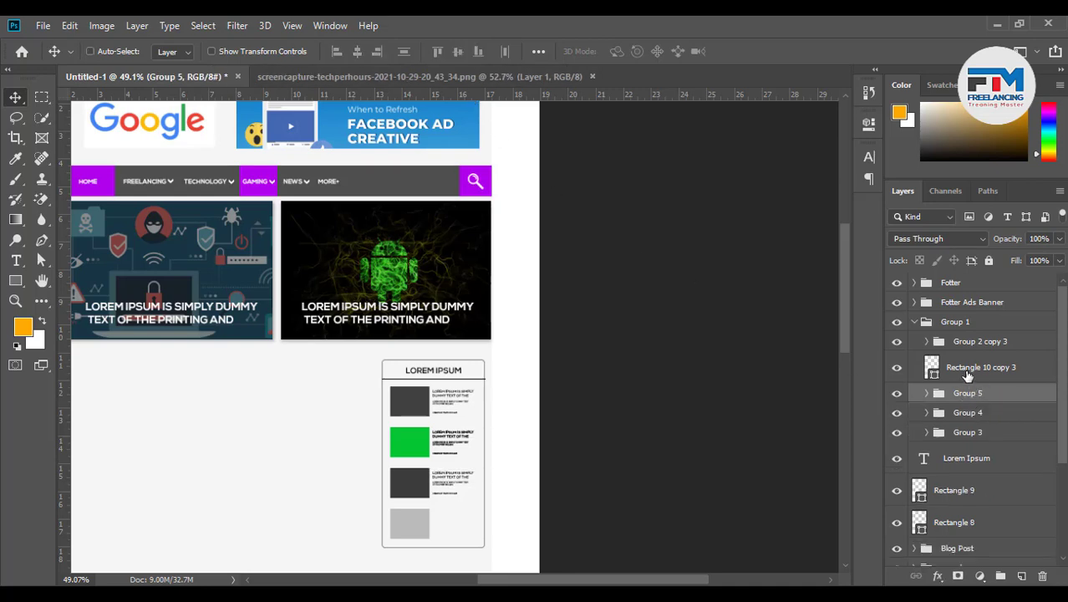
# Move Group 2 copy 3 beside the light grey square and group it with Rectangle 10 copy 3
pyautogui.click(966, 371)
pyautogui.click(962, 352)
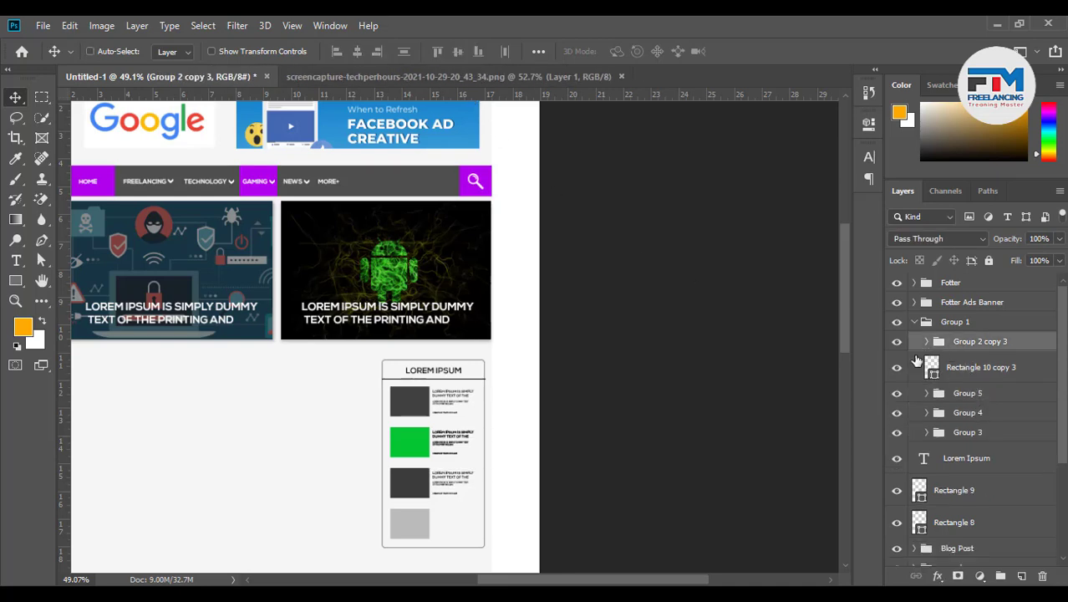
pyautogui.moveTo(583, 434); pyautogui.dragTo(583, 522)
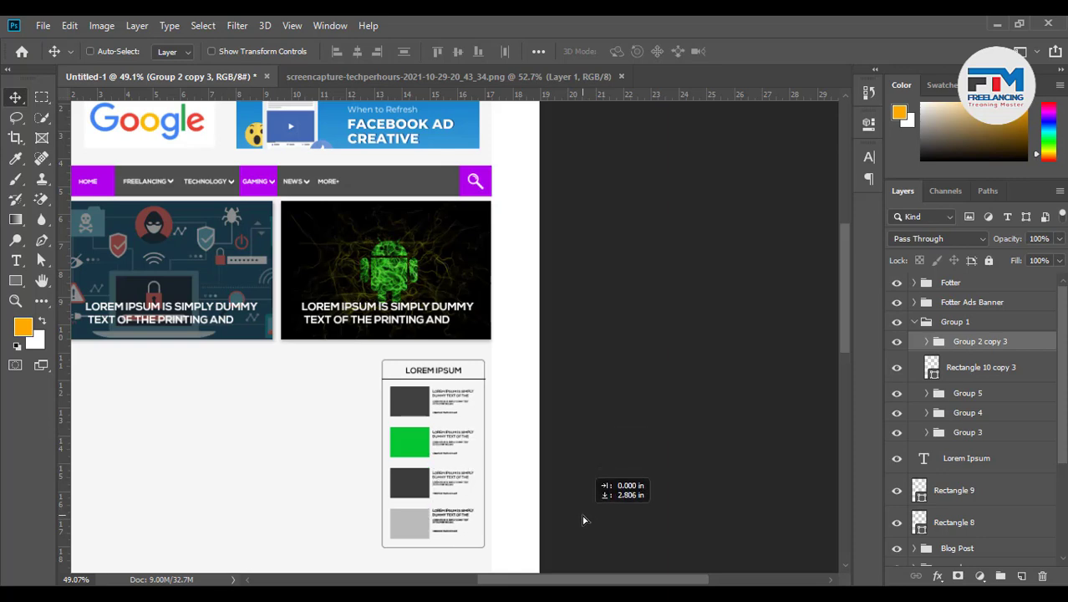
pyautogui.keyDown('shift'); pyautogui.click(987, 377); pyautogui.keyUp('shift')
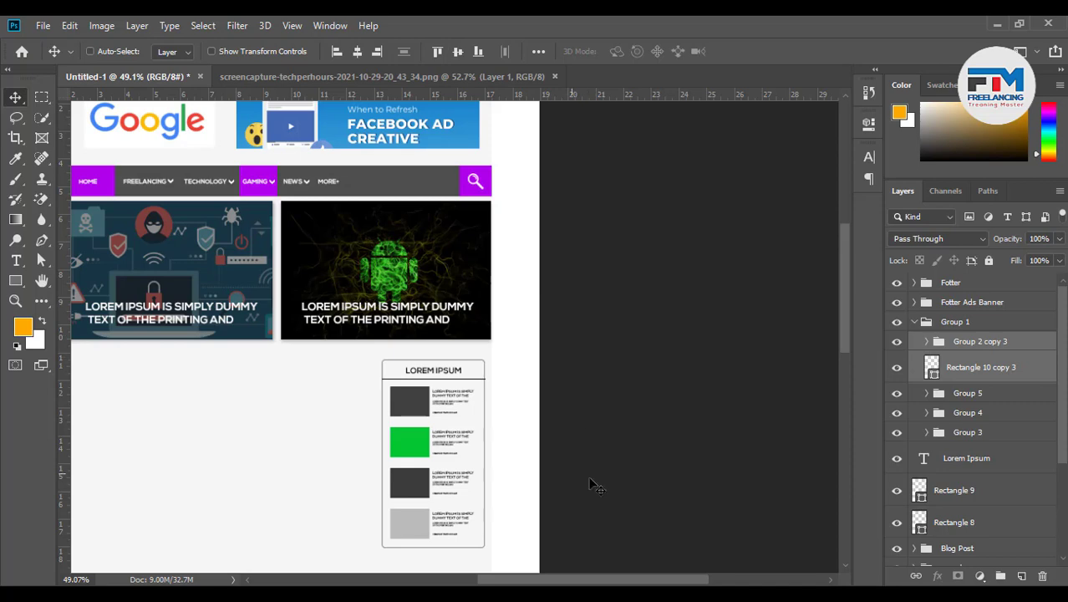
pyautogui.hotkey('ctrl', 'g')
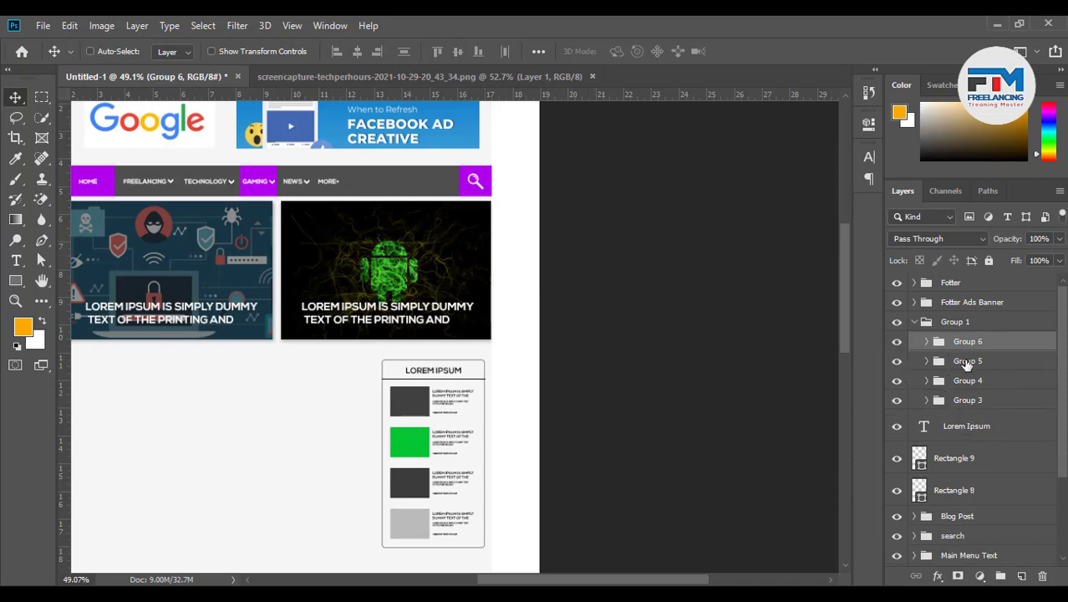
# Rename the four square groups to post 1 through post 4 and Group 1 to Propolar post
pyautogui.doubleClick(968, 342)
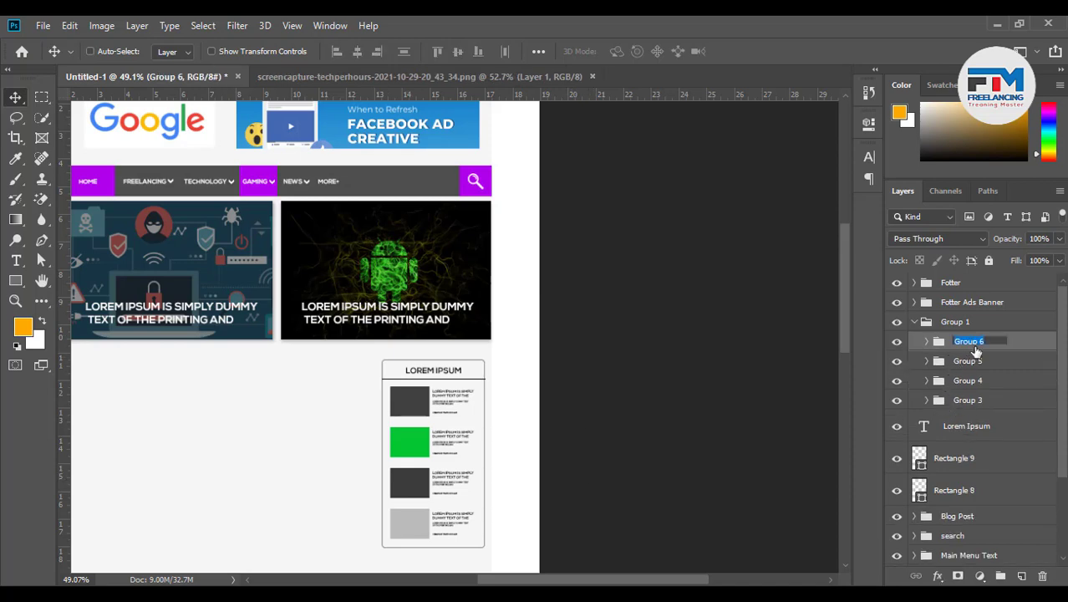
pyautogui.write('post 1')
pyautogui.doubleClick(976, 364)
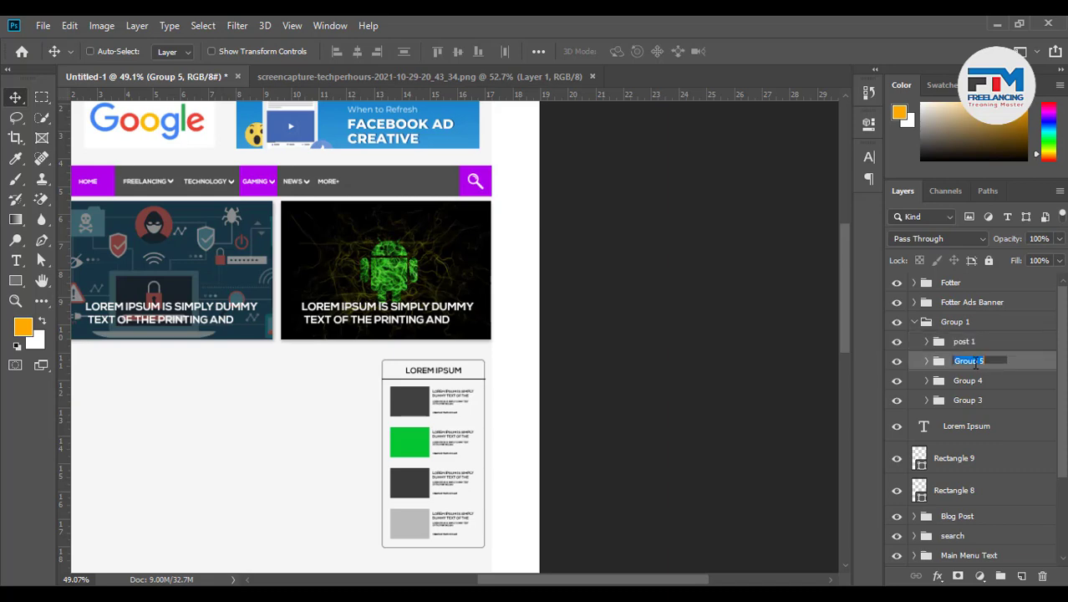
pyautogui.write('po')
pyautogui.doubleClick(968, 382)
pyautogui.write('po')
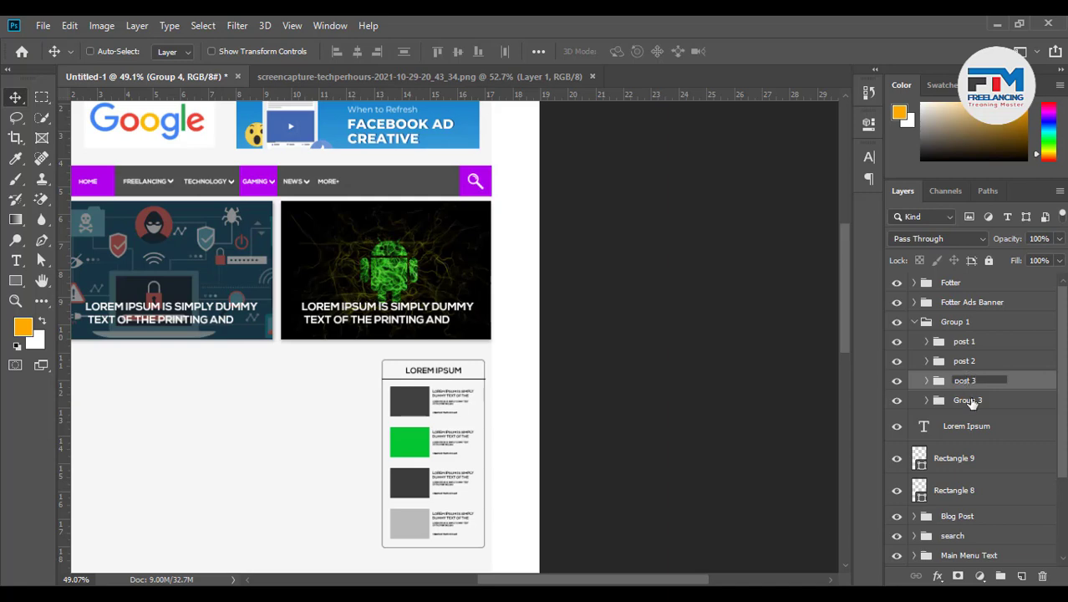
pyautogui.doubleClick(968, 400)
pyautogui.write('post 4')
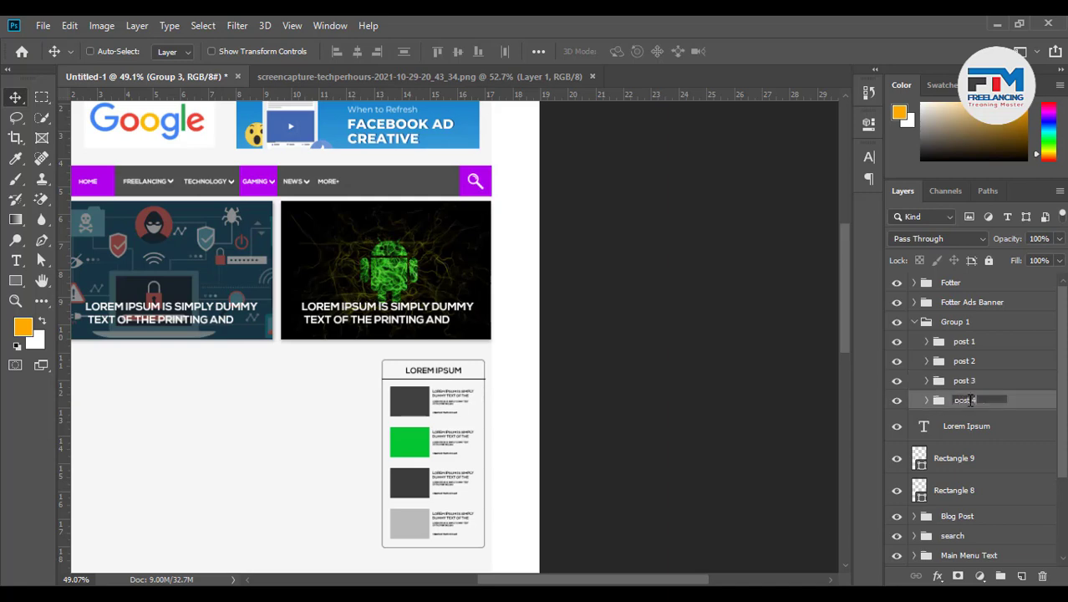
pyautogui.press('Return')
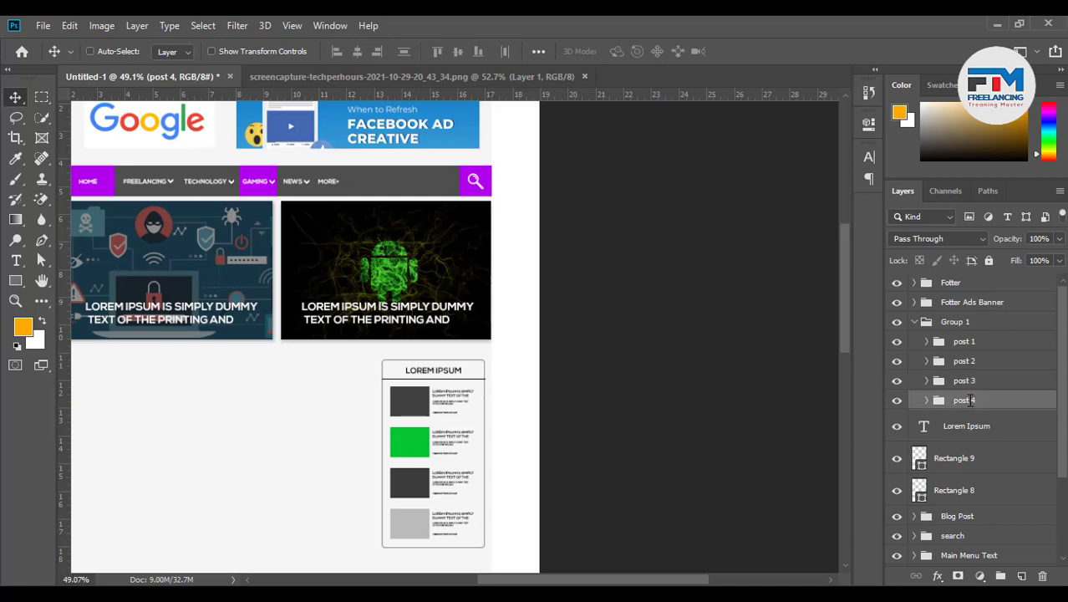
pyautogui.doubleClick(950, 329)
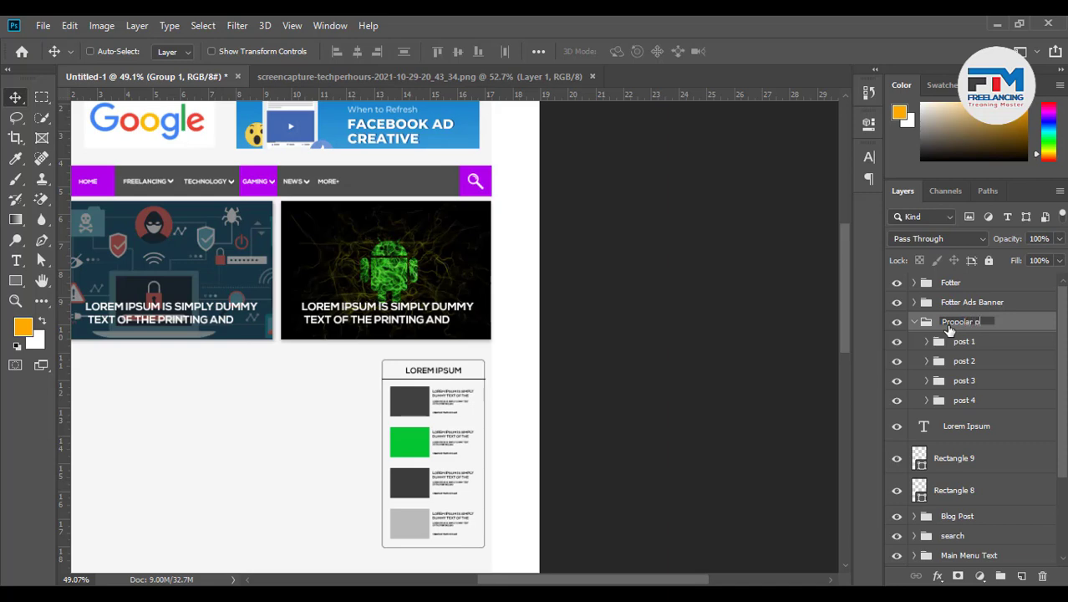
pyautogui.press('Return')
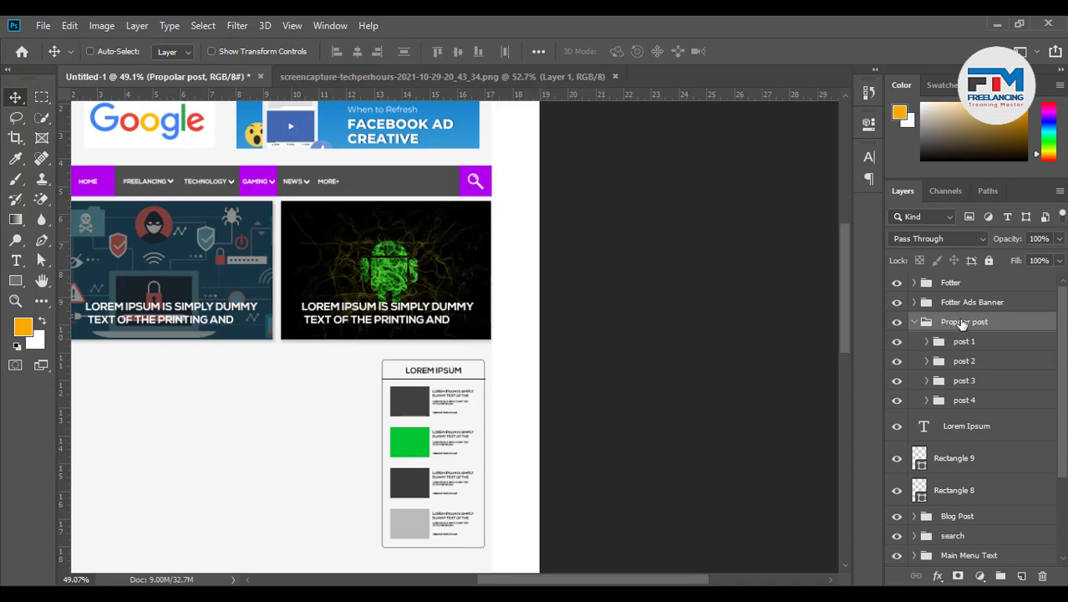
# Check Propolar post's visibility and identify the Lorem Ipsum, Rectangle 9 and Rectangle 8 layers
pyautogui.click(914, 324)
pyautogui.click(897, 323)
pyautogui.click(897, 323)
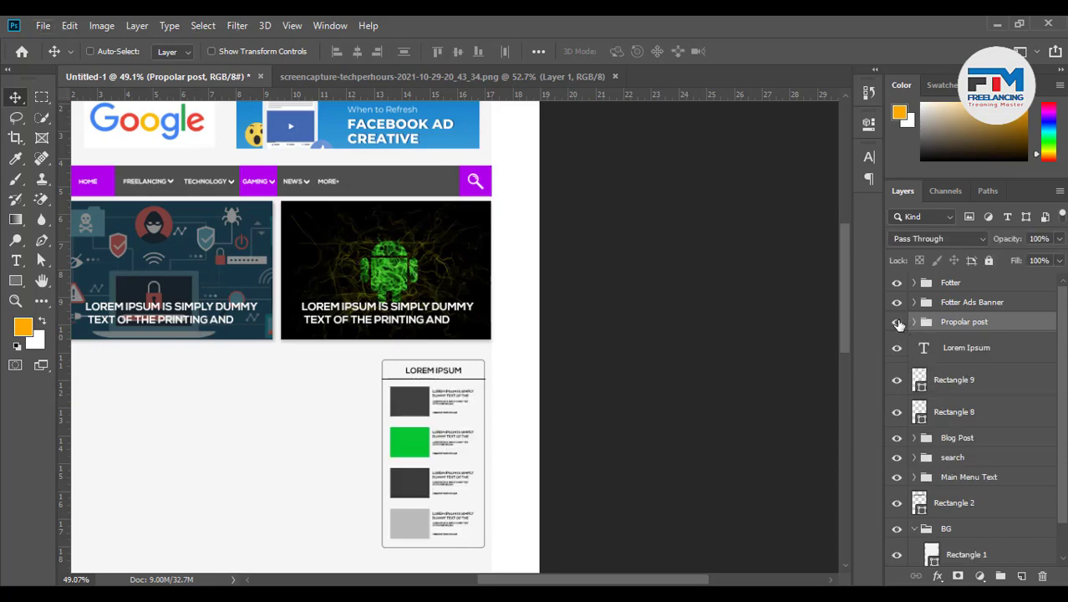
pyautogui.click(915, 323)
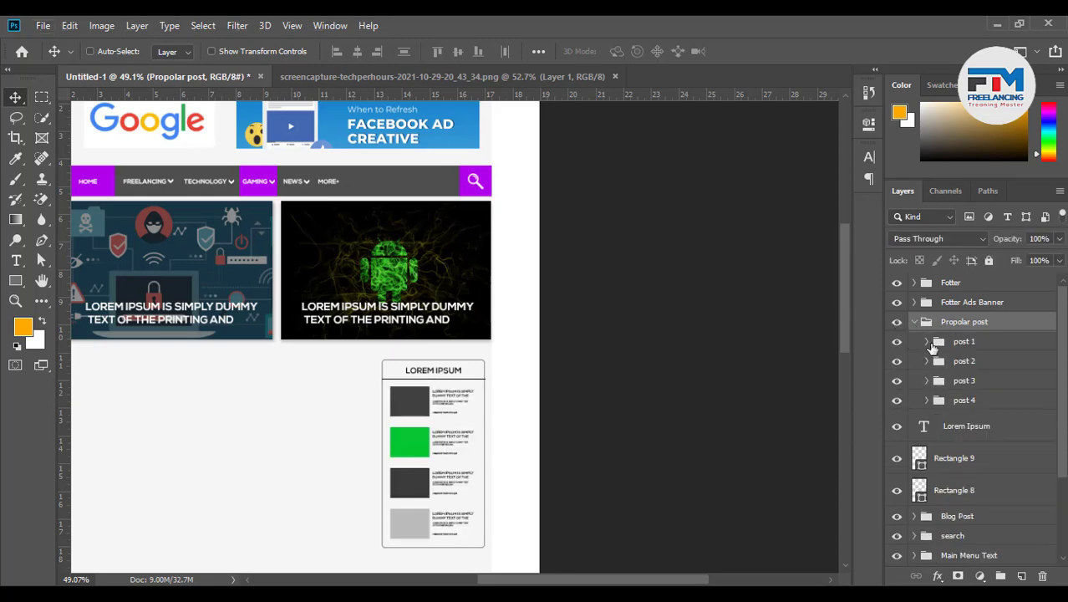
pyautogui.scroll(-1, 962, 423)
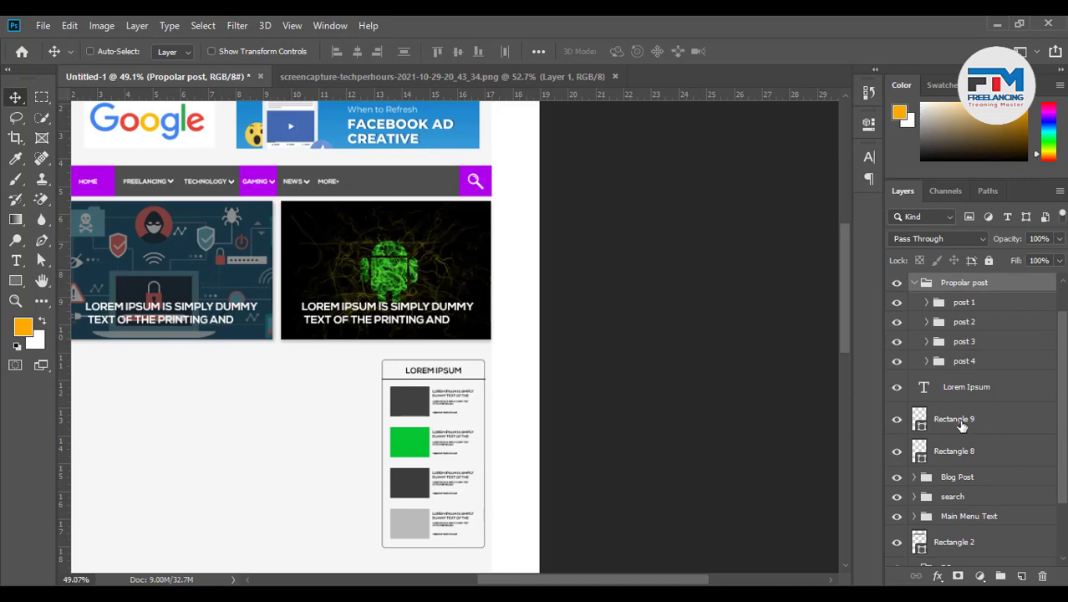
pyautogui.click(899, 387)
pyautogui.click(899, 420)
pyautogui.click(898, 419)
pyautogui.click(898, 452)
pyautogui.click(897, 452)
# Group Lorem Ipsum, Rectangle 9 and Rectangle 8 inside Propolar post, named Backgroun
pyautogui.click(966, 458)
pyautogui.keyDown('shift'); pyautogui.click(959, 396); pyautogui.keyUp('shift')
pyautogui.hotkey('ctrl', 'g')
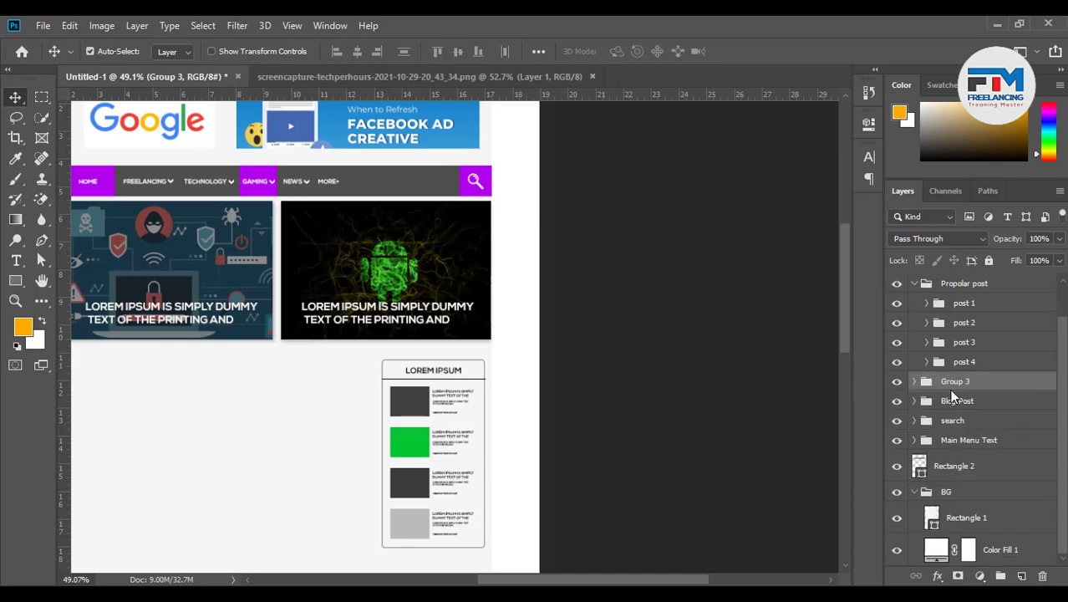
pyautogui.moveTo(953, 374); pyautogui.dragTo(962, 306)
pyautogui.doubleClick(966, 303)
pyautogui.write('B')
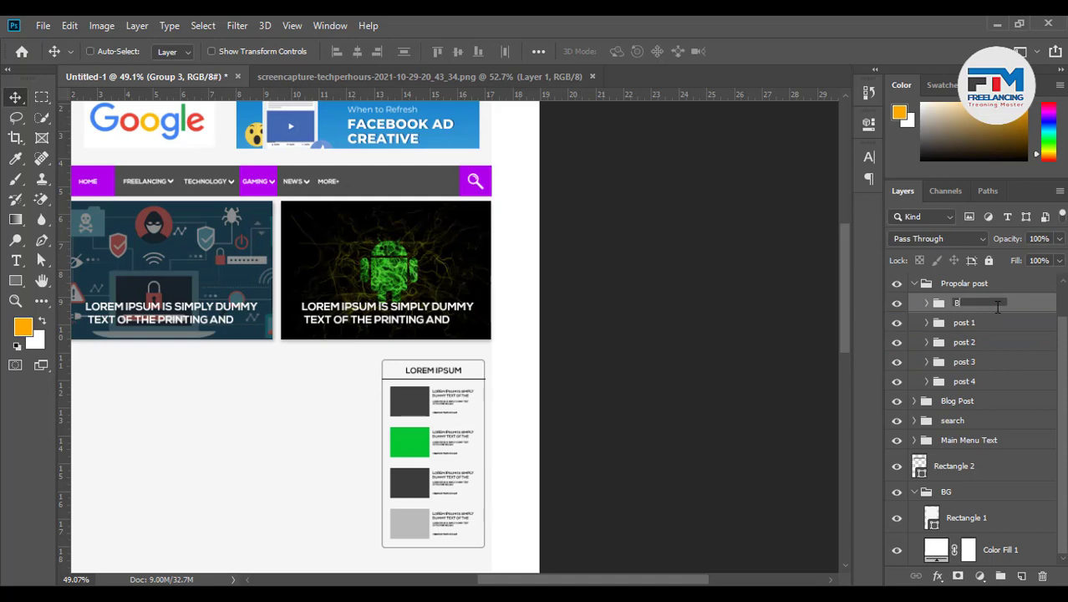
pyautogui.write('ackgroun')
pyautogui.press('Return')
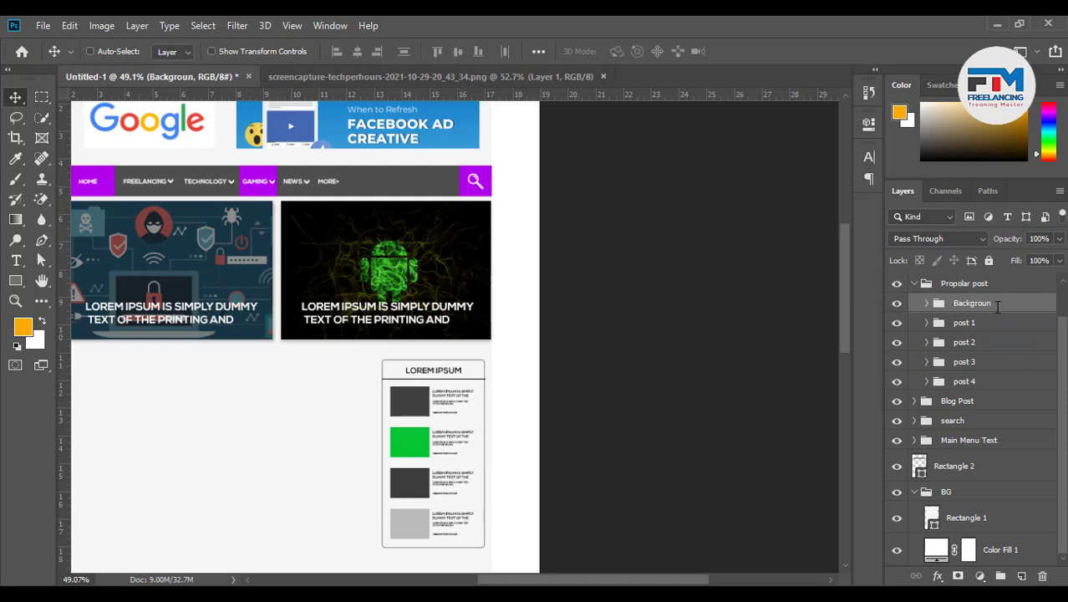
# Collapse Propolar post and toggle its visibility to check the sidebar
pyautogui.click(923, 283)
pyautogui.click(914, 284)
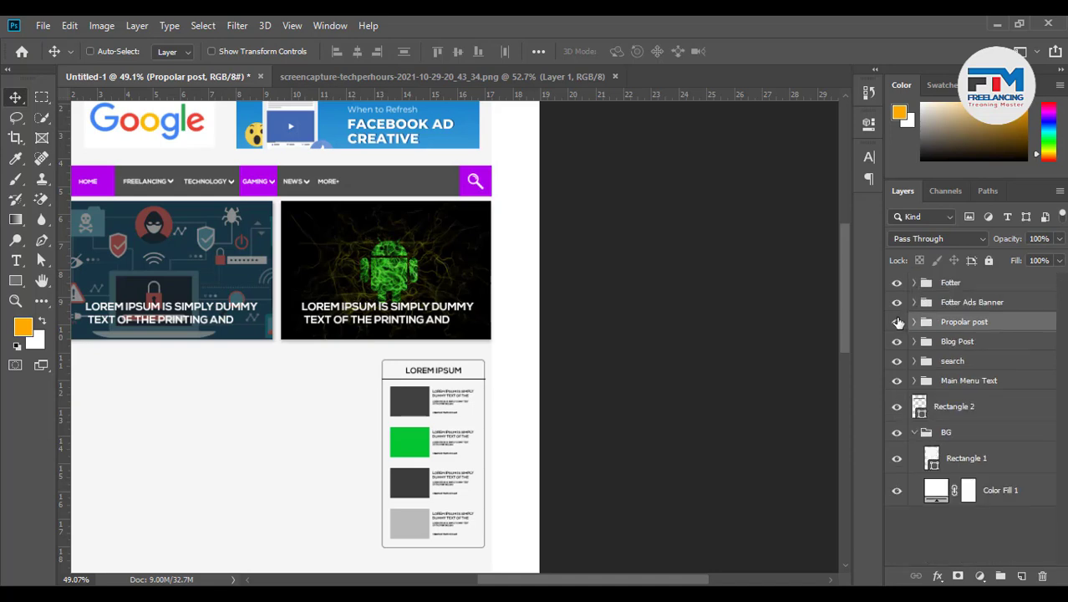
pyautogui.click(897, 322)
pyautogui.click(897, 322)
# Add a horizontal guide below the banners and draw an orange square under the left banner
pyautogui.scroll(-3, 716, 452)
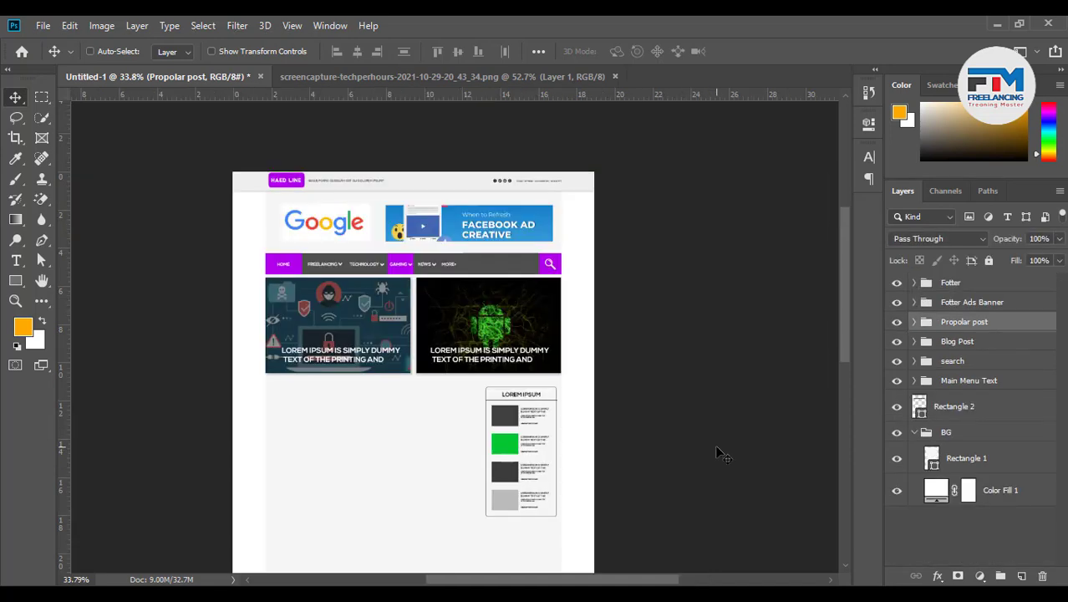
pyautogui.scroll(-3, 719, 443)
pyautogui.scroll(3, 318, 364)
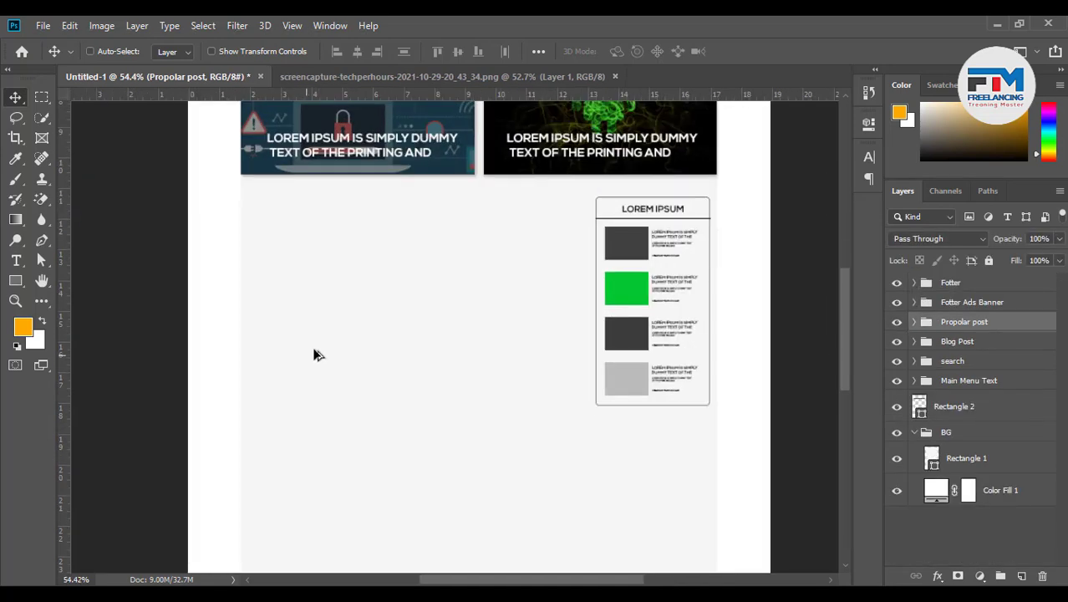
pyautogui.scroll(1, 312, 351)
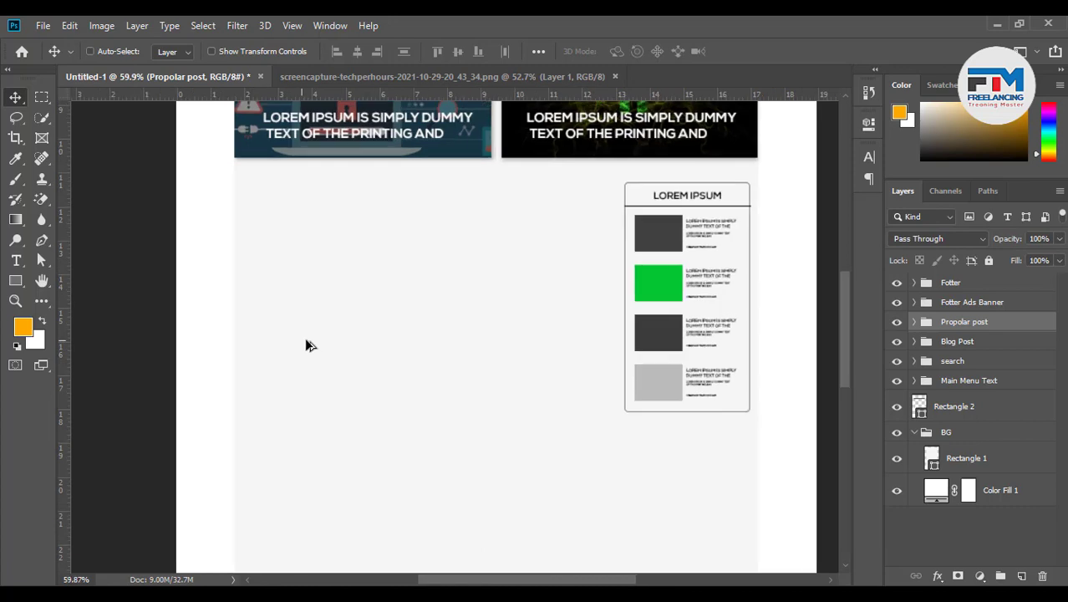
pyautogui.click(18, 282)
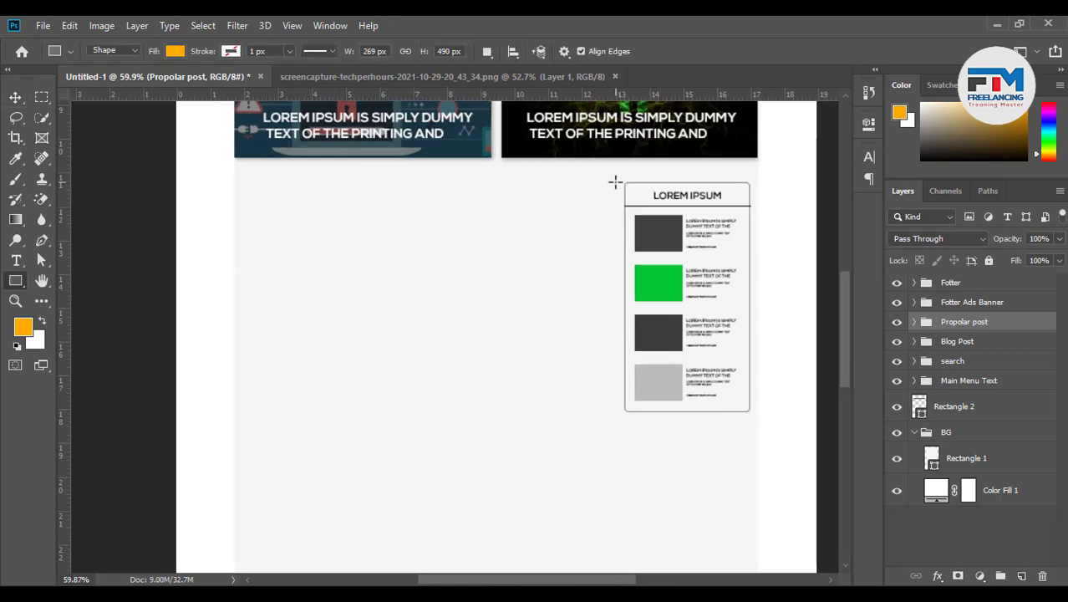
pyautogui.moveTo(68, 223); pyautogui.dragTo(614, 185)
pyautogui.hotkey('ctrl', ';')
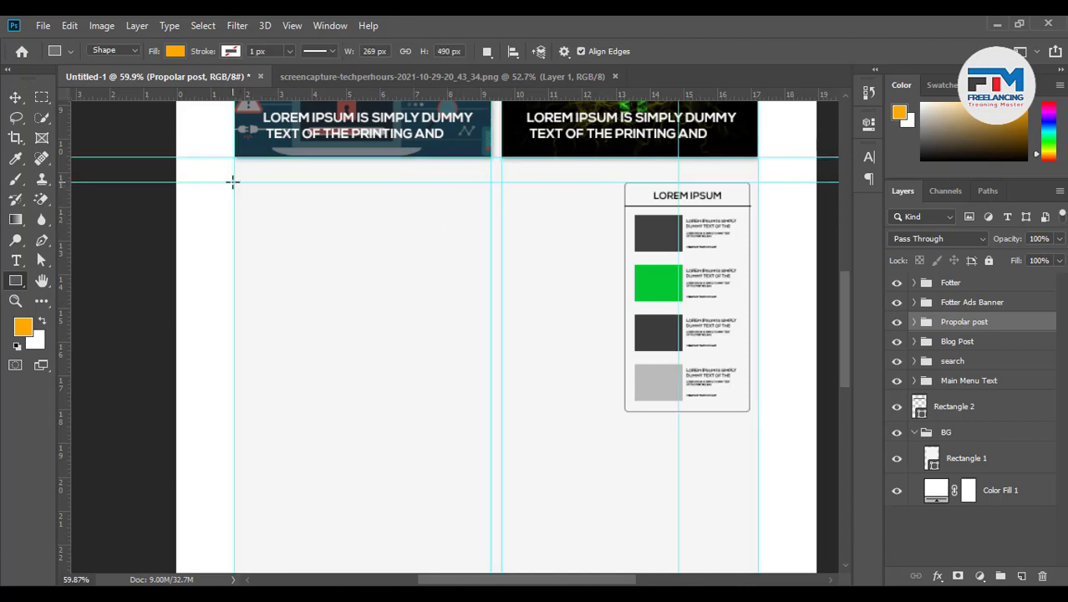
pyautogui.moveTo(234, 182); pyautogui.dragTo(377, 307)
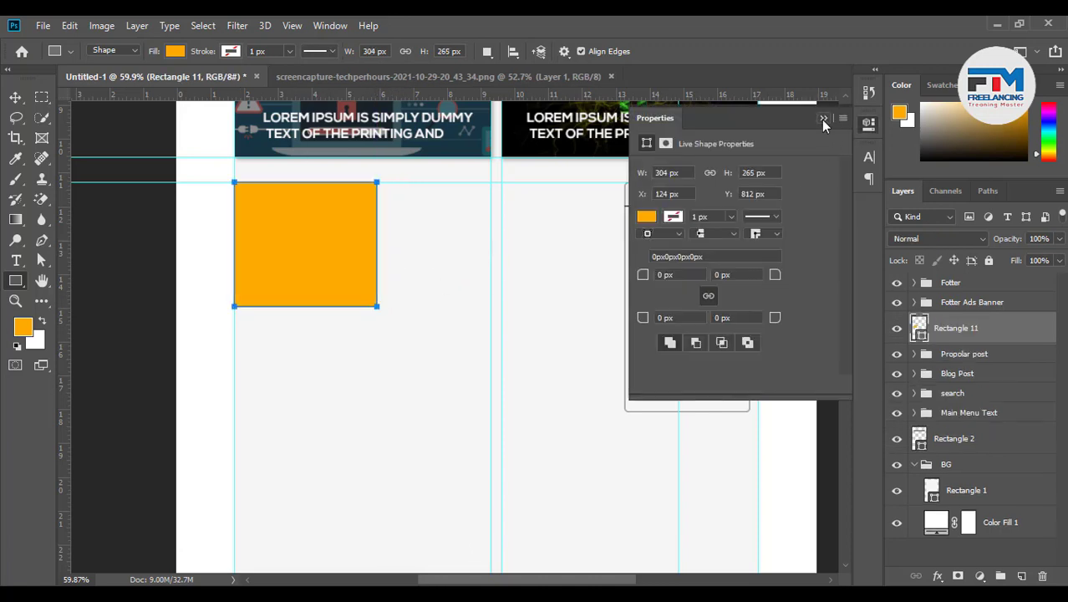
pyautogui.click(824, 117)
# Copy the square into a row of three and group them as Group 3
pyautogui.click(15, 97)
pyautogui.scroll(2, 501, 261)
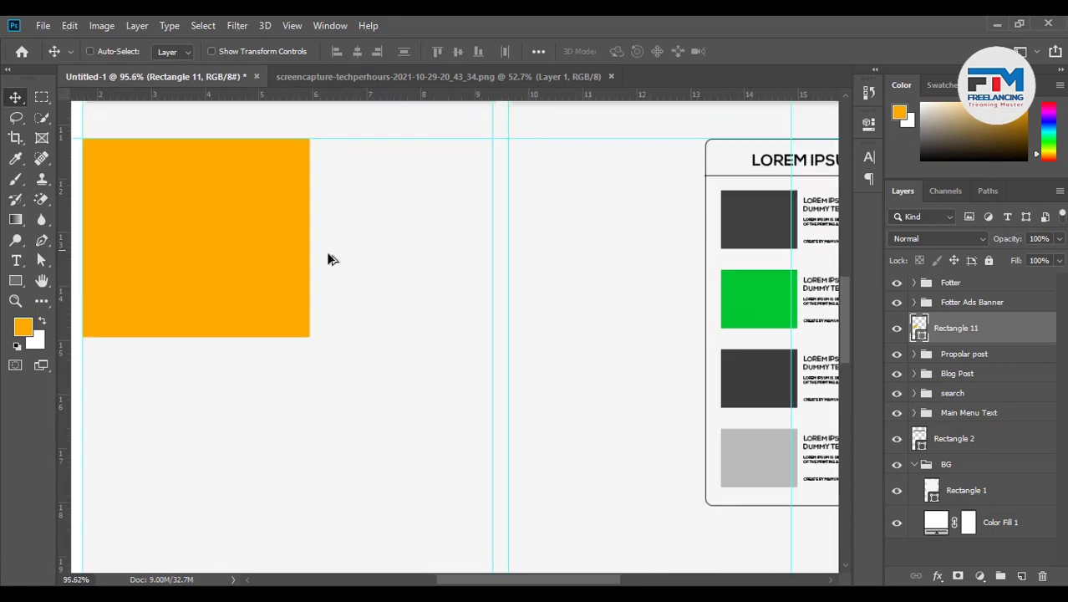
pyautogui.moveTo(205, 259); pyautogui.dragTo(681, 265)
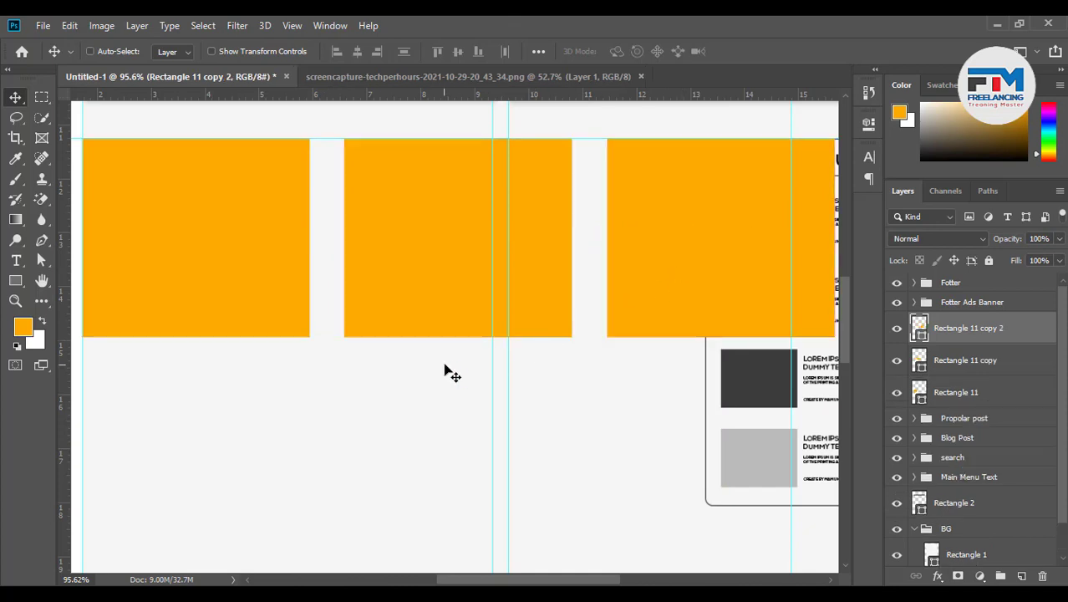
pyautogui.keyDown('shift'); pyautogui.click(961, 400); pyautogui.keyUp('shift')
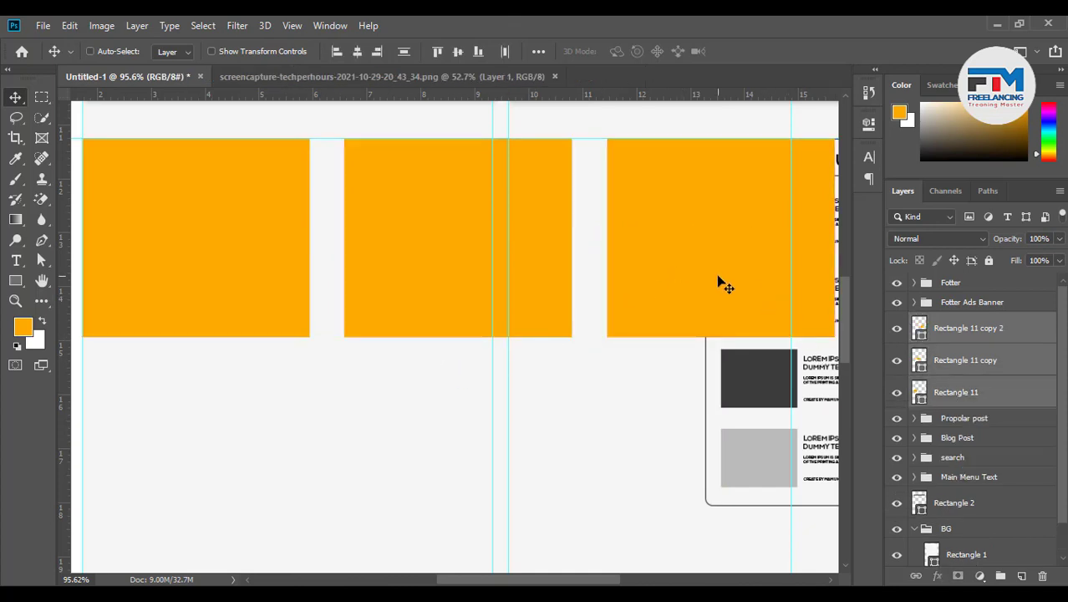
pyautogui.press('ctrl')
pyautogui.hotkey('ctrl', 'g')
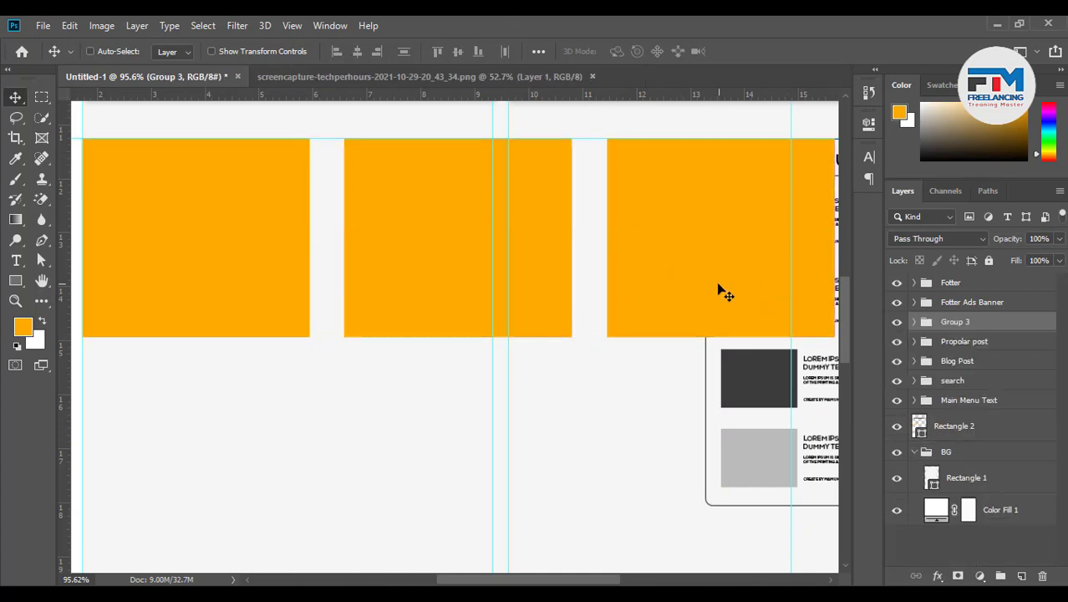
pyautogui.hotkey('ctrl', 't')
# Scale Group 3 to 77.07%, place it under the left banner and nudge it left
pyautogui.moveTo(835, 341); pyautogui.dragTo(747, 334)
pyautogui.scroll(-3, 747, 335)
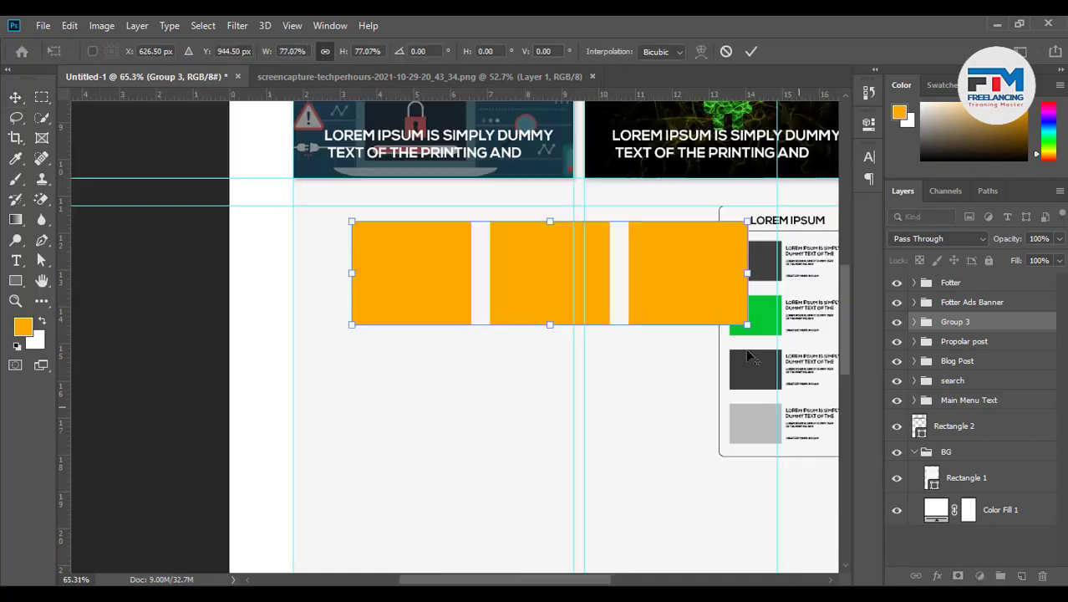
pyautogui.moveTo(675, 299); pyautogui.dragTo(644, 288)
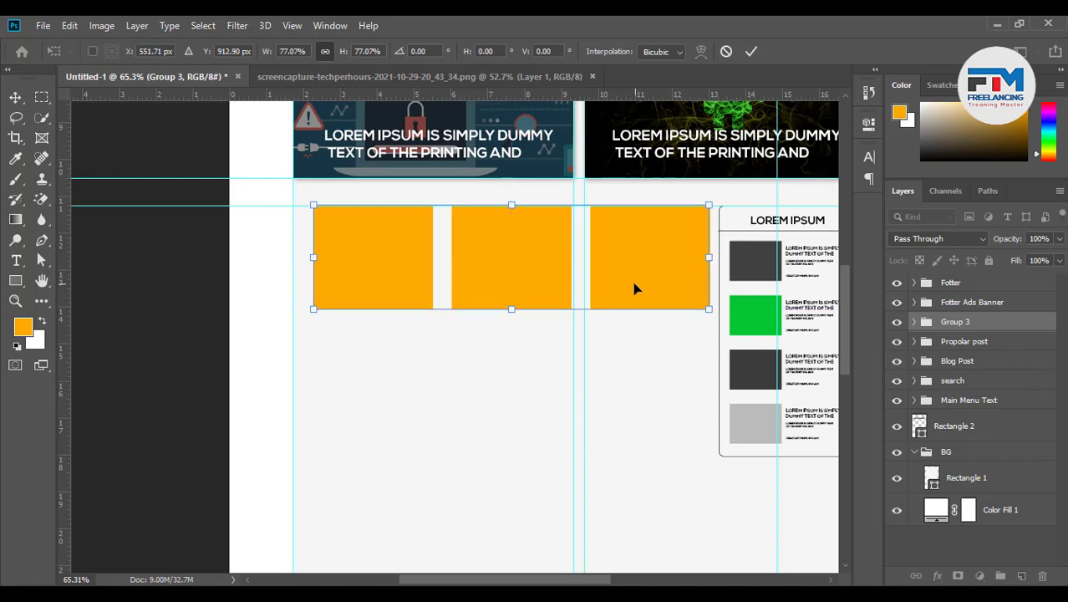
pyautogui.press('Return')
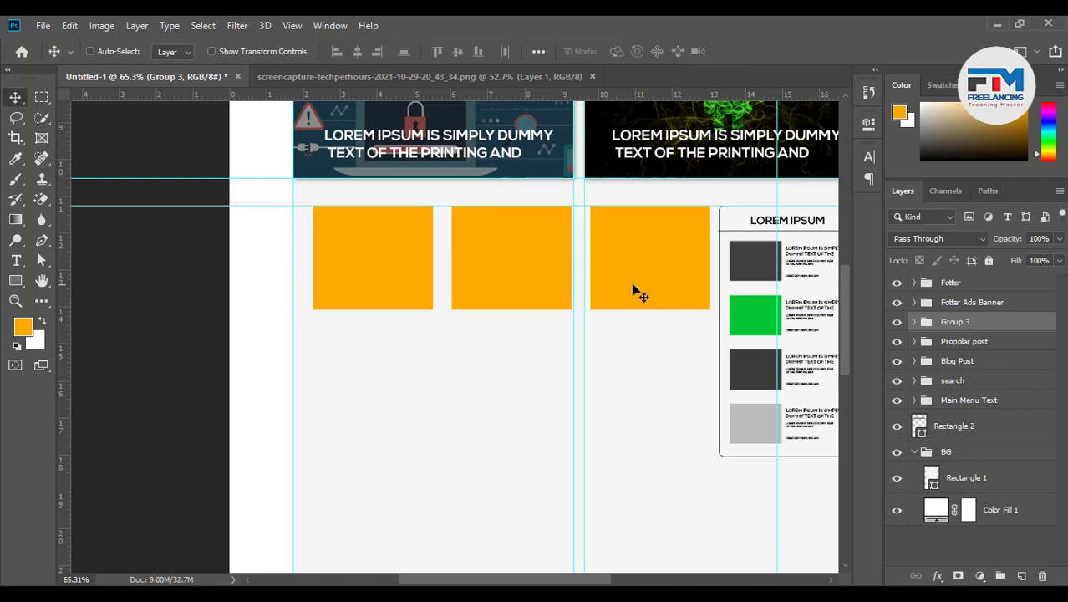
pyautogui.press('Left')
pyautogui.press('Left')
pyautogui.press('Left')
pyautogui.press('Left')
pyautogui.press('Left')
pyautogui.press('Left')
pyautogui.press('Left')
pyautogui.press('Left')
pyautogui.press('Left')
pyautogui.press('Left')
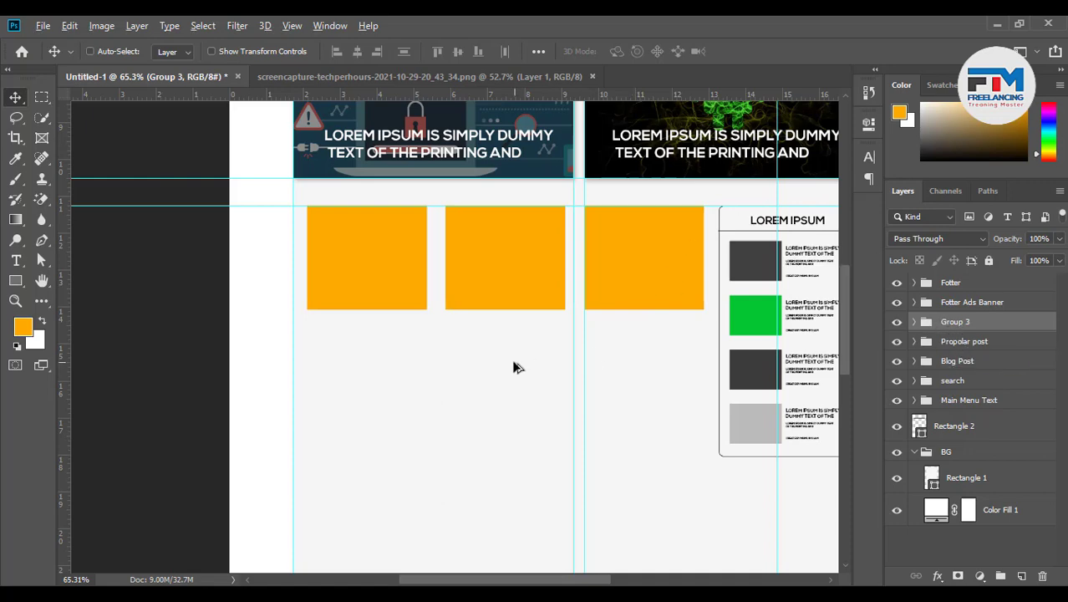
pyautogui.scroll(-3, 512, 365)
pyautogui.scroll(1, 576, 343)
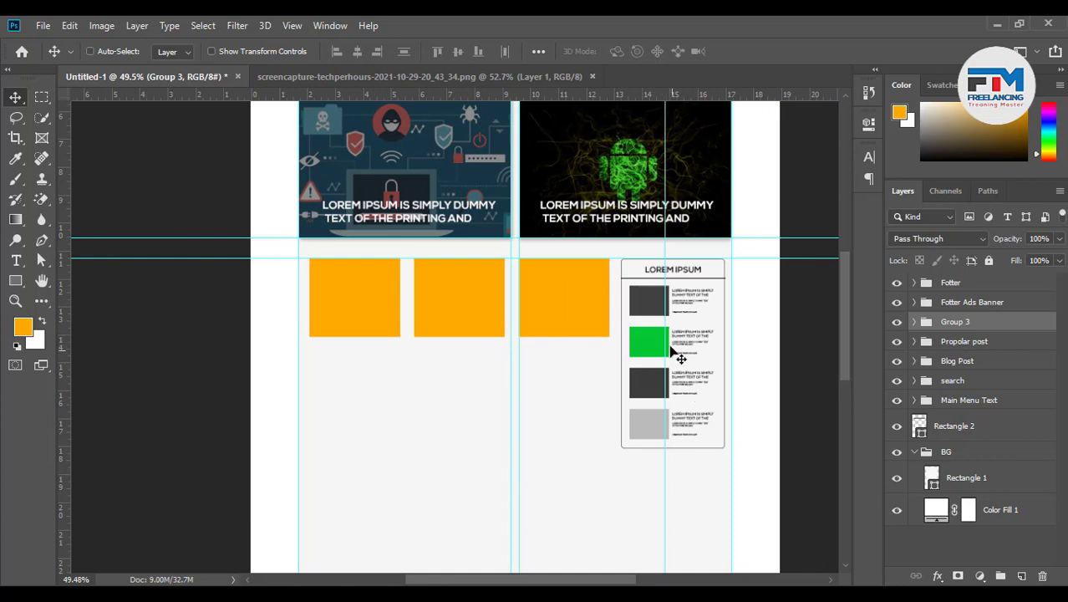
# Move the Blog Post, search and Main Menu Text groups up under Fotter Ads Banner
pyautogui.click(982, 367)
pyautogui.moveTo(982, 366); pyautogui.dragTo(967, 314)
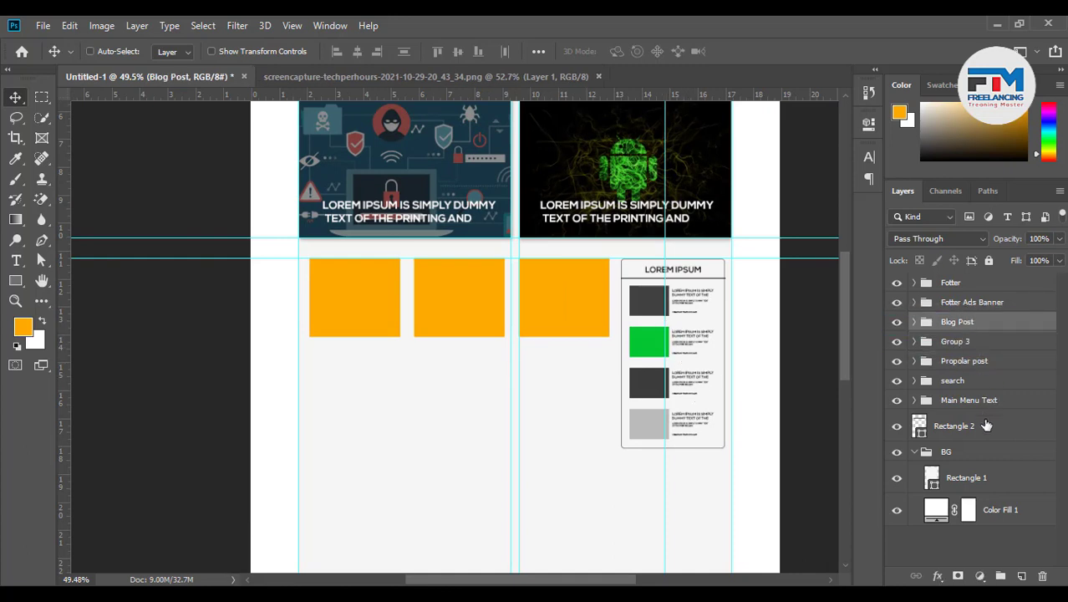
pyautogui.moveTo(973, 390); pyautogui.dragTo(969, 316)
pyautogui.moveTo(970, 316)
pyautogui.mouseDown()
pyautogui.moveTo(970, 301)
pyautogui.moveTo(974, 311)
pyautogui.mouseUp()
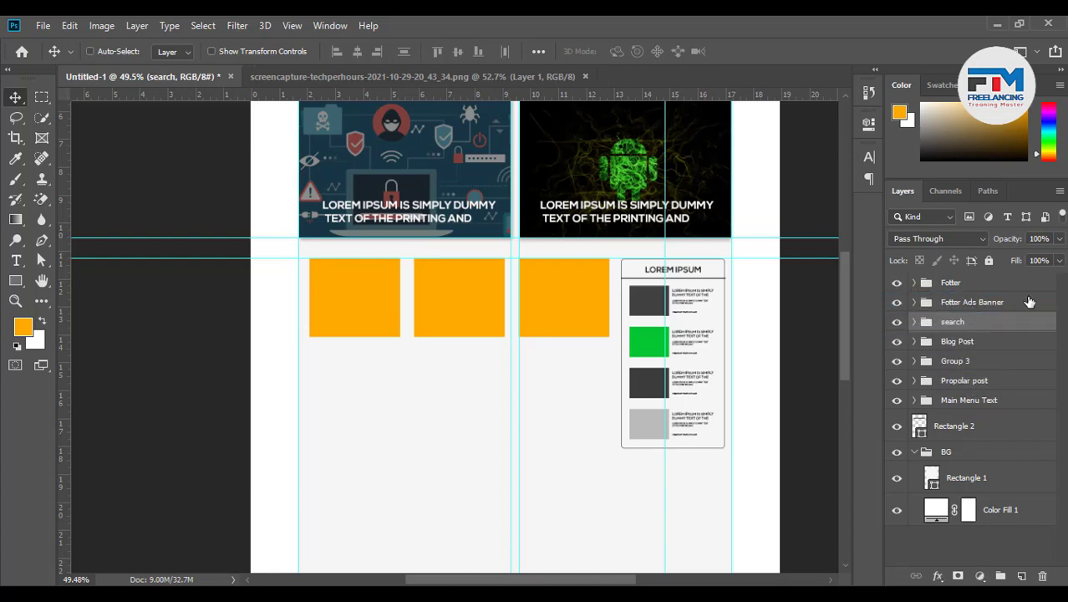
pyautogui.click(982, 403)
pyautogui.moveTo(982, 403); pyautogui.dragTo(980, 311)
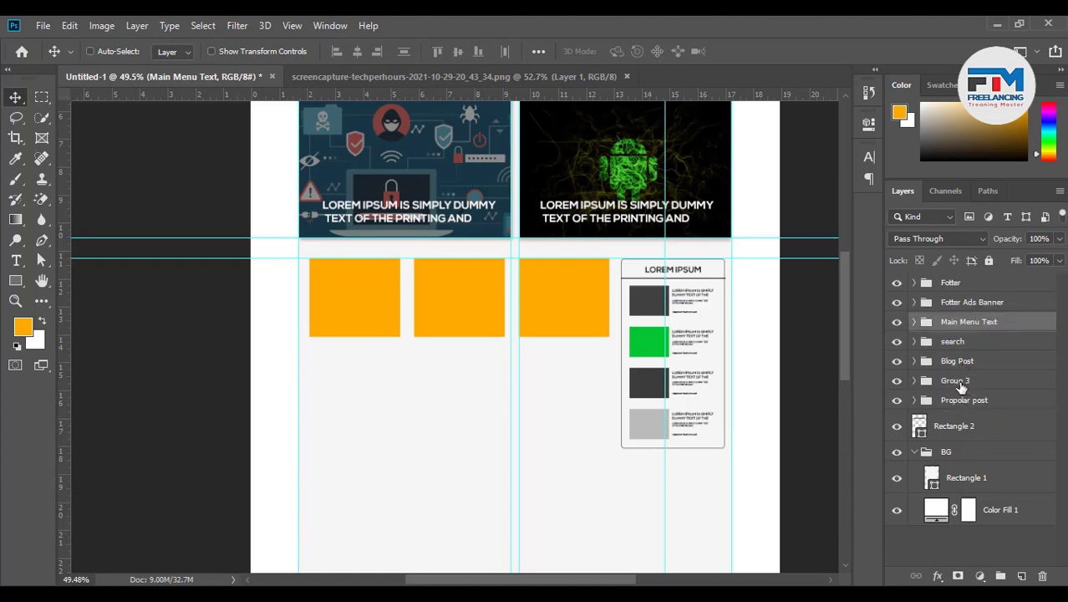
# Rename the orange squares' group to Recent Post
pyautogui.click(923, 382)
pyautogui.click(897, 382)
pyautogui.click(898, 382)
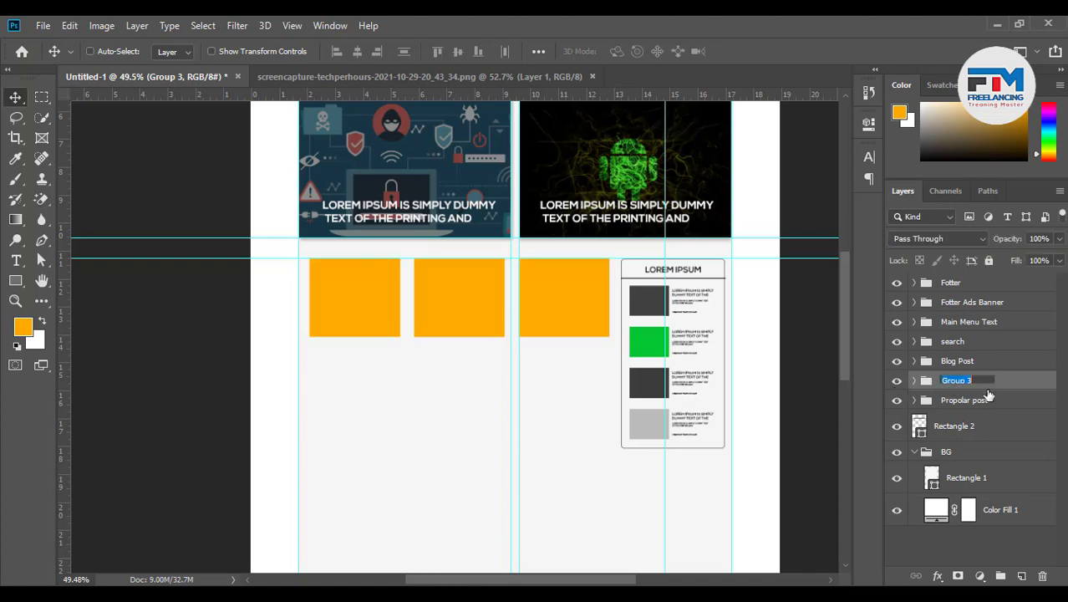
pyautogui.write('Post')
pyautogui.press('Return')
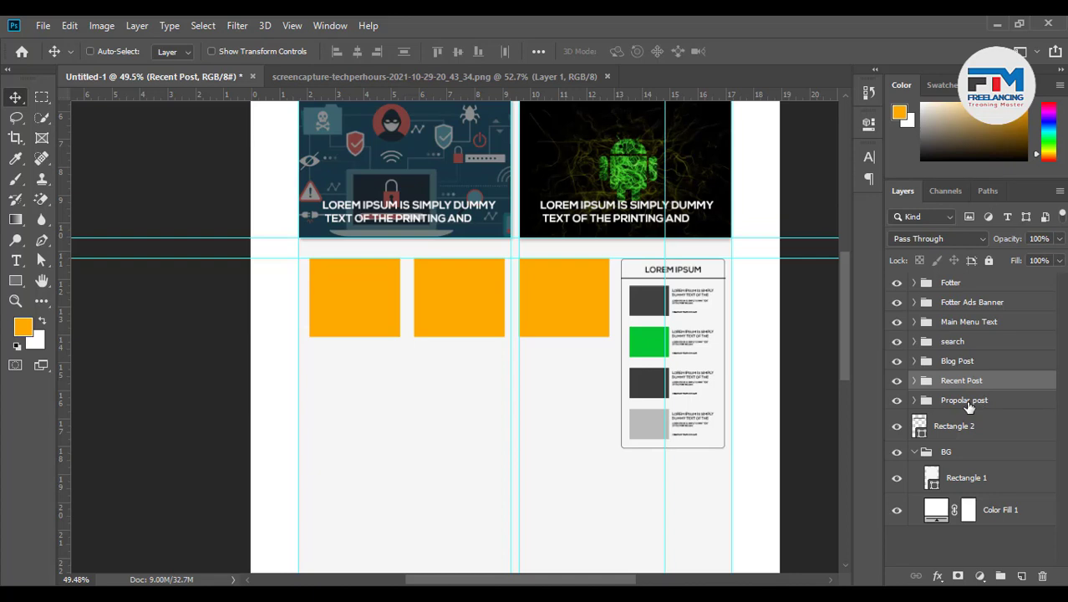
# Place Propolar post above Recent Post and expand Recent Post
pyautogui.moveTo(969, 406); pyautogui.dragTo(969, 381)
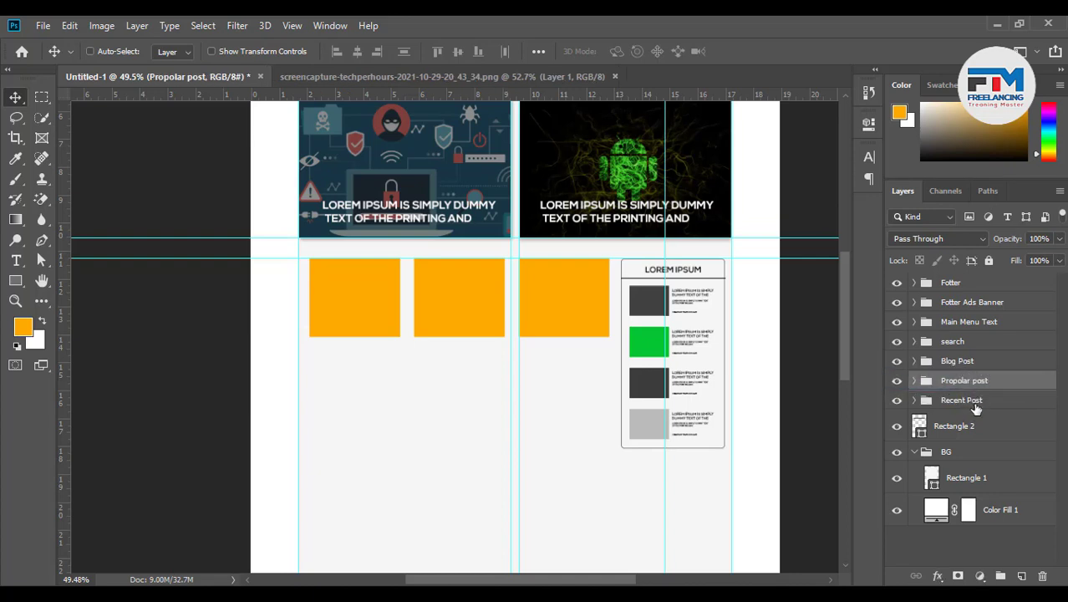
pyautogui.click(972, 408)
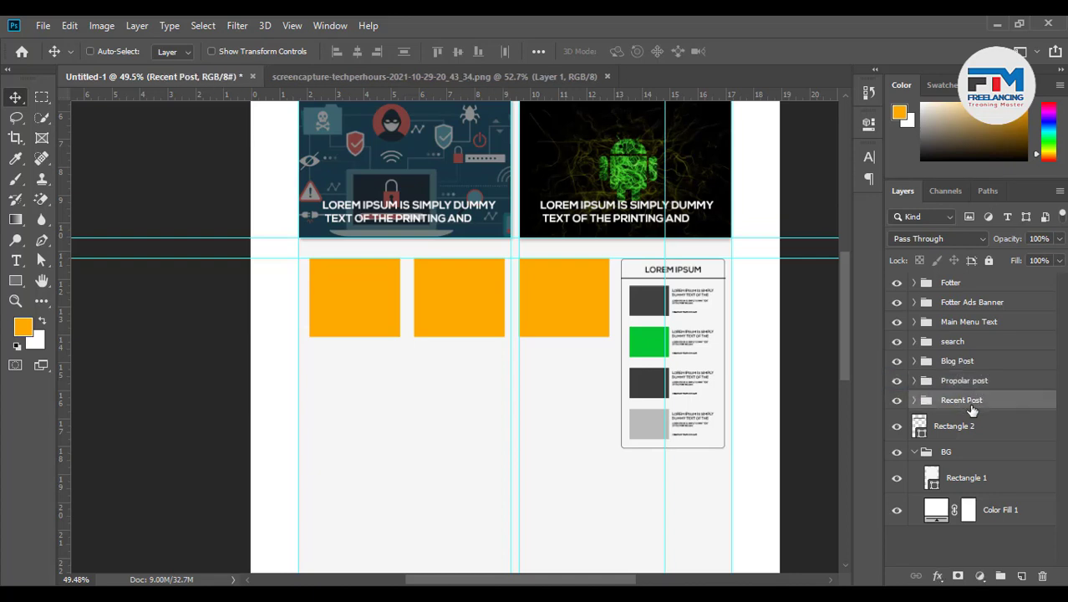
pyautogui.click(915, 400)
# Recolour the third recent-post square dark grey (#58554f)
pyautogui.doubleClick(931, 429)
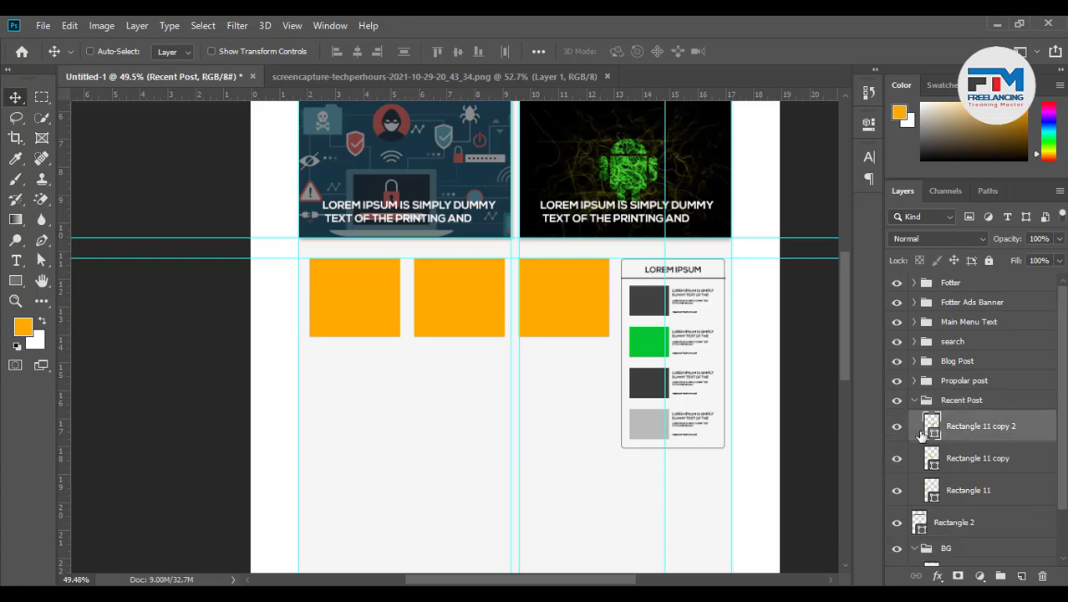
pyautogui.click(786, 369)
pyautogui.click(718, 432)
pyautogui.click(664, 446)
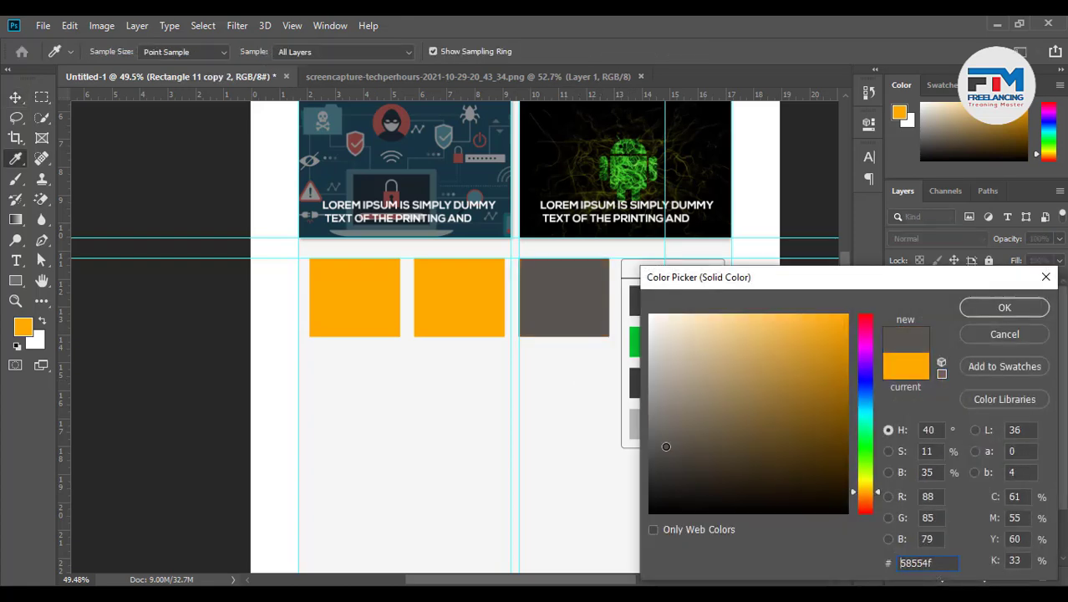
pyautogui.click(988, 309)
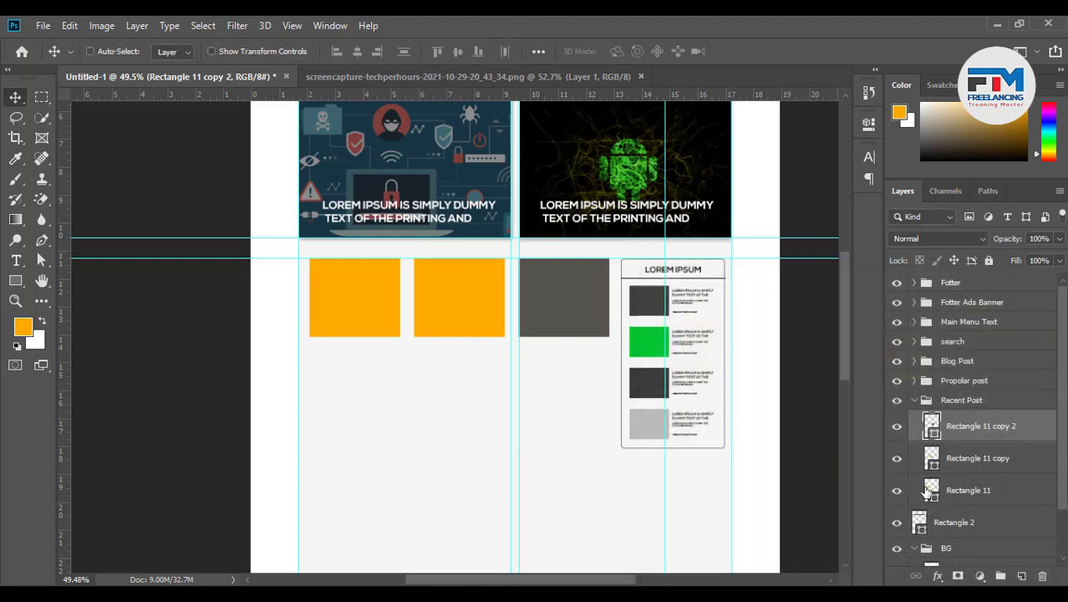
# Make the first square bright blue (#0eb7e1) and the second light grey (#d3d3d3)
pyautogui.doubleClick(931, 487)
pyautogui.click(847, 402)
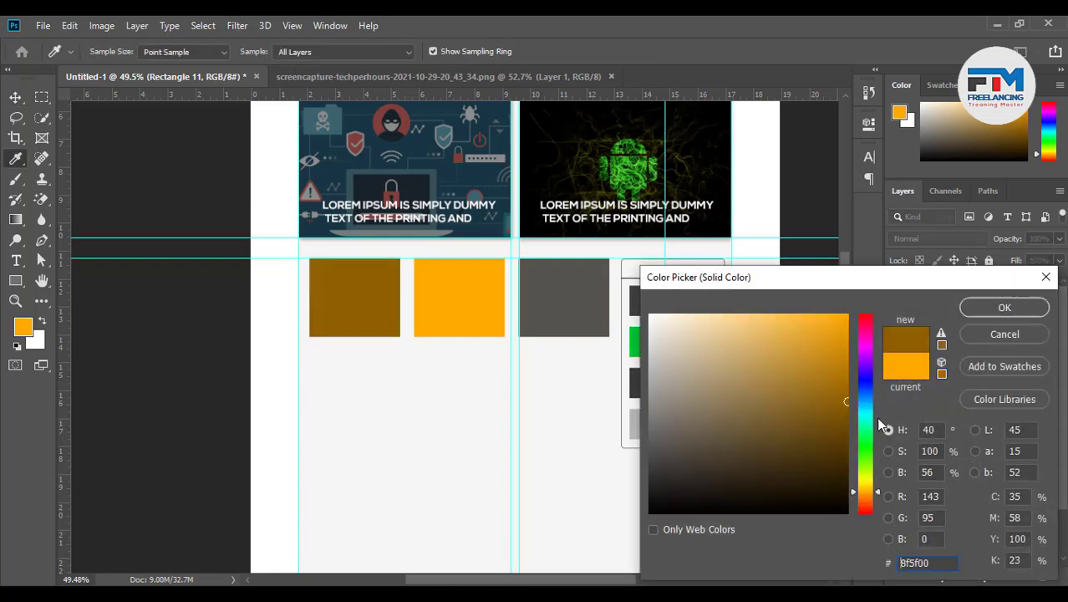
pyautogui.click(868, 408)
pyautogui.click(839, 334)
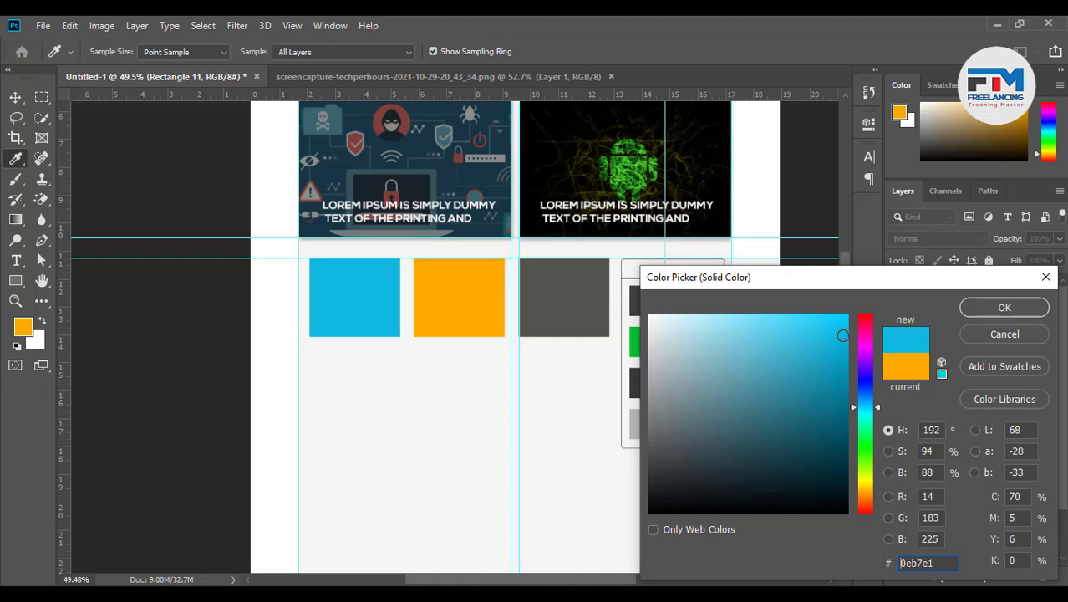
pyautogui.click(977, 309)
pyautogui.doubleClick(932, 459)
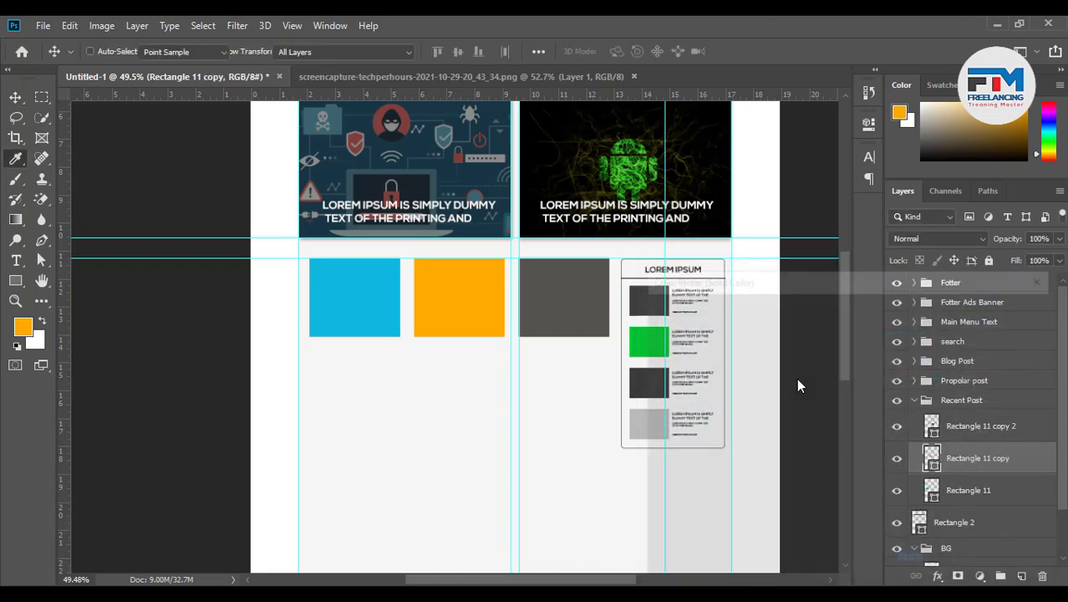
pyautogui.click(675, 362)
pyautogui.moveTo(674, 363); pyautogui.dragTo(634, 350)
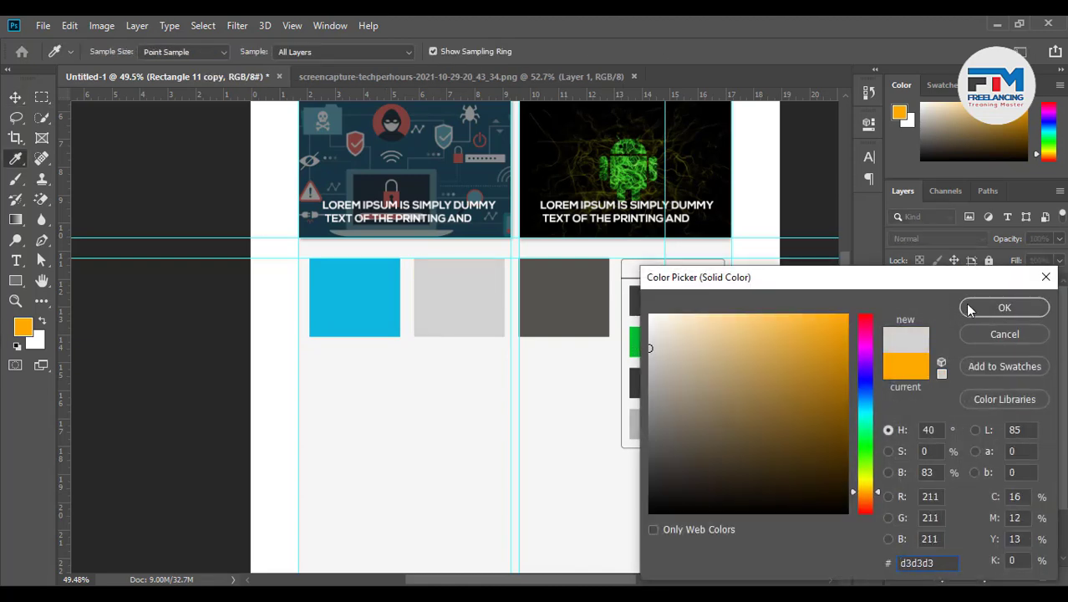
pyautogui.click(970, 308)
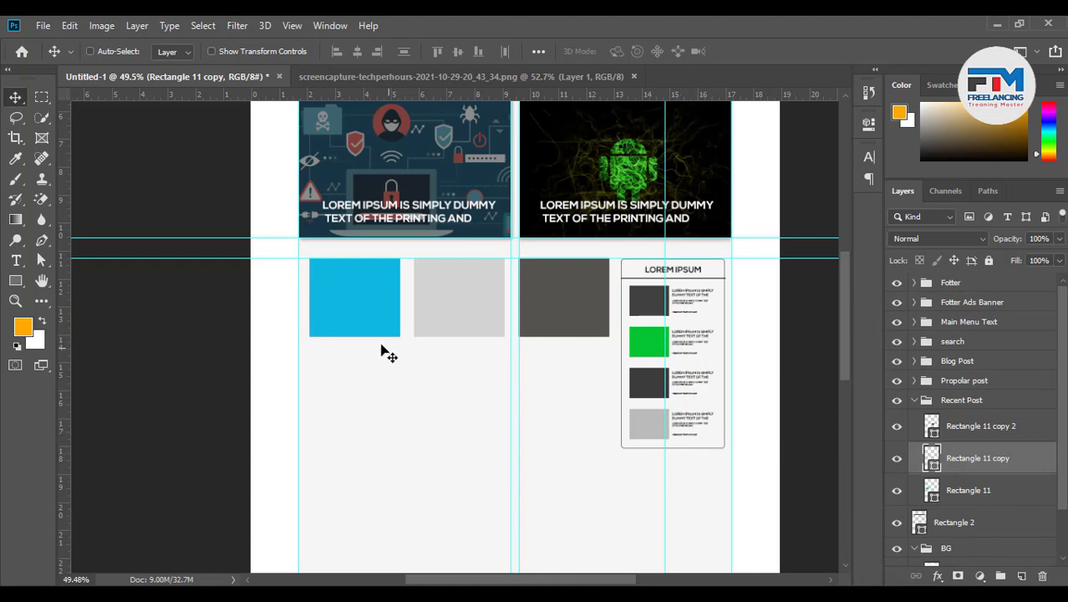
# Start a text caption just below the blue square with the Type tool
pyautogui.scroll(5, 346, 353)
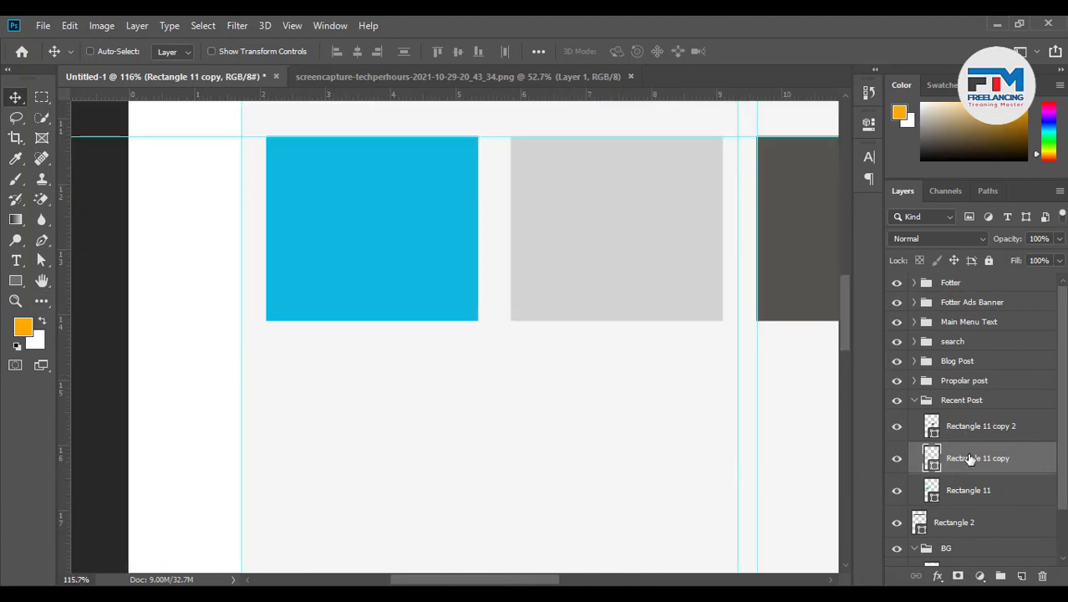
pyautogui.click(960, 495)
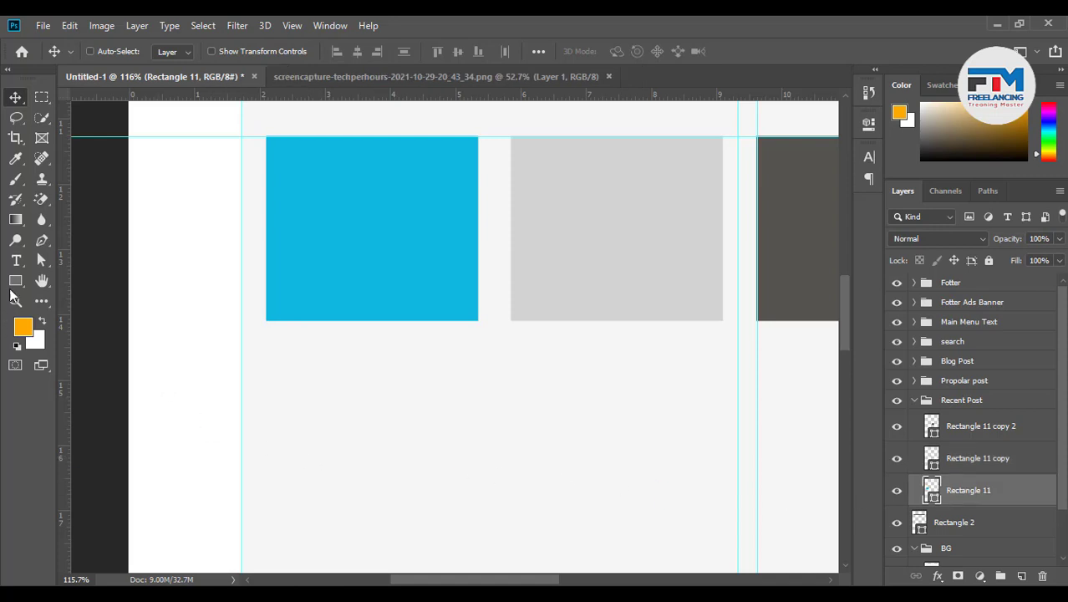
pyautogui.click(15, 260)
pyautogui.click(286, 359)
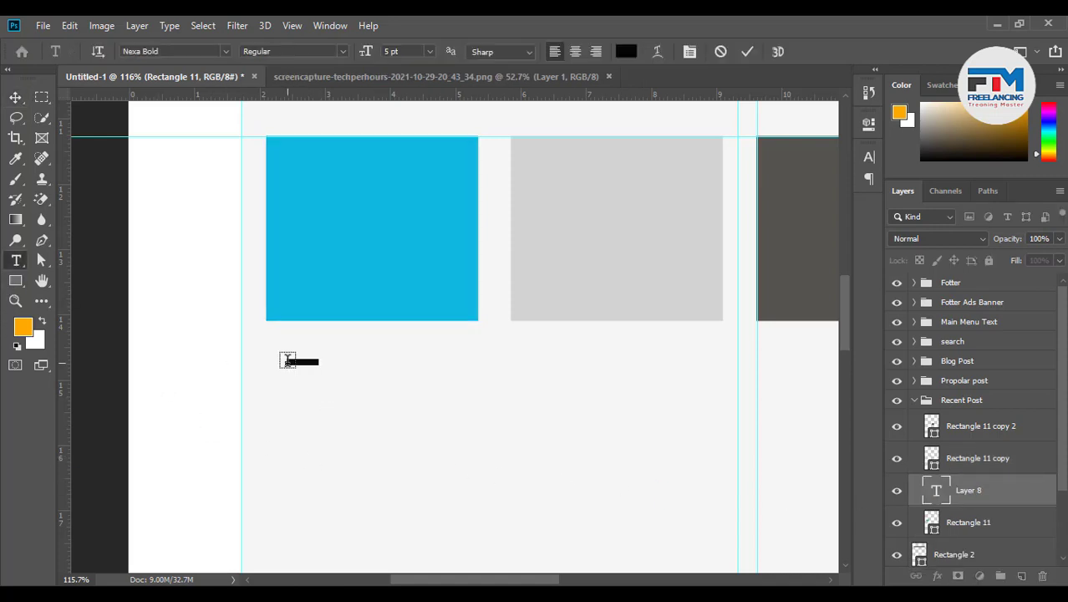
pyautogui.scroll(-5, 346, 428)
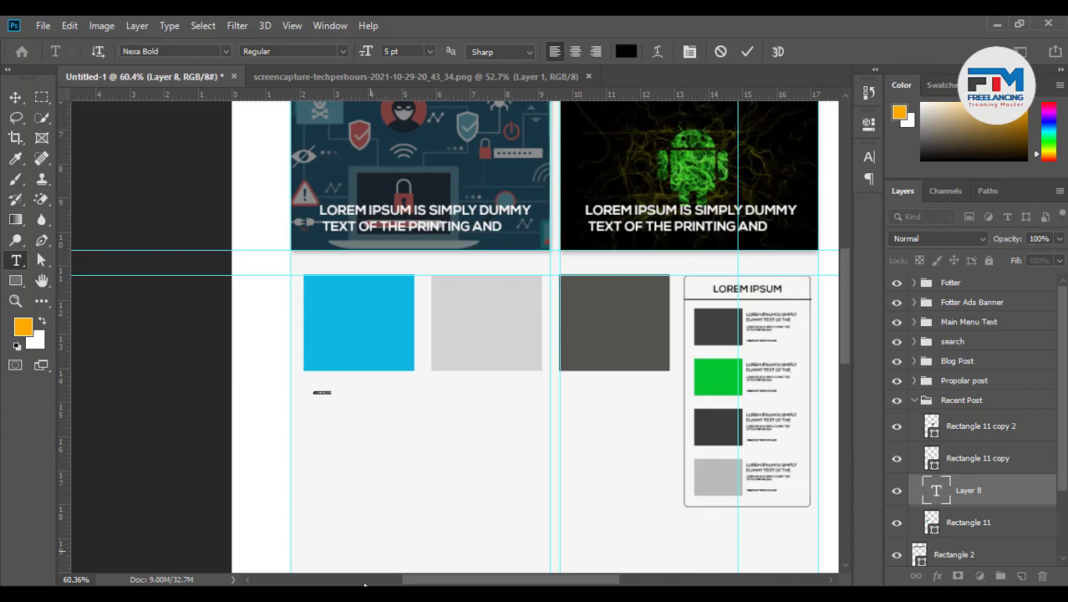
pyautogui.hotkey('alt', 'Tab')
# Select 'Lorem Ipsum is simply dummy text of the printing' on lipsum.com for copying
pyautogui.rightClick(363, 347)
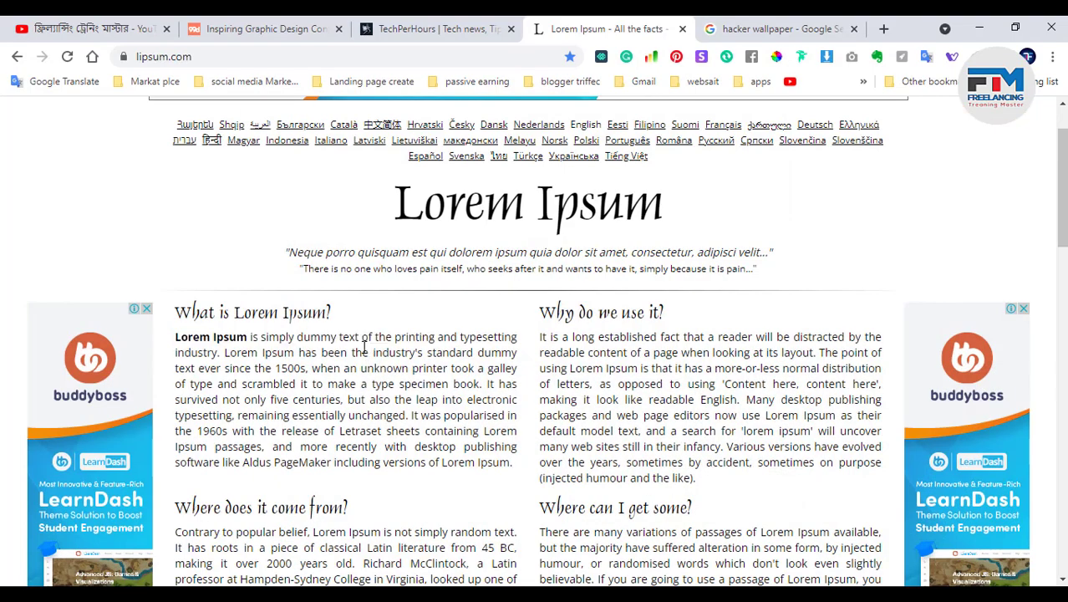
pyautogui.click(268, 342)
pyautogui.moveTo(174, 341); pyautogui.dragTo(256, 340)
pyautogui.click(245, 357)
pyautogui.moveTo(176, 337); pyautogui.dragTo(438, 341)
pyautogui.hotkey('ctrl', 'c')
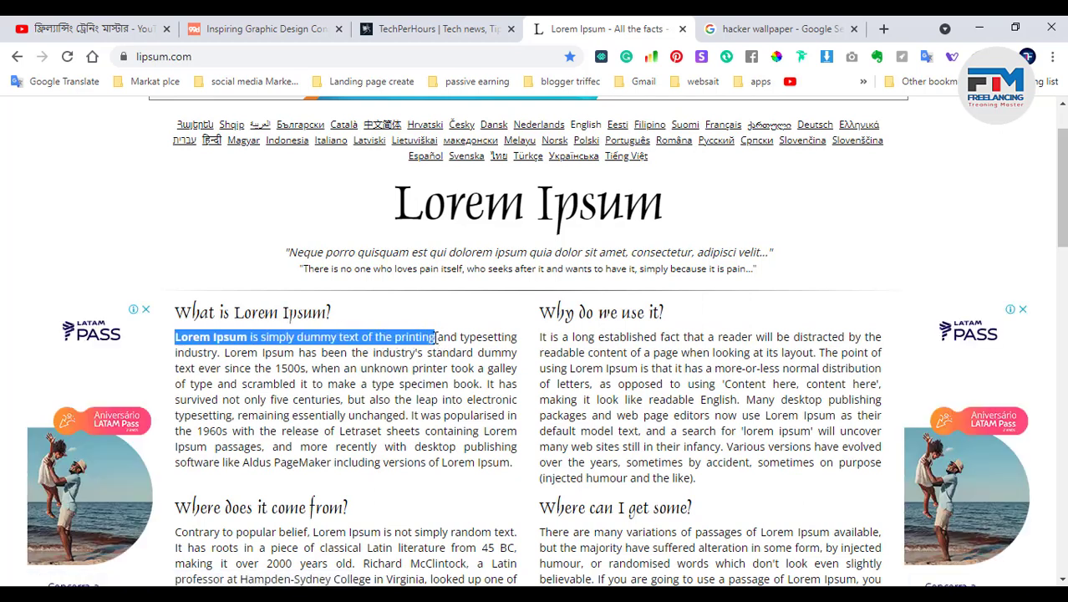
# Paste the Lorem Ipsum phrase as a 10 pt caption and position it under the blue square
pyautogui.click(980, 29)
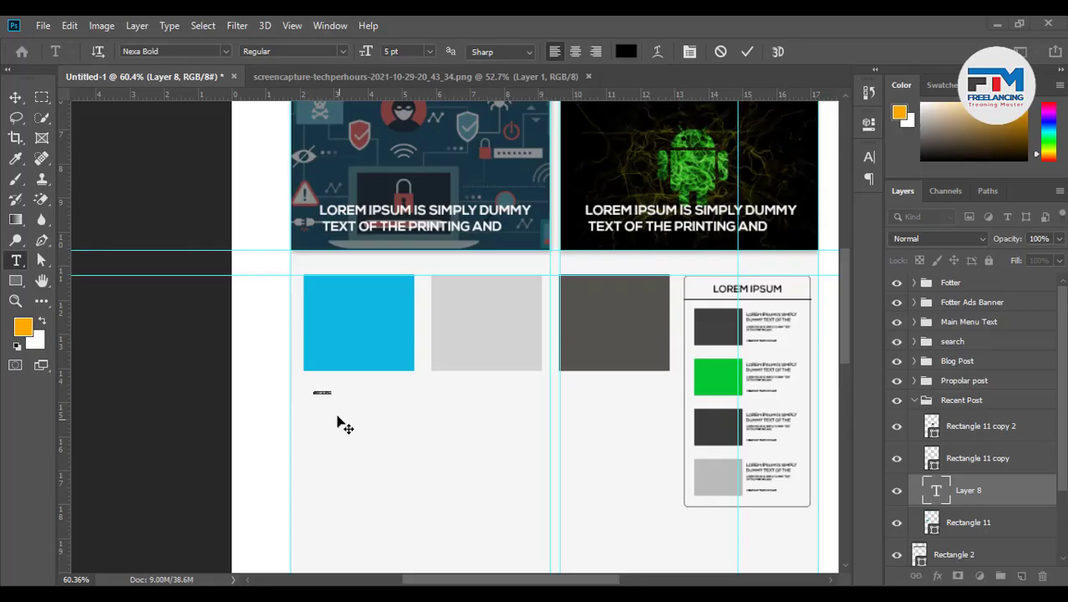
pyautogui.hotkey('ctrl', 'v')
pyautogui.scroll(6, 349, 401)
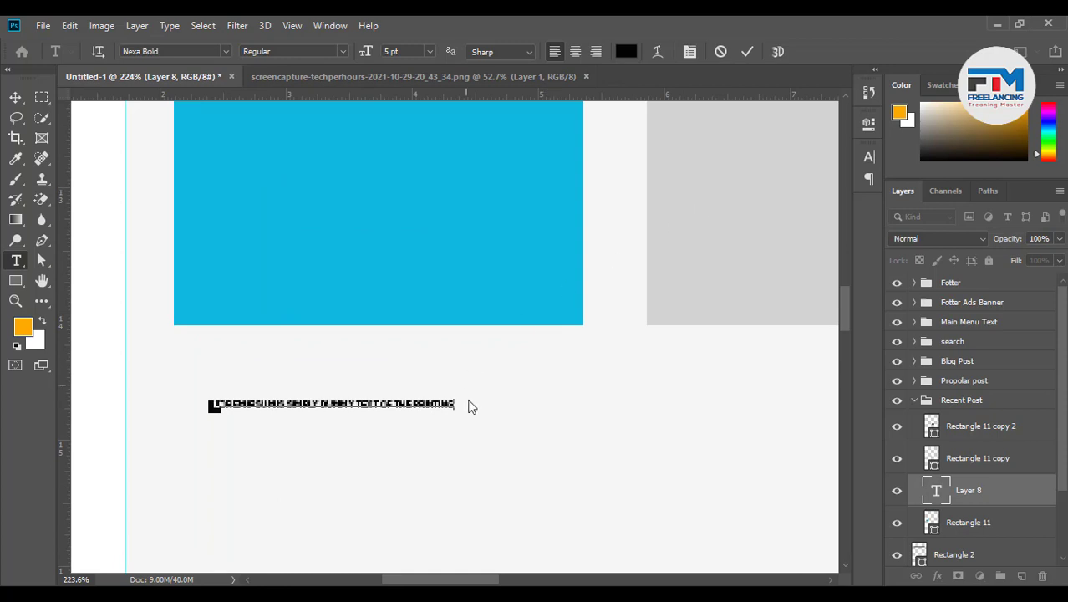
pyautogui.moveTo(455, 401); pyautogui.dragTo(160, 400)
pyautogui.hotkey('ctrl', 'c')
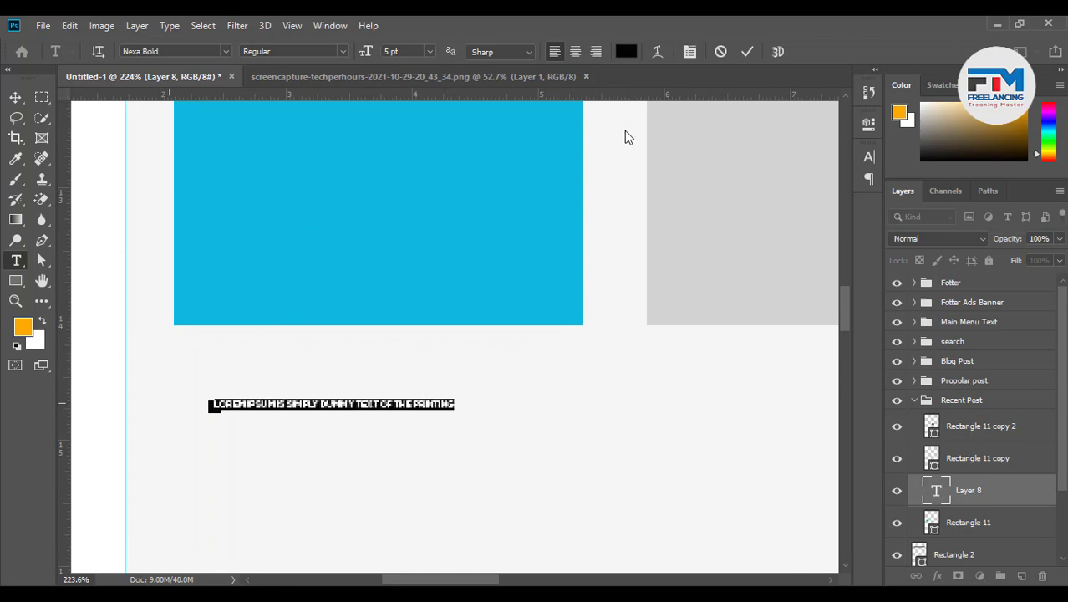
pyautogui.scroll(9, 395, 54)
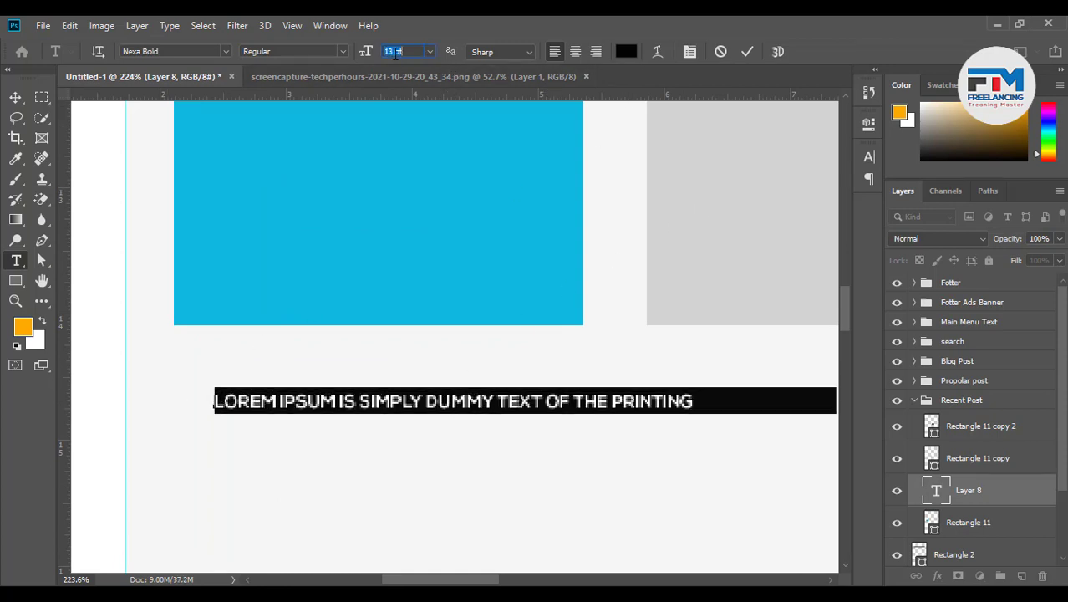
pyautogui.scroll(-2, 396, 54)
pyautogui.scroll(-2, 396, 54)
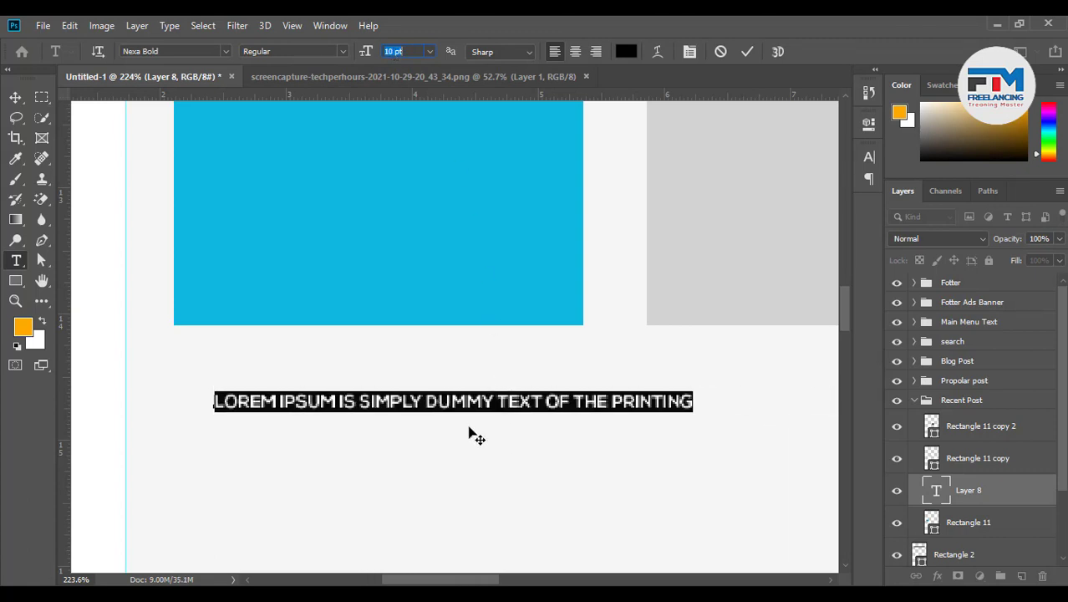
pyautogui.moveTo(472, 431); pyautogui.dragTo(450, 393)
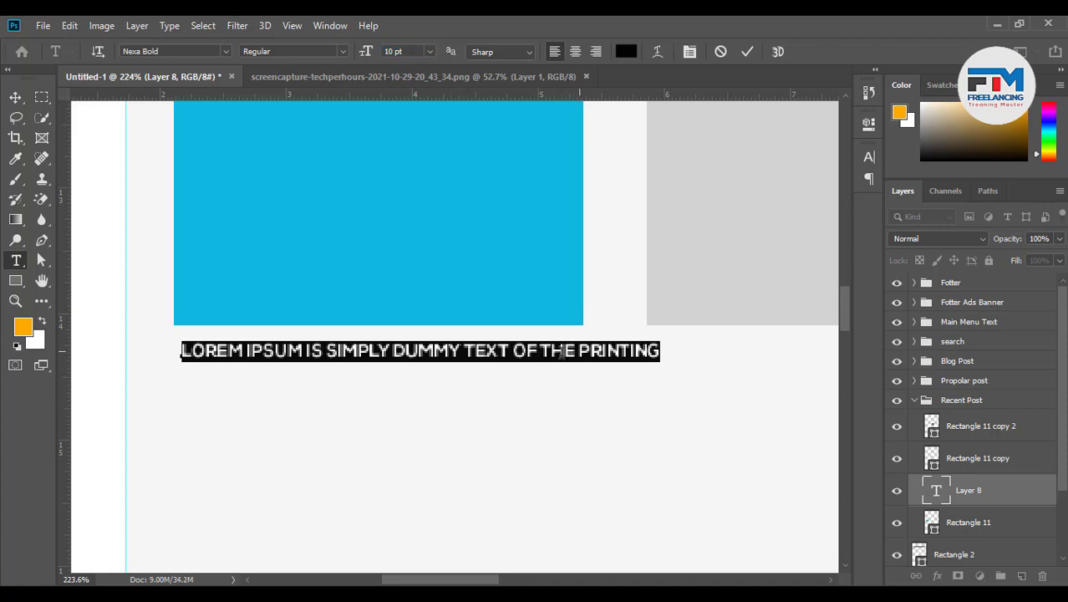
# Wrap the caption onto two lines, delete the extra text after DUMMY, and commit it
pyautogui.click(545, 351)
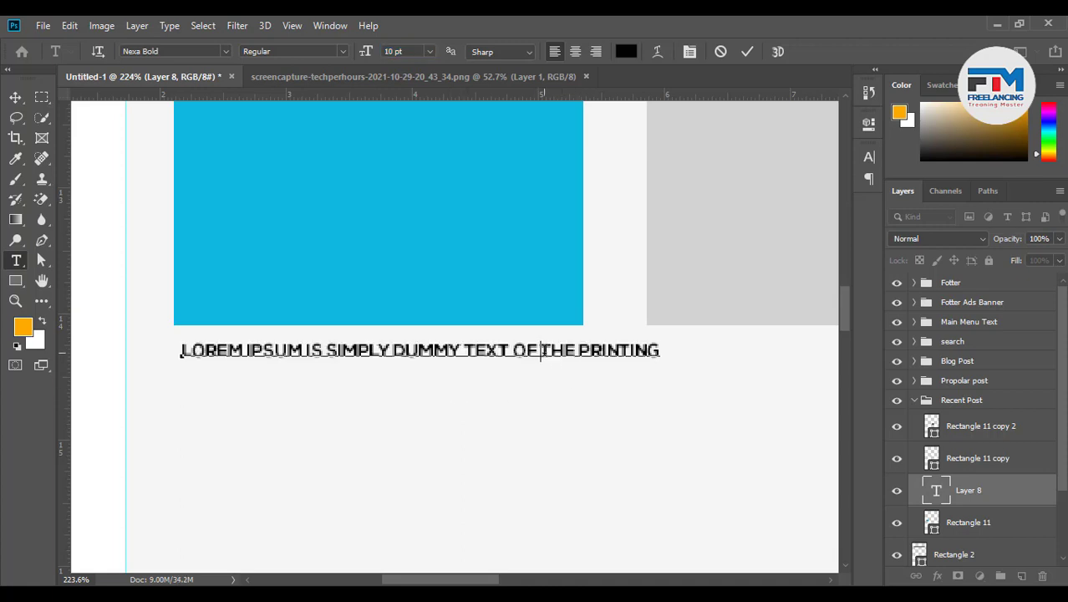
pyautogui.click(578, 351)
pyautogui.press('Return')
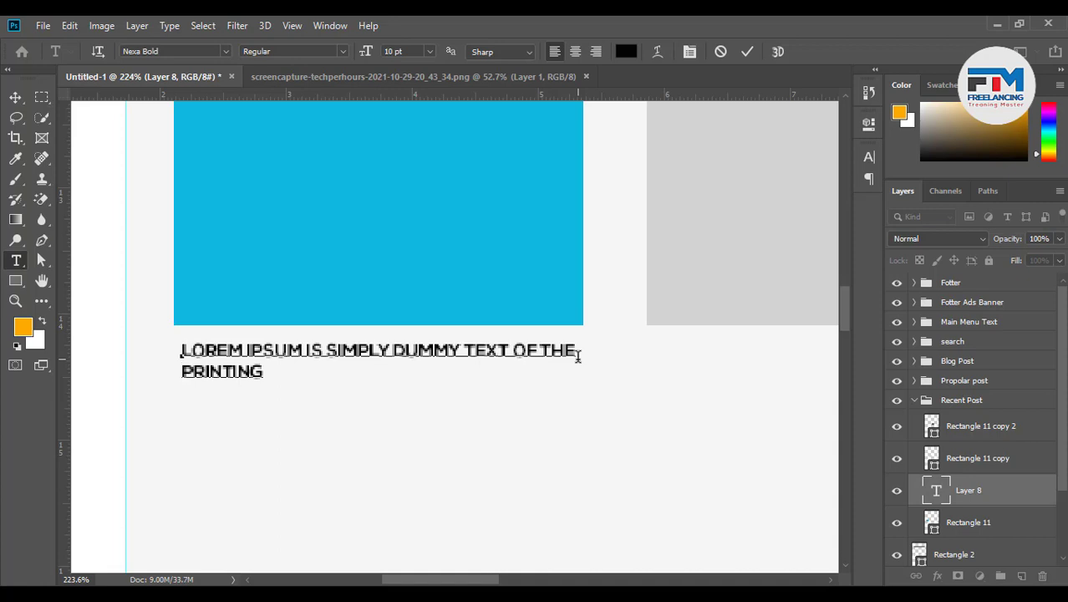
pyautogui.click(264, 376)
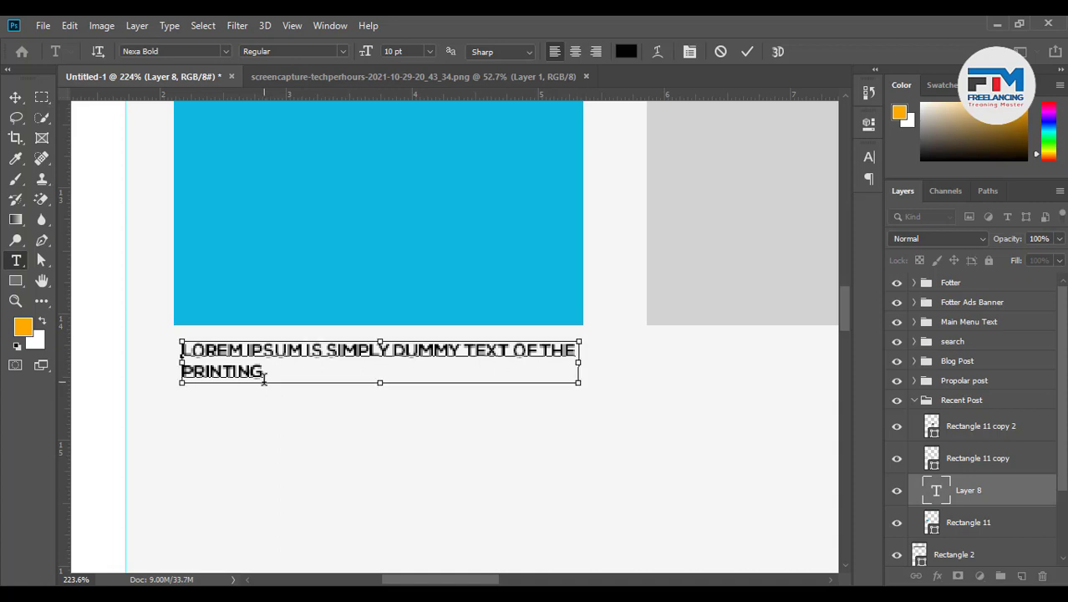
pyautogui.hotkey('ctrl', 'v')
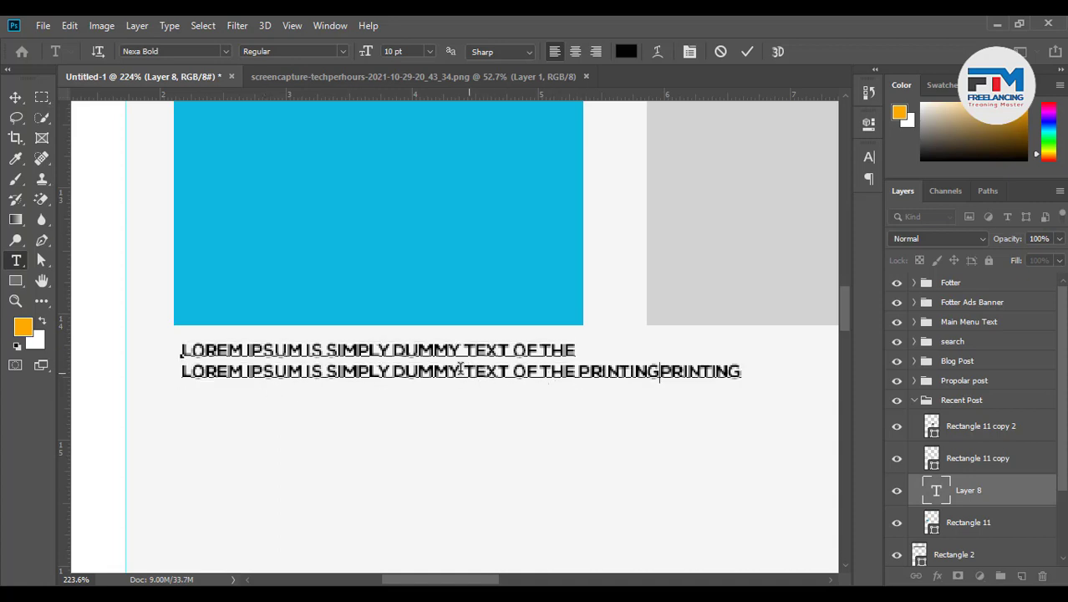
pyautogui.moveTo(461, 371); pyautogui.dragTo(830, 346)
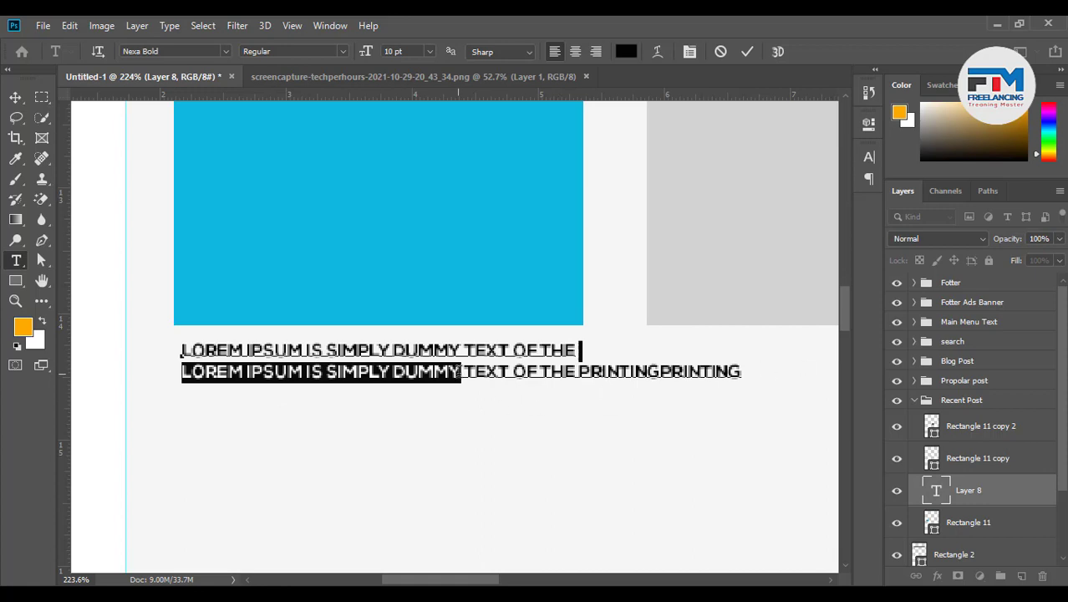
pyautogui.click(461, 372)
pyautogui.moveTo(392, 372); pyautogui.dragTo(742, 372)
pyautogui.click(460, 372)
pyautogui.moveTo(461, 371); pyautogui.dragTo(794, 377)
pyautogui.press('BackSpace')
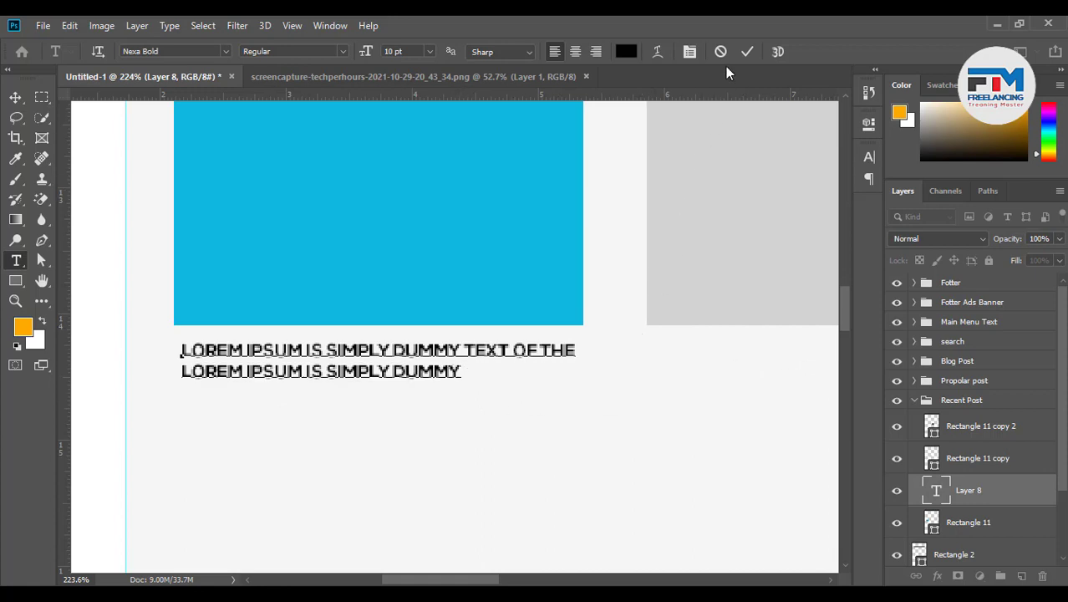
pyautogui.click(747, 53)
pyautogui.scroll(-2, 324, 382)
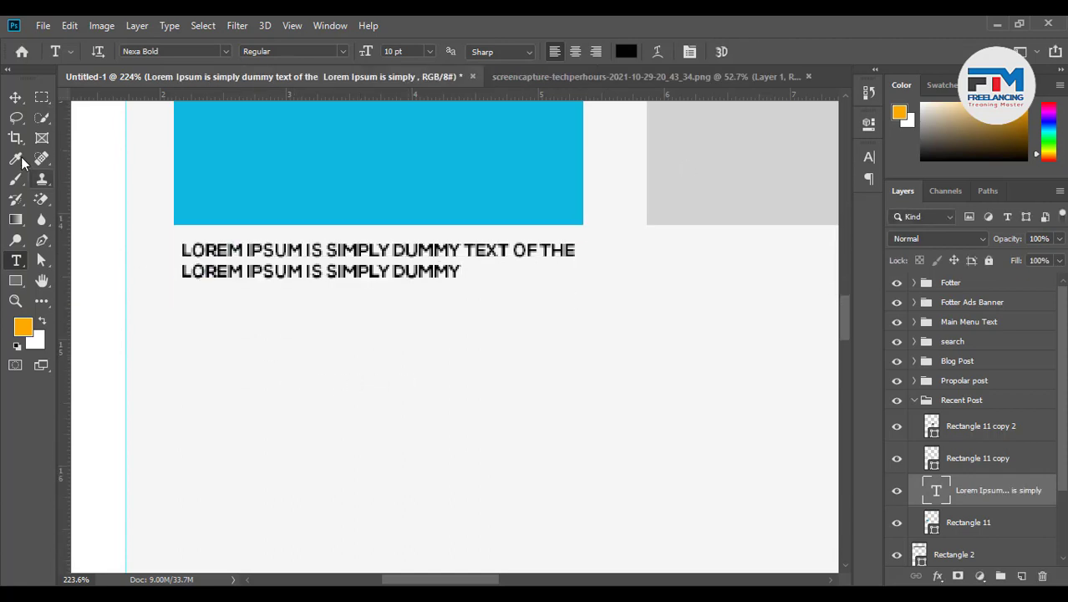
pyautogui.click(16, 98)
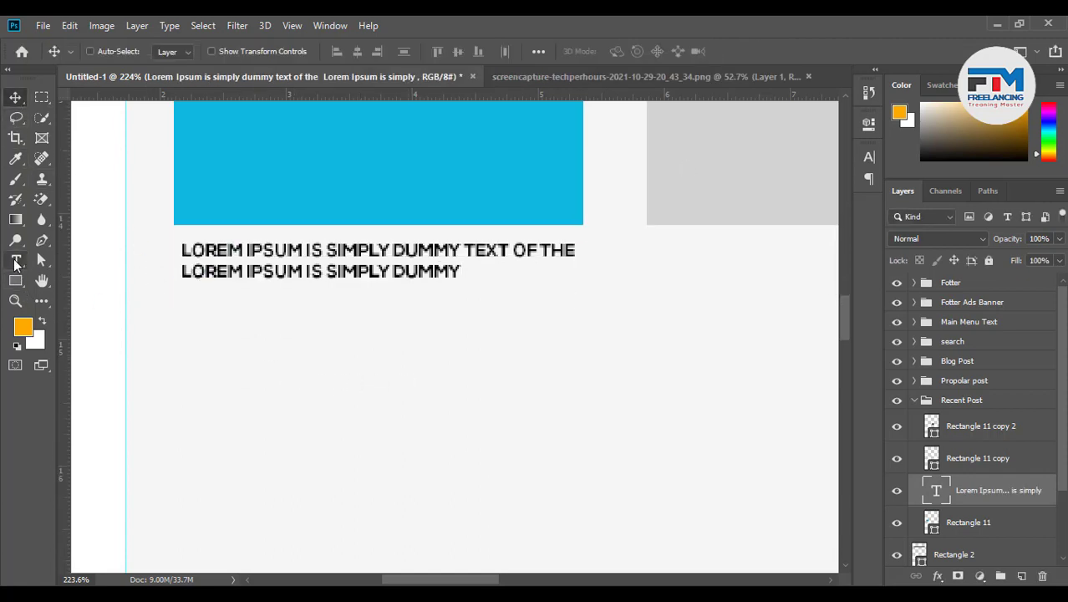
# Type a 'POST BY' byline followed by the author's name below the caption
pyautogui.click(15, 260)
pyautogui.click(187, 310)
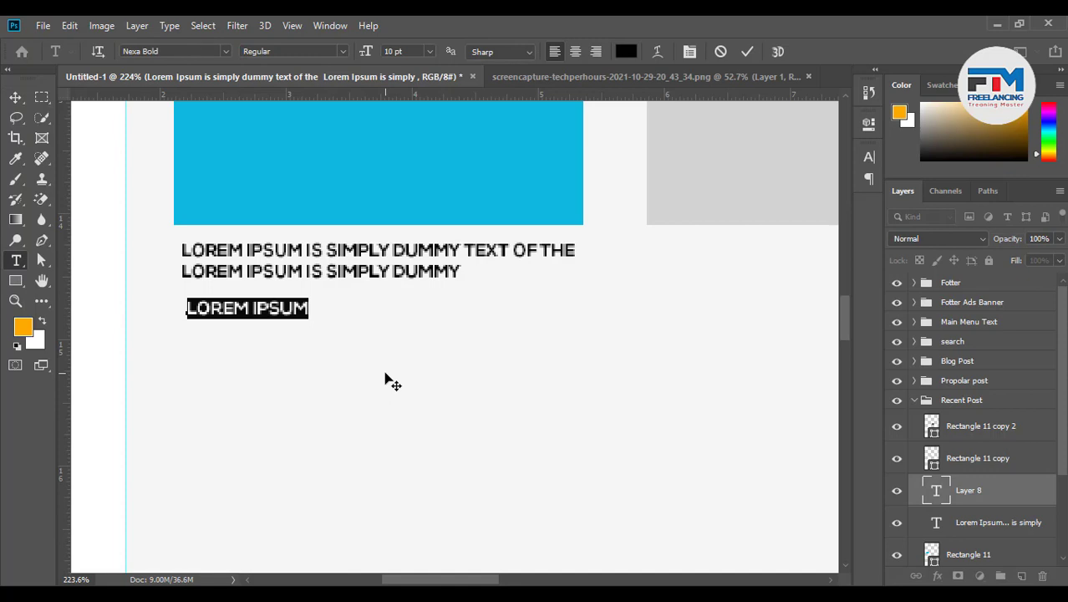
pyautogui.write('POST BY')
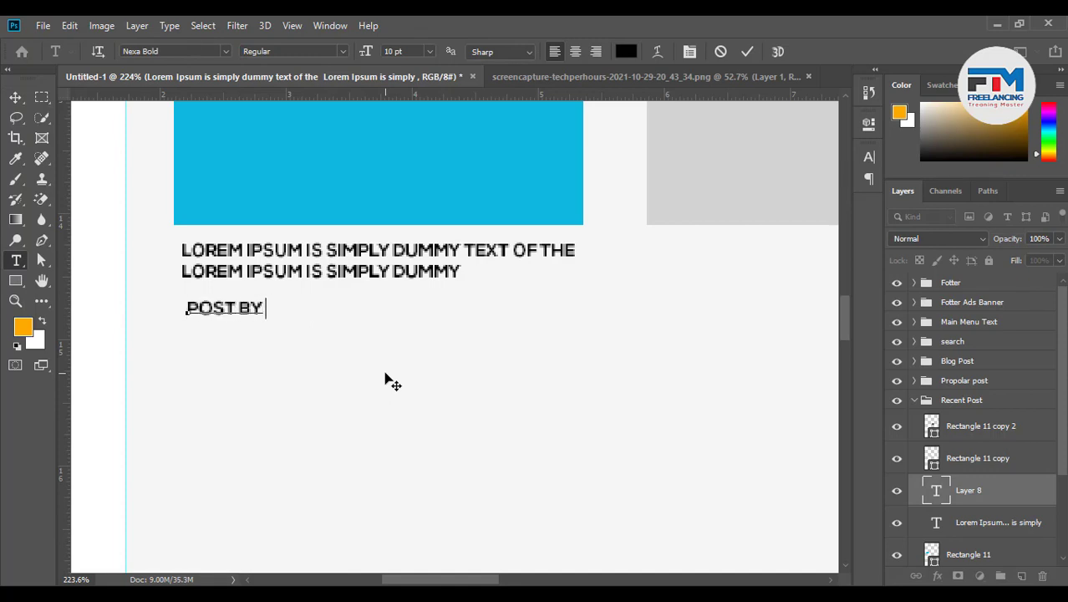
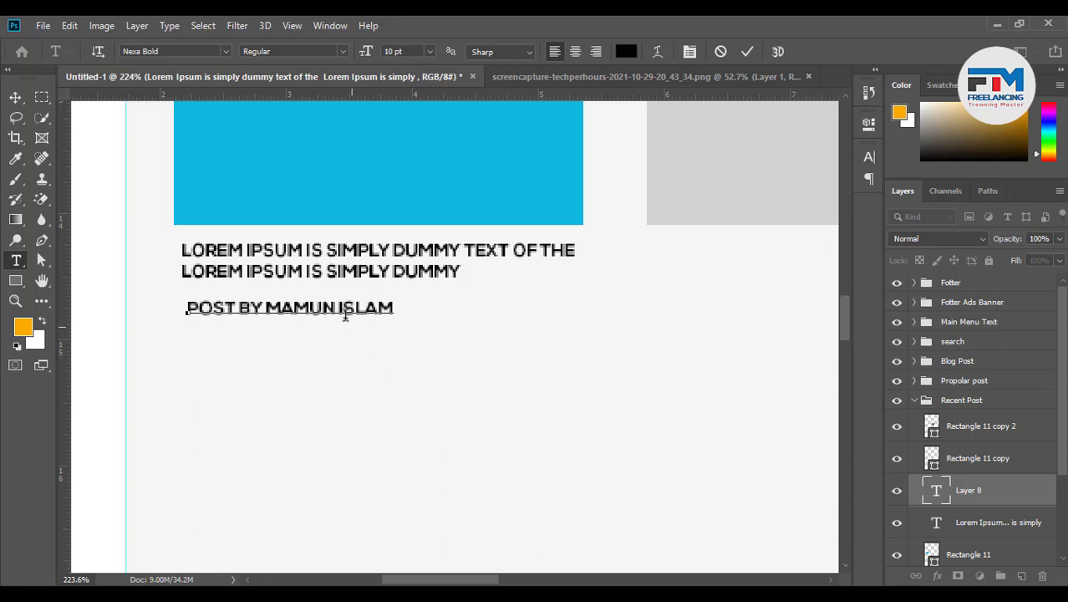
pyautogui.click(337, 308)
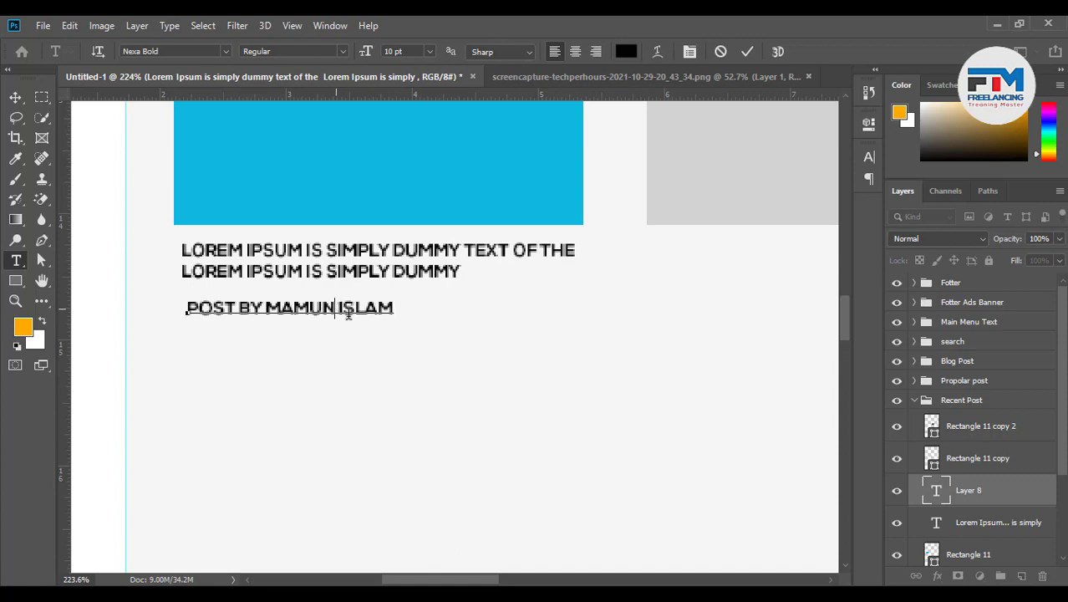
pyautogui.click(15, 97)
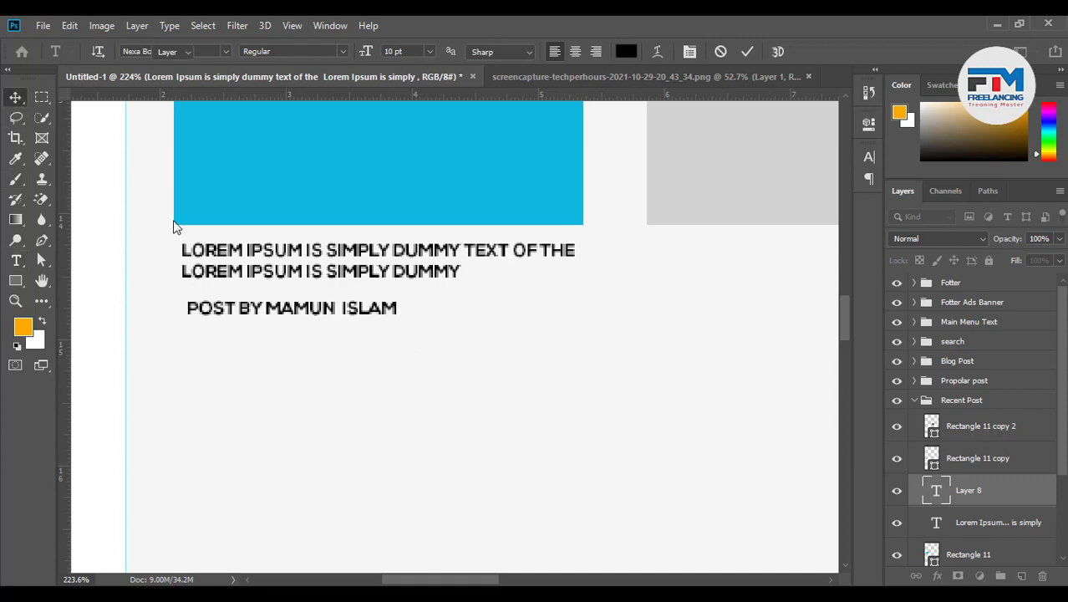
# Set the author's name in the byline to the Nexa Light font
pyautogui.doubleClick(263, 307)
pyautogui.moveTo(264, 307); pyautogui.dragTo(171, 308)
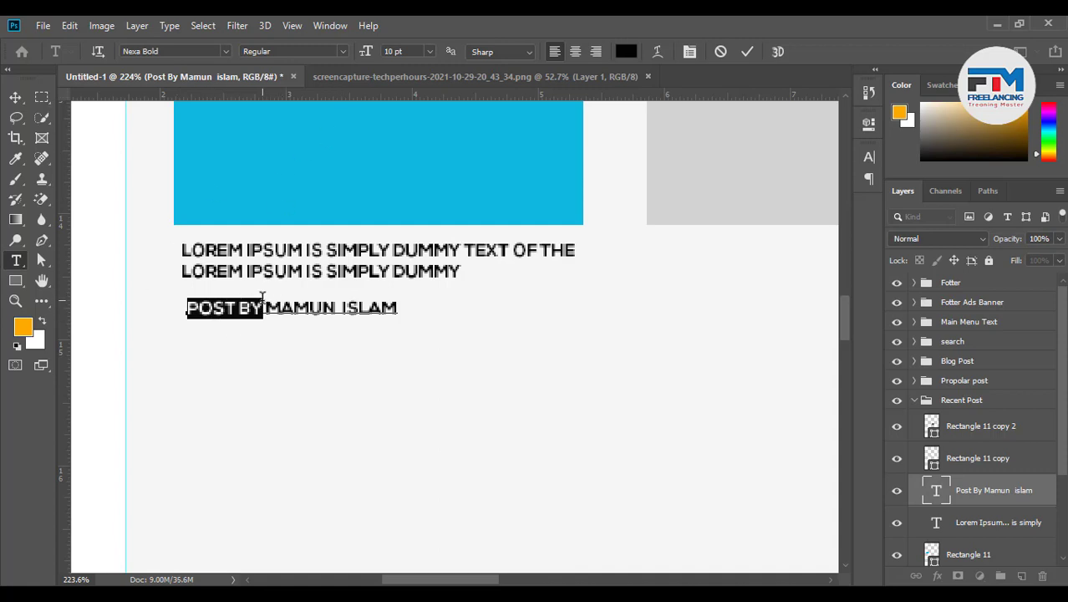
pyautogui.moveTo(262, 297); pyautogui.dragTo(501, 299)
pyautogui.click(165, 52)
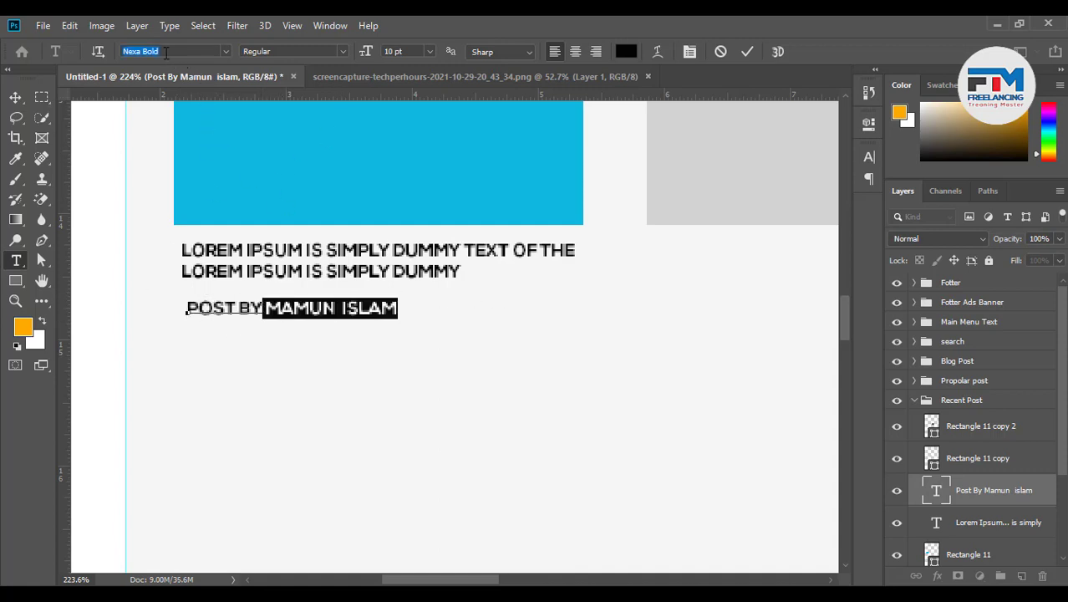
pyautogui.click(143, 52)
pyautogui.click(146, 52)
pyautogui.doubleClick(153, 51)
pyautogui.click(154, 50)
pyautogui.click(146, 48)
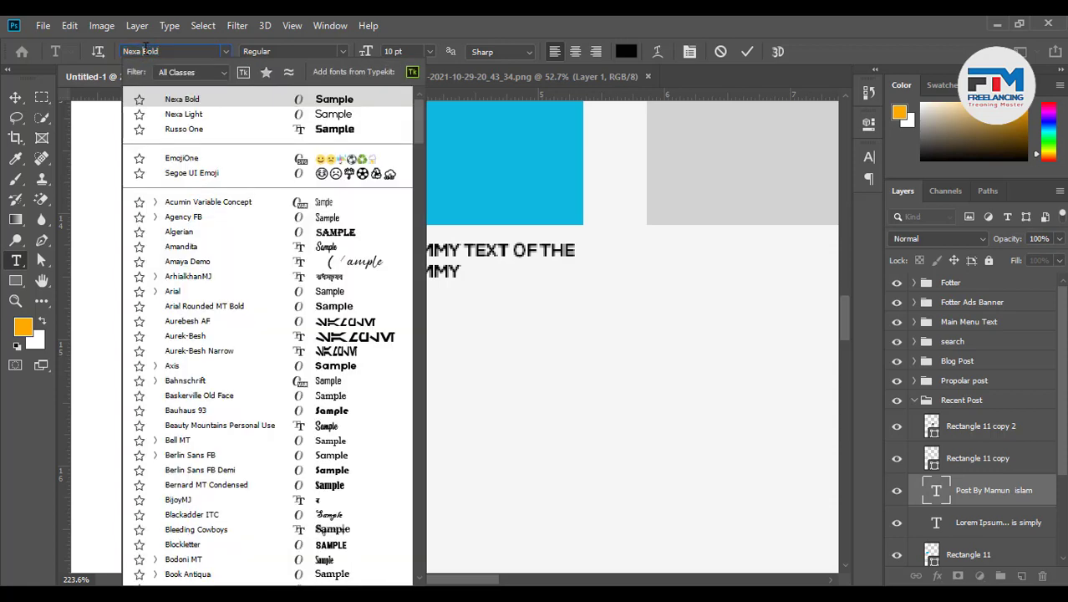
pyautogui.click(283, 115)
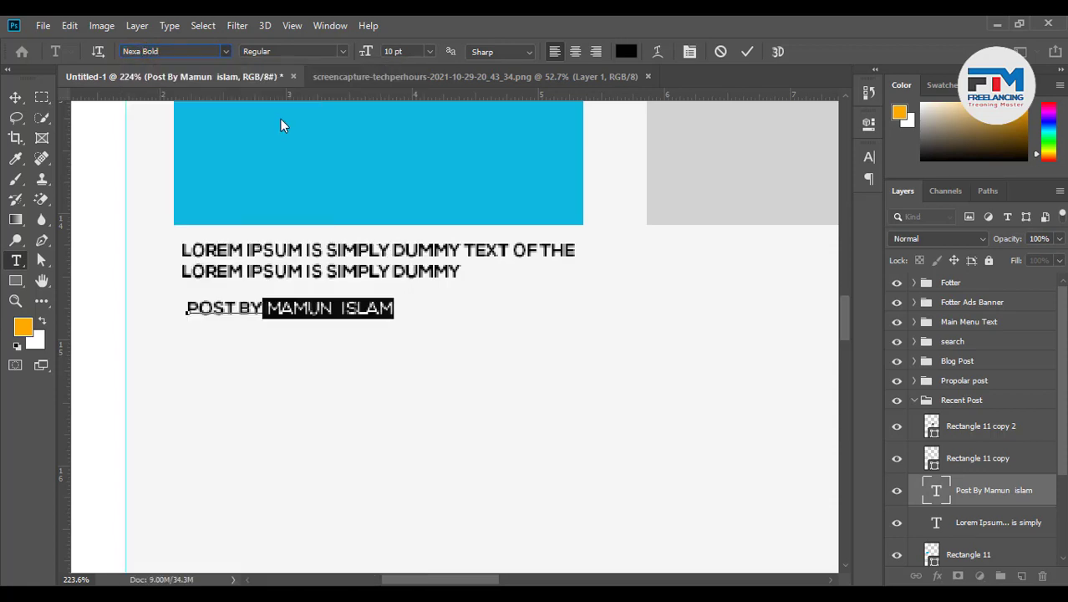
pyautogui.click(395, 309)
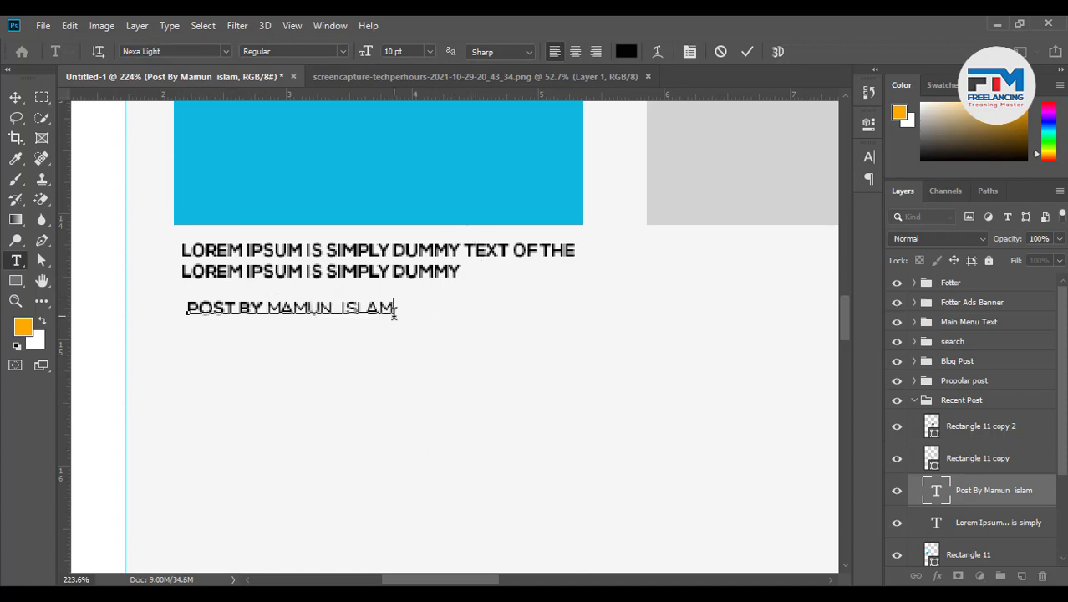
# Colour the author's name with the navigation bar's purple, sampled via eyedropper, and commit
pyautogui.moveTo(393, 310); pyautogui.dragTo(266, 316)
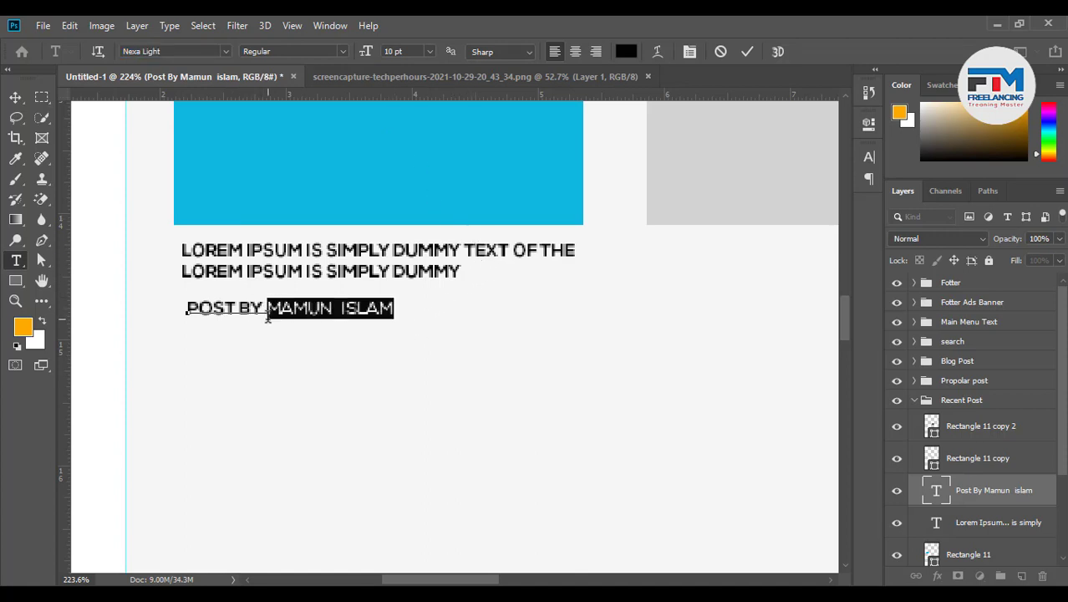
pyautogui.click(626, 52)
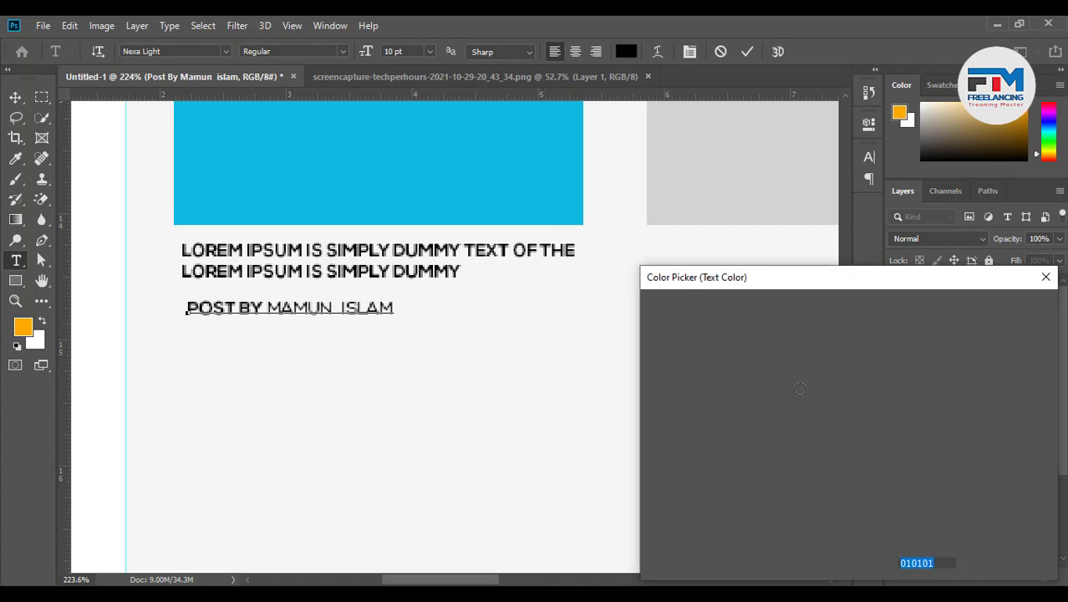
pyautogui.press('Return')
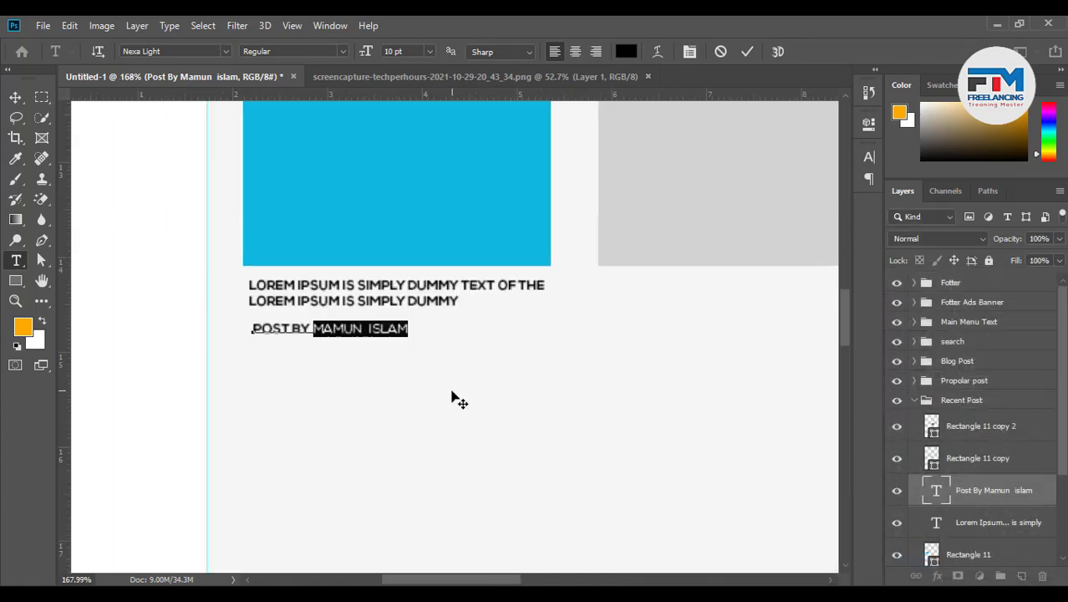
pyautogui.scroll(-5, 452, 398)
pyautogui.click(623, 53)
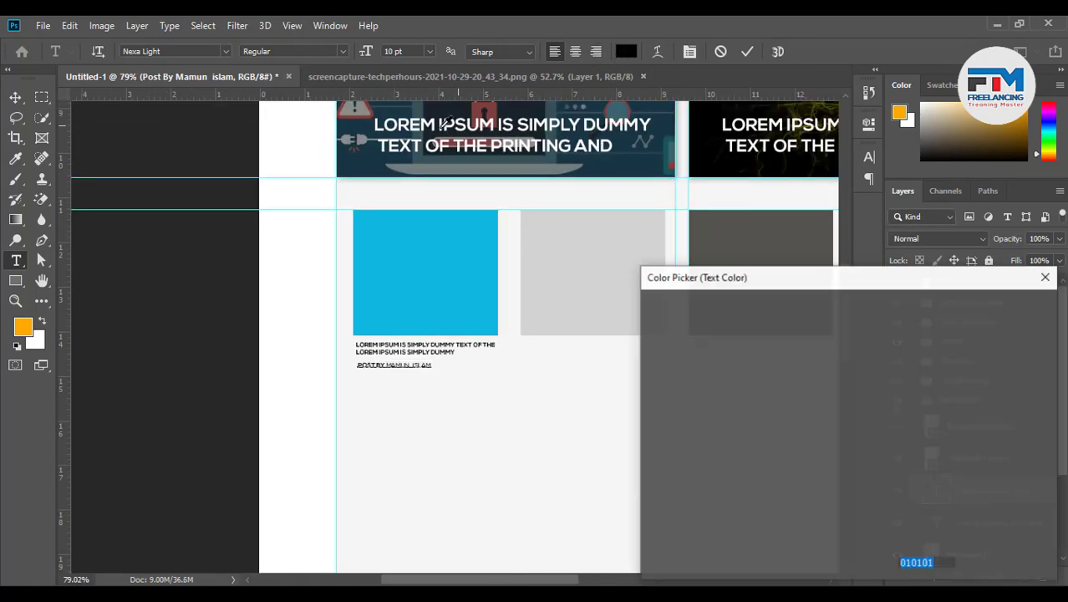
pyautogui.press('alt')
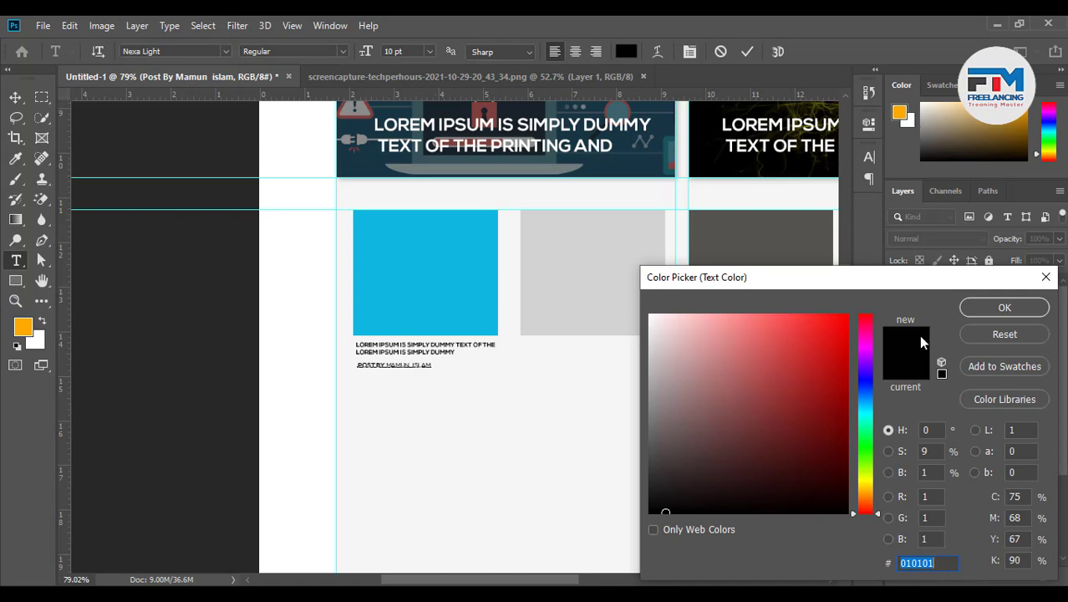
pyautogui.click(991, 311)
pyautogui.scroll(-4, 394, 369)
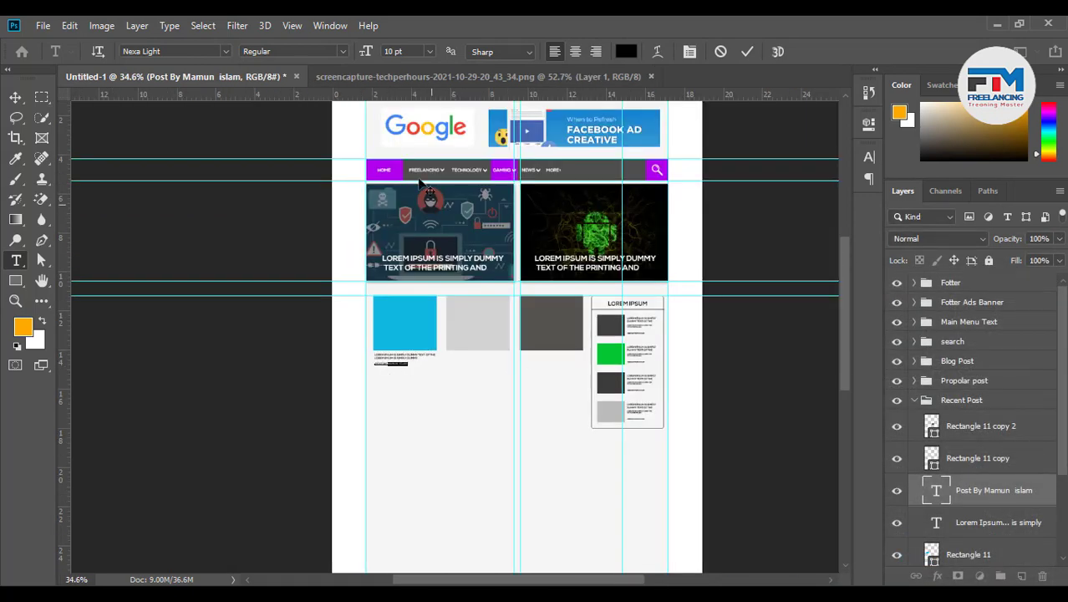
pyautogui.scroll(2, 448, 153)
pyautogui.click(626, 51)
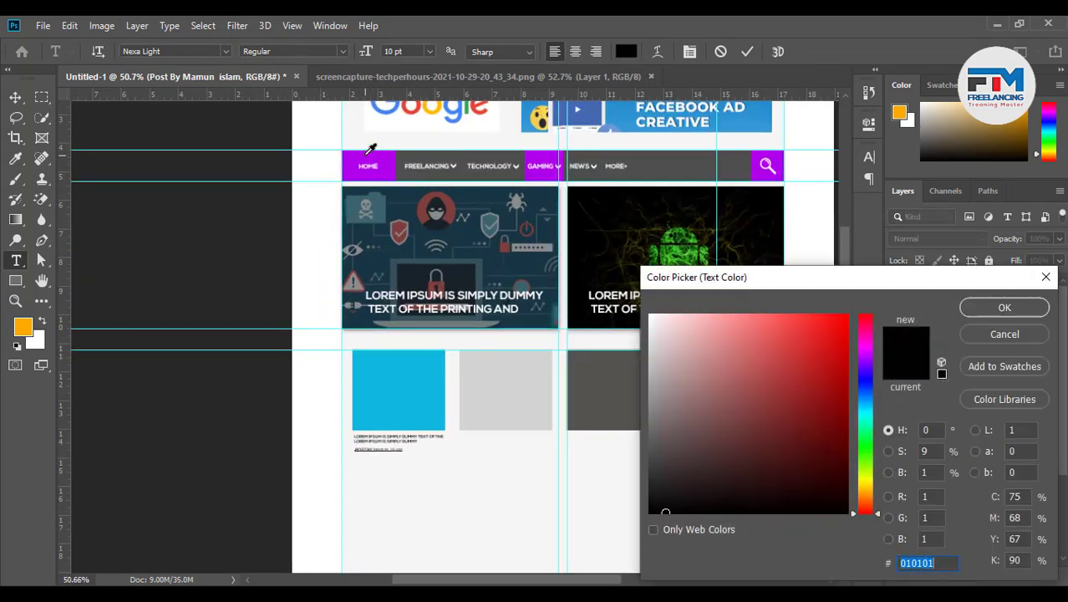
pyautogui.click(370, 159)
pyautogui.click(979, 313)
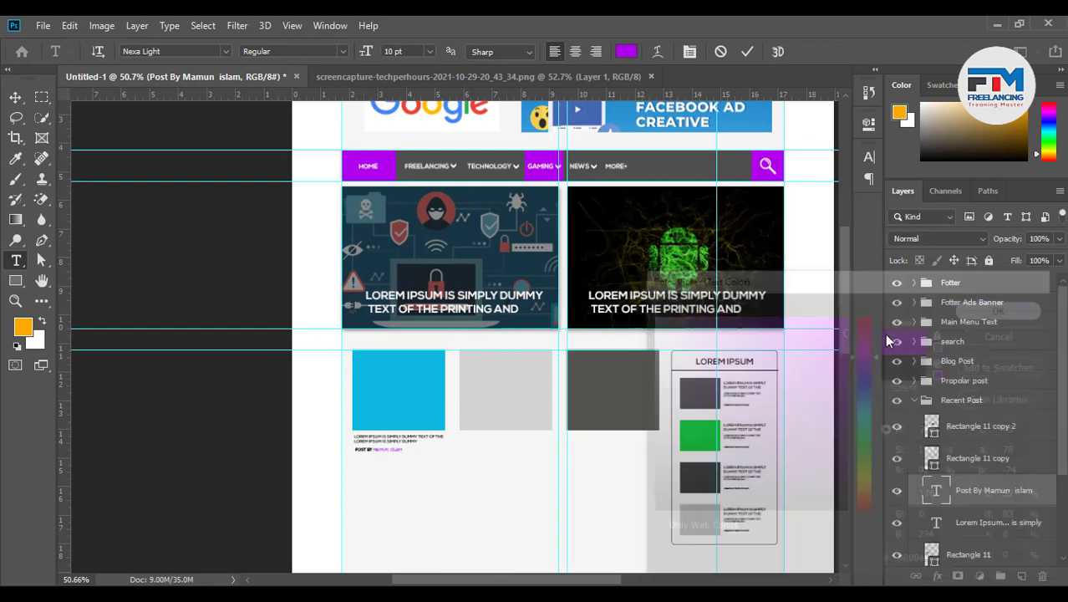
pyautogui.scroll(-2, 721, 109)
pyautogui.click(746, 54)
# Nudge the byline layer slightly lower beneath the caption
pyautogui.press('v')
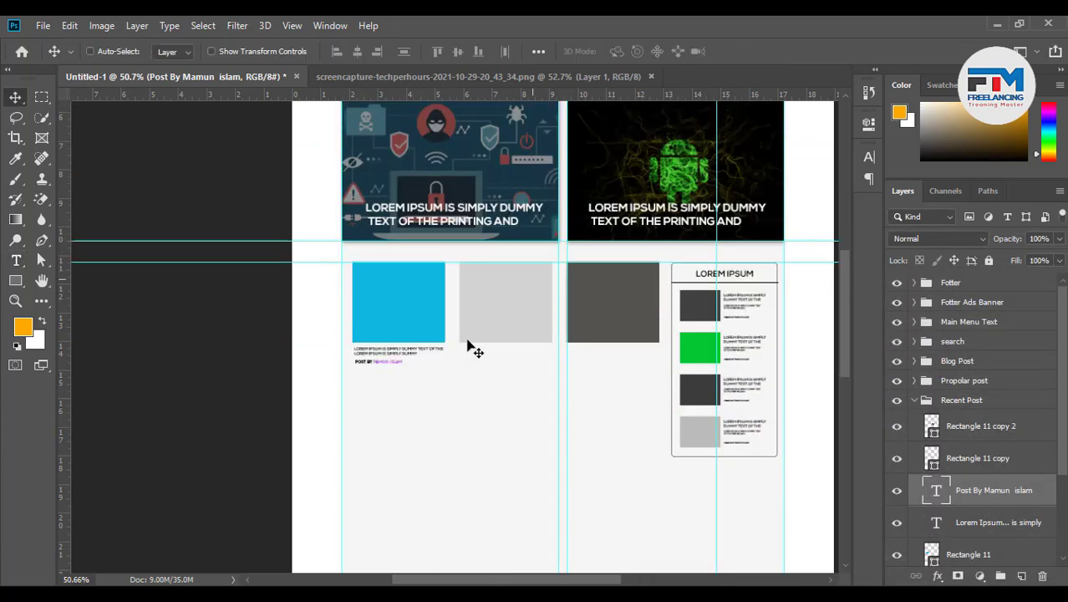
pyautogui.scroll(4, 467, 348)
pyautogui.scroll(-2, 447, 343)
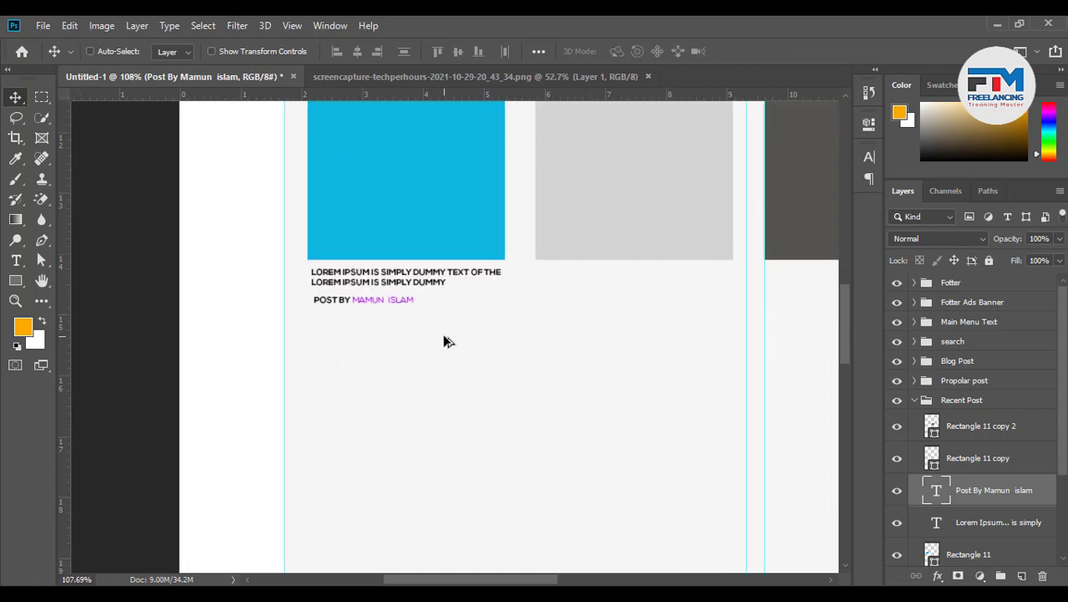
pyautogui.scroll(2, 394, 271)
pyautogui.scroll(1, 393, 271)
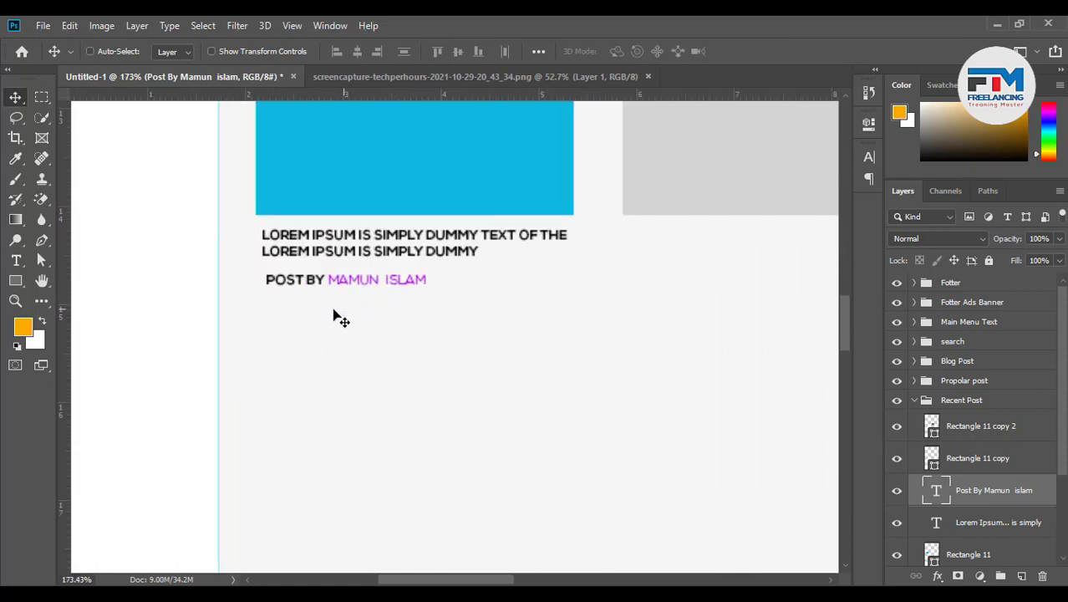
pyautogui.moveTo(325, 287); pyautogui.dragTo(334, 296)
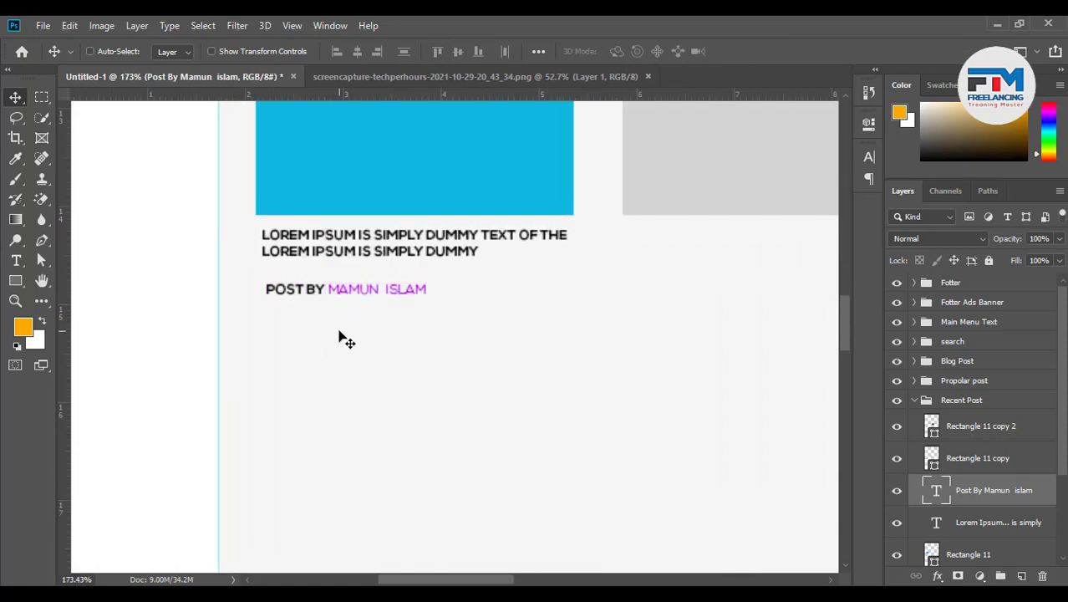
pyautogui.scroll(-1, 338, 338)
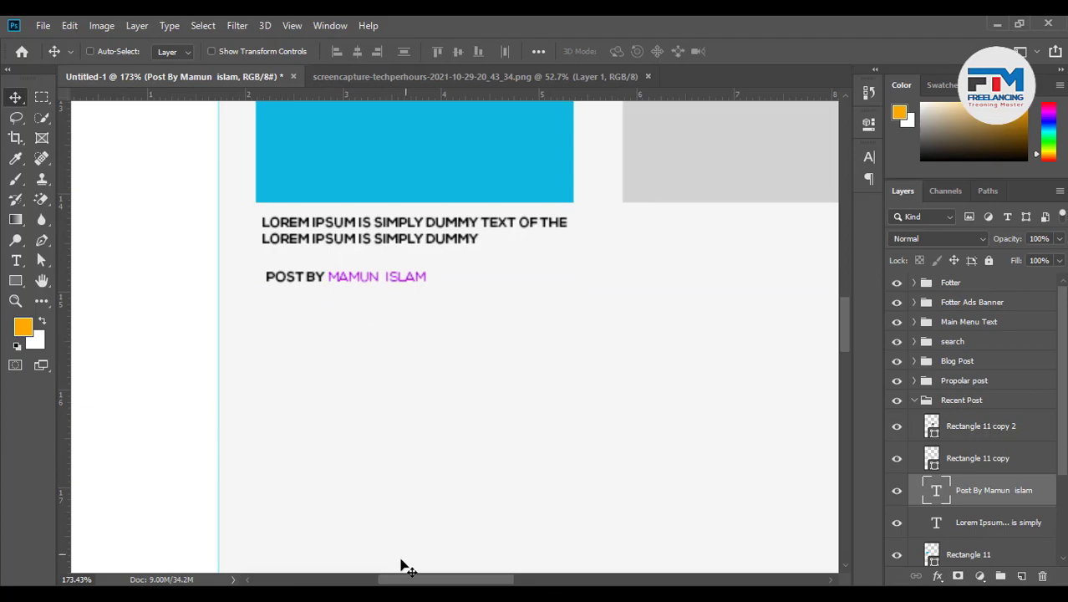
pyautogui.click(403, 594)
# Study a post date line in TechPerHours' Recently Updated cards, then minimize Chrome
pyautogui.scroll(1, 479, 185)
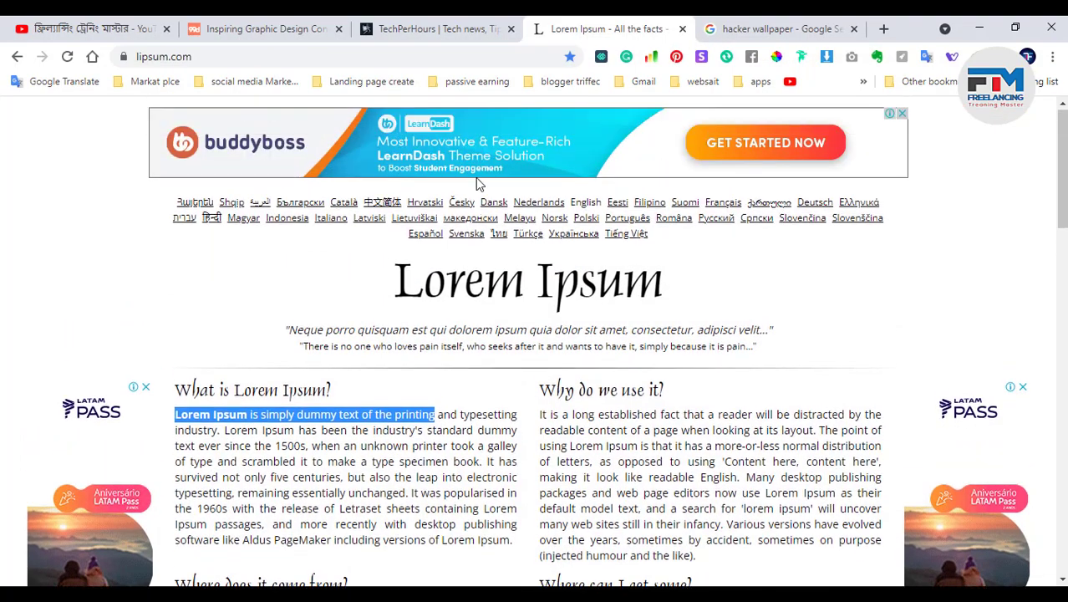
pyautogui.scroll(-2, 451, 384)
pyautogui.scroll(-5, 450, 384)
pyautogui.scroll(-10, 451, 385)
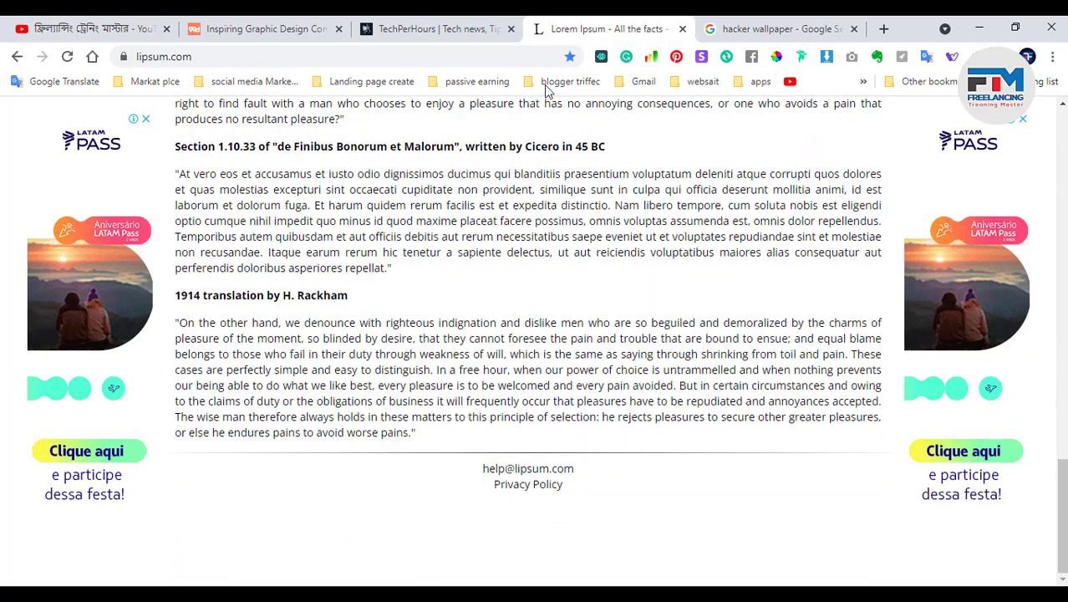
pyautogui.click(435, 28)
pyautogui.scroll(-2, 418, 409)
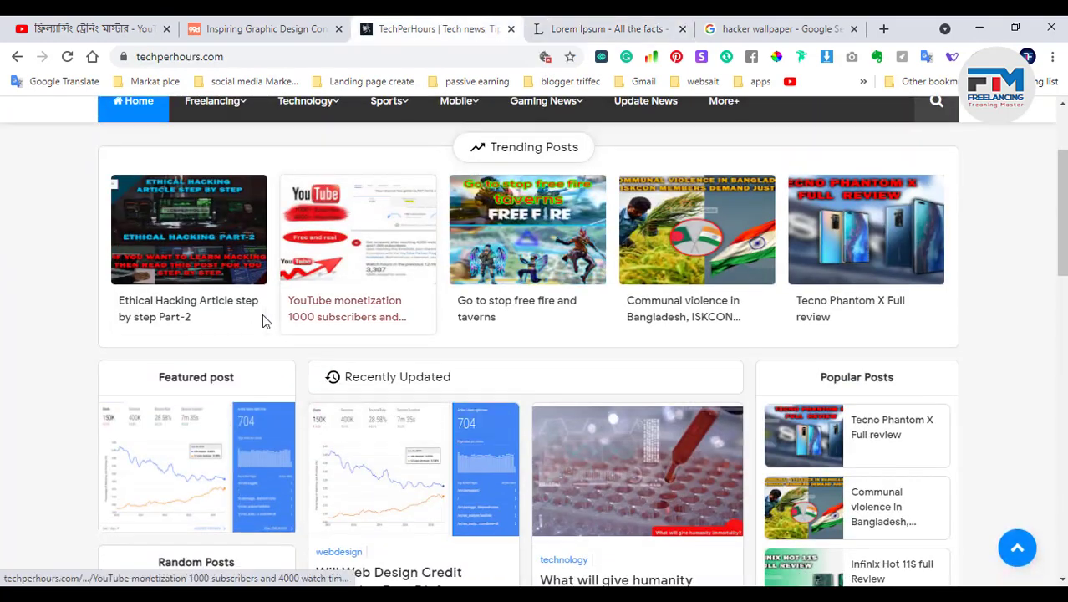
pyautogui.scroll(-6, 305, 386)
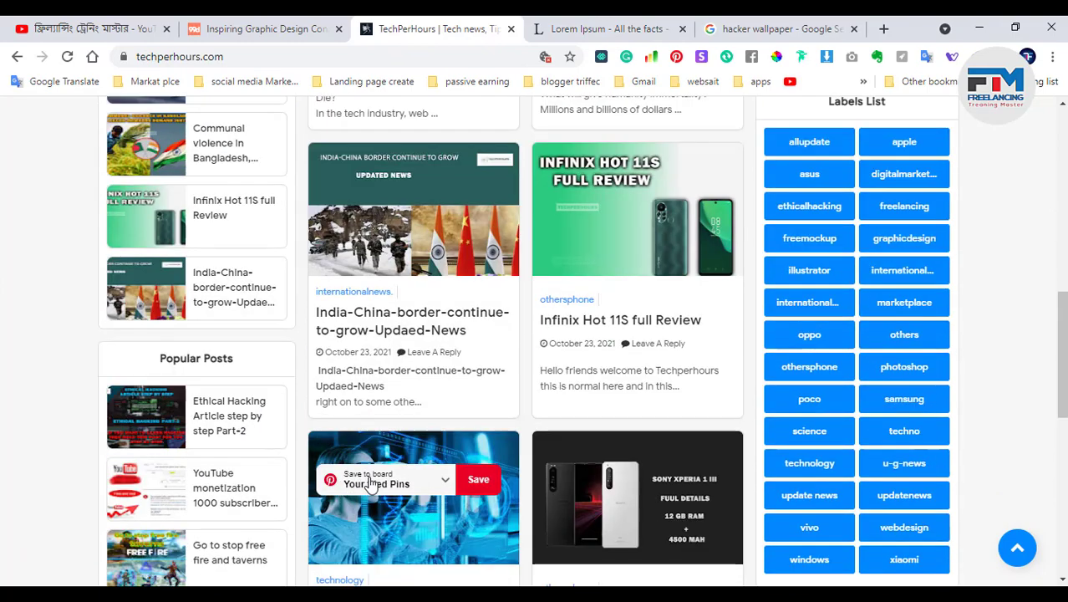
pyautogui.scroll(4, 372, 452)
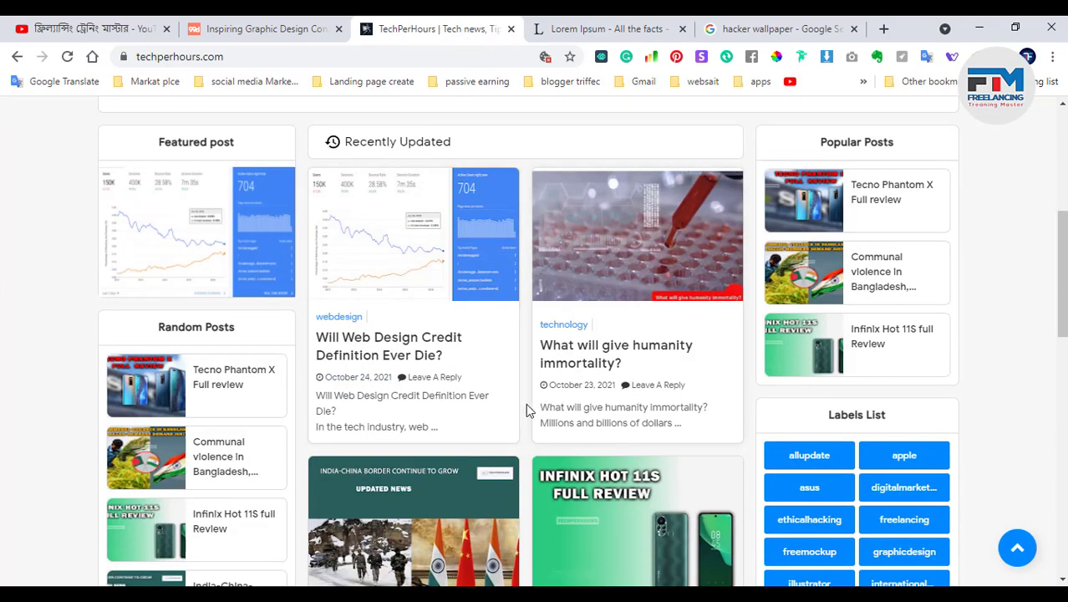
pyautogui.moveTo(319, 381); pyautogui.dragTo(398, 378)
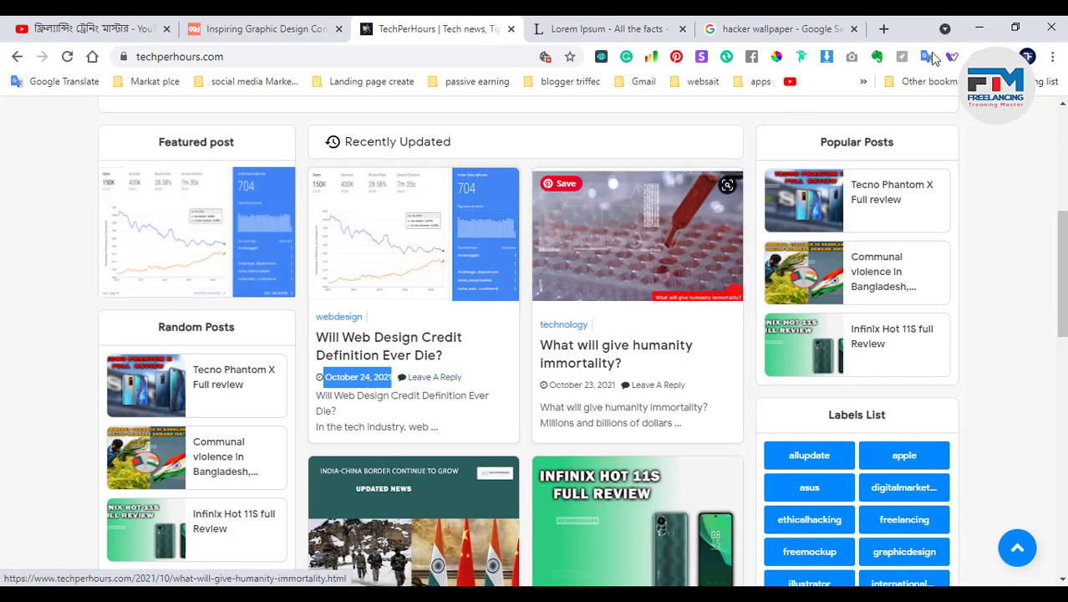
pyautogui.click(975, 26)
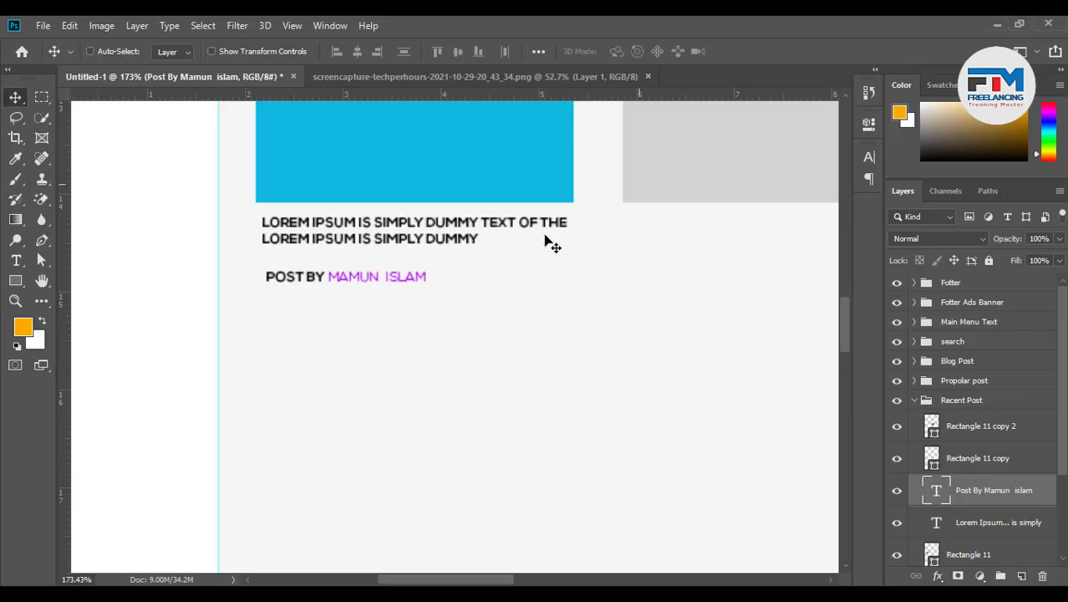
# Duplicate the byline and turn the copy into 'OCTOBER 24, 2021' in Nexa Light 8 pt
pyautogui.scroll(1, 314, 281)
pyautogui.moveTo(308, 284); pyautogui.dragTo(298, 275)
pyautogui.press('t')
pyautogui.tripleClick(297, 267)
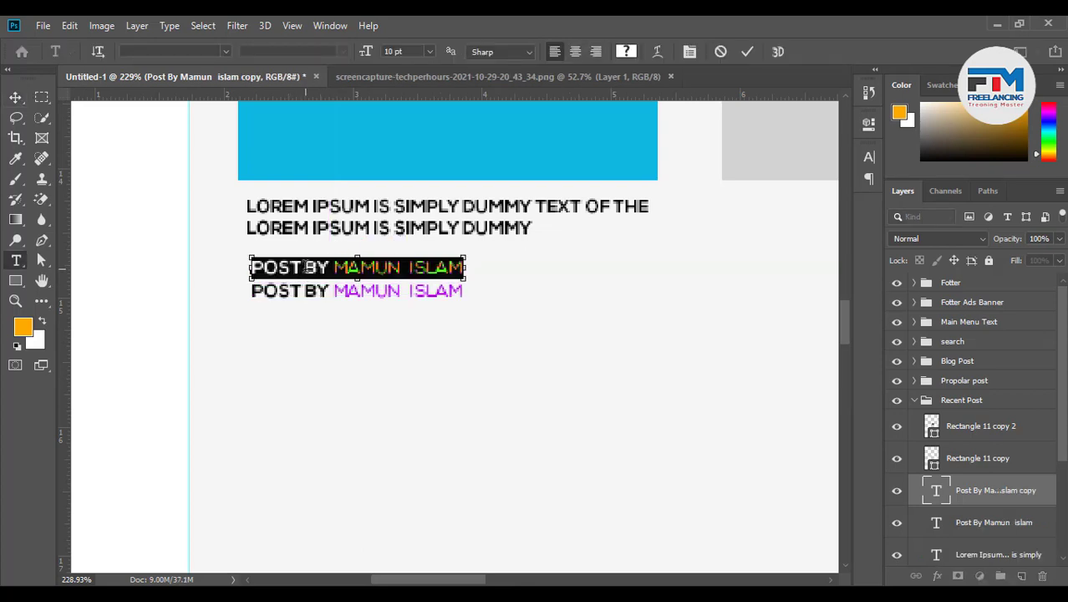
pyautogui.write('OCTOBER 24, 2021')
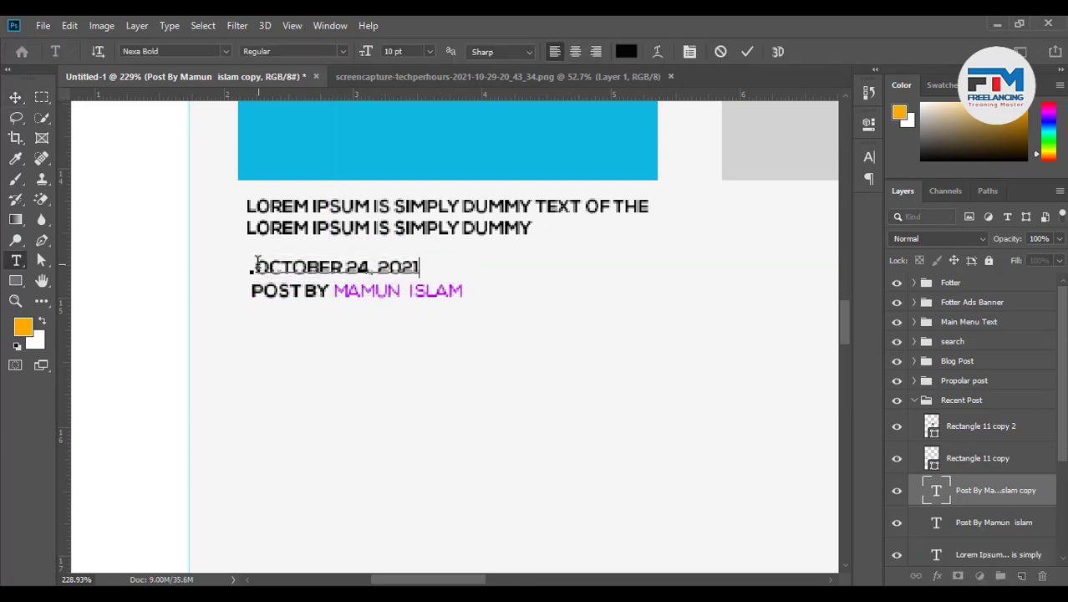
pyautogui.press('Delete')
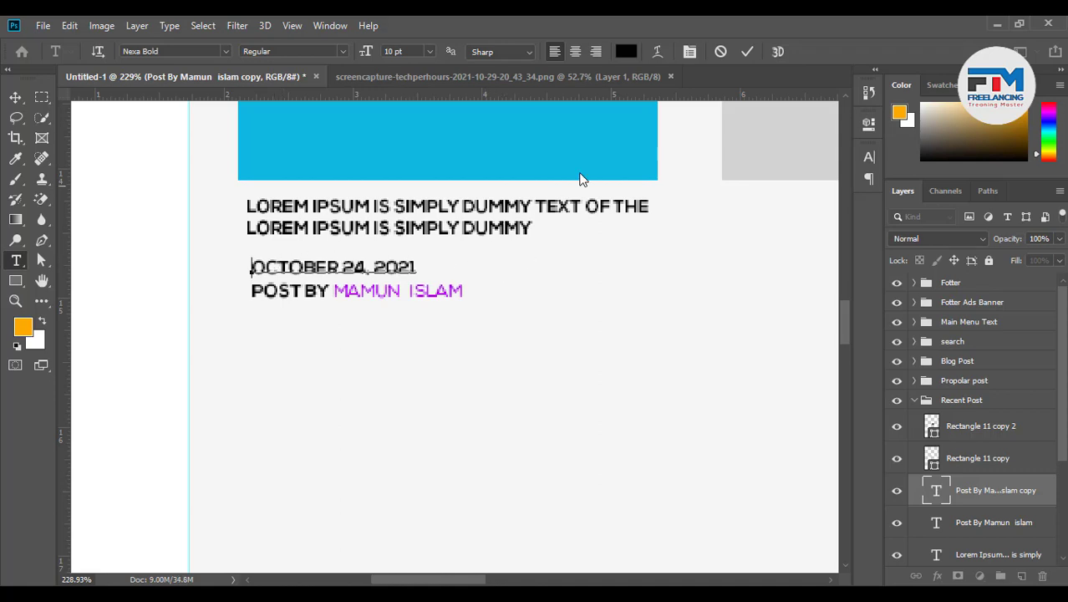
pyautogui.moveTo(418, 266); pyautogui.dragTo(230, 187)
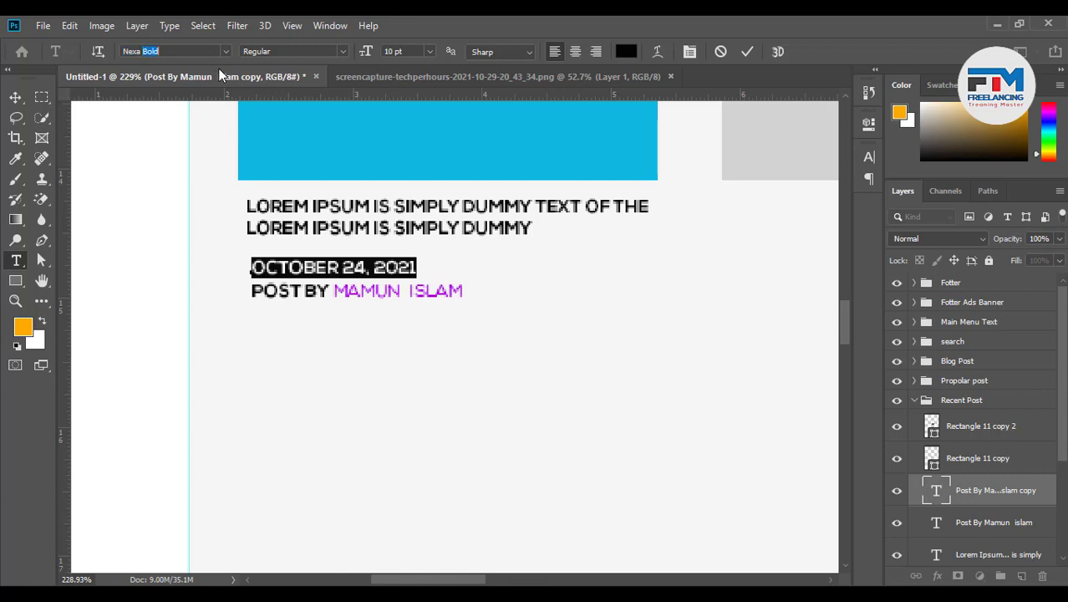
pyautogui.press('BackSpace')
pyautogui.click(215, 116)
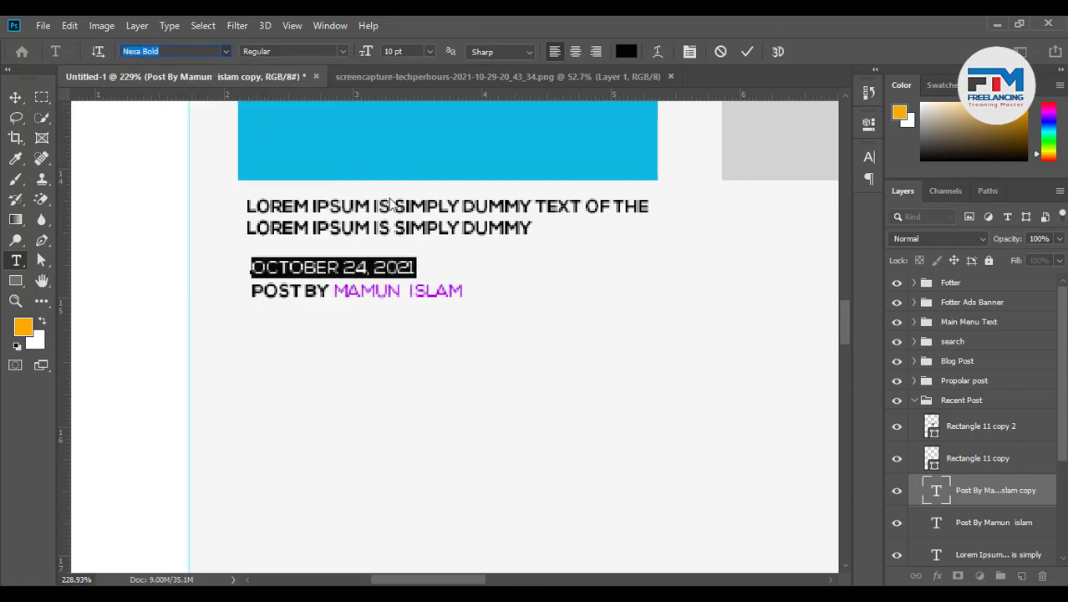
pyautogui.press('Down')
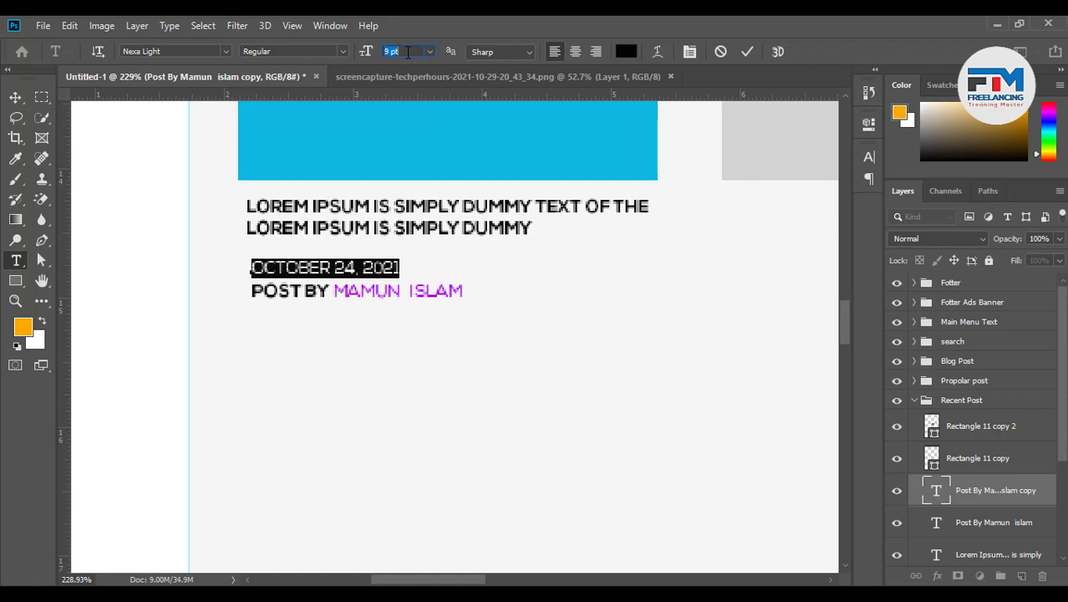
pyautogui.press('Down')
# Commit the date and move it together with the byline slightly upward
pyautogui.click(747, 51)
pyautogui.press('v')
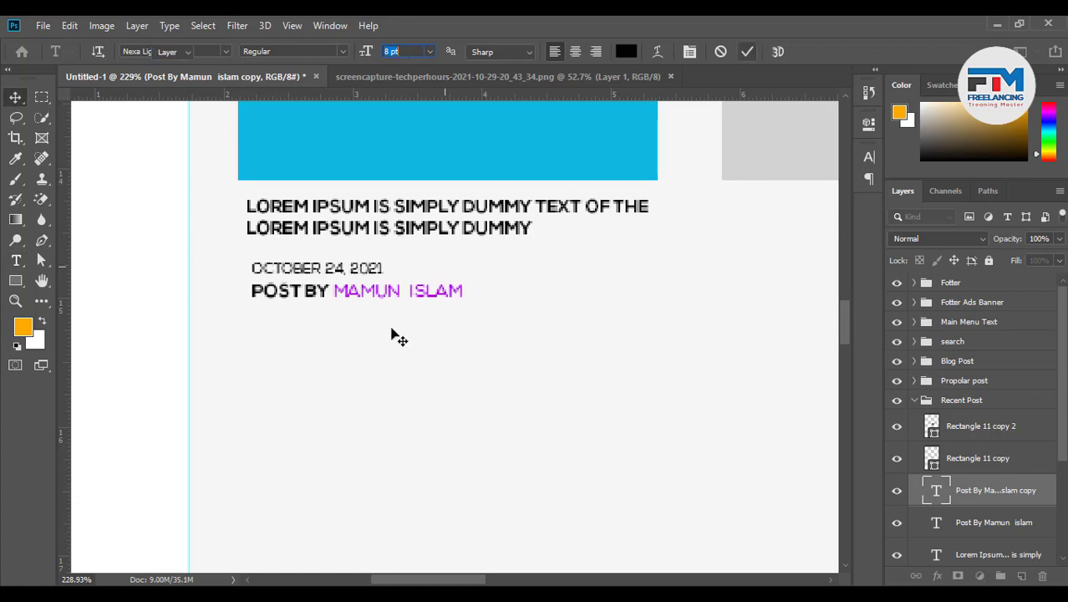
pyautogui.scroll(-3, 375, 353)
pyautogui.scroll(-2, 374, 356)
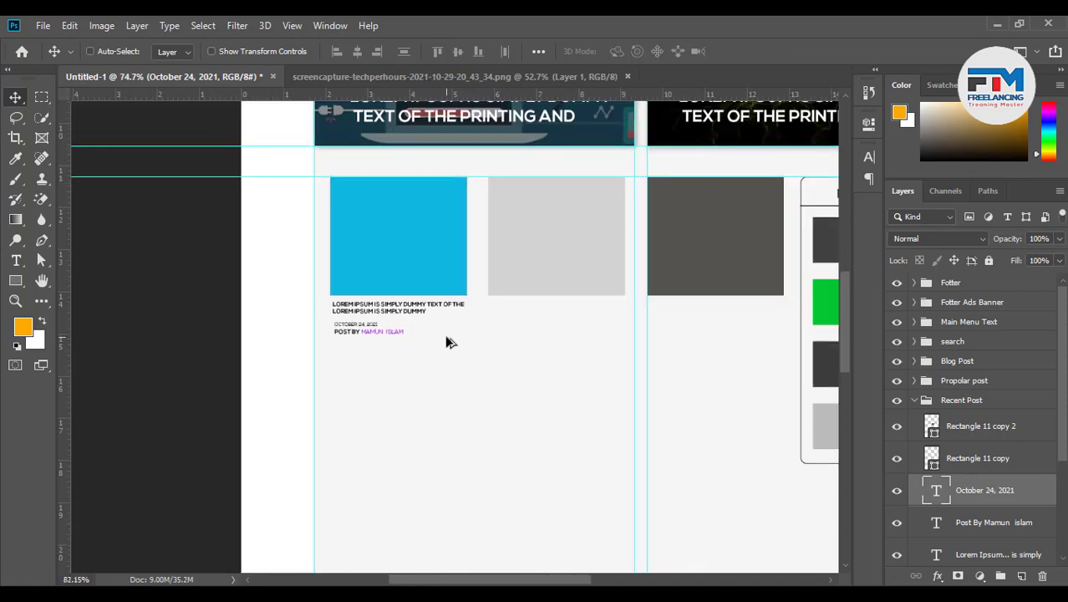
pyautogui.scroll(1, 452, 341)
pyautogui.keyDown('shift'); pyautogui.click(958, 524); pyautogui.keyUp('shift')
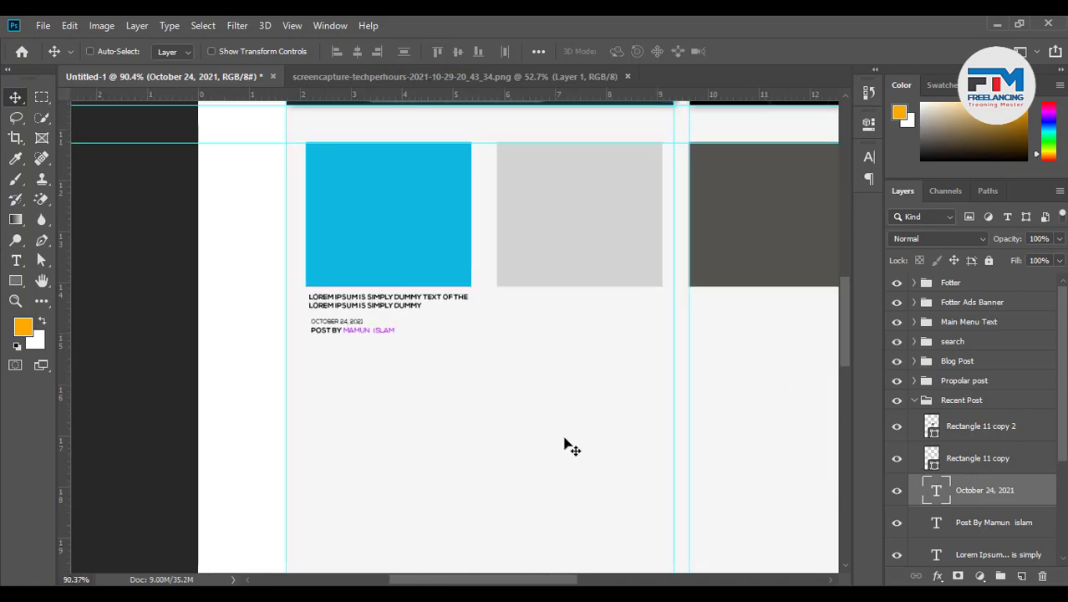
pyautogui.moveTo(565, 441); pyautogui.dragTo(565, 436)
pyautogui.scroll(3, 452, 333)
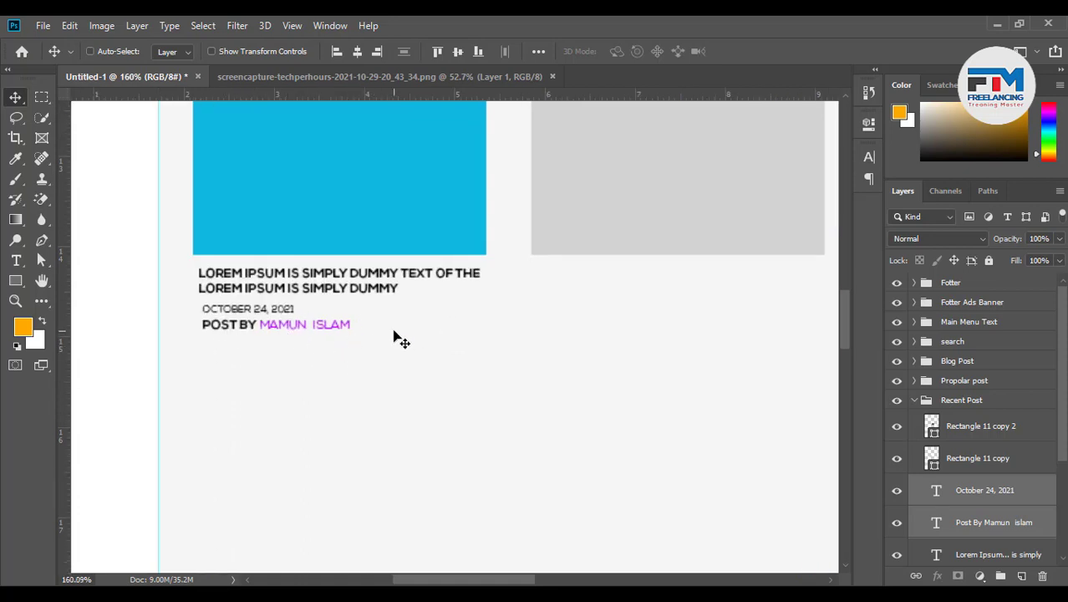
pyautogui.scroll(1, 263, 328)
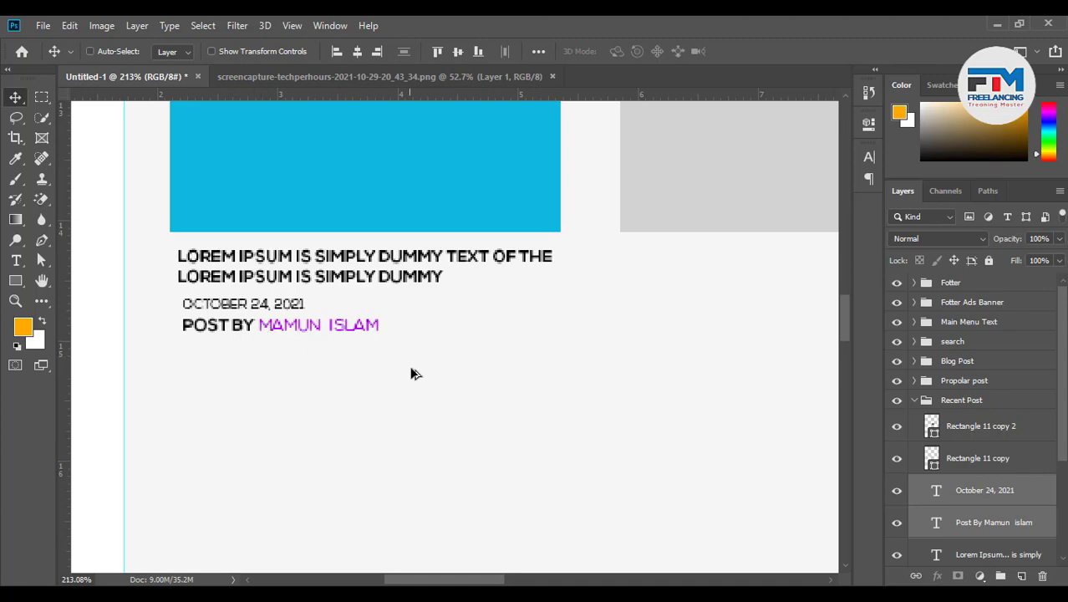
pyautogui.scroll(-2, 413, 372)
# Recolour the headline text dark grey and commit the edit
pyautogui.scroll(-1, 348, 398)
pyautogui.scroll(1, 453, 360)
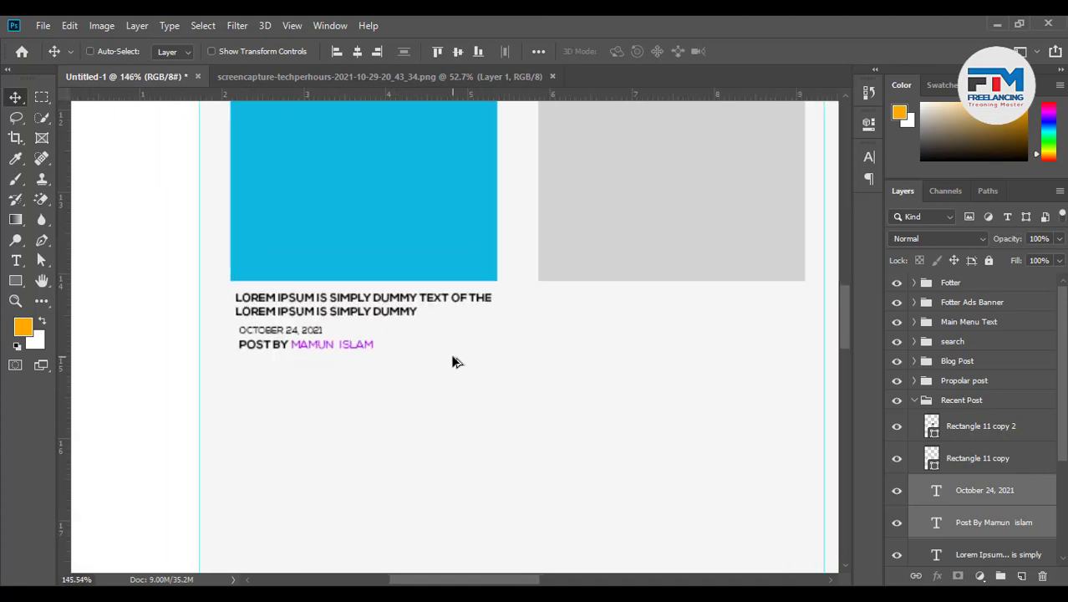
pyautogui.scroll(-2, 453, 361)
pyautogui.scroll(-2, 300, 396)
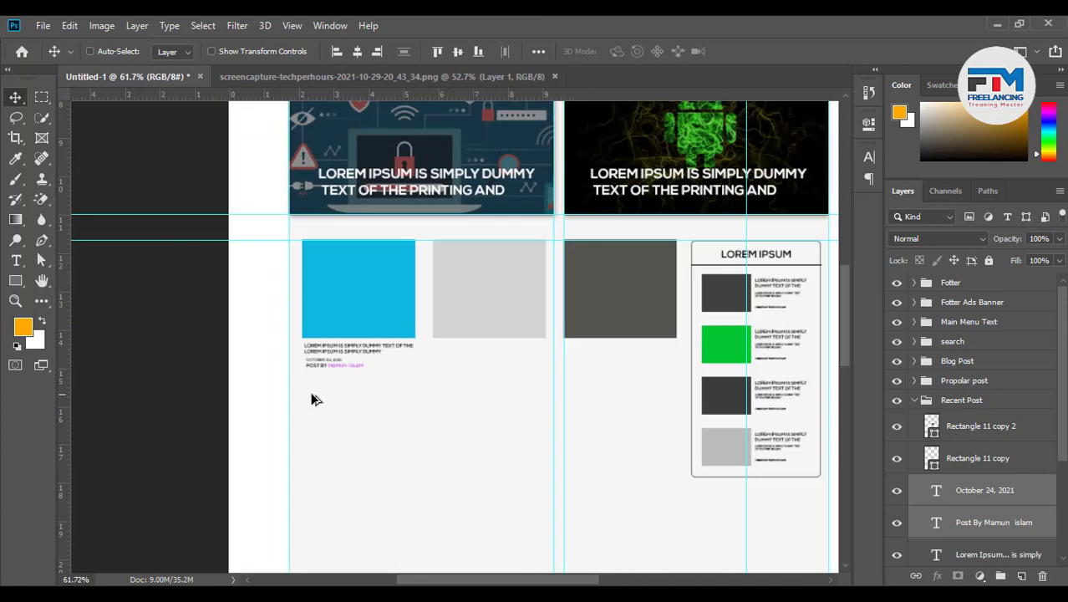
pyautogui.scroll(2, 401, 370)
pyautogui.scroll(1, 378, 368)
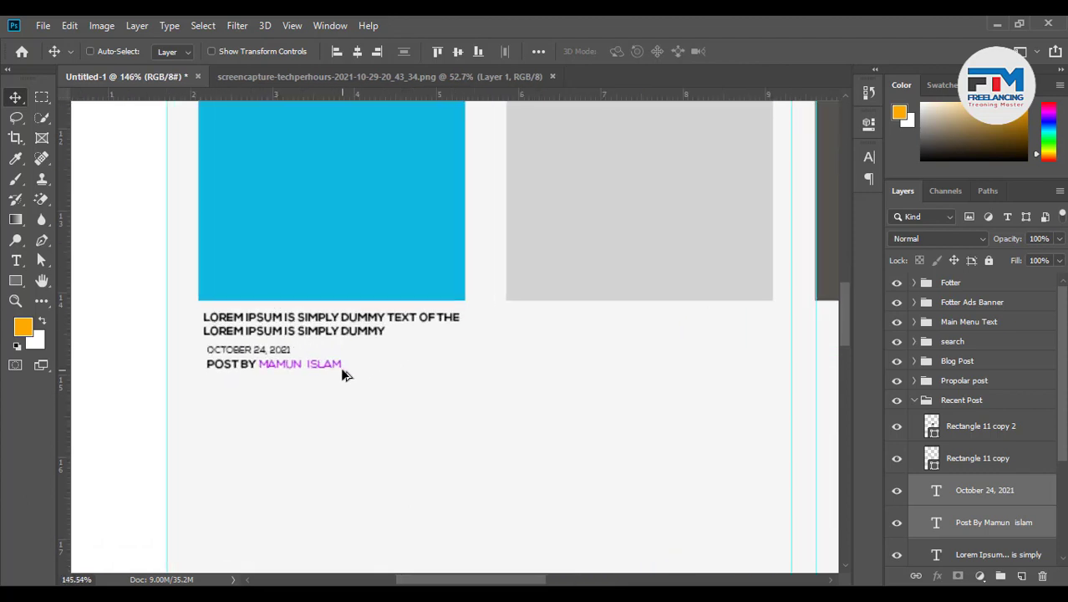
pyautogui.scroll(-1, 299, 400)
pyautogui.scroll(2, 299, 402)
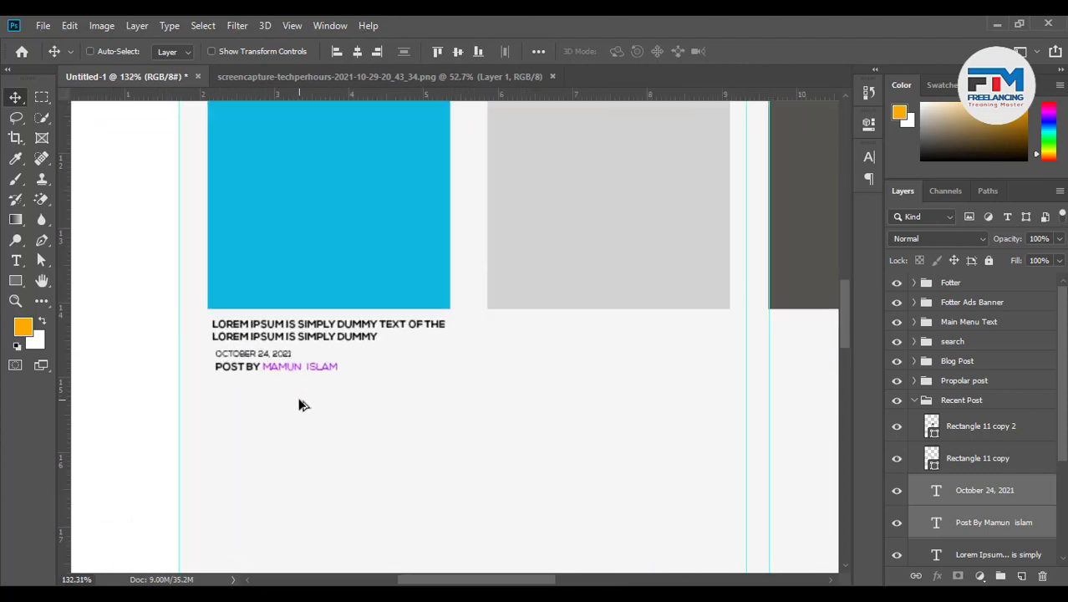
pyautogui.scroll(1, 309, 387)
pyautogui.keyDown('ctrl'); pyautogui.click(310, 311); pyautogui.keyUp('ctrl')
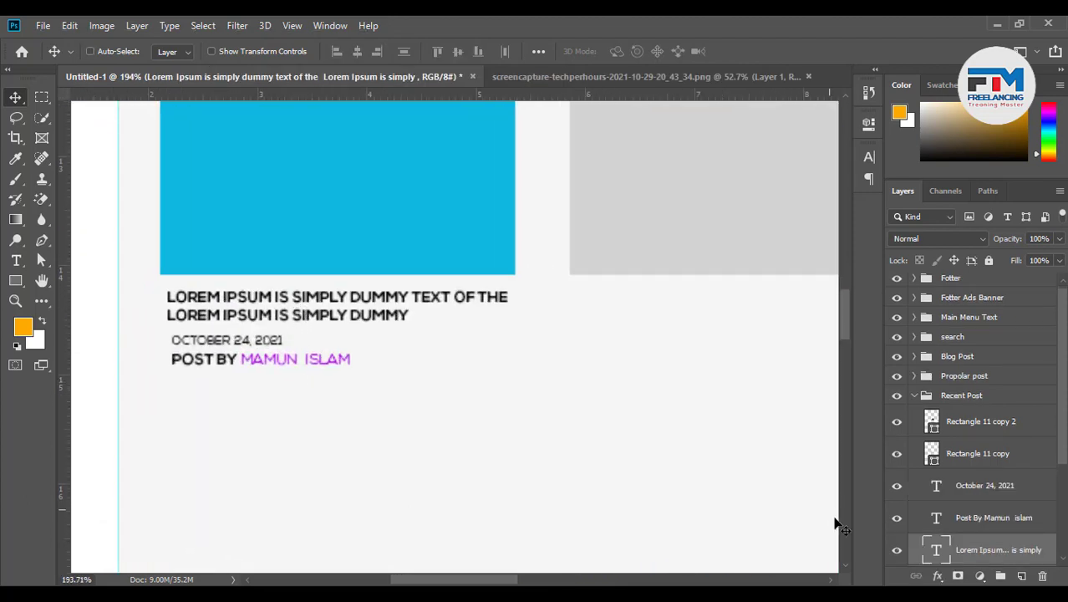
pyautogui.doubleClick(932, 553)
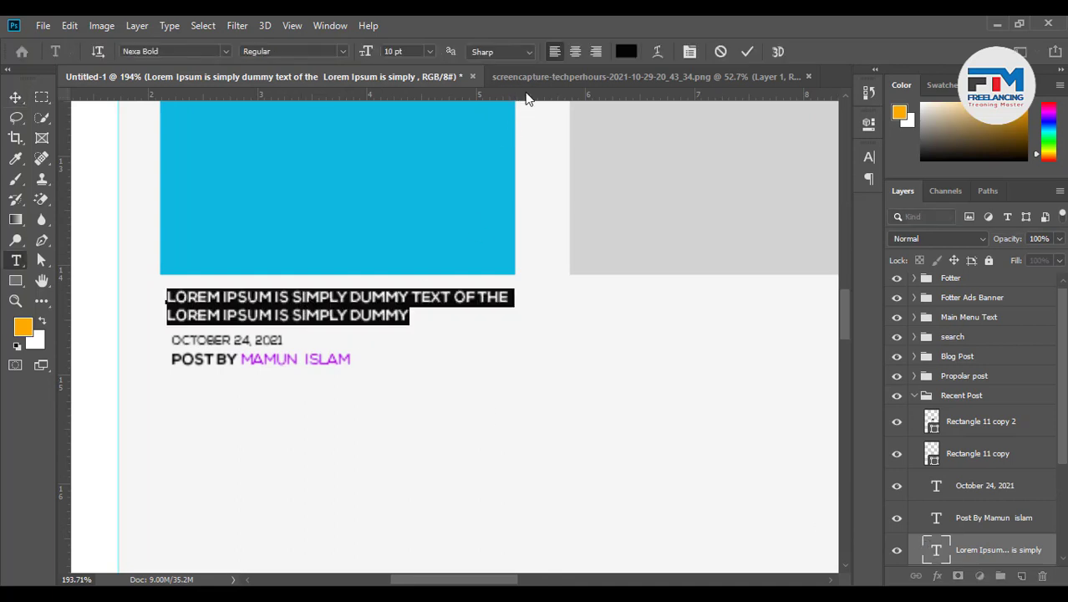
pyautogui.click(626, 52)
pyautogui.click(652, 472)
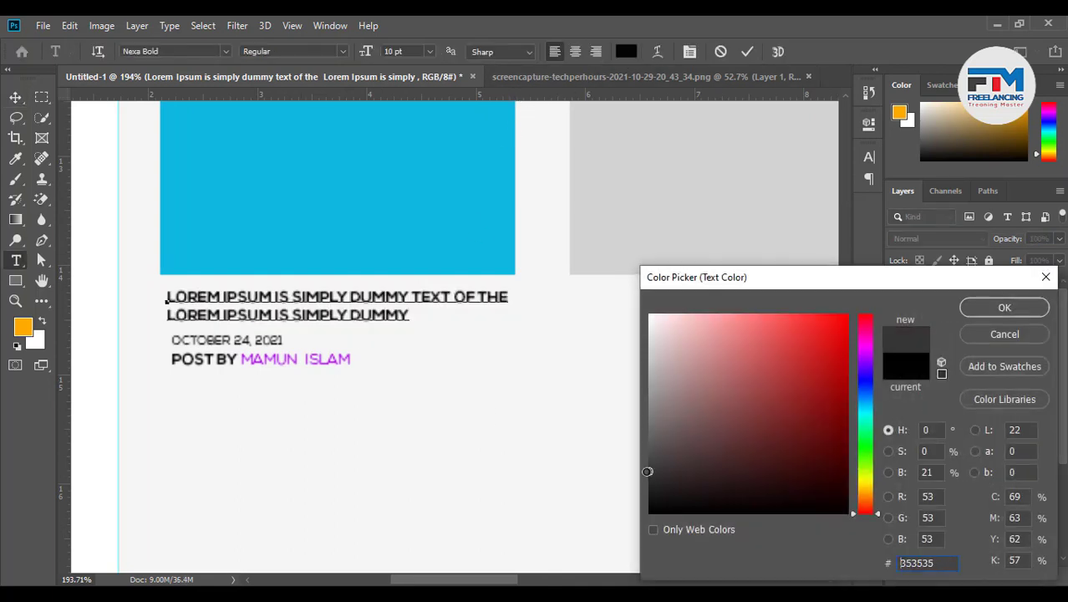
pyautogui.moveTo(659, 461); pyautogui.dragTo(637, 471)
pyautogui.click(1005, 308)
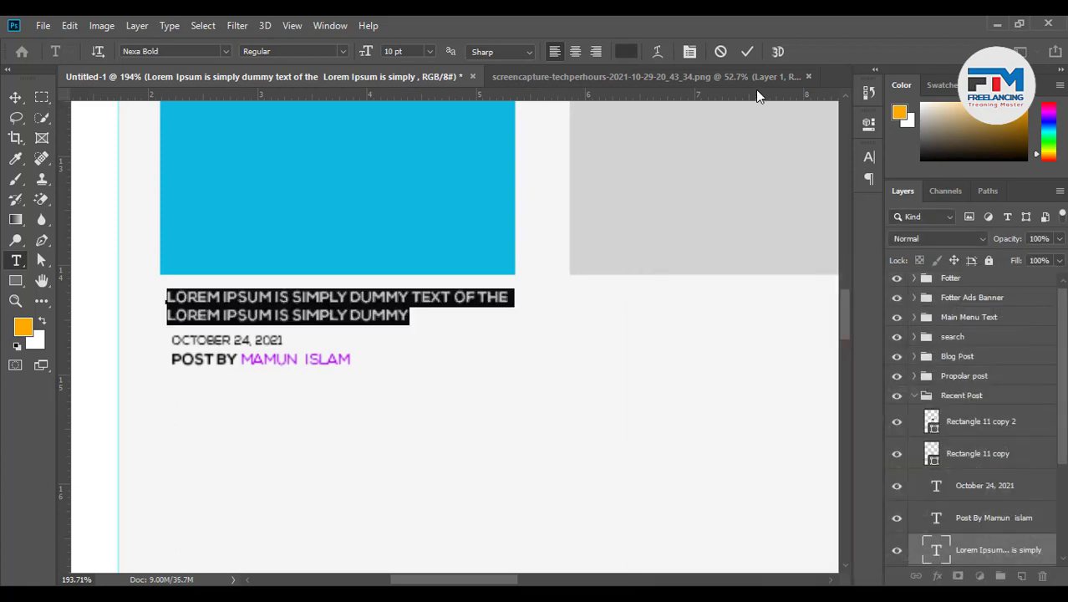
pyautogui.click(747, 51)
pyautogui.press('v')
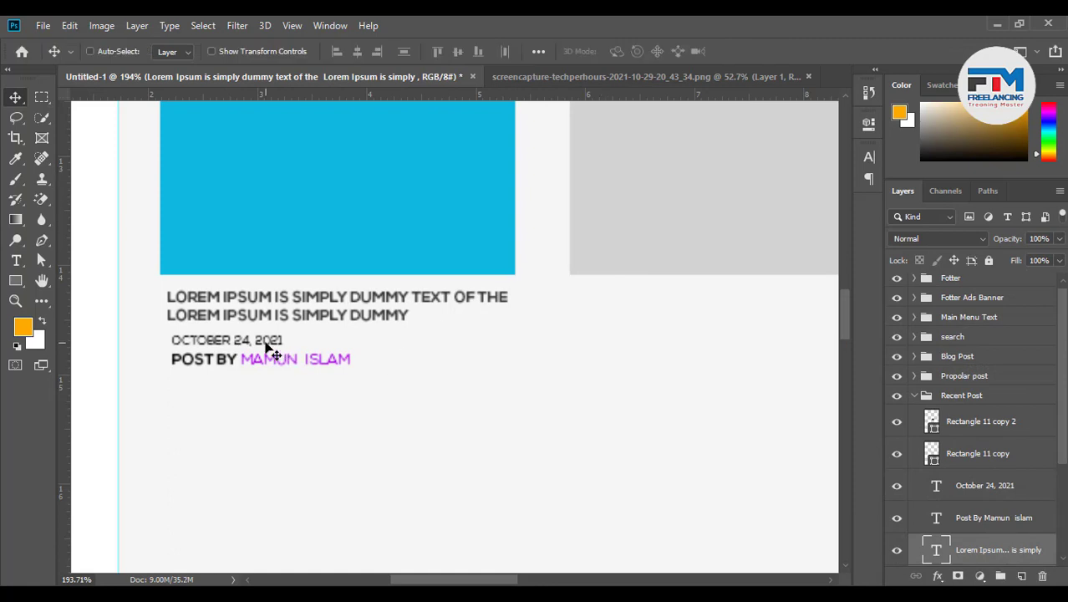
# Recolour the date text light grey and commit the edit
pyautogui.doubleClick(268, 346)
pyautogui.click(627, 52)
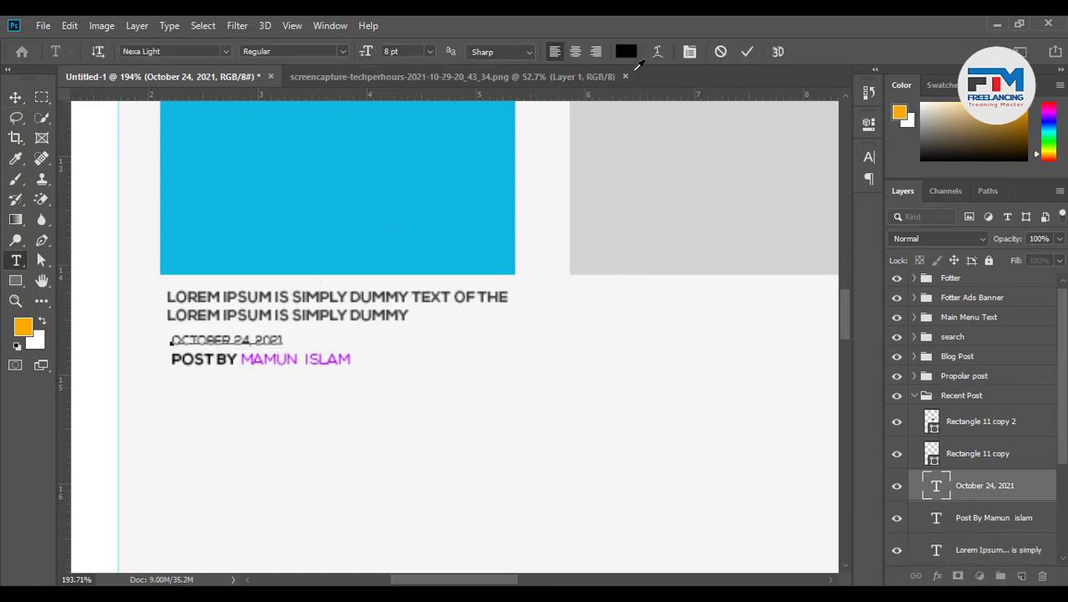
pyautogui.moveTo(661, 431)
pyautogui.mouseDown()
pyautogui.moveTo(610, 429)
pyautogui.moveTo(610, 401)
pyautogui.mouseUp()
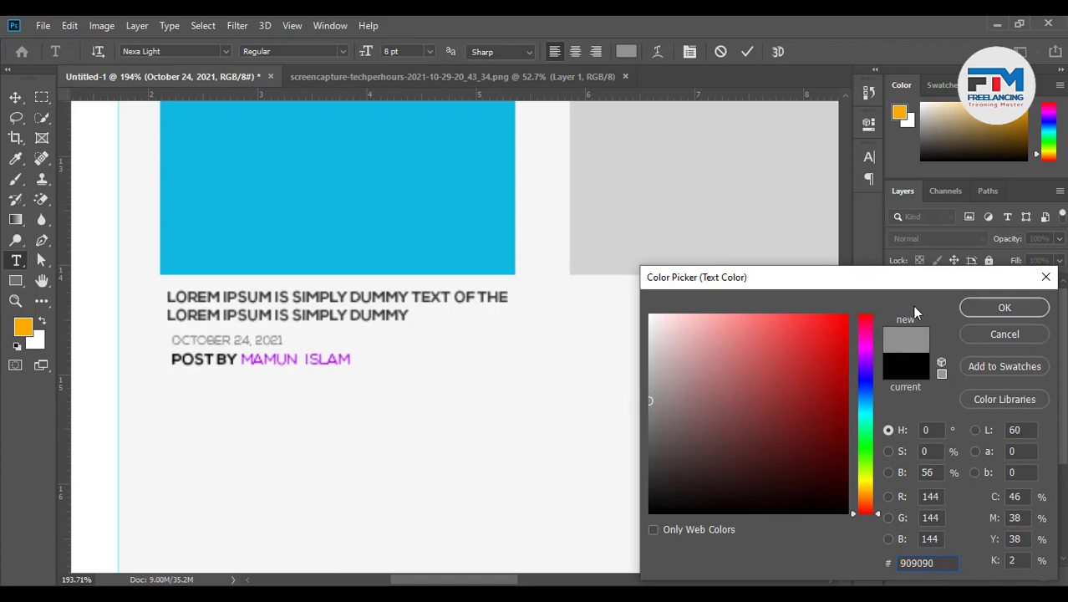
pyautogui.click(978, 309)
pyautogui.click(747, 52)
pyautogui.press('v')
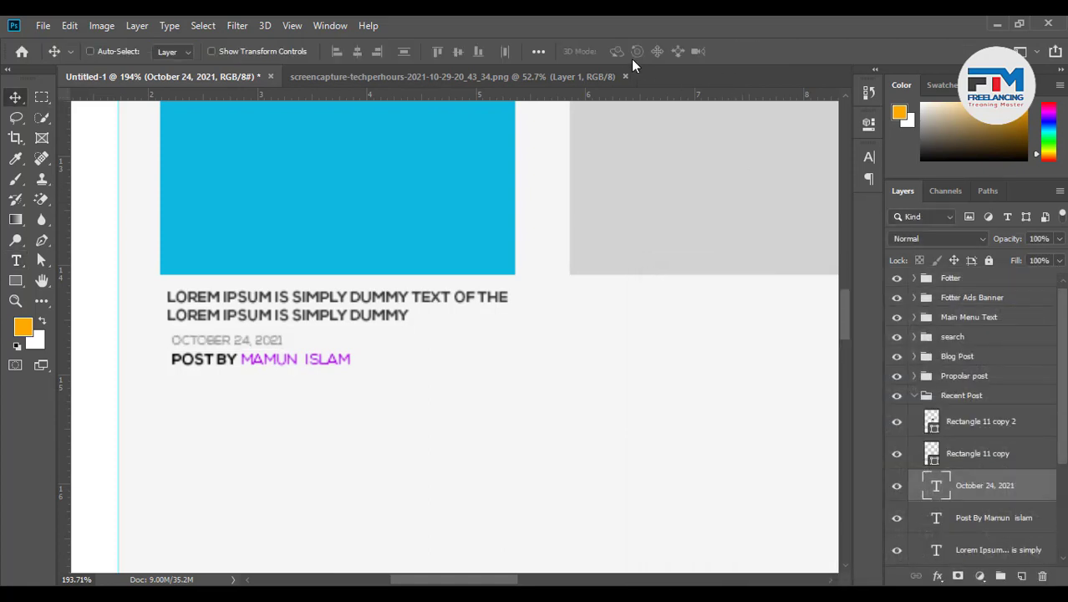
# Select only the words POST BY in the byline and set them to grey #7e7e7e
pyautogui.doubleClick(217, 360)
pyautogui.doubleClick(224, 368)
pyautogui.click(239, 359)
pyautogui.moveTo(239, 360); pyautogui.dragTo(148, 363)
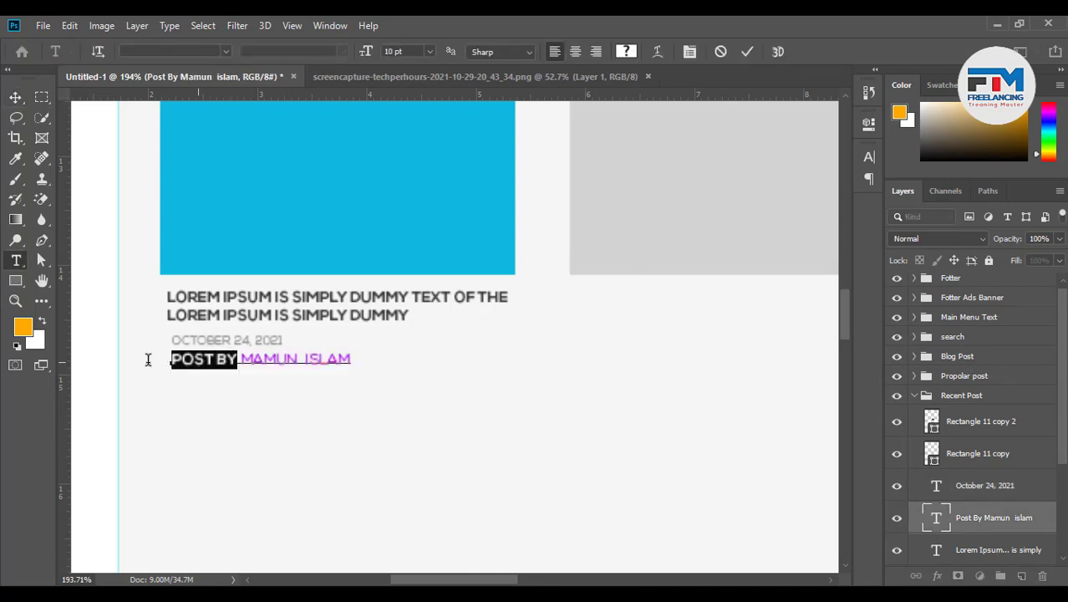
pyautogui.click(626, 52)
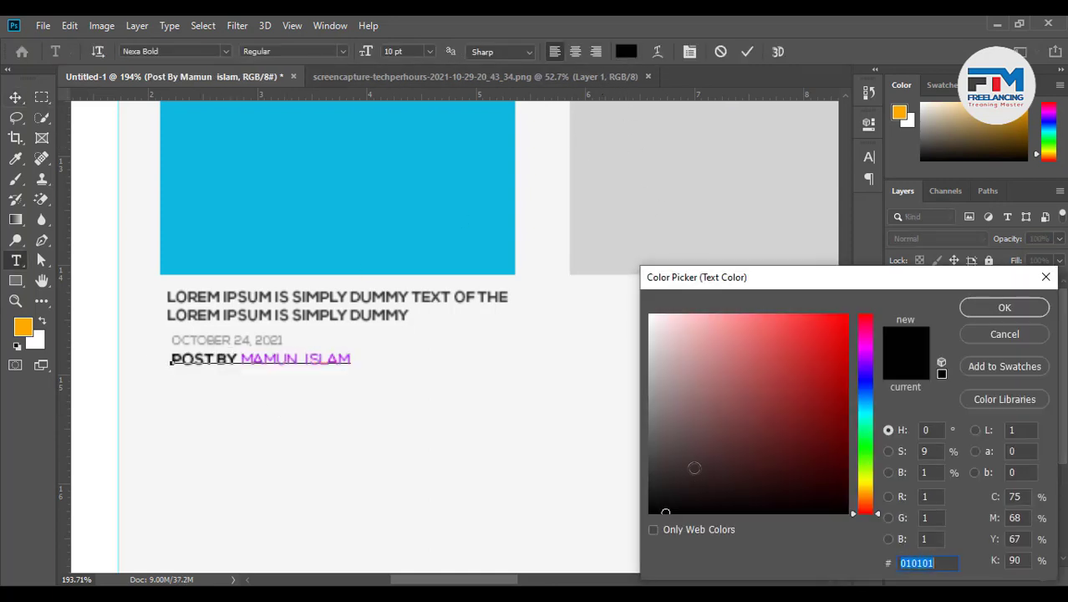
pyautogui.moveTo(693, 466)
pyautogui.mouseDown()
pyautogui.moveTo(644, 462)
pyautogui.moveTo(613, 397)
pyautogui.moveTo(620, 430)
pyautogui.moveTo(558, 336)
pyautogui.moveTo(670, 365)
pyautogui.moveTo(617, 378)
pyautogui.moveTo(684, 388)
pyautogui.moveTo(694, 400)
pyautogui.mouseUp()
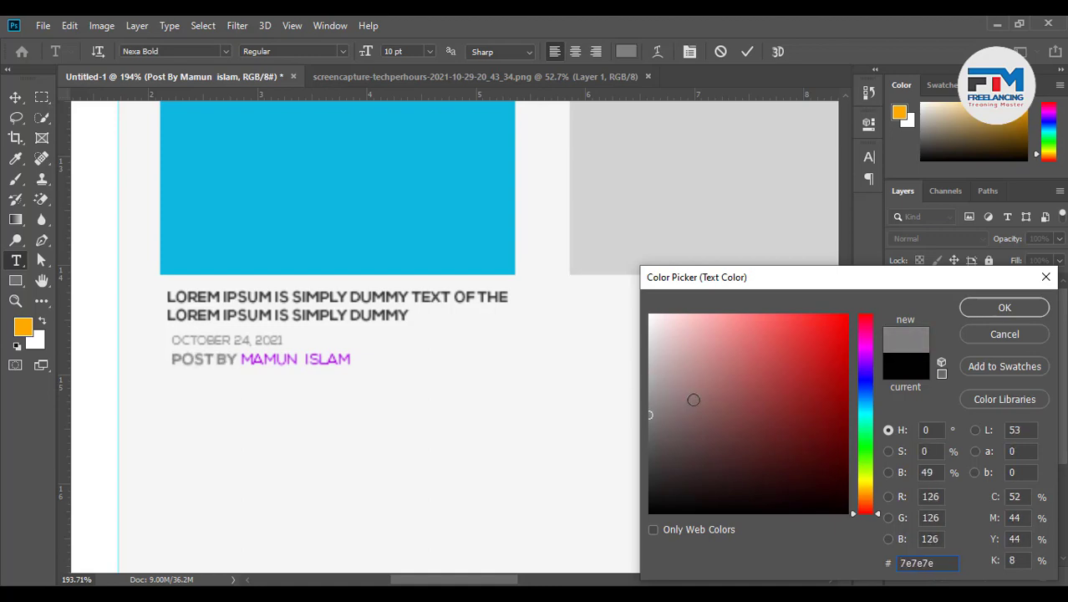
pyautogui.click(1004, 309)
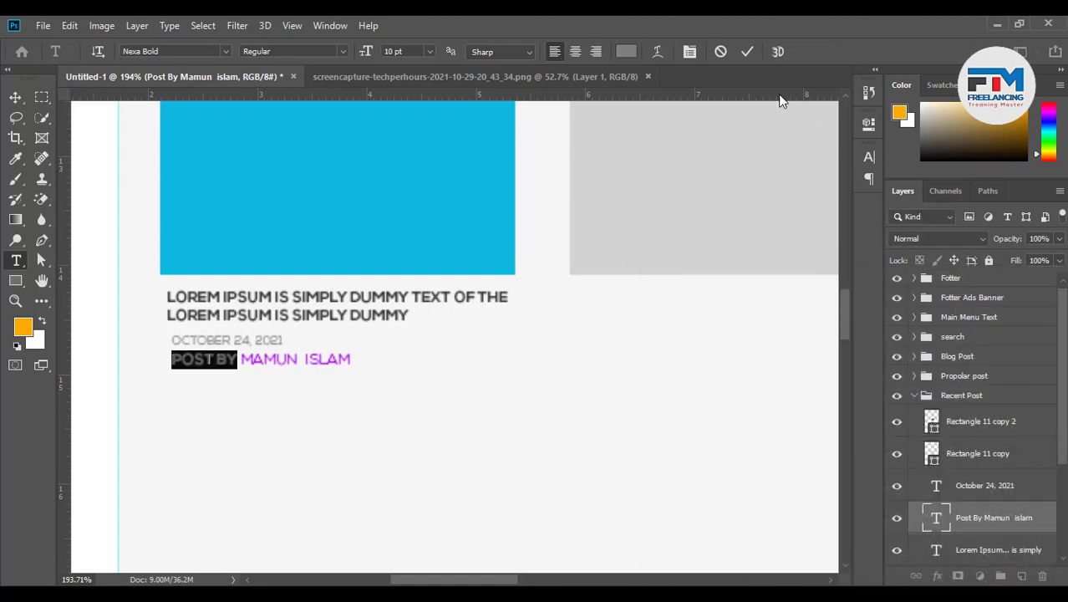
# Commit the byline colour and group the title, date and byline layers into one caption group
pyautogui.click(748, 51)
pyautogui.press('v')
pyautogui.scroll(-2, 431, 513)
pyautogui.scroll(-3, 341, 461)
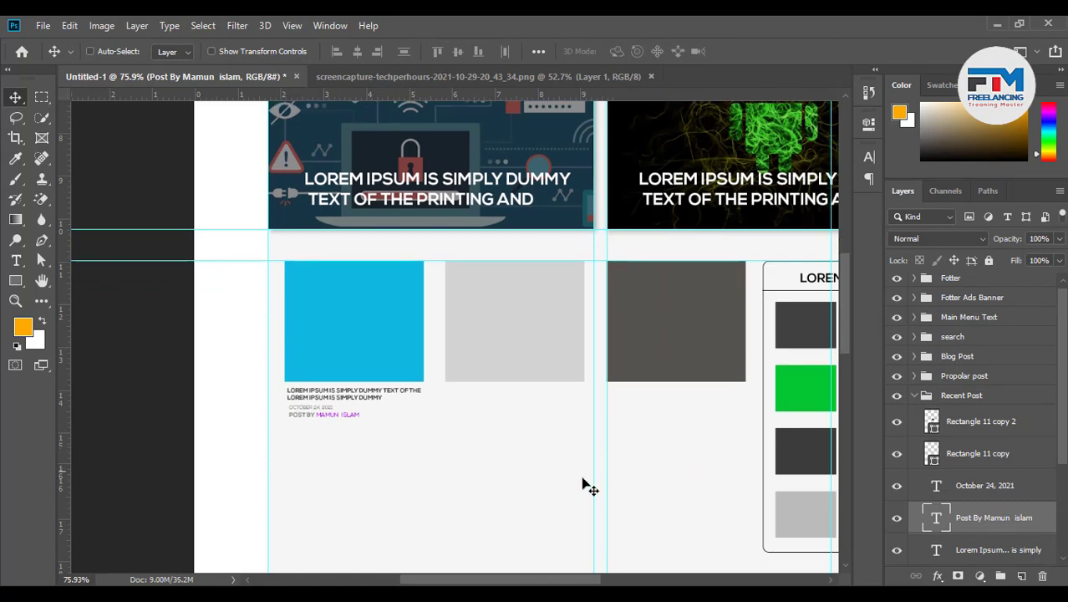
pyautogui.scroll(-2, 681, 489)
pyautogui.scroll(-1, 979, 509)
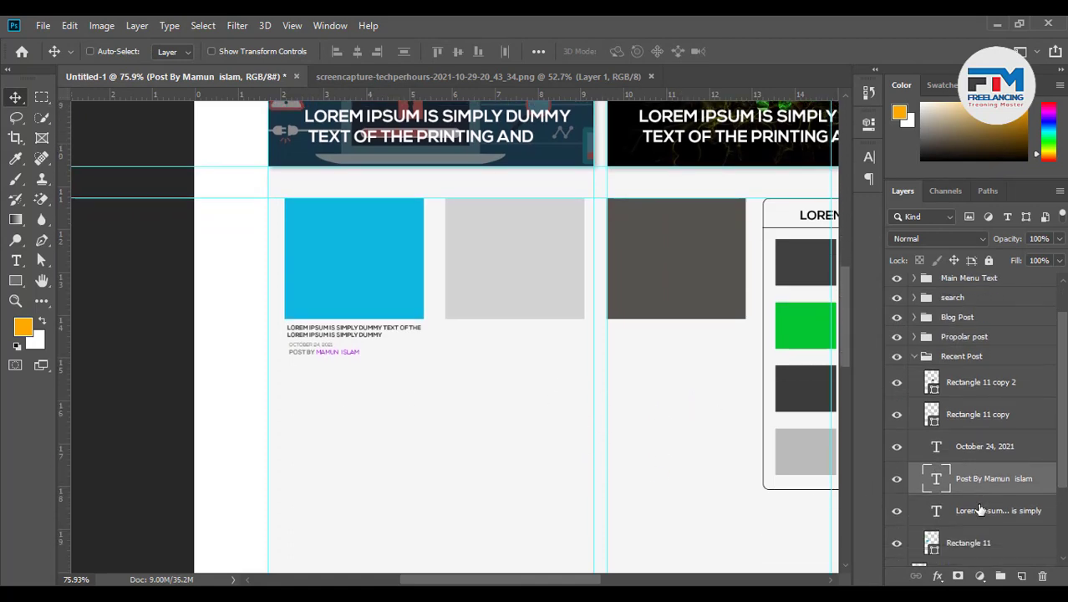
pyautogui.click(982, 518)
pyautogui.keyDown('shift'); pyautogui.click(999, 446); pyautogui.keyUp('shift')
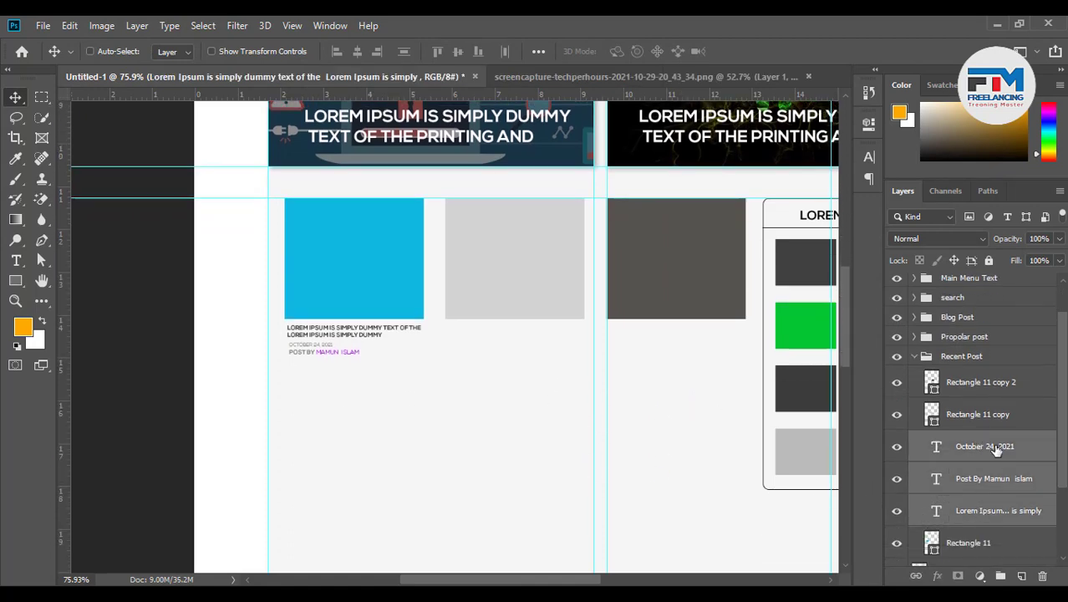
pyautogui.hotkey('ctrl', 'g')
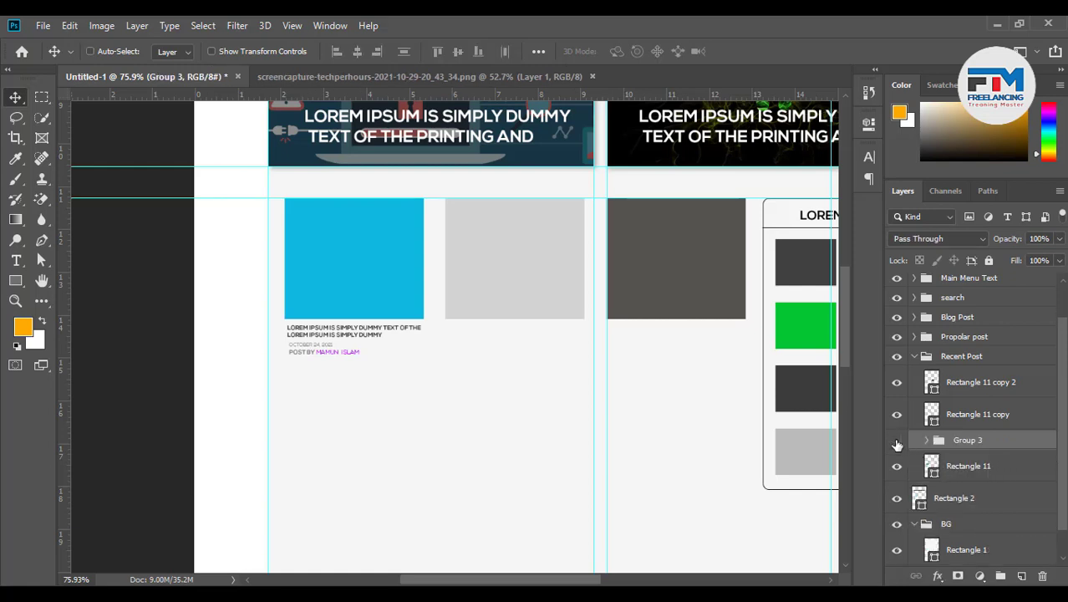
# Check the caption group, then duplicate it twice for the grey and dark squares
pyautogui.click(898, 443)
pyautogui.click(899, 443)
pyautogui.click(899, 472)
pyautogui.moveTo(970, 466); pyautogui.dragTo(1021, 576)
pyautogui.moveTo(976, 440); pyautogui.dragTo(1024, 578)
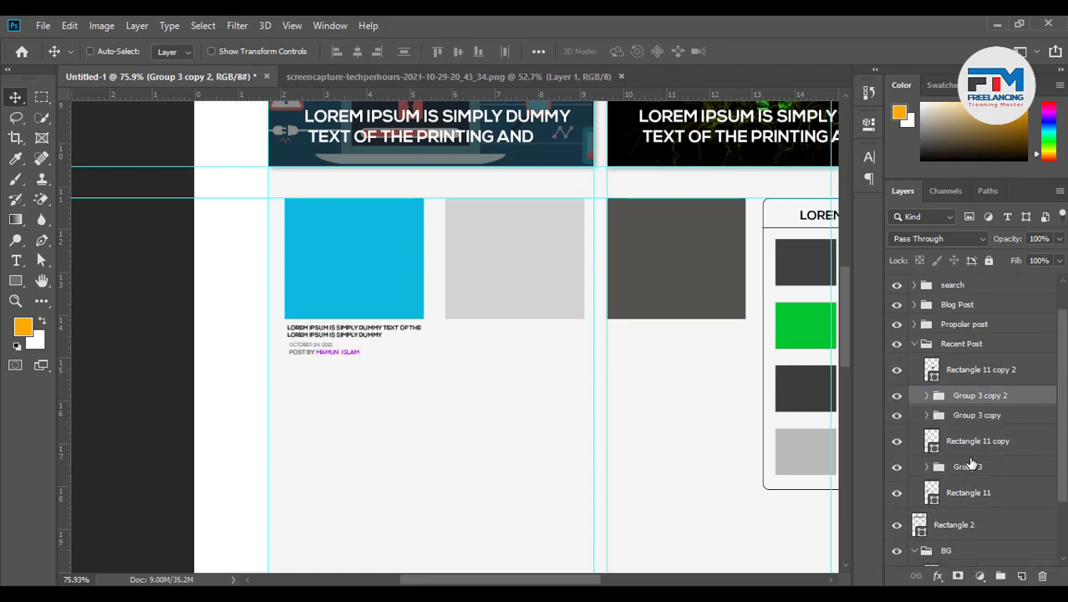
pyautogui.moveTo(978, 418); pyautogui.dragTo(987, 383)
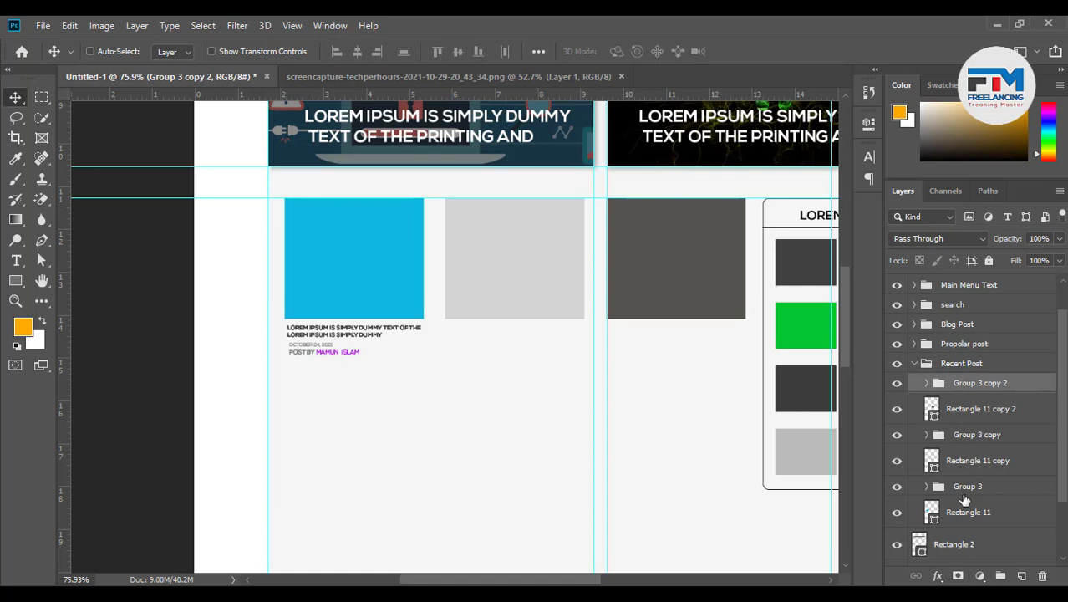
# Left-align the first caption with the blue square and group them together
pyautogui.click(968, 489)
pyautogui.keyDown('shift'); pyautogui.click(967, 468); pyautogui.keyUp('shift')
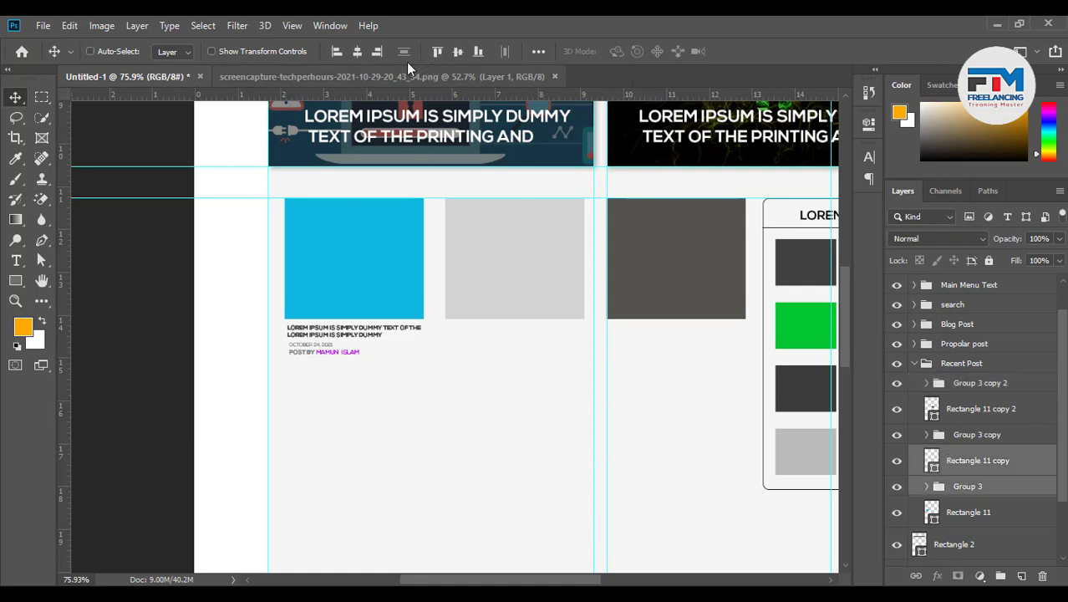
pyautogui.click(338, 52)
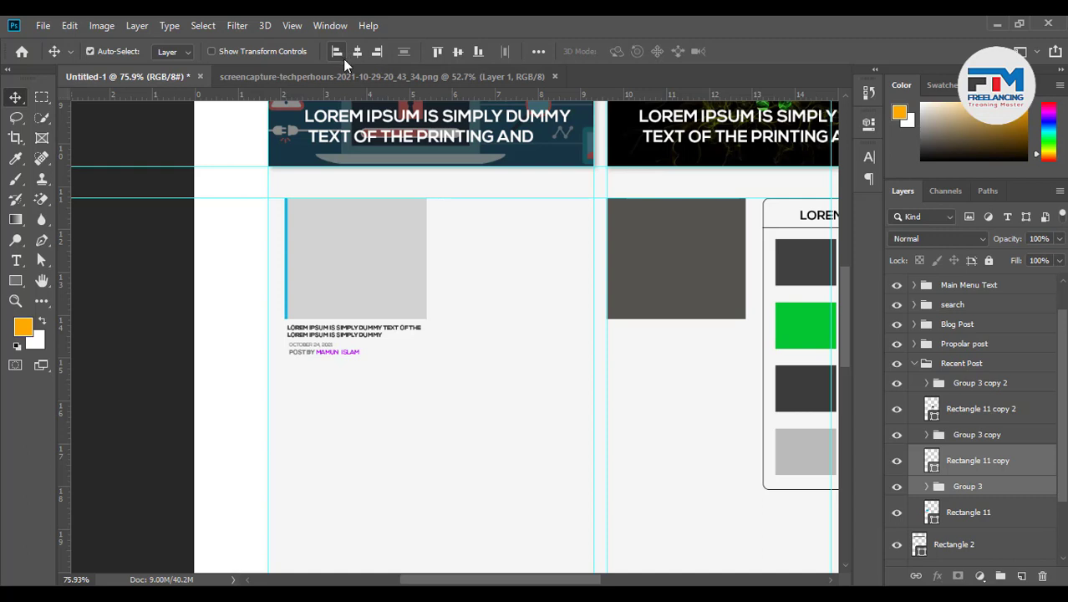
pyautogui.hotkey('ctrl', 'z')
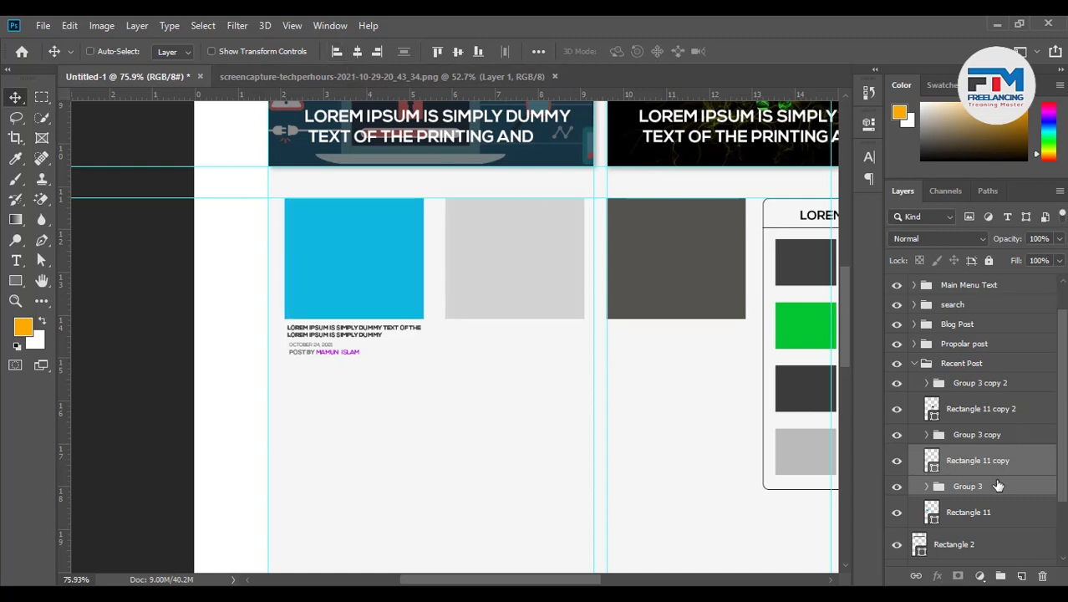
pyautogui.click(967, 486)
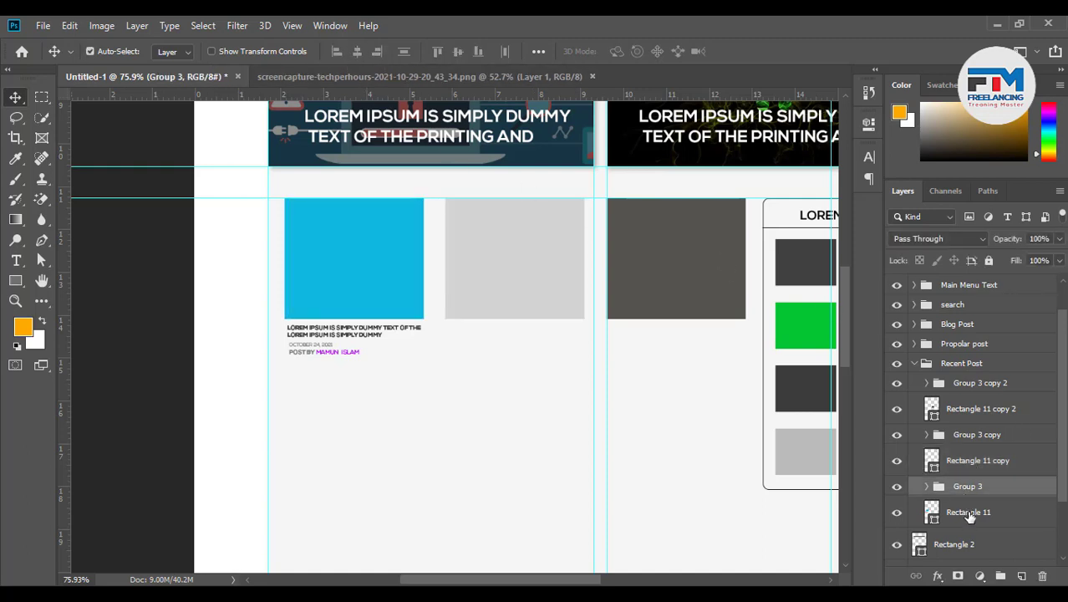
pyautogui.keyDown('shift'); pyautogui.click(967, 512); pyautogui.keyUp('shift')
pyautogui.click(337, 52)
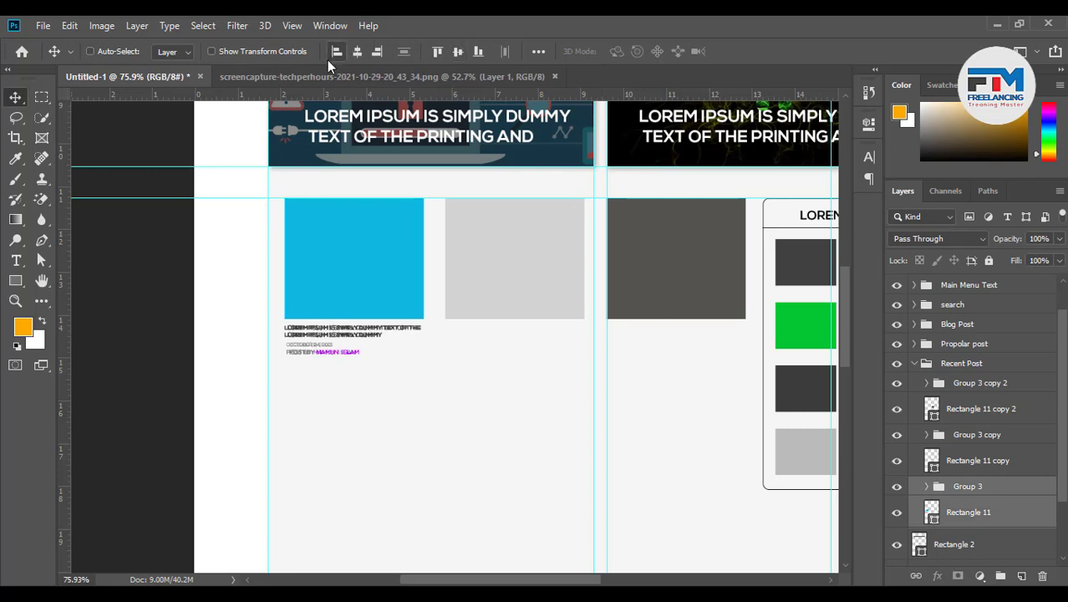
pyautogui.hotkey('ctrl', 'g')
# Move the second caption under the grey square, left-align them and group them
pyautogui.click(967, 463)
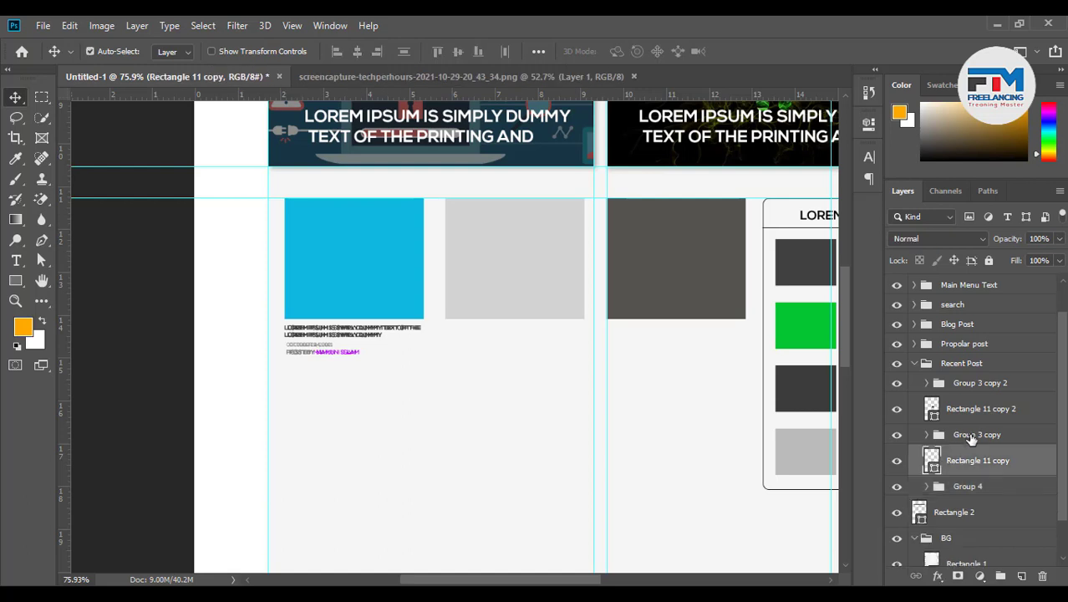
pyautogui.keyDown('shift'); pyautogui.click(968, 435); pyautogui.keyUp('shift')
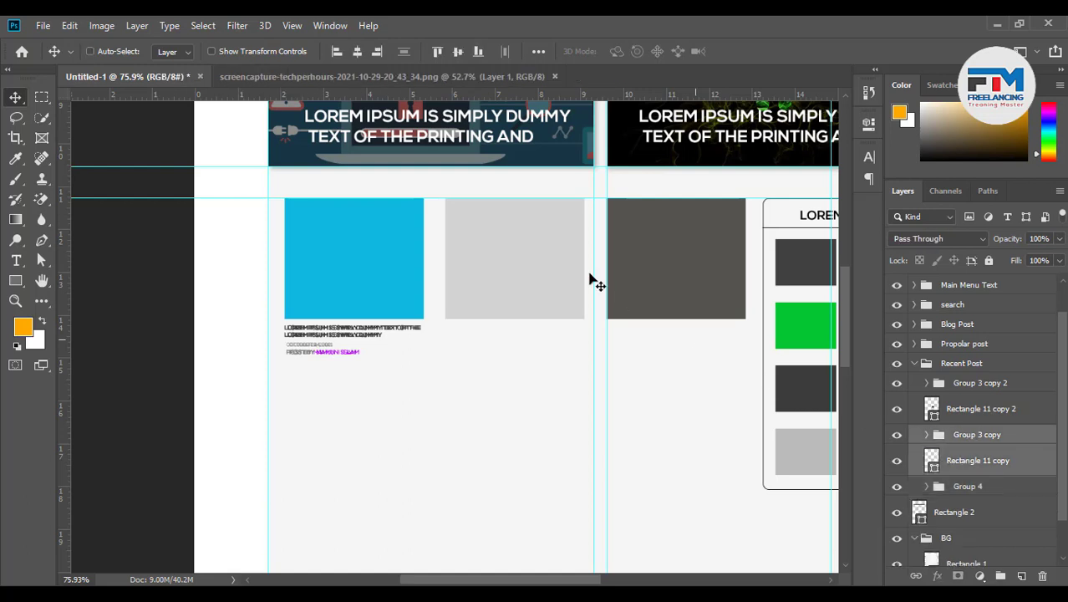
pyautogui.click(334, 52)
pyautogui.hotkey('ctrl', 'z')
pyautogui.click(973, 435)
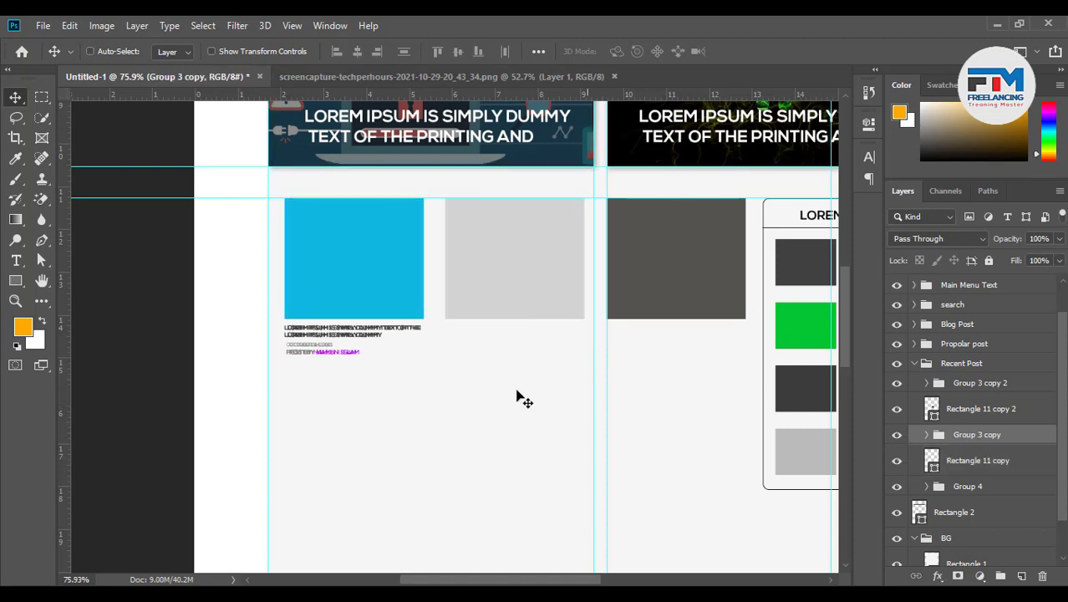
pyautogui.moveTo(408, 368); pyautogui.dragTo(515, 365)
pyautogui.keyDown('ctrl'); pyautogui.click(978, 461); pyautogui.keyUp('ctrl')
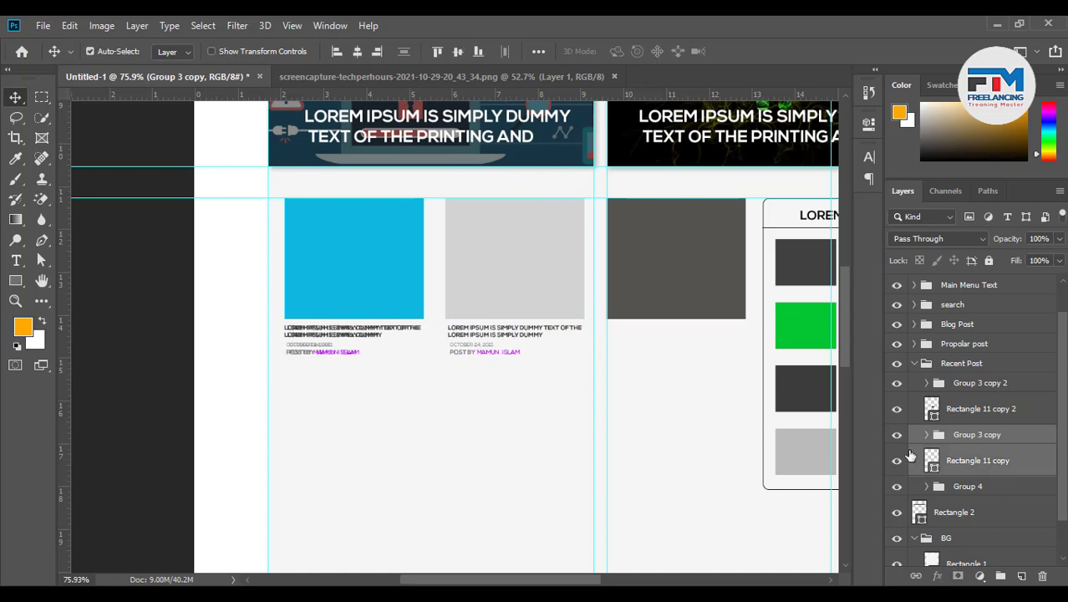
pyautogui.click(337, 53)
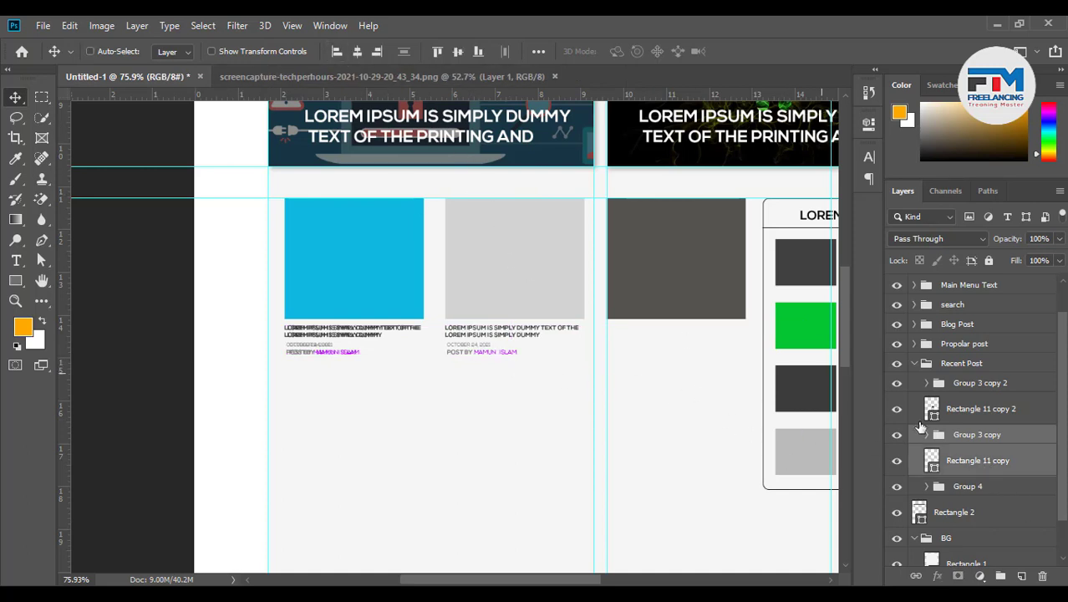
pyautogui.hotkey('ctrl', 'g')
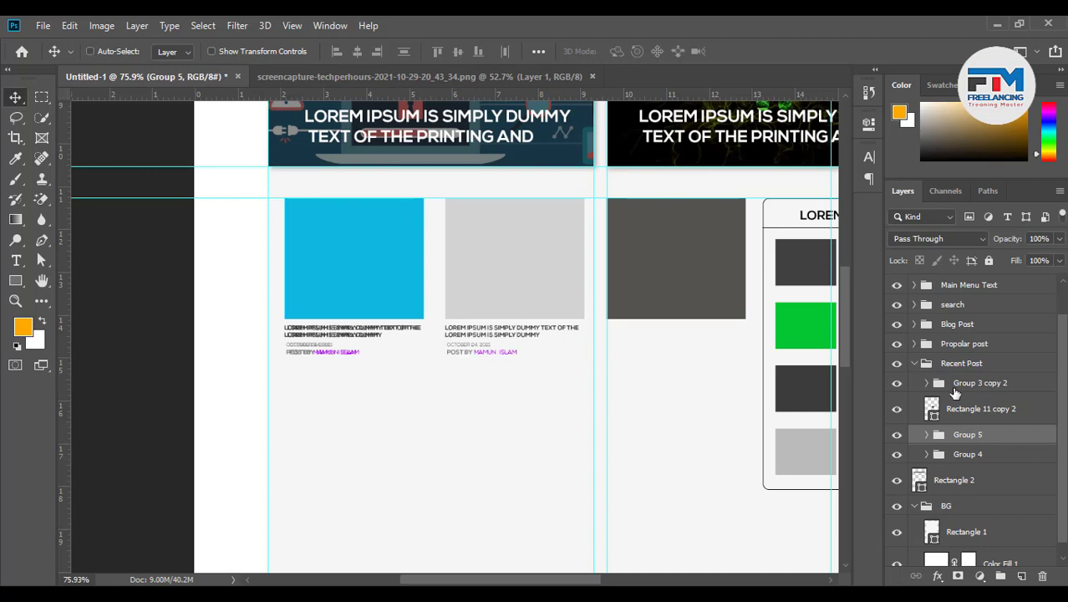
# Move the third caption under the dark grey square and select it with that square
pyautogui.click(936, 378)
pyautogui.moveTo(316, 366); pyautogui.dragTo(624, 366)
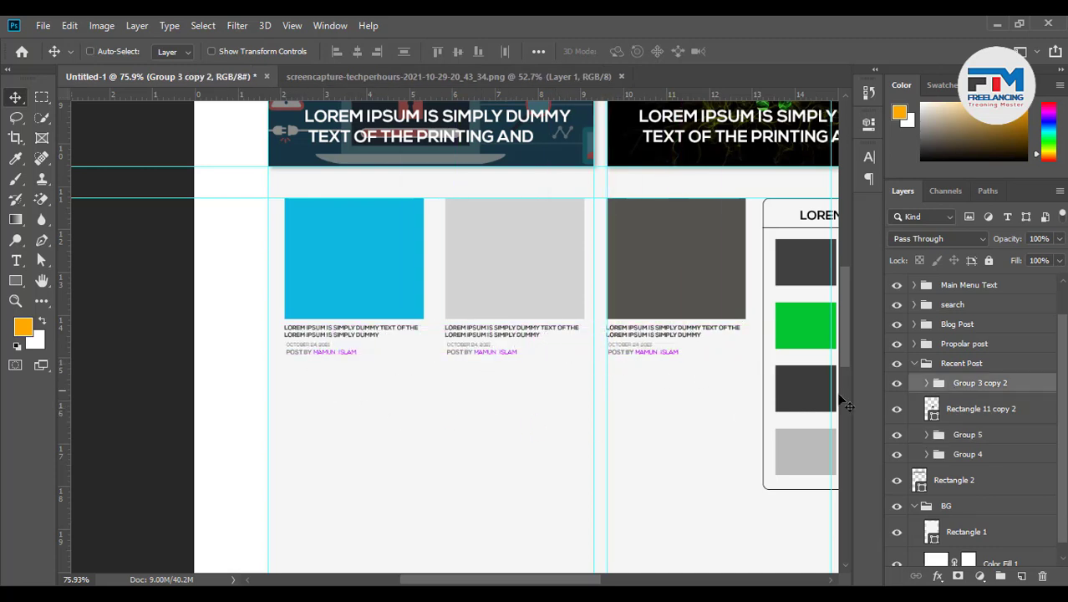
pyautogui.keyDown('shift'); pyautogui.click(966, 408); pyautogui.keyUp('shift')
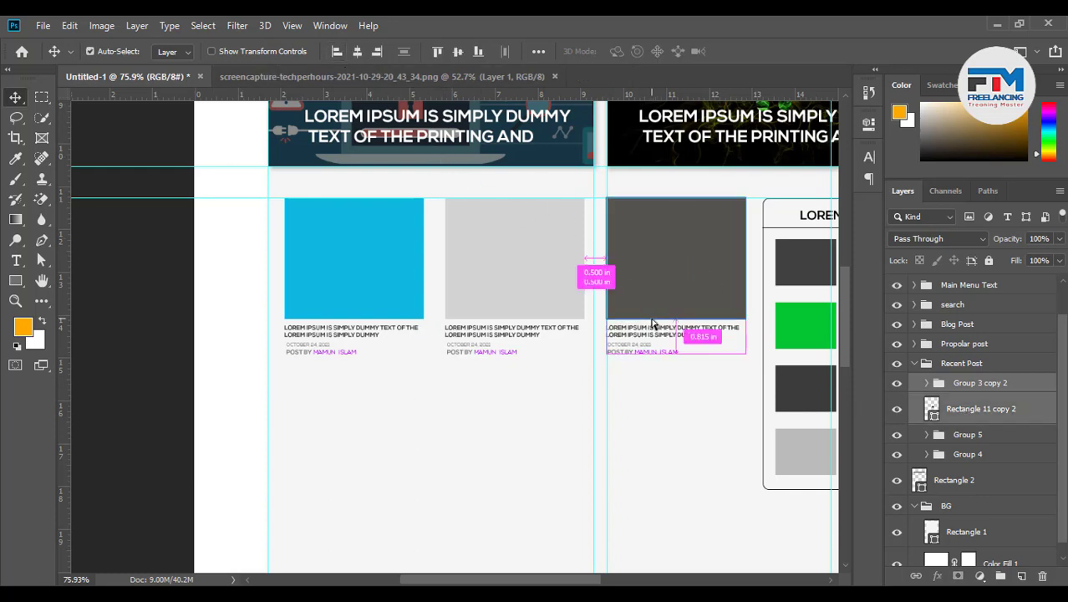
# Group the dark square with its caption, rename the three groups post 1, post 2, post 3, and collapse Recent Post
pyautogui.hotkey('ctrl', 'g')
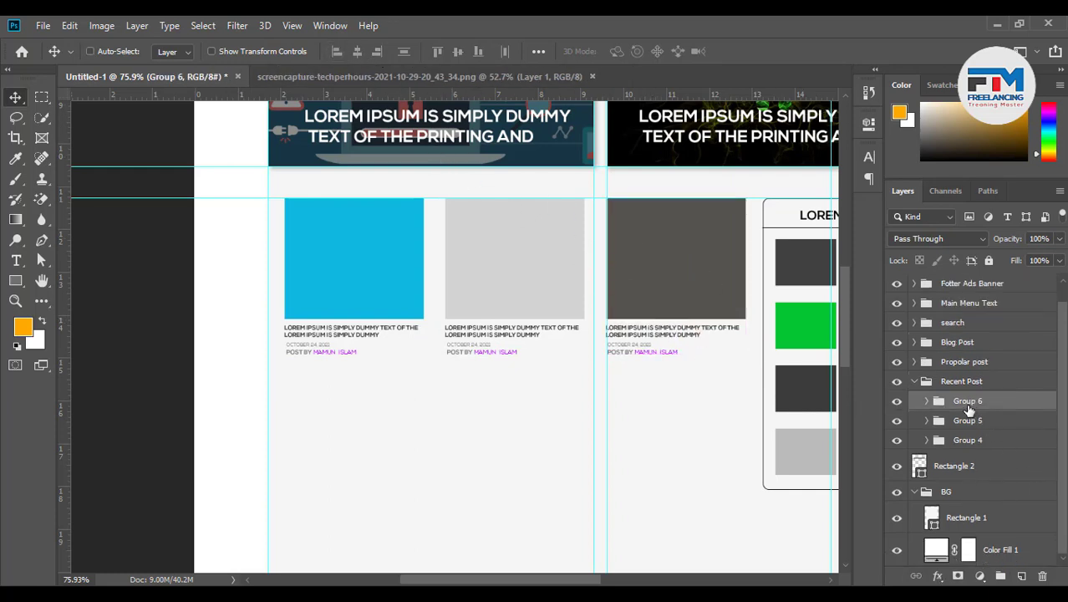
pyautogui.doubleClick(969, 402)
pyautogui.write('post 1')
pyautogui.doubleClick(961, 421)
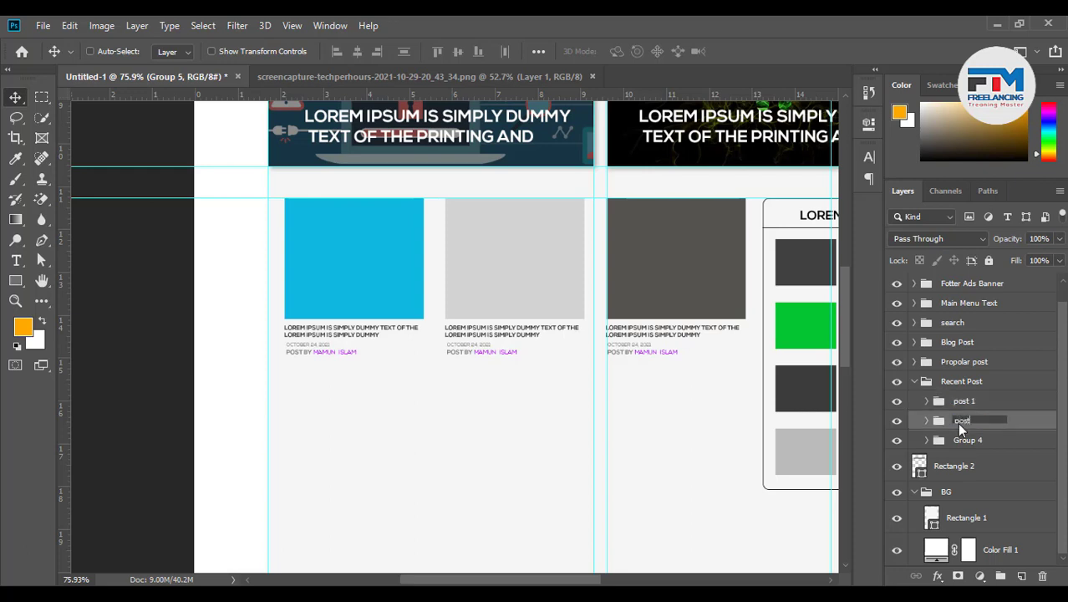
pyautogui.click(968, 442)
pyautogui.doubleClick(968, 441)
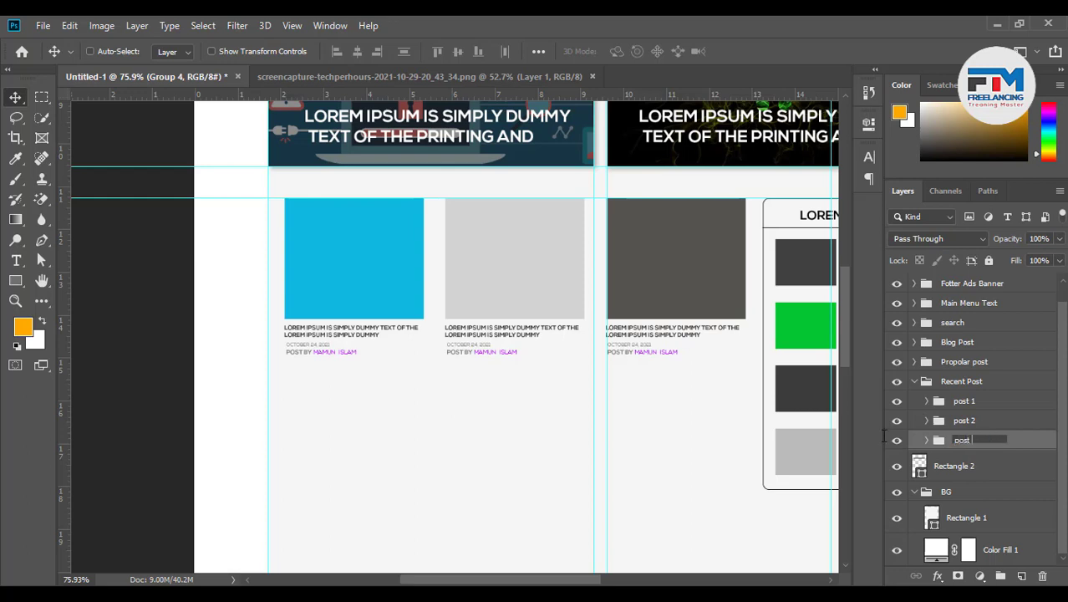
pyautogui.click(987, 420)
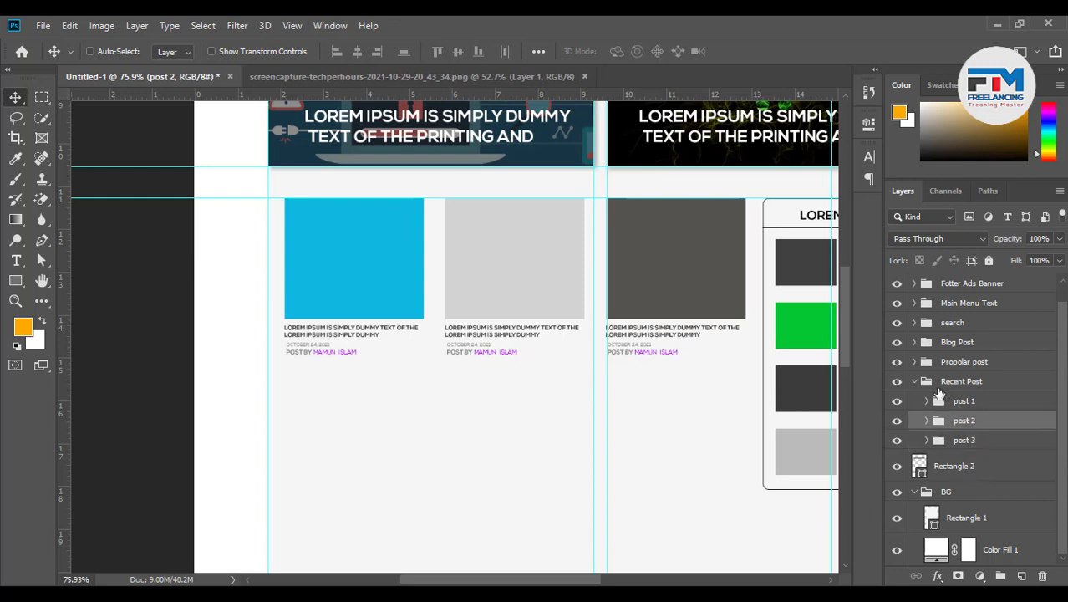
pyautogui.click(915, 382)
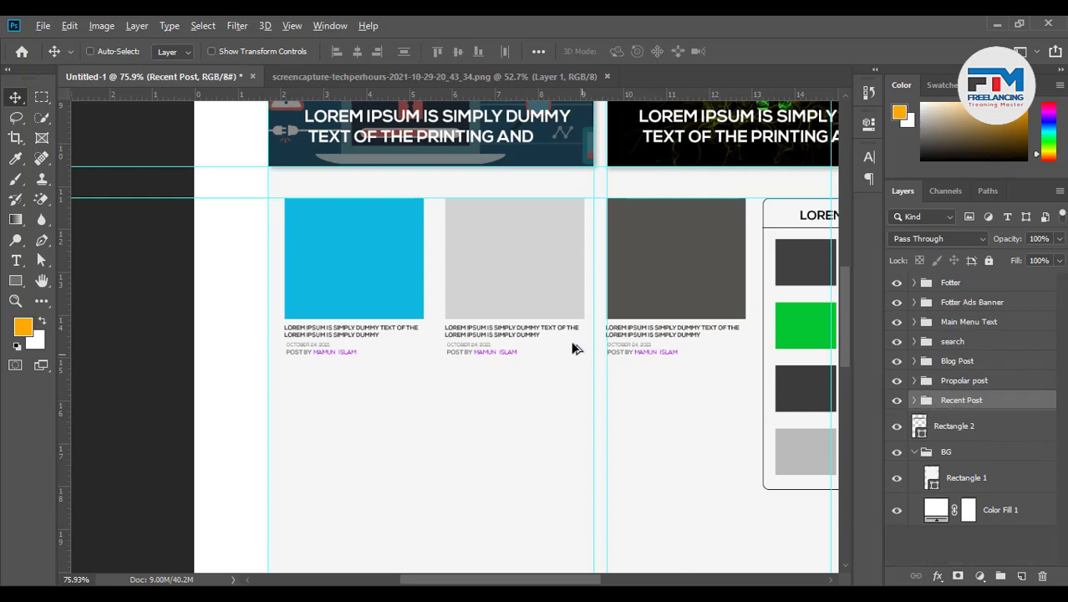
# Alt-drag a copy of the Recent Post row down as a second row, then rename the copy group
pyautogui.moveTo(548, 353); pyautogui.dragTo(556, 508)
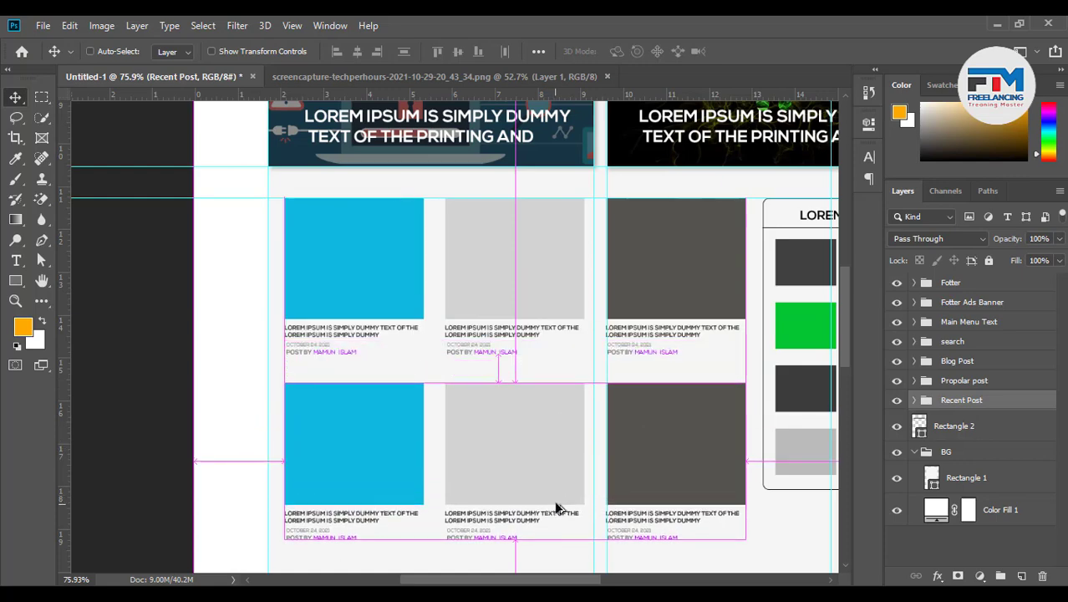
pyautogui.scroll(-3, 613, 458)
pyautogui.scroll(-2, 673, 470)
pyautogui.scroll(-2, 675, 472)
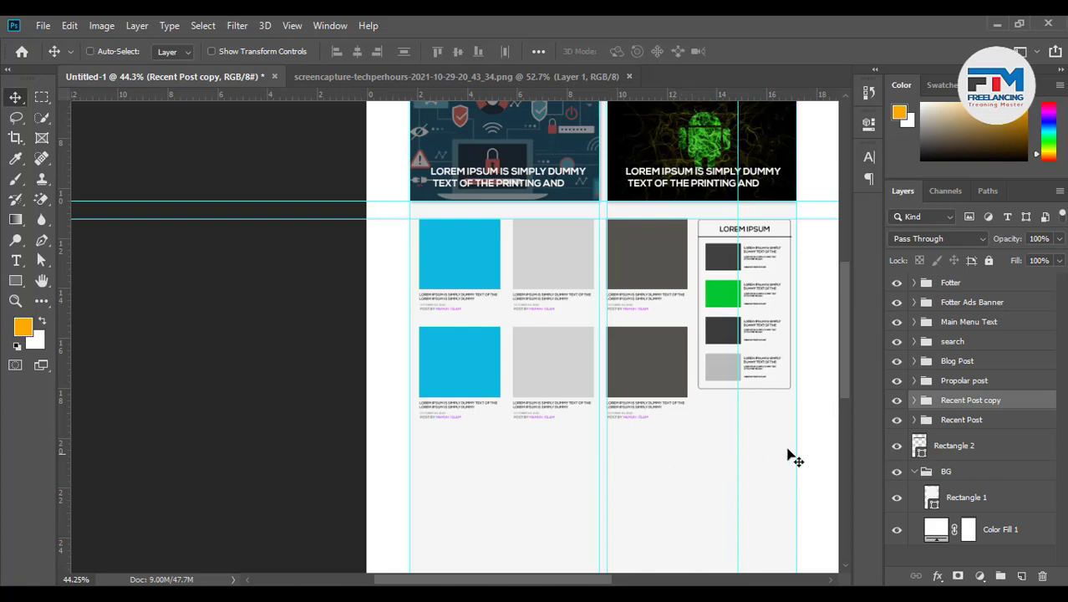
pyautogui.doubleClick(970, 400)
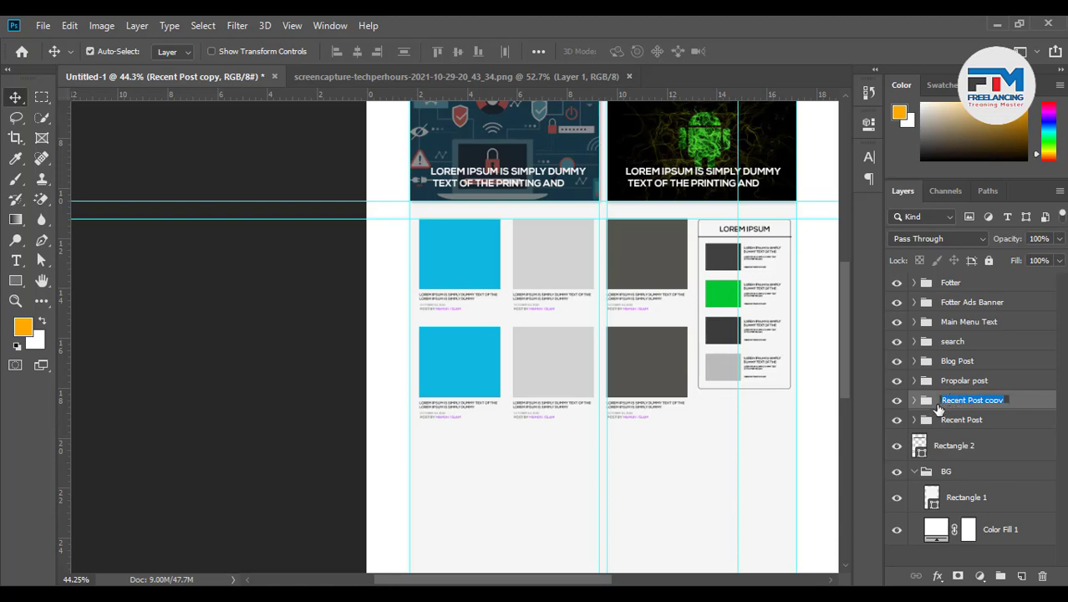
# Delete the copied second Recent Post row group
pyautogui.click(1044, 401)
pyautogui.click(1015, 403)
pyautogui.moveTo(1011, 404); pyautogui.dragTo(1042, 576)
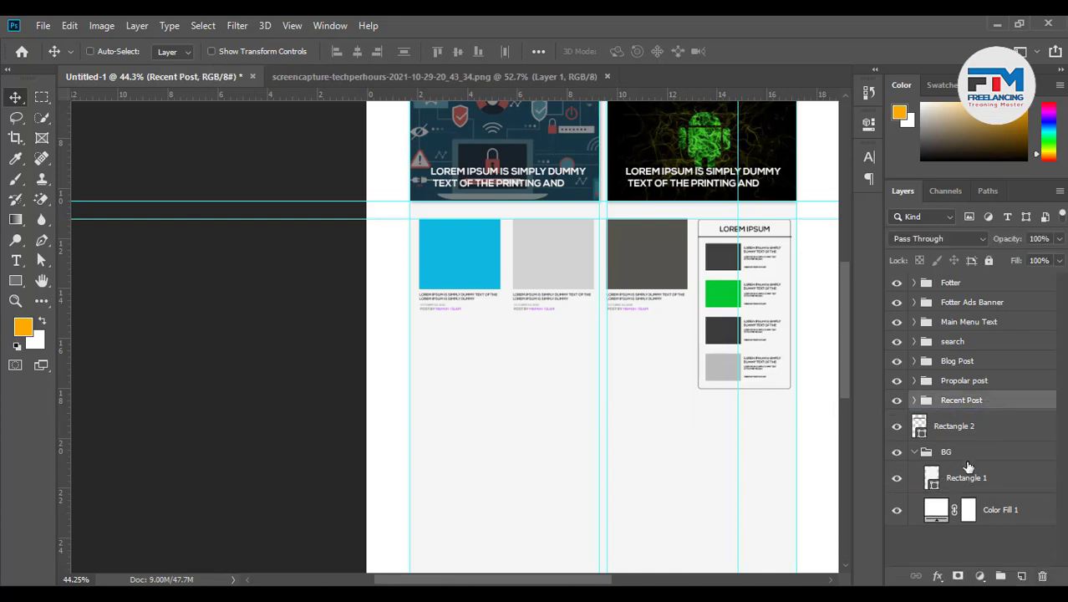
# Inspect the Propolar post group, then expand Recent Post to reveal its post groups
pyautogui.click(961, 381)
pyautogui.click(915, 380)
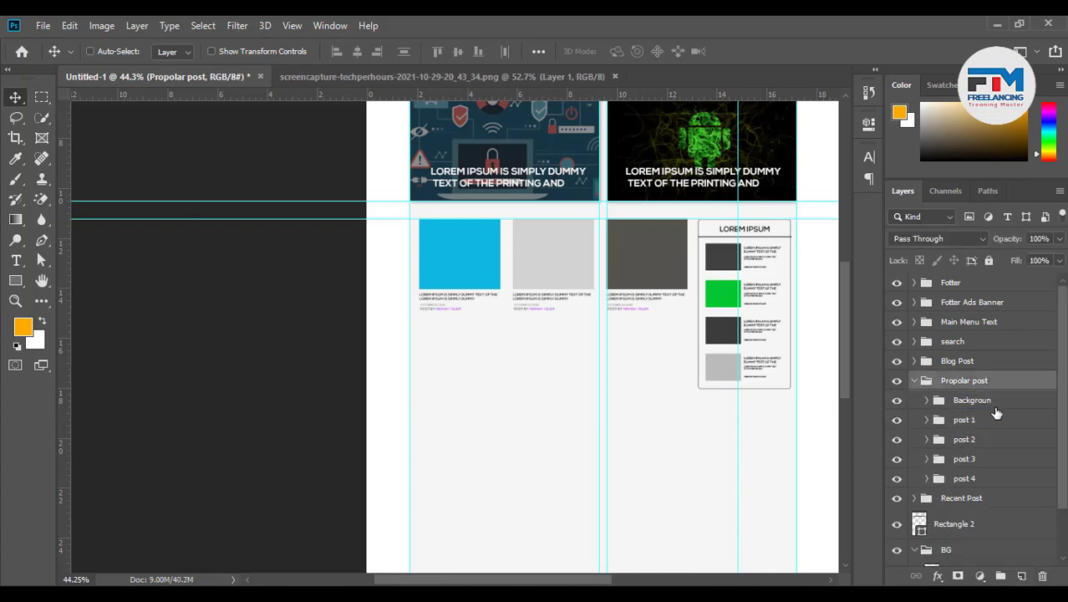
pyautogui.scroll(-1, 992, 416)
pyautogui.click(979, 383)
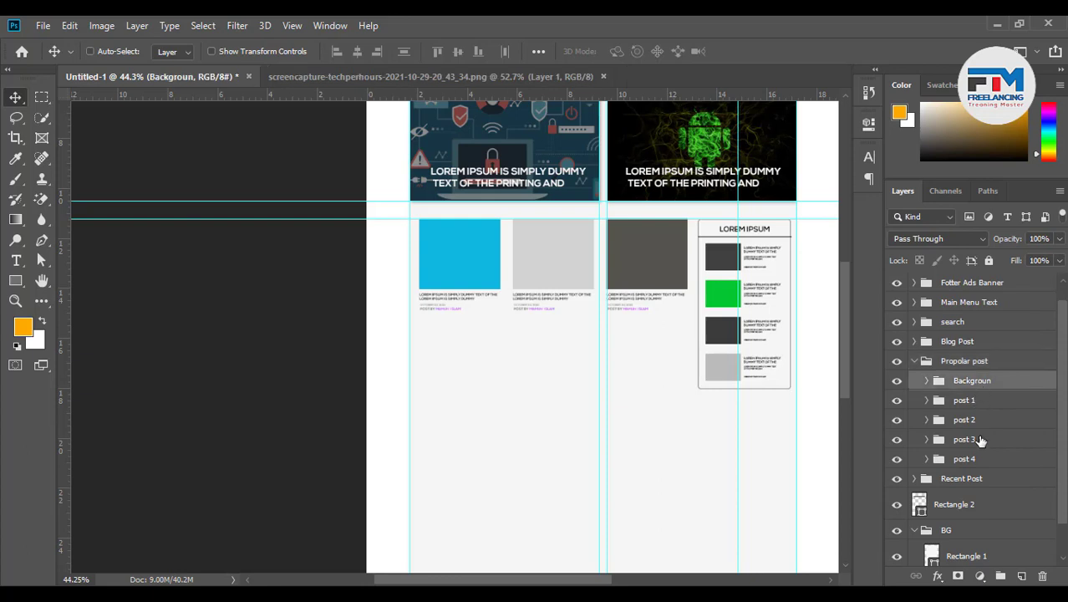
pyautogui.click(916, 361)
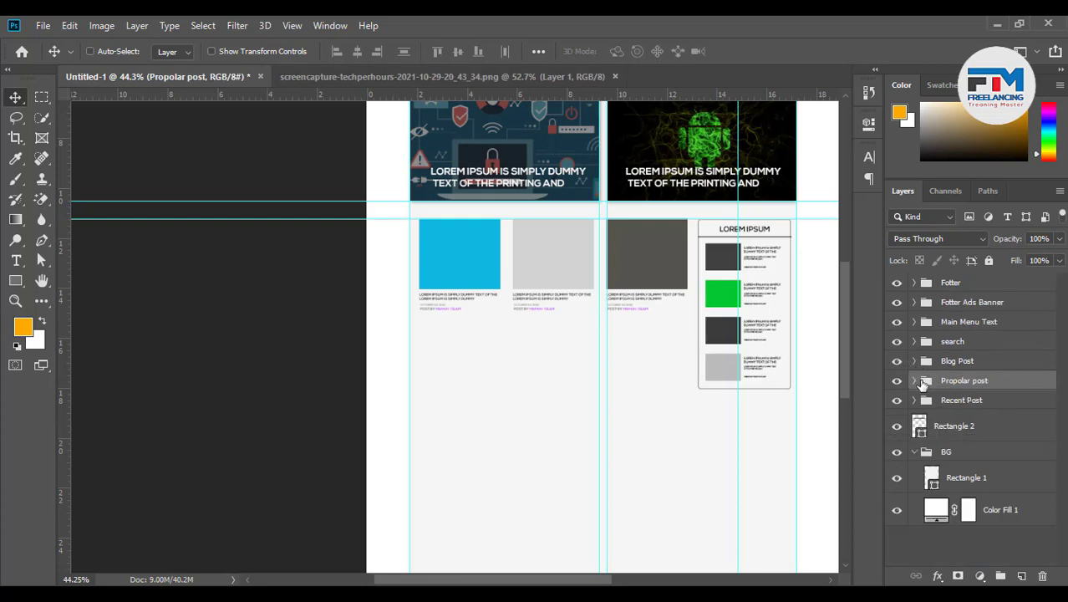
pyautogui.click(916, 401)
pyautogui.scroll(-1, 990, 423)
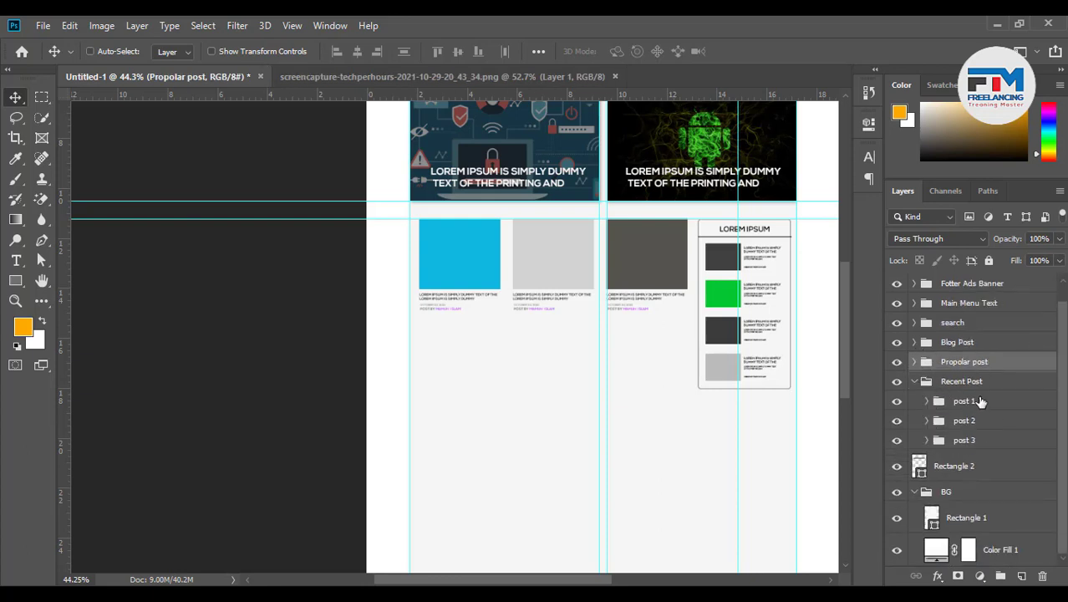
# Select post 1, post 2 and post 3 and Alt-drag two copies down as new rows
pyautogui.click(982, 404)
pyautogui.keyDown('ctrl'); pyautogui.click(980, 424); pyautogui.keyUp('ctrl')
pyautogui.keyDown('ctrl'); pyautogui.click(978, 444); pyautogui.keyUp('ctrl')
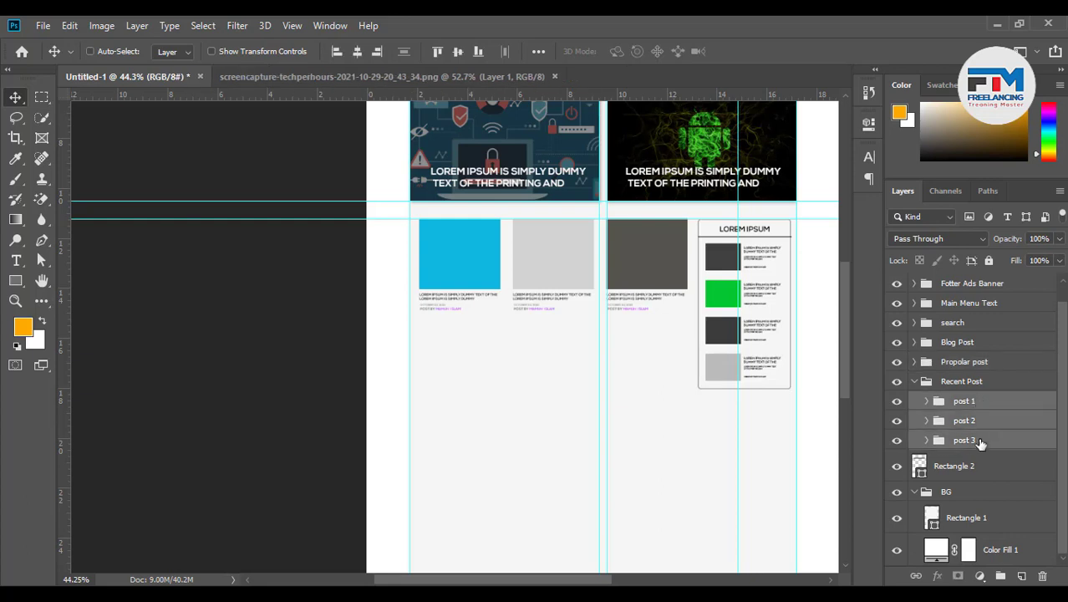
pyautogui.moveTo(621, 341); pyautogui.dragTo(627, 448)
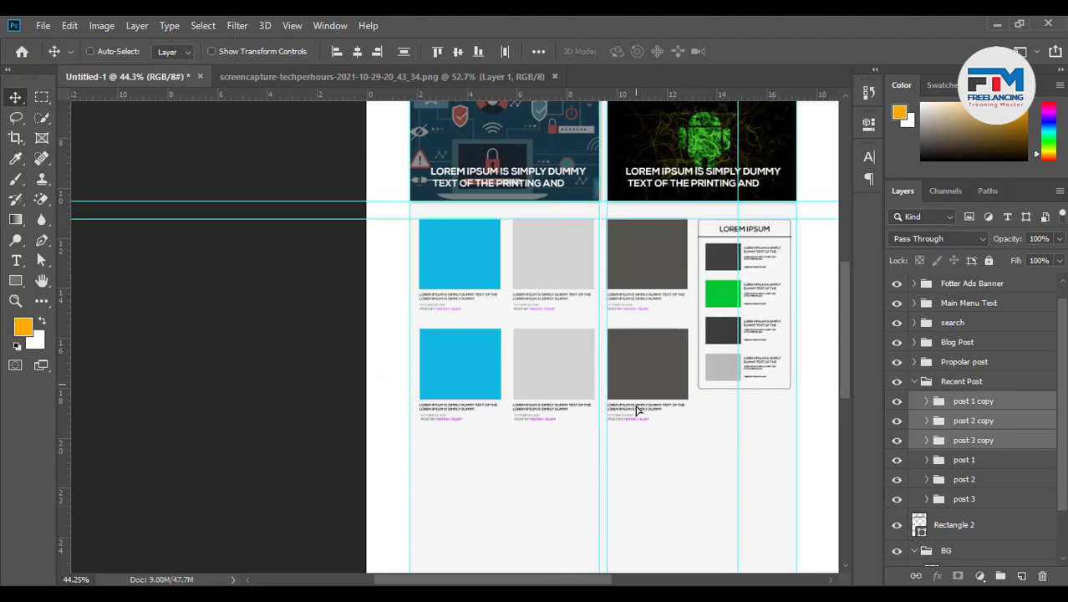
pyautogui.moveTo(636, 409); pyautogui.dragTo(634, 495)
pyautogui.scroll(-6, 667, 441)
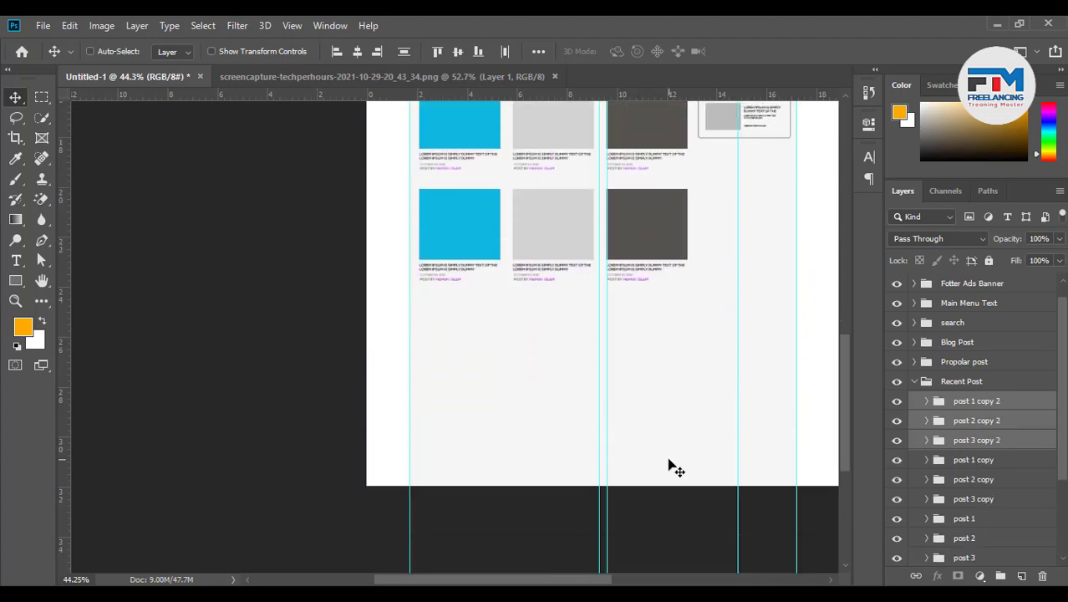
pyautogui.scroll(5, 676, 468)
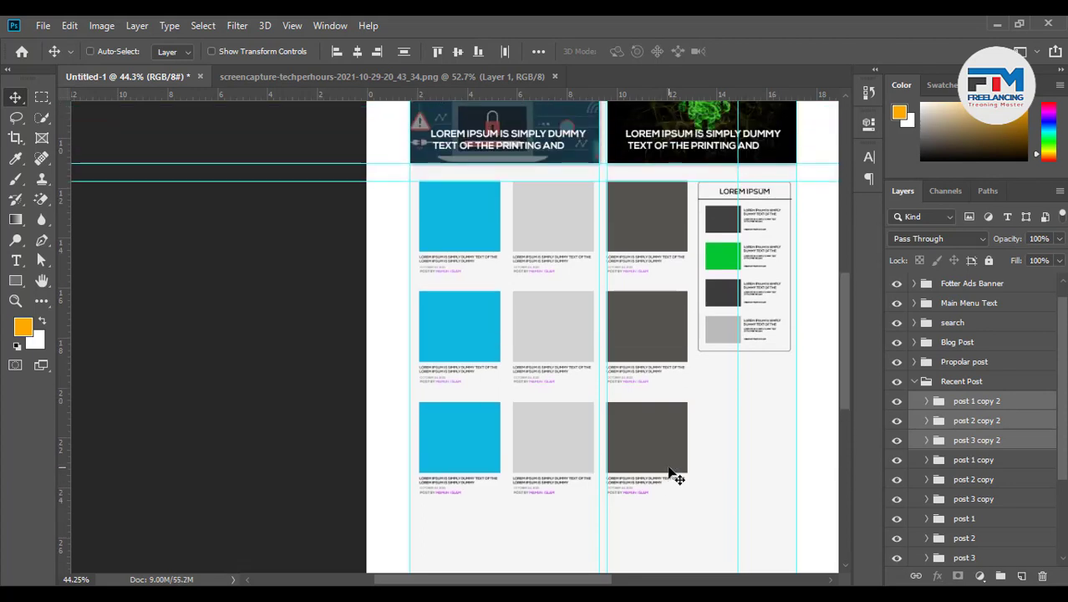
pyautogui.scroll(1, 674, 474)
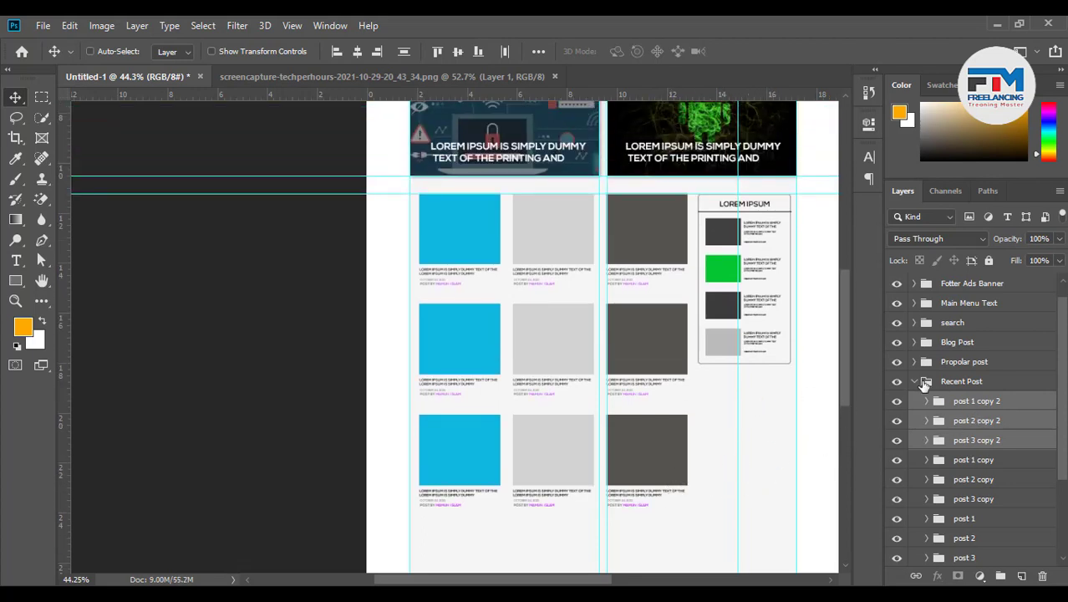
pyautogui.click(916, 382)
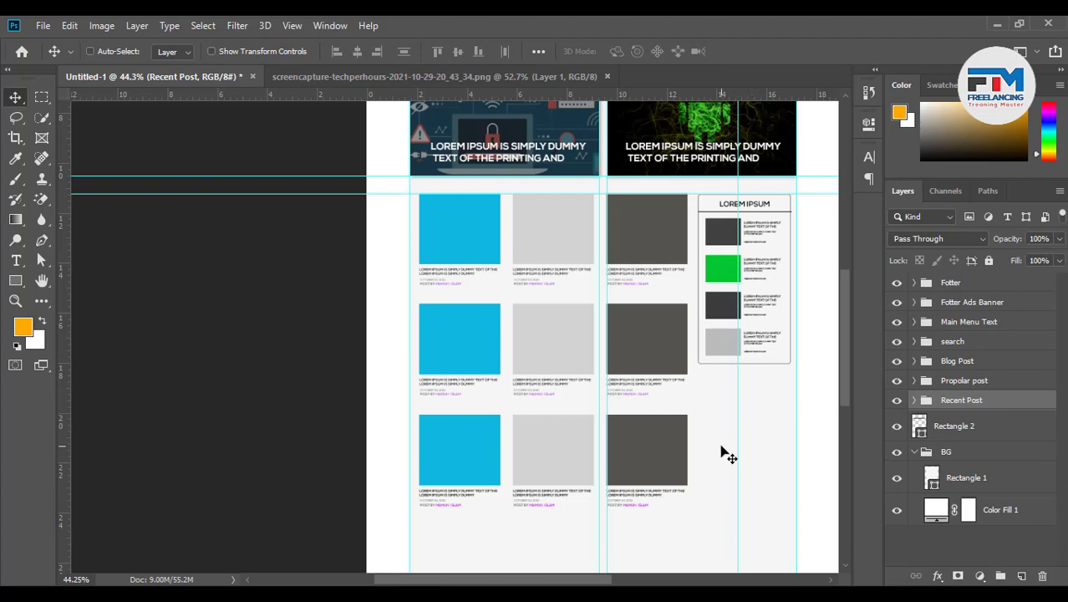
# Duplicate the Propolar post sidebar card below the original
pyautogui.click(959, 381)
pyautogui.moveTo(773, 303); pyautogui.dragTo(778, 485)
pyautogui.scroll(5, 828, 506)
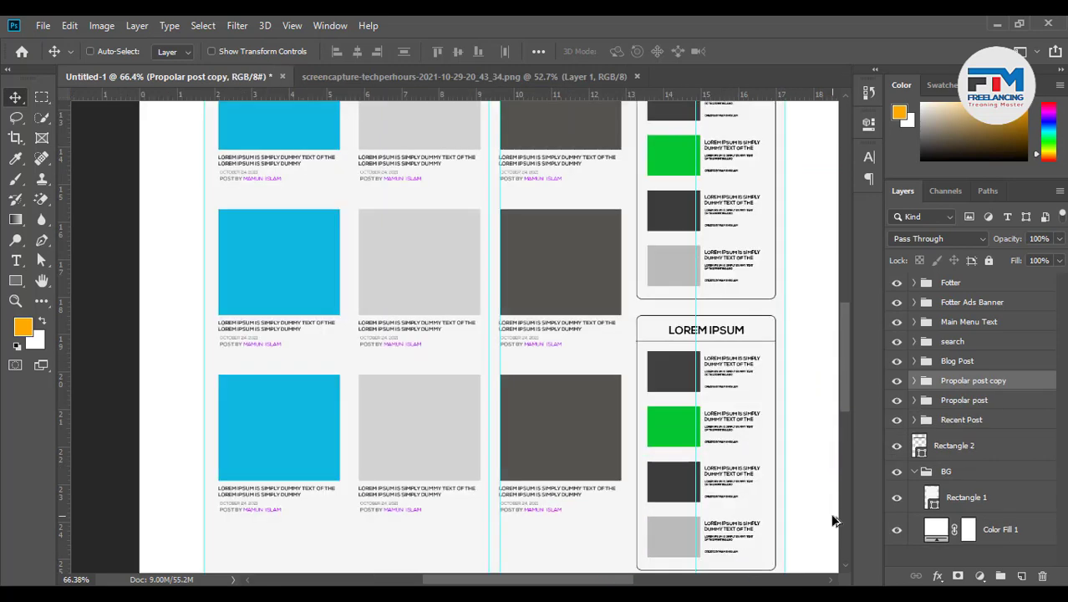
pyautogui.scroll(1, 787, 472)
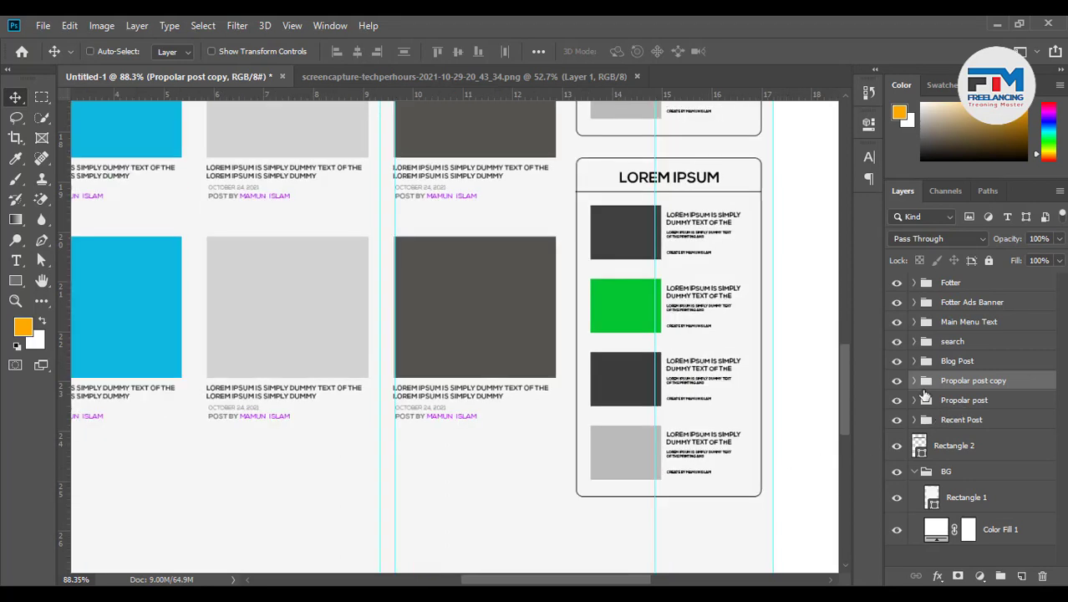
# Remove post 1 through post 4 from the copied card
pyautogui.click(914, 381)
pyautogui.click(977, 405)
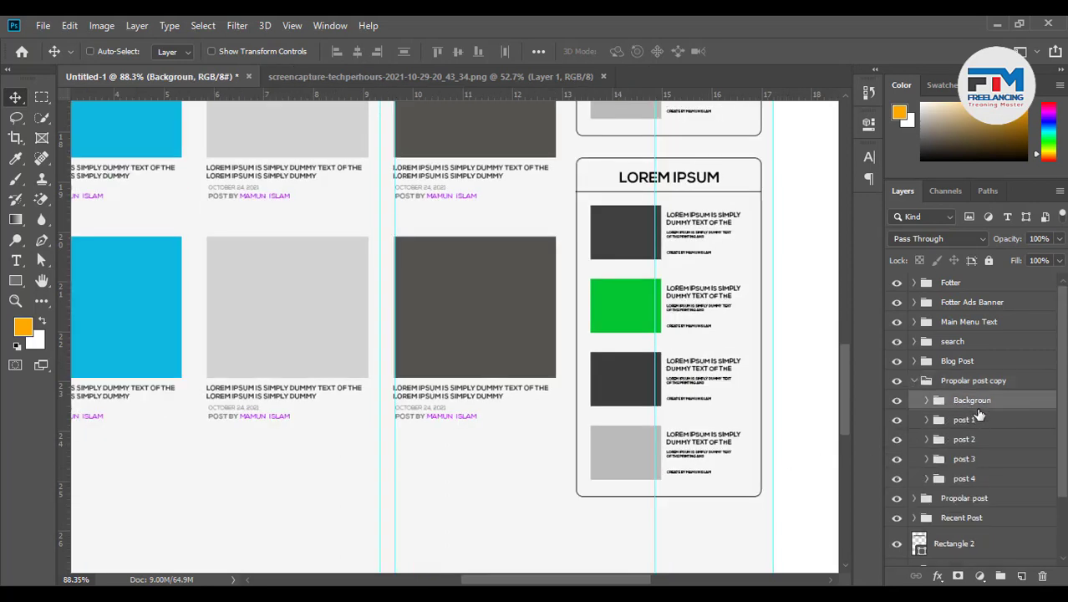
pyautogui.click(975, 421)
pyautogui.press('Delete')
pyautogui.press('Delete')
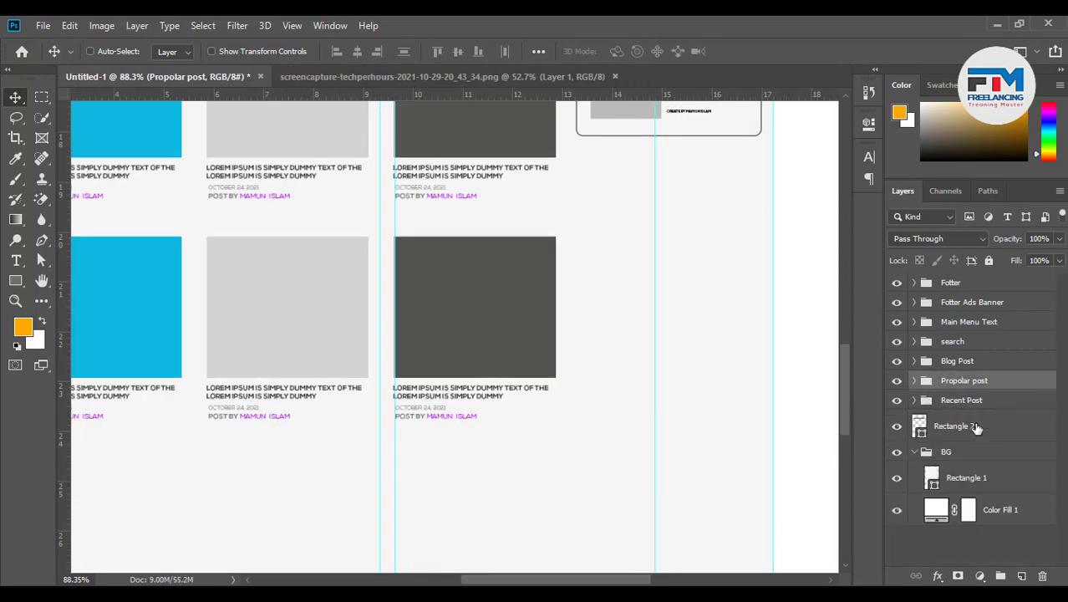
pyautogui.hotkey('ctrl', 'z')
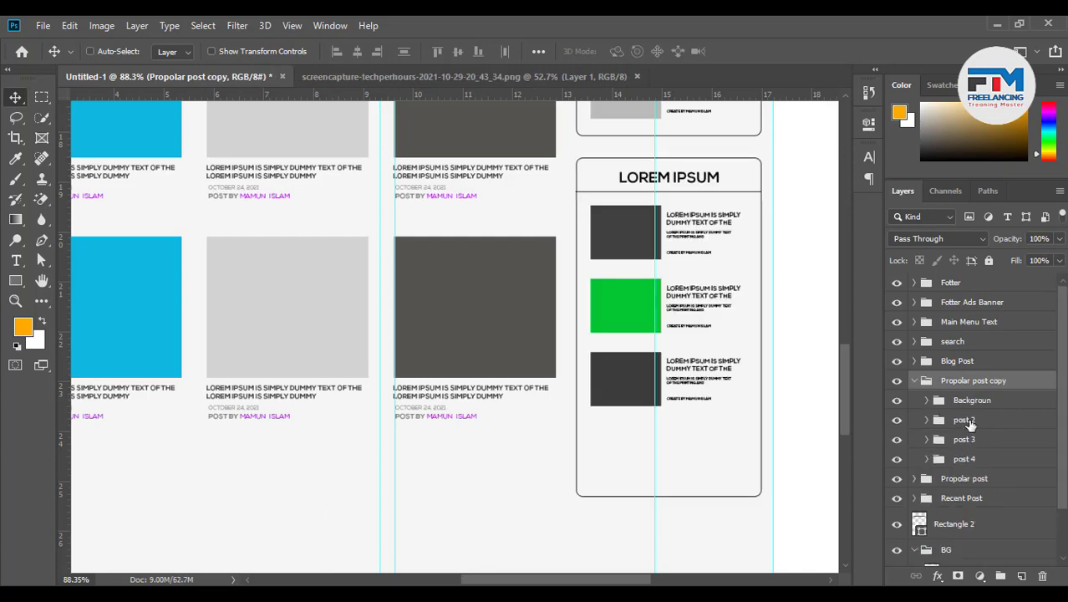
pyautogui.click(970, 426)
pyautogui.press('Delete')
pyautogui.click(967, 427)
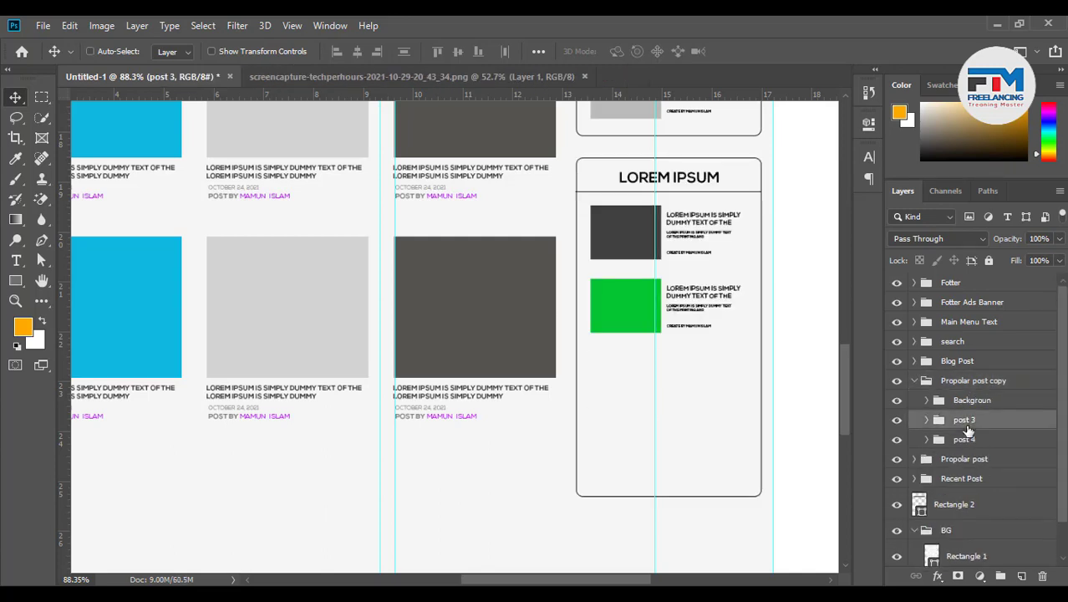
pyautogui.press('Delete')
pyautogui.click(967, 422)
pyautogui.press('Delete')
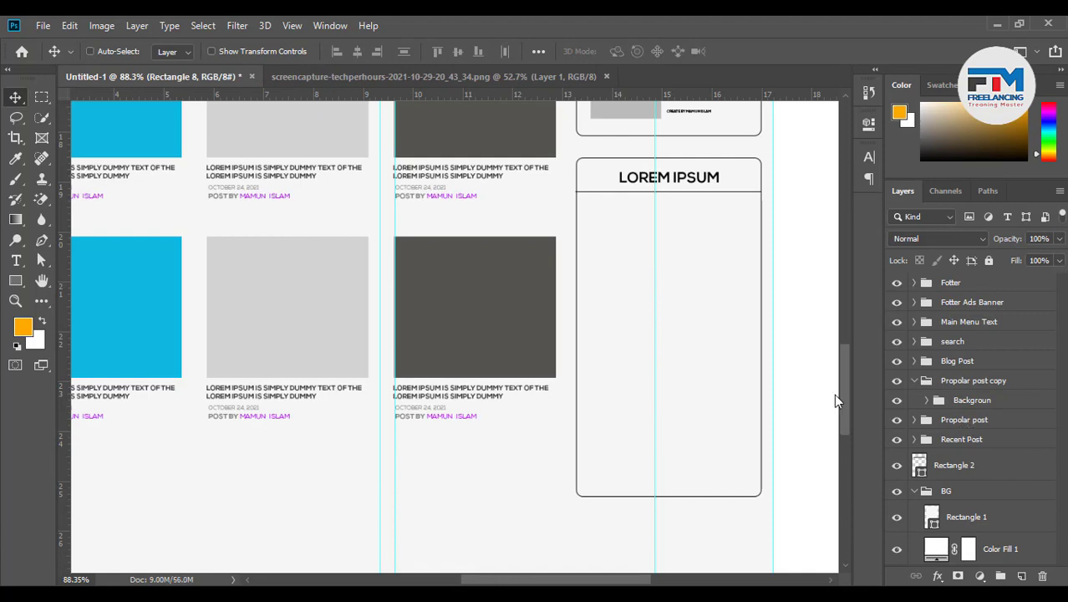
# Retype the copied card's heading as 'Leval' with All Caps turned off
pyautogui.doubleClick(679, 185)
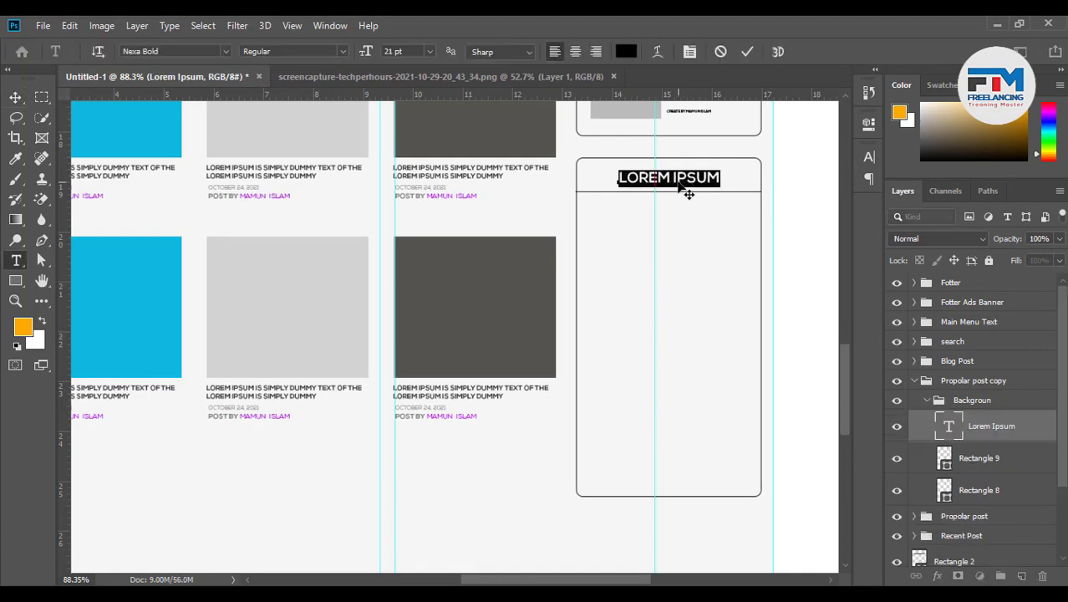
pyautogui.write('LEC')
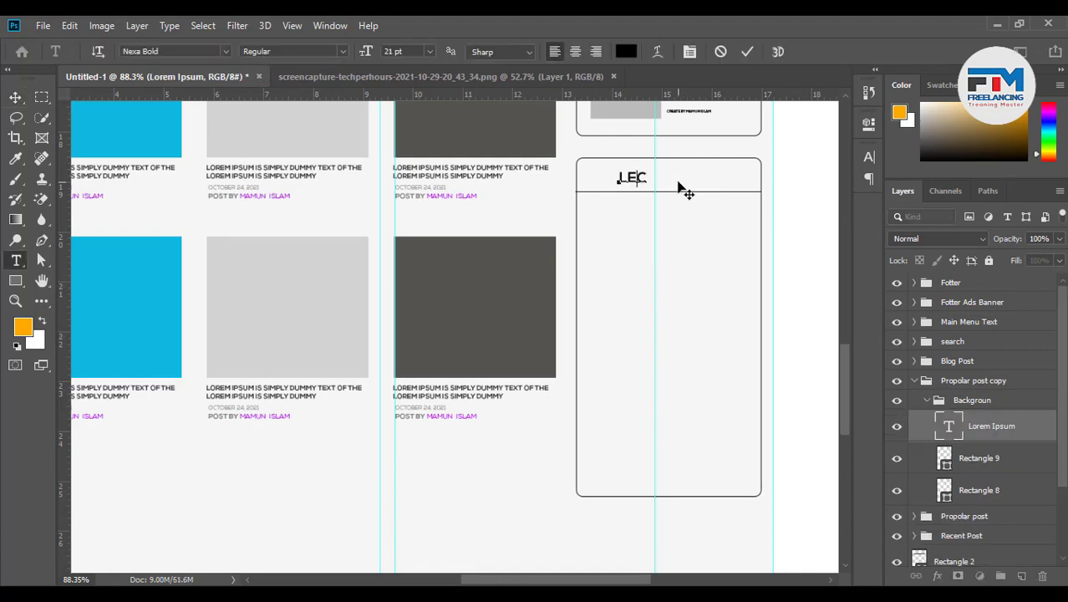
pyautogui.press('BackSpace')
pyautogui.write('VAL')
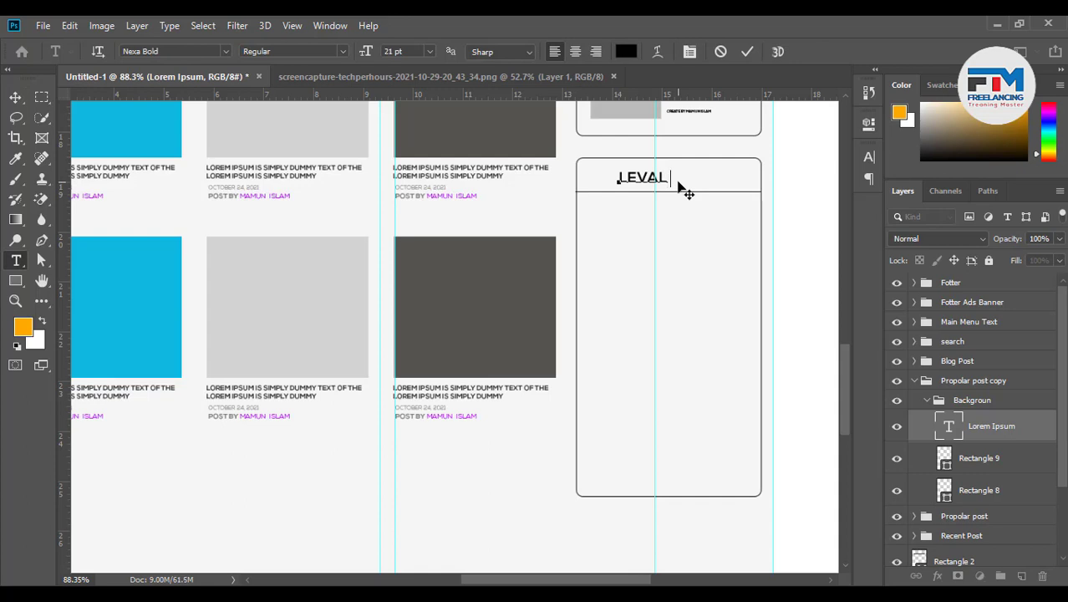
pyautogui.hotkey('shift', 'Left')
pyautogui.hotkey('shift', 'Left')
pyautogui.hotkey('shift', 'Left')
pyautogui.hotkey('shift', 'Left')
pyautogui.click(689, 53)
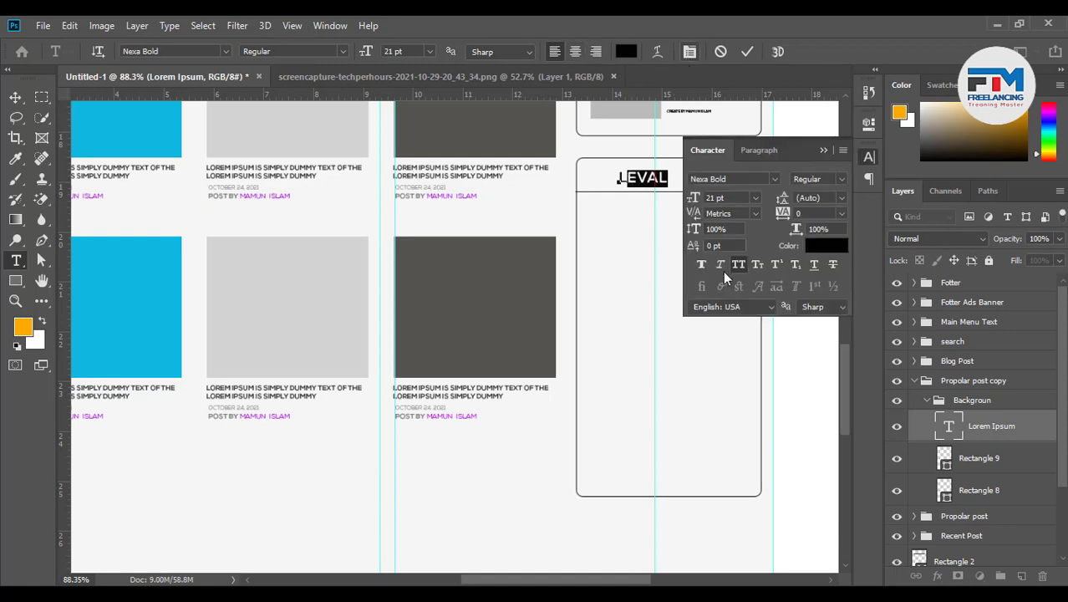
pyautogui.click(738, 264)
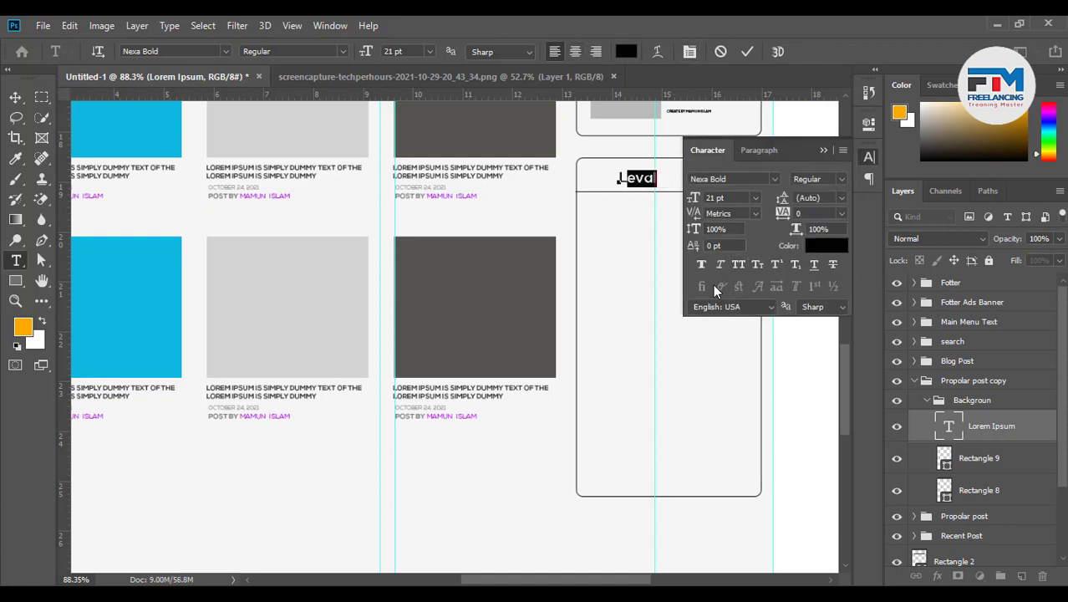
pyautogui.click(747, 51)
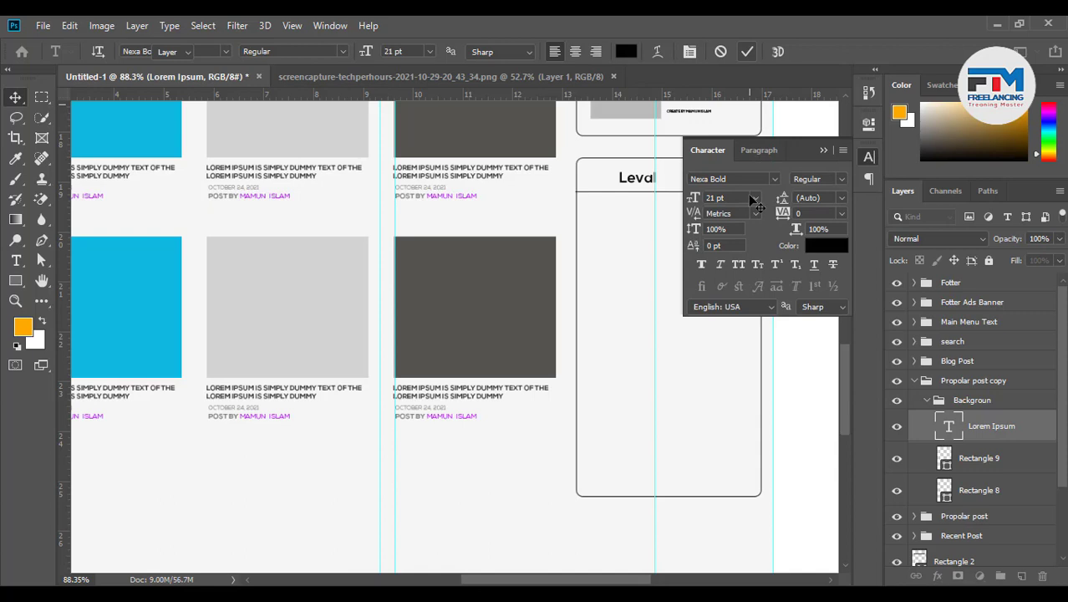
pyautogui.click(824, 149)
# Centre the Leval heading in the card's header bar
pyautogui.moveTo(666, 205); pyautogui.dragTo(698, 202)
pyautogui.scroll(-1, 699, 276)
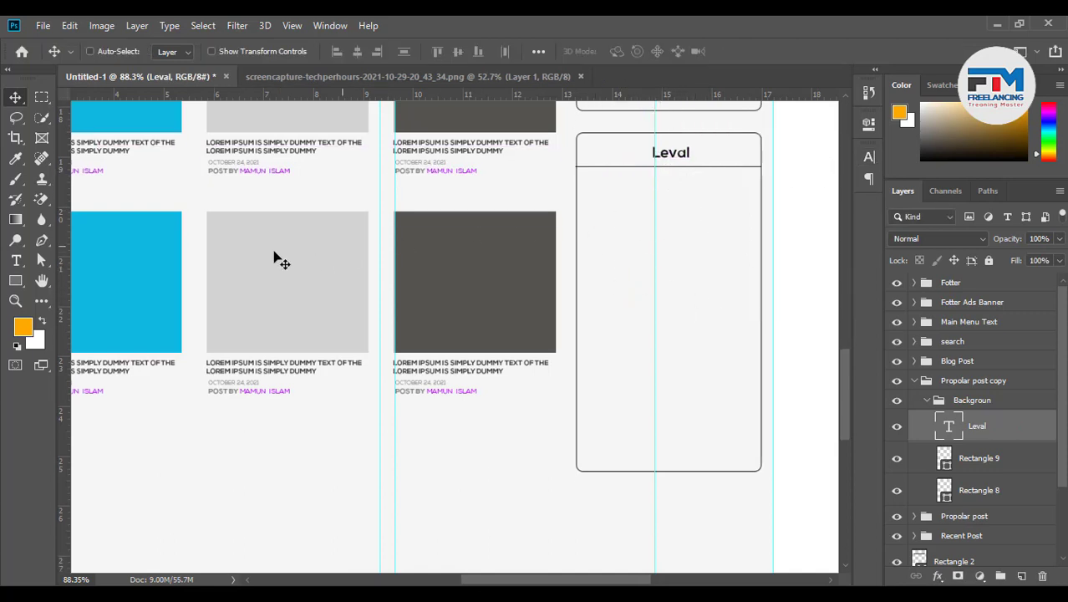
pyautogui.click(16, 280)
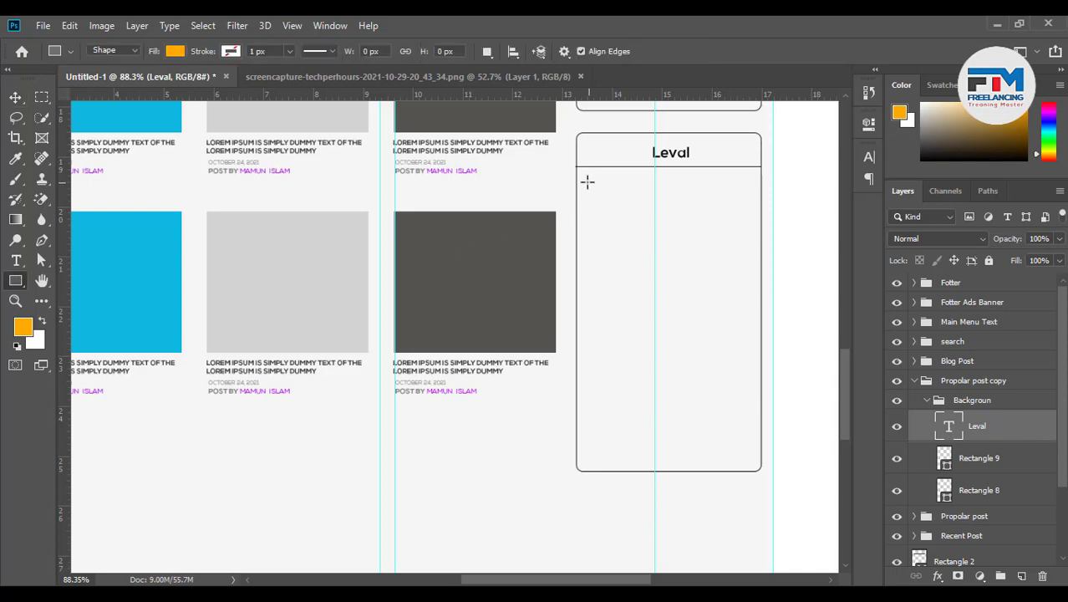
# Draw a small rounded rectangle below the Leval heading with equal corner radii
pyautogui.moveTo(586, 181); pyautogui.dragTo(651, 203)
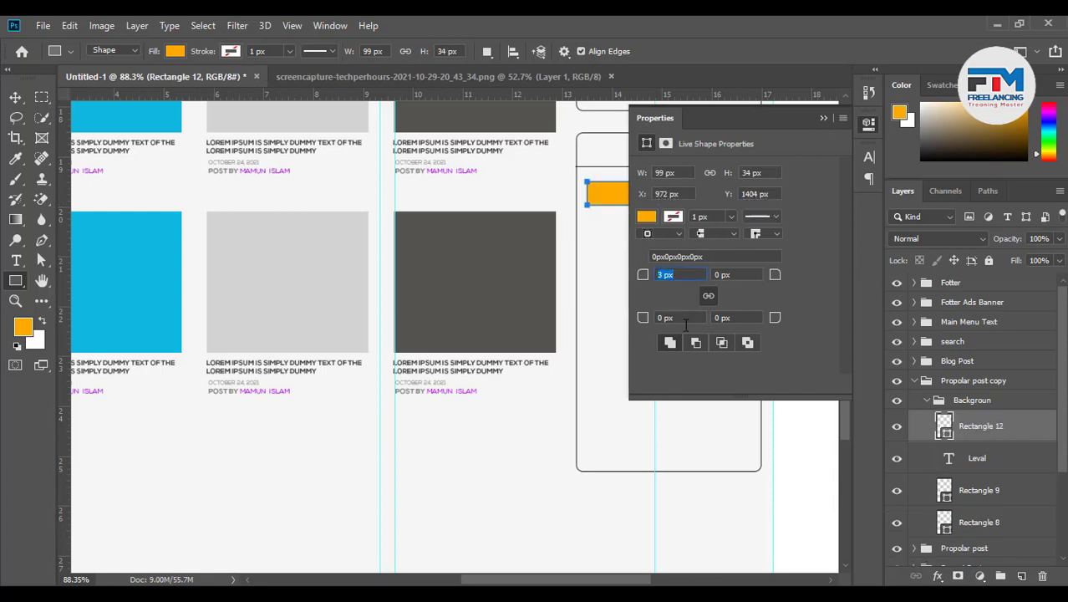
pyautogui.click(681, 319)
pyautogui.click(15, 97)
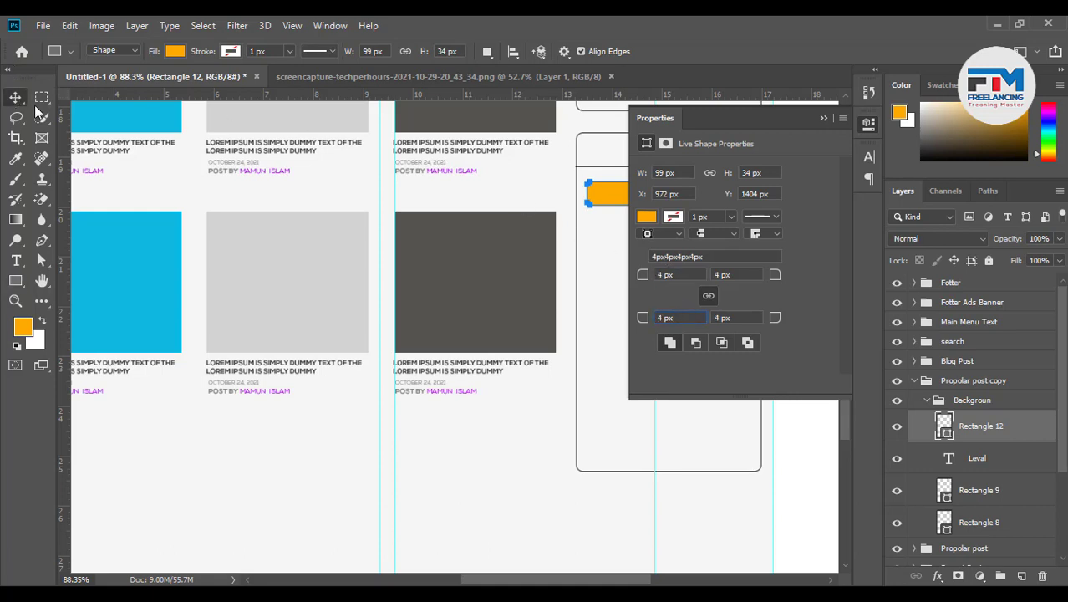
pyautogui.click(823, 118)
pyautogui.scroll(-5, 631, 329)
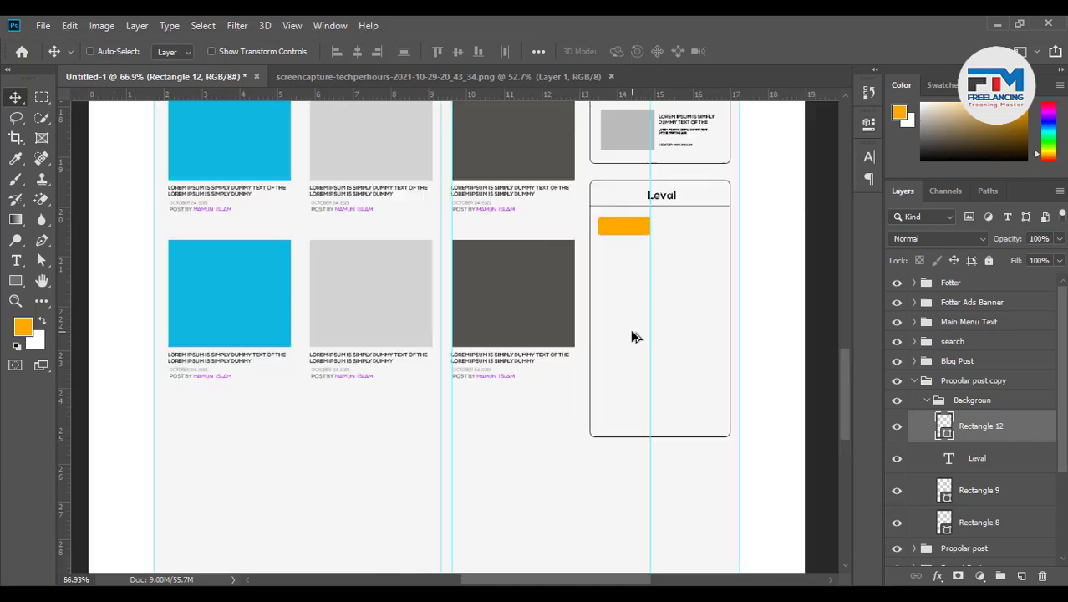
pyautogui.scroll(1, 681, 365)
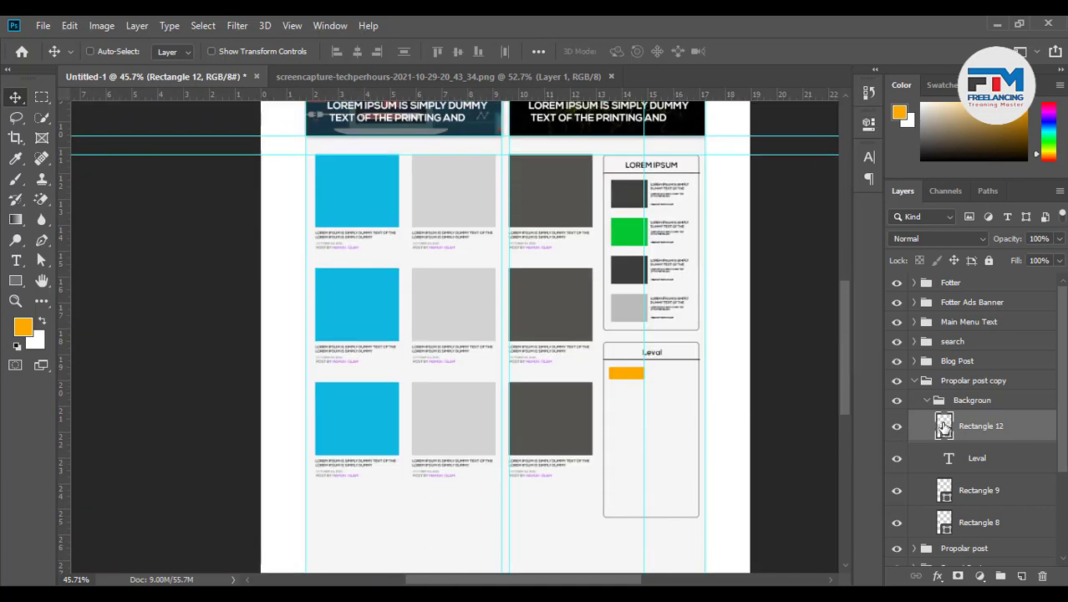
pyautogui.scroll(2, 717, 473)
pyautogui.scroll(3, 756, 468)
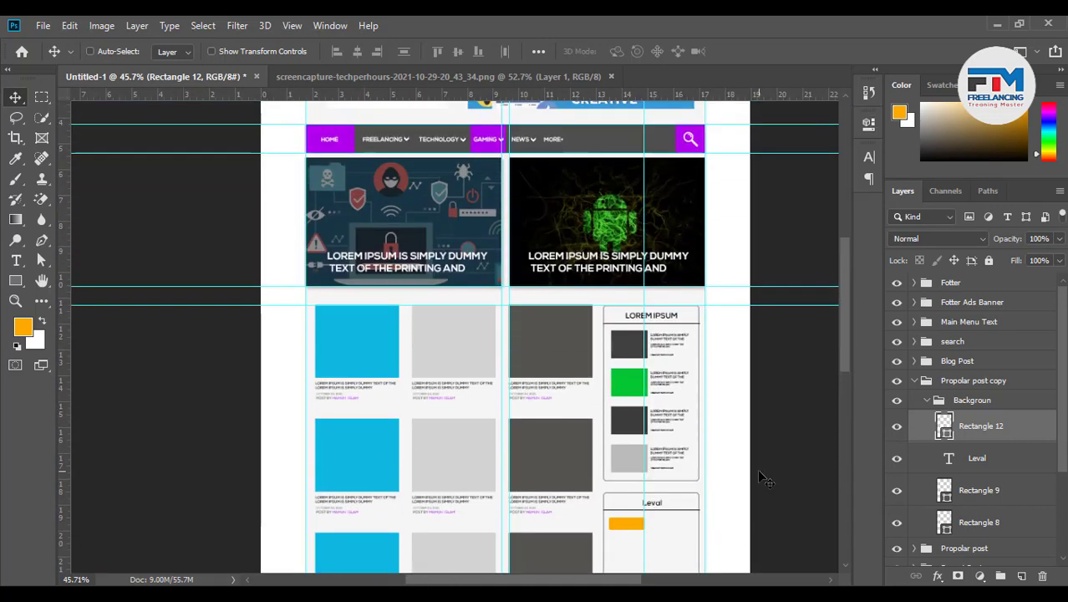
# Recolour the orange bar with the purple sampled from the HOME menu item
pyautogui.doubleClick(944, 426)
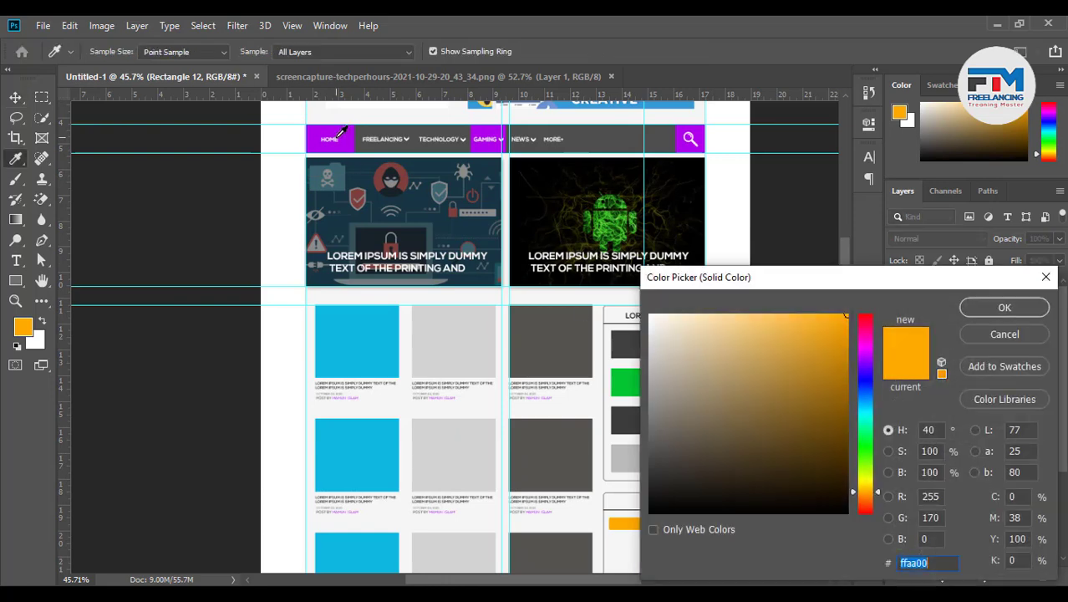
pyautogui.click(340, 139)
pyautogui.click(985, 309)
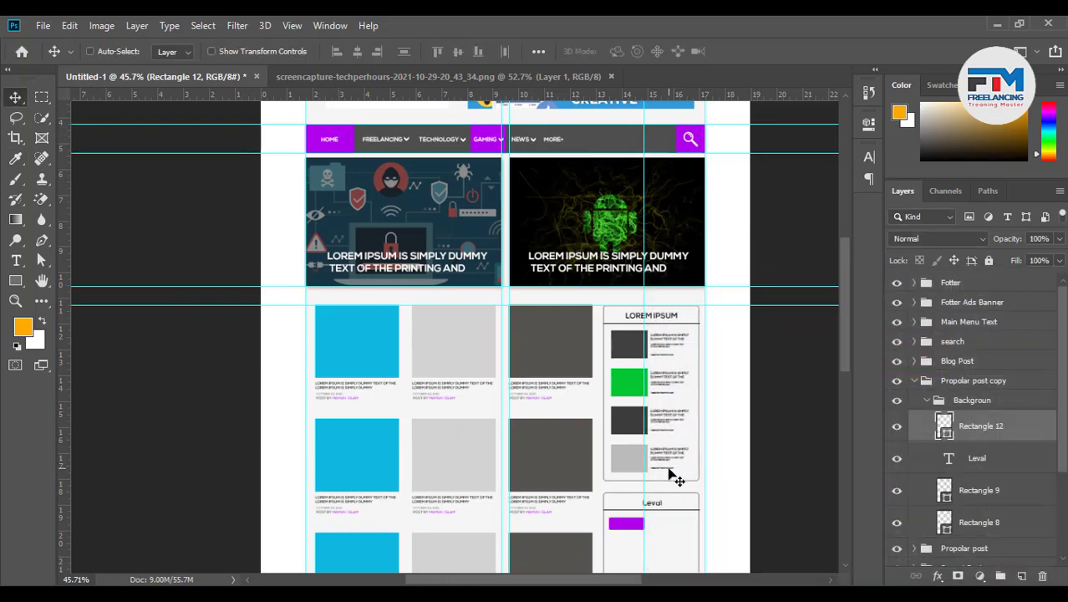
pyautogui.scroll(-5, 681, 468)
pyautogui.scroll(4, 689, 465)
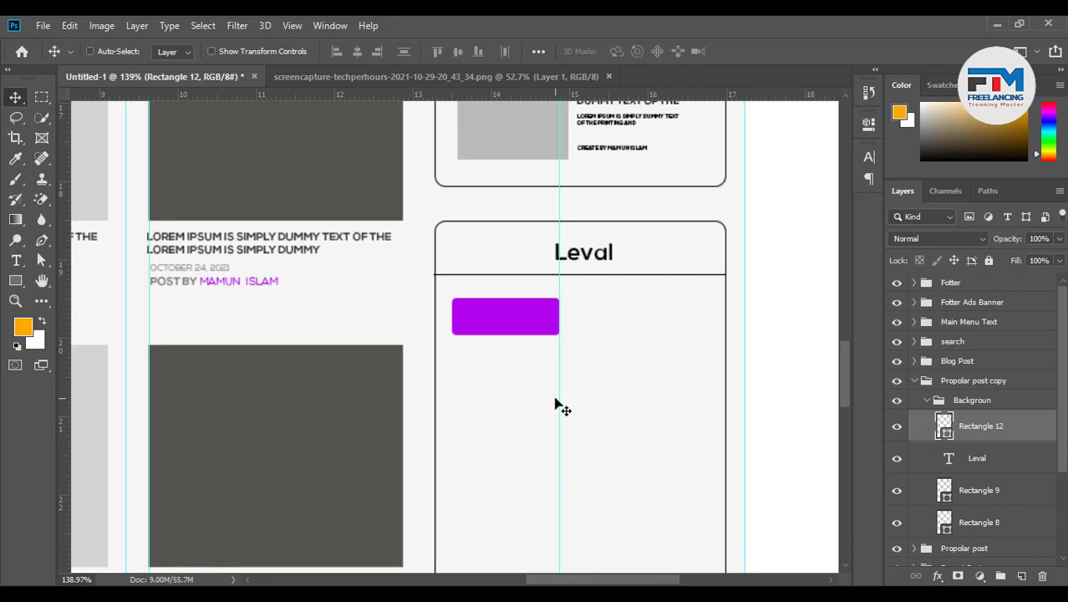
# Hide guides, copy the purple bars into a grid, and shrink them to button size
pyautogui.hotkey('ctrl', ';')
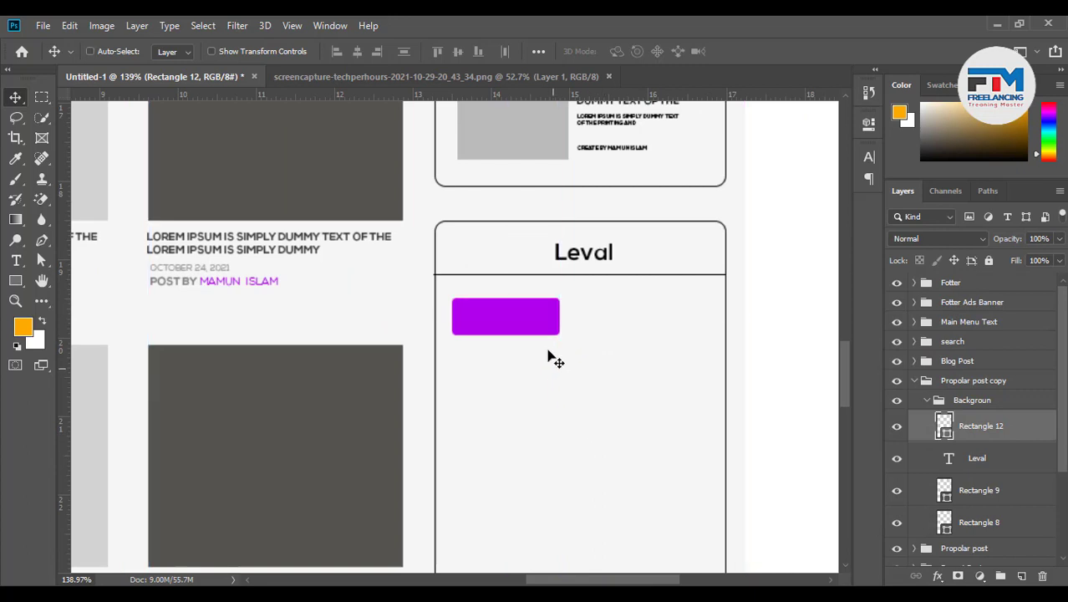
pyautogui.moveTo(500, 322); pyautogui.dragTo(744, 321)
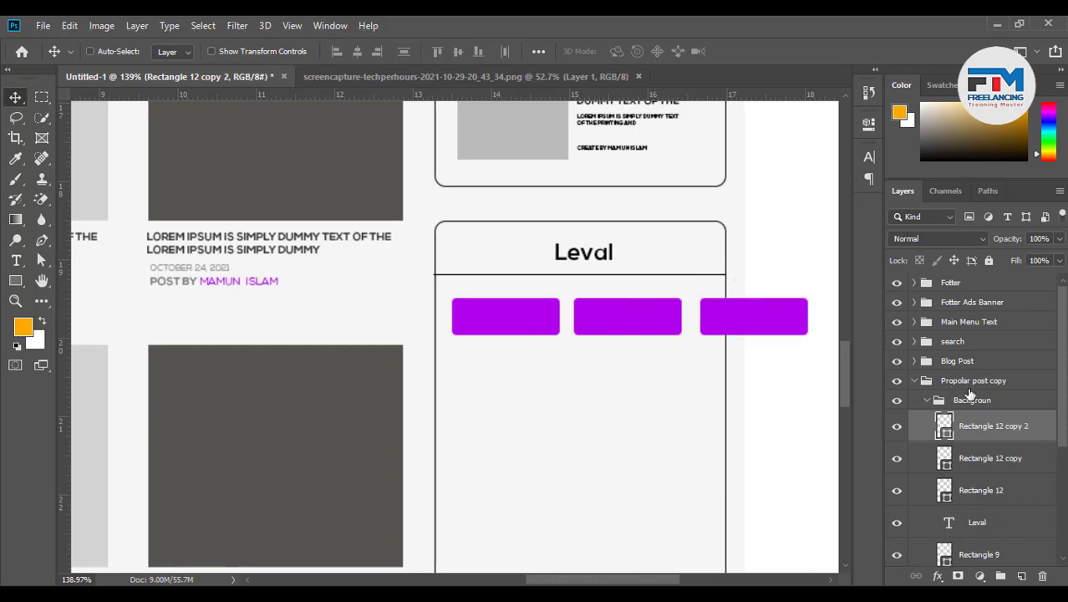
pyautogui.keyDown('shift'); pyautogui.click(991, 492); pyautogui.keyUp('shift')
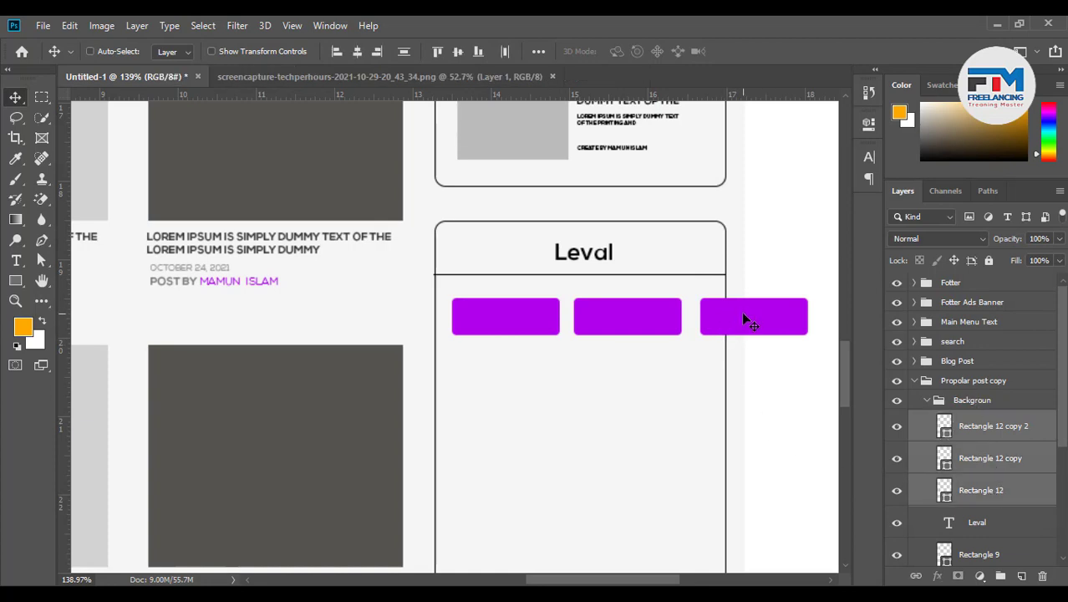
pyautogui.hotkey('ctrl', 't')
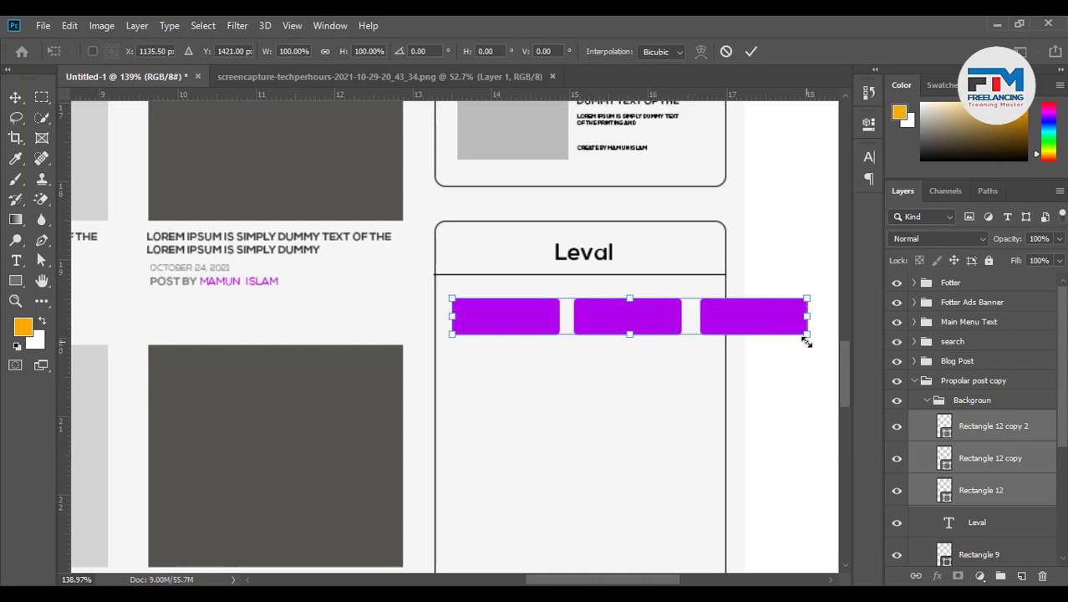
pyautogui.moveTo(806, 340); pyautogui.dragTo(761, 341)
pyautogui.moveTo(715, 323); pyautogui.dragTo(667, 444)
pyautogui.click(752, 52)
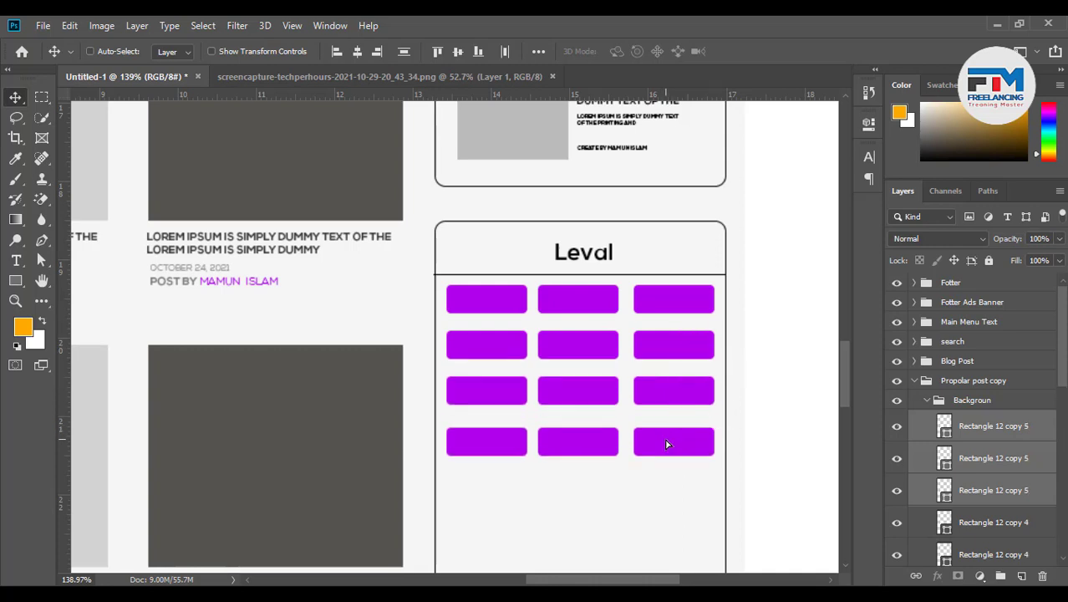
pyautogui.press('Up')
pyautogui.press('Up')
pyautogui.press('Up')
pyautogui.press('Up')
pyautogui.press('Up')
pyautogui.press('Up')
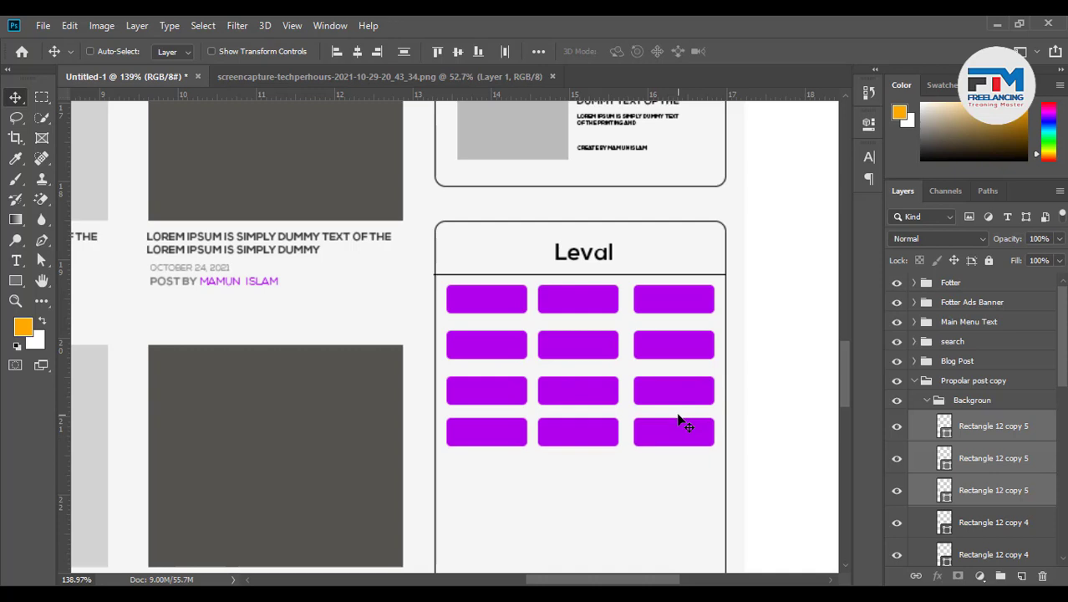
pyautogui.press('Down')
pyautogui.press('Down')
# Group all twelve purple buttons as Group 4 and move it out of Backgroun
pyautogui.scroll(-3, 679, 420)
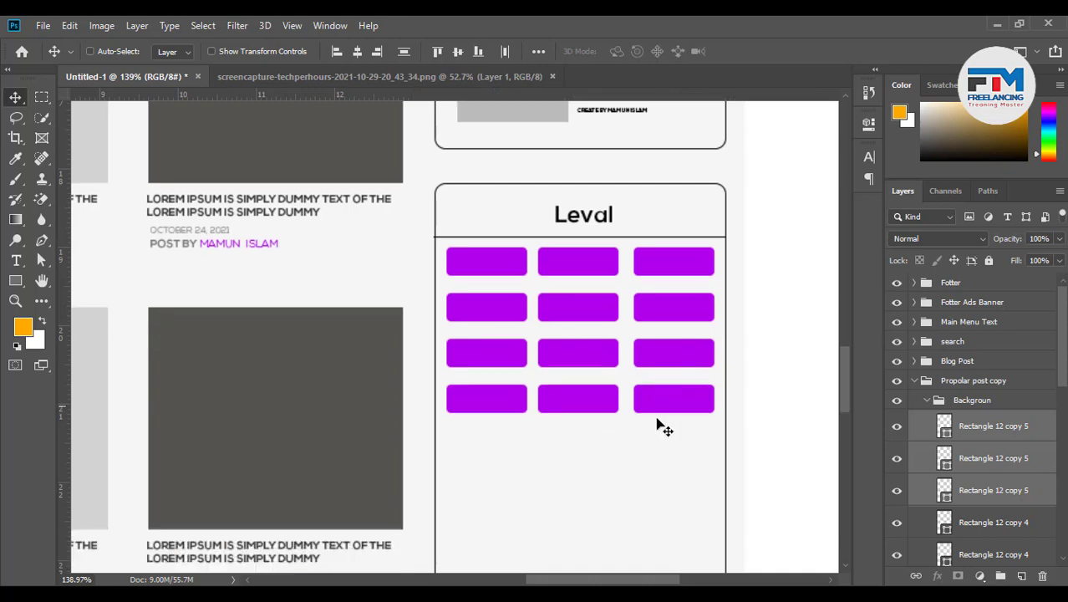
pyautogui.click(975, 439)
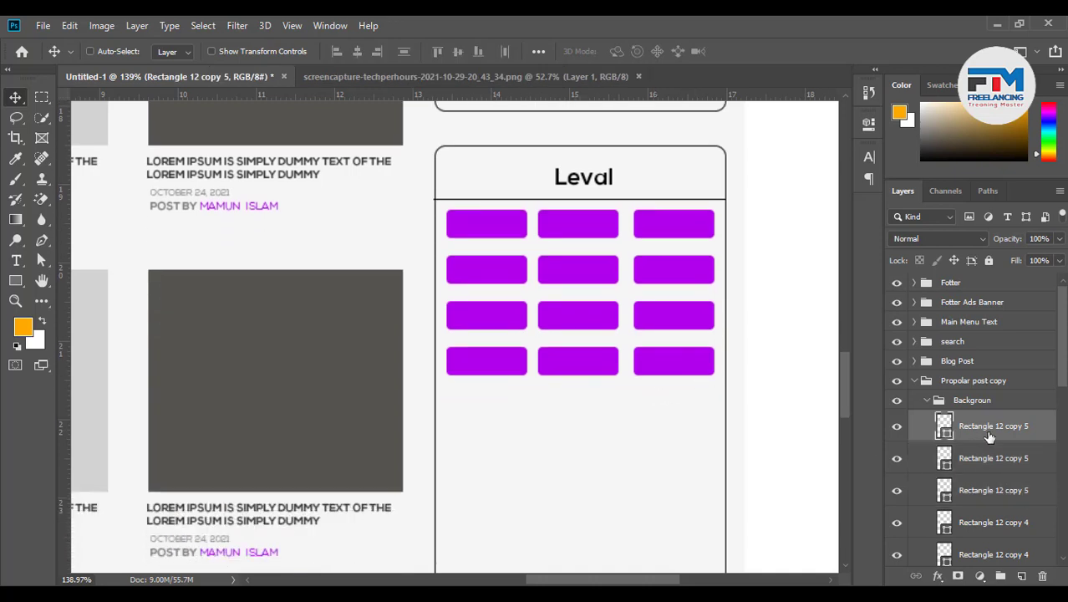
pyautogui.scroll(-6, 976, 460)
pyautogui.scroll(-2, 976, 489)
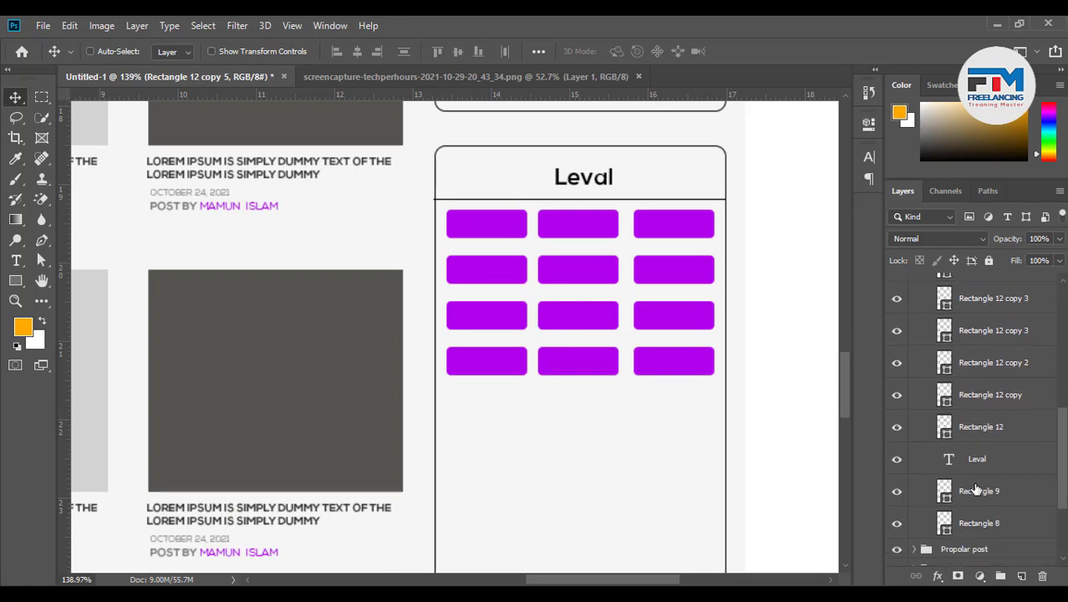
pyautogui.keyDown('shift'); pyautogui.click(991, 430); pyautogui.keyUp('shift')
pyautogui.press('ctrl')
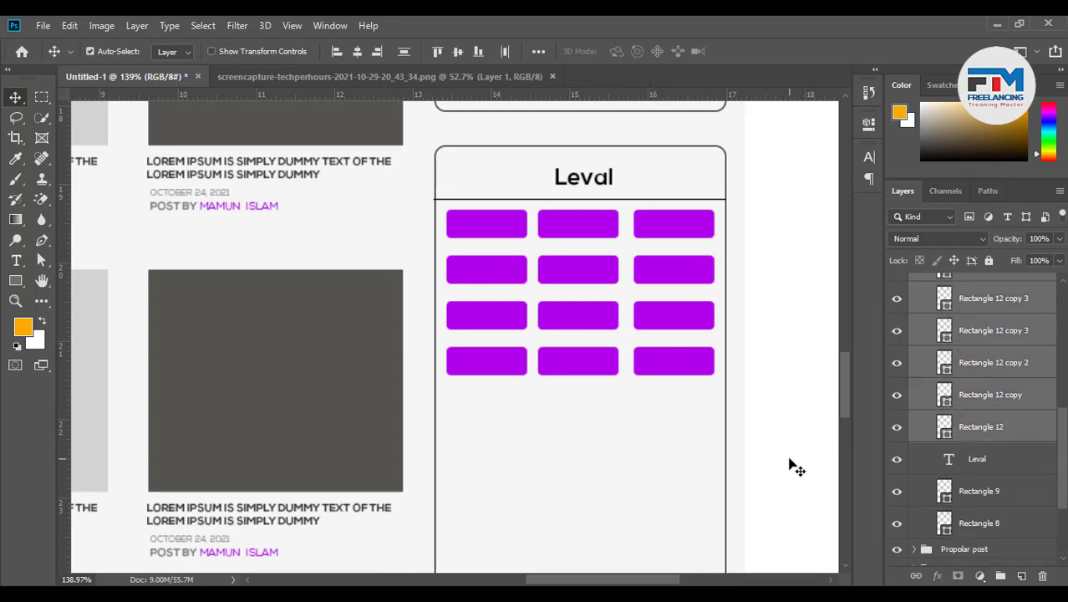
pyautogui.hotkey('ctrl', 'g')
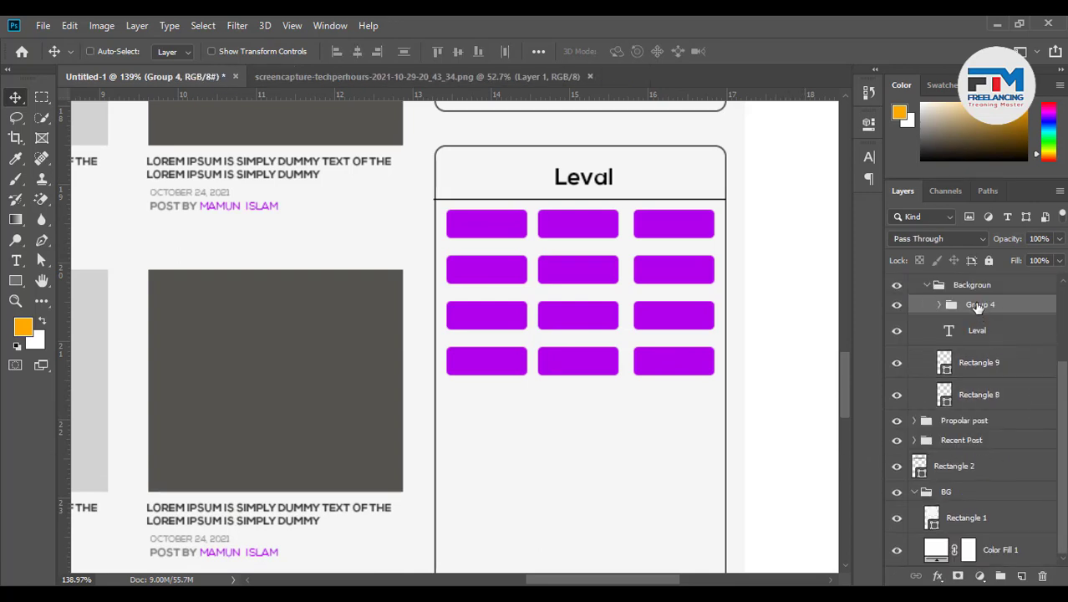
pyautogui.moveTo(976, 307); pyautogui.dragTo(968, 280)
pyautogui.click(927, 306)
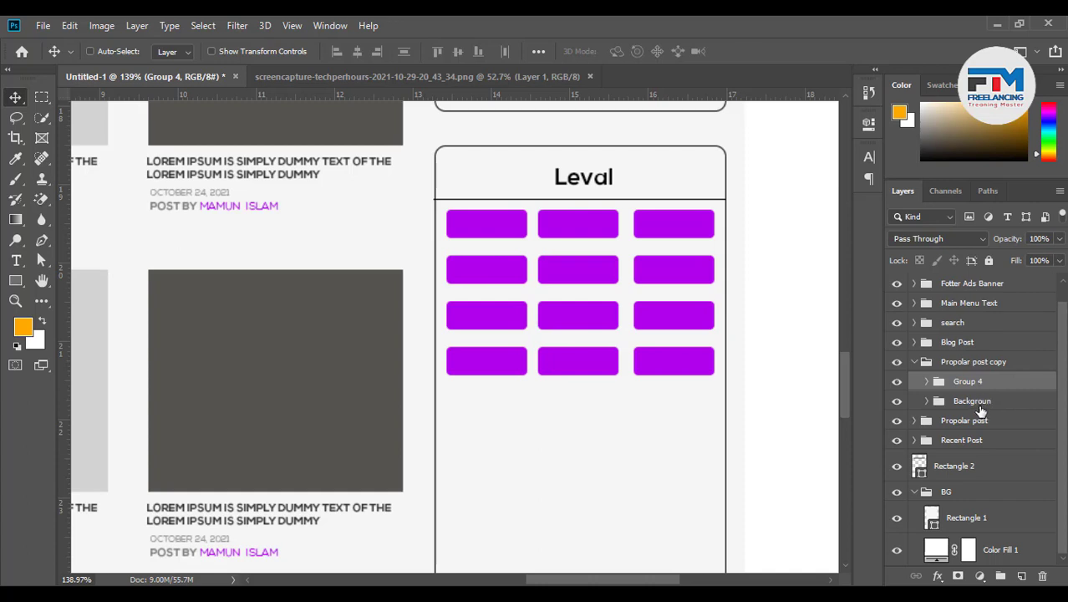
# Rename the copied card group to 'LAvel' and the button group to 'could'
pyautogui.doubleClick(964, 361)
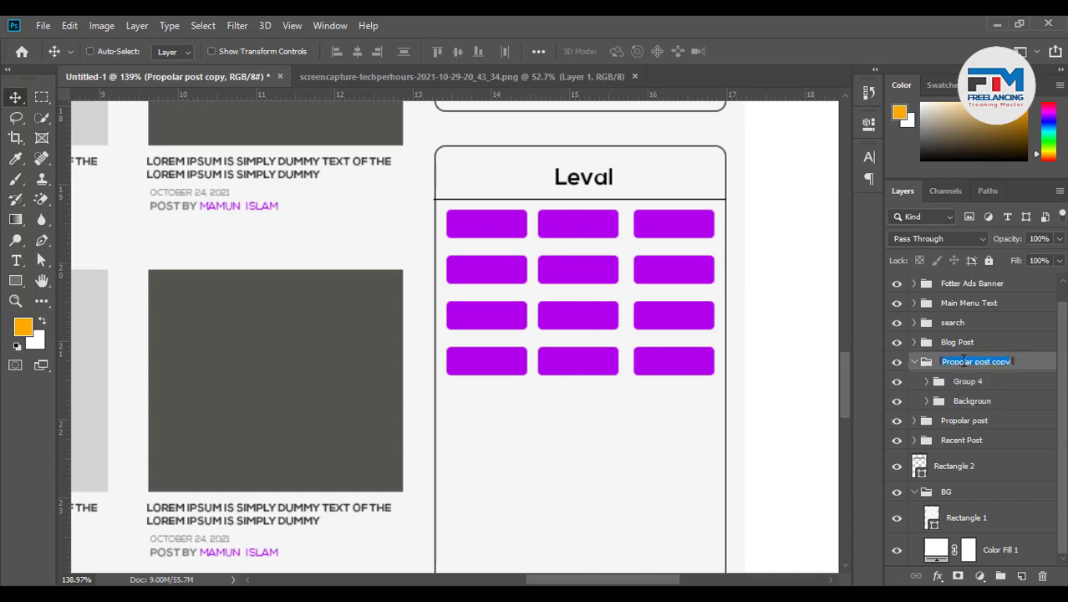
pyautogui.write('LAvel')
pyautogui.press('Return')
pyautogui.click(963, 387)
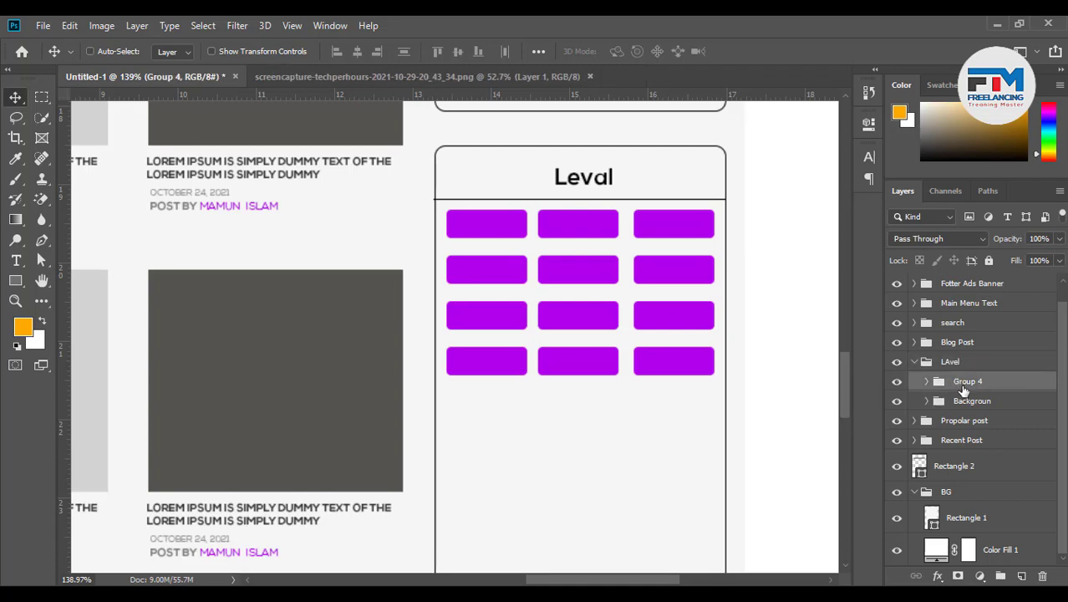
pyautogui.doubleClick(962, 381)
pyautogui.write('could')
pyautogui.press('Return')
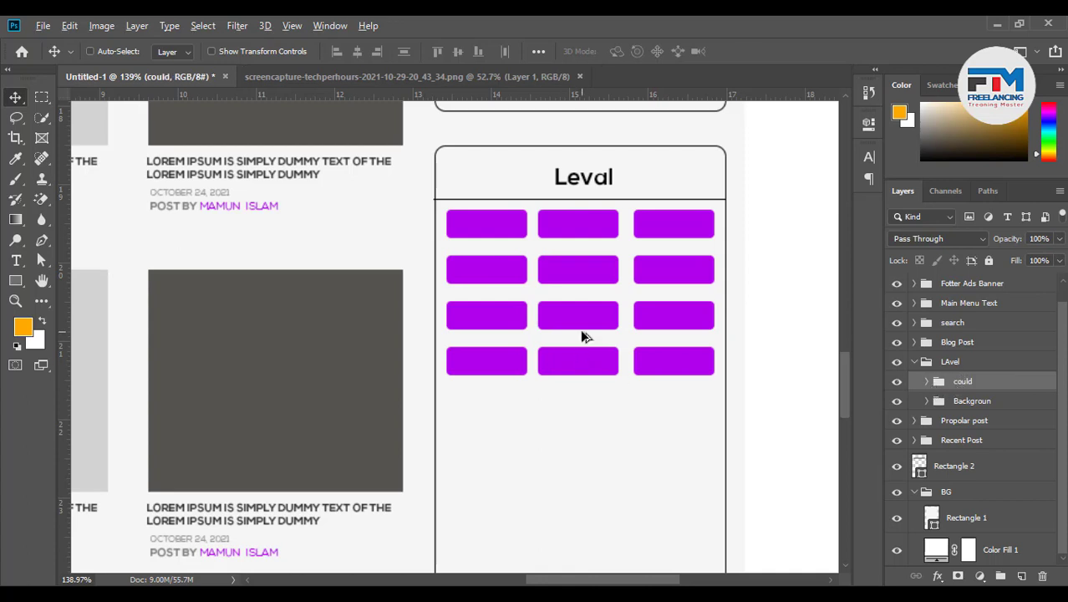
# Duplicate the button grid downward and merge the copy into the could group
pyautogui.moveTo(580, 330); pyautogui.dragTo(578, 517)
pyautogui.scroll(-3, 649, 451)
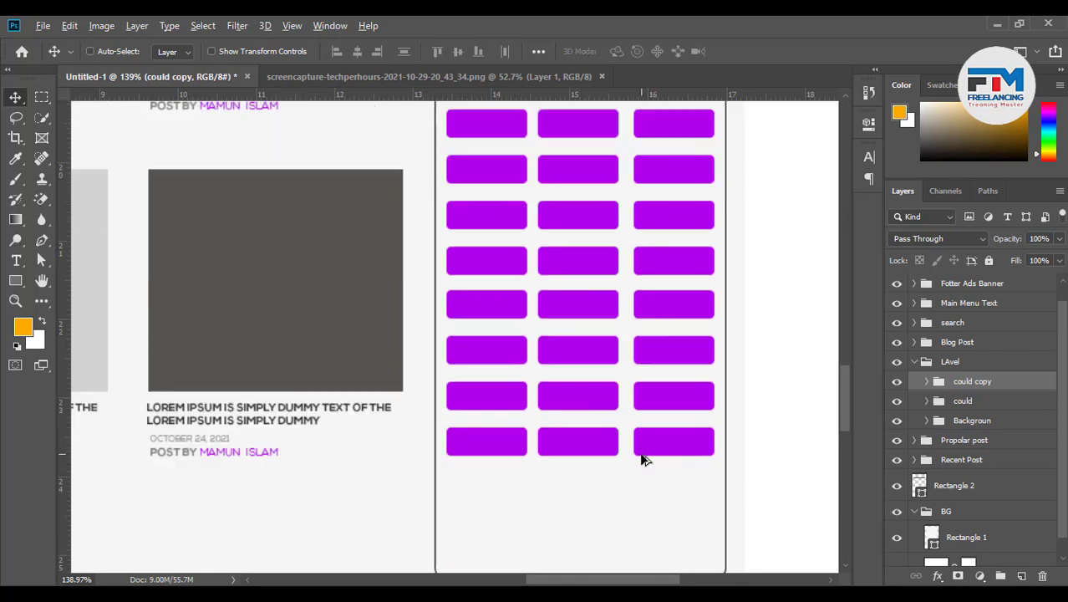
pyautogui.scroll(-2, 642, 458)
pyautogui.scroll(-3, 640, 460)
pyautogui.scroll(4, 642, 502)
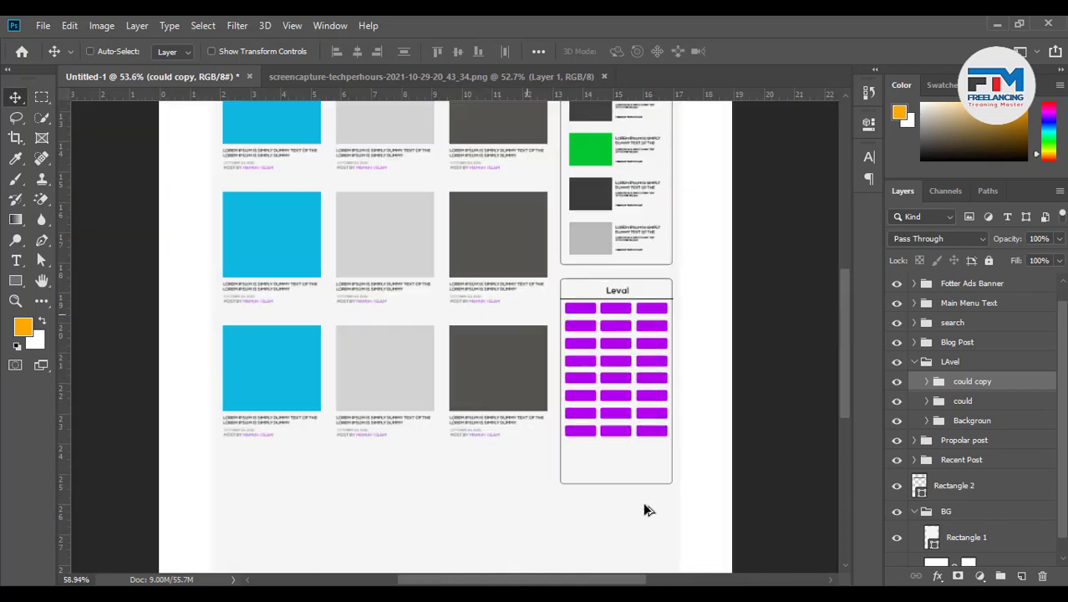
pyautogui.scroll(2, 639, 485)
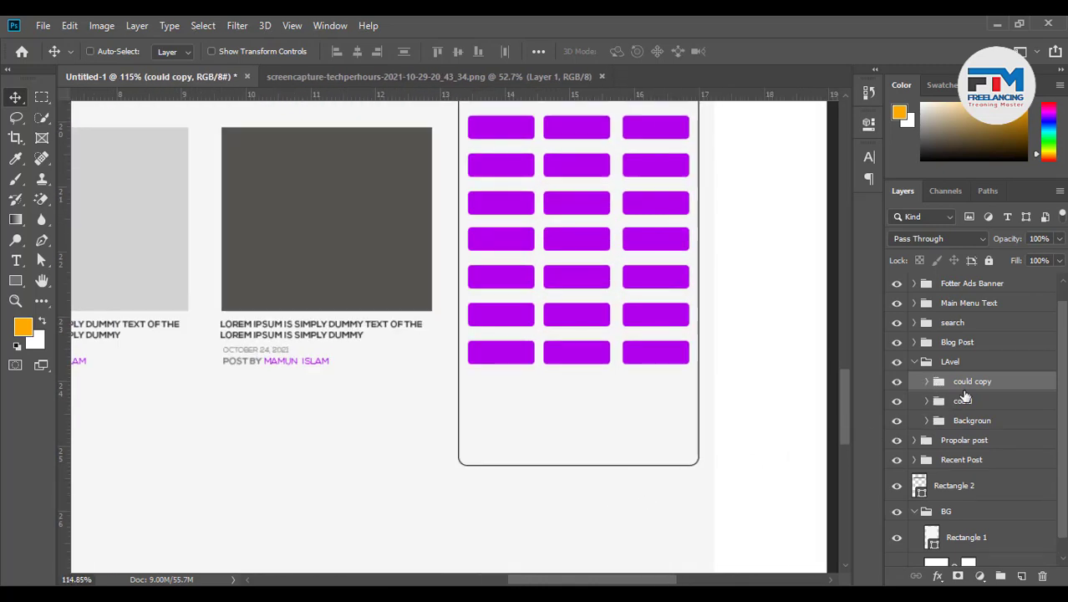
pyautogui.moveTo(964, 387); pyautogui.dragTo(963, 399)
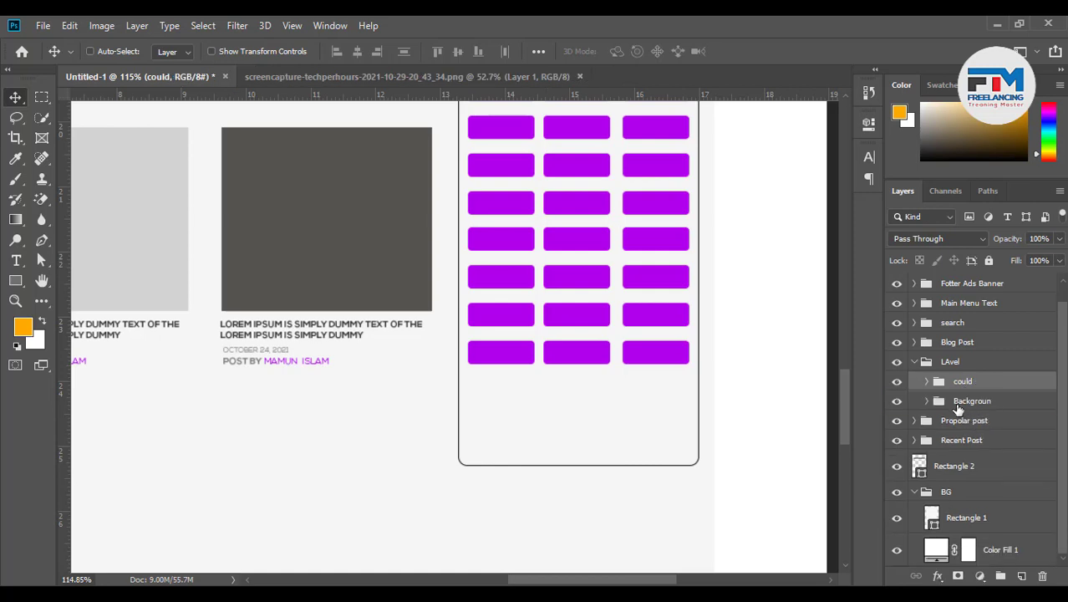
# Shorten the Rectangle 8 card background so it ends just below the buttons
pyautogui.click(959, 406)
pyautogui.click(927, 402)
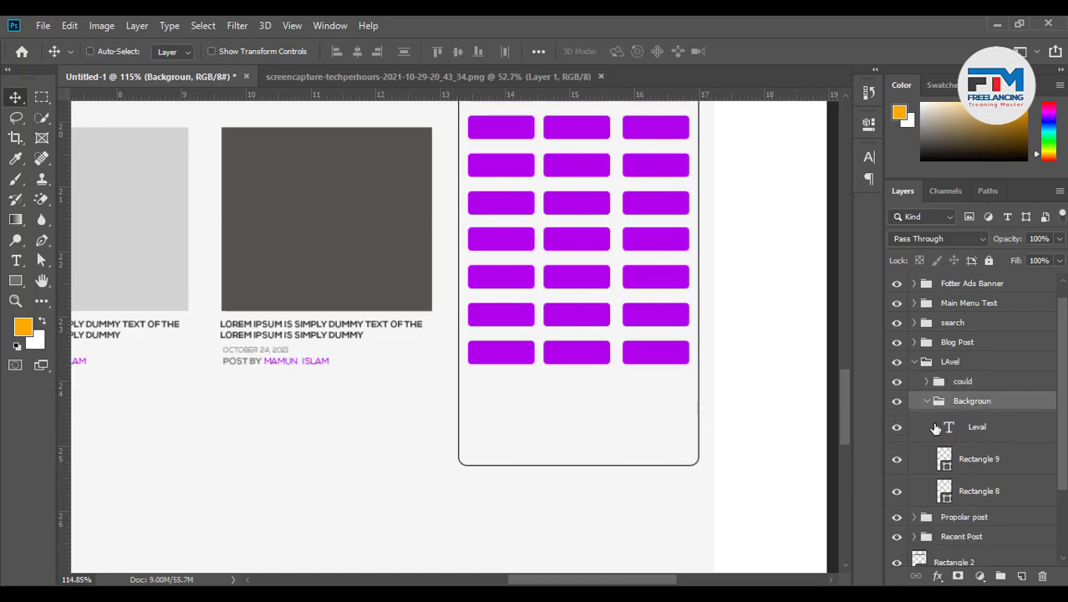
pyautogui.click(961, 493)
pyautogui.click(894, 491)
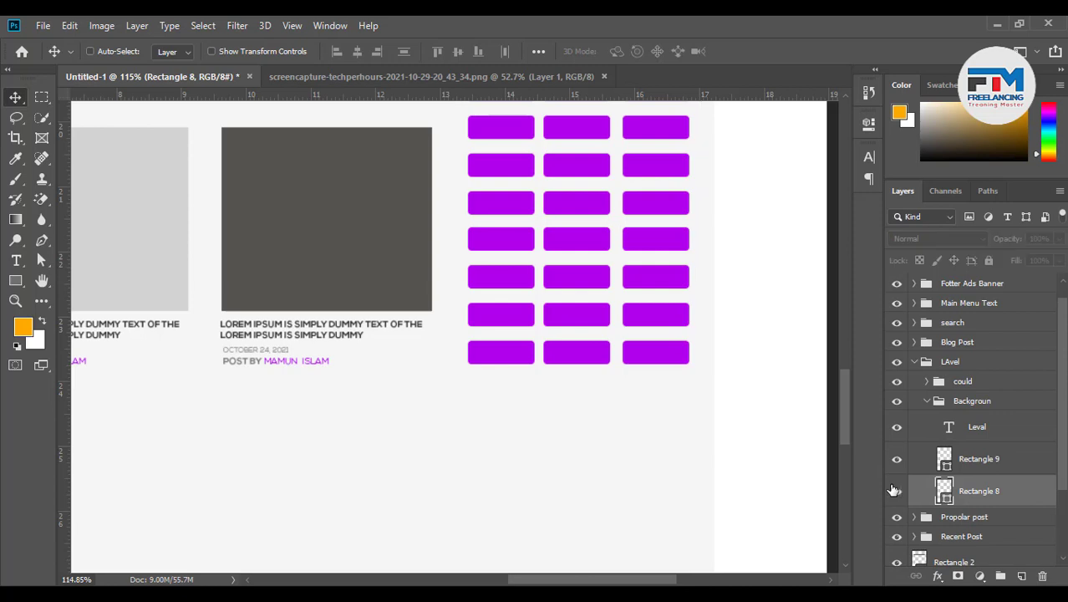
pyautogui.click(895, 490)
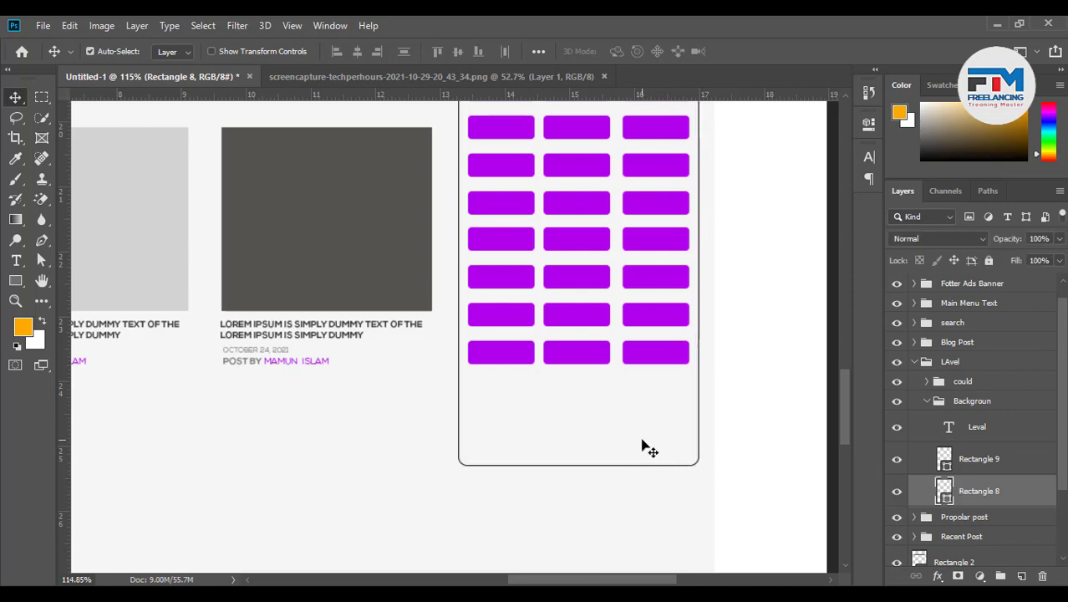
pyautogui.hotkey('ctrl', 't')
pyautogui.moveTo(579, 464); pyautogui.dragTo(578, 383)
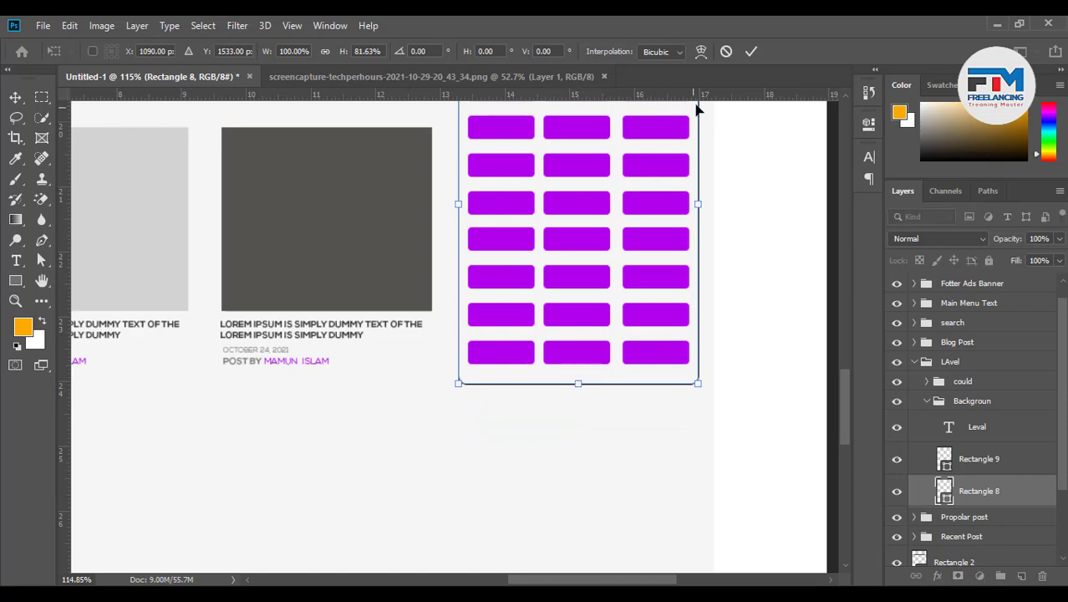
pyautogui.click(751, 52)
pyautogui.scroll(-6, 682, 368)
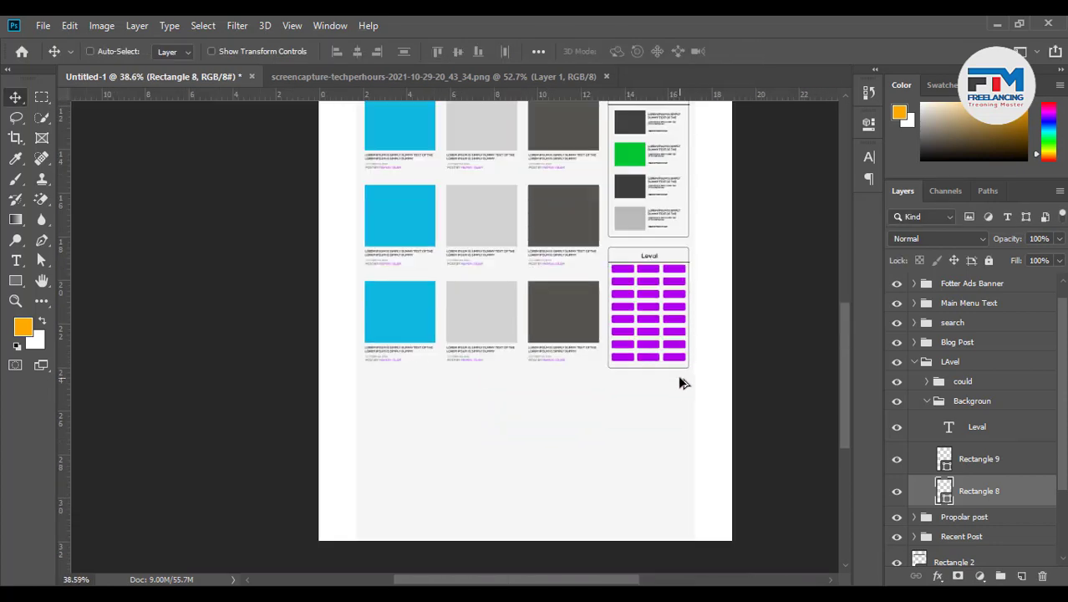
pyautogui.scroll(4, 505, 370)
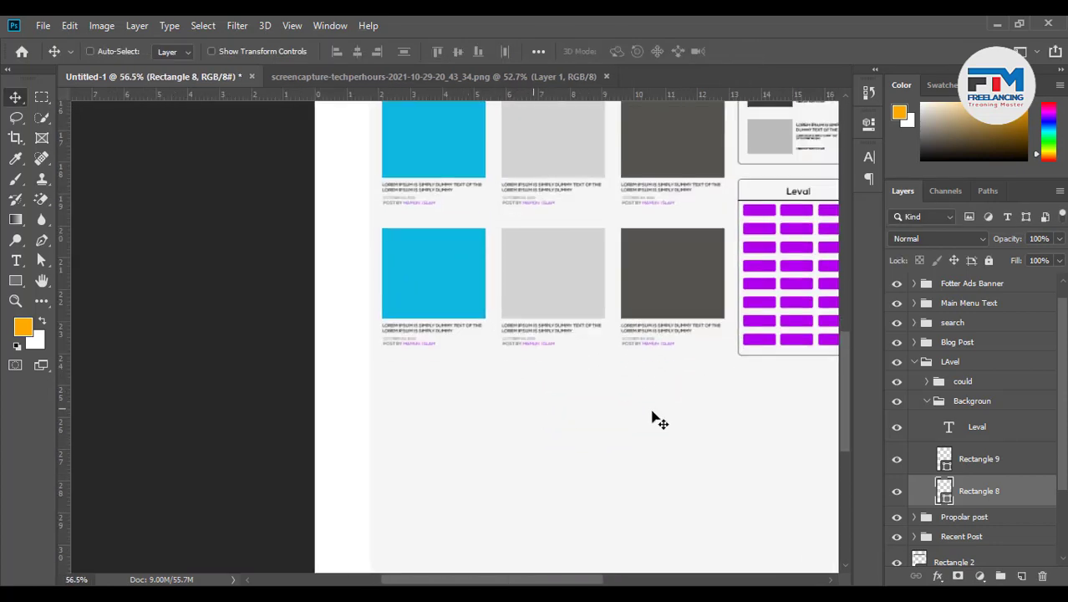
# Collapse the Backgroun group and then the LAvel group in Layers
pyautogui.click(940, 401)
pyautogui.click(927, 401)
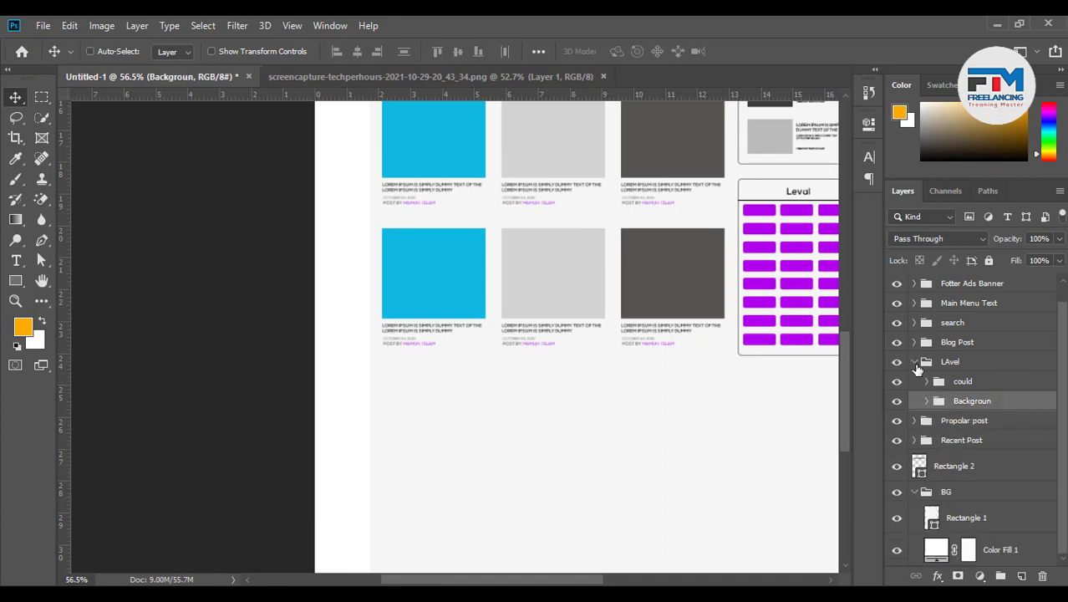
pyautogui.click(915, 361)
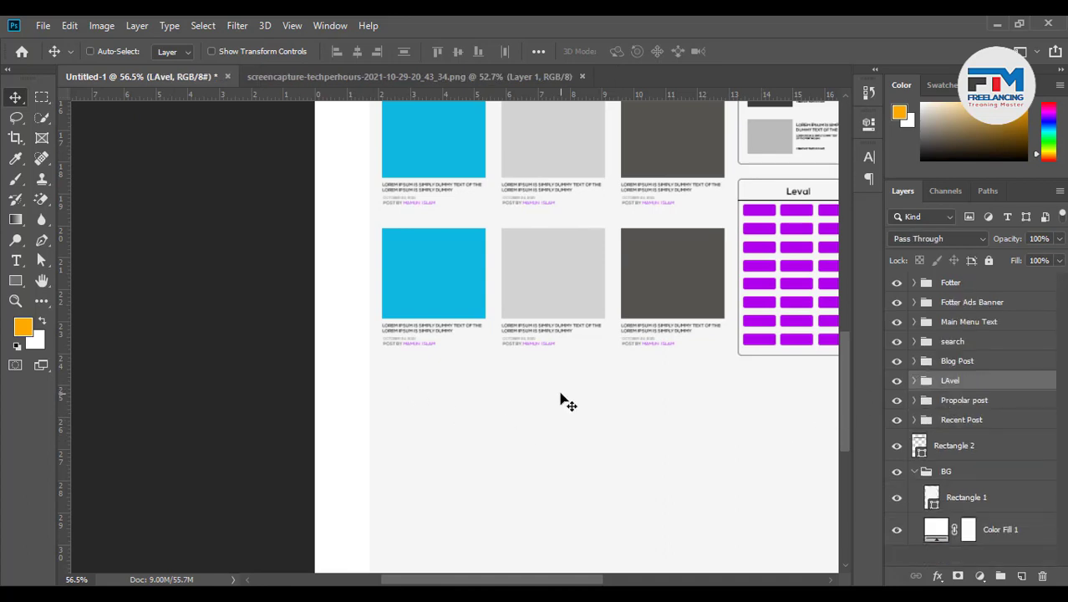
pyautogui.scroll(-3, 325, 428)
pyautogui.scroll(-5, 324, 428)
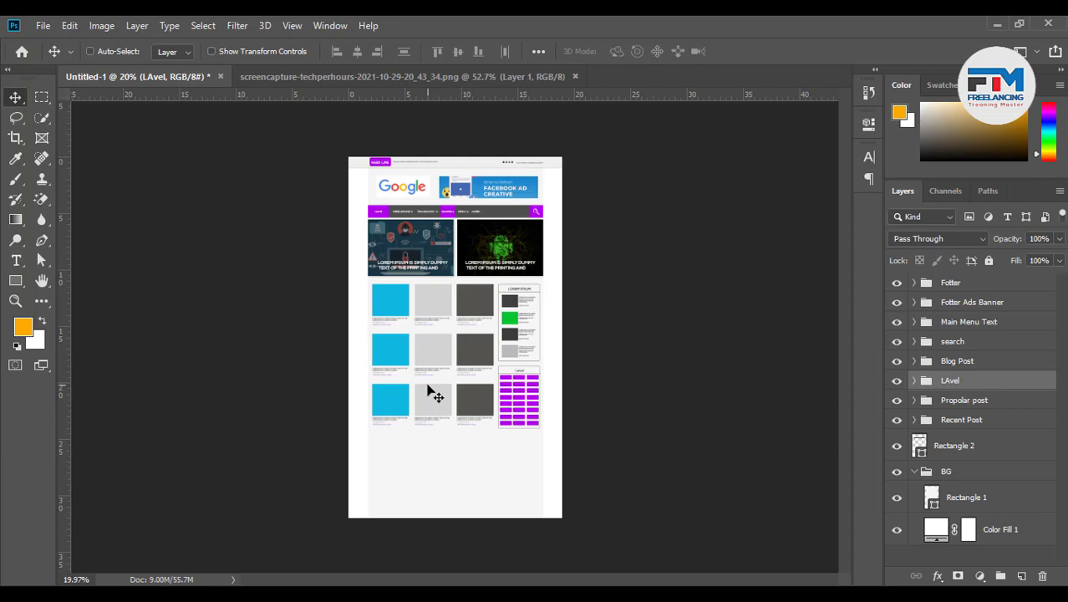
pyautogui.scroll(5, 383, 484)
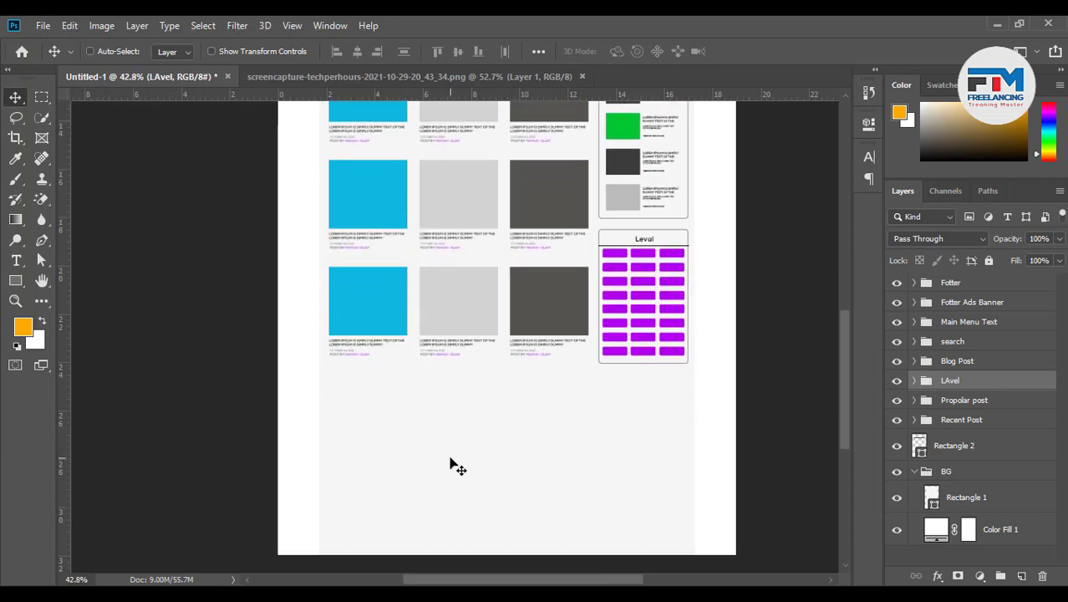
pyautogui.scroll(3, 532, 411)
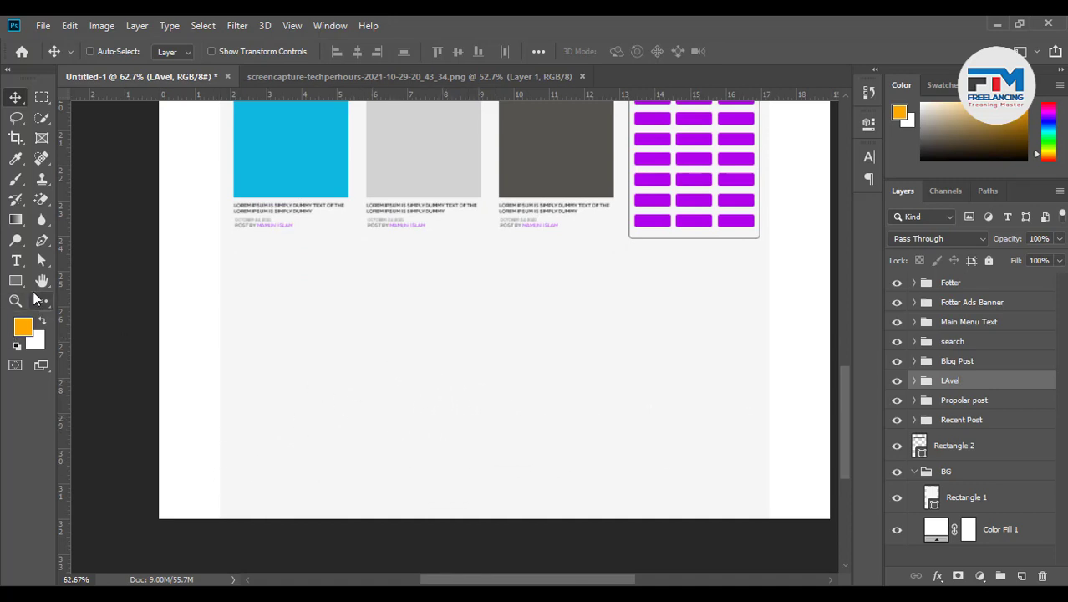
pyautogui.click(15, 280)
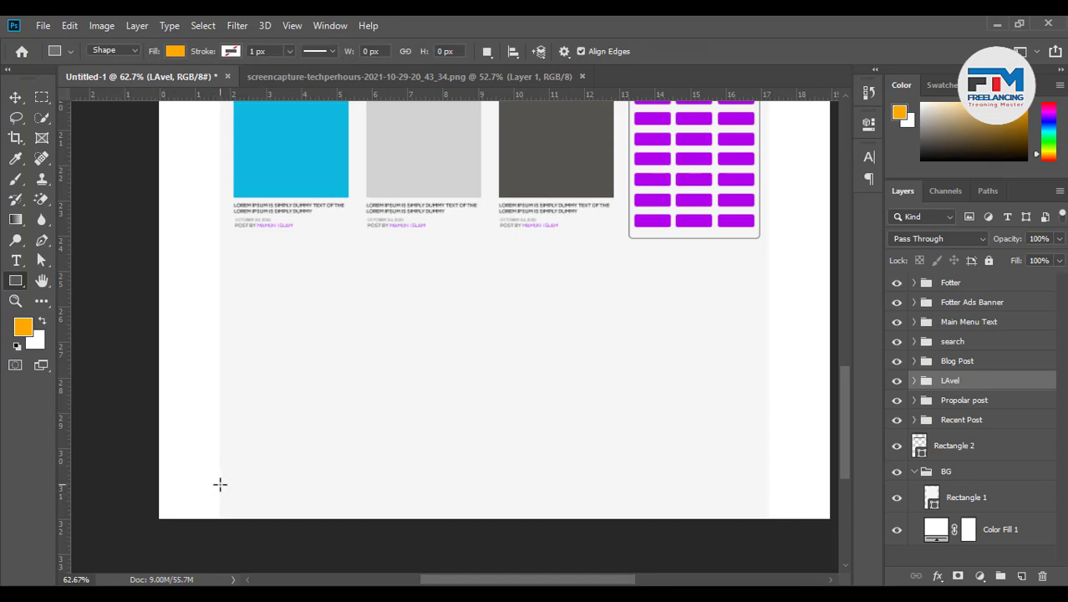
# Draw the orange bar across the page bottom, trim its top slightly, and nudge it down 1 px
pyautogui.moveTo(219, 484); pyautogui.dragTo(769, 518)
pyautogui.click(816, 123)
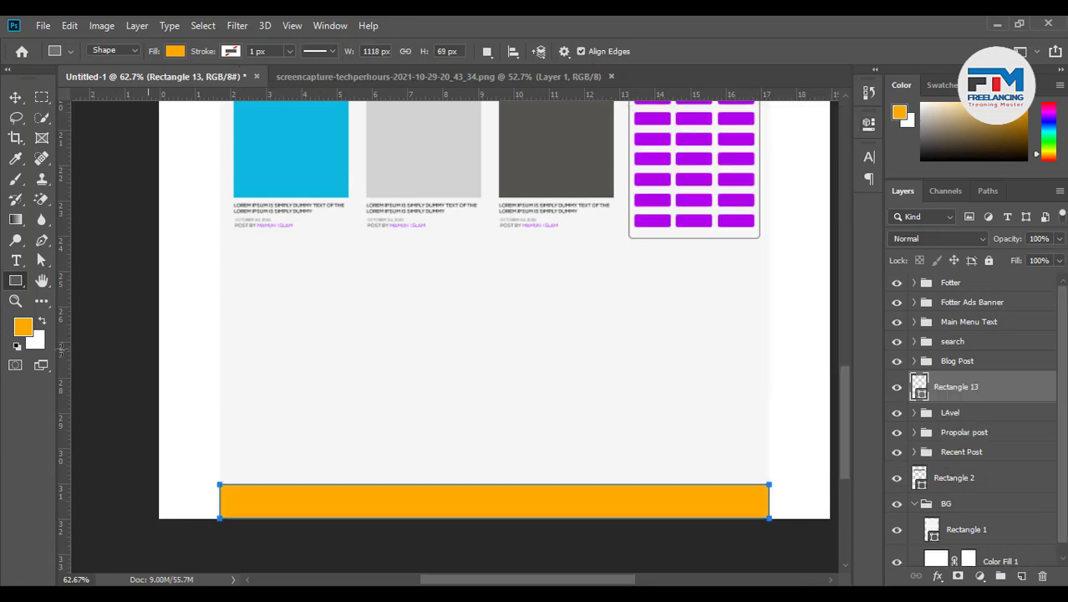
pyautogui.click(15, 97)
pyautogui.hotkey('ctrl', 't')
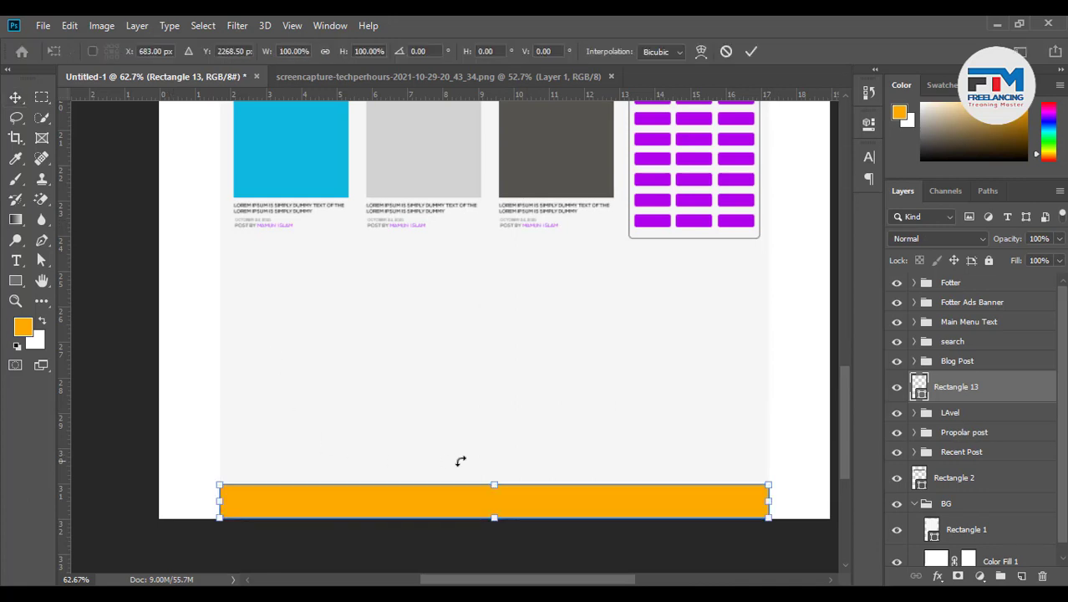
pyautogui.moveTo(489, 485); pyautogui.dragTo(489, 487)
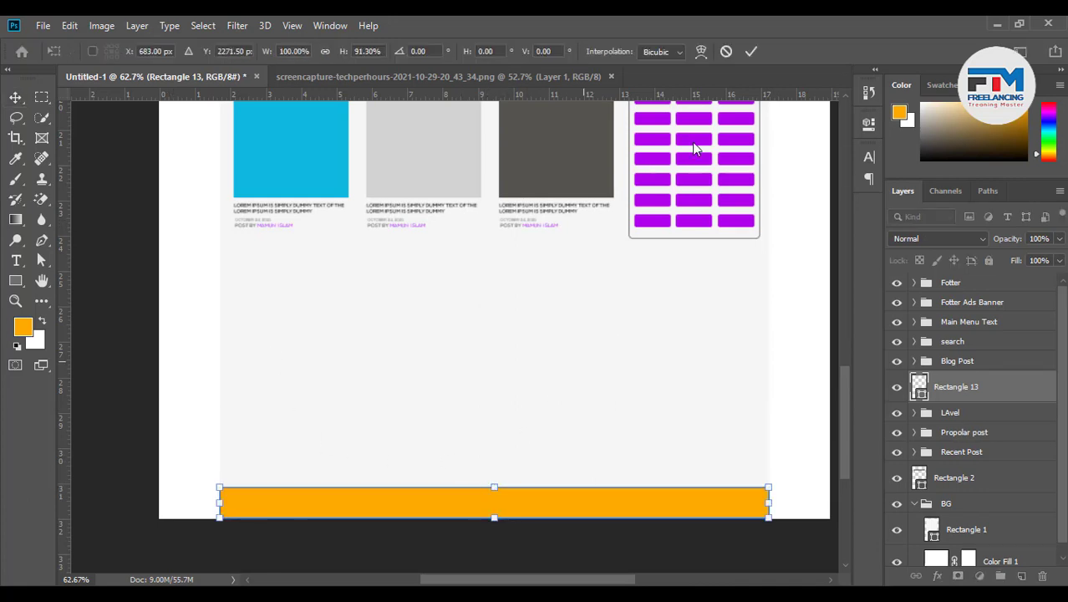
pyautogui.click(751, 52)
pyautogui.scroll(2, 386, 529)
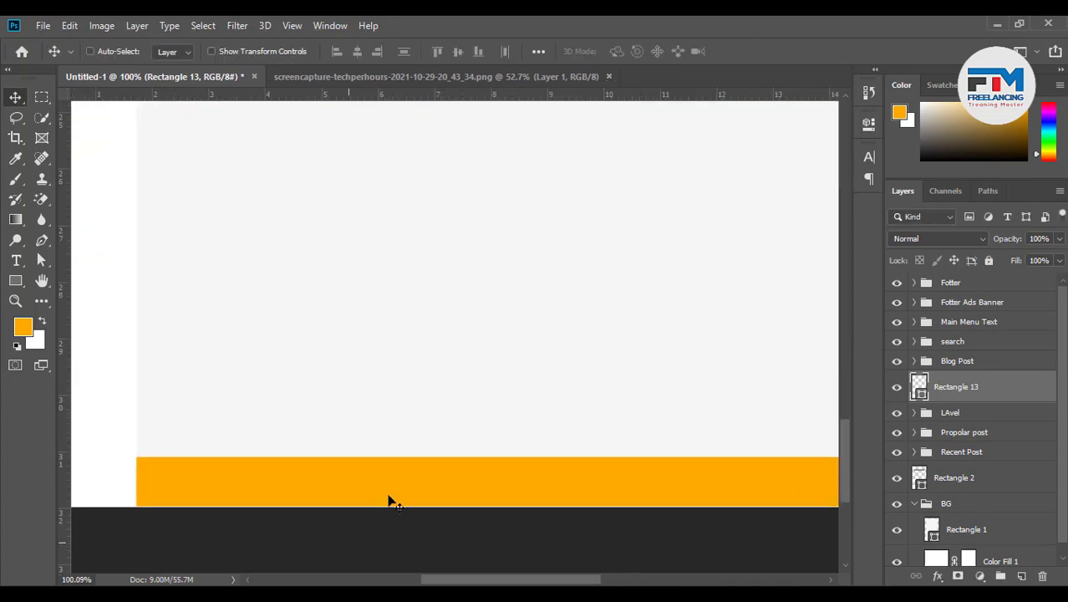
pyautogui.press('Down')
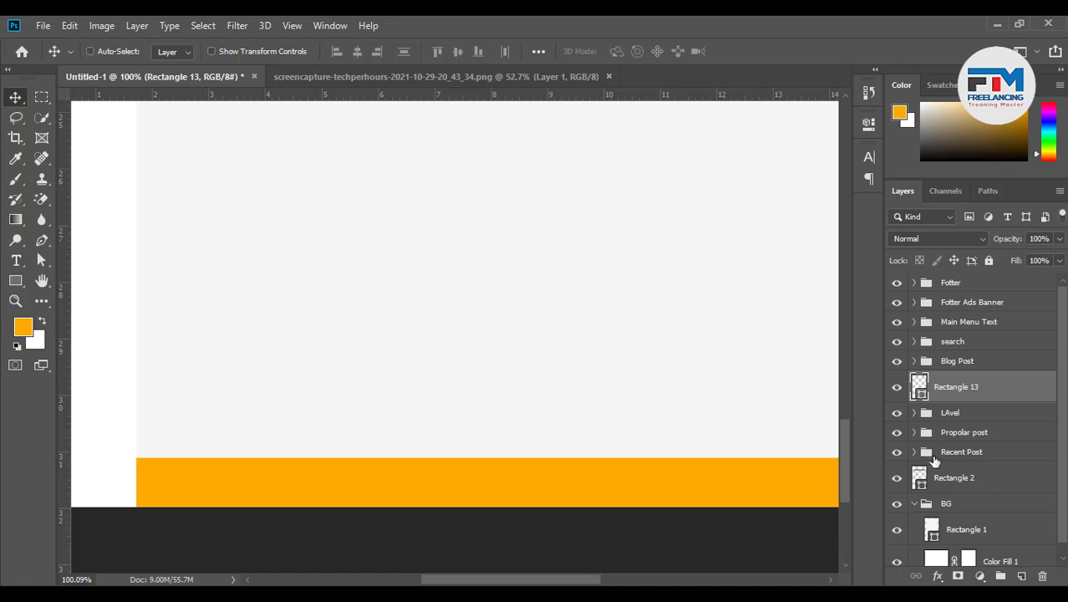
# Place Rectangle 13 below Rectangle 2, just above the BG group, and collapse BG
pyautogui.moveTo(960, 398); pyautogui.dragTo(926, 507)
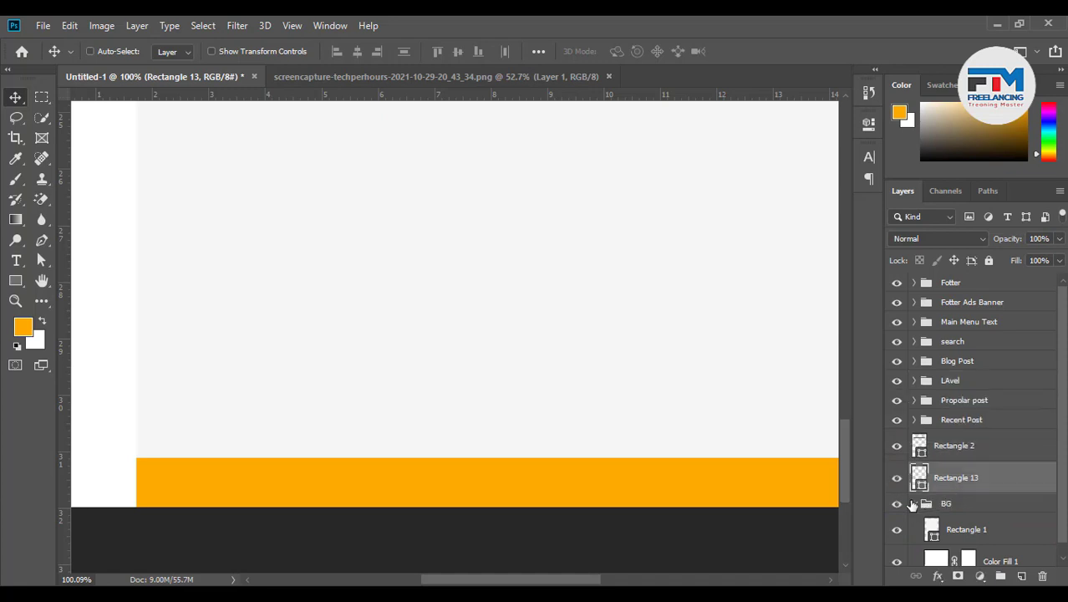
pyautogui.click(914, 505)
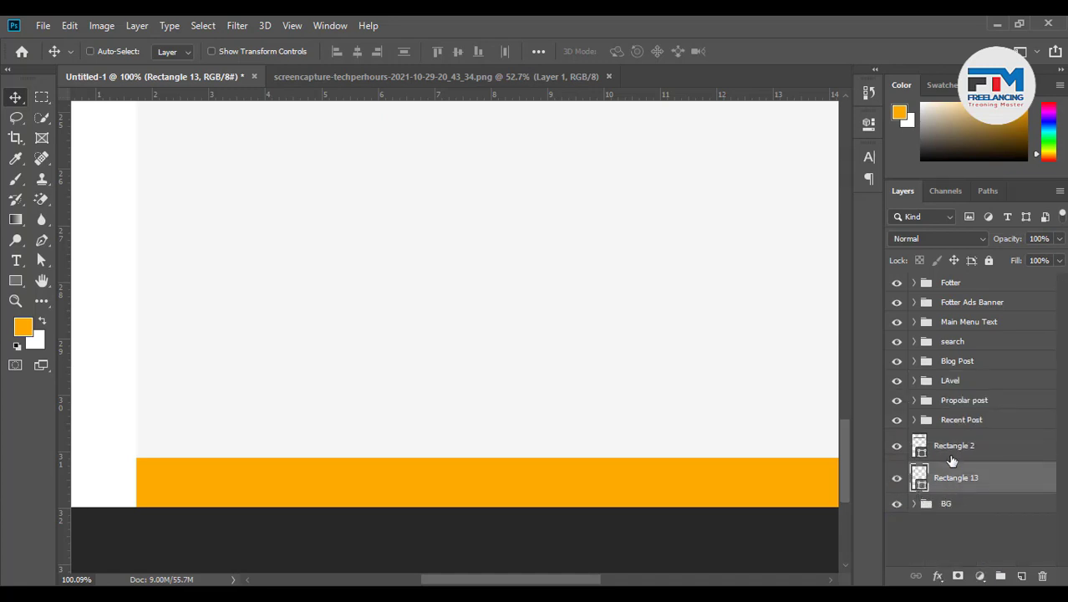
pyautogui.click(933, 452)
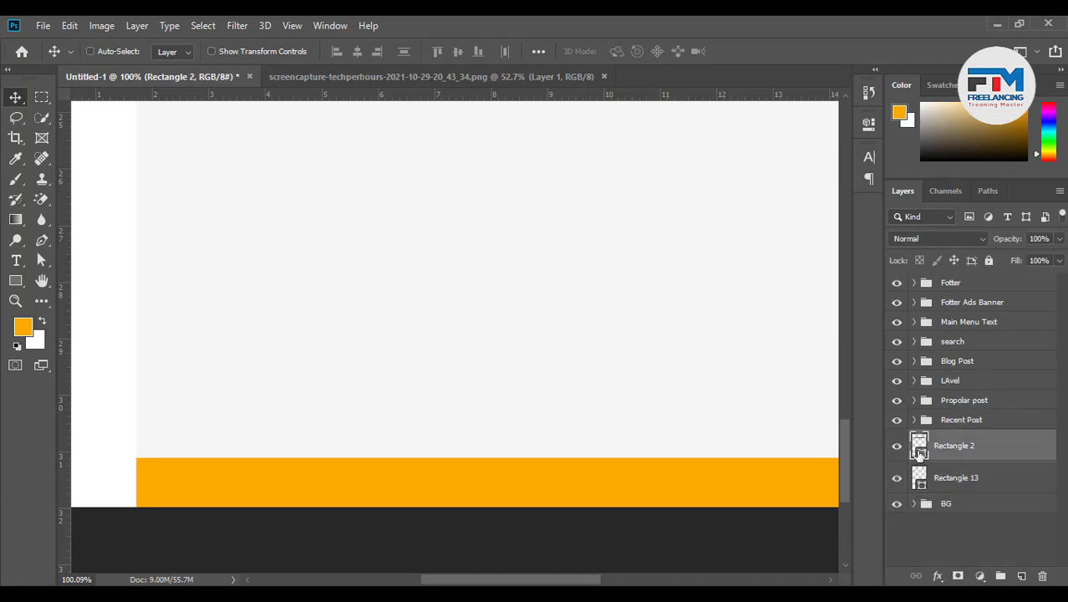
pyautogui.keyDown('alt'); pyautogui.scroll(-5, 721, 453); pyautogui.keyUp('alt')
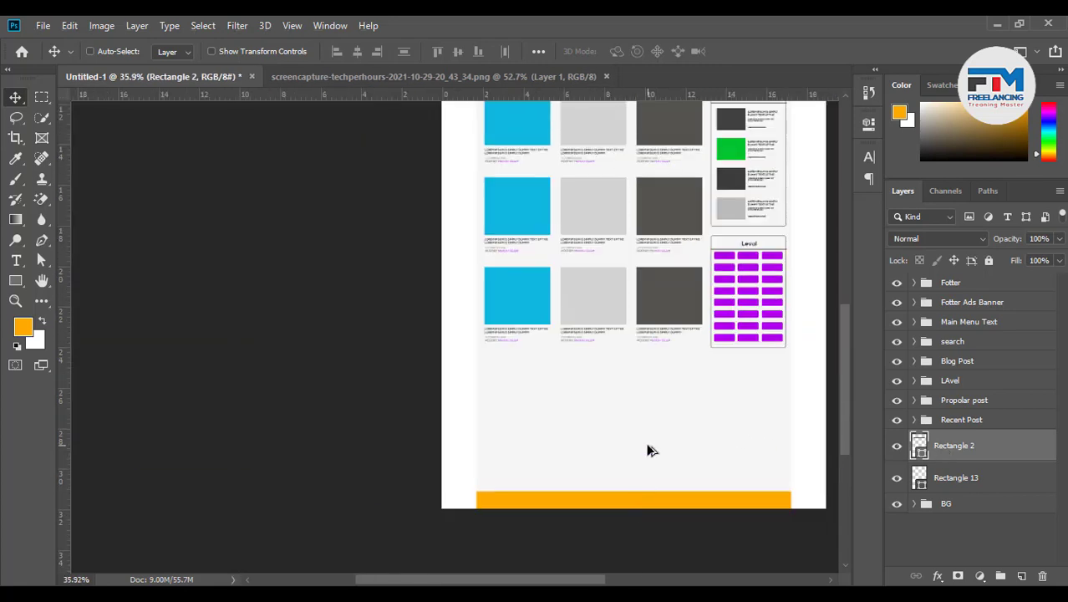
pyautogui.keyDown('alt'); pyautogui.scroll(1, 696, 291); pyautogui.keyUp('alt')
pyautogui.scroll(5, 697, 291)
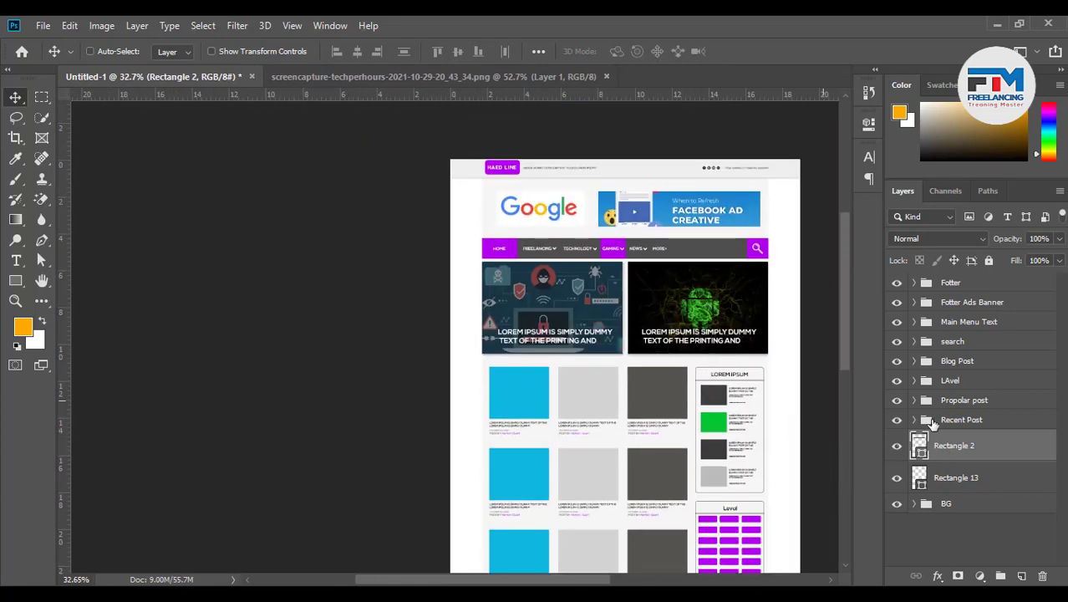
pyautogui.click(896, 448)
pyautogui.click(896, 448)
# Move Rectangle 2 into the Main Menu Text group beneath its menu labels
pyautogui.moveTo(958, 449); pyautogui.dragTo(918, 324)
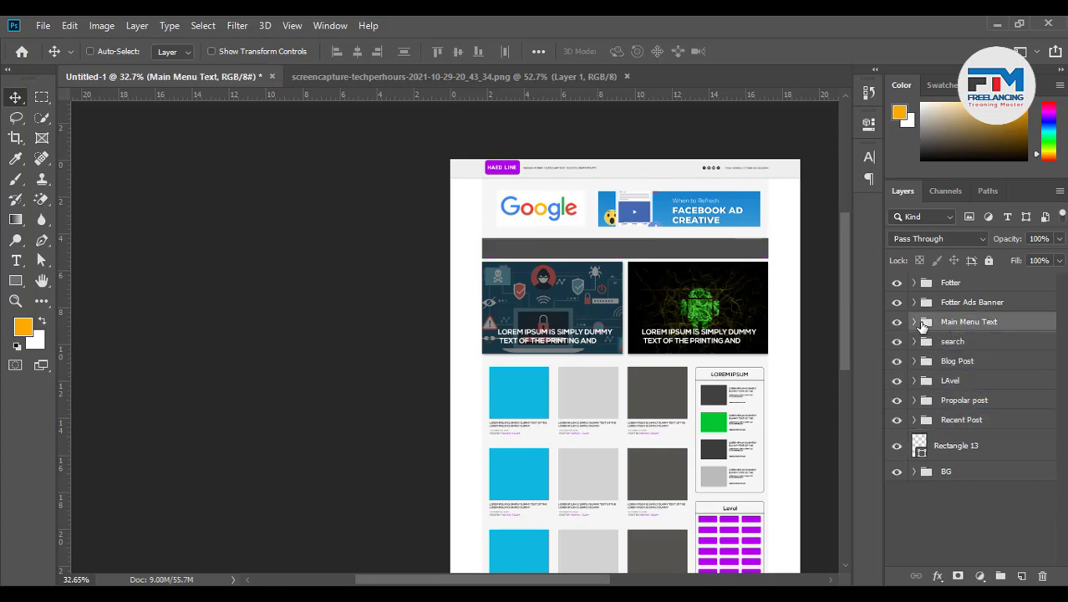
pyautogui.click(916, 322)
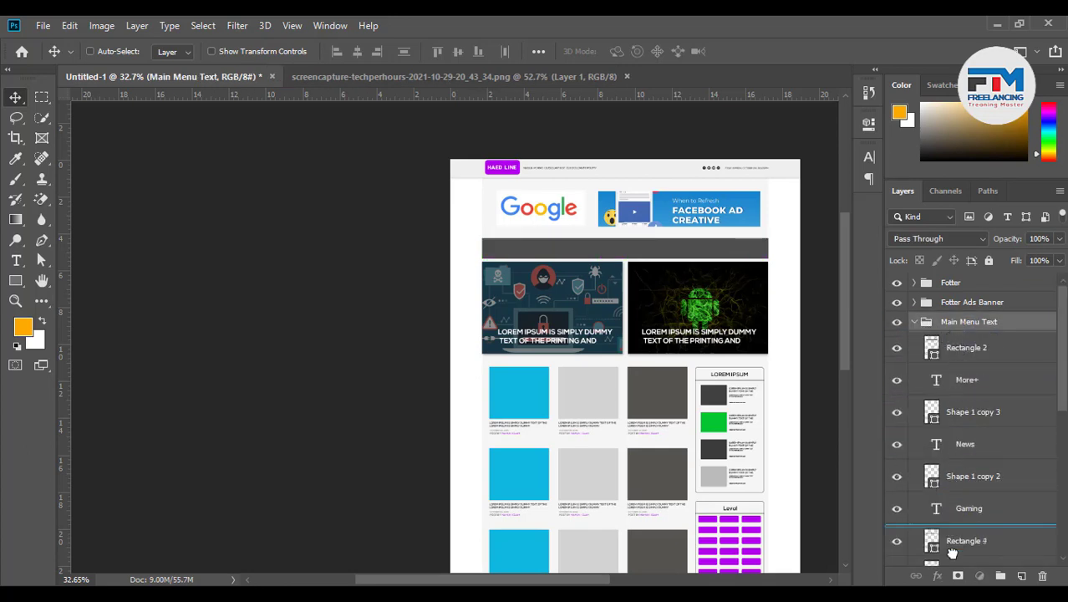
pyautogui.moveTo(958, 580); pyautogui.dragTo(962, 477)
pyautogui.scroll(6, 941, 360)
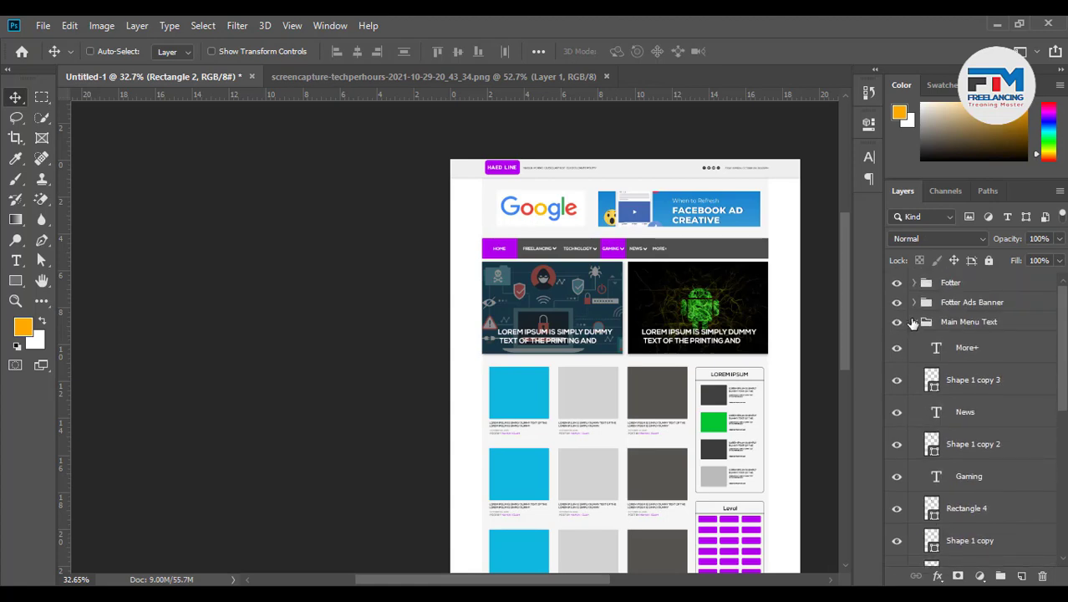
pyautogui.click(914, 323)
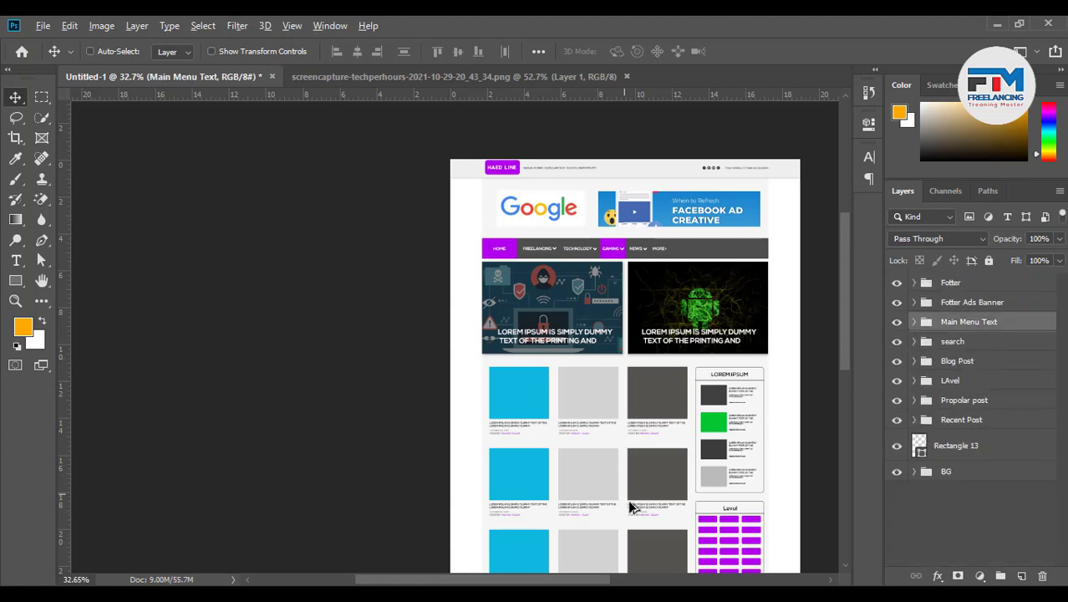
pyautogui.scroll(3, 640, 495)
pyautogui.scroll(-5, 640, 496)
pyautogui.scroll(-6, 548, 489)
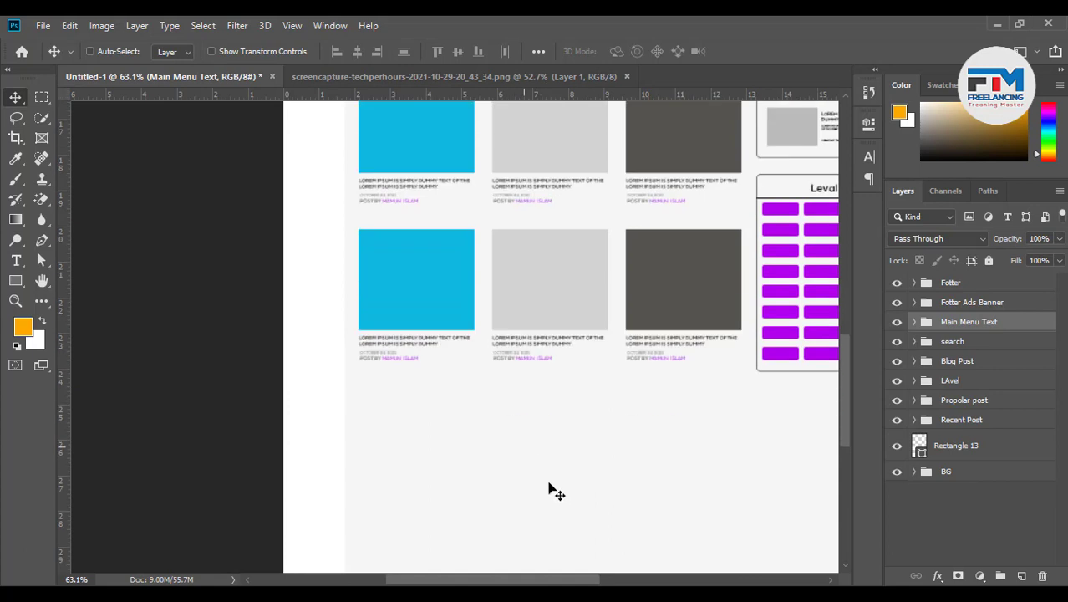
pyautogui.scroll(3, 481, 425)
pyautogui.scroll(2, 512, 404)
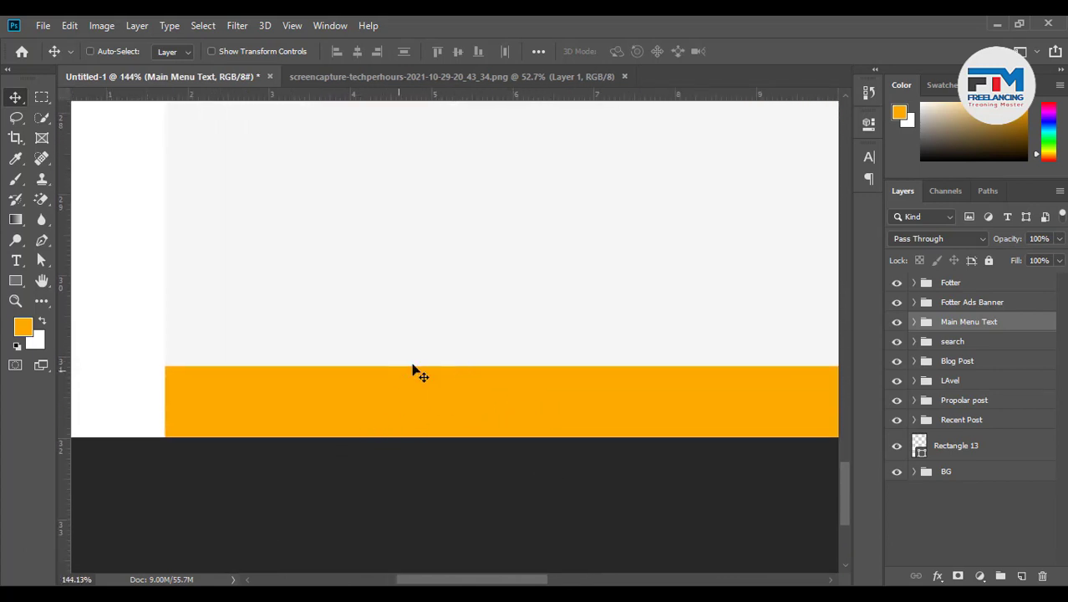
pyautogui.click(959, 447)
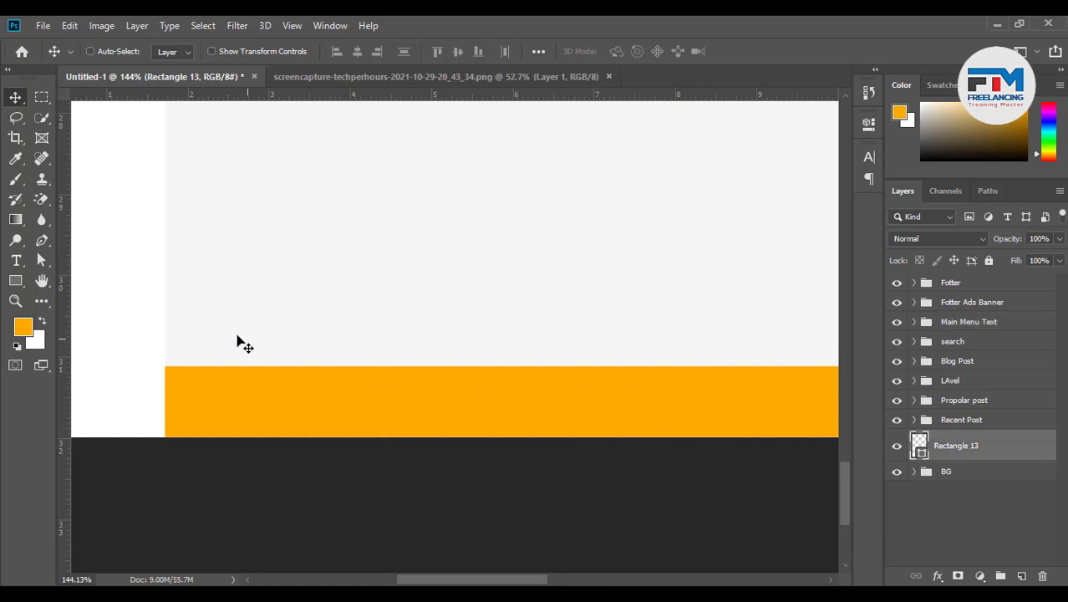
pyautogui.click(16, 261)
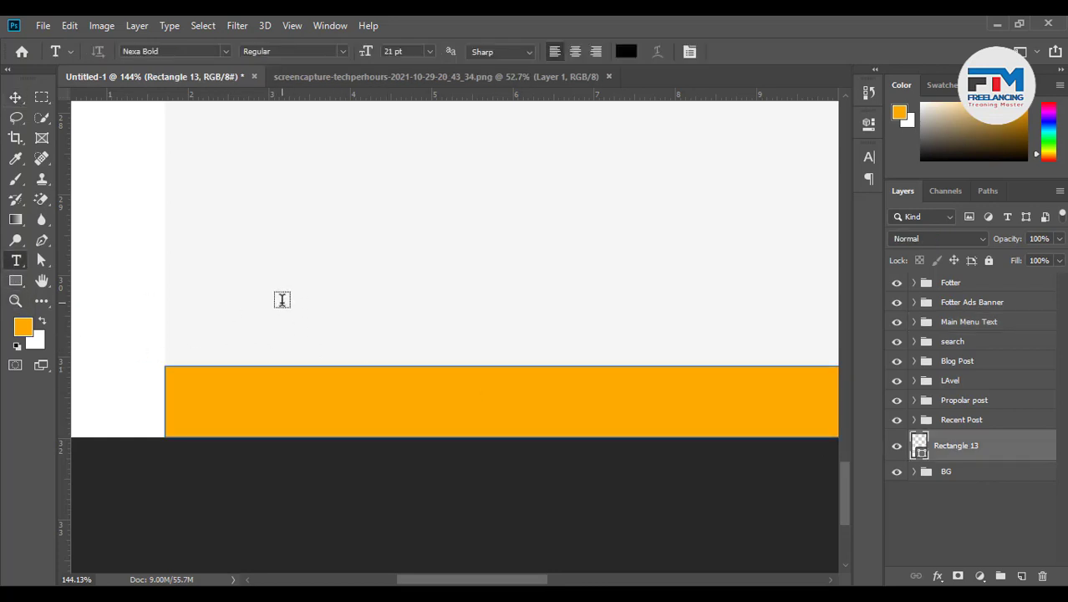
pyautogui.click(281, 299)
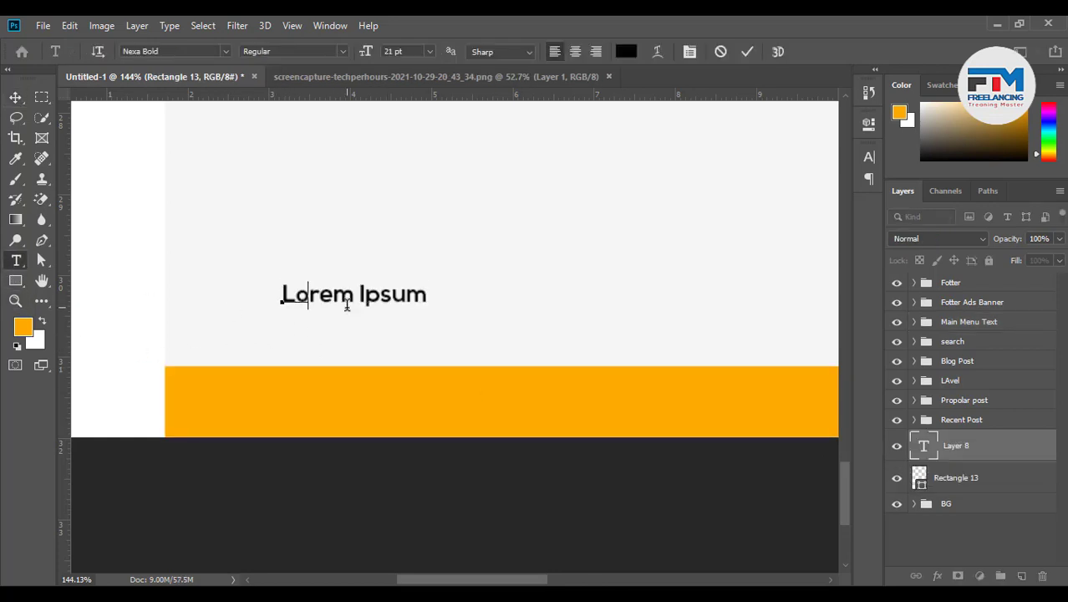
pyautogui.write('Create B')
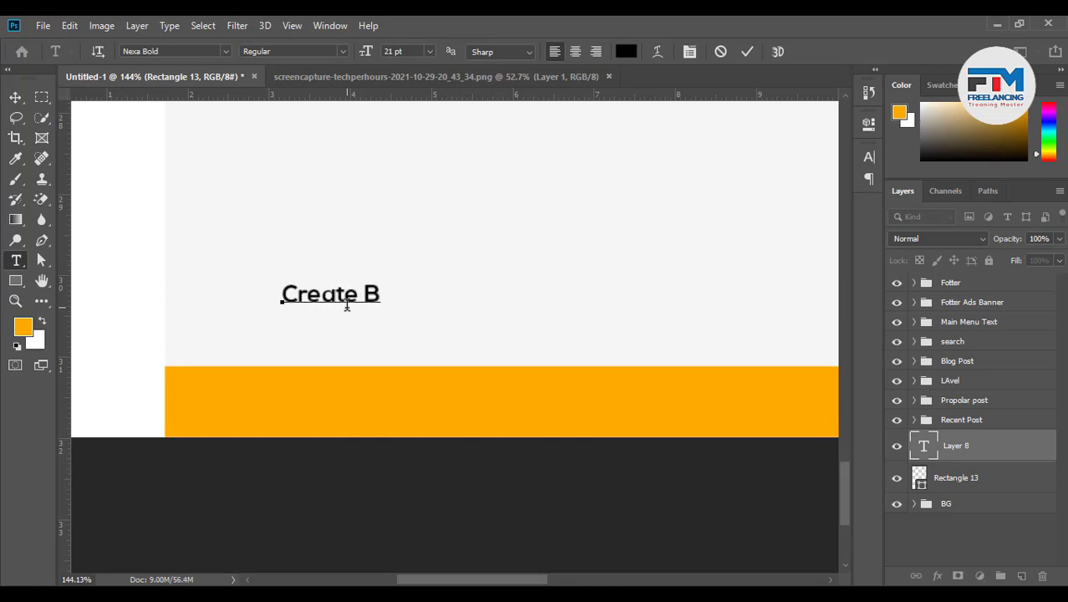
pyautogui.write('y 2021')
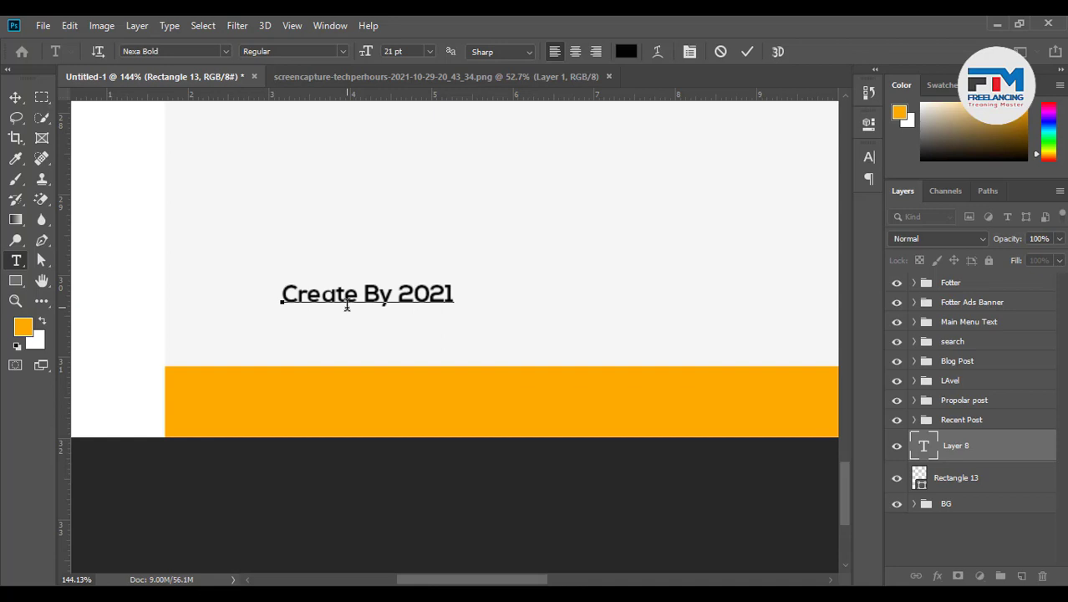
pyautogui.write('@')
pyautogui.press('Delete')
pyautogui.press('BackSpace')
pyautogui.press('BackSpace')
pyautogui.press('BackSpace')
pyautogui.press('BackSpace')
pyautogui.press('BackSpace')
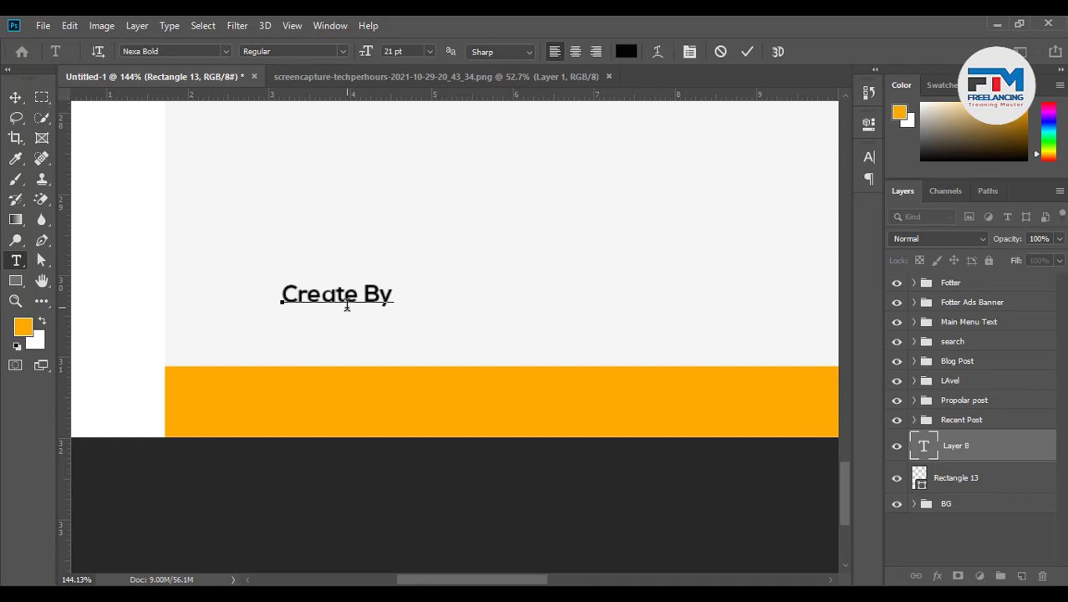
pyautogui.write('@12')
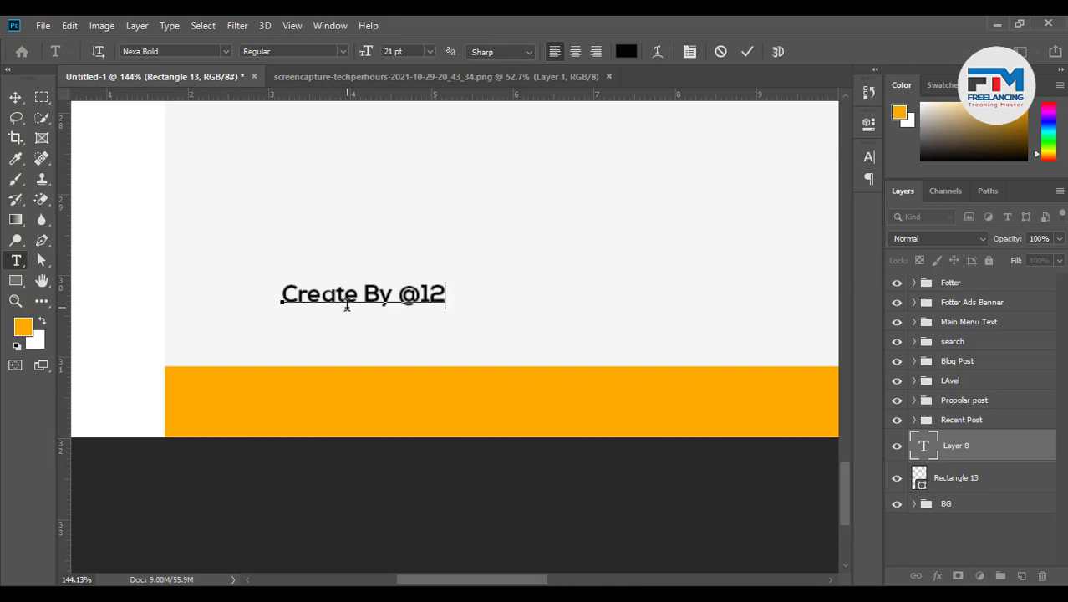
pyautogui.press('BackSpace')
pyautogui.press('BackSpace')
pyautogui.write('202')
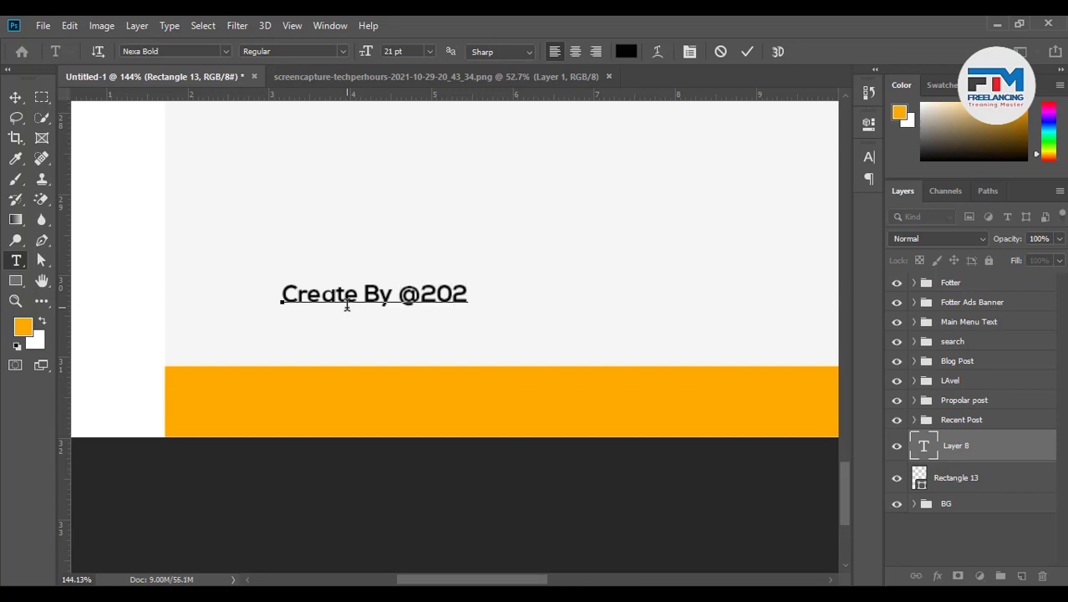
pyautogui.write('2 Tec')
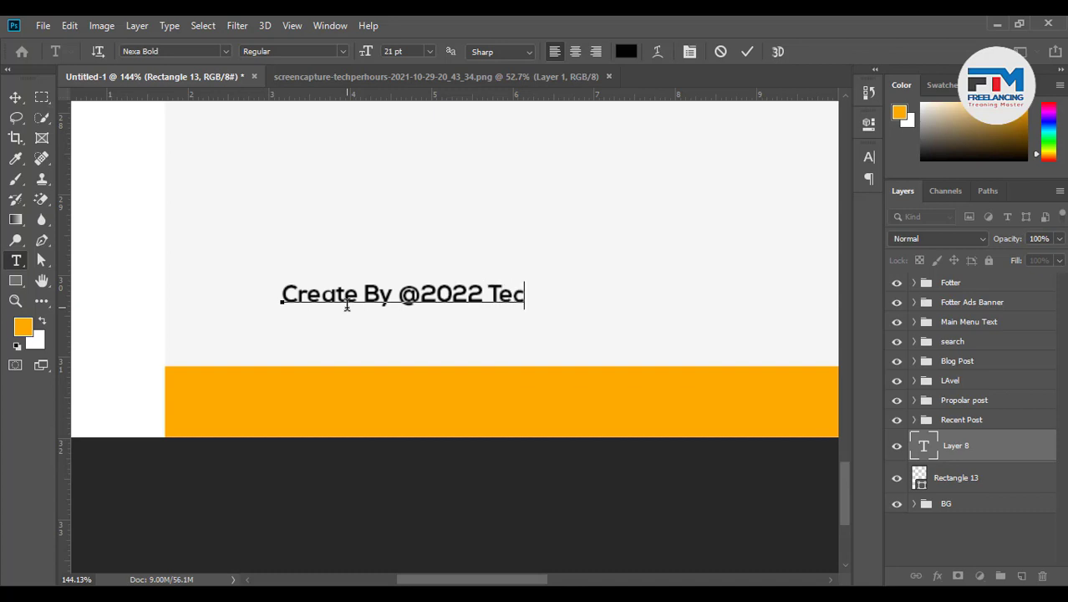
pyautogui.write('hper')
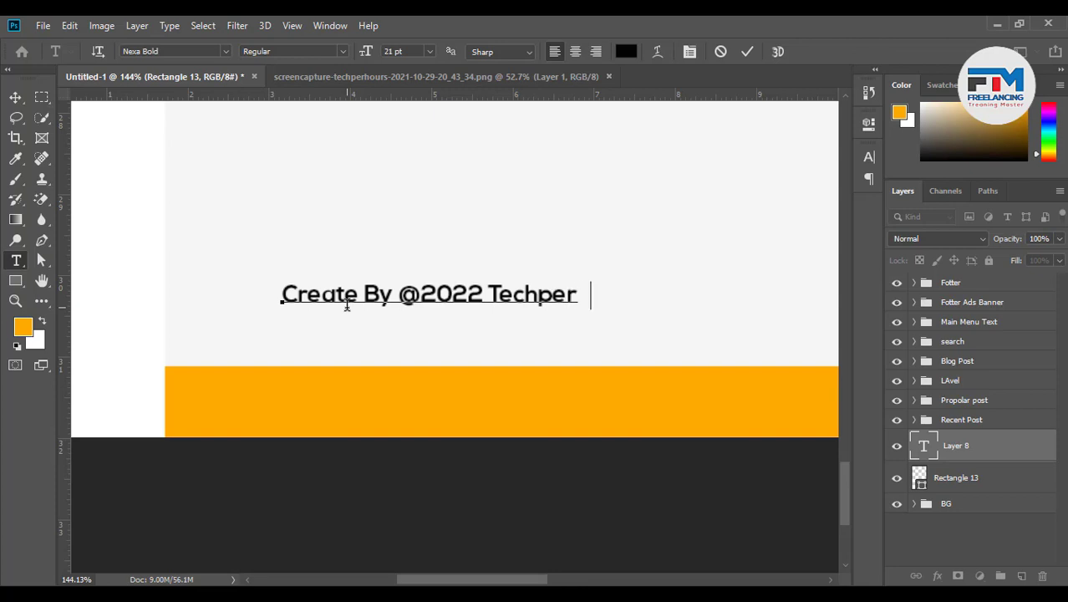
pyautogui.write('hours')
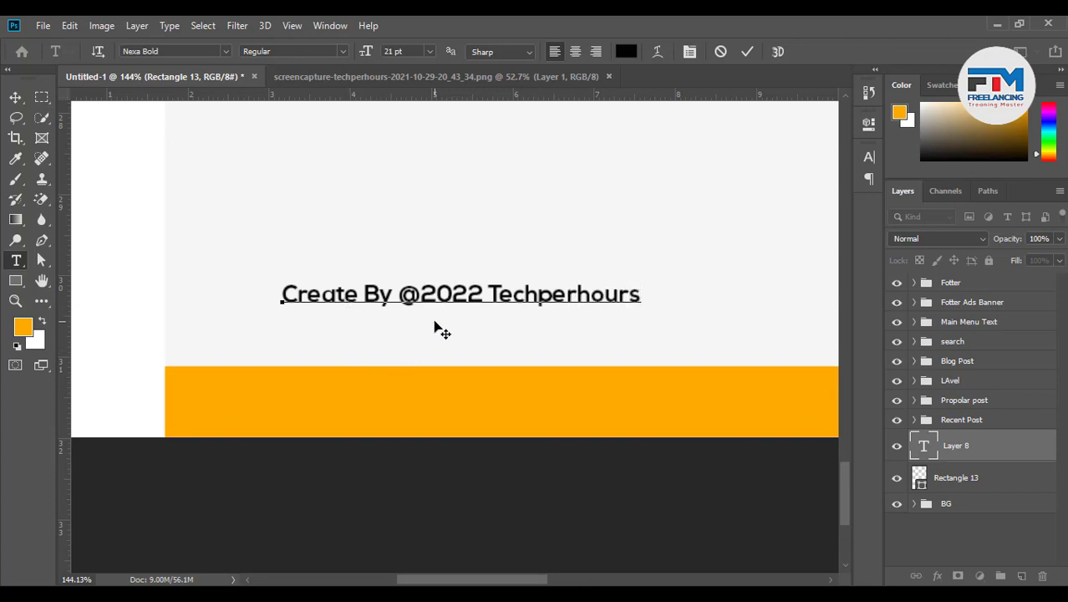
# Move the credit line onto the orange bar and start darkening the bar's fill to near-black
pyautogui.moveTo(436, 327); pyautogui.dragTo(400, 435)
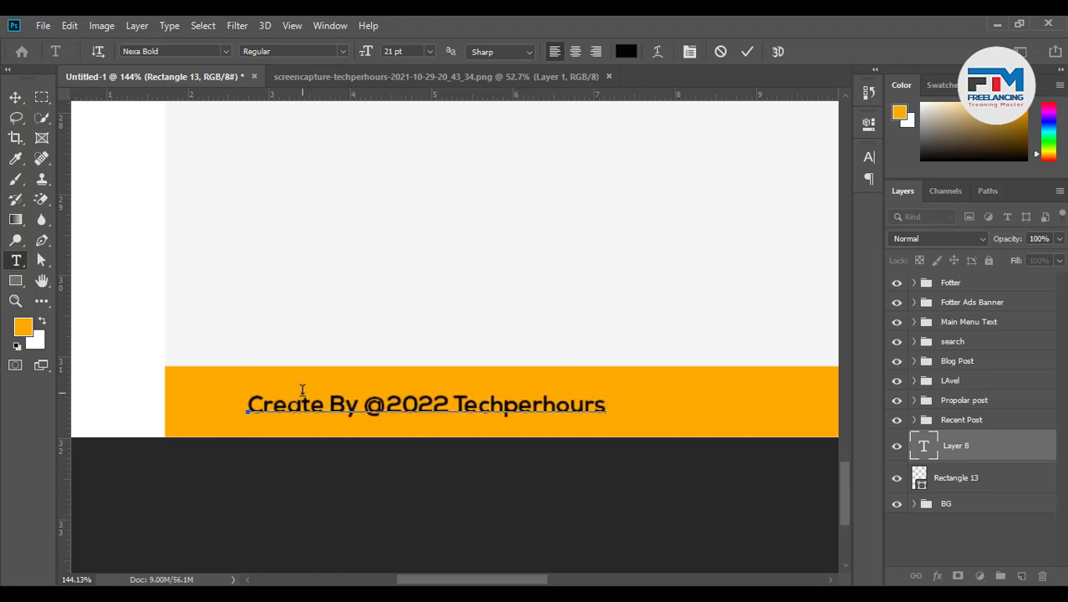
pyautogui.scroll(-2, 300, 390)
pyautogui.click(416, 403)
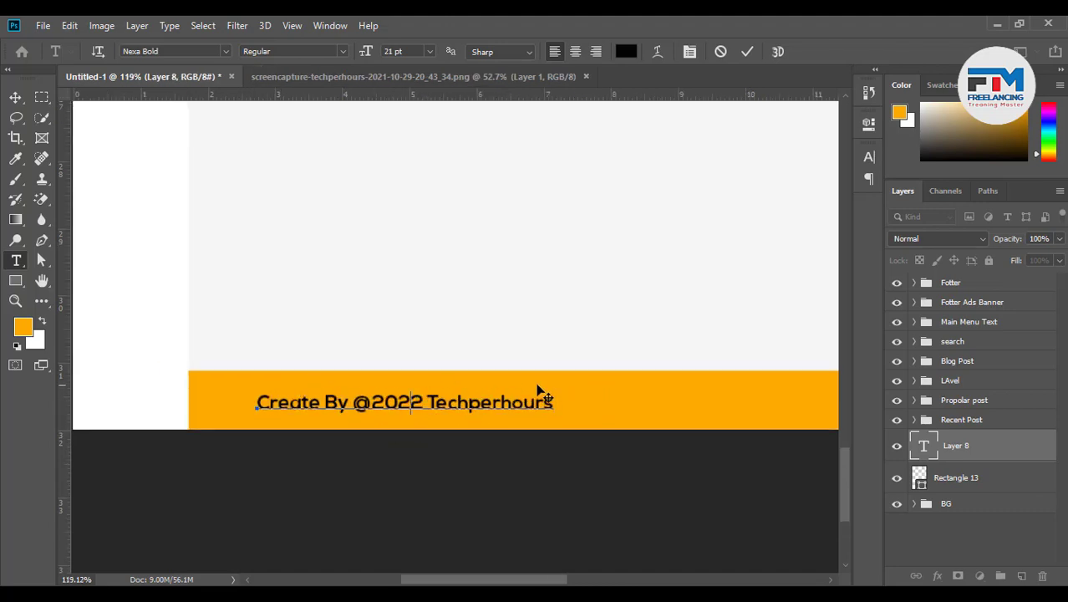
pyautogui.doubleClick(922, 476)
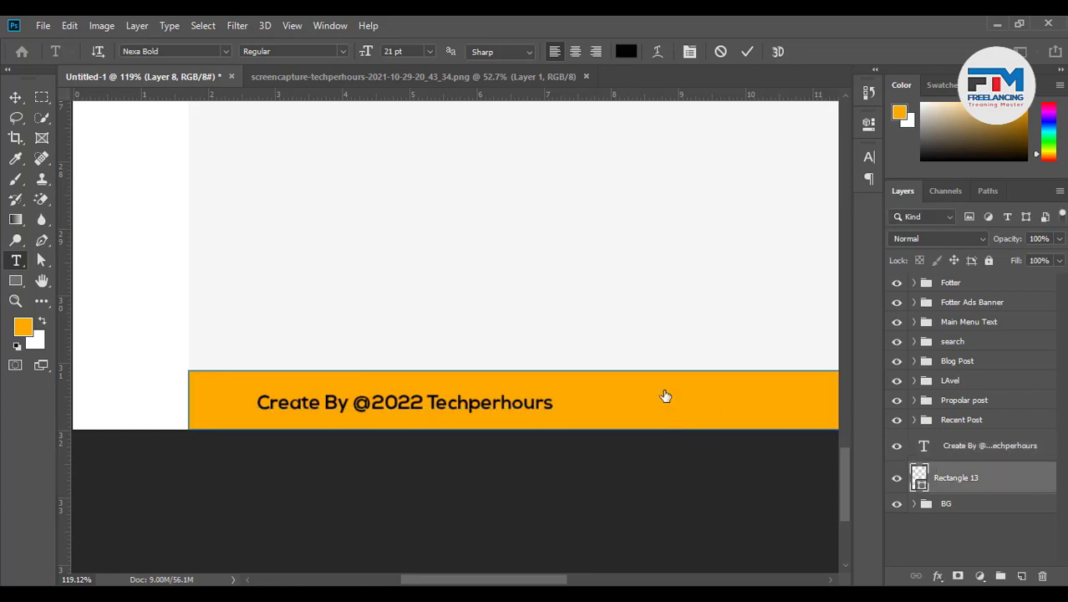
pyautogui.moveTo(657, 385); pyautogui.dragTo(627, 503)
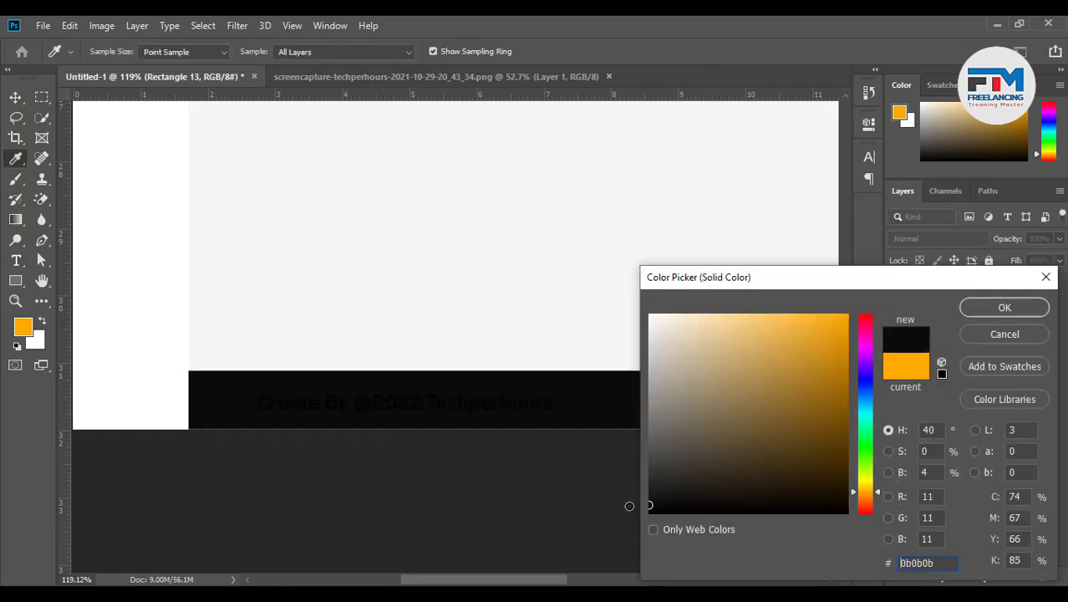
# Fill the footer bar with near-black 0b0b0b and colour the word Techperhours red
pyautogui.click(972, 313)
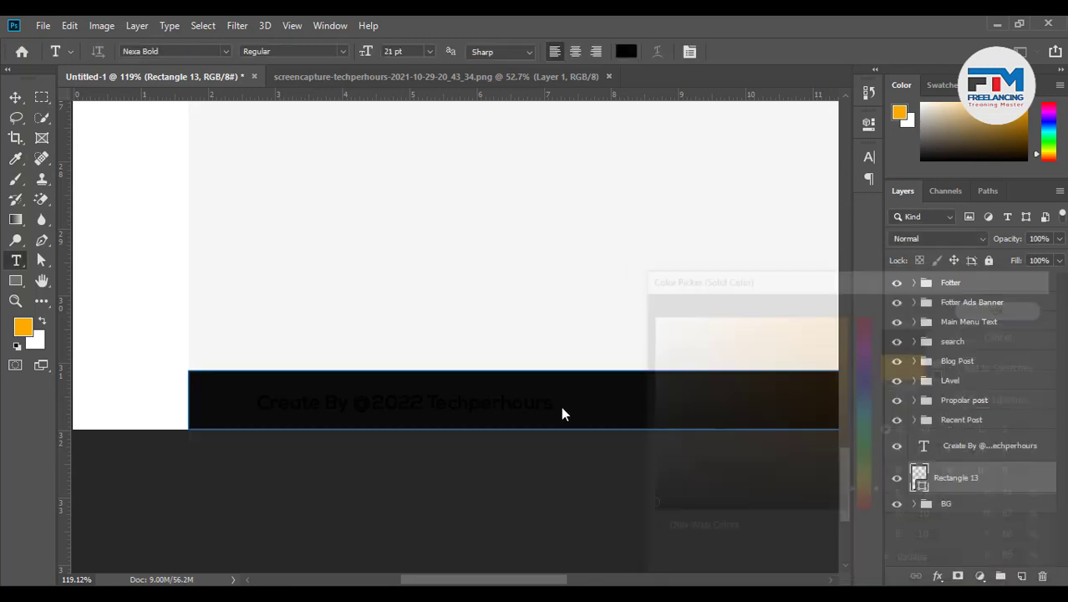
pyautogui.click(509, 403)
pyautogui.moveTo(533, 400); pyautogui.dragTo(431, 403)
pyautogui.click(627, 52)
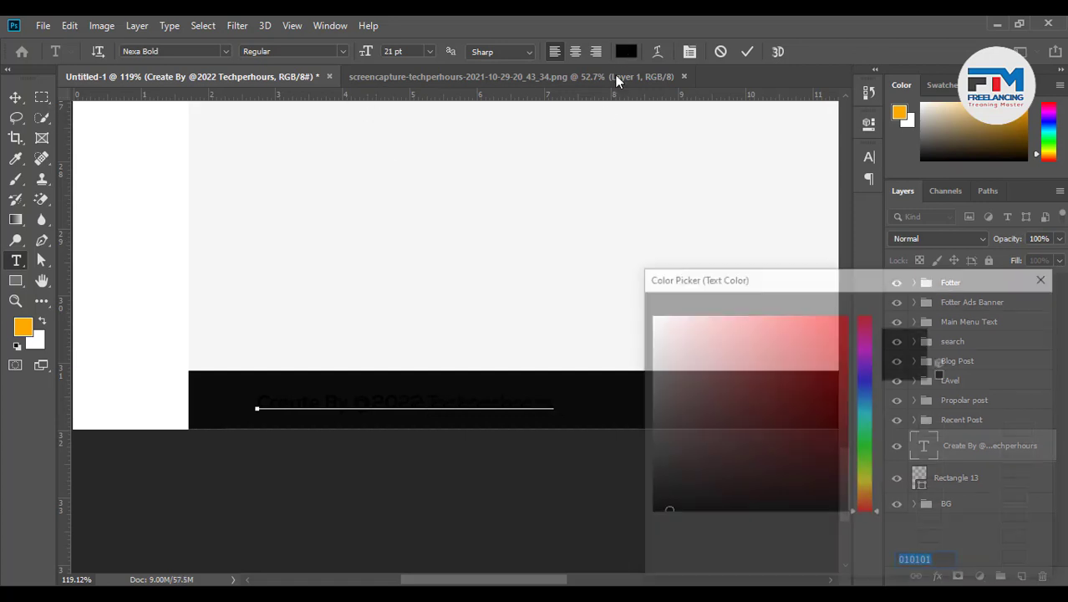
pyautogui.moveTo(826, 322); pyautogui.dragTo(838, 315)
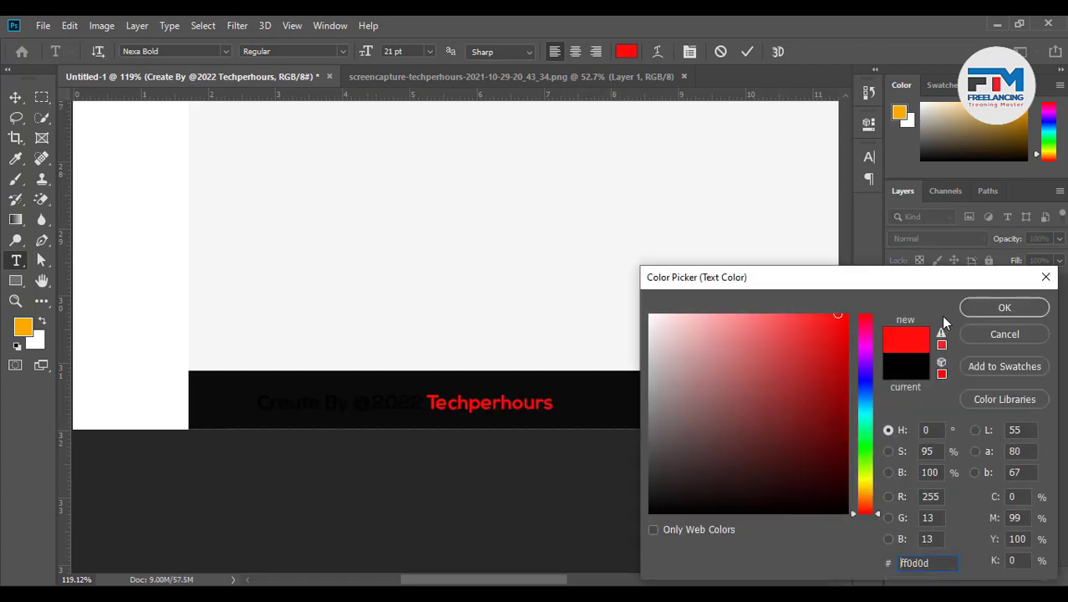
pyautogui.click(973, 310)
# Change the Techperhours colour to purple b000ea
pyautogui.scroll(-5, 508, 404)
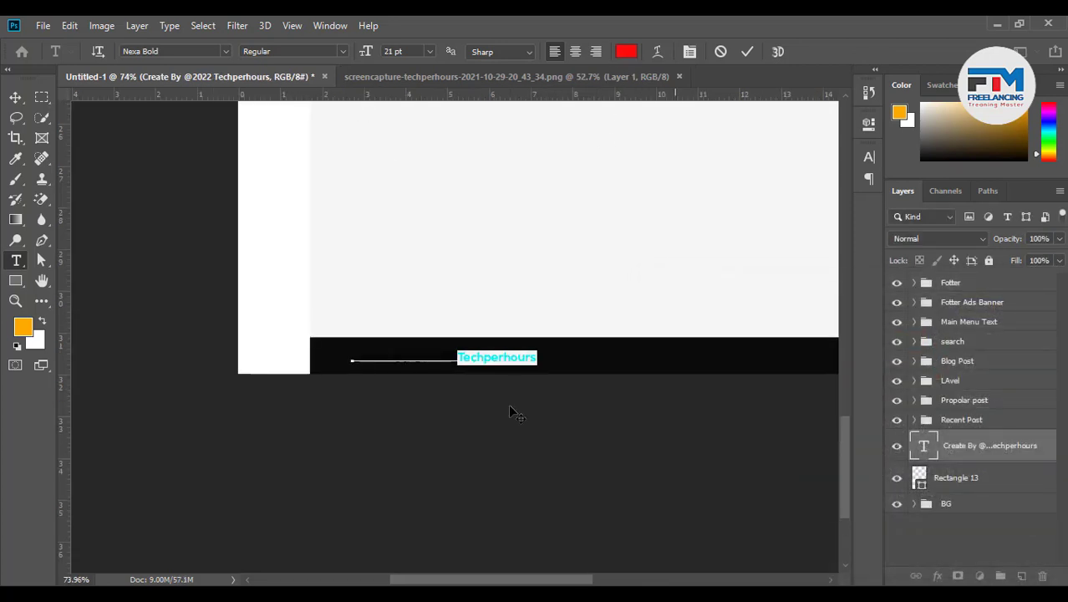
pyautogui.scroll(-8, 508, 404)
pyautogui.scroll(5, 676, 302)
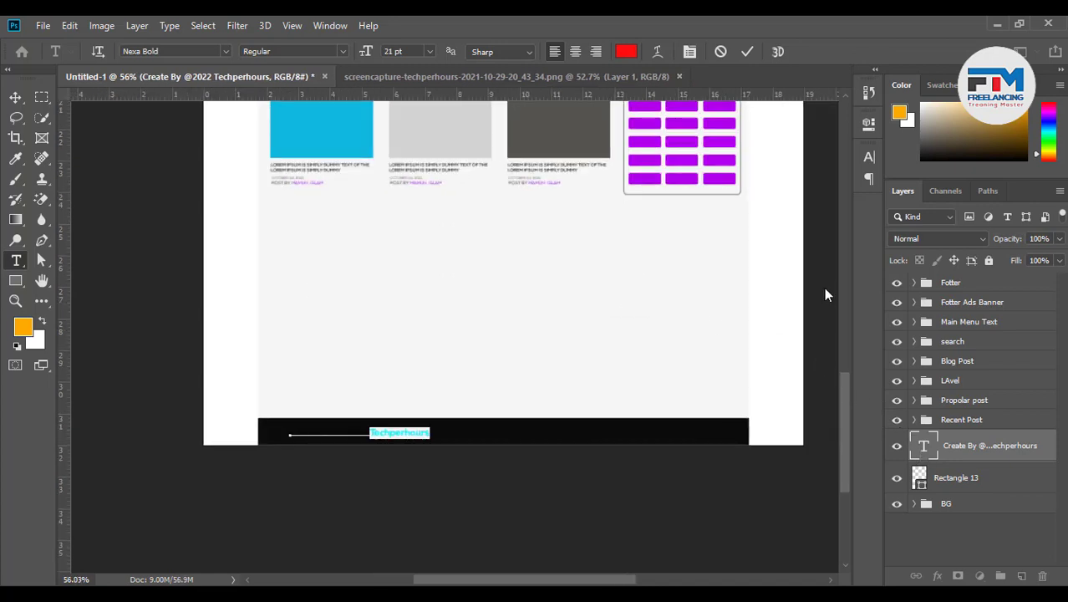
pyautogui.click(627, 53)
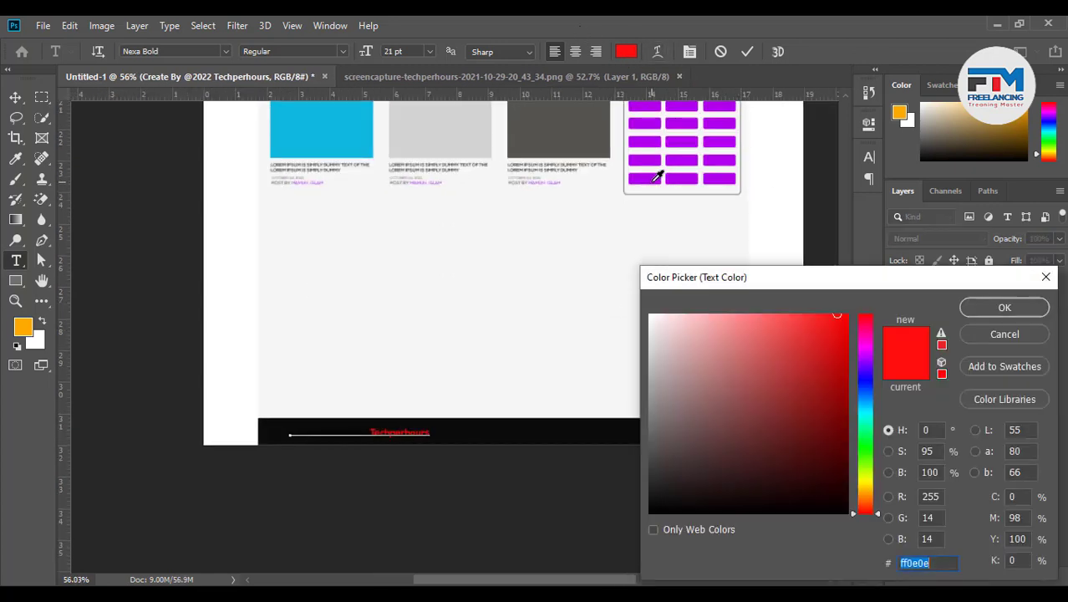
pyautogui.write('b000ea')
pyautogui.click(1004, 308)
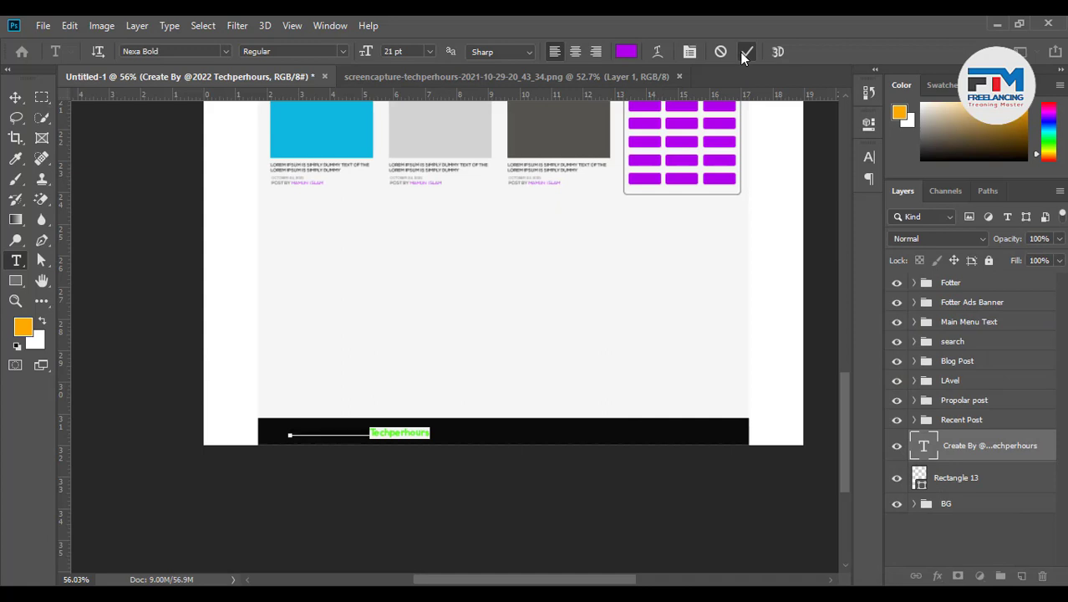
pyautogui.click(745, 52)
pyautogui.moveTo(368, 433); pyautogui.dragTo(289, 432)
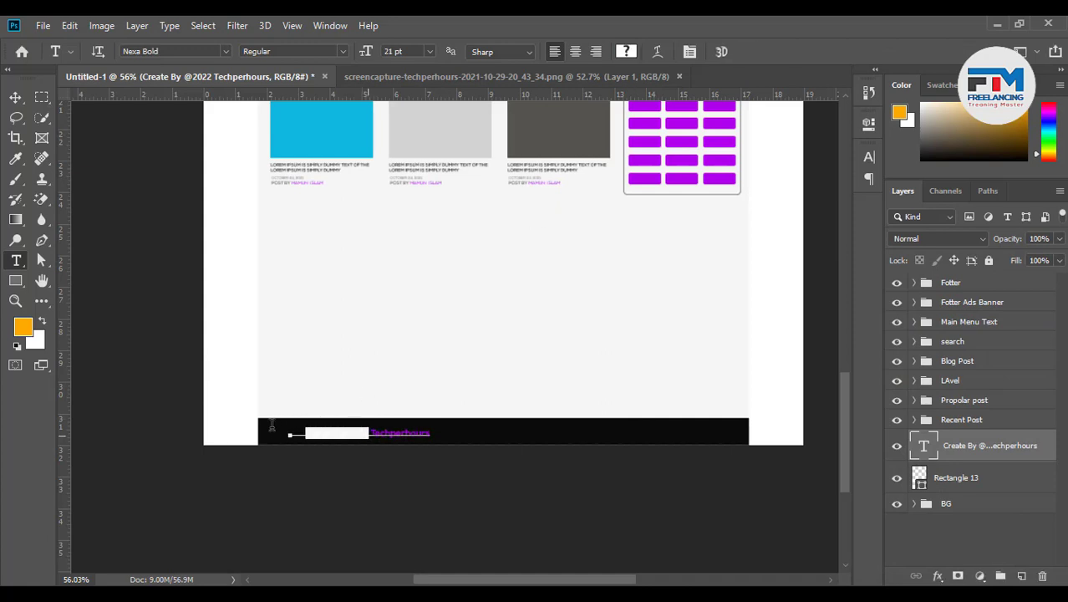
pyautogui.click(630, 52)
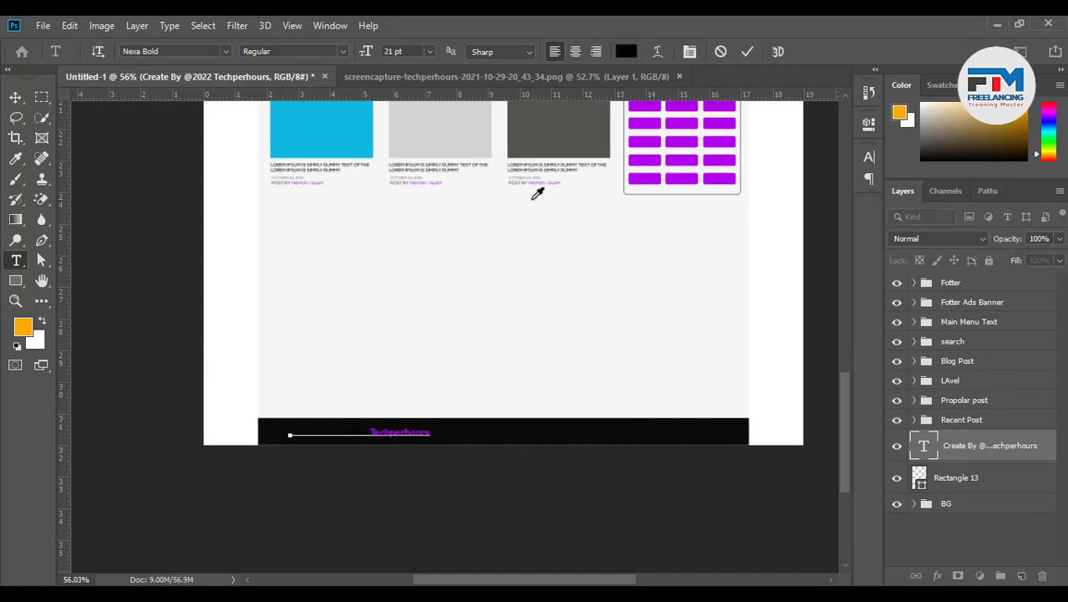
pyautogui.click(211, 323)
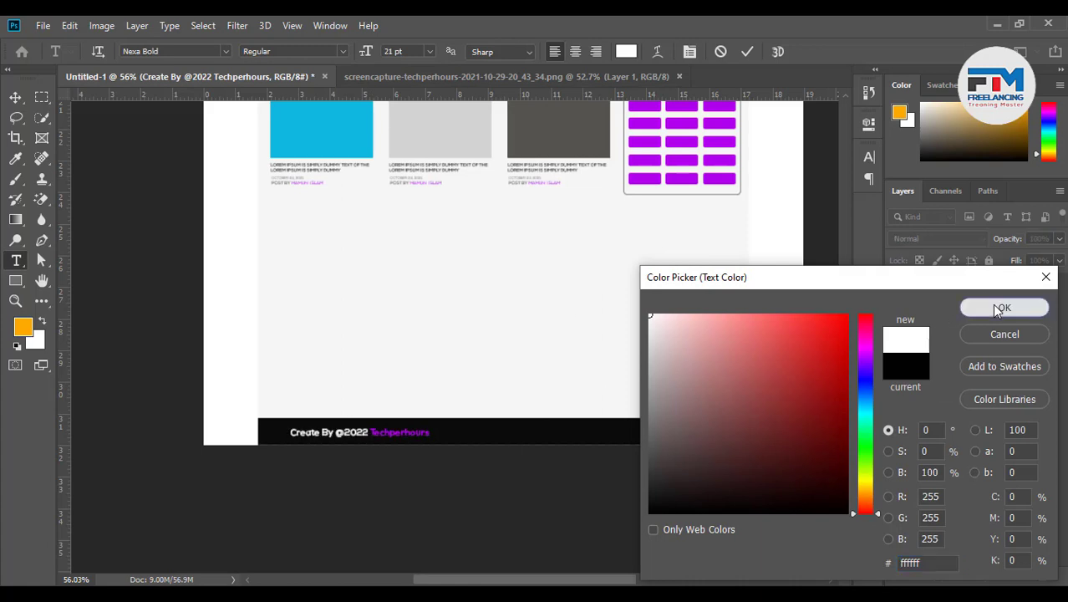
pyautogui.click(992, 305)
pyautogui.click(746, 51)
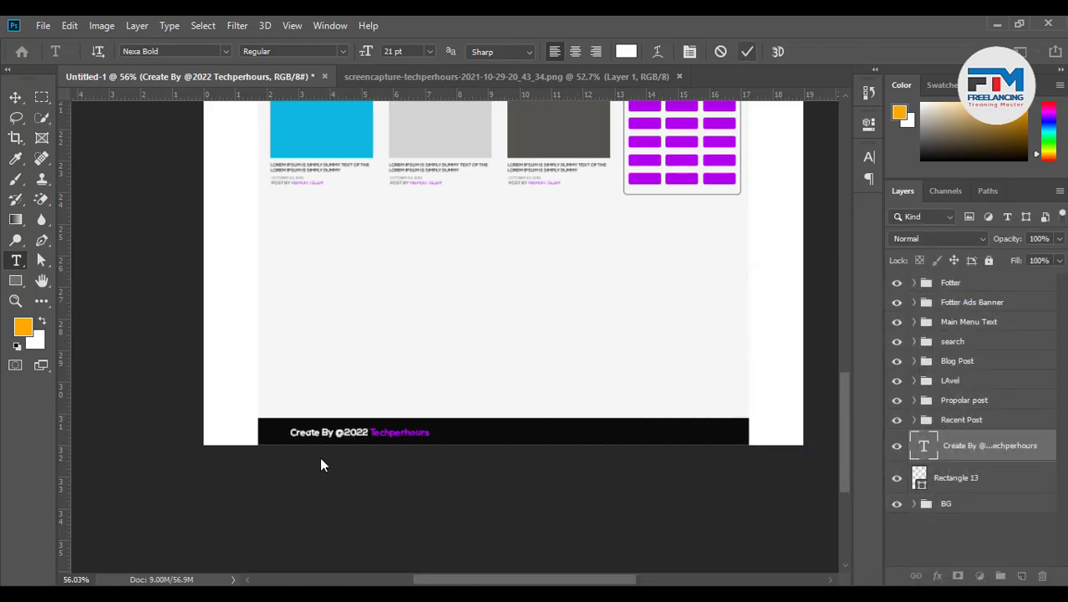
pyautogui.scroll(3, 625, 453)
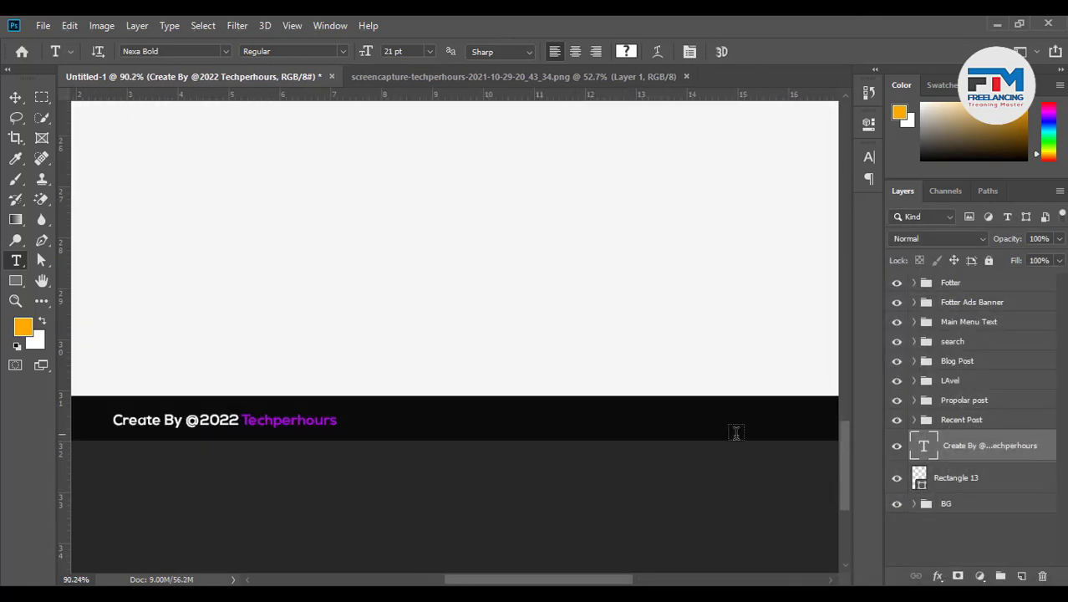
# Set the whole credit line to 17 pt
pyautogui.click(15, 97)
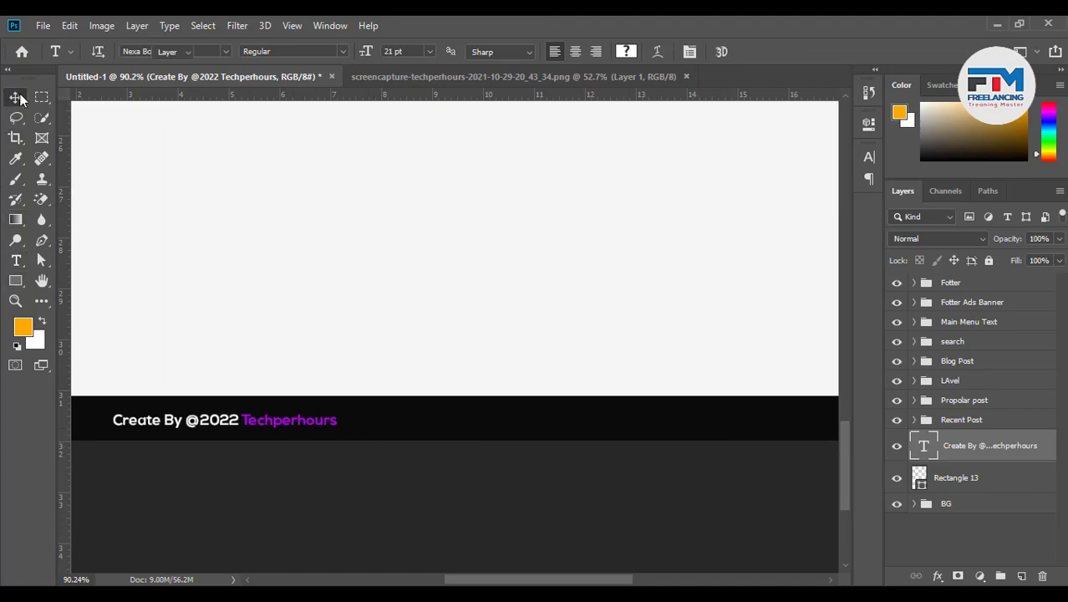
pyautogui.doubleClick(251, 425)
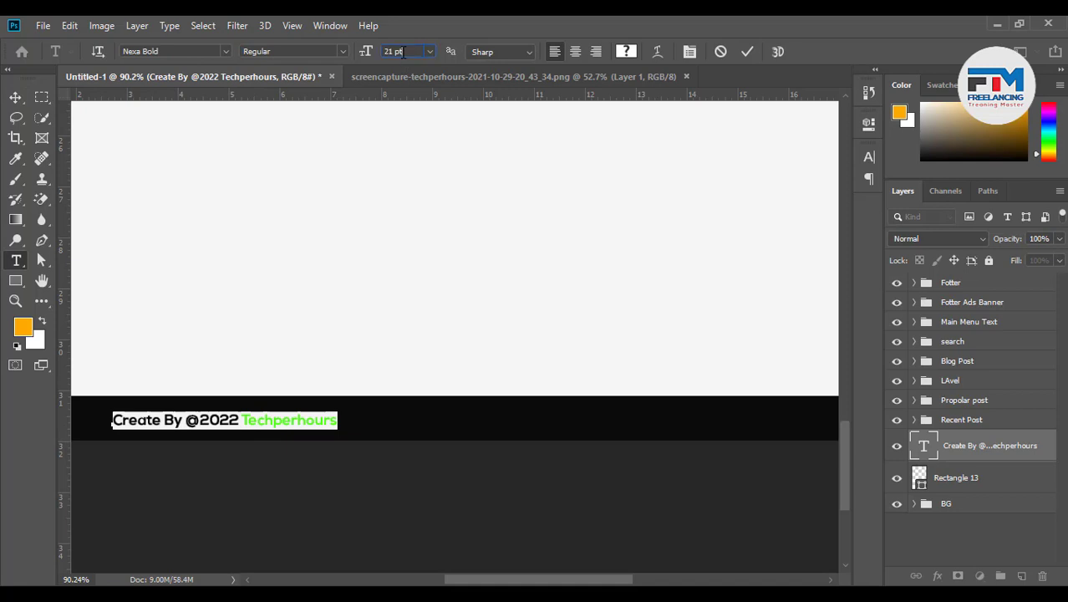
pyautogui.scroll(-4, 403, 51)
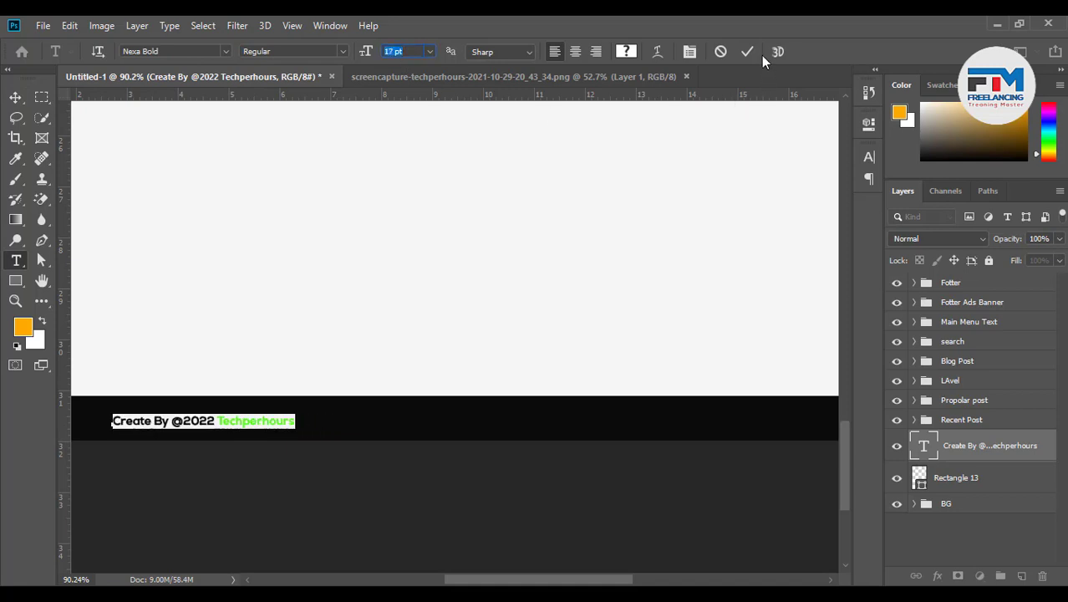
pyautogui.hotkey('ctrl', 'Return')
# Centre the credit line vertically within the near-black footer bar
pyautogui.keyDown('shift'); pyautogui.click(954, 481); pyautogui.keyUp('shift')
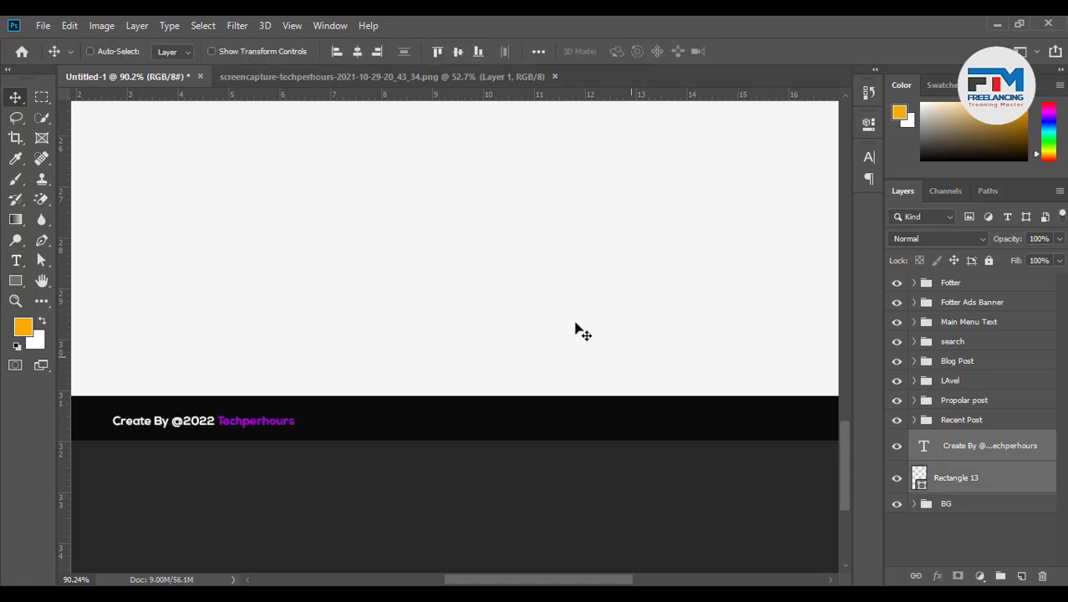
pyautogui.click(465, 56)
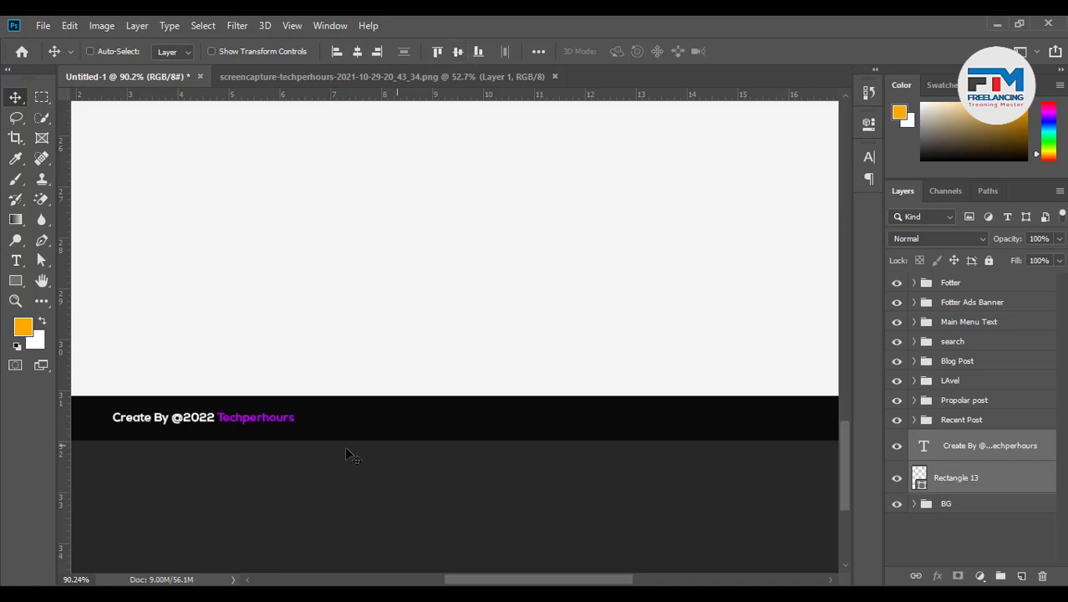
pyautogui.scroll(-2, 273, 355)
pyautogui.scroll(-1, 534, 389)
pyautogui.scroll(4, 552, 419)
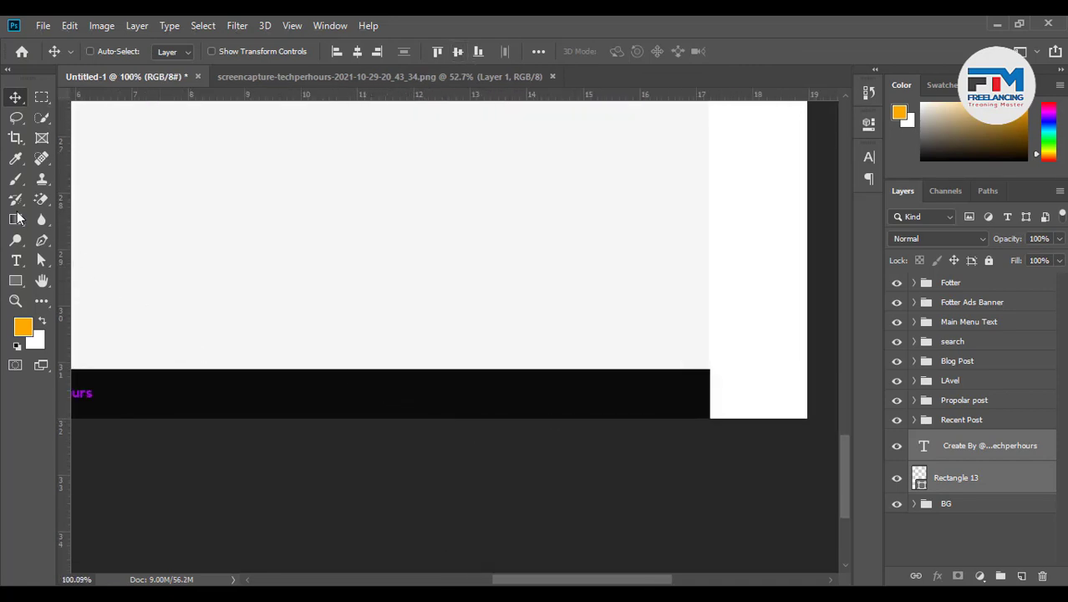
pyautogui.click(17, 264)
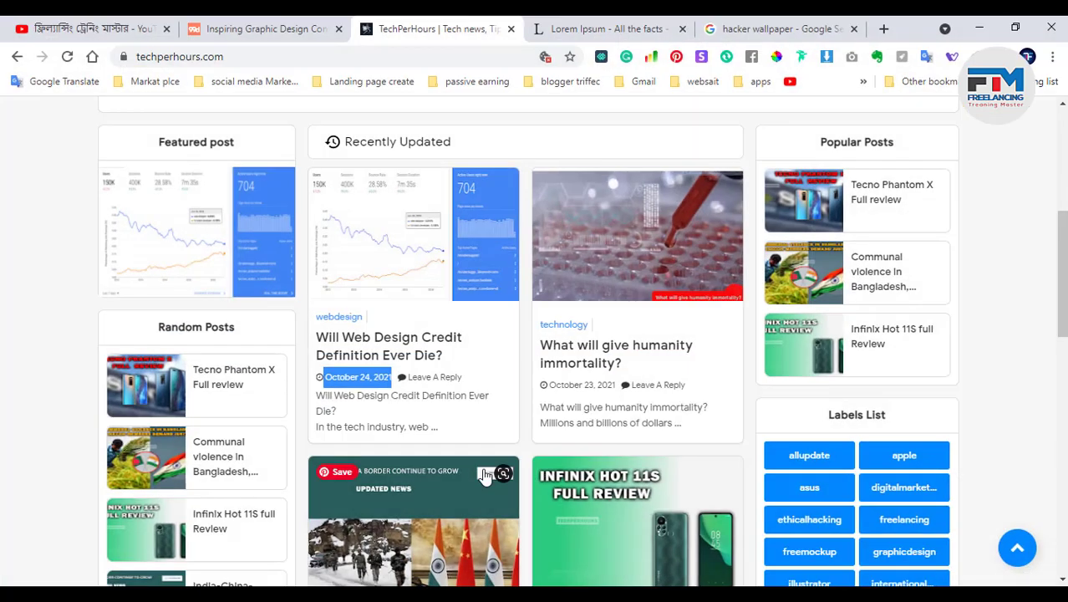
pyautogui.scroll(-10, 673, 471)
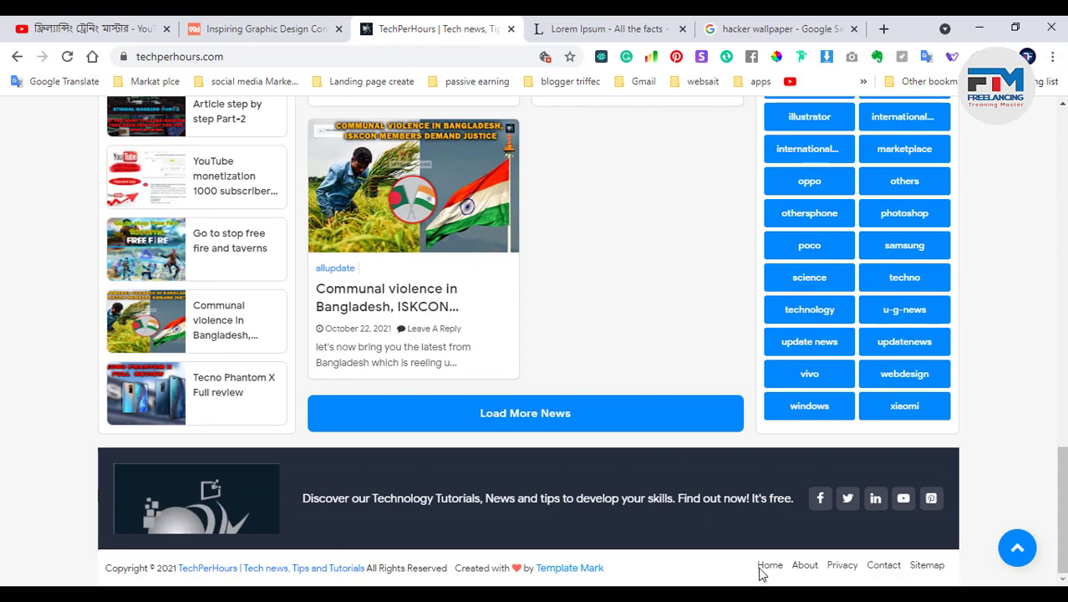
# Copy the Home, About, Privacy, Contact, Sitemap links row from techperhours.com and minimise Chrome
pyautogui.tripleClick(939, 564)
pyautogui.hotkey('ctrl', 'c')
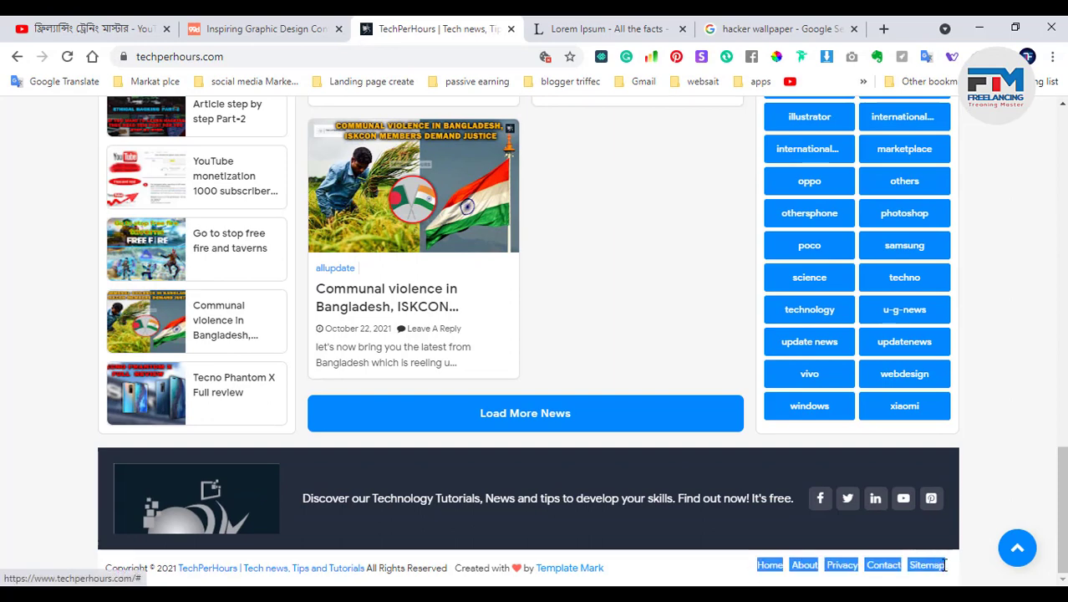
pyautogui.click(979, 28)
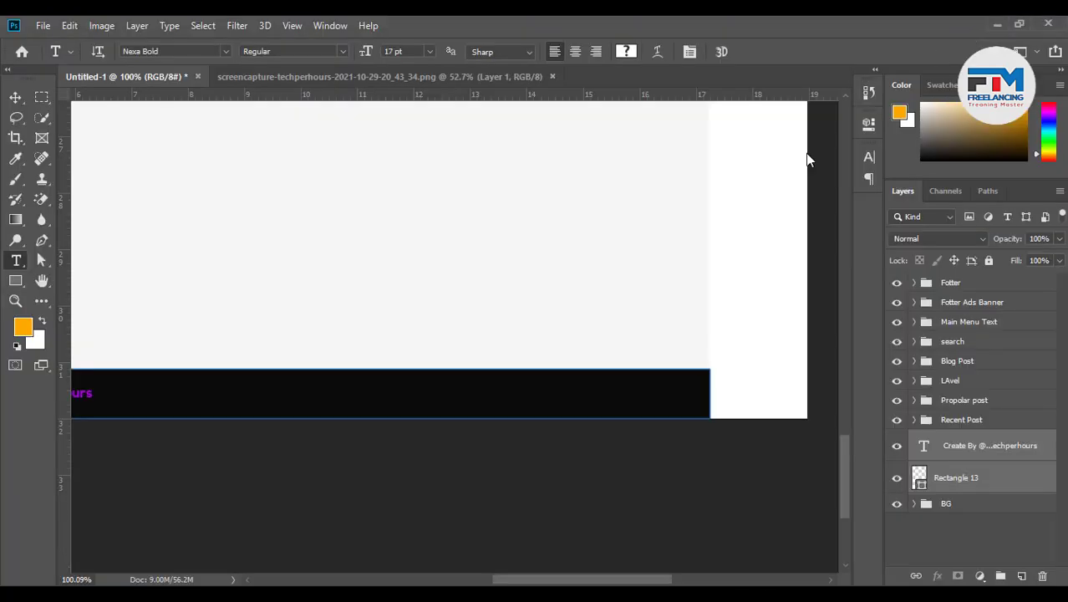
# Paste the footer links line into the black bar and colour it near-white f6f6f6
pyautogui.click(304, 342)
pyautogui.hotkey('ctrl', 'v')
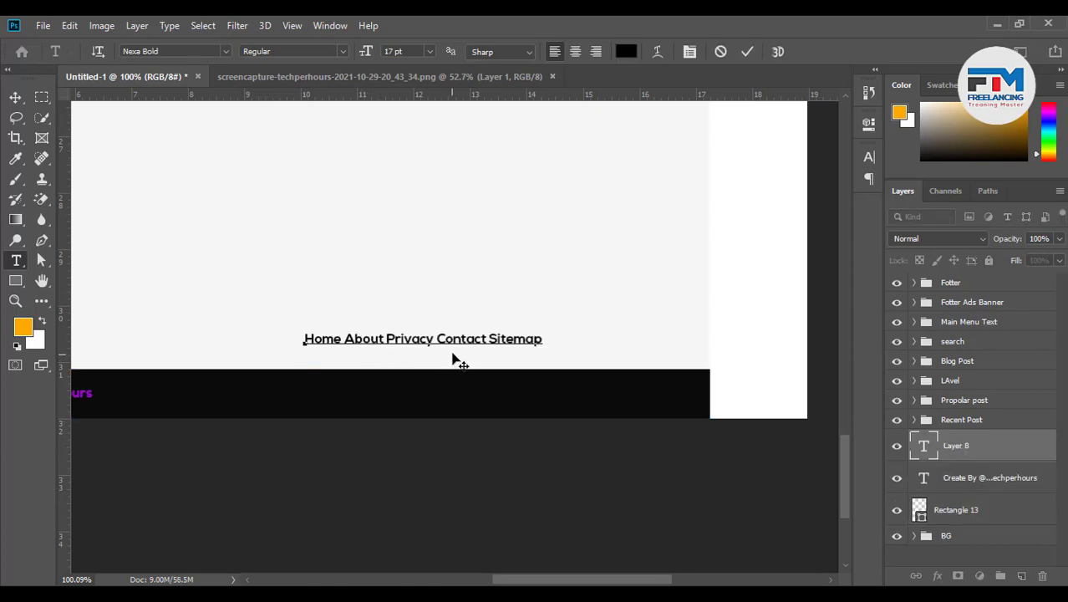
pyautogui.moveTo(437, 362); pyautogui.dragTo(508, 426)
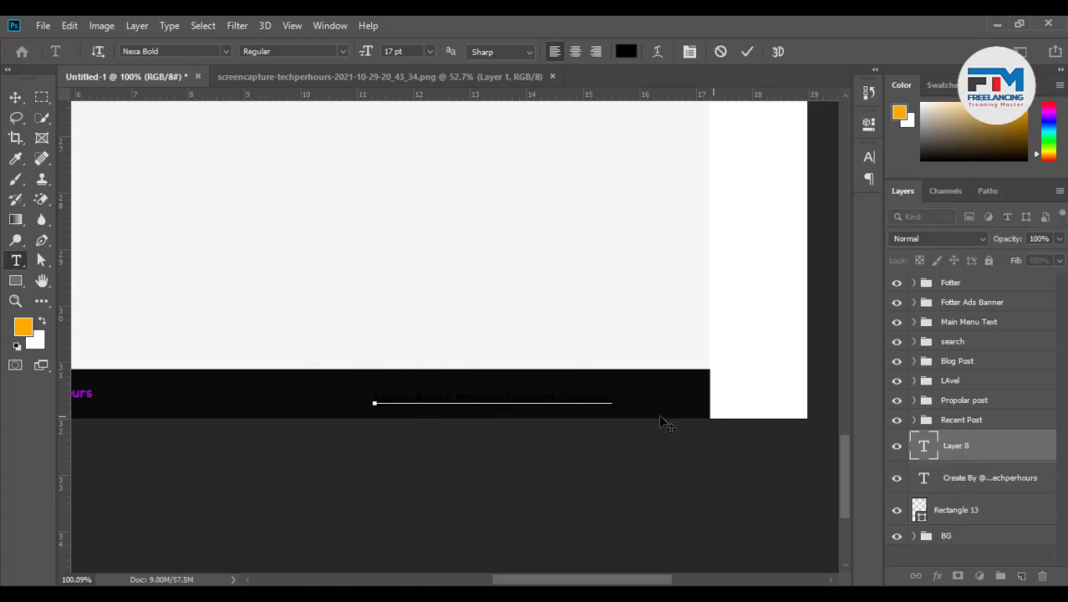
pyautogui.moveTo(616, 395); pyautogui.dragTo(303, 397)
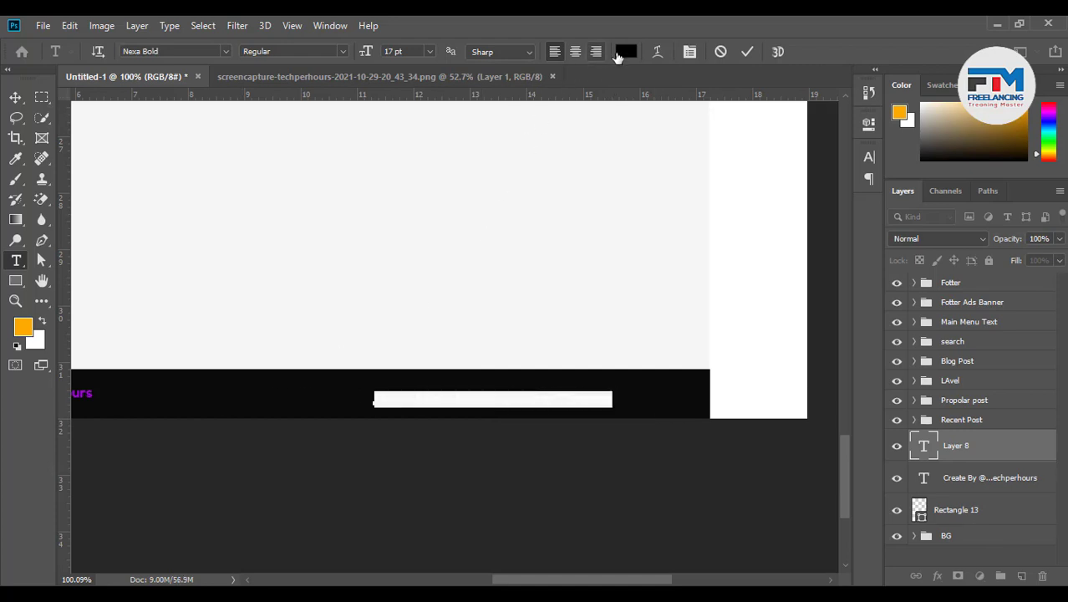
pyautogui.click(626, 52)
pyautogui.click(664, 195)
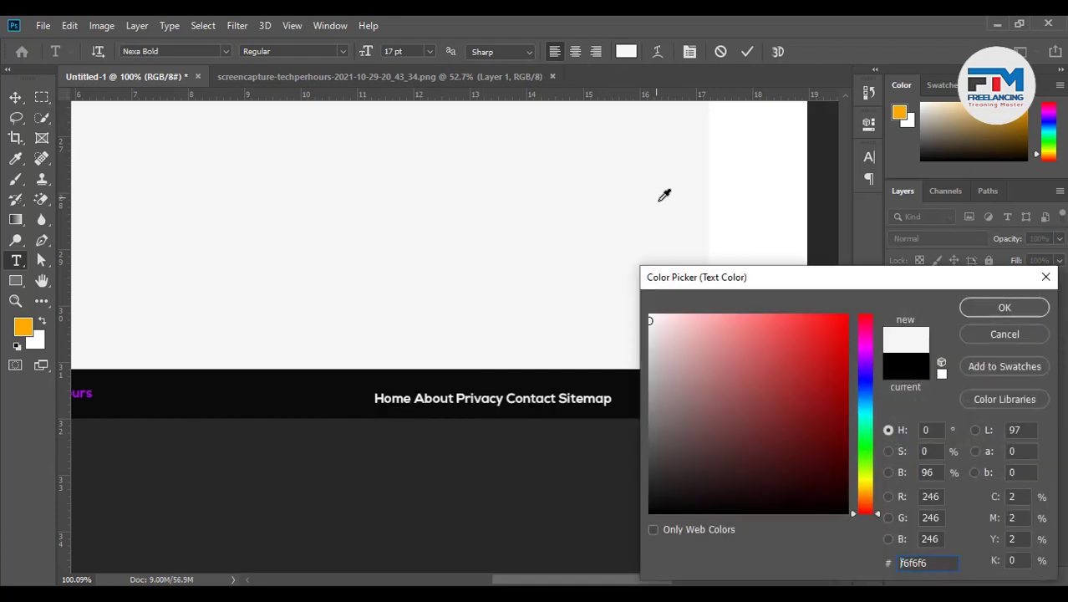
pyautogui.click(973, 307)
pyautogui.click(746, 51)
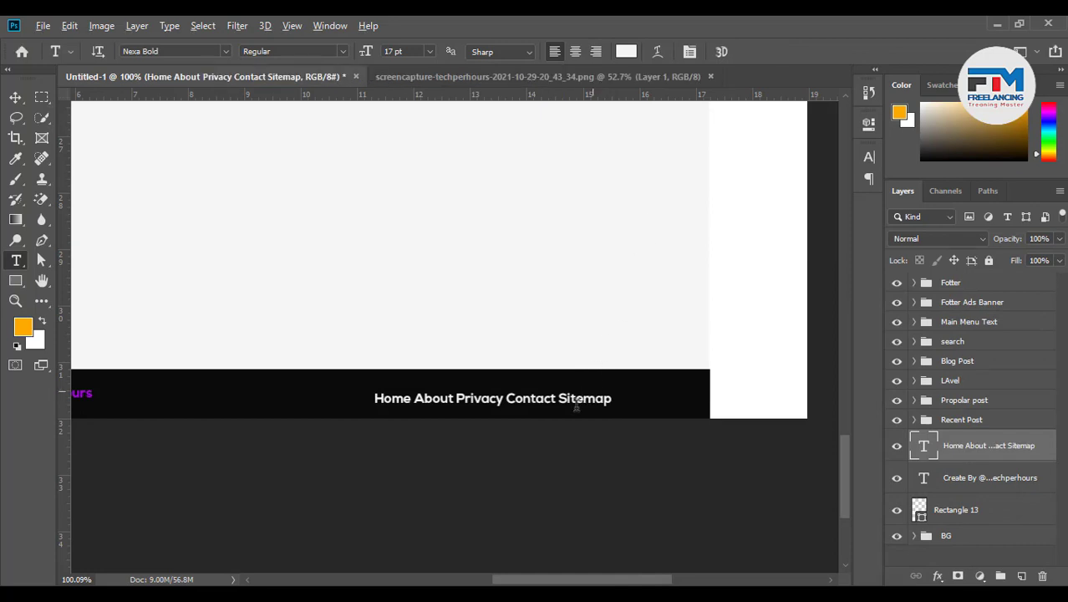
# Add extra spaces after Home and About and between Contact and Sitemap
pyautogui.scroll(4, 501, 443)
pyautogui.click(258, 343)
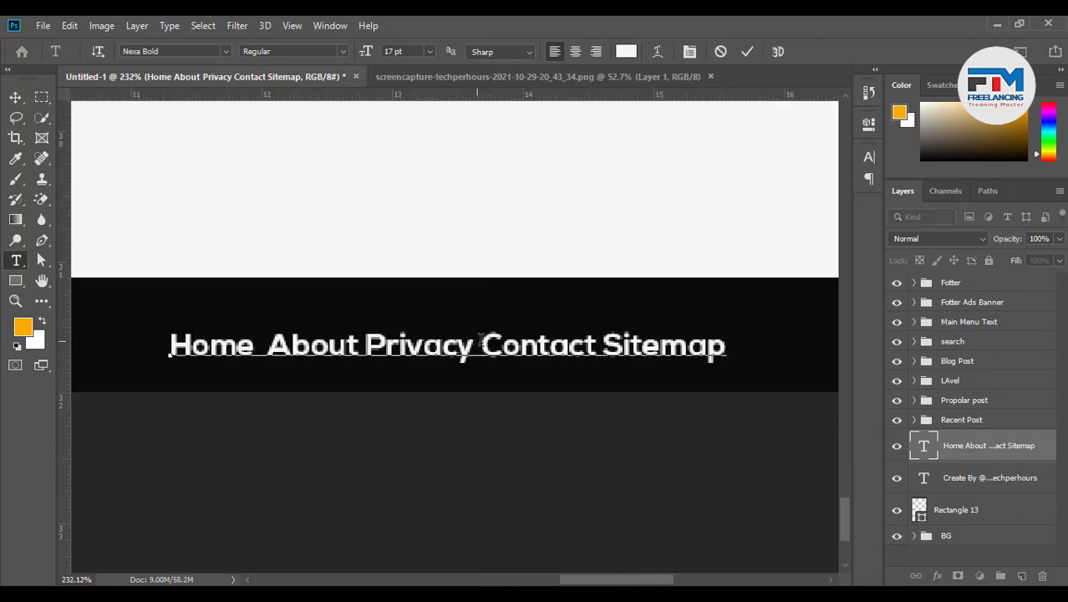
pyautogui.click(361, 345)
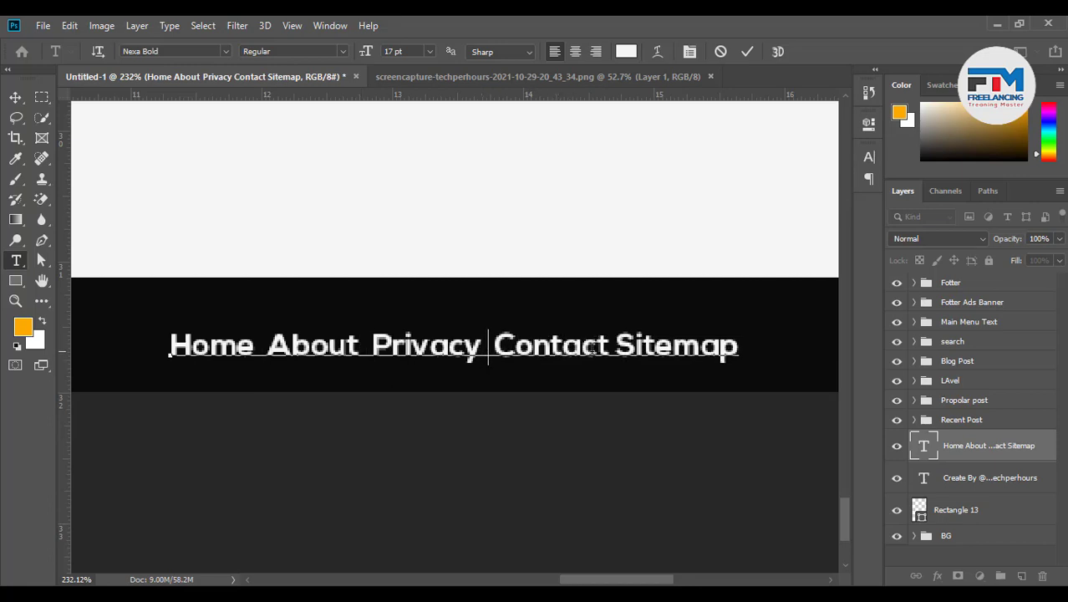
pyautogui.click(615, 348)
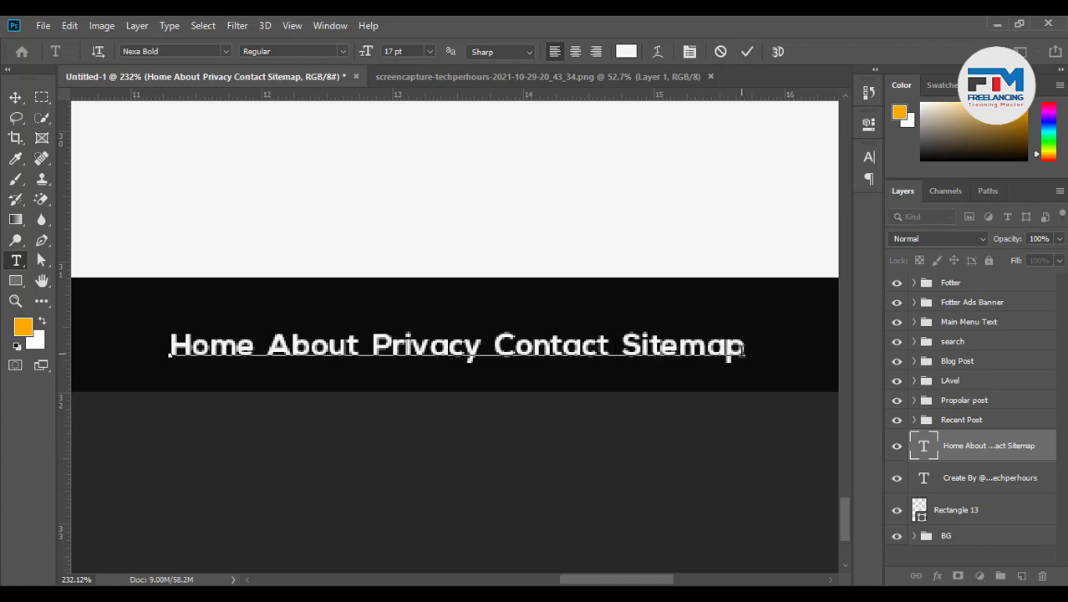
# Set the whole menu line to 15 pt
pyautogui.moveTo(742, 350); pyautogui.dragTo(90, 368)
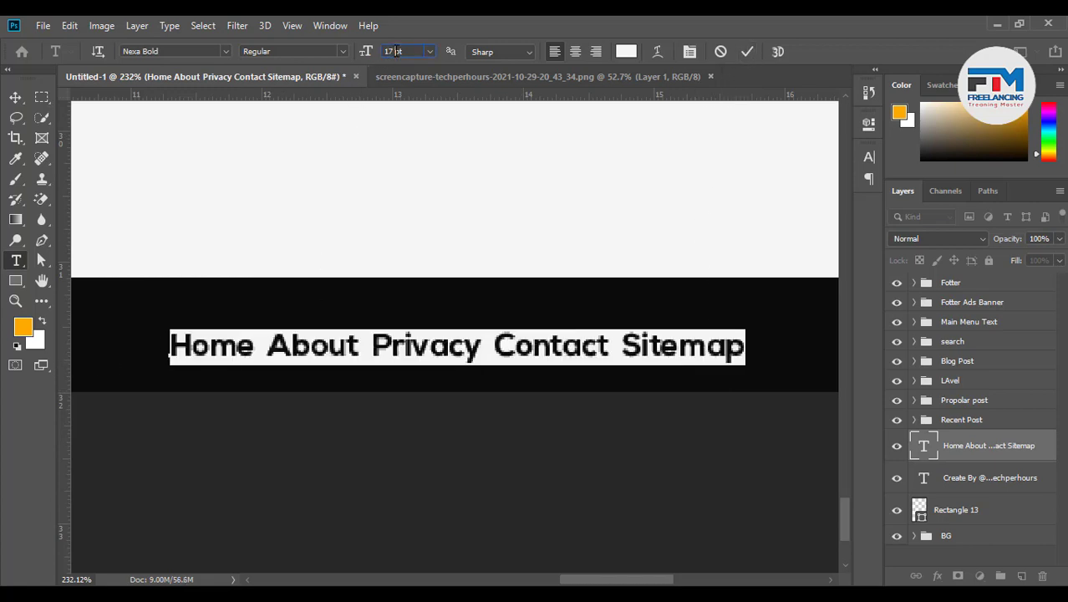
pyautogui.press('Down')
pyautogui.press('Down')
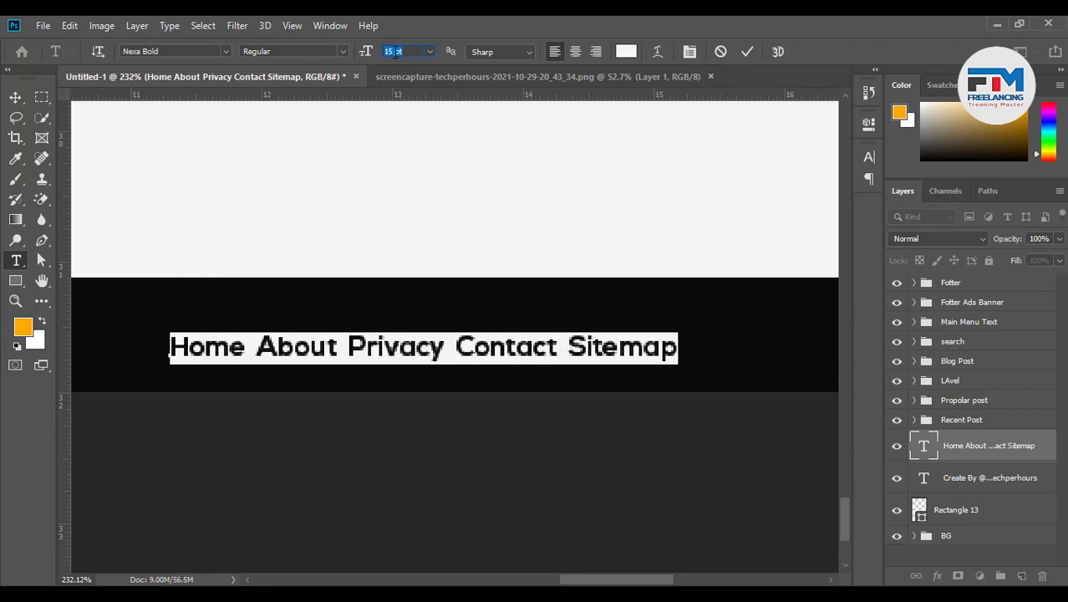
pyautogui.click(747, 51)
pyautogui.scroll(-5, 670, 282)
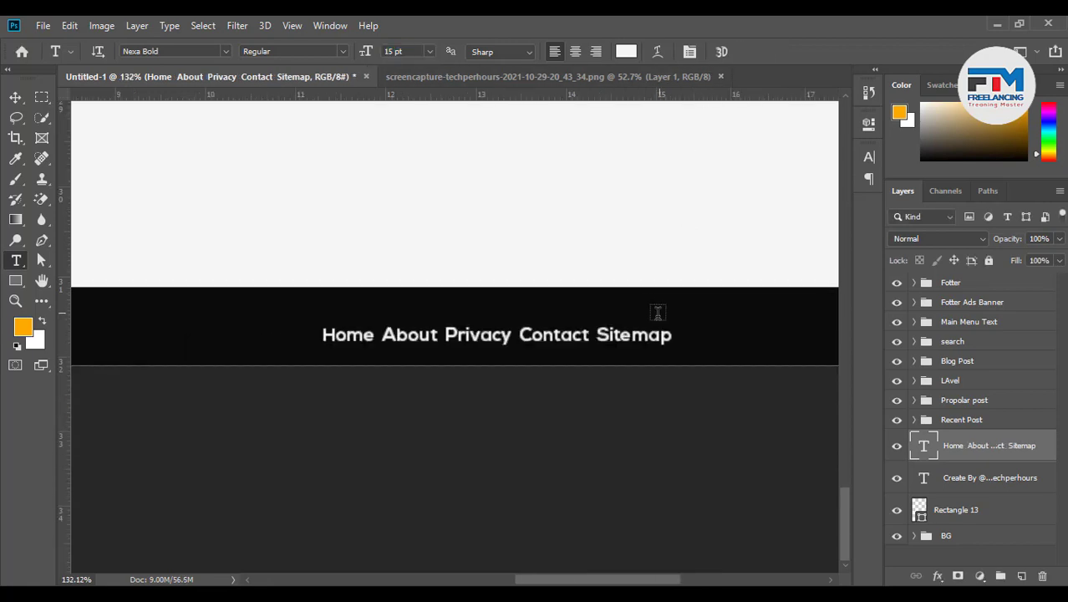
pyautogui.scroll(-2, 635, 335)
pyautogui.scroll(1, 452, 339)
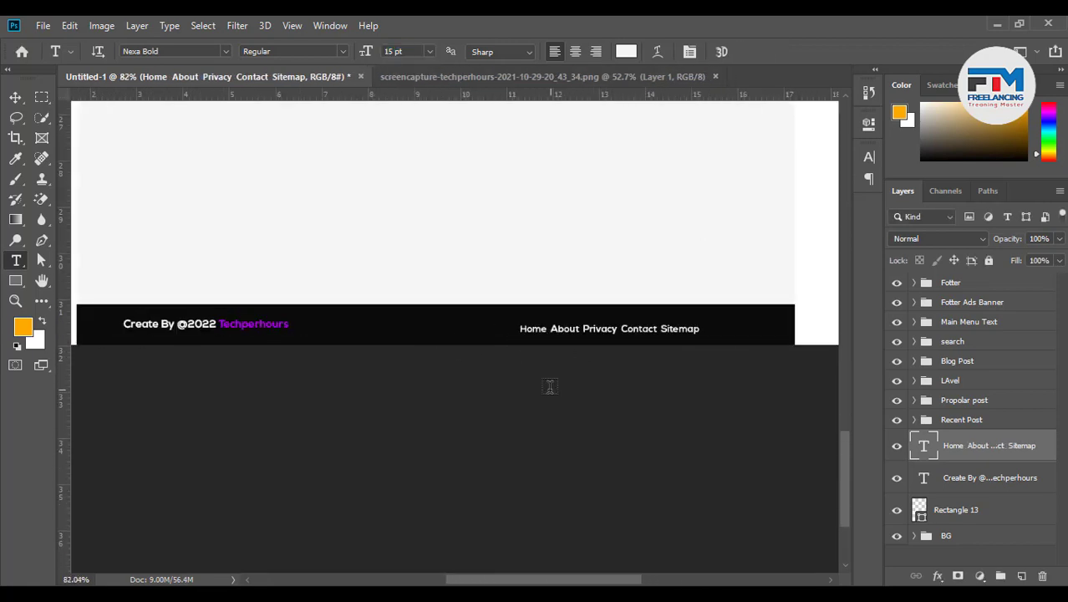
# Centre the menu text vertically in Rectangle 13 and shift it toward the bar's right end
pyautogui.keyDown('shift'); pyautogui.click(970, 525); pyautogui.keyUp('shift')
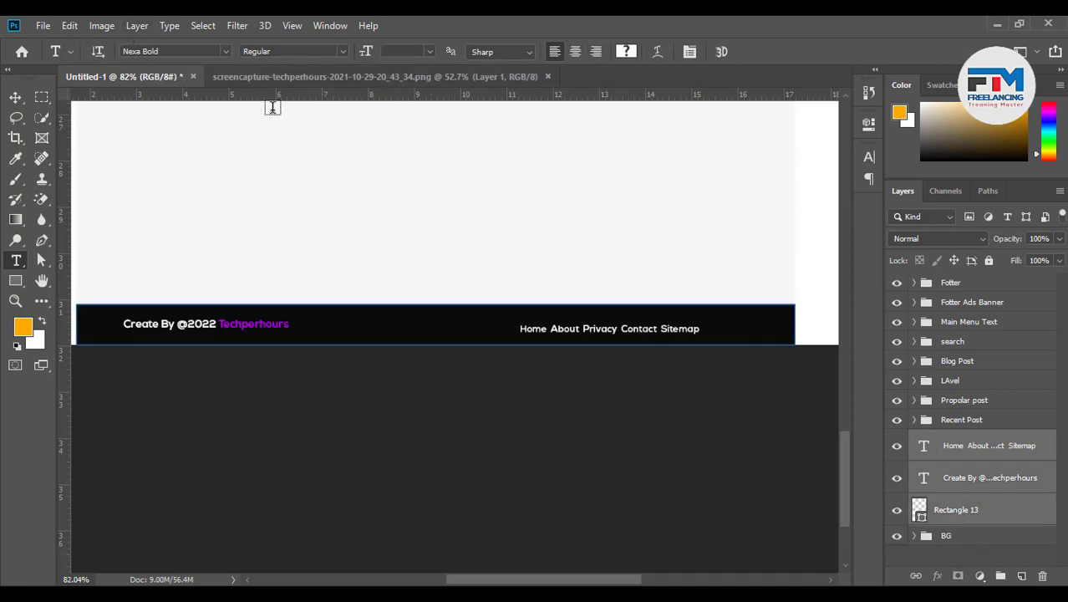
pyautogui.keyDown('ctrl'); pyautogui.click(938, 487); pyautogui.keyUp('ctrl')
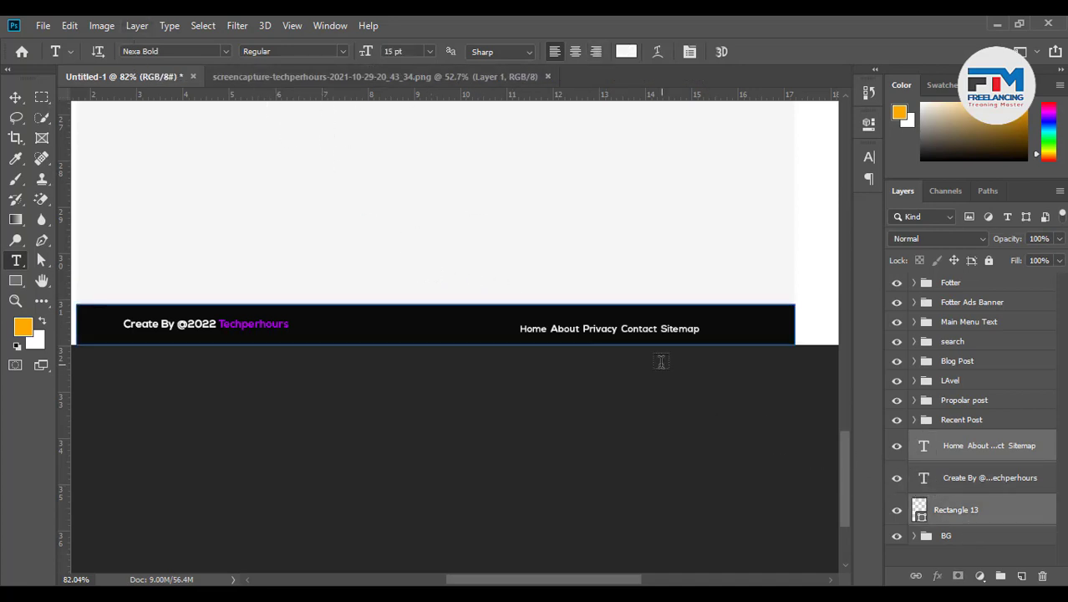
pyautogui.click(15, 96)
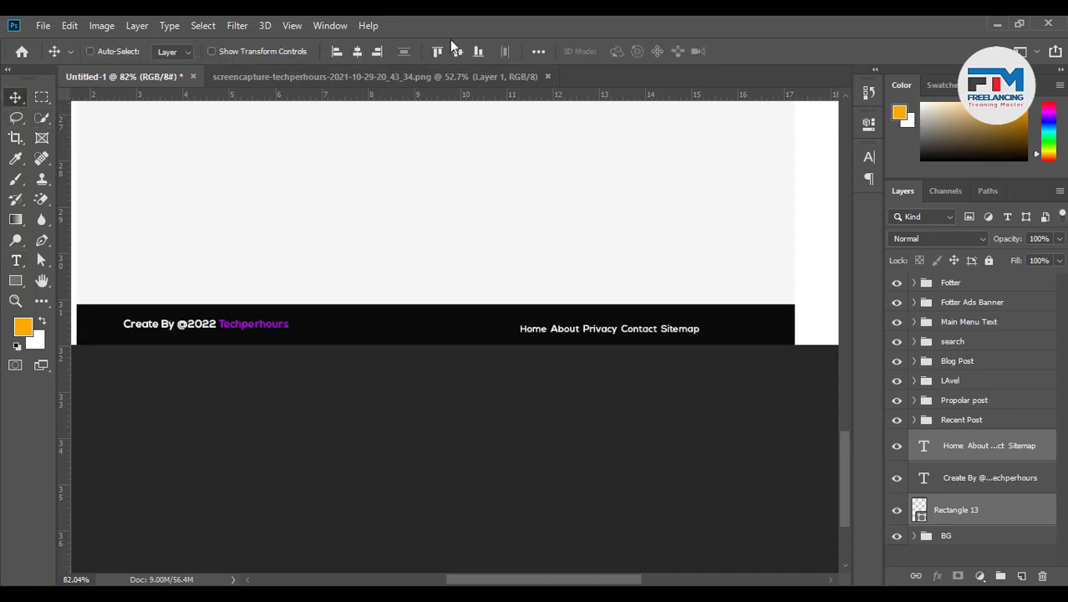
pyautogui.click(456, 52)
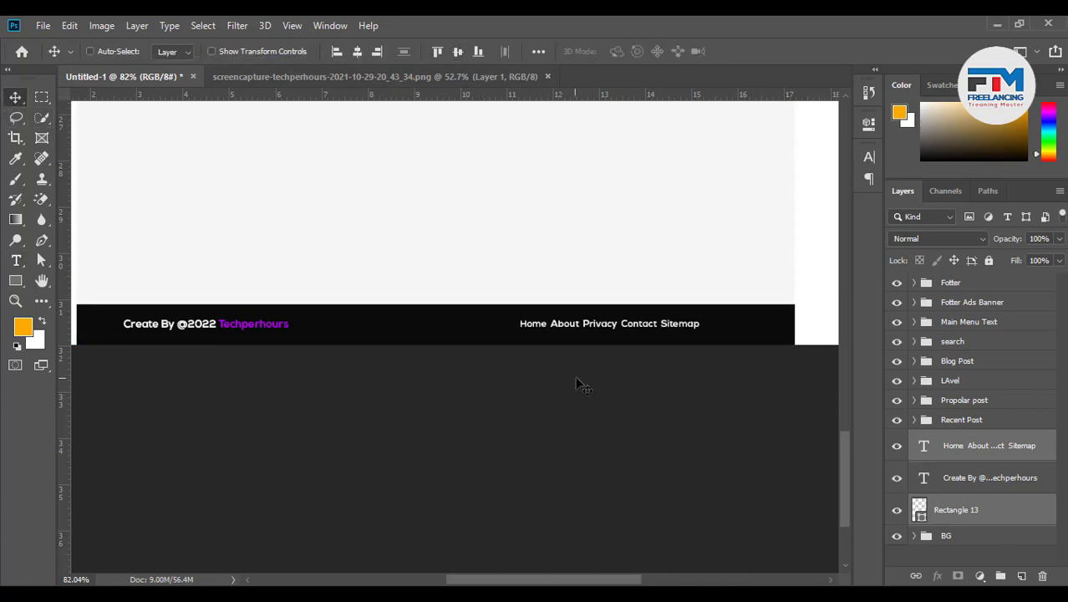
pyautogui.click(986, 456)
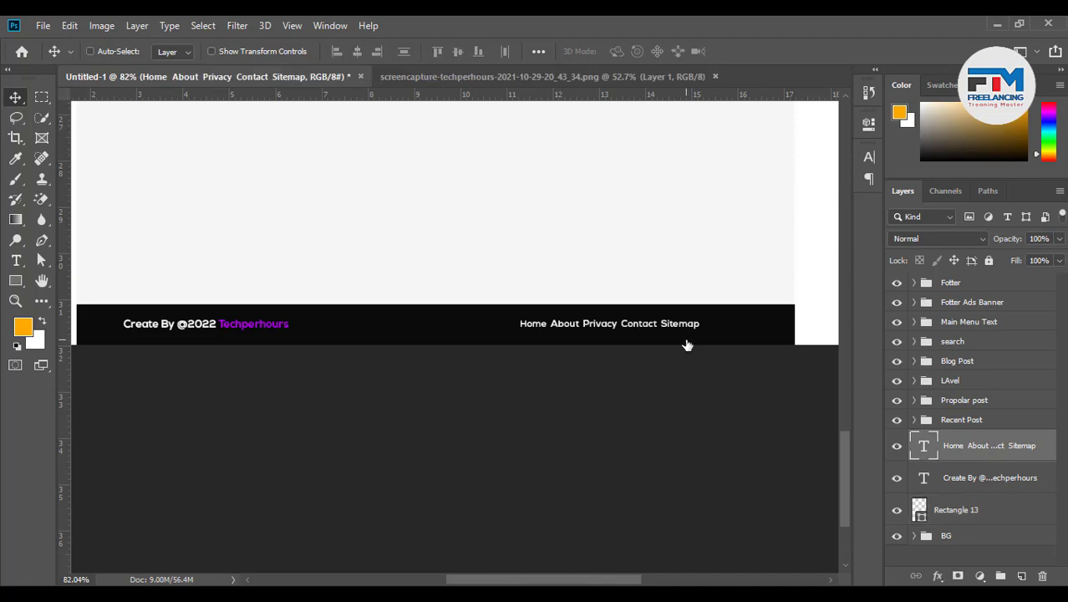
pyautogui.moveTo(688, 343); pyautogui.dragTo(752, 348)
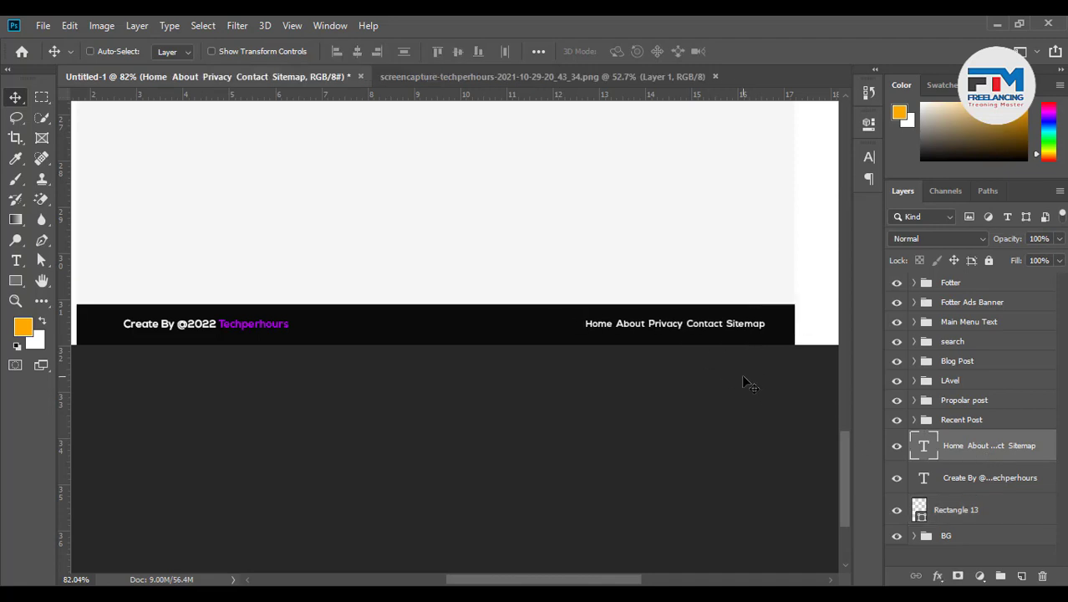
pyautogui.scroll(5, 743, 380)
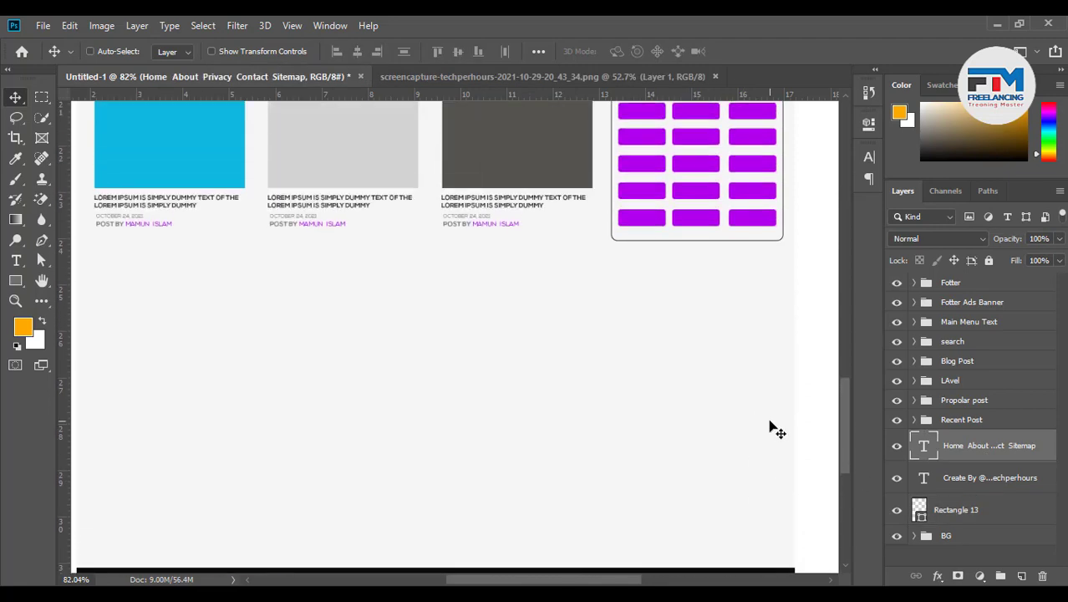
pyautogui.scroll(-2, 768, 432)
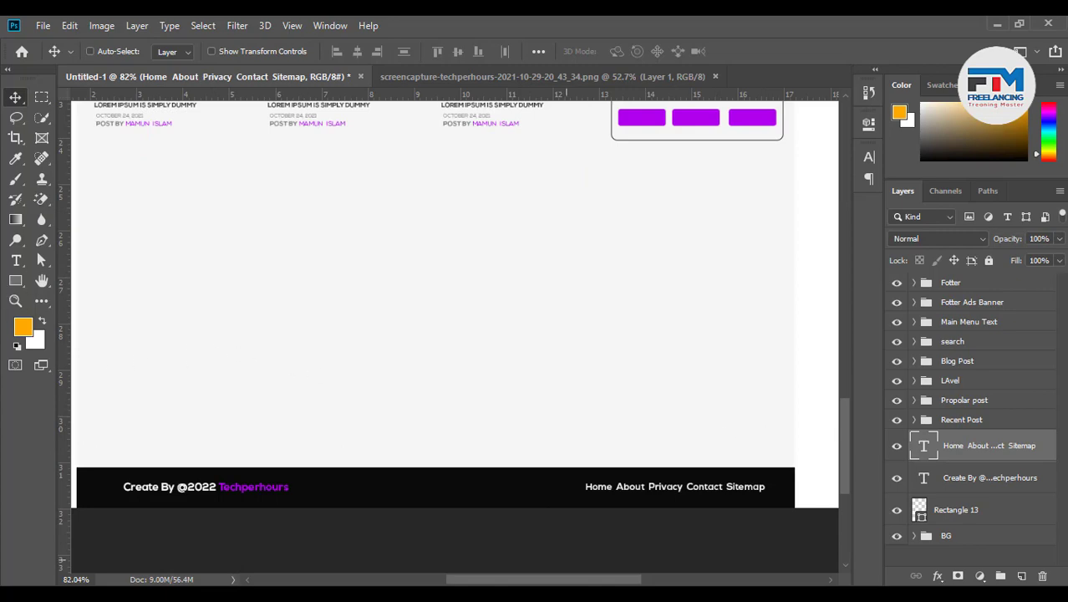
pyautogui.hotkey('alt', 'Tab')
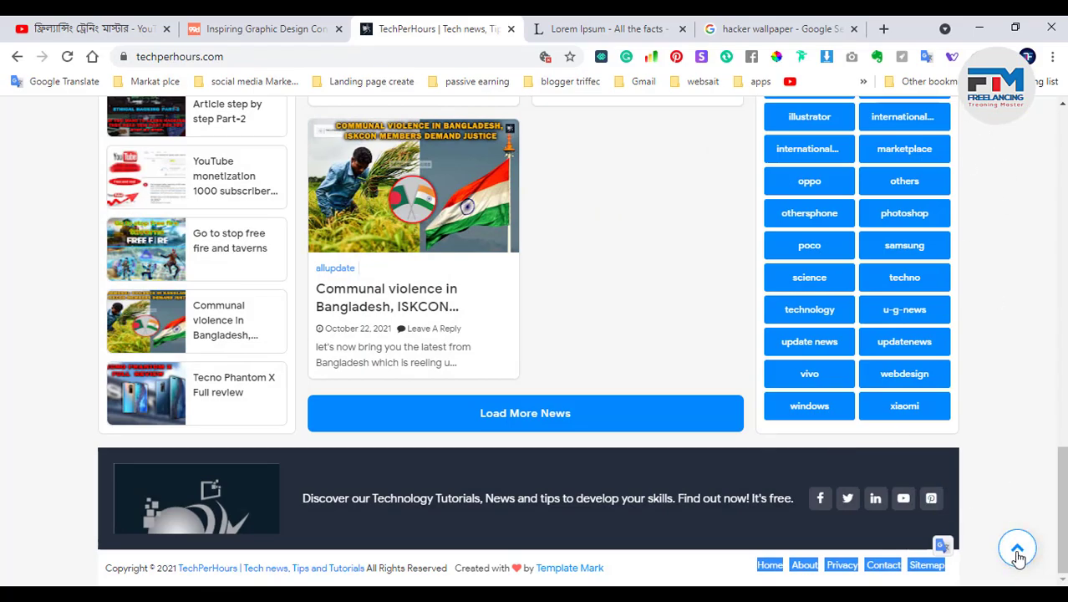
pyautogui.hotkey('alt', 'Tab')
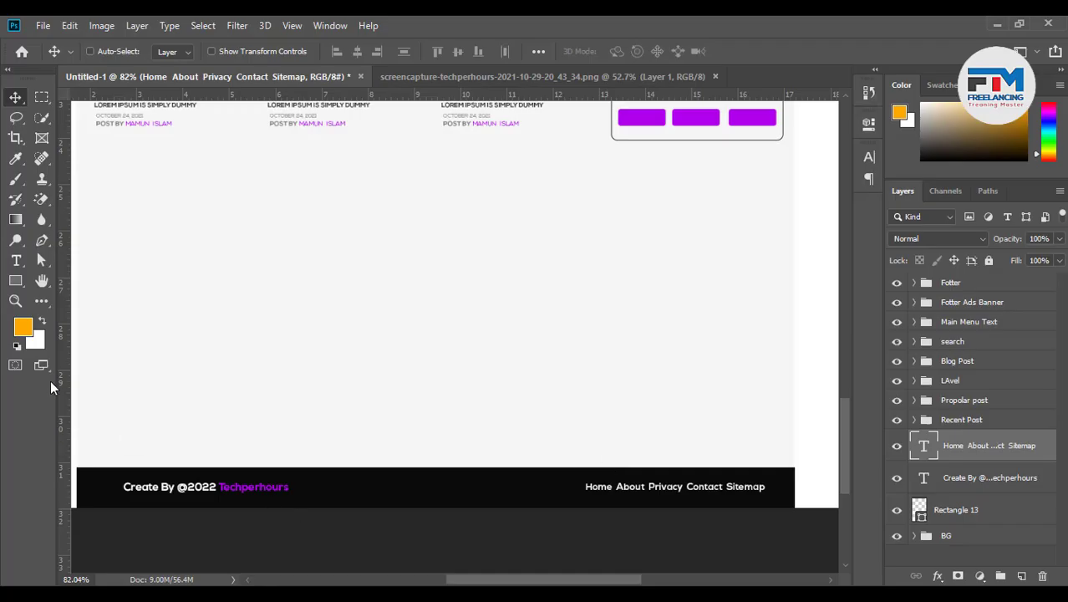
# Draw a small purple circle above the footer with the Ellipse tool
pyautogui.click(15, 282)
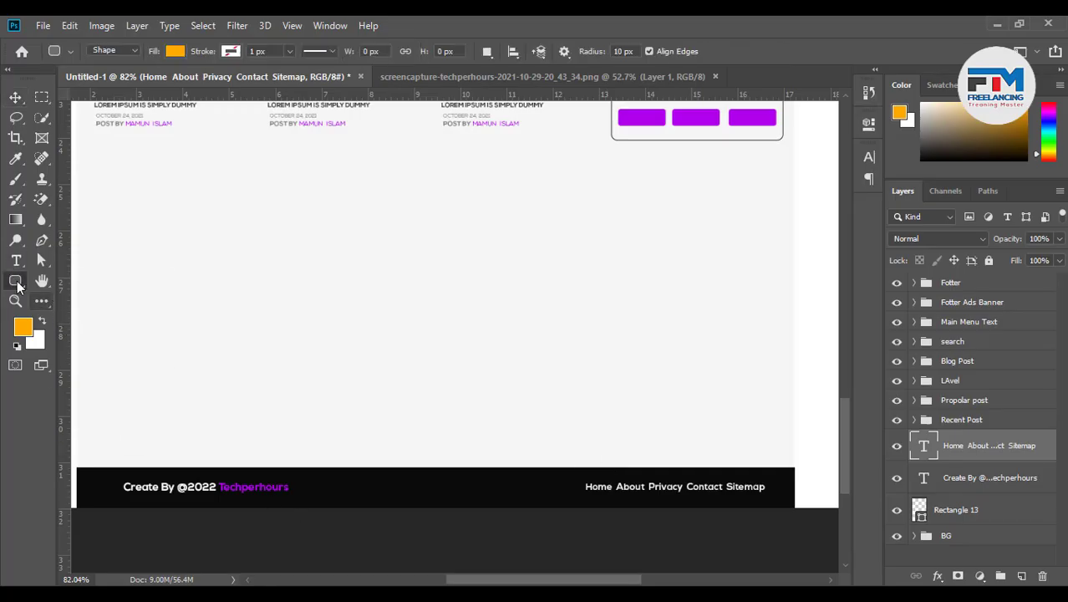
pyautogui.rightClick(15, 281)
pyautogui.click(75, 310)
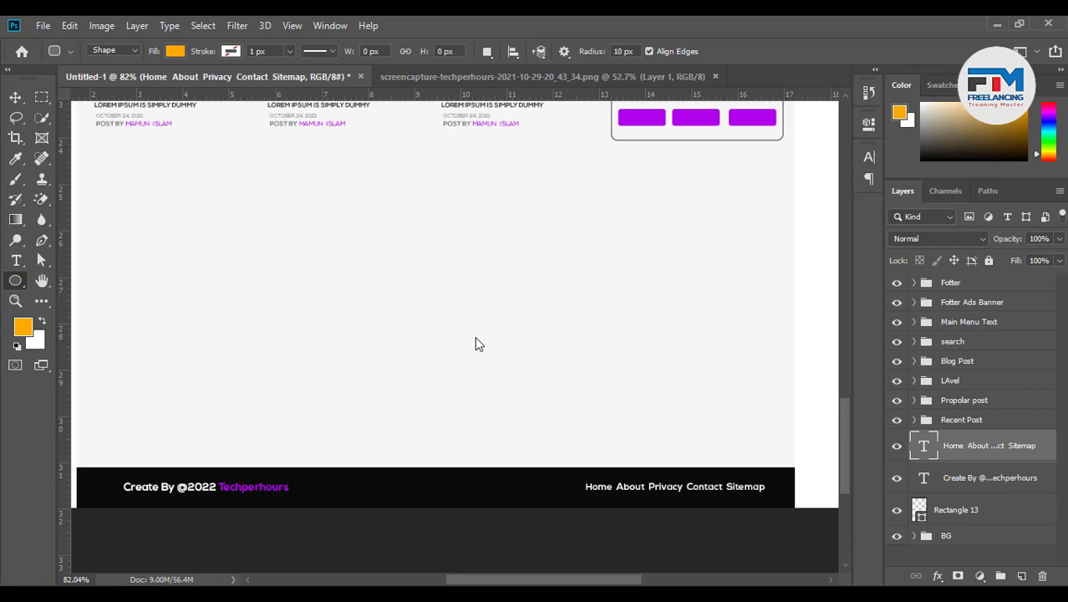
pyautogui.keyDown('alt'); pyautogui.click(518, 373); pyautogui.keyUp('alt')
pyautogui.moveTo(440, 324)
pyautogui.mouseDown()
pyautogui.moveTo(486, 374)
pyautogui.moveTo(455, 361)
pyautogui.moveTo(471, 349)
pyautogui.mouseUp()
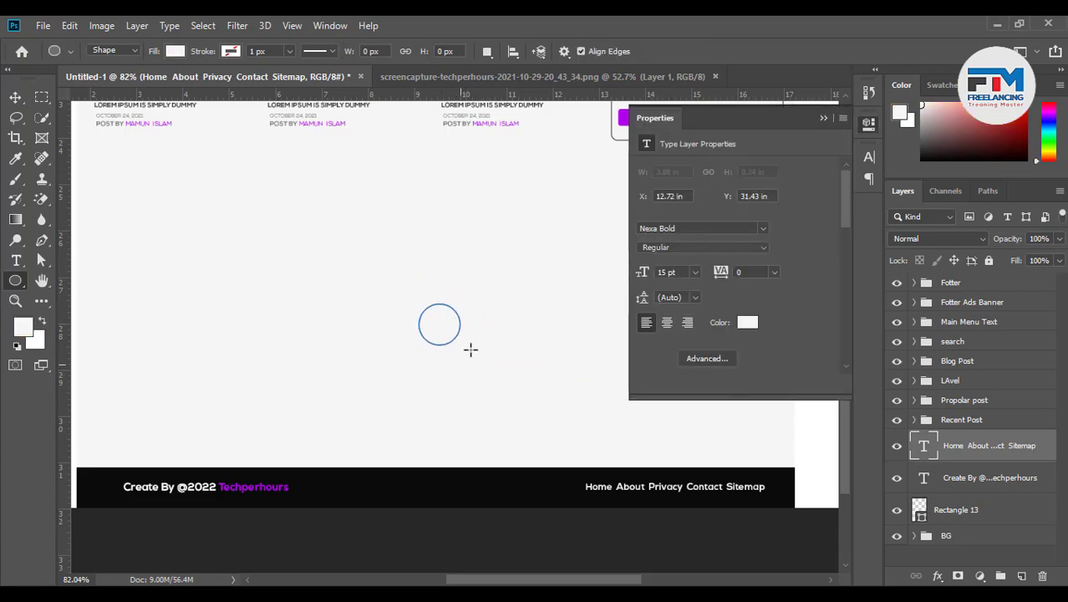
pyautogui.click(825, 119)
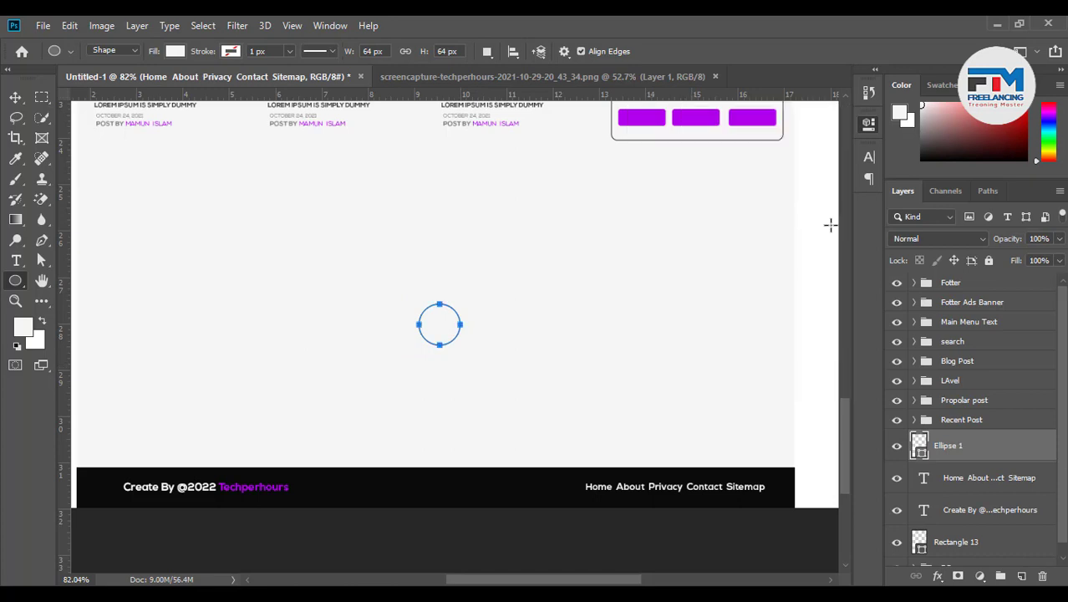
pyautogui.doubleClick(918, 445)
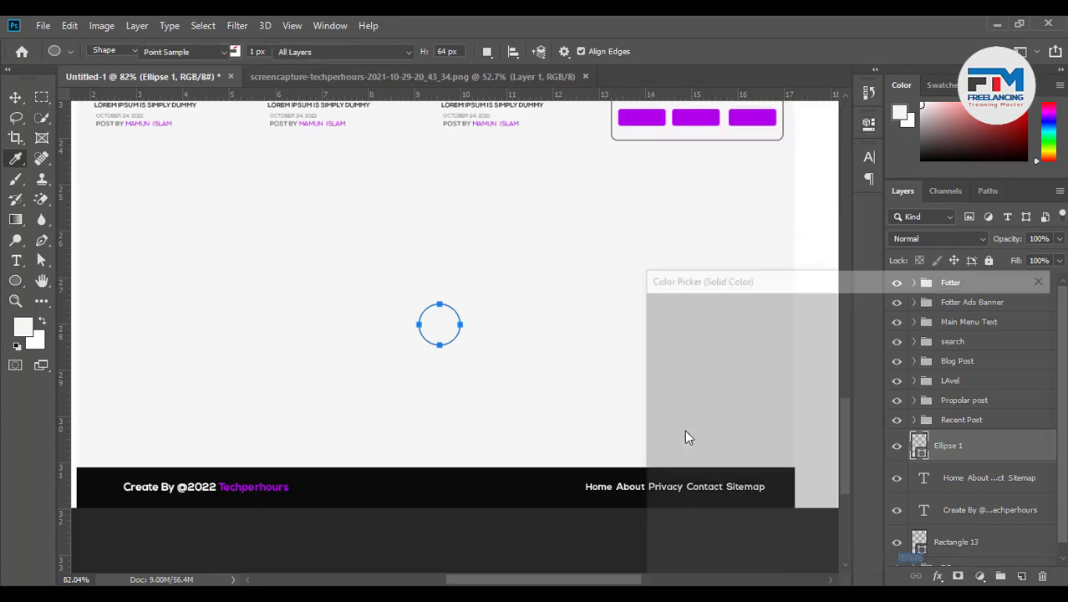
pyautogui.click(694, 123)
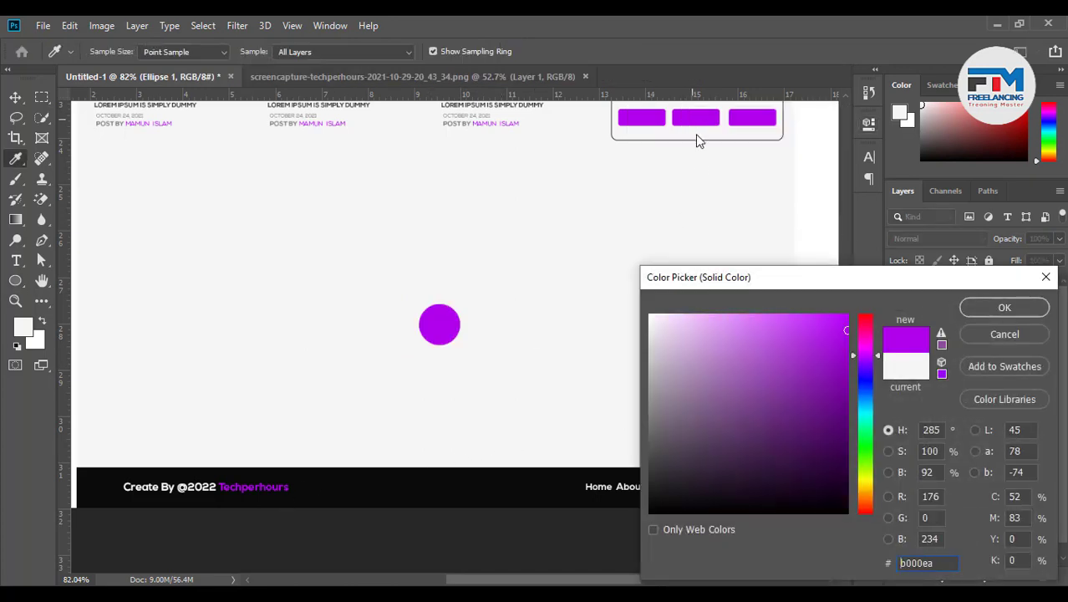
pyautogui.click(995, 308)
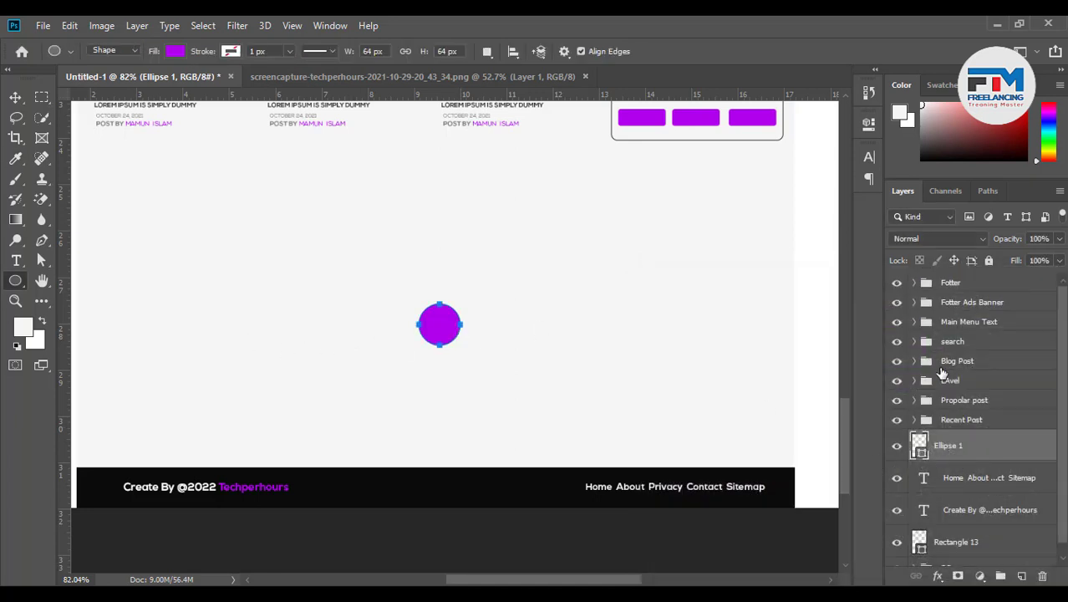
# Draw a white chevron custom shape beside the circle
pyautogui.rightClick(15, 282)
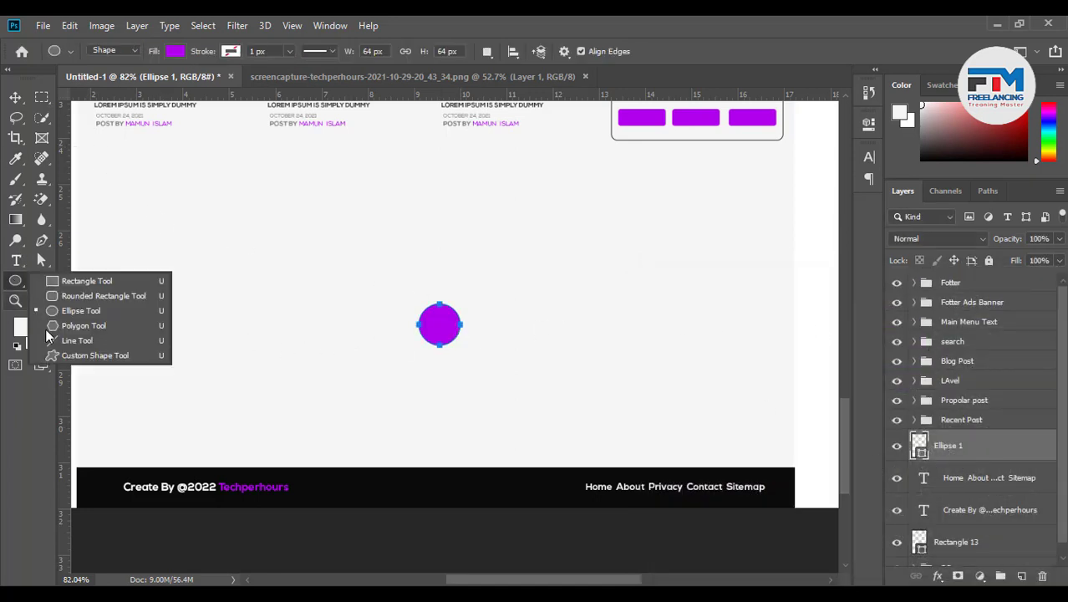
pyautogui.click(60, 354)
pyautogui.moveTo(553, 289); pyautogui.dragTo(589, 327)
pyautogui.click(15, 97)
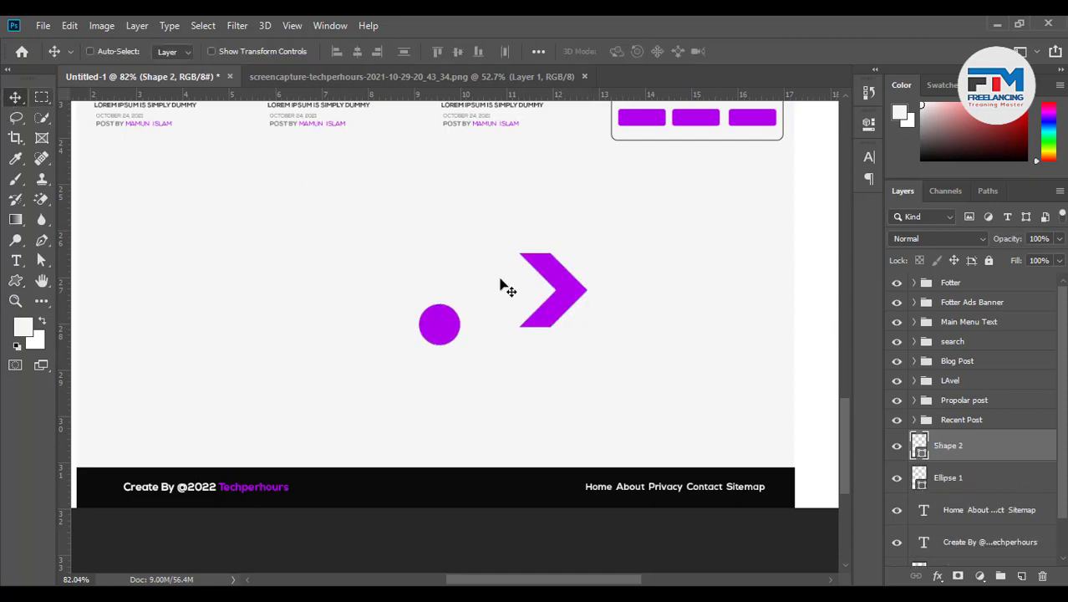
pyautogui.doubleClick(920, 439)
pyautogui.moveTo(760, 363); pyautogui.dragTo(577, 277)
pyautogui.click(983, 308)
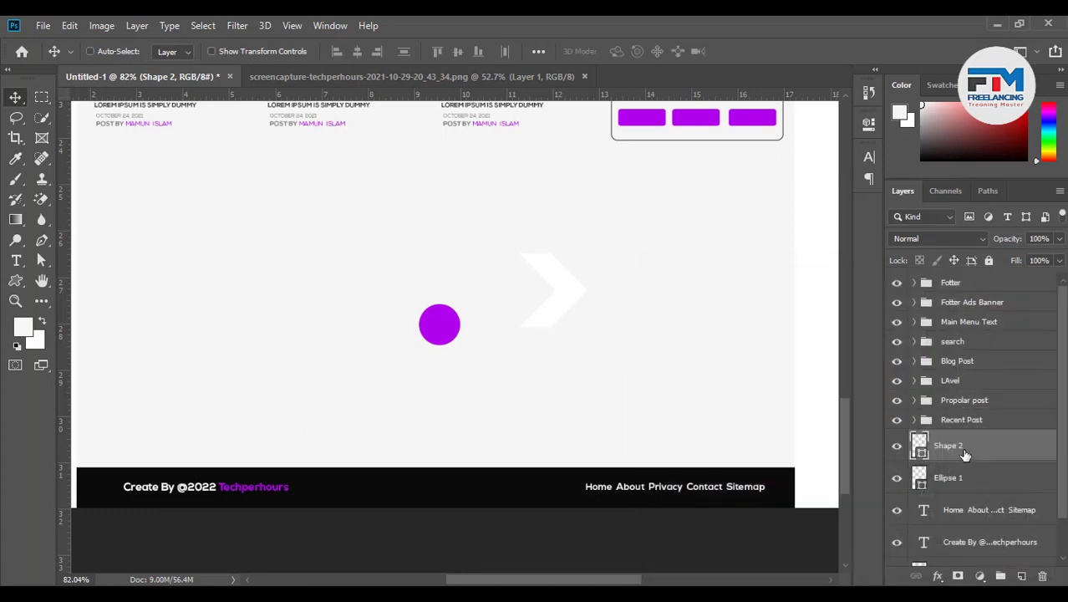
# Scale the chevron down, rotate it -90° into an up arrow, and place it on the circle
pyautogui.hotkey('ctrl', 't')
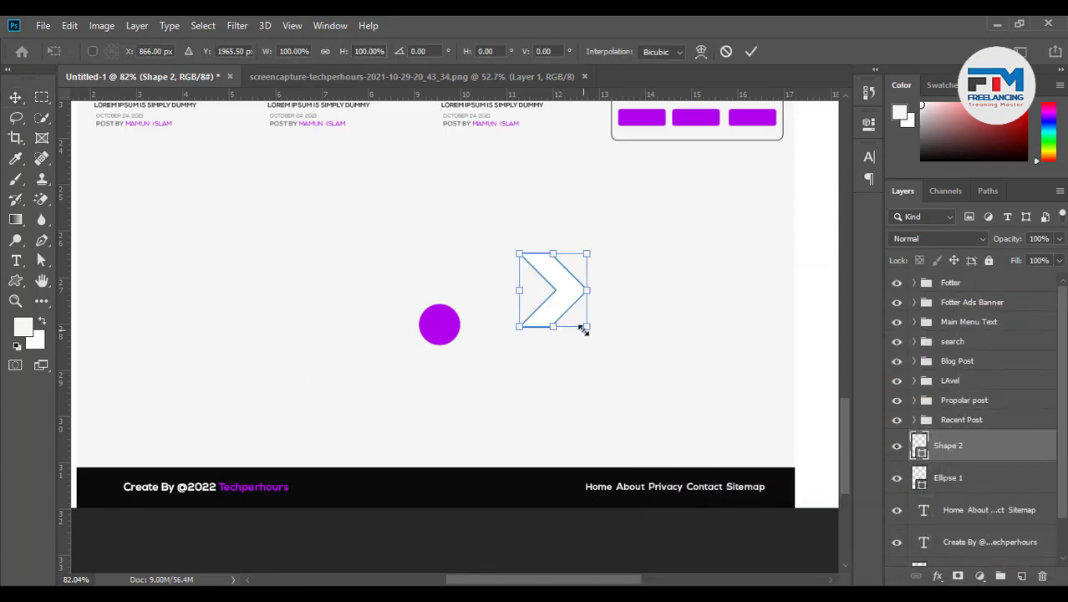
pyautogui.moveTo(583, 329); pyautogui.dragTo(441, 322)
pyautogui.scroll(3, 438, 326)
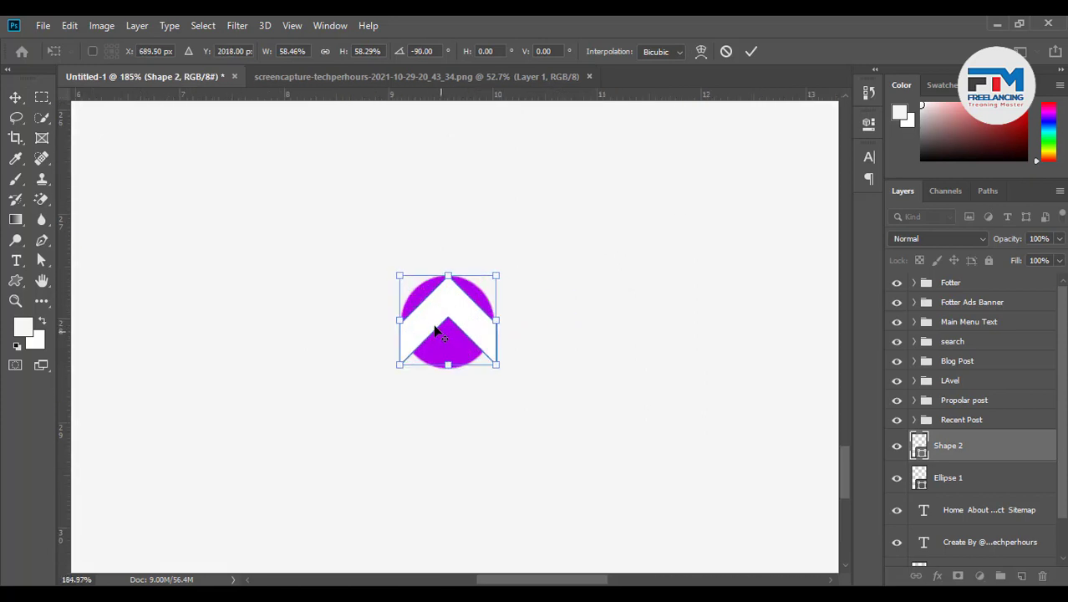
pyautogui.scroll(3, 434, 331)
pyautogui.moveTo(592, 426); pyautogui.dragTo(520, 365)
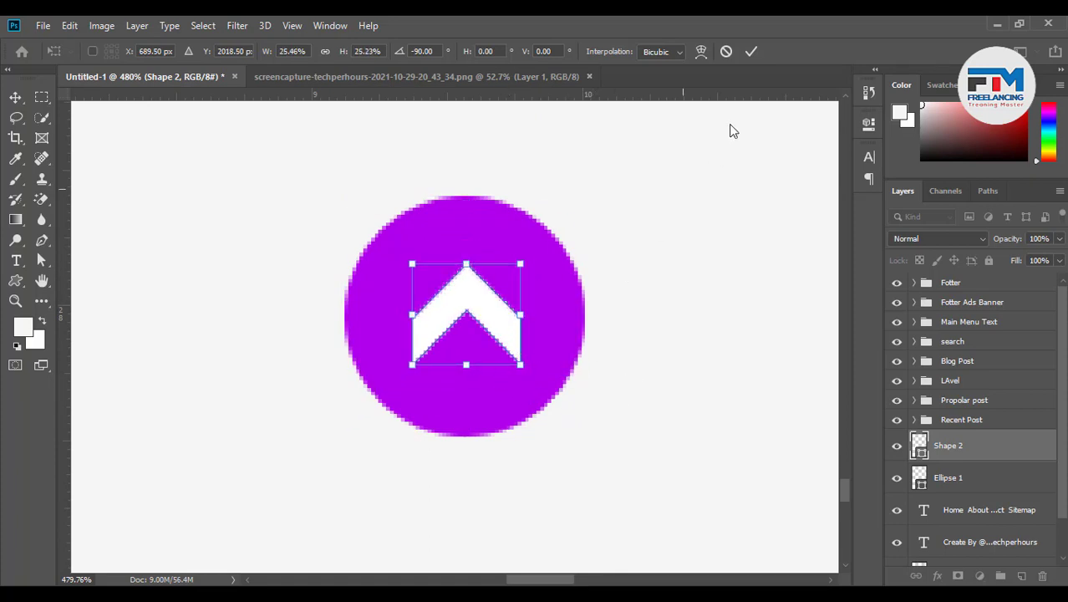
pyautogui.click(751, 52)
pyautogui.scroll(-8, 577, 410)
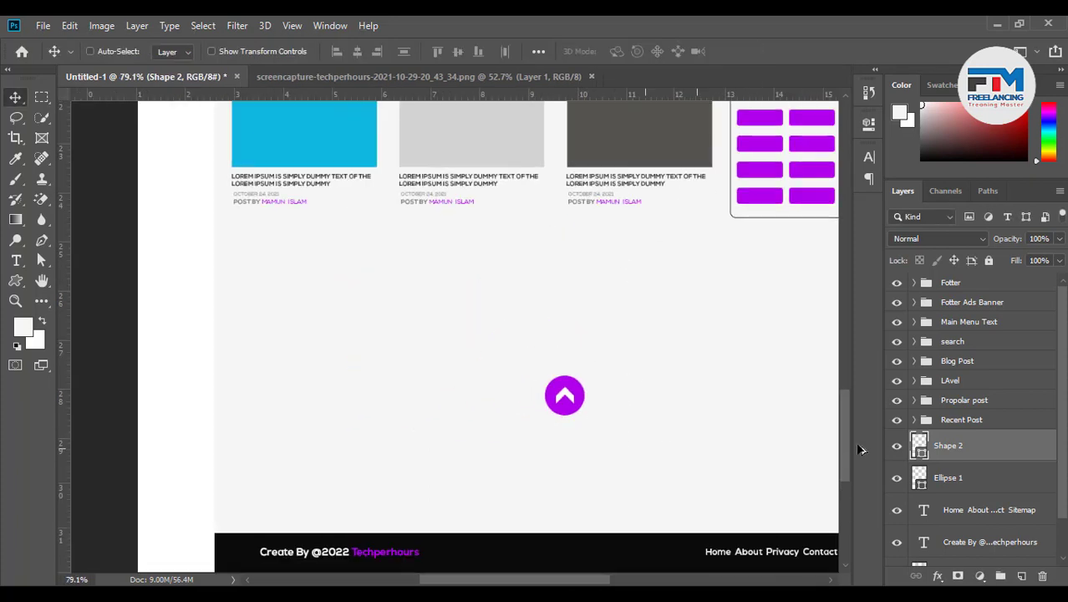
# Centre the chevron on the circle, group them as 'UP Button', and move it lower right
pyautogui.keyDown('shift'); pyautogui.click(983, 479); pyautogui.keyUp('shift')
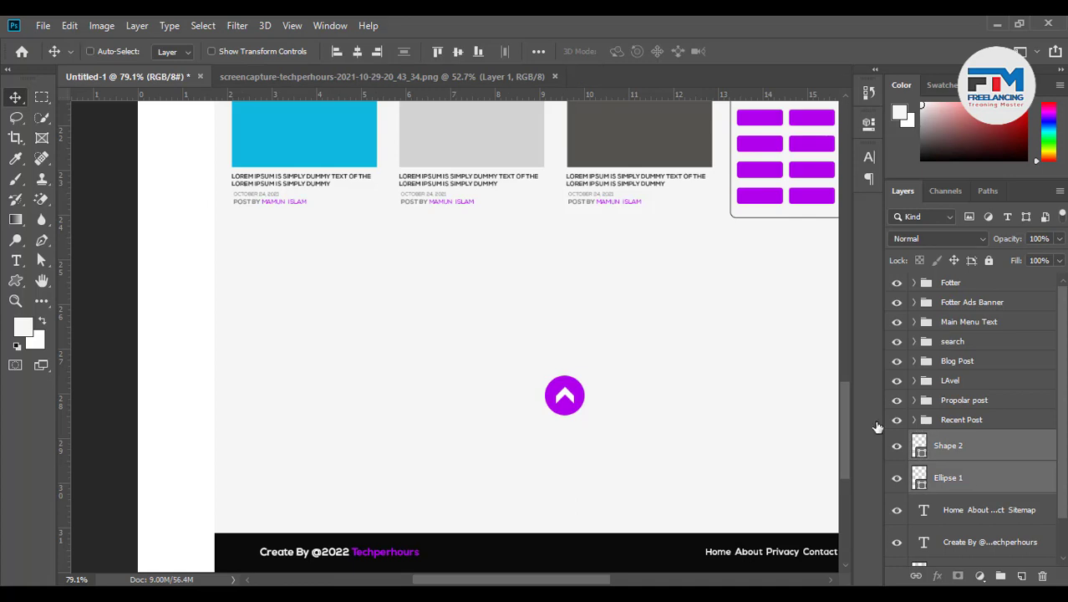
pyautogui.click(357, 52)
pyautogui.hotkey('ctrl', 'g')
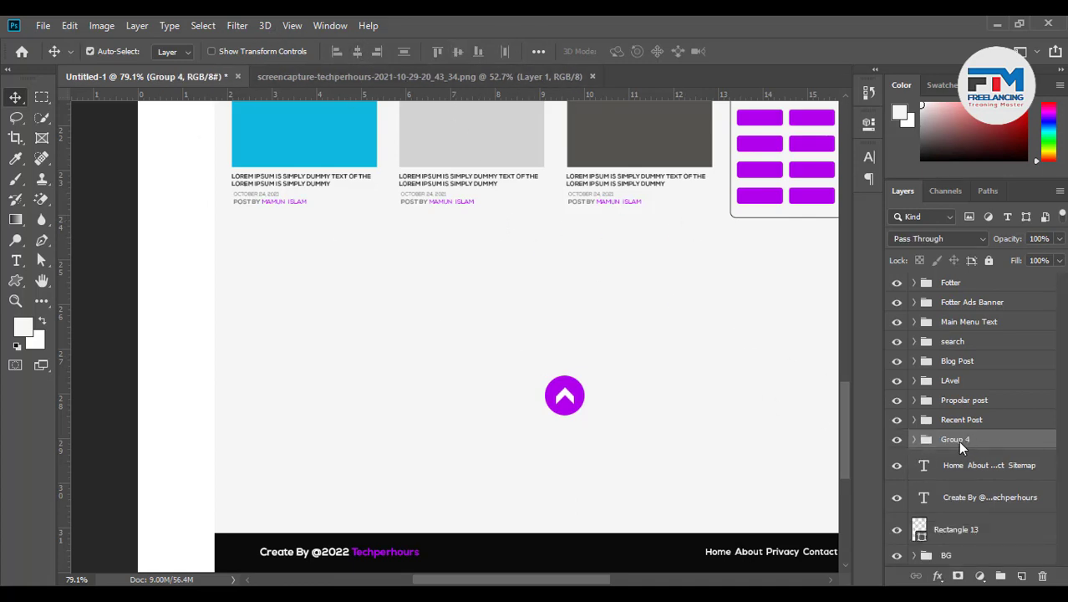
pyautogui.write('UP Button')
pyautogui.press('Return')
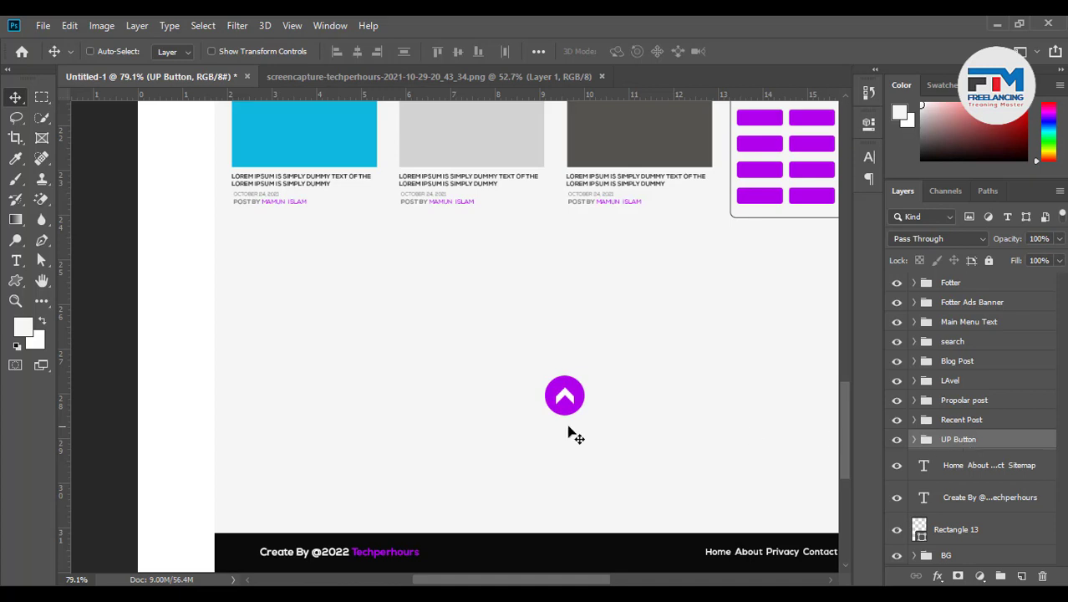
pyautogui.moveTo(570, 397); pyautogui.dragTo(778, 483)
# Group the footer text and bar layers as 'Fotter'
pyautogui.scroll(-3, 523, 446)
pyautogui.scroll(5, 351, 502)
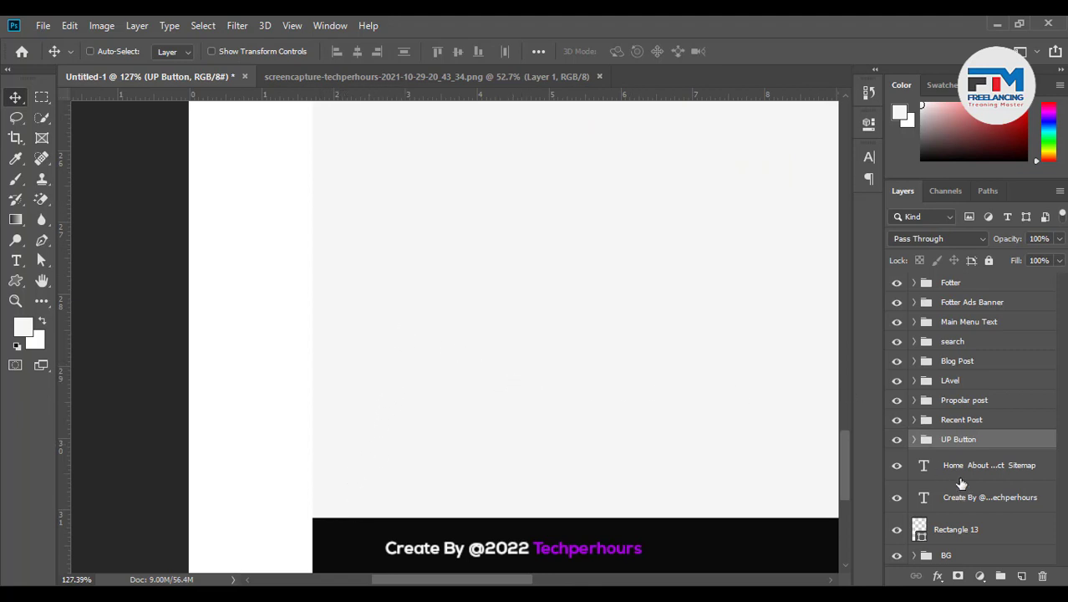
pyautogui.hotkey('alt', '[')
pyautogui.keyDown('shift'); pyautogui.click(974, 528); pyautogui.keyUp('shift')
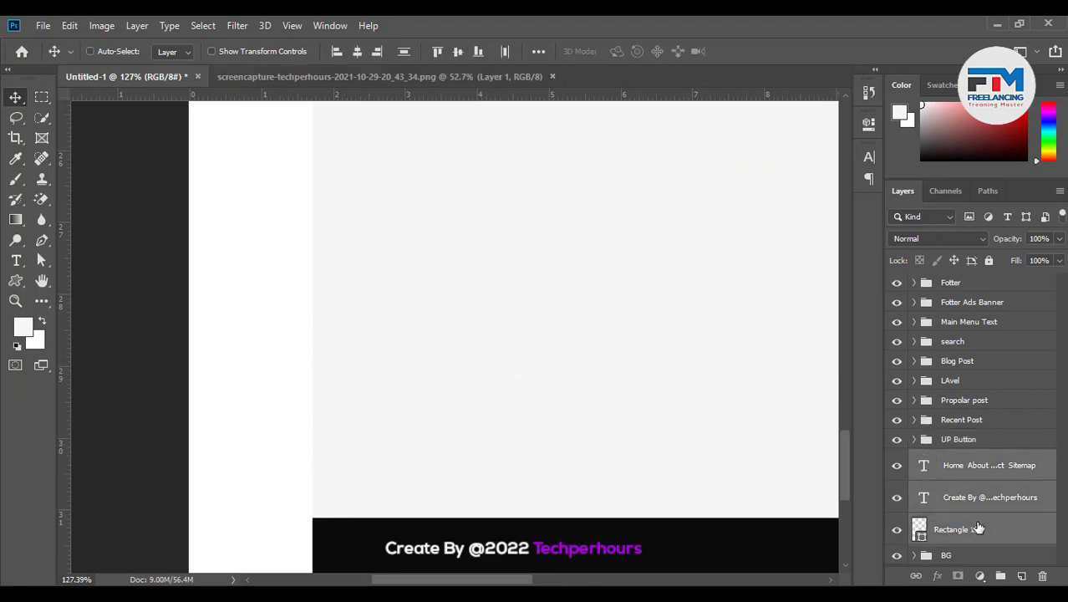
pyautogui.hotkey('ctrl', 'g')
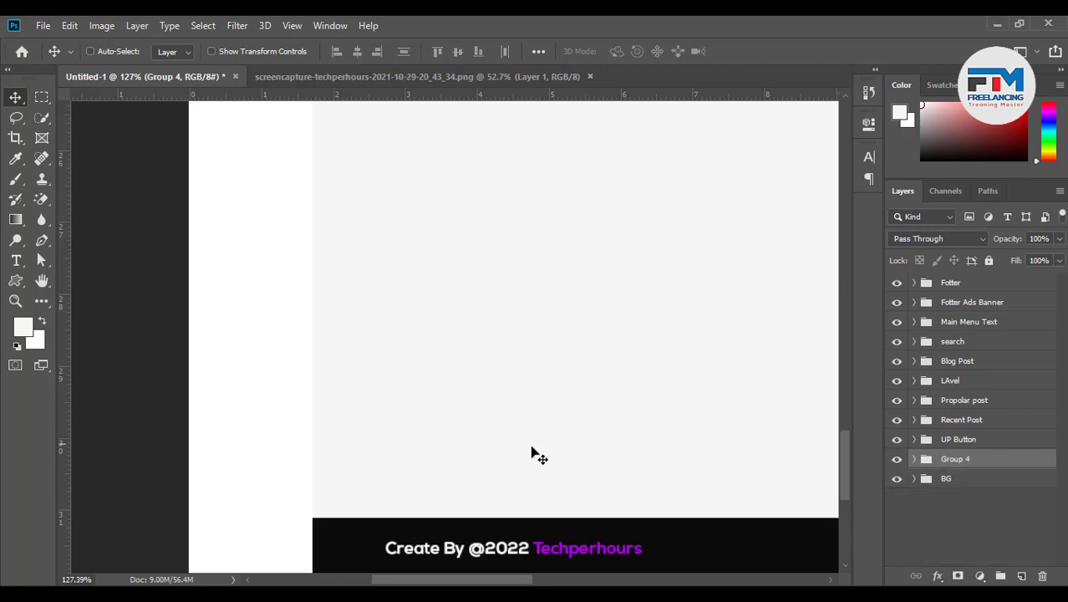
pyautogui.scroll(-2, 387, 474)
pyautogui.doubleClick(958, 459)
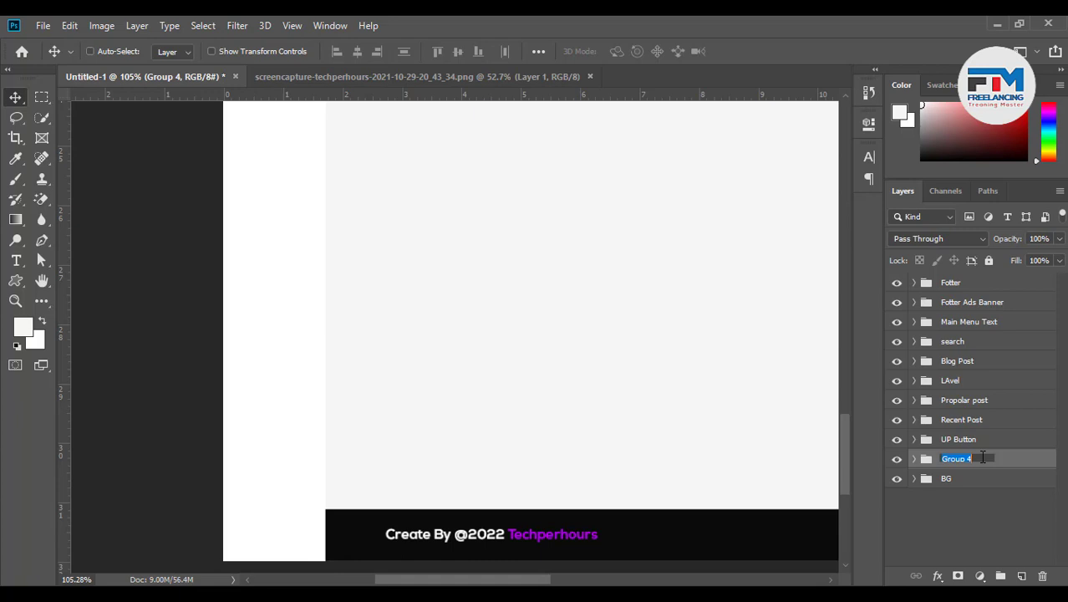
pyautogui.write('Fotter')
pyautogui.press('Return')
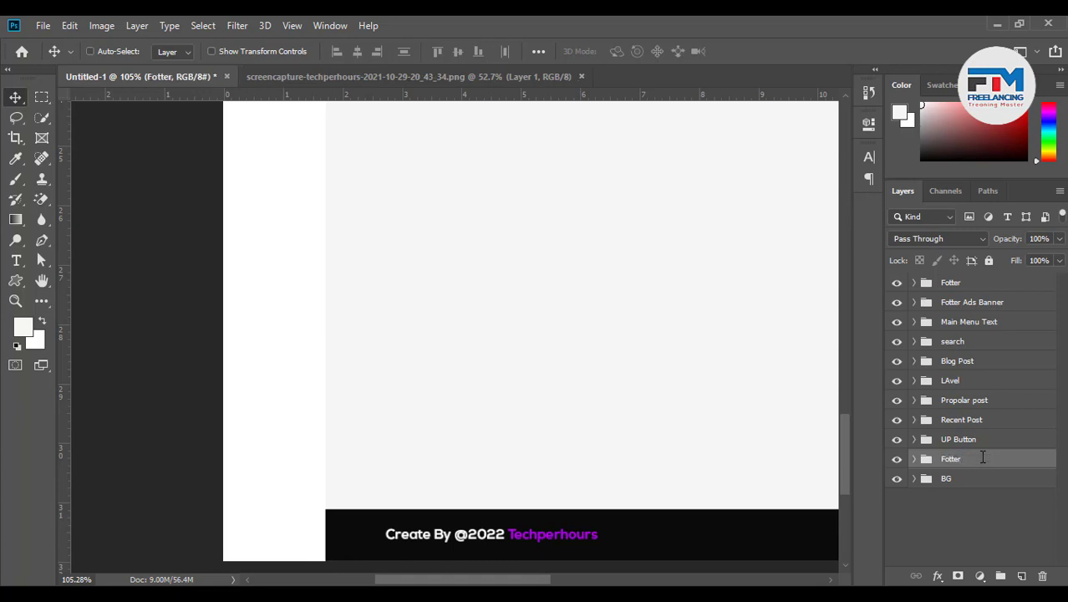
# Rename the upper group to 'Top Ber'
pyautogui.click(952, 286)
pyautogui.doubleClick(952, 284)
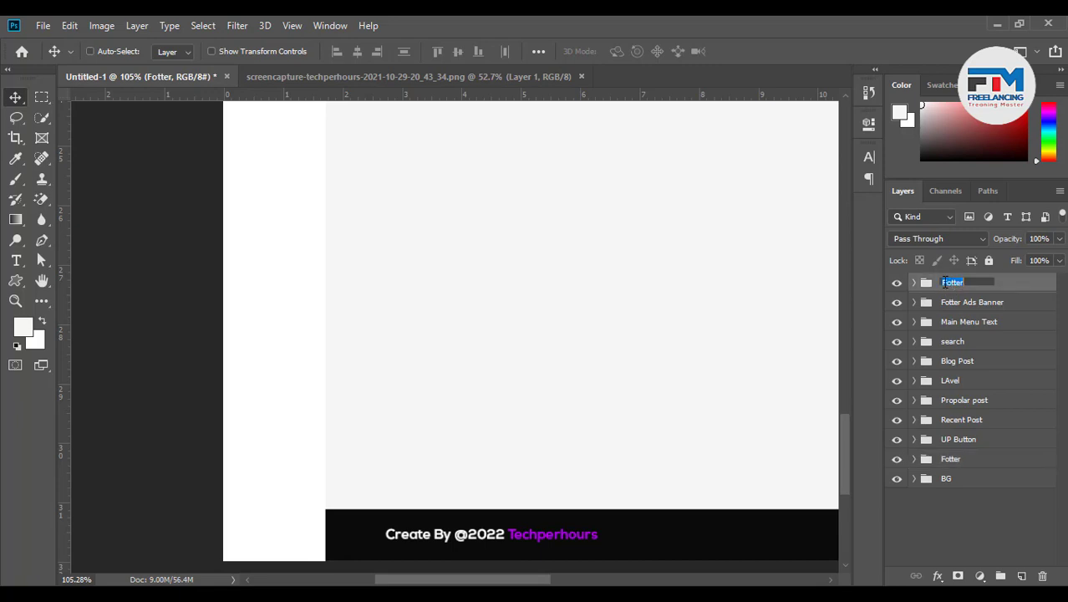
pyautogui.moveTo(943, 283); pyautogui.dragTo(982, 281)
pyautogui.write('Top Ber')
pyautogui.press('Return')
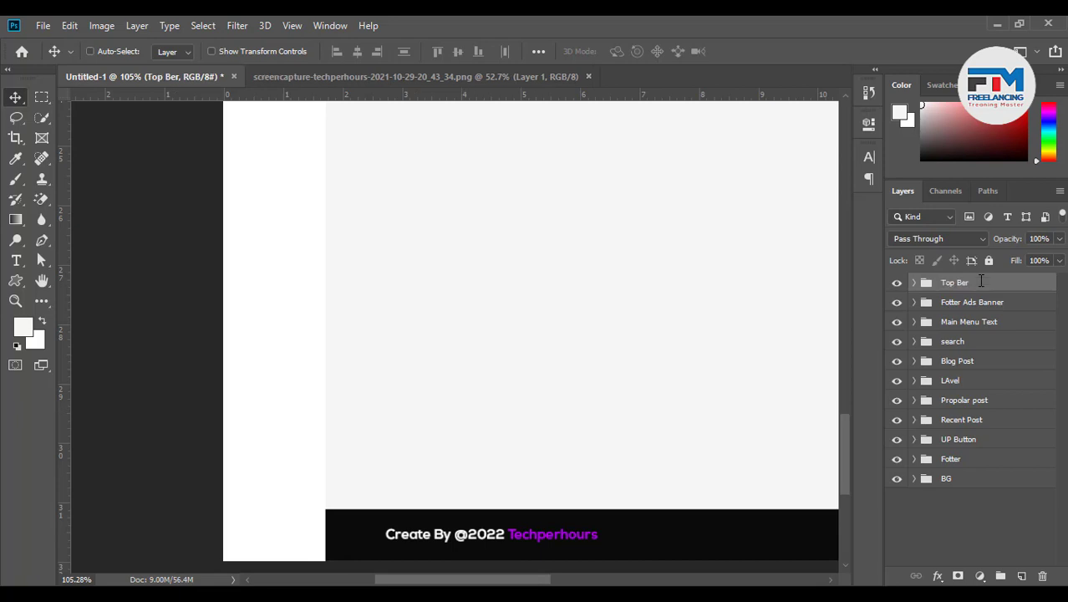
# Select the Fotter group and pick the Rectangle tool
pyautogui.click(953, 460)
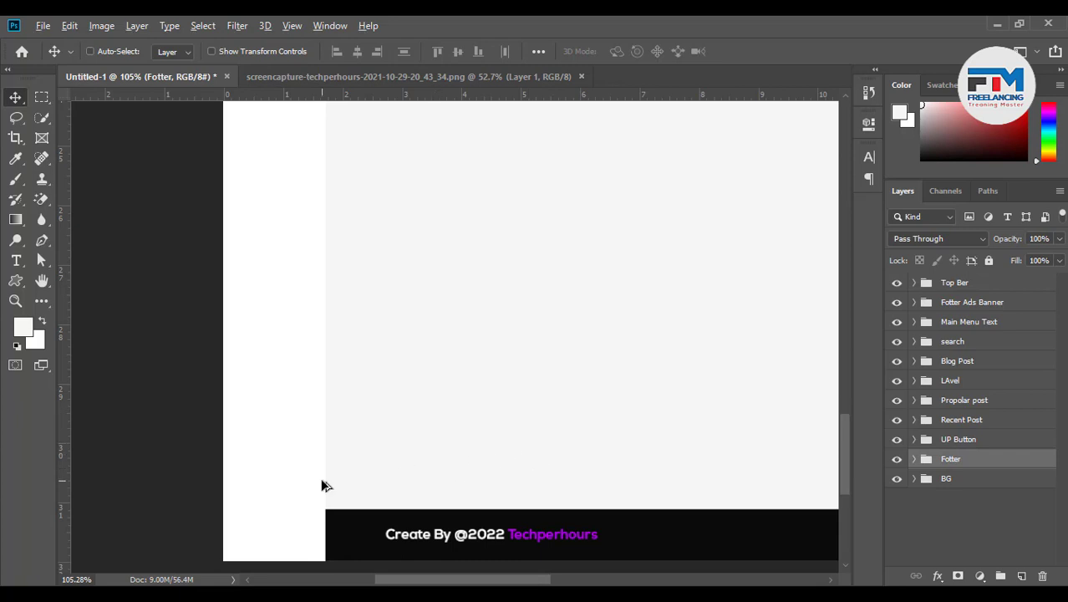
pyautogui.scroll(-7, 321, 478)
pyautogui.scroll(4, 530, 494)
pyautogui.scroll(-2, 343, 498)
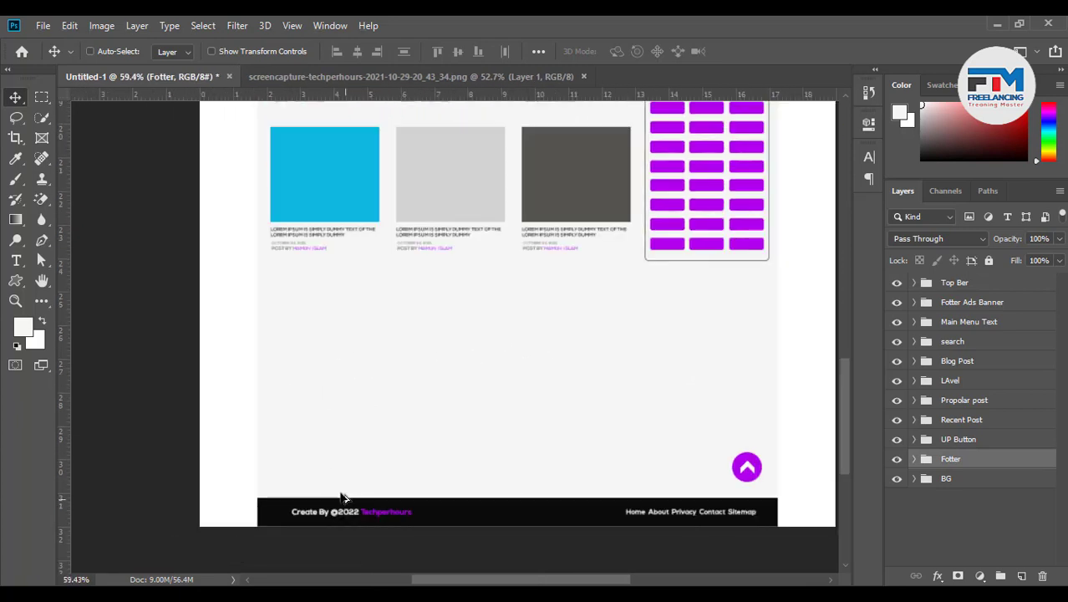
pyautogui.scroll(1, 315, 466)
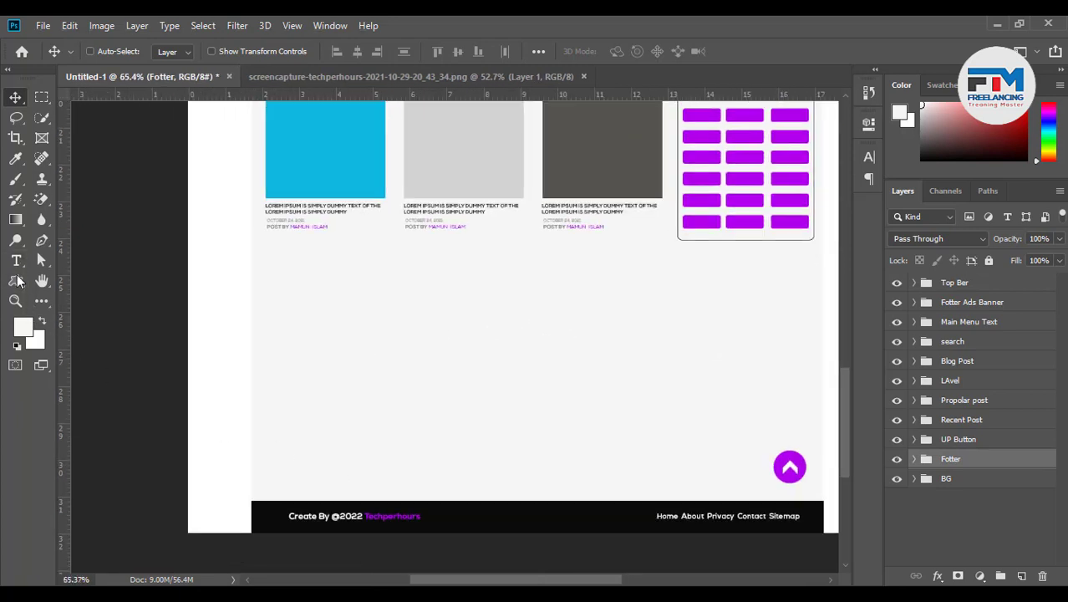
pyautogui.click(15, 280)
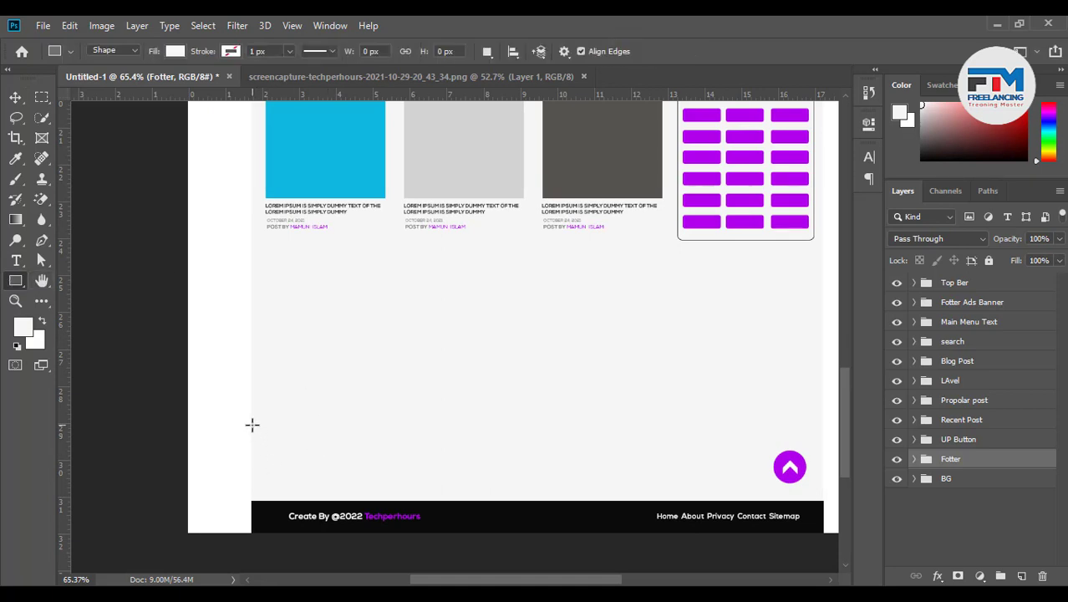
# Draw a wide band just above the black footer and fill it light grey
pyautogui.moveTo(249, 422); pyautogui.dragTo(821, 502)
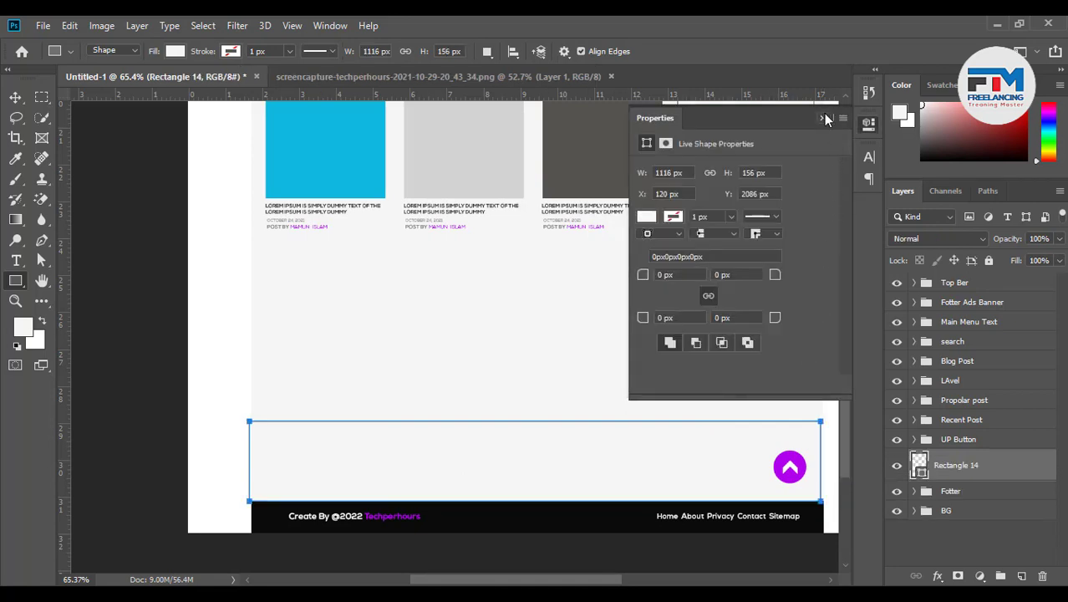
pyautogui.click(825, 119)
pyautogui.doubleClick(920, 467)
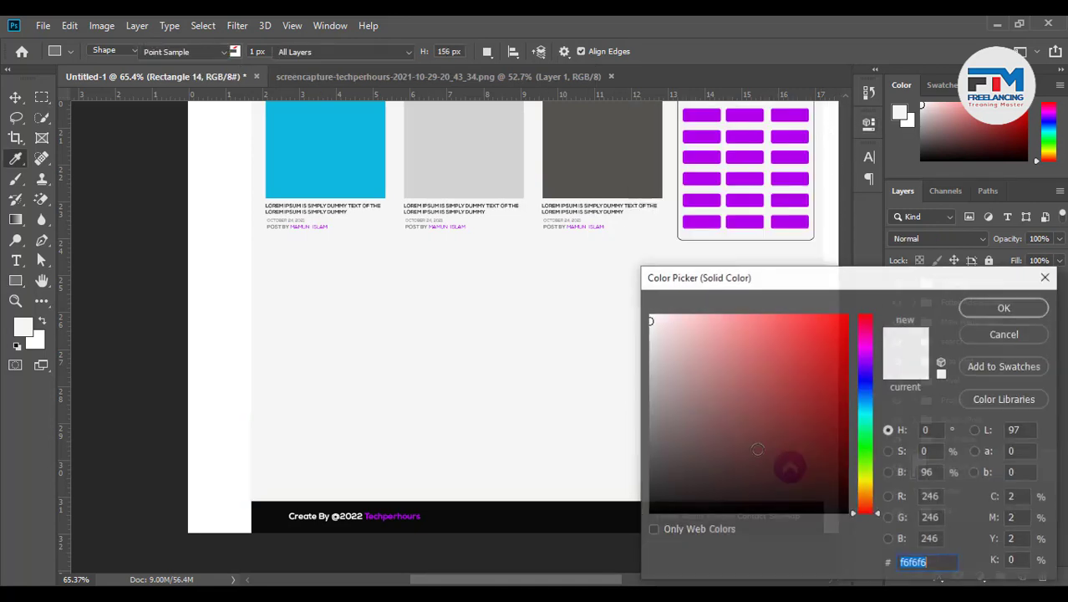
pyautogui.moveTo(787, 460)
pyautogui.mouseDown()
pyautogui.moveTo(648, 441)
pyautogui.moveTo(619, 337)
pyautogui.mouseUp()
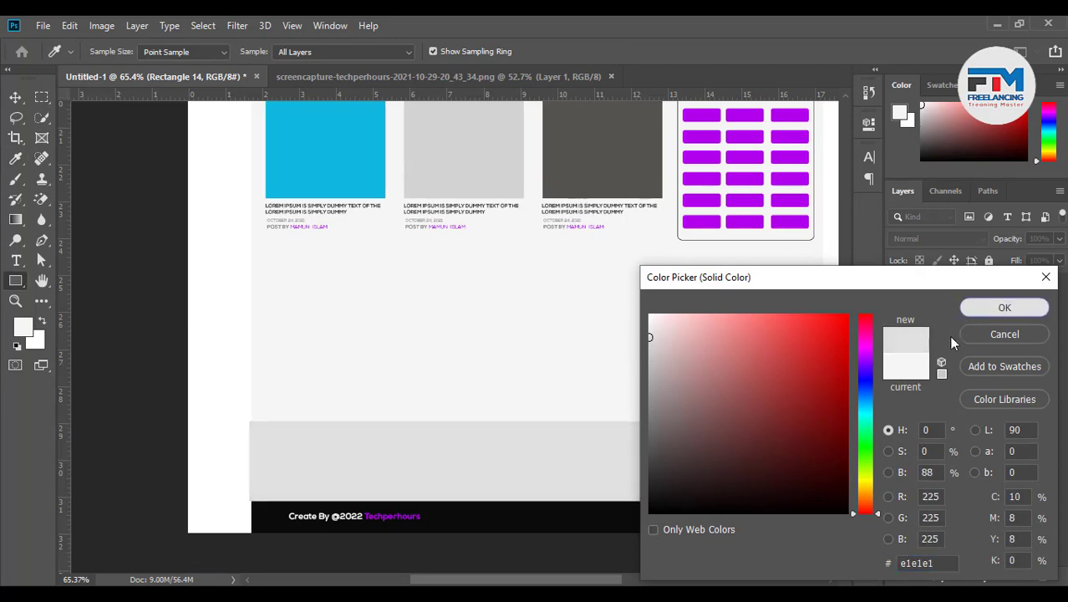
pyautogui.click(984, 308)
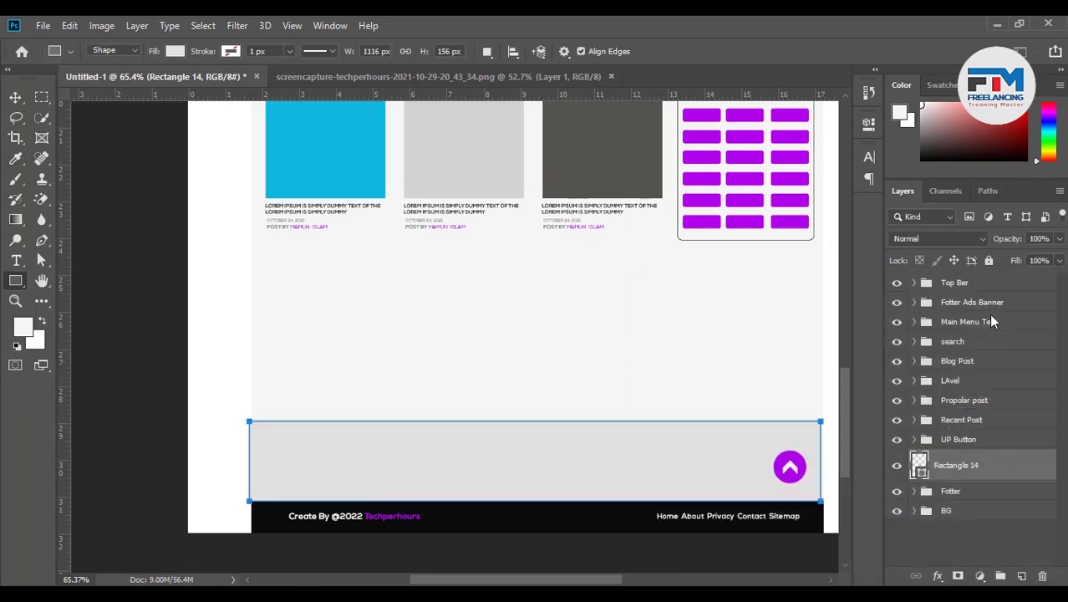
# Raise the UP Button group so it sits above the grey band
pyautogui.click(935, 443)
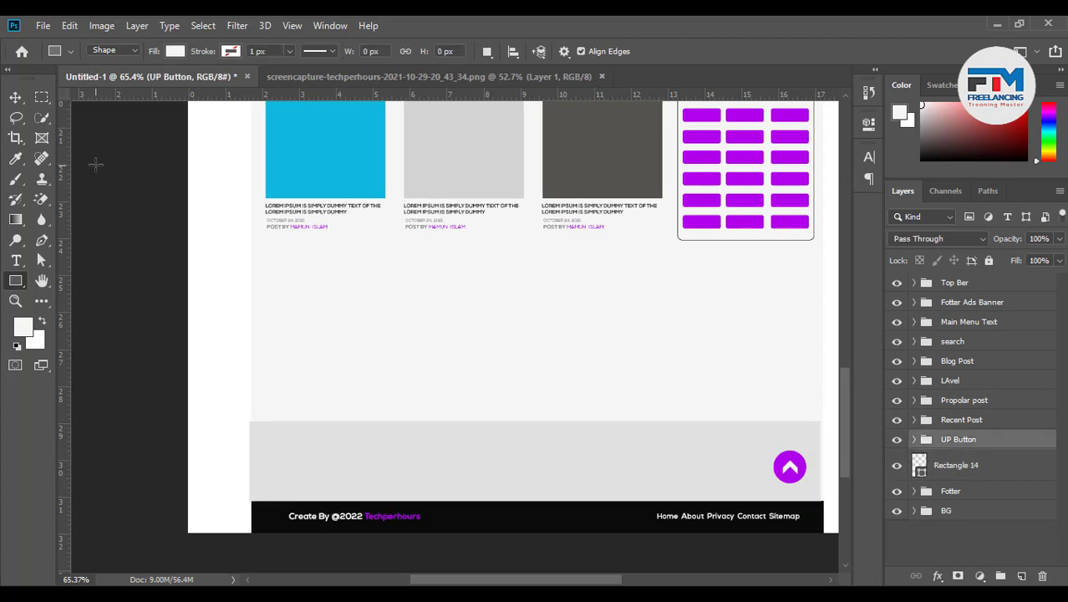
pyautogui.click(15, 98)
pyautogui.moveTo(798, 467); pyautogui.dragTo(799, 391)
pyautogui.scroll(2, 577, 464)
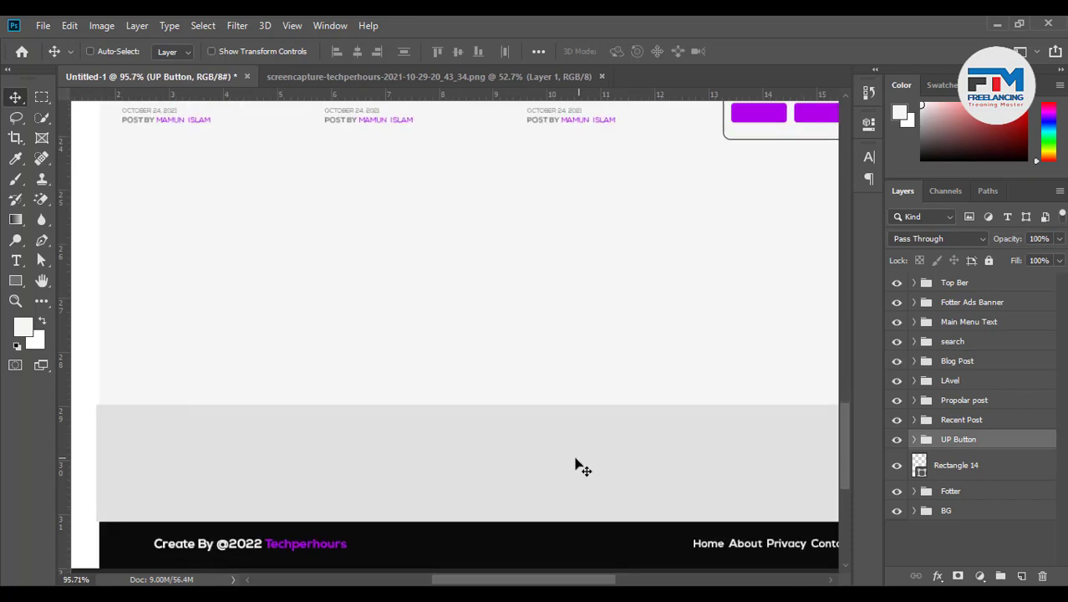
pyautogui.scroll(-2, 574, 481)
pyautogui.scroll(4, 209, 483)
pyautogui.scroll(4, 245, 488)
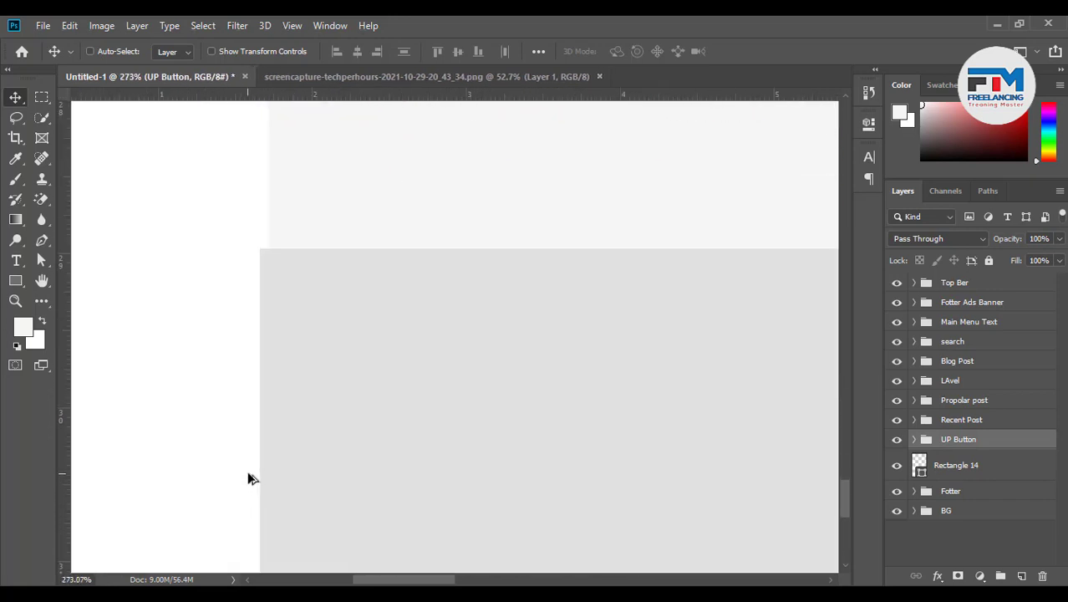
# Transform the grey band so its left edge lines up with the footer
pyautogui.click(944, 470)
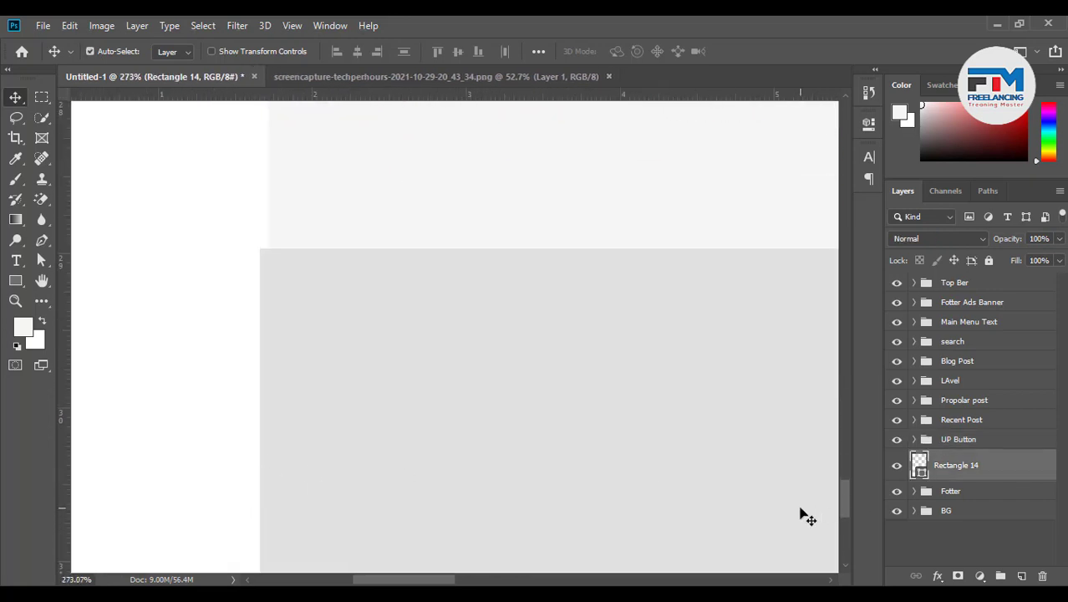
pyautogui.hotkey('ctrl', 't')
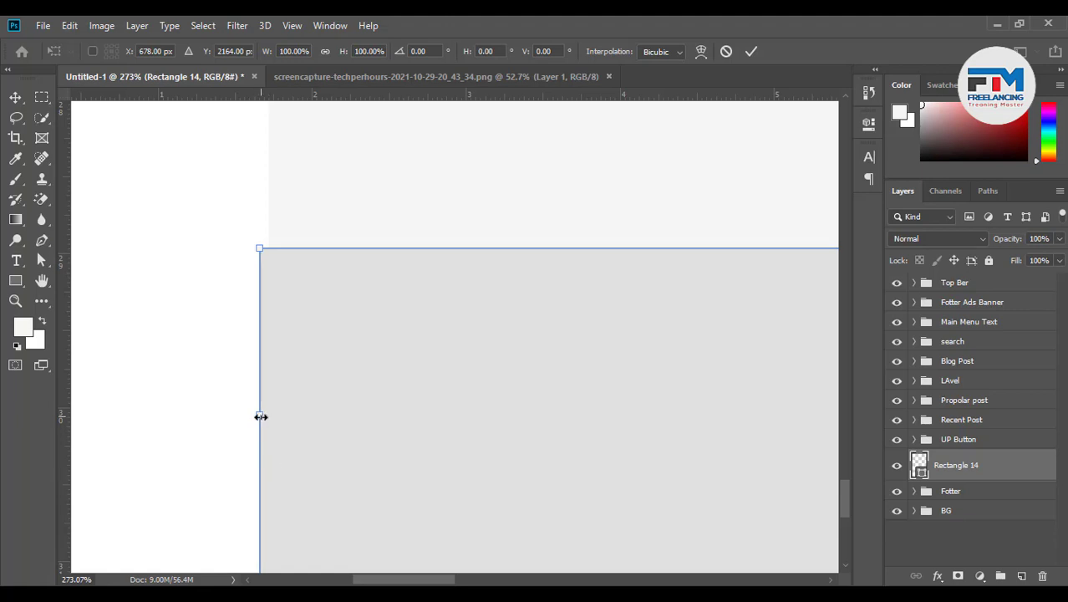
pyautogui.moveTo(260, 417); pyautogui.dragTo(268, 417)
pyautogui.click(752, 51)
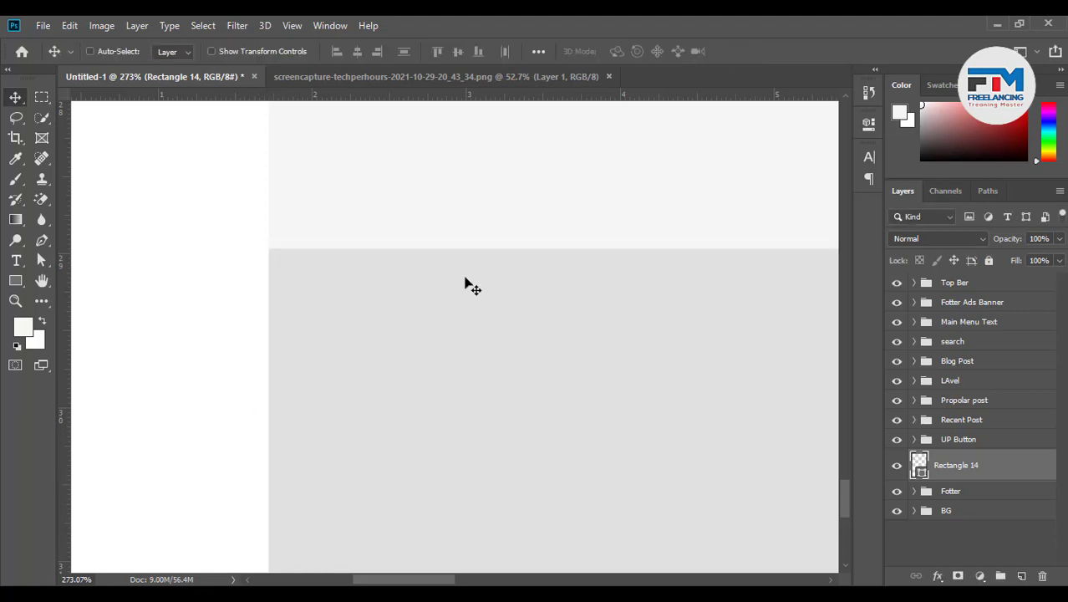
pyautogui.scroll(-5, 351, 403)
pyautogui.scroll(-1, 528, 454)
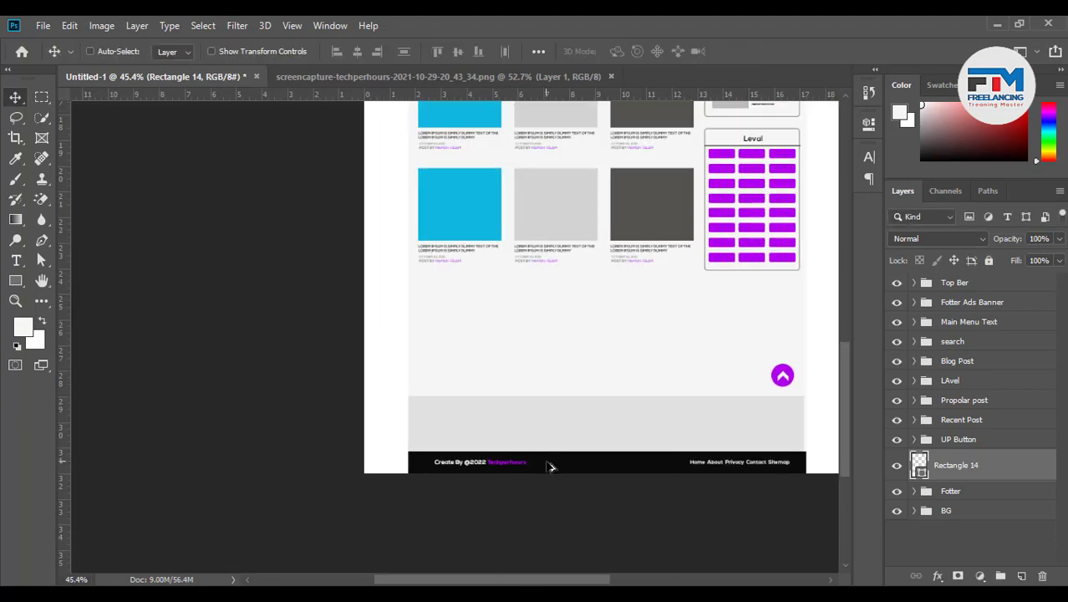
pyautogui.scroll(8, 804, 429)
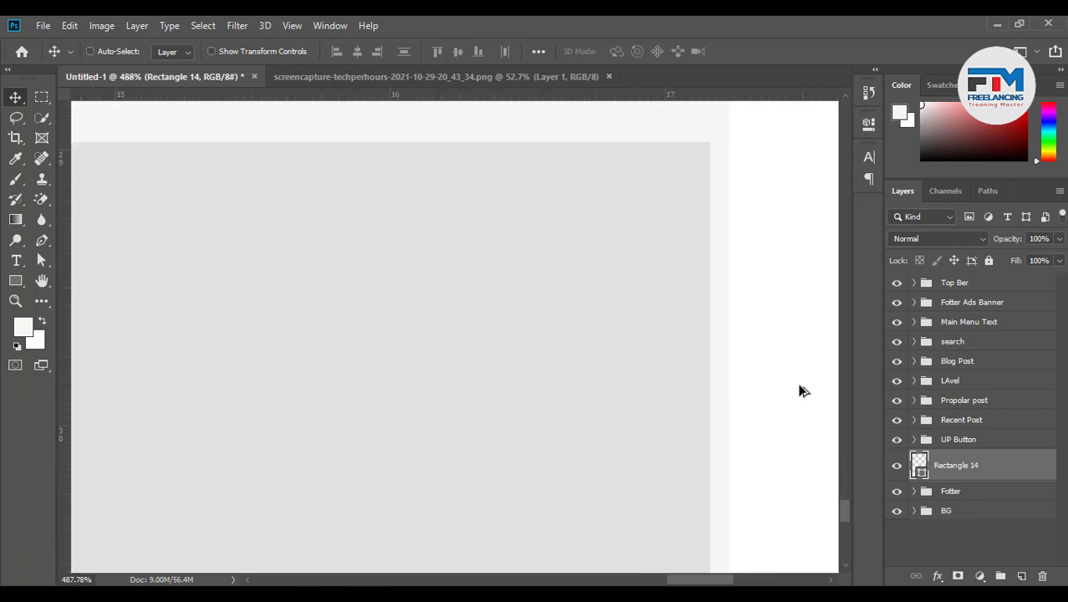
# Stretch the grey band's right edge slightly so it reaches the page's right edge
pyautogui.hotkey('ctrl', 't')
pyautogui.moveTo(710, 441); pyautogui.dragTo(728, 441)
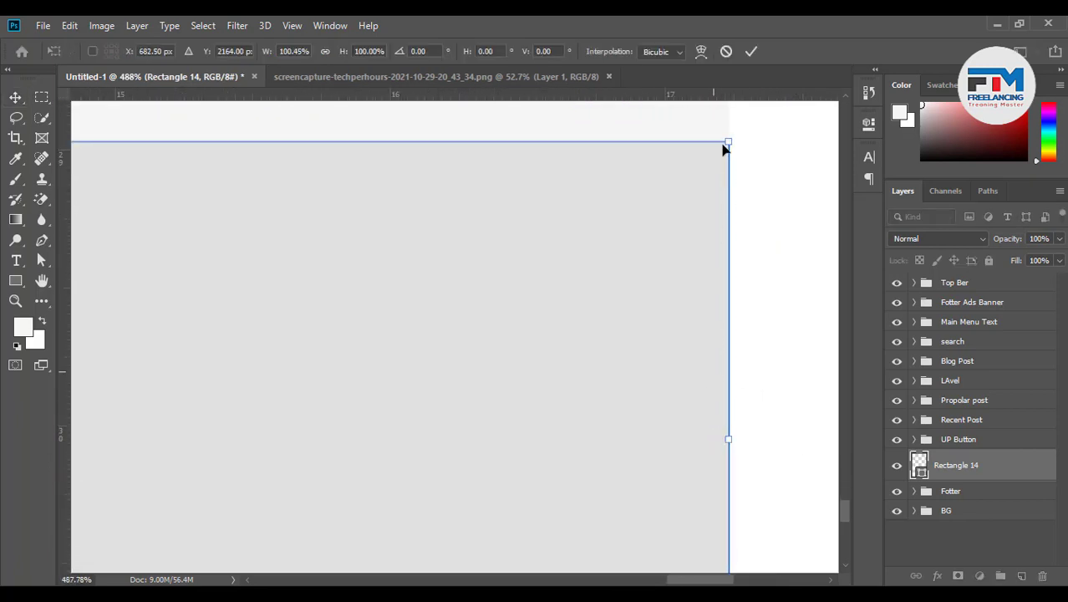
pyautogui.click(749, 53)
pyautogui.scroll(-6, 746, 400)
pyautogui.scroll(-2, 653, 437)
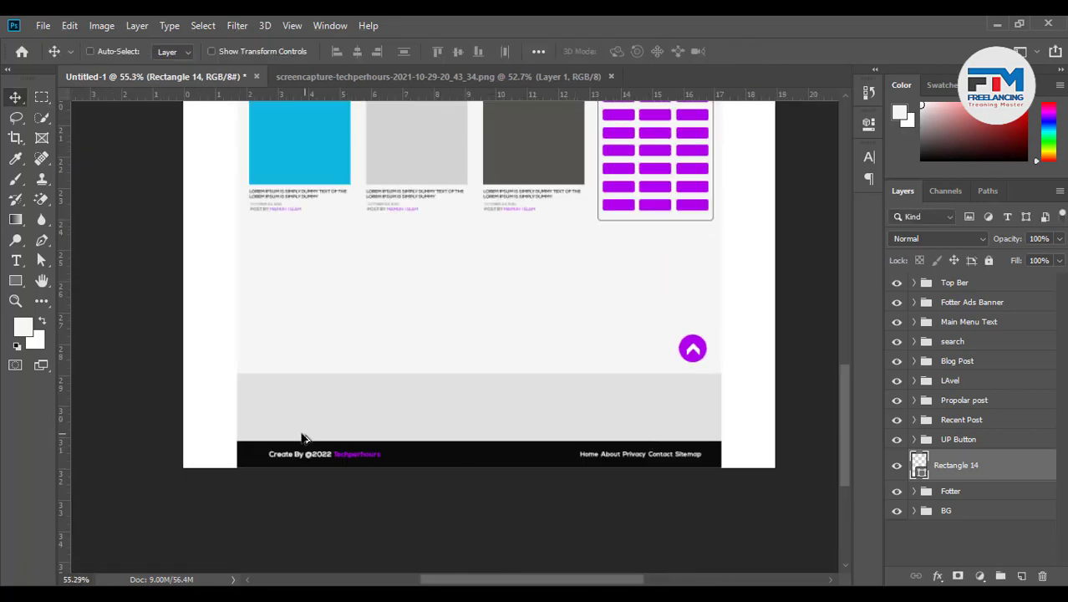
pyautogui.scroll(4, 302, 437)
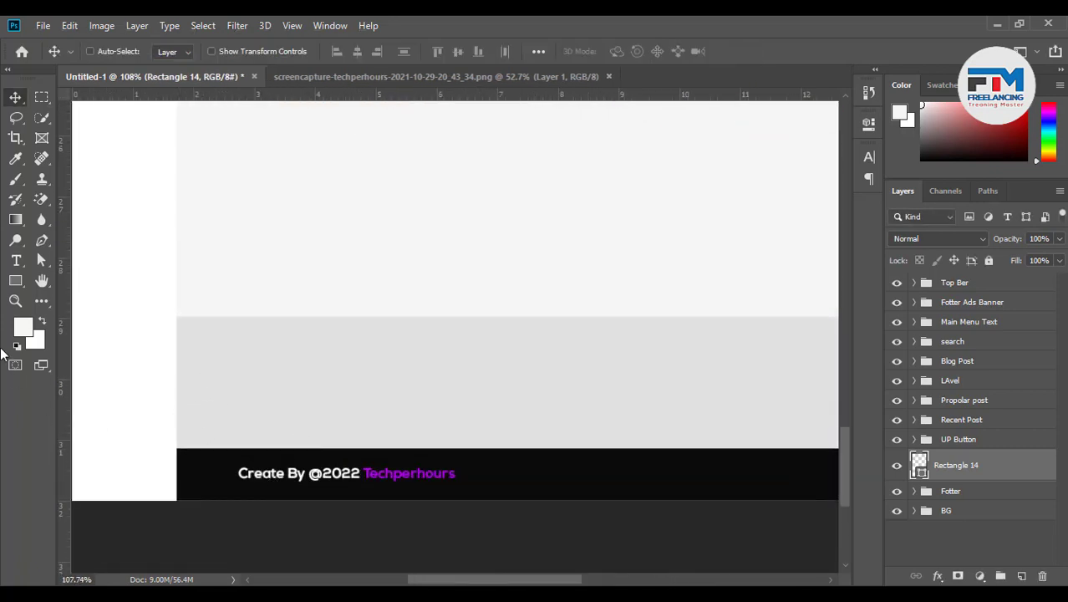
# Draw a box at the left of the grey band and fill it dark grey 5b5b5b
pyautogui.click(15, 280)
pyautogui.moveTo(230, 343); pyautogui.dragTo(390, 424)
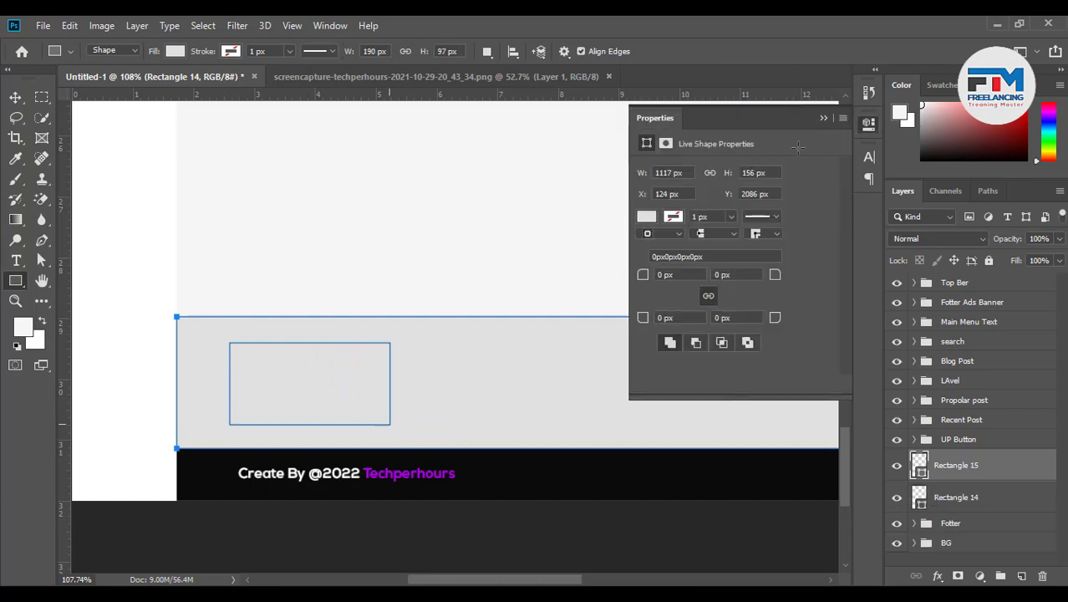
pyautogui.click(824, 118)
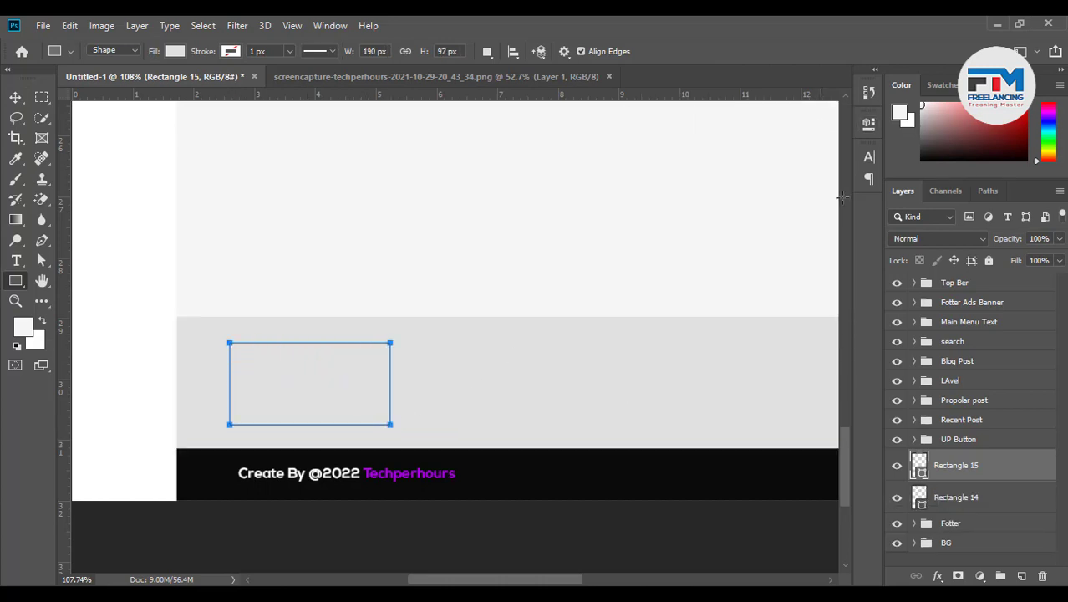
pyautogui.doubleClick(920, 462)
pyautogui.moveTo(673, 380)
pyautogui.mouseDown()
pyautogui.moveTo(629, 424)
pyautogui.moveTo(623, 363)
pyautogui.moveTo(602, 443)
pyautogui.mouseUp()
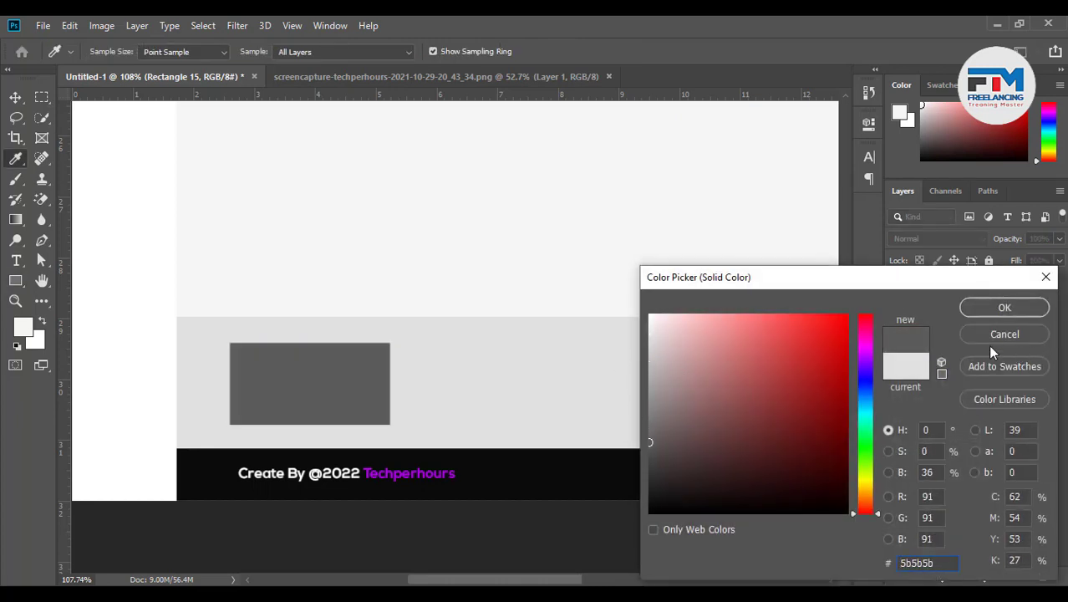
pyautogui.click(990, 310)
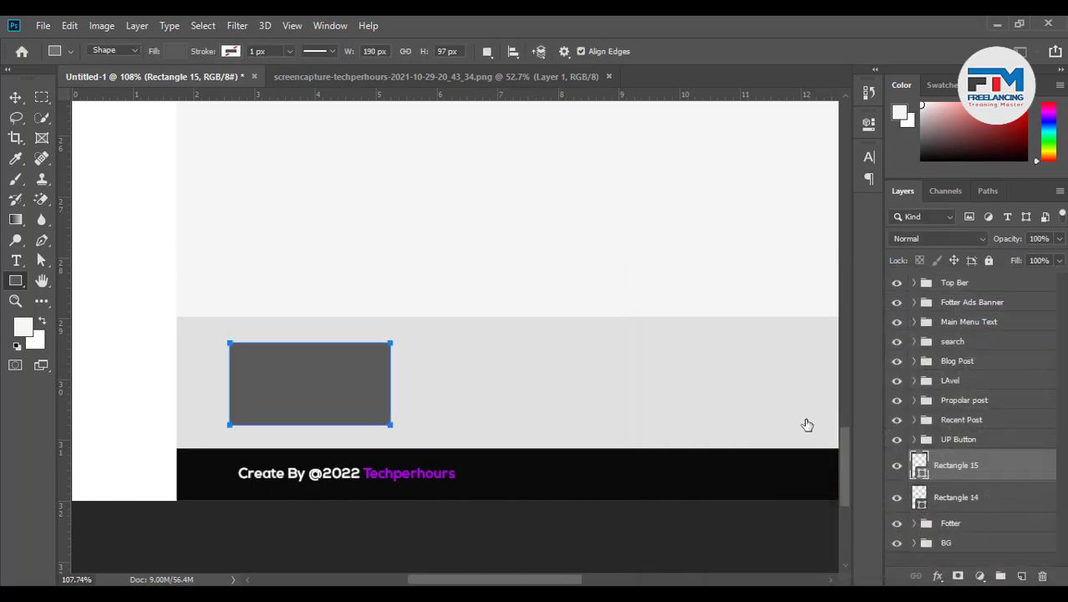
# Alt-drag a copy of the Google banner onto the grey band, layered above the dark box
pyautogui.keyDown('alt'); pyautogui.scroll(-3, 585, 427); pyautogui.keyUp('alt')
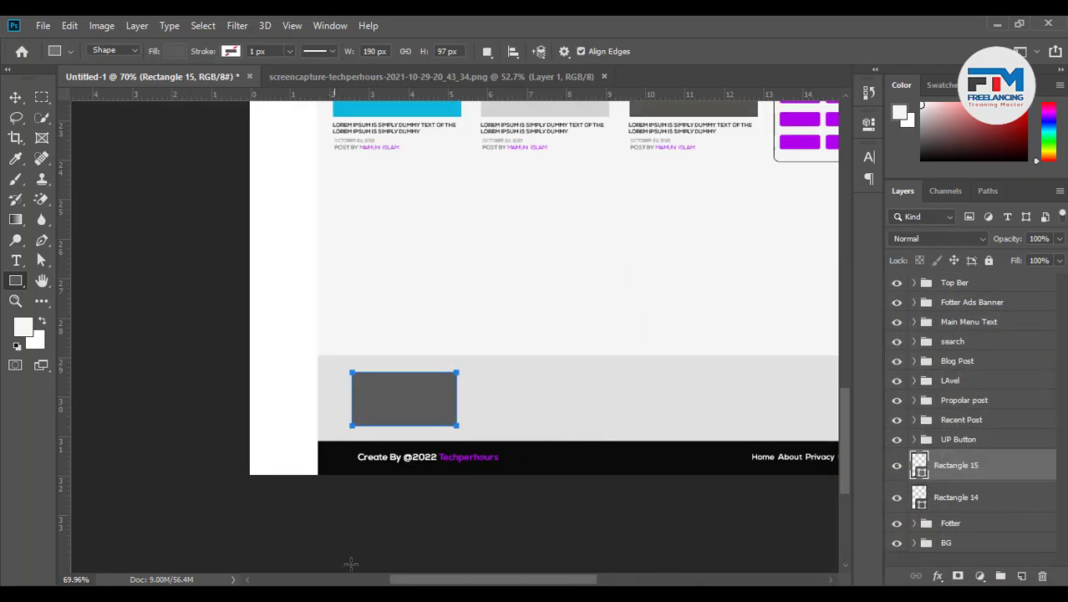
pyautogui.scroll(5, 549, 331)
pyautogui.scroll(4, 549, 331)
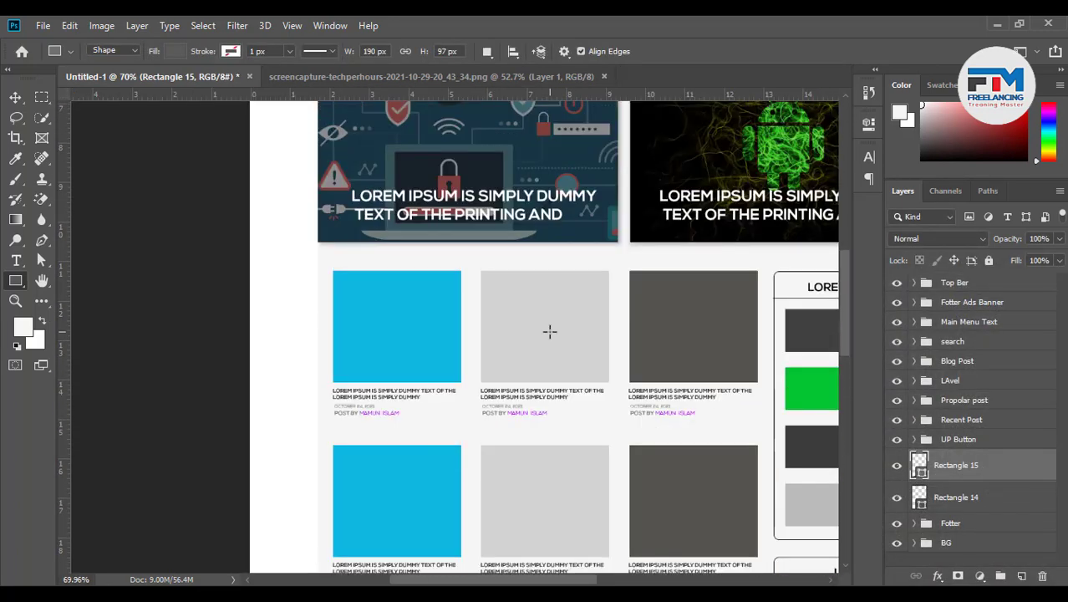
pyautogui.click(16, 98)
pyautogui.keyDown('alt'); pyautogui.scroll(-3, 410, 185); pyautogui.keyUp('alt')
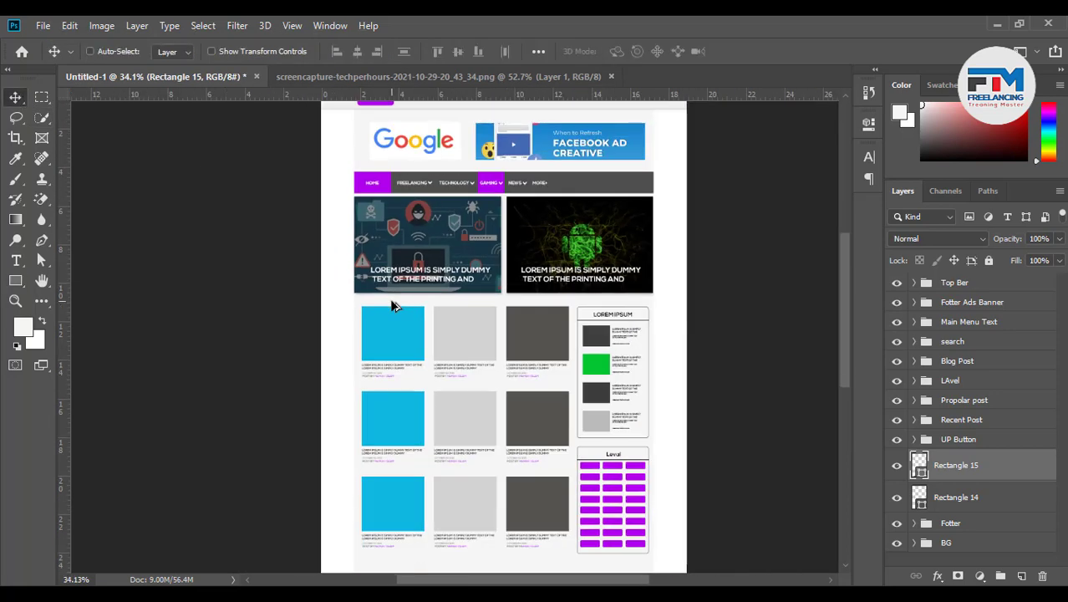
pyautogui.click(410, 181)
pyautogui.keyDown('alt'); pyautogui.moveTo(411, 177); pyautogui.dragTo(423, 571); pyautogui.keyUp('alt')
pyautogui.scroll(-3, 469, 518)
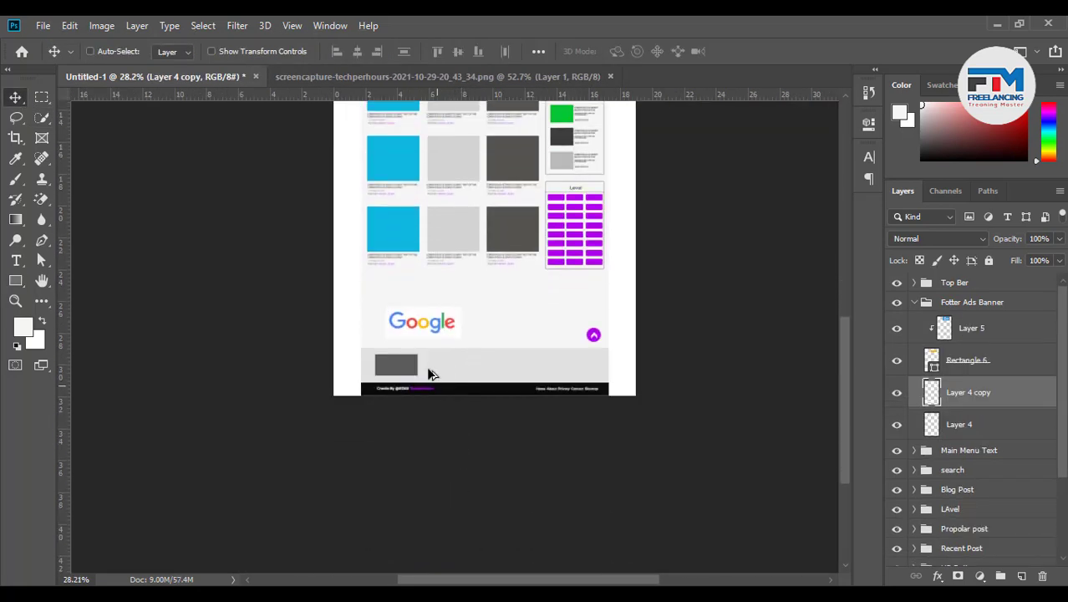
pyautogui.keyDown('alt'); pyautogui.scroll(5, 411, 322); pyautogui.keyUp('alt')
pyautogui.keyDown('alt'); pyautogui.scroll(1, 405, 319); pyautogui.keyUp('alt')
pyautogui.moveTo(402, 250); pyautogui.dragTo(350, 399)
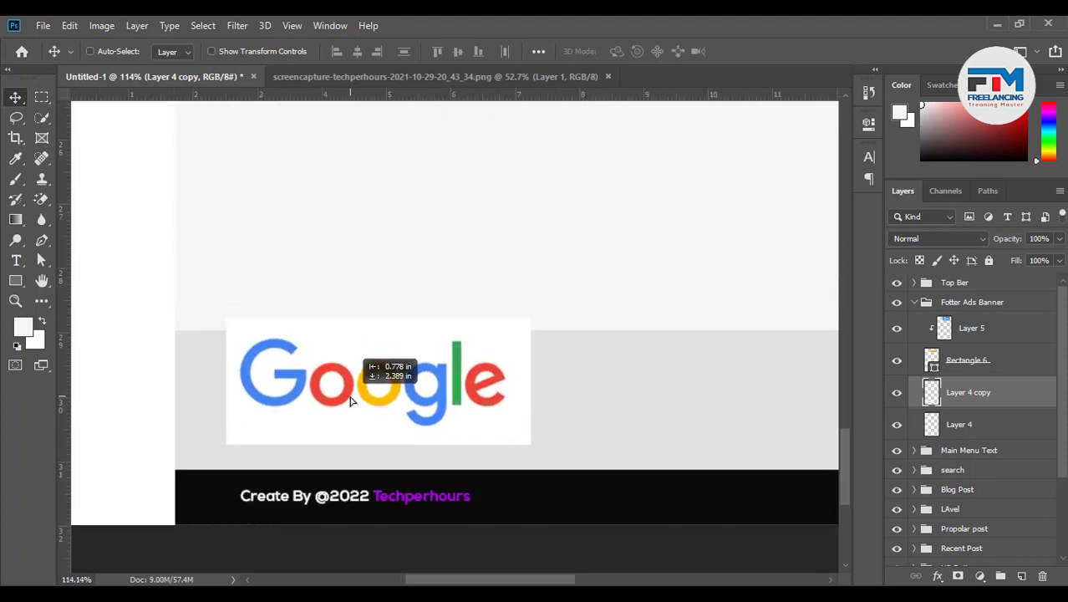
pyautogui.moveTo(970, 402); pyautogui.dragTo(955, 487)
# Rename the copy 'Logo', clip it to the box, and scale it to about 60%
pyautogui.doubleClick(956, 448)
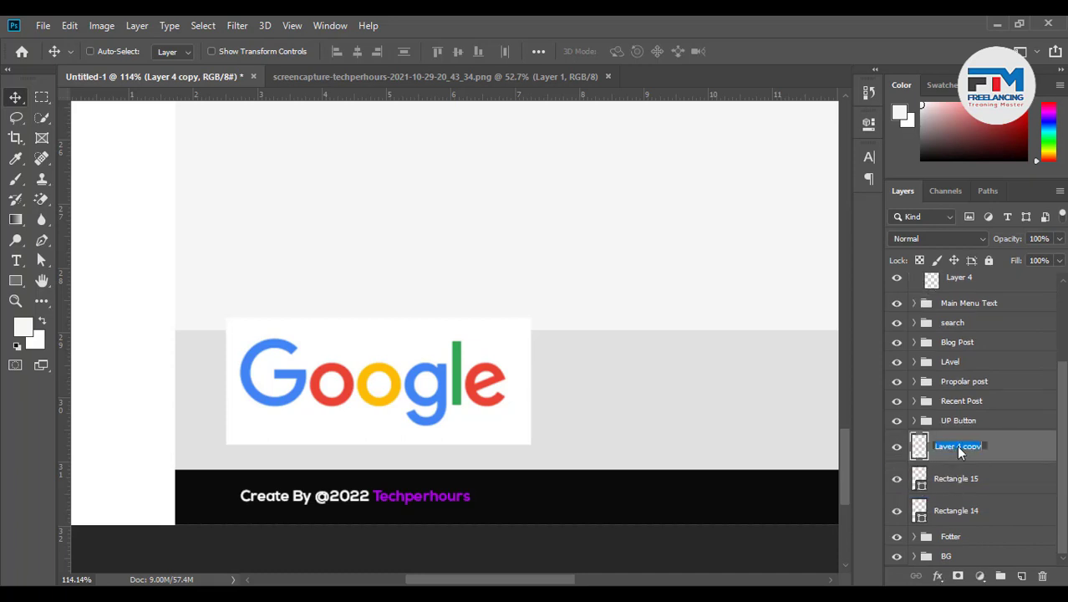
pyautogui.write('Logo')
pyautogui.press('Return')
pyautogui.rightClick(956, 445)
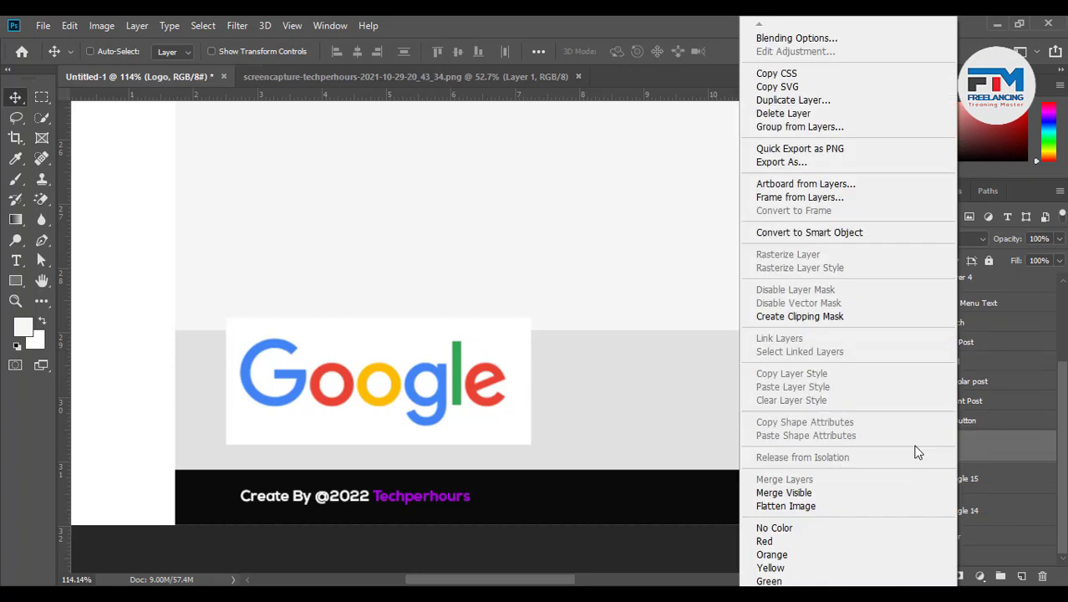
pyautogui.click(806, 322)
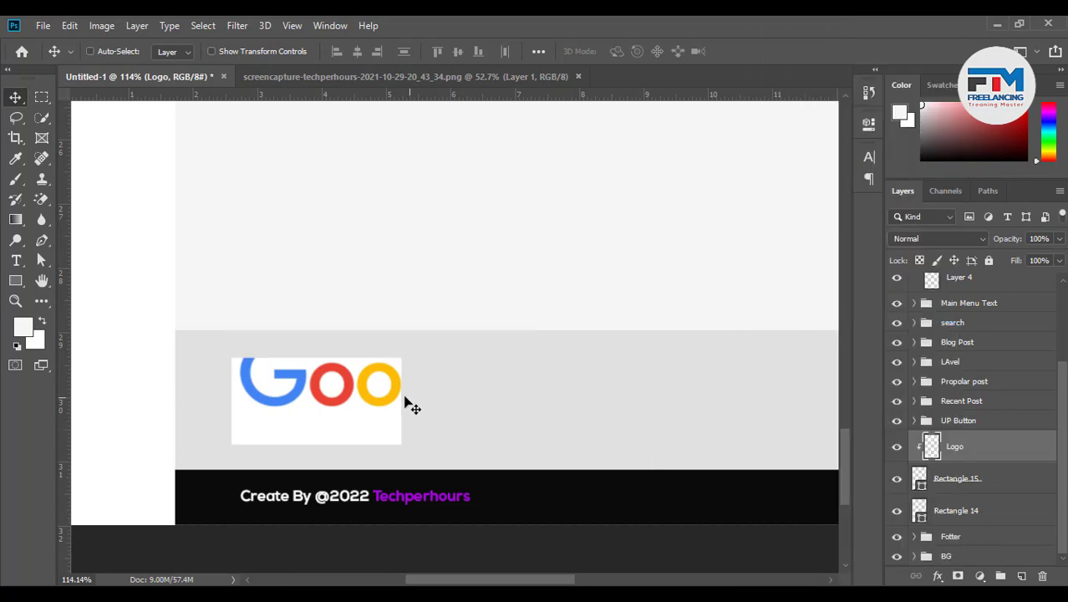
pyautogui.moveTo(410, 405); pyautogui.dragTo(393, 424)
pyautogui.hotkey('ctrl', 't')
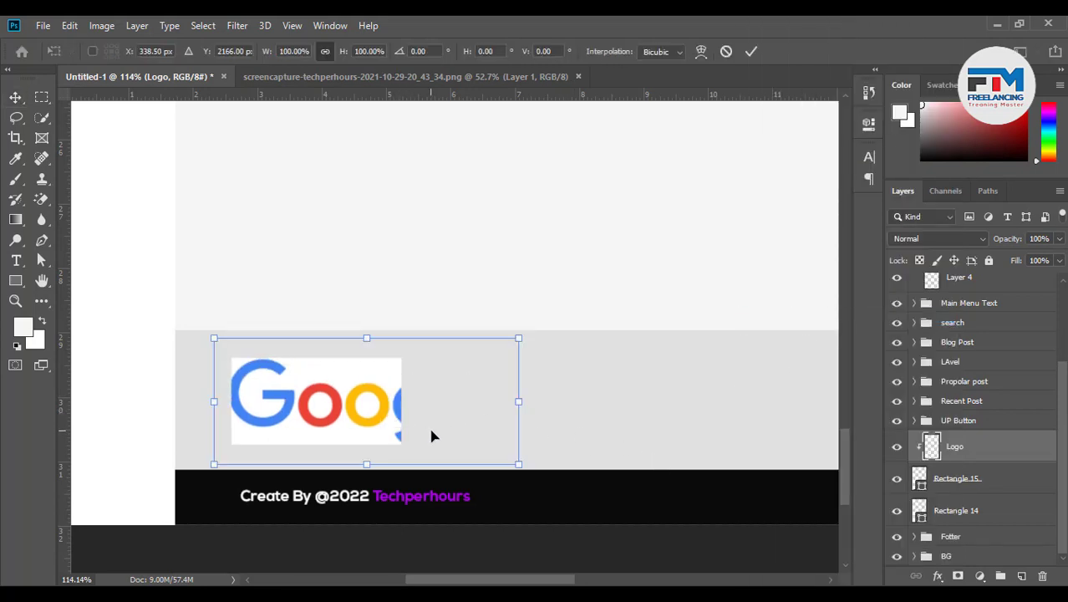
pyautogui.moveTo(515, 402); pyautogui.dragTo(398, 414)
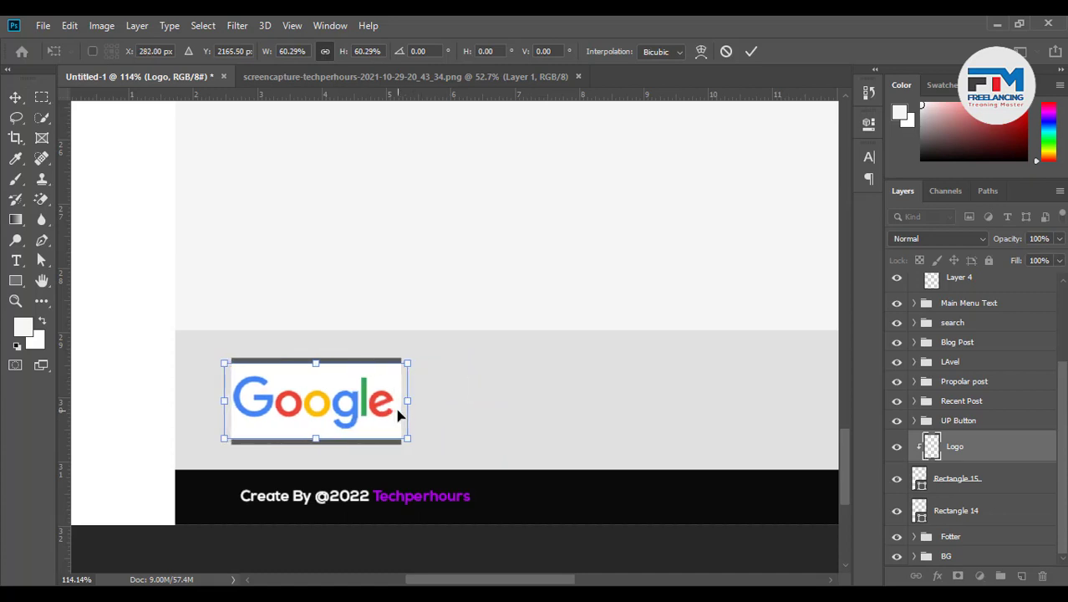
pyautogui.click(751, 51)
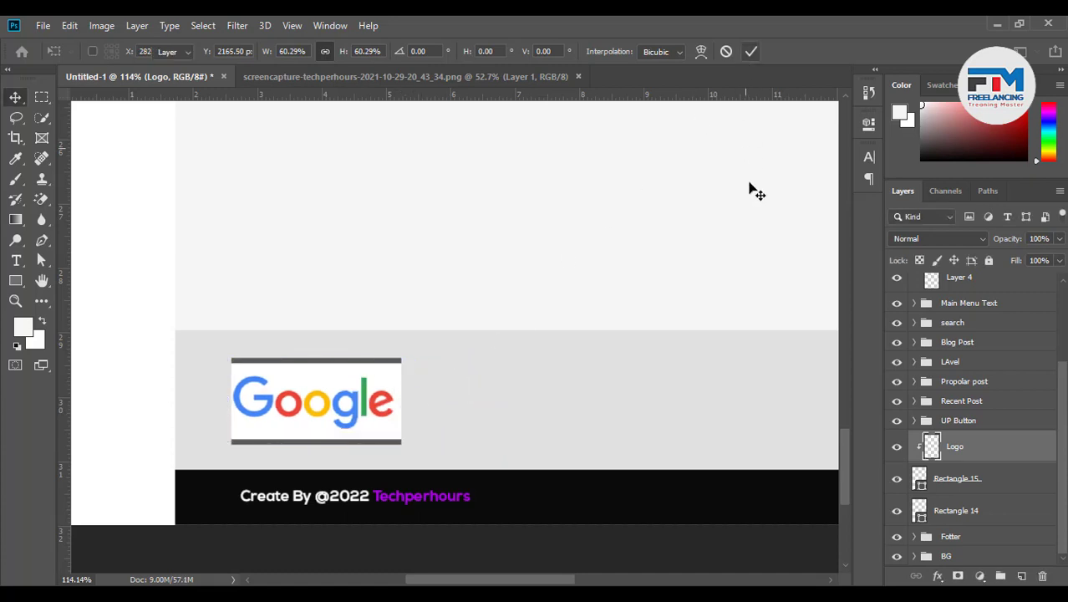
# Make the box white, then group it with the logo as a group named 'Logo'
pyautogui.doubleClick(920, 478)
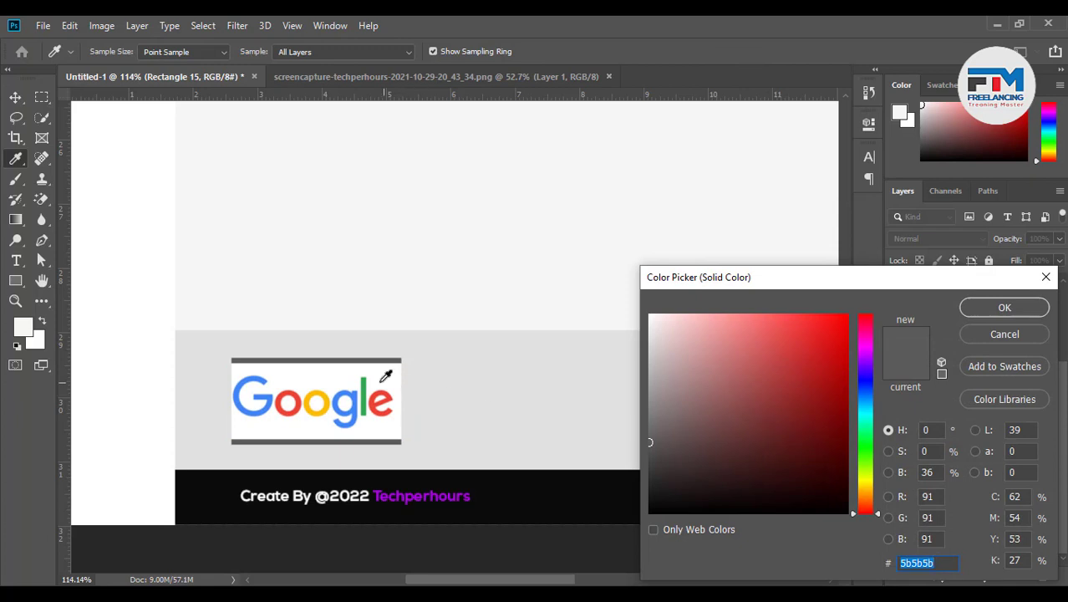
pyautogui.click(383, 375)
pyautogui.click(1005, 308)
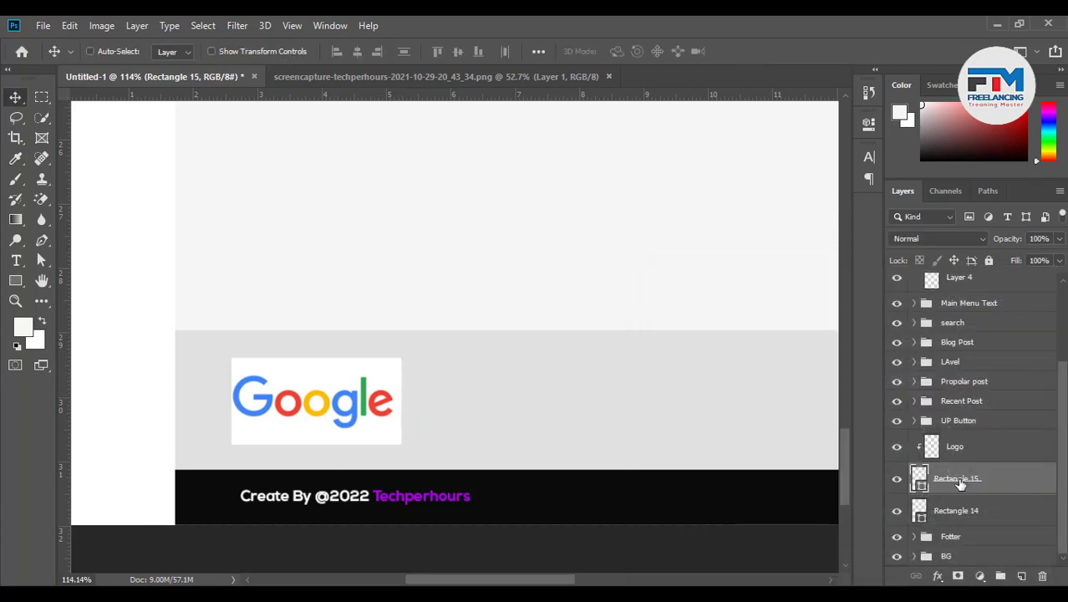
pyautogui.click(970, 454)
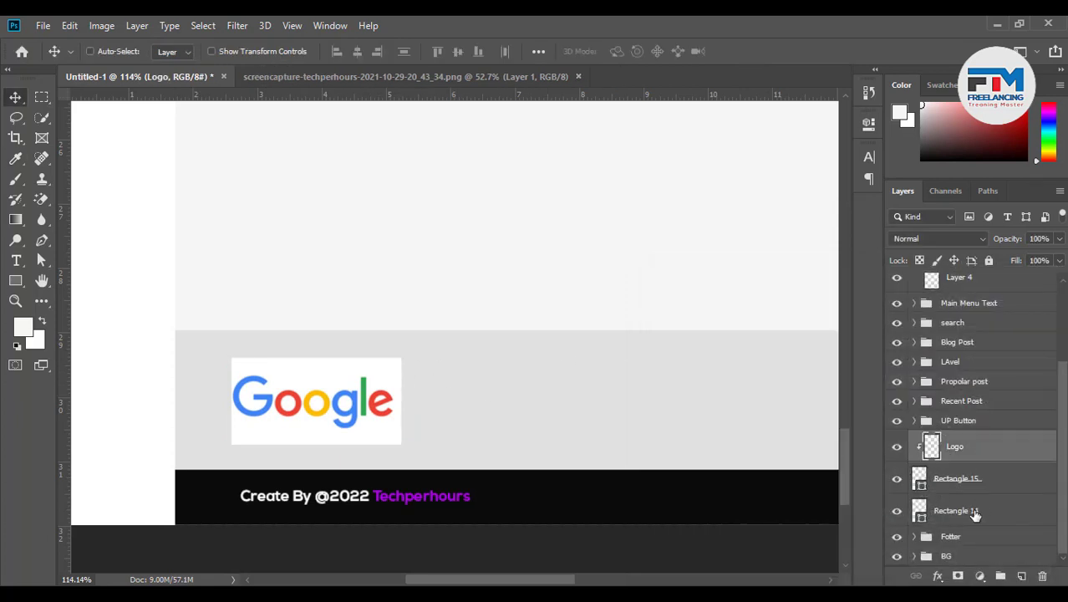
pyautogui.keyDown('shift'); pyautogui.click(974, 515); pyautogui.keyUp('shift')
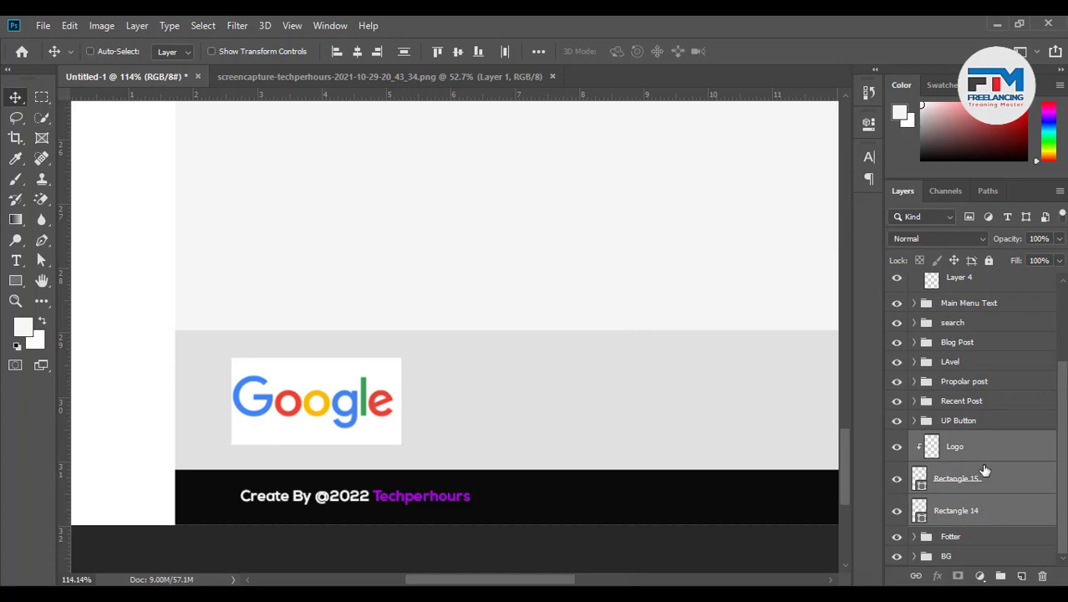
pyautogui.keyDown('ctrl'); pyautogui.click(1001, 514); pyautogui.keyUp('ctrl')
pyautogui.hotkey('ctrl', 'g')
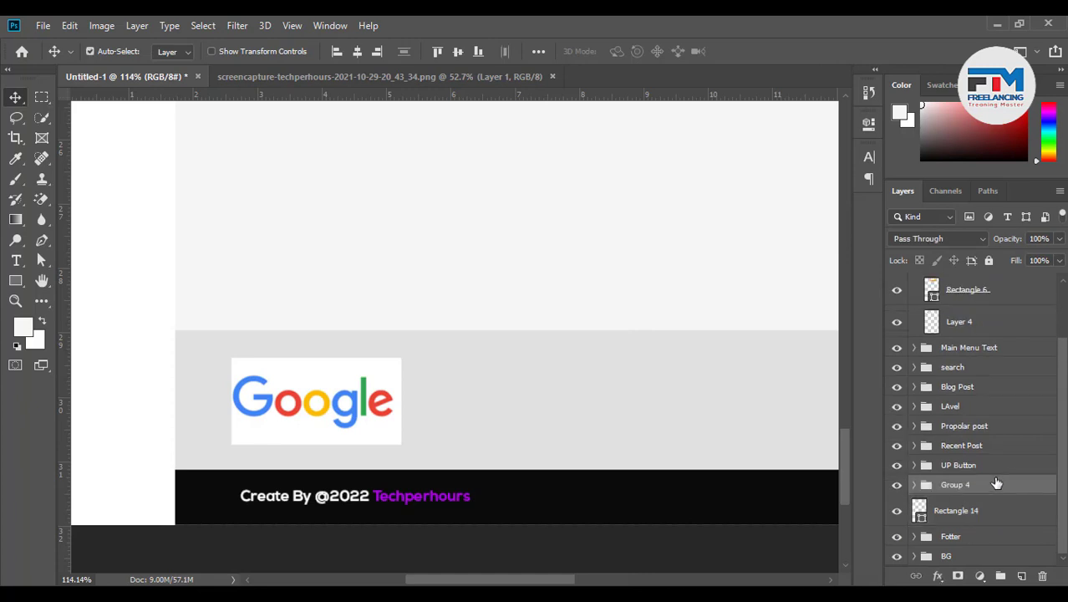
pyautogui.doubleClick(955, 485)
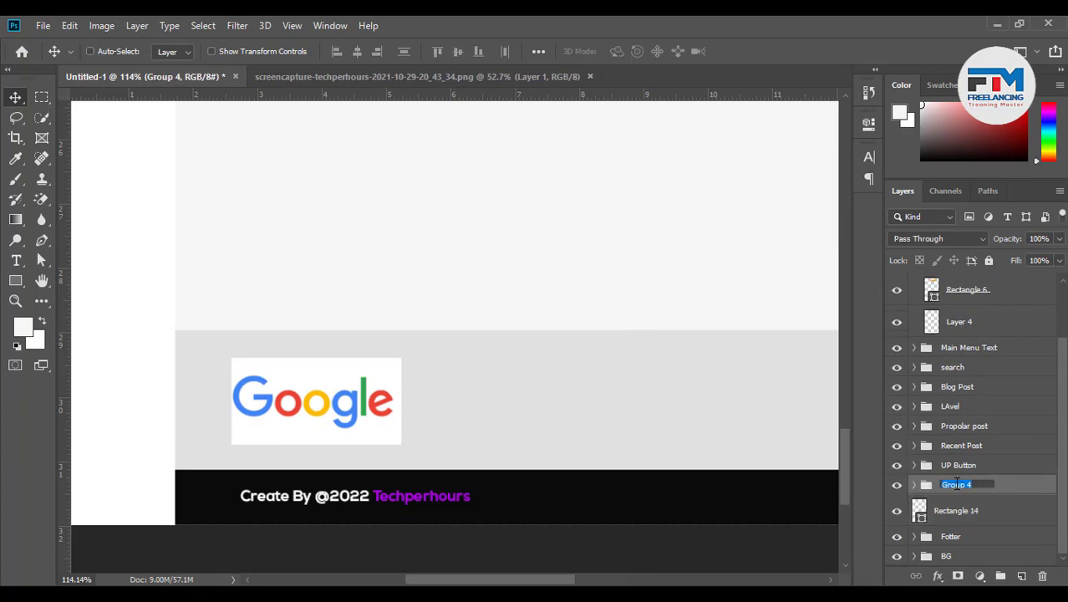
pyautogui.write('Logo')
pyautogui.press('Return')
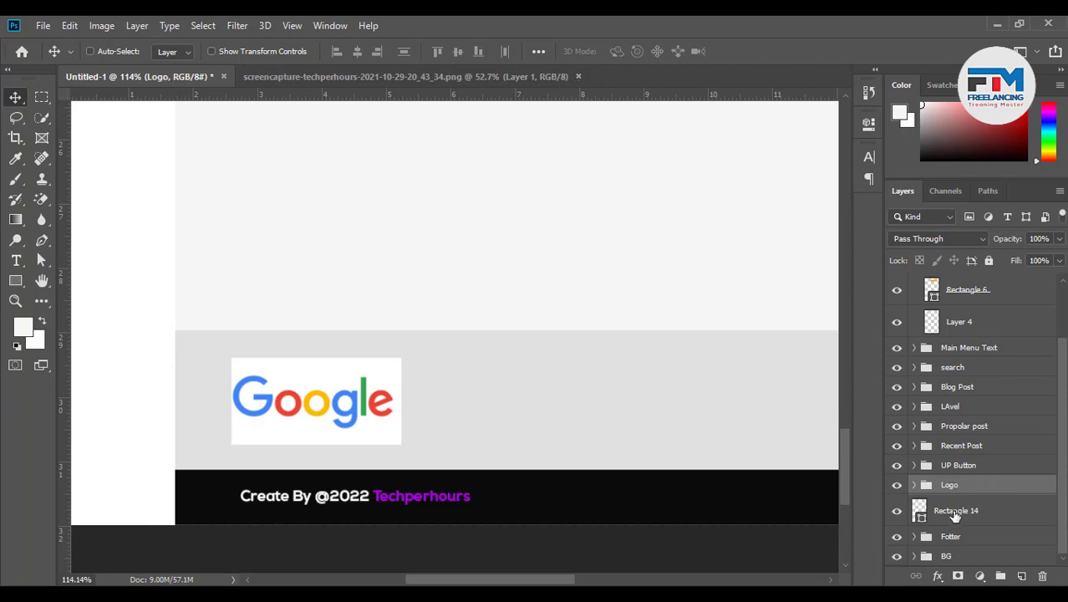
pyautogui.click(957, 511)
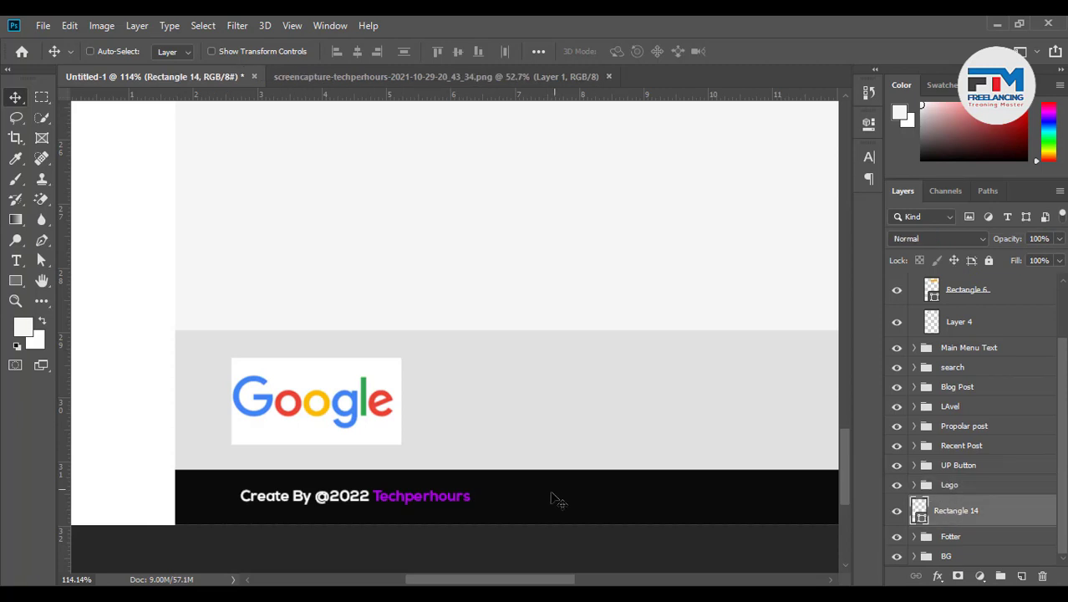
# Start a new text line above the grey band and set its colour to #222222
pyautogui.click(17, 261)
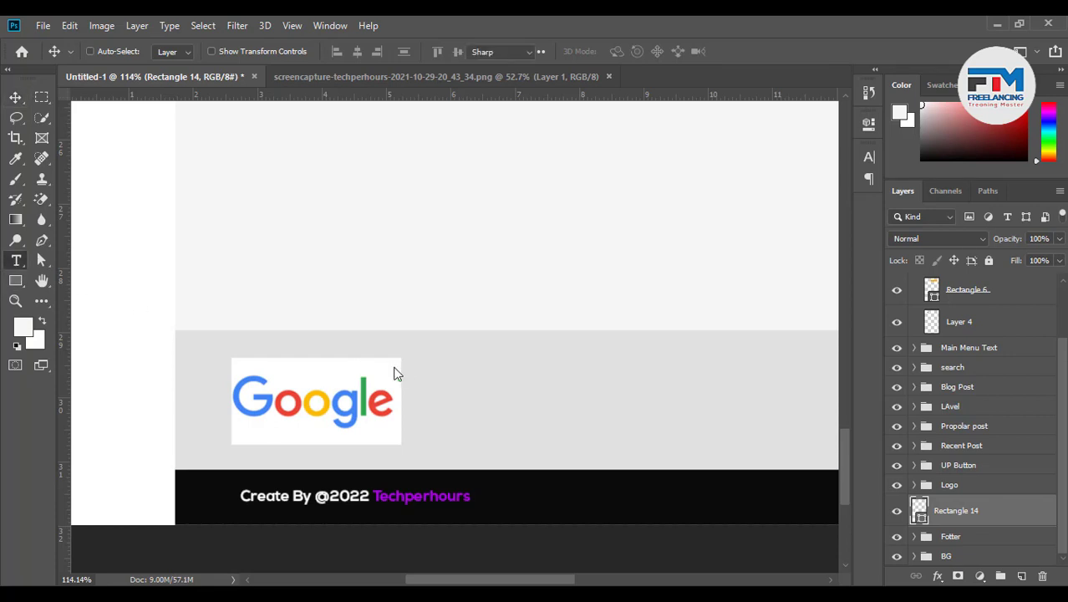
pyautogui.click(444, 282)
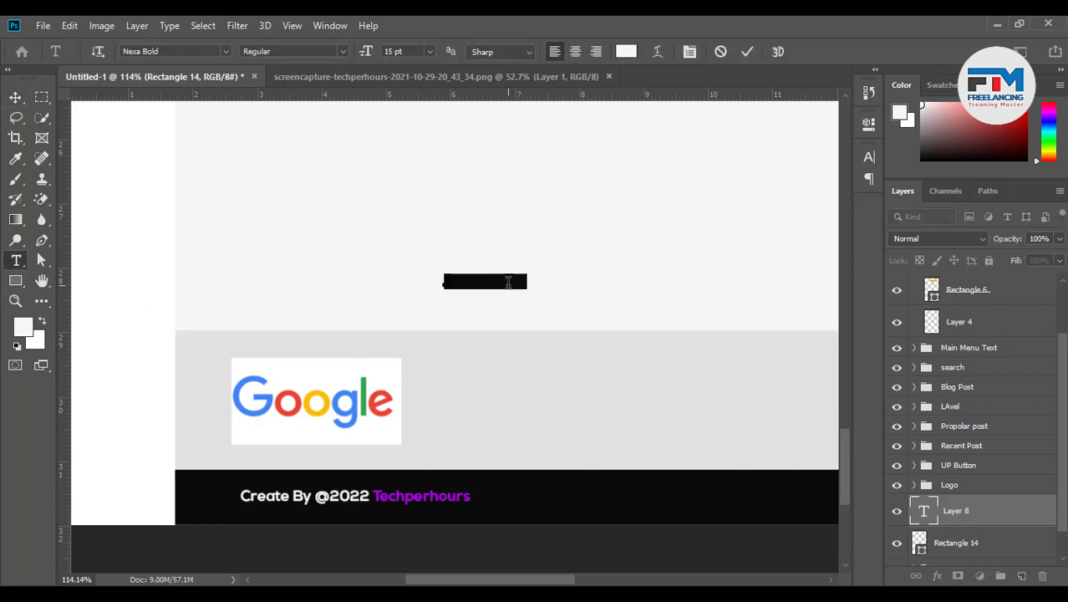
pyautogui.write('A')
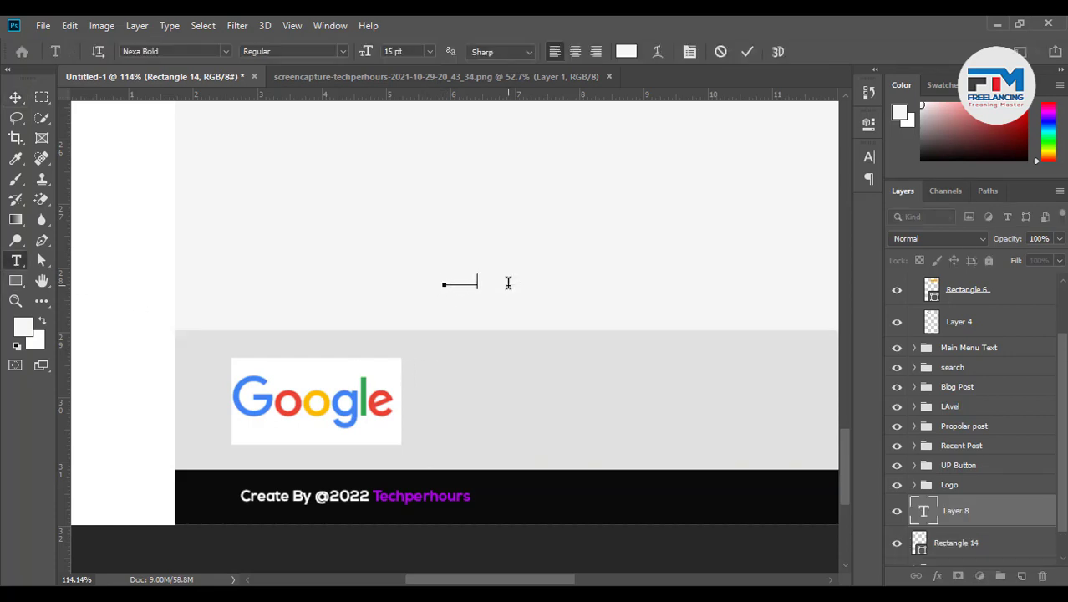
pyautogui.hotkey('ctrl', 'a')
pyautogui.click(632, 55)
pyautogui.moveTo(706, 390); pyautogui.dragTo(557, 475)
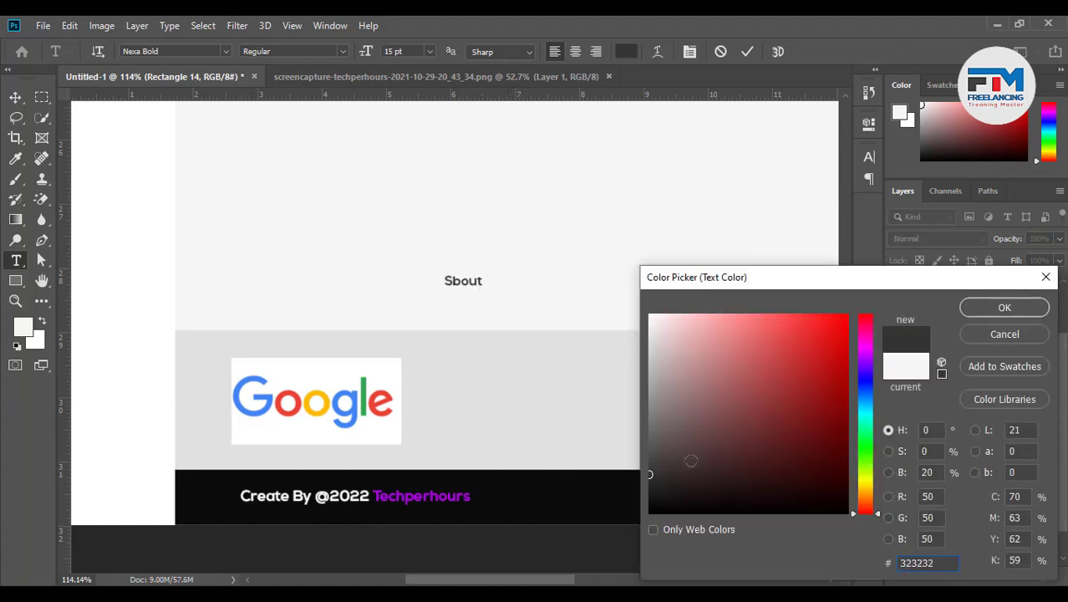
pyautogui.moveTo(693, 460); pyautogui.dragTo(625, 487)
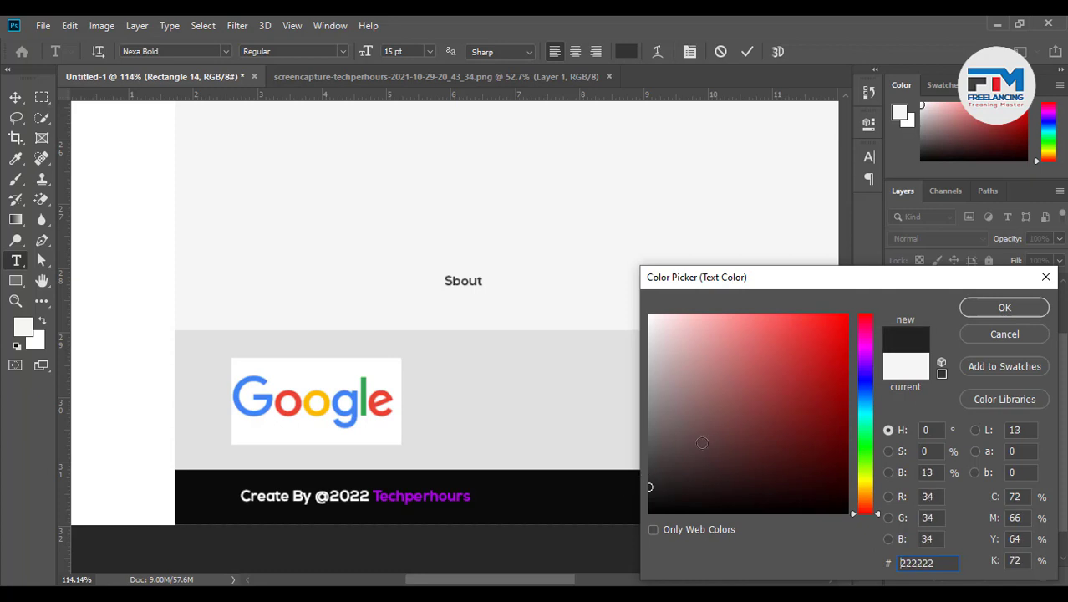
pyautogui.click(976, 309)
# Correct the heading to read 'About US' and move it into the grey band beside the Google logo
pyautogui.click(454, 284)
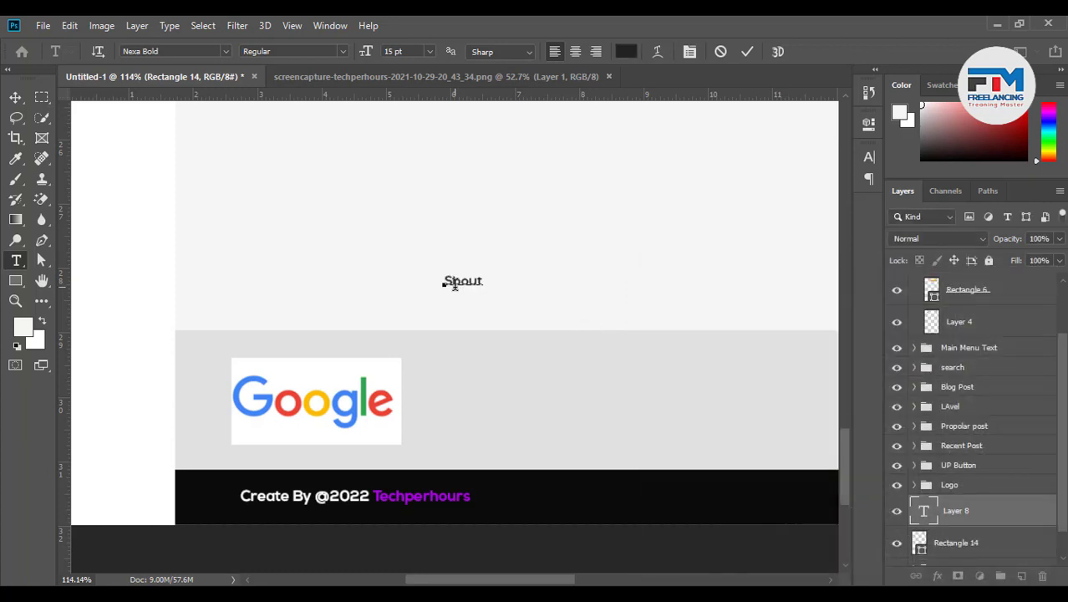
pyautogui.press('Delete')
pyautogui.write('Ab')
pyautogui.click(747, 53)
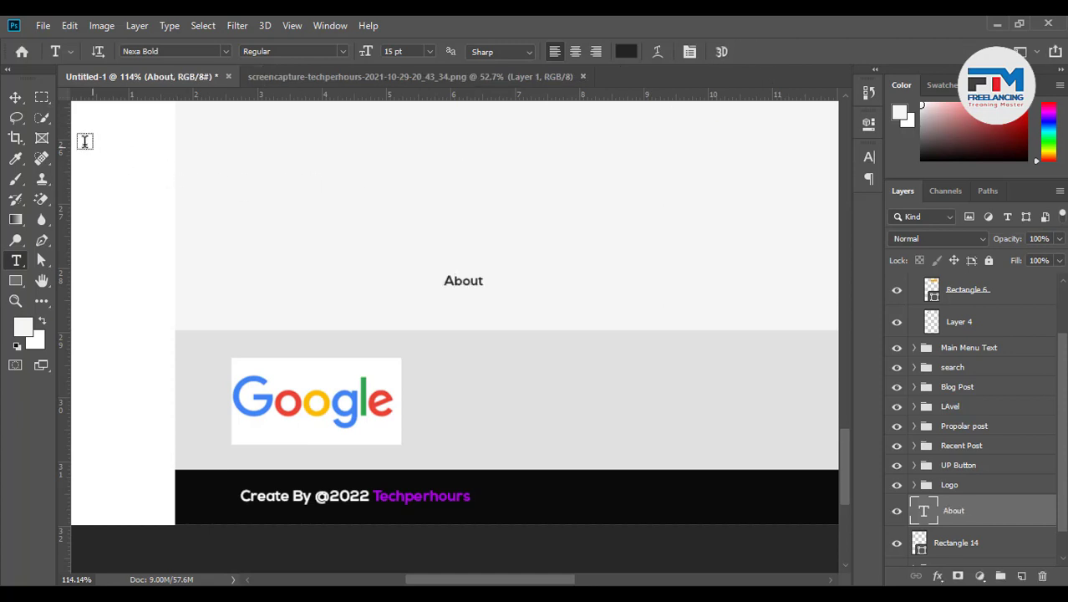
pyautogui.click(481, 280)
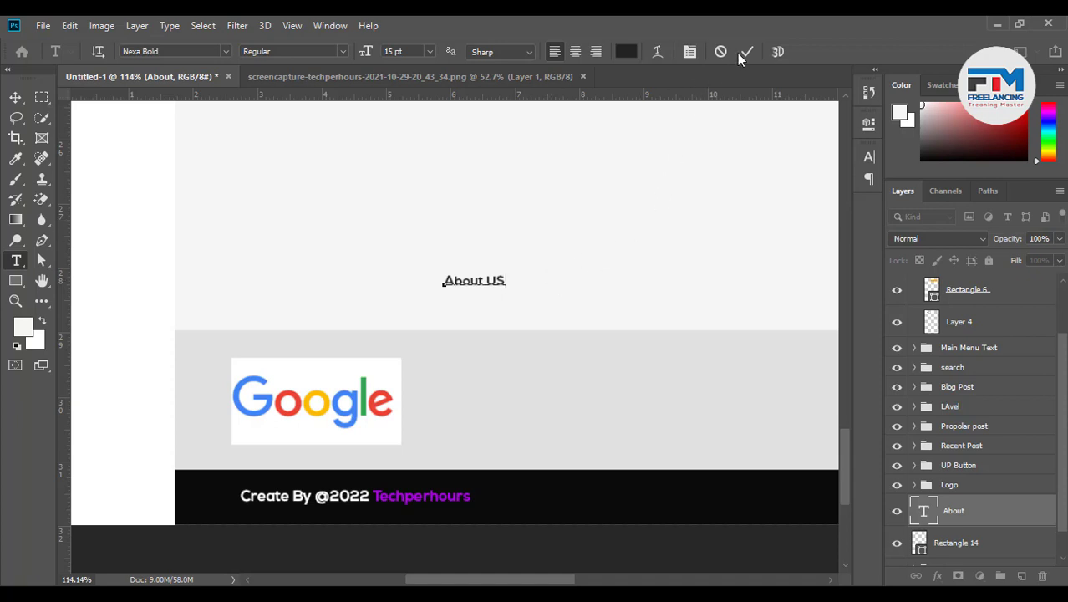
pyautogui.click(370, 183)
pyautogui.click(15, 97)
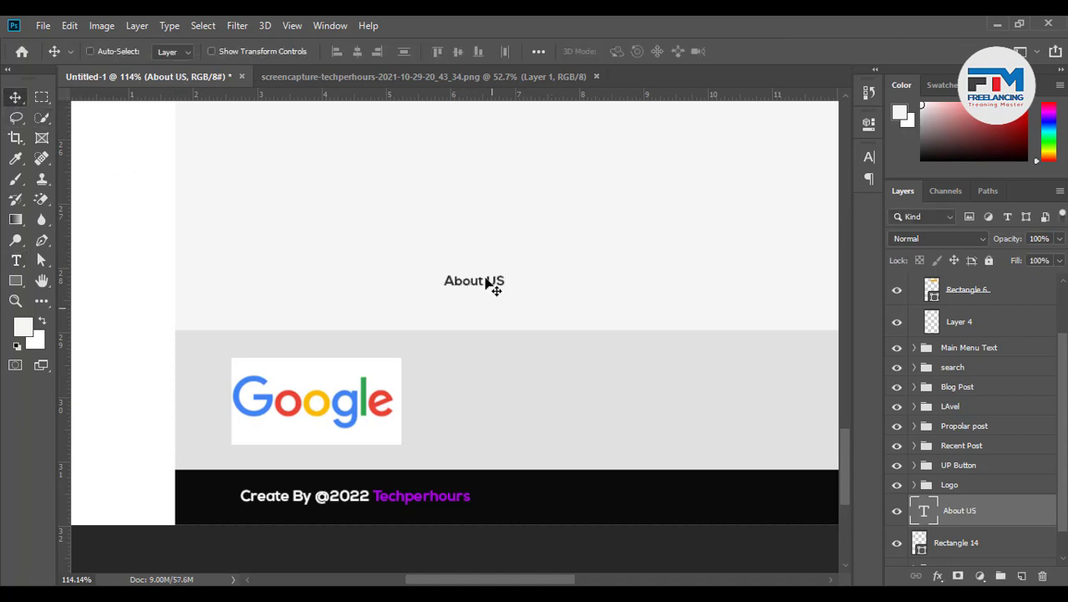
pyautogui.moveTo(486, 283); pyautogui.dragTo(478, 360)
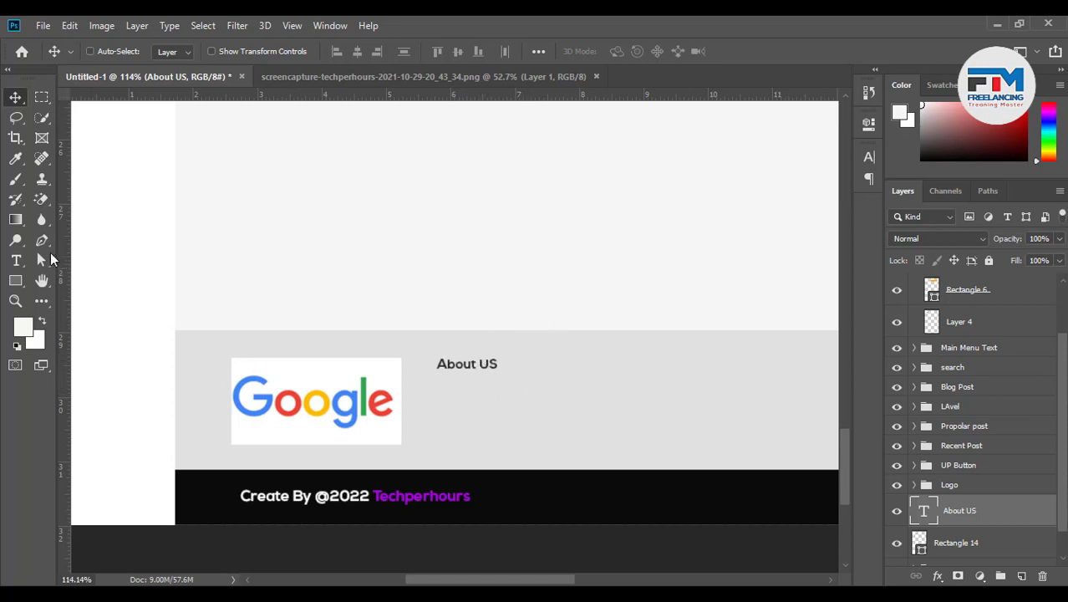
pyautogui.click(15, 260)
# Add a lorem ipsum paragraph box below About US at 11 pt, nudged slightly left
pyautogui.scroll(-3, 203, 417)
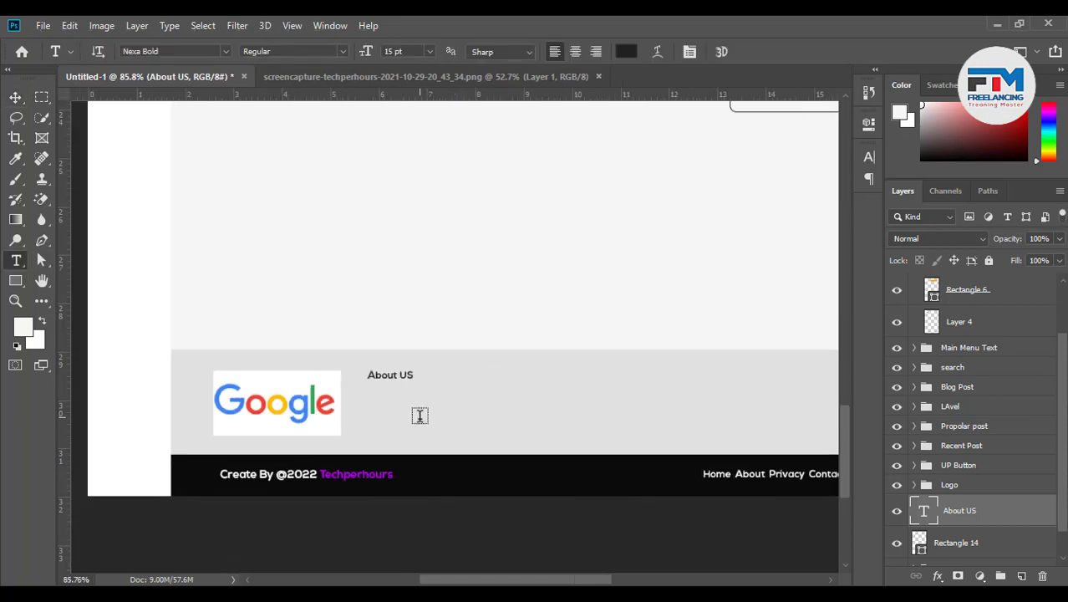
pyautogui.scroll(3, 420, 416)
pyautogui.moveTo(351, 382); pyautogui.dragTo(766, 439)
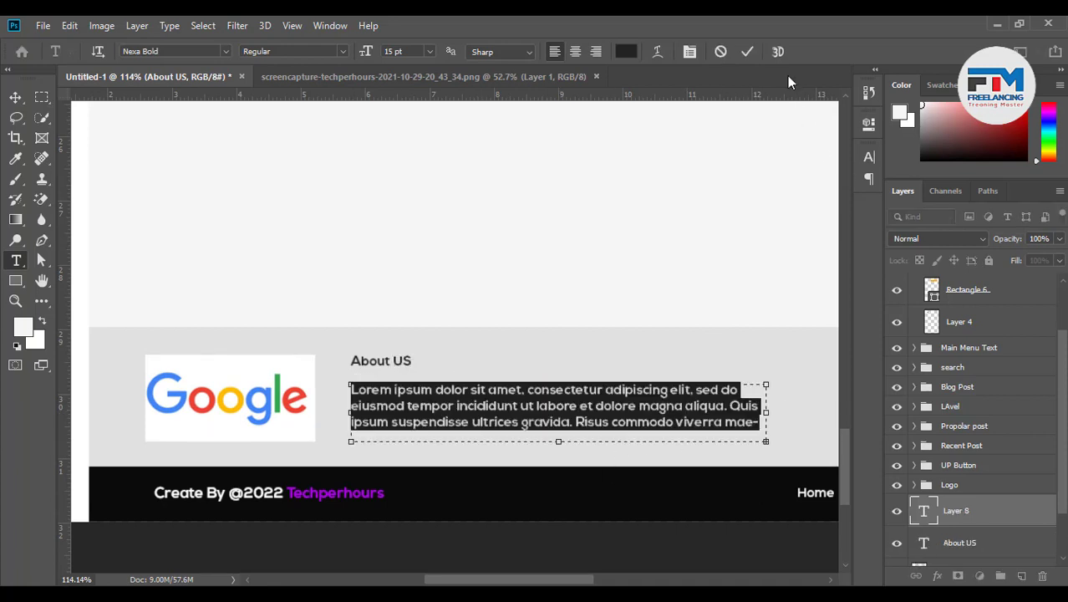
pyautogui.click(748, 52)
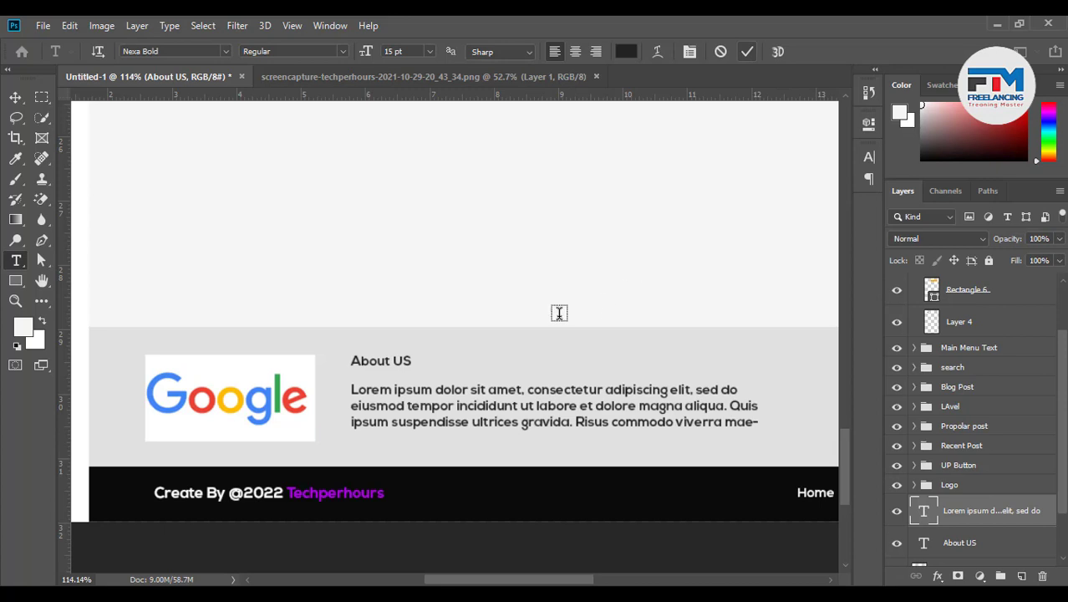
pyautogui.click(15, 97)
pyautogui.doubleClick(448, 411)
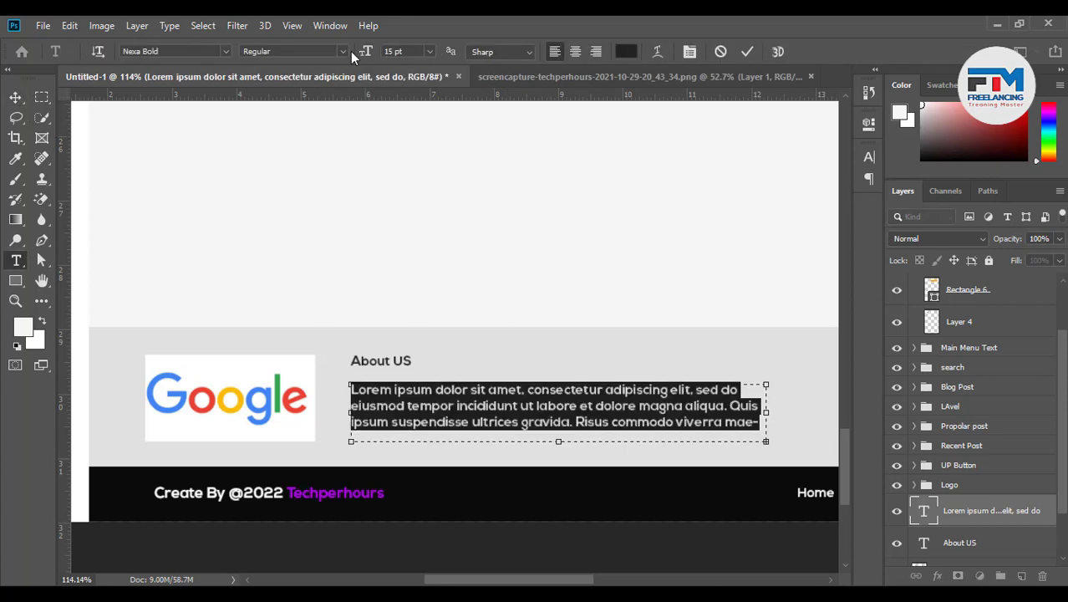
pyautogui.scroll(-4, 407, 51)
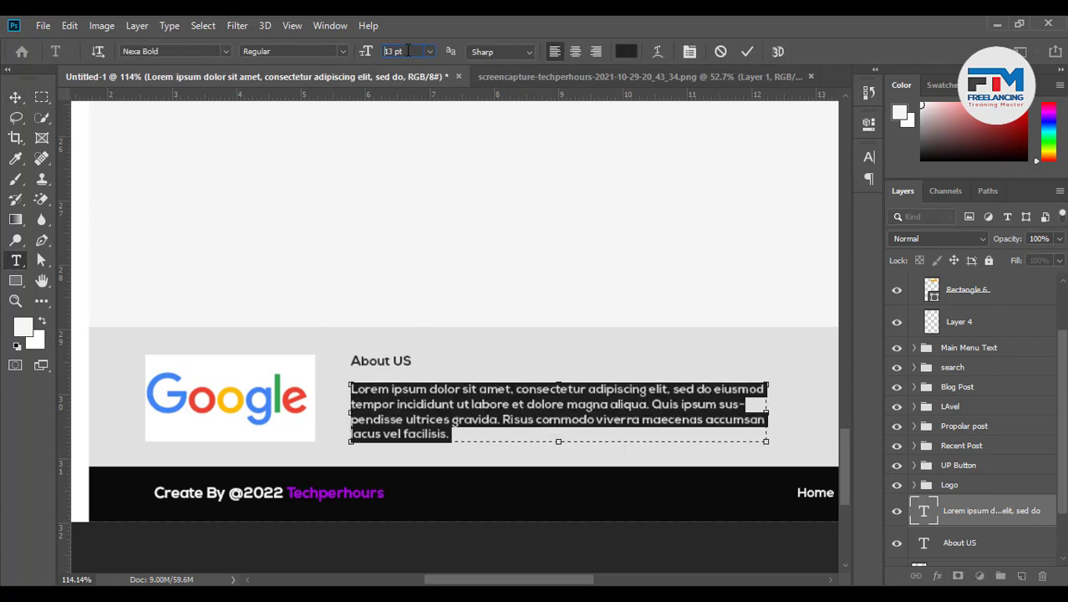
pyautogui.click(747, 52)
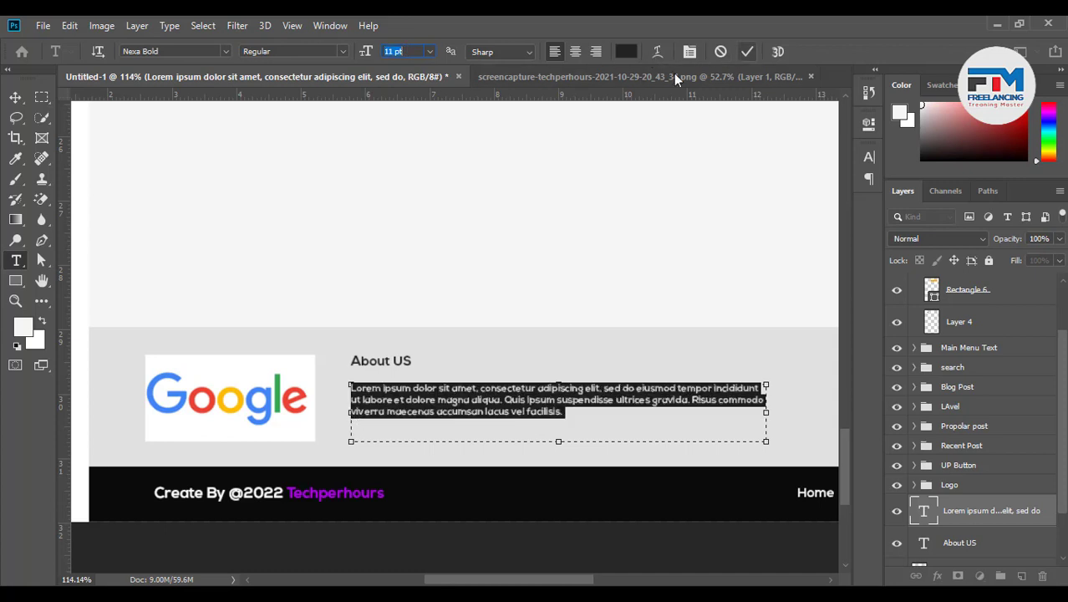
pyautogui.moveTo(428, 405); pyautogui.dragTo(425, 405)
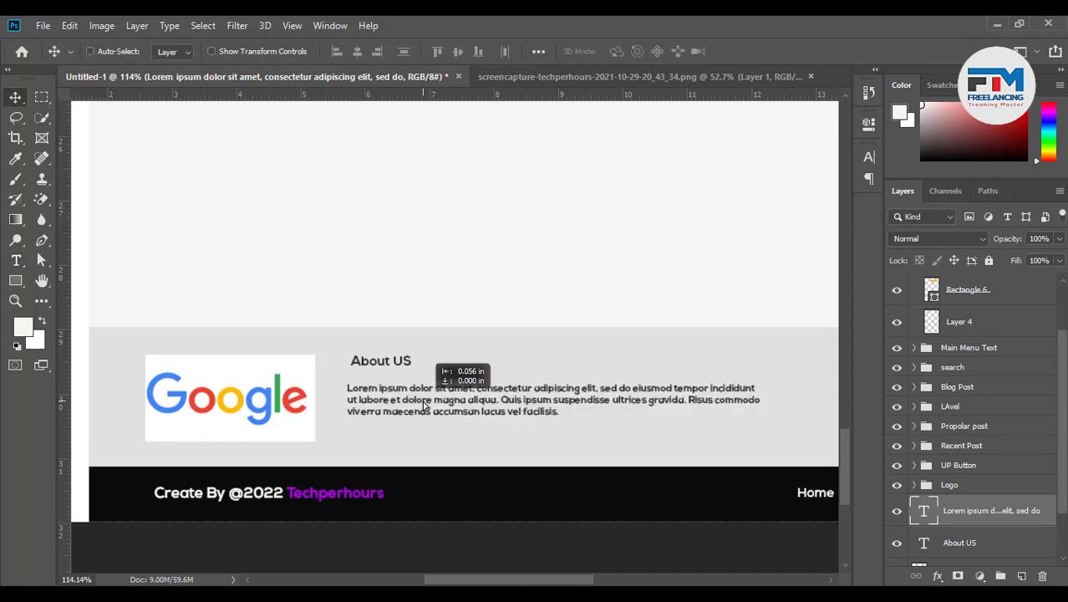
# Enlarge the About US heading to 24 pt and left-align it with the paragraph
pyautogui.doubleClick(386, 363)
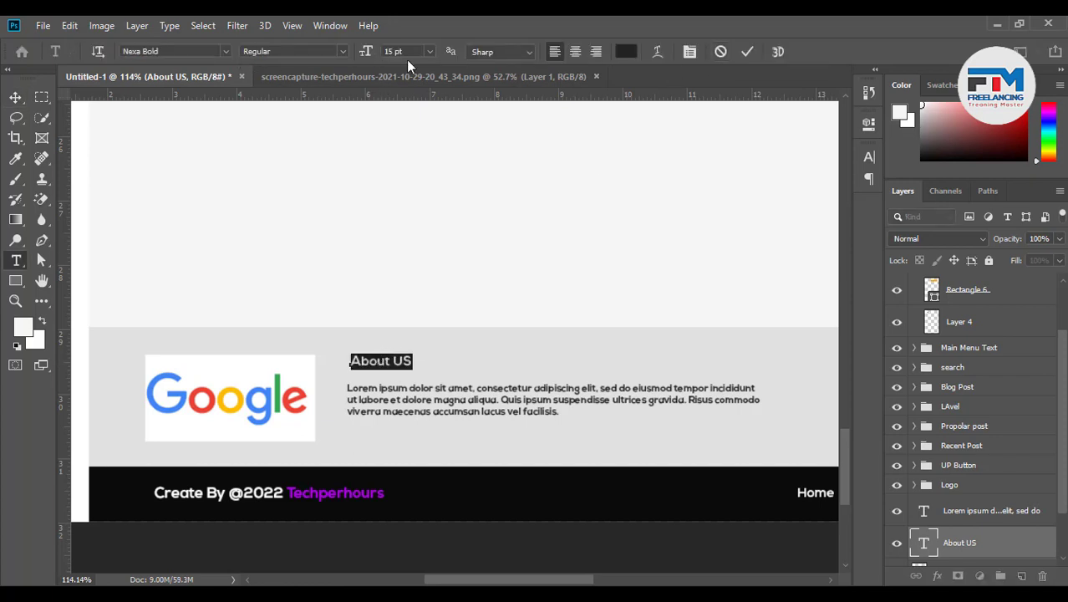
pyautogui.scroll(9, 406, 53)
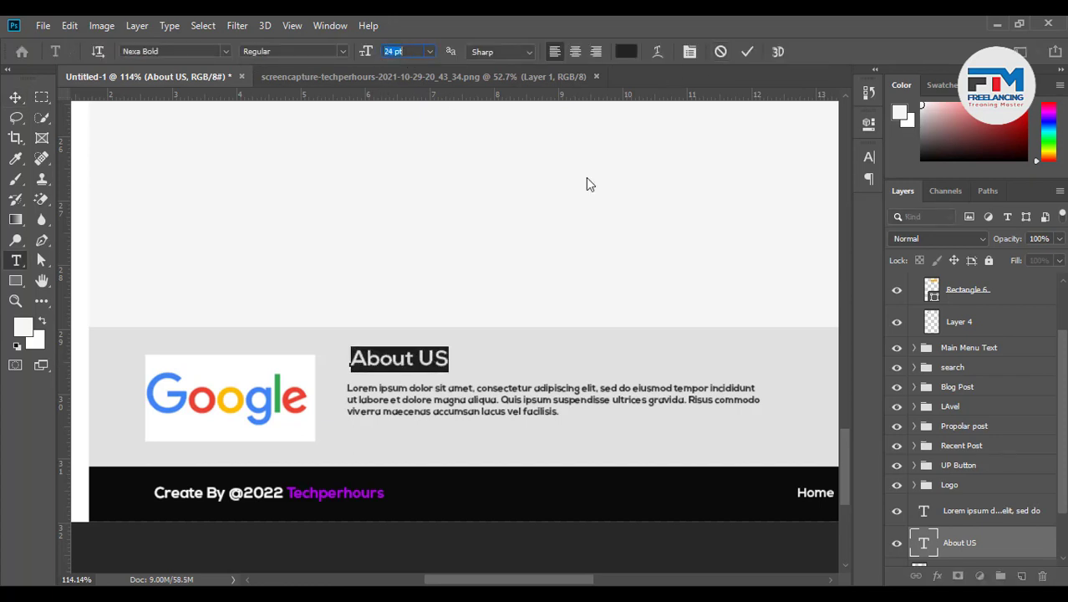
pyautogui.click(747, 51)
pyautogui.press('v')
pyautogui.moveTo(445, 359); pyautogui.dragTo(446, 369)
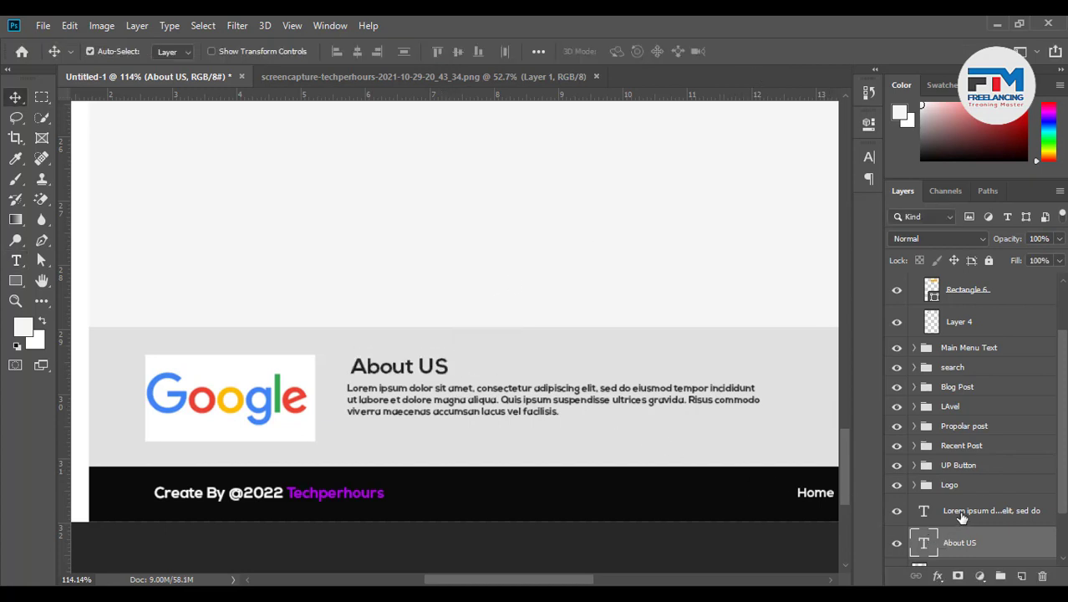
pyautogui.keyDown('ctrl'); pyautogui.click(993, 511); pyautogui.keyUp('ctrl')
pyautogui.click(337, 52)
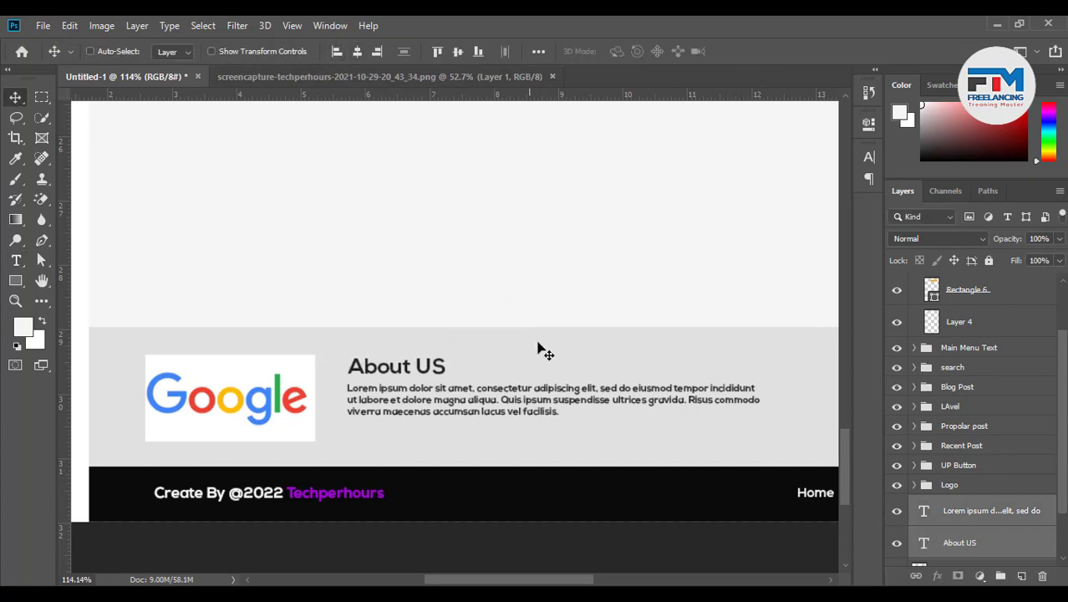
pyautogui.moveTo(472, 410); pyautogui.dragTo(468, 423)
# Group the heading and paragraph layers, typing 'Sbout US' as the group name
pyautogui.scroll(-6, 361, 394)
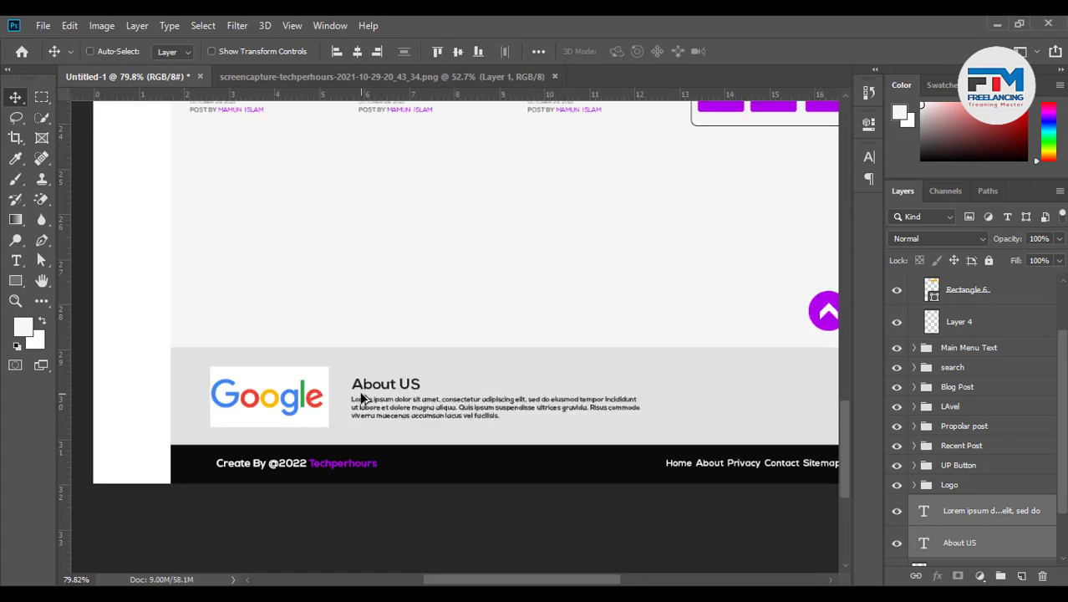
pyautogui.scroll(7, 744, 399)
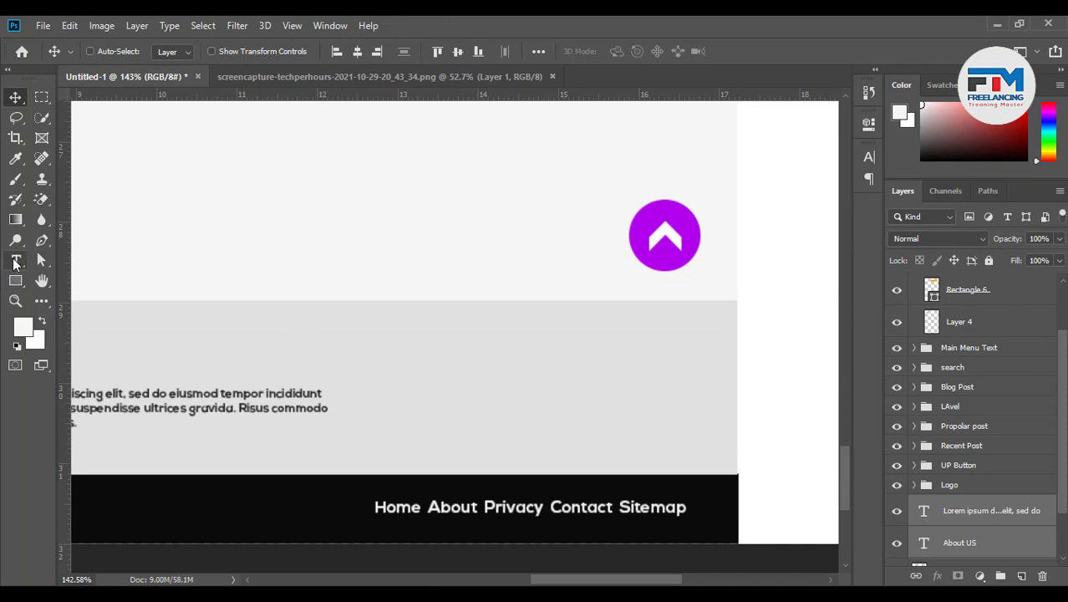
pyautogui.scroll(-2, 930, 496)
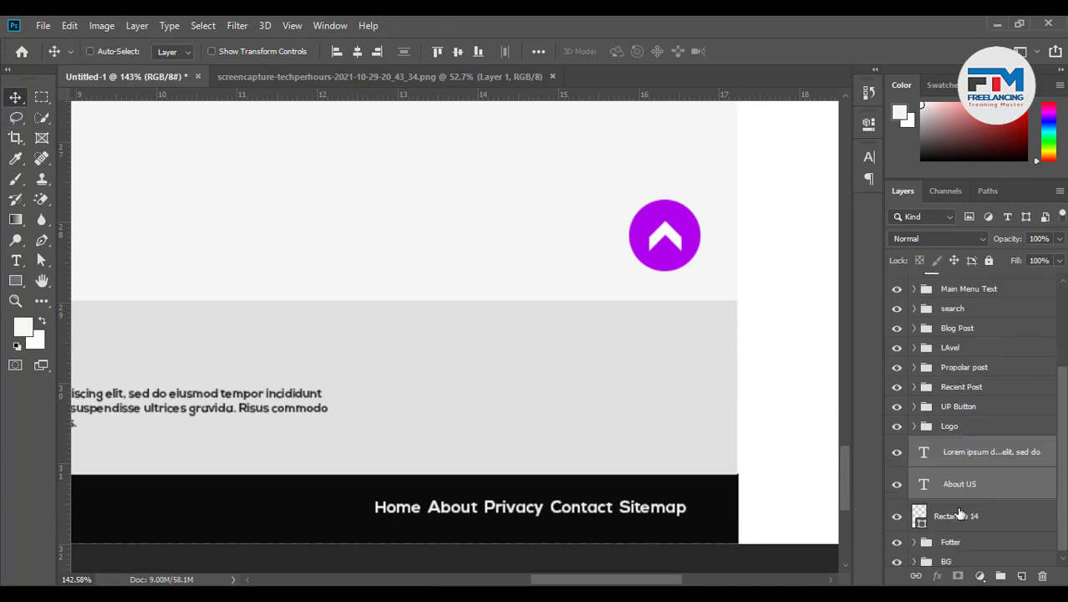
pyautogui.hotkey('ctrl', 'g')
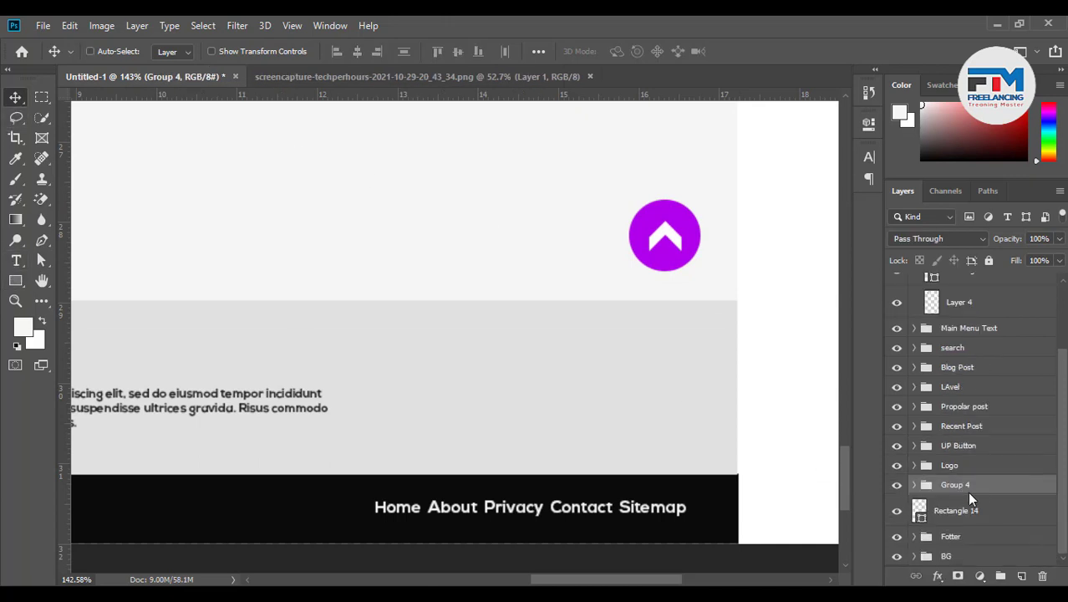
pyautogui.doubleClick(956, 485)
# Commit the 'Sbout US' name and group the Rectangle 14 through Logo layers
pyautogui.write('S')
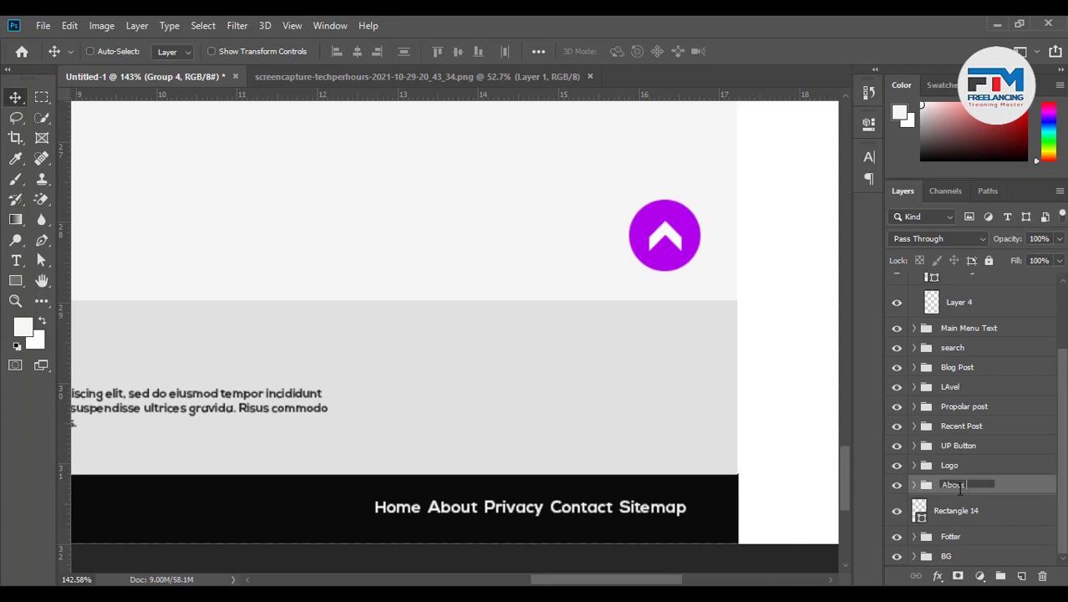
# Commit the 'Sbout US' name and group the Rectangle 14 through Logo layers
pyautogui.write('bout US')
pyautogui.press('Return')
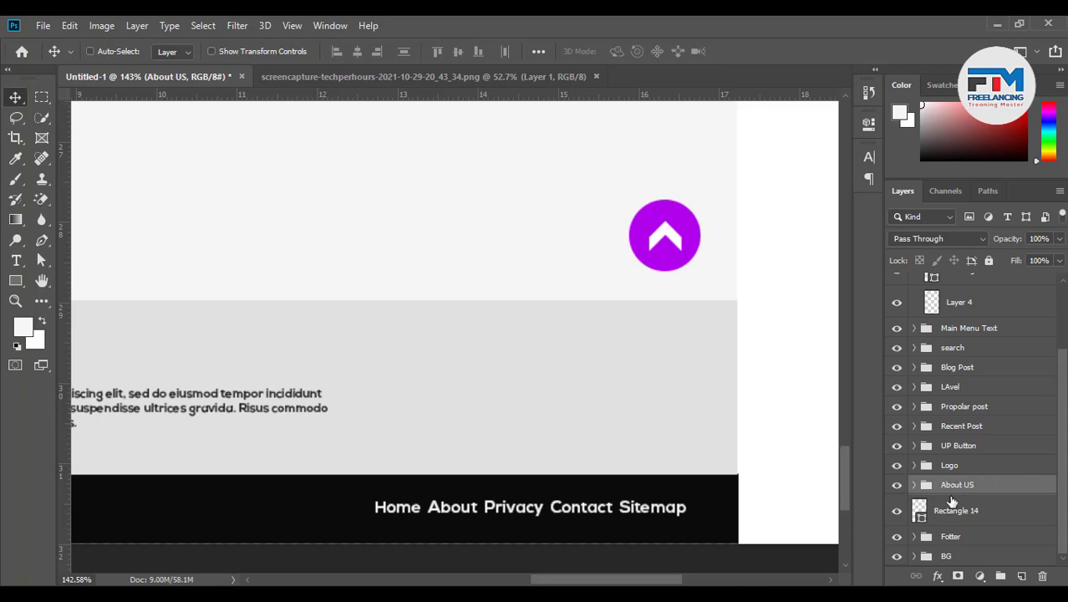
pyautogui.click(947, 513)
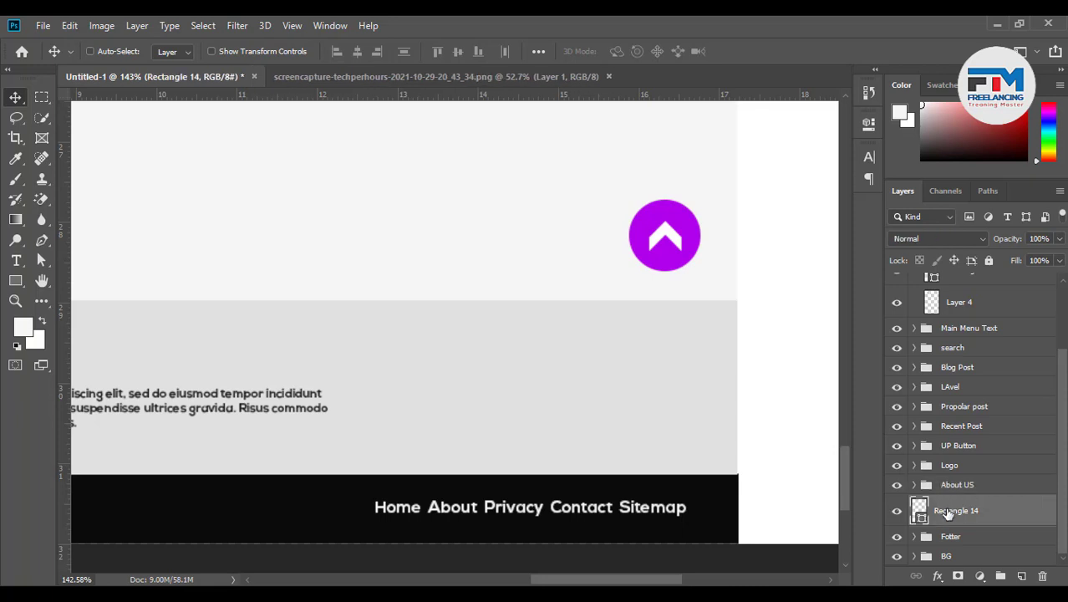
pyautogui.keyDown('shift'); pyautogui.click(953, 466); pyautogui.keyUp('shift')
pyautogui.hotkey('ctrl', 'g')
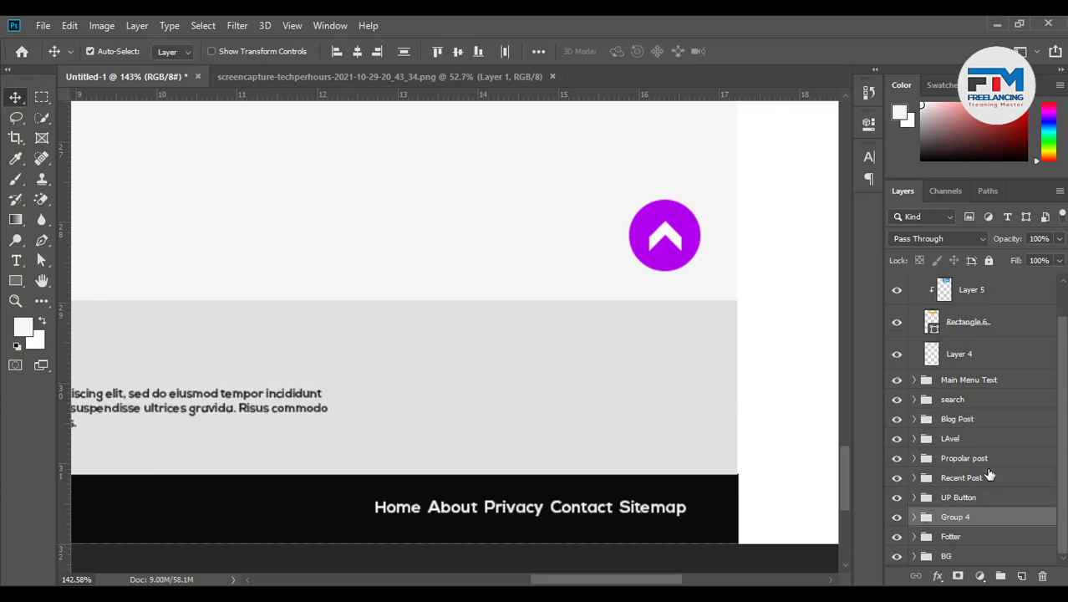
# Name the new footer group 'About US'
pyautogui.doubleClick(957, 518)
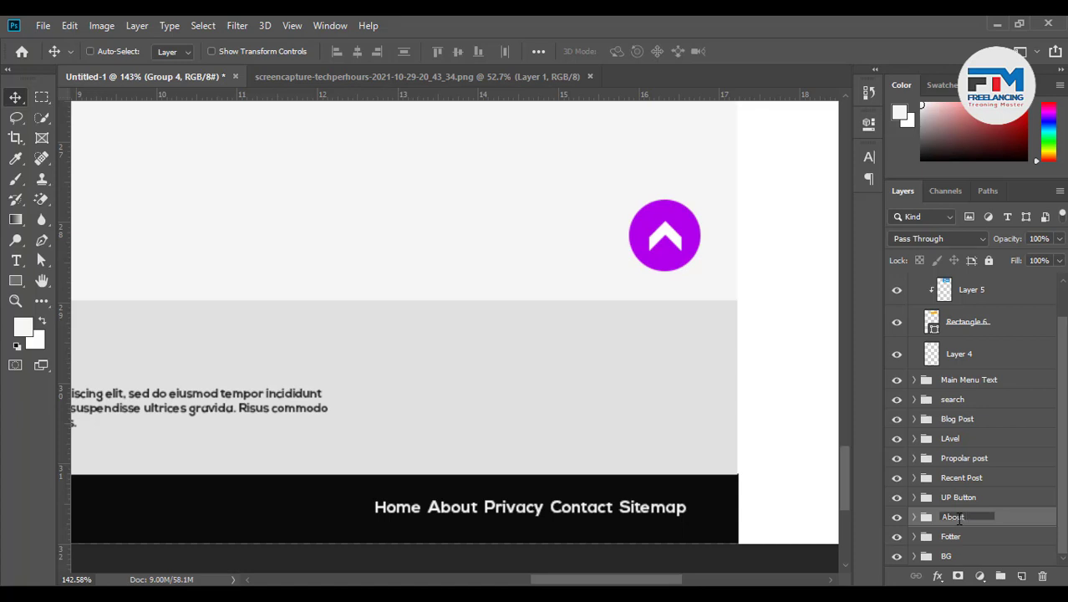
pyautogui.write('About US')
pyautogui.press('Return')
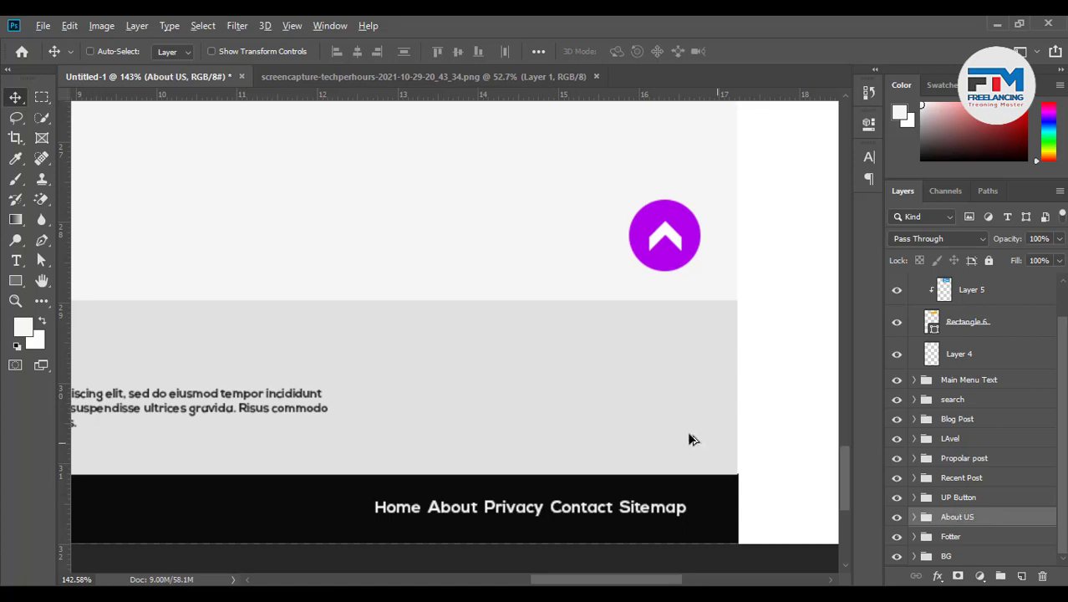
pyautogui.scroll(-4, 686, 438)
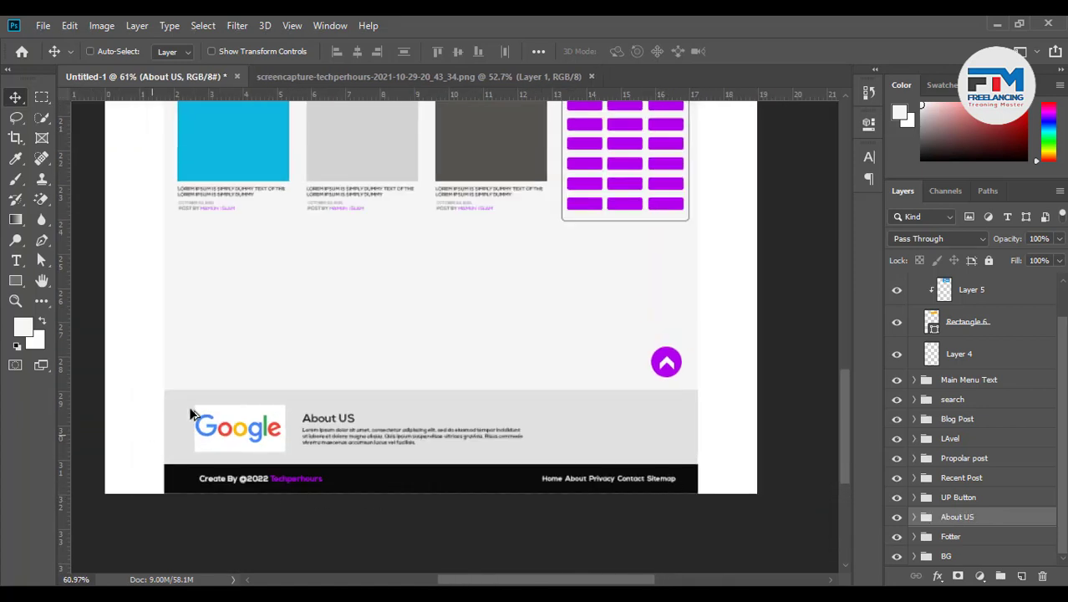
pyautogui.scroll(2, 191, 414)
pyautogui.scroll(-2, 274, 405)
pyautogui.scroll(2, 669, 436)
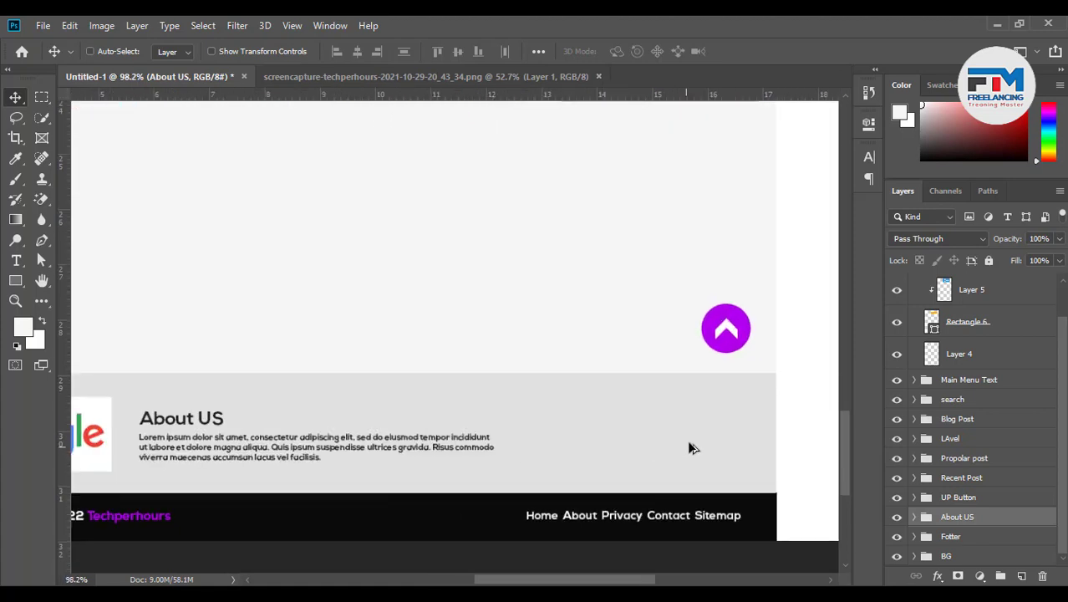
pyautogui.scroll(1, 685, 443)
pyautogui.scroll(-4, 620, 446)
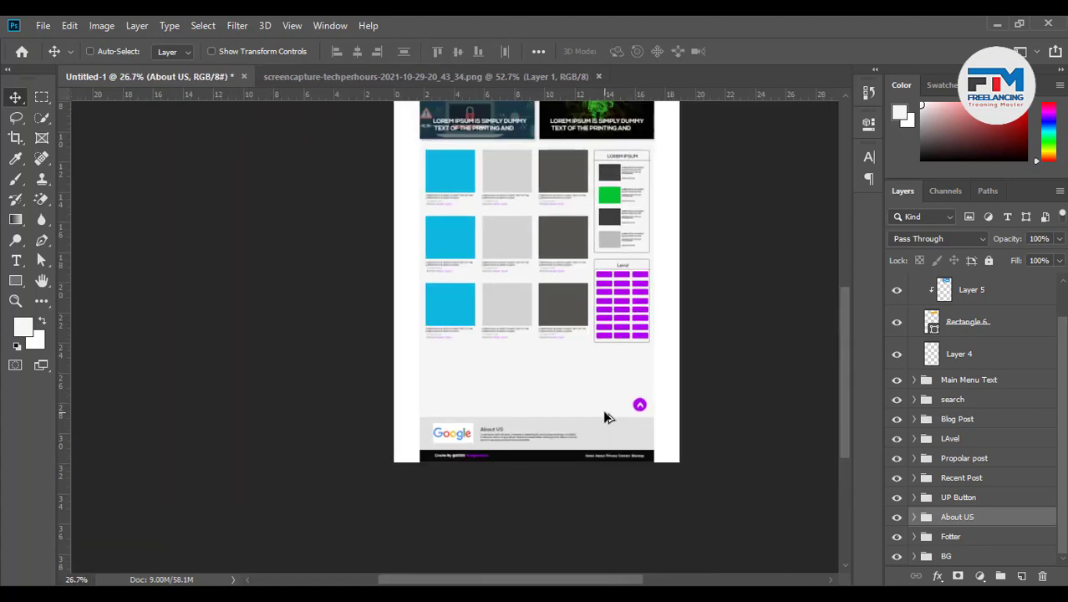
pyautogui.scroll(-1, 603, 410)
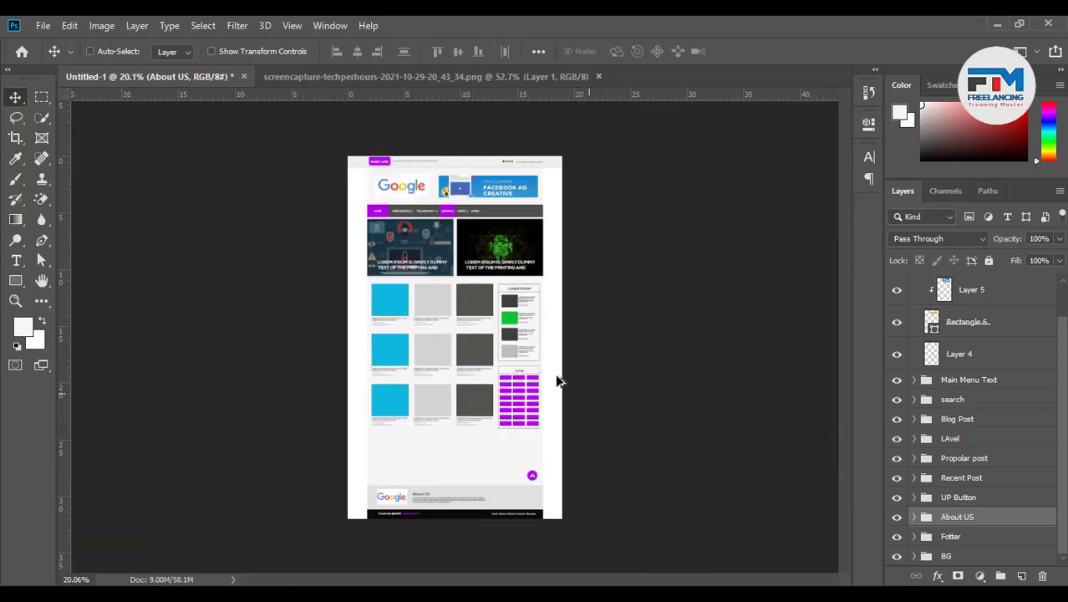
# Rename the header's social icons layer, Layer 1, to 'i con'
pyautogui.click(507, 166)
pyautogui.scroll(2, 1020, 426)
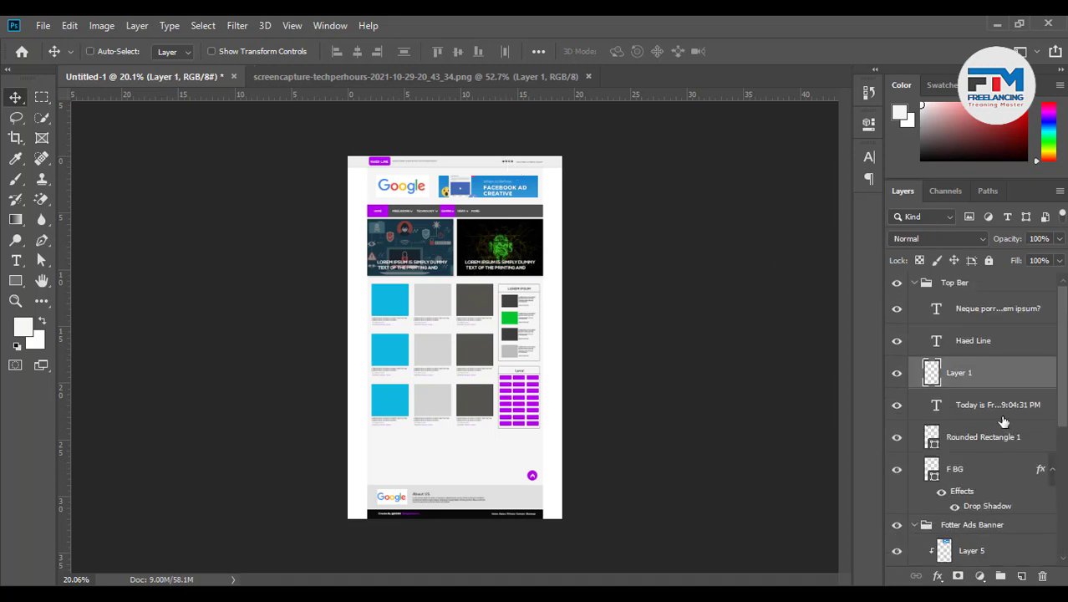
pyautogui.doubleClick(962, 377)
pyautogui.write('i con')
pyautogui.press('Return')
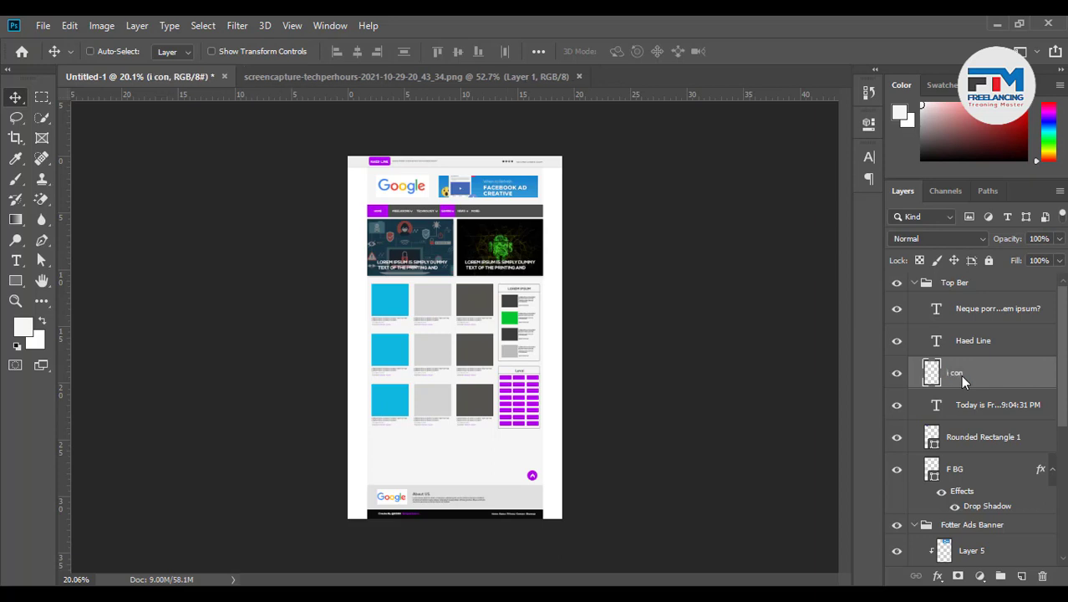
# Duplicate the i con layer into the About US group and move the copy into the footer
pyautogui.moveTo(961, 374); pyautogui.dragTo(963, 508)
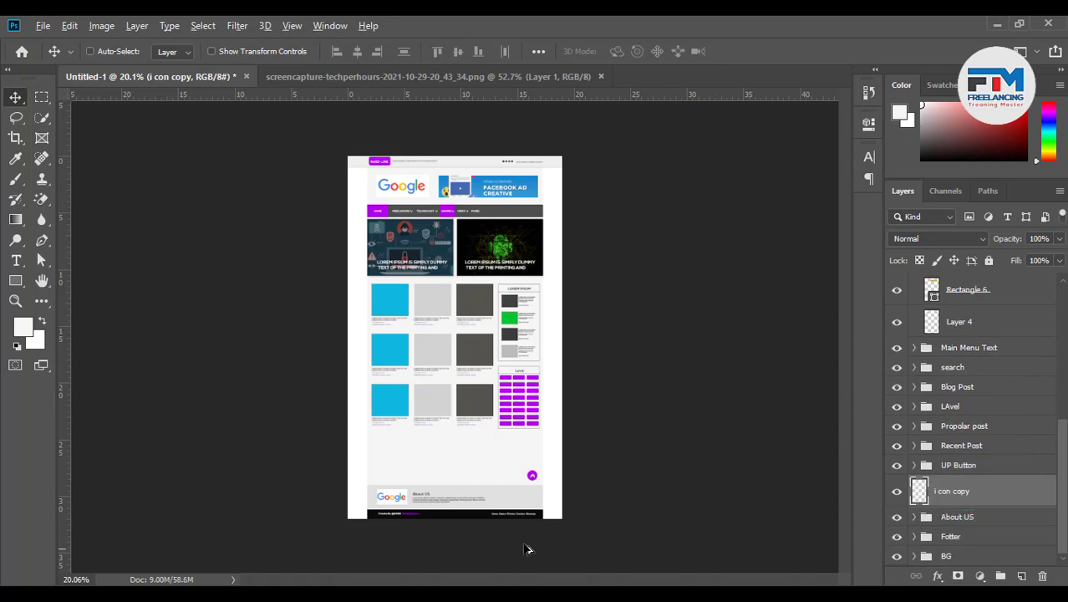
pyautogui.scroll(8, 551, 505)
pyautogui.moveTo(954, 491); pyautogui.dragTo(921, 518)
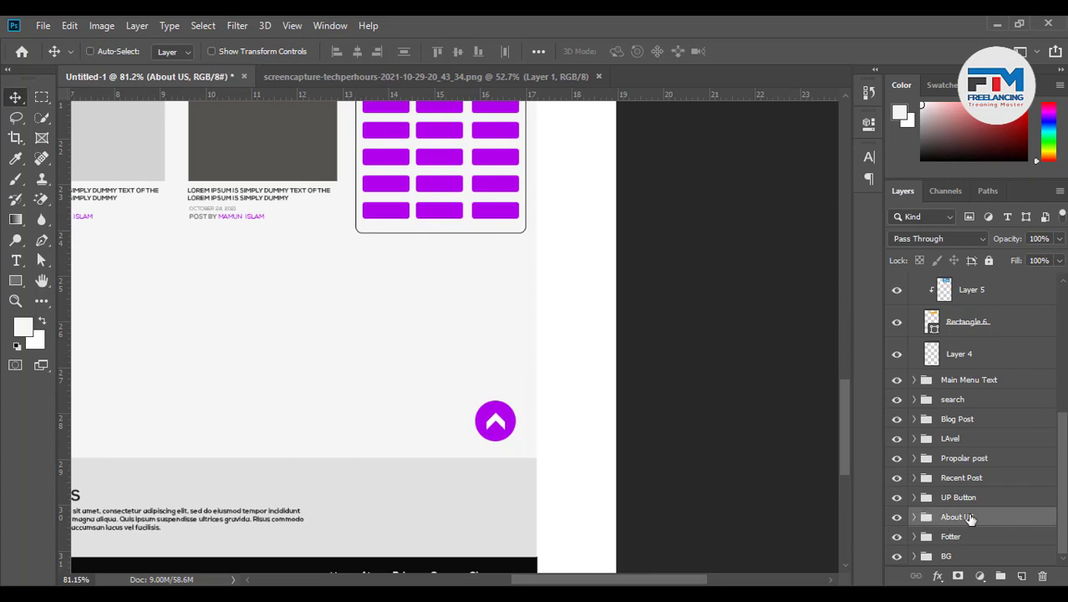
pyautogui.click(968, 472)
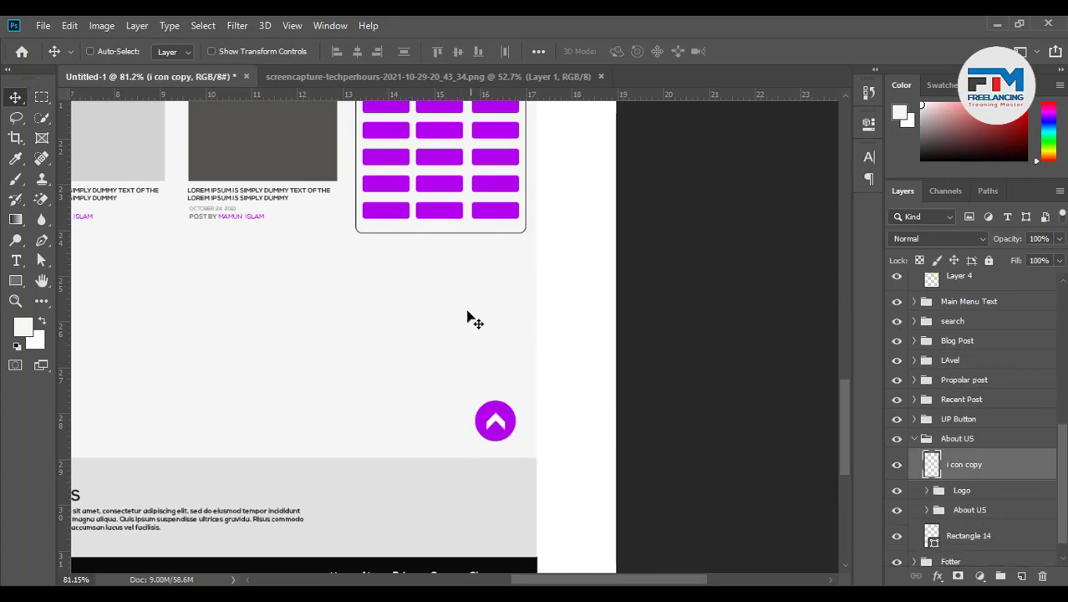
pyautogui.moveTo(444, 297); pyautogui.dragTo(459, 492)
# Enlarge the footer copy of the social icons
pyautogui.hotkey('ctrl', 't')
pyautogui.moveTo(481, 527)
pyautogui.mouseDown()
pyautogui.moveTo(501, 534)
pyautogui.moveTo(491, 534)
pyautogui.mouseUp()
pyautogui.click(751, 52)
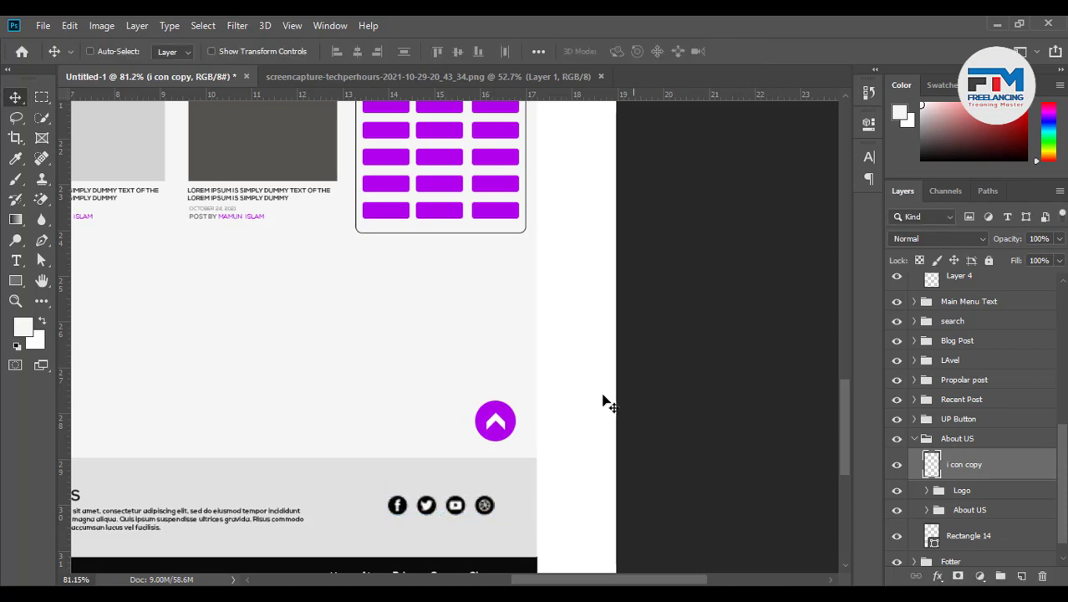
pyautogui.scroll(-5, 656, 497)
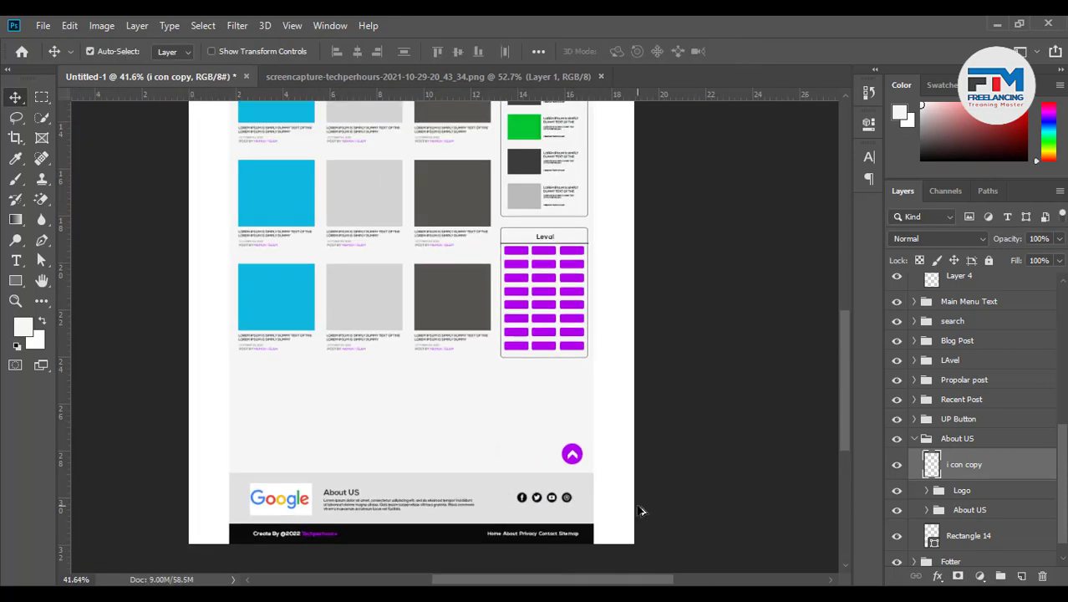
pyautogui.scroll(3, 640, 511)
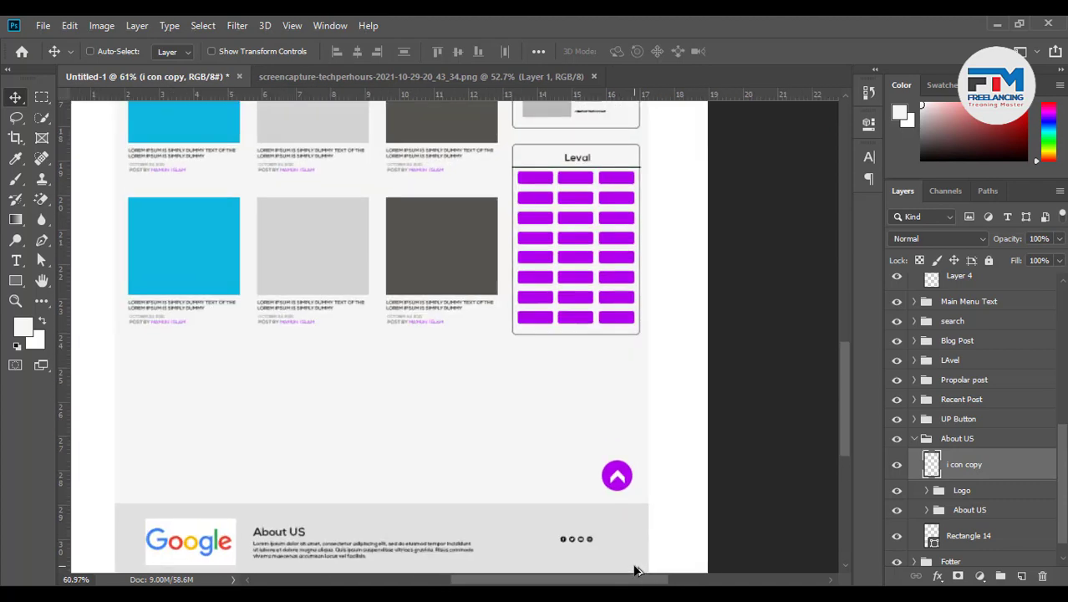
pyautogui.scroll(4, 635, 571)
pyautogui.scroll(-1, 660, 527)
# Convert the icon copy to a Smart Object and scale it up to about 208%
pyautogui.rightClick(980, 473)
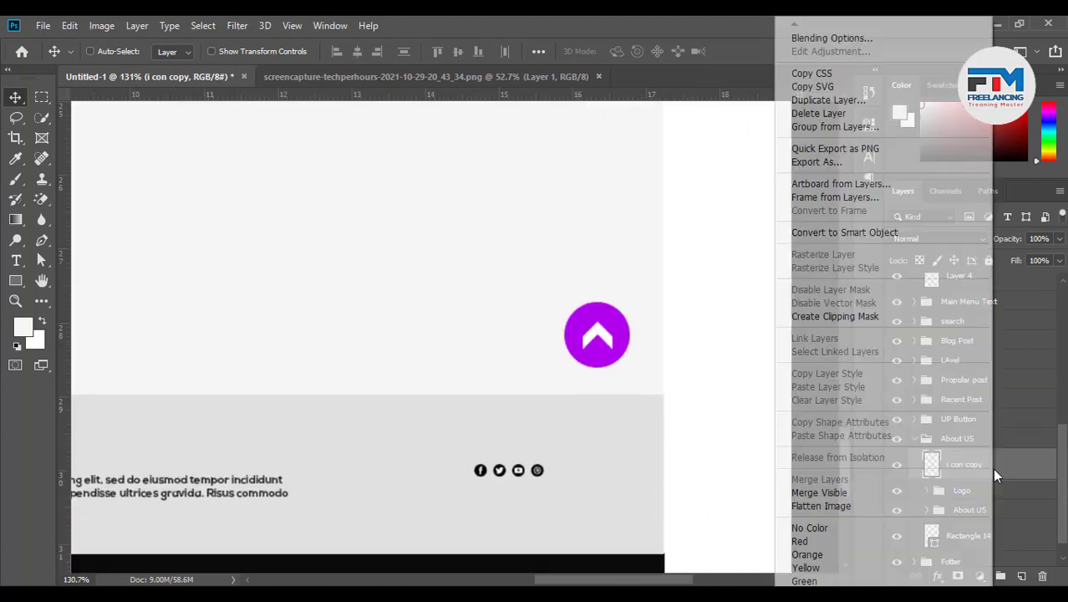
pyautogui.click(830, 234)
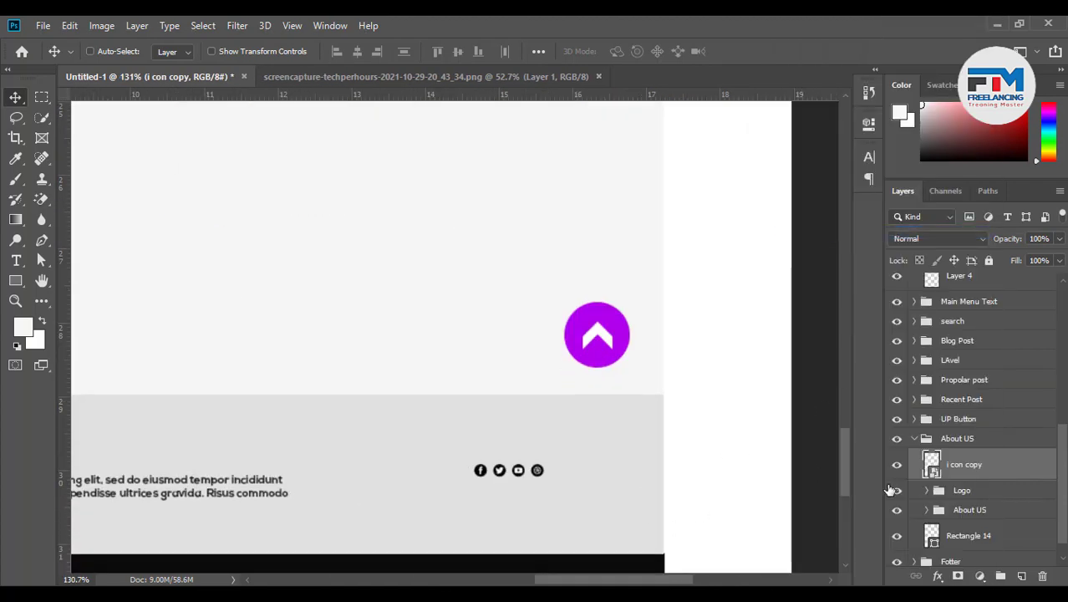
pyautogui.hotkey('ctrl', 't')
pyautogui.moveTo(544, 477); pyautogui.dragTo(589, 491)
pyautogui.click(599, 52)
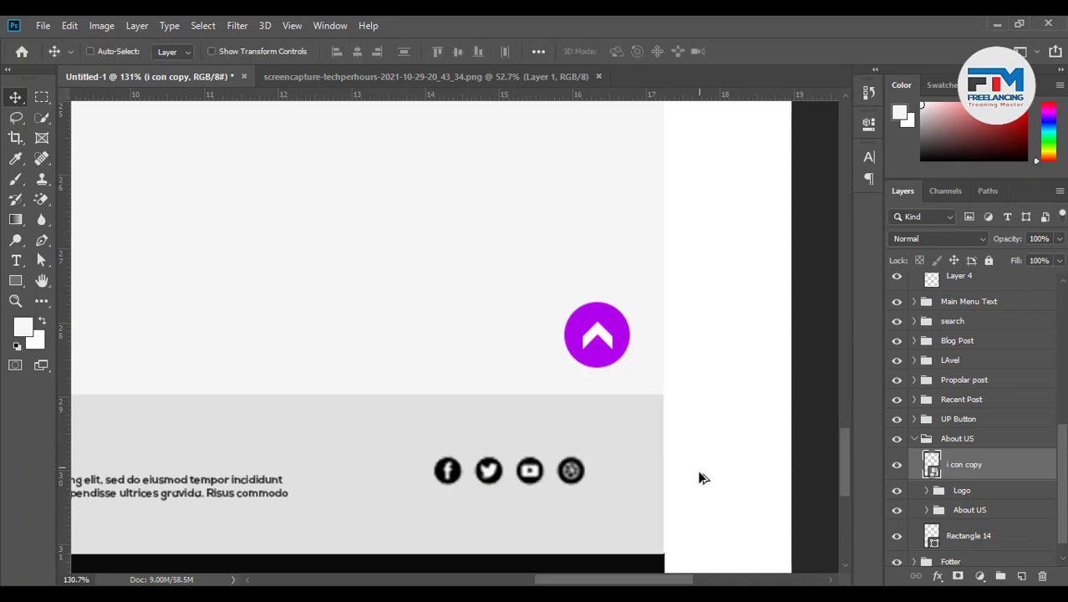
pyautogui.scroll(-6, 699, 477)
pyautogui.scroll(-1, 699, 490)
pyautogui.scroll(5, 693, 493)
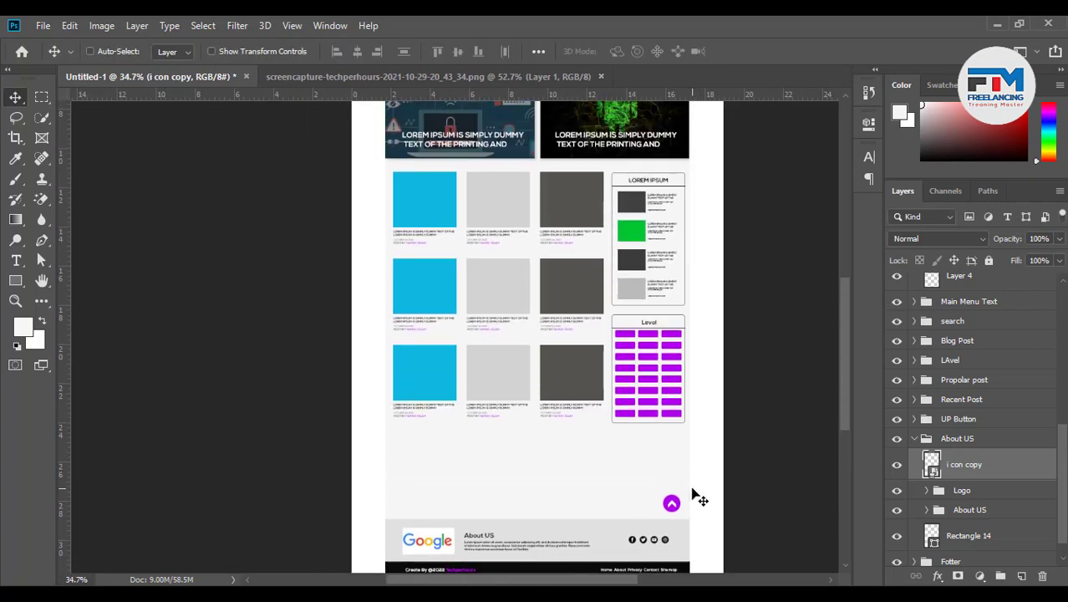
pyautogui.scroll(-2, 479, 430)
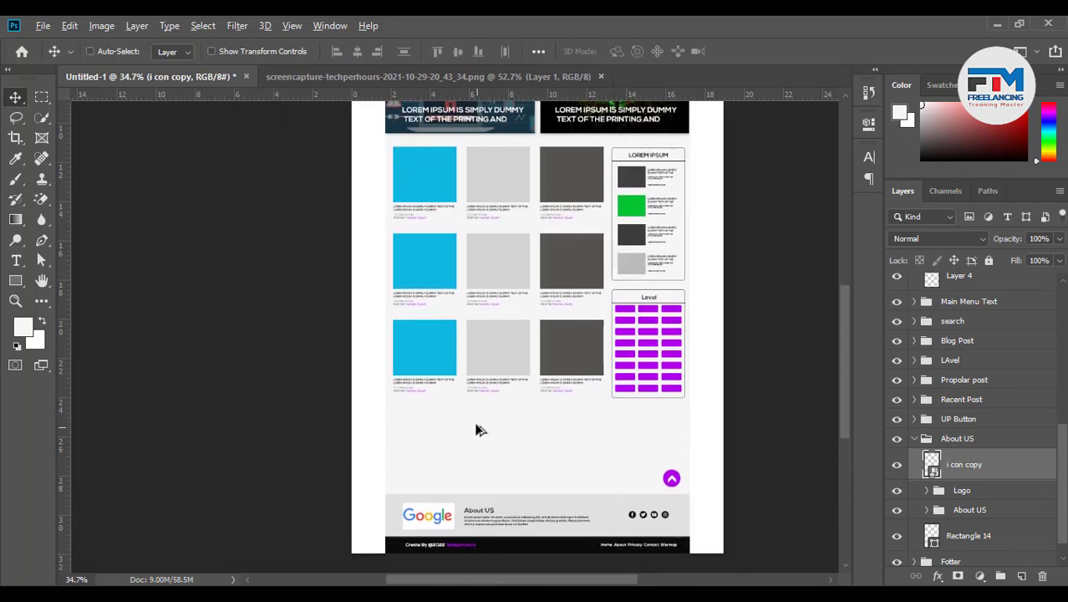
pyautogui.scroll(3, 480, 408)
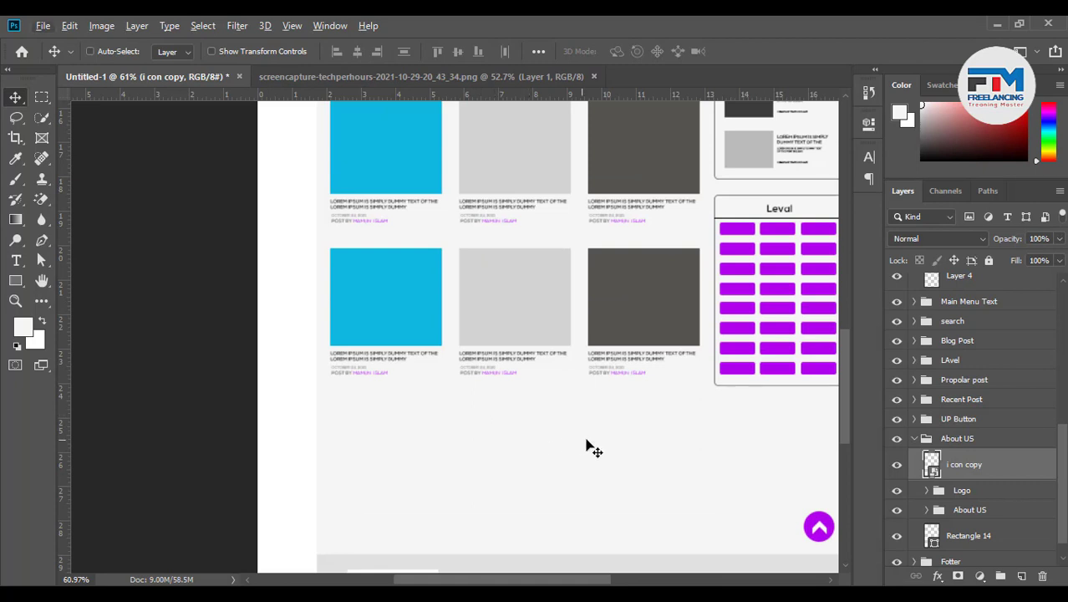
pyautogui.scroll(1, 589, 445)
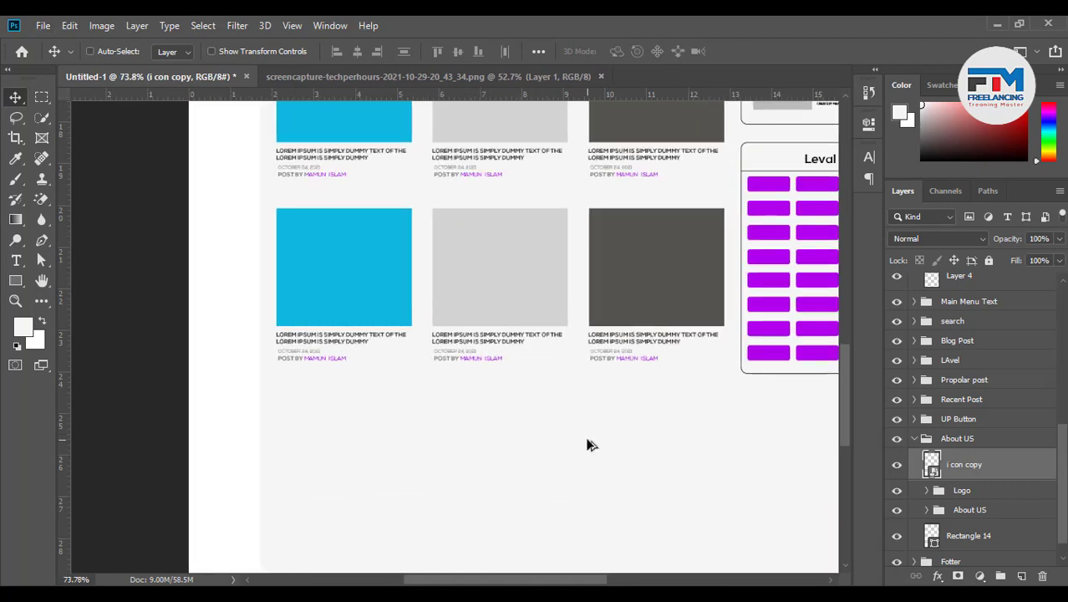
# Draw a 769 × 48 px Rectangle 16 bar below the post grid, outside the About US group
pyautogui.click(15, 280)
pyautogui.moveTo(281, 389); pyautogui.dragTo(725, 418)
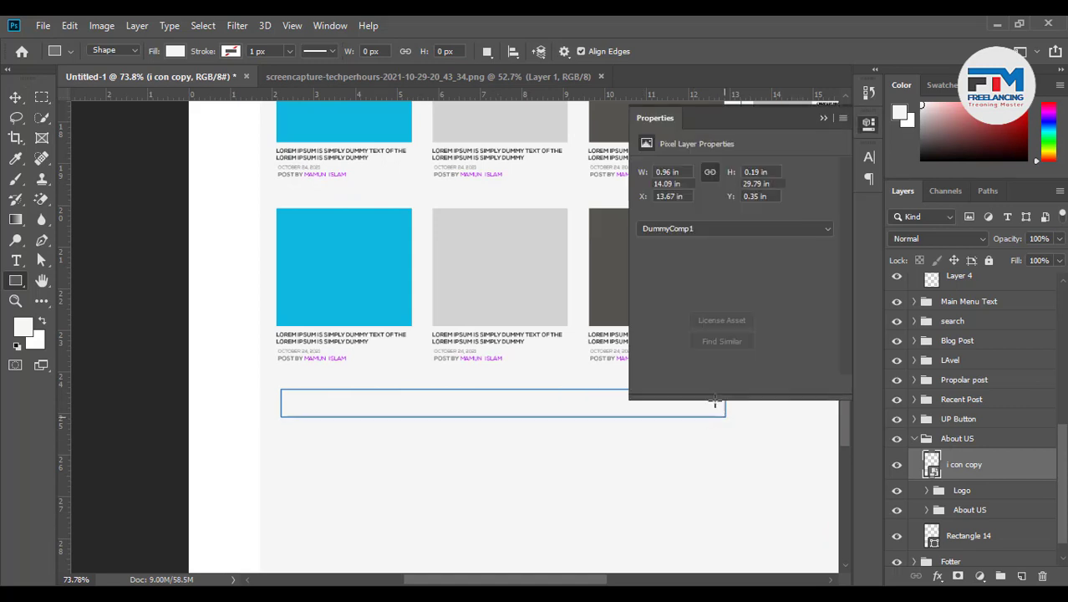
pyautogui.click(822, 119)
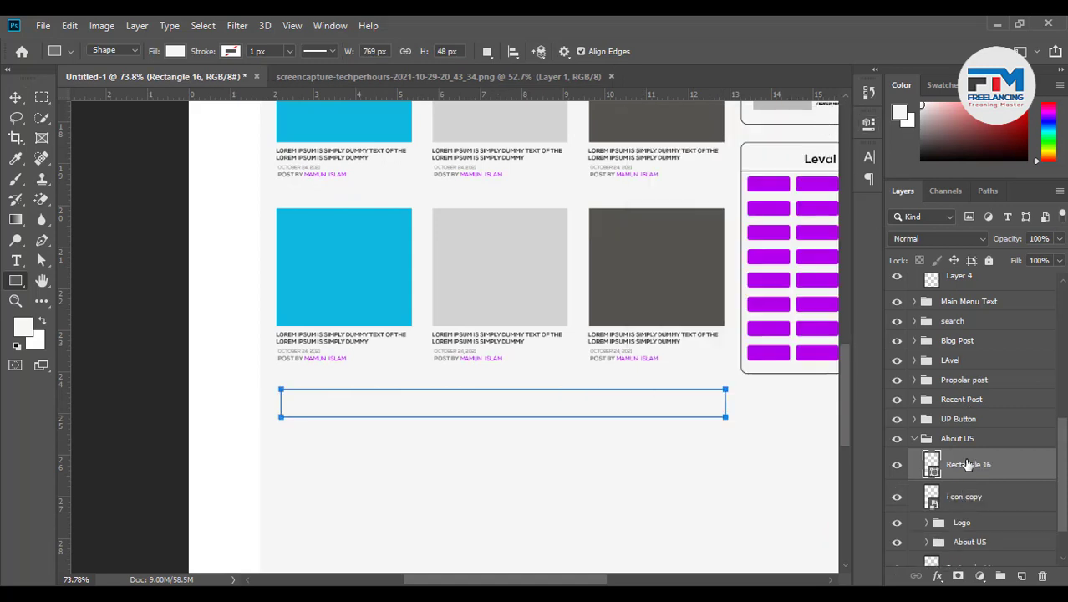
pyautogui.moveTo(972, 454); pyautogui.dragTo(908, 429)
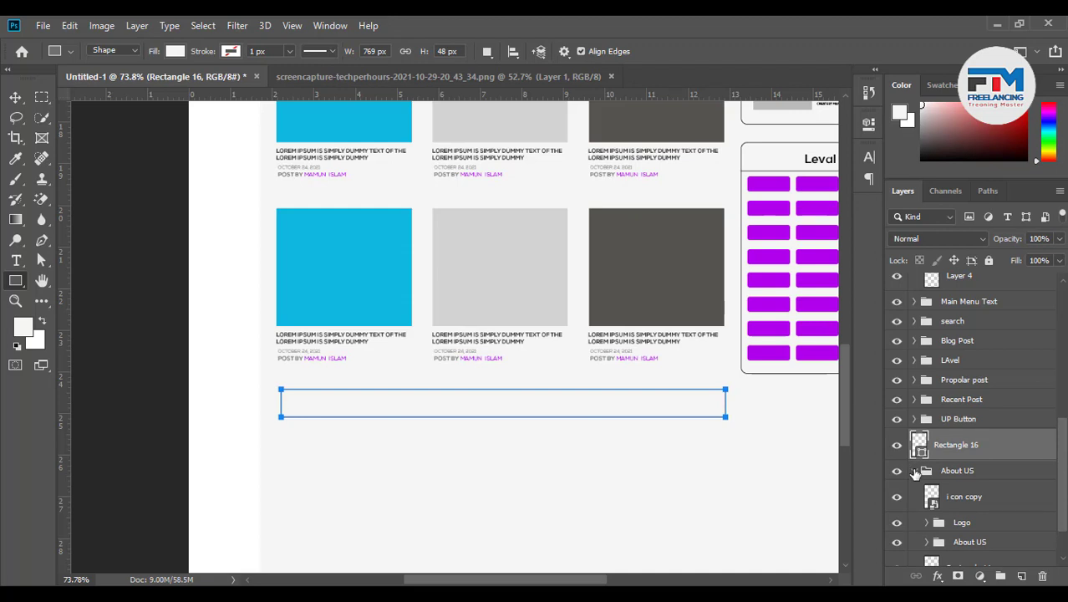
pyautogui.click(915, 472)
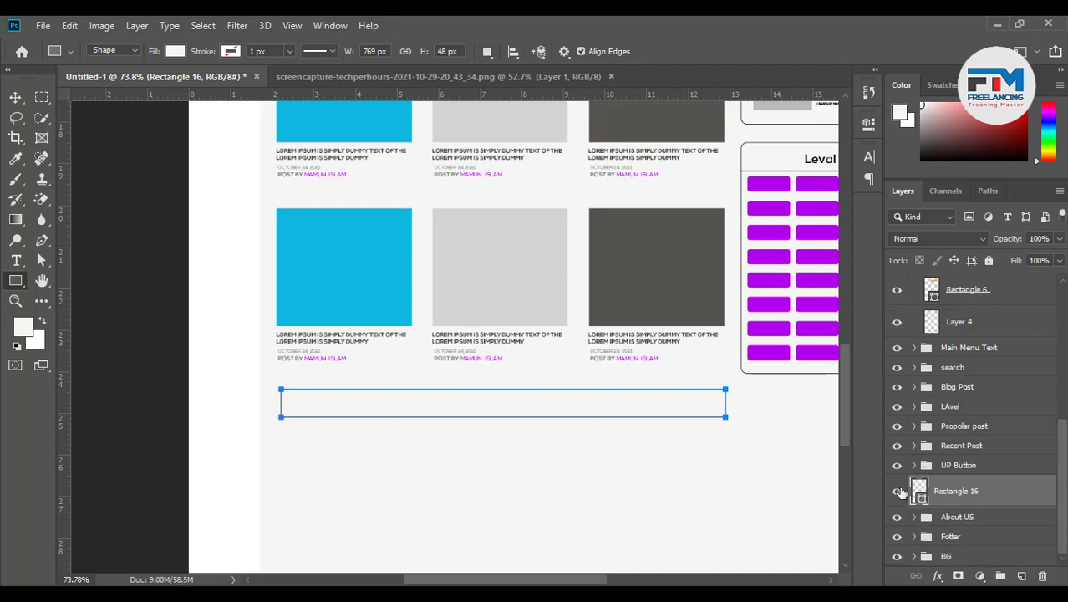
# Fill Rectangle 16 with purple #b000ea sampled from the layout
pyautogui.doubleClick(919, 491)
pyautogui.click(368, 284)
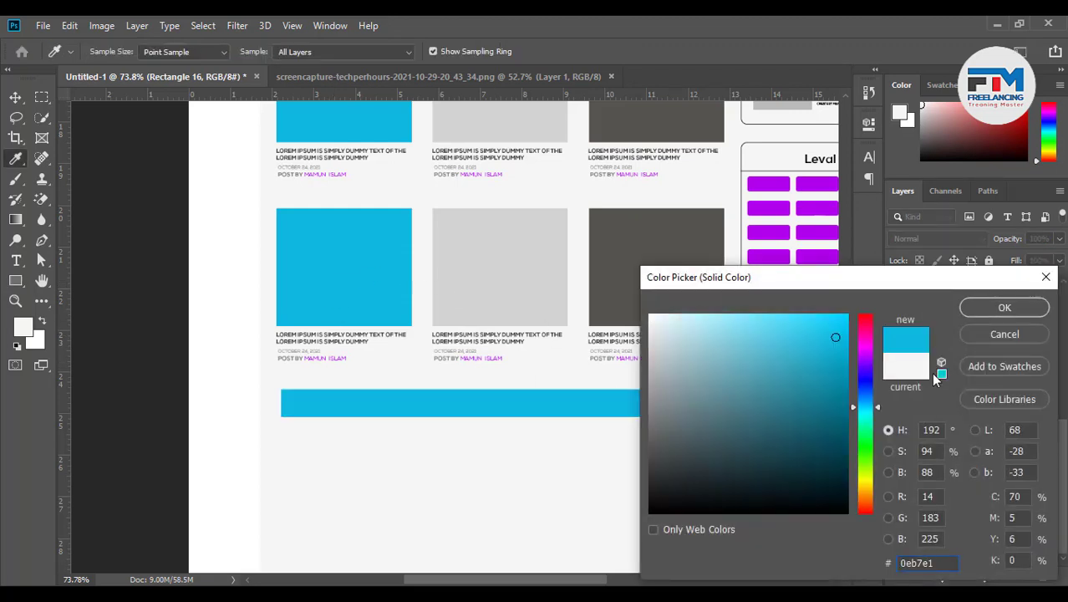
pyautogui.click(780, 256)
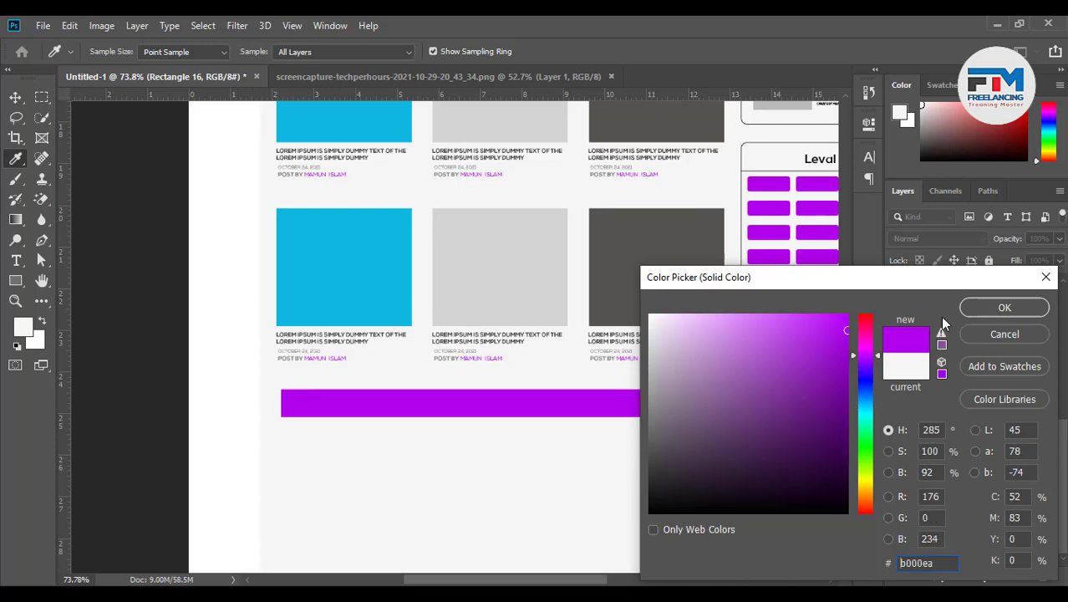
pyautogui.click(995, 309)
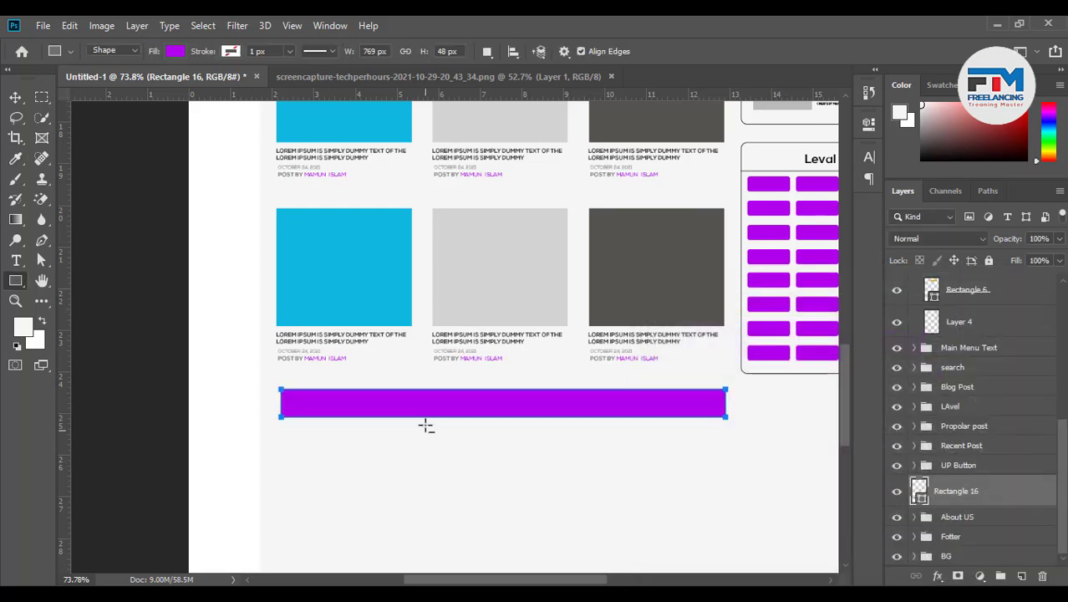
pyautogui.scroll(2, 427, 425)
pyautogui.scroll(1, 427, 425)
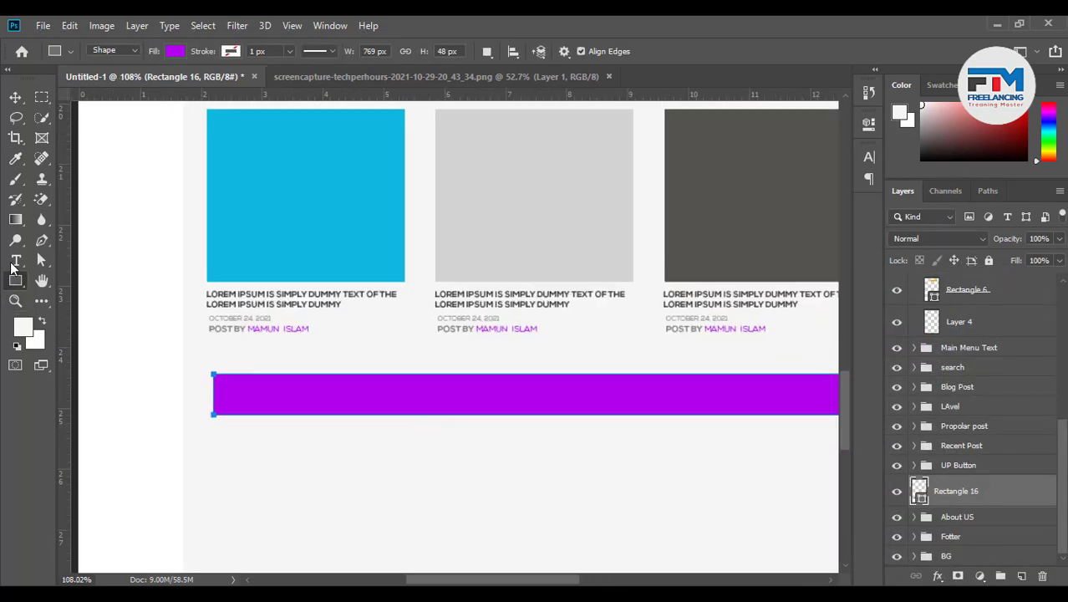
# Type the pagination text '123456789 More' and move it onto the purple bar
pyautogui.click(15, 262)
pyautogui.click(336, 461)
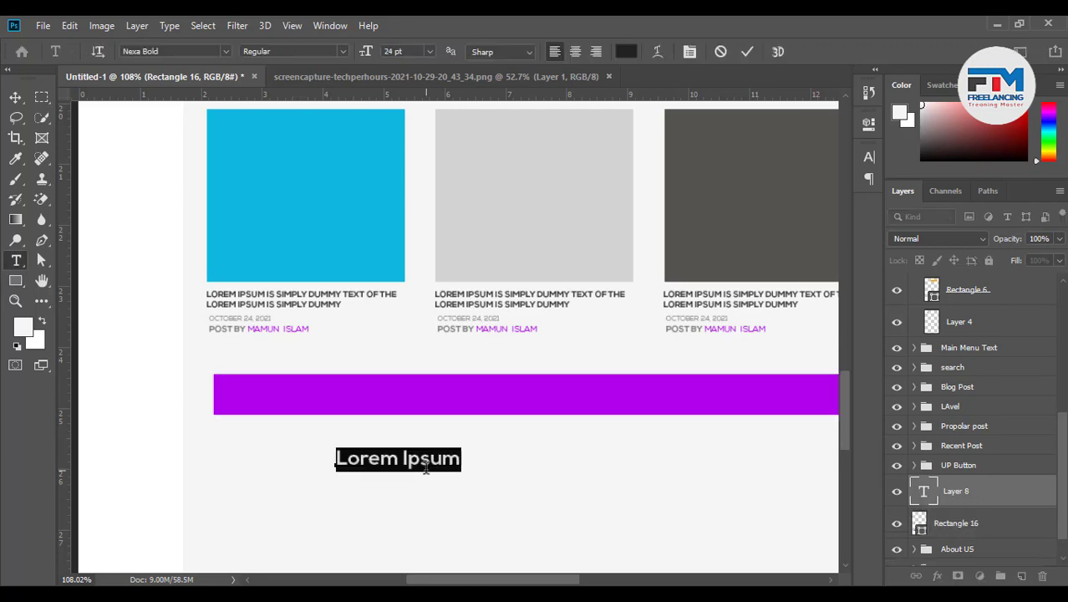
pyautogui.write('1')
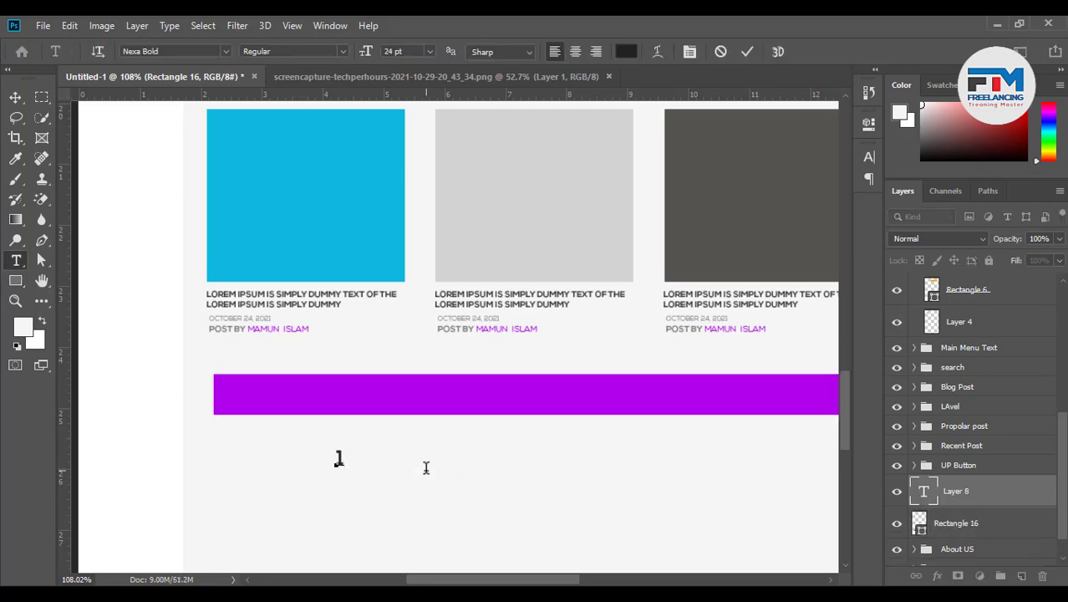
pyautogui.write('22')
pyautogui.write('3')
pyautogui.write('45')
pyautogui.write('6789')
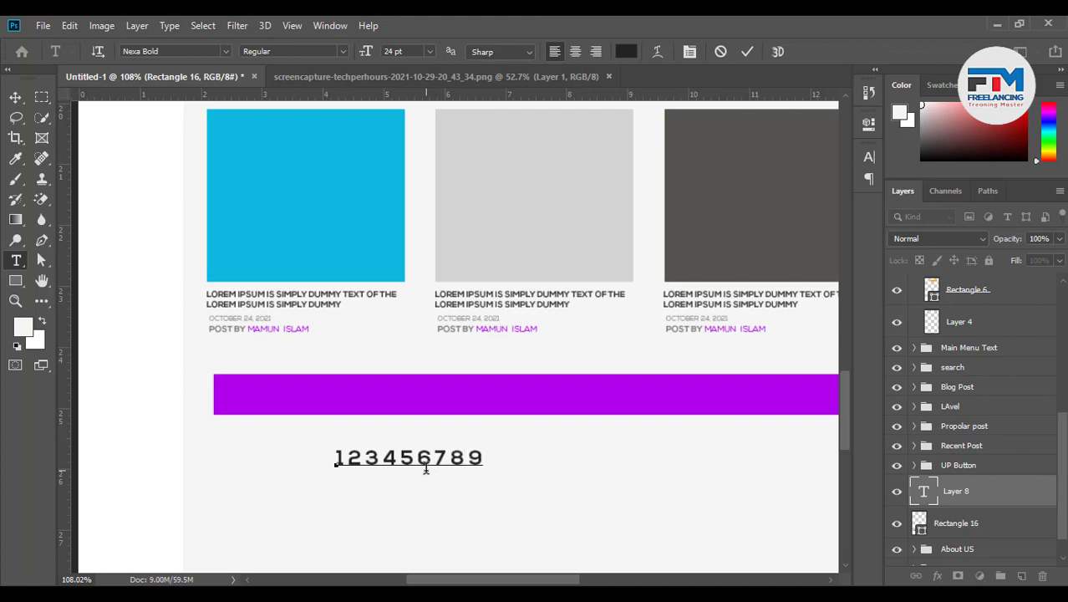
pyautogui.write('More')
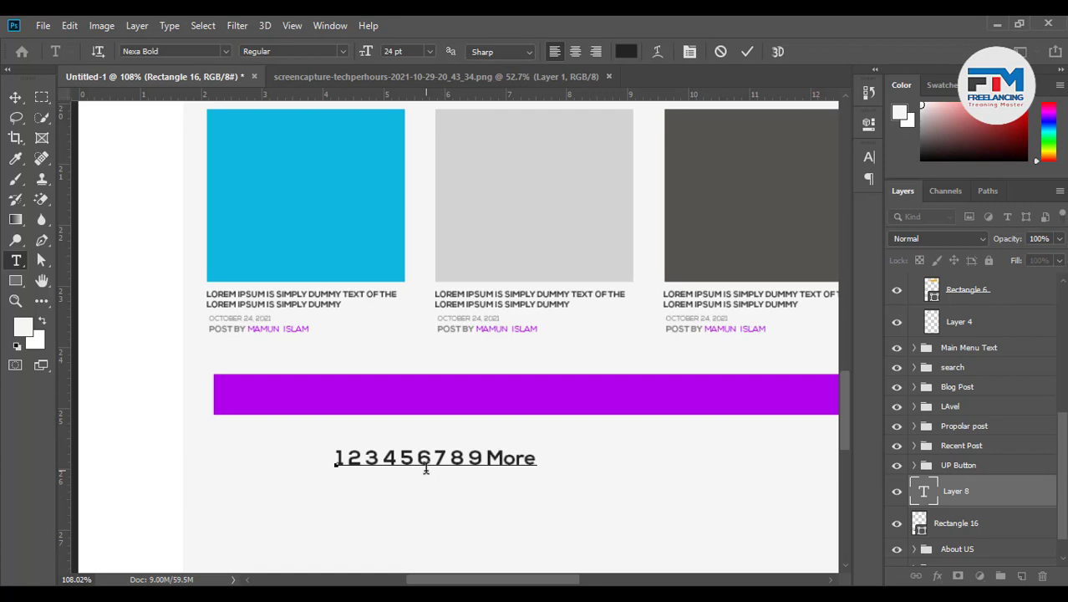
pyautogui.moveTo(448, 493); pyautogui.dragTo(453, 432)
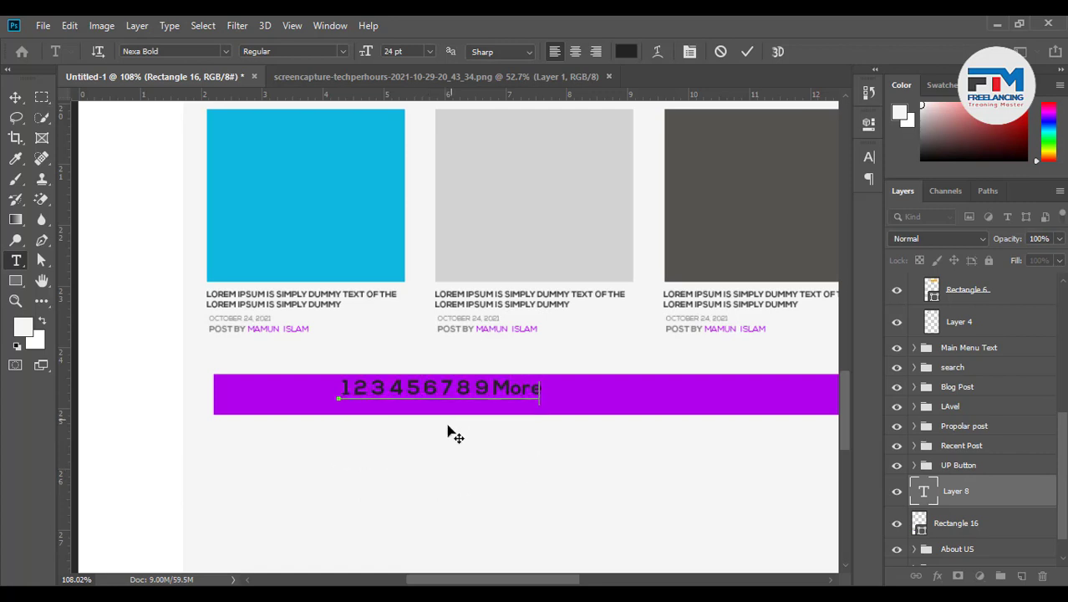
# Make the pagination text white and commit it
pyautogui.moveTo(539, 398); pyautogui.dragTo(280, 397)
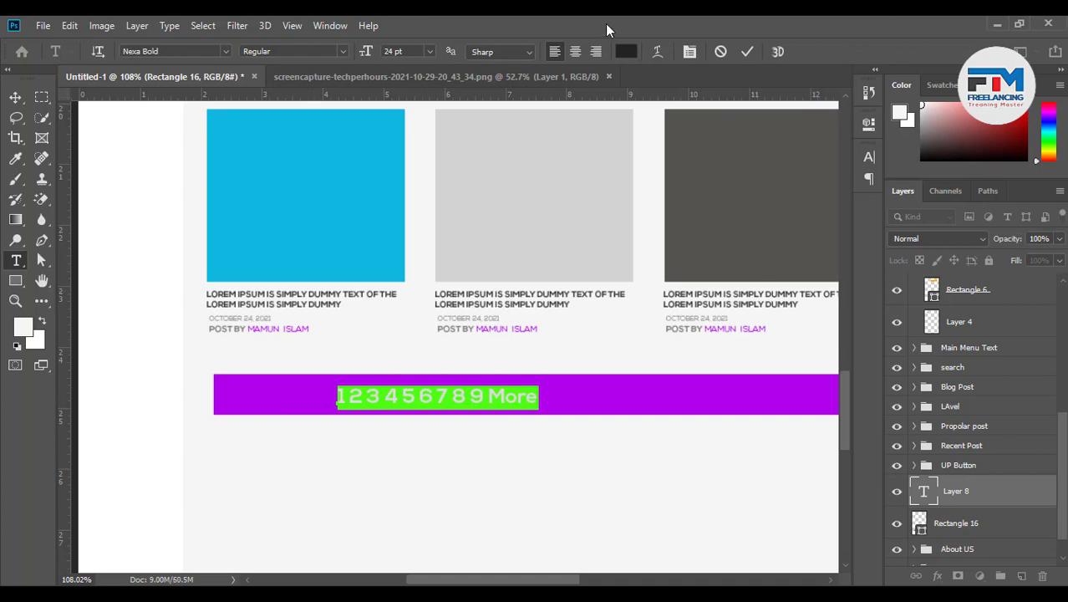
pyautogui.click(621, 52)
pyautogui.moveTo(687, 428); pyautogui.dragTo(650, 314)
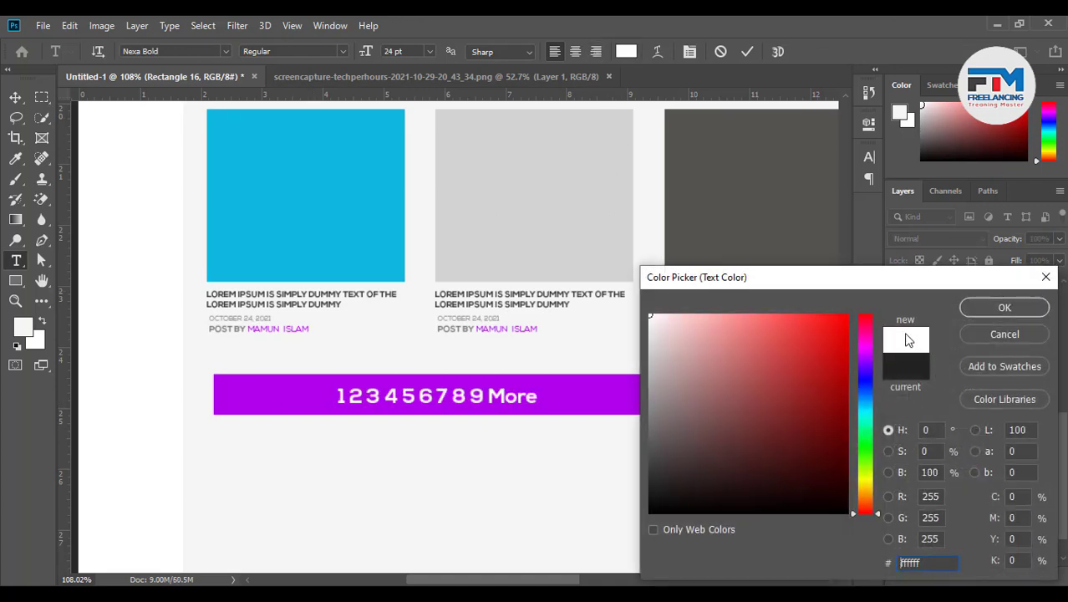
pyautogui.click(984, 309)
pyautogui.click(748, 52)
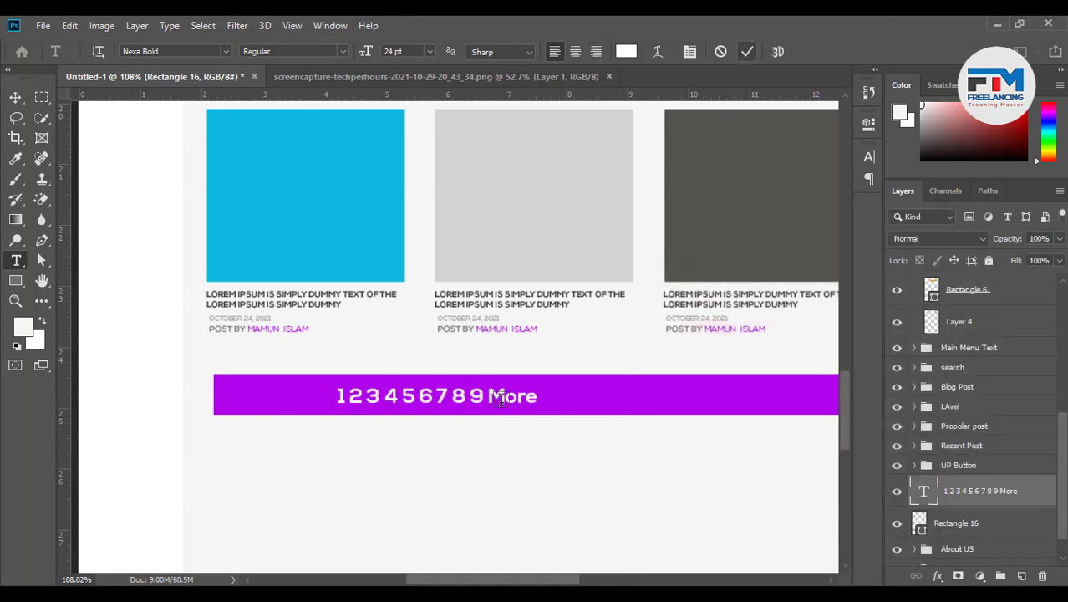
pyautogui.scroll(-5, 382, 427)
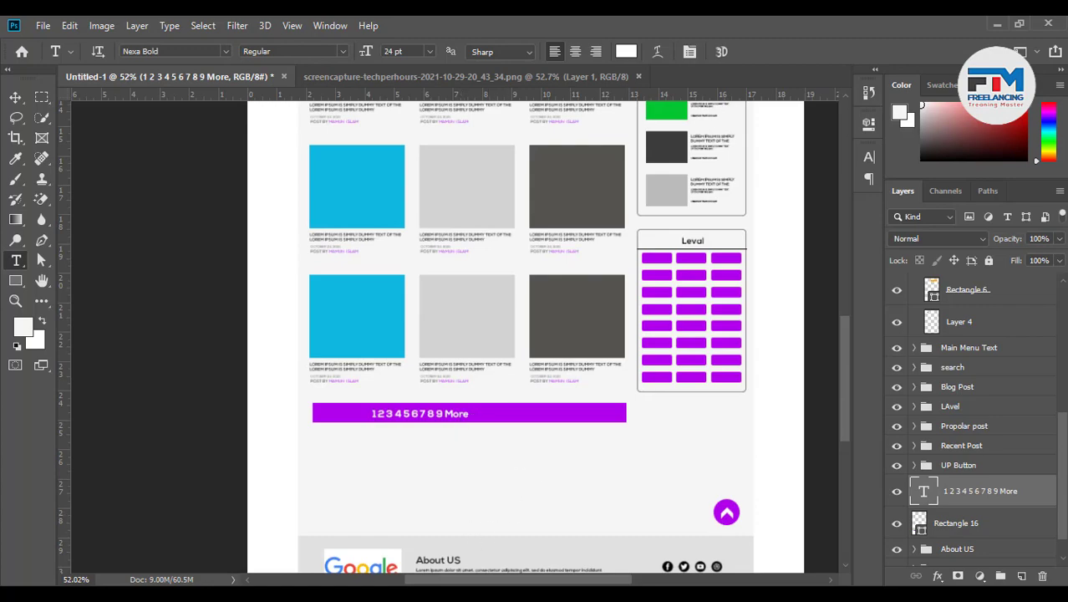
pyautogui.hotkey('alt', 'Tab')
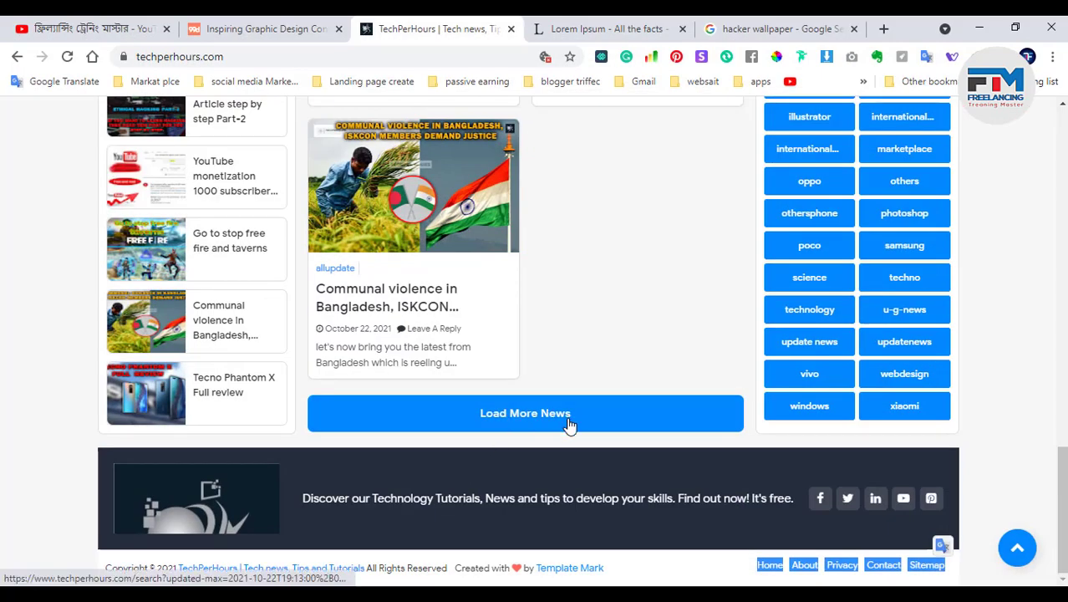
pyautogui.scroll(4, 659, 432)
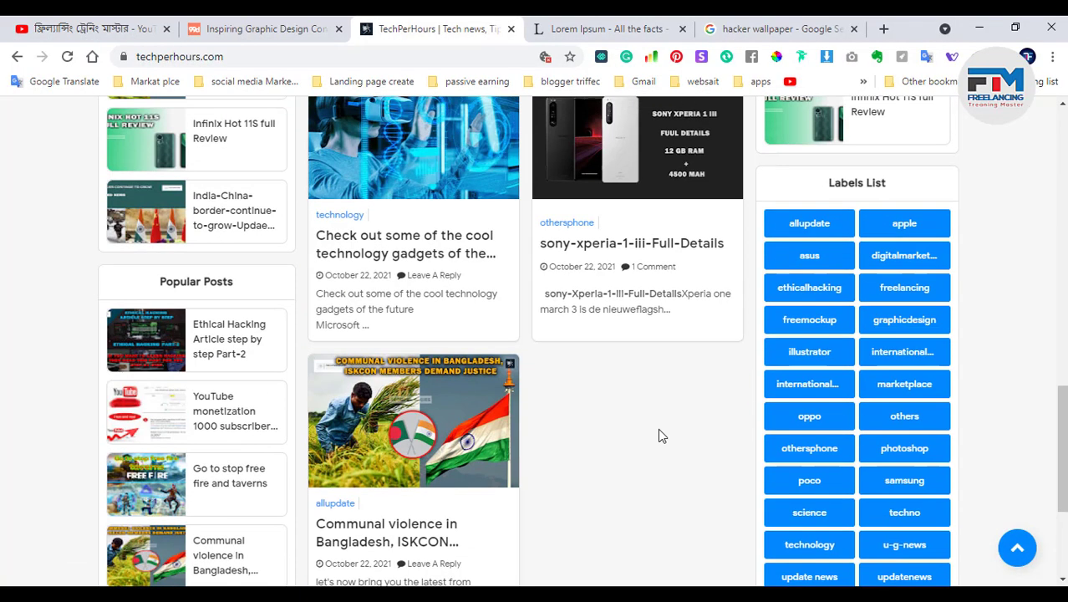
pyautogui.scroll(3, 635, 335)
pyautogui.scroll(-4, 622, 335)
pyautogui.scroll(-3, 623, 375)
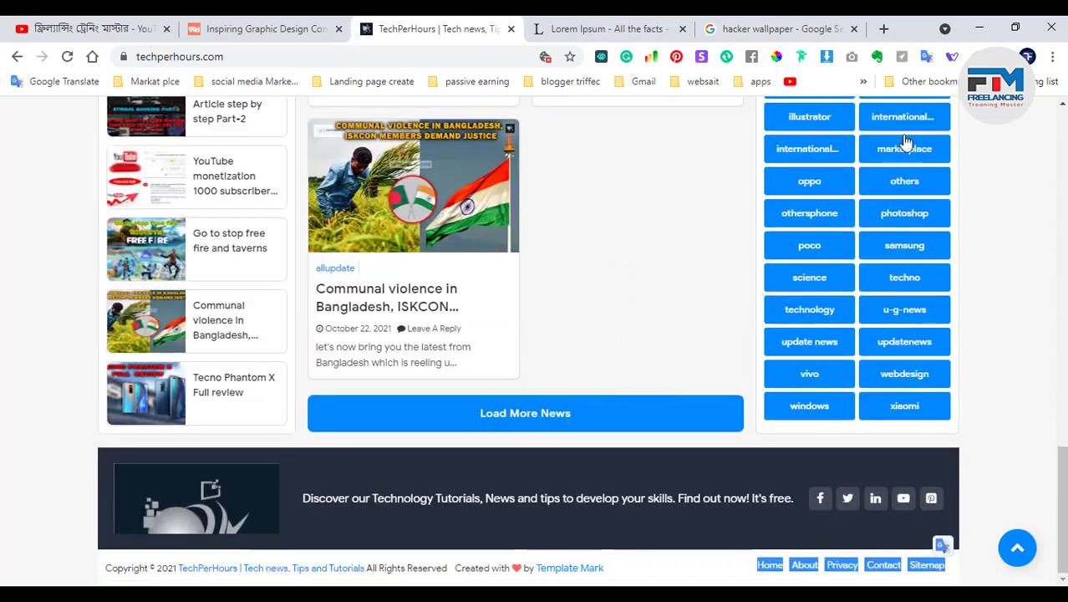
pyautogui.click(979, 28)
# Replace the bar label with 'Lode More News' and centre it horizontally and vertically on the bar
pyautogui.scroll(5, 400, 440)
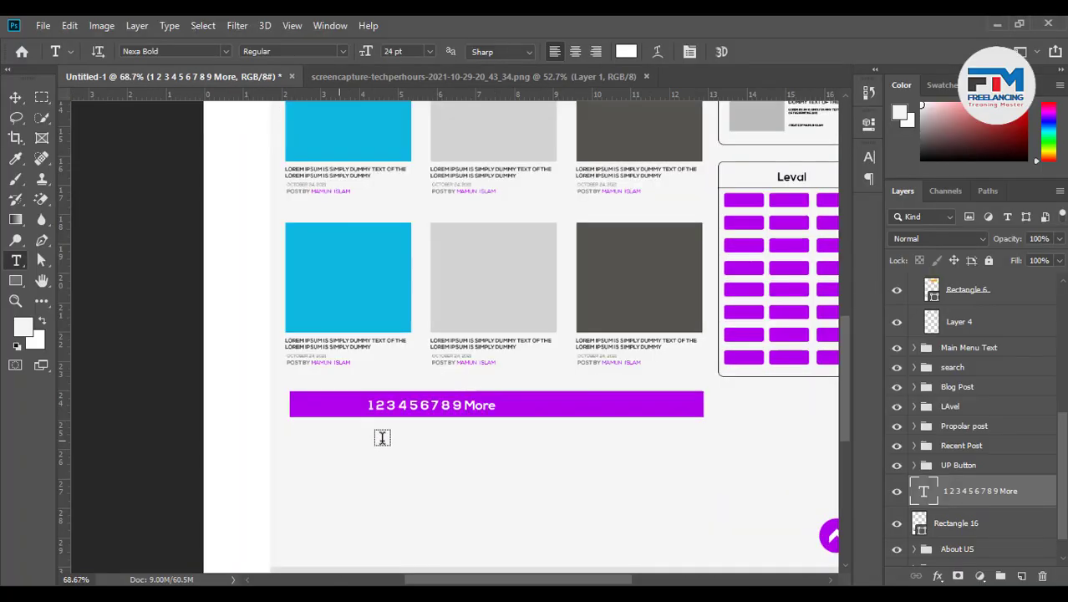
pyautogui.moveTo(511, 398); pyautogui.dragTo(327, 401)
pyautogui.click(338, 401)
pyautogui.hotkey('ctrl', 'a')
pyautogui.write('Lo')
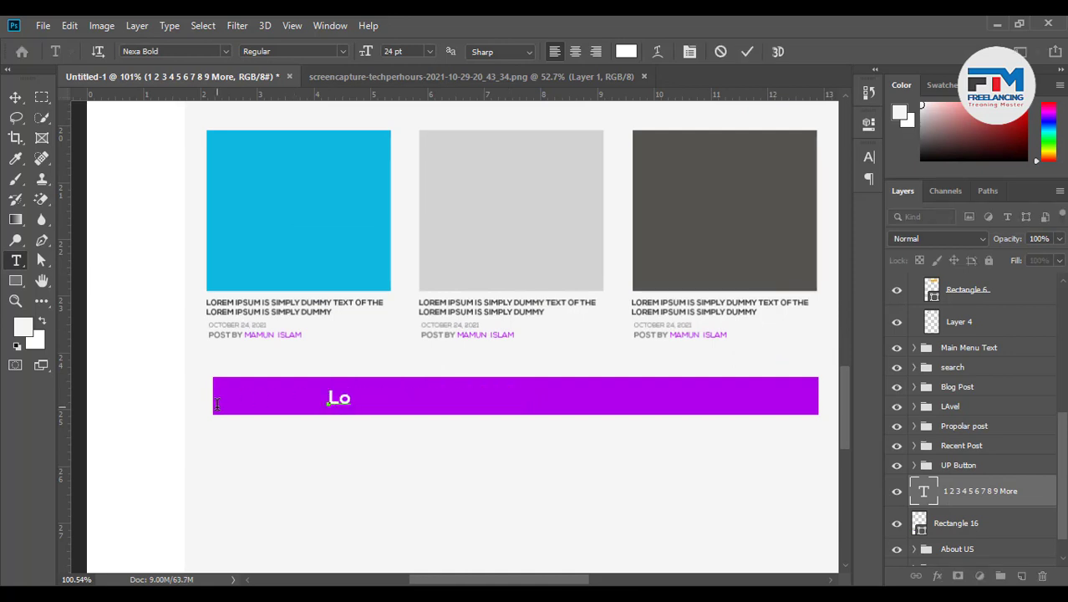
pyautogui.write('de More')
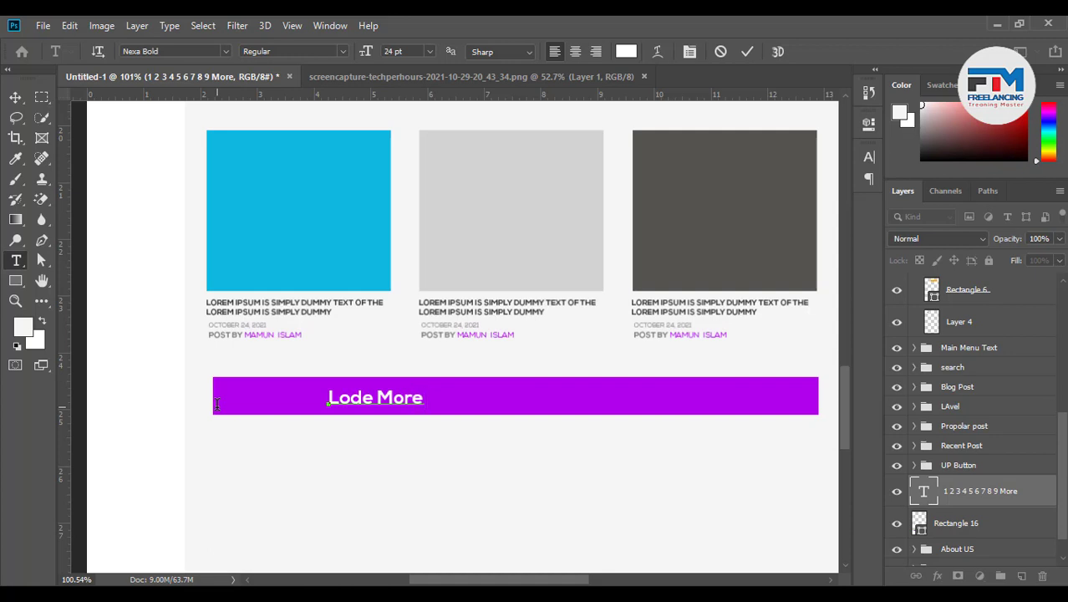
pyautogui.write(' News')
pyautogui.keyDown('ctrl'); pyautogui.click(951, 525); pyautogui.keyUp('ctrl')
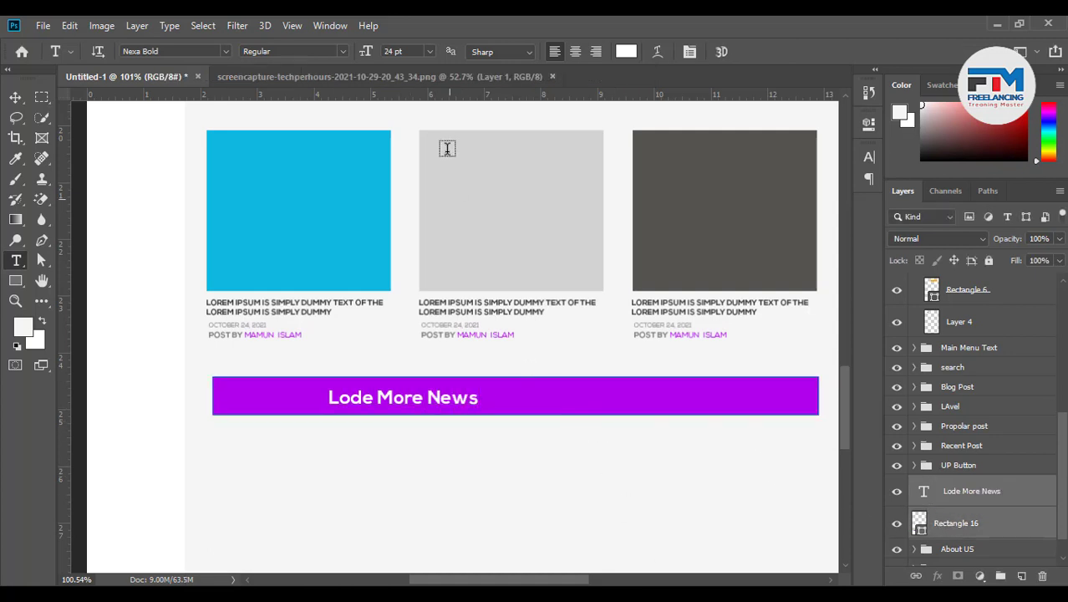
pyautogui.click(15, 97)
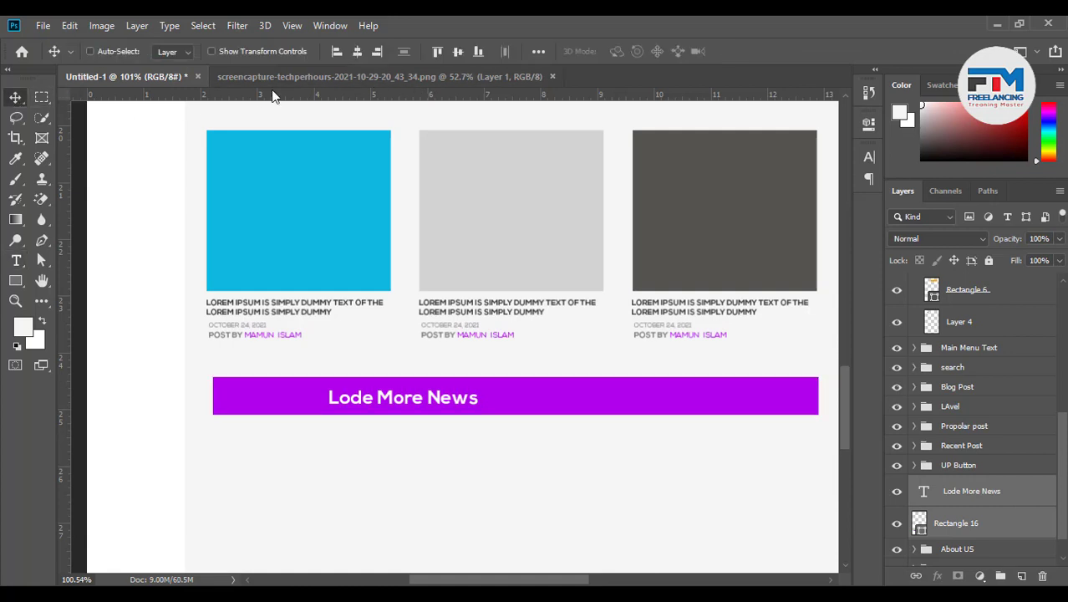
pyautogui.click(357, 51)
pyautogui.click(458, 51)
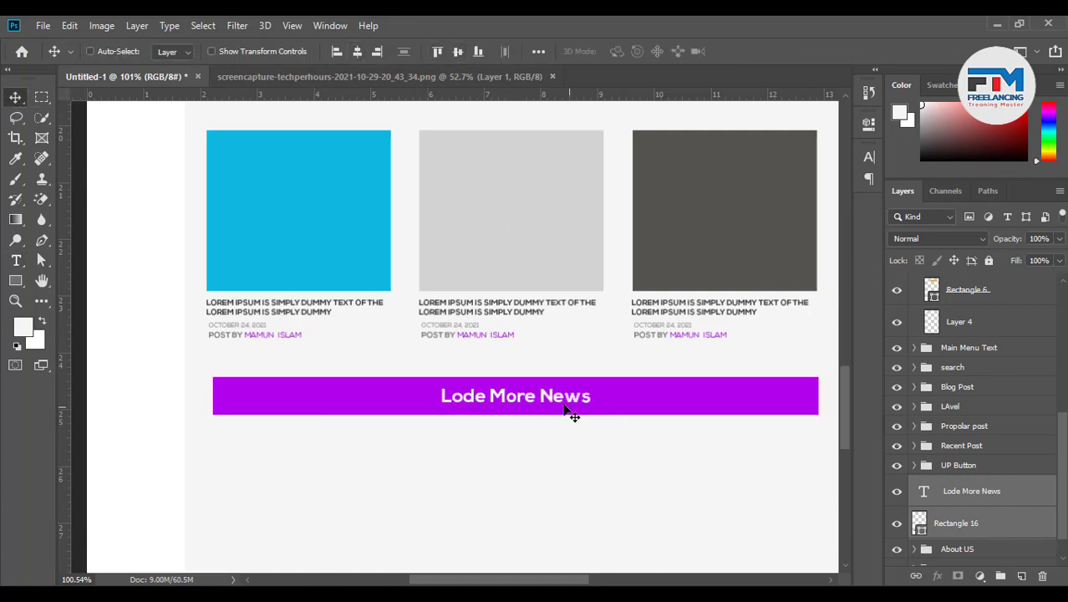
# Turn on All Caps so the label reads LODE MORE NEWS
pyautogui.doubleClick(923, 491)
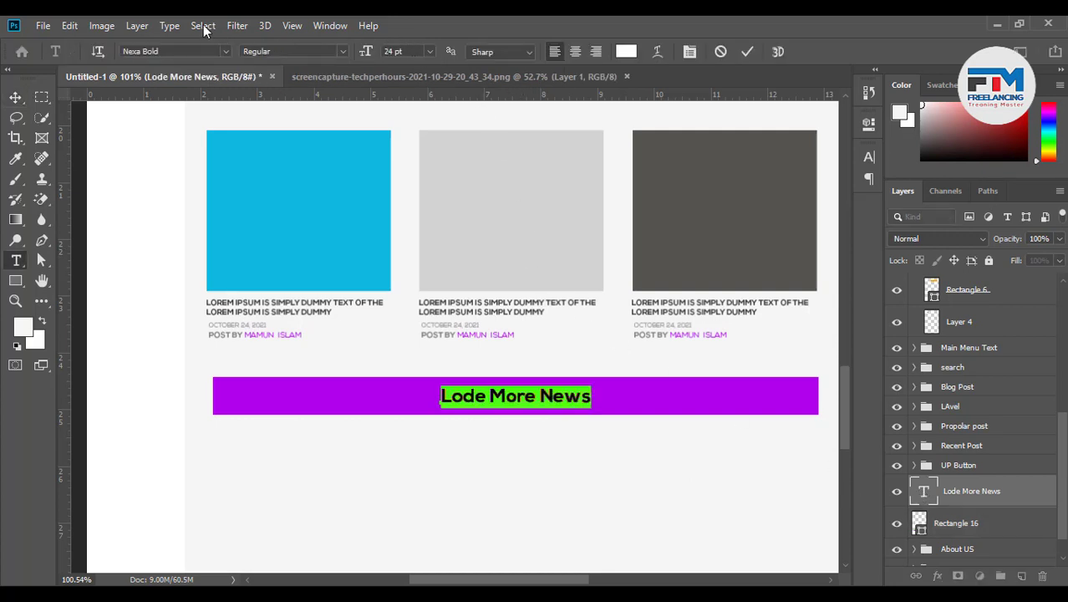
pyautogui.click(689, 51)
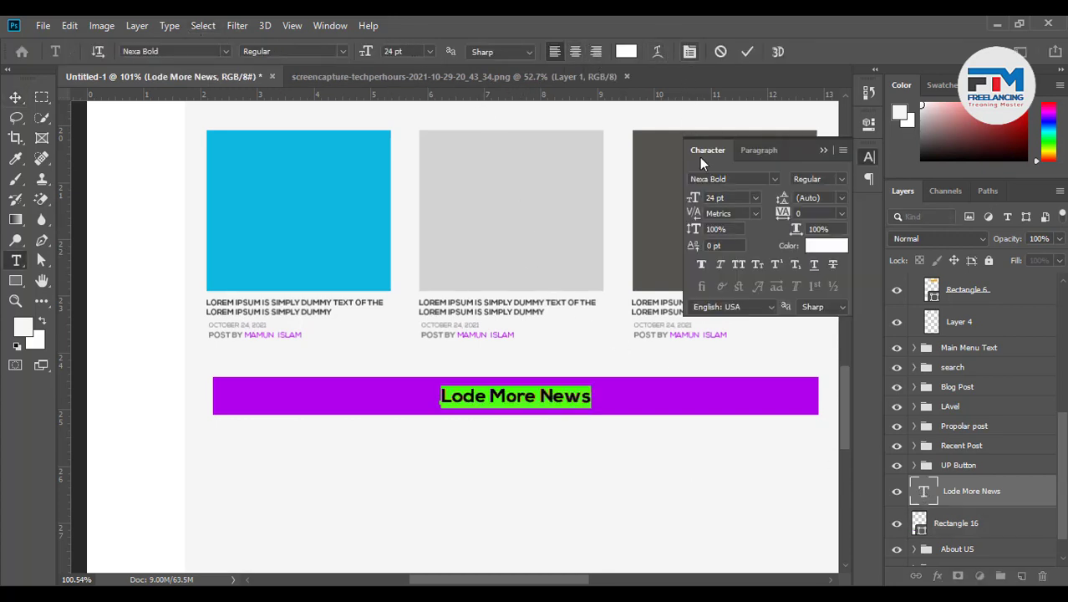
pyautogui.click(741, 265)
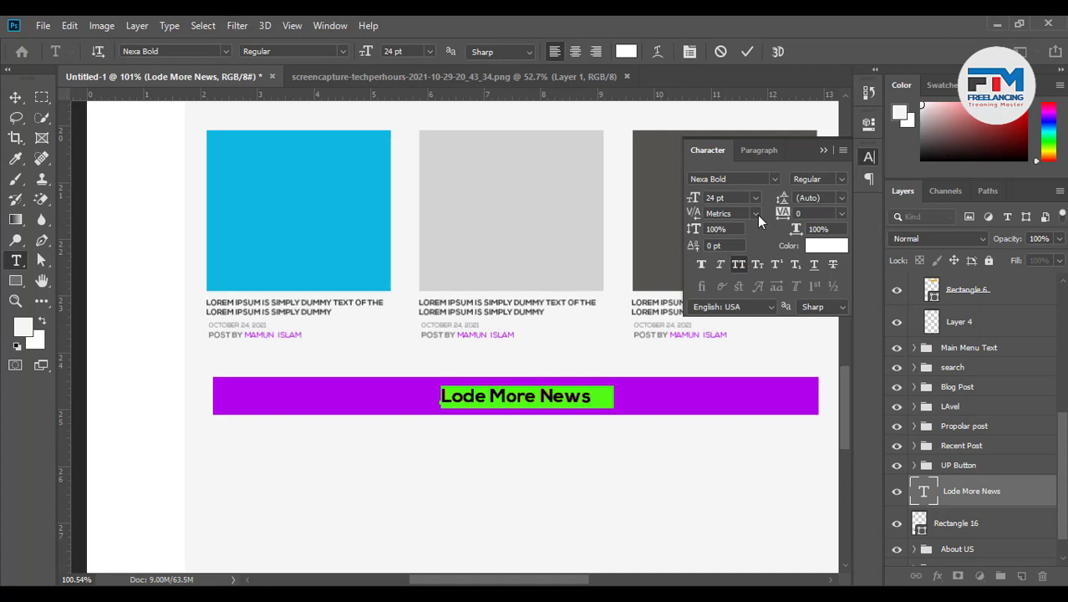
pyautogui.click(823, 151)
pyautogui.click(746, 53)
# Centre the label on Rectangle 16 and group the label and bar together
pyautogui.press('v')
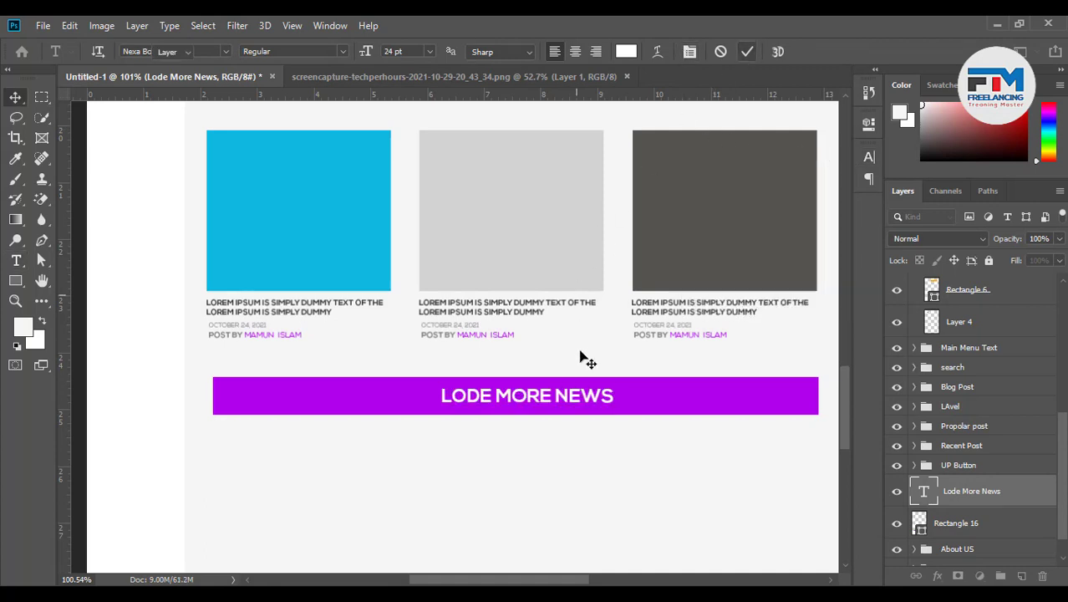
pyautogui.scroll(-2, 548, 418)
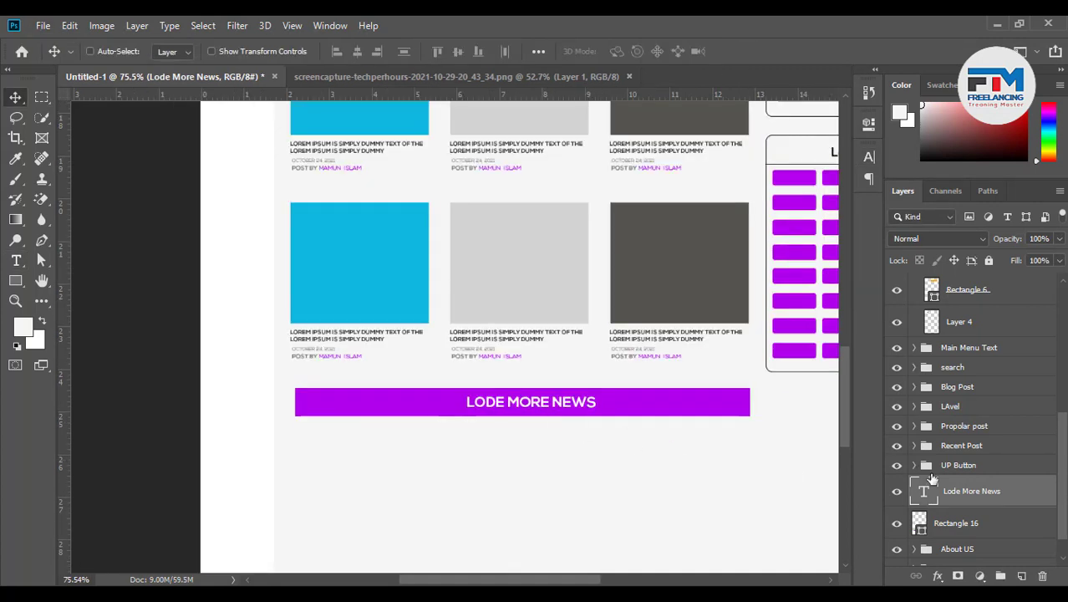
pyautogui.keyDown('shift'); pyautogui.click(947, 523); pyautogui.keyUp('shift')
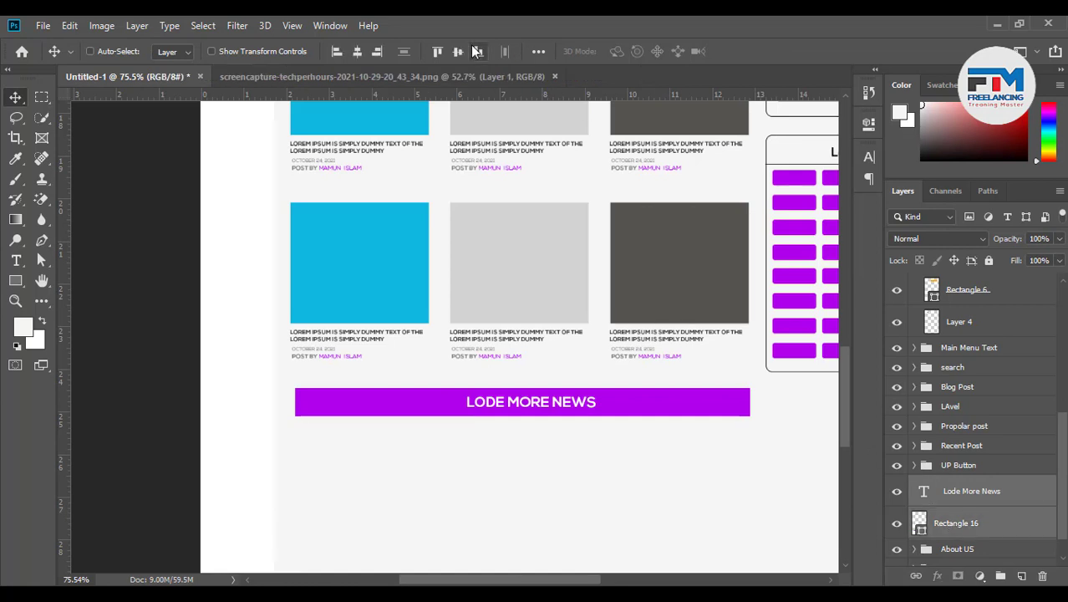
pyautogui.click(357, 51)
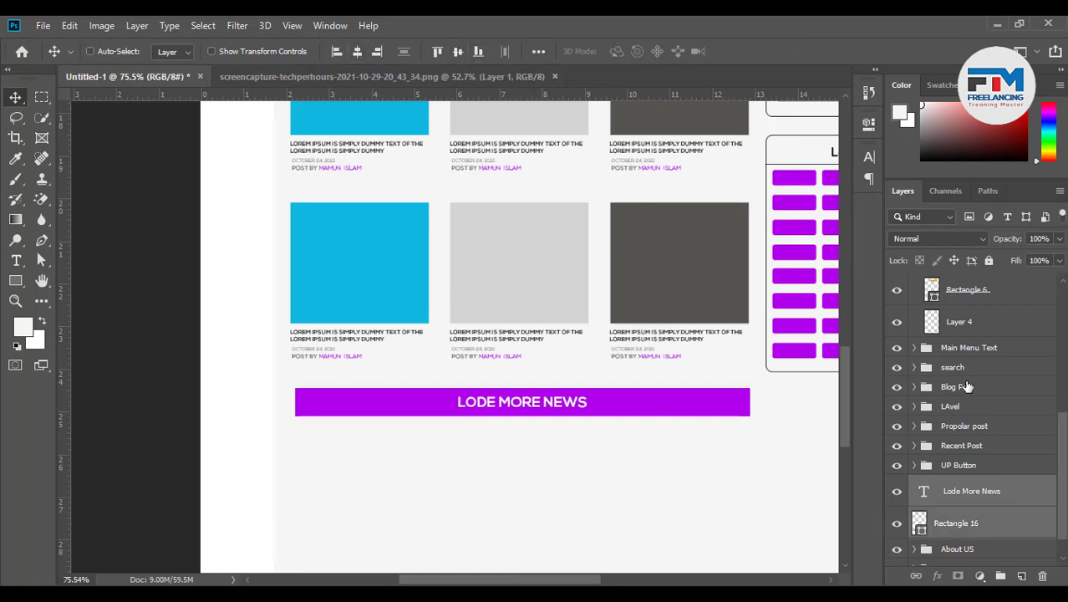
pyautogui.hotkey('ctrl', 'g')
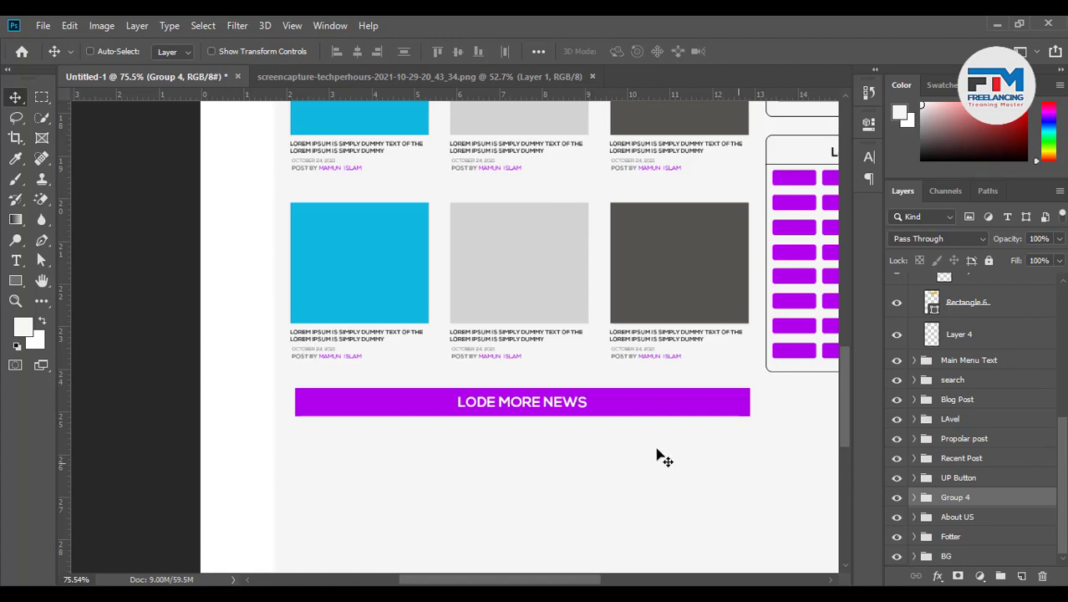
# Round all four corners of Rectangle 16 to a 10 px radius
pyautogui.click(915, 498)
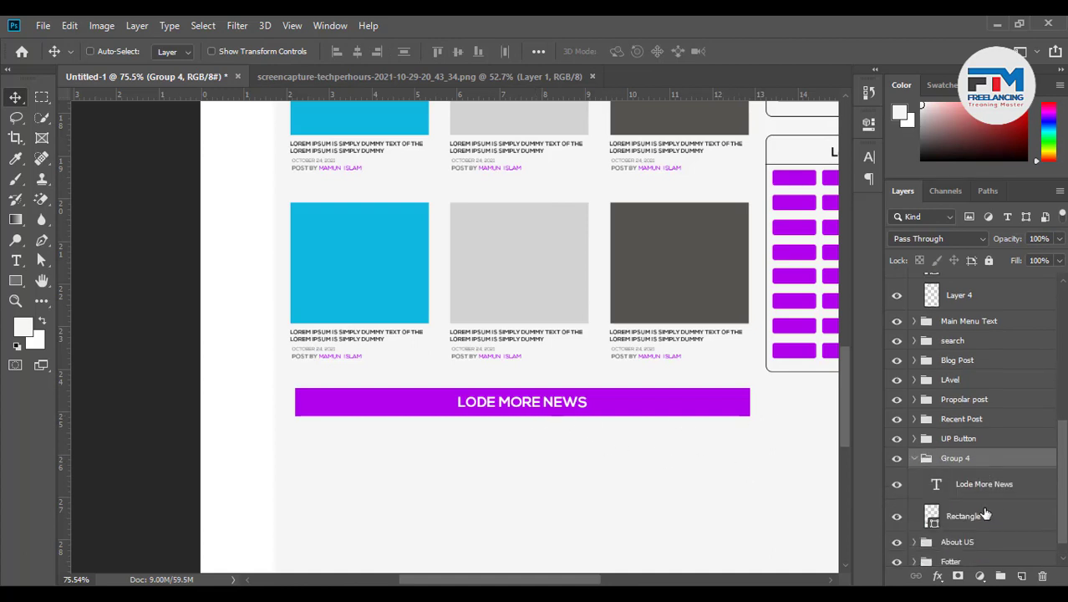
pyautogui.click(983, 516)
pyautogui.click(868, 123)
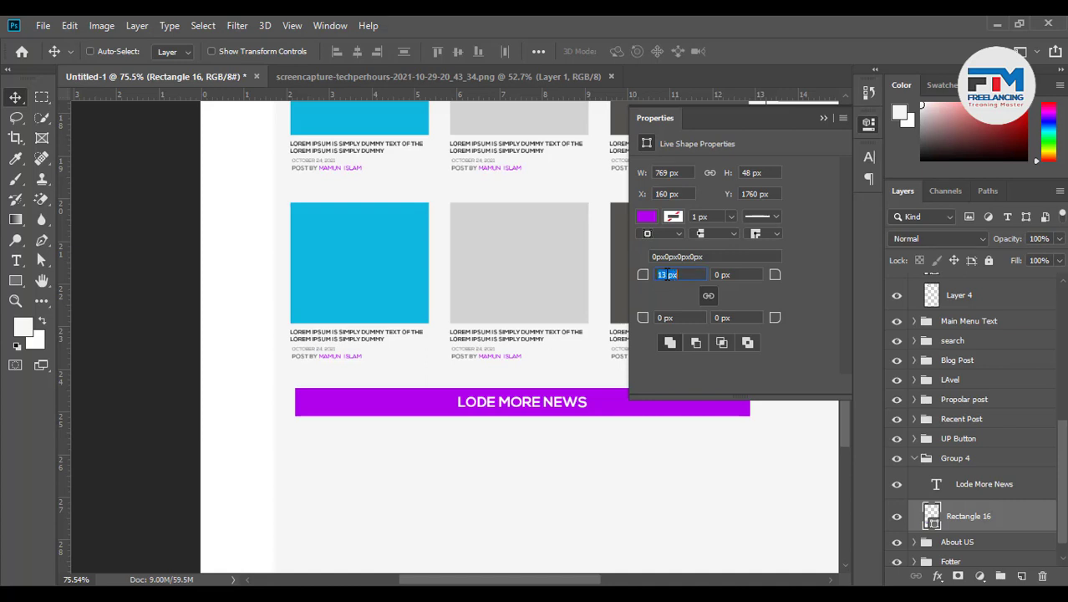
pyautogui.press('Up')
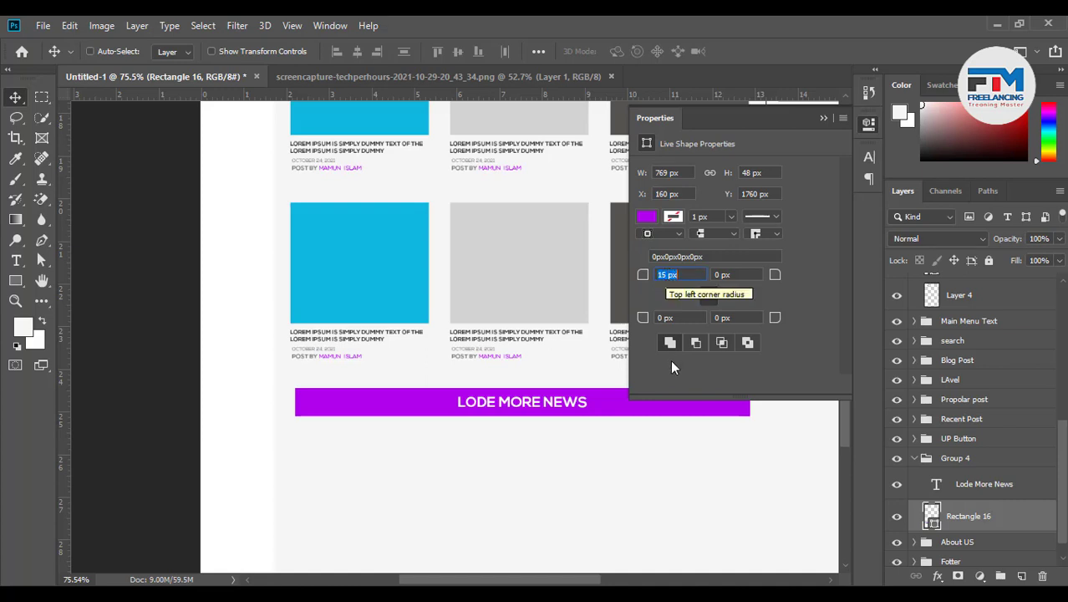
pyautogui.click(681, 317)
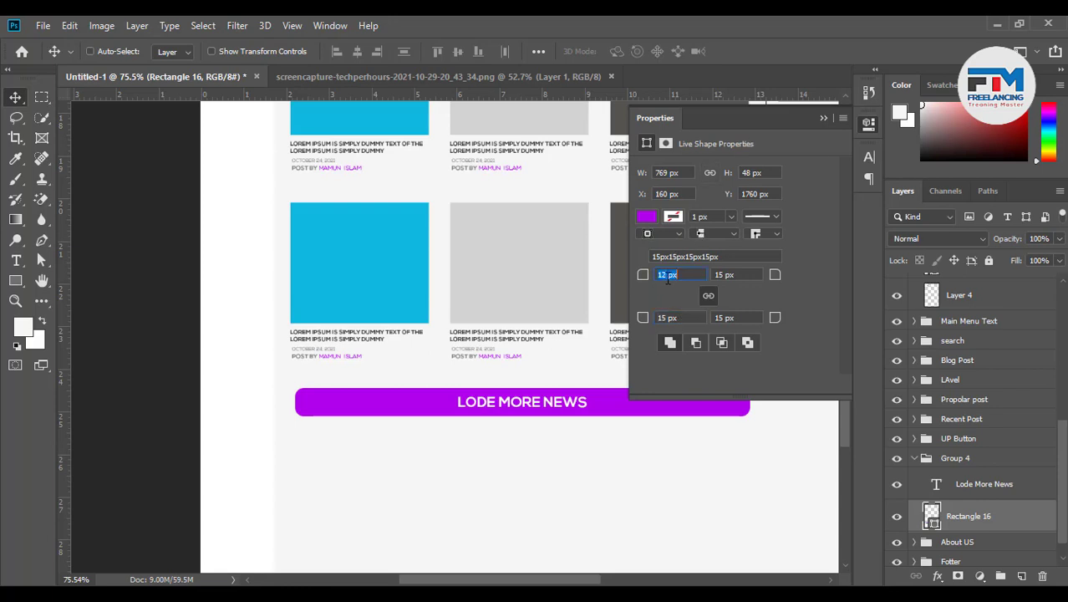
pyautogui.press('Down')
pyautogui.click(667, 318)
pyautogui.click(826, 119)
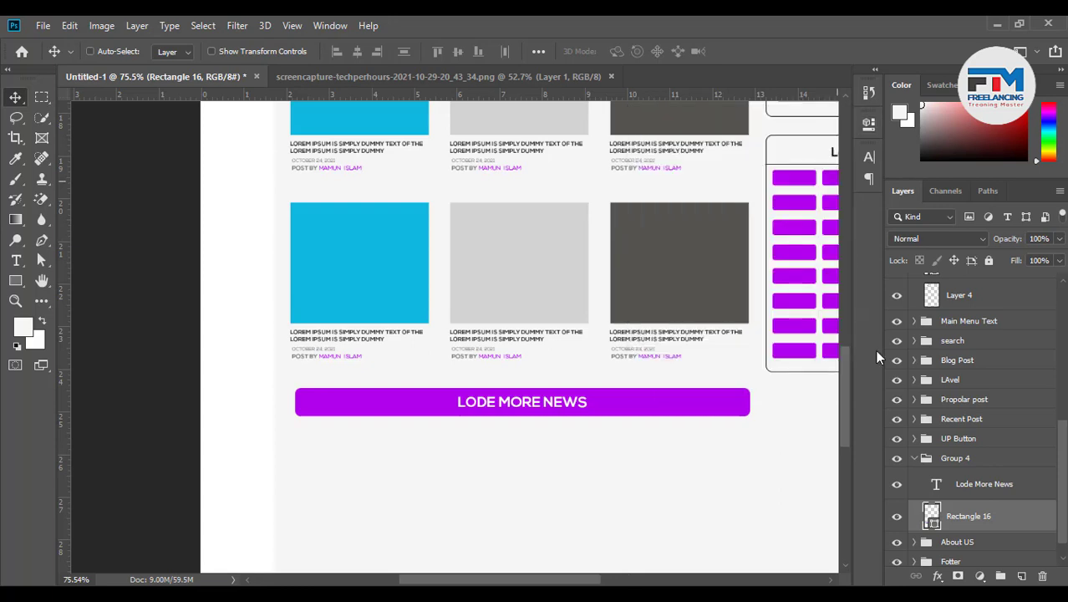
# Collapse Group 4 and rename it 'Lode Option'
pyautogui.click(915, 459)
pyautogui.click(953, 493)
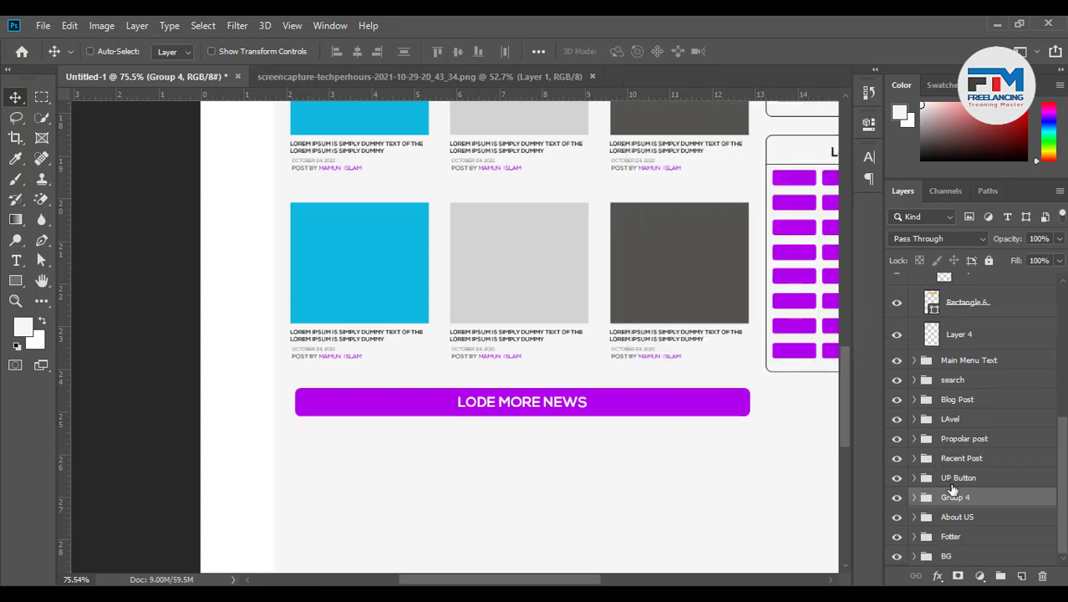
pyautogui.doubleClick(953, 498)
pyautogui.write('U')
pyautogui.write('ode Option')
pyautogui.press('Return')
# Expand the Recent Post group, undoing an accidental post duplicate
pyautogui.scroll(-2, 643, 421)
pyautogui.scroll(-5, 637, 418)
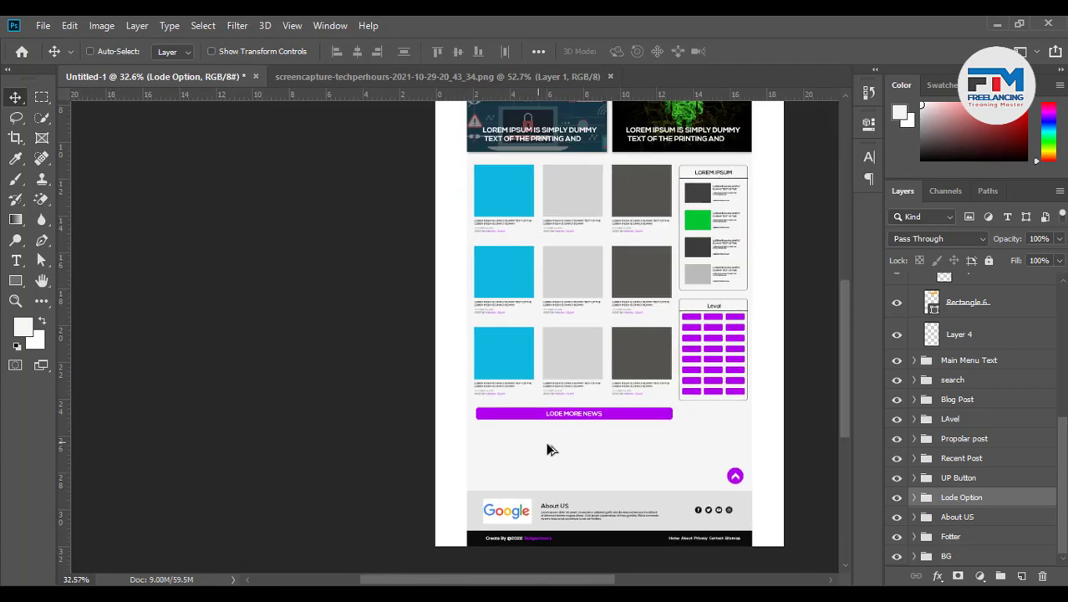
pyautogui.scroll(4, 666, 456)
pyautogui.scroll(-1, 714, 428)
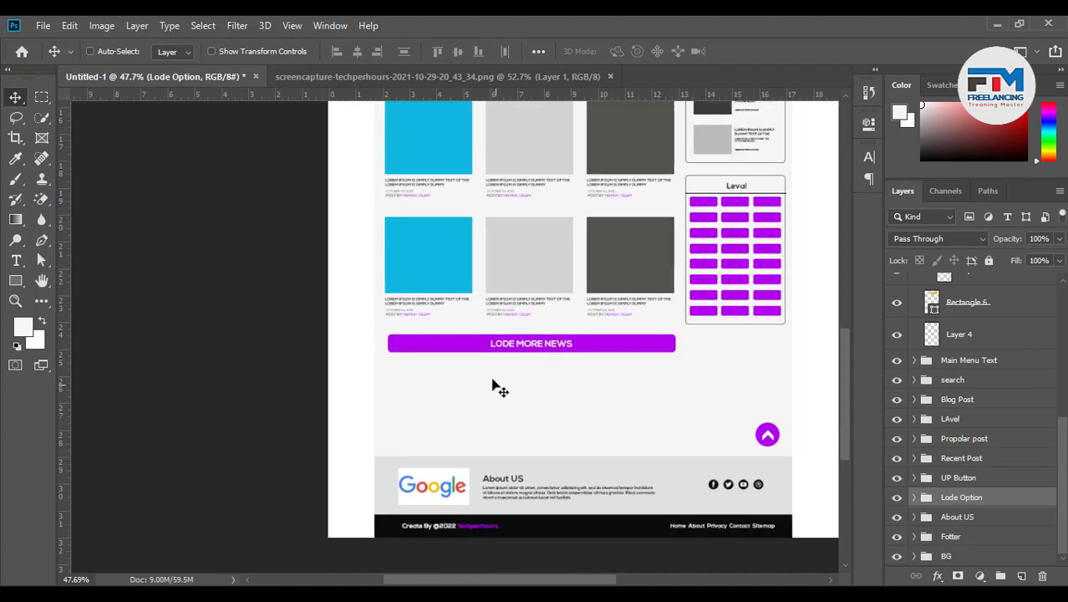
pyautogui.scroll(1, 462, 398)
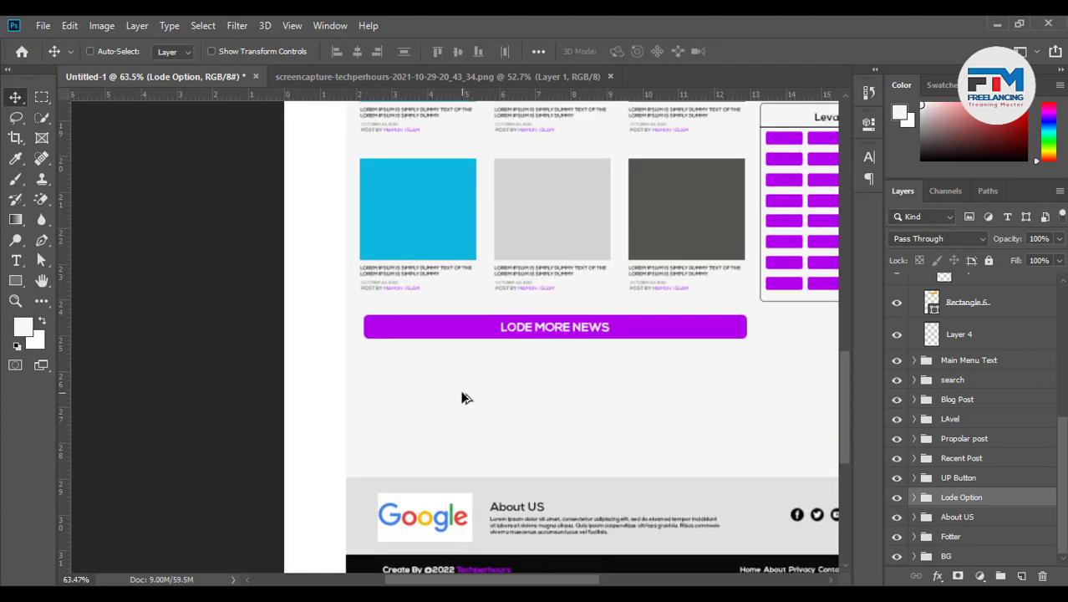
pyautogui.scroll(-1, 417, 418)
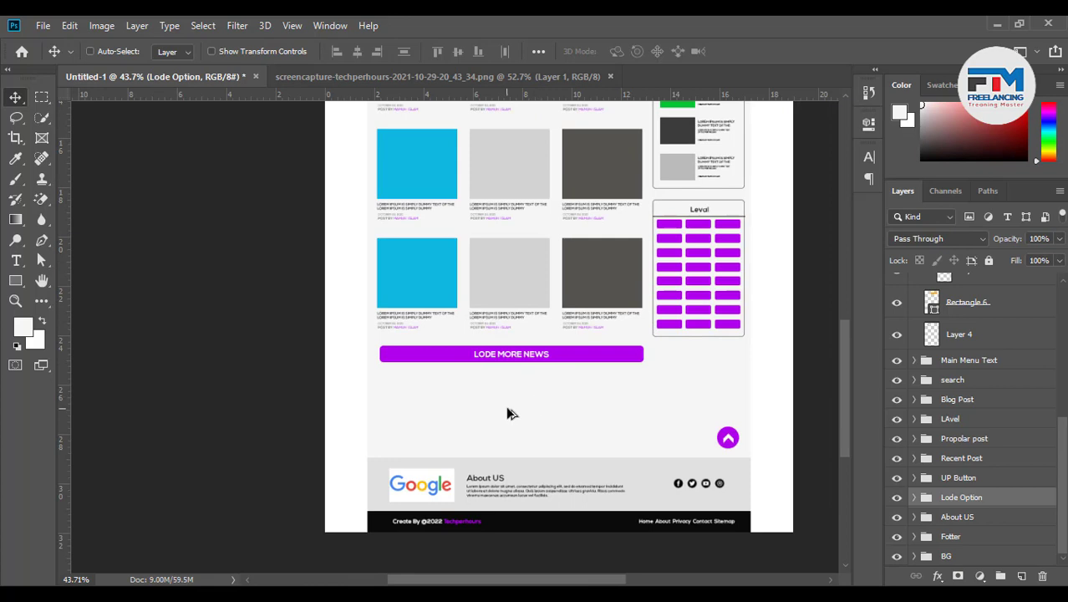
pyautogui.scroll(1, 508, 408)
pyautogui.scroll(1, 509, 409)
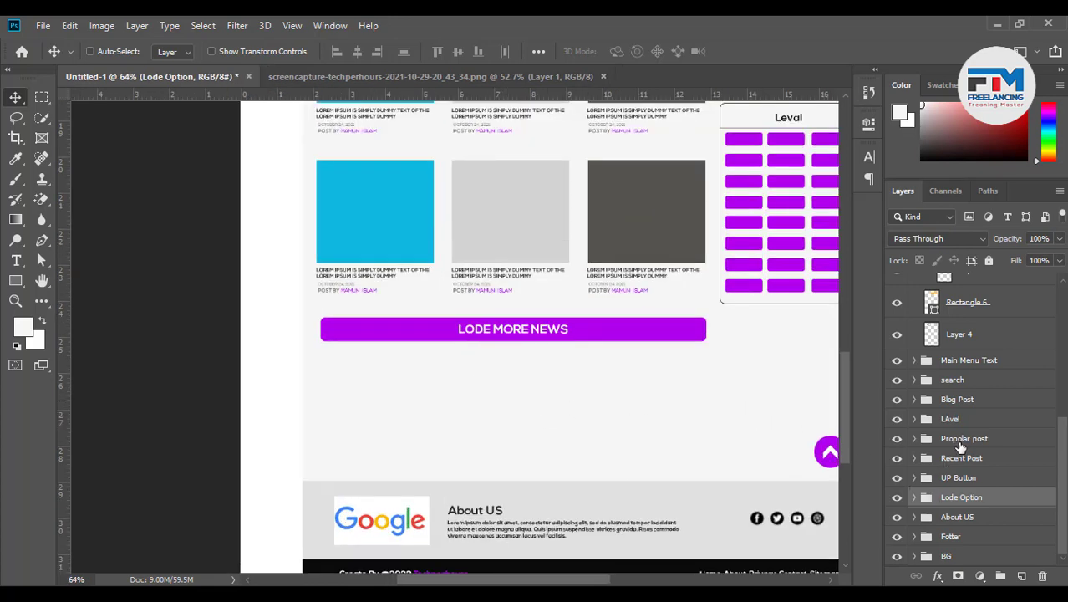
pyautogui.click(914, 458)
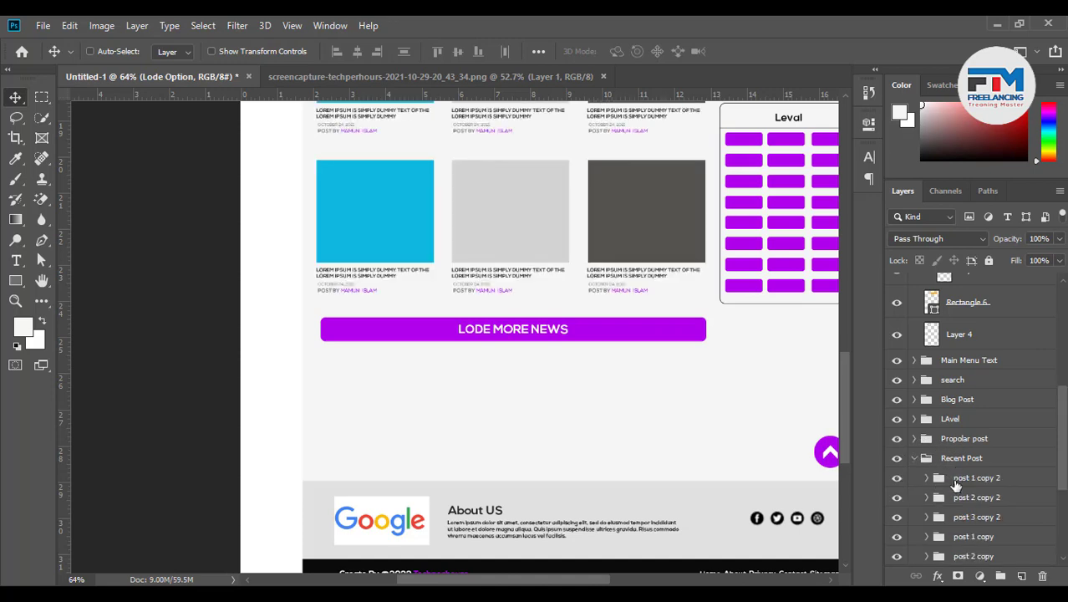
pyautogui.click(954, 480)
pyautogui.moveTo(550, 296); pyautogui.dragTo(511, 524)
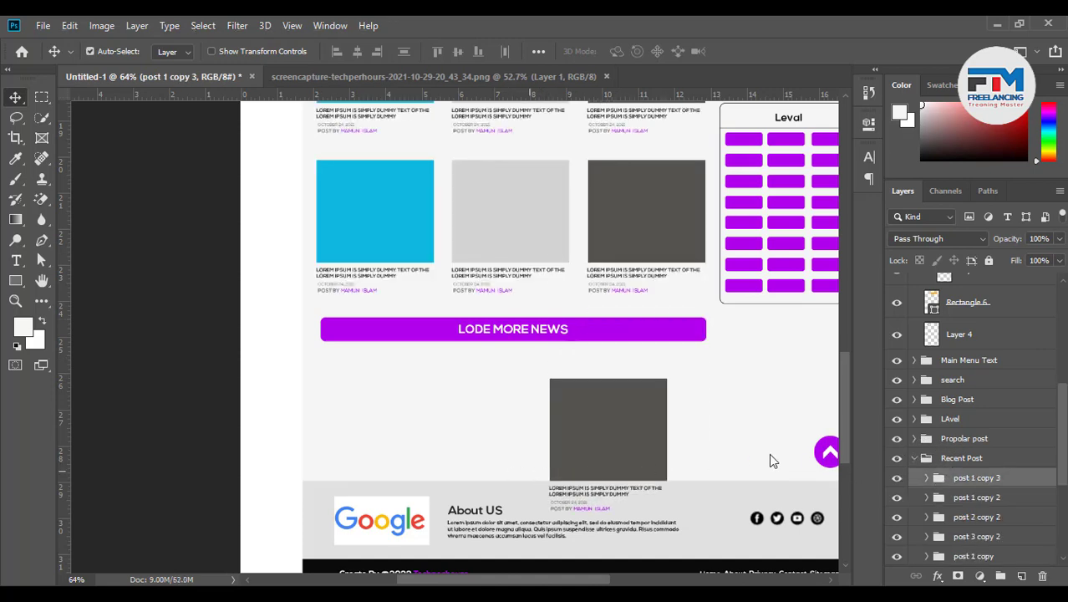
pyautogui.hotkey('ctrl', 'z')
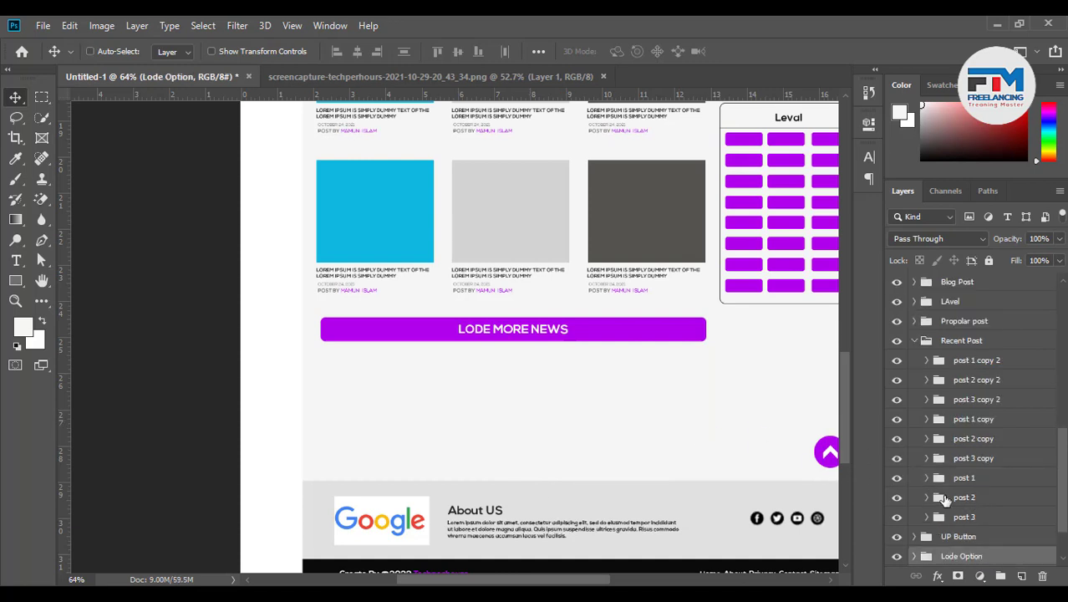
# Select the post 1, post 2 and post 3 layers together
pyautogui.scroll(-1, 975, 517)
pyautogui.scroll(1, 970, 488)
pyautogui.click(969, 478)
pyautogui.keyDown('shift'); pyautogui.click(986, 518); pyautogui.keyUp('shift')
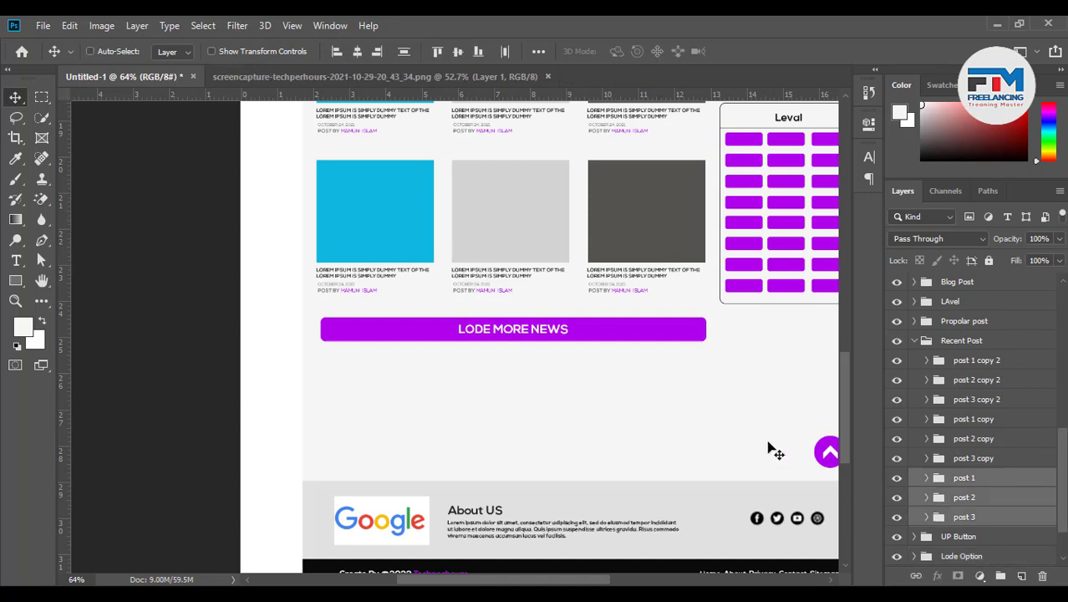
# Copy the three posts below the LODE MORE NEWS button and shrink the row to about 42%
pyautogui.moveTo(573, 485); pyautogui.dragTo(578, 439)
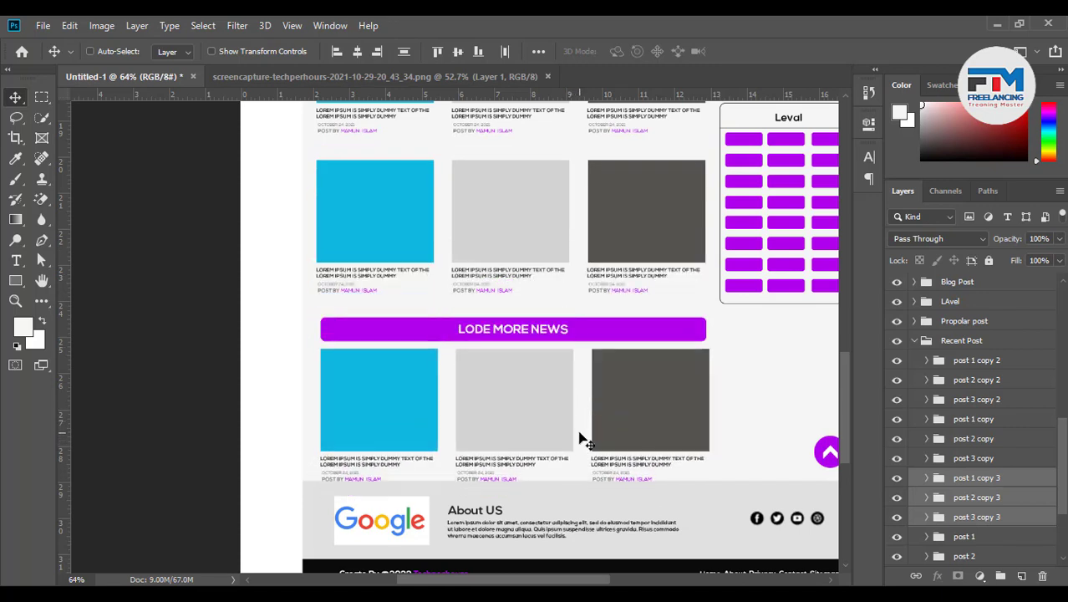
pyautogui.hotkey('ctrl', 't')
pyautogui.moveTo(707, 480); pyautogui.dragTo(634, 447)
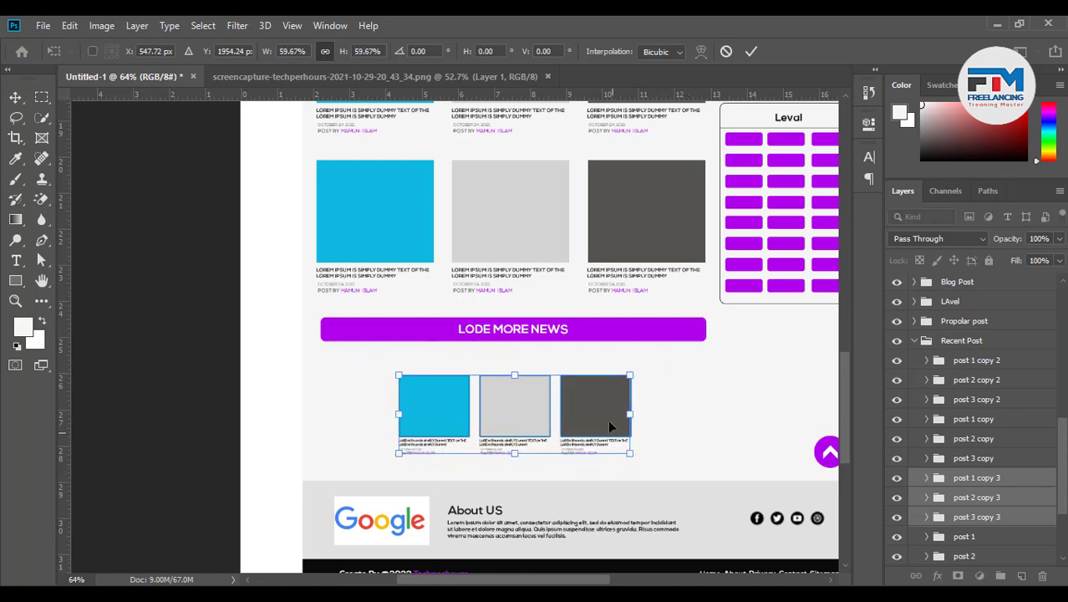
pyautogui.moveTo(545, 415); pyautogui.dragTo(388, 430)
pyautogui.scroll(4, 388, 430)
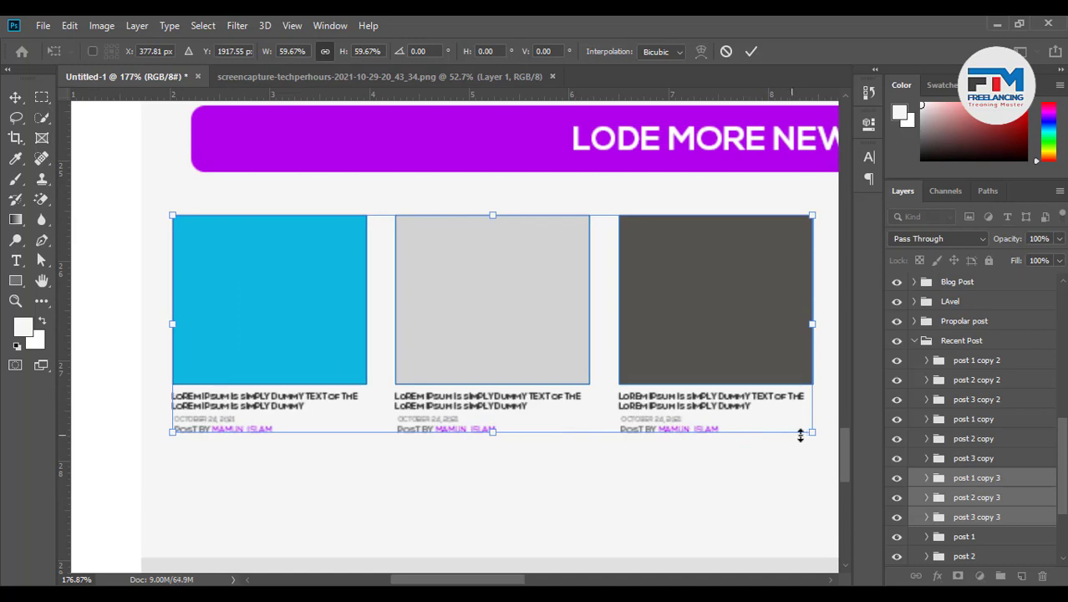
pyautogui.moveTo(811, 433); pyautogui.dragTo(720, 411)
pyautogui.scroll(-5, 342, 415)
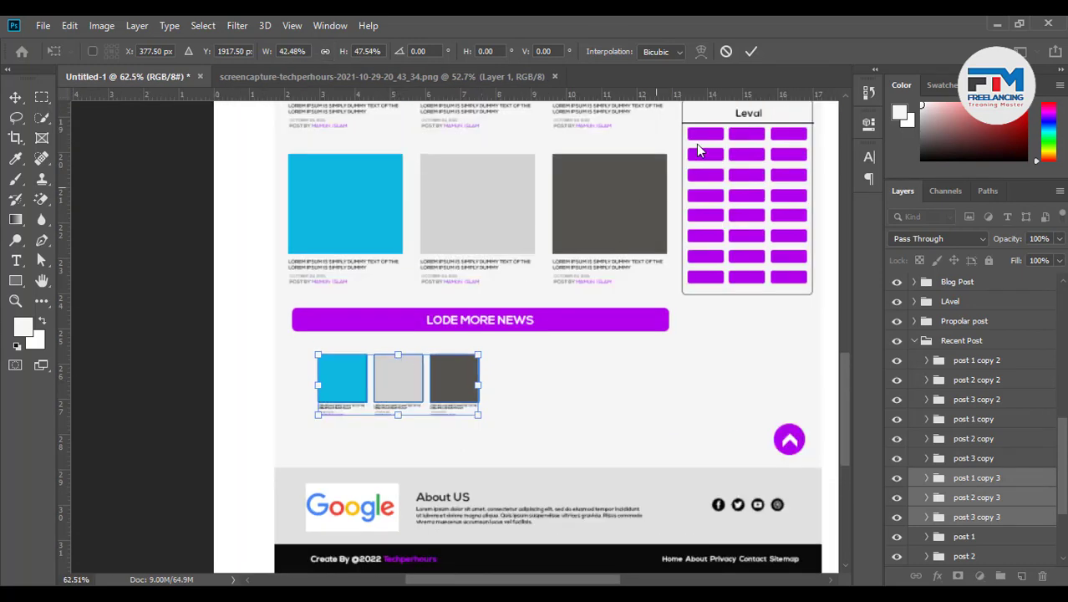
pyautogui.click(750, 51)
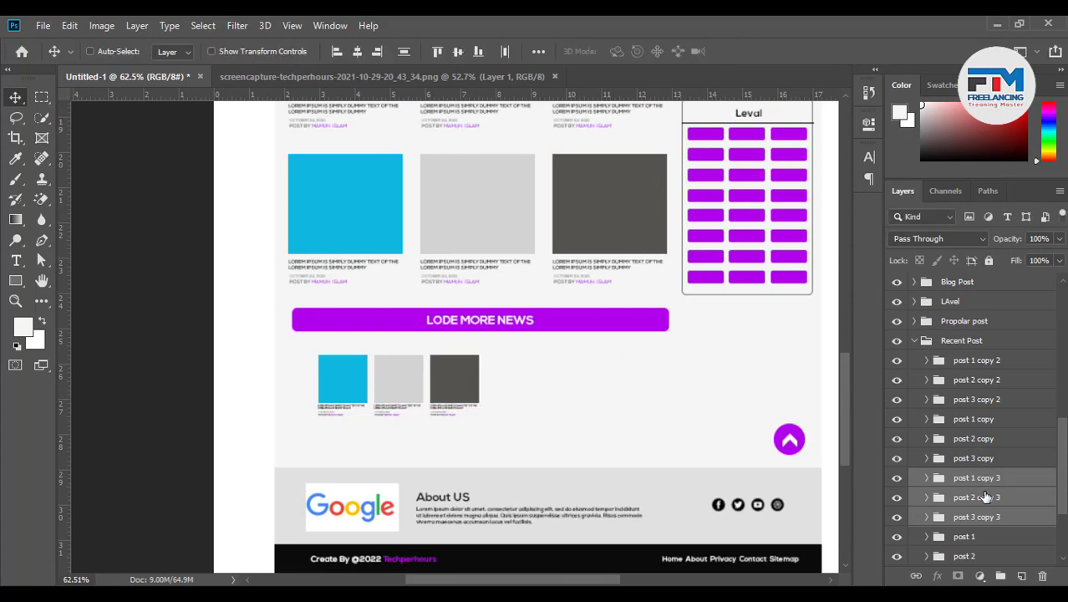
pyautogui.scroll(-2, 983, 473)
pyautogui.scroll(-1, 989, 370)
# Group the copied posts as 'More post' and duplicate the row to its right
pyautogui.moveTo(989, 380); pyautogui.dragTo(989, 483)
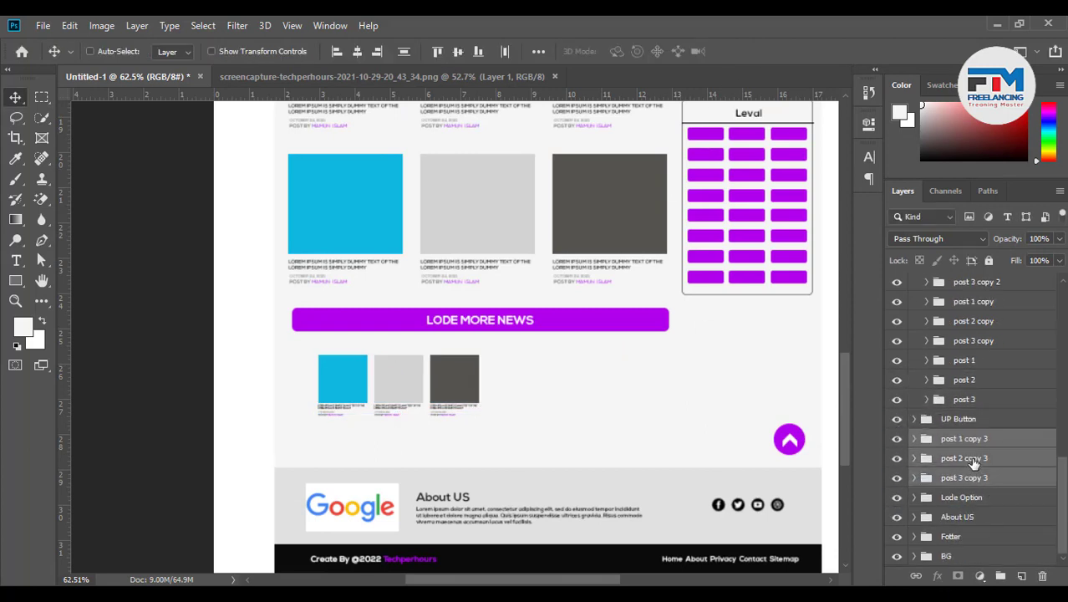
pyautogui.hotkey('ctrl', 'g')
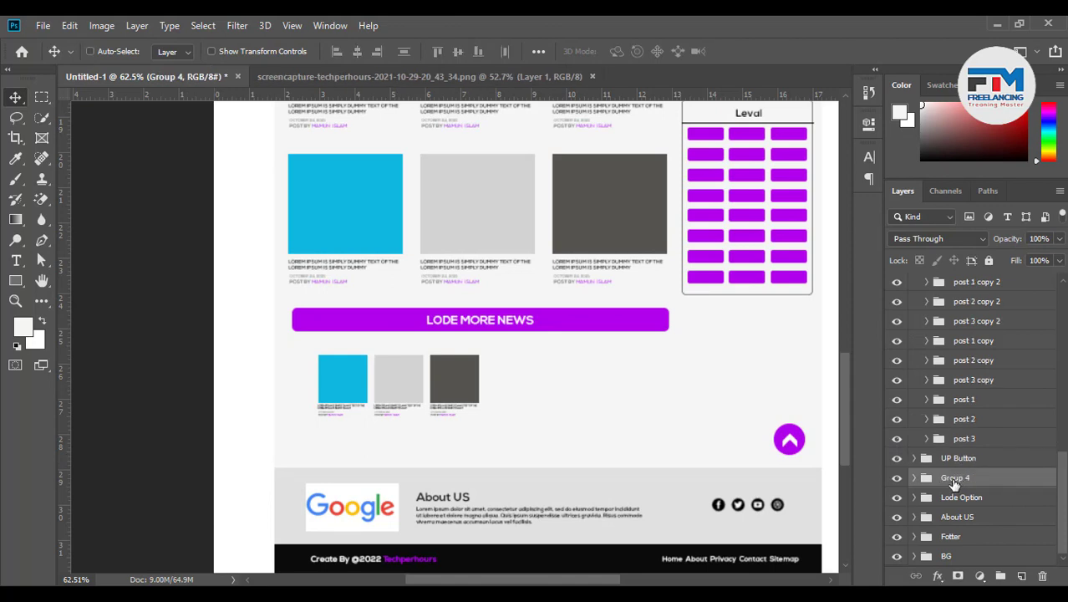
pyautogui.doubleClick(954, 480)
pyautogui.write('More post')
pyautogui.press('Return')
pyautogui.moveTo(458, 394); pyautogui.dragTo(621, 394)
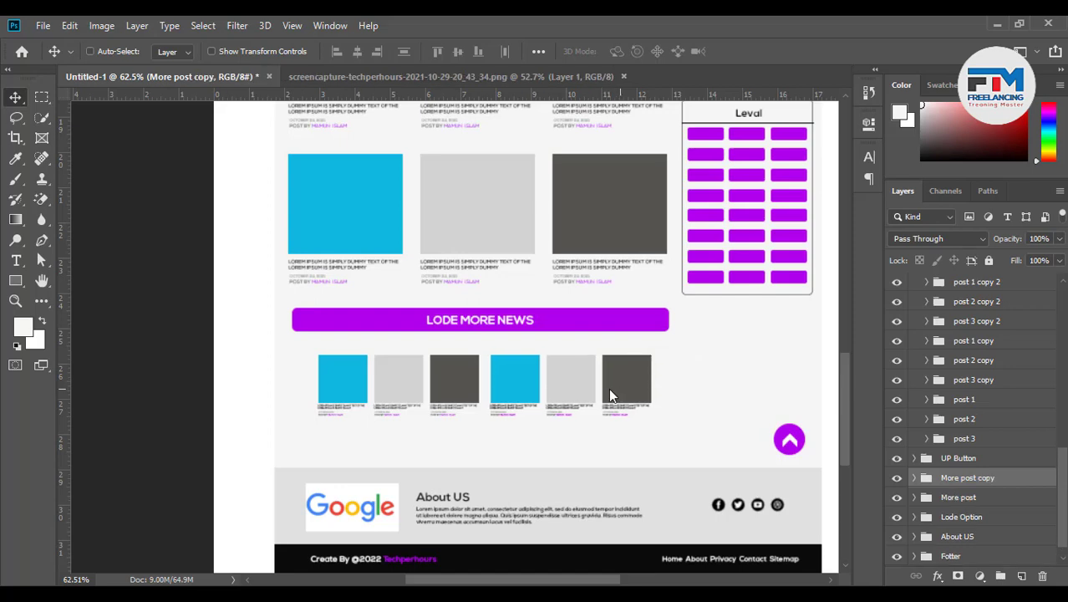
# Delete the duplicated More post copy and move three small thumbnails up-left under the button
pyautogui.press('Delete')
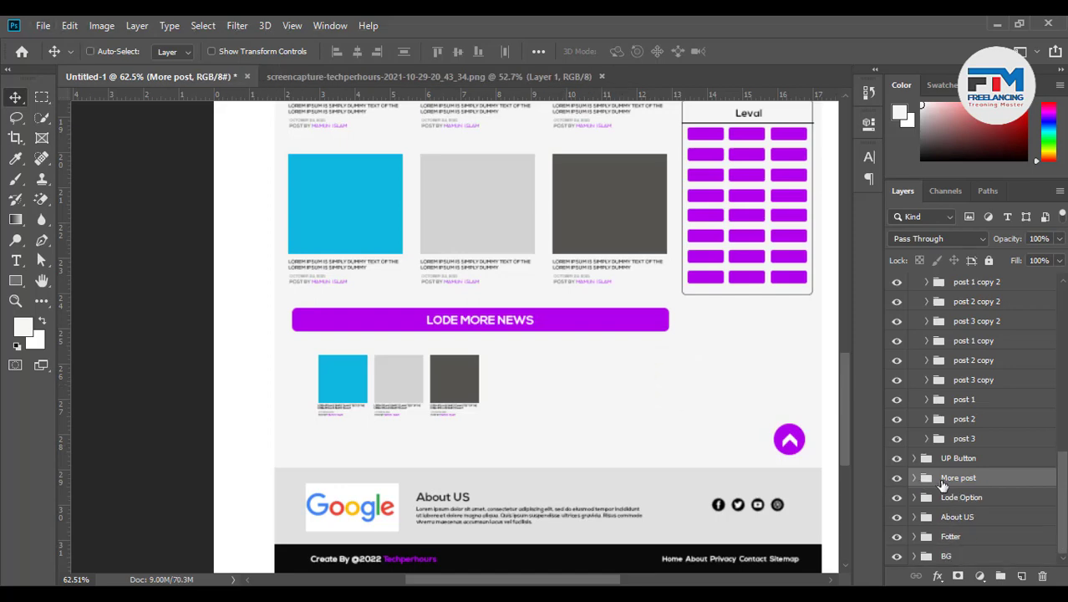
pyautogui.click(915, 478)
pyautogui.click(977, 497)
pyautogui.scroll(-1, 983, 510)
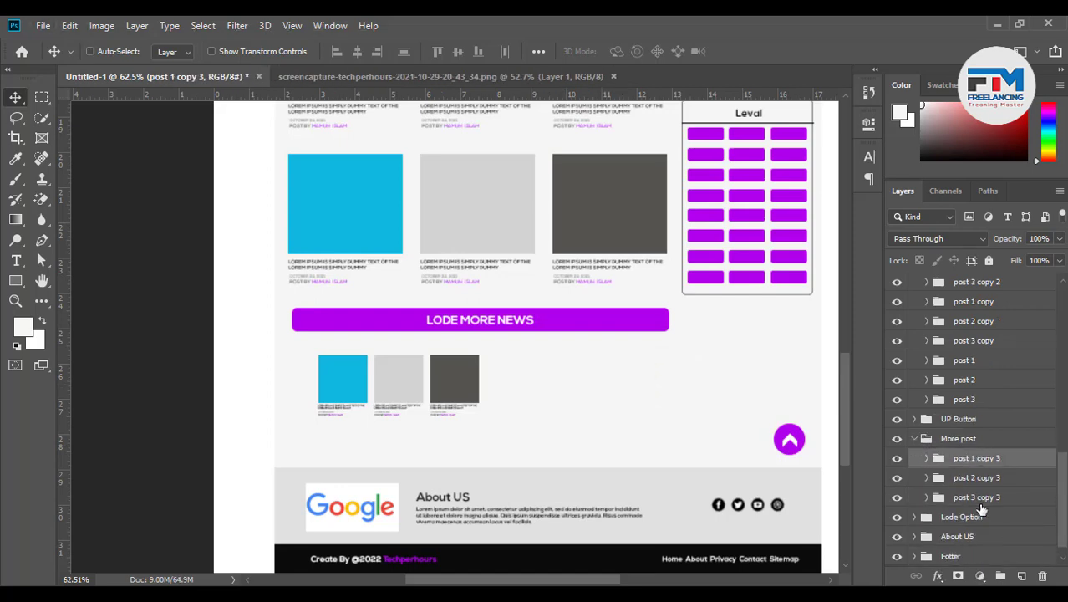
pyautogui.keyDown('shift'); pyautogui.click(989, 499); pyautogui.keyUp('shift')
pyautogui.moveTo(417, 405); pyautogui.dragTo(387, 388)
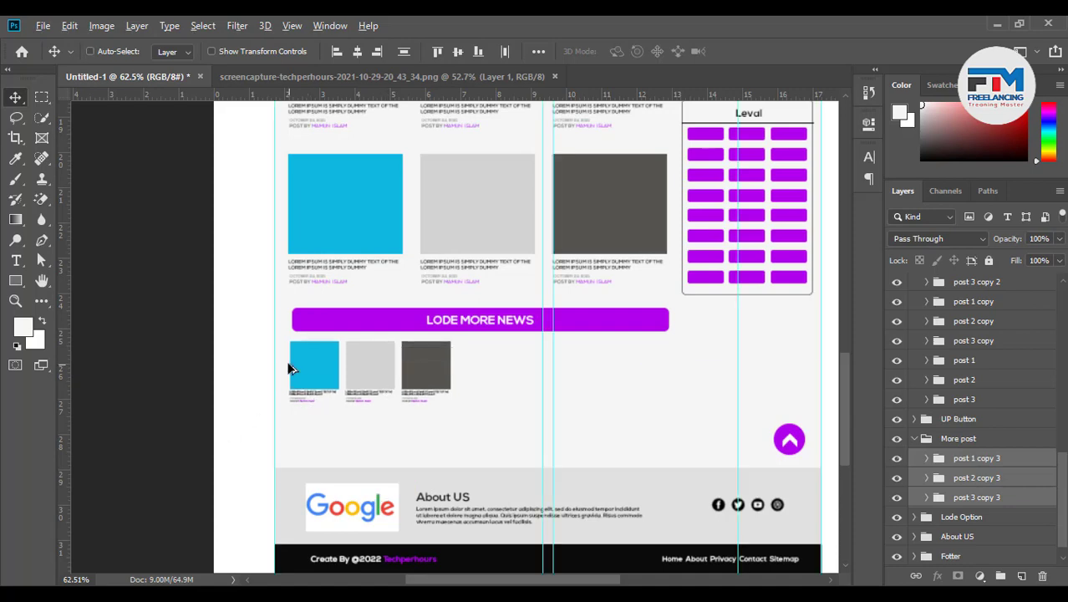
# Add a vertical guide at the blue thumbnail's left edge and zoom in on the button's left end
pyautogui.scroll(2, 327, 334)
pyautogui.scroll(2, 480, 353)
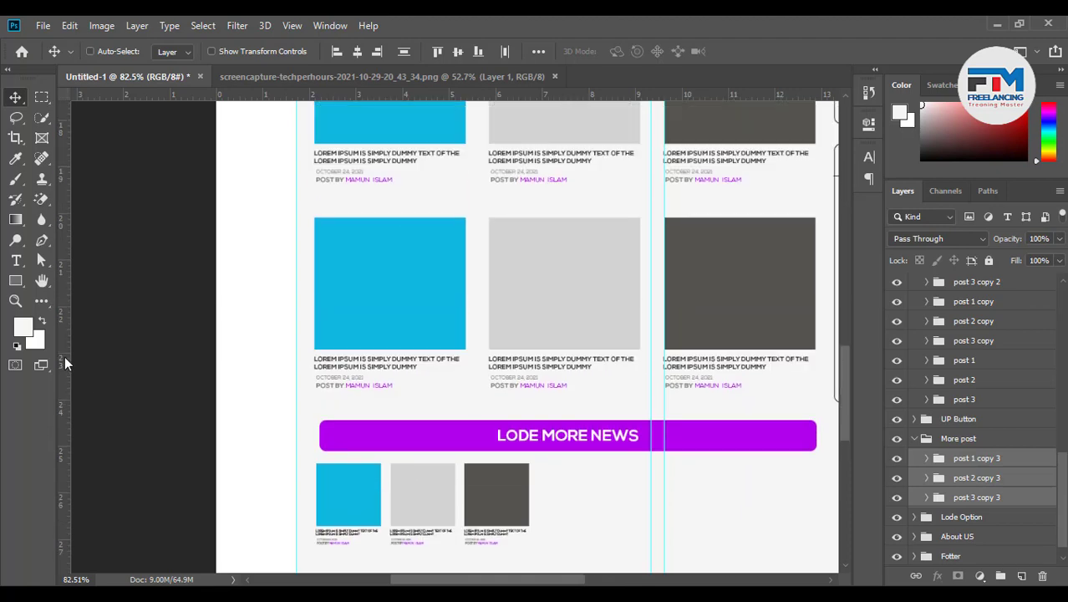
pyautogui.moveTo(64, 356); pyautogui.dragTo(316, 309)
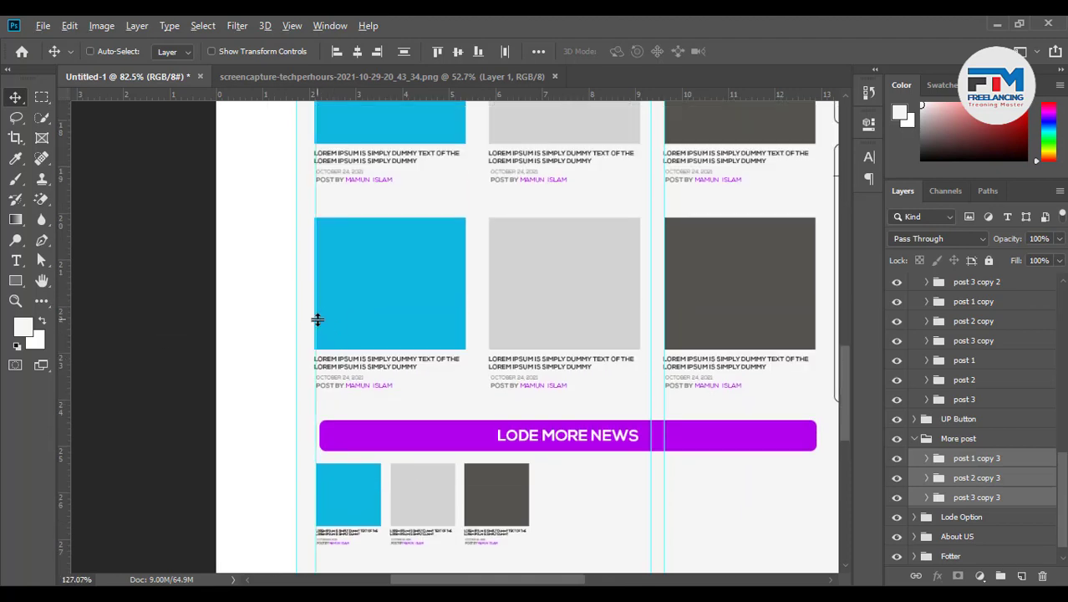
pyautogui.scroll(10, 317, 320)
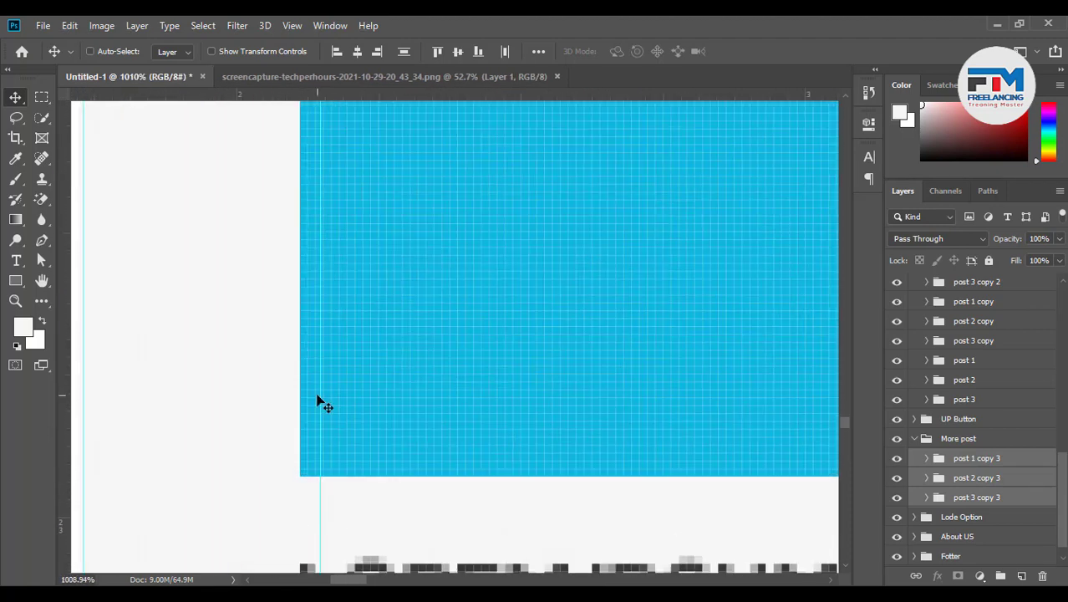
pyautogui.moveTo(320, 396); pyautogui.dragTo(299, 391)
pyautogui.scroll(-6, 332, 422)
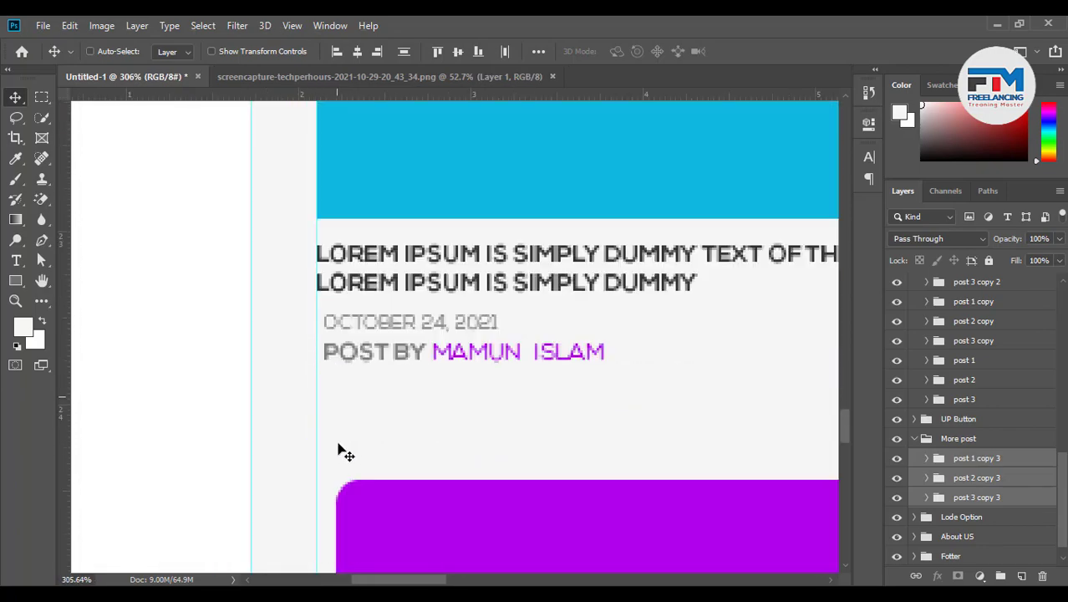
pyautogui.scroll(-3, 342, 452)
pyautogui.scroll(3, 349, 234)
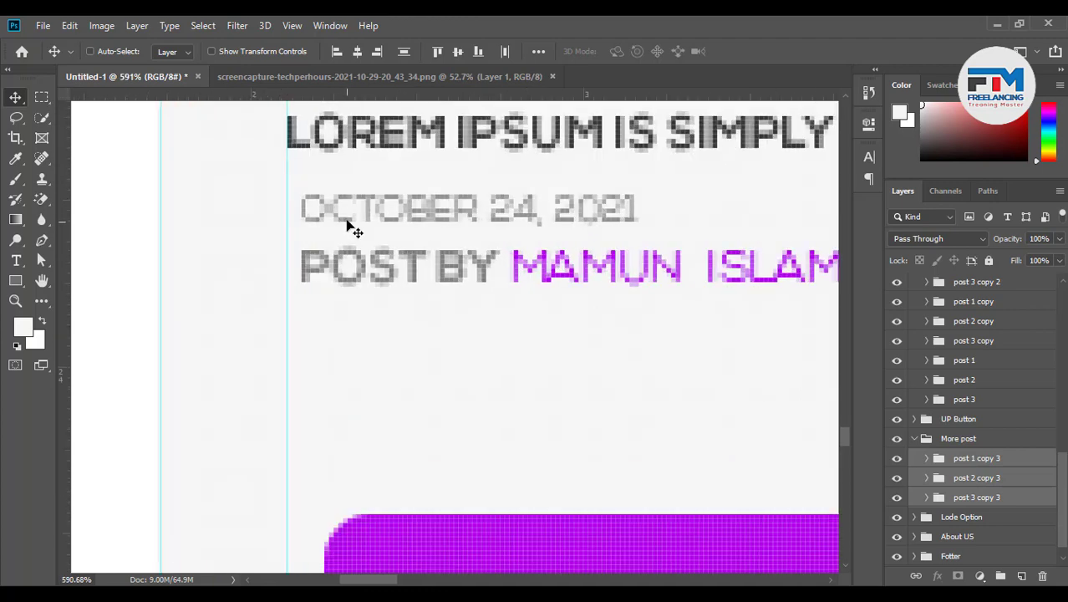
pyautogui.scroll(-2, 326, 250)
pyautogui.scroll(-4, 365, 448)
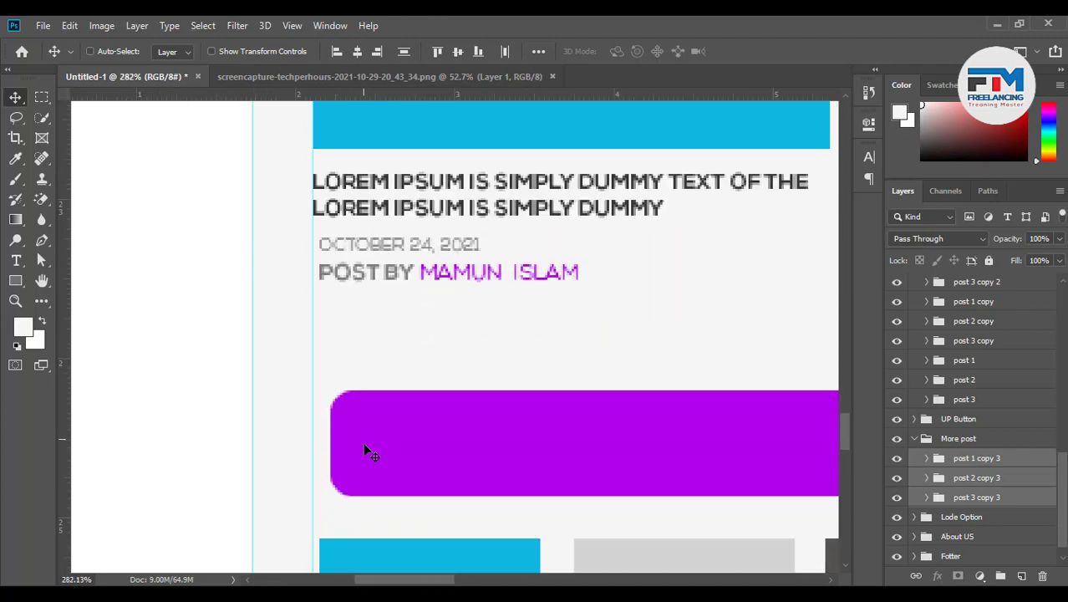
pyautogui.scroll(2, 390, 361)
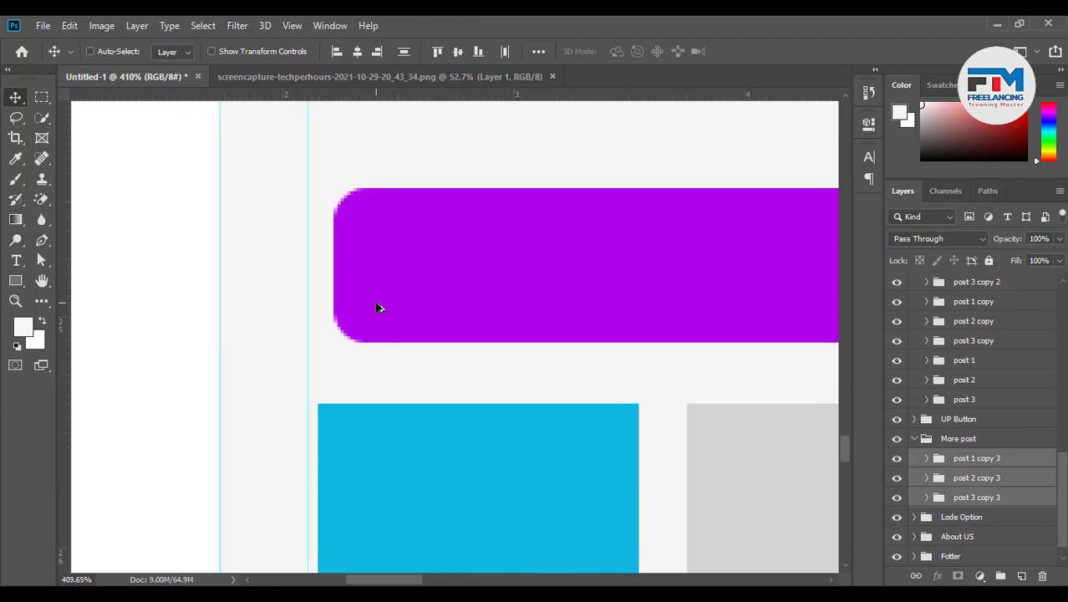
# Stretch the purple load-more bar's left edge out to the guide with Free Transform
pyautogui.click(376, 308)
pyautogui.hotkey('ctrl', 't')
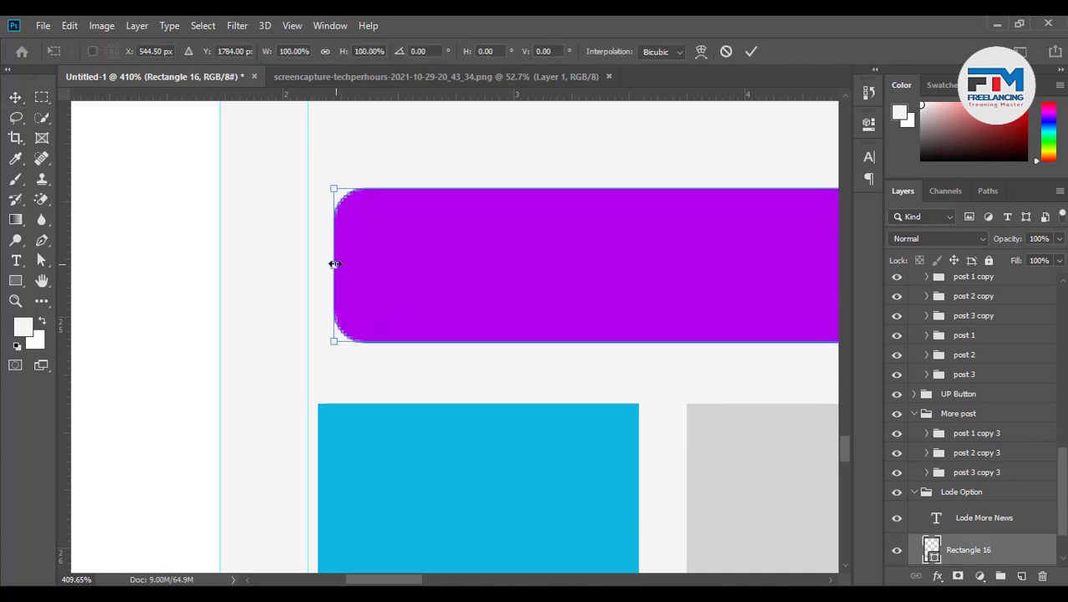
pyautogui.moveTo(334, 263); pyautogui.dragTo(308, 264)
pyautogui.click(749, 52)
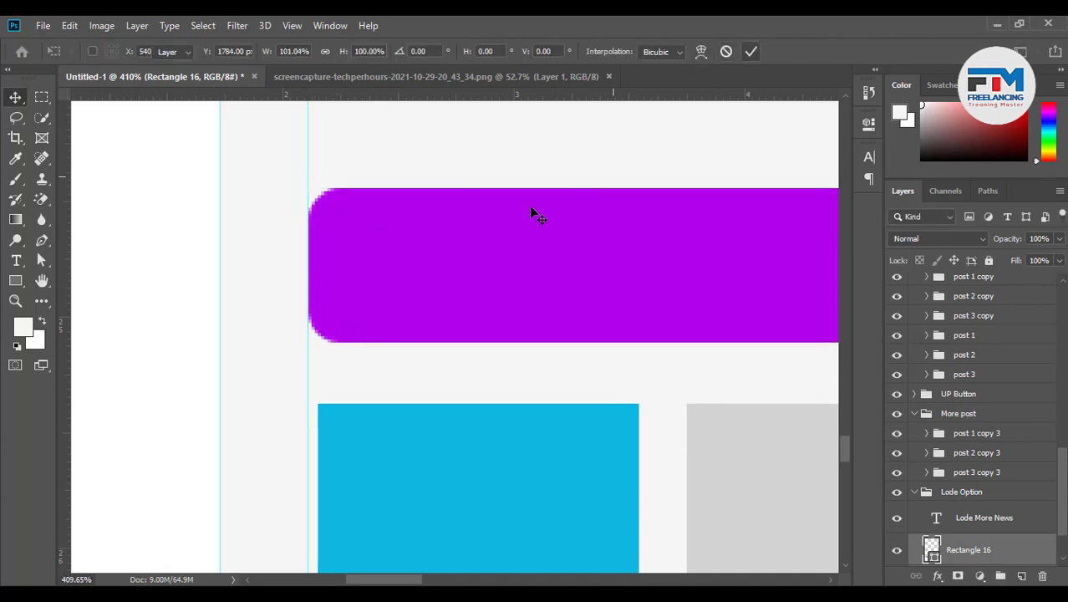
# Nudge the three small post thumbnails up and left to align with the bar's left edge
pyautogui.scroll(-2, 397, 326)
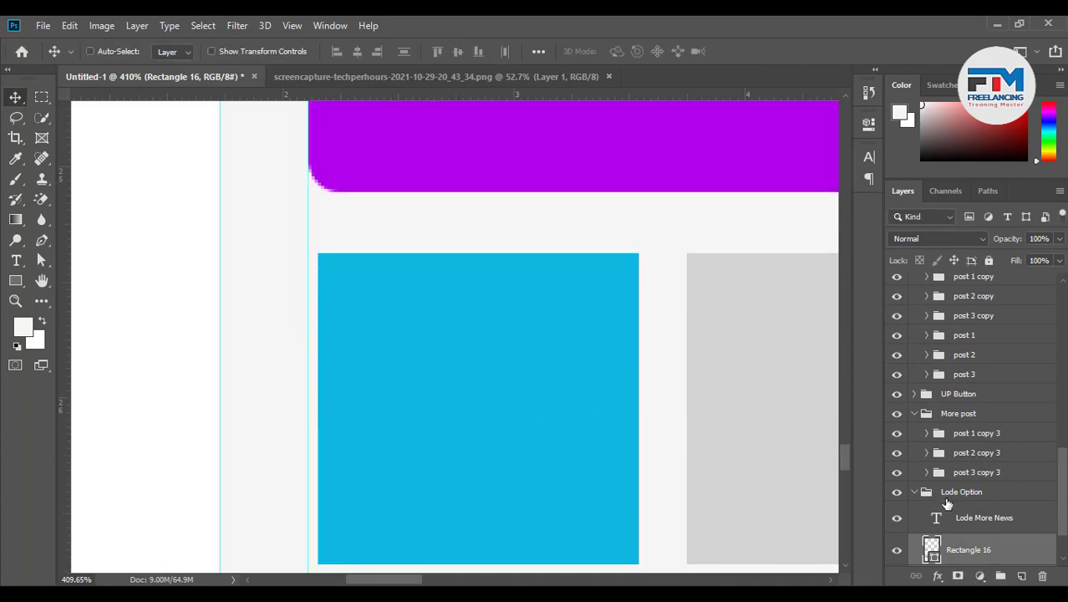
pyautogui.click(958, 436)
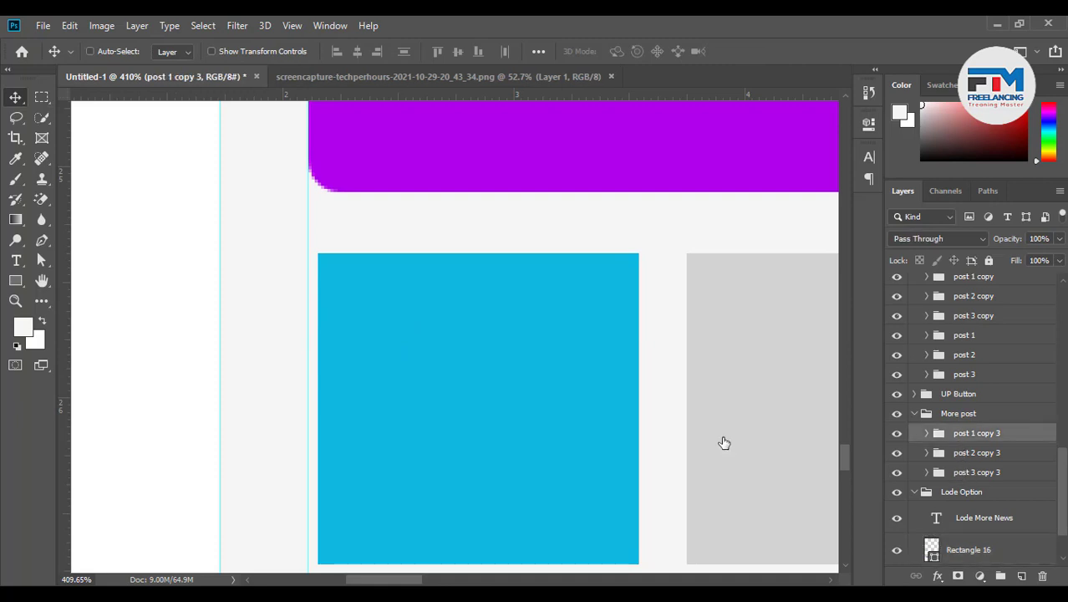
pyautogui.moveTo(520, 414); pyautogui.dragTo(506, 410)
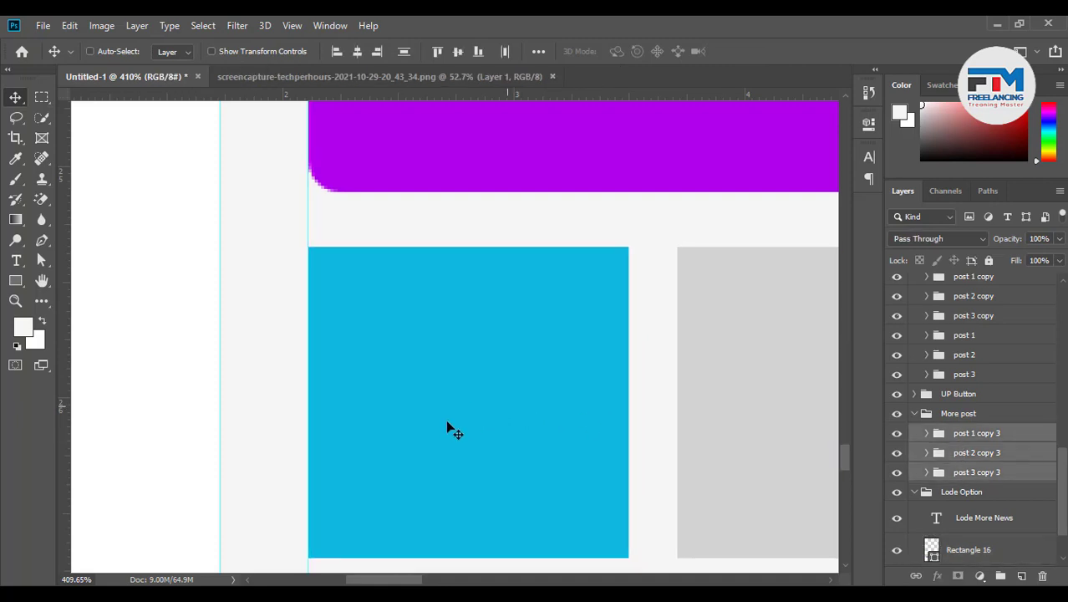
pyautogui.scroll(-6, 449, 429)
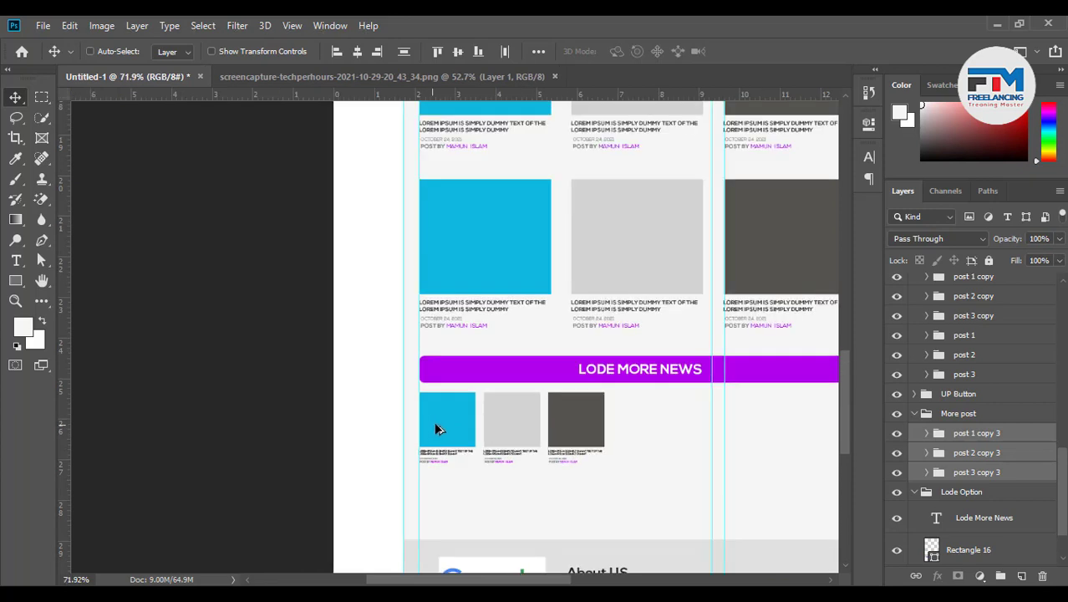
pyautogui.scroll(-1, 461, 475)
pyautogui.scroll(1, 635, 483)
pyautogui.press('ctrl')
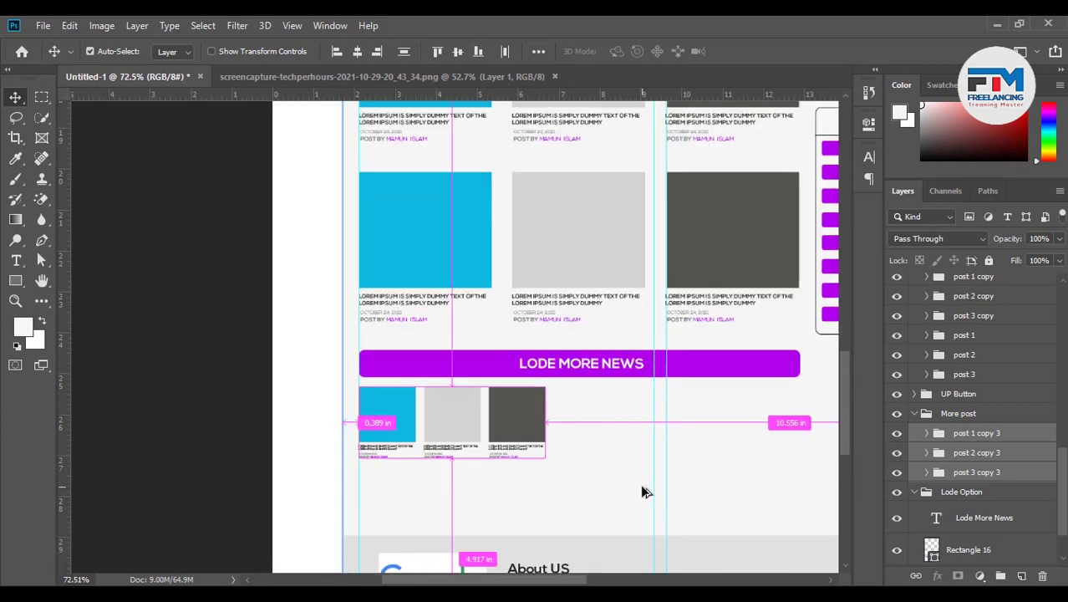
# Duplicate the three thumbnails to the right, making a first row of six
pyautogui.moveTo(428, 433); pyautogui.dragTo(619, 445)
pyautogui.scroll(-1, 579, 427)
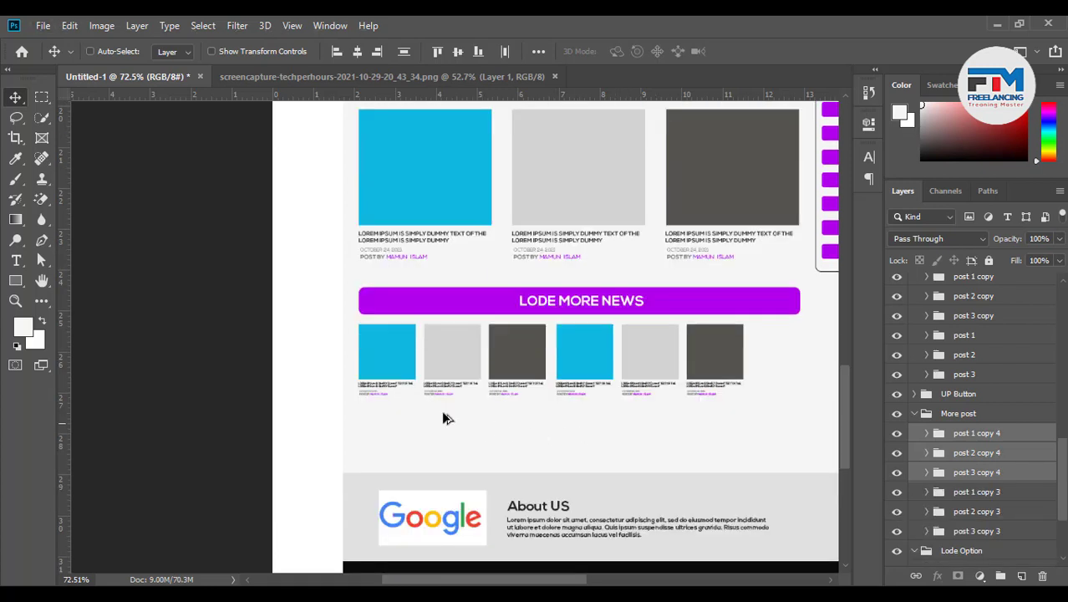
pyautogui.scroll(-1, 443, 418)
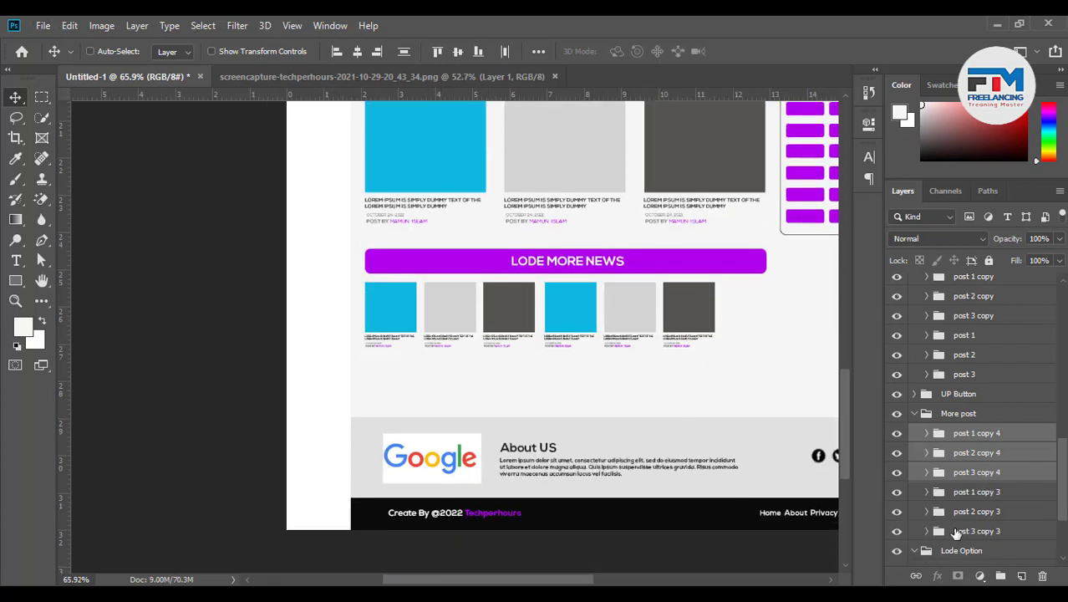
pyautogui.keyDown('shift'); pyautogui.click(953, 531); pyautogui.keyUp('shift')
pyautogui.moveTo(632, 357); pyautogui.dragTo(630, 425)
pyautogui.hotkey('ctrl', 'z')
# Copy all six thumbnails down to form a second row beneath the first
pyautogui.click(974, 438)
pyautogui.scroll(-1, 982, 499)
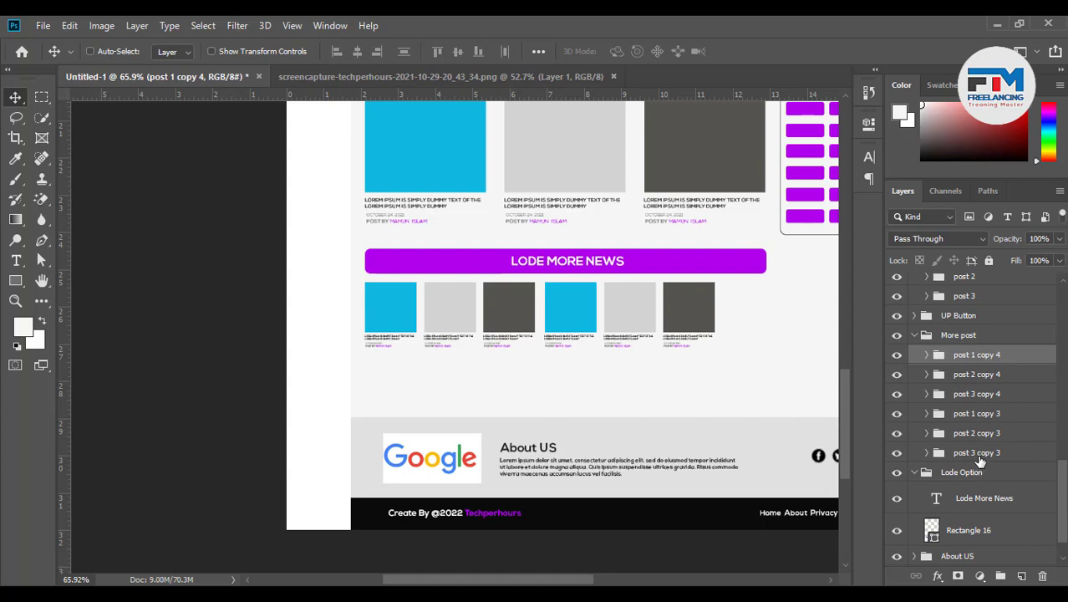
pyautogui.keyDown('shift'); pyautogui.click(978, 454); pyautogui.keyUp('shift')
pyautogui.moveTo(616, 334); pyautogui.dragTo(616, 395)
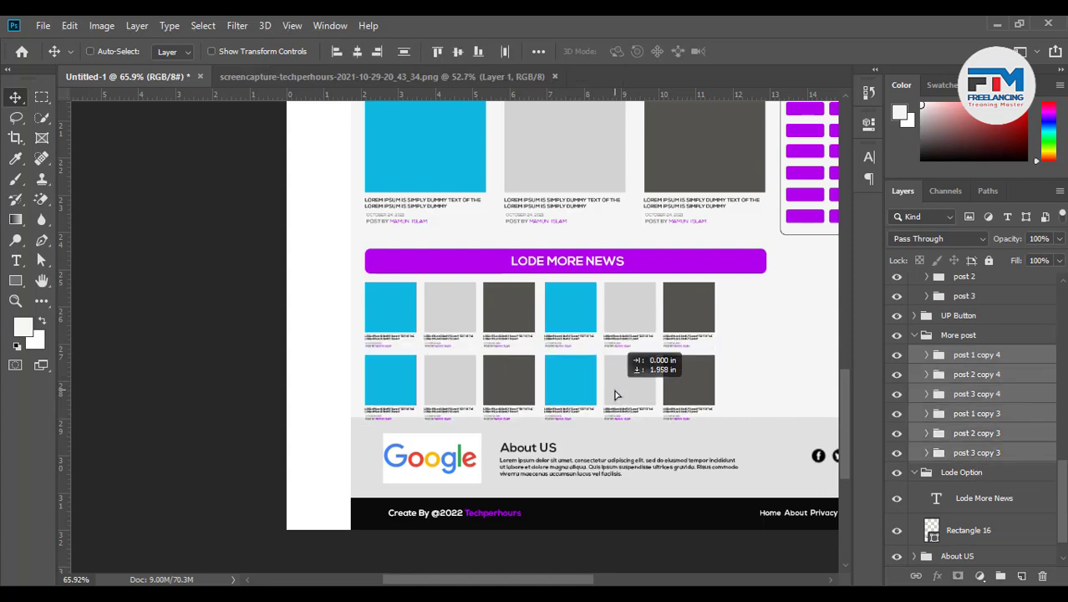
pyautogui.moveTo(615, 395); pyautogui.dragTo(616, 394)
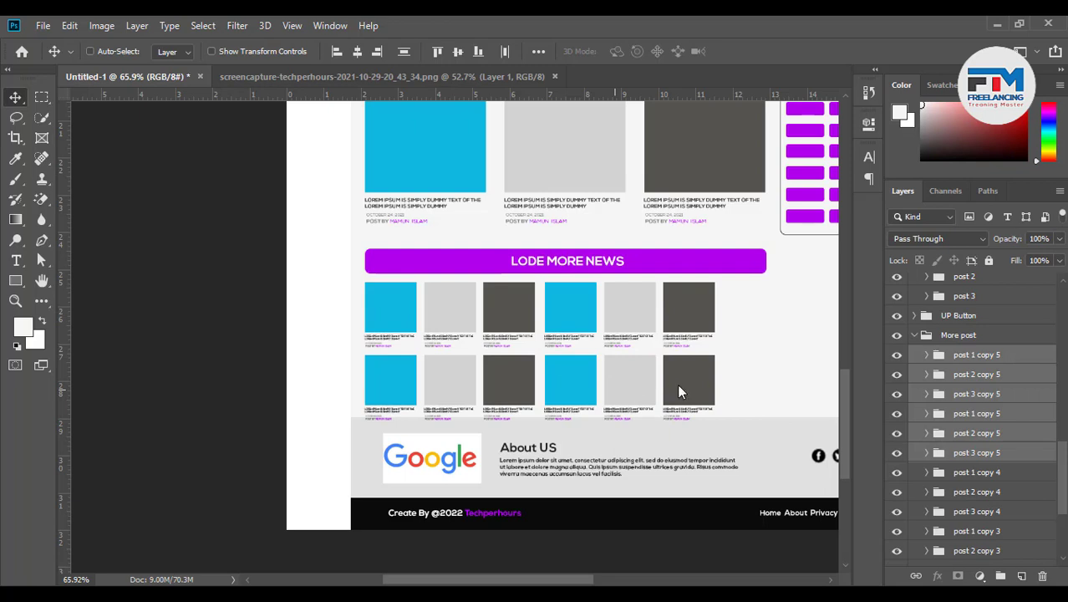
pyautogui.scroll(-2, 641, 388)
pyautogui.scroll(1, 660, 383)
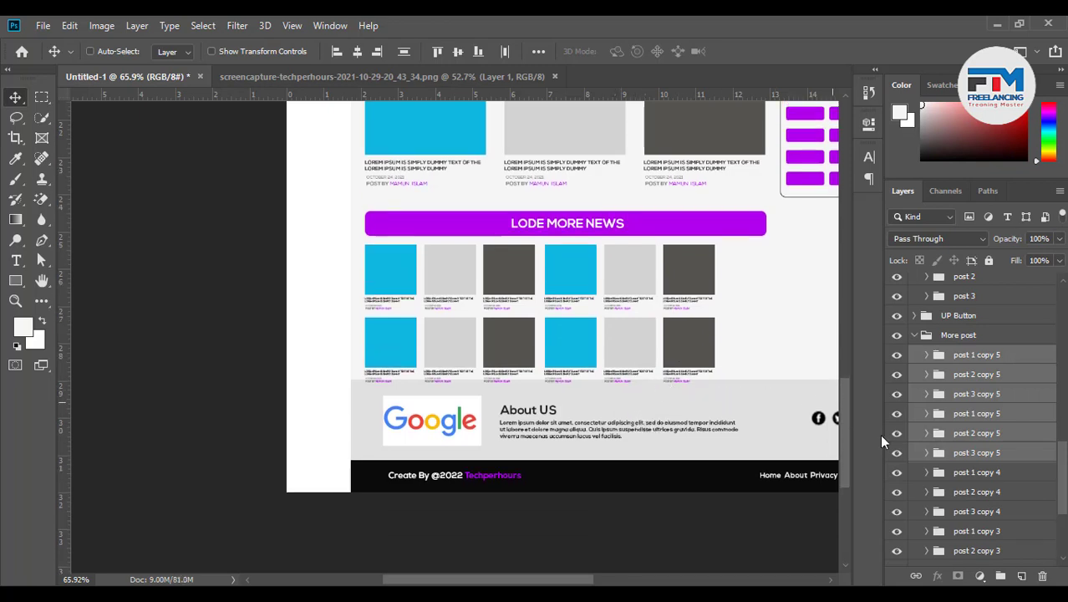
pyautogui.click(953, 362)
pyautogui.moveTo(588, 327); pyautogui.dragTo(637, 325)
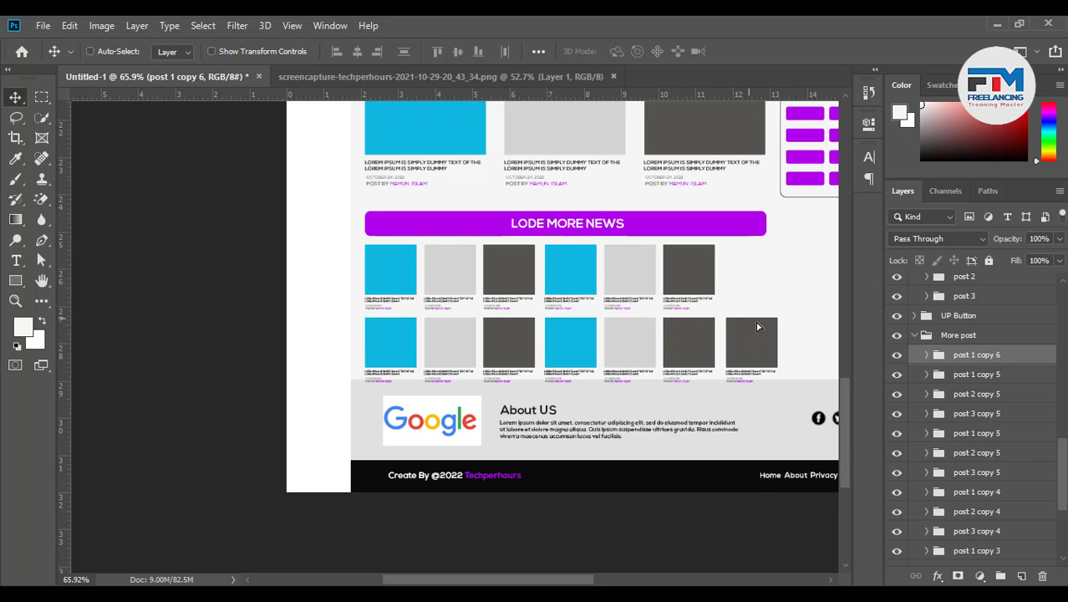
pyautogui.click(889, 429)
pyautogui.moveTo(556, 291); pyautogui.dragTo(763, 272)
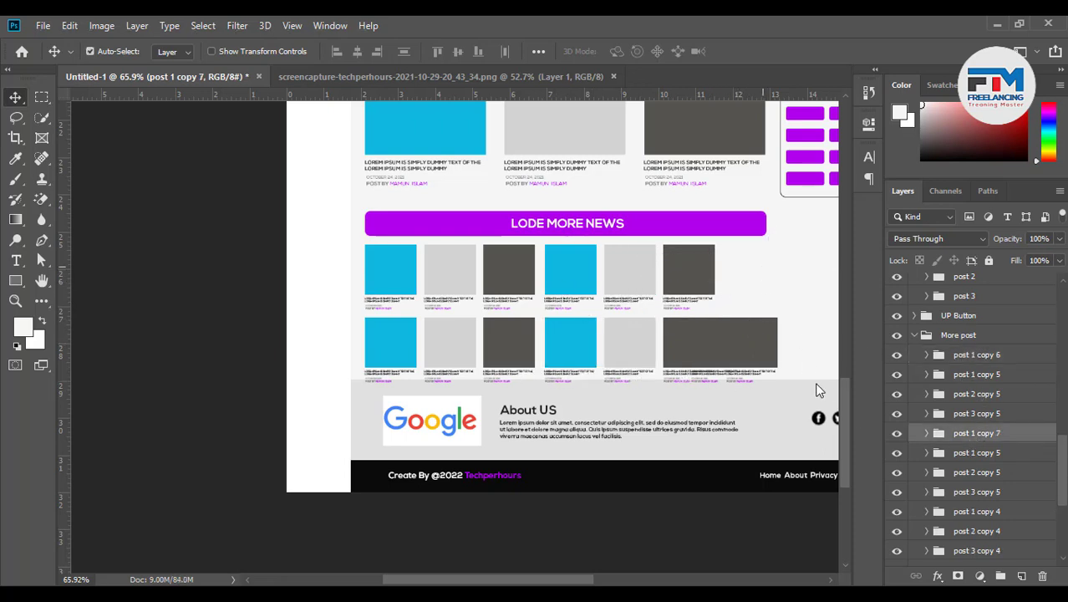
pyautogui.hotkey('ctrl', 'z')
pyautogui.press('z')
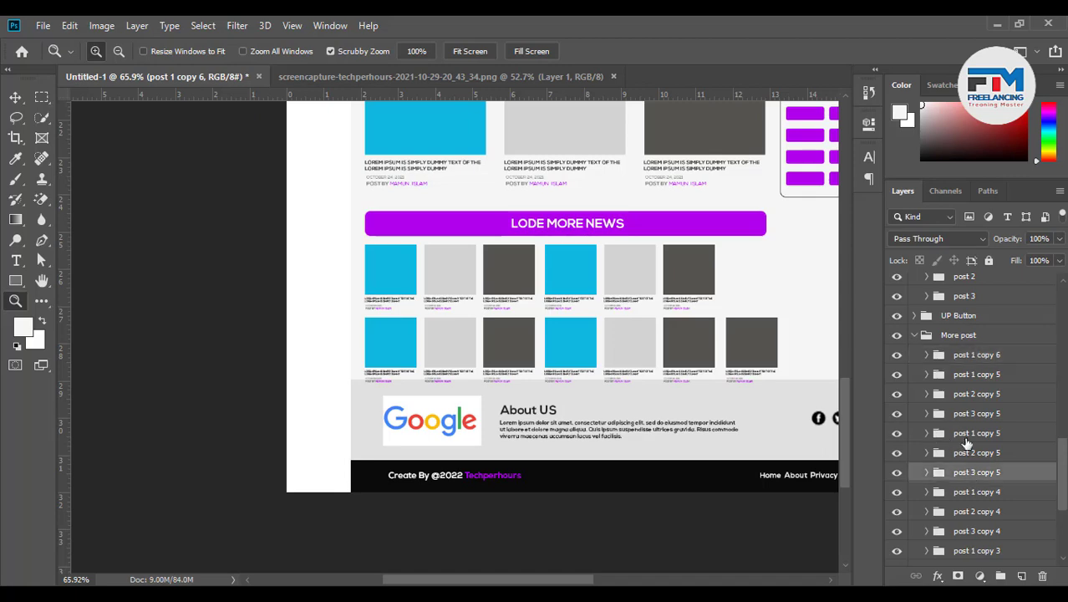
pyautogui.click(970, 434)
pyautogui.scroll(2, 723, 377)
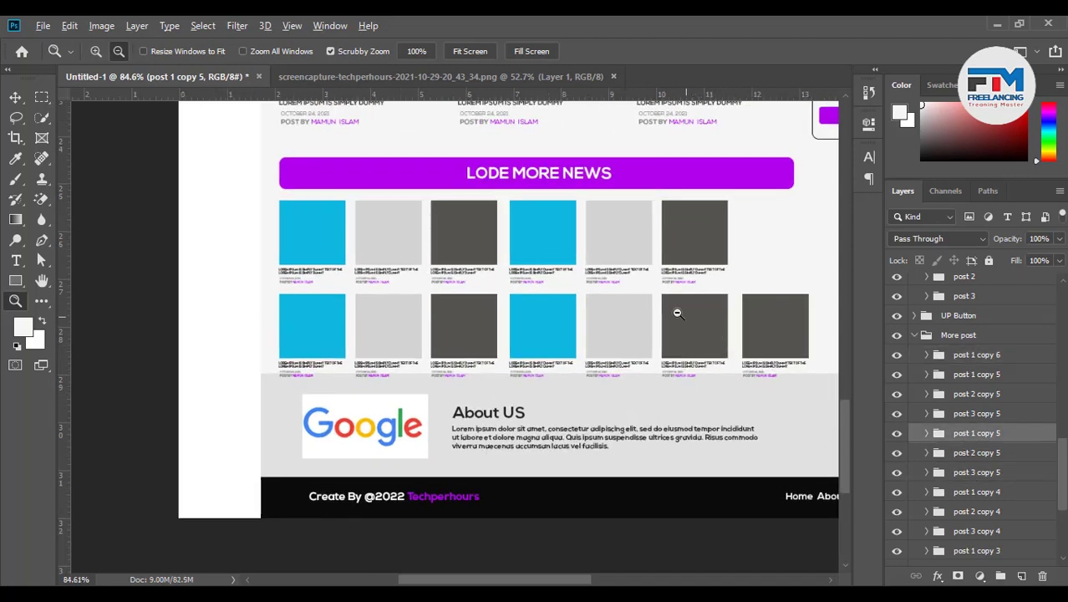
pyautogui.click(15, 97)
pyautogui.moveTo(464, 291); pyautogui.dragTo(637, 272)
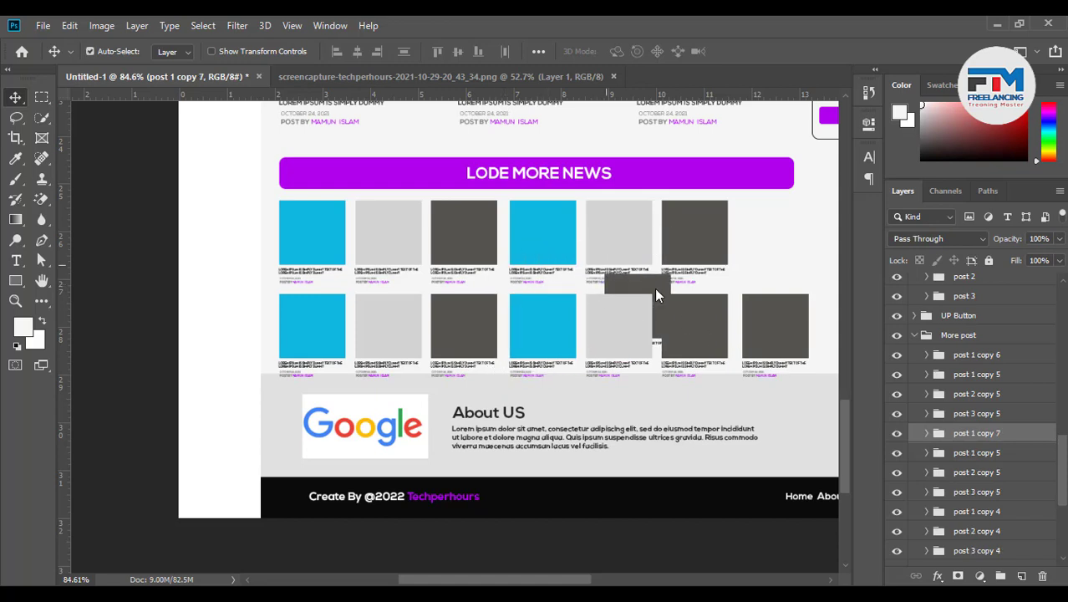
pyautogui.hotkey('ctrl', 'z')
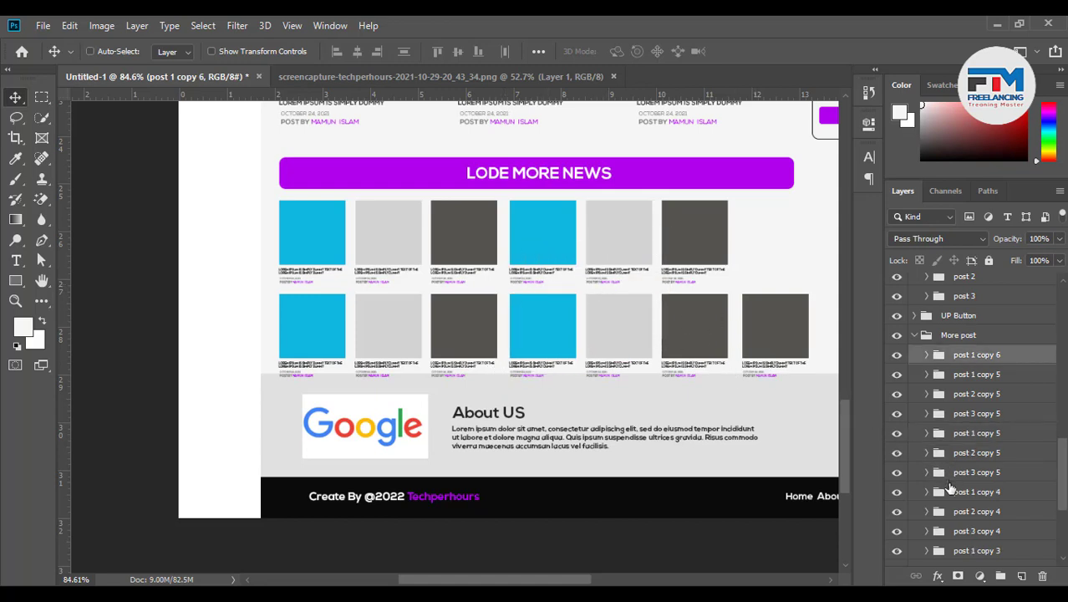
pyautogui.click(973, 380)
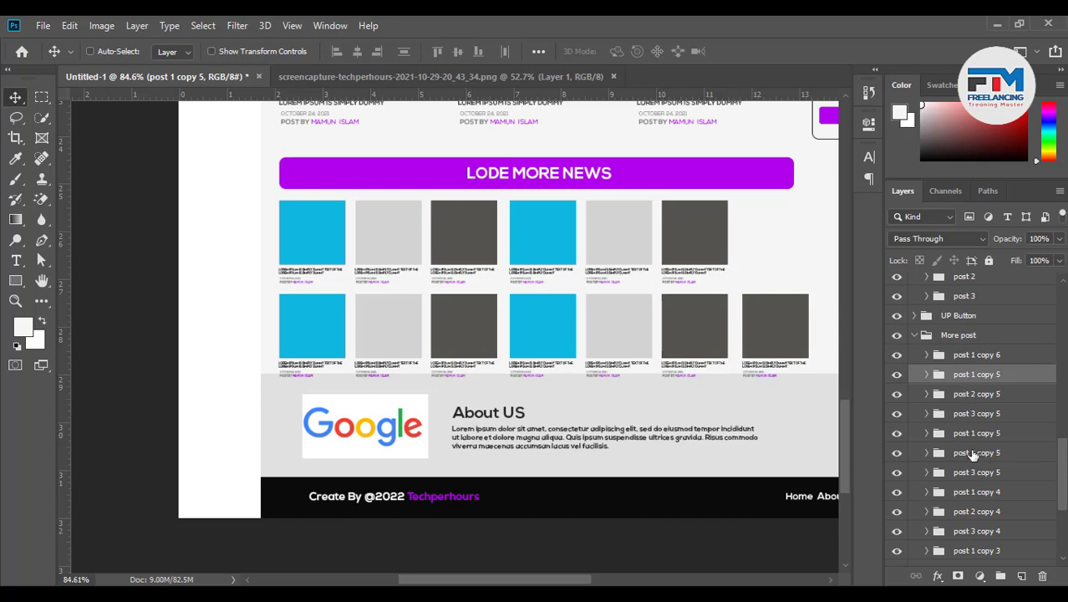
pyautogui.moveTo(619, 335); pyautogui.dragTo(705, 242)
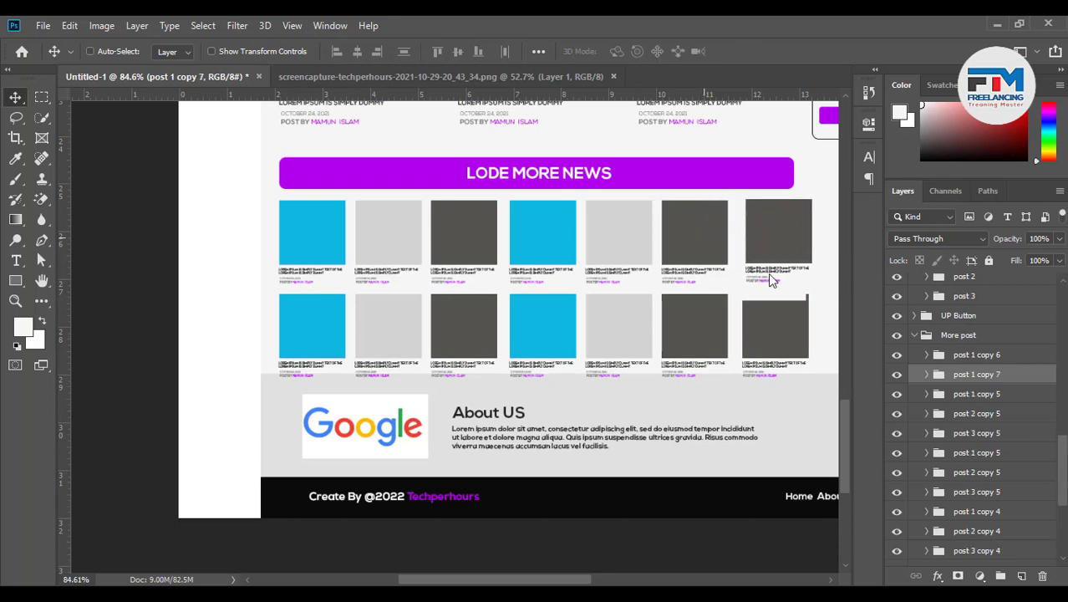
pyautogui.hotkey('ctrl', 'z')
pyautogui.press('z')
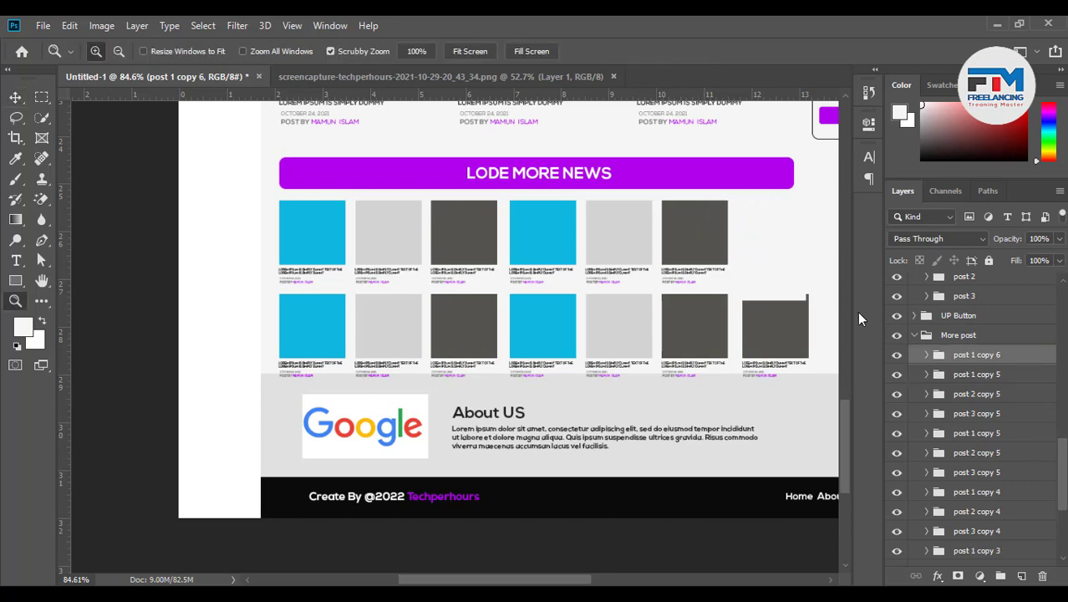
pyautogui.hotkey('ctrl', 'z')
pyautogui.click(977, 511)
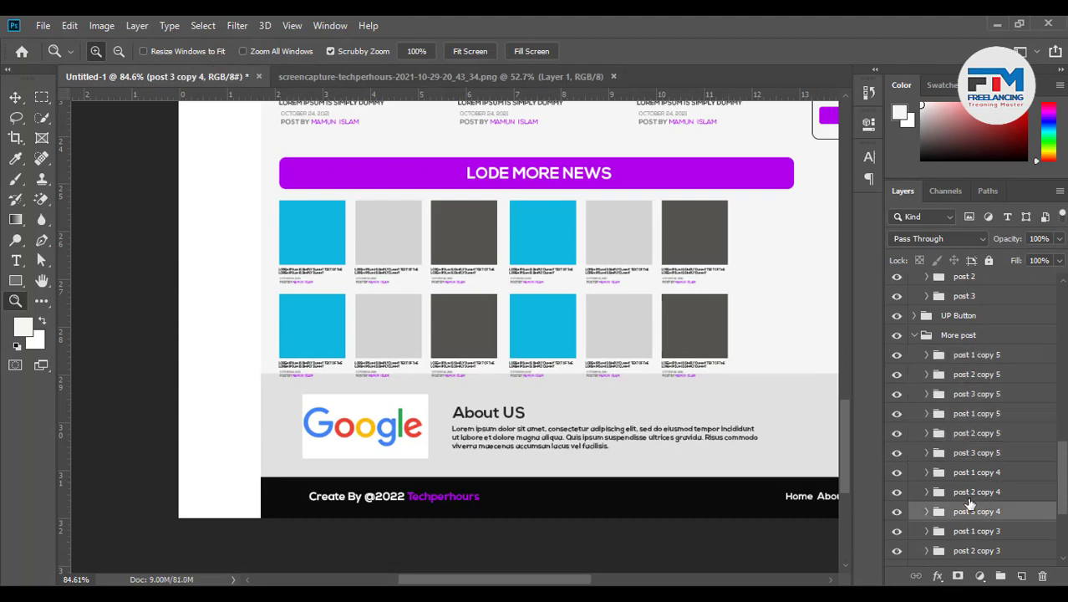
pyautogui.moveTo(615, 334); pyautogui.dragTo(691, 324)
pyautogui.scroll(-6, 480, 401)
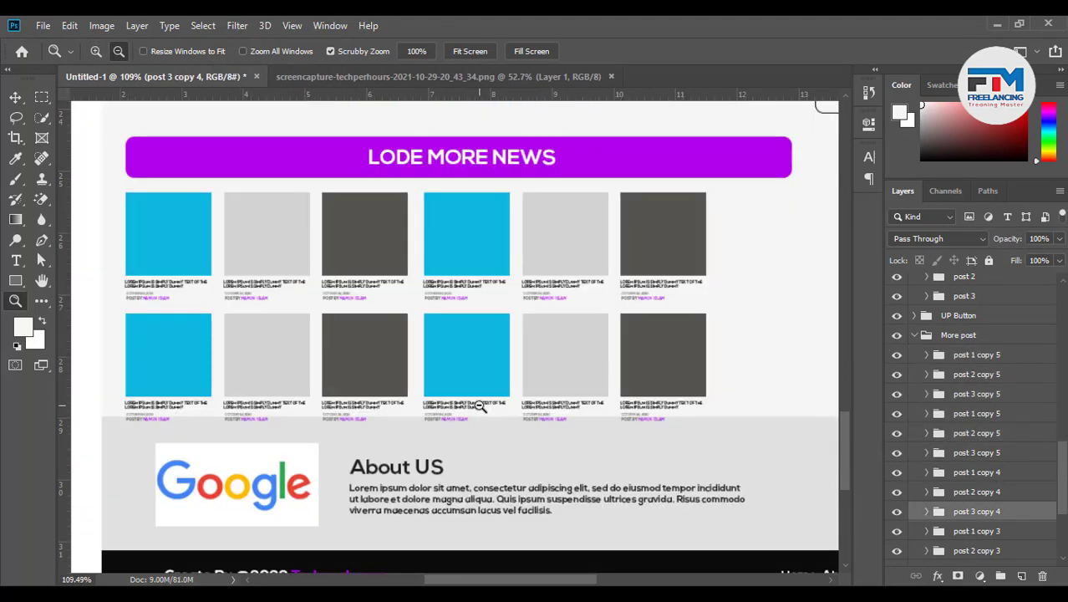
# Copy a blue thumbnail to the end of each row, making two rows of seven
pyautogui.click(15, 97)
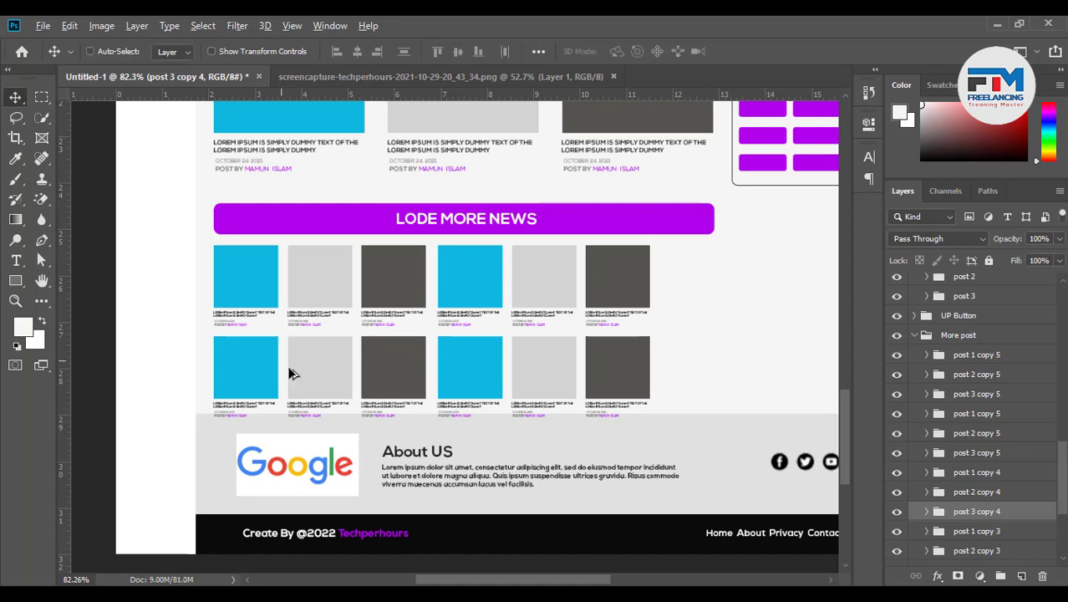
pyautogui.moveTo(289, 372); pyautogui.dragTo(529, 374)
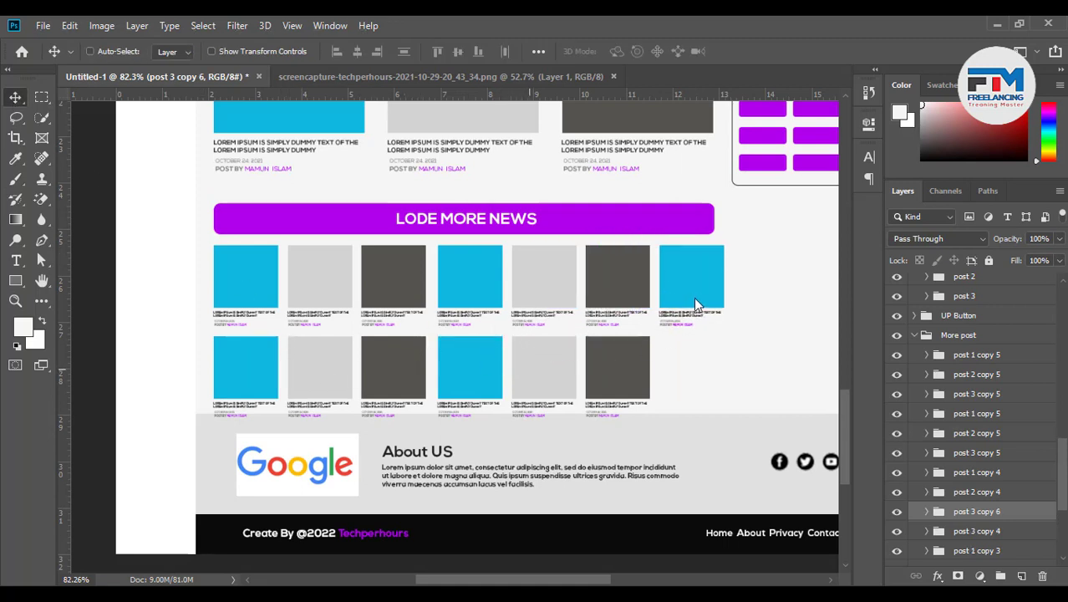
pyautogui.moveTo(691, 292); pyautogui.dragTo(691, 383)
pyautogui.scroll(1, 763, 294)
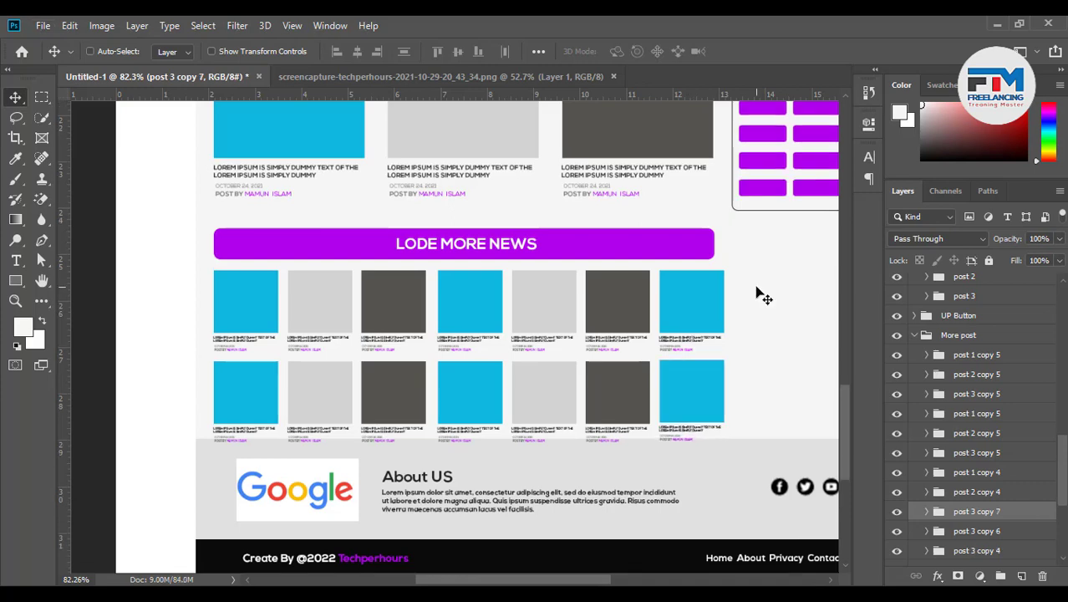
pyautogui.keyDown('alt'); pyautogui.scroll(2, 763, 263); pyautogui.keyUp('alt')
pyautogui.scroll(3, 727, 303)
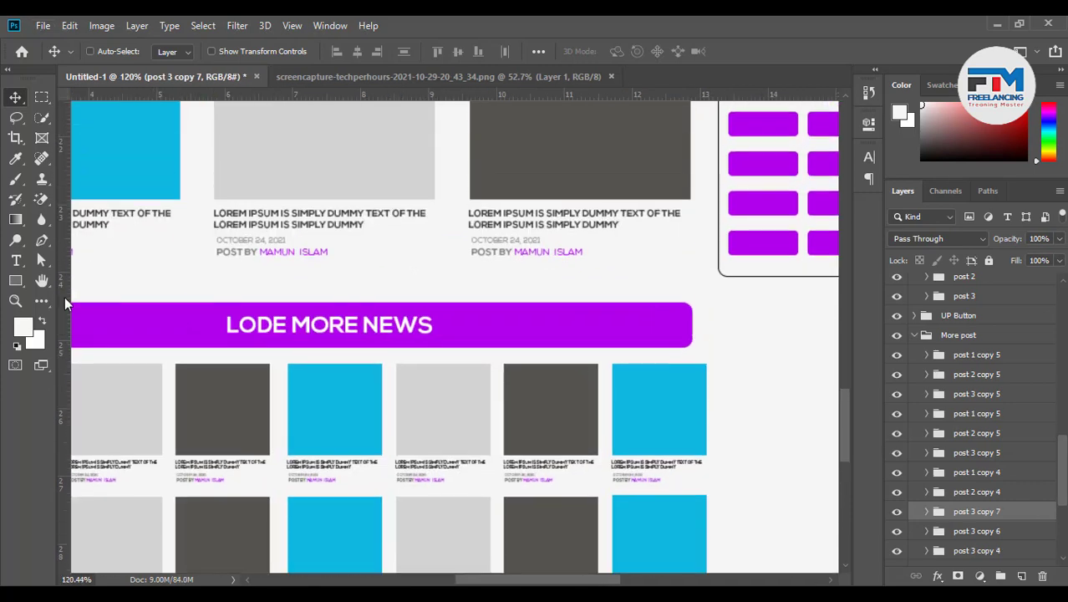
# Add a vertical guide at 12.869 in and pull the purple bar's right end to it
pyautogui.moveTo(67, 305); pyautogui.dragTo(692, 203)
pyautogui.keyDown('alt'); pyautogui.scroll(4, 746, 384); pyautogui.keyUp('alt')
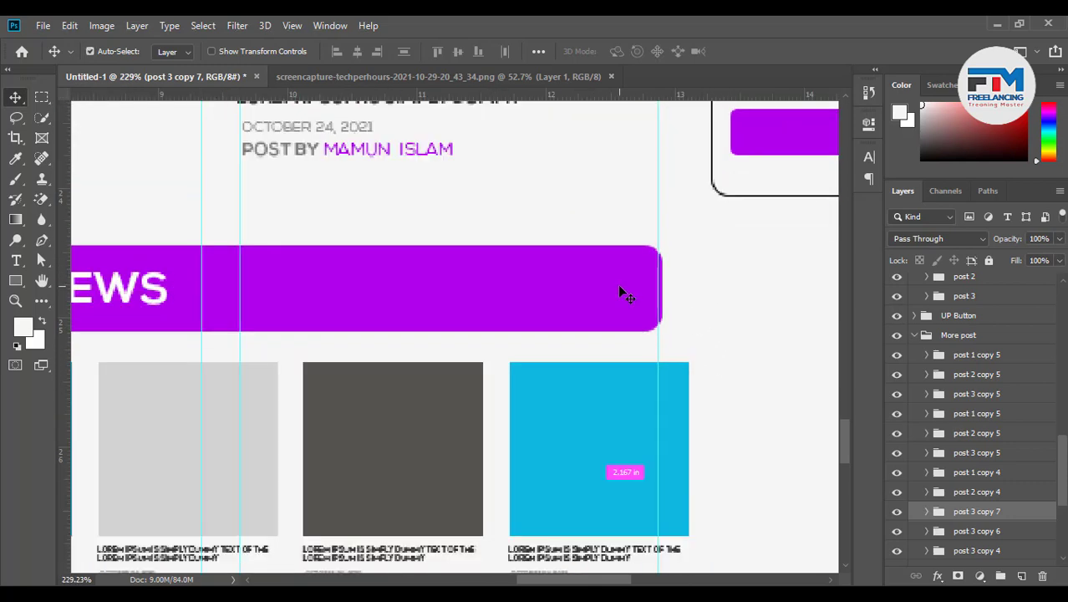
pyautogui.keyDown('ctrl'); pyautogui.click(644, 292); pyautogui.keyUp('ctrl')
pyautogui.hotkey('ctrl', 't')
pyautogui.scroll(3, 666, 295)
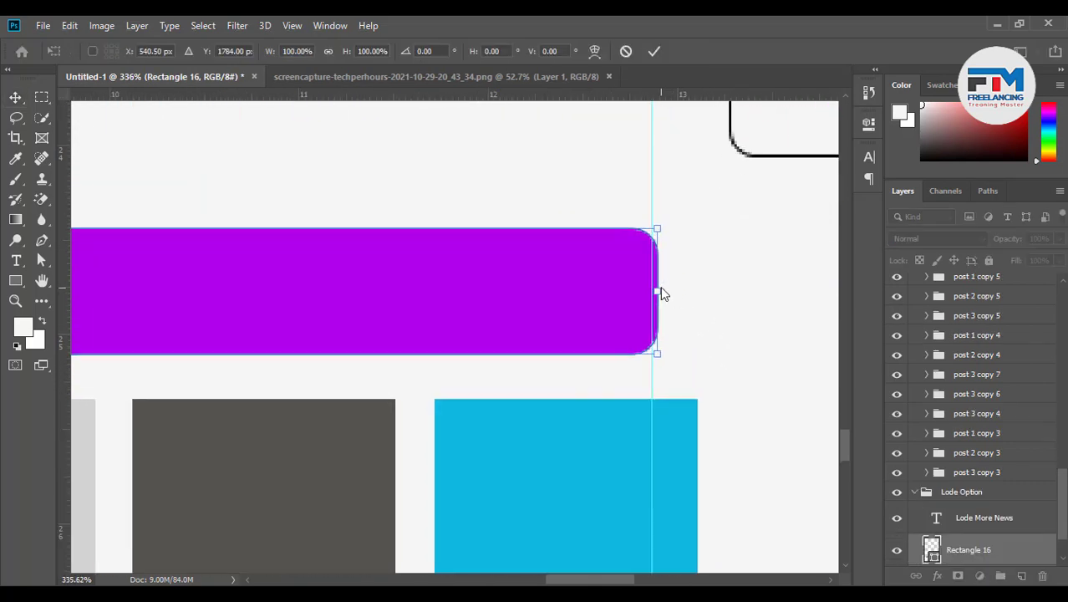
pyautogui.moveTo(656, 292); pyautogui.dragTo(651, 291)
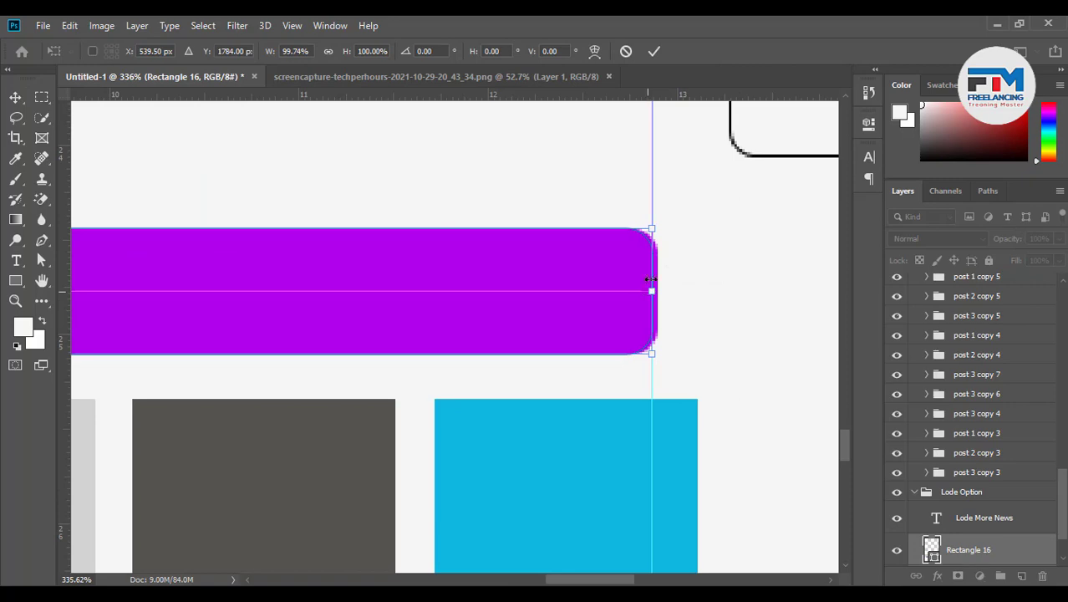
# Commit the purple bar's narrower width at the 12.869 in guide and review the layout
pyautogui.press('Return')
pyautogui.keyDown('alt'); pyautogui.scroll(-6, 644, 339); pyautogui.keyUp('alt')
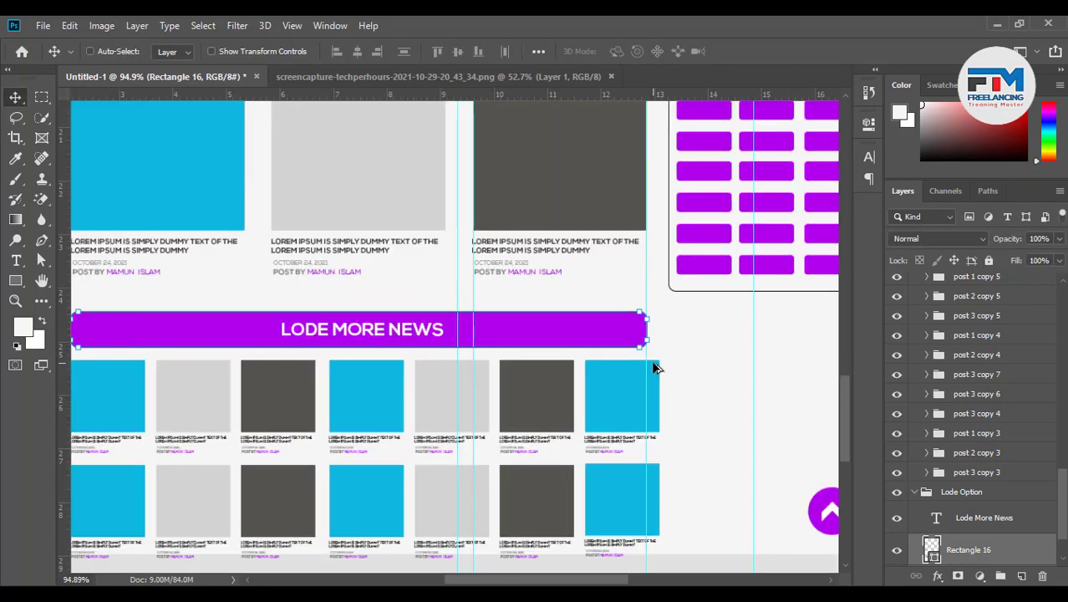
pyautogui.scroll(-1, 660, 385)
pyautogui.scroll(2, 660, 385)
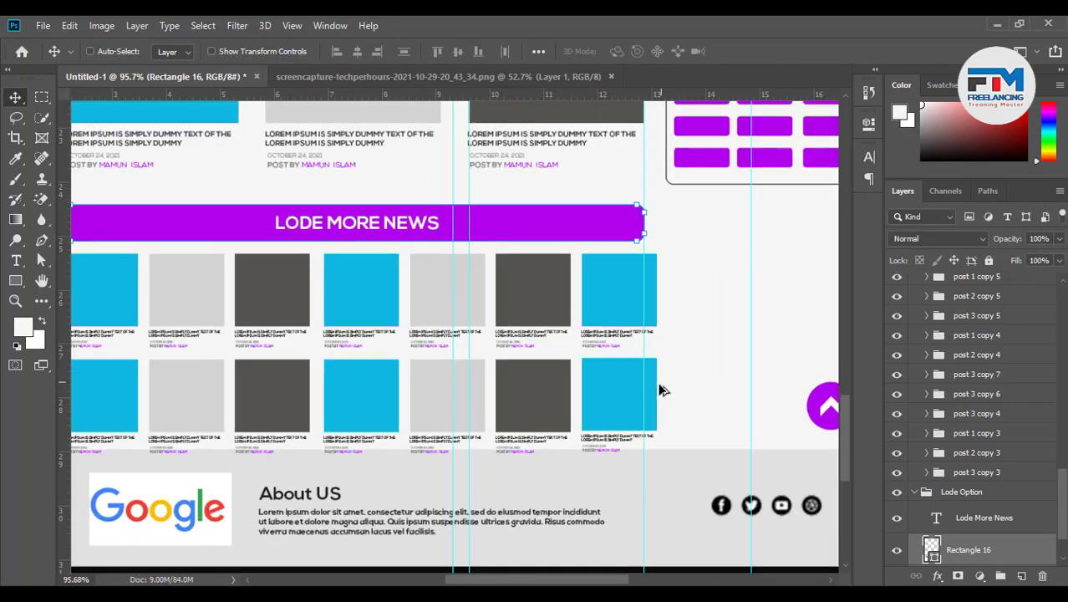
pyautogui.scroll(-1, 604, 403)
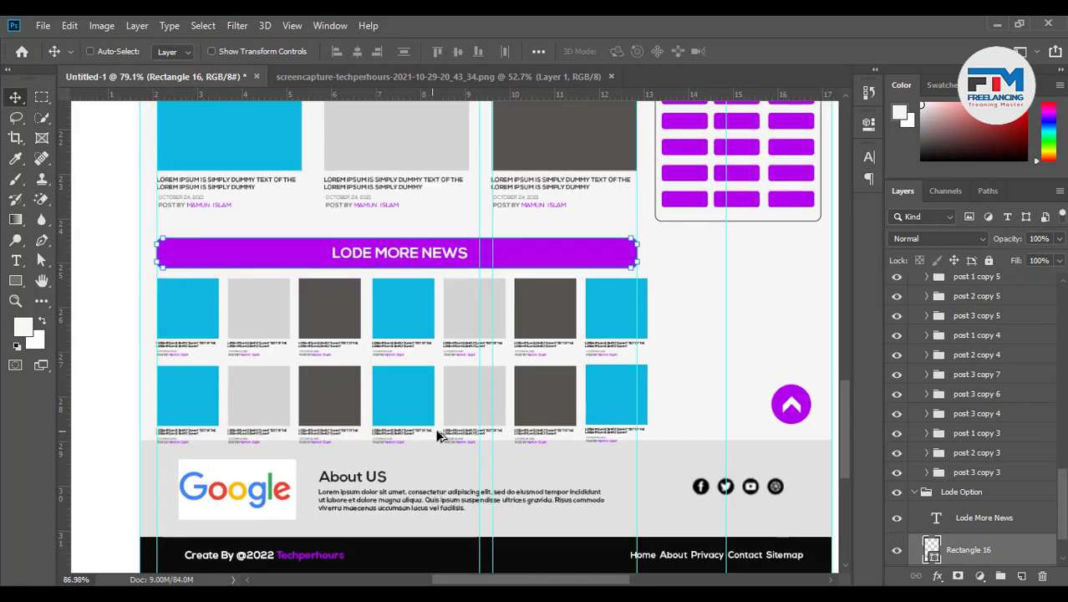
pyautogui.scroll(1, 439, 435)
pyautogui.scroll(3, 927, 453)
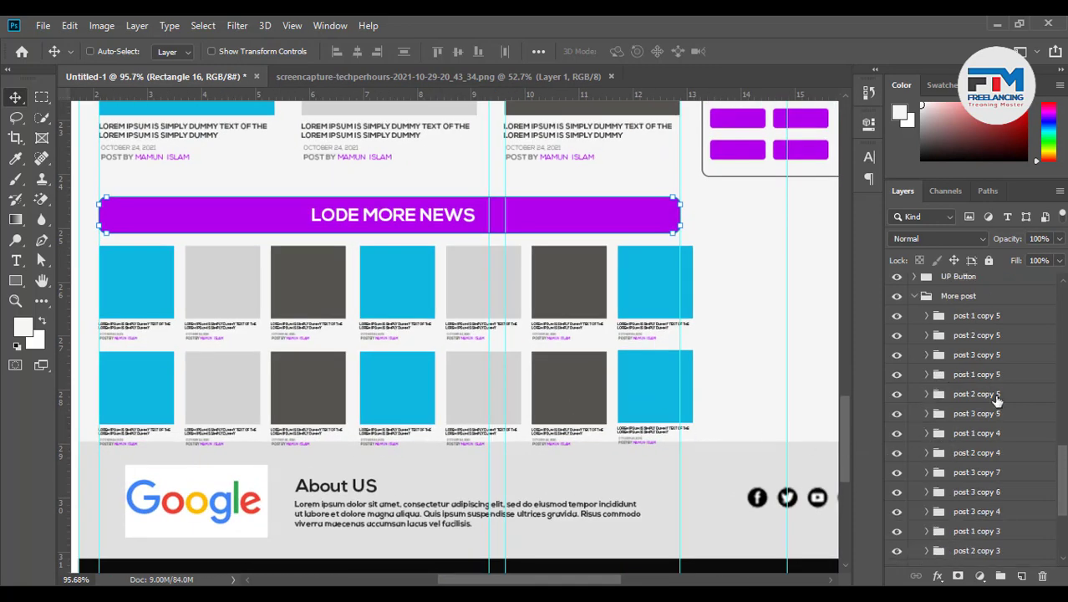
pyautogui.scroll(-1, 1003, 475)
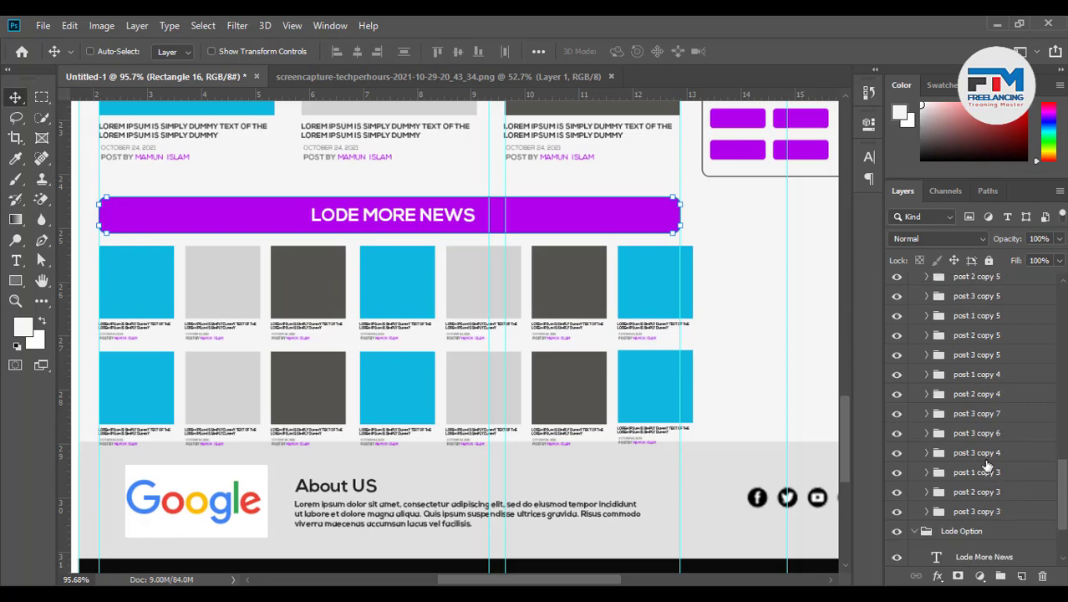
# Shift the post 3 copy 4, 6, 7 cards and the second-row cyan card slightly left
pyautogui.click(989, 454)
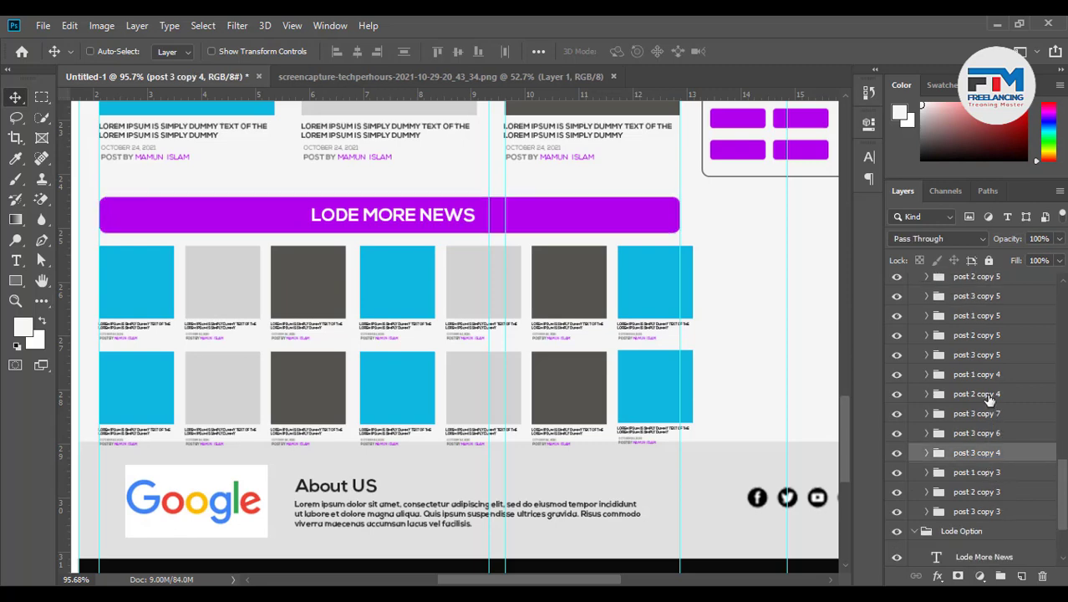
pyautogui.keyDown('shift'); pyautogui.click(989, 414); pyautogui.keyUp('shift')
pyautogui.moveTo(566, 376); pyautogui.dragTo(566, 378)
pyautogui.keyDown('ctrl'); pyautogui.click(410, 413); pyautogui.keyUp('ctrl')
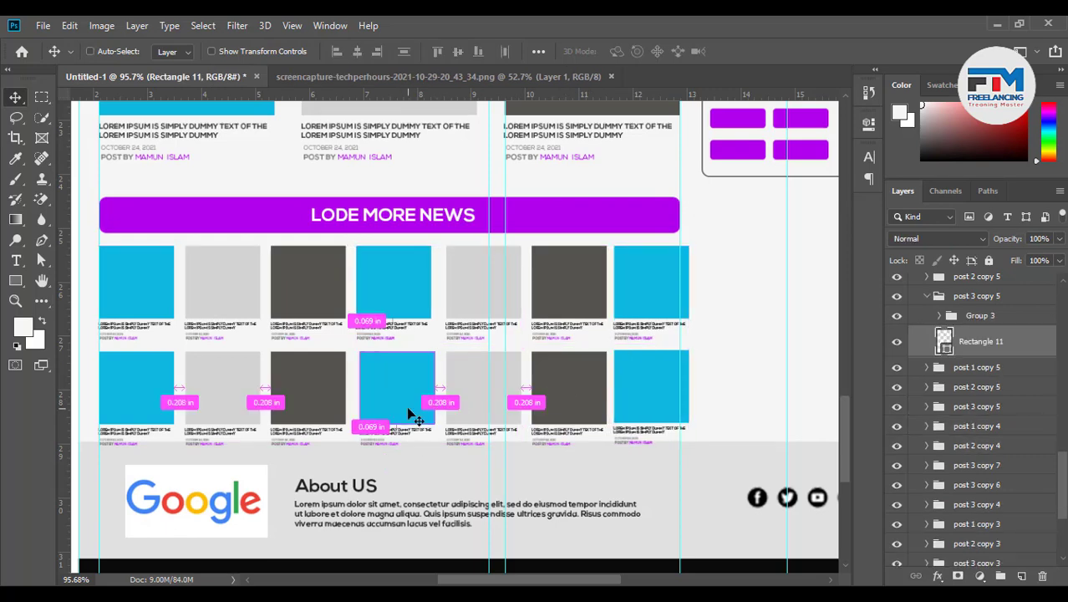
pyautogui.scroll(1, 928, 334)
pyautogui.click(927, 316)
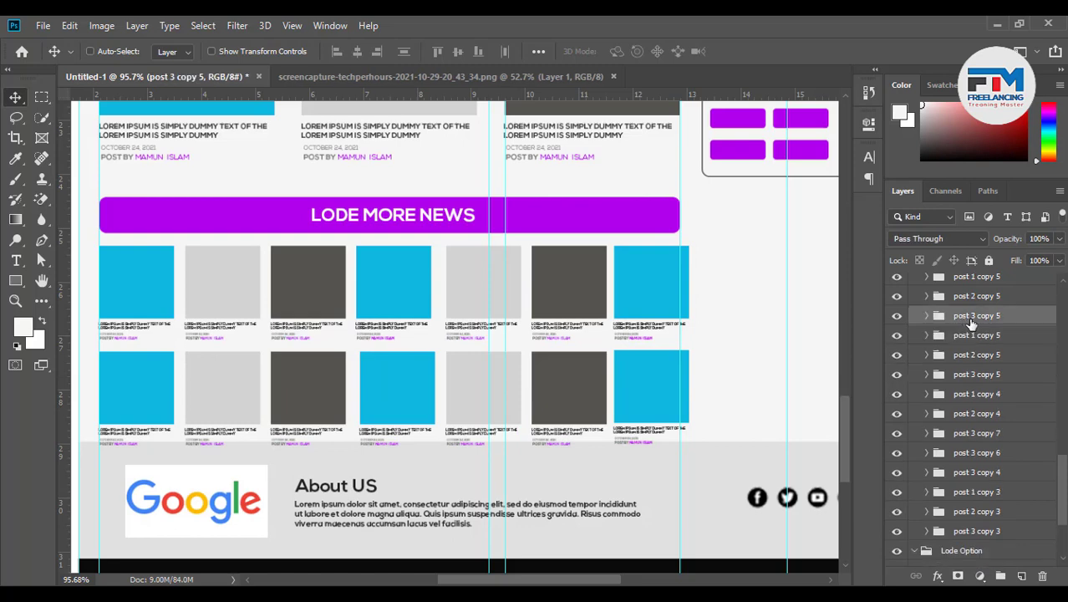
pyautogui.moveTo(472, 392); pyautogui.dragTo(448, 393)
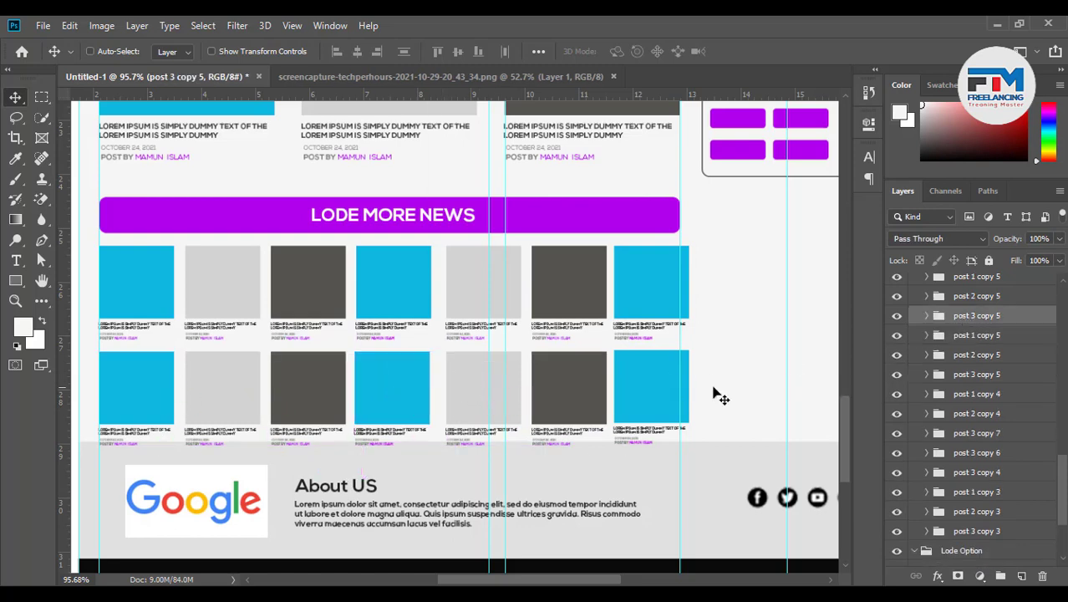
# Move the vertical guide left and realign both fifth cards and the light-grey bottom-row card
pyautogui.keyDown('ctrl'); pyautogui.click(484, 333); pyautogui.keyUp('ctrl')
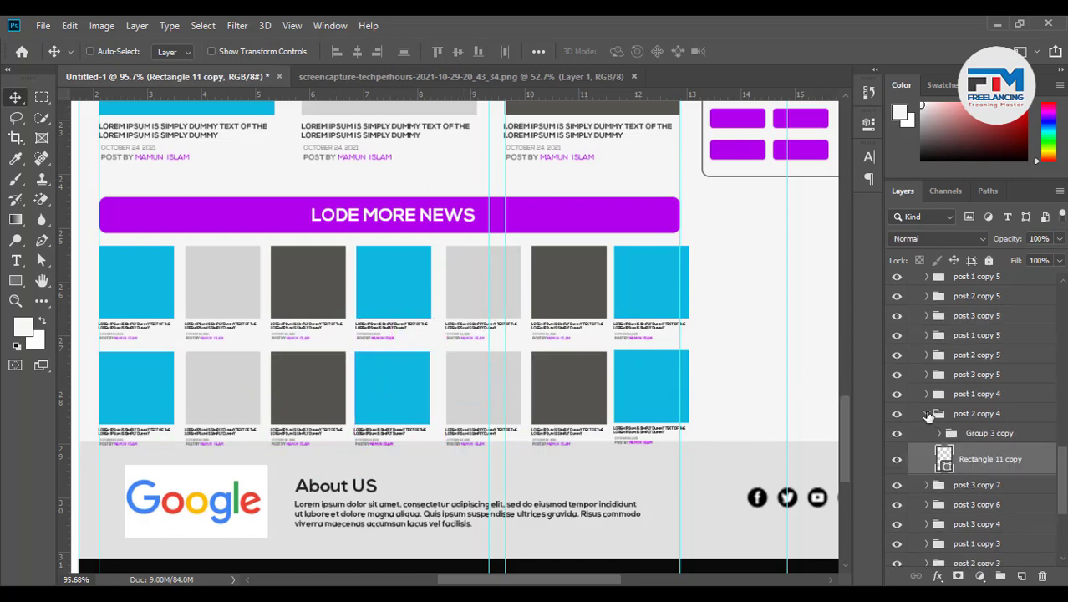
pyautogui.click(927, 414)
pyautogui.moveTo(502, 372); pyautogui.dragTo(497, 372)
pyautogui.moveTo(459, 336); pyautogui.dragTo(454, 336)
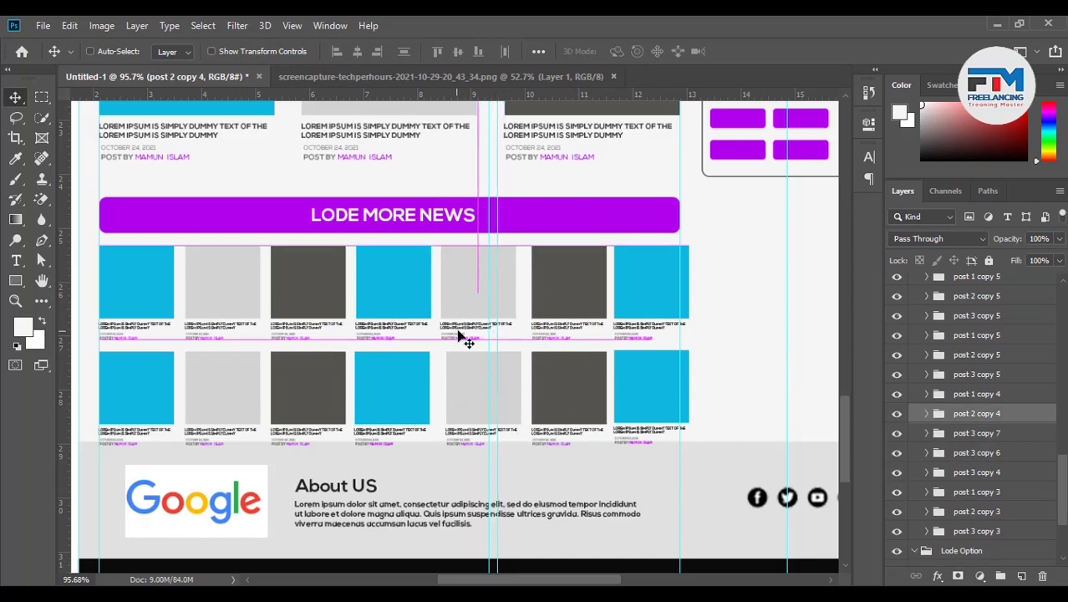
pyautogui.keyDown('ctrl'); pyautogui.click(453, 400); pyautogui.keyUp('ctrl')
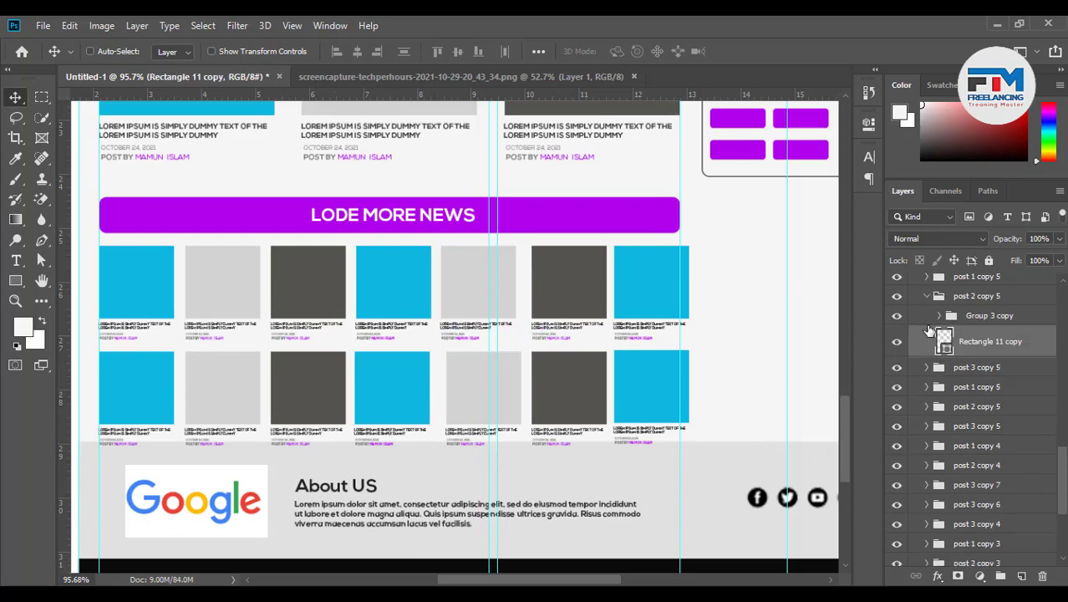
pyautogui.click(928, 299)
pyautogui.moveTo(641, 354); pyautogui.dragTo(611, 366)
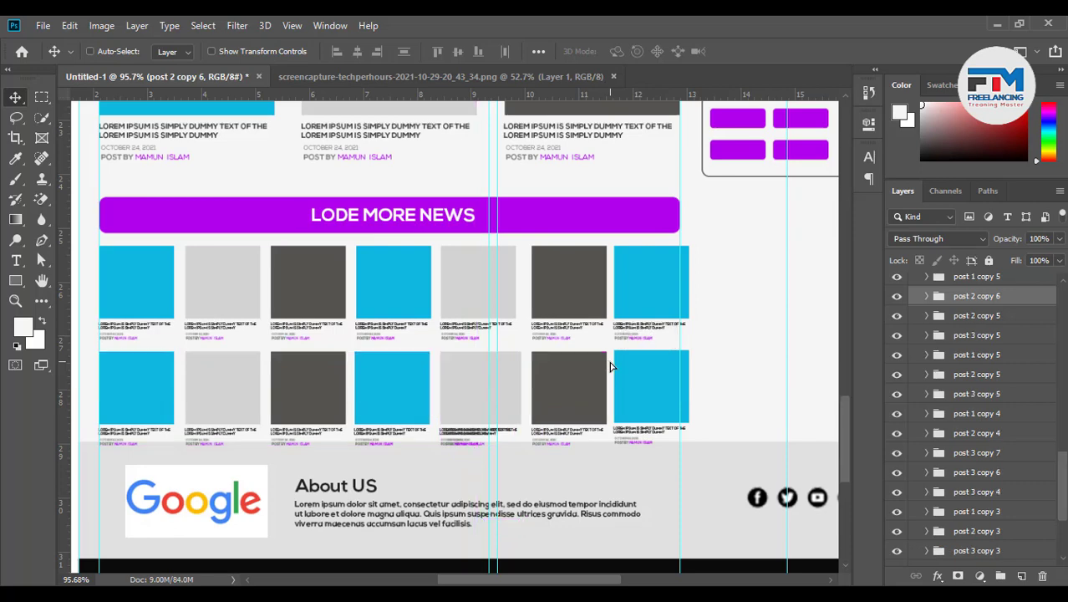
pyautogui.moveTo(521, 413)
pyautogui.mouseDown()
pyautogui.moveTo(371, 497)
pyautogui.moveTo(480, 427)
pyautogui.moveTo(514, 422)
pyautogui.mouseUp()
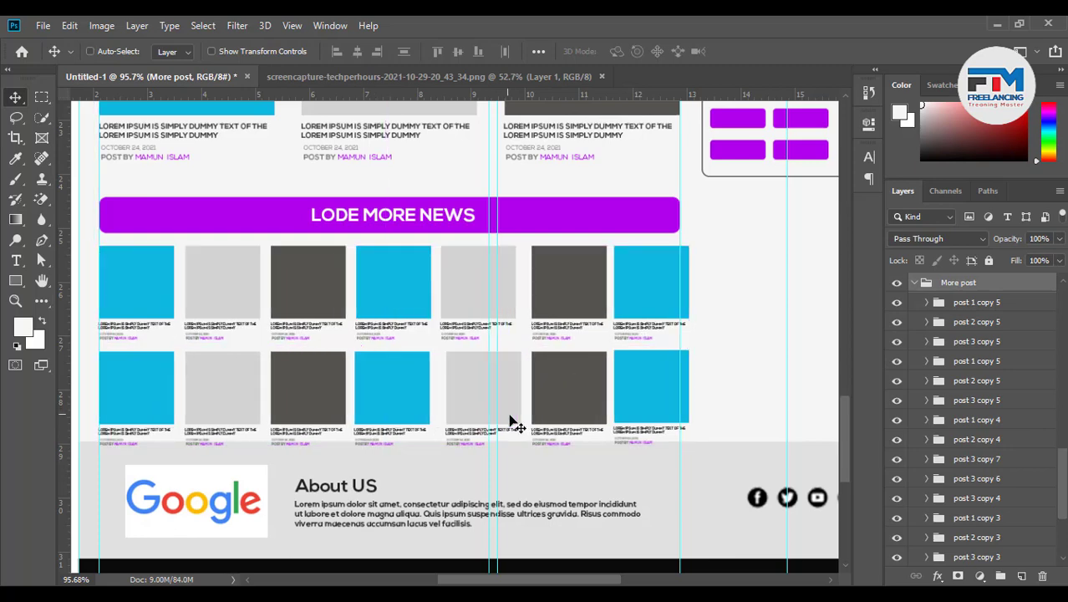
pyautogui.scroll(-1, 599, 443)
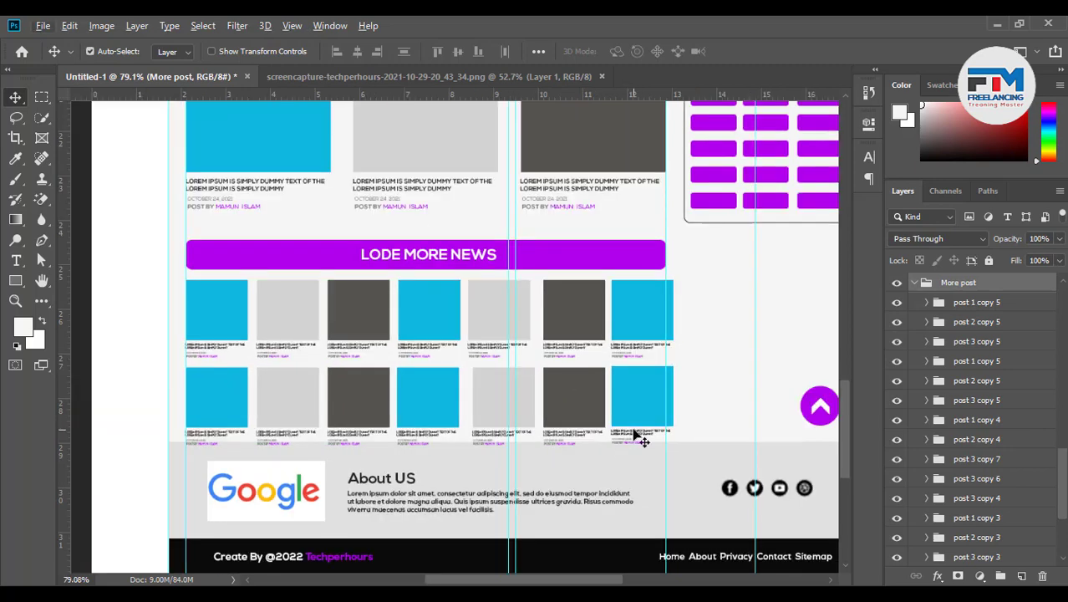
# Shrink the thumbnail grid slightly and move it up and left
pyautogui.hotkey('ctrl', 't')
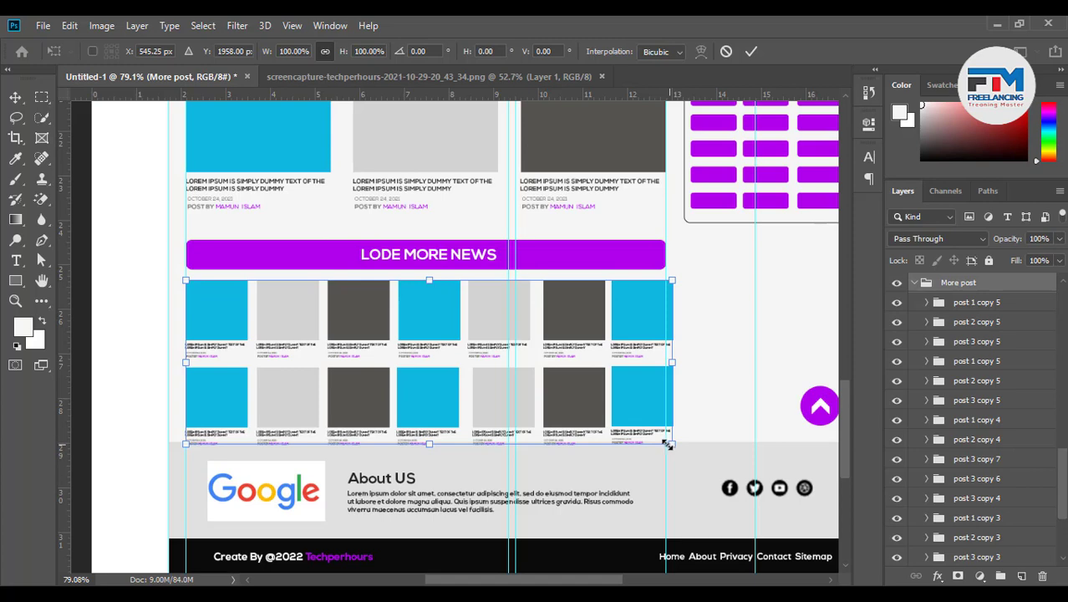
pyautogui.moveTo(667, 445)
pyautogui.mouseDown()
pyautogui.moveTo(577, 451)
pyautogui.moveTo(670, 456)
pyautogui.mouseUp()
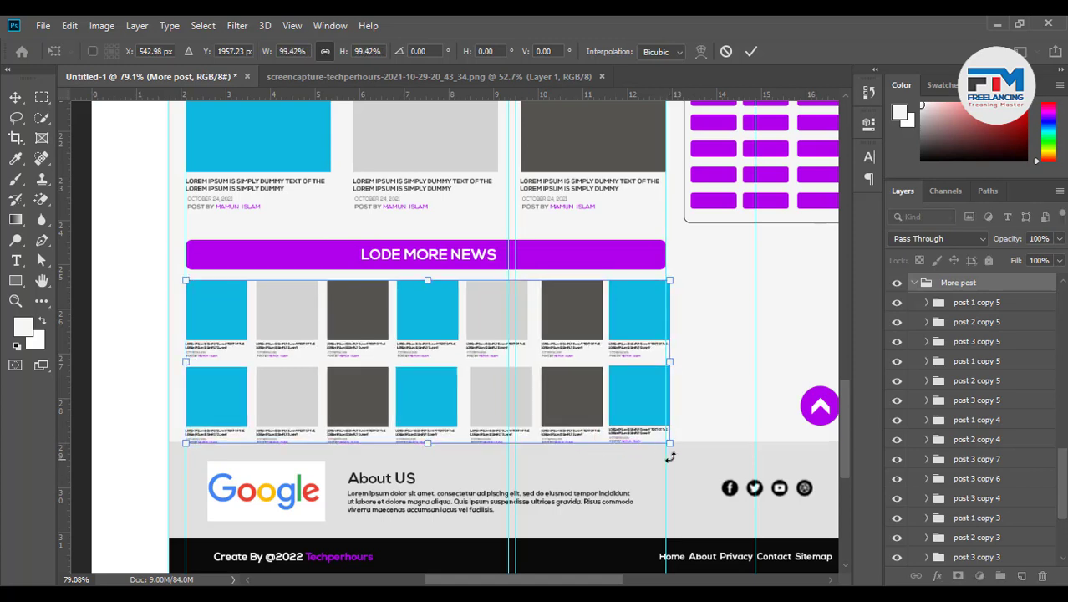
pyautogui.scroll(2, 669, 456)
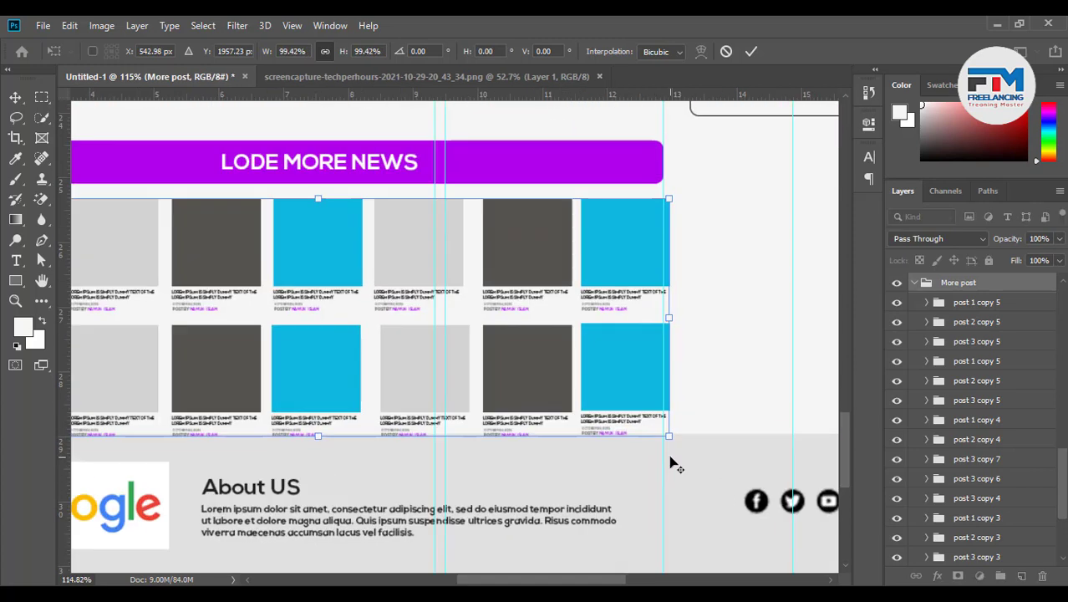
pyautogui.click(752, 51)
pyautogui.scroll(2, 654, 370)
pyautogui.moveTo(648, 379); pyautogui.dragTo(637, 373)
pyautogui.scroll(-2, 657, 382)
pyautogui.scroll(-2, 657, 385)
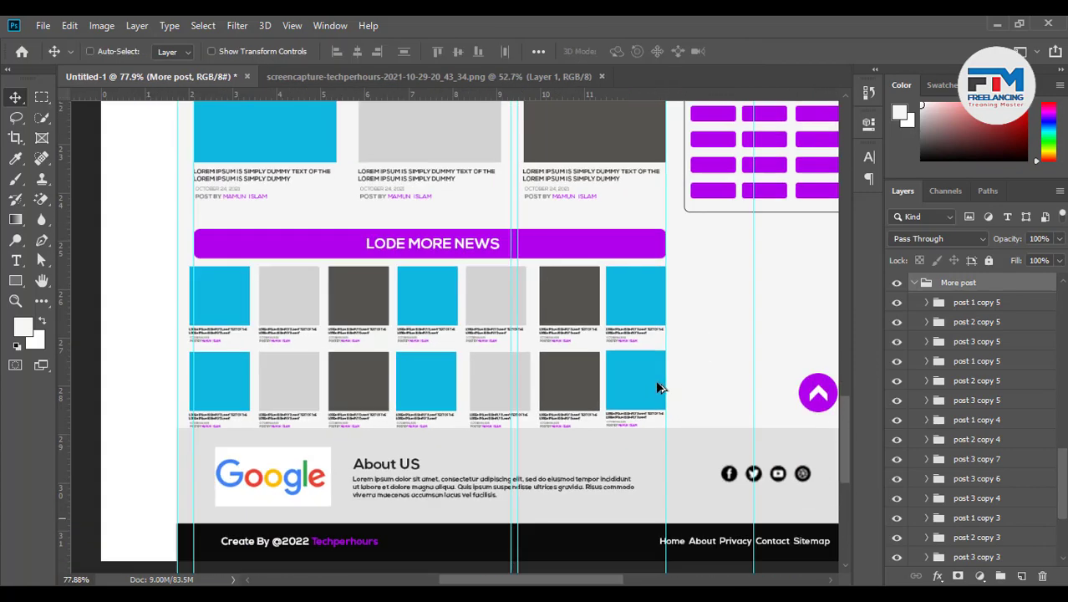
pyautogui.scroll(2, 171, 377)
pyautogui.scroll(2, 233, 375)
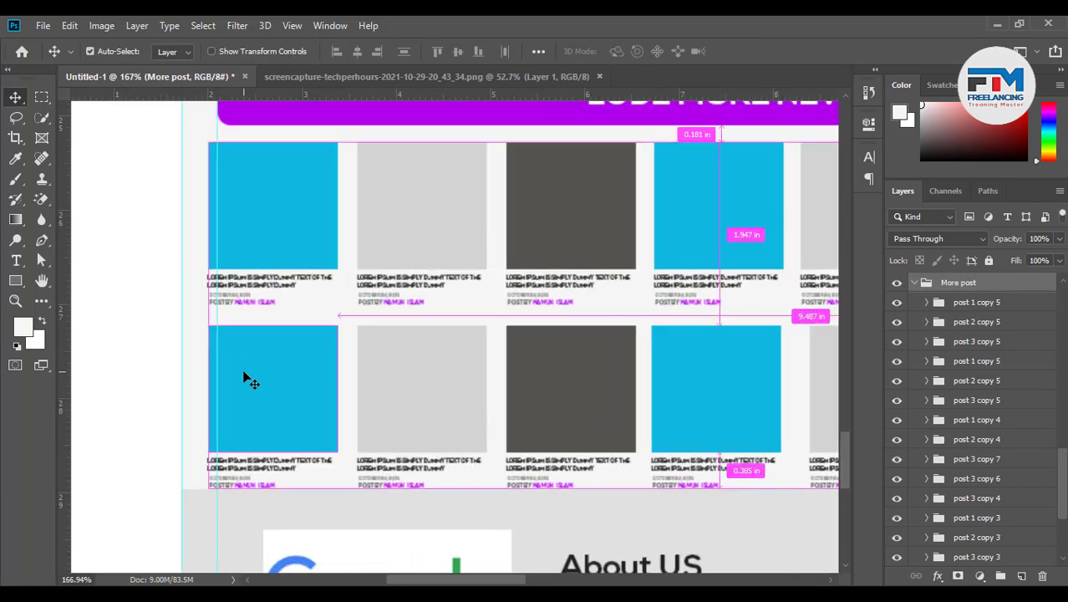
# Rescale the grid to about 99% width so both edges meet the guides
pyautogui.hotkey('ctrl', 't')
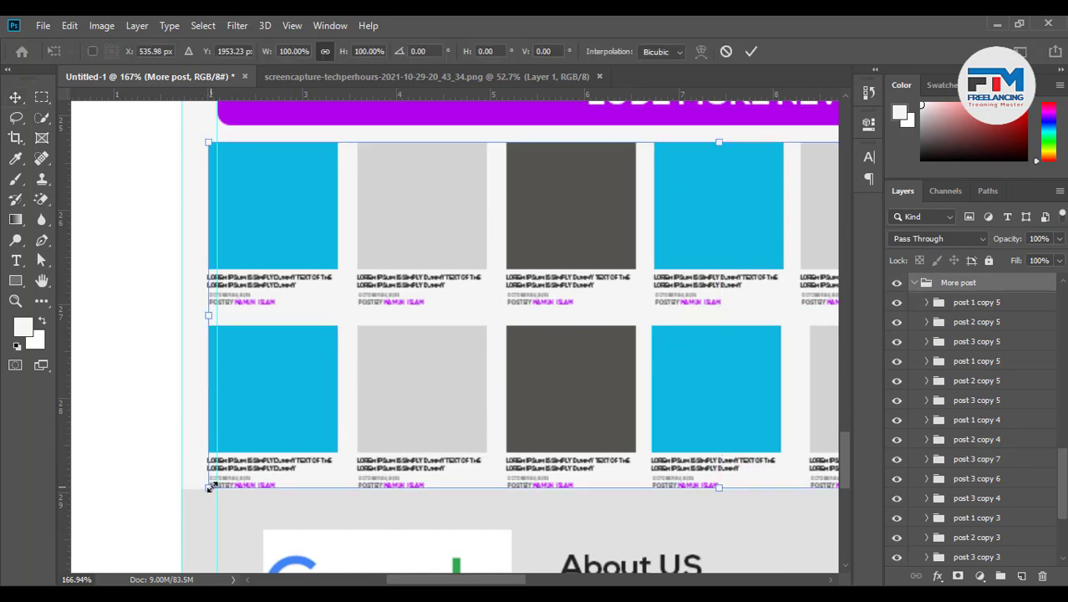
pyautogui.moveTo(209, 488); pyautogui.dragTo(221, 461)
pyautogui.scroll(-5, 232, 452)
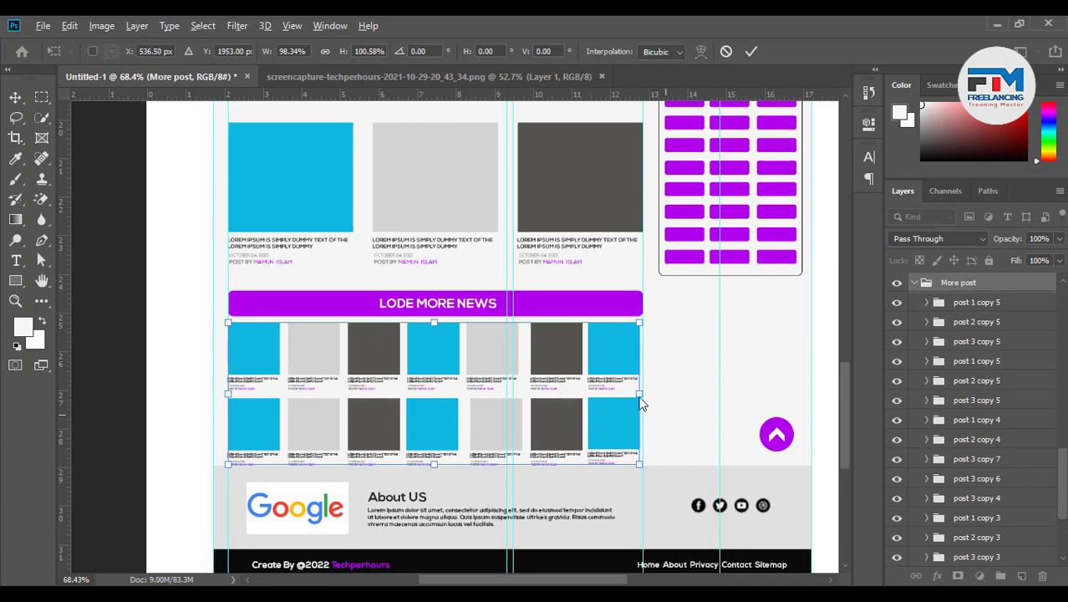
pyautogui.scroll(6, 641, 404)
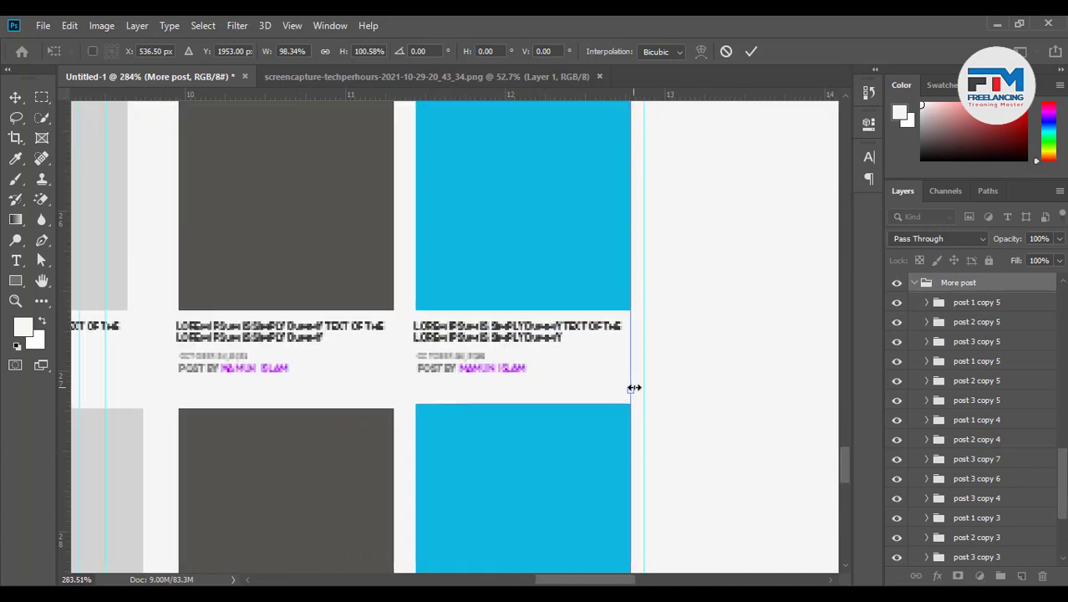
pyautogui.moveTo(635, 387); pyautogui.dragTo(644, 389)
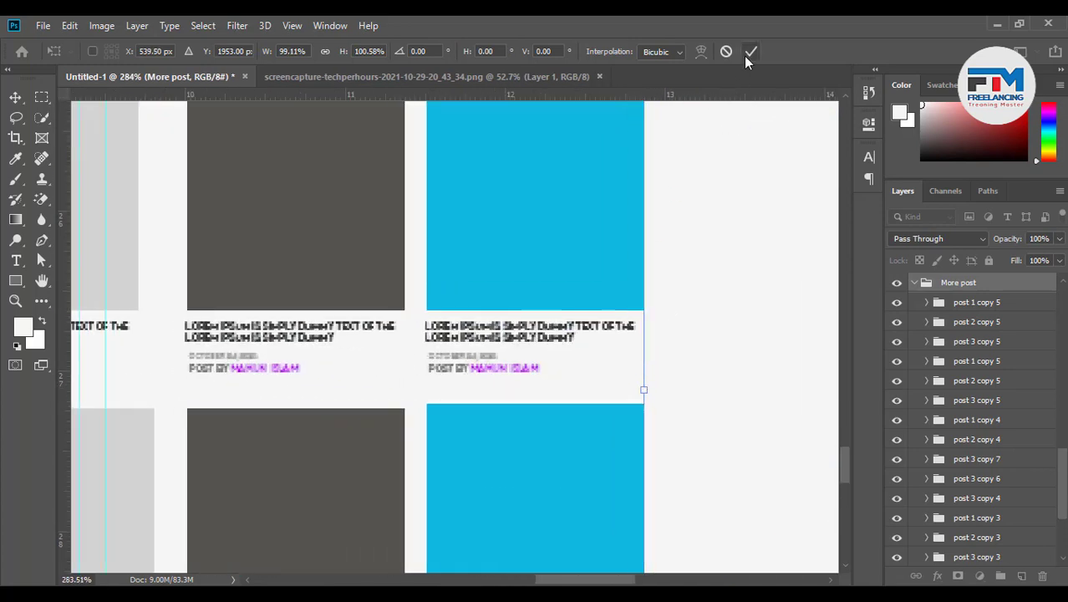
pyautogui.press('Return')
pyautogui.scroll(-6, 631, 391)
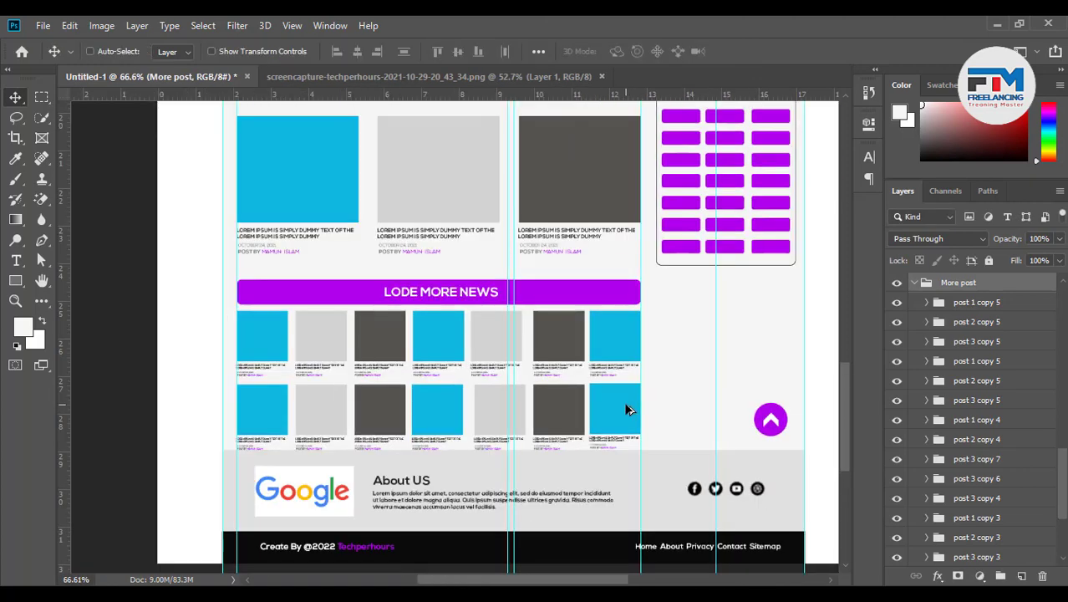
# Select the Lode Option group and move the LODE MORE NEWS bar up about 27 px
pyautogui.scroll(-2, 475, 429)
pyautogui.scroll(-1, 477, 431)
pyautogui.scroll(4, 479, 428)
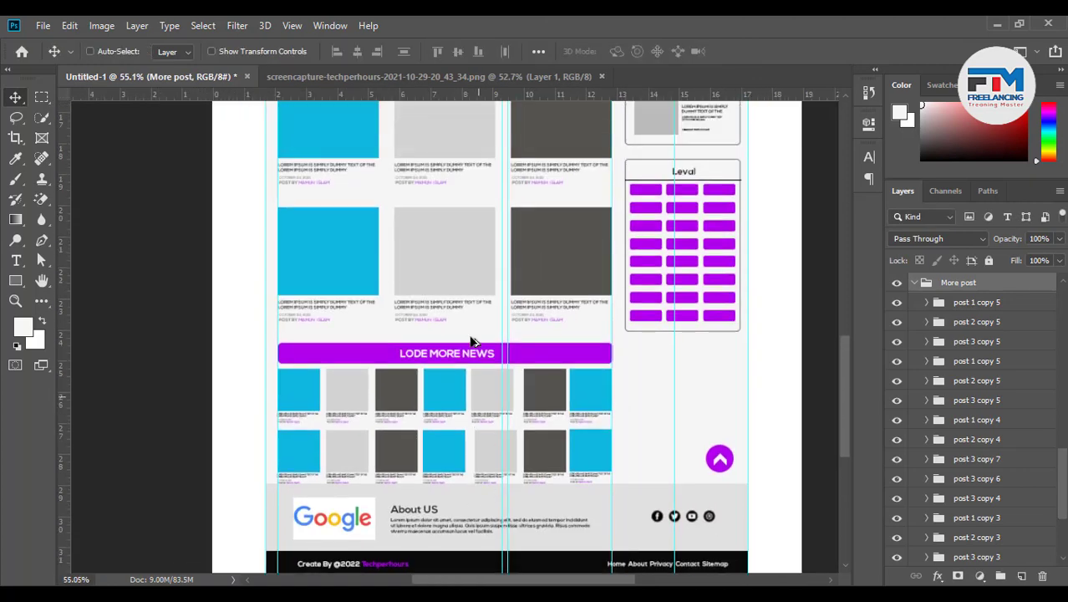
pyautogui.scroll(5, 470, 341)
pyautogui.keyDown('ctrl'); pyautogui.click(623, 365); pyautogui.keyUp('ctrl')
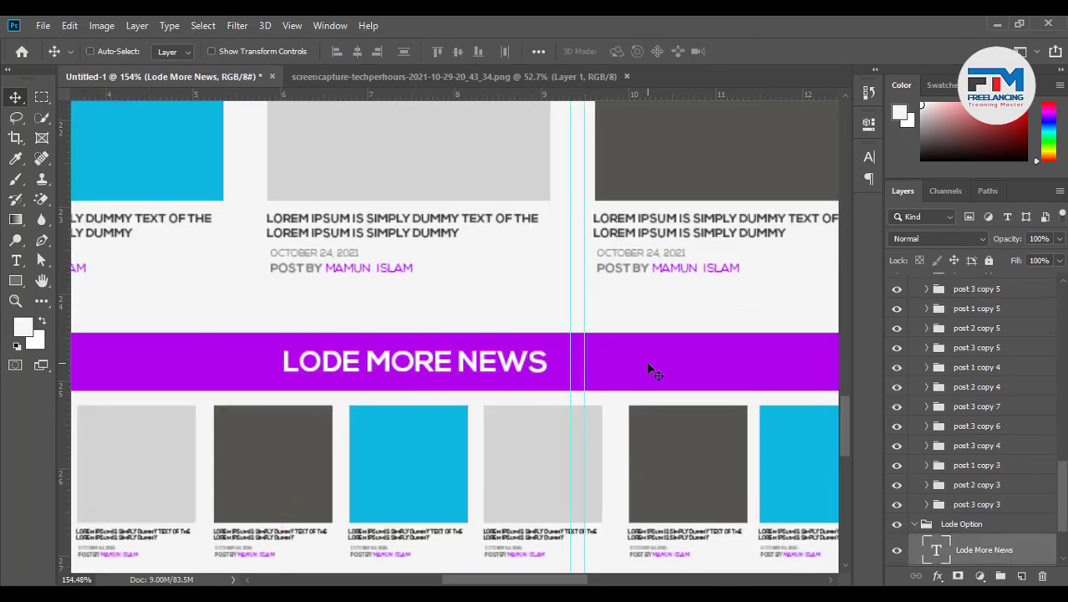
pyautogui.scroll(-3, 619, 370)
pyautogui.scroll(-2, 1020, 525)
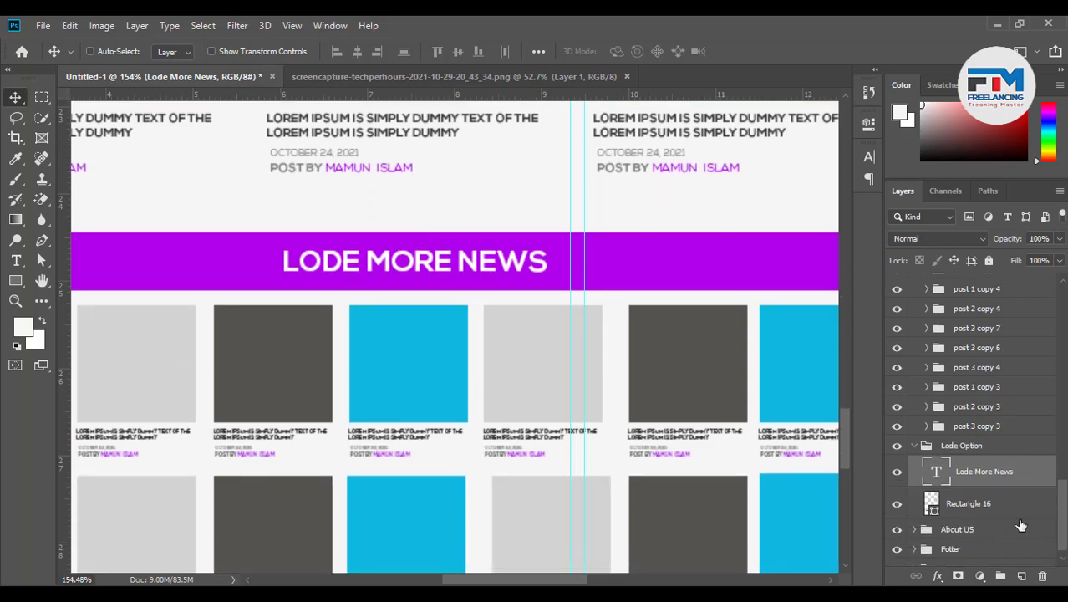
pyautogui.click(976, 506)
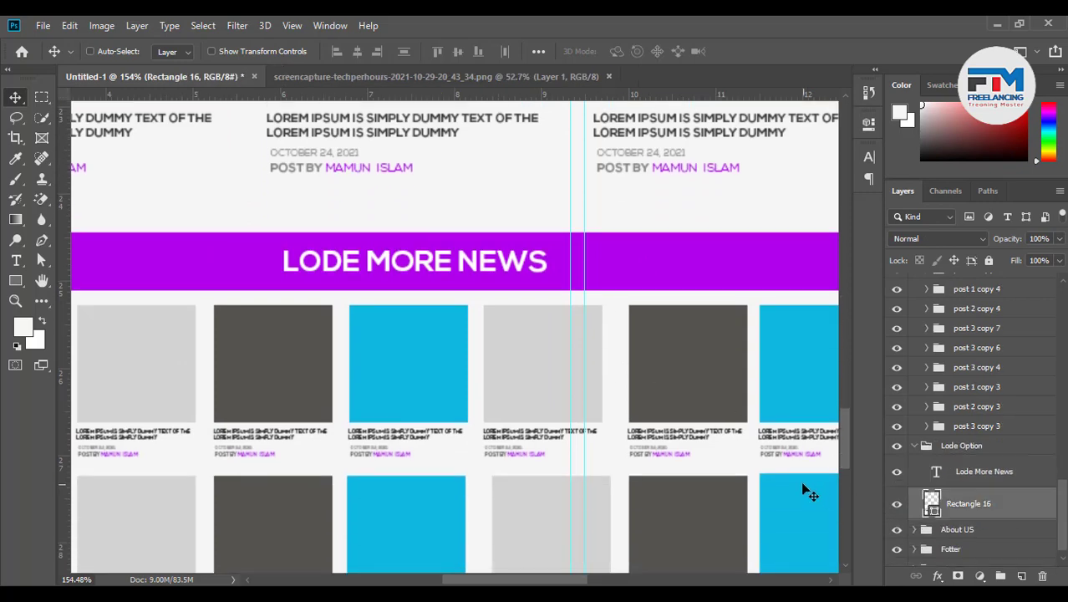
pyautogui.click(915, 446)
pyautogui.scroll(3, 470, 436)
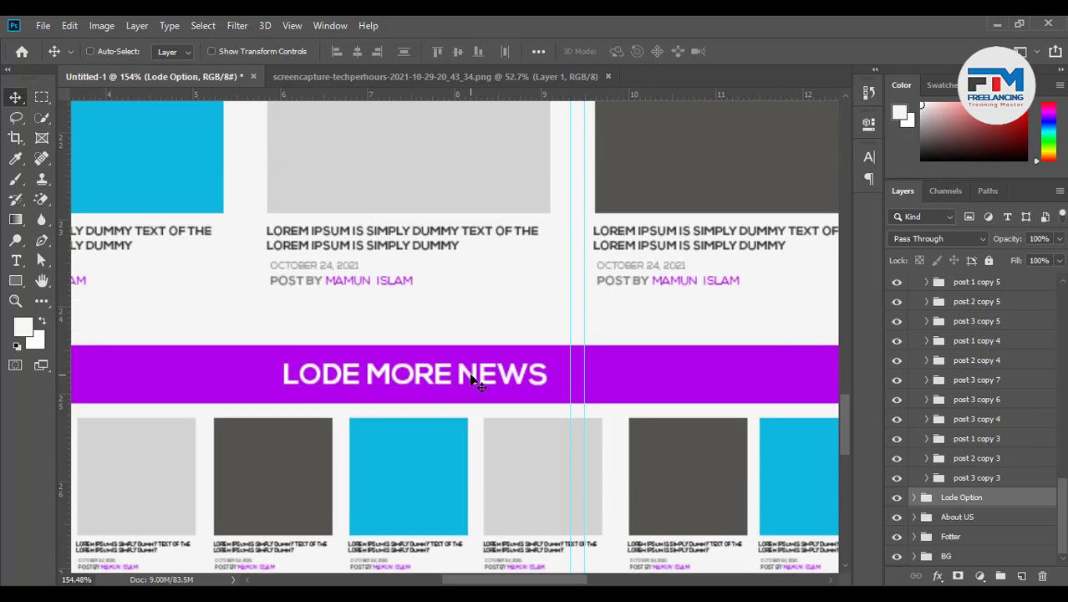
pyautogui.moveTo(471, 378); pyautogui.dragTo(471, 360)
pyautogui.scroll(-5, 473, 400)
pyautogui.scroll(1, 734, 473)
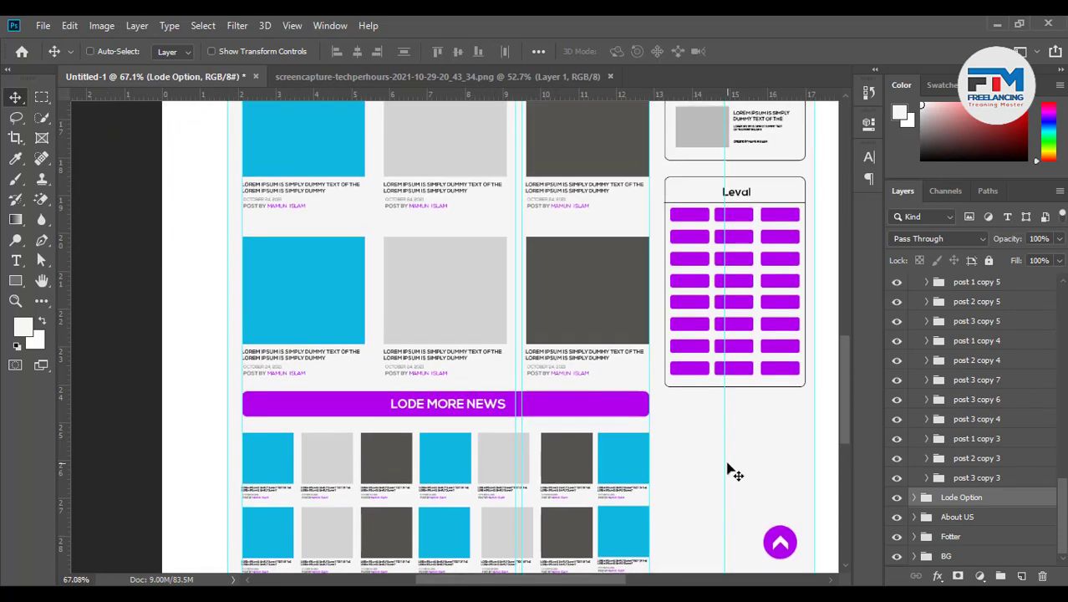
pyautogui.scroll(-1, 734, 472)
pyautogui.scroll(-1, 757, 458)
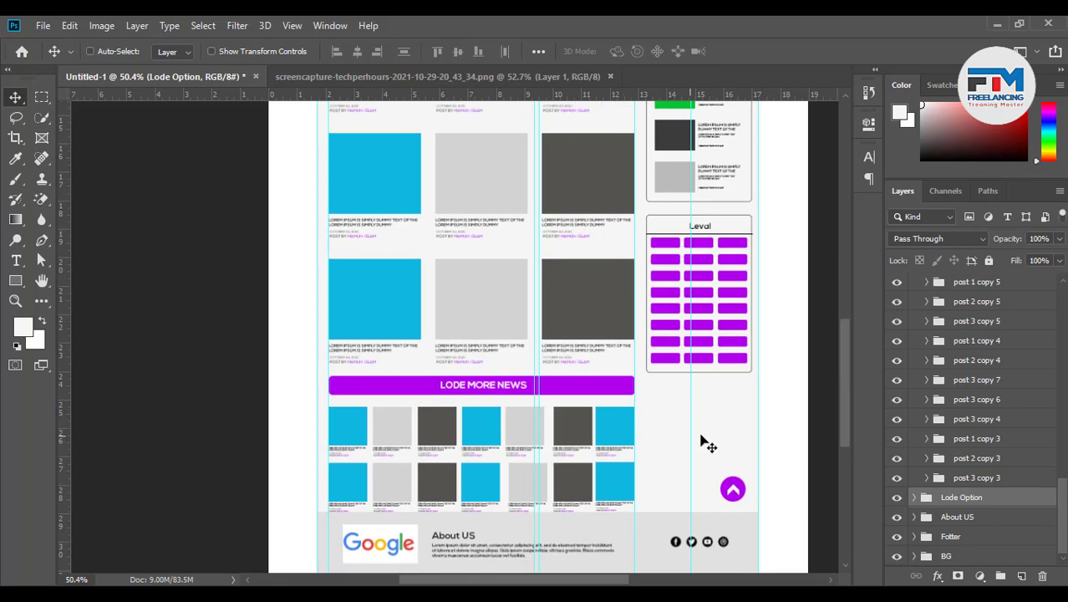
pyautogui.scroll(1, 676, 454)
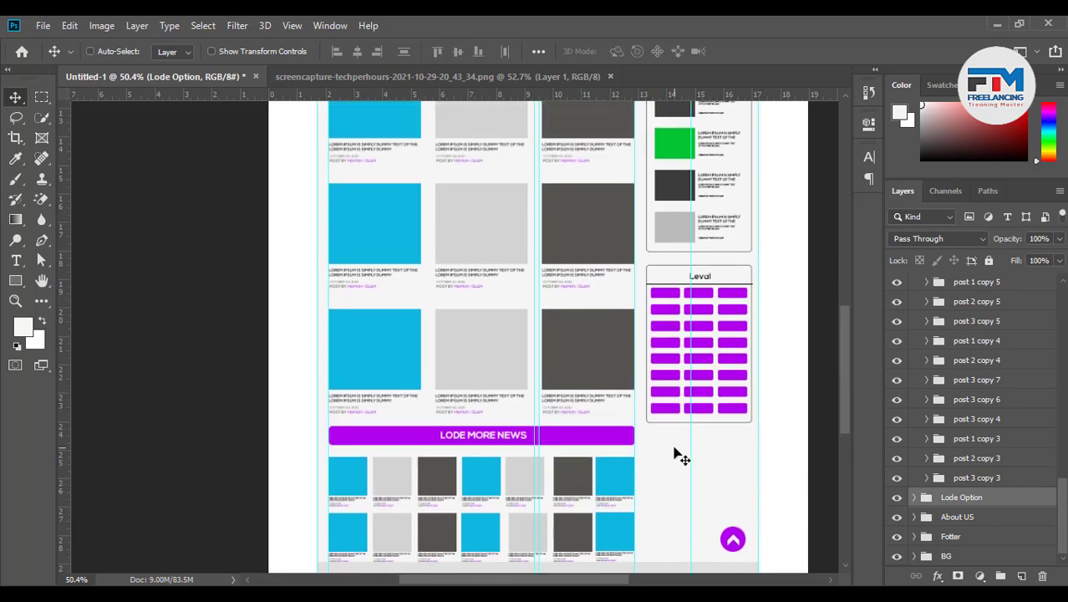
pyautogui.scroll(-2, 677, 458)
pyautogui.scroll(-1, 679, 465)
pyautogui.scroll(-3, 483, 522)
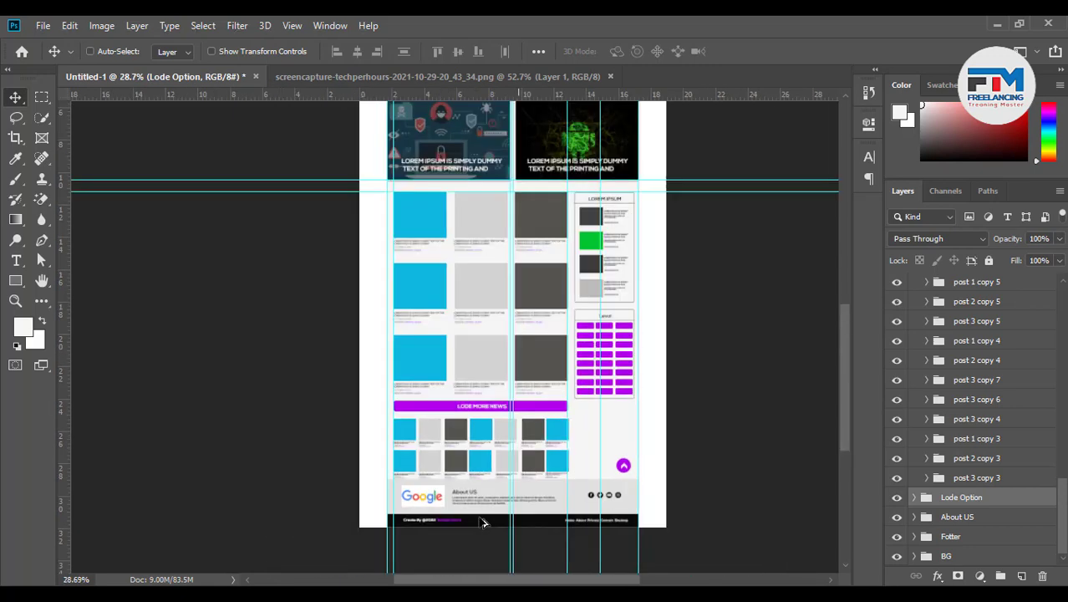
pyautogui.scroll(1, 512, 528)
pyautogui.scroll(-2, 514, 532)
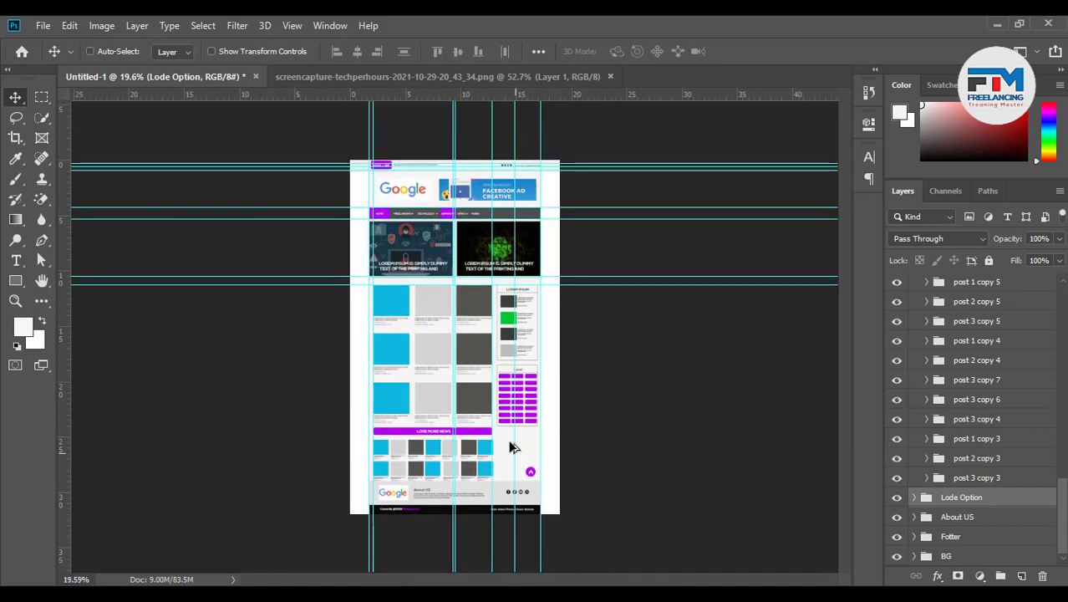
pyautogui.scroll(1, 497, 439)
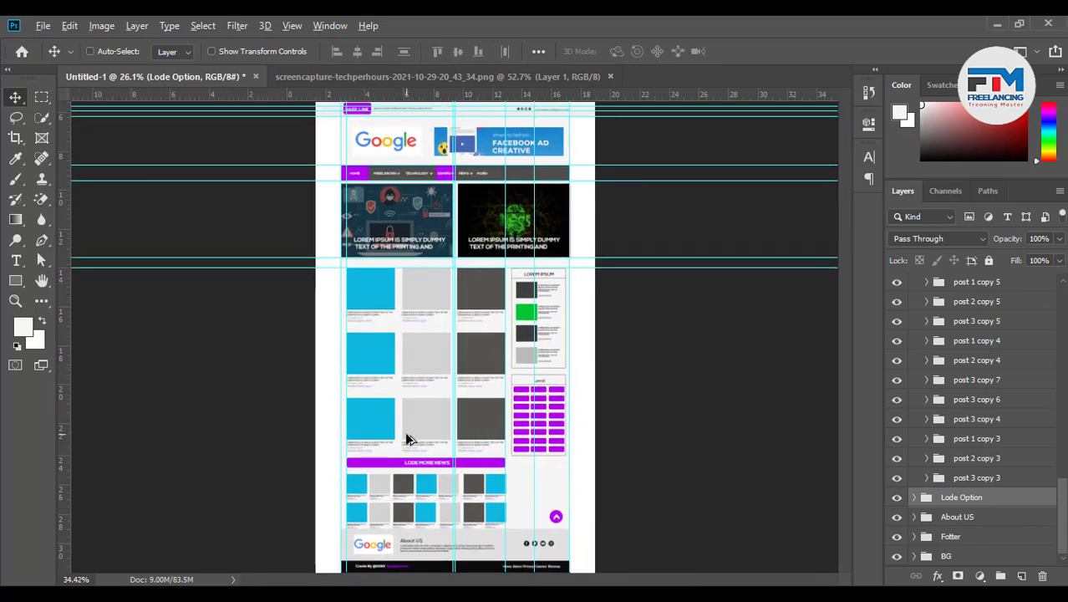
pyautogui.scroll(2, 411, 436)
pyautogui.scroll(2, 401, 381)
pyautogui.scroll(2, 405, 389)
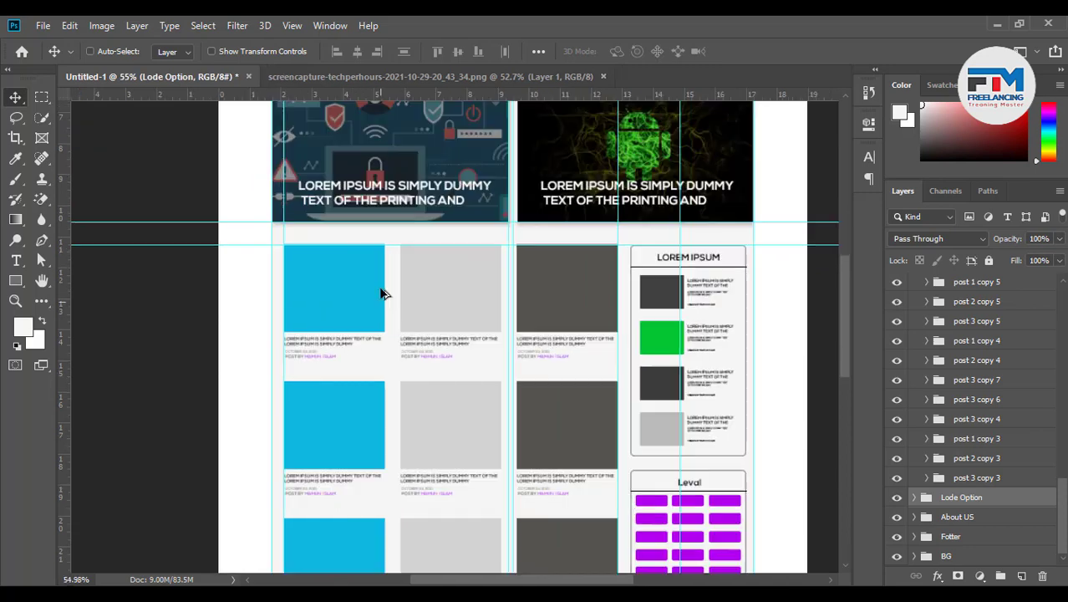
pyautogui.scroll(2, 401, 370)
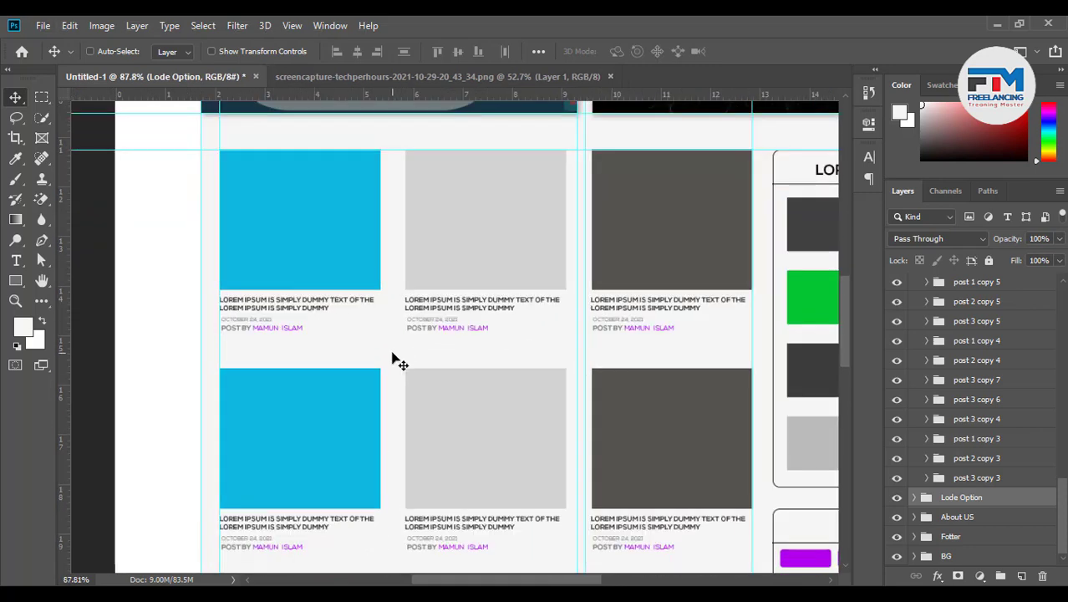
# Add horizontal guides along the edges of both post rows and below the post captions
pyautogui.moveTo(61, 301); pyautogui.dragTo(281, 290)
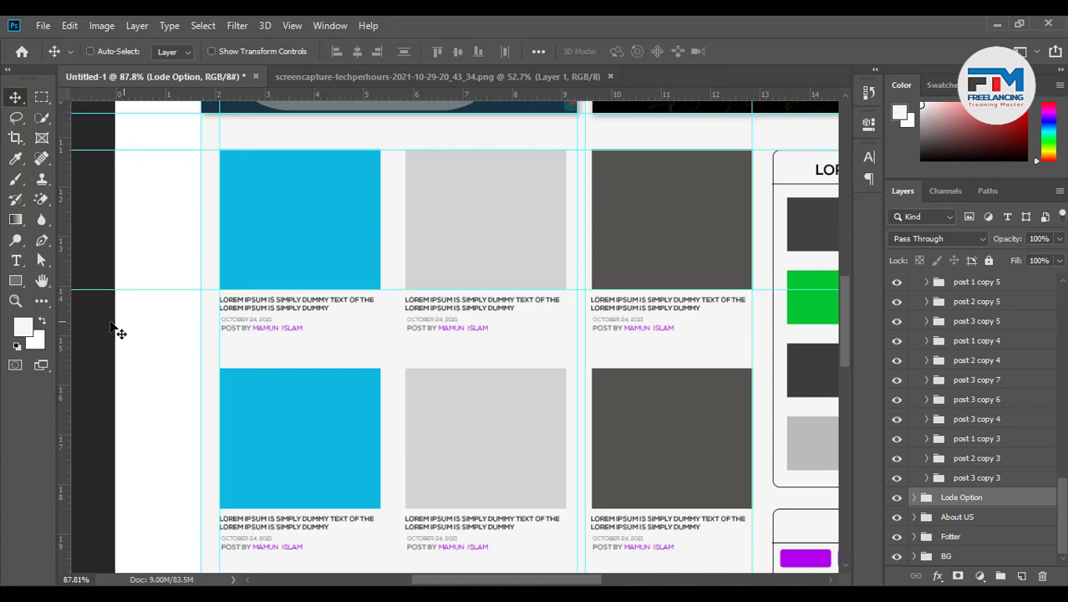
pyautogui.moveTo(74, 323); pyautogui.dragTo(210, 368)
pyautogui.moveTo(66, 395); pyautogui.dragTo(307, 509)
pyautogui.scroll(-6, 461, 432)
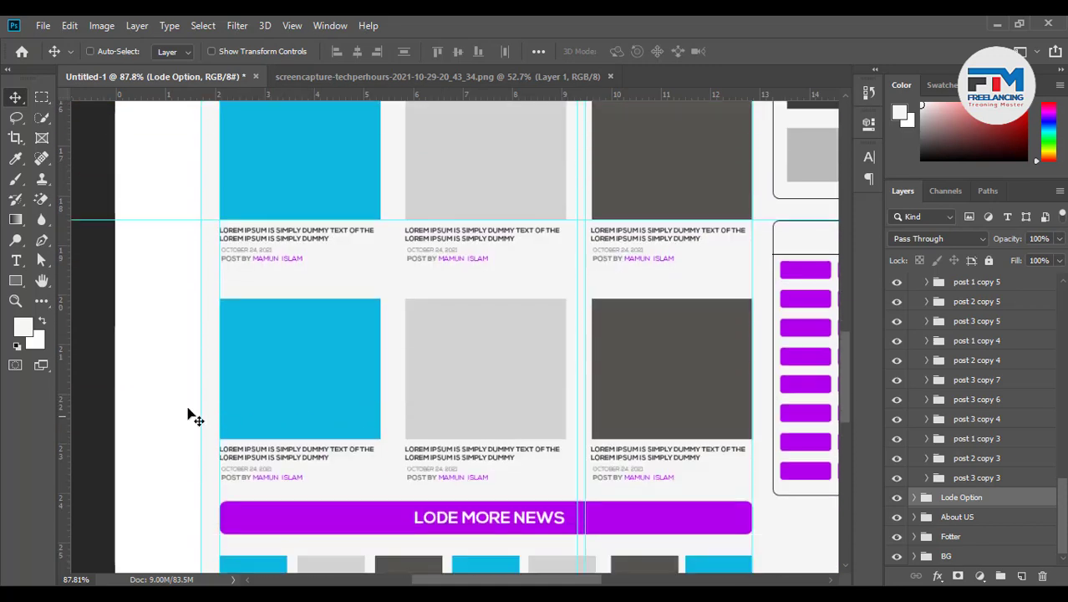
pyautogui.moveTo(63, 374); pyautogui.dragTo(280, 325)
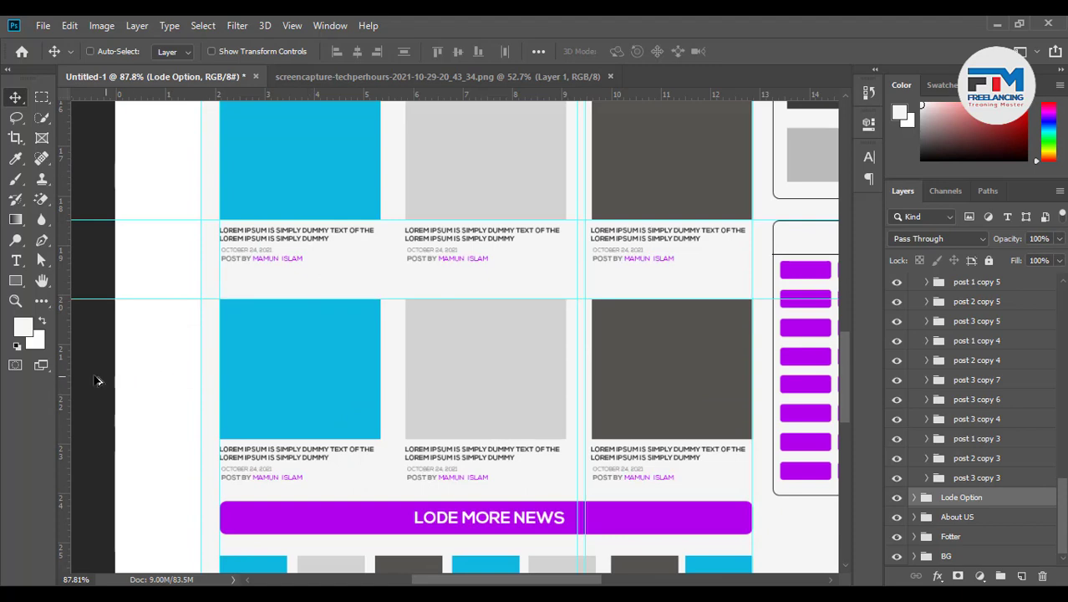
pyautogui.moveTo(65, 370); pyautogui.dragTo(311, 440)
# Add guides at the load-more bar and thumbnail rows: 25.370, 27.046, 27.236, 28.579 in
pyautogui.scroll(-3, 219, 452)
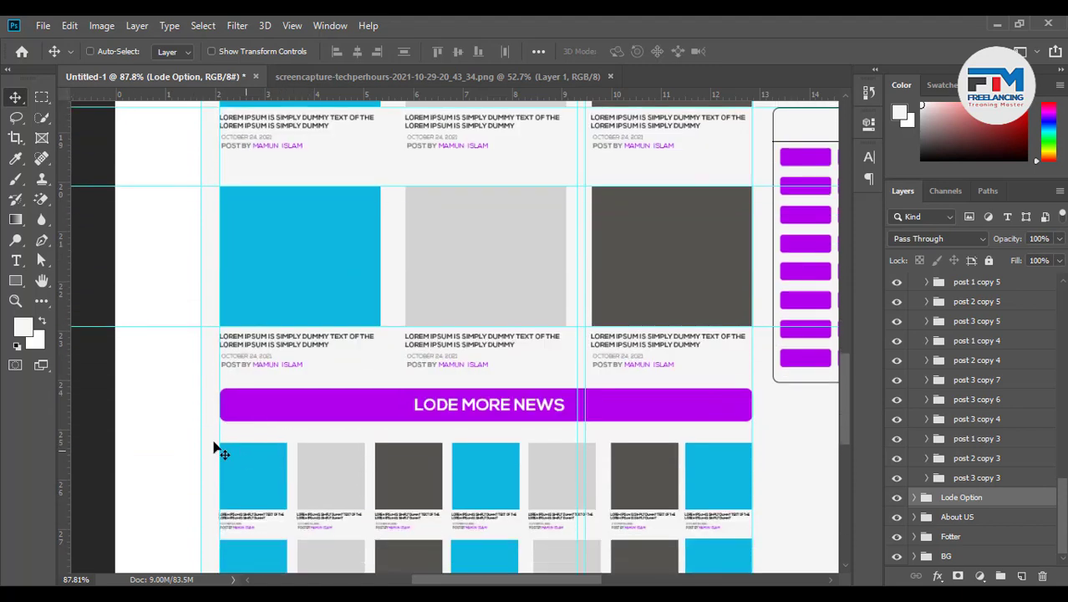
pyautogui.moveTo(66, 410); pyautogui.dragTo(297, 388)
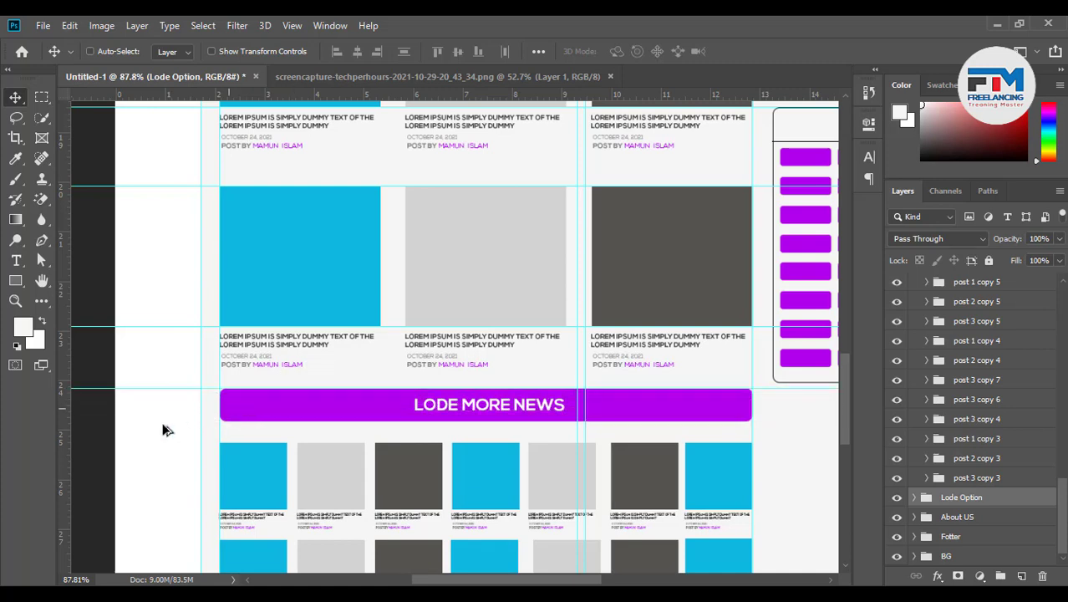
pyautogui.moveTo(60, 443); pyautogui.dragTo(313, 421)
pyautogui.scroll(-3, 379, 426)
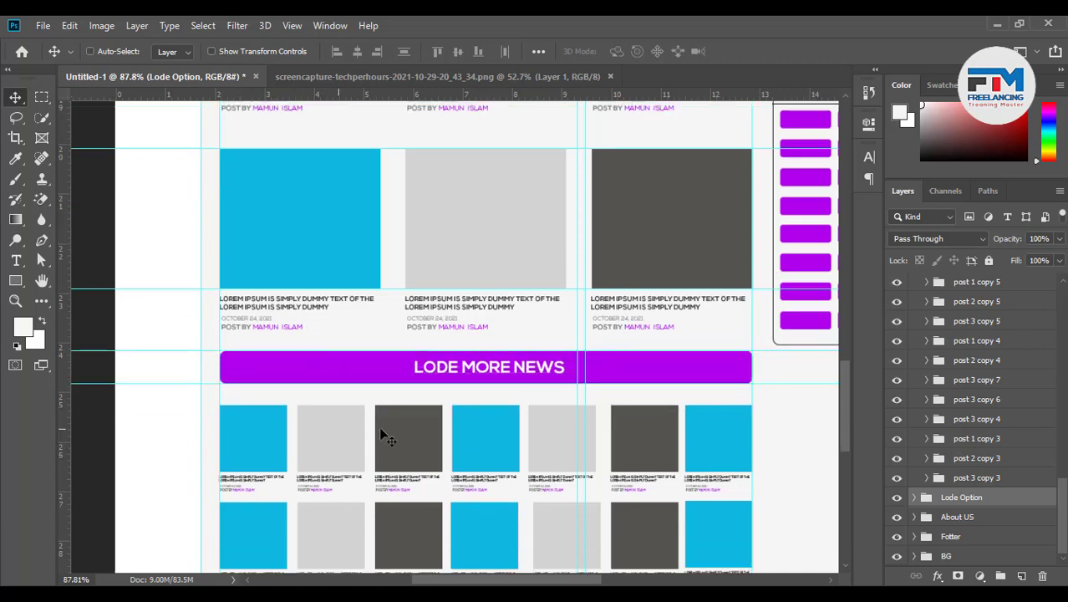
pyautogui.scroll(-1, 429, 437)
pyautogui.moveTo(64, 367); pyautogui.dragTo(298, 316)
pyautogui.moveTo(61, 411); pyautogui.dragTo(311, 385)
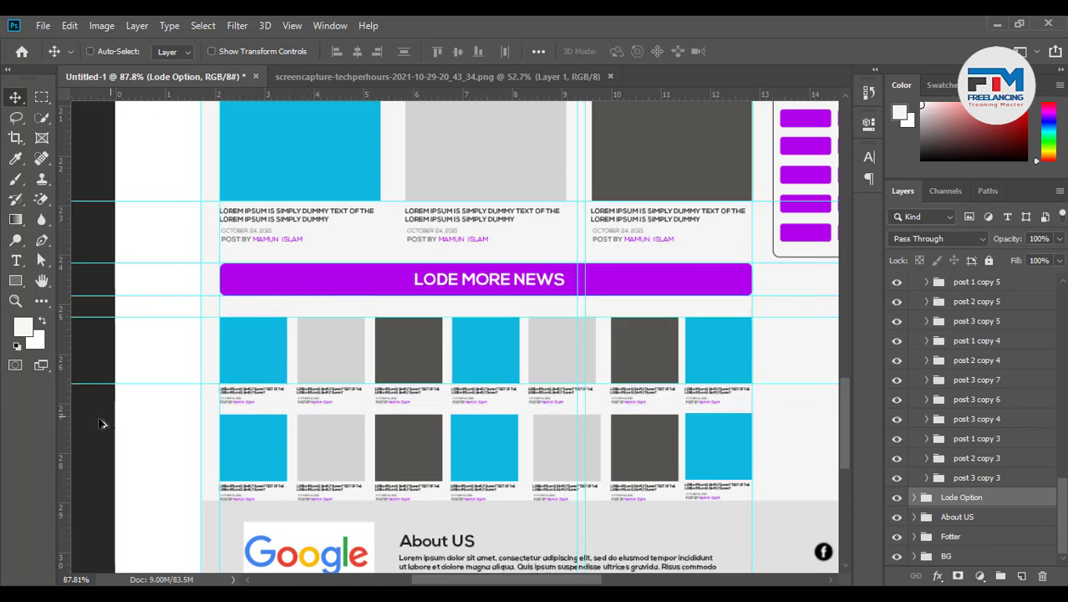
pyautogui.moveTo(64, 426); pyautogui.dragTo(324, 413)
pyautogui.moveTo(69, 458); pyautogui.dragTo(275, 481)
pyautogui.scroll(-5, 359, 484)
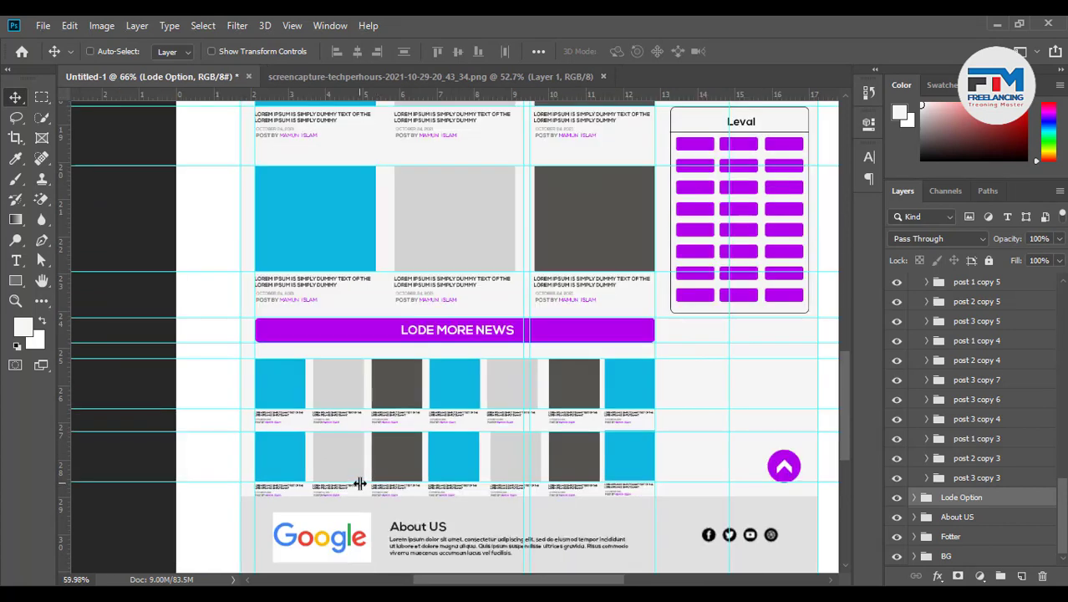
# Zoom in on the post grid and move the vertical guide to 9.642 in
pyautogui.scroll(5, 562, 377)
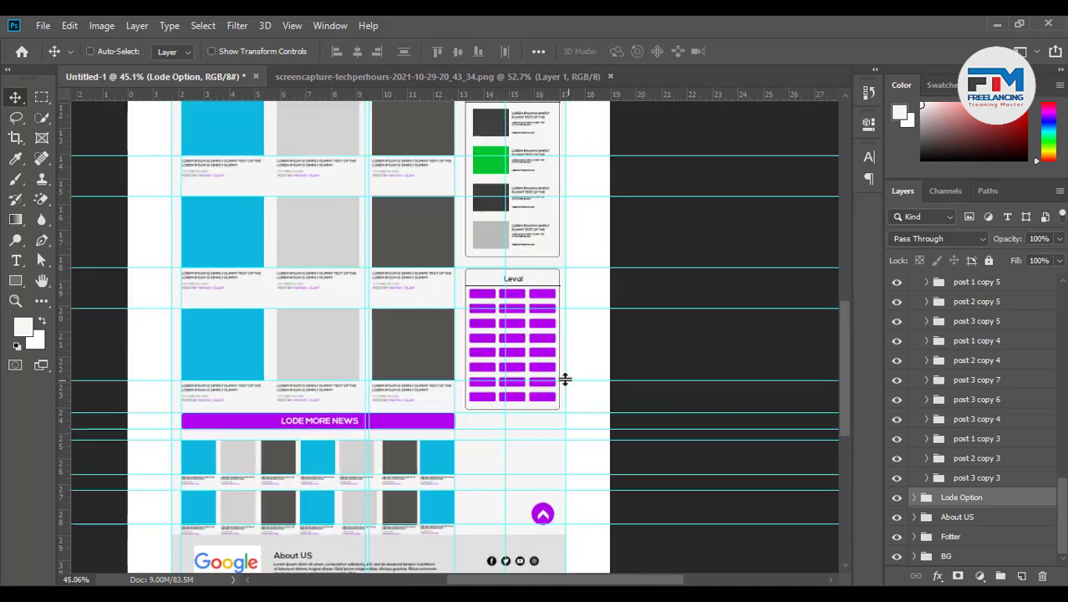
pyautogui.scroll(-6, 599, 419)
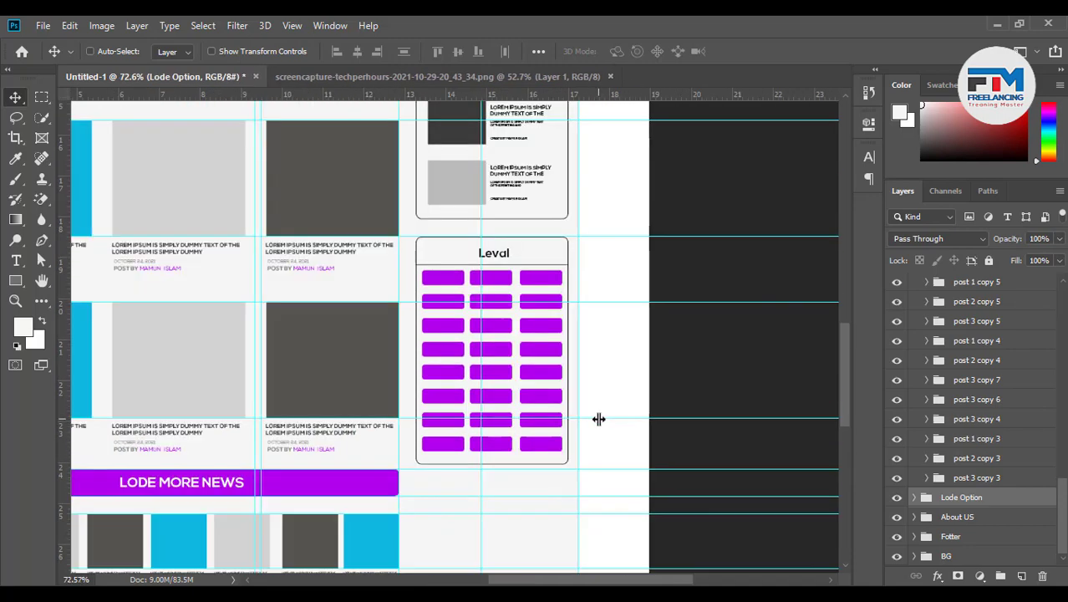
pyautogui.scroll(2, 470, 324)
pyautogui.scroll(2, 429, 350)
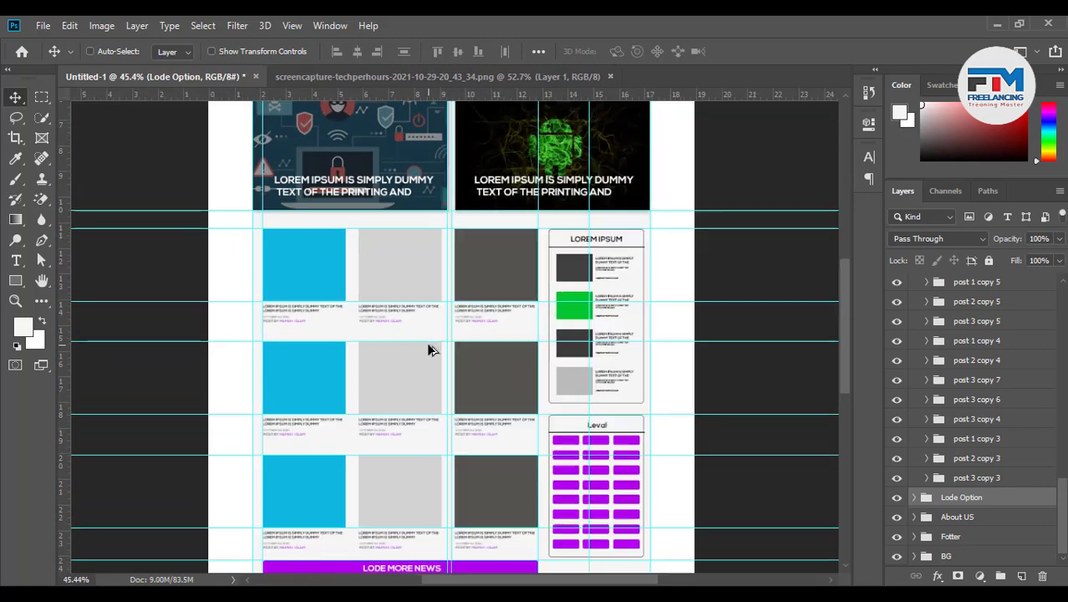
pyautogui.scroll(-3, 492, 419)
pyautogui.scroll(-1, 493, 419)
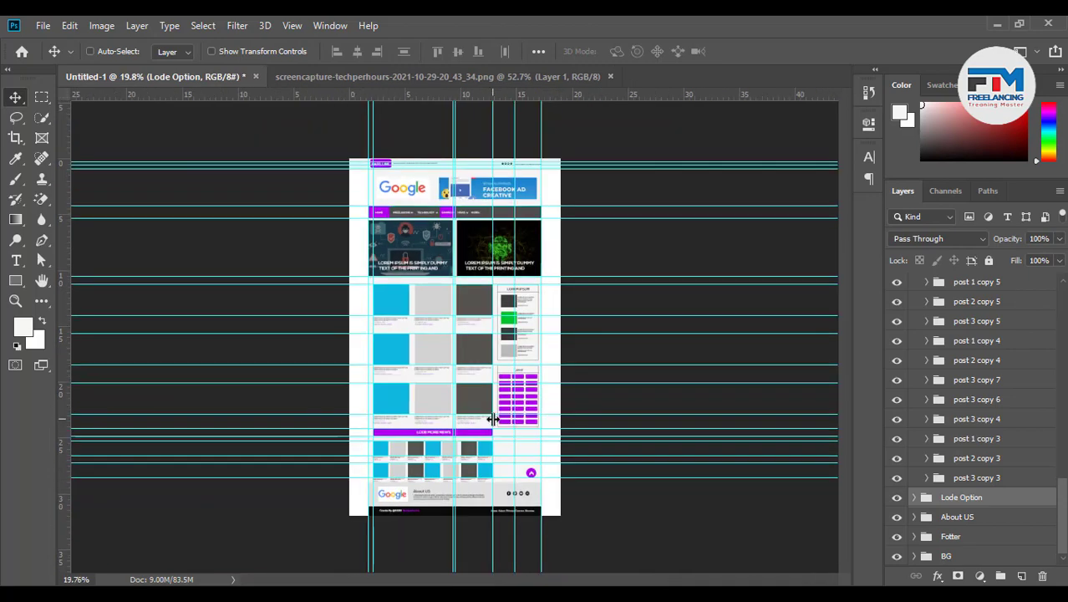
pyautogui.scroll(6, 476, 428)
pyautogui.scroll(-3, 432, 438)
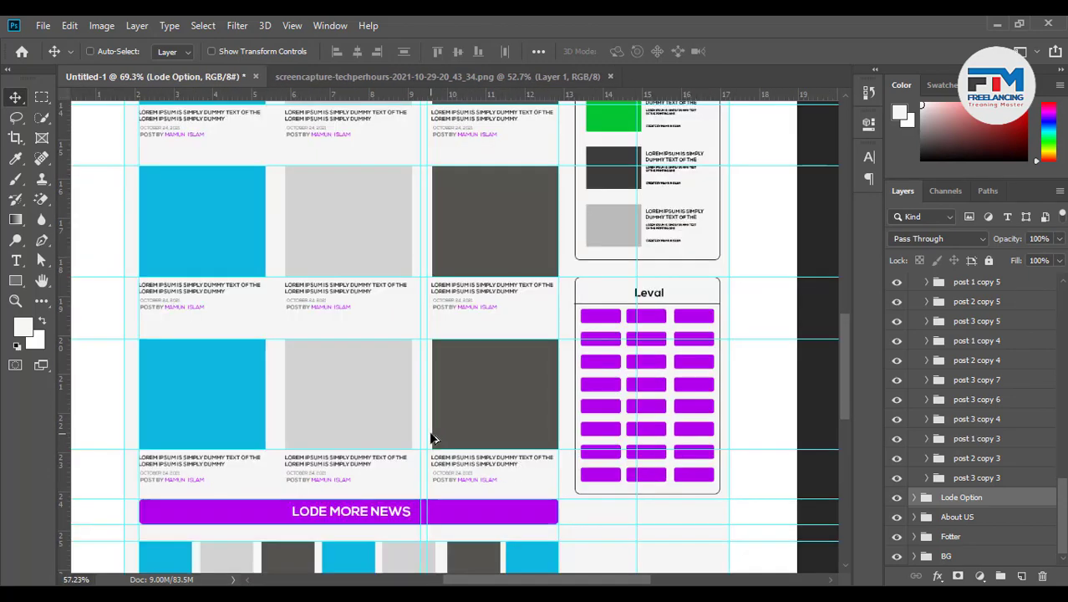
pyautogui.scroll(4, 428, 393)
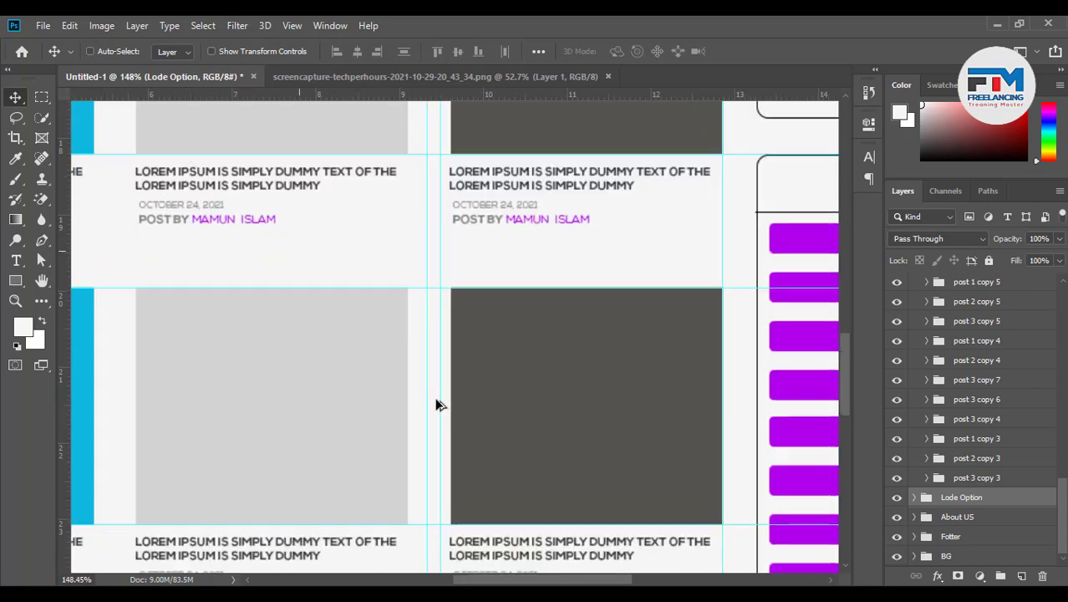
pyautogui.moveTo(447, 400); pyautogui.dragTo(406, 401)
pyautogui.scroll(-6, 437, 427)
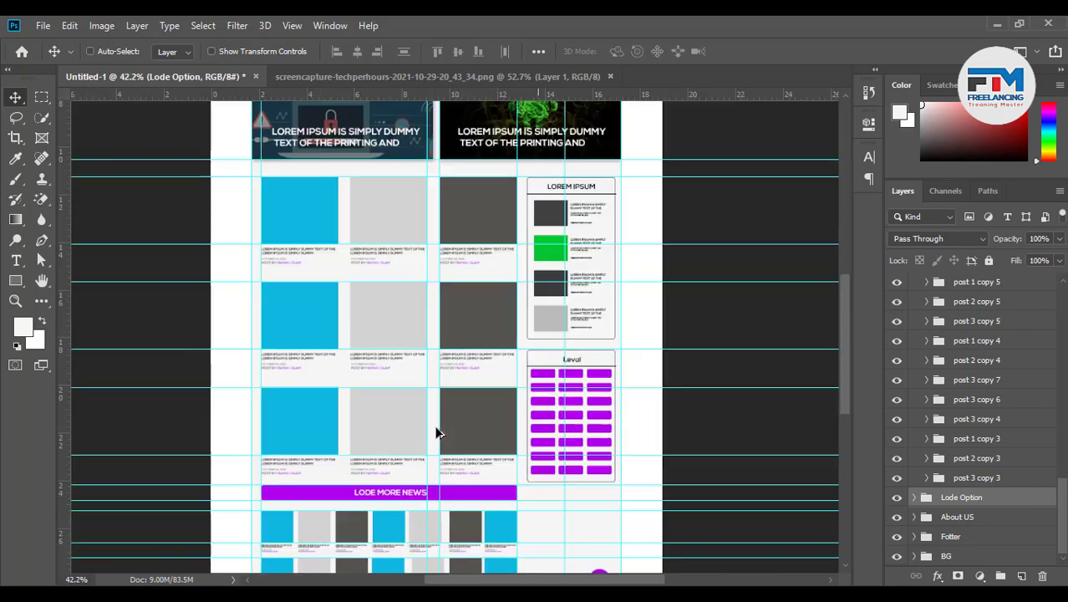
pyautogui.scroll(7, 452, 228)
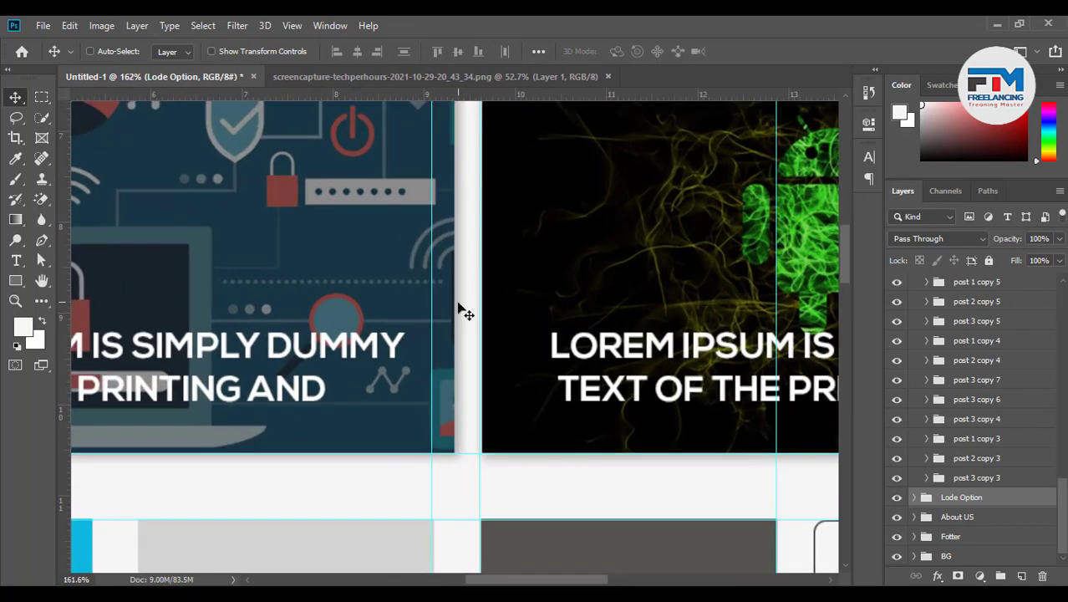
# Narrow the left featured banner to about 96.9% width (7.375 in), ending at the vertical guide
pyautogui.keyDown('ctrl'); pyautogui.click(460, 315); pyautogui.keyUp('ctrl')
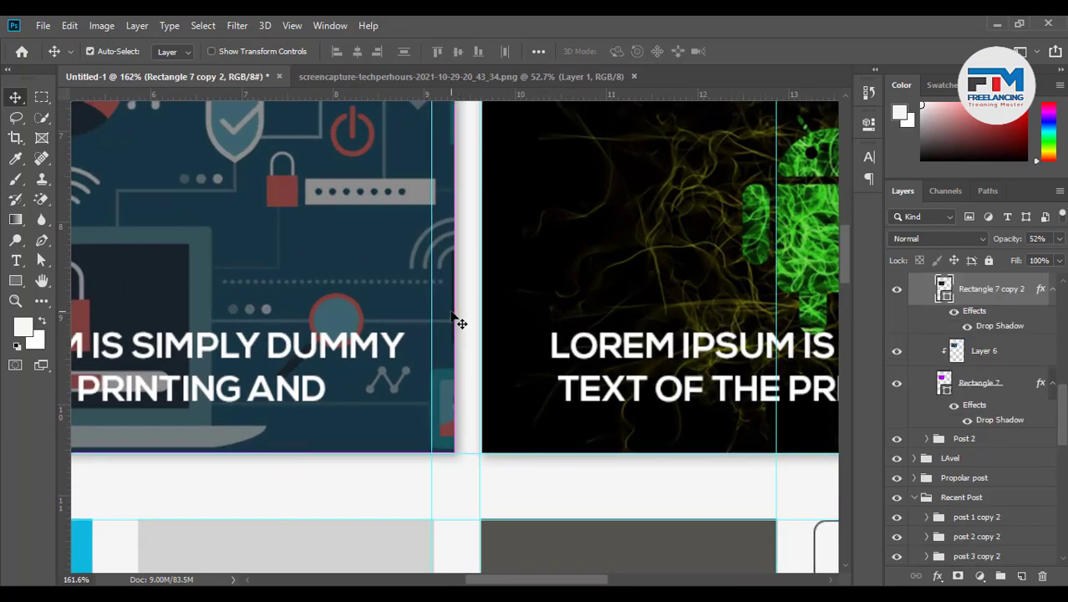
pyautogui.keyDown('ctrl'); pyautogui.click(983, 384); pyautogui.keyUp('ctrl')
pyautogui.hotkey('ctrl', 't')
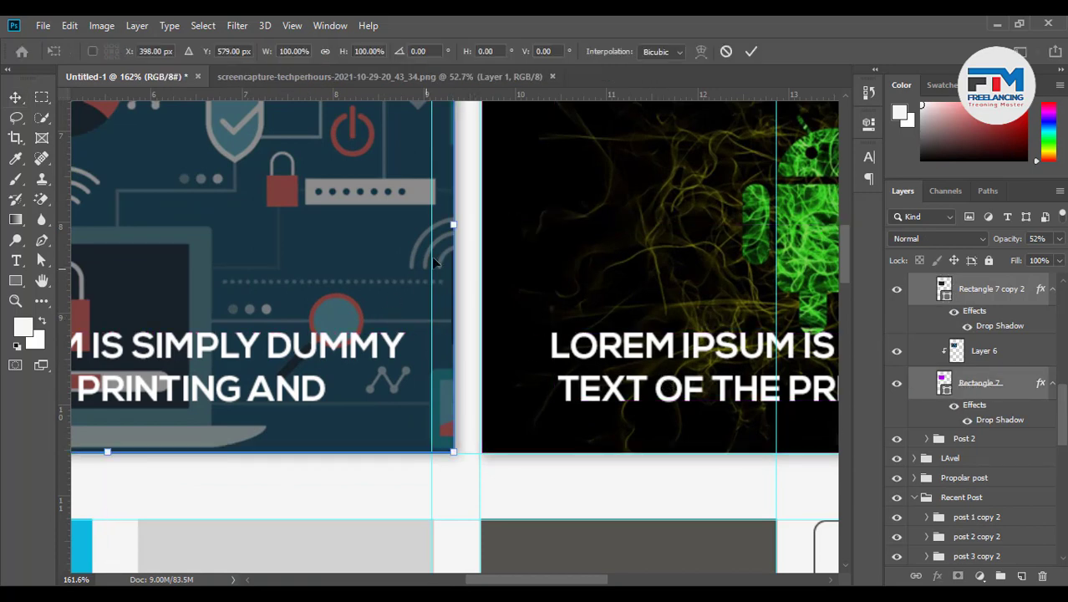
pyautogui.moveTo(453, 224); pyautogui.dragTo(430, 224)
pyautogui.click(752, 51)
# Zoom to about 182% on the thumbnail grid under LODE MORE NEWS
pyautogui.scroll(-5, 507, 400)
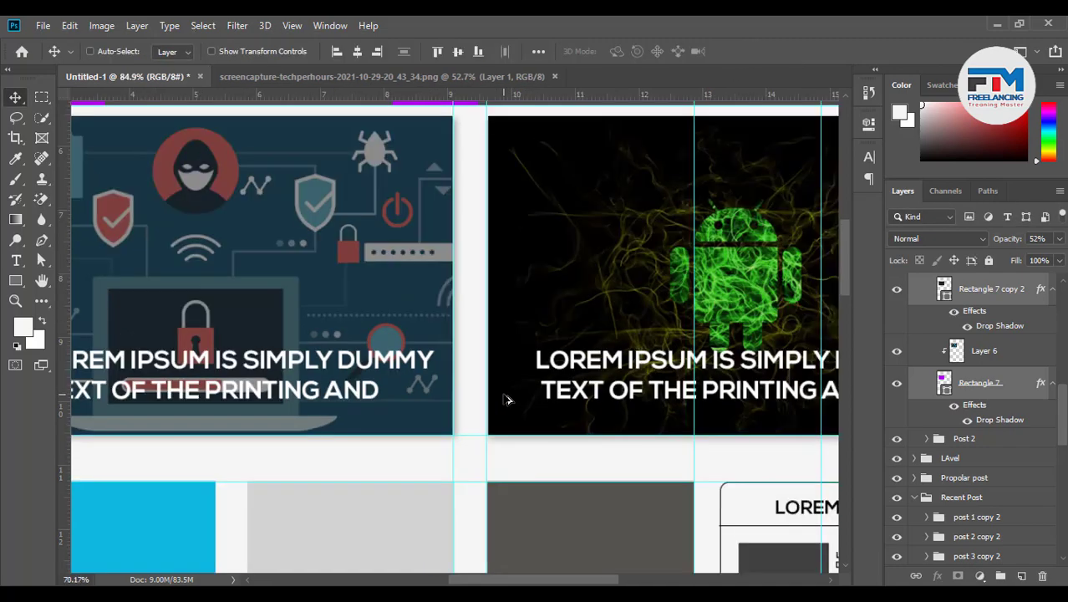
pyautogui.scroll(-8, 506, 400)
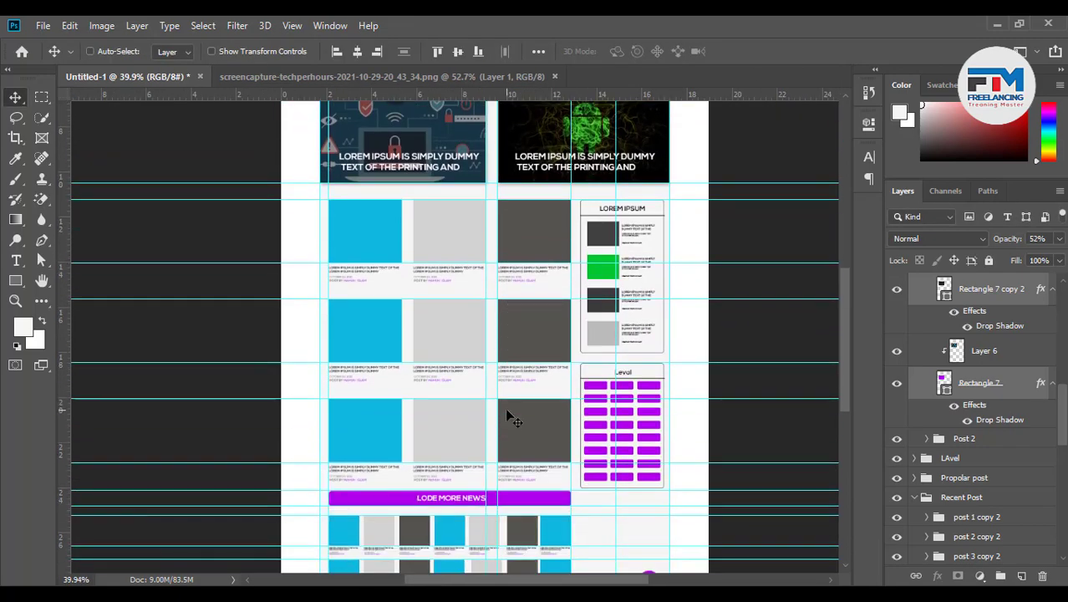
pyautogui.scroll(-4, 504, 427)
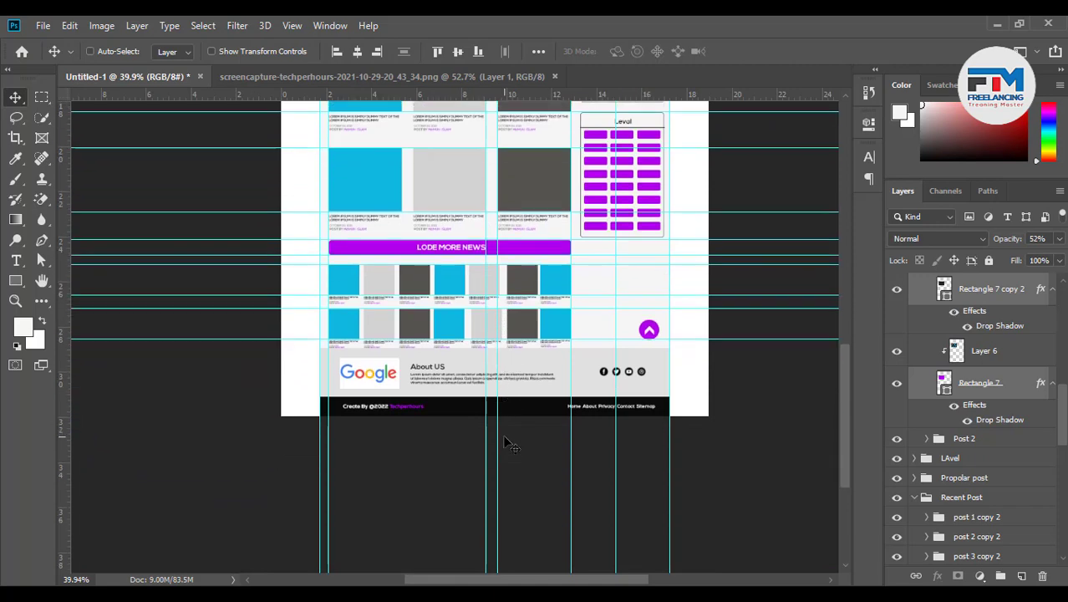
pyautogui.scroll(3, 509, 325)
pyautogui.scroll(2, 509, 325)
pyautogui.scroll(3, 483, 282)
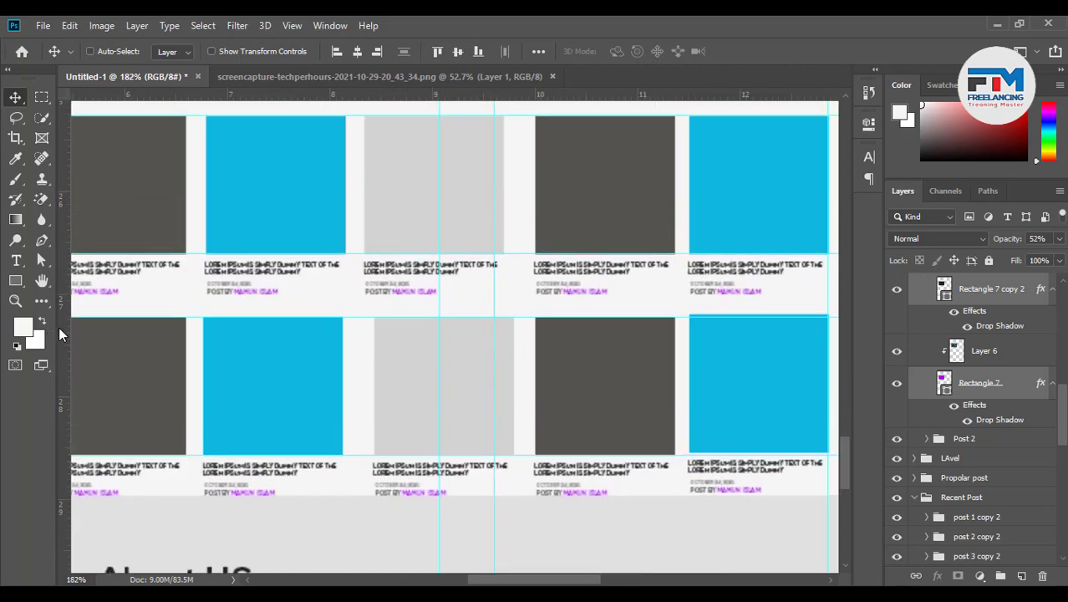
# Add a vertical guide and shift the post 2 copy 4 thumbnail 0.097 in right to align it
pyautogui.moveTo(59, 327); pyautogui.dragTo(514, 248)
pyautogui.keyDown('ctrl'); pyautogui.click(458, 209); pyautogui.keyUp('ctrl')
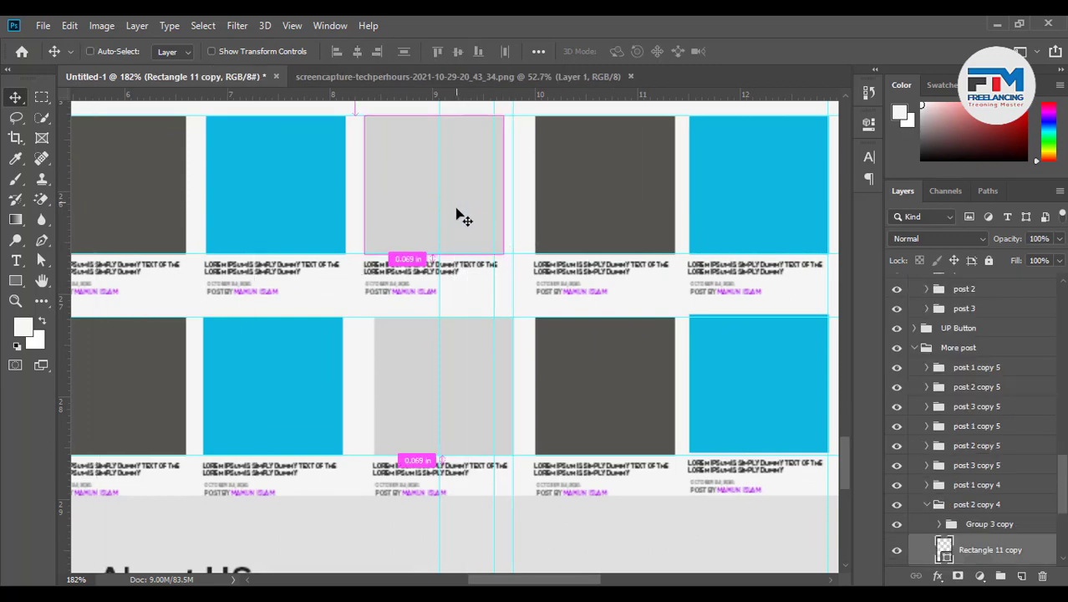
pyautogui.click(948, 508)
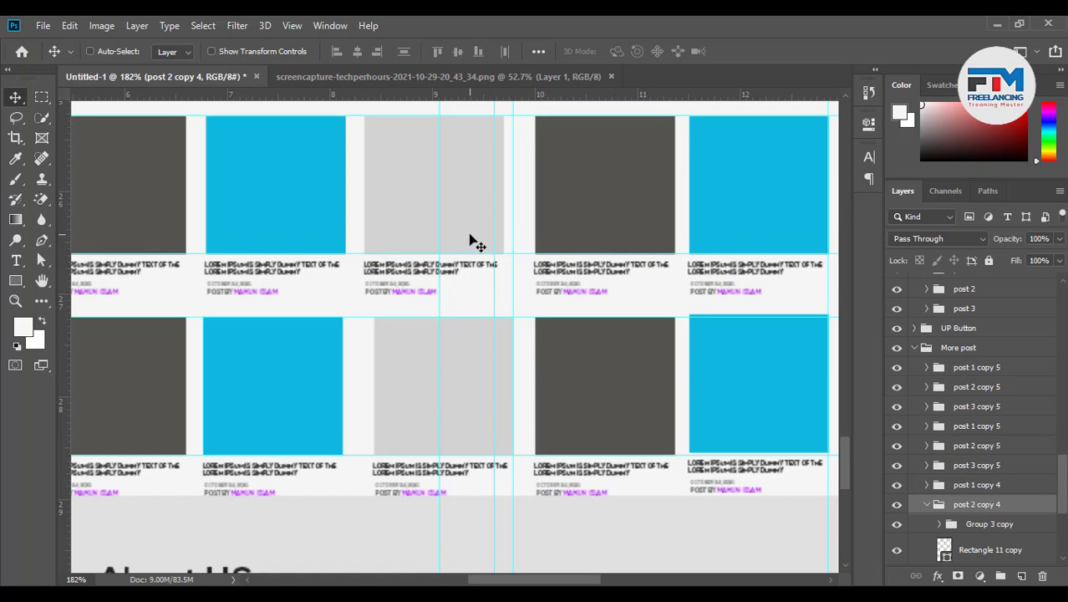
pyautogui.moveTo(471, 237); pyautogui.dragTo(486, 248)
pyautogui.scroll(-5, 534, 374)
pyautogui.scroll(-5, 531, 393)
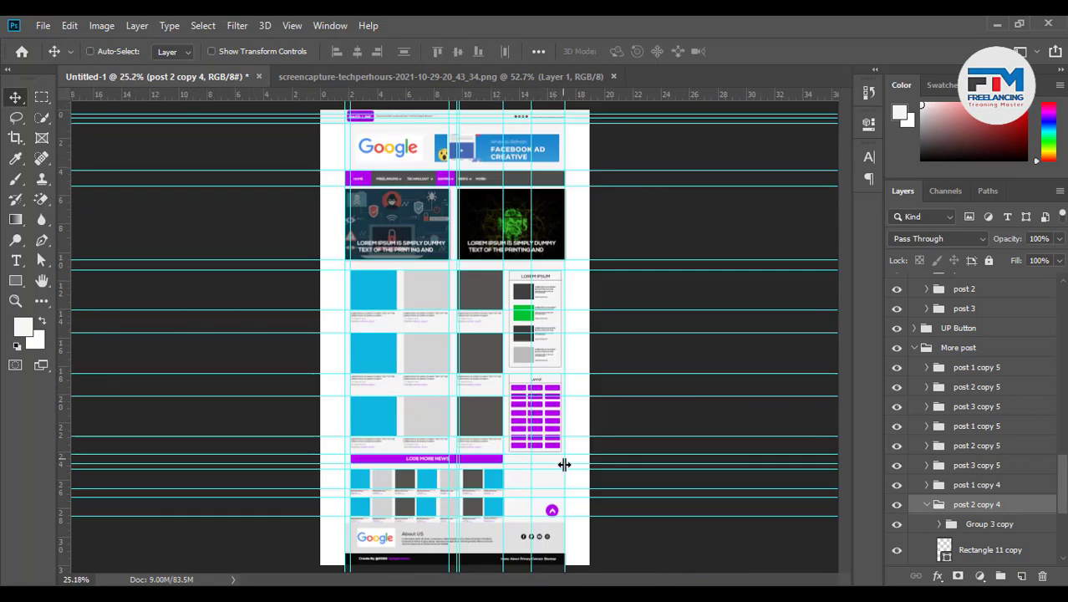
pyautogui.scroll(-5, 552, 485)
pyautogui.scroll(5, 597, 468)
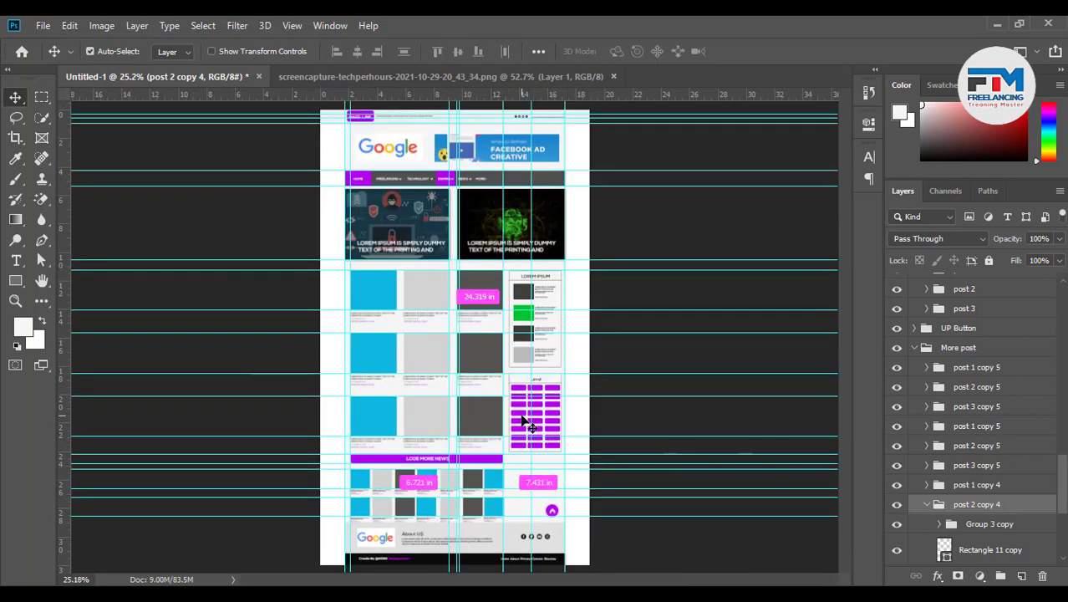
# Hide all guides with Ctrl+;
pyautogui.hotkey('ctrl', ';')
pyautogui.scroll(4, 430, 514)
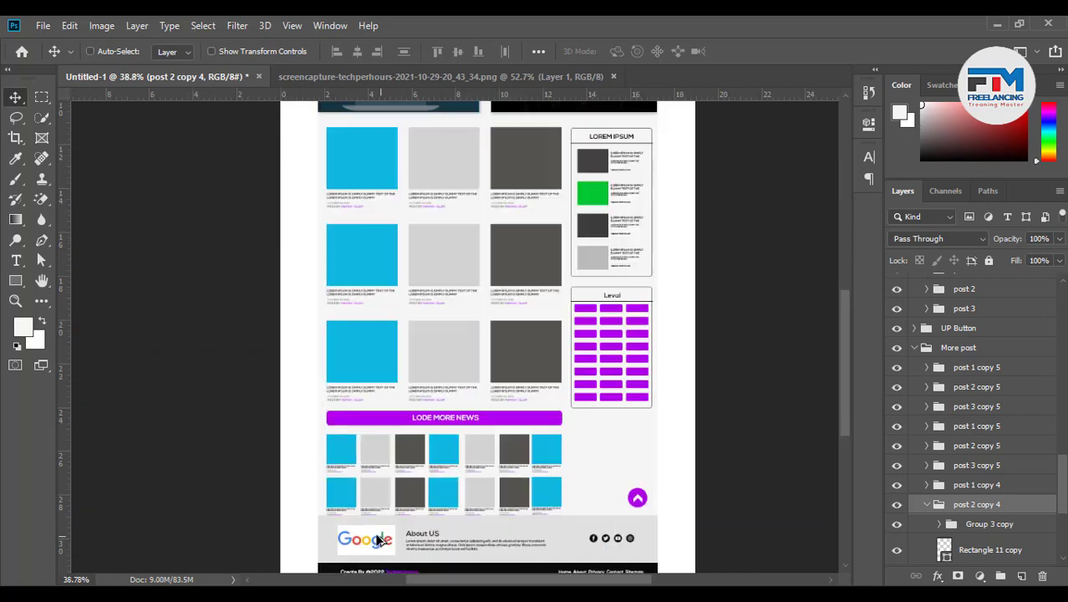
pyautogui.scroll(-3, 333, 520)
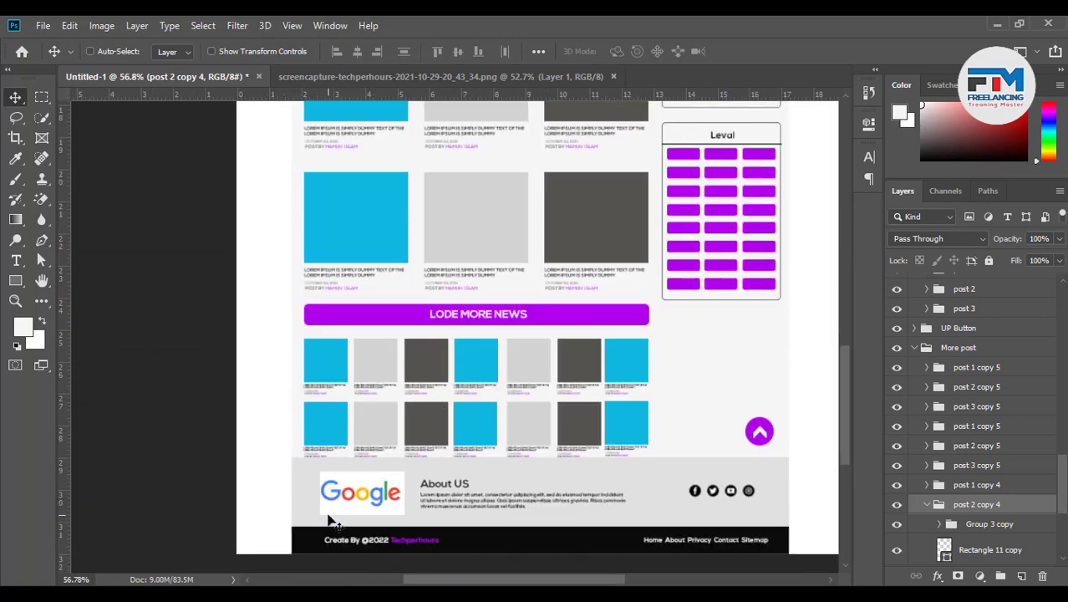
pyautogui.scroll(2, 499, 468)
pyautogui.scroll(8, 500, 468)
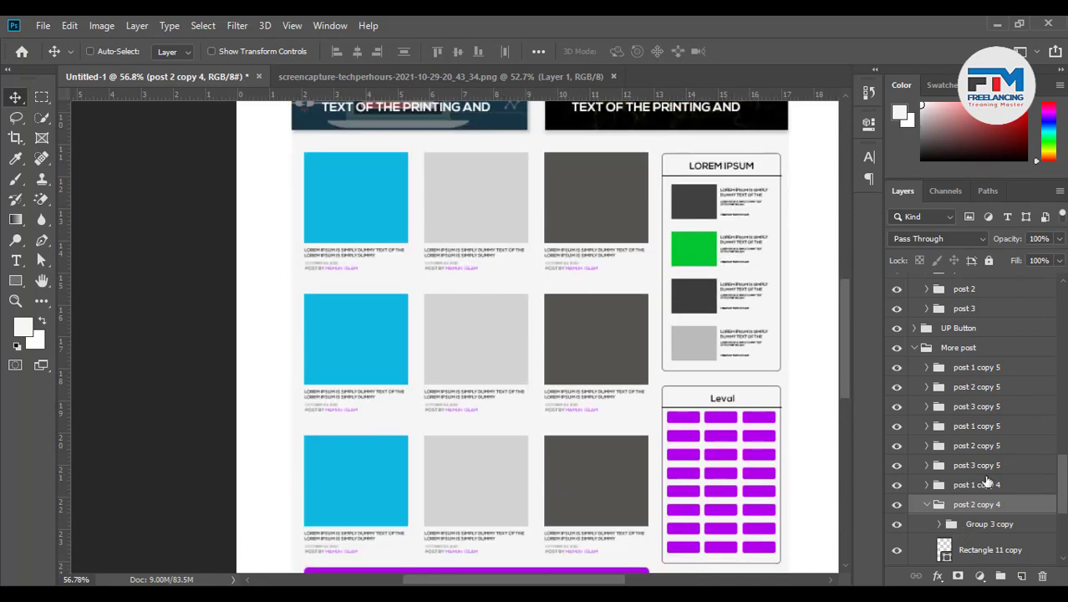
# Collapse the More post, Blog Post, Recent Post, Fotter Ads Banner and Top Ber layer groups
pyautogui.click(914, 348)
pyautogui.scroll(1, 961, 466)
pyautogui.scroll(10, 941, 425)
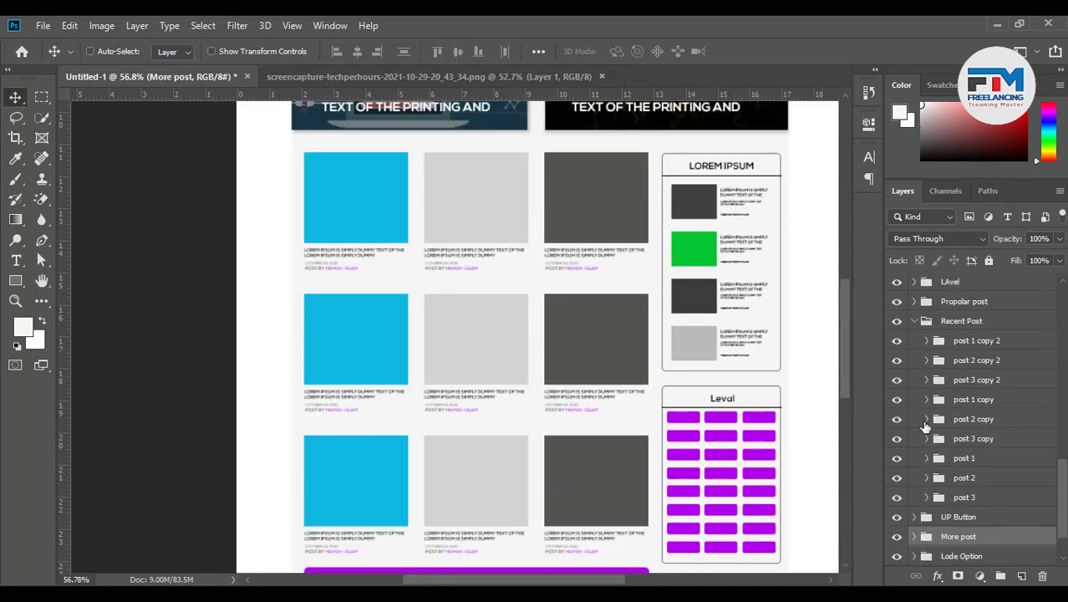
pyautogui.scroll(6, 940, 410)
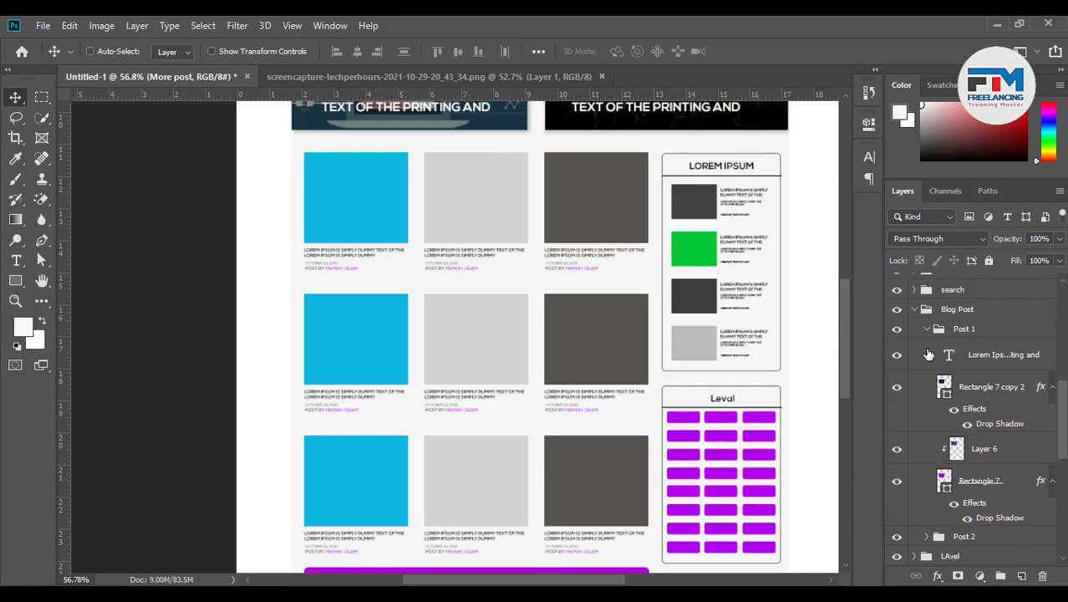
pyautogui.click(915, 369)
pyautogui.scroll(3, 920, 393)
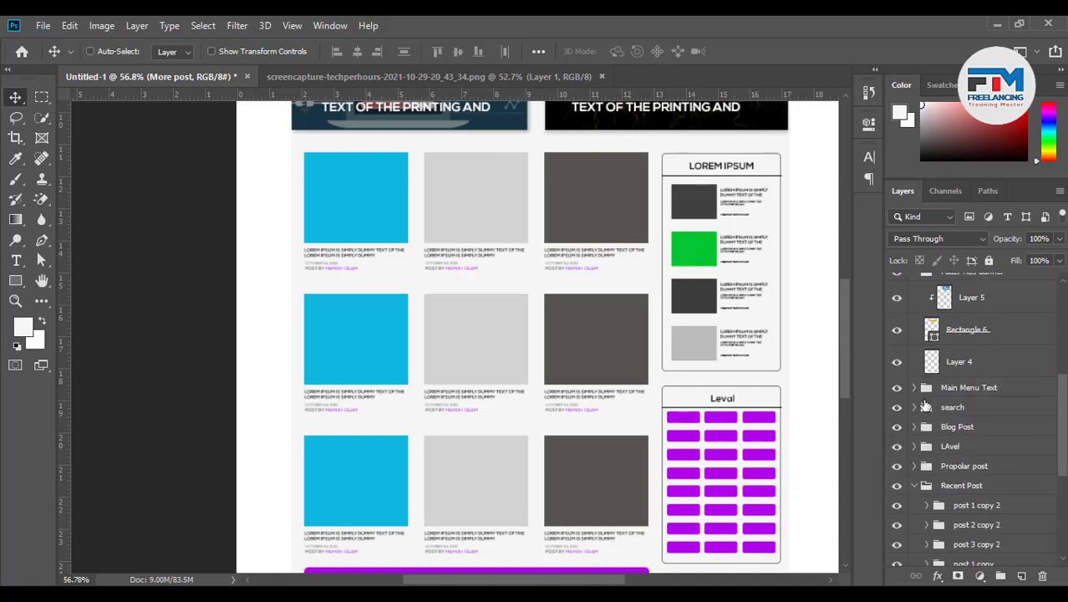
pyautogui.click(916, 486)
pyautogui.scroll(6, 937, 418)
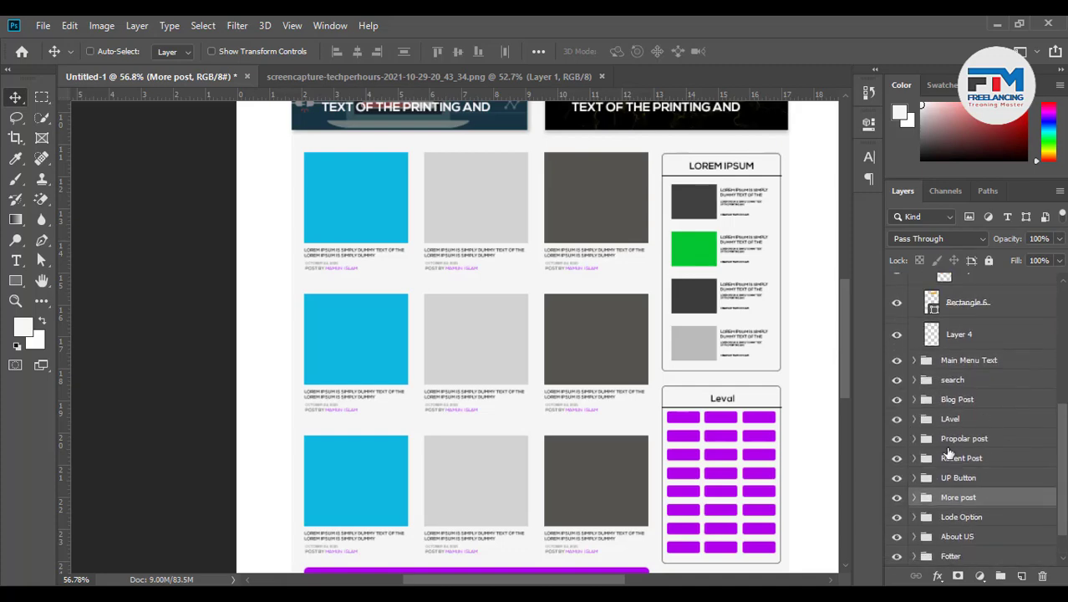
pyautogui.click(914, 361)
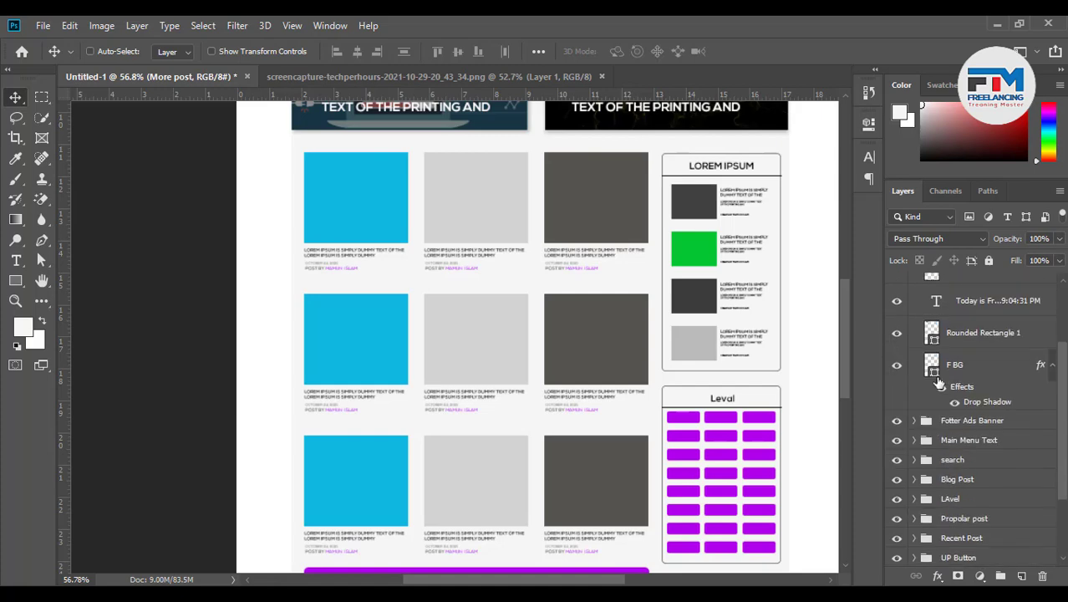
pyautogui.scroll(4, 937, 376)
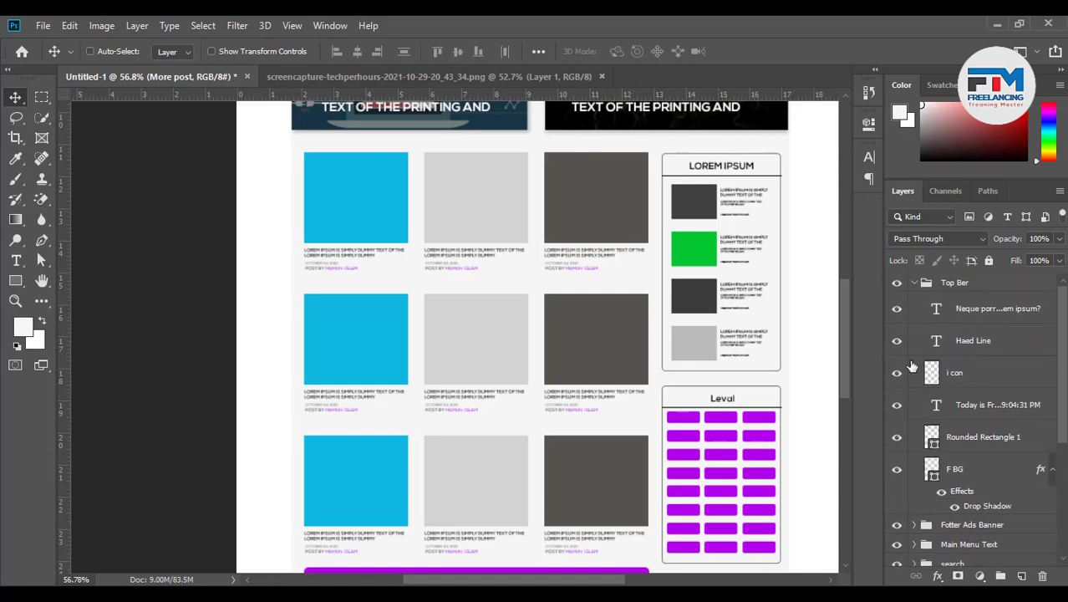
pyautogui.click(914, 282)
pyautogui.scroll(-1, 501, 419)
pyautogui.scroll(-3, 609, 458)
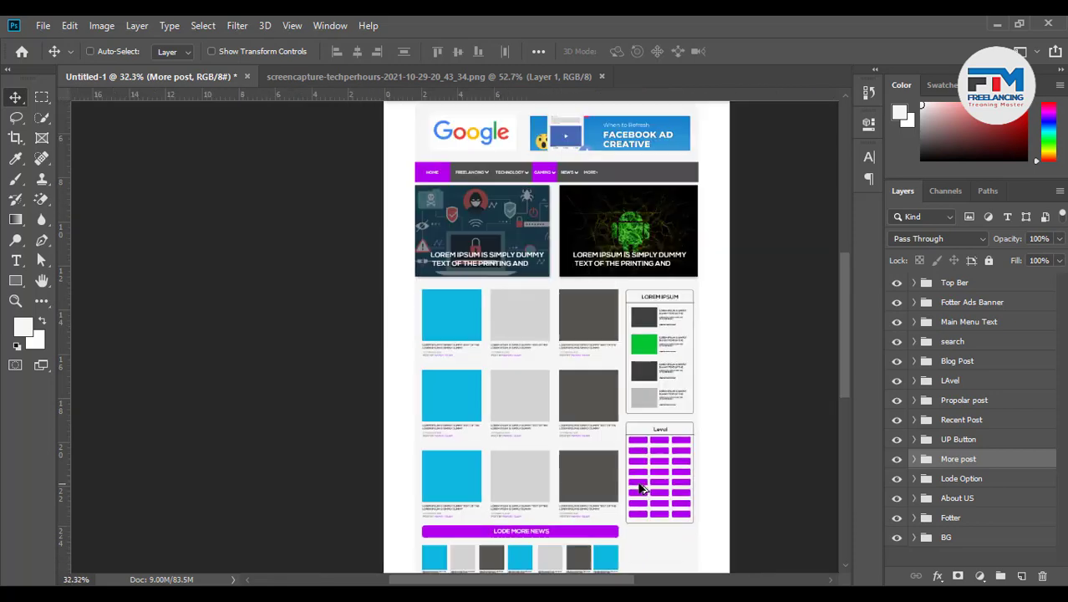
# Zoom to 162% on the HOME/FREELANCING/TECHNOLOGY/GAMING nav bar, then view the techperhours.com reference in Chrome
pyautogui.scroll(-3, 609, 458)
pyautogui.scroll(-2, 608, 459)
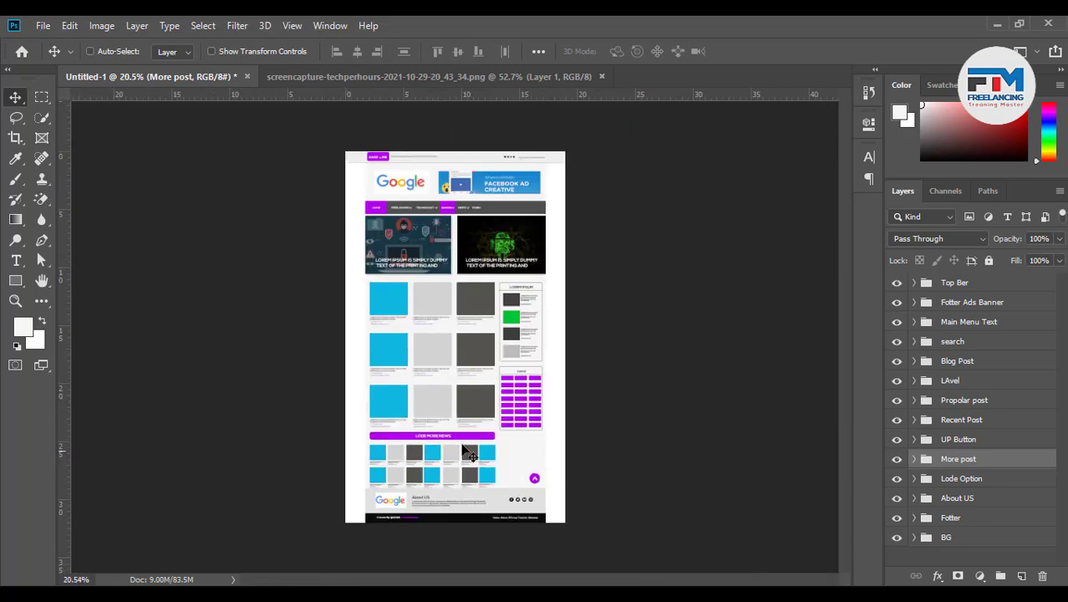
pyautogui.scroll(1, 473, 451)
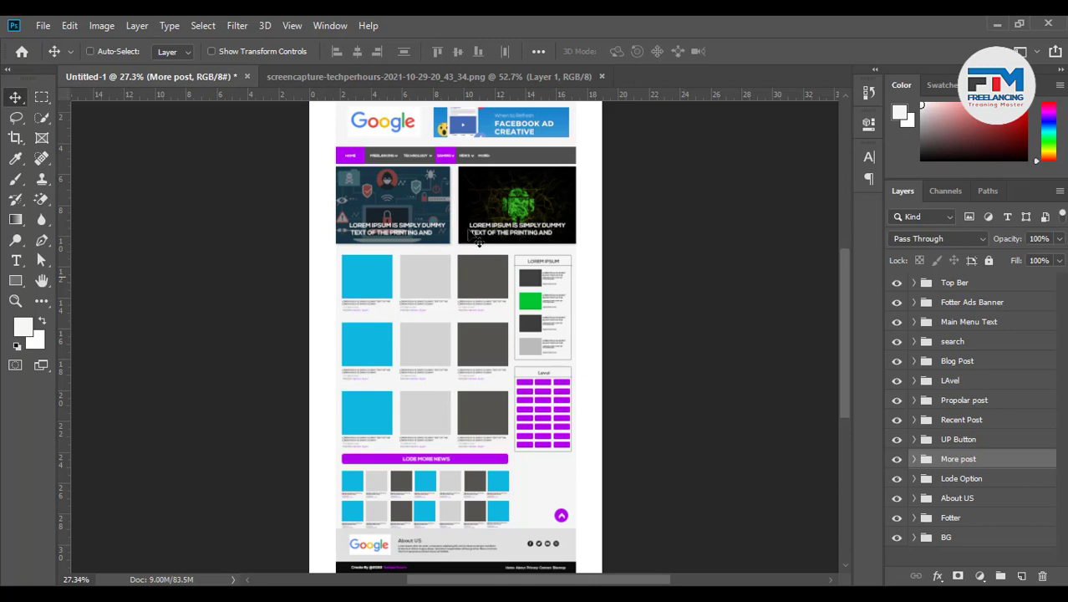
pyautogui.scroll(5, 398, 134)
pyautogui.scroll(2, 381, 190)
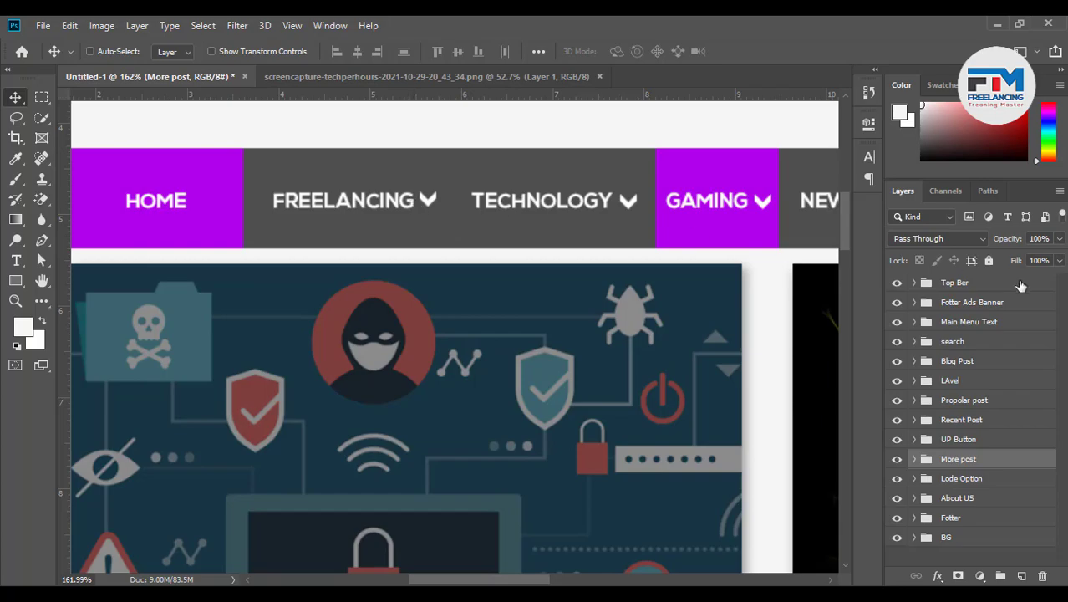
pyautogui.click(408, 594)
pyautogui.scroll(20, 466, 197)
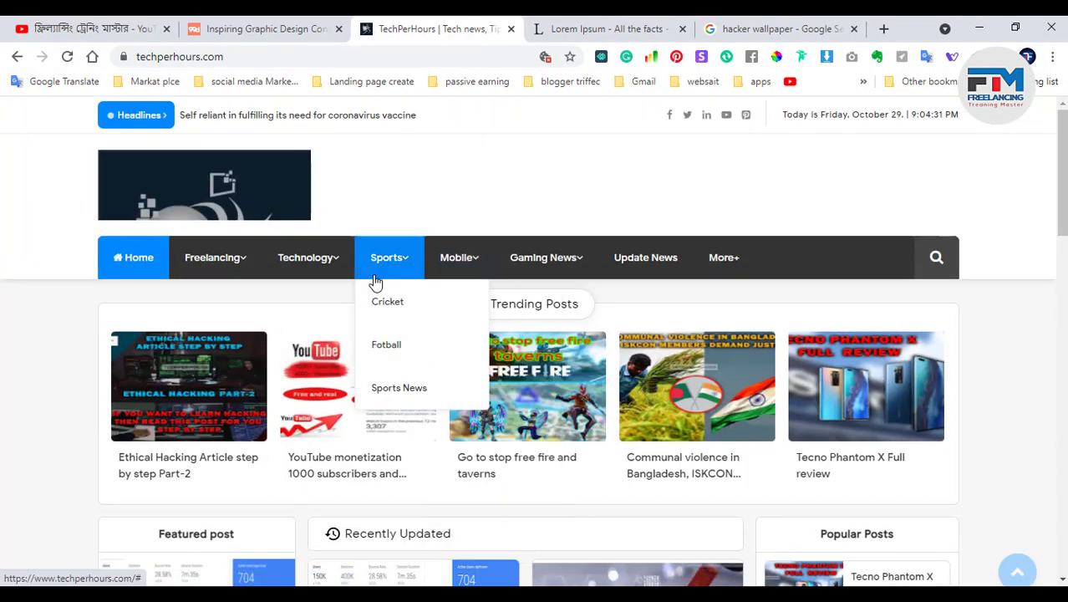
pyautogui.moveTo(301, 266)
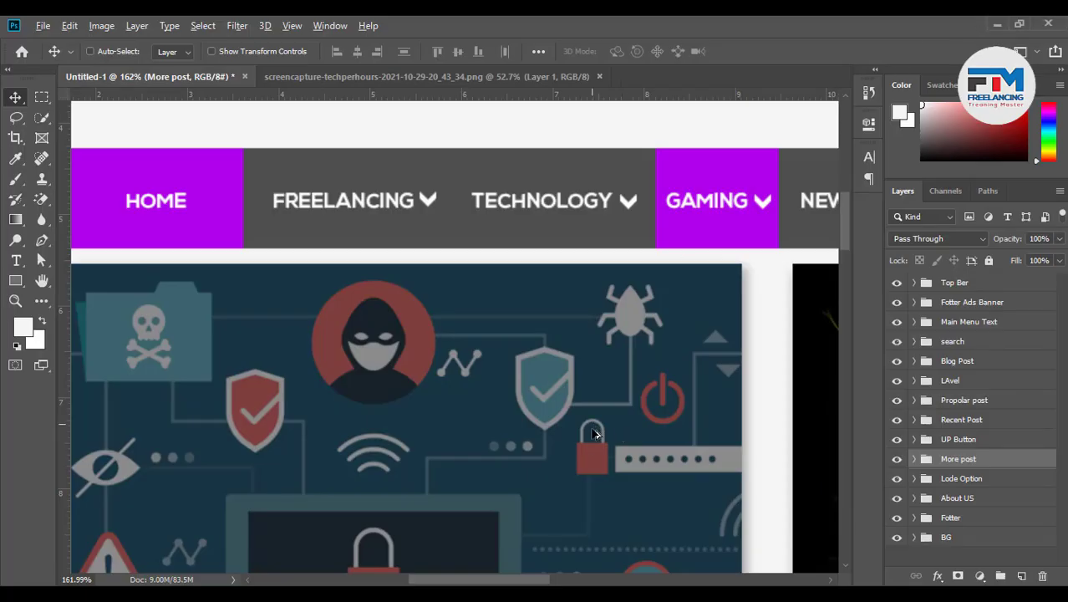
# Zoom out to about 23.7% so the full mockup, header to About US footer, fits
pyautogui.moveTo(596, 431); pyautogui.dragTo(476, 432)
pyautogui.scroll(-1, 477, 431)
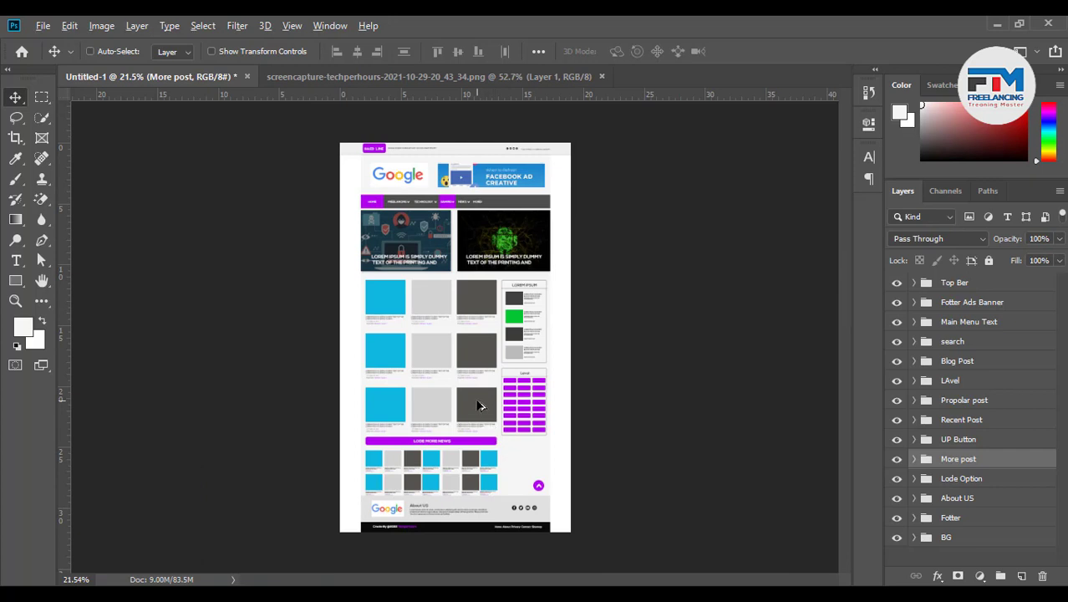
pyautogui.scroll(1, 493, 426)
pyautogui.scroll(-1, 493, 429)
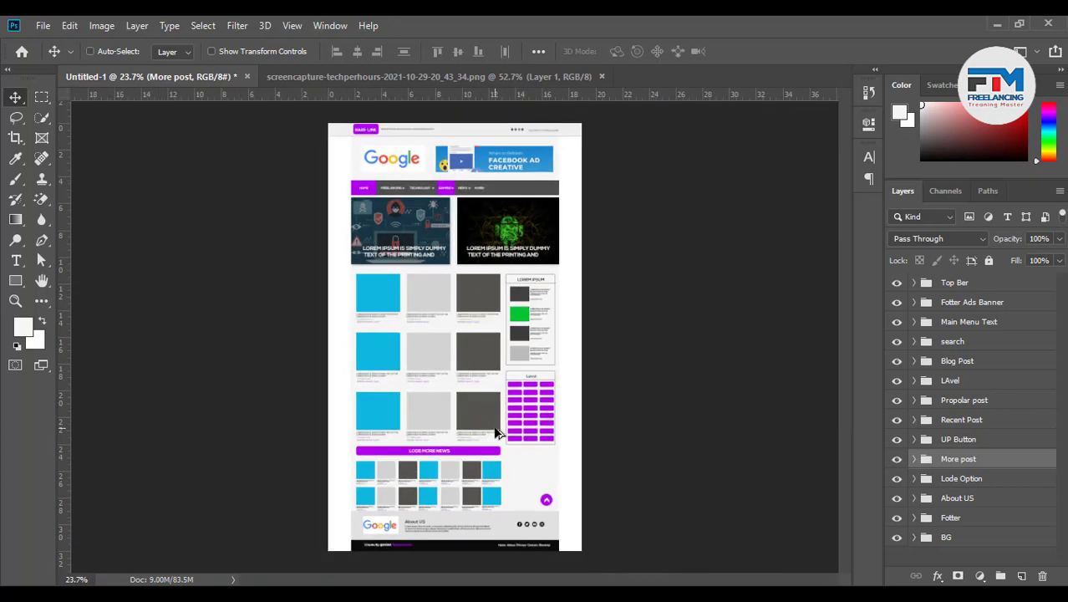